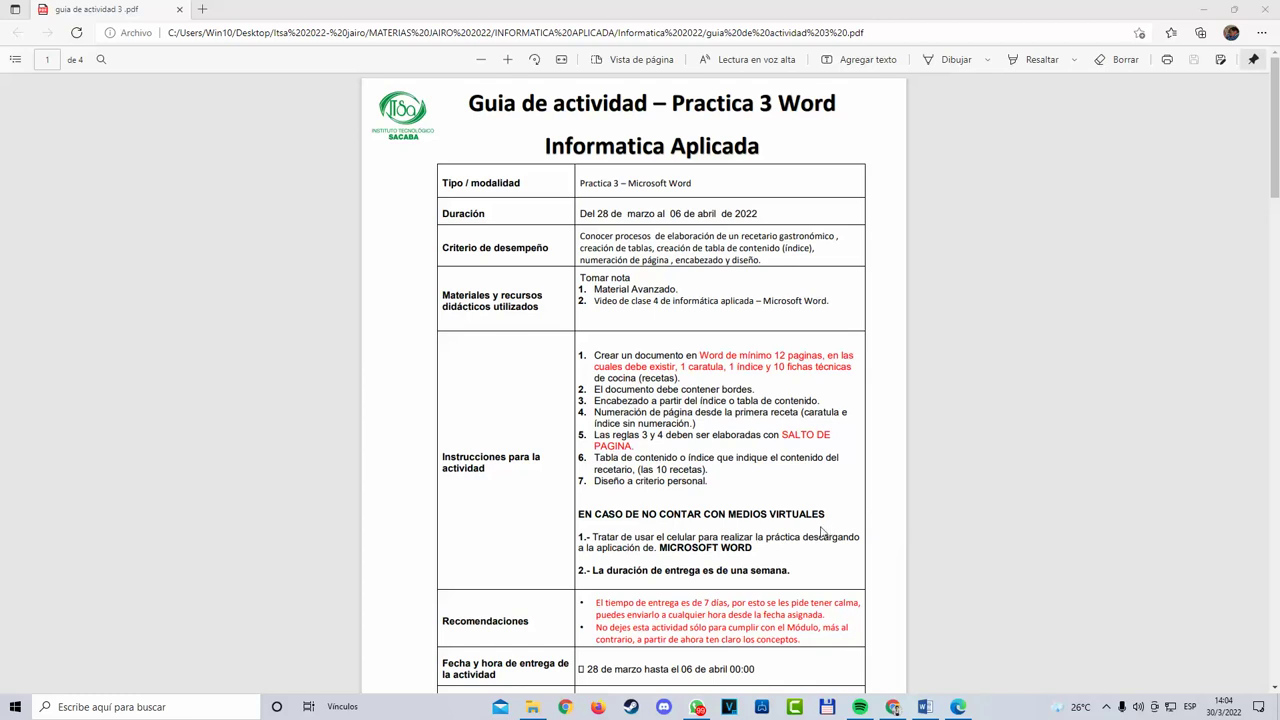
Step: Review the activity guide's requirements for the Word recipe book, including the instructions, recommendations and delivery details
{"action": "scroll", "coordinate": [775, 486], "scroll_direction": "down", "scroll_amount": 2}
{"action": "scroll", "coordinate": [749, 500], "scroll_direction": "up", "scroll_amount": 2}
{"action": "scroll", "coordinate": [604, 320], "scroll_direction": "down", "scroll_amount": 2}
{"action": "scroll", "coordinate": [657, 347], "scroll_direction": "up", "scroll_amount": 1}
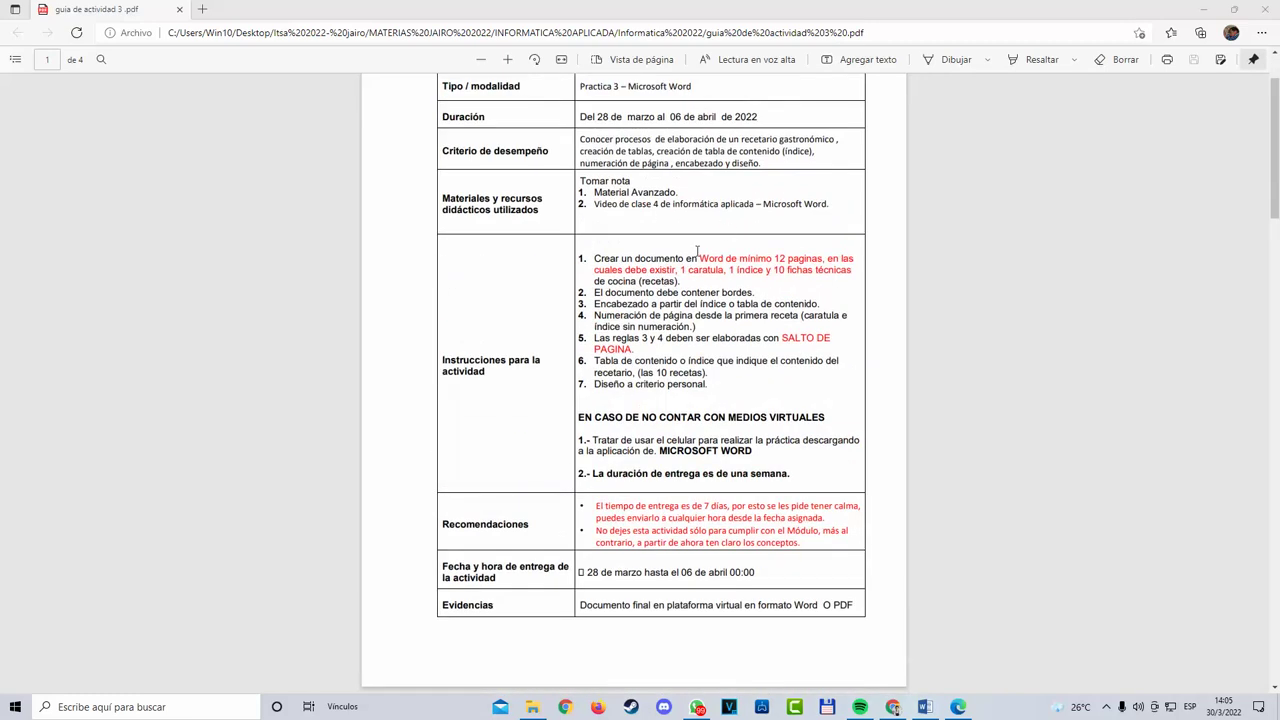
{"action": "scroll", "coordinate": [671, 269], "scroll_direction": "down", "scroll_amount": 1}
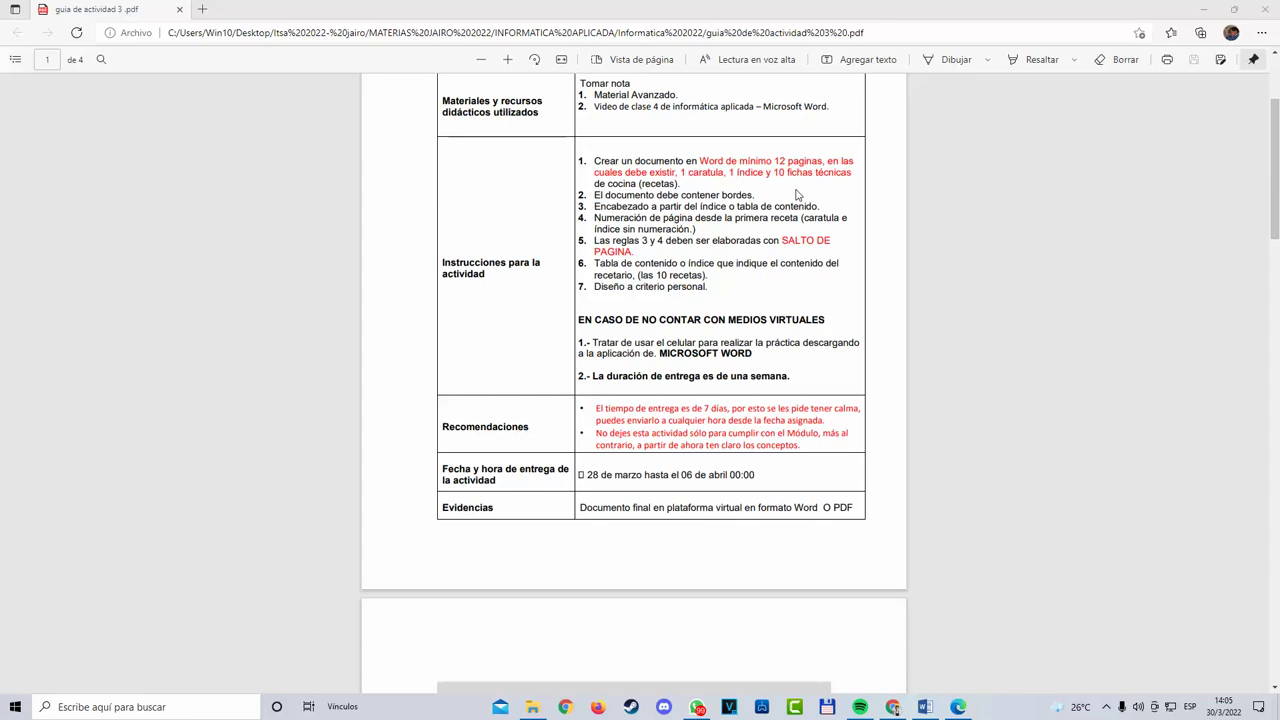
Step: Clear the open file manager, PDF viewer and Word windows to reach the desktop
{"action": "left_click", "coordinate": [532, 707]}
{"action": "left_click", "coordinate": [11, 106]}
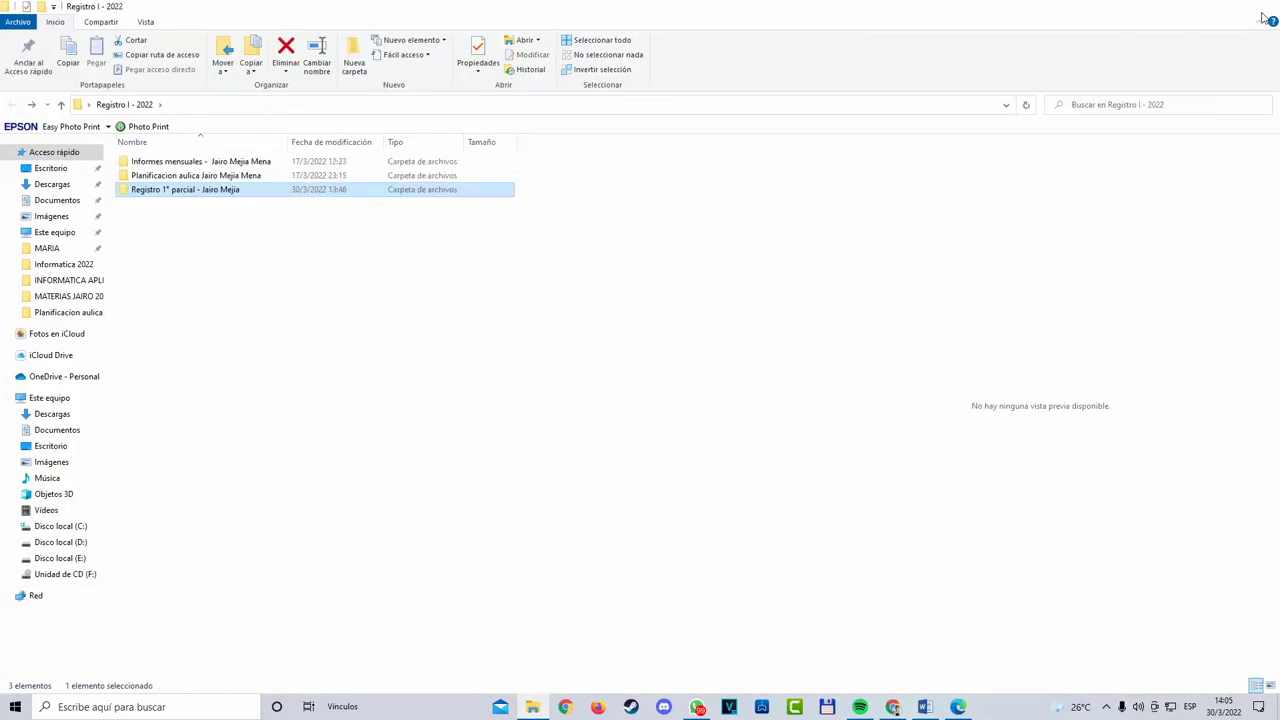
{"action": "left_click", "coordinate": [1204, 8]}
{"action": "left_click", "coordinate": [1204, 10]}
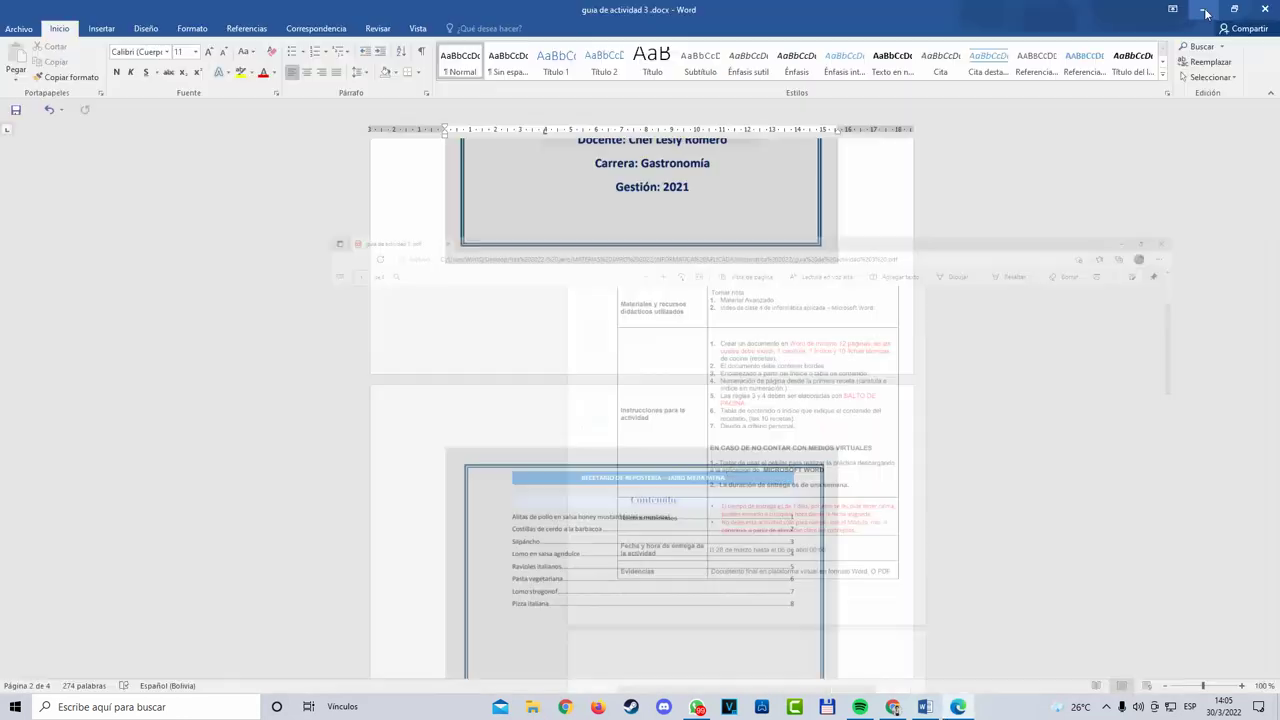
{"action": "left_click", "coordinate": [1207, 10]}
{"action": "left_click", "coordinate": [925, 707]}
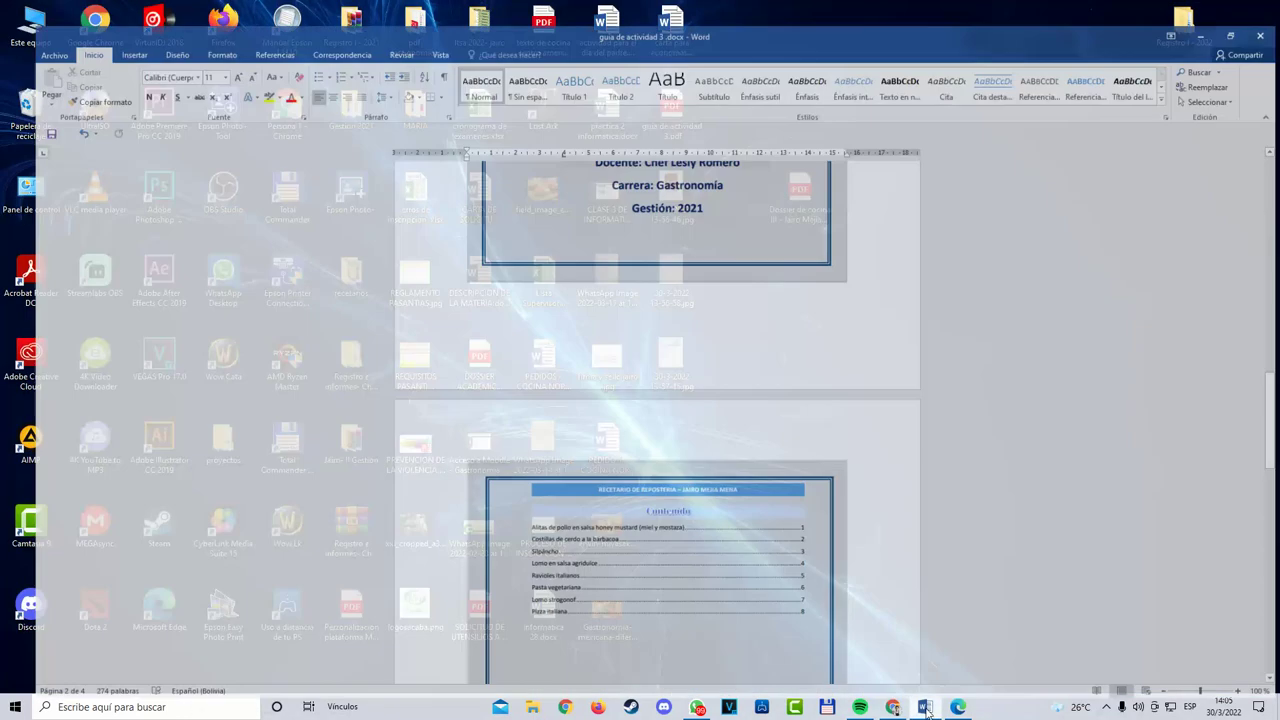
{"action": "left_click", "coordinate": [1203, 9]}
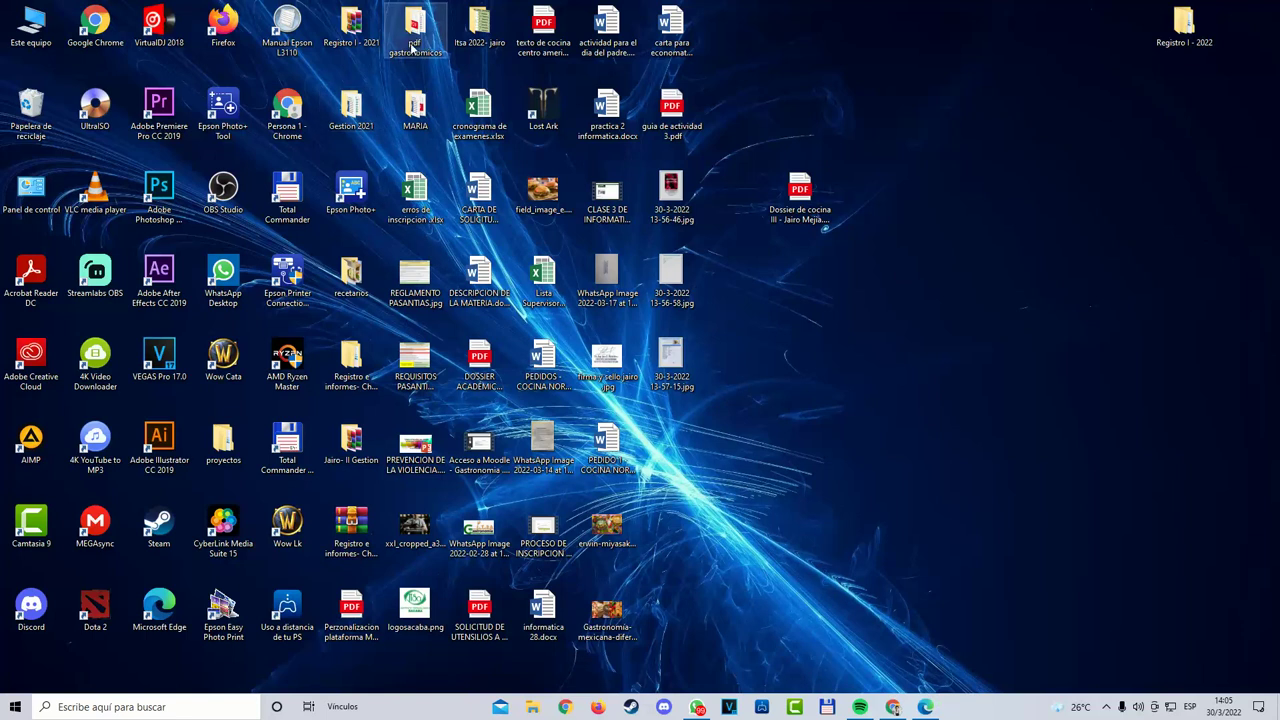
Step: Open the PDF "practica 3 - final de word" from the Informatica 2022 folder inside INFORMATICA APLICADA
{"action": "double_click", "coordinate": [476, 30]}
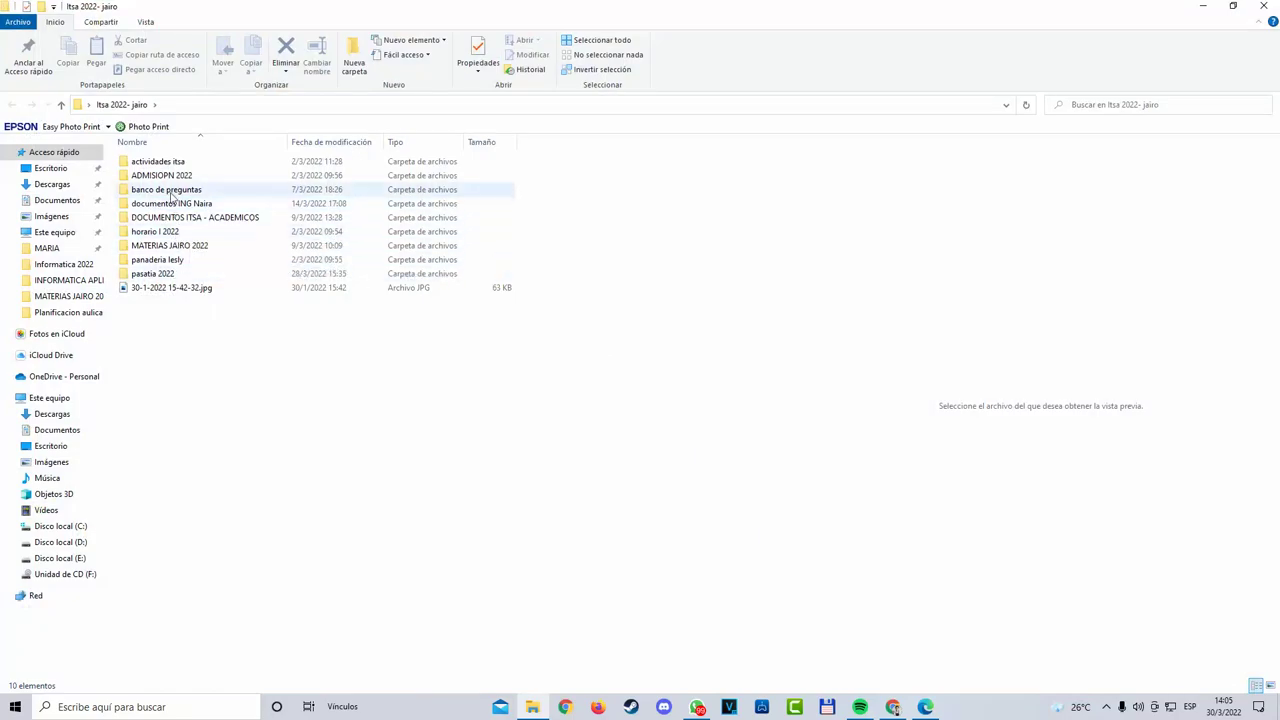
{"action": "double_click", "coordinate": [165, 245]}
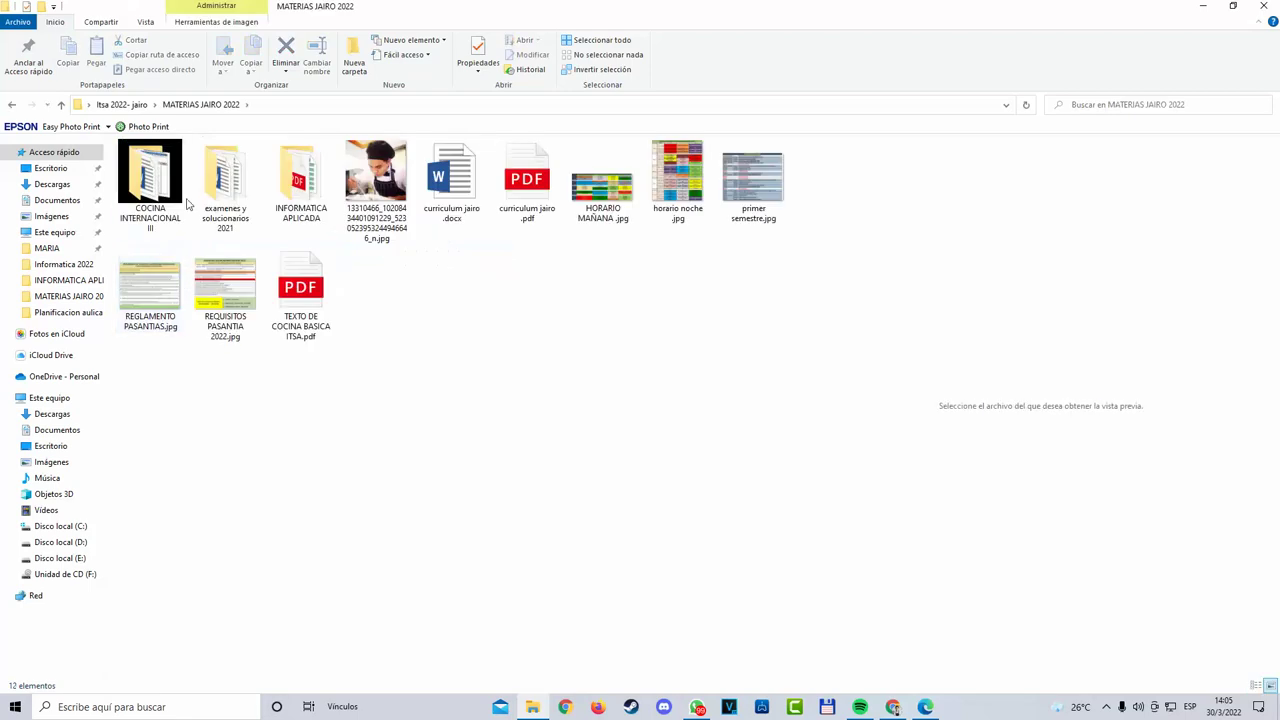
{"action": "left_click", "coordinate": [298, 170]}
{"action": "double_click", "coordinate": [298, 170]}
{"action": "double_click", "coordinate": [160, 185]}
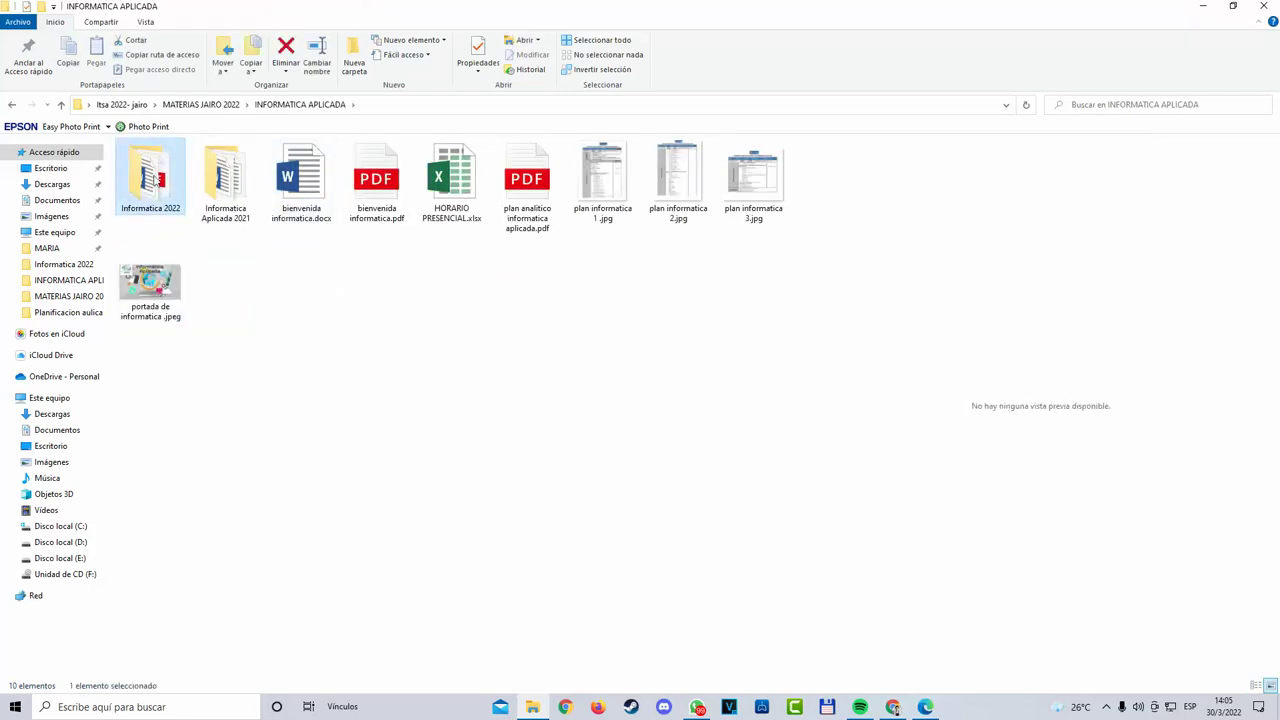
{"action": "double_click", "coordinate": [184, 262]}
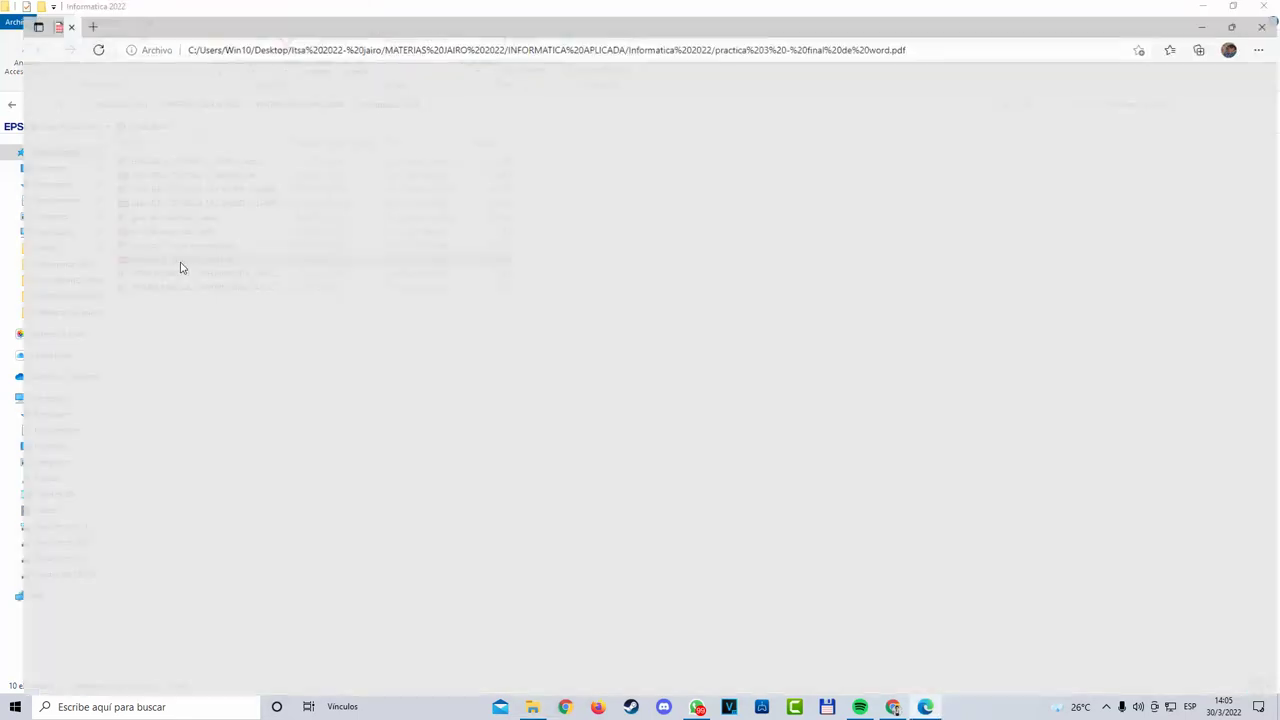
Step: Look through the example recipe book, from the cover and contents page to the recipe sheets
{"action": "scroll", "coordinate": [620, 432], "scroll_direction": "up", "scroll_amount": 7}
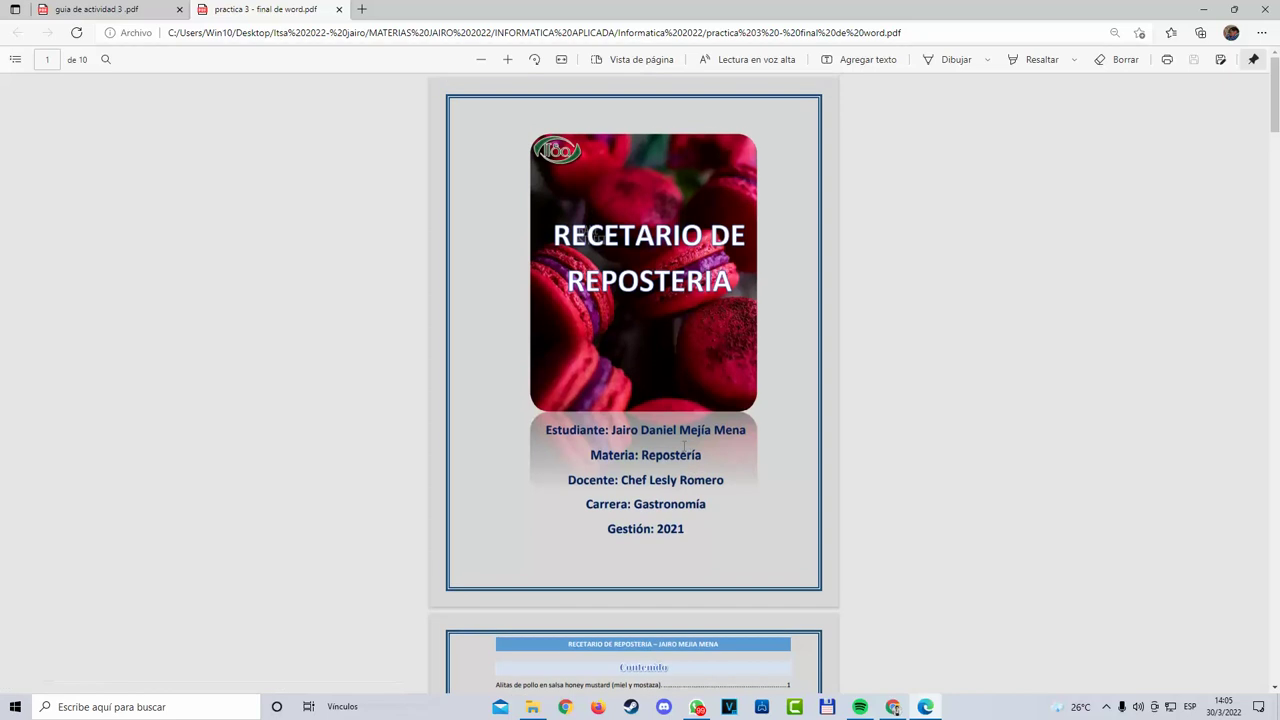
{"action": "scroll", "coordinate": [671, 433], "scroll_direction": "down", "scroll_amount": 1}
{"action": "scroll", "coordinate": [674, 433], "scroll_direction": "up", "scroll_amount": 1}
{"action": "scroll", "coordinate": [766, 430], "scroll_direction": "down", "scroll_amount": 6}
{"action": "scroll", "coordinate": [577, 474], "scroll_direction": "up", "scroll_amount": 2}
{"action": "scroll", "coordinate": [627, 389], "scroll_direction": "down", "scroll_amount": 6}
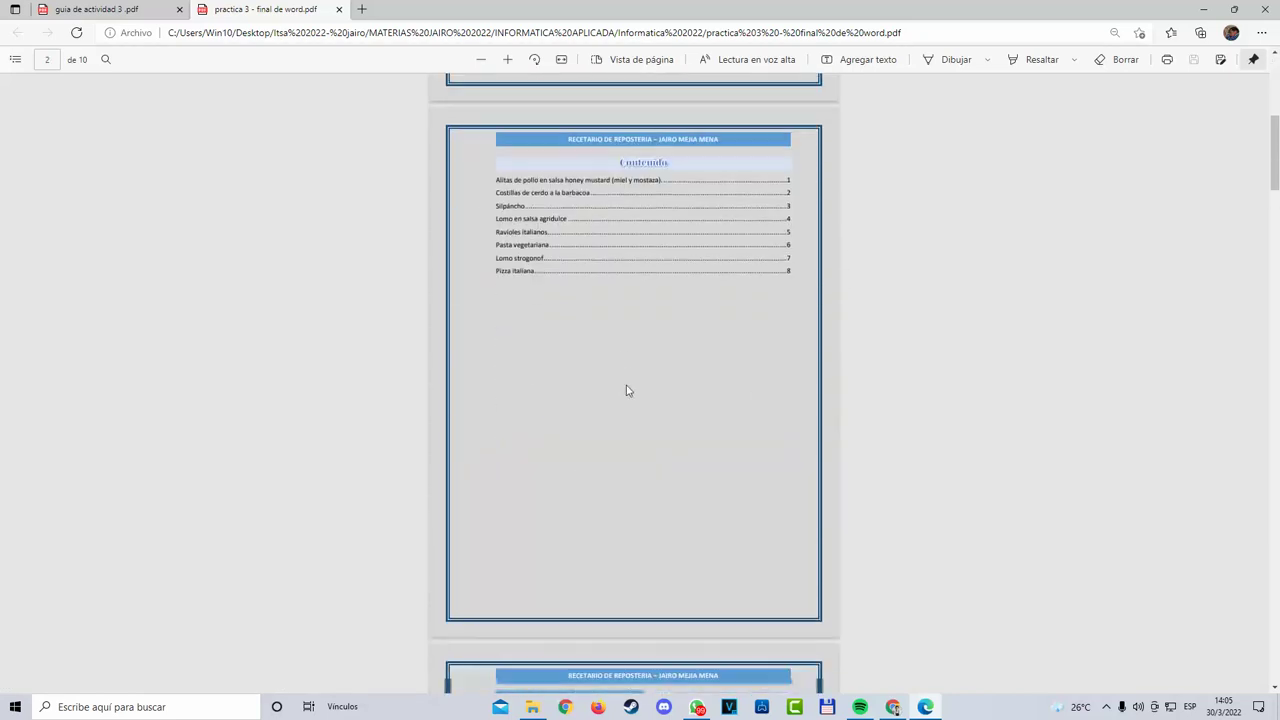
{"action": "scroll", "coordinate": [600, 414], "scroll_direction": "down", "scroll_amount": 15}
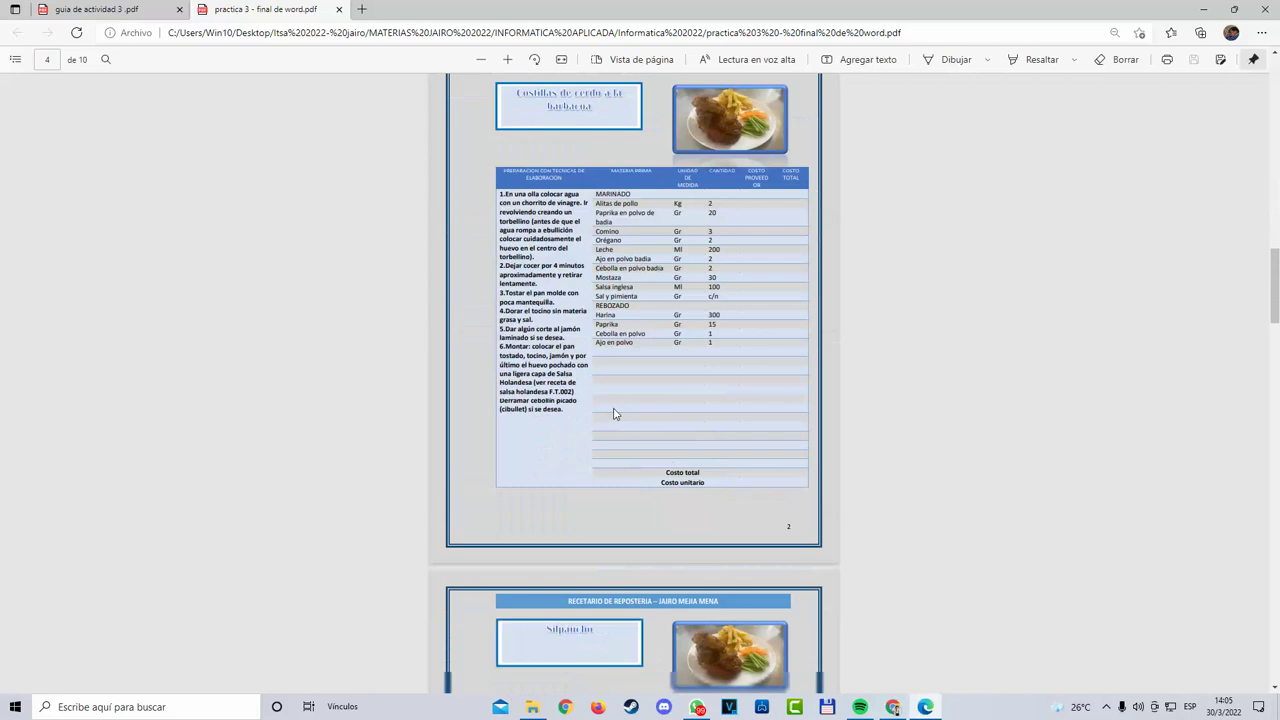
{"action": "scroll", "coordinate": [563, 404], "scroll_direction": "down", "scroll_amount": 20}
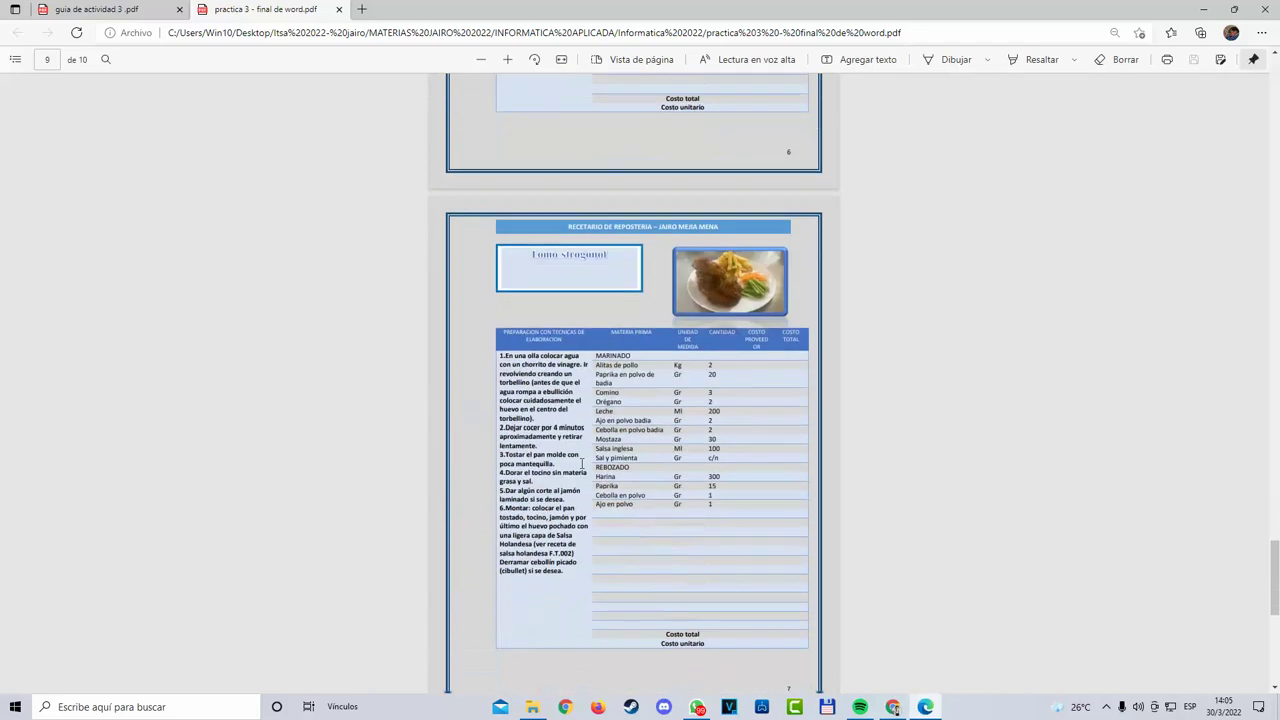
{"action": "scroll", "coordinate": [631, 512], "scroll_direction": "up", "scroll_amount": 20}
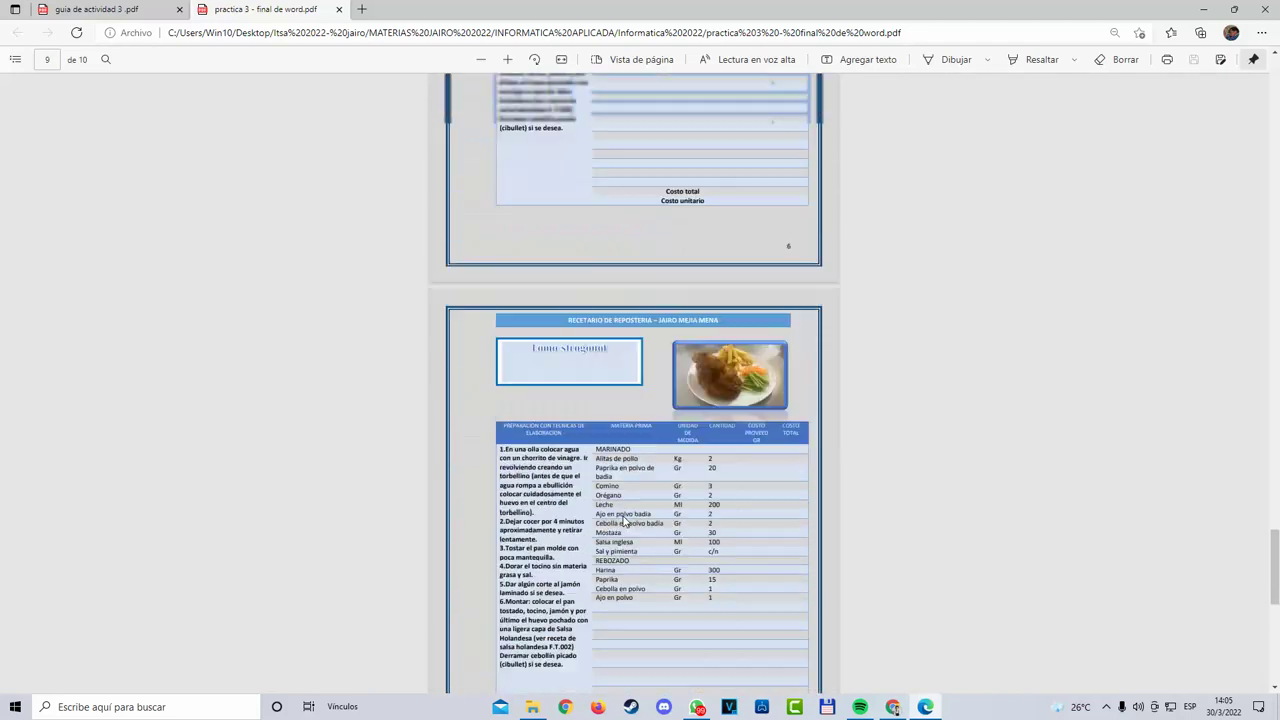
{"action": "scroll", "coordinate": [607, 510], "scroll_direction": "up", "scroll_amount": 20}
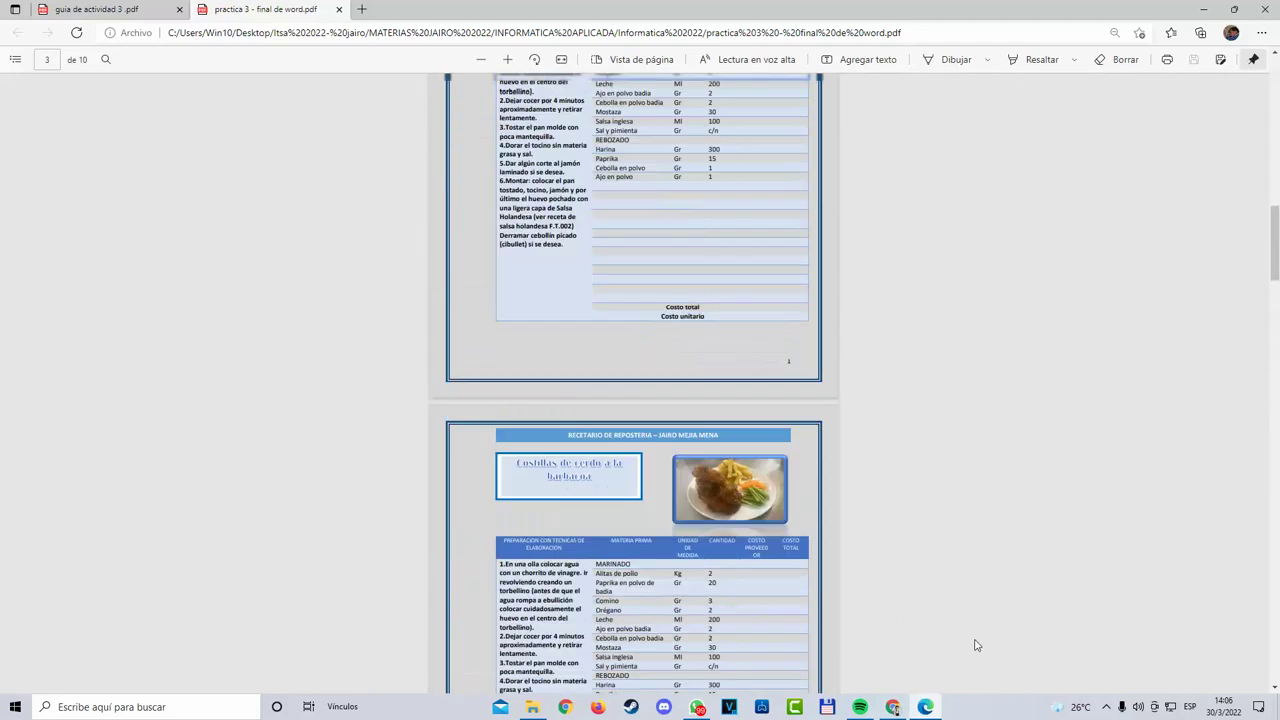
Step: Examine the recipe sheets' layout: title box, dish photo, preparation and ingredients table, cost rows and page numbering
{"action": "scroll", "coordinate": [687, 481], "scroll_direction": "down", "scroll_amount": 7}
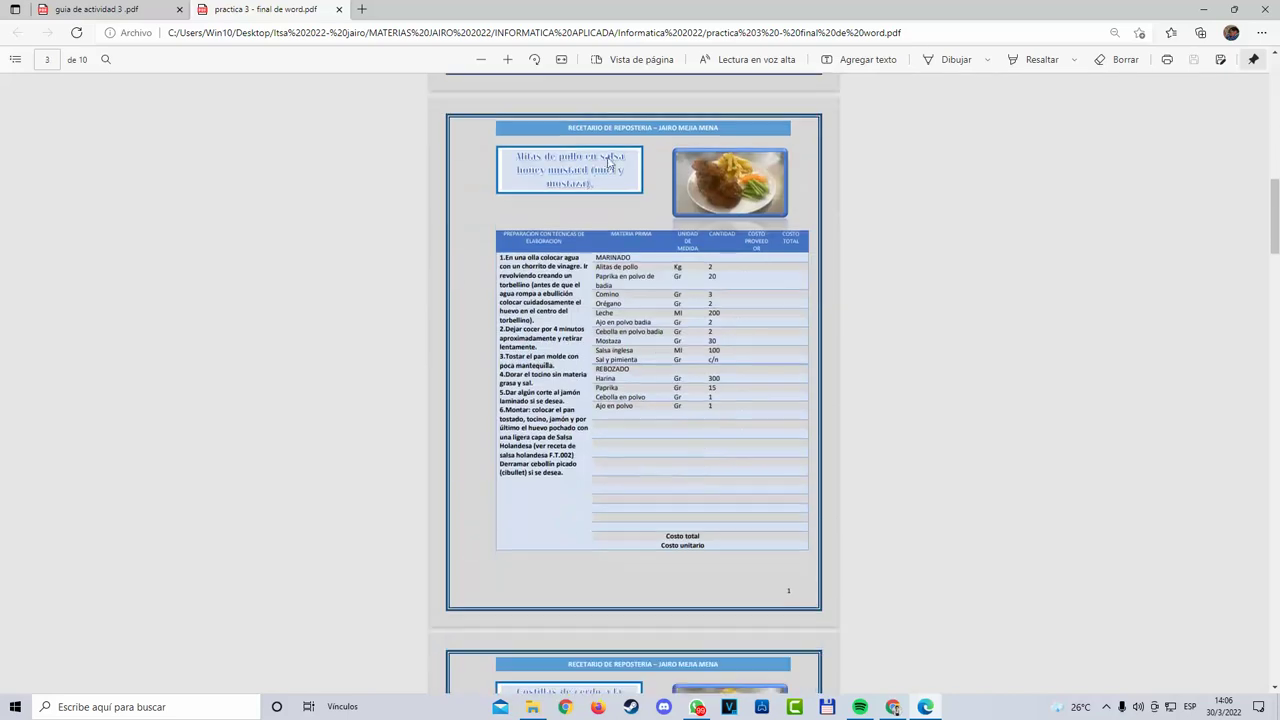
{"action": "left_click_drag", "start_coordinate": [709, 148], "coordinate": [726, 554]}
{"action": "left_click", "coordinate": [643, 578]}
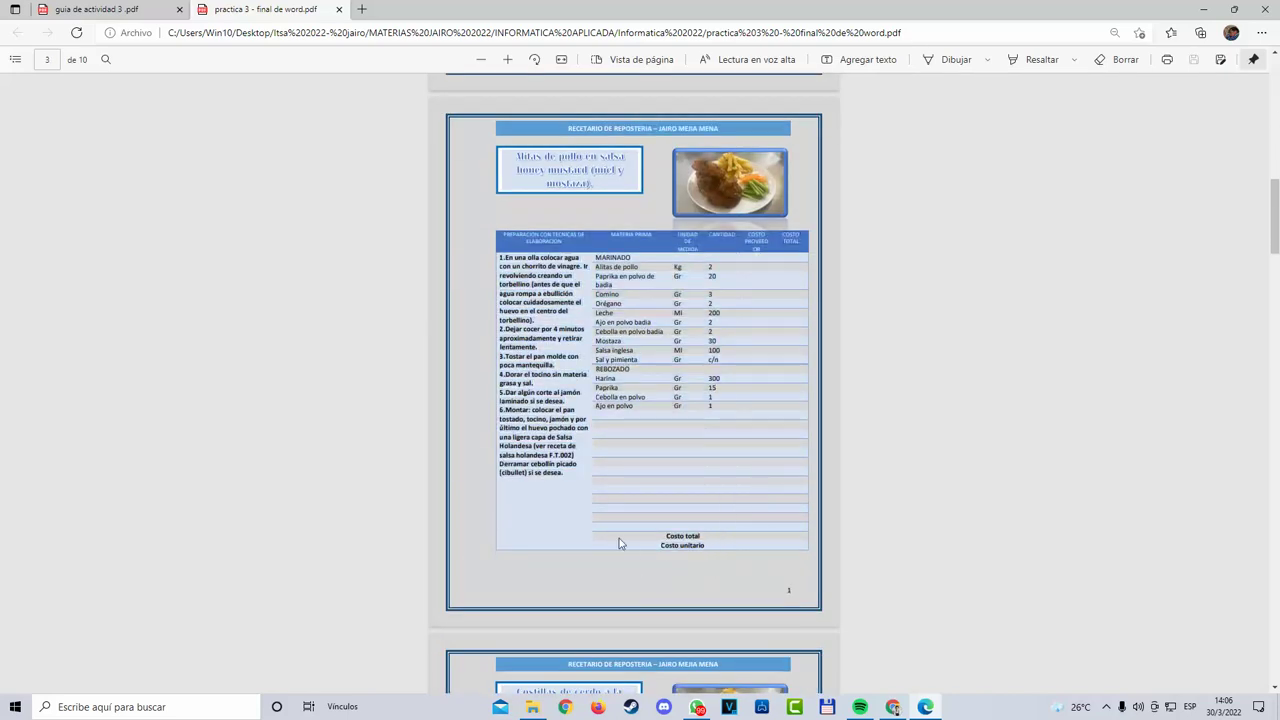
{"action": "scroll", "coordinate": [700, 525], "scroll_direction": "down", "scroll_amount": 4}
{"action": "scroll", "coordinate": [788, 514], "scroll_direction": "down", "scroll_amount": 8}
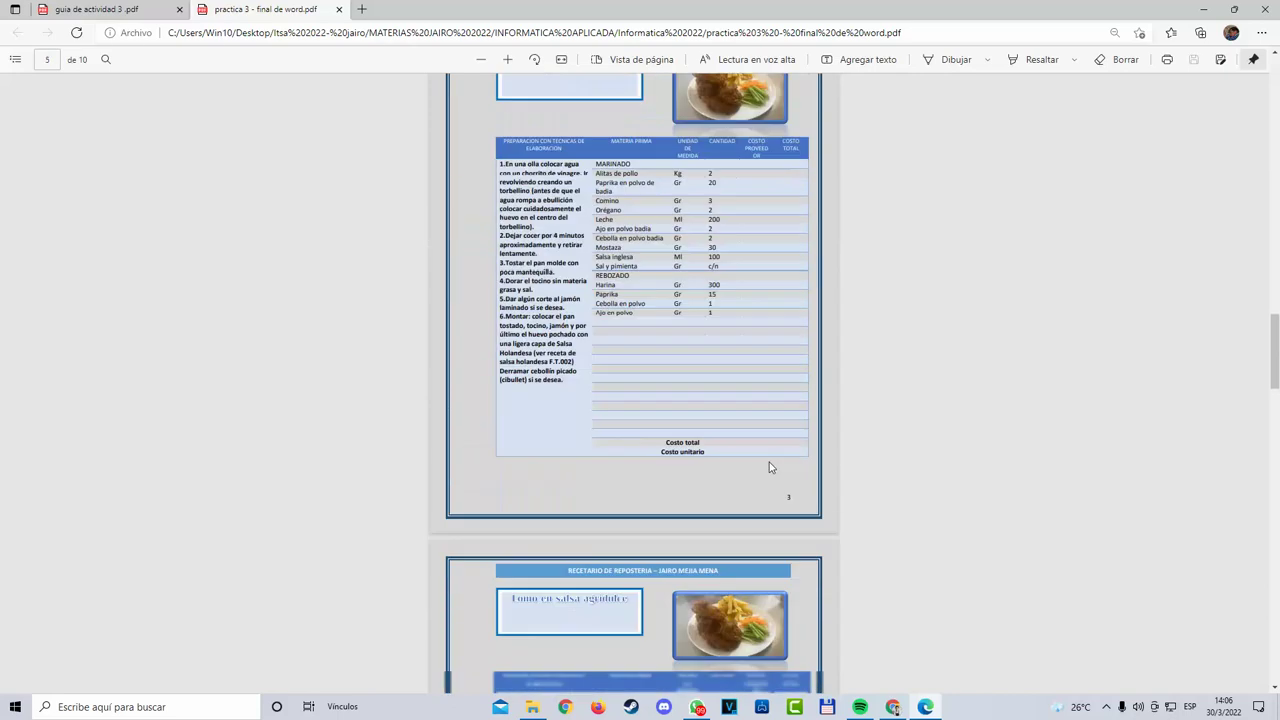
{"action": "scroll", "coordinate": [686, 430], "scroll_direction": "down", "scroll_amount": 8}
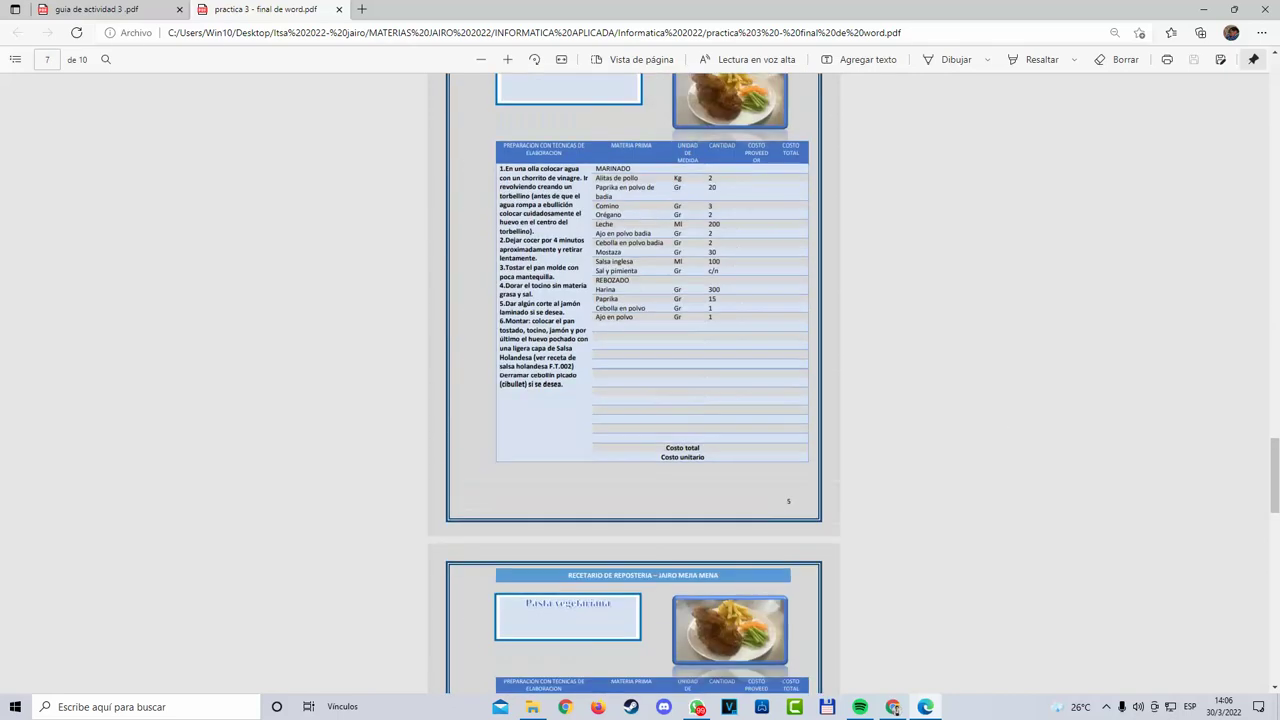
{"action": "left_click_drag", "start_coordinate": [1274, 610], "coordinate": [1260, 169]}
Step: Compare the activity guide's page border requirement with the borders in the example recipe book
{"action": "left_click", "coordinate": [60, 12]}
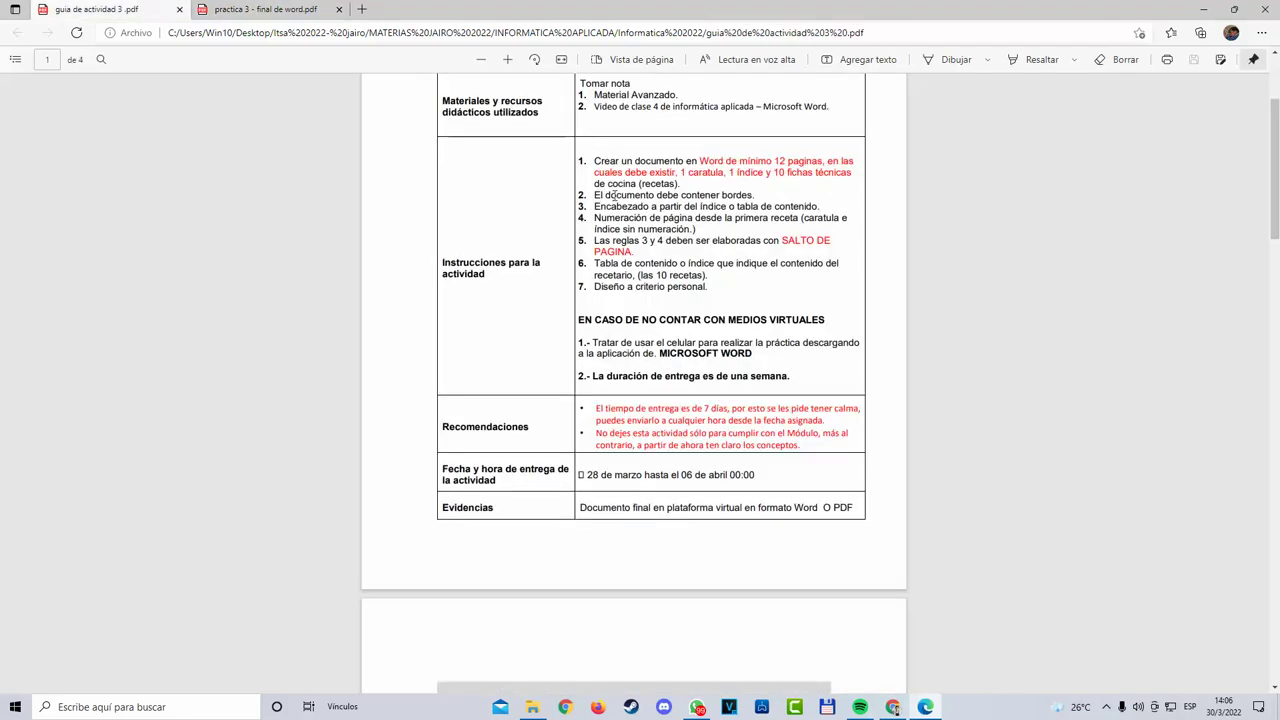
{"action": "left_click", "coordinate": [895, 708]}
{"action": "left_click", "coordinate": [923, 707]}
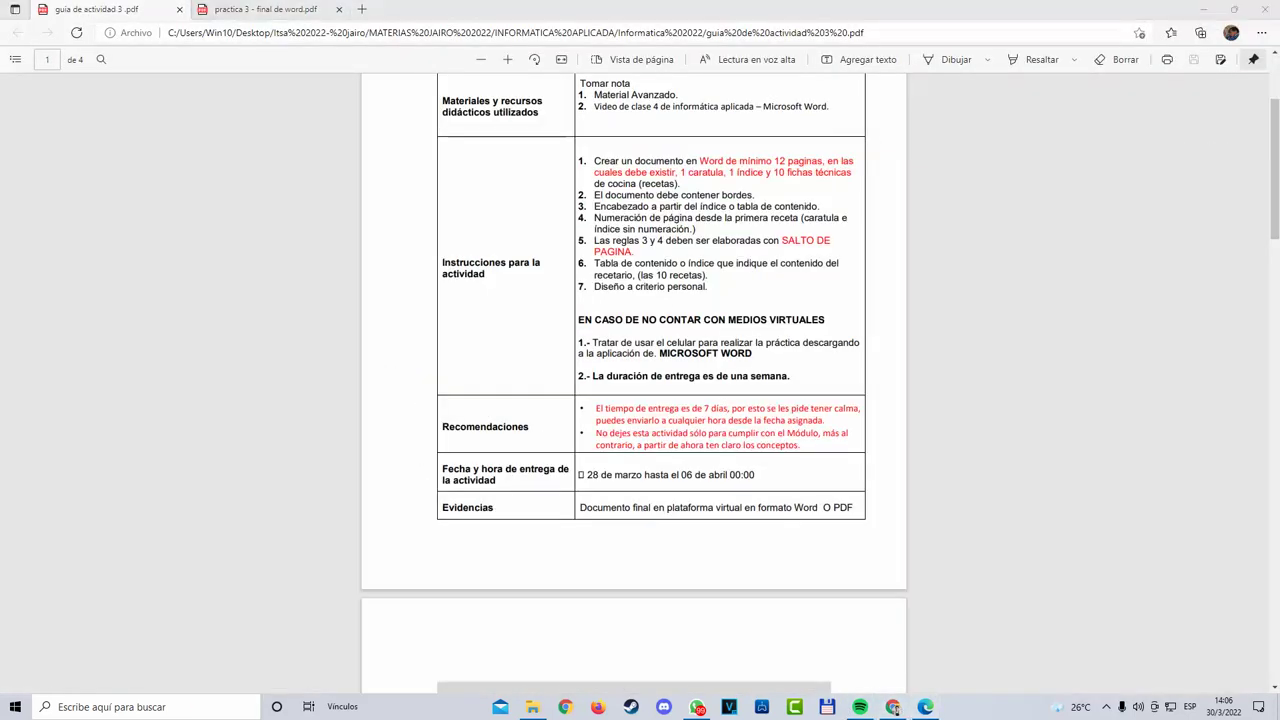
{"action": "left_click", "coordinate": [283, 8]}
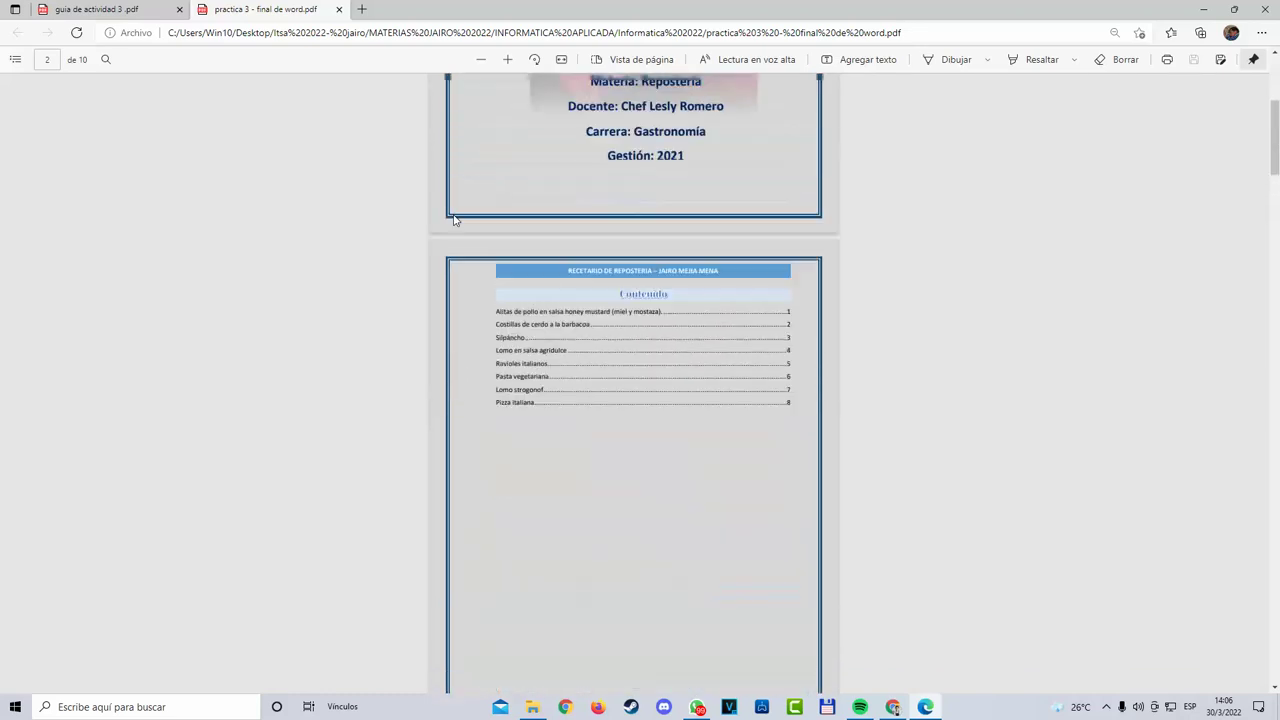
Step: Check the guide's header rule against the header on the example's contents page and first recipe sheet
{"action": "left_click", "coordinate": [97, 10]}
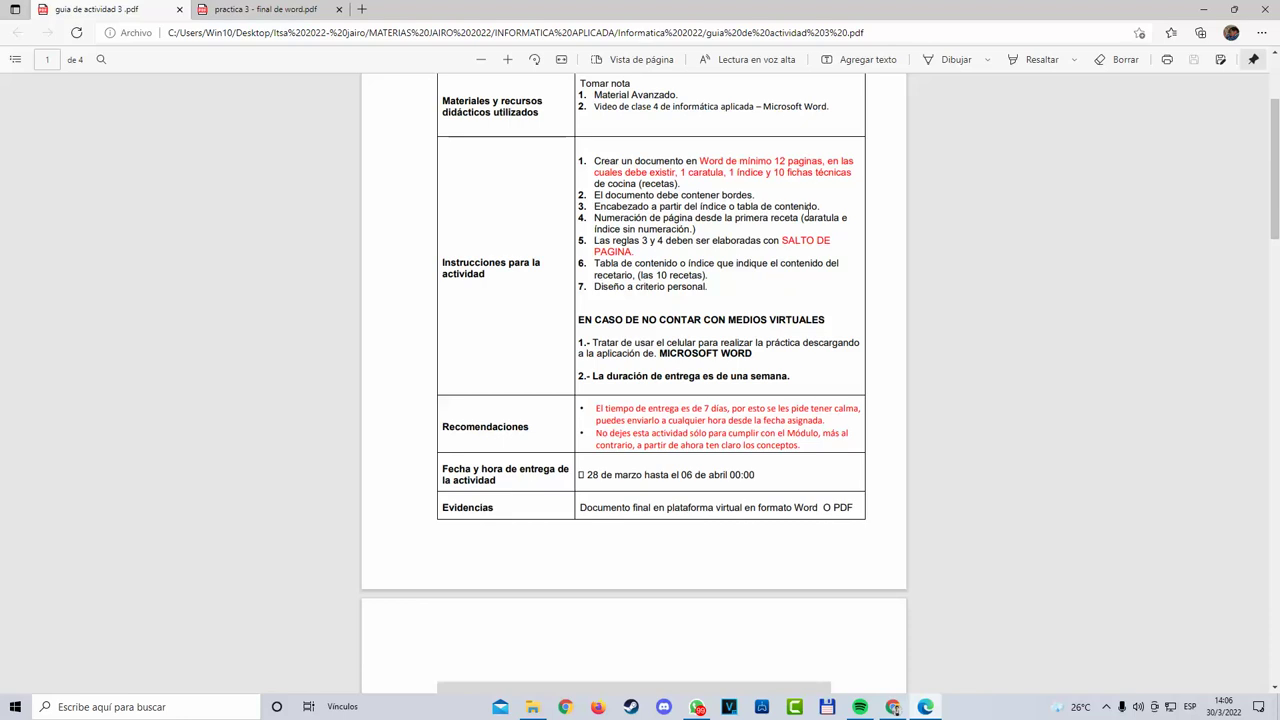
{"action": "left_click", "coordinate": [250, 11]}
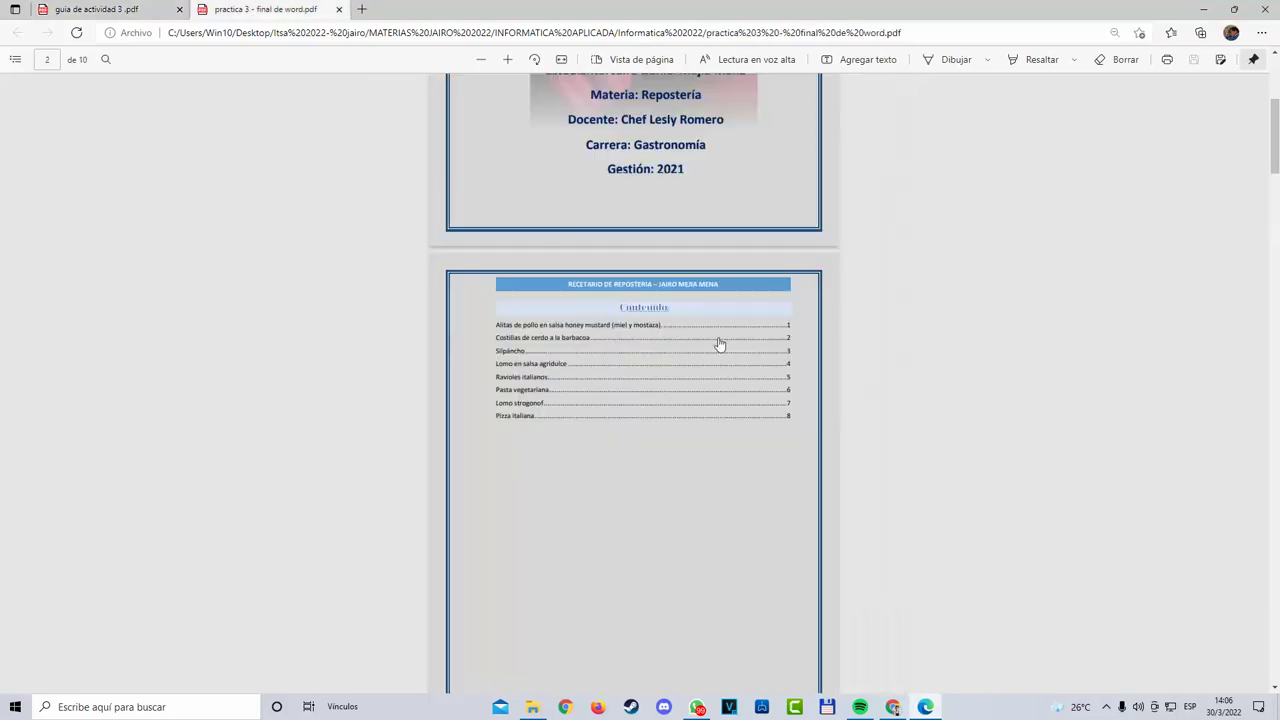
{"action": "scroll", "coordinate": [691, 550], "scroll_direction": "up", "scroll_amount": 4}
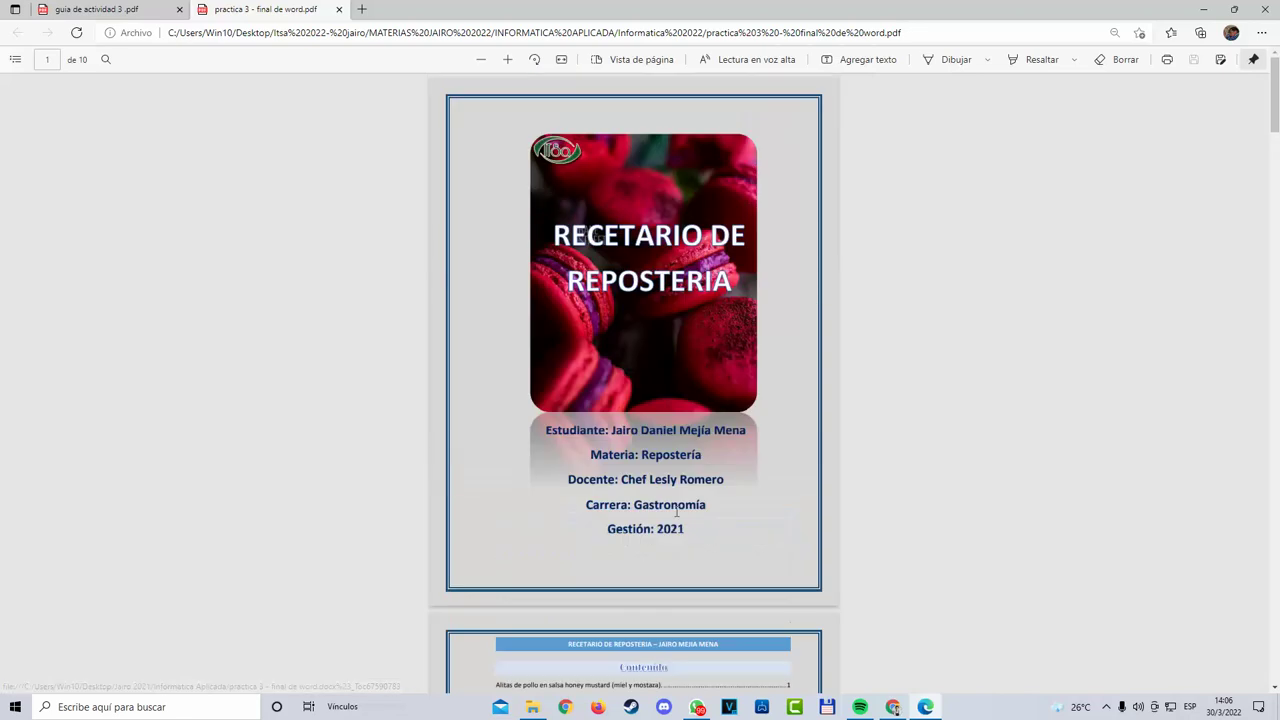
{"action": "scroll", "coordinate": [688, 545], "scroll_direction": "down", "scroll_amount": 3}
{"action": "scroll", "coordinate": [633, 367], "scroll_direction": "down", "scroll_amount": 5}
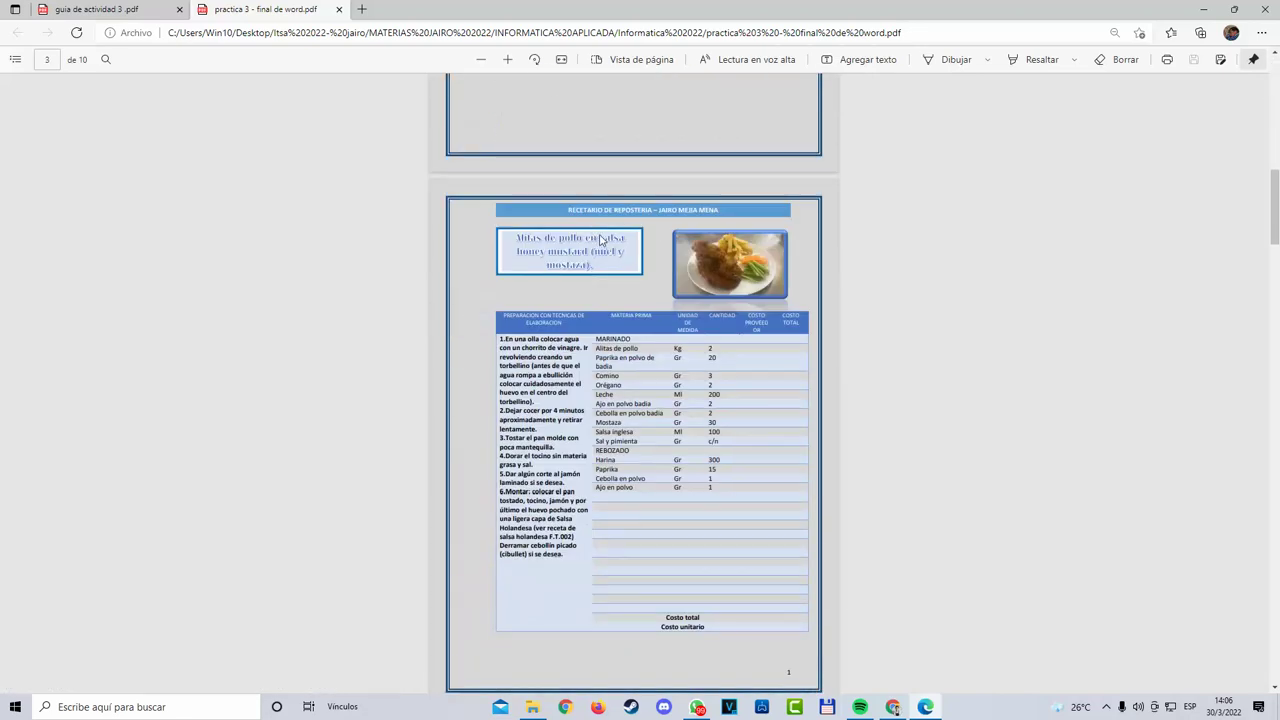
{"action": "scroll", "coordinate": [600, 236], "scroll_direction": "up", "scroll_amount": 5}
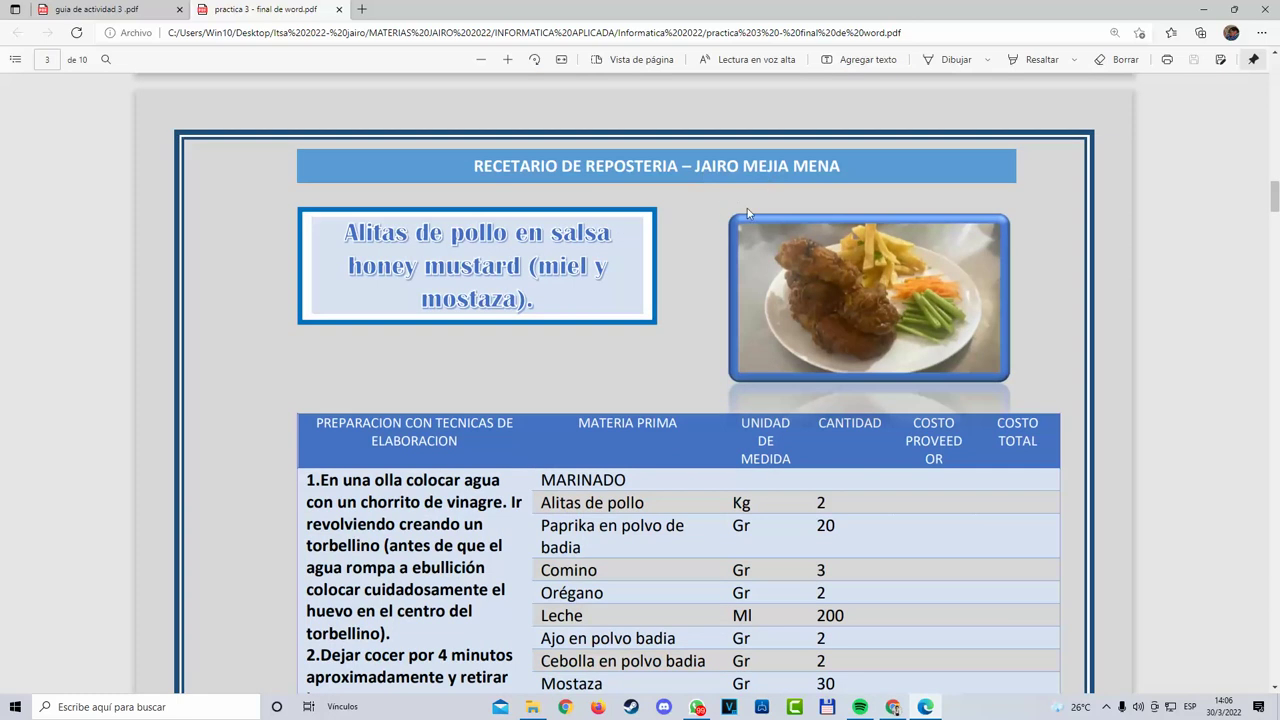
{"action": "scroll", "coordinate": [820, 440], "scroll_direction": "up", "scroll_amount": 10}
{"action": "scroll", "coordinate": [808, 473], "scroll_direction": "down", "scroll_amount": 2}
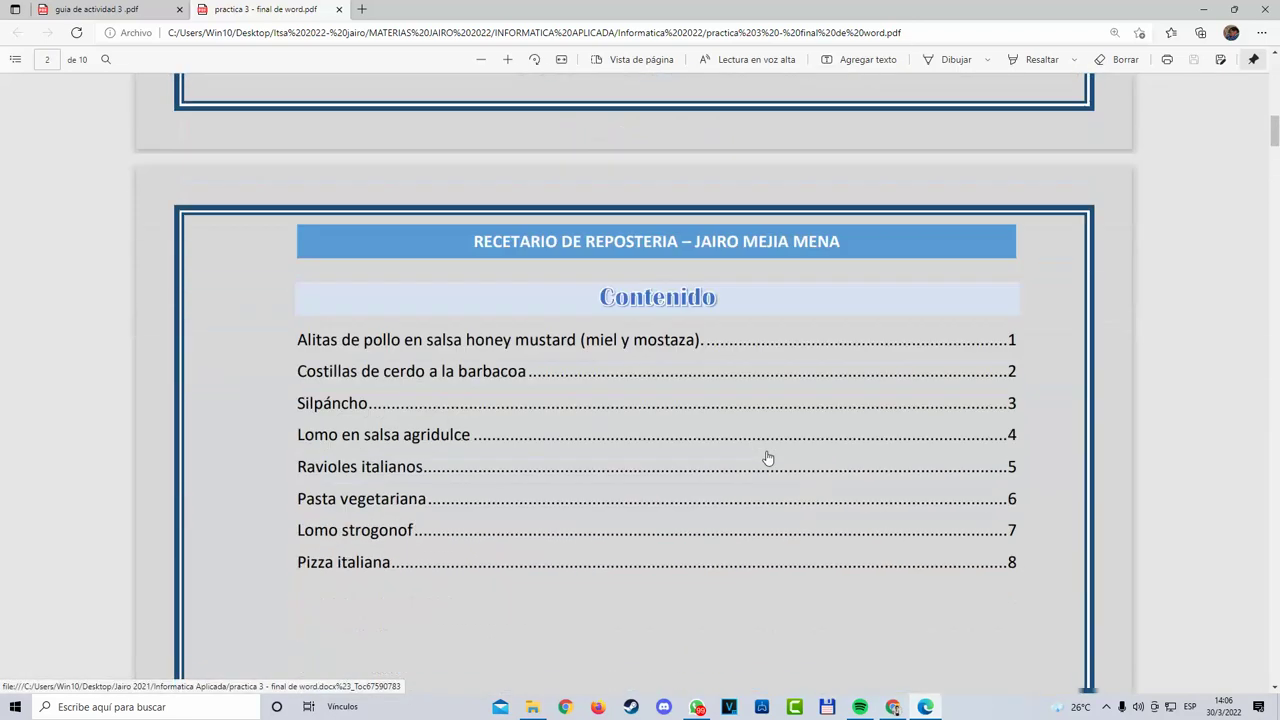
Step: Compare the example's cover and contents page for the header's starting point, and return to the activity guide's instructions
{"action": "scroll", "coordinate": [766, 457], "scroll_direction": "up", "scroll_amount": 3}
{"action": "scroll", "coordinate": [757, 466], "scroll_direction": "down", "scroll_amount": 3}
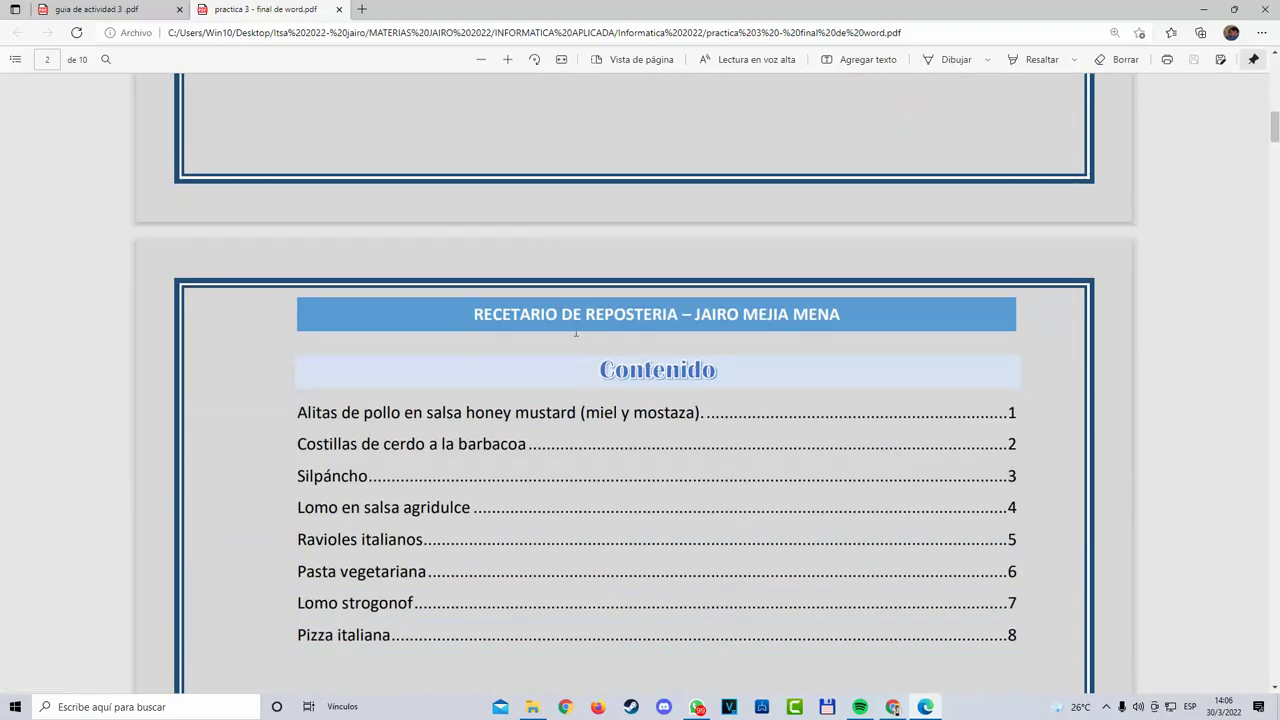
{"action": "scroll", "coordinate": [599, 397], "scroll_direction": "down", "scroll_amount": 3}
{"action": "scroll", "coordinate": [620, 420], "scroll_direction": "up", "scroll_amount": 2}
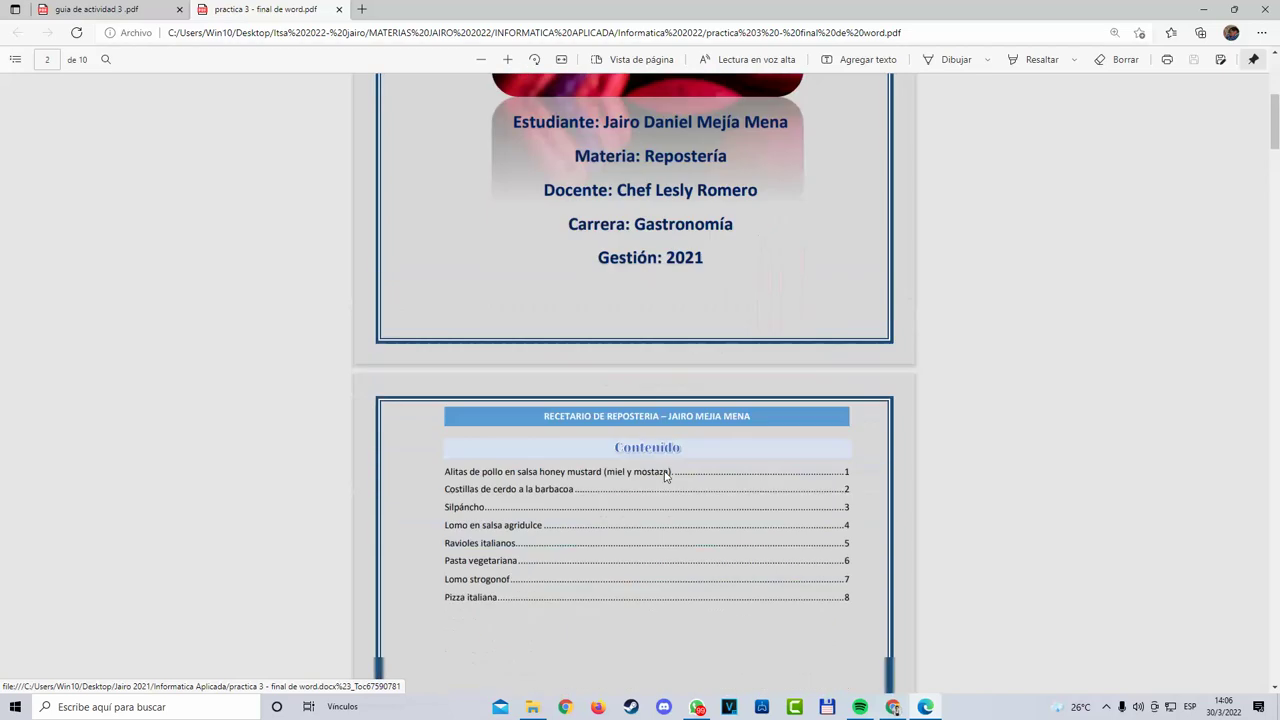
{"action": "scroll", "coordinate": [646, 362], "scroll_direction": "down", "scroll_amount": 2}
{"action": "scroll", "coordinate": [612, 397], "scroll_direction": "down", "scroll_amount": 2}
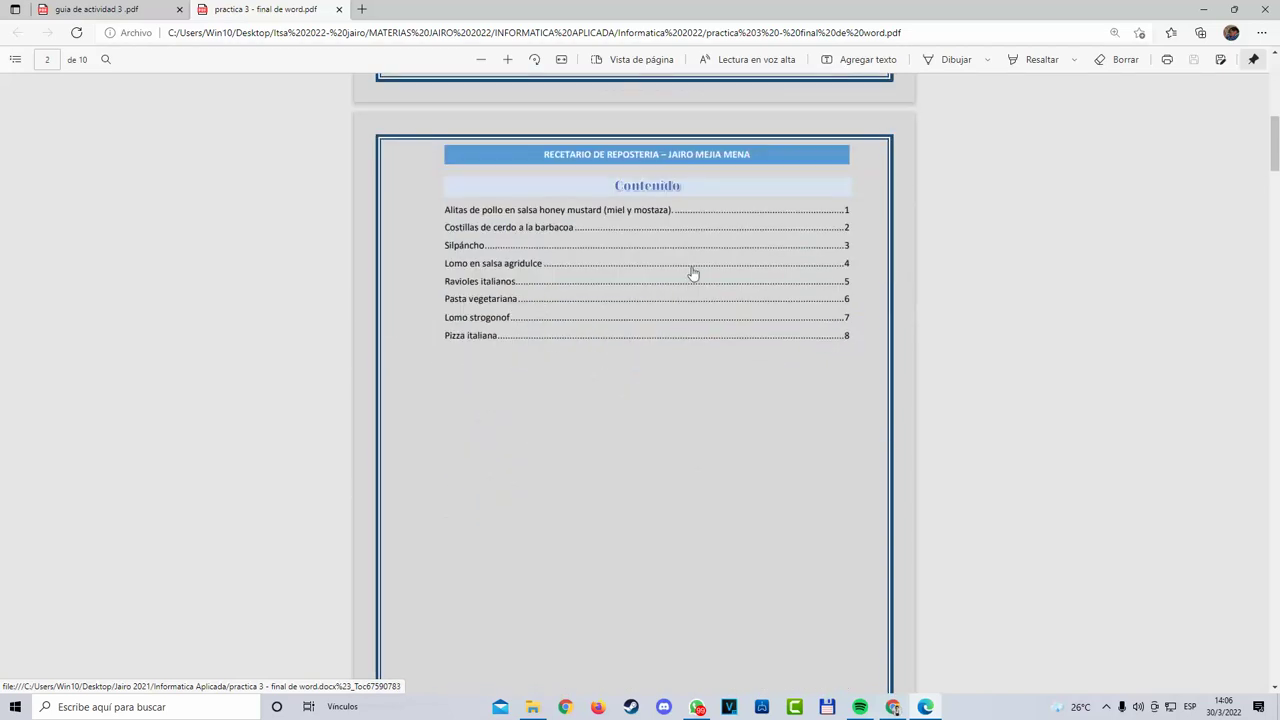
{"action": "scroll", "coordinate": [632, 404], "scroll_direction": "up", "scroll_amount": 7}
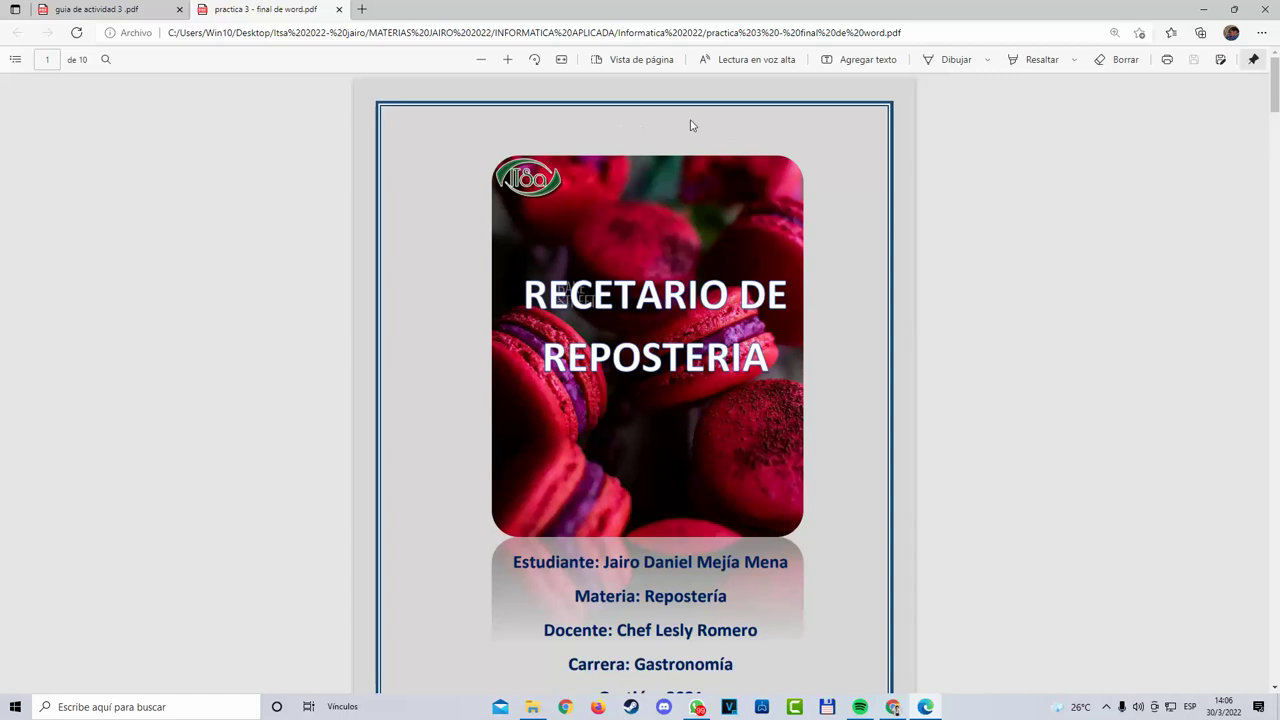
{"action": "scroll", "coordinate": [745, 400], "scroll_direction": "down", "scroll_amount": 3}
{"action": "scroll", "coordinate": [738, 419], "scroll_direction": "down", "scroll_amount": 2}
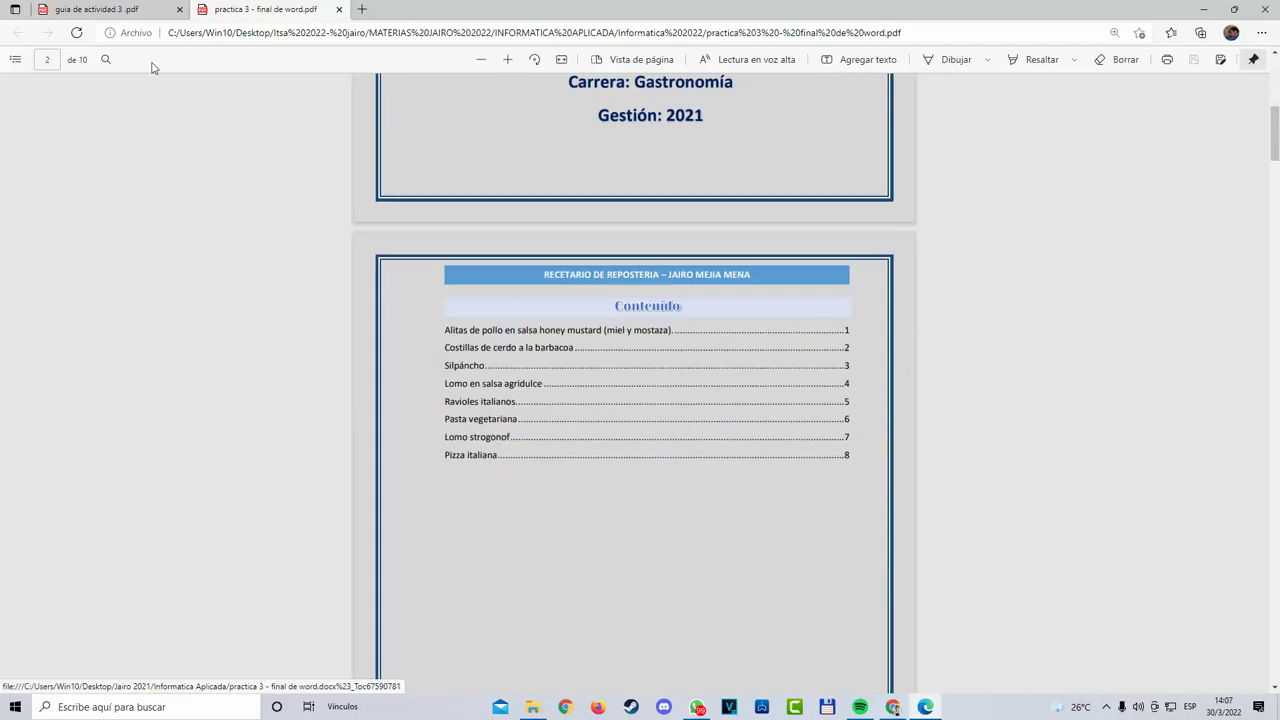
{"action": "left_click", "coordinate": [128, 10]}
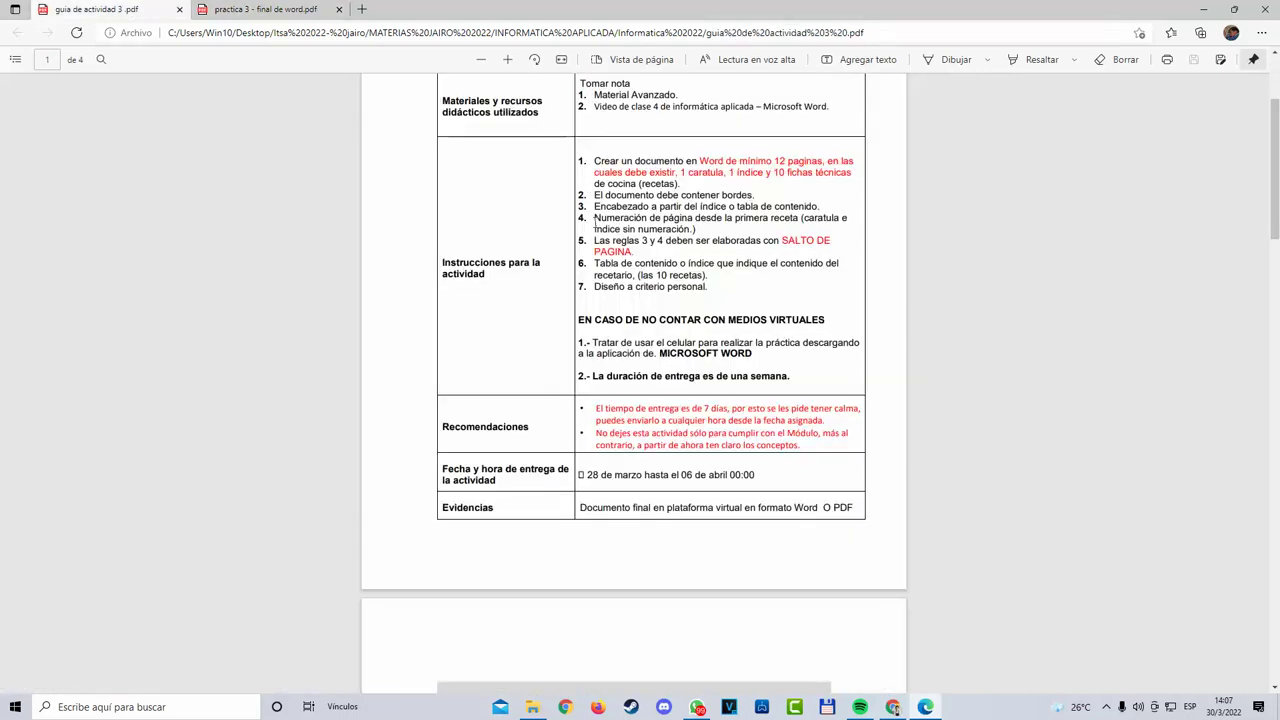
Step: Check the guide's page numbering rule against the cover and contents page of the example recipe book
{"action": "left_click_drag", "start_coordinate": [594, 220], "coordinate": [760, 222]}
{"action": "left_click", "coordinate": [689, 231]}
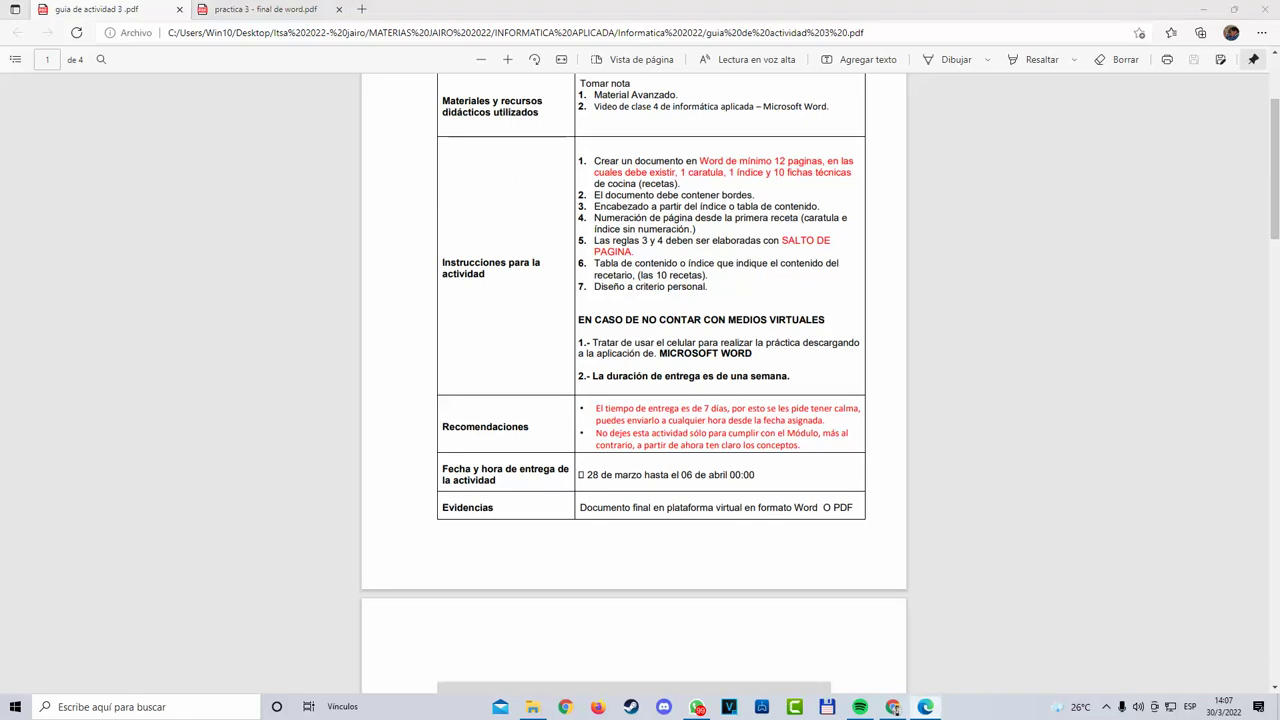
{"action": "left_click", "coordinate": [265, 9]}
{"action": "scroll", "coordinate": [593, 359], "scroll_direction": "down", "scroll_amount": 1}
{"action": "scroll", "coordinate": [593, 359], "scroll_direction": "down", "scroll_amount": 10}
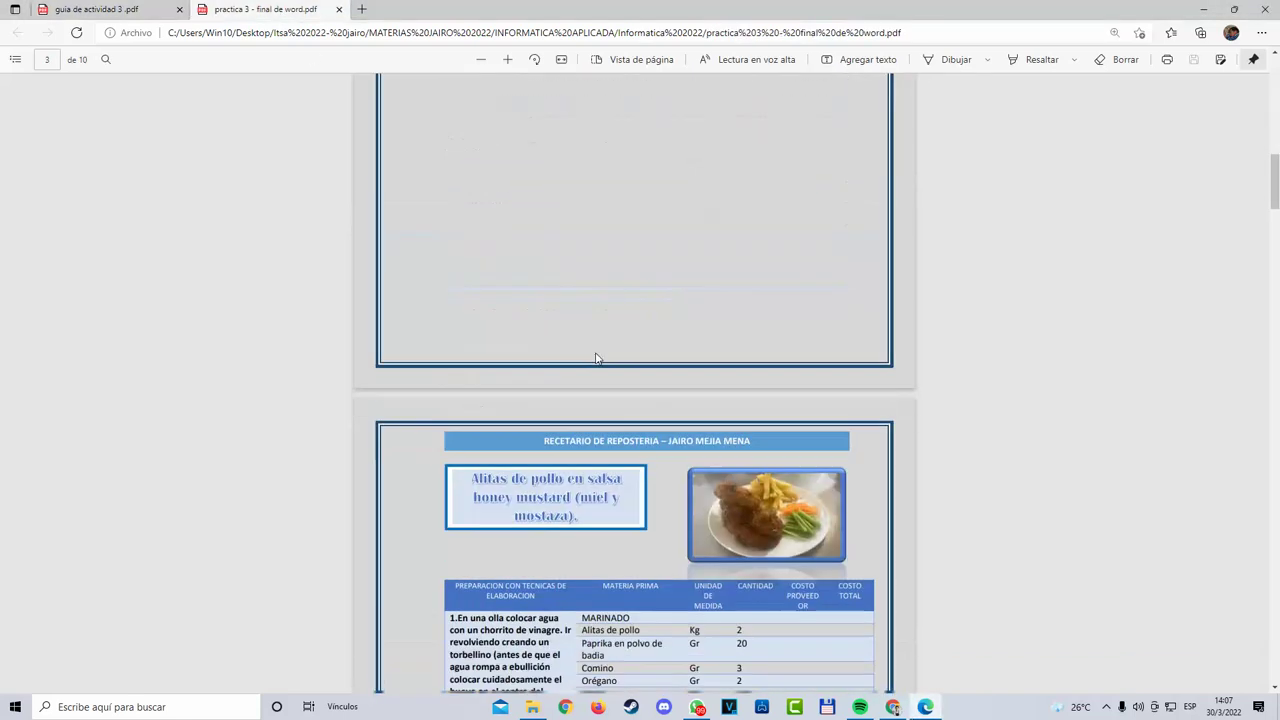
{"action": "scroll", "coordinate": [627, 389], "scroll_direction": "up", "scroll_amount": 10}
{"action": "scroll", "coordinate": [627, 389], "scroll_direction": "up", "scroll_amount": 6}
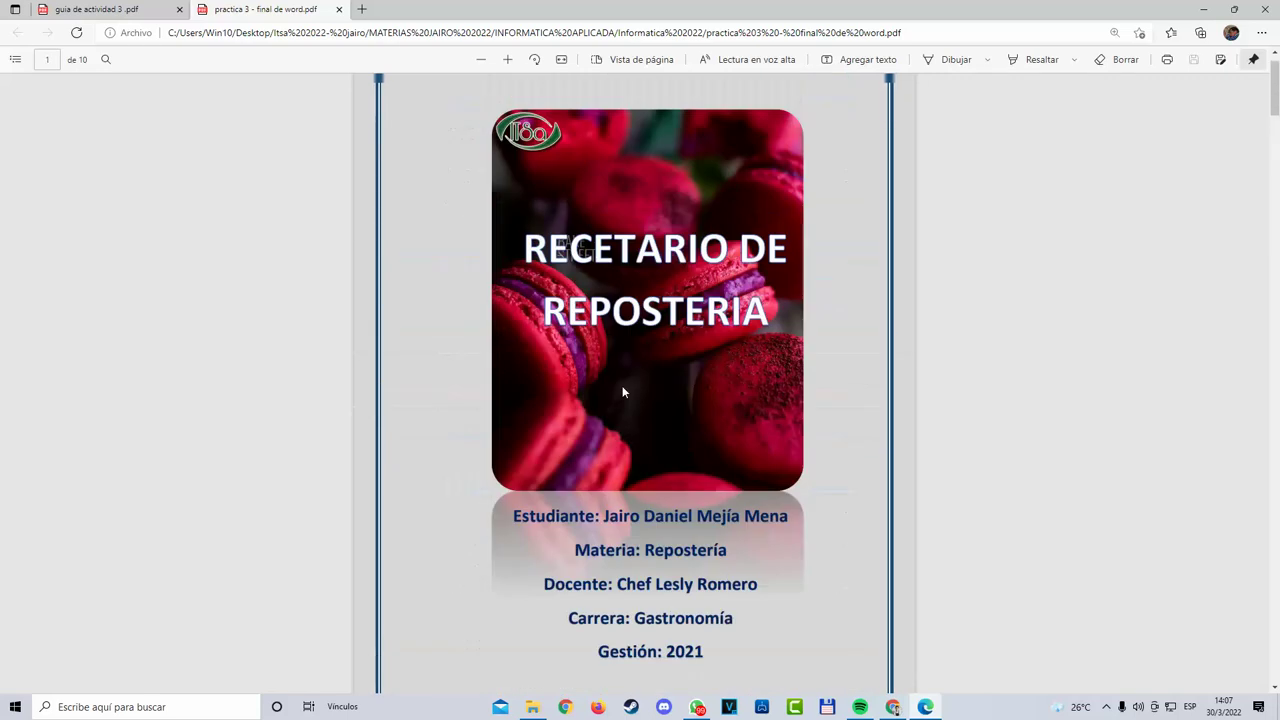
{"action": "scroll", "coordinate": [624, 390], "scroll_direction": "down", "scroll_amount": 10}
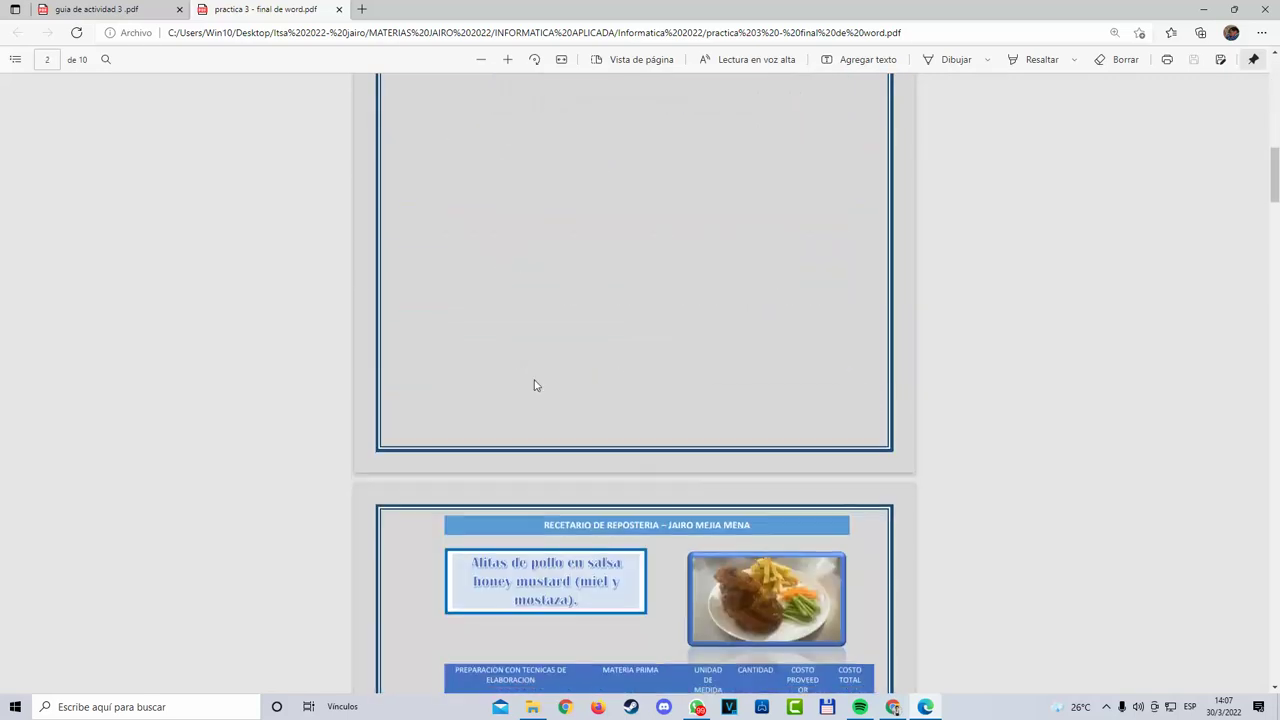
Step: Examine the page numbering on the example's recipe sheets from the first recipe to Pizza italiana, and return to the activity guide
{"action": "scroll", "coordinate": [660, 391], "scroll_direction": "down", "scroll_amount": 5}
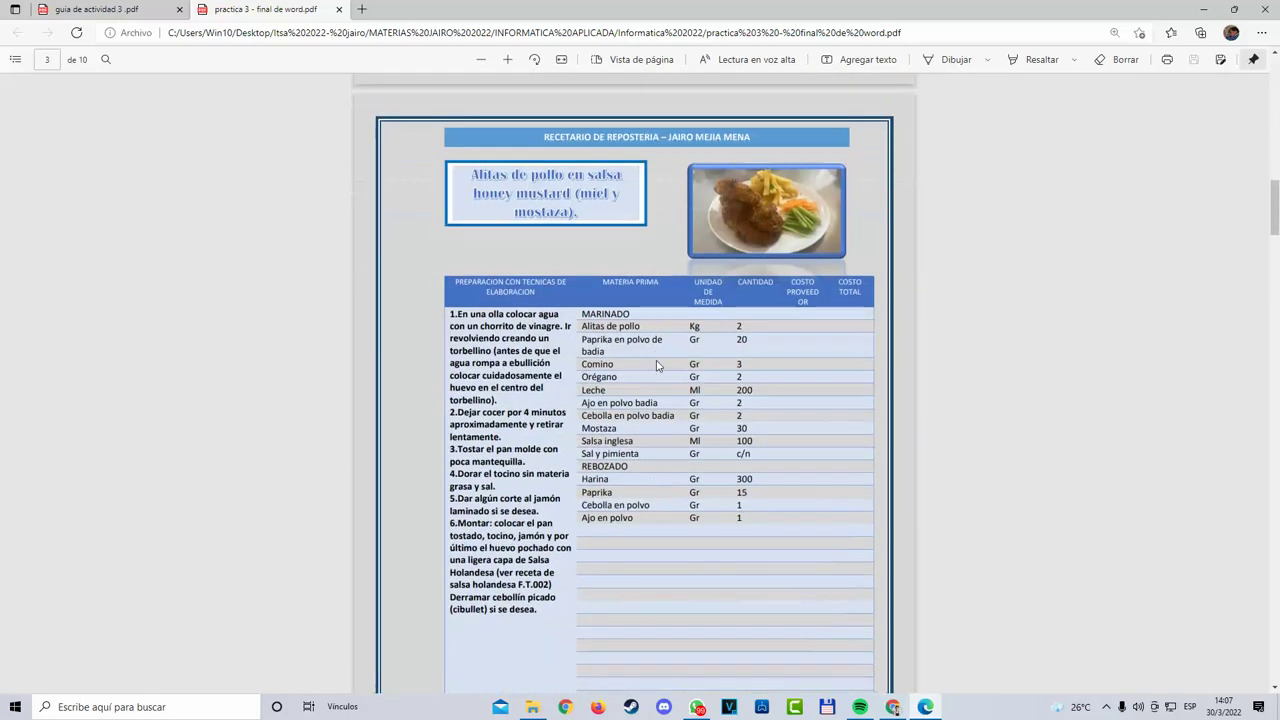
{"action": "scroll", "coordinate": [657, 370], "scroll_direction": "down", "scroll_amount": 1}
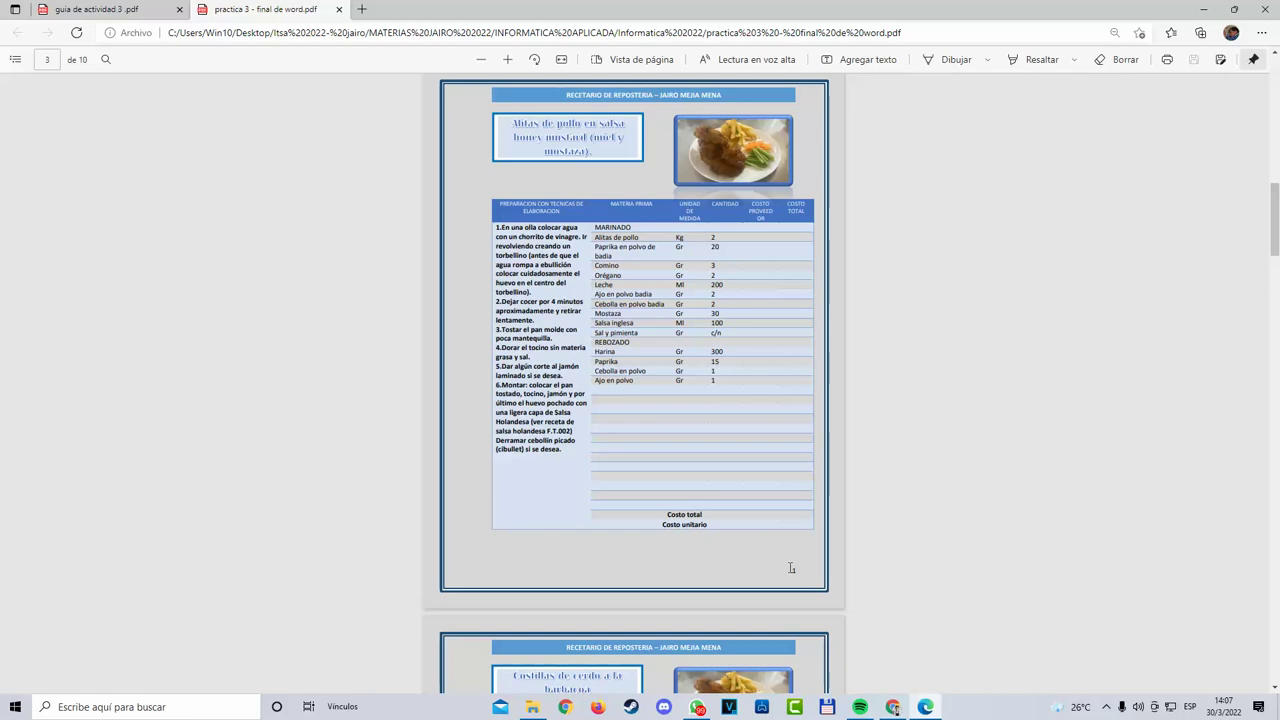
{"action": "scroll", "coordinate": [787, 566], "scroll_direction": "down", "scroll_amount": 3}
{"action": "scroll", "coordinate": [779, 546], "scroll_direction": "down", "scroll_amount": 10}
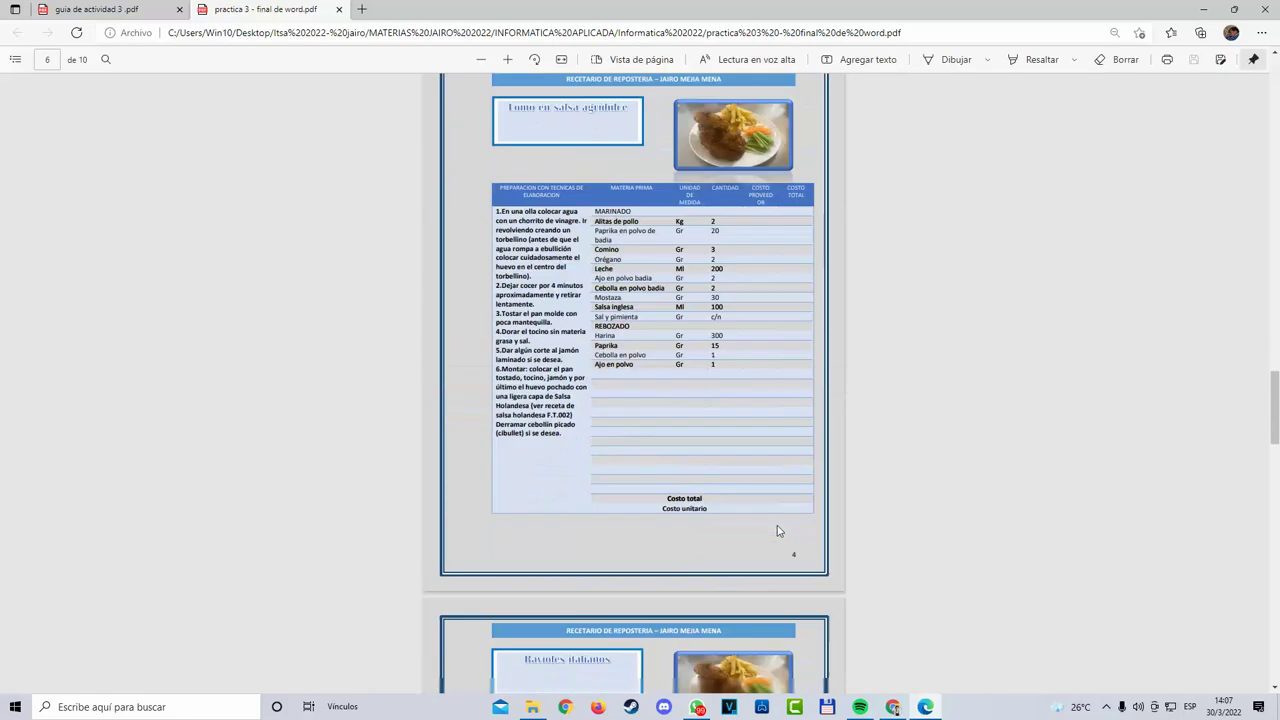
{"action": "scroll", "coordinate": [770, 524], "scroll_direction": "down", "scroll_amount": 10}
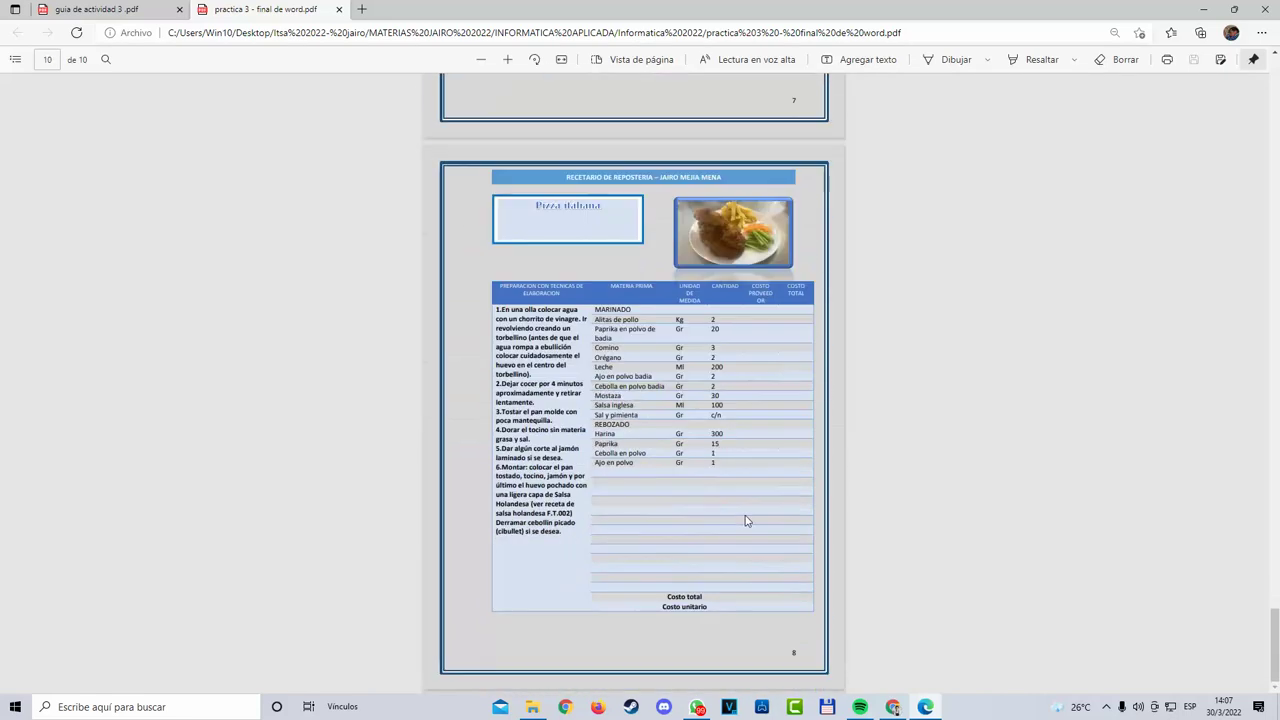
{"action": "left_click_drag", "start_coordinate": [1276, 660], "coordinate": [1273, 110]}
{"action": "left_click", "coordinate": [110, 12]}
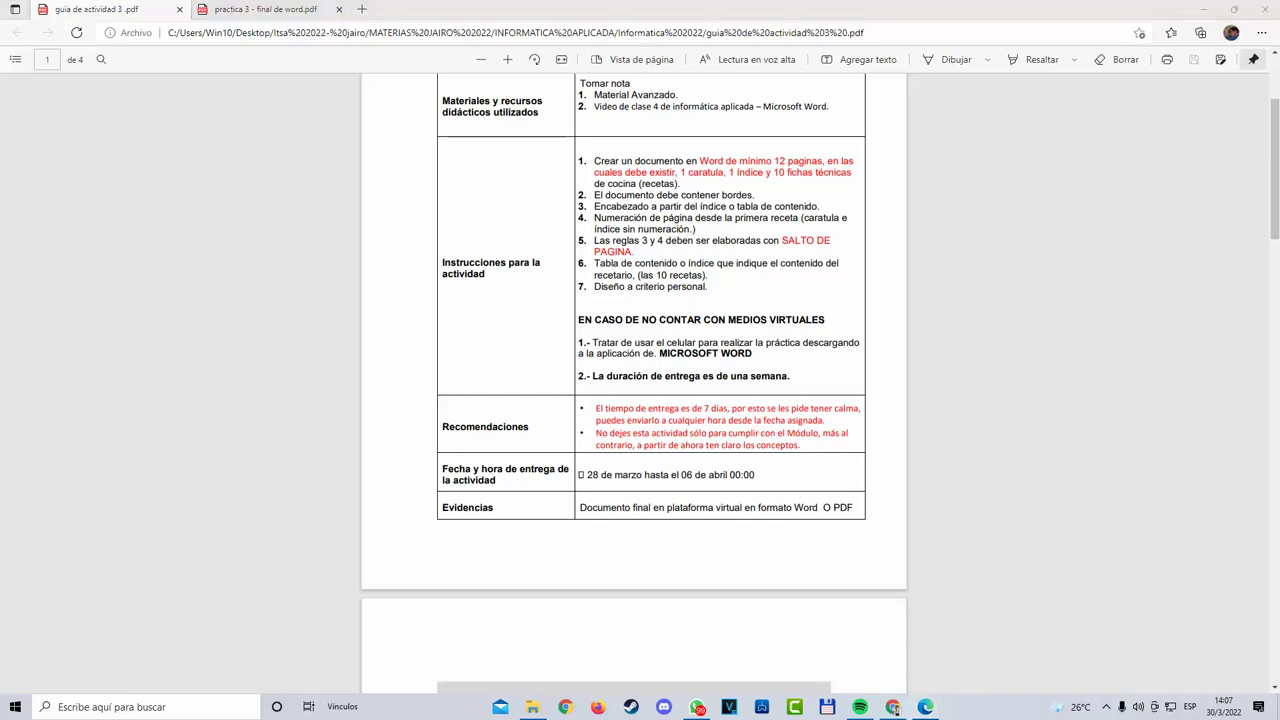
Step: Compare the recipe entries on the example's contents page with the final recipe sheets, and return to the cover
{"action": "left_click", "coordinate": [226, 10]}
{"action": "scroll", "coordinate": [908, 508], "scroll_direction": "down", "scroll_amount": 4}
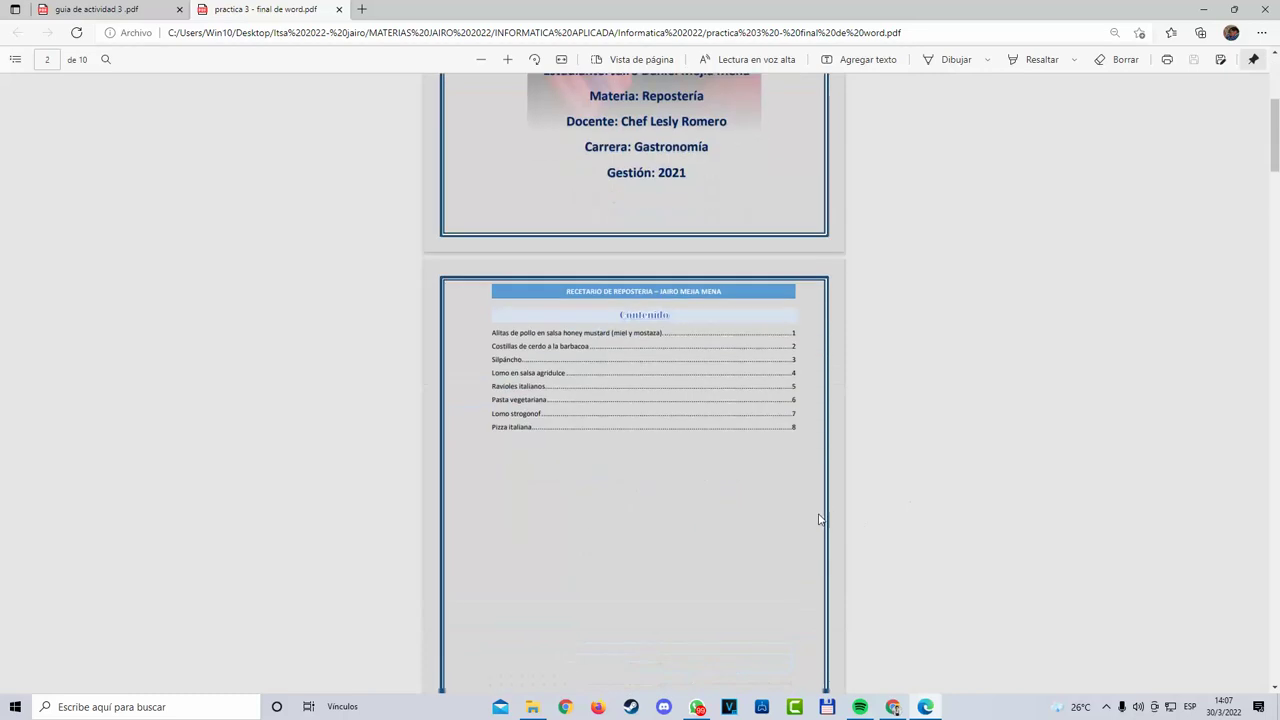
{"action": "scroll", "coordinate": [818, 518], "scroll_direction": "down", "scroll_amount": 2}
{"action": "scroll", "coordinate": [808, 514], "scroll_direction": "up", "scroll_amount": 1}
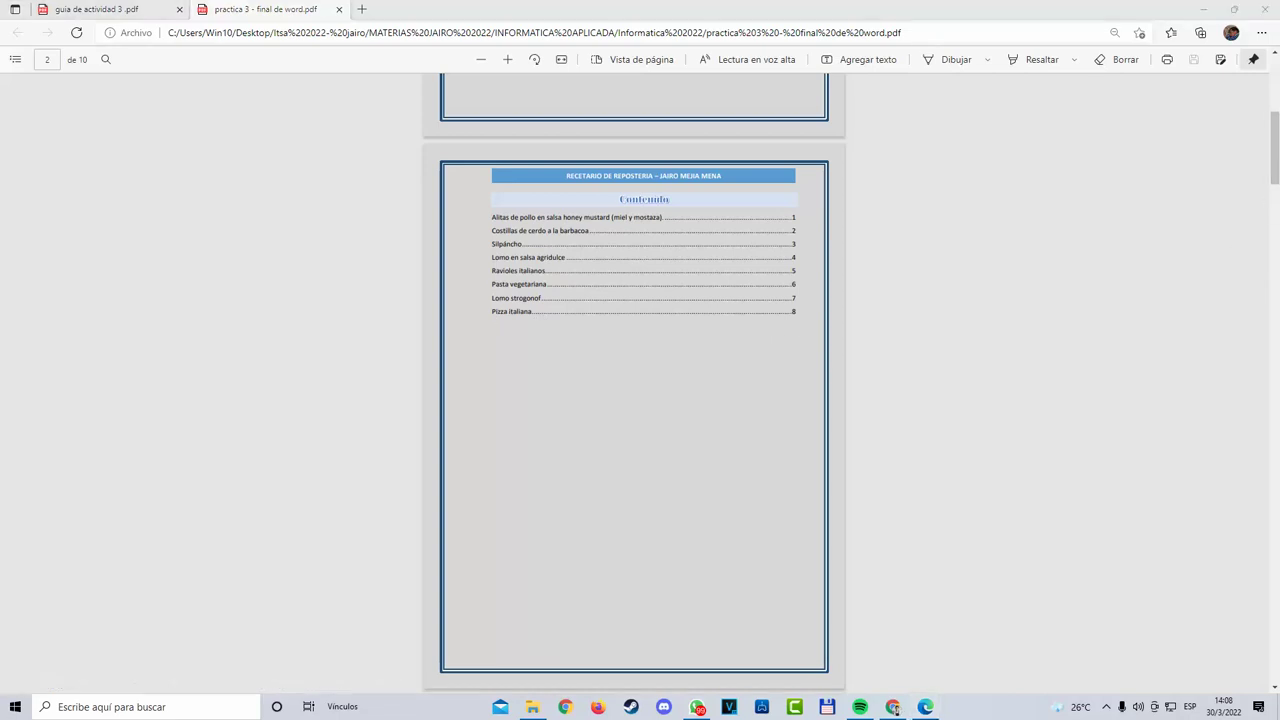
{"action": "left_click_drag", "start_coordinate": [1274, 150], "coordinate": [1272, 583]}
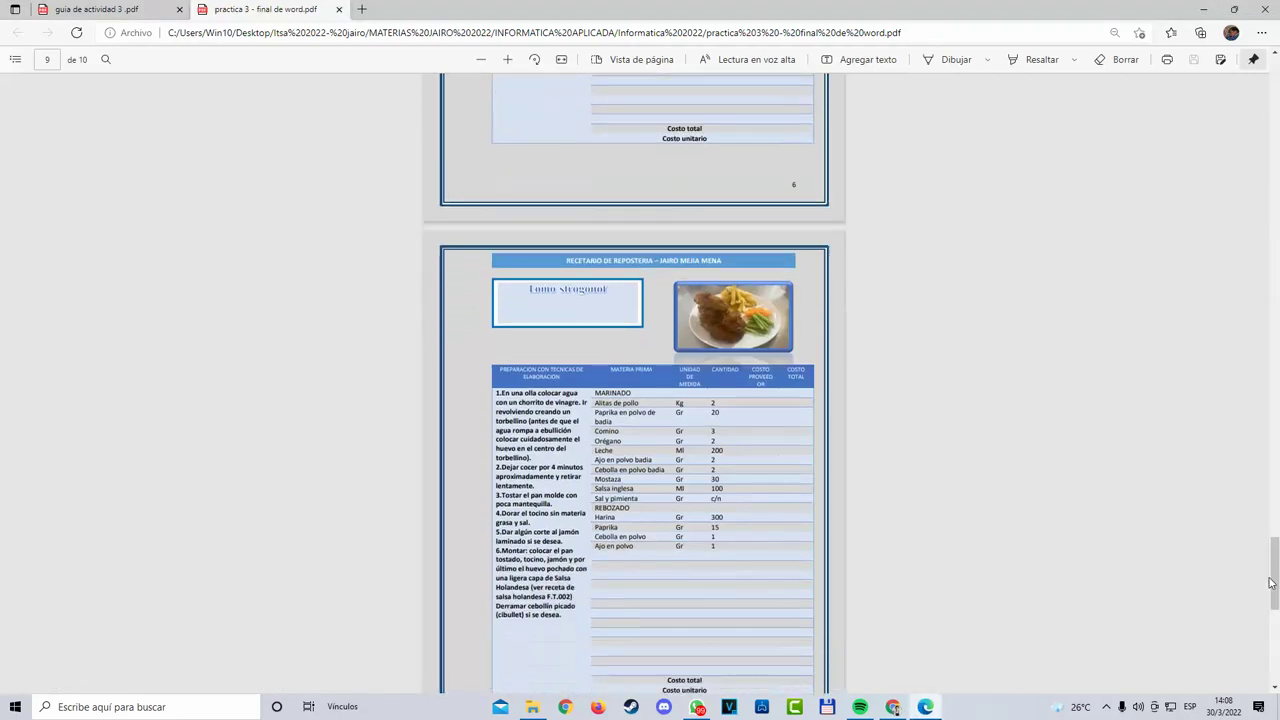
{"action": "scroll", "coordinate": [826, 449], "scroll_direction": "down", "scroll_amount": 5}
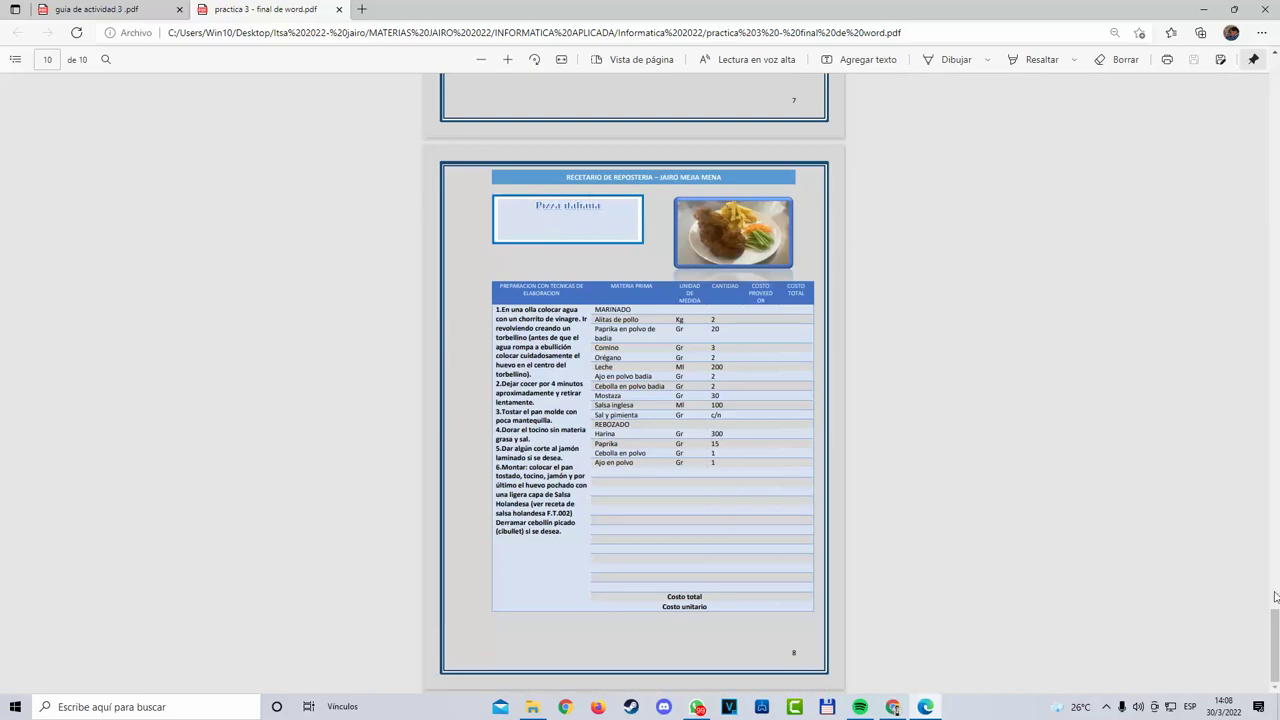
{"action": "left_click_drag", "start_coordinate": [1276, 597], "coordinate": [1276, 70]}
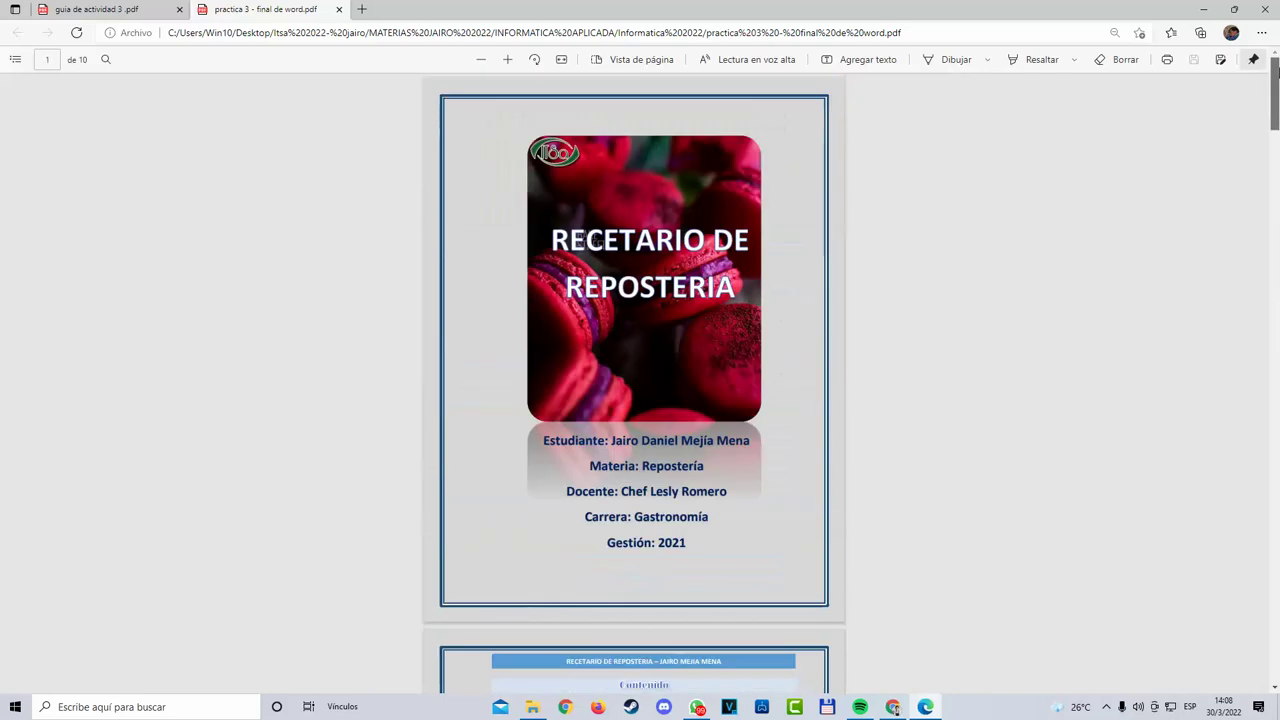
Step: Check the Silpancho entry on the contents page against its recipe sheet, and review the contents and cover again
{"action": "scroll", "coordinate": [660, 437], "scroll_direction": "down", "scroll_amount": 5}
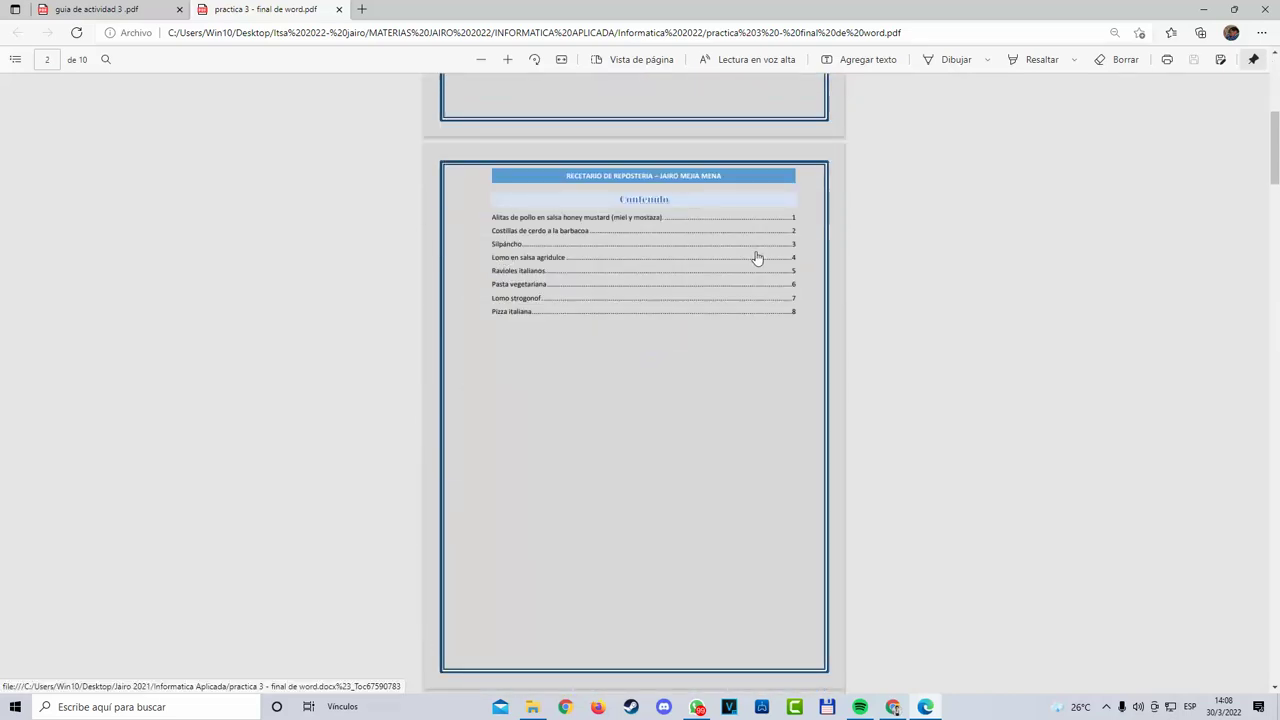
{"action": "left_click_drag", "start_coordinate": [1278, 160], "coordinate": [1276, 347]}
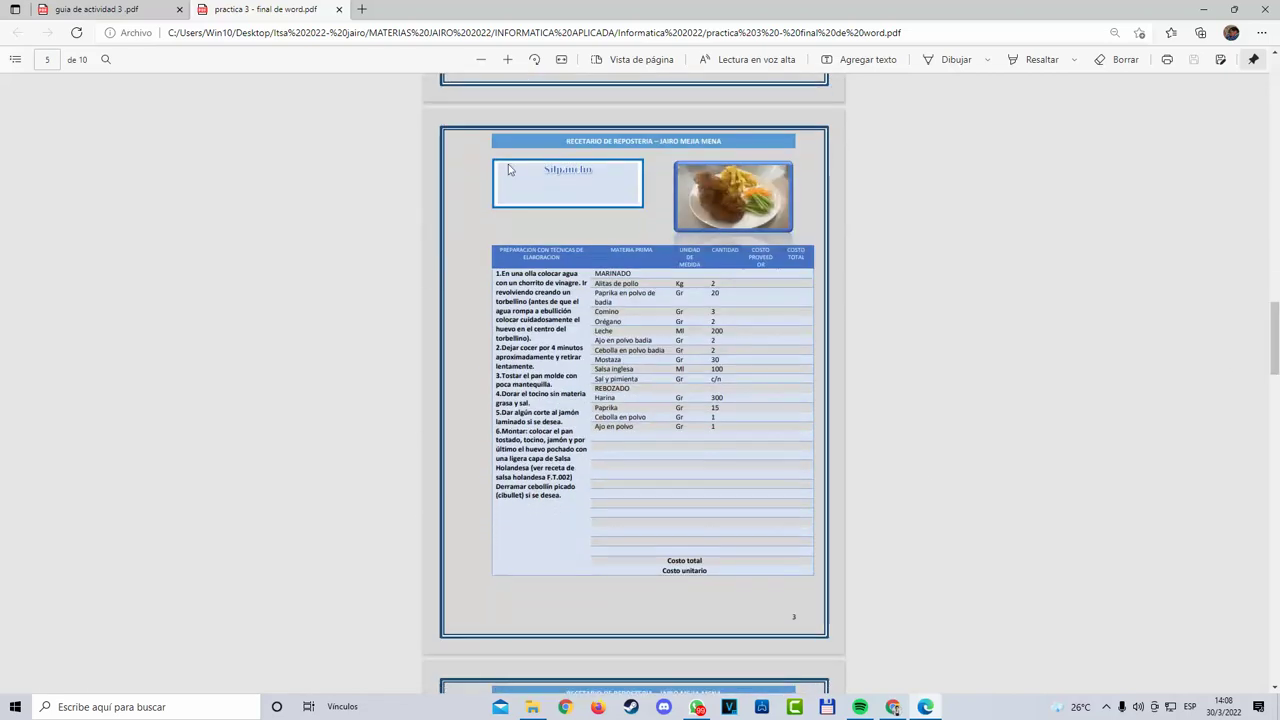
{"action": "scroll", "coordinate": [730, 553], "scroll_direction": "up", "scroll_amount": 18}
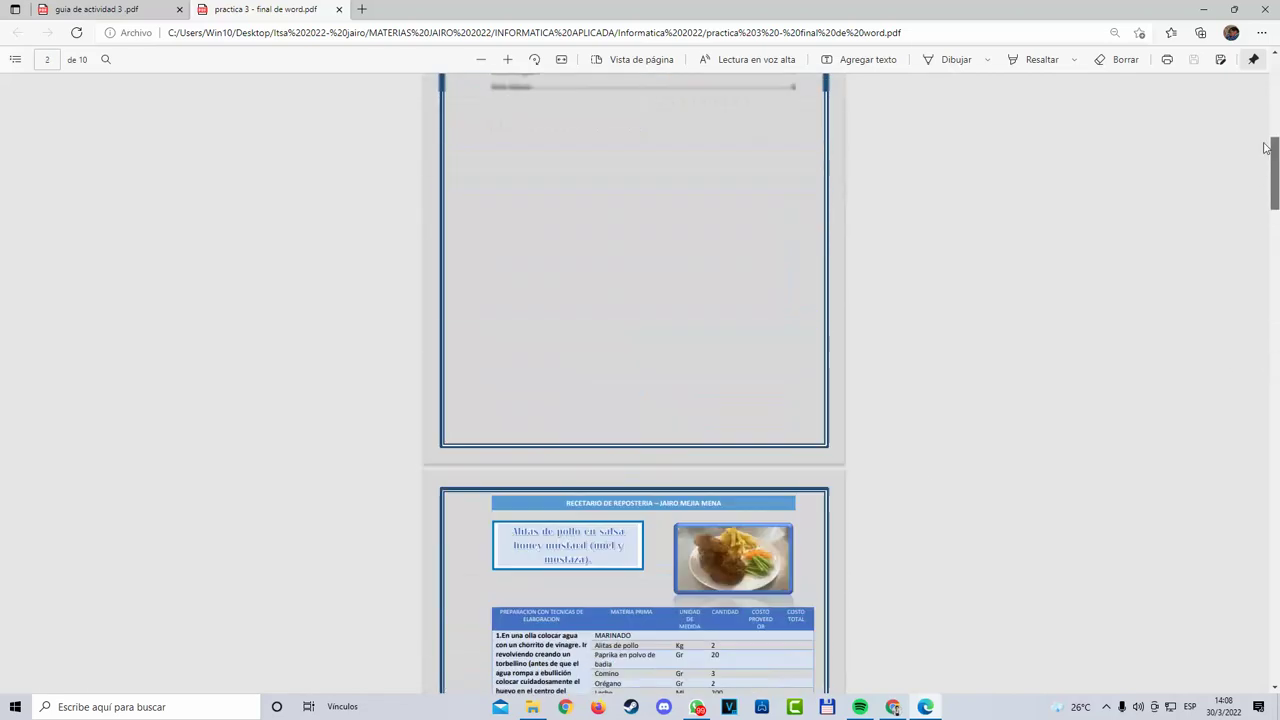
{"action": "scroll", "coordinate": [626, 409], "scroll_direction": "down", "scroll_amount": 1}
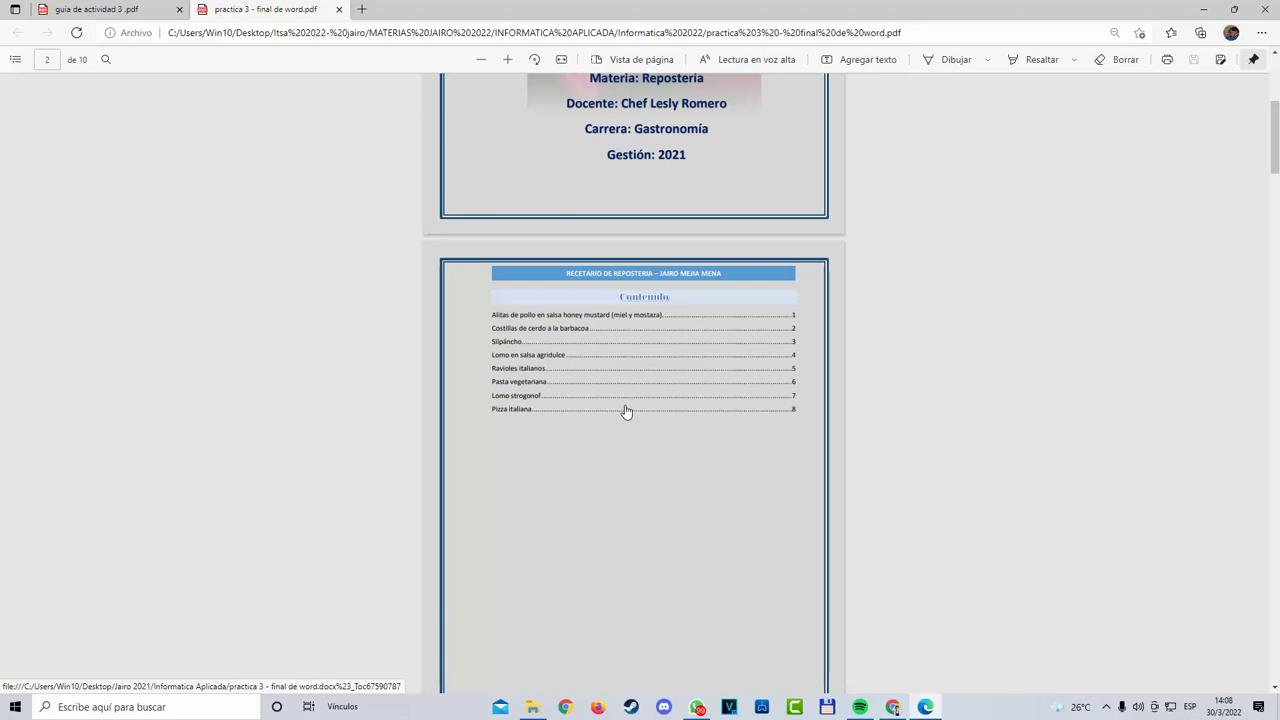
{"action": "scroll", "coordinate": [682, 262], "scroll_direction": "up", "scroll_amount": 4}
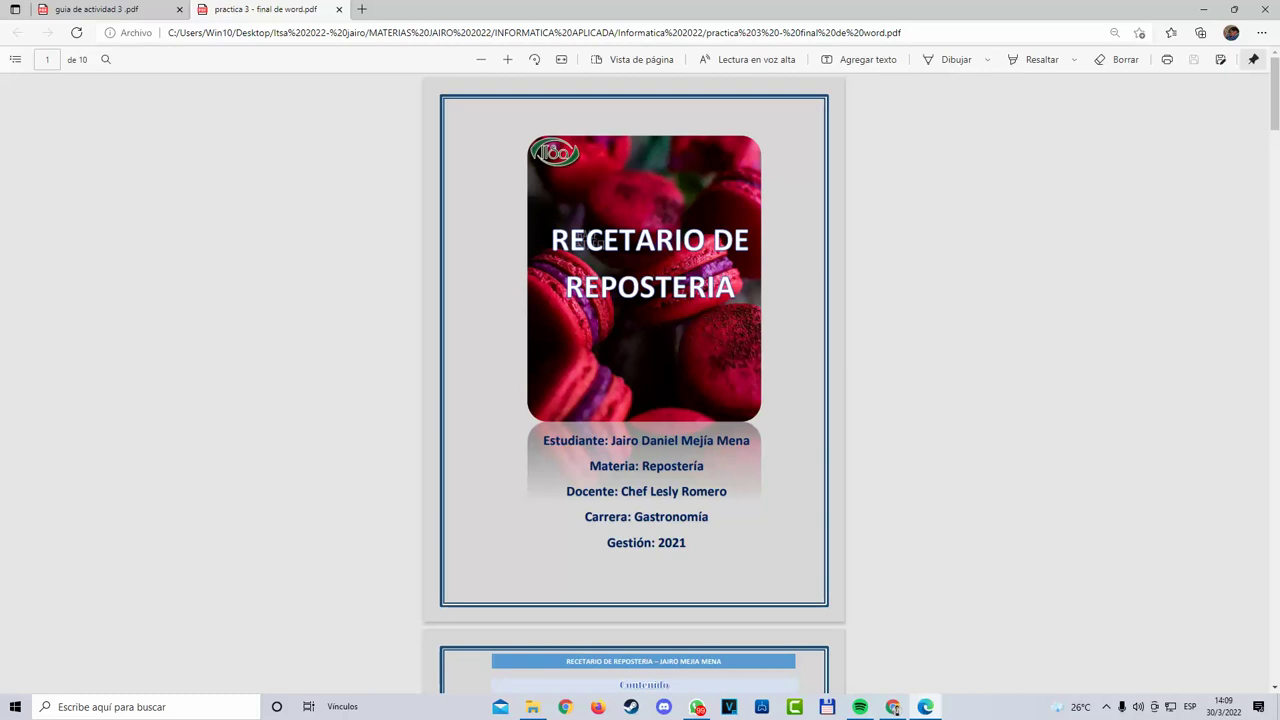
Step: Open the Activity 2 Word guide document from the Informatica 2022 folder and examine its instructions and example recipe sheet
{"action": "left_click", "coordinate": [1204, 9]}
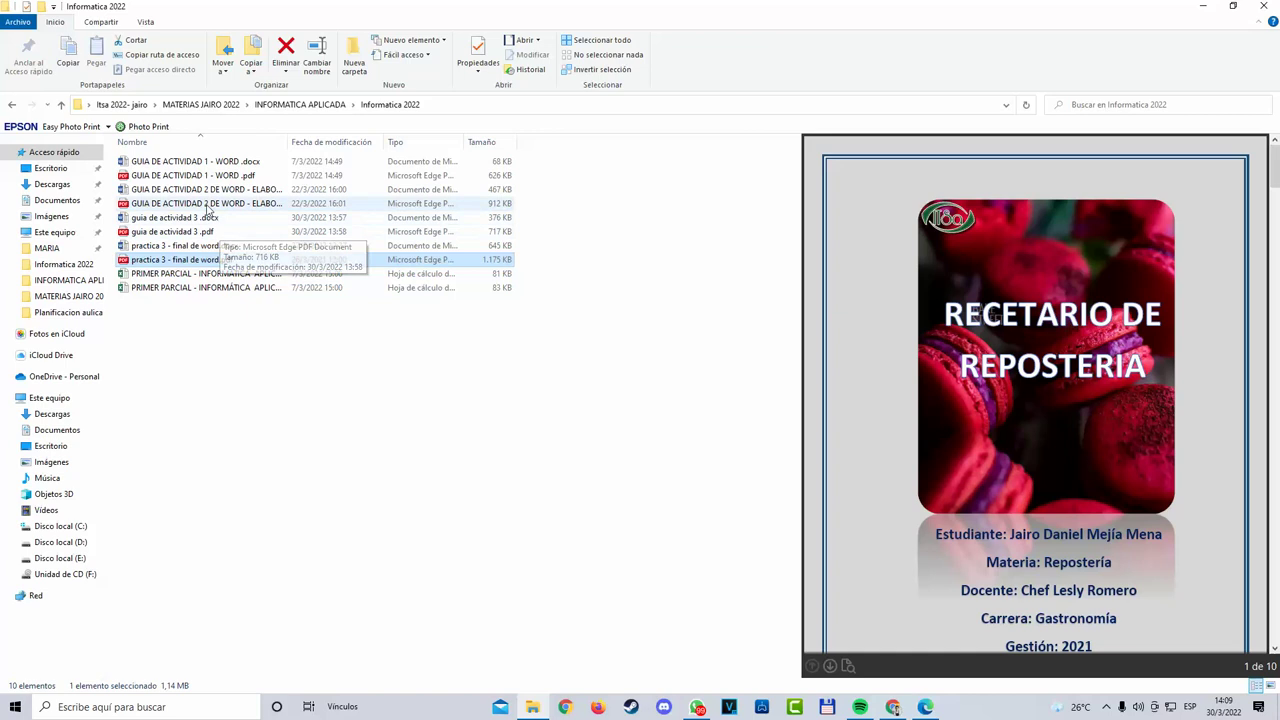
{"action": "double_click", "coordinate": [228, 190]}
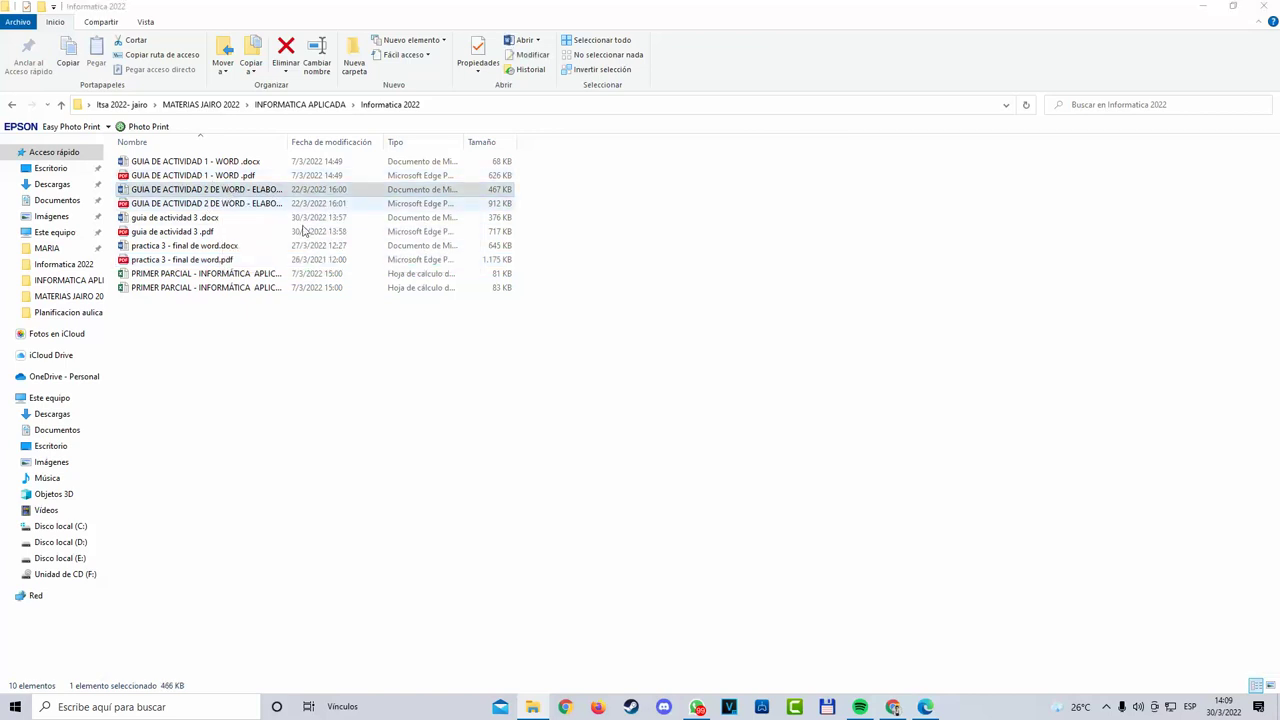
{"action": "scroll", "coordinate": [662, 311], "scroll_direction": "down", "scroll_amount": 10}
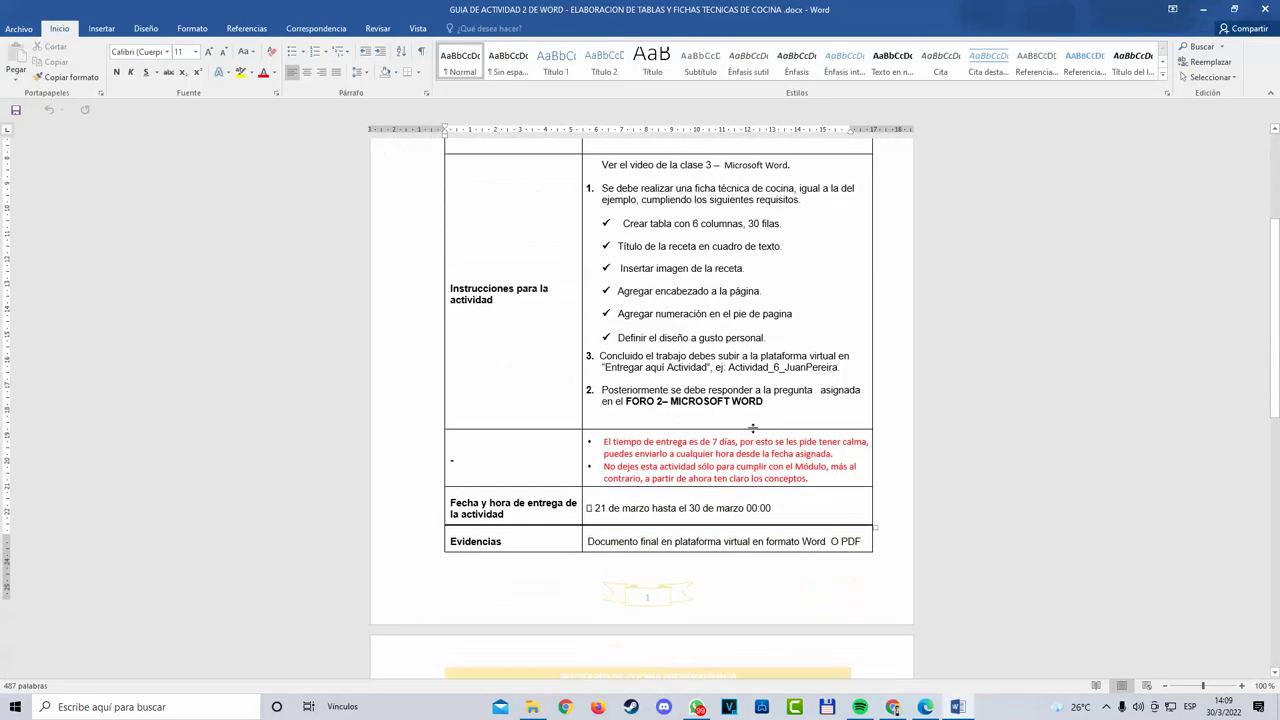
{"action": "scroll", "coordinate": [654, 380], "scroll_direction": "up", "scroll_amount": 2}
{"action": "scroll", "coordinate": [654, 381], "scroll_direction": "down", "scroll_amount": 5}
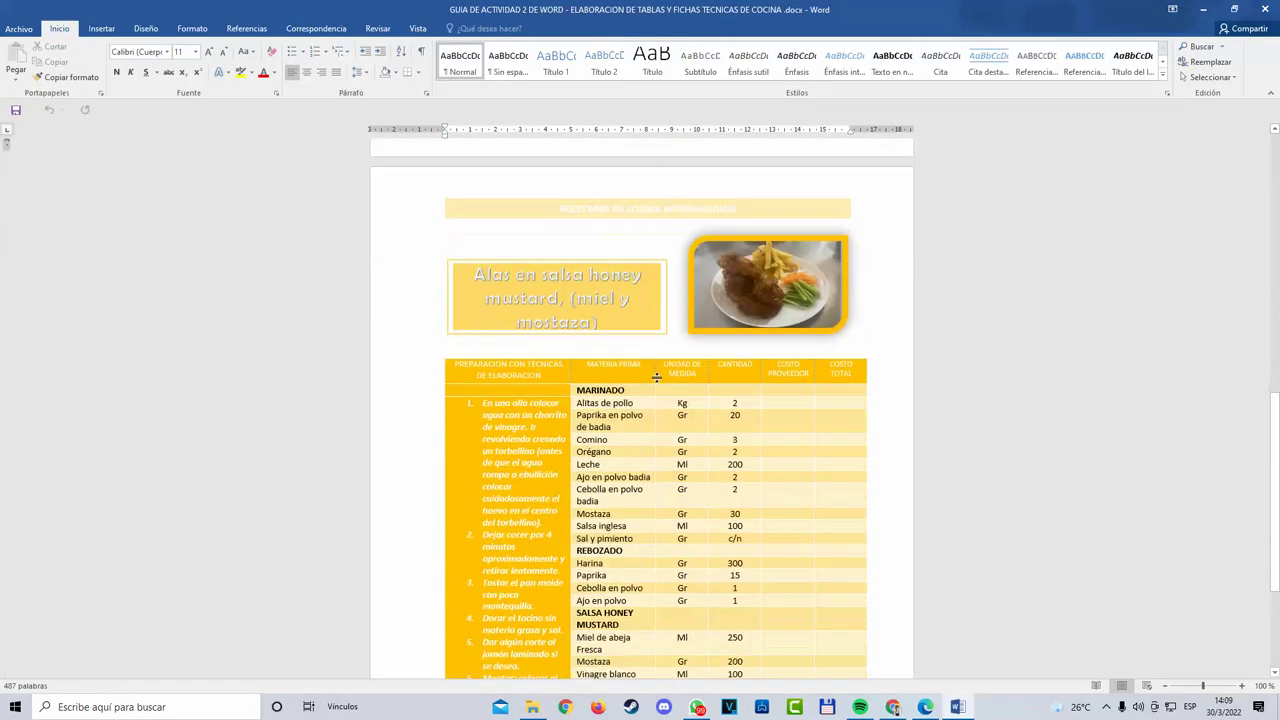
Step: Examine the Activity 2 recipe sheet's title box, photo, ingredients table and page number, and its activity instructions
{"action": "scroll", "coordinate": [653, 383], "scroll_direction": "up", "scroll_amount": 3}
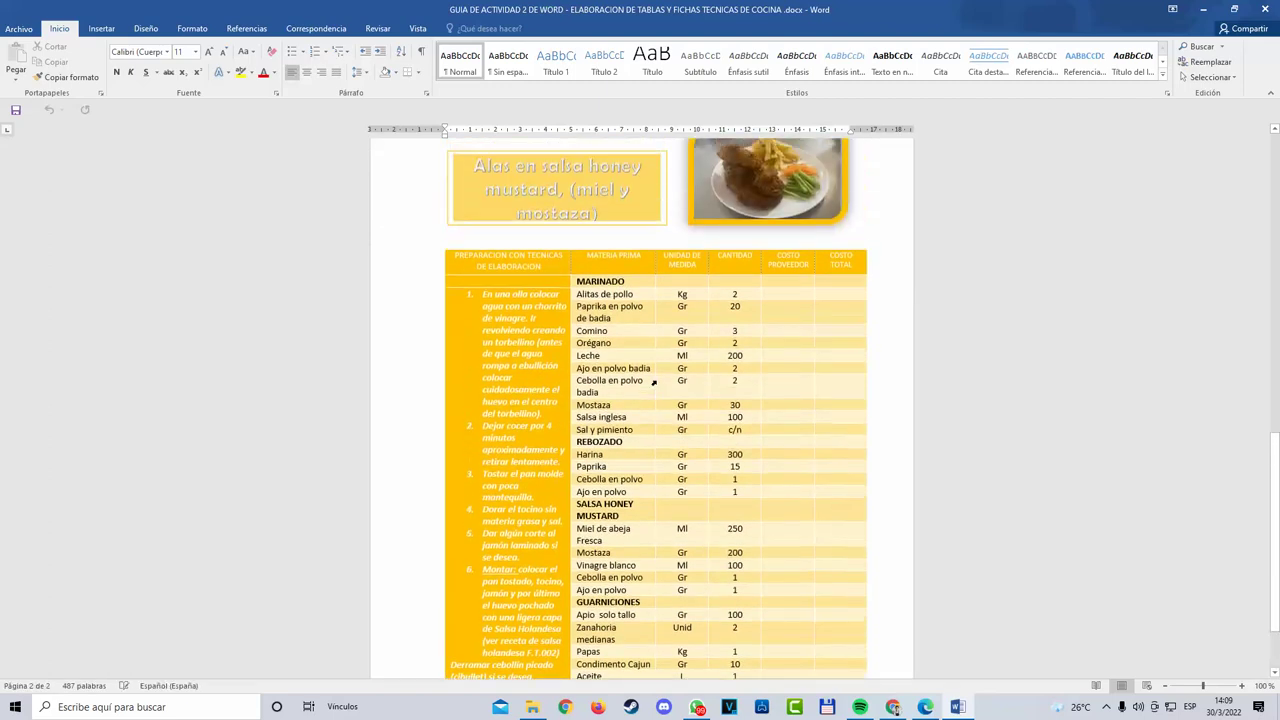
{"action": "scroll", "coordinate": [654, 383], "scroll_direction": "up", "scroll_amount": 4}
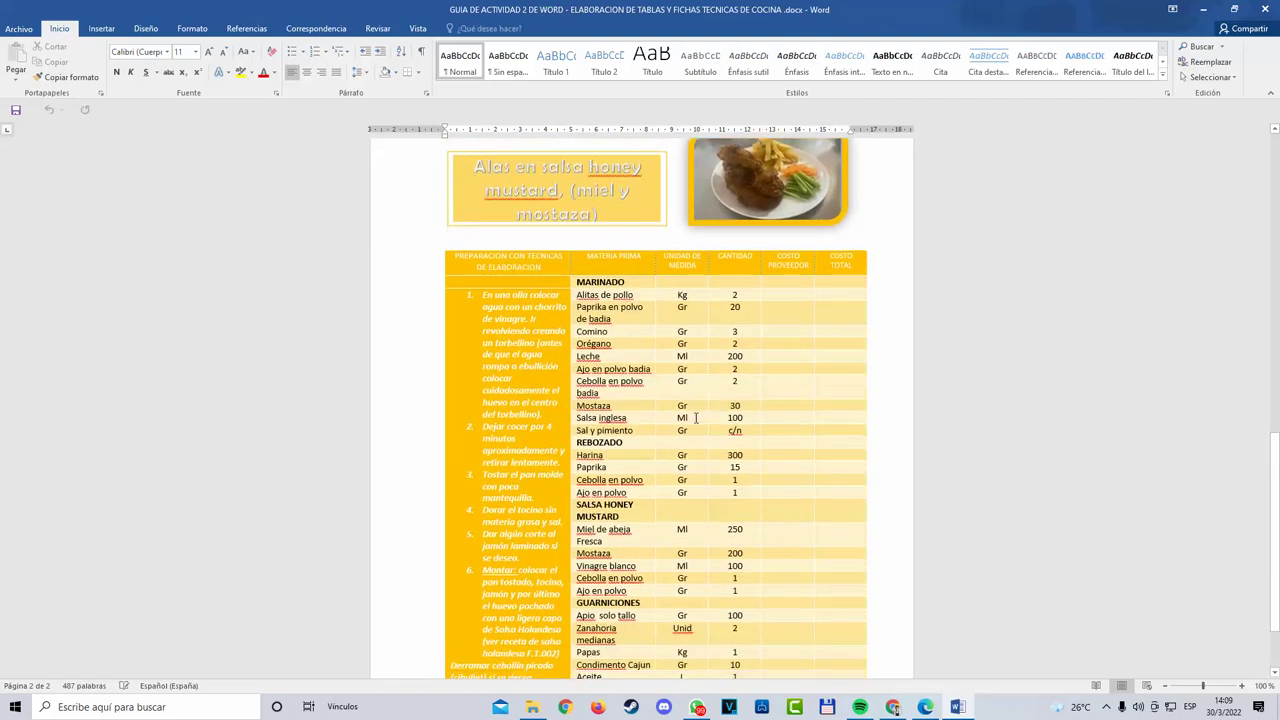
{"action": "scroll", "coordinate": [812, 393], "scroll_direction": "down", "scroll_amount": 1}
{"action": "scroll", "coordinate": [812, 393], "scroll_direction": "down", "scroll_amount": 4}
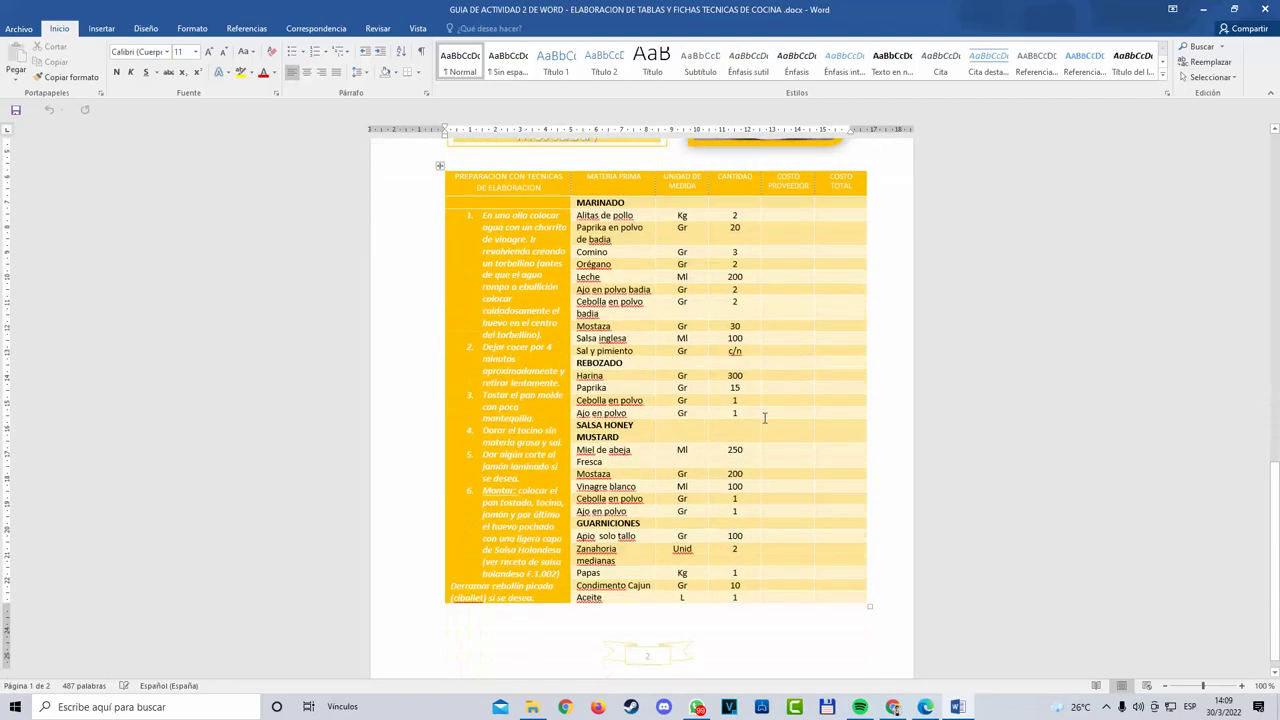
{"action": "scroll", "coordinate": [763, 412], "scroll_direction": "up", "scroll_amount": 6}
{"action": "scroll", "coordinate": [762, 424], "scroll_direction": "up", "scroll_amount": 2}
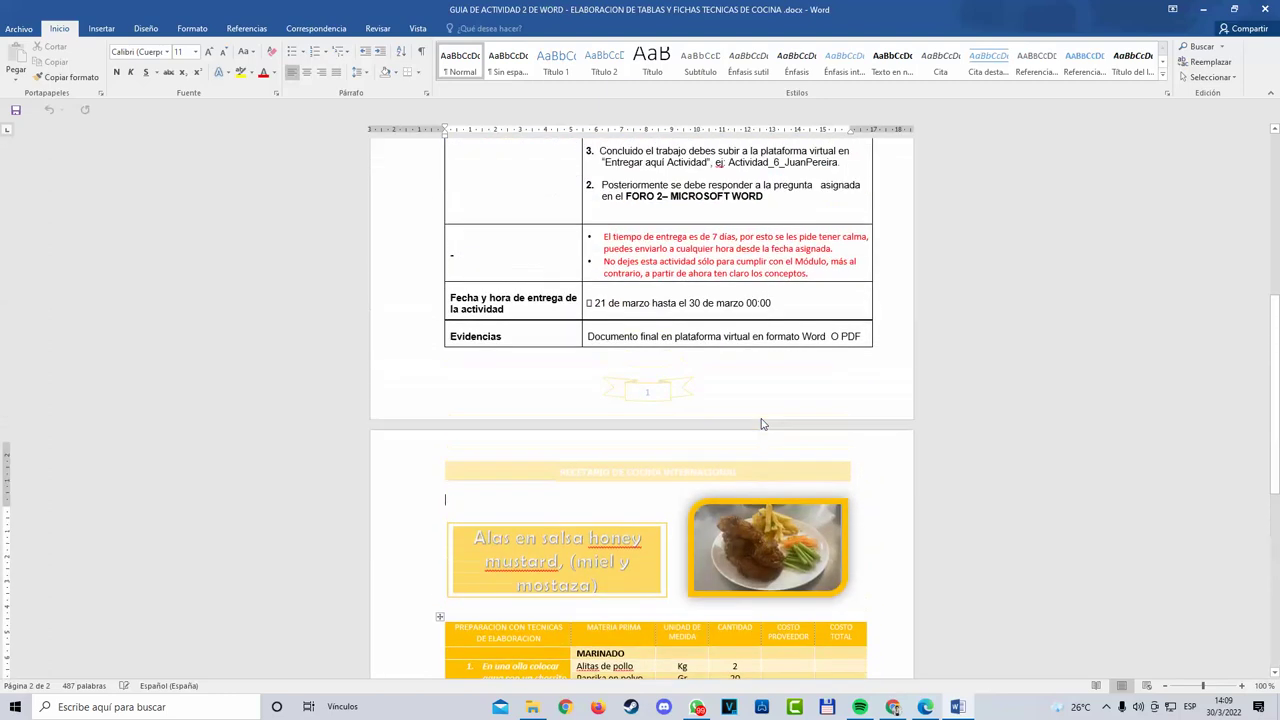
{"action": "scroll", "coordinate": [760, 423], "scroll_direction": "down", "scroll_amount": 1}
{"action": "left_click", "coordinate": [223, 710]}
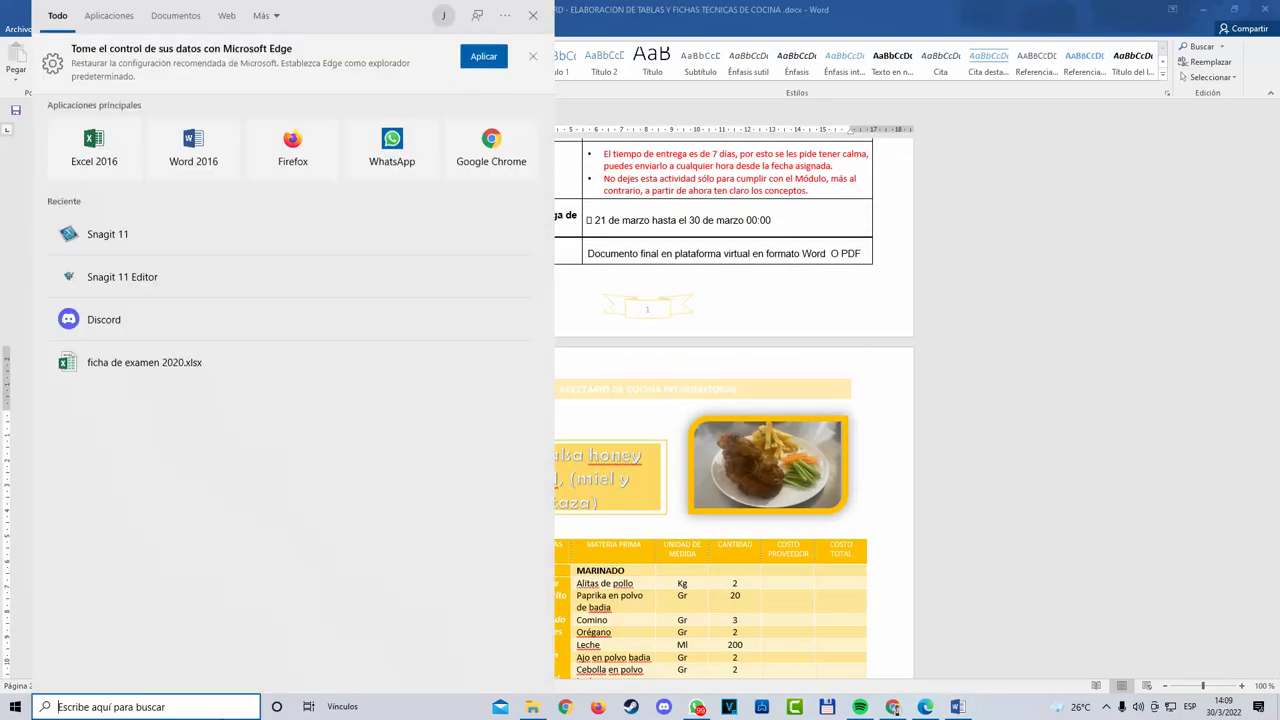
{"action": "left_click", "coordinate": [722, 687]}
{"action": "scroll", "coordinate": [529, 443], "scroll_direction": "up", "scroll_amount": 5}
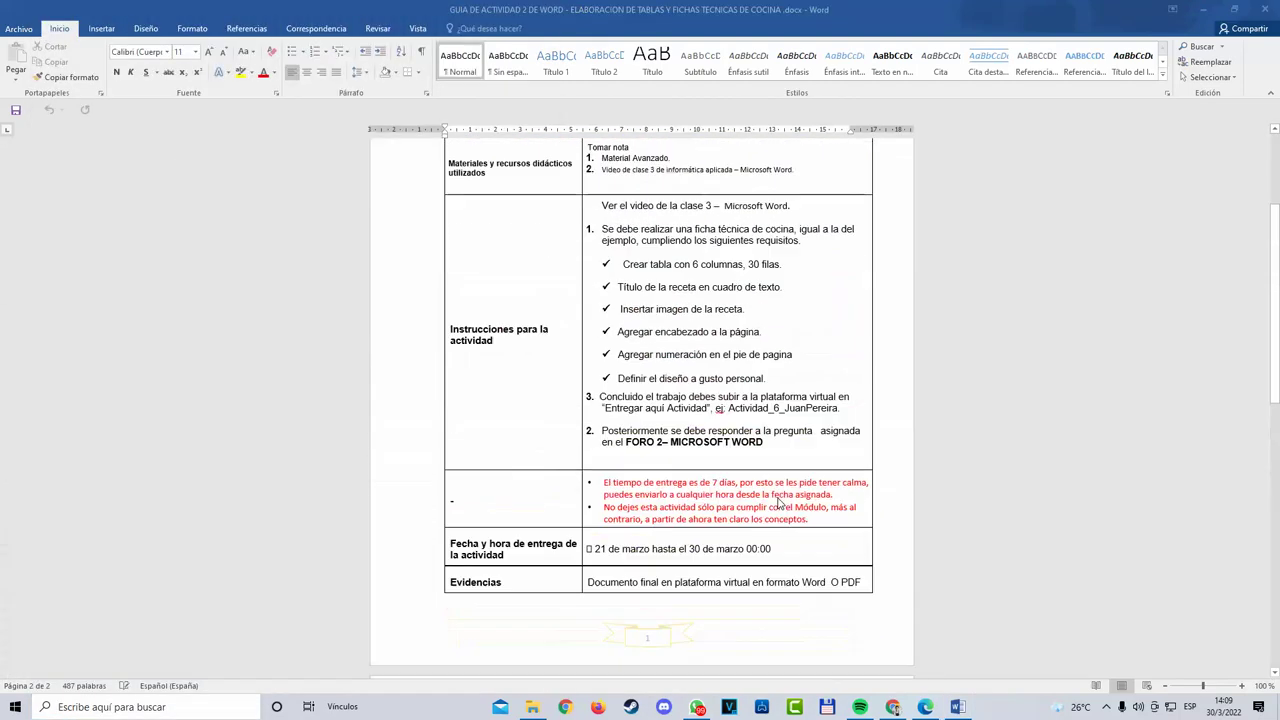
Step: Duplicate the Activity 2 Word guide document within the Informatica 2022 folder
{"action": "left_click", "coordinate": [1203, 9]}
{"action": "left_click", "coordinate": [206, 347]}
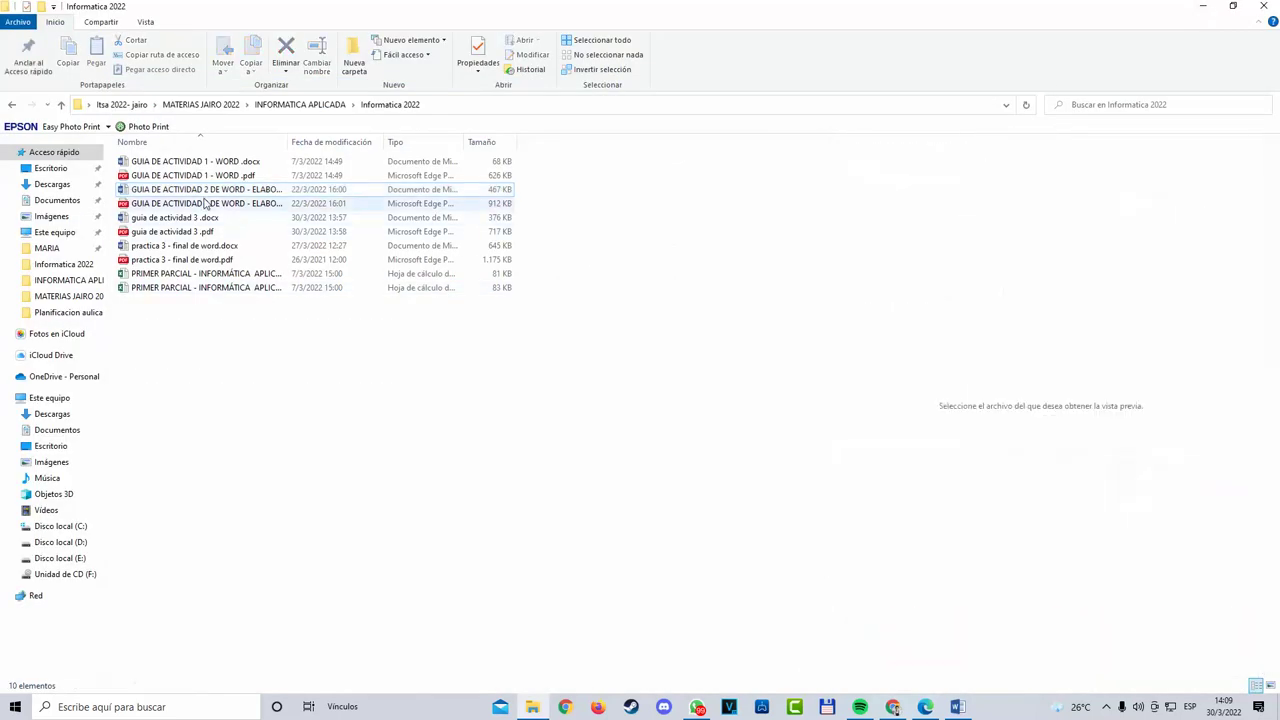
{"action": "right_click", "coordinate": [208, 189]}
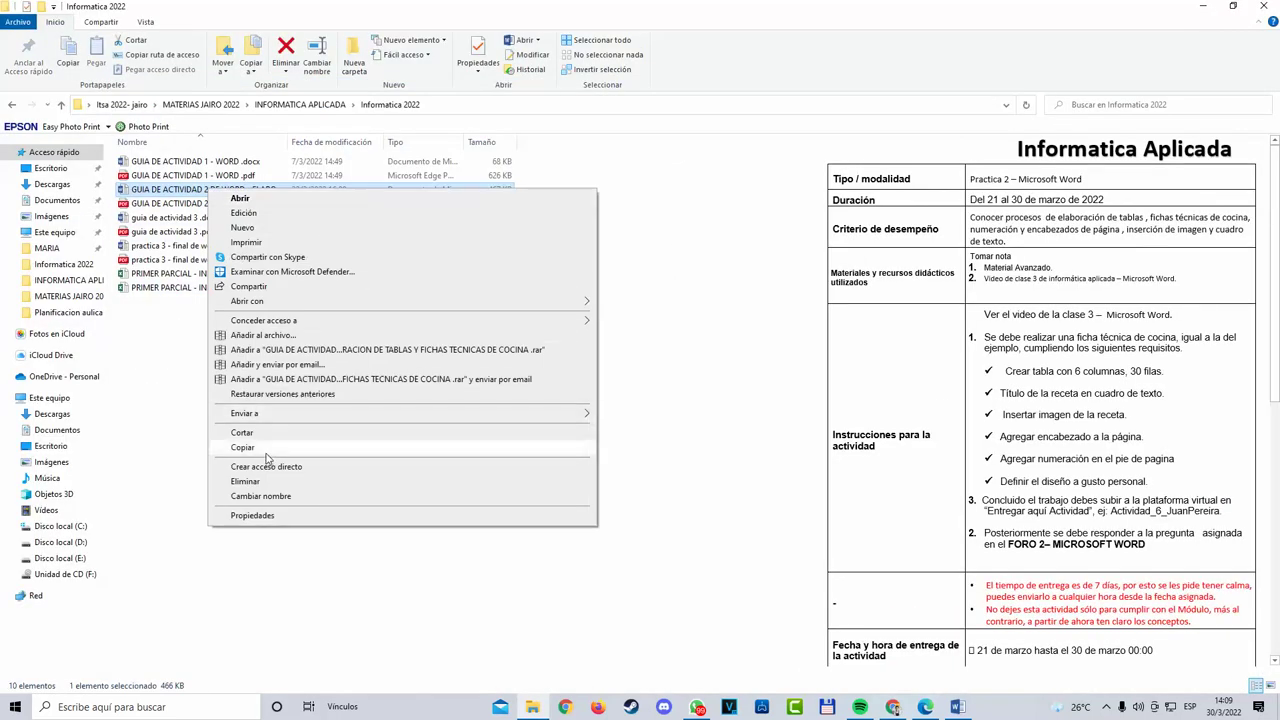
{"action": "left_click", "coordinate": [194, 329]}
{"action": "right_click", "coordinate": [194, 329]}
{"action": "left_click", "coordinate": [229, 438]}
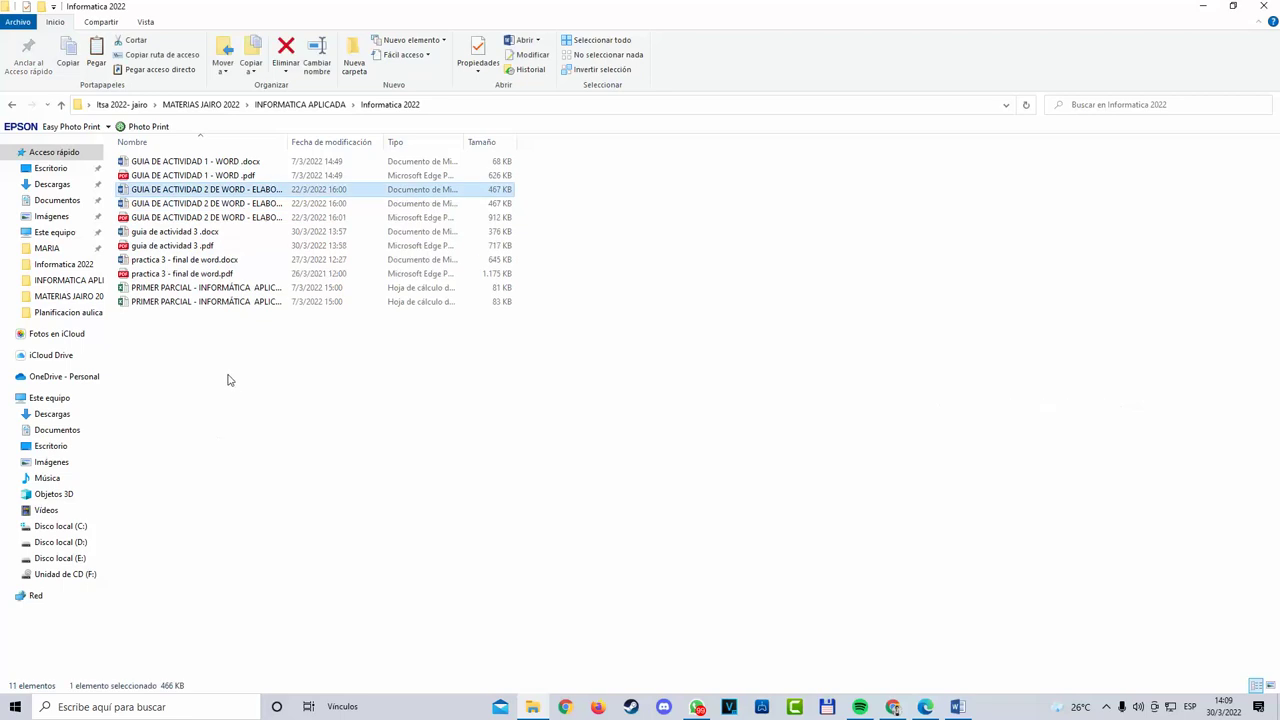
Step: Open the copied Activity 2 document and delete the whole activity guide table on its first page, including the separate Evidencias row
{"action": "double_click", "coordinate": [243, 189]}
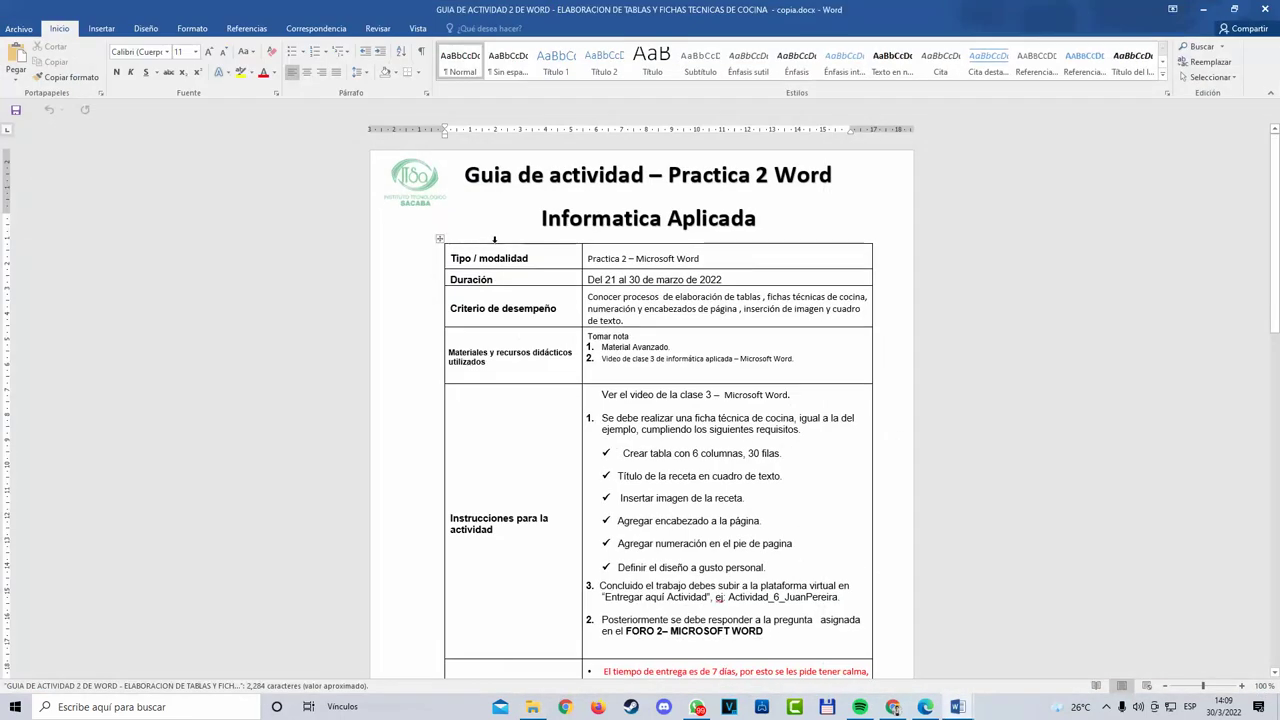
{"action": "right_click", "coordinate": [440, 239]}
{"action": "left_click", "coordinate": [474, 246]}
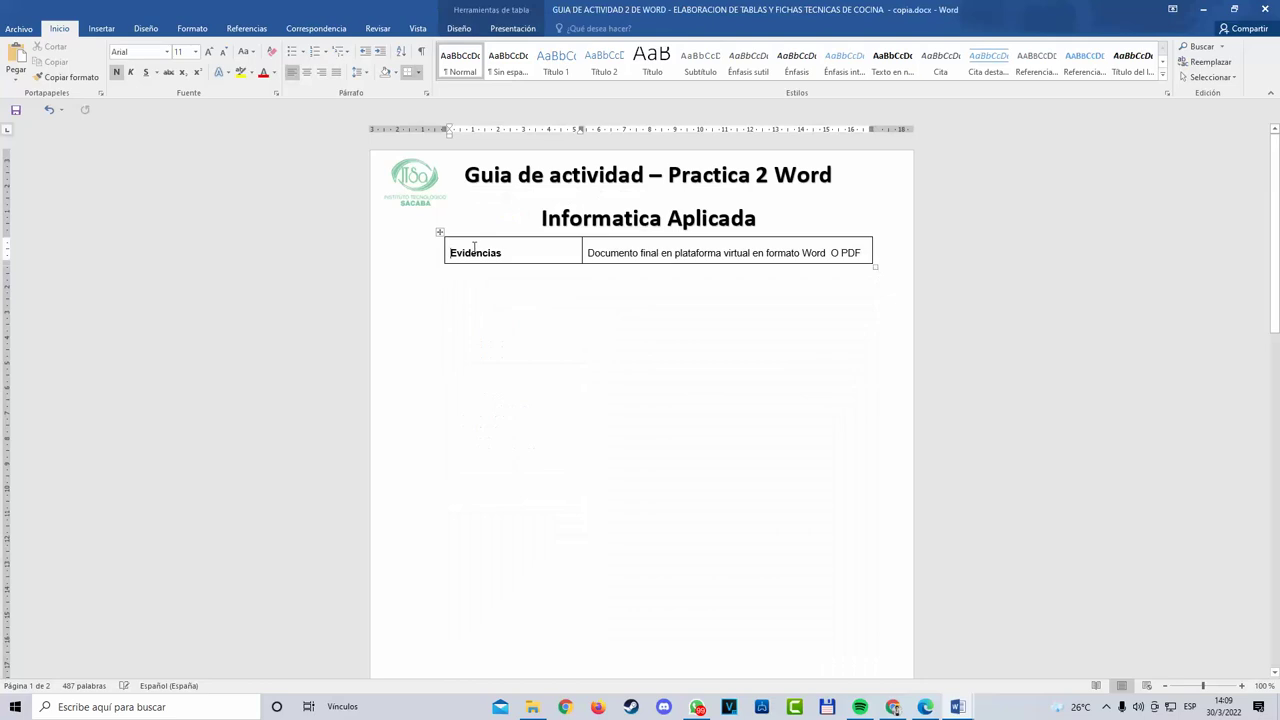
{"action": "right_click", "coordinate": [440, 231]}
{"action": "left_click", "coordinate": [475, 280]}
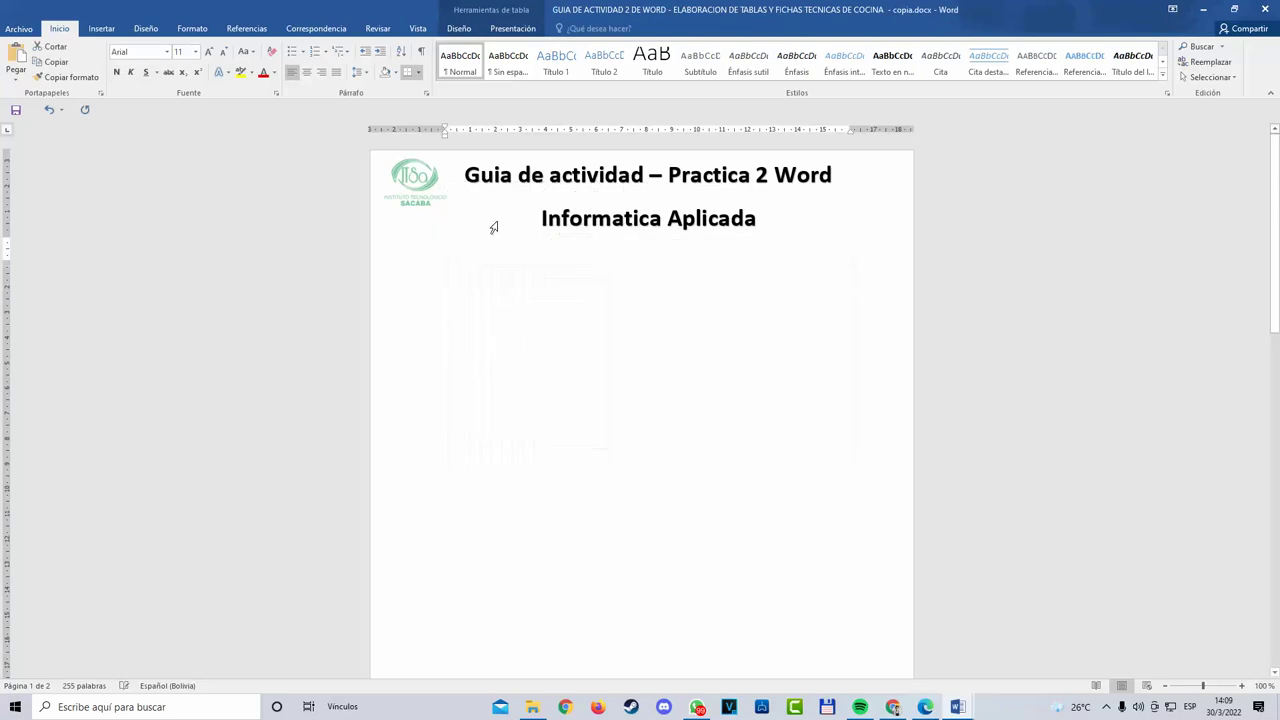
Step: Cut the Practica 2 title box and the header logo from the first page of the copied document, then leave header editing
{"action": "left_click", "coordinate": [510, 185]}
{"action": "right_click", "coordinate": [530, 165]}
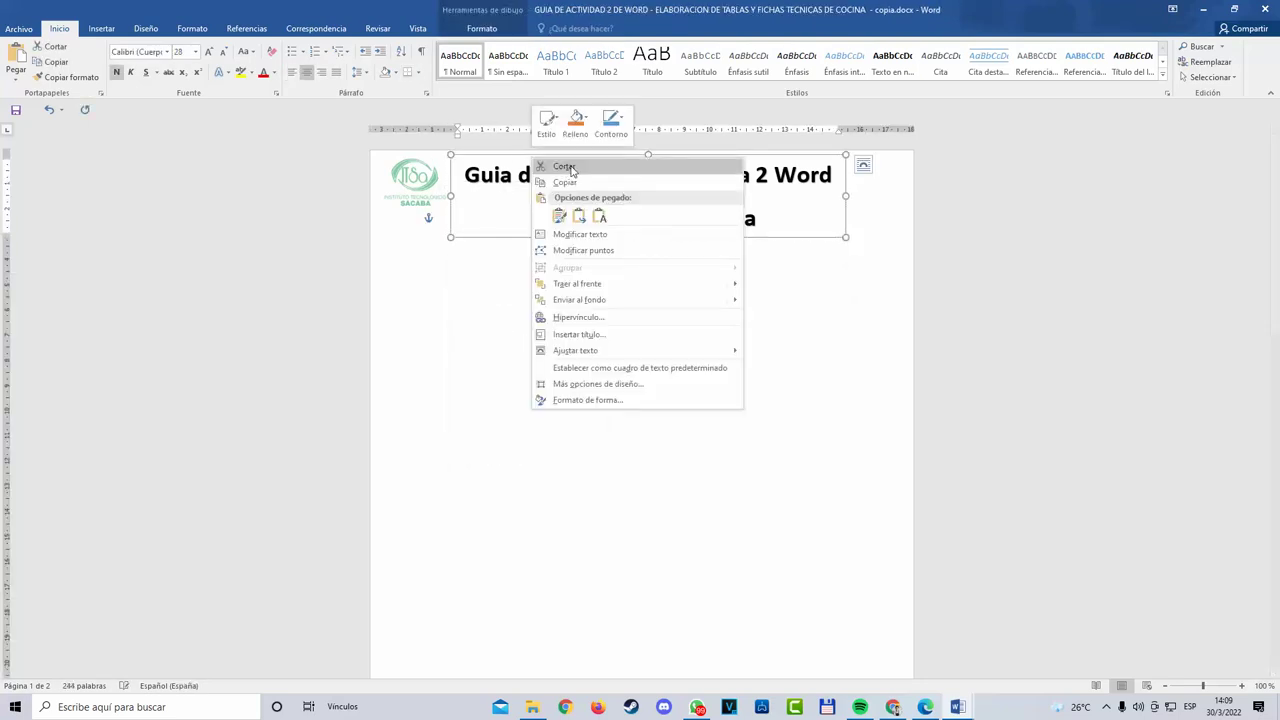
{"action": "left_click", "coordinate": [548, 176]}
{"action": "double_click", "coordinate": [463, 176]}
{"action": "right_click", "coordinate": [418, 172]}
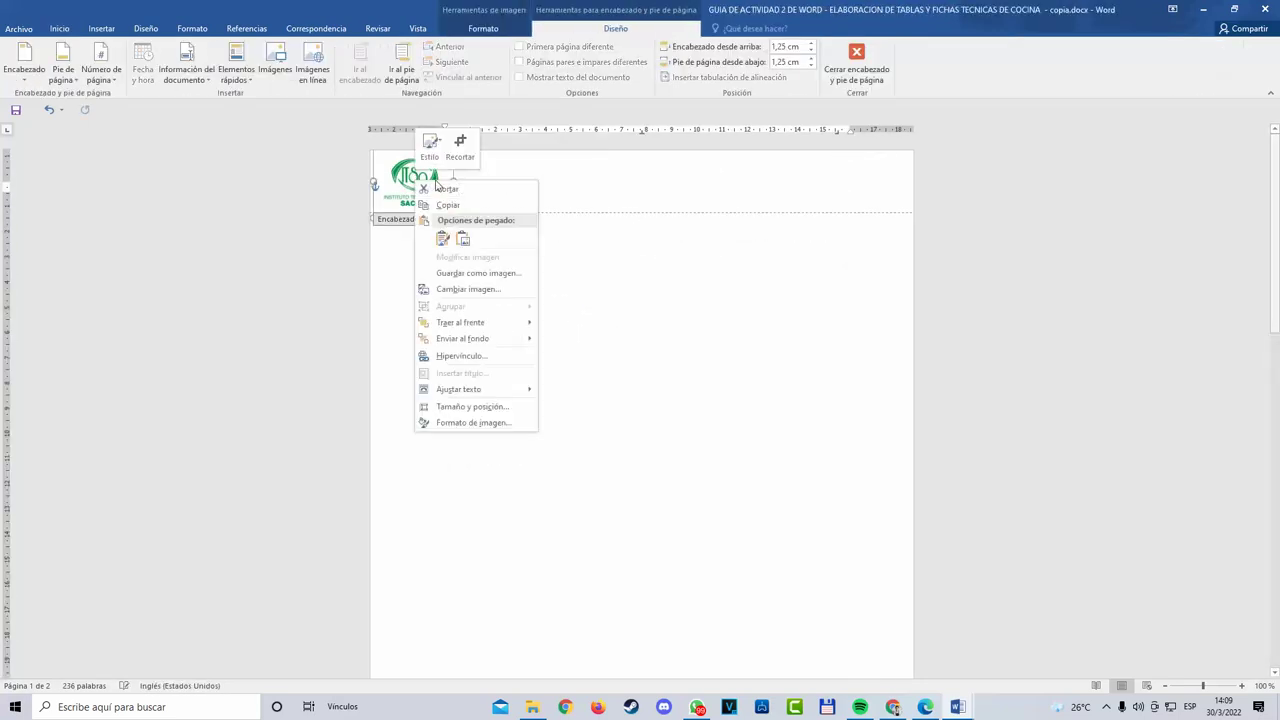
{"action": "left_click", "coordinate": [443, 185]}
{"action": "scroll", "coordinate": [538, 342], "scroll_direction": "down", "scroll_amount": 7}
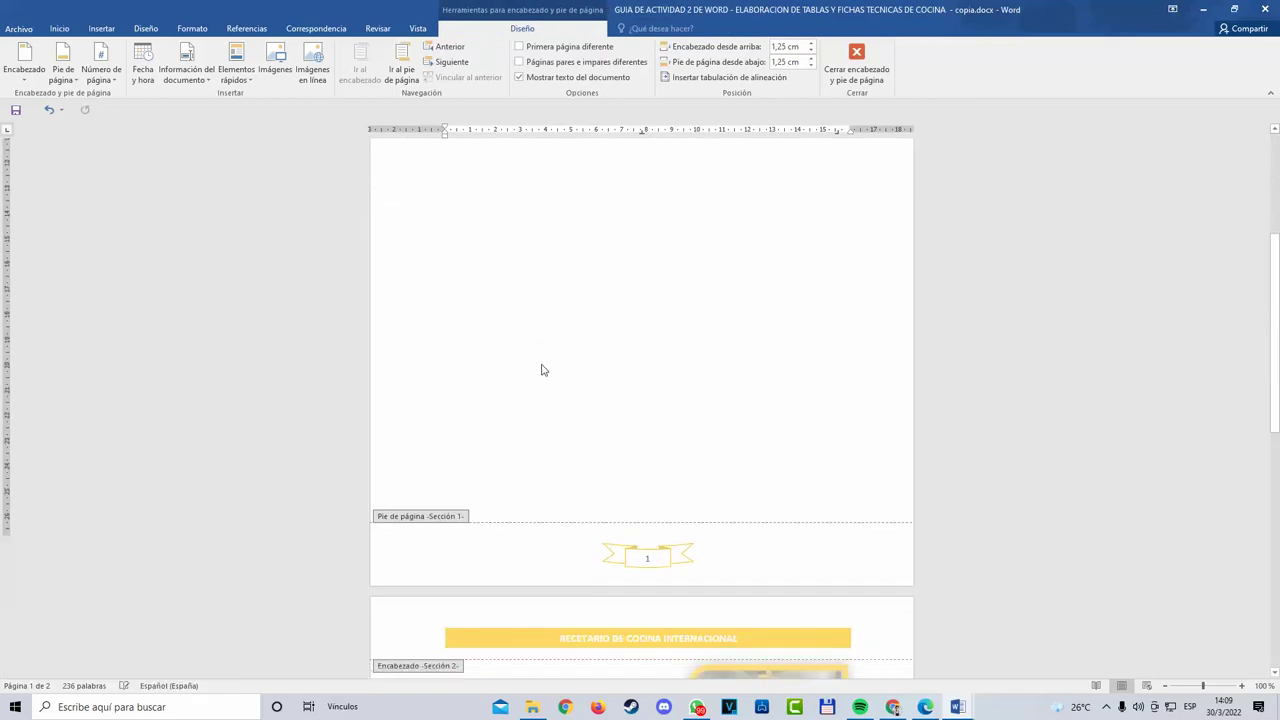
{"action": "double_click", "coordinate": [540, 352]}
Step: Review the page transition to the recipe sheet and close the copied document without saving its changes
{"action": "scroll", "coordinate": [560, 400], "scroll_direction": "down", "scroll_amount": 5}
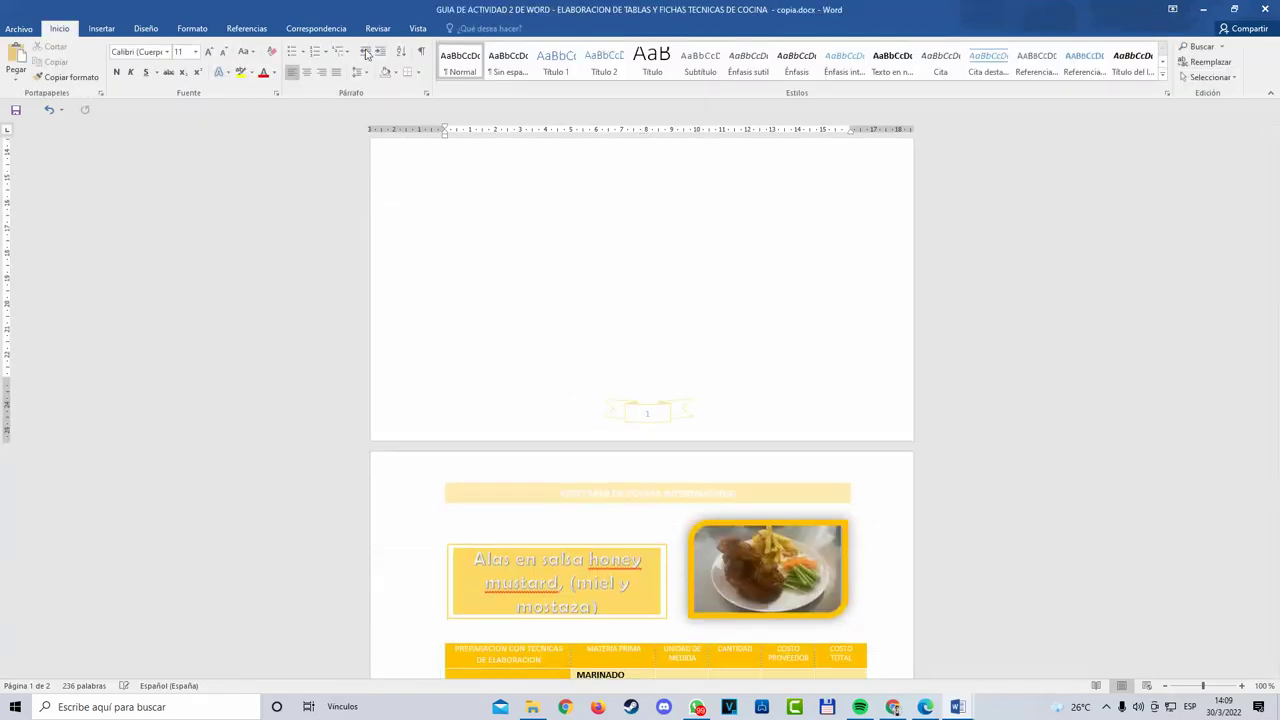
{"action": "scroll", "coordinate": [618, 420], "scroll_direction": "down", "scroll_amount": 3}
{"action": "scroll", "coordinate": [618, 395], "scroll_direction": "down", "scroll_amount": 1}
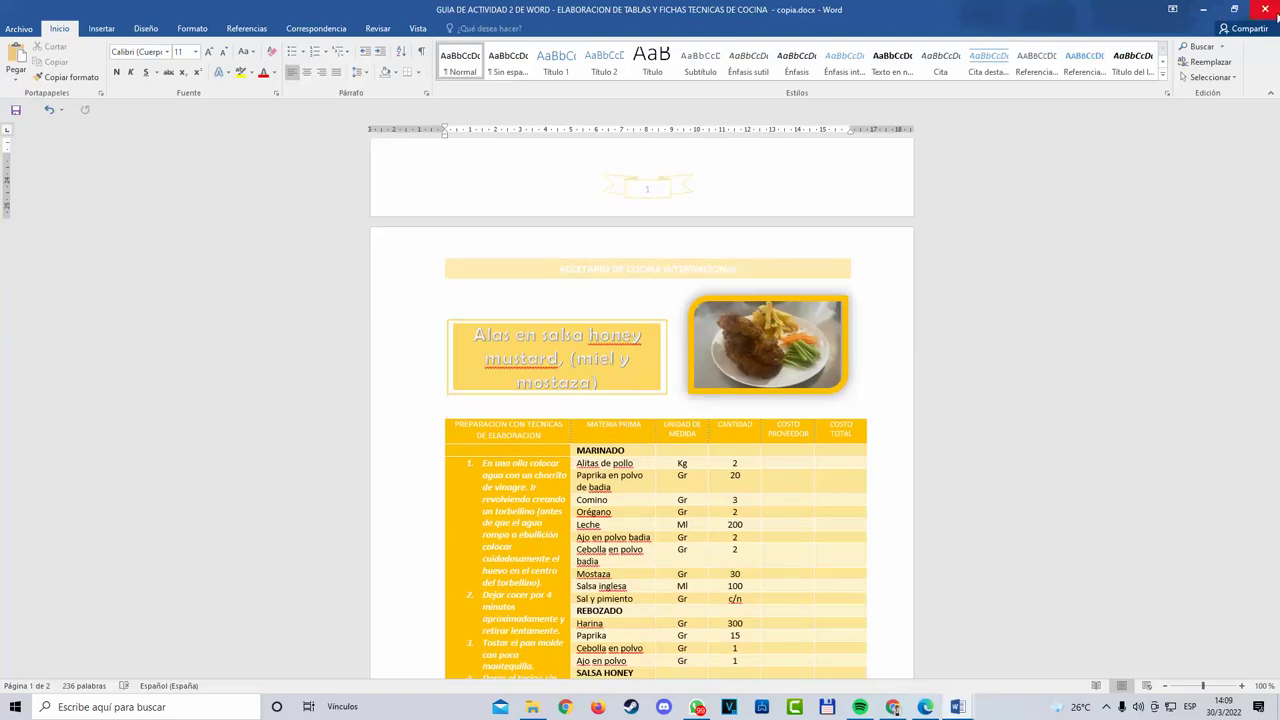
{"action": "left_click", "coordinate": [1265, 9]}
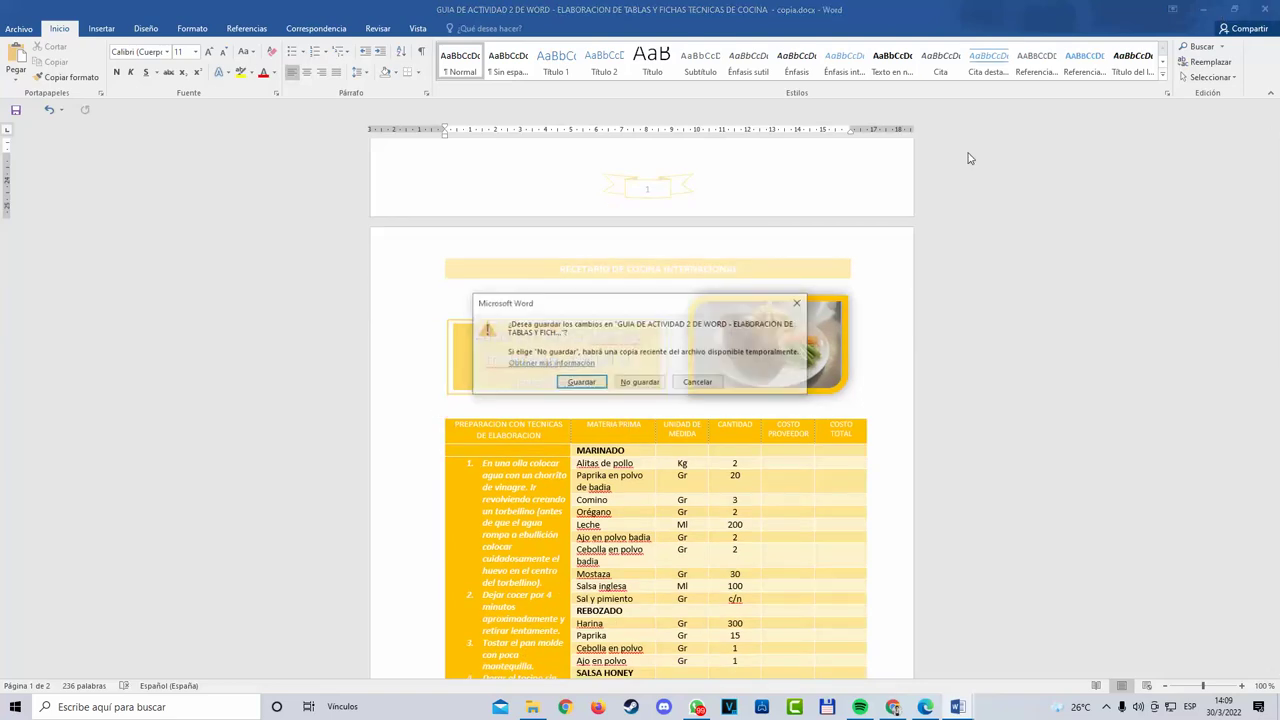
{"action": "left_click", "coordinate": [639, 386]}
Step: From the desktop, reopen the Informatica 2022 folder inside the INFORMATICA APLICADA subject folder
{"action": "left_click", "coordinate": [1201, 12]}
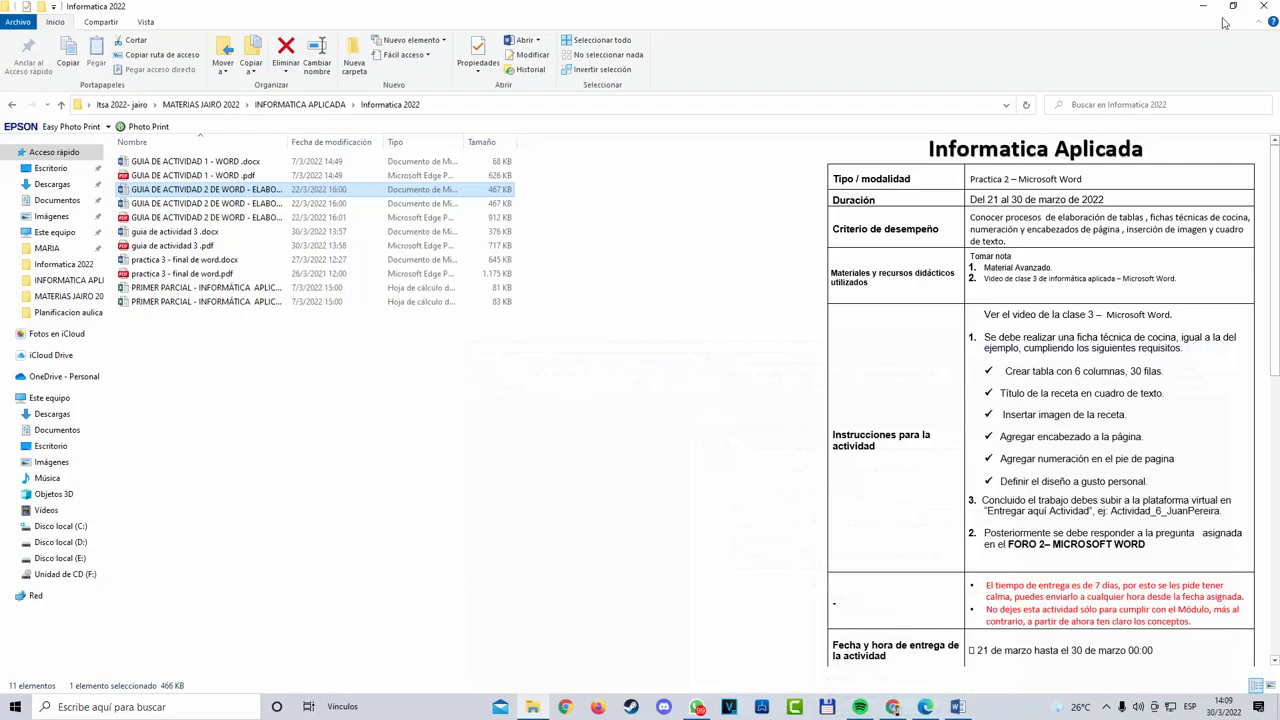
{"action": "left_click", "coordinate": [1204, 11]}
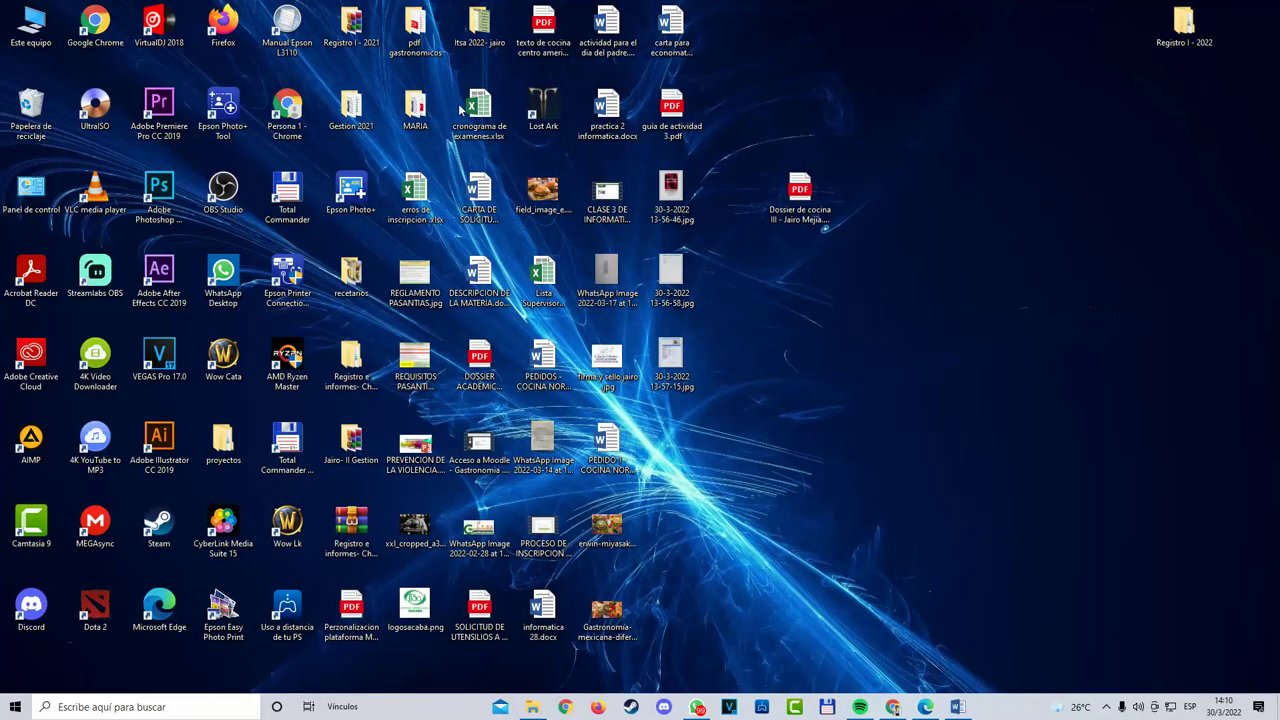
{"action": "double_click", "coordinate": [480, 25]}
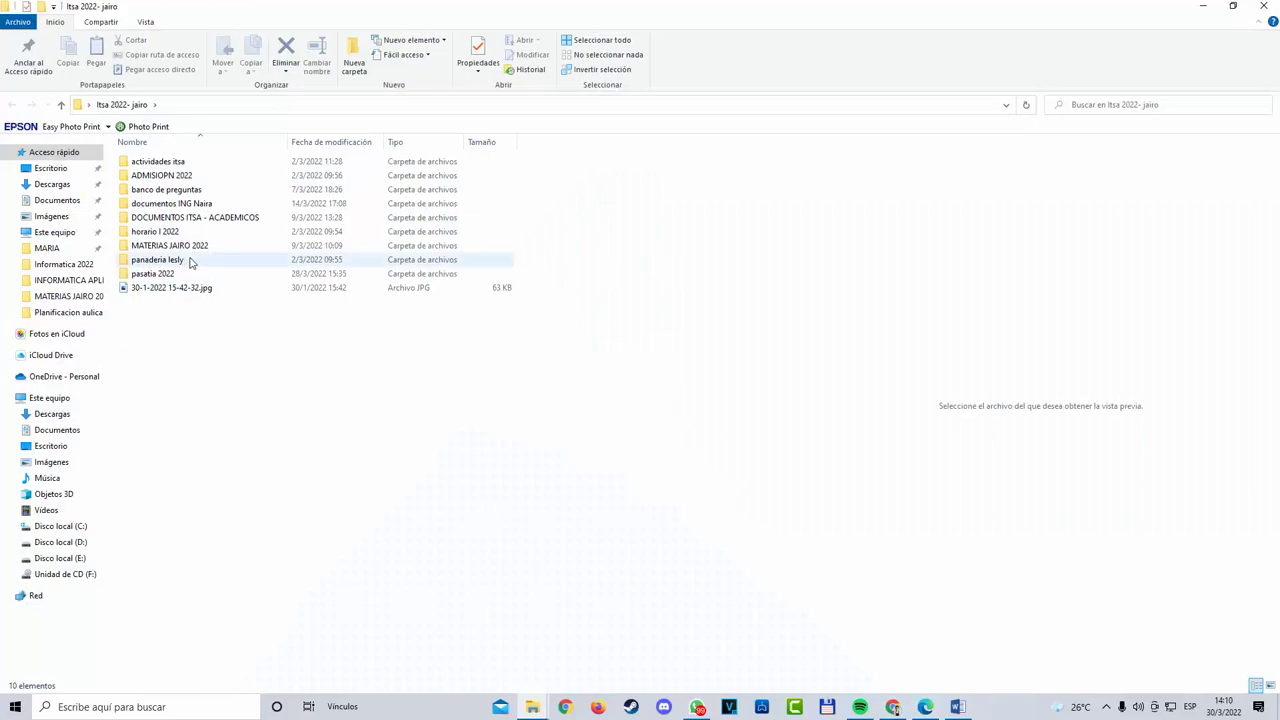
{"action": "double_click", "coordinate": [188, 274]}
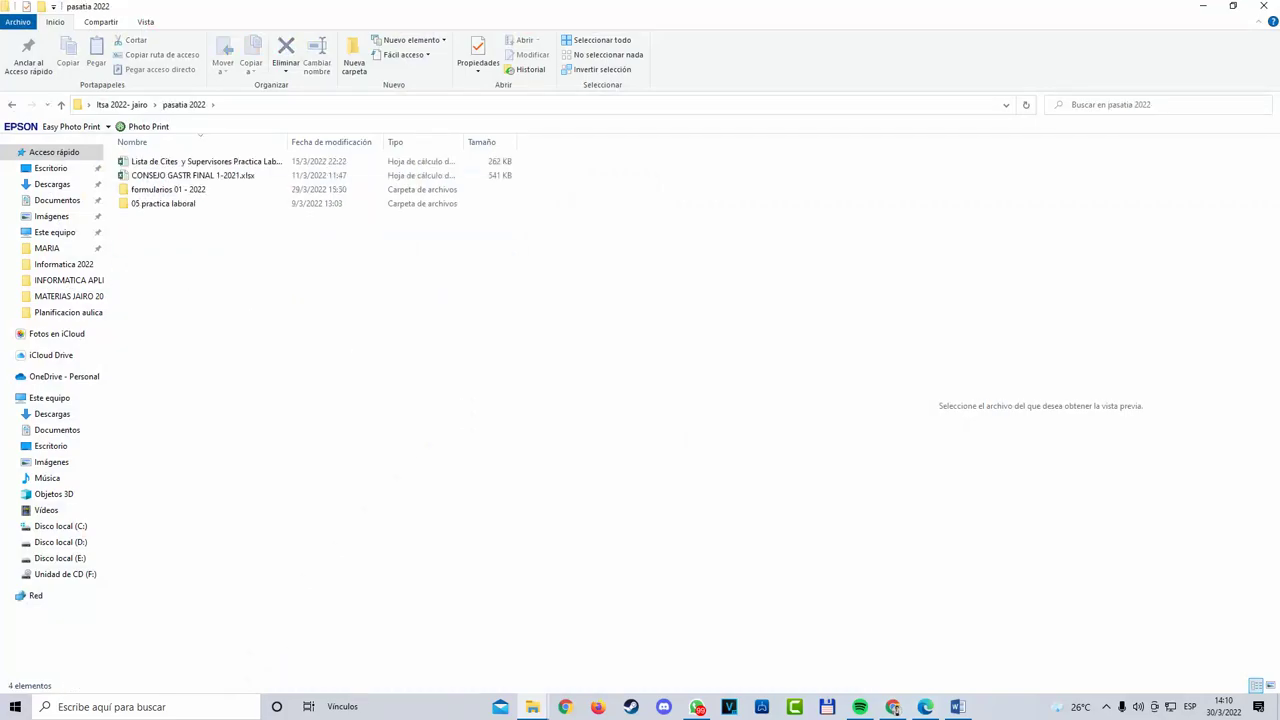
{"action": "key", "text": "alt+Left"}
{"action": "double_click", "coordinate": [172, 245]}
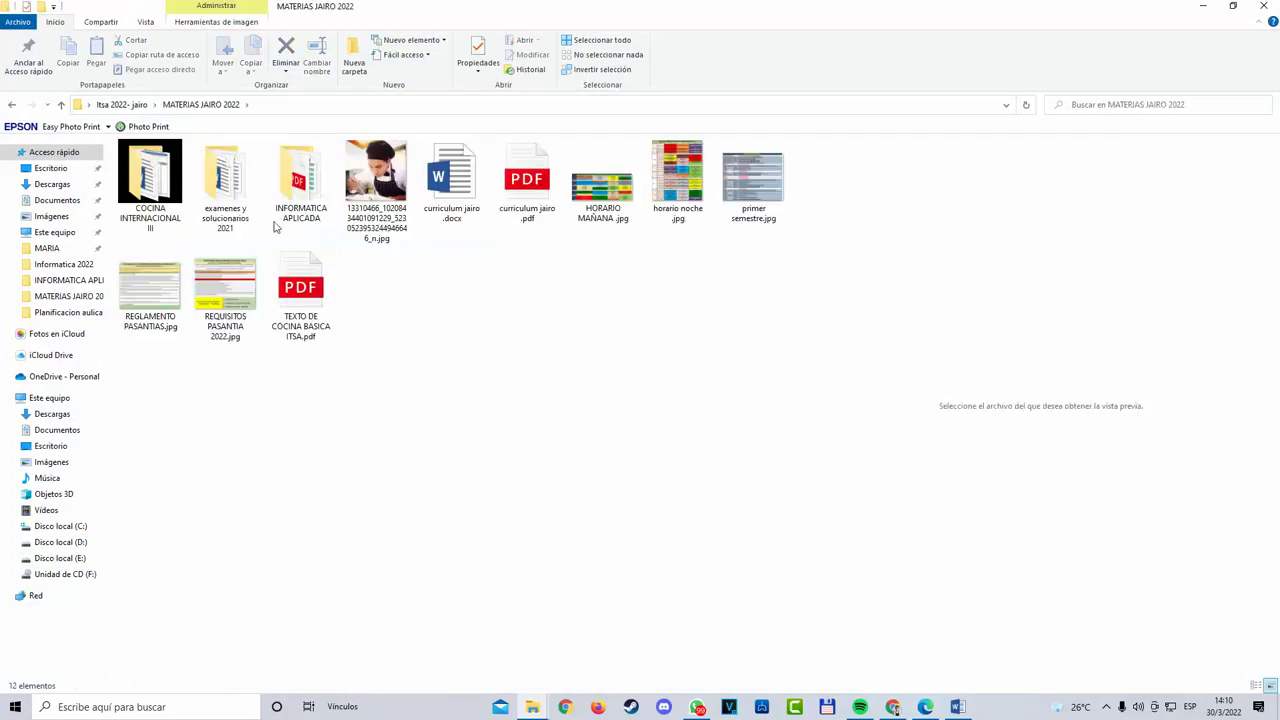
{"action": "double_click", "coordinate": [296, 187]}
{"action": "double_click", "coordinate": [150, 175]}
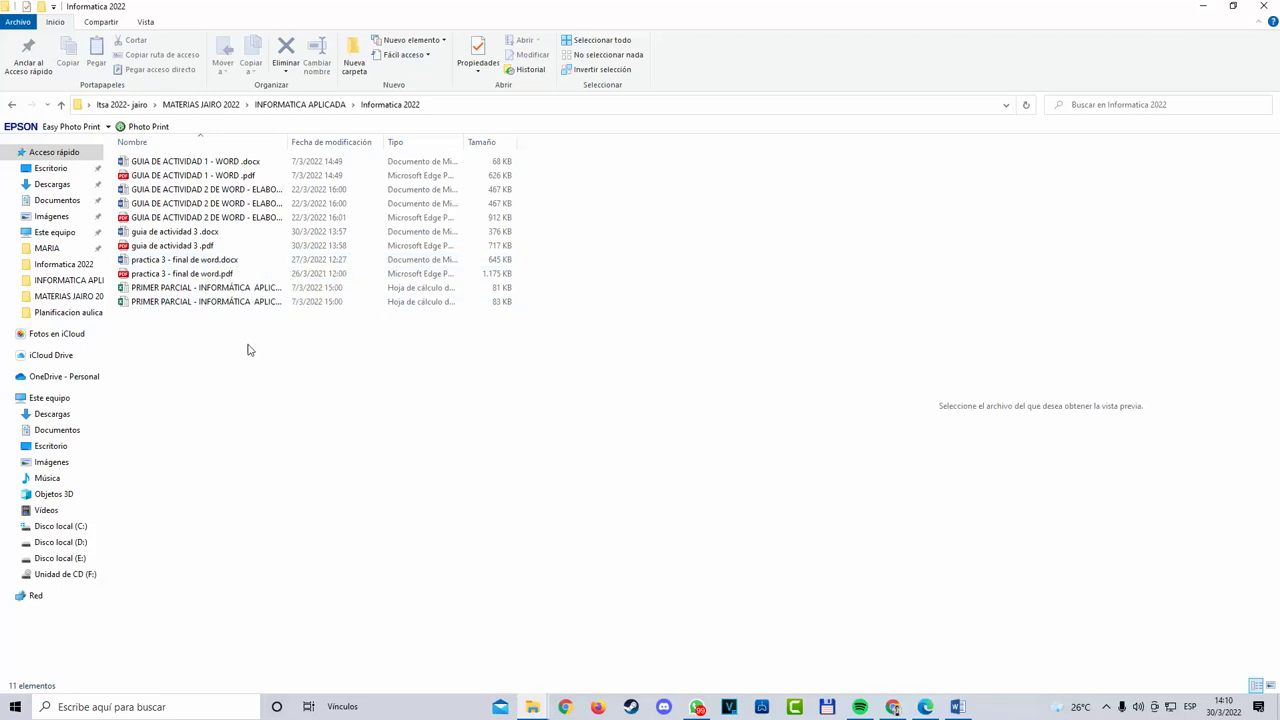
Step: Find Word 2016 through the Windows search and start it with a blank document
{"action": "left_click", "coordinate": [203, 711]}
{"action": "type", "text": "practicxa"}
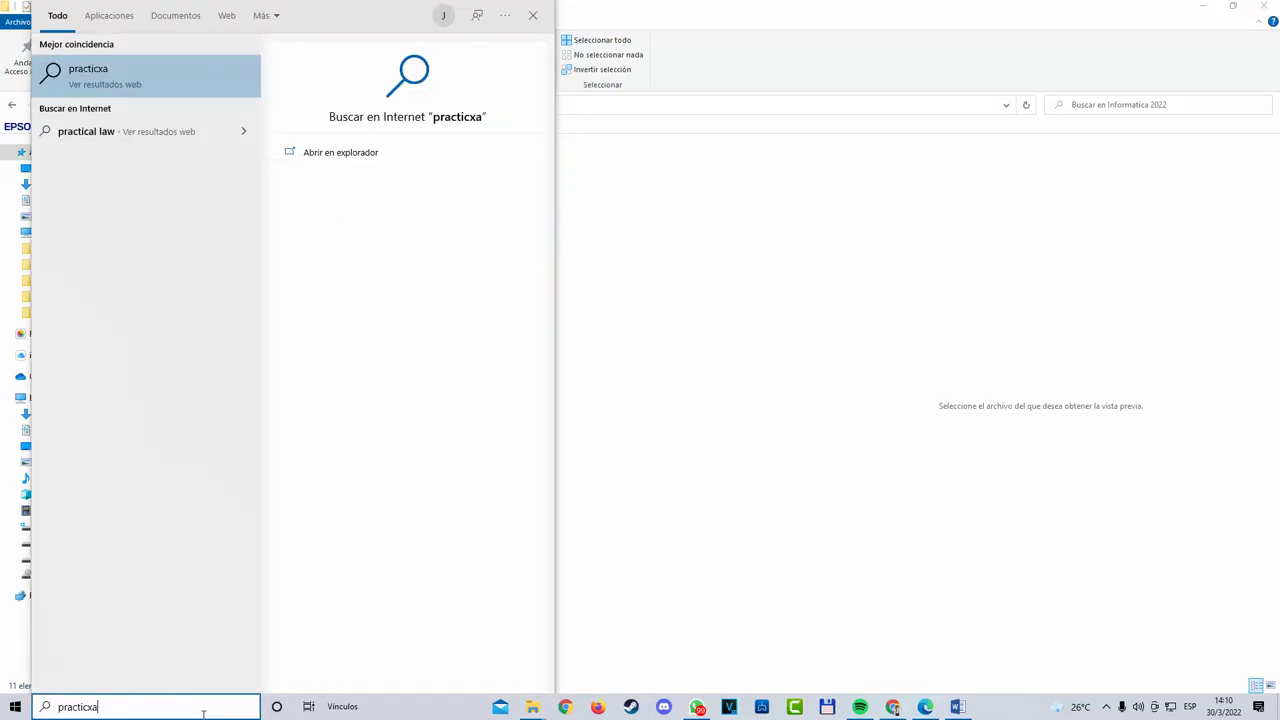
{"action": "key", "text": "BackSpace"}
{"action": "key", "text": "BackSpace"}
{"action": "key", "text": "BackSpace"}
{"action": "key", "text": "BackSpace"}
{"action": "key", "text": "BackSpace"}
{"action": "key", "text": "BackSpace"}
{"action": "key", "text": "BackSpace"}
{"action": "key", "text": "BackSpace"}
{"action": "key", "text": "BackSpace"}
{"action": "type", "text": "wo"}
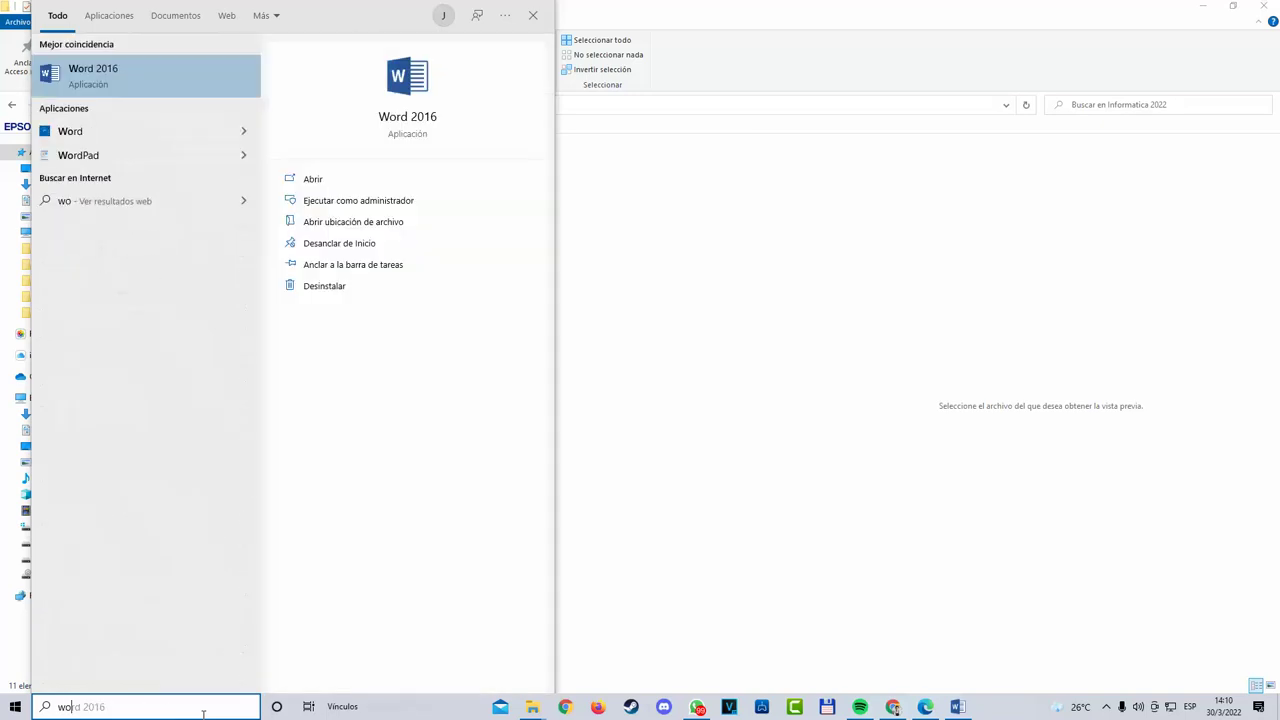
{"action": "key", "text": "Return"}
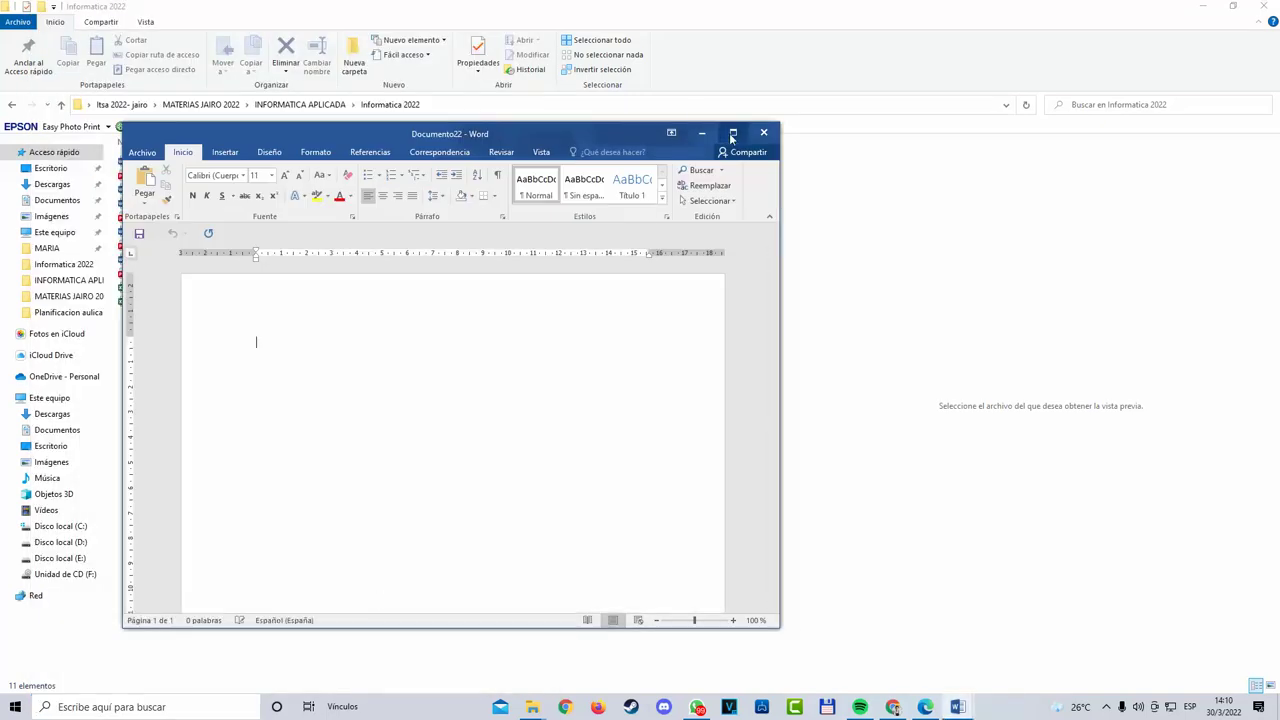
{"action": "left_click", "coordinate": [732, 134]}
{"action": "left_click", "coordinate": [1205, 9]}
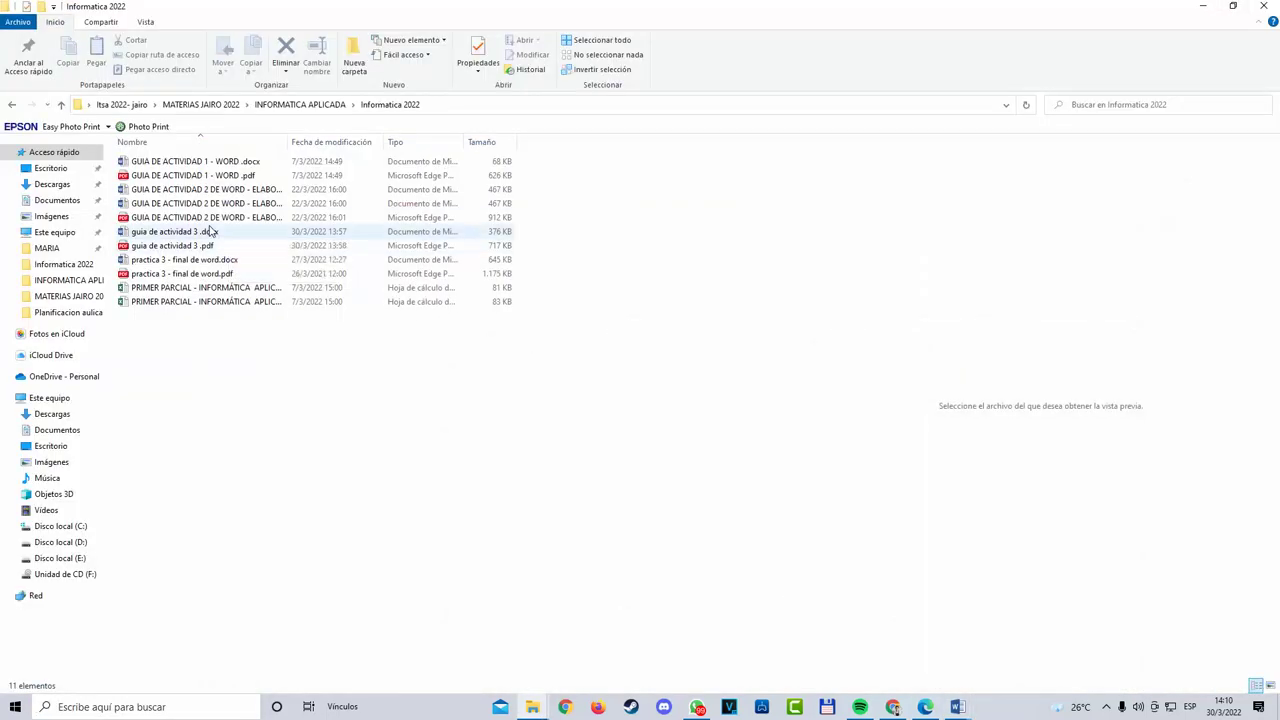
Step: Select the Activity 2 Word guide in the Informatica 2022 folder and close the blank Word document
{"action": "left_click", "coordinate": [221, 206]}
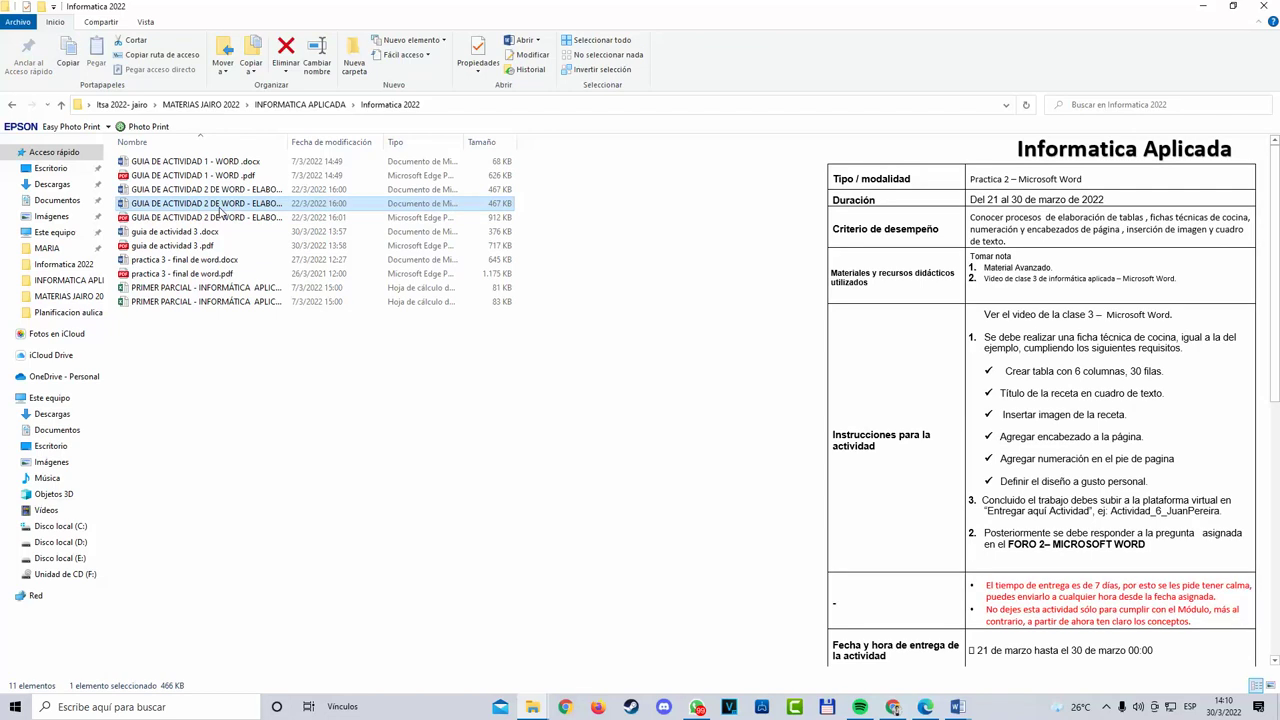
{"action": "key", "text": "alt+Tab"}
{"action": "scroll", "coordinate": [609, 399], "scroll_direction": "down", "scroll_amount": 1}
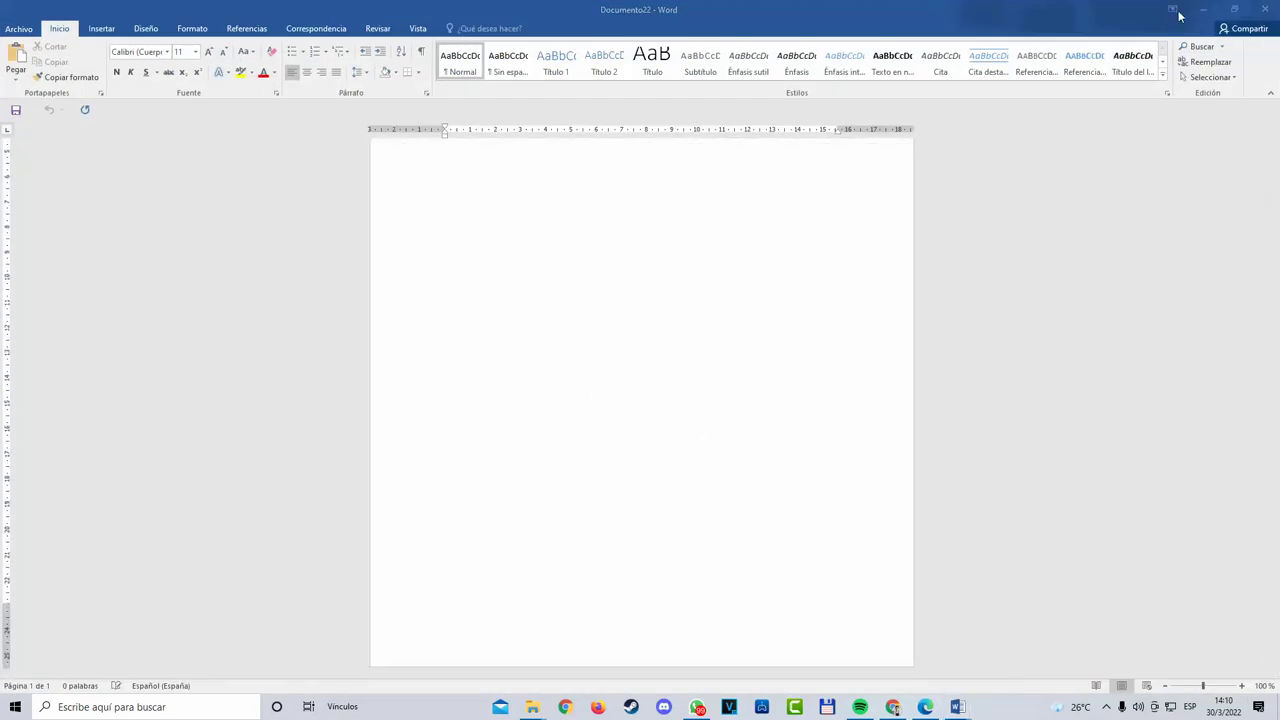
{"action": "left_click", "coordinate": [1264, 10]}
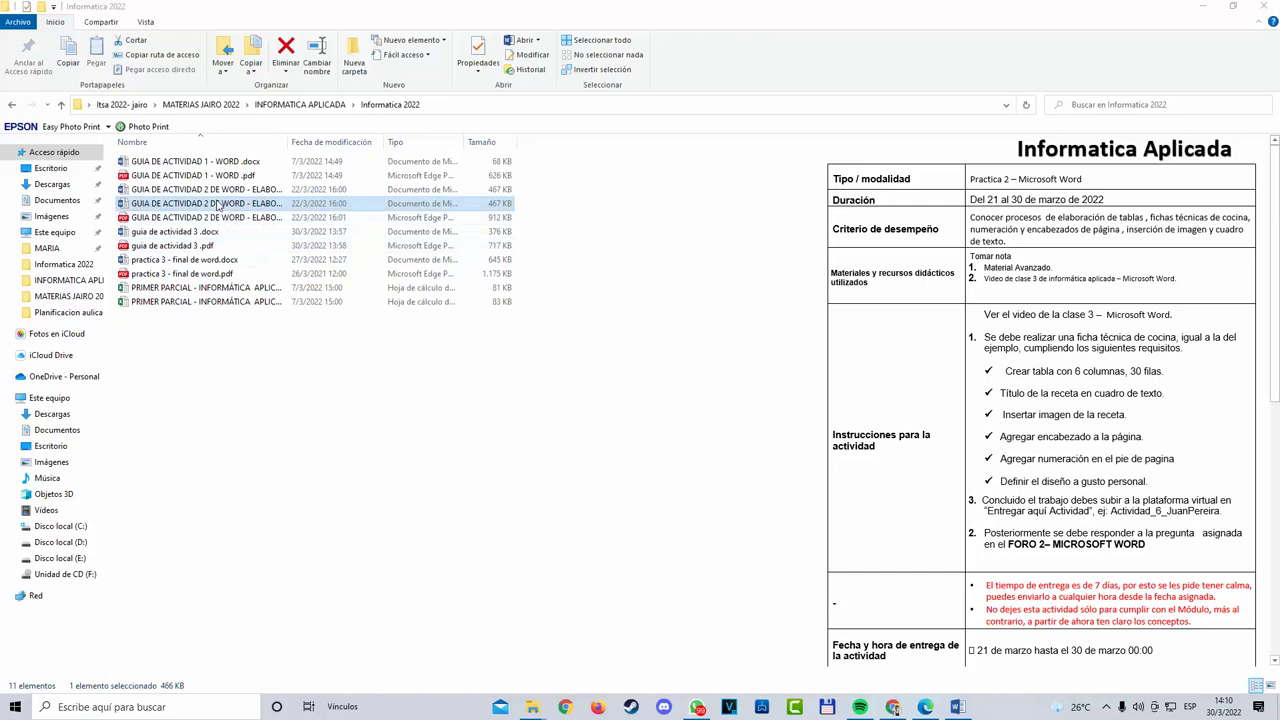
Step: Open the copied Activity 2 Word document and go to its recipe sheet on the second page
{"action": "left_click", "coordinate": [215, 189]}
{"action": "double_click", "coordinate": [215, 189]}
{"action": "scroll", "coordinate": [600, 470], "scroll_direction": "down", "scroll_amount": 15}
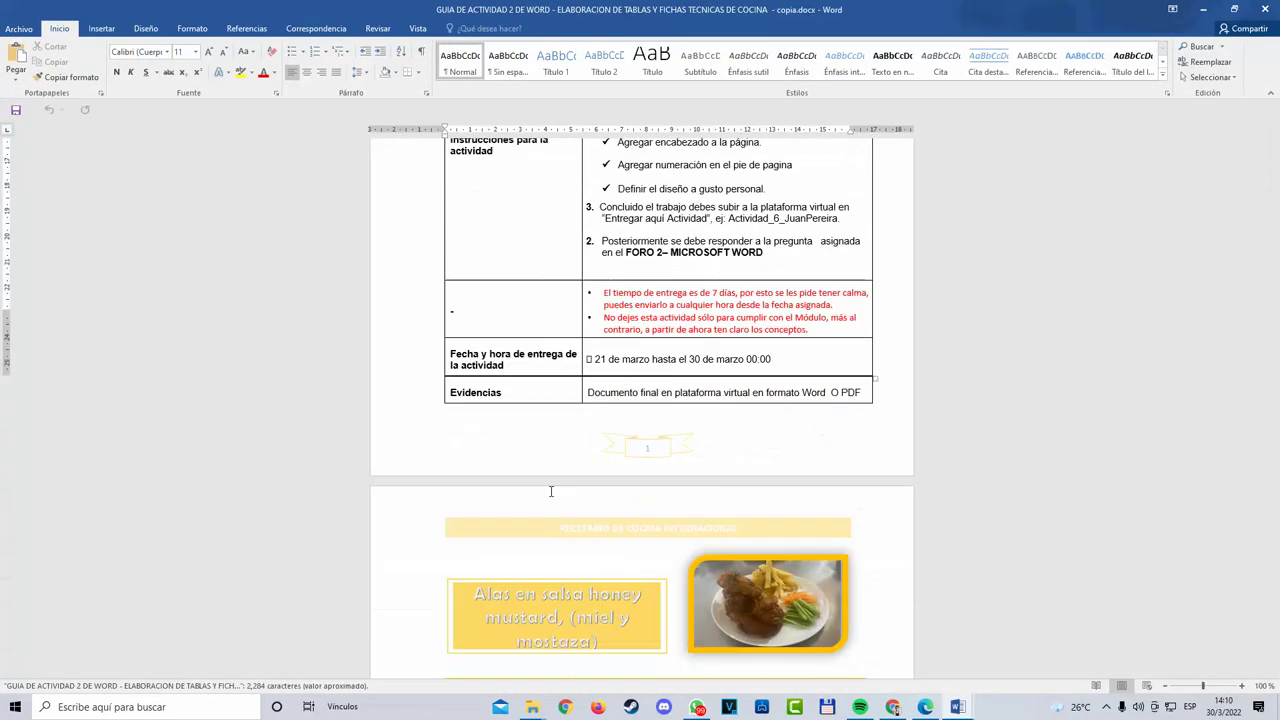
{"action": "key", "text": "alt+F4"}
{"action": "left_click_drag", "start_coordinate": [670, 451], "coordinate": [790, 490]}
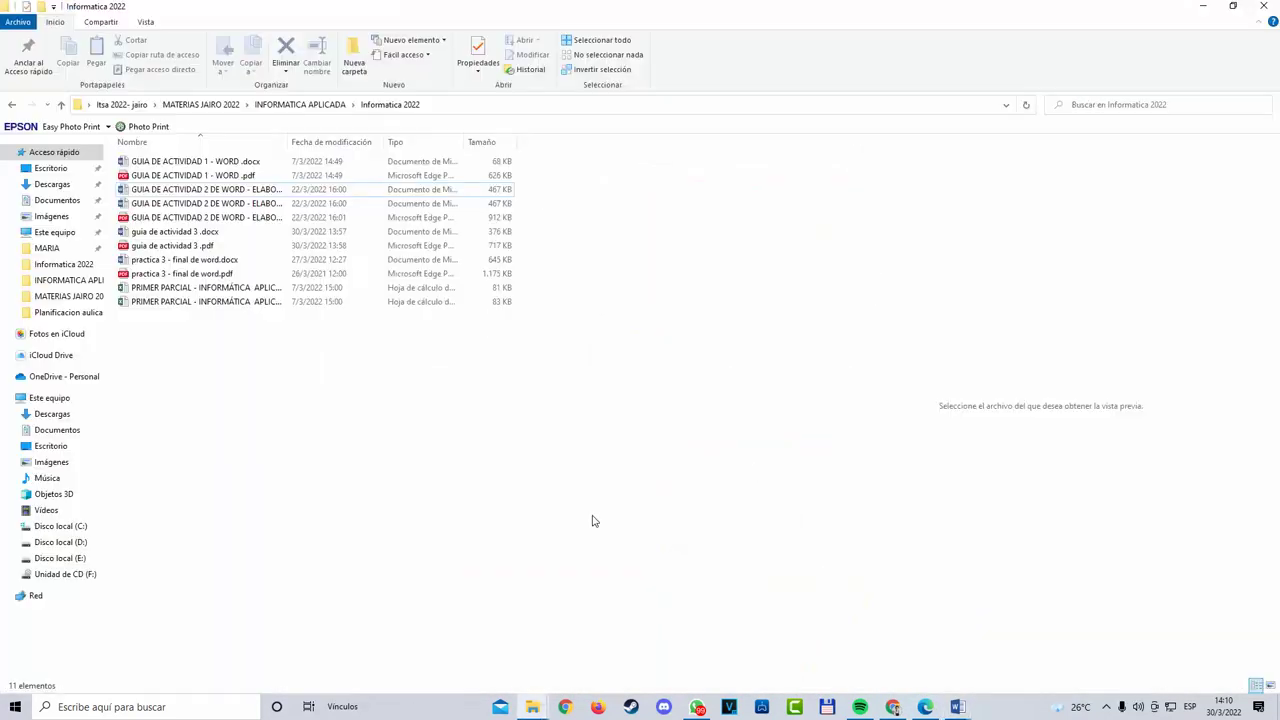
{"action": "left_click", "coordinate": [957, 709]}
{"action": "left_click", "coordinate": [1022, 650]}
{"action": "scroll", "coordinate": [669, 451], "scroll_direction": "down", "scroll_amount": 1}
Step: Copy the recipe sheet's "Alas en salsa honey mustard" title box into a new blank Word document
{"action": "left_click", "coordinate": [609, 394]}
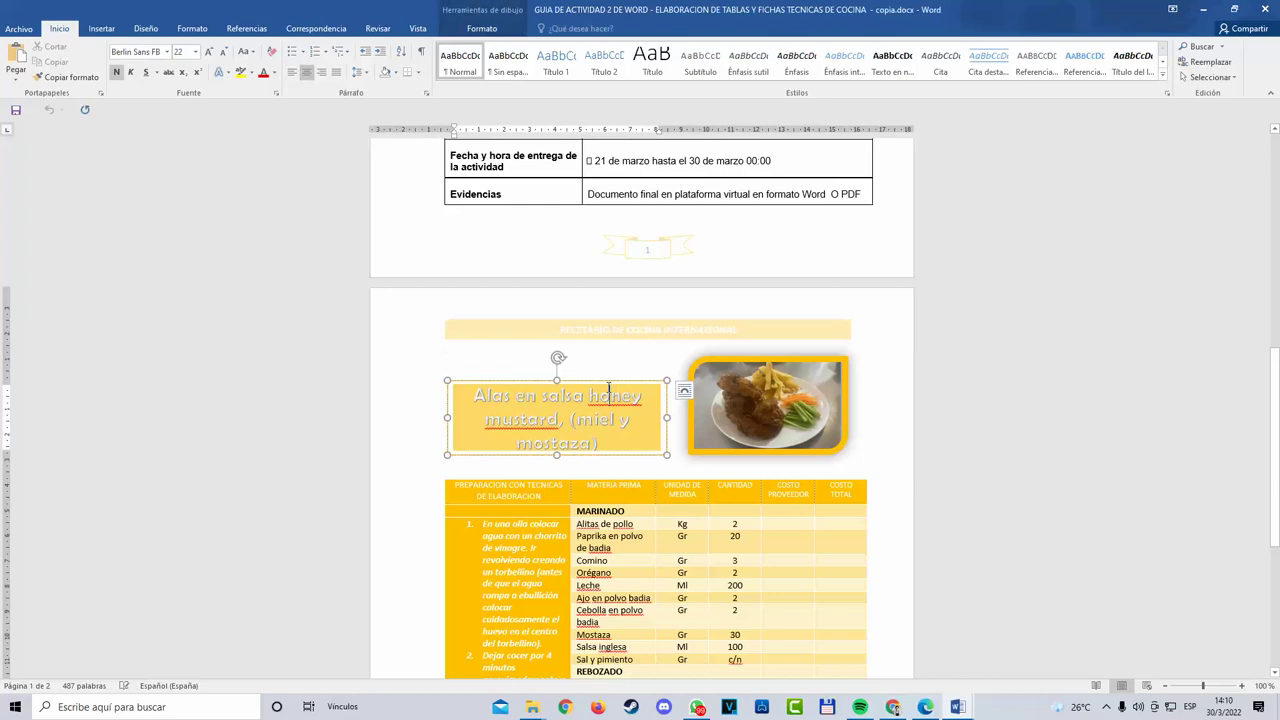
{"action": "left_click", "coordinate": [936, 705]}
{"action": "mouse_move", "coordinate": [957, 707]}
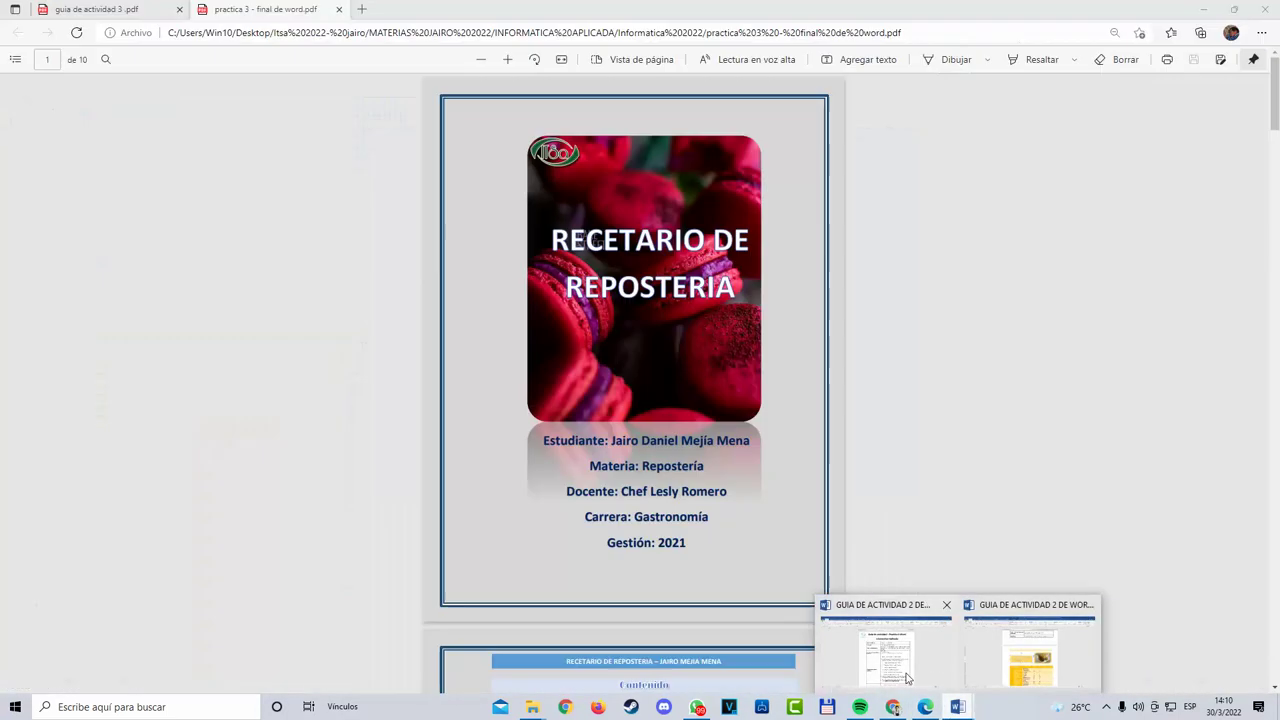
{"action": "mouse_move", "coordinate": [907, 679]}
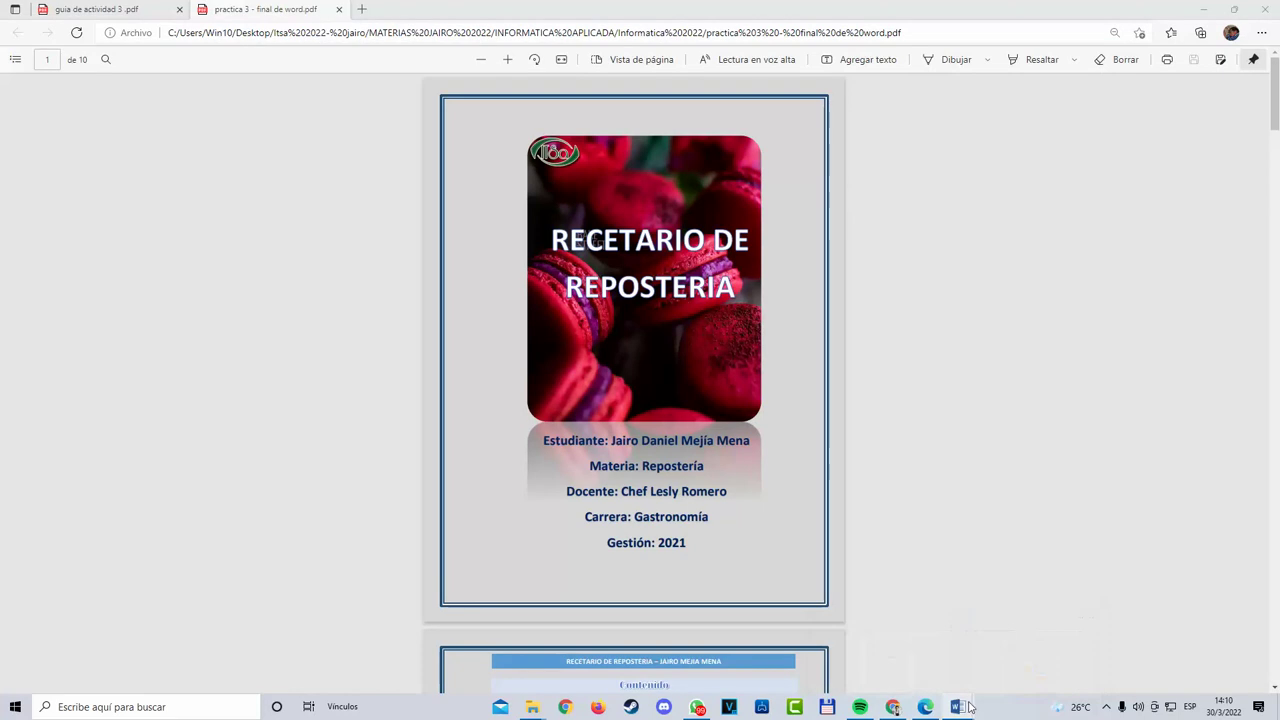
{"action": "right_click", "coordinate": [968, 707]}
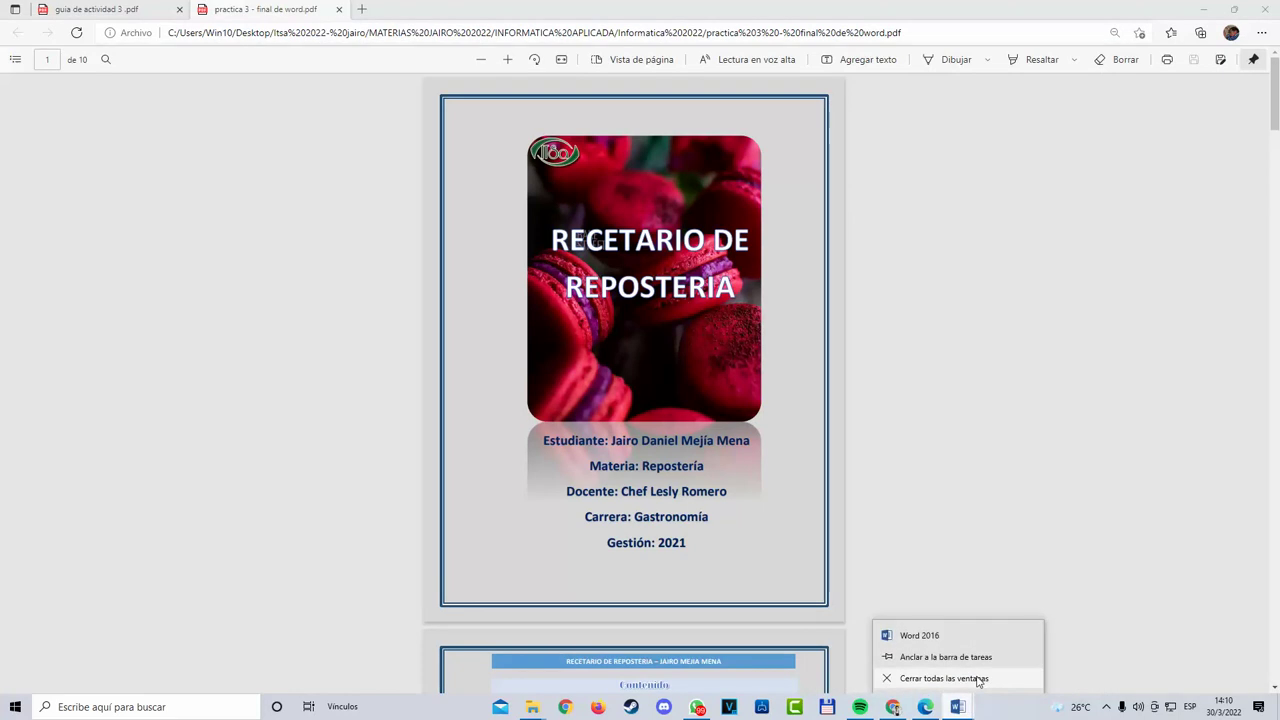
{"action": "left_click", "coordinate": [953, 634]}
{"action": "key", "text": "ctrl+v"}
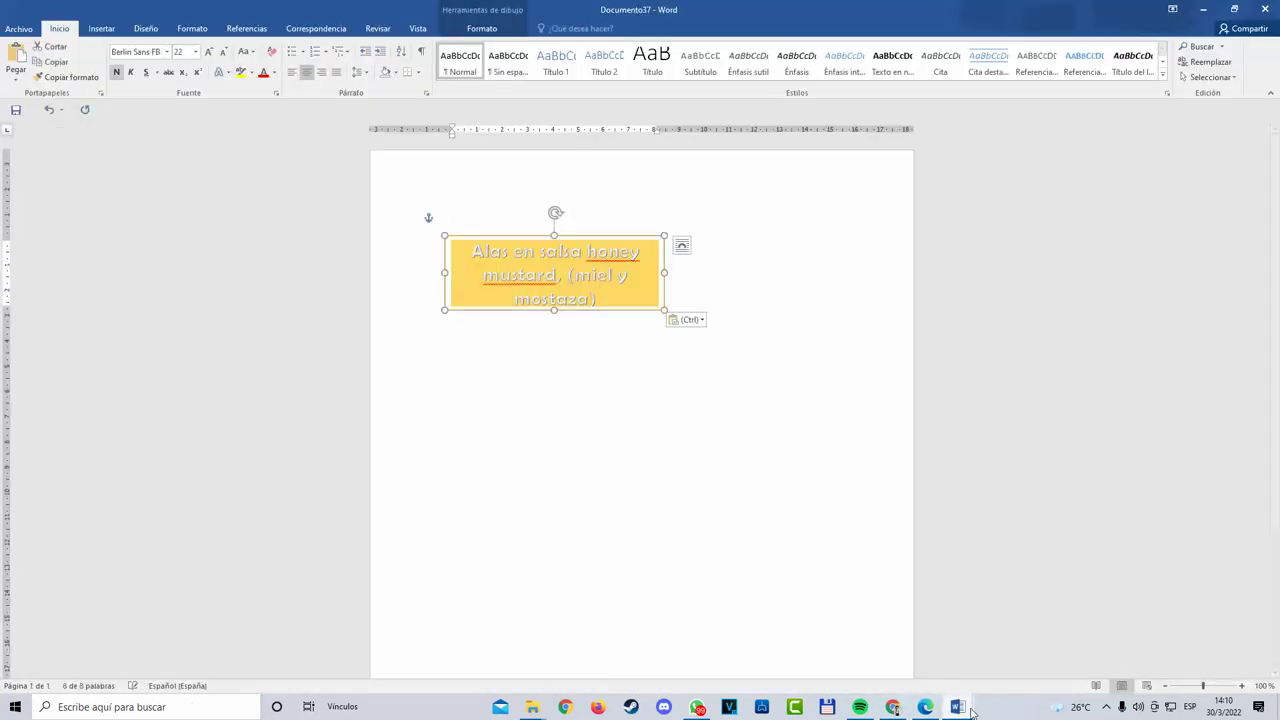
Step: Copy the framed dish photo from the recipe sheet into the new document and place it to the right of the title box
{"action": "mouse_move", "coordinate": [957, 707]}
{"action": "left_click", "coordinate": [957, 655]}
{"action": "left_click", "coordinate": [784, 418]}
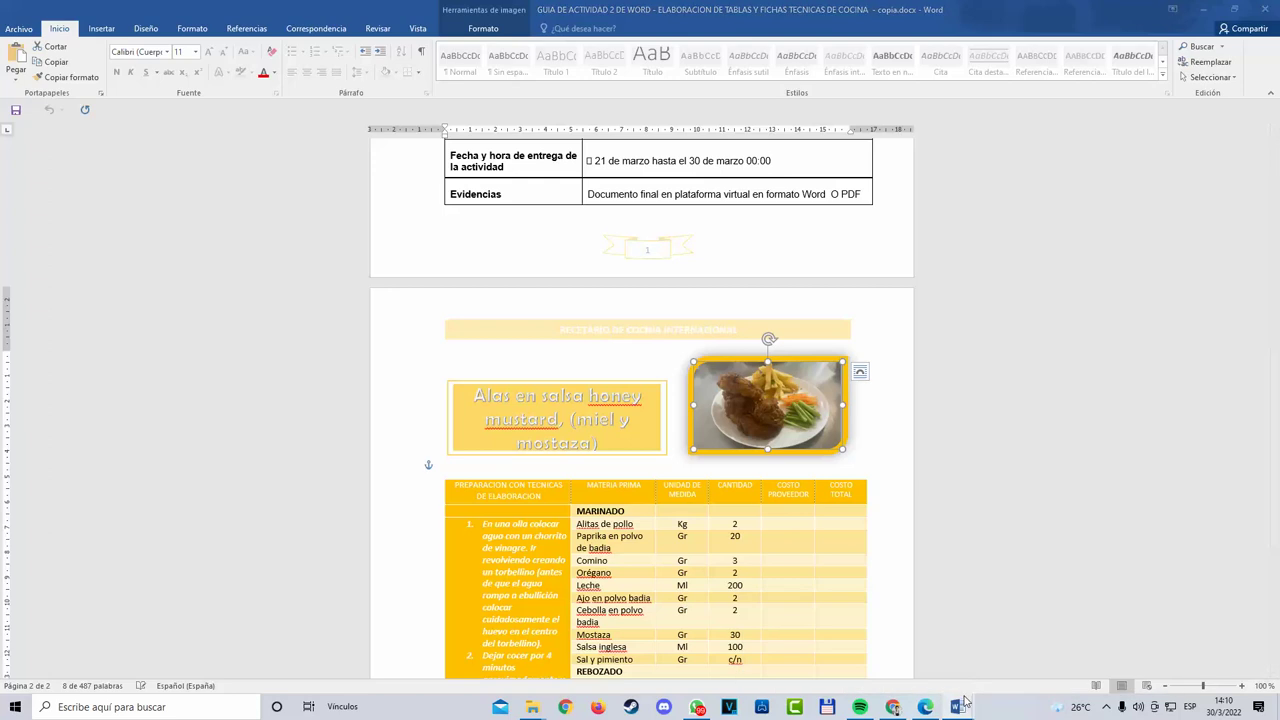
{"action": "left_click", "coordinate": [1095, 645]}
{"action": "key", "text": "ctrl+v"}
{"action": "left_click_drag", "start_coordinate": [508, 295], "coordinate": [781, 283]}
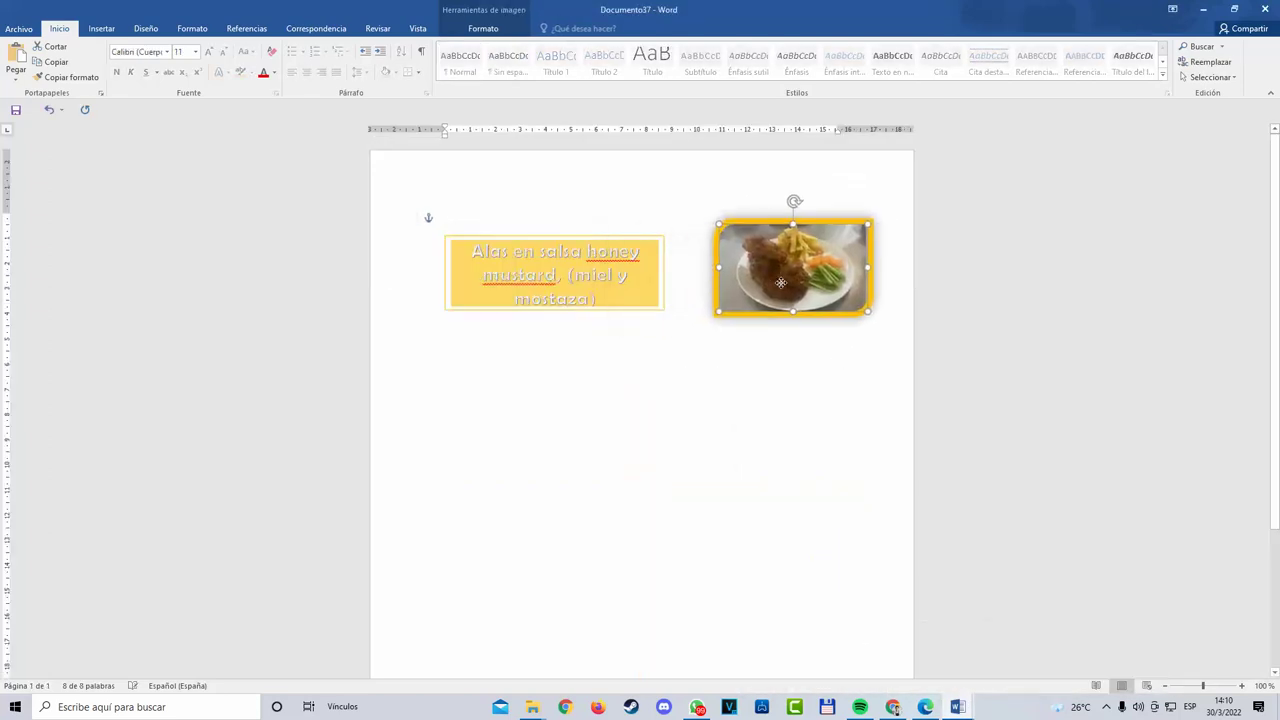
Step: Copy the whole ingredients and preparation table from the recipe sheet into the new document and check where it lands
{"action": "mouse_move", "coordinate": [965, 707]}
{"action": "left_click", "coordinate": [952, 650]}
{"action": "scroll", "coordinate": [431, 371], "scroll_direction": "down", "scroll_amount": 2}
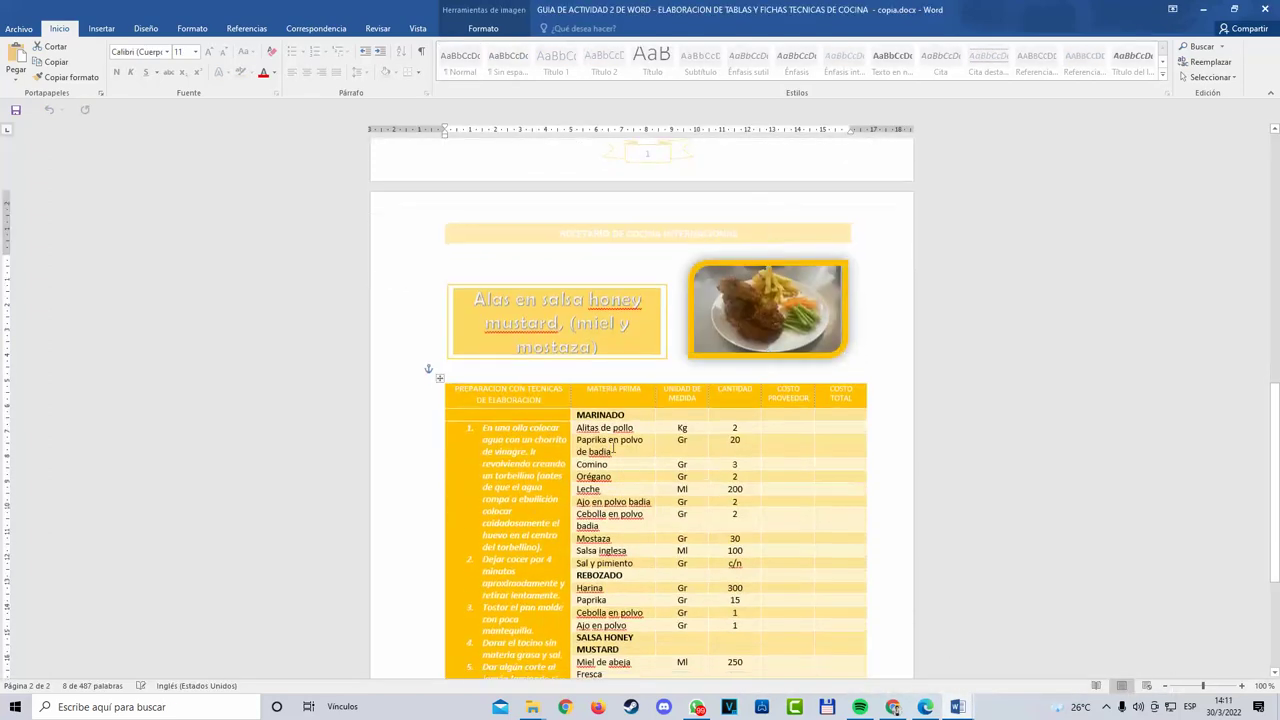
{"action": "left_click", "coordinate": [445, 381]}
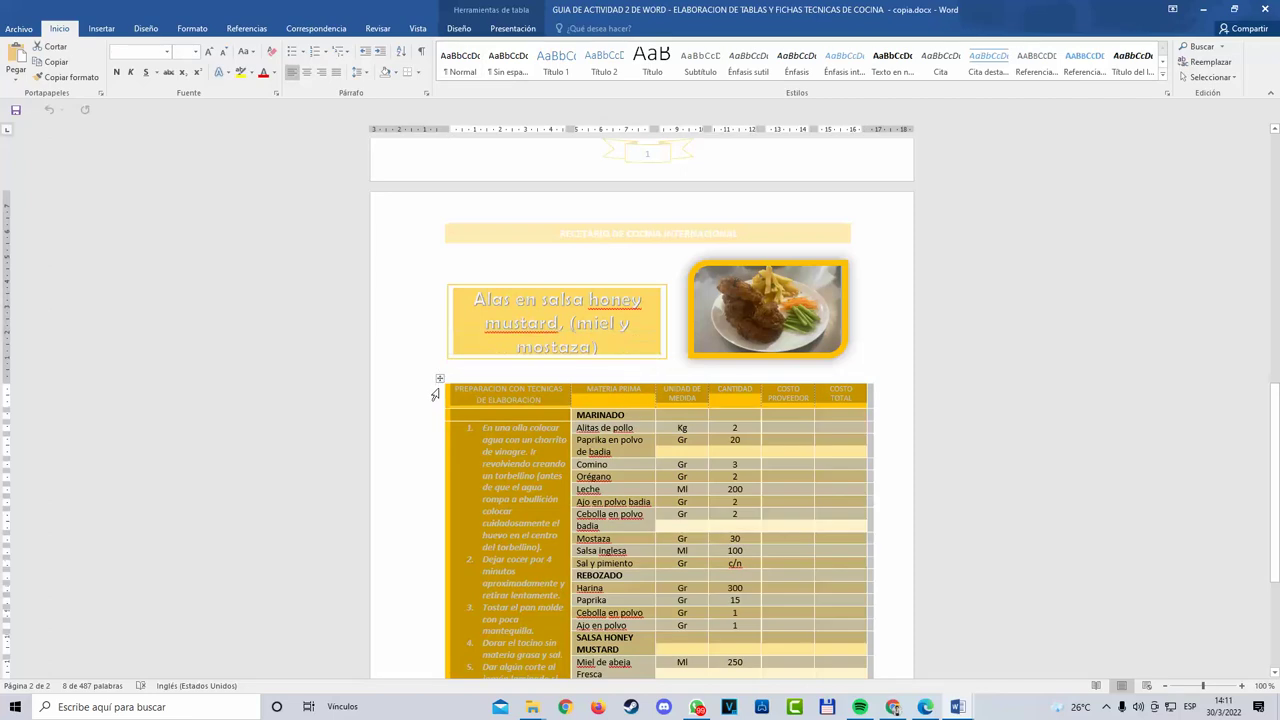
{"action": "left_click", "coordinate": [434, 395]}
{"action": "left_click", "coordinate": [440, 378]}
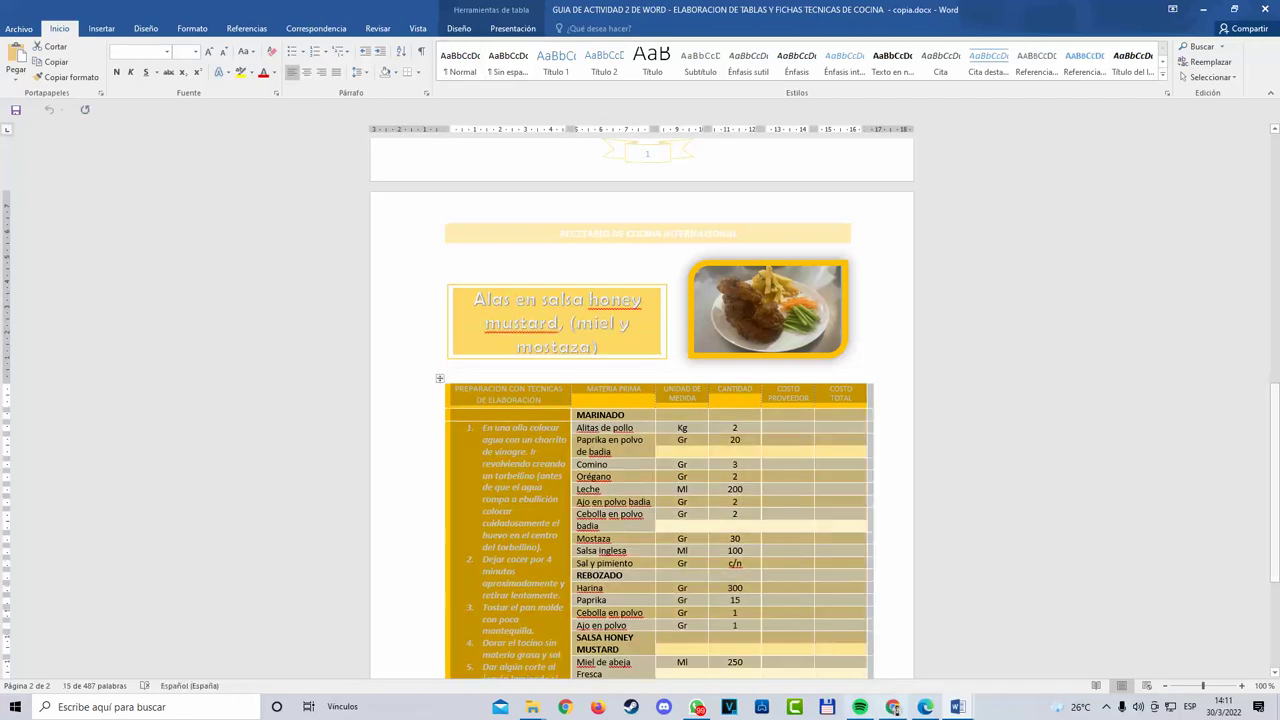
{"action": "mouse_move", "coordinate": [957, 707]}
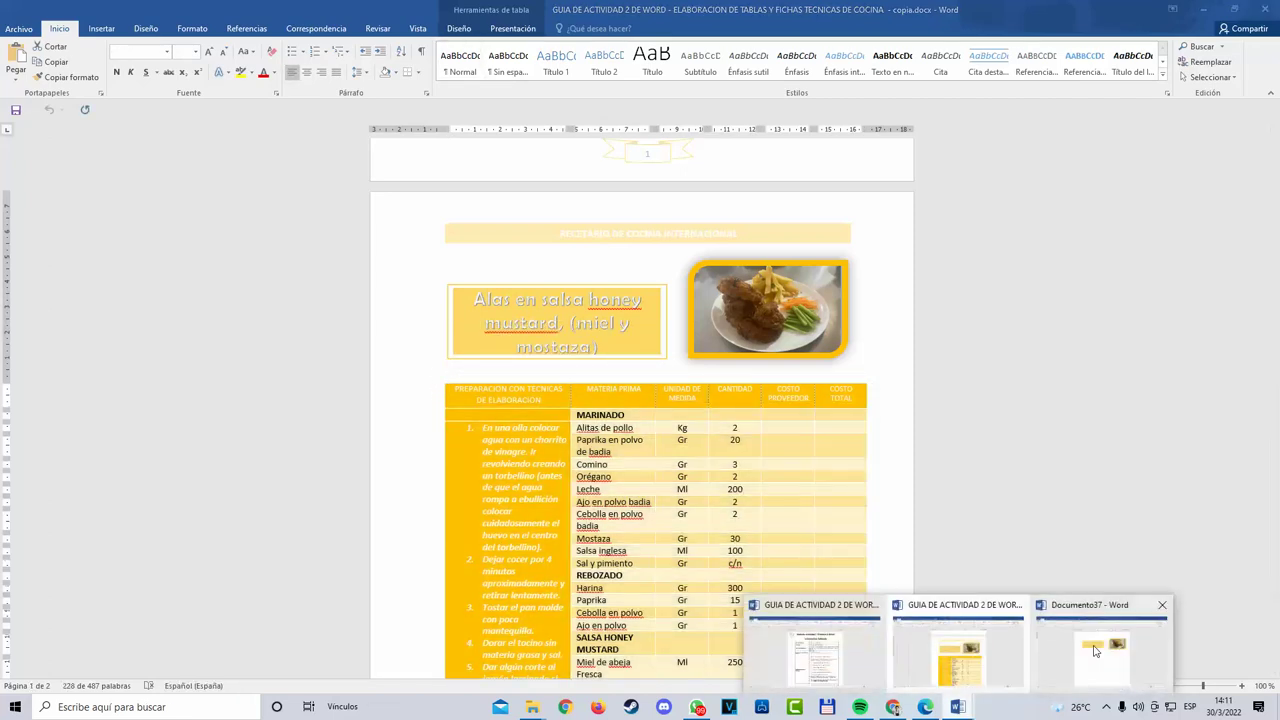
{"action": "left_click", "coordinate": [1095, 651]}
{"action": "key", "text": "ctrl+v"}
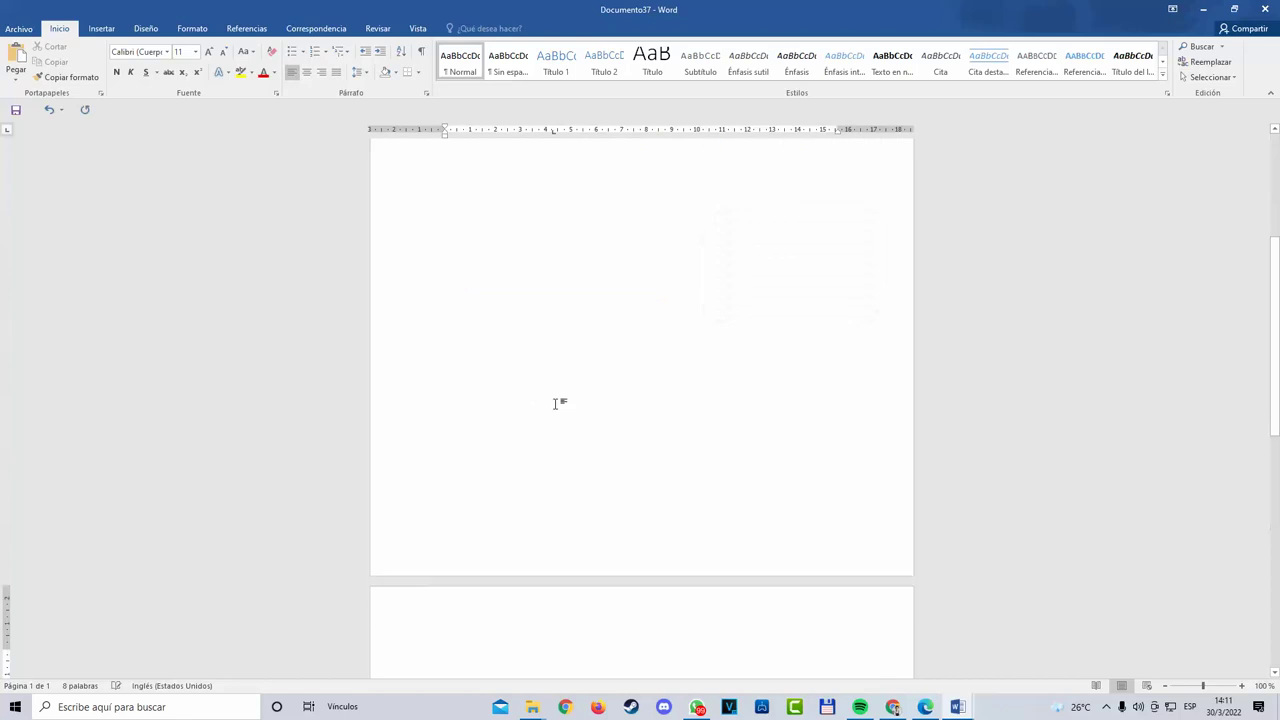
{"action": "scroll", "coordinate": [600, 425], "scroll_direction": "up", "scroll_amount": 4}
{"action": "scroll", "coordinate": [614, 431], "scroll_direction": "down", "scroll_amount": 5}
{"action": "scroll", "coordinate": [616, 469], "scroll_direction": "down", "scroll_amount": 4}
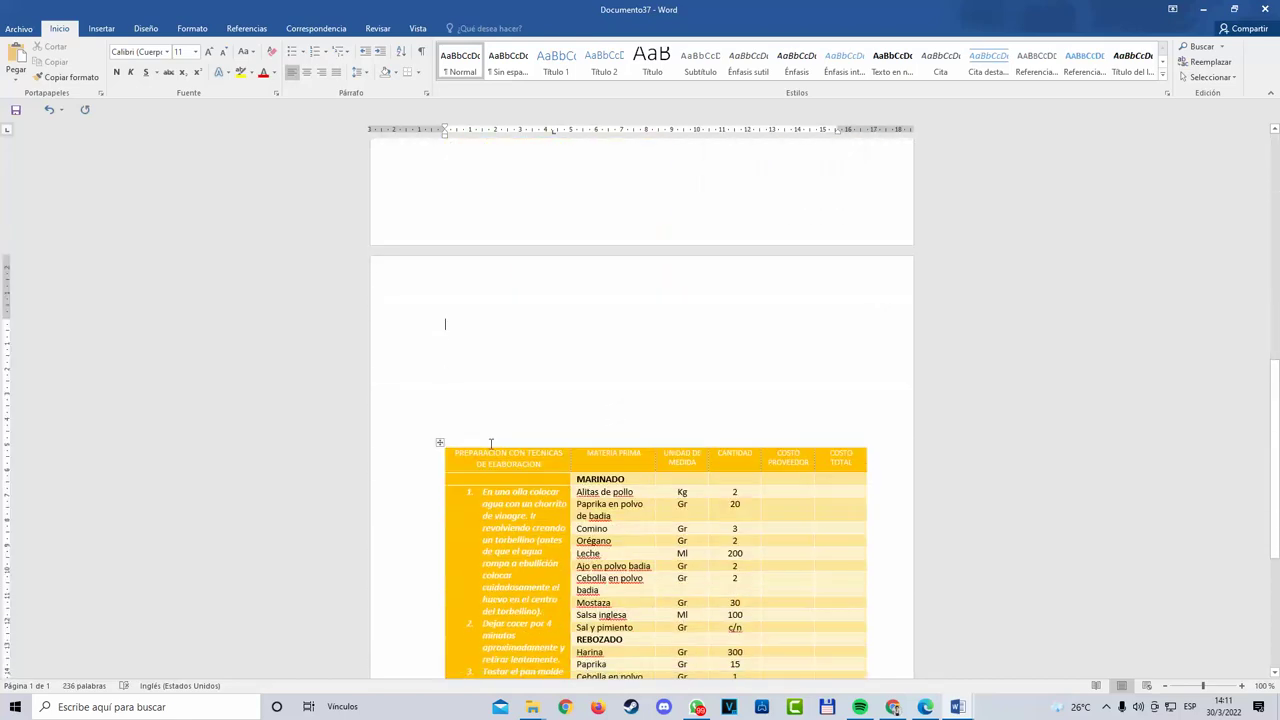
{"action": "scroll", "coordinate": [474, 466], "scroll_direction": "up", "scroll_amount": 1}
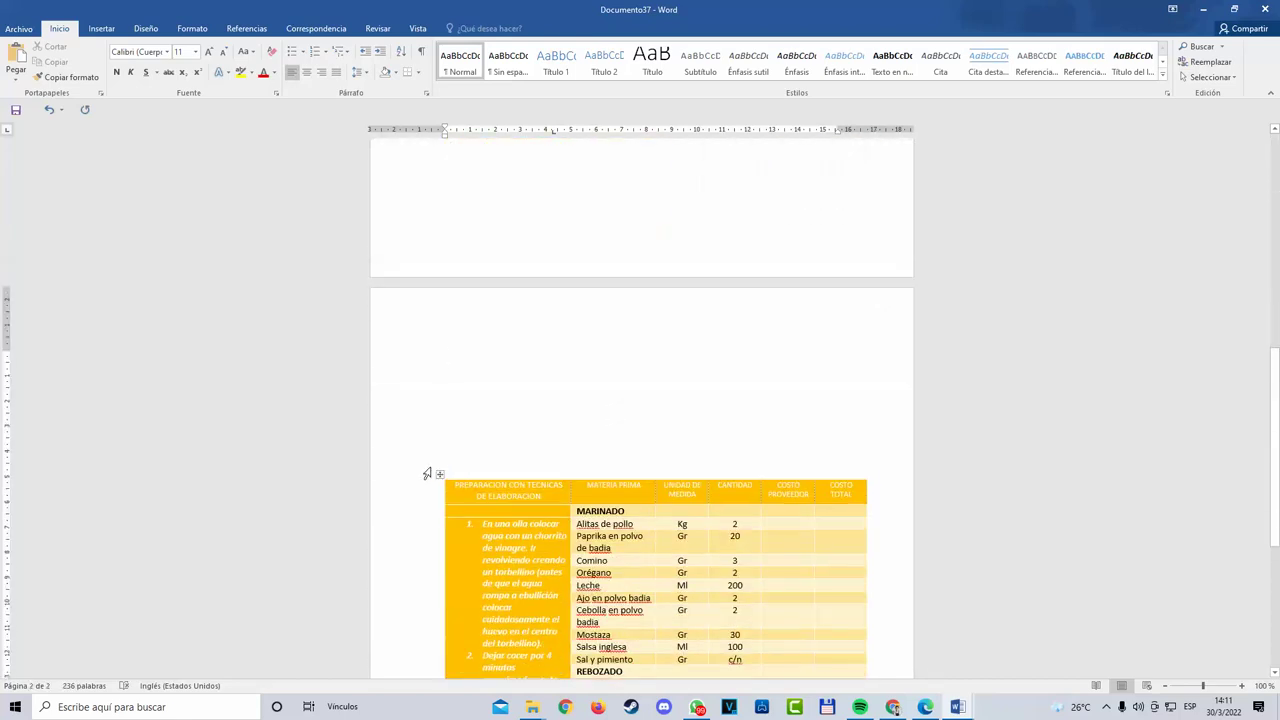
Step: Lower the recipe title box slightly and set its position to the page's upper left with text wrapping
{"action": "scroll", "coordinate": [716, 497], "scroll_direction": "down", "scroll_amount": 8}
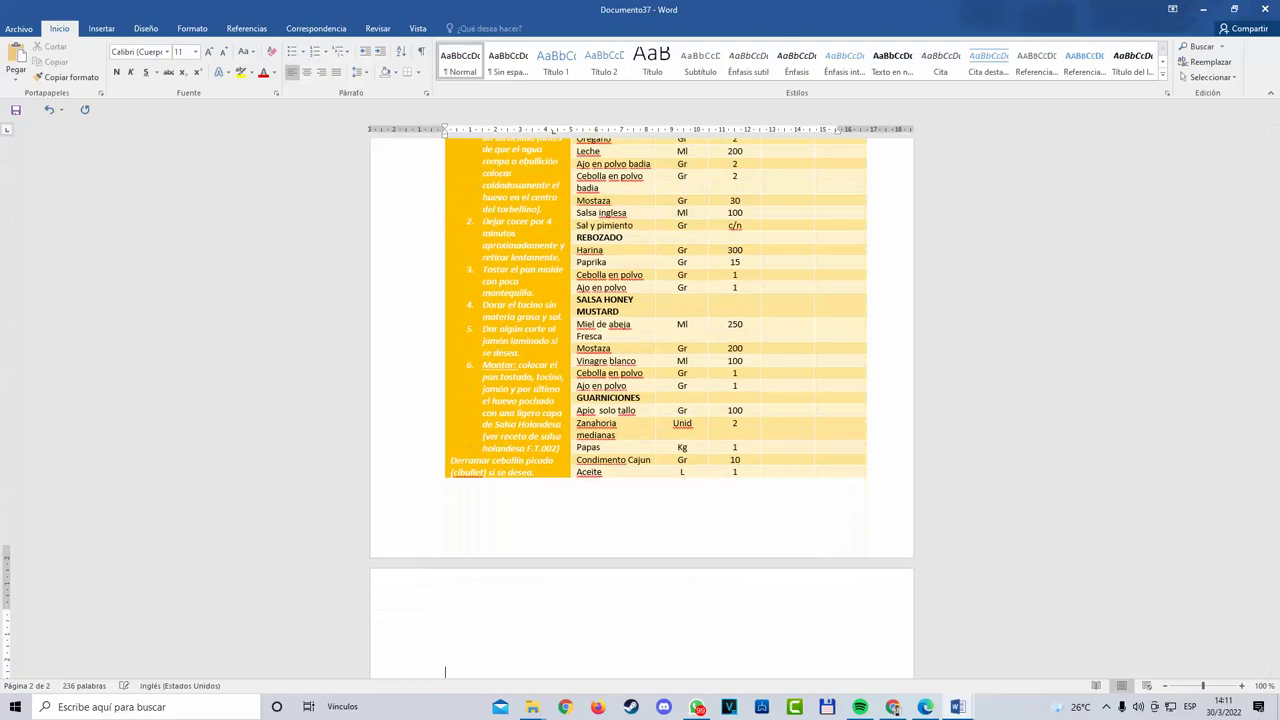
{"action": "scroll", "coordinate": [700, 480], "scroll_direction": "up", "scroll_amount": 6}
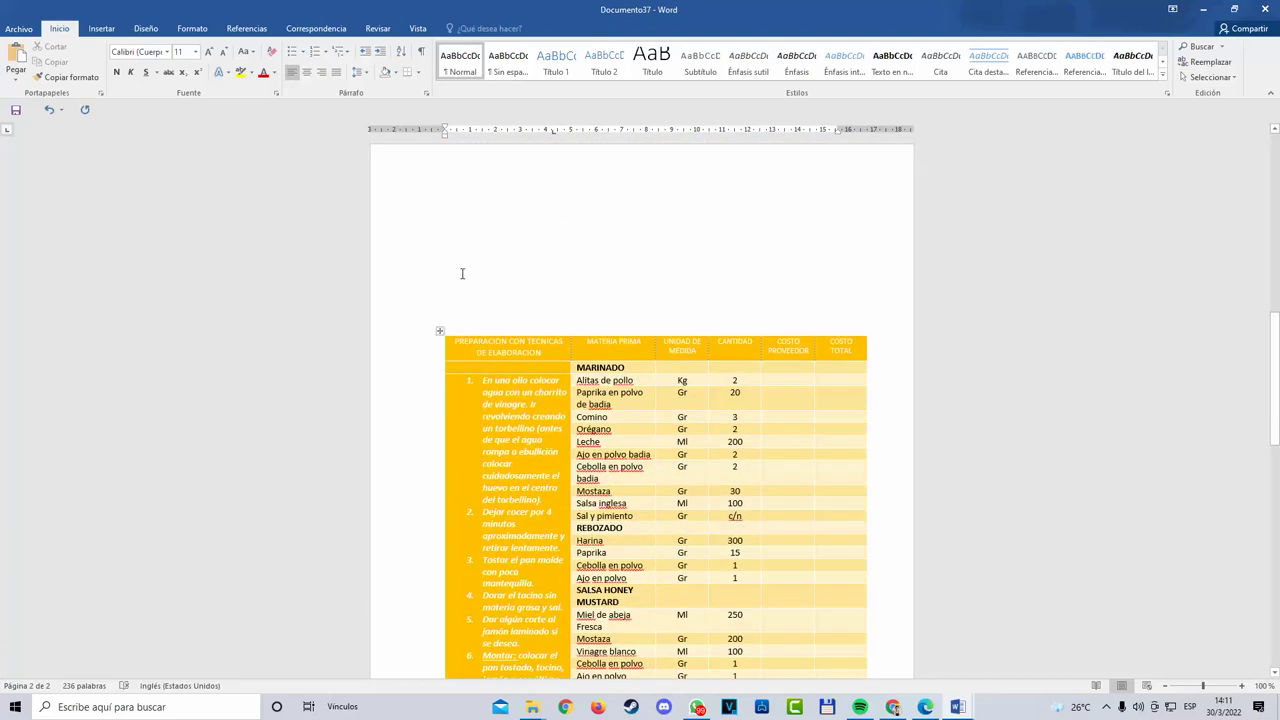
{"action": "scroll", "coordinate": [441, 274], "scroll_direction": "up", "scroll_amount": 4}
{"action": "scroll", "coordinate": [560, 277], "scroll_direction": "up", "scroll_amount": 9}
{"action": "left_click", "coordinate": [449, 222]}
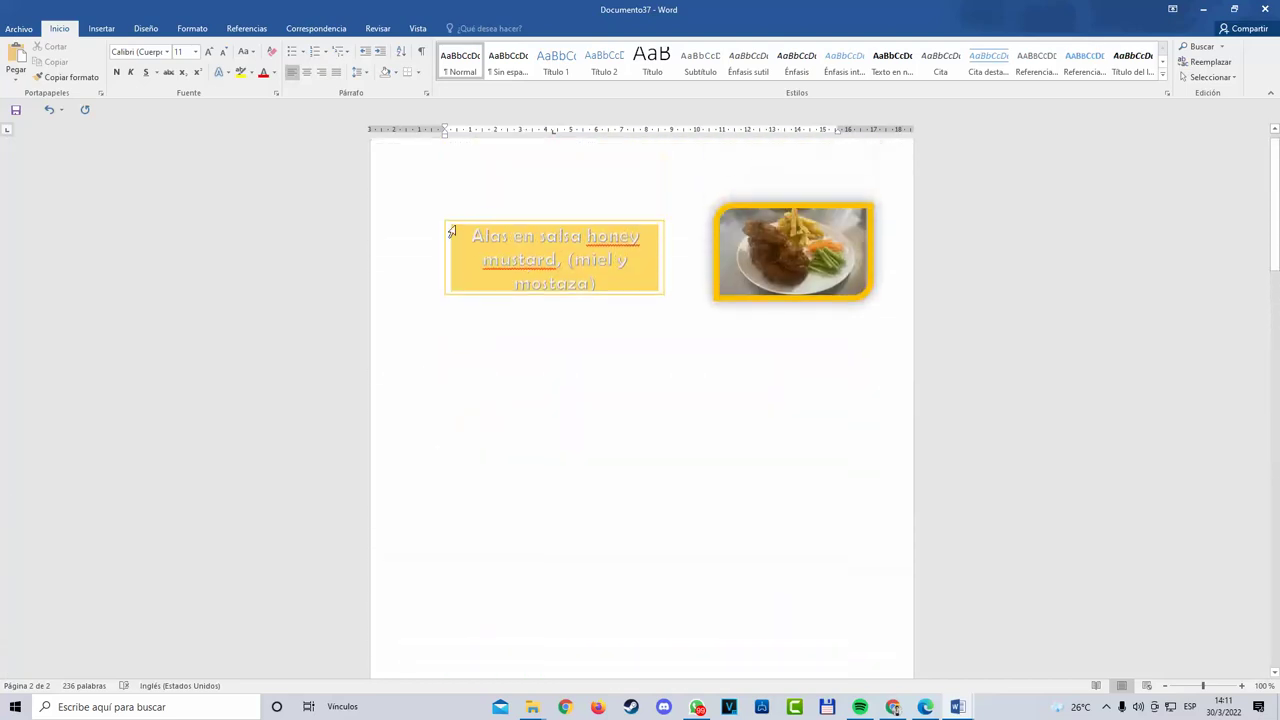
{"action": "left_click_drag", "start_coordinate": [480, 222], "coordinate": [545, 288]}
{"action": "scroll", "coordinate": [500, 424], "scroll_direction": "up", "scroll_amount": 1}
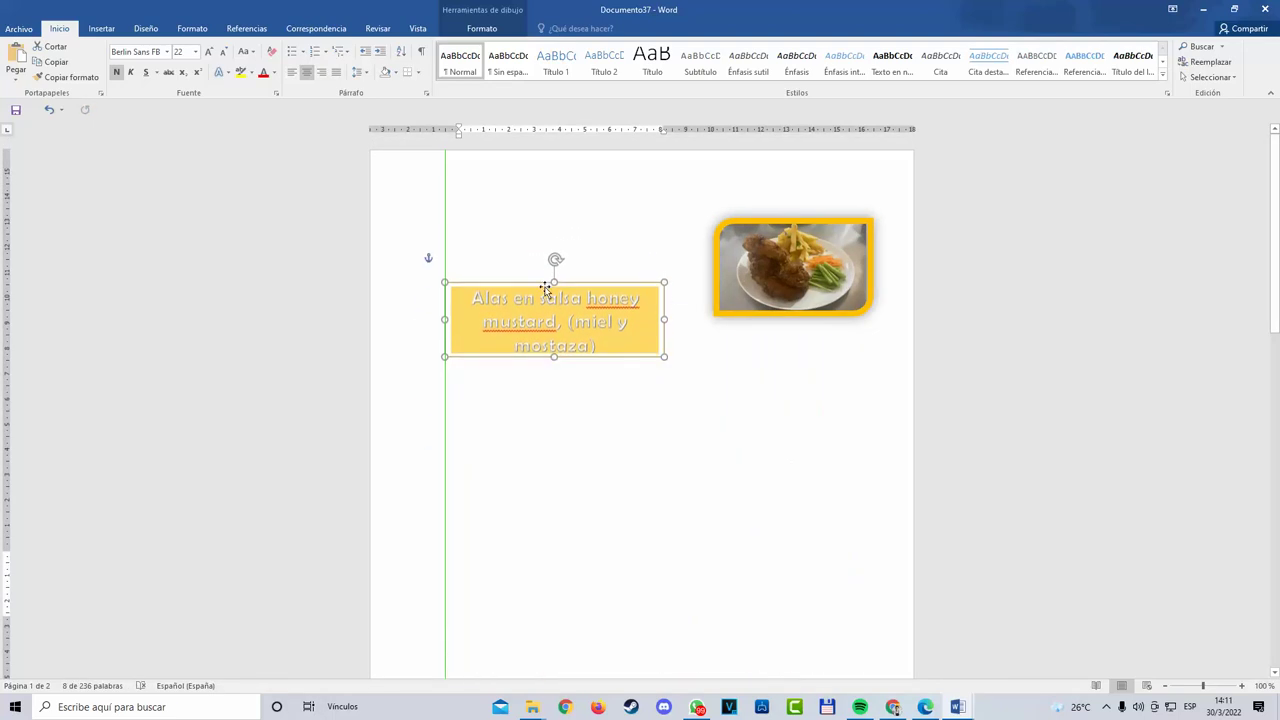
{"action": "left_click", "coordinate": [504, 31]}
{"action": "left_click", "coordinate": [910, 86]}
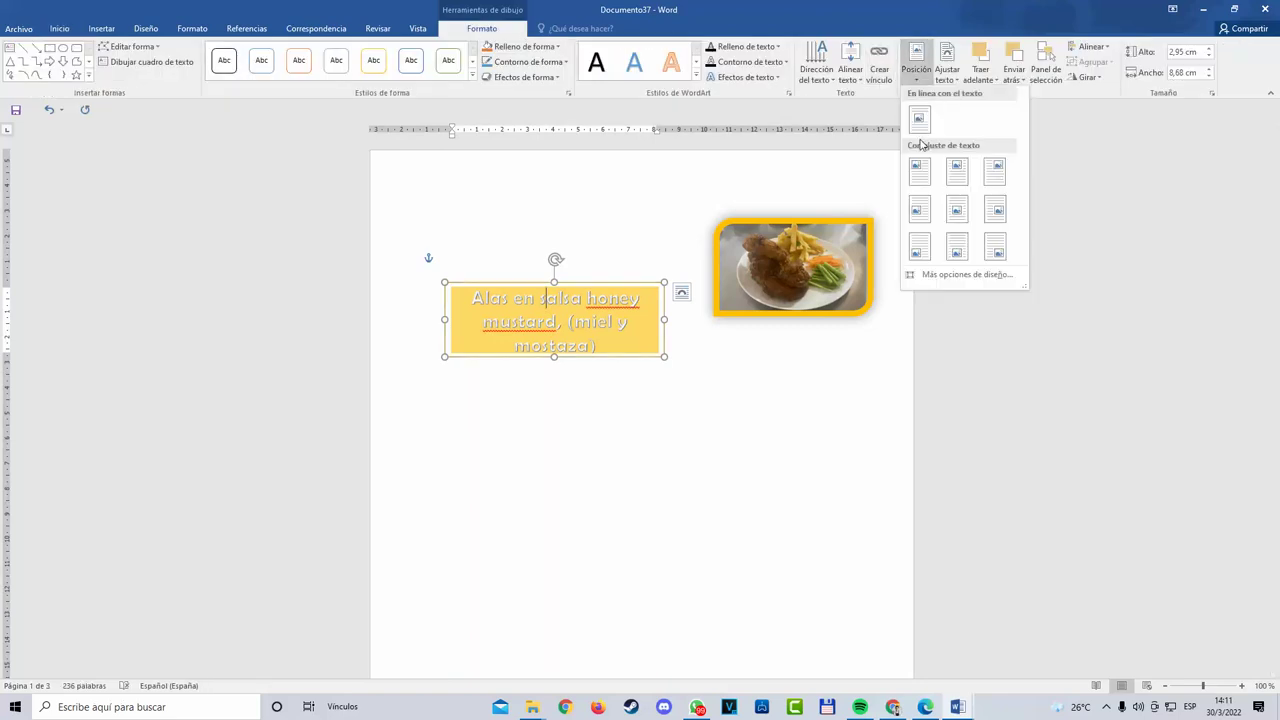
{"action": "left_click", "coordinate": [923, 174]}
Step: Move the whole ingredients and preparation table from the second page up to the first page, below the title box
{"action": "scroll", "coordinate": [640, 400], "scroll_direction": "down", "scroll_amount": 10}
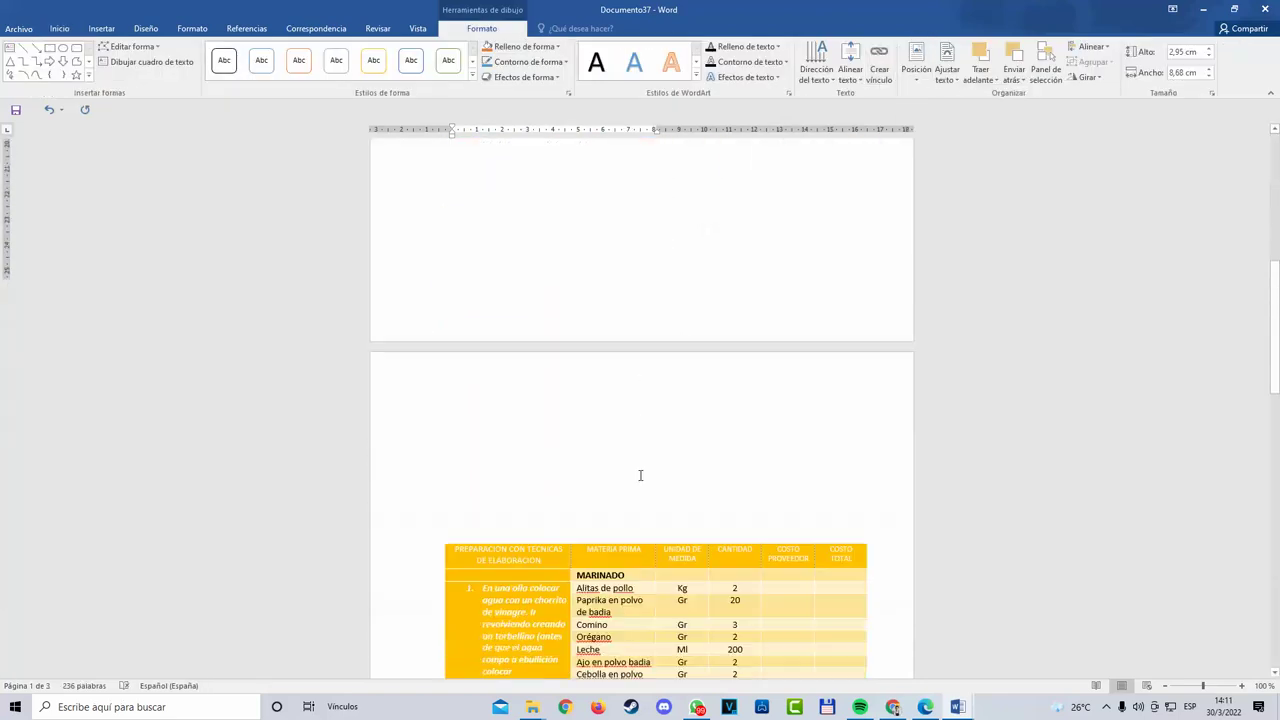
{"action": "left_click", "coordinate": [560, 440]}
{"action": "left_click", "coordinate": [464, 485]}
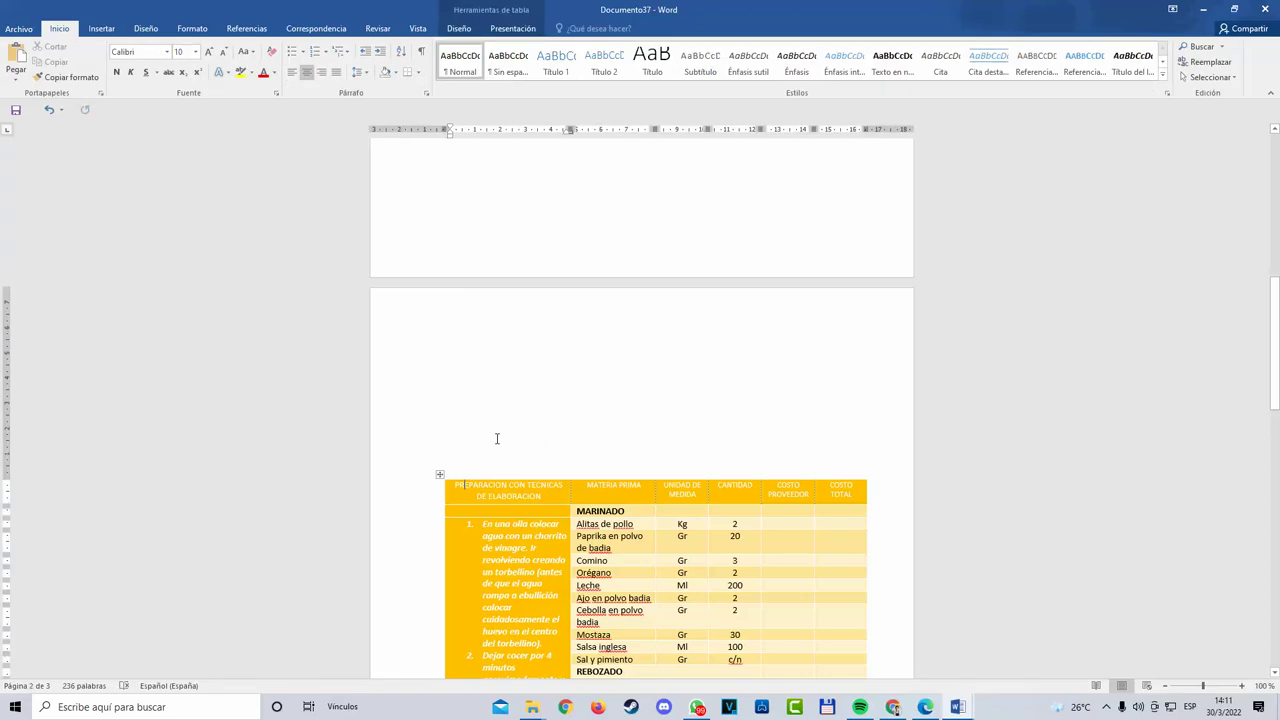
{"action": "left_click", "coordinate": [496, 438]}
{"action": "left_click", "coordinate": [440, 477]}
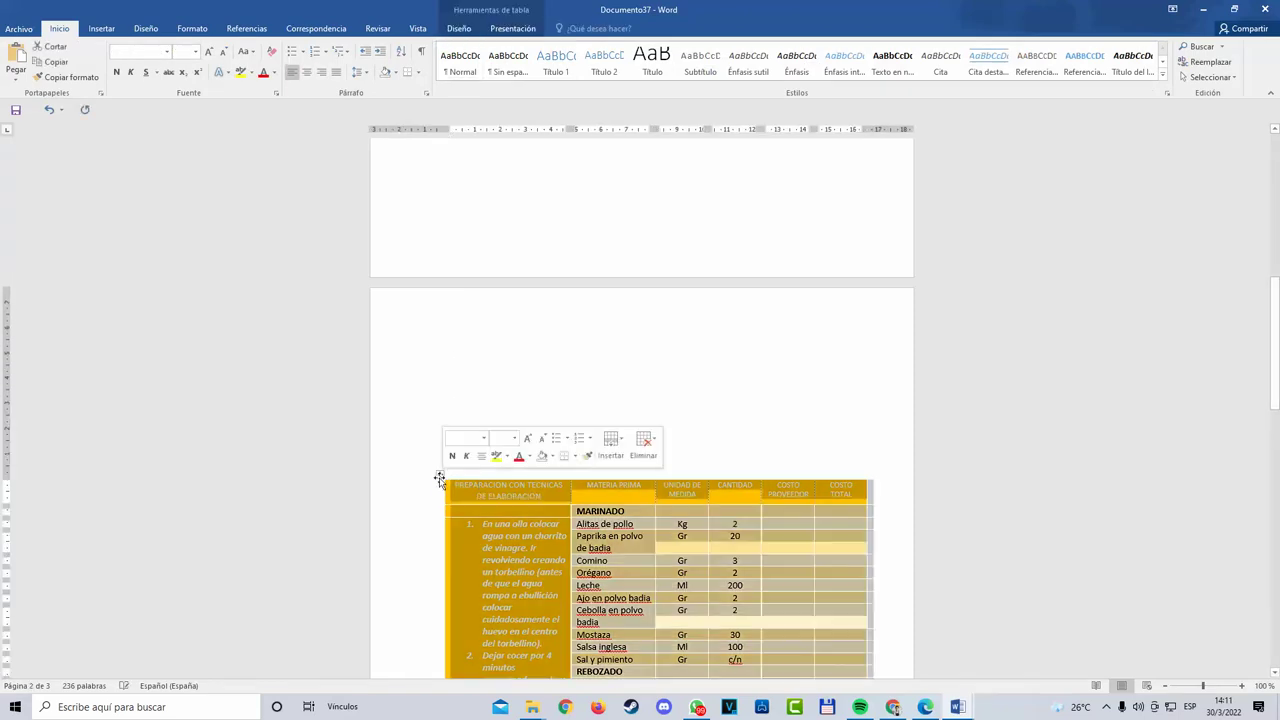
{"action": "left_click_drag", "start_coordinate": [440, 477], "coordinate": [490, 238]}
{"action": "scroll", "coordinate": [491, 239], "scroll_direction": "up", "scroll_amount": 10}
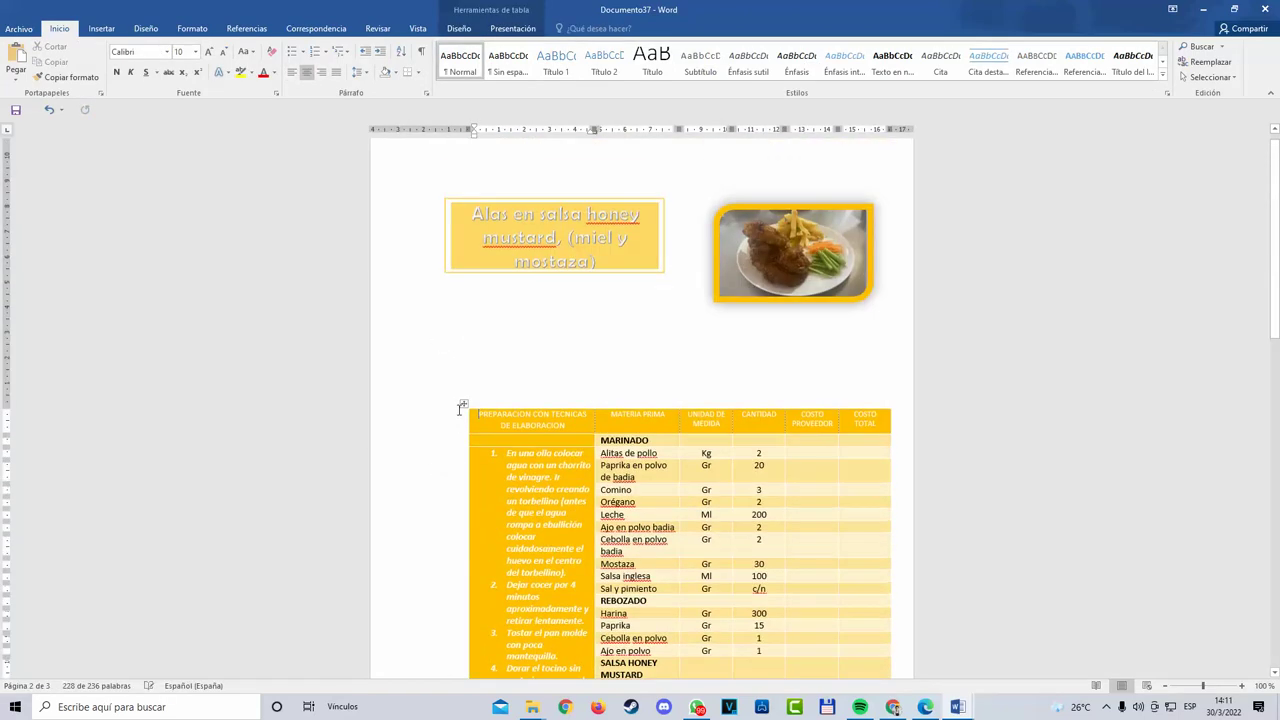
Step: Undo the table's drop inside the title box and place the table slightly higher and further left below it
{"action": "mouse_move", "coordinate": [464, 404]}
{"action": "left_mouse_down"}
{"action": "mouse_move", "coordinate": [451, 363]}
{"action": "mouse_move", "coordinate": [456, 373]}
{"action": "mouse_move", "coordinate": [500, 335]}
{"action": "left_mouse_up"}
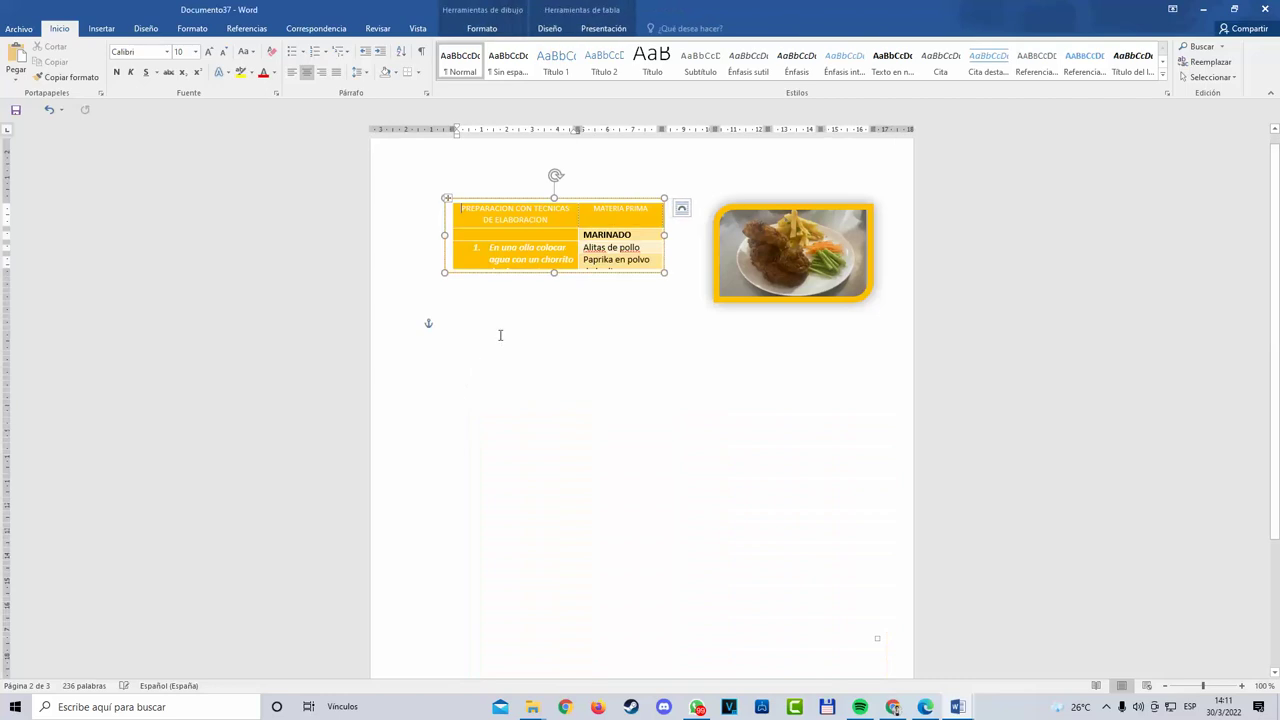
{"action": "left_click", "coordinate": [50, 110]}
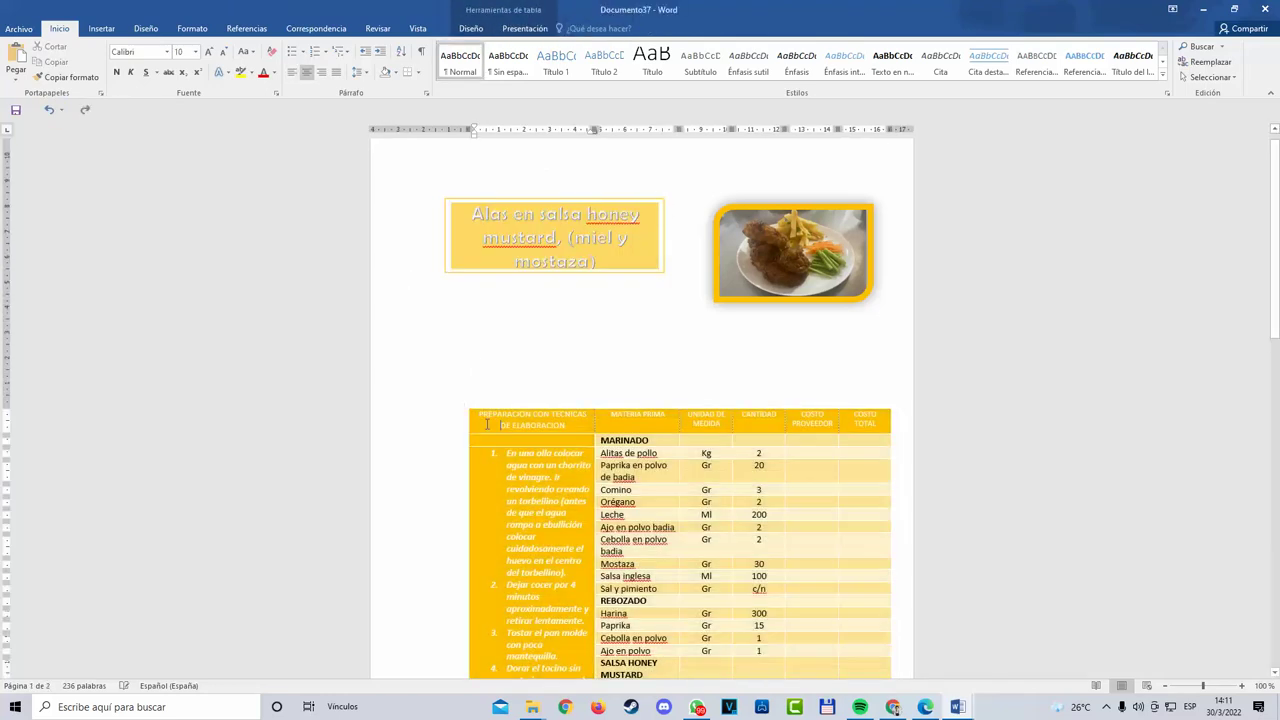
{"action": "left_click_drag", "start_coordinate": [463, 405], "coordinate": [419, 376]}
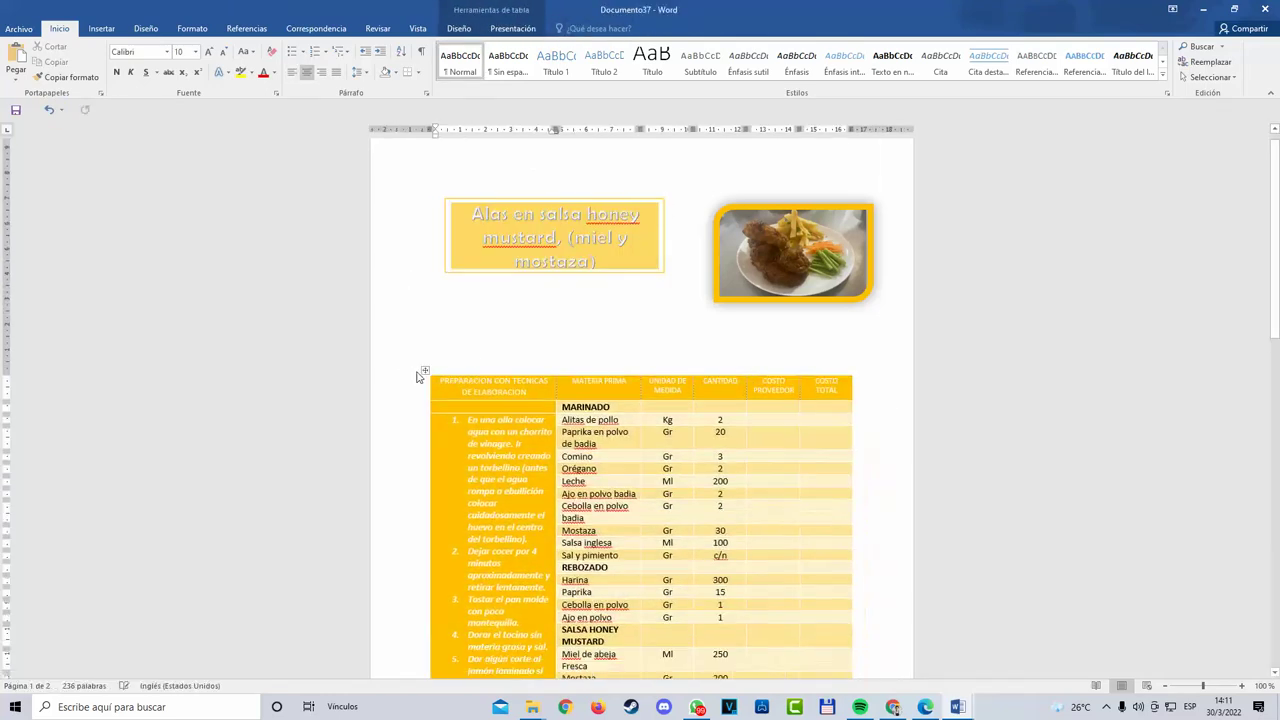
Step: Move the title box and the dish photo down closer to the table and check where the table breaks across pages
{"action": "left_click", "coordinate": [591, 216]}
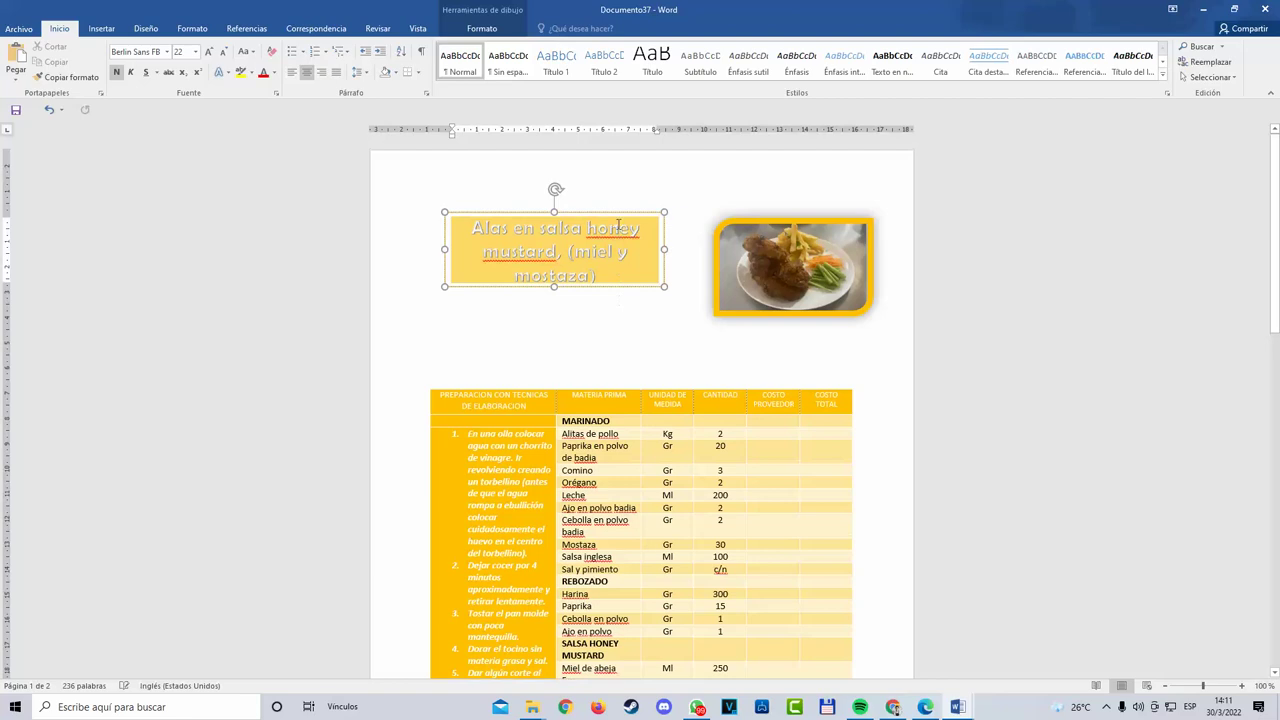
{"action": "left_click_drag", "start_coordinate": [612, 211], "coordinate": [595, 247]}
{"action": "left_click", "coordinate": [751, 233]}
{"action": "left_click_drag", "start_coordinate": [820, 221], "coordinate": [830, 262]}
{"action": "left_click", "coordinate": [898, 299]}
{"action": "scroll", "coordinate": [898, 300], "scroll_direction": "down", "scroll_amount": 6}
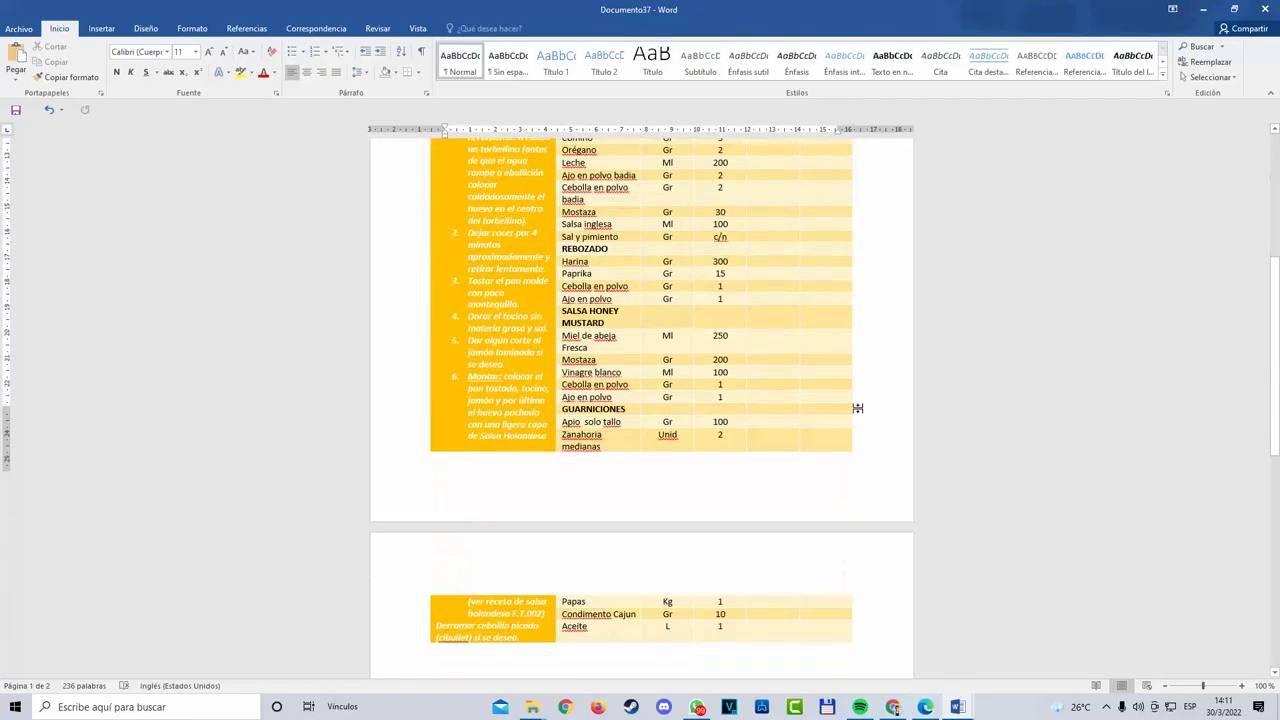
Step: Move the title box and the dish photo back up towards the top margin to free space above the table
{"action": "scroll", "coordinate": [854, 408], "scroll_direction": "up", "scroll_amount": 5}
{"action": "left_click", "coordinate": [581, 231]}
{"action": "scroll", "coordinate": [589, 267], "scroll_direction": "up", "scroll_amount": 1}
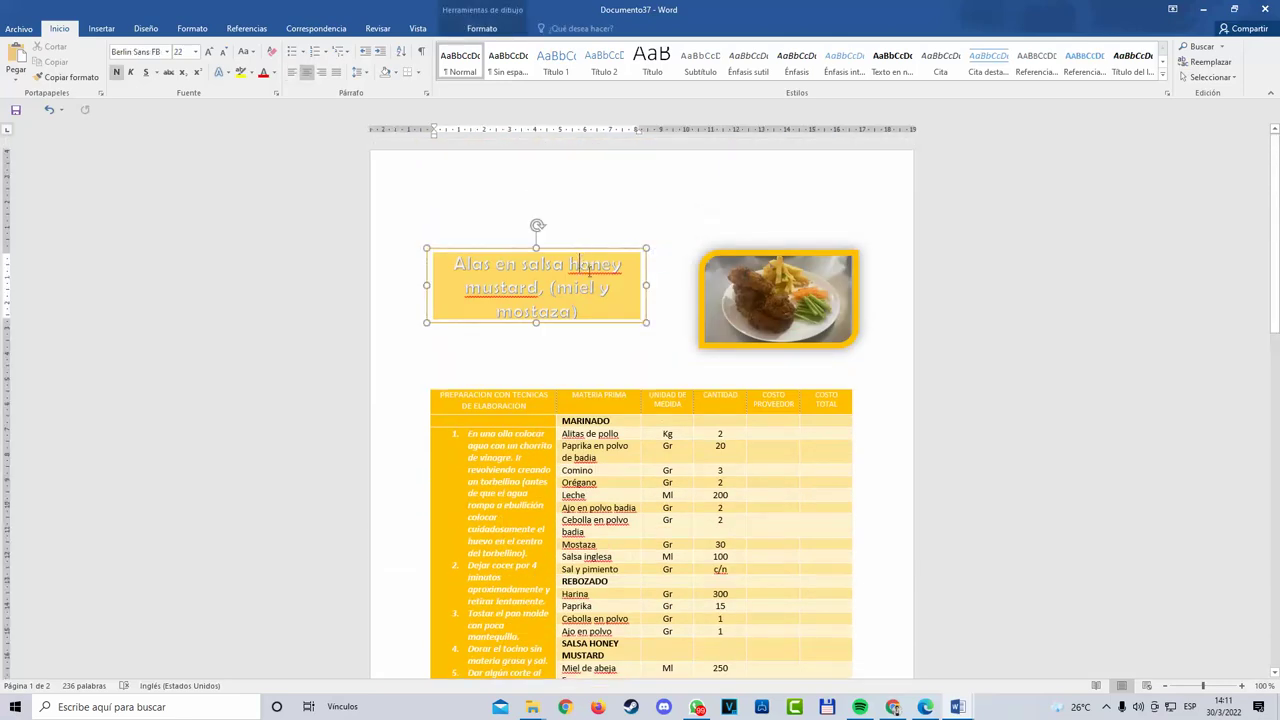
{"action": "left_click_drag", "start_coordinate": [587, 254], "coordinate": [587, 218]}
{"action": "left_click_drag", "start_coordinate": [724, 256], "coordinate": [740, 217]}
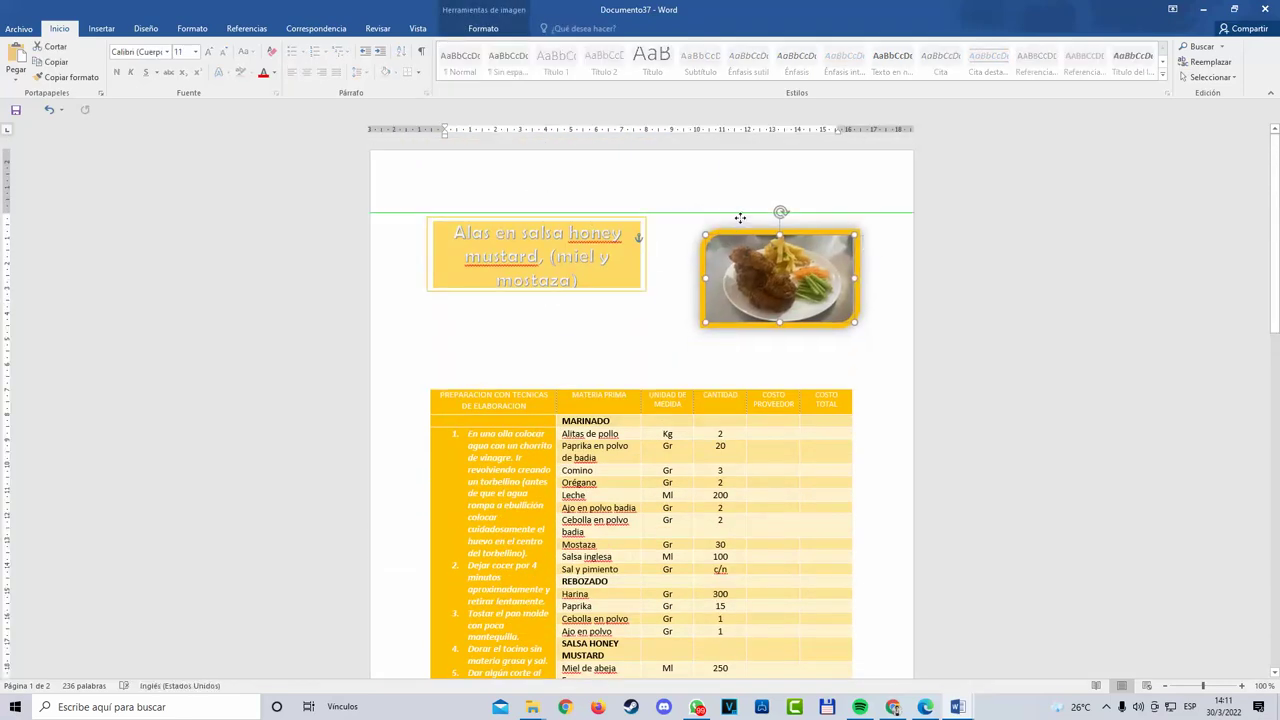
{"action": "double_click", "coordinate": [739, 258]}
{"action": "mouse_move", "coordinate": [749, 288]}
{"action": "left_mouse_down"}
{"action": "mouse_move", "coordinate": [747, 246]}
{"action": "mouse_move", "coordinate": [747, 269]}
{"action": "left_mouse_up"}
Step: Try to raise the table closer to the title box, then undo its drop inside the box
{"action": "left_click", "coordinate": [428, 391]}
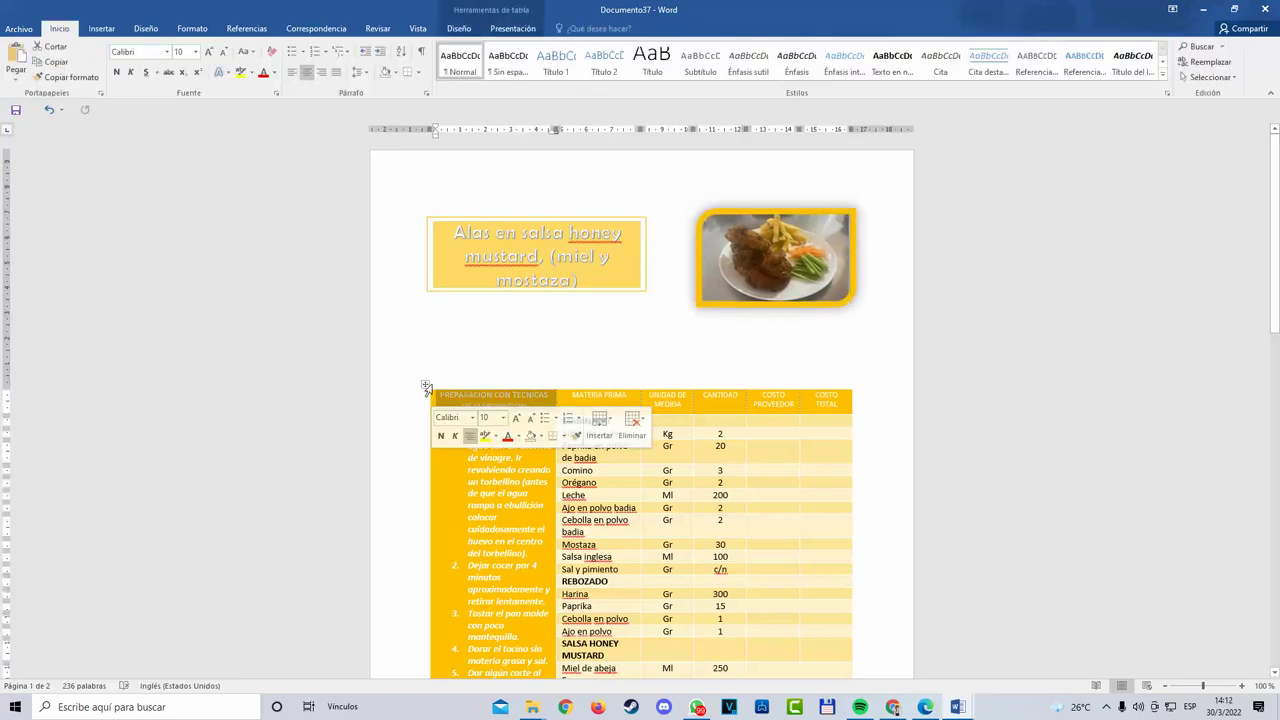
{"action": "left_click_drag", "start_coordinate": [425, 385], "coordinate": [424, 351]}
{"action": "left_click_drag", "start_coordinate": [425, 453], "coordinate": [421, 457]}
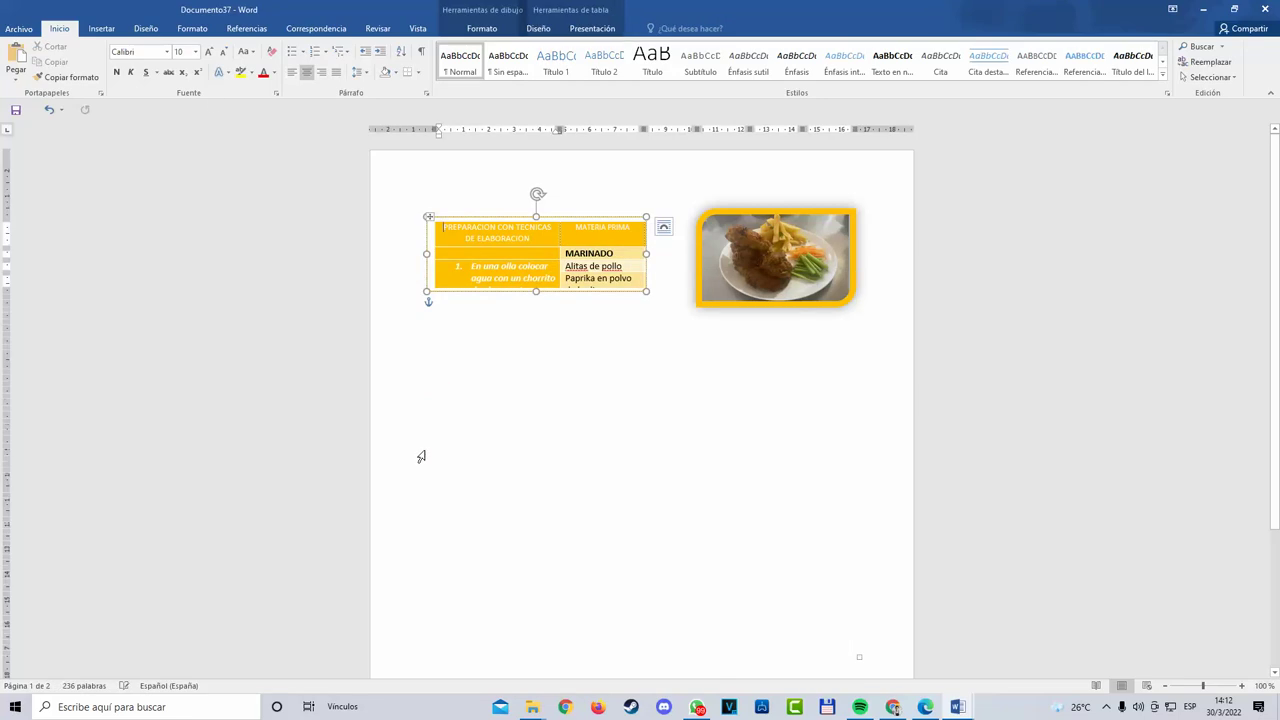
{"action": "left_click", "coordinate": [50, 112]}
Step: Move the table up to the left margin below the title box and undo its further drop inside the box
{"action": "mouse_move", "coordinate": [424, 383]}
{"action": "left_mouse_down"}
{"action": "mouse_move", "coordinate": [423, 351]}
{"action": "mouse_move", "coordinate": [422, 363]}
{"action": "left_mouse_up"}
{"action": "scroll", "coordinate": [459, 381], "scroll_direction": "down", "scroll_amount": 5}
{"action": "scroll", "coordinate": [459, 428], "scroll_direction": "up", "scroll_amount": 5}
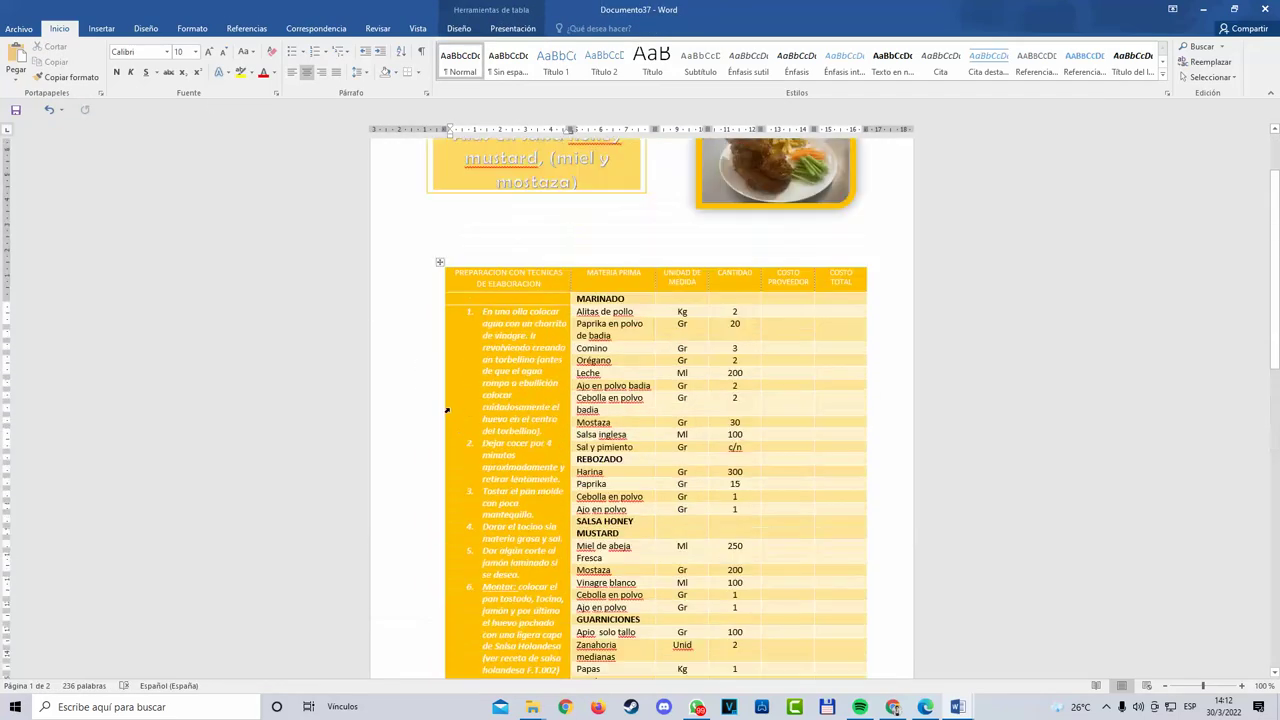
{"action": "mouse_move", "coordinate": [441, 263]}
{"action": "left_mouse_down"}
{"action": "mouse_move", "coordinate": [429, 251]}
{"action": "mouse_move", "coordinate": [433, 281]}
{"action": "left_mouse_up"}
{"action": "left_click_drag", "start_coordinate": [445, 335], "coordinate": [440, 150]}
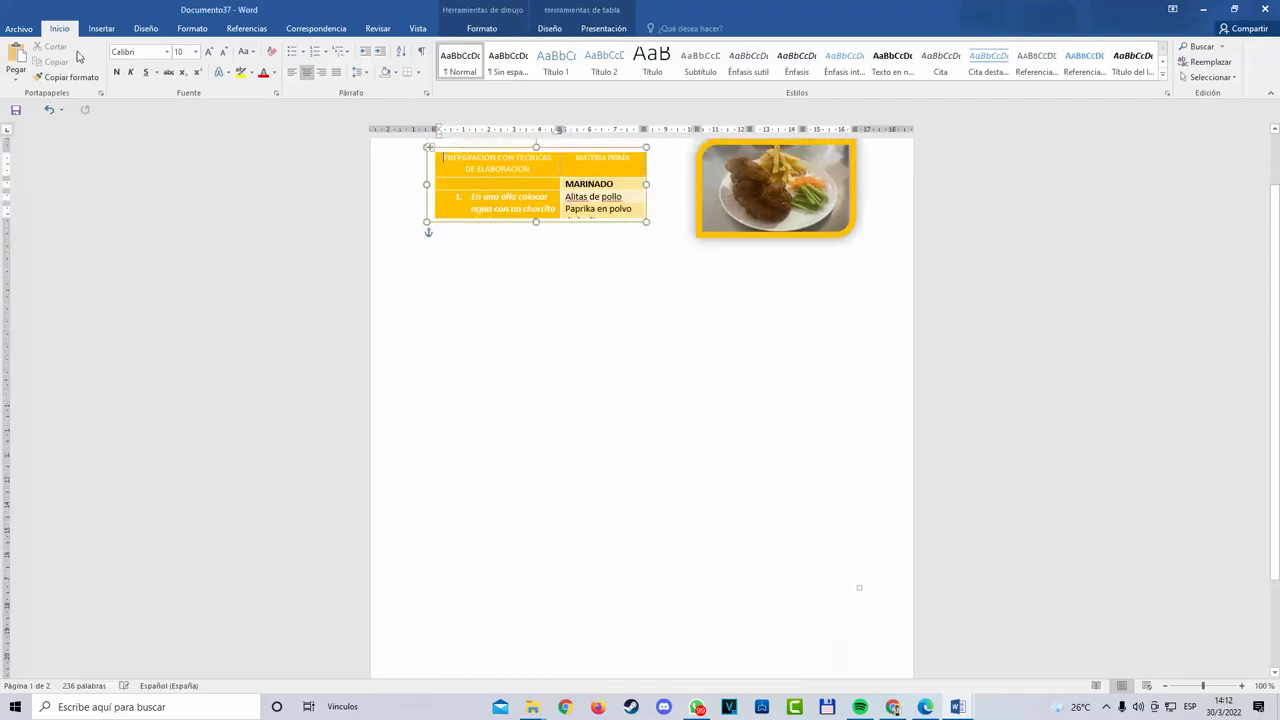
{"action": "left_click", "coordinate": [50, 110]}
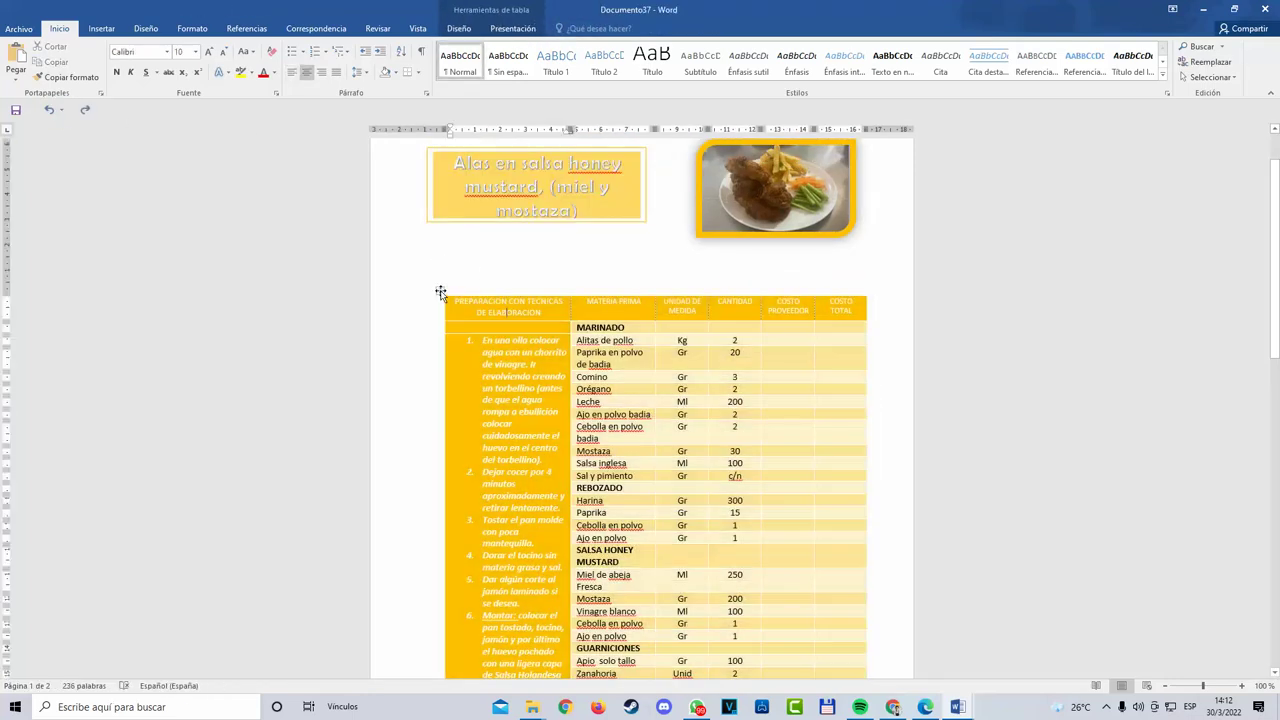
Step: Raise the table until all its rows fit on the first page, and check its lower end
{"action": "left_click_drag", "start_coordinate": [411, 344], "coordinate": [406, 294]}
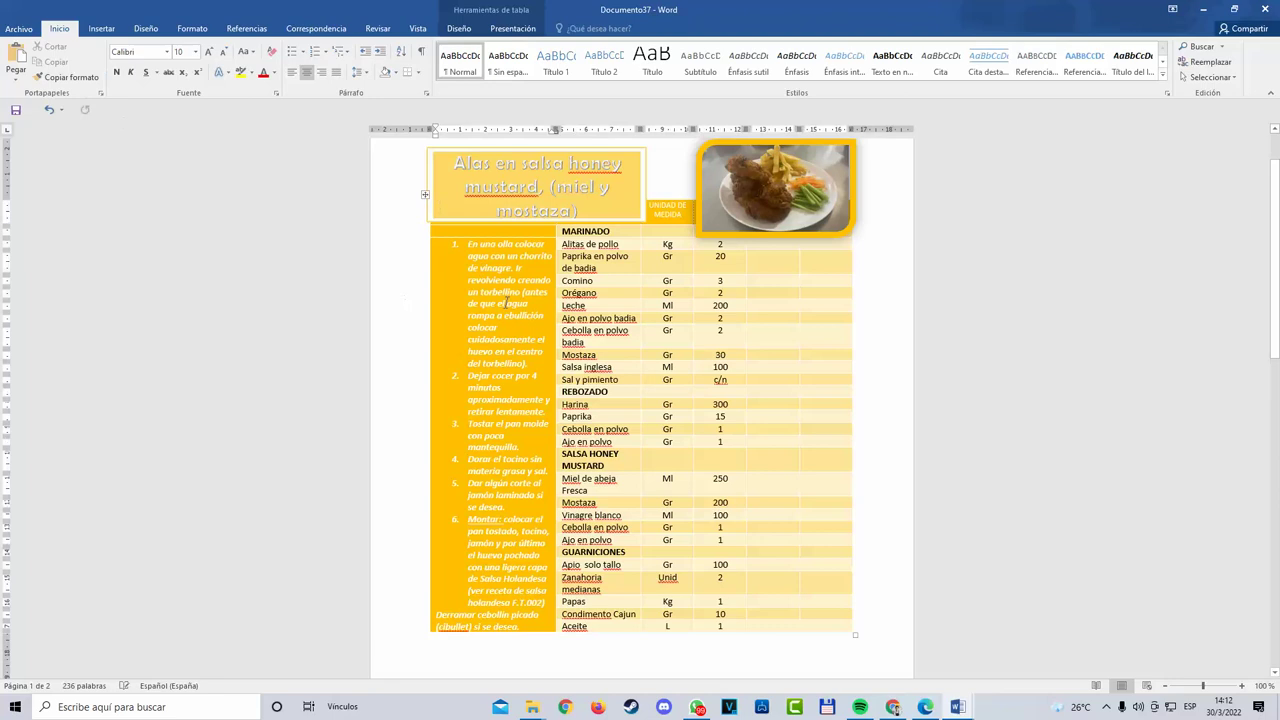
{"action": "scroll", "coordinate": [503, 300], "scroll_direction": "down", "scroll_amount": 2}
{"action": "scroll", "coordinate": [503, 305], "scroll_direction": "up", "scroll_amount": 3}
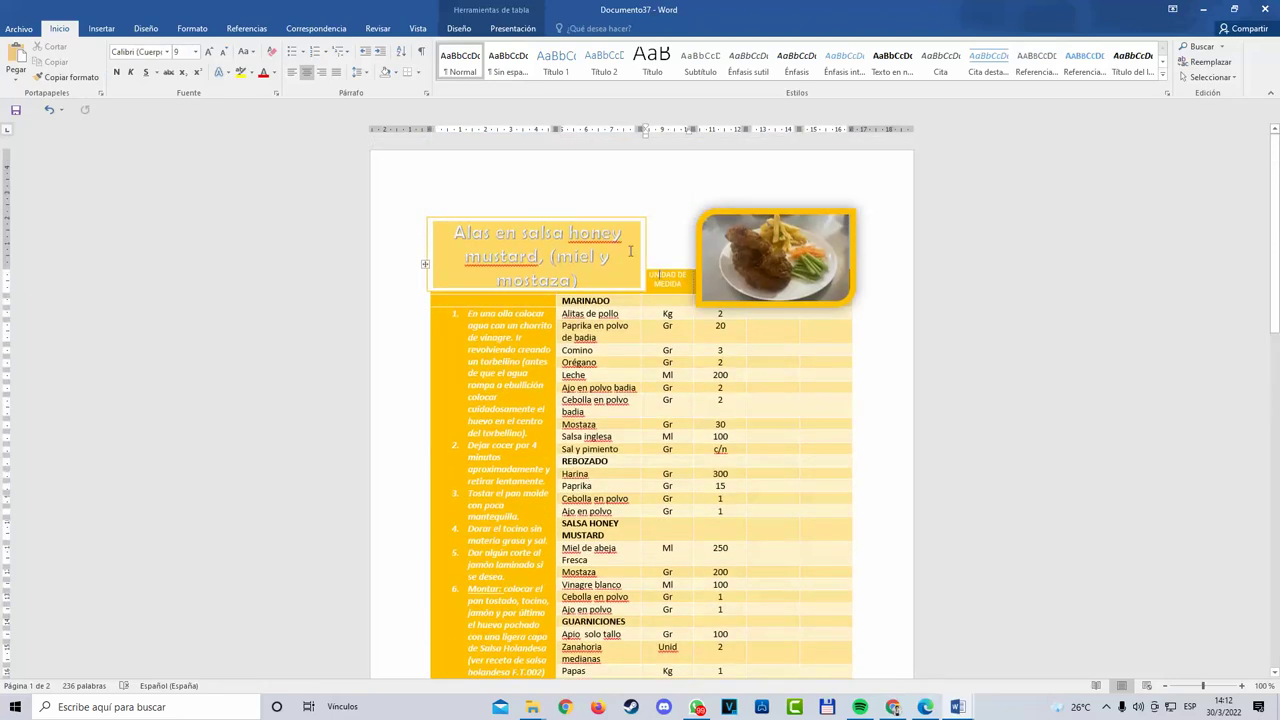
Step: Move the title box and the dish photo up so that both clear the table's header row
{"action": "left_click", "coordinate": [592, 257]}
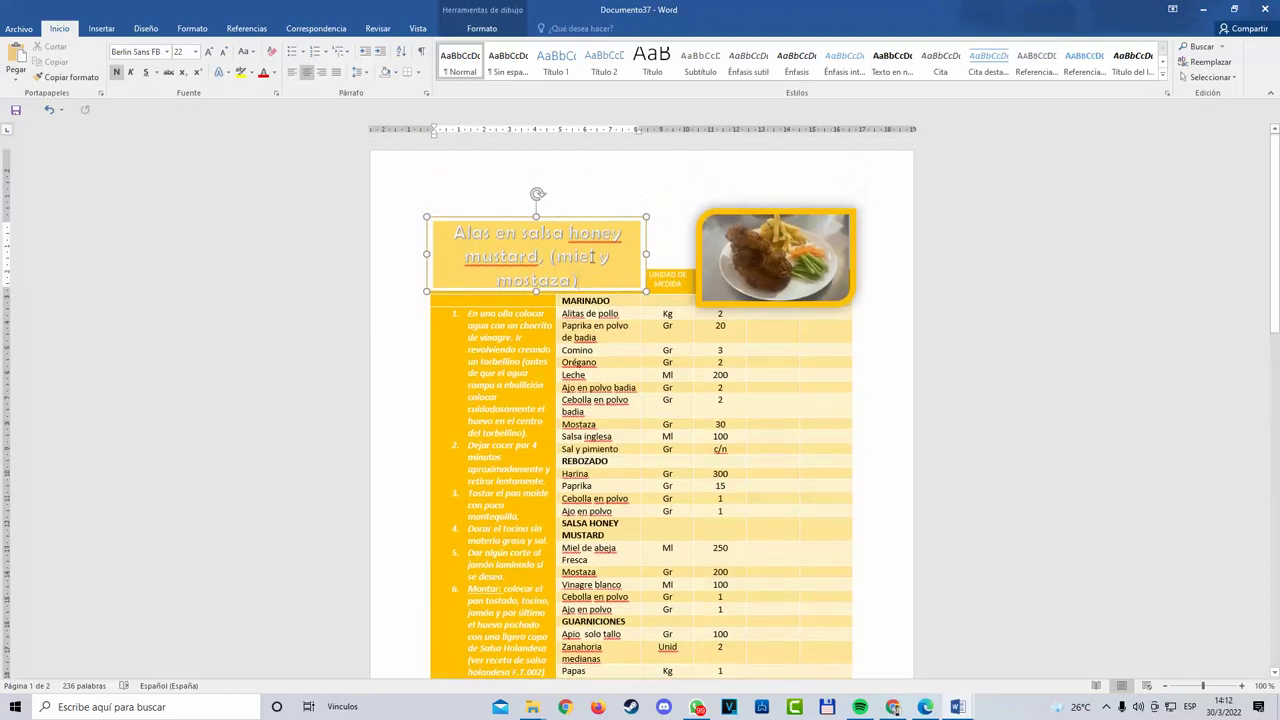
{"action": "left_click_drag", "start_coordinate": [598, 216], "coordinate": [601, 189]}
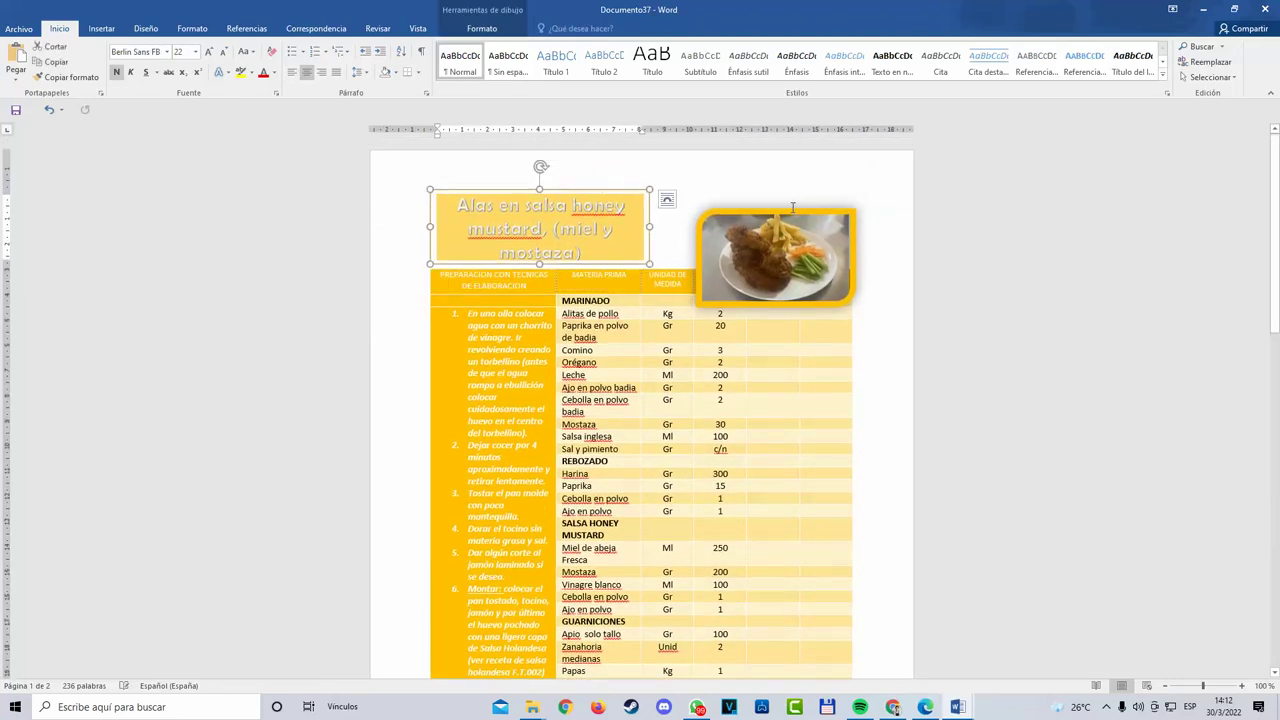
{"action": "left_click", "coordinate": [795, 215]}
{"action": "left_click_drag", "start_coordinate": [795, 215], "coordinate": [797, 175]}
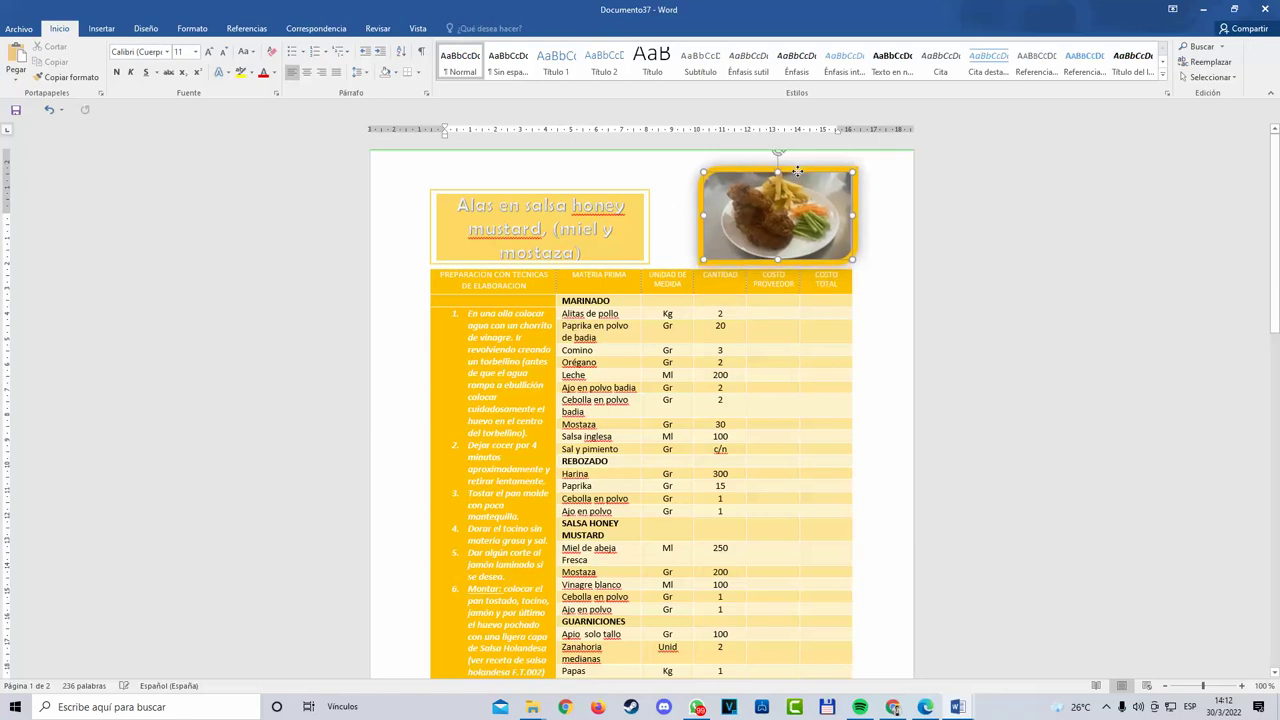
{"action": "left_click", "coordinate": [869, 348]}
Step: Lower the table slightly and align it with the left margin, checking that it still fits on the page
{"action": "scroll", "coordinate": [640, 310], "scroll_direction": "up", "scroll_amount": 2}
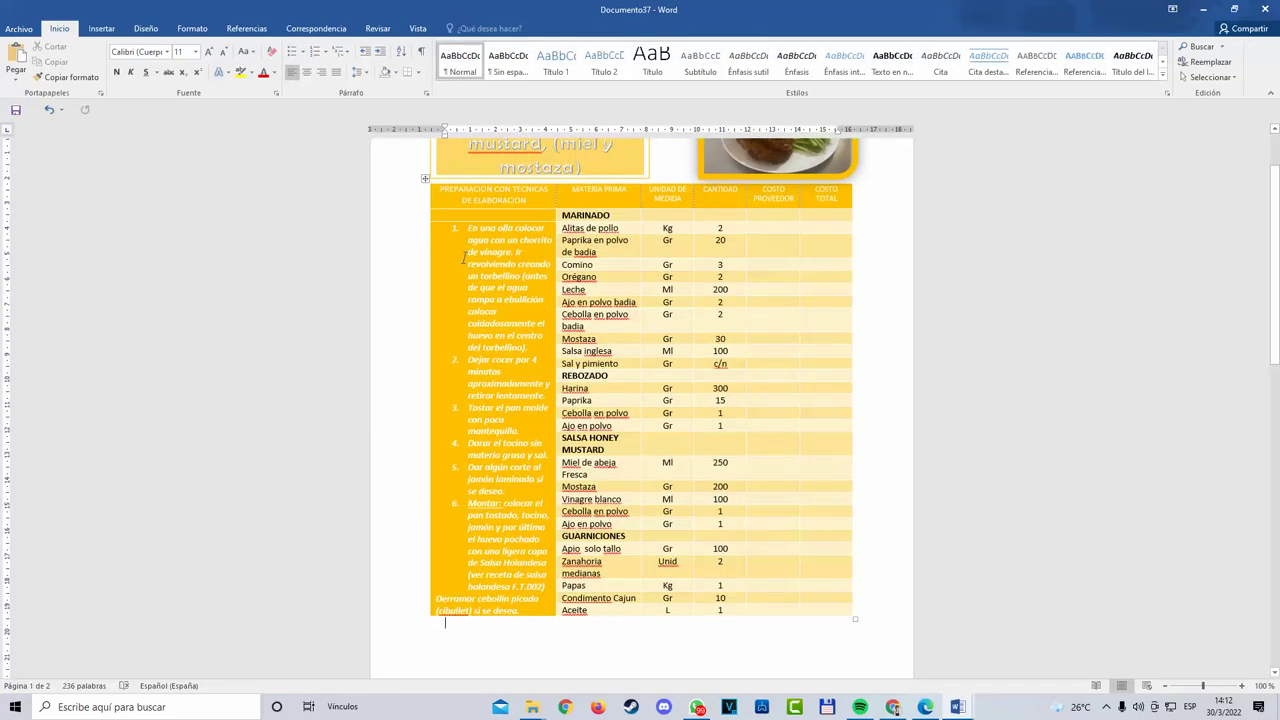
{"action": "left_click", "coordinate": [426, 181]}
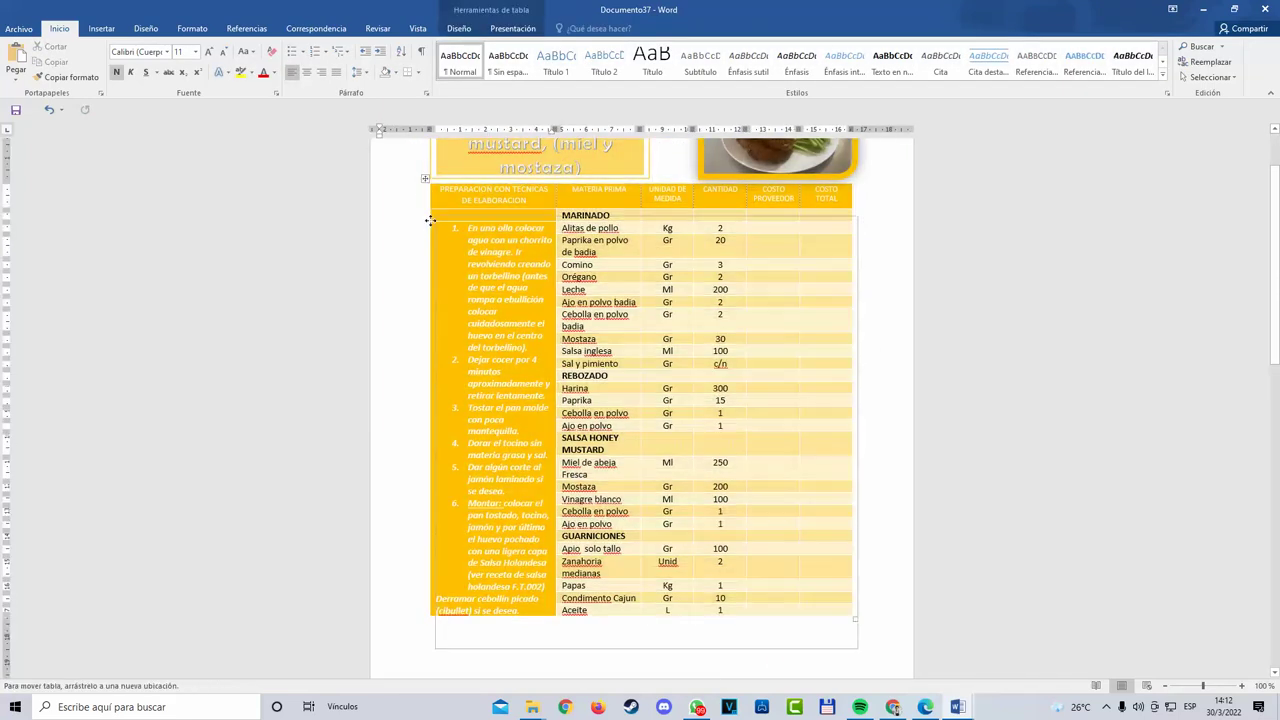
{"action": "mouse_move", "coordinate": [430, 220]}
{"action": "left_mouse_down"}
{"action": "mouse_move", "coordinate": [436, 200]}
{"action": "mouse_move", "coordinate": [429, 215]}
{"action": "left_mouse_up"}
{"action": "scroll", "coordinate": [504, 293], "scroll_direction": "down", "scroll_amount": 2}
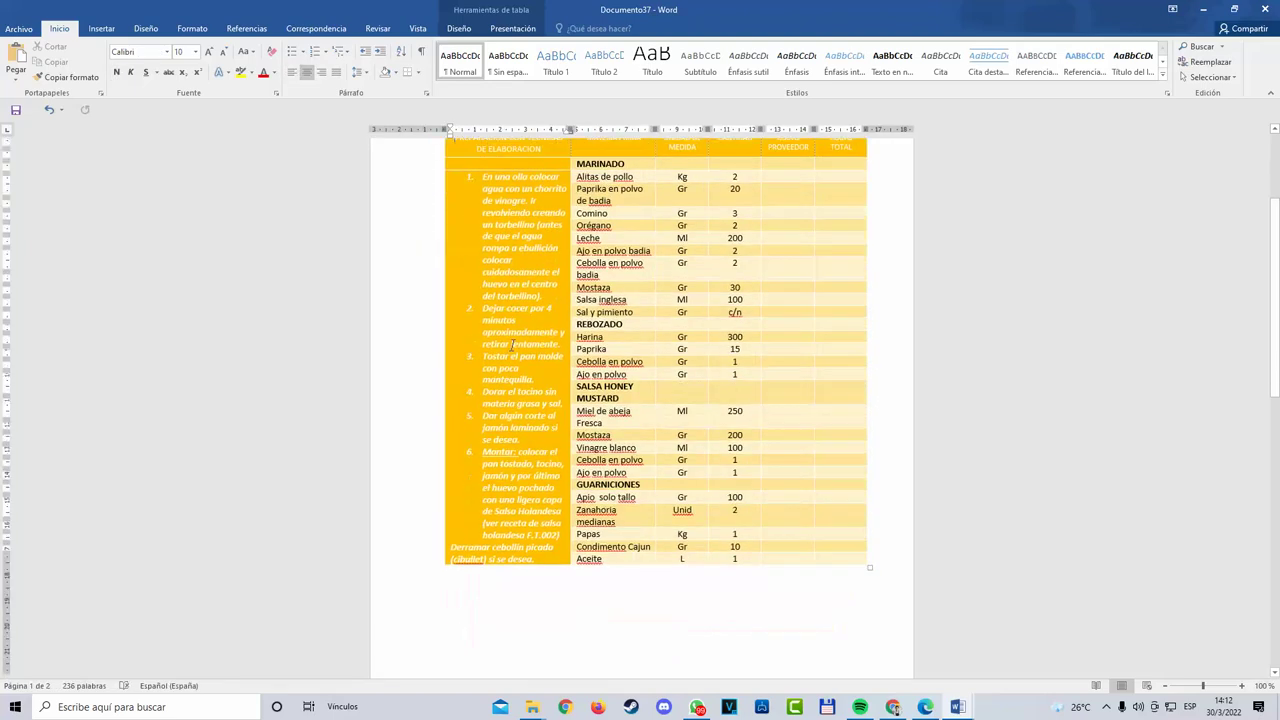
{"action": "scroll", "coordinate": [510, 346], "scroll_direction": "up", "scroll_amount": 4}
Step: Align the title box with the left margin just above the table and lower the dish photo beside it
{"action": "left_click", "coordinate": [598, 274]}
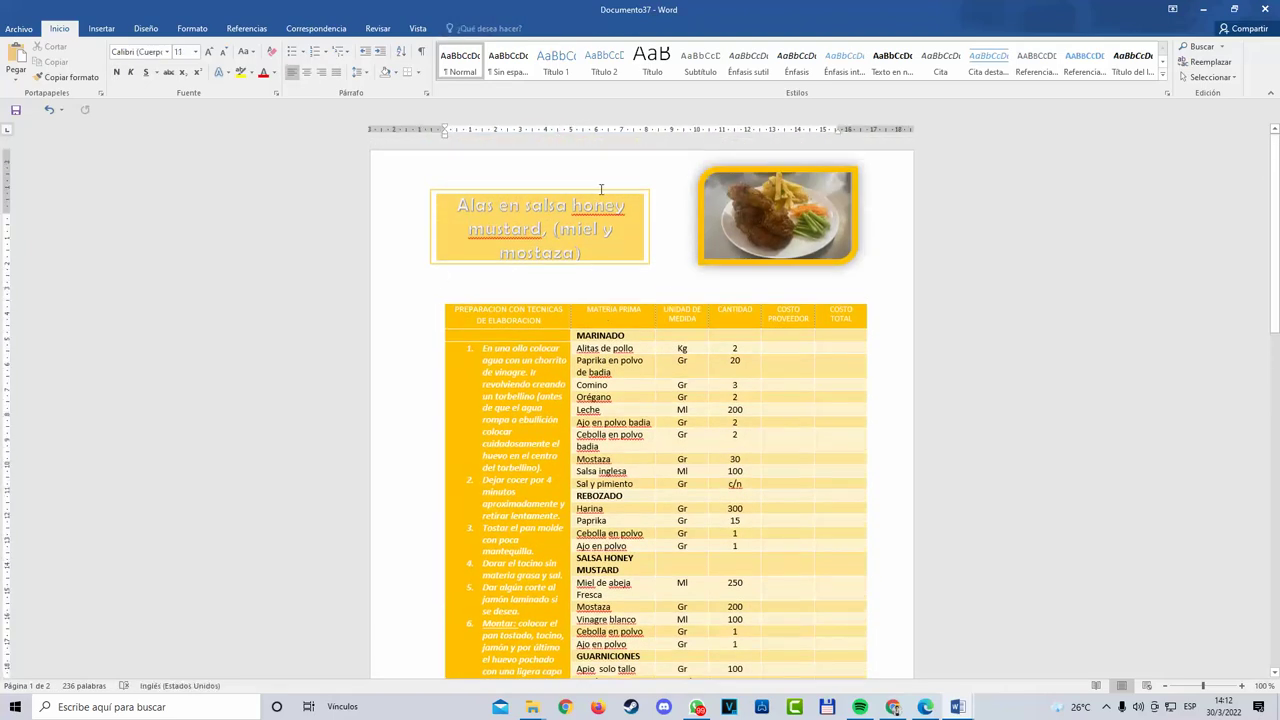
{"action": "left_click_drag", "start_coordinate": [621, 194], "coordinate": [637, 211]}
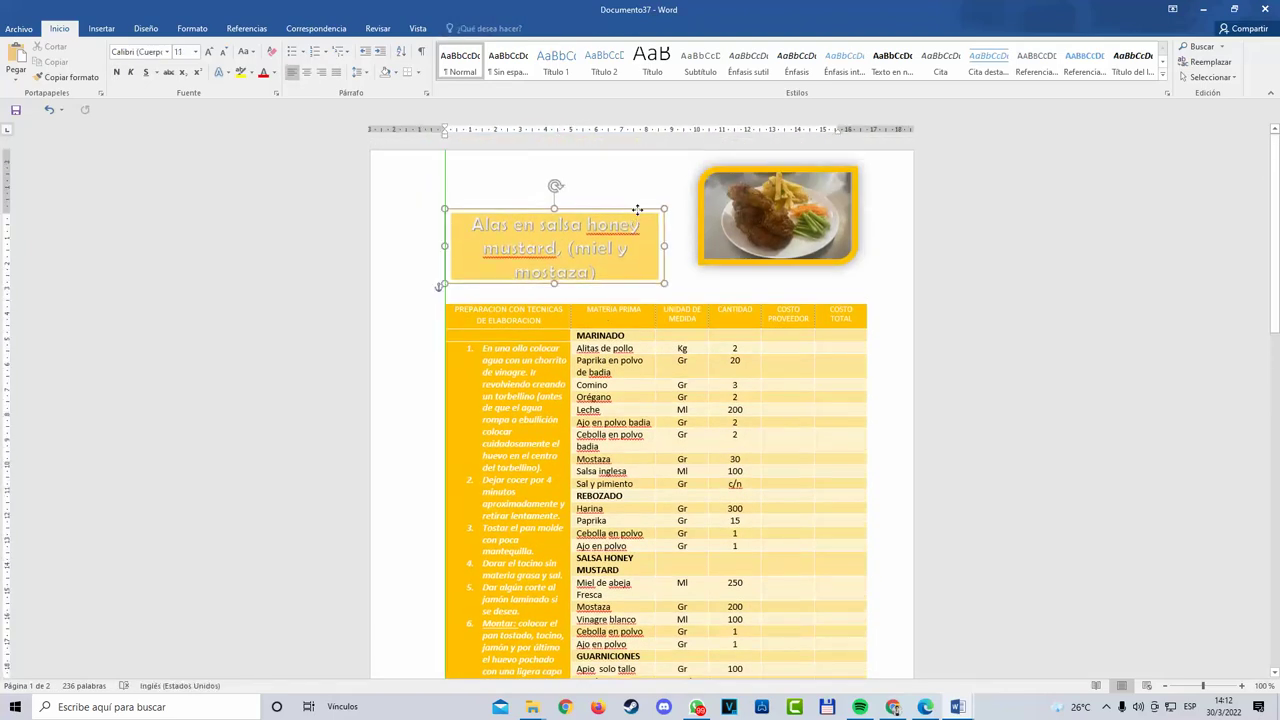
{"action": "left_click_drag", "start_coordinate": [806, 172], "coordinate": [802, 205]}
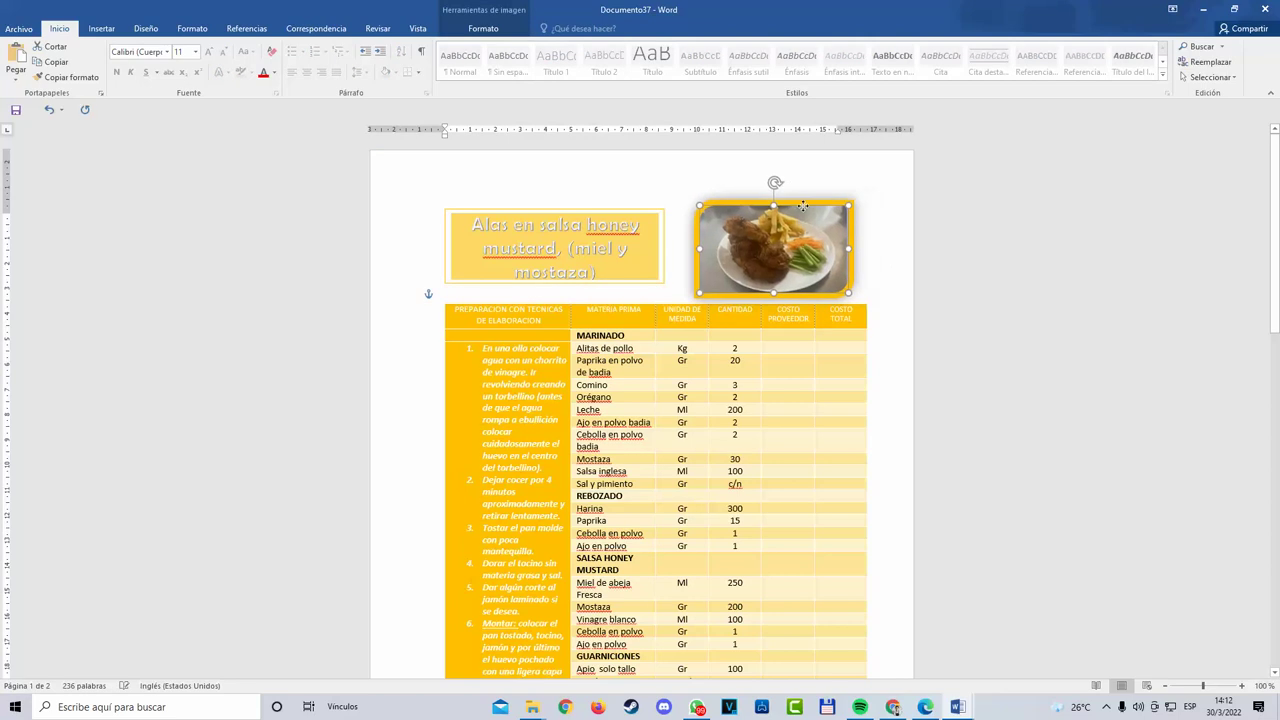
{"action": "left_click", "coordinate": [903, 420]}
Step: Lower the table to leave a gap beneath the title box and photo, and check that it fits on the page
{"action": "scroll", "coordinate": [903, 420], "scroll_direction": "down", "scroll_amount": 5}
{"action": "scroll", "coordinate": [871, 563], "scroll_direction": "up", "scroll_amount": 5}
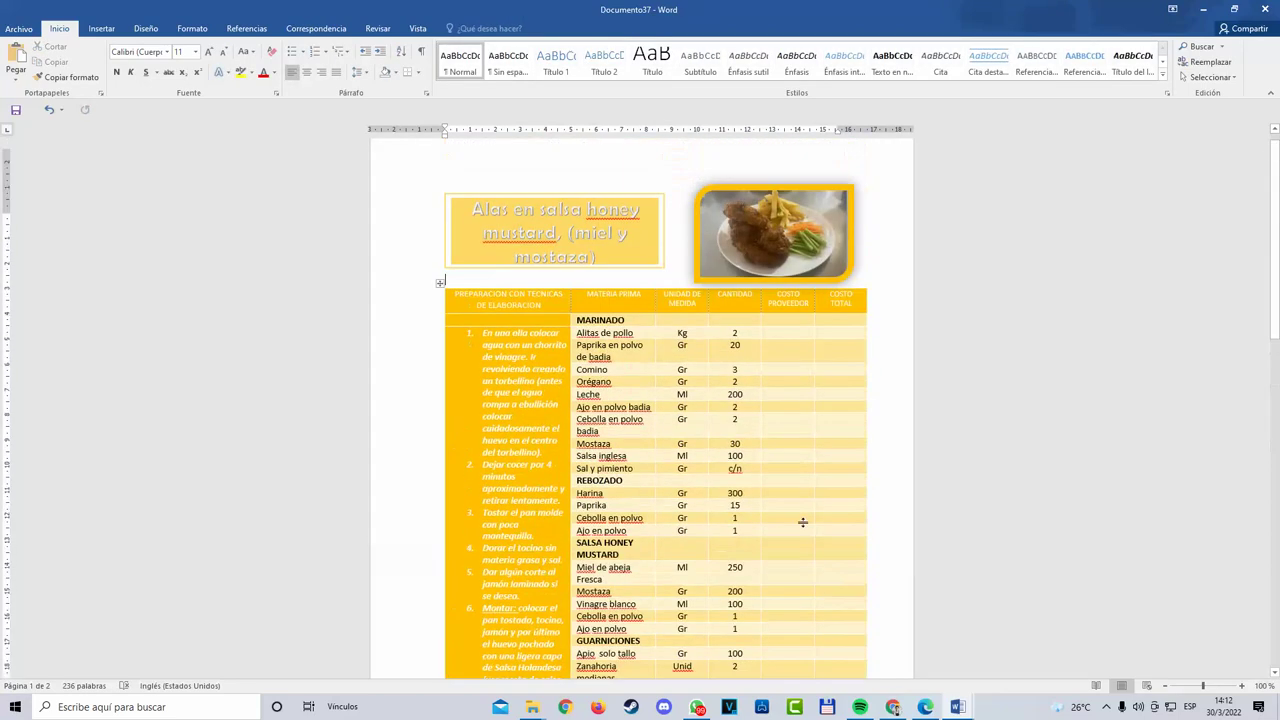
{"action": "scroll", "coordinate": [700, 497], "scroll_direction": "down", "scroll_amount": 1}
{"action": "scroll", "coordinate": [594, 469], "scroll_direction": "down", "scroll_amount": 1}
{"action": "scroll", "coordinate": [594, 469], "scroll_direction": "up", "scroll_amount": 2}
{"action": "left_click_drag", "start_coordinate": [440, 234], "coordinate": [449, 271]}
{"action": "scroll", "coordinate": [740, 438], "scroll_direction": "down", "scroll_amount": 5}
{"action": "scroll", "coordinate": [740, 438], "scroll_direction": "up", "scroll_amount": 6}
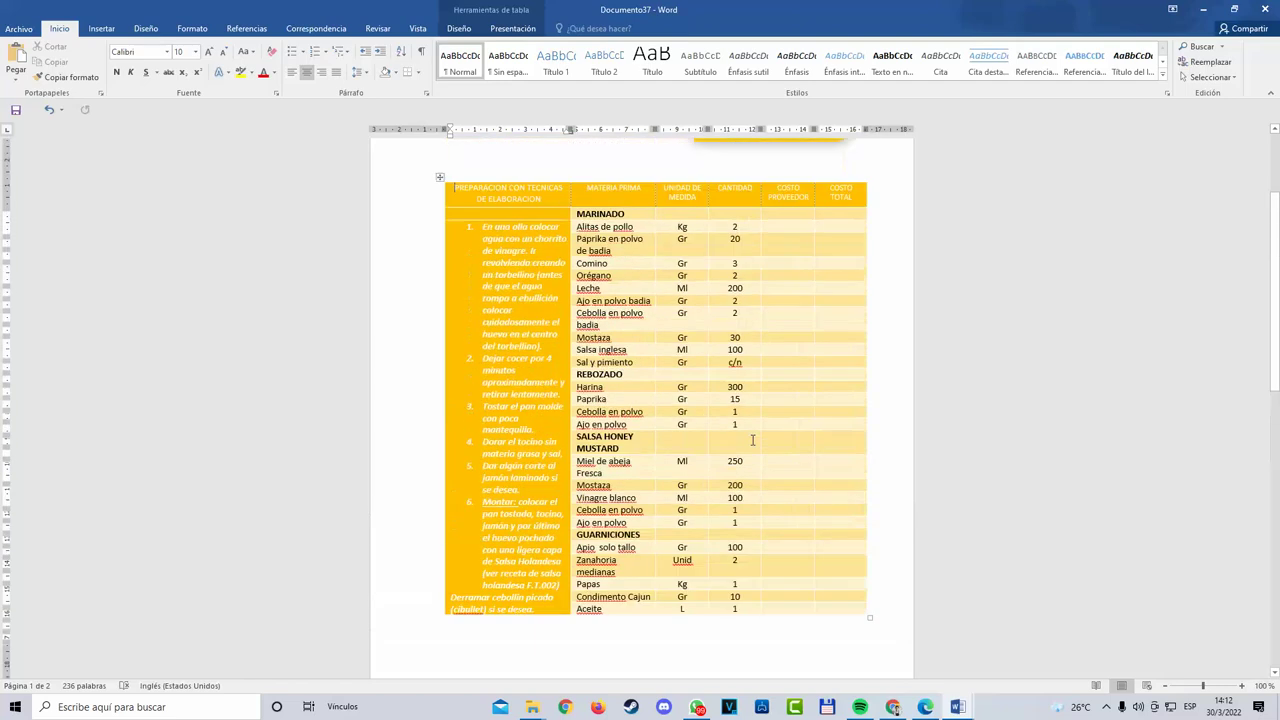
{"action": "left_click", "coordinate": [590, 233]}
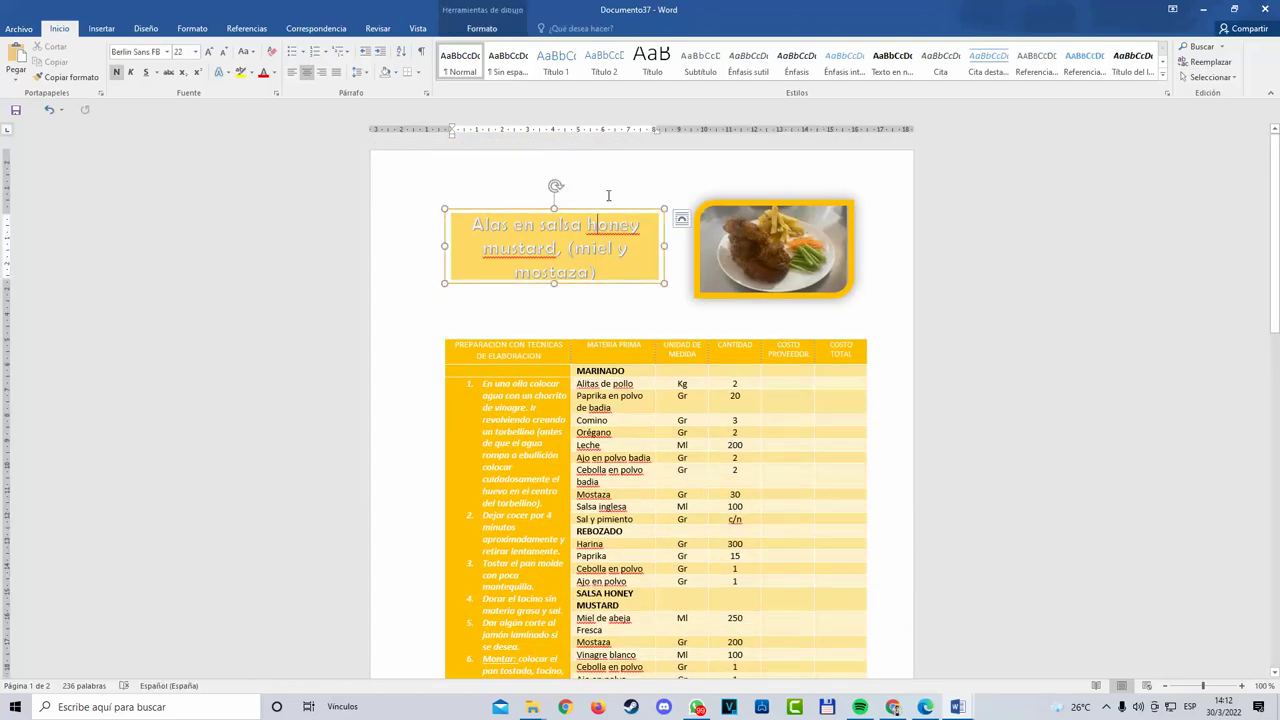
Step: Lower the title box and dish photo closer to the table, with the photo near the table's right edge, and check the layout
{"action": "left_click_drag", "start_coordinate": [616, 210], "coordinate": [612, 234]}
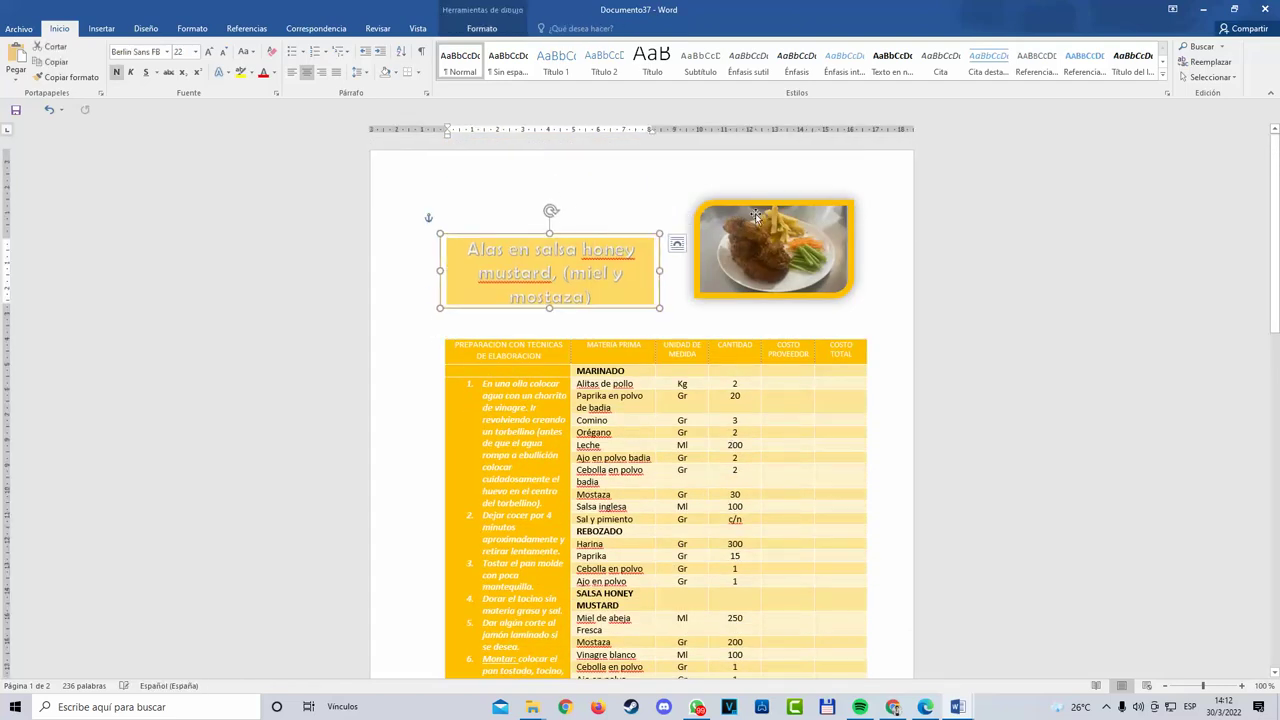
{"action": "left_click", "coordinate": [789, 209]}
{"action": "left_click_drag", "start_coordinate": [789, 209], "coordinate": [800, 232]}
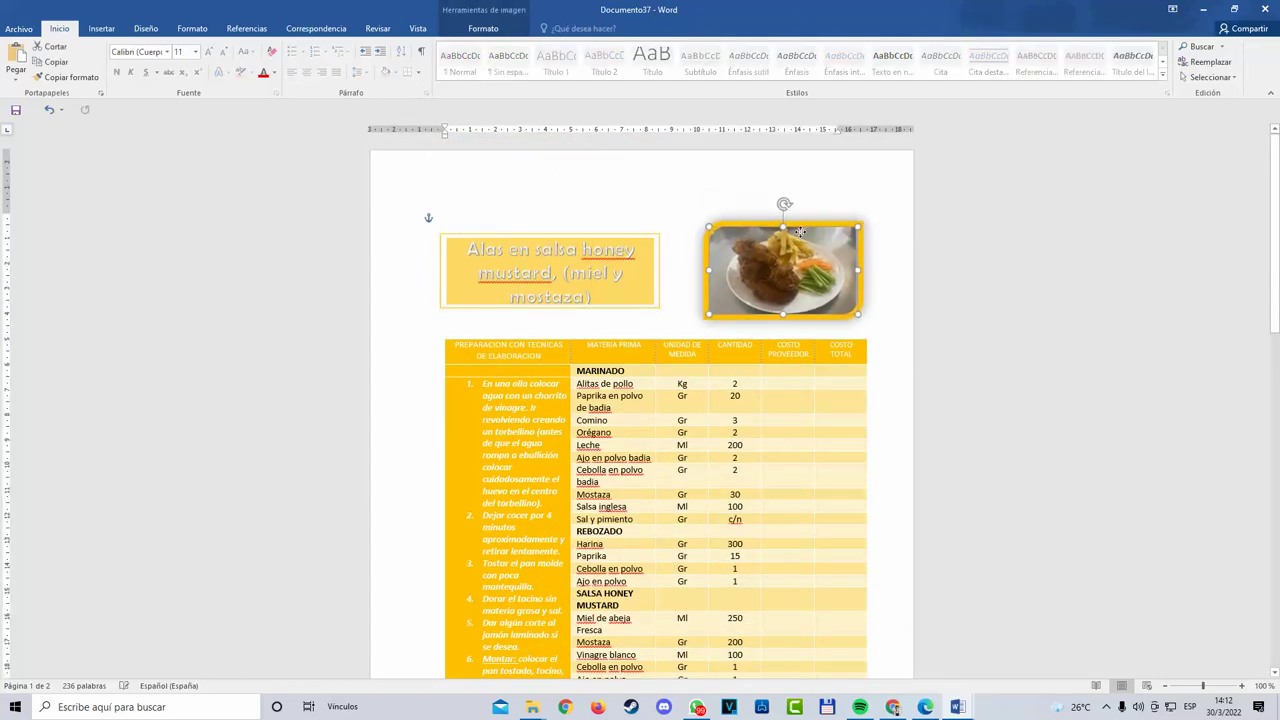
{"action": "left_click", "coordinate": [634, 249]}
{"action": "left_click_drag", "start_coordinate": [631, 236], "coordinate": [631, 222]}
{"action": "left_click", "coordinate": [691, 323]}
{"action": "scroll", "coordinate": [717, 396], "scroll_direction": "down", "scroll_amount": 2}
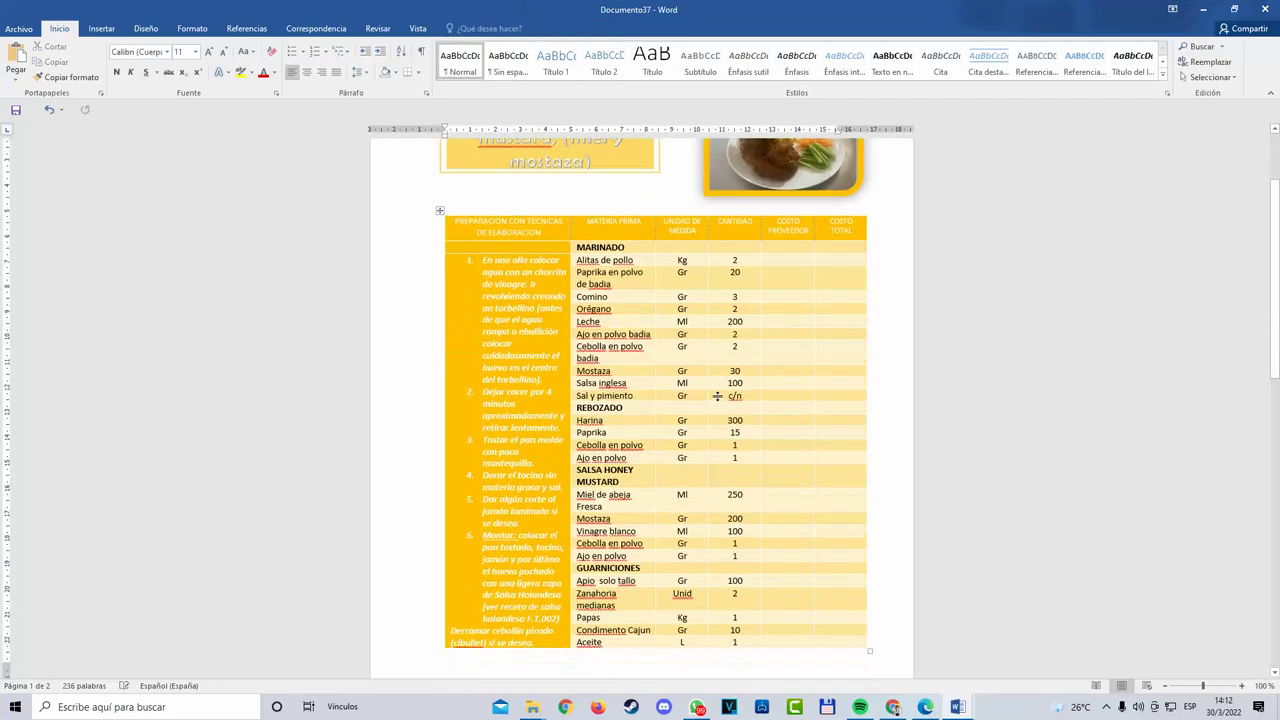
{"action": "scroll", "coordinate": [717, 396], "scroll_direction": "up", "scroll_amount": 2}
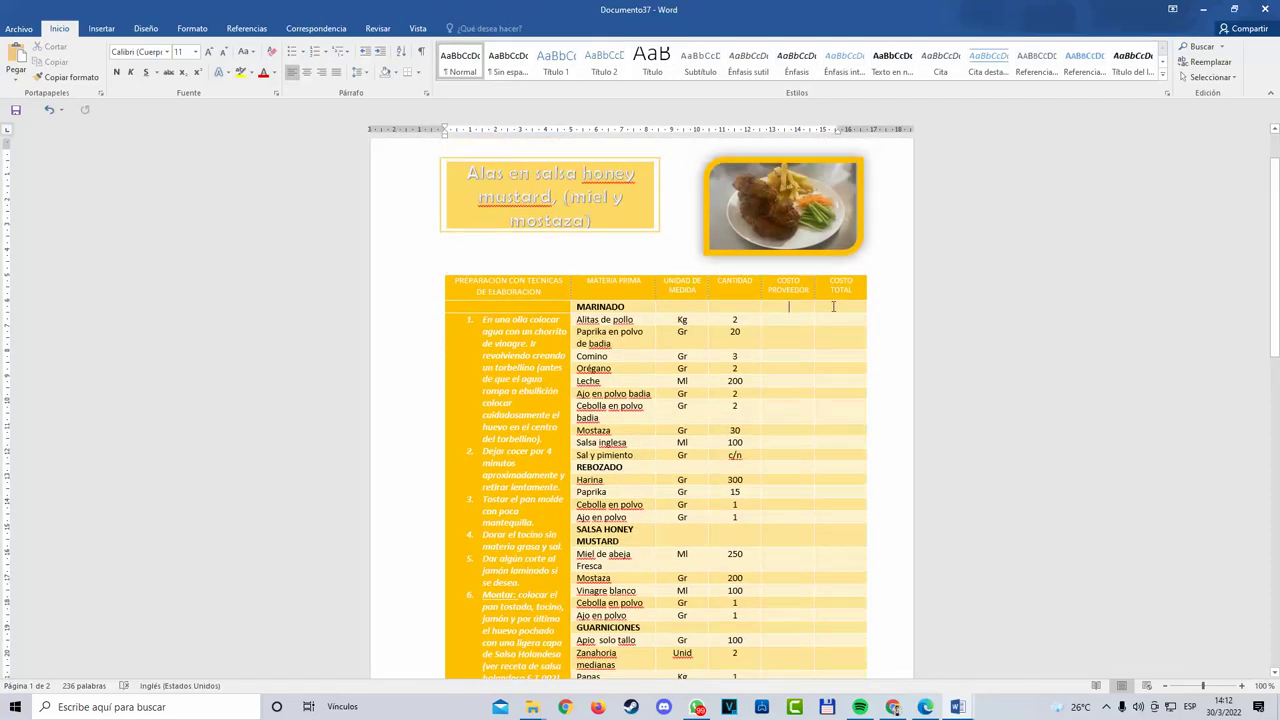
Step: Insert a blank page at the empty line above the table and review how the content is distributed across the pages
{"action": "left_click_drag", "start_coordinate": [833, 306], "coordinate": [803, 472]}
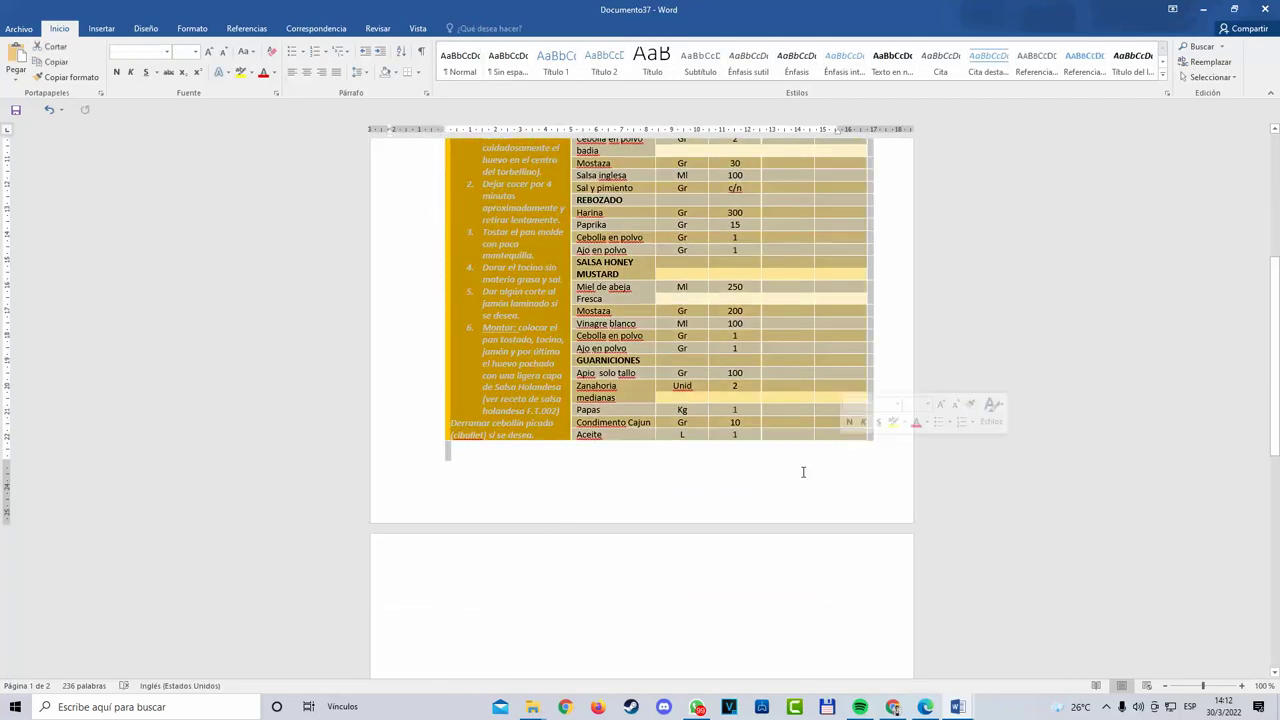
{"action": "left_click", "coordinate": [803, 472]}
{"action": "scroll", "coordinate": [790, 470], "scroll_direction": "up", "scroll_amount": 8}
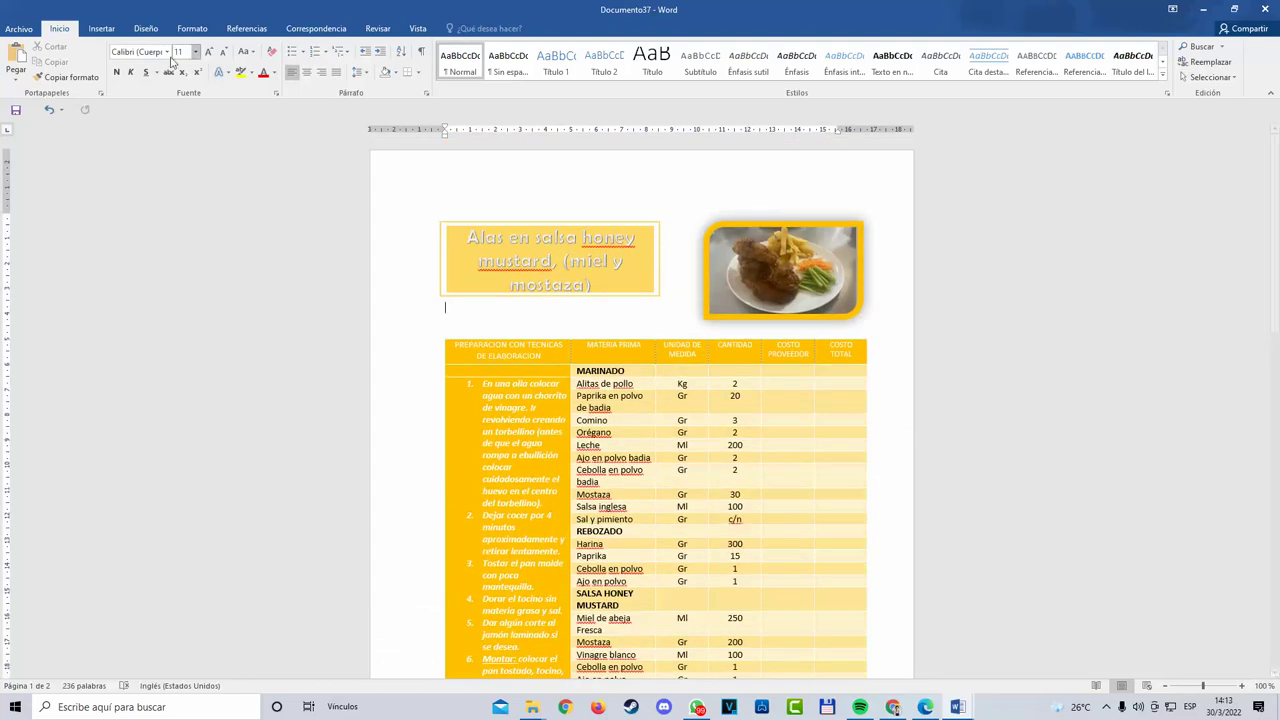
{"action": "left_click", "coordinate": [101, 29]}
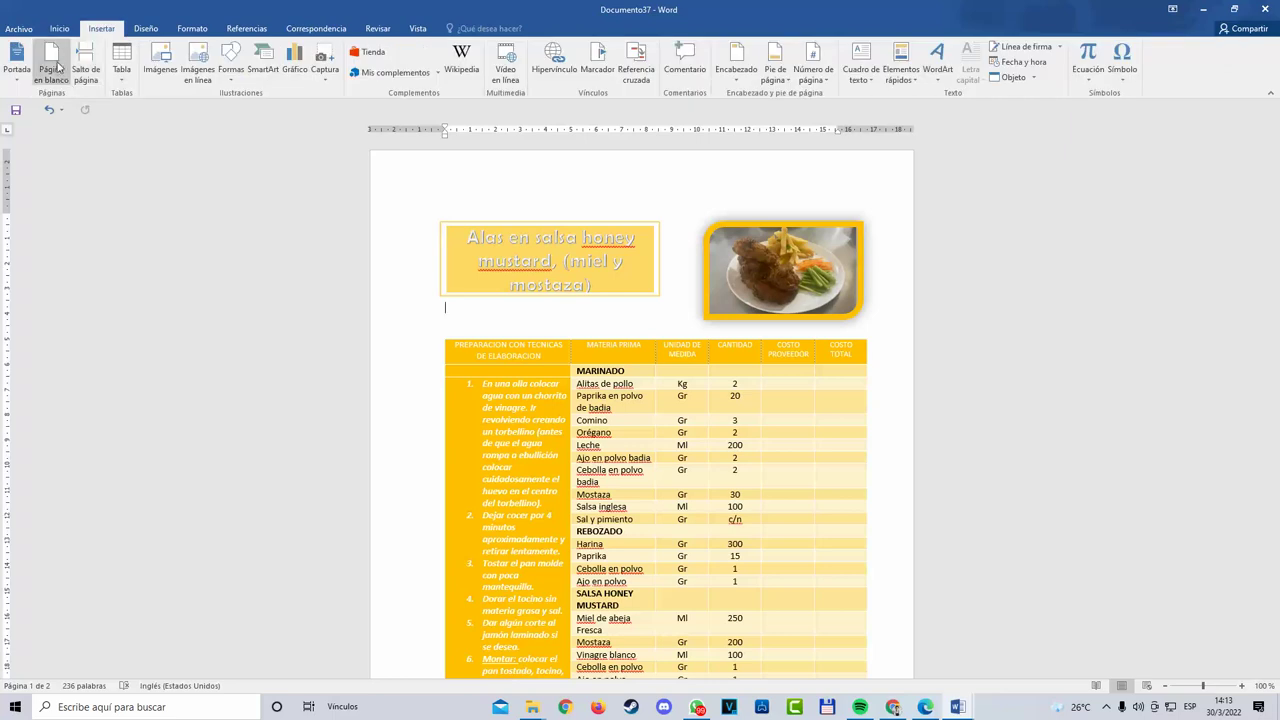
{"action": "left_click", "coordinate": [55, 72]}
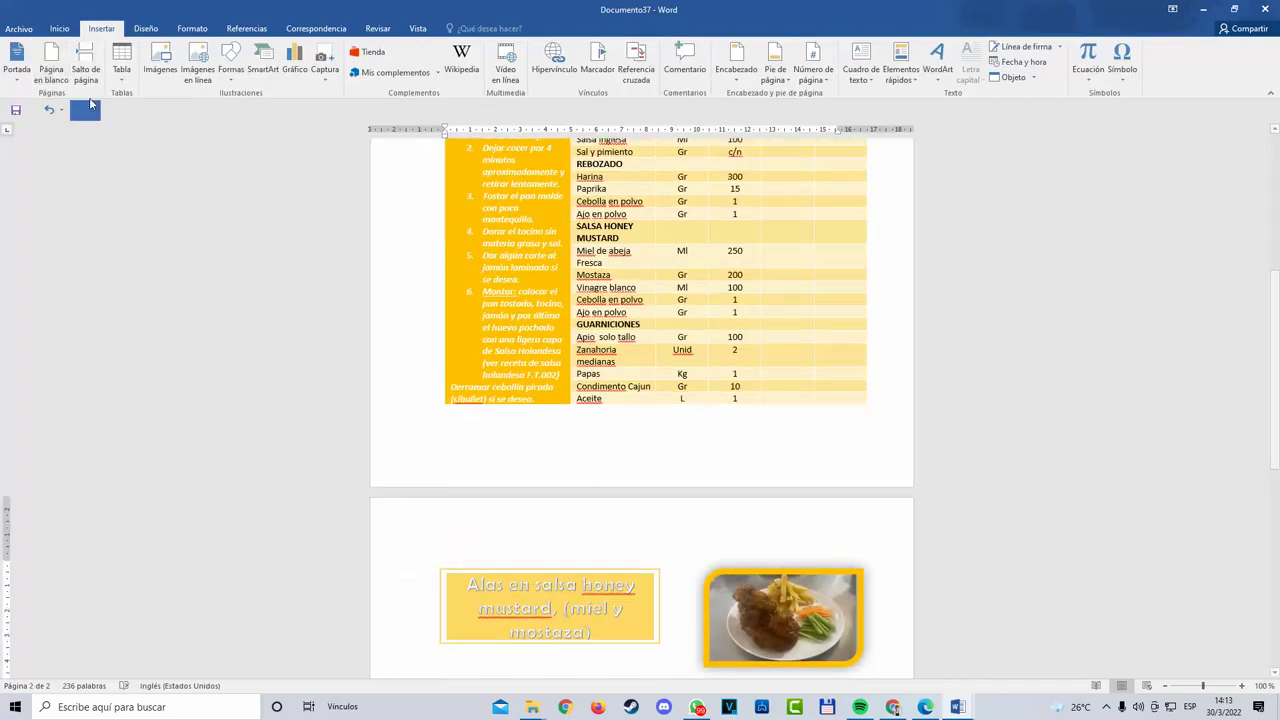
{"action": "left_click", "coordinate": [51, 70]}
{"action": "scroll", "coordinate": [609, 437], "scroll_direction": "down", "scroll_amount": 3}
{"action": "scroll", "coordinate": [600, 430], "scroll_direction": "up", "scroll_amount": 5}
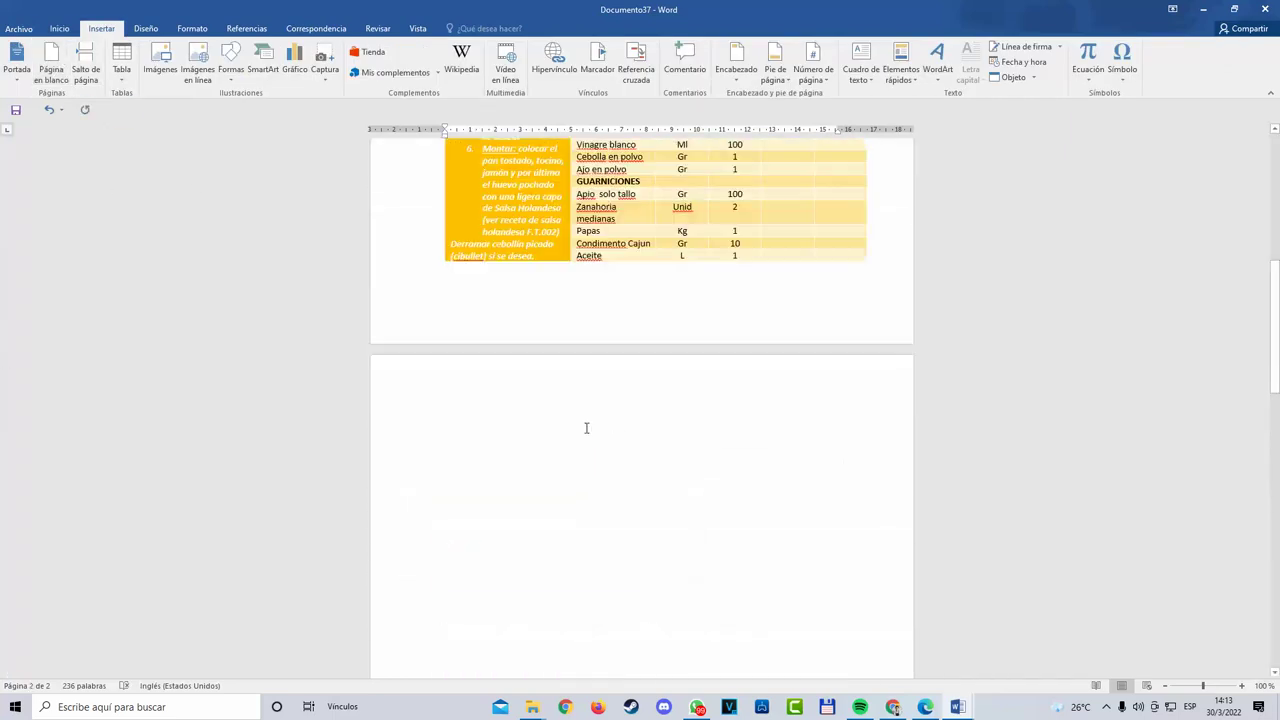
{"action": "scroll", "coordinate": [586, 428], "scroll_direction": "up", "scroll_amount": 5}
{"action": "scroll", "coordinate": [520, 330], "scroll_direction": "down", "scroll_amount": 3}
{"action": "scroll", "coordinate": [478, 248], "scroll_direction": "up", "scroll_amount": 3}
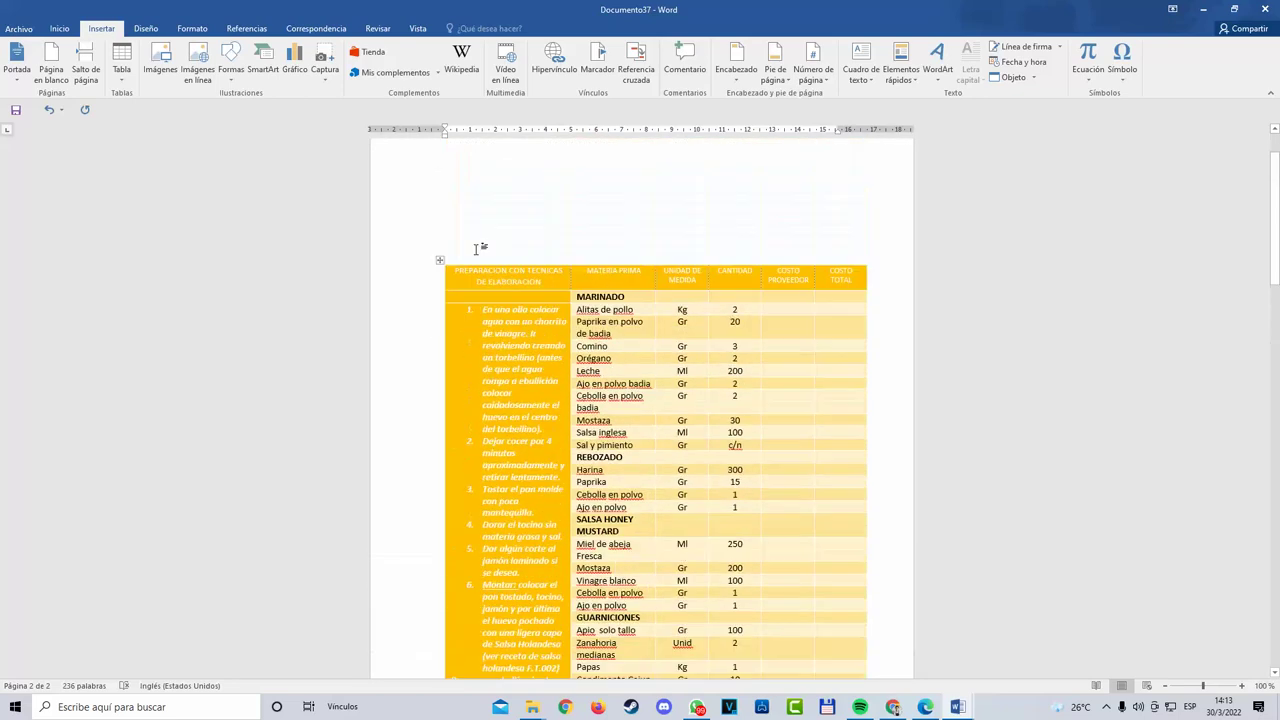
{"action": "scroll", "coordinate": [478, 248], "scroll_direction": "up", "scroll_amount": 1}
Step: Copy the whole recipe table from the first page and paste it near the title box and photo further down the document
{"action": "left_click", "coordinate": [441, 305]}
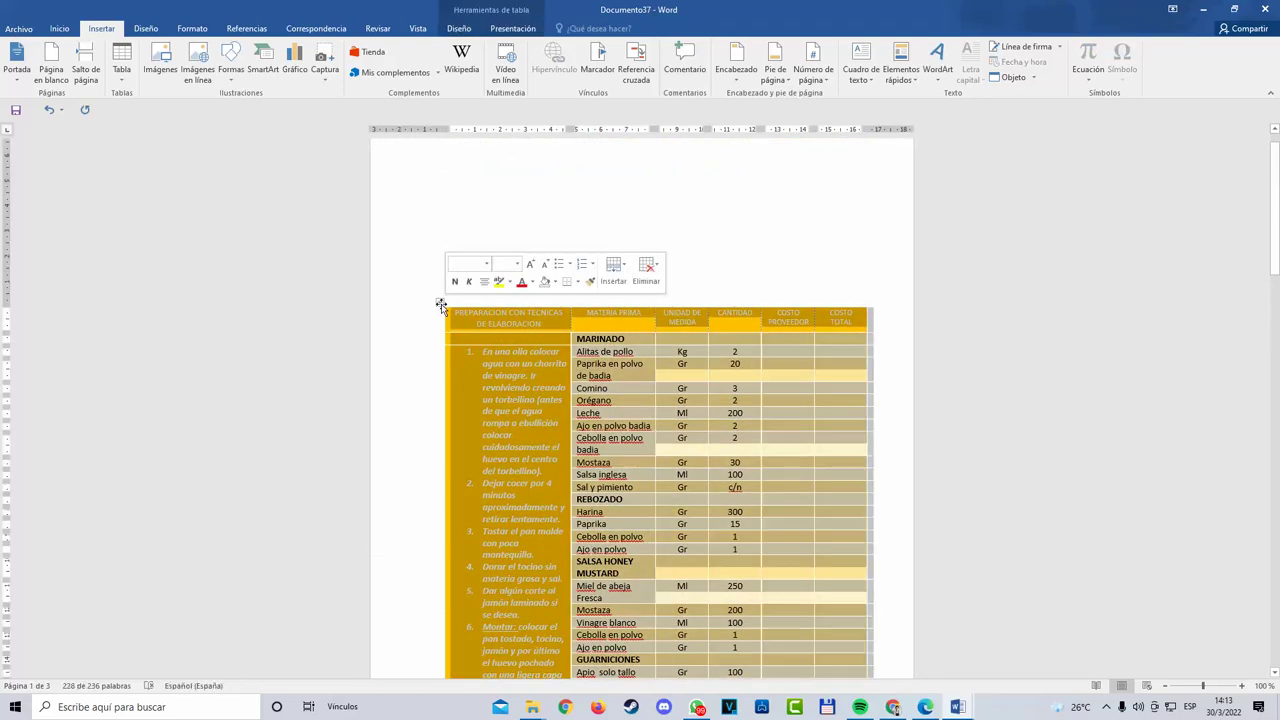
{"action": "scroll", "coordinate": [845, 589], "scroll_direction": "down", "scroll_amount": 15}
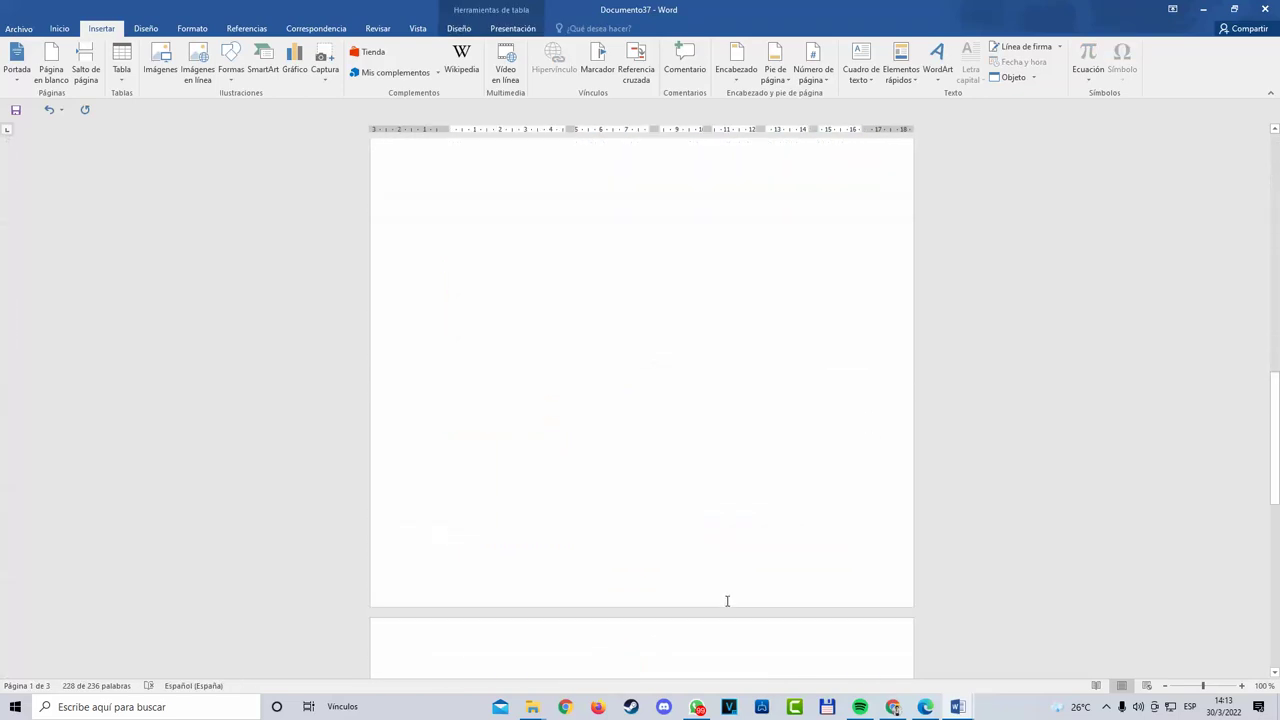
{"action": "left_click", "coordinate": [574, 566]}
{"action": "scroll", "coordinate": [594, 571], "scroll_direction": "down", "scroll_amount": 8}
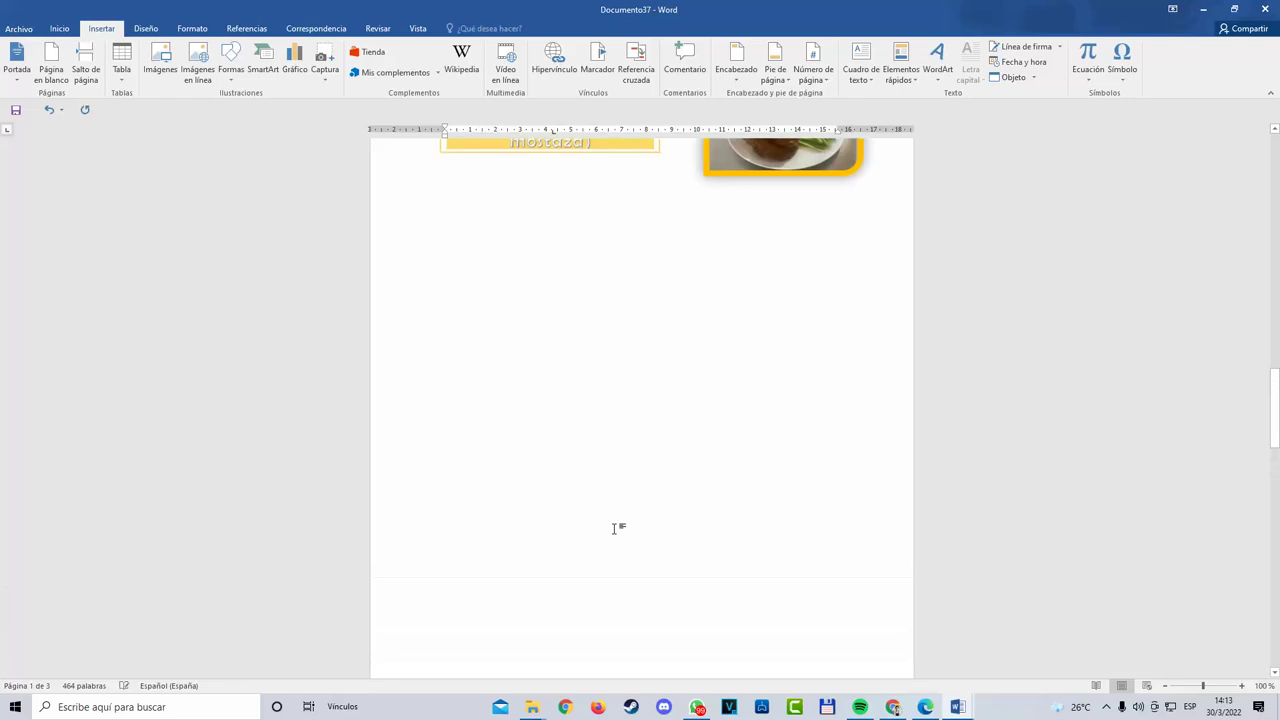
{"action": "scroll", "coordinate": [610, 531], "scroll_direction": "down", "scroll_amount": 5}
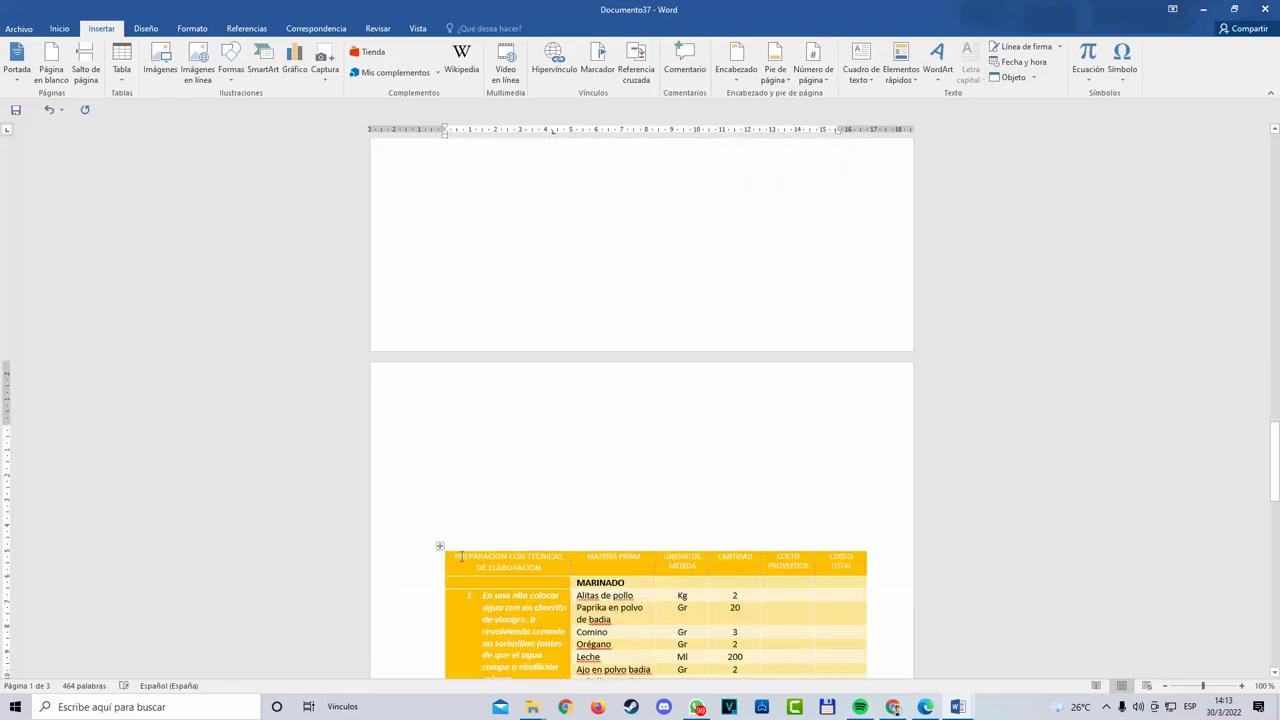
Step: Try to move the pasted table onto the title's page and close up beneath the title box
{"action": "left_click_drag", "start_coordinate": [440, 549], "coordinate": [436, 232]}
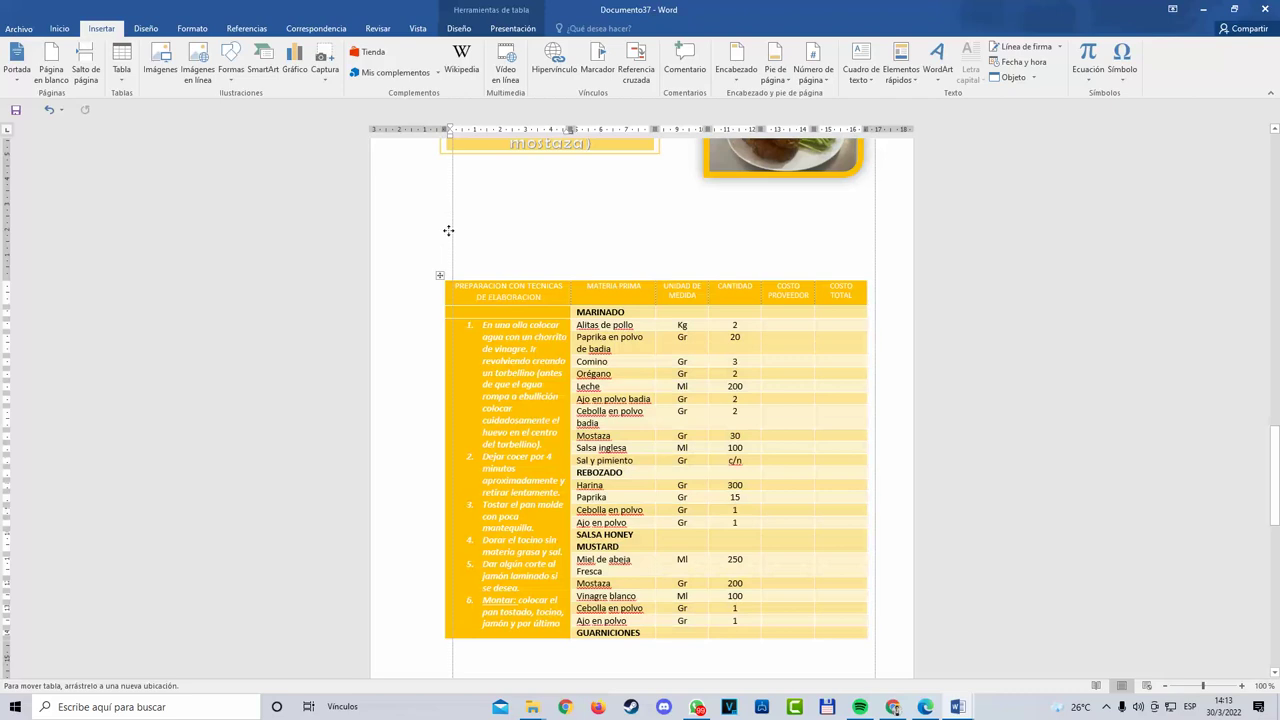
{"action": "left_click_drag", "start_coordinate": [447, 249], "coordinate": [447, 240]}
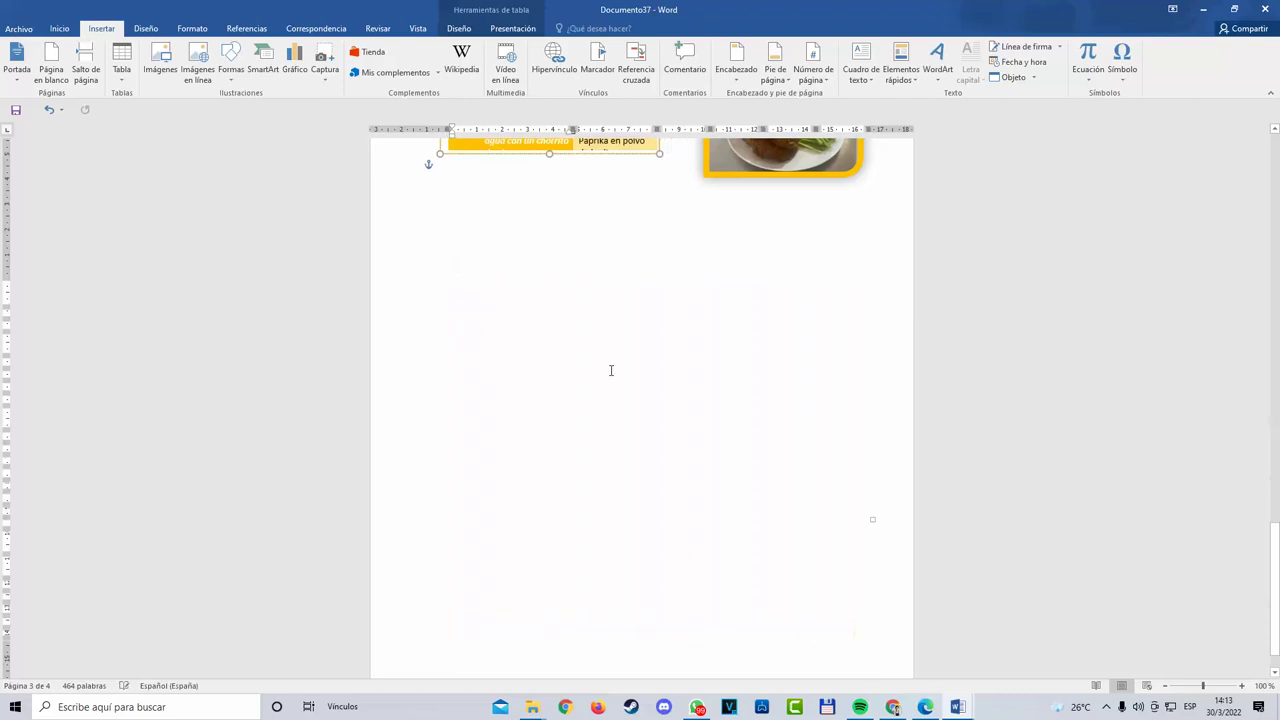
{"action": "left_click", "coordinate": [52, 112]}
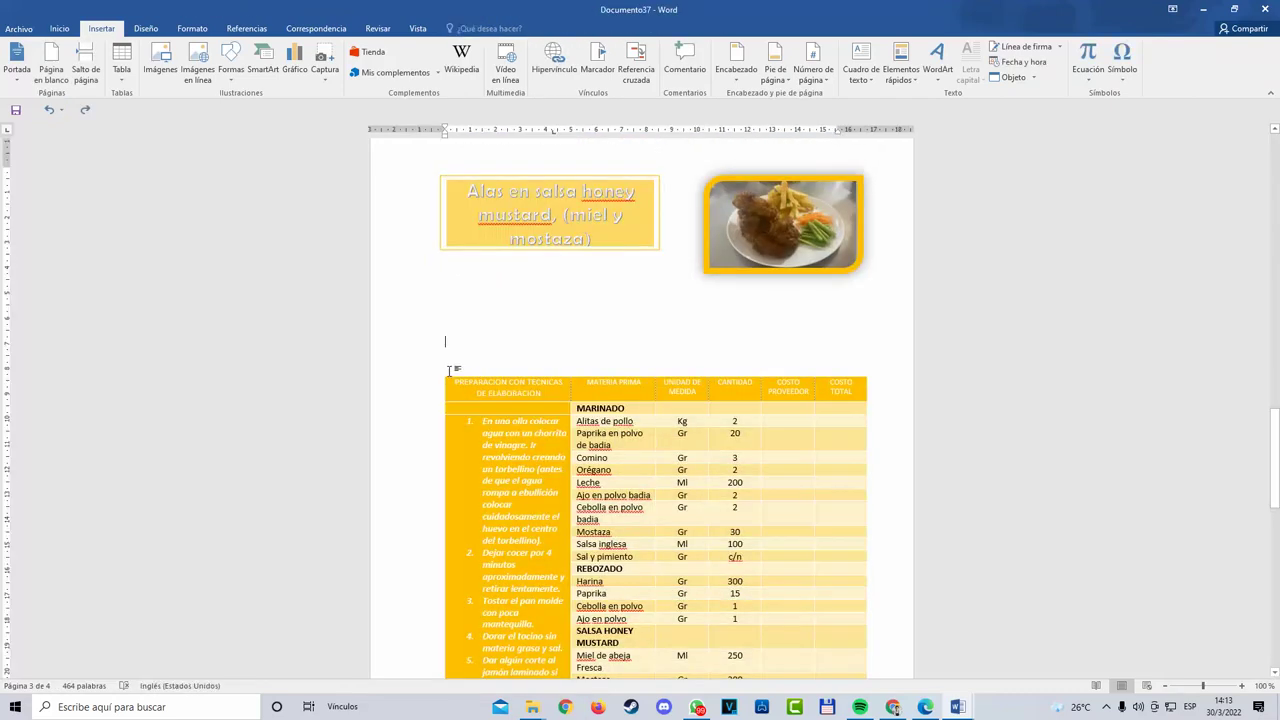
Step: Try again to close the gap between the pasted table and the title box, undoing each move
{"action": "scroll", "coordinate": [500, 379], "scroll_direction": "up", "scroll_amount": 5}
{"action": "scroll", "coordinate": [540, 390], "scroll_direction": "down", "scroll_amount": 4}
{"action": "mouse_move", "coordinate": [440, 403]}
{"action": "left_mouse_down"}
{"action": "mouse_move", "coordinate": [439, 350]}
{"action": "mouse_move", "coordinate": [462, 413]}
{"action": "left_mouse_up"}
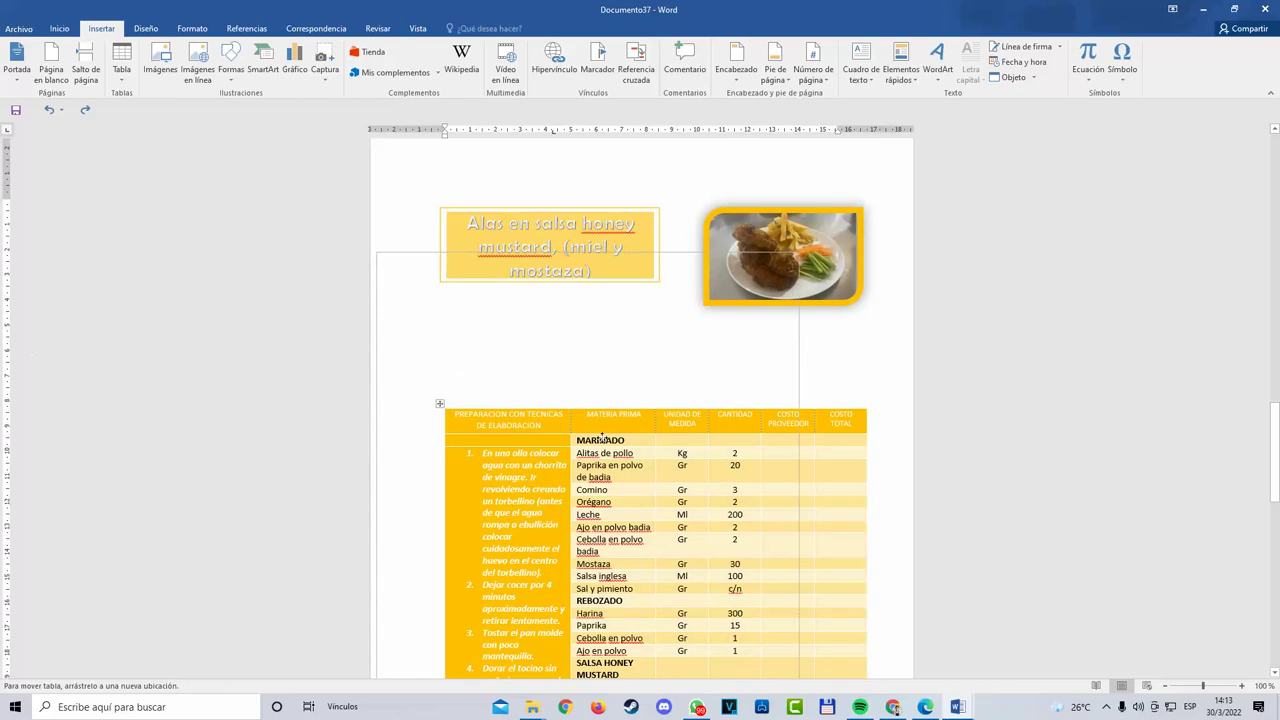
{"action": "left_click_drag", "start_coordinate": [726, 441], "coordinate": [726, 441]}
{"action": "left_click", "coordinate": [50, 108]}
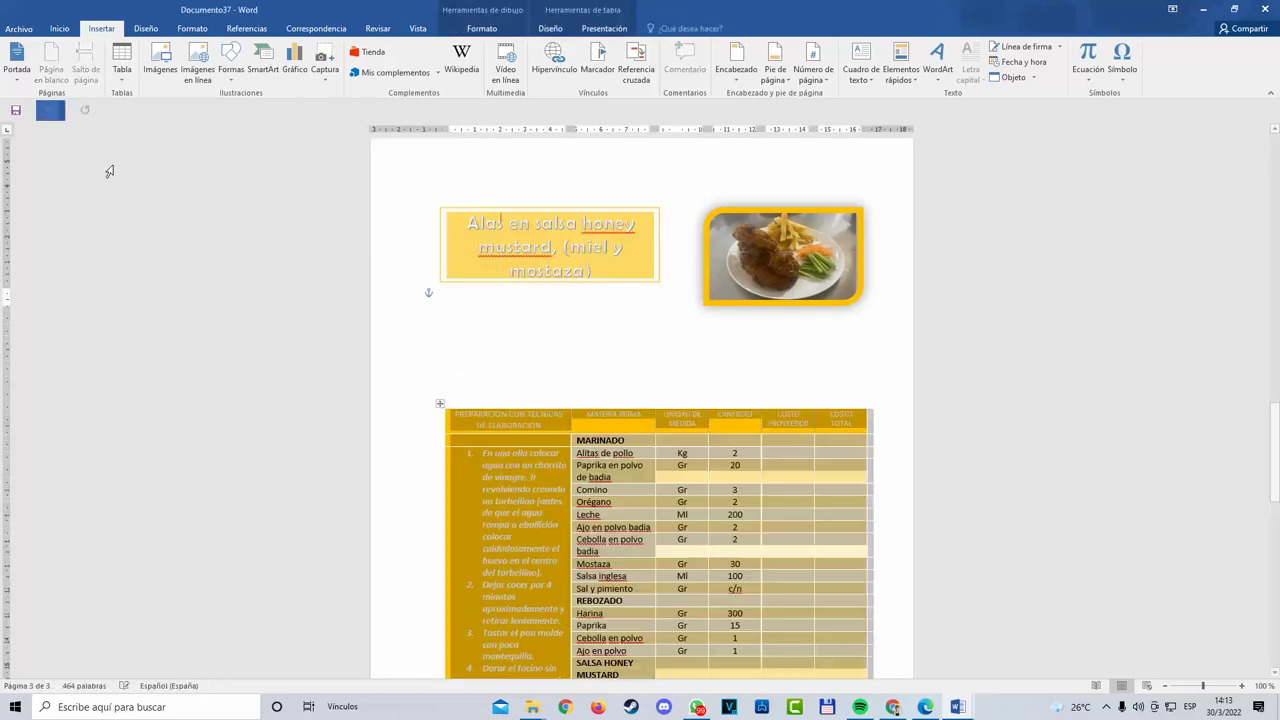
{"action": "left_click", "coordinate": [473, 425]}
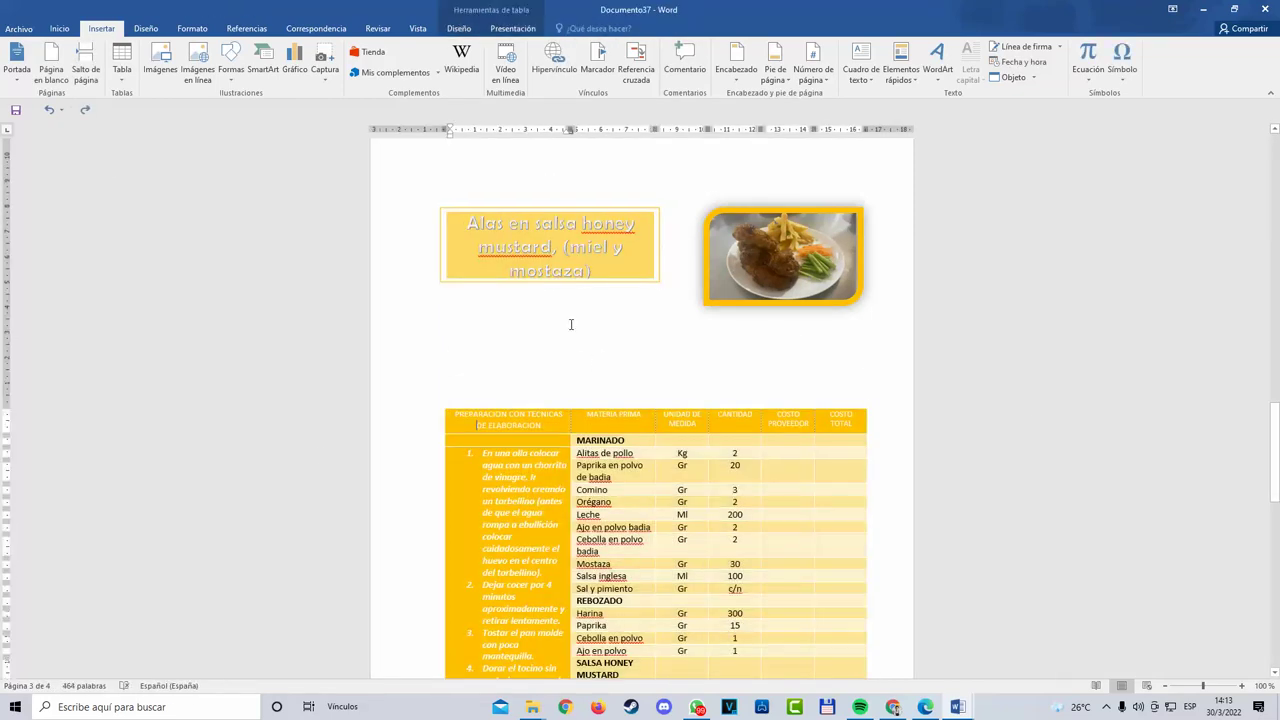
{"action": "scroll", "coordinate": [537, 463], "scroll_direction": "down", "scroll_amount": 4}
{"action": "scroll", "coordinate": [494, 434], "scroll_direction": "up", "scroll_amount": 3}
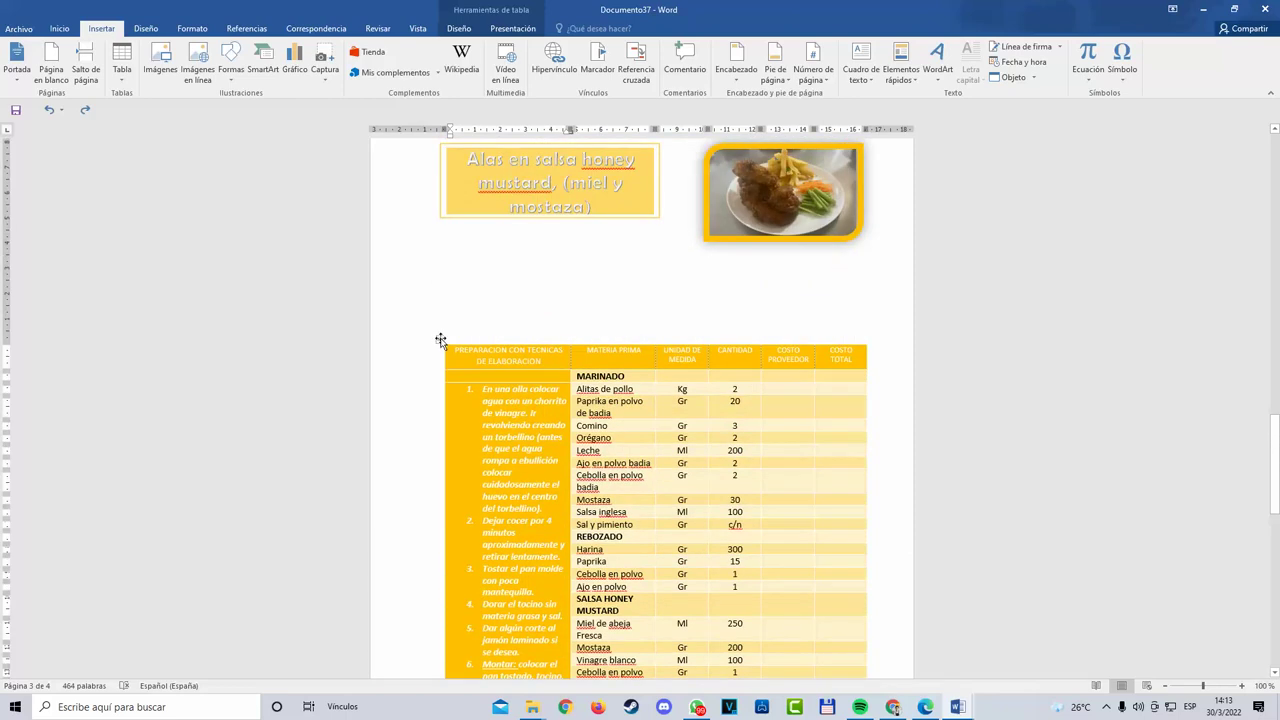
{"action": "key", "text": "ctrl+y"}
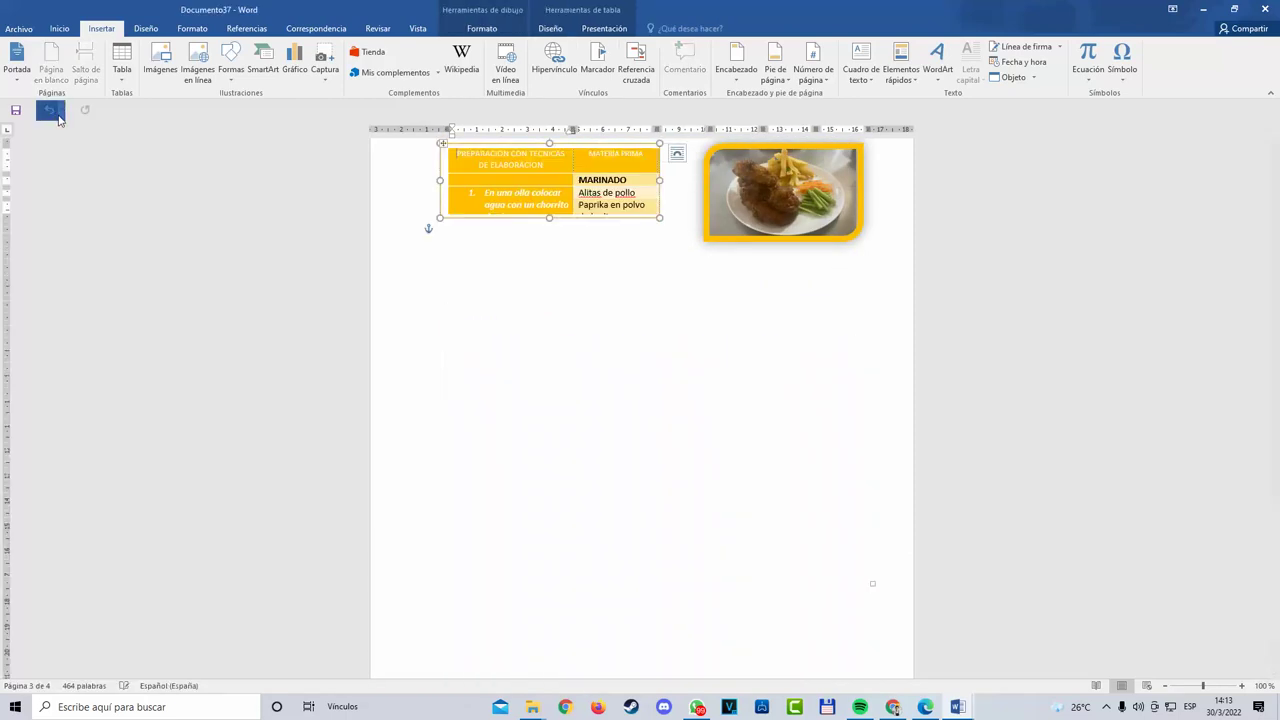
{"action": "left_click", "coordinate": [56, 116]}
{"action": "left_click", "coordinate": [628, 356]}
Step: Cut the original recipe table from the first page
{"action": "scroll", "coordinate": [614, 357], "scroll_direction": "up", "scroll_amount": 9}
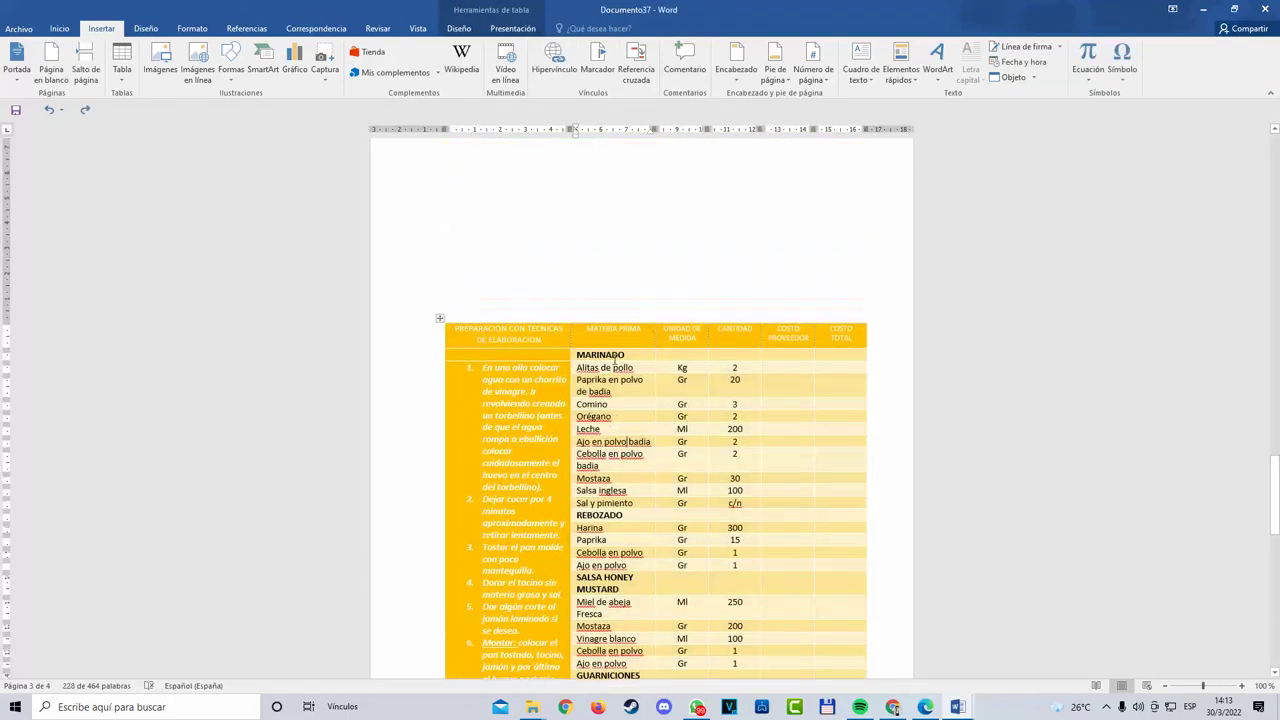
{"action": "scroll", "coordinate": [478, 445], "scroll_direction": "up", "scroll_amount": 20}
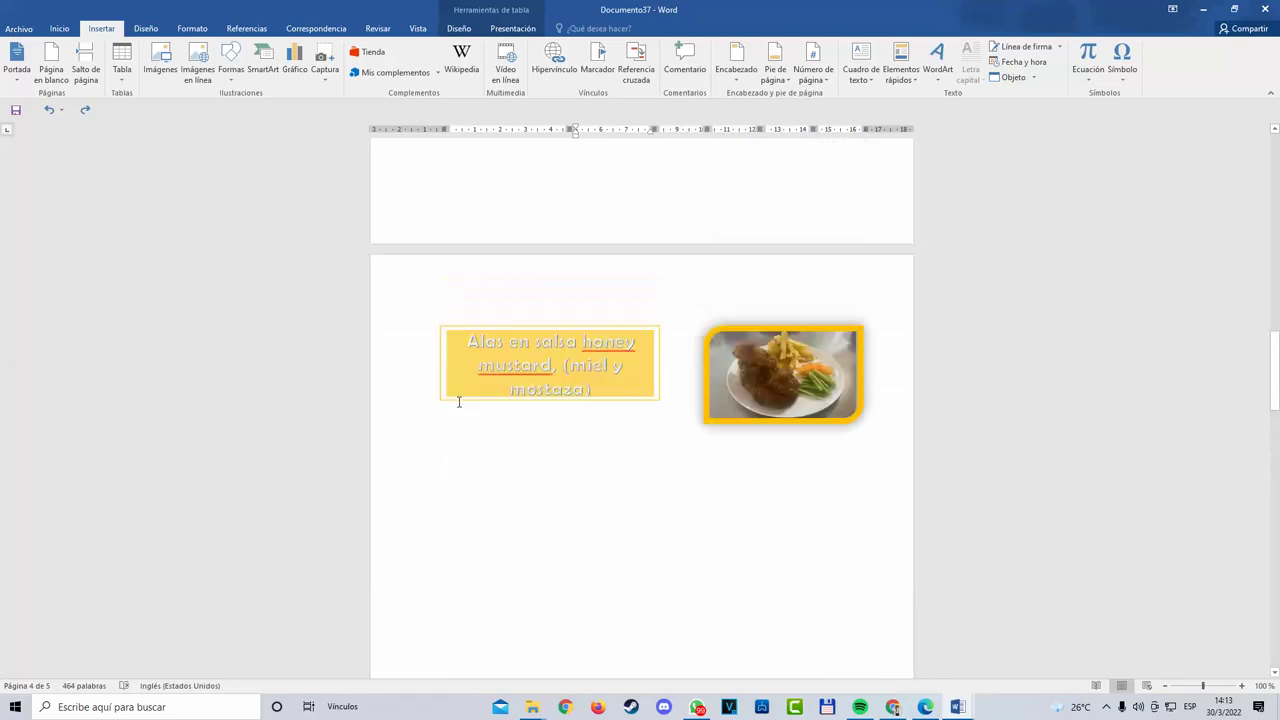
{"action": "scroll", "coordinate": [671, 222], "scroll_direction": "up", "scroll_amount": 5}
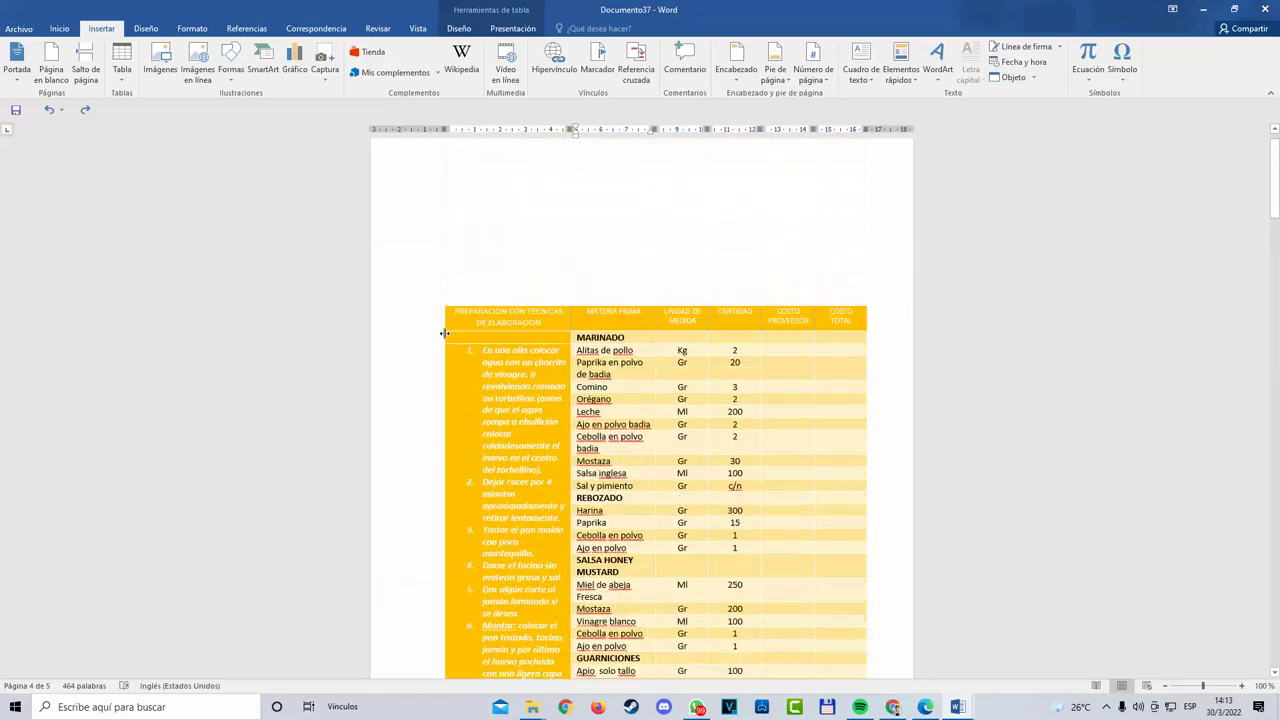
{"action": "right_click", "coordinate": [440, 323]}
{"action": "left_click", "coordinate": [466, 334]}
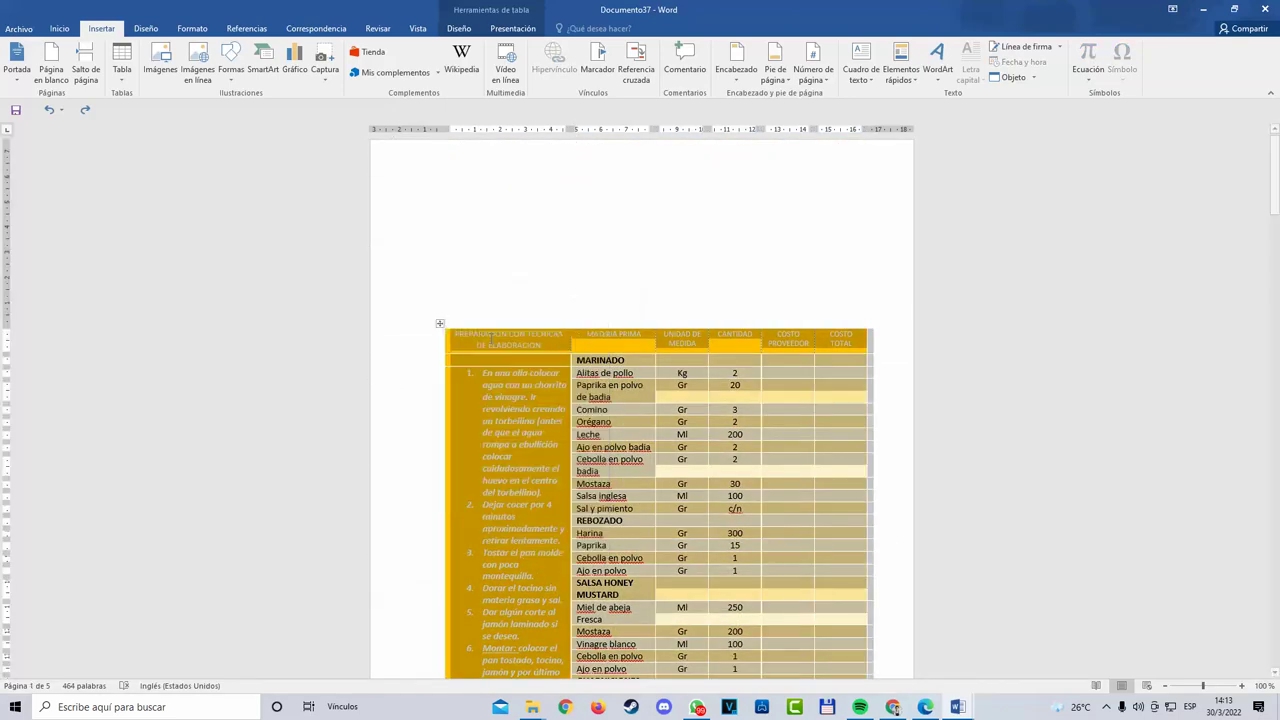
Step: Move the remaining table up onto the page that holds the title box and dish photo
{"action": "scroll", "coordinate": [594, 437], "scroll_direction": "down", "scroll_amount": 10}
{"action": "scroll", "coordinate": [640, 495], "scroll_direction": "down", "scroll_amount": 15}
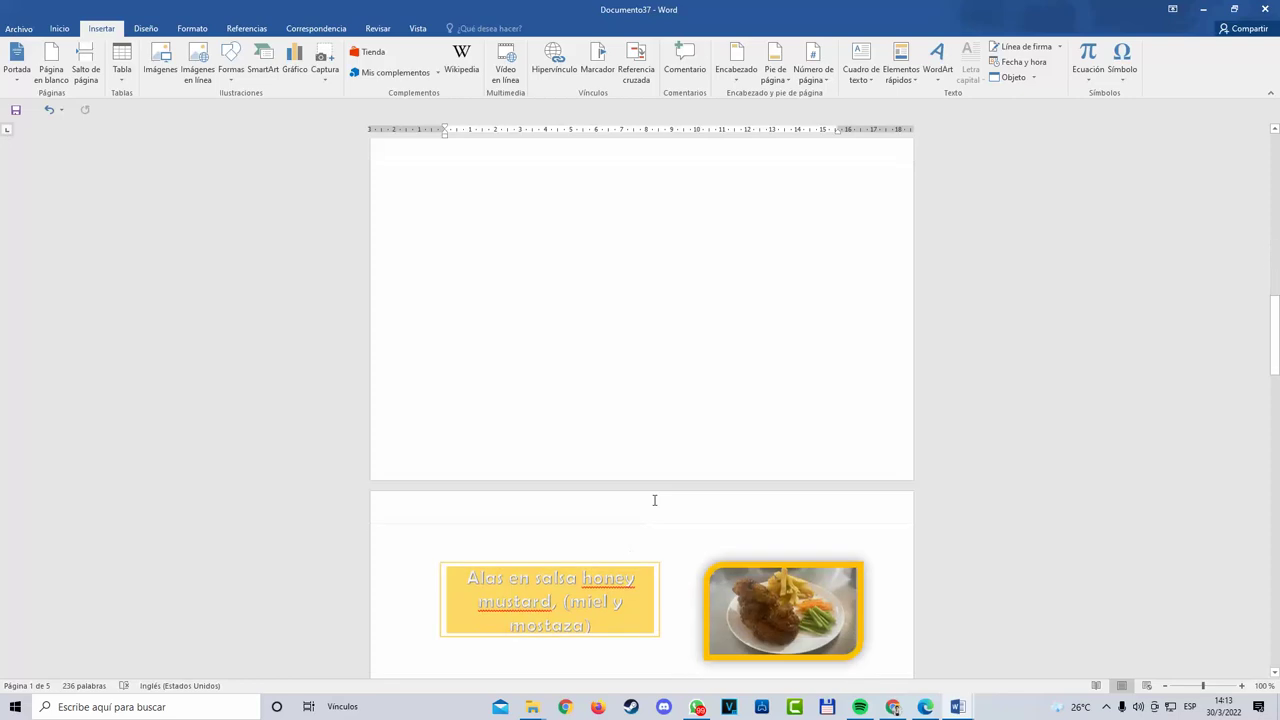
{"action": "scroll", "coordinate": [629, 463], "scroll_direction": "up", "scroll_amount": 7}
{"action": "scroll", "coordinate": [551, 451], "scroll_direction": "up", "scroll_amount": 10}
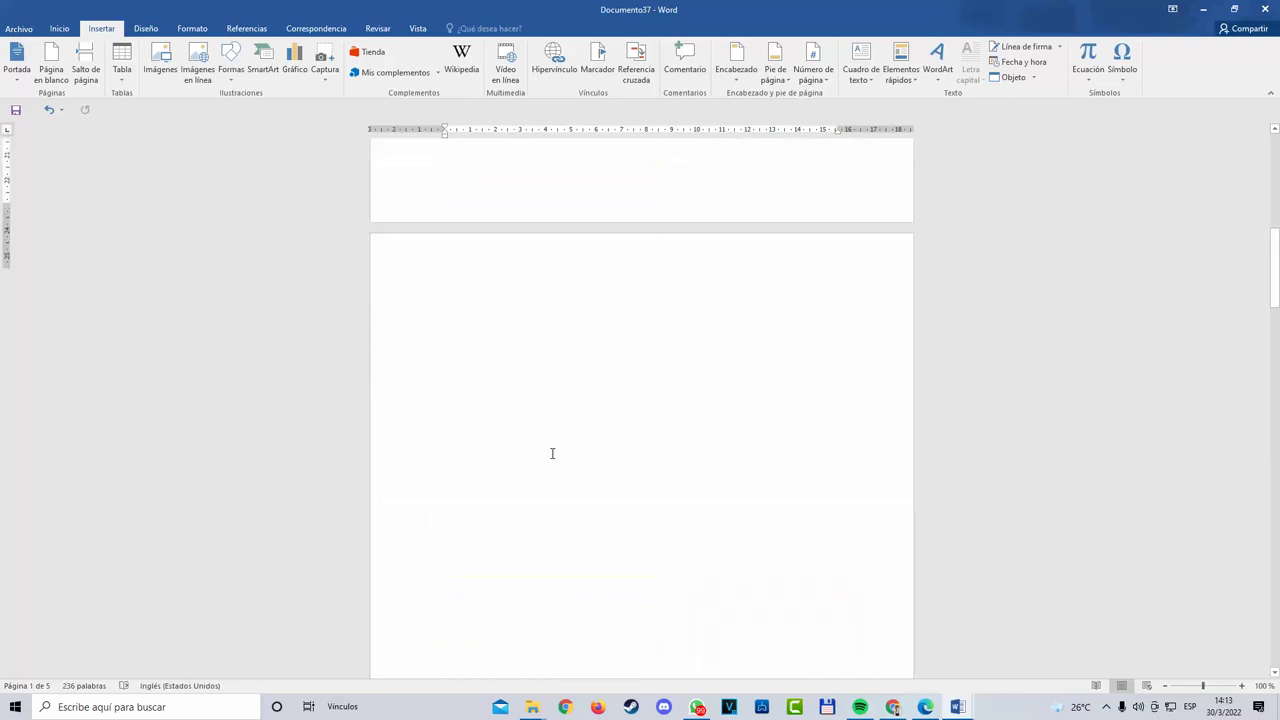
{"action": "scroll", "coordinate": [520, 566], "scroll_direction": "down", "scroll_amount": 15}
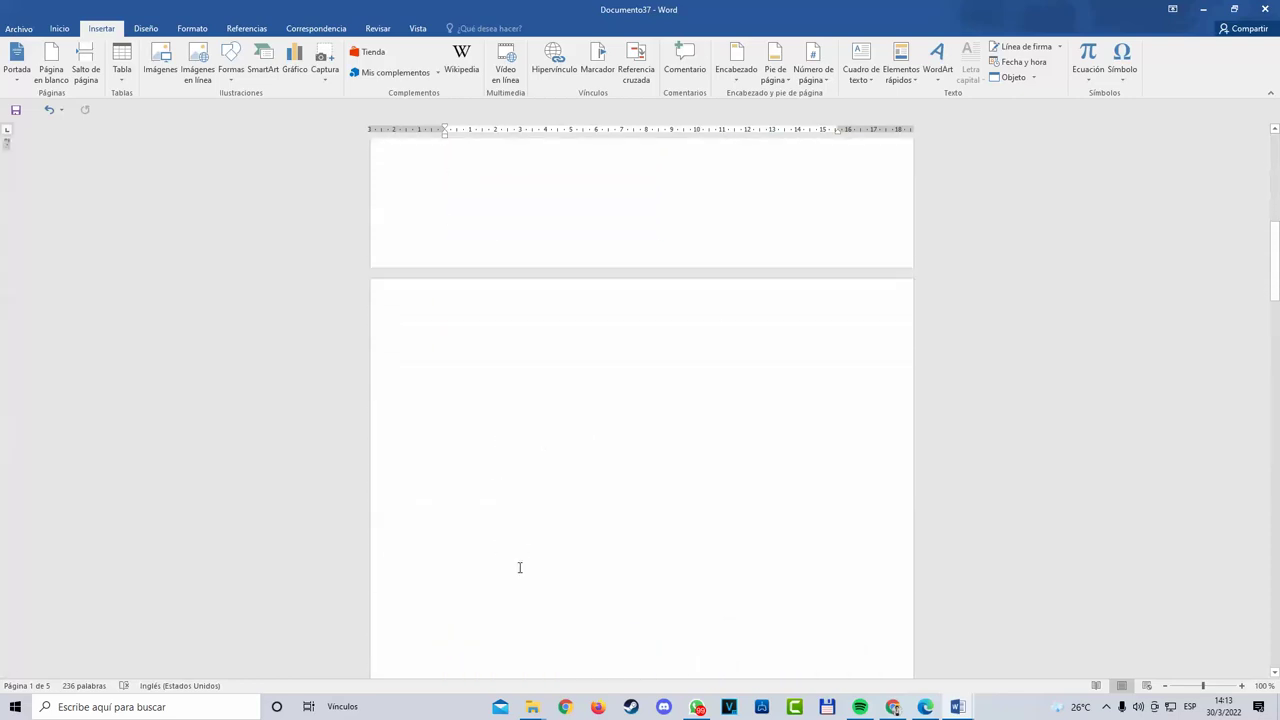
{"action": "scroll", "coordinate": [560, 560], "scroll_direction": "down", "scroll_amount": 5}
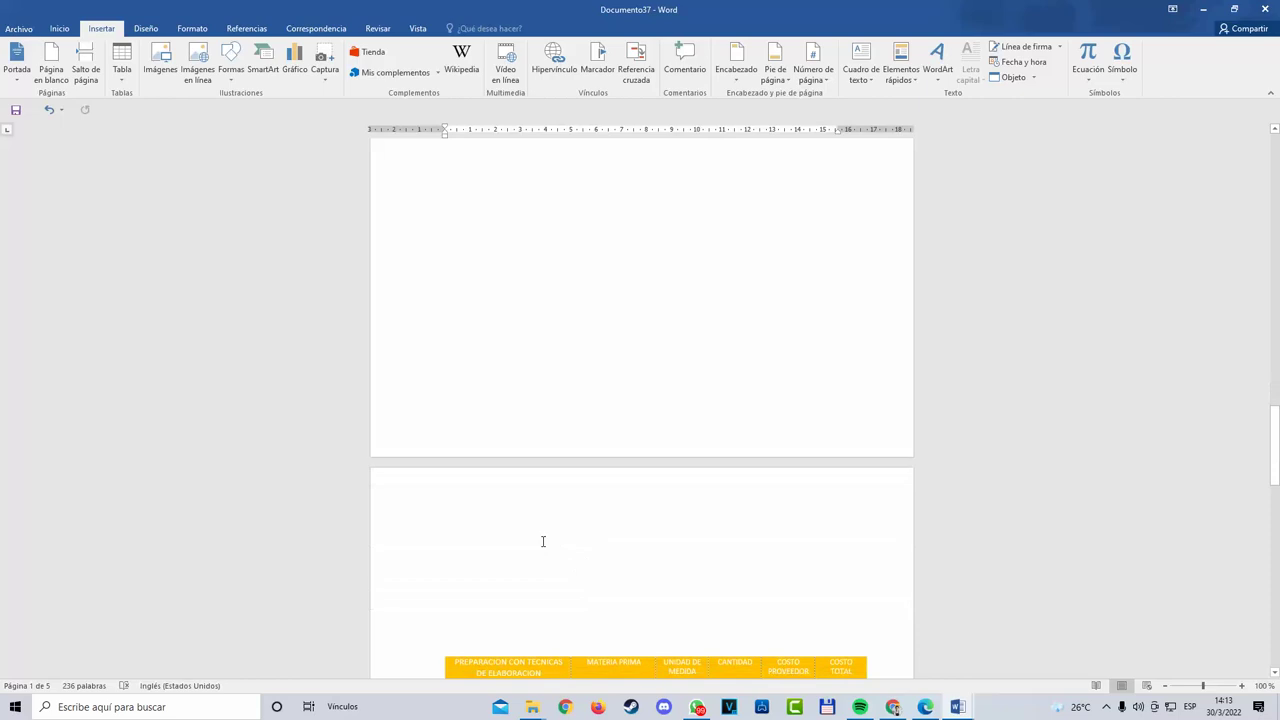
{"action": "left_click_drag", "start_coordinate": [441, 527], "coordinate": [454, 240]}
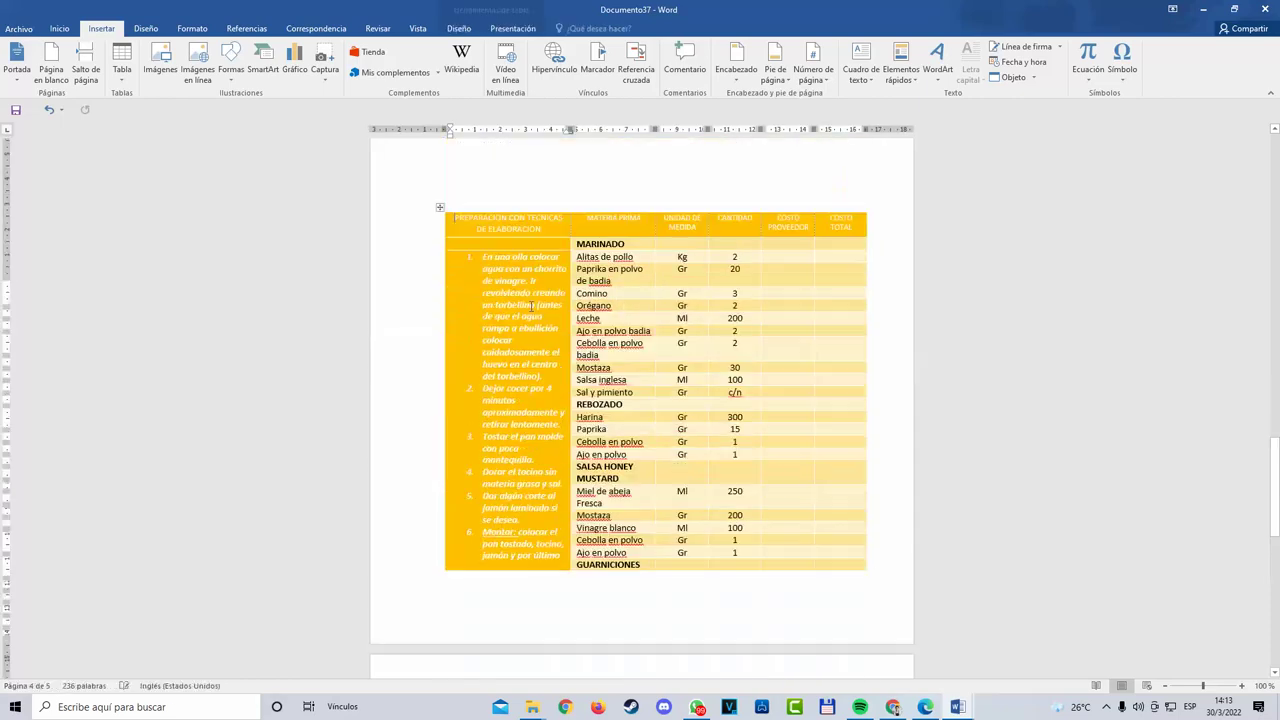
Step: Try to raise the table so that it sits just beneath the title box
{"action": "scroll", "coordinate": [556, 408], "scroll_direction": "up", "scroll_amount": 4}
{"action": "left_click_drag", "start_coordinate": [441, 437], "coordinate": [586, 263]}
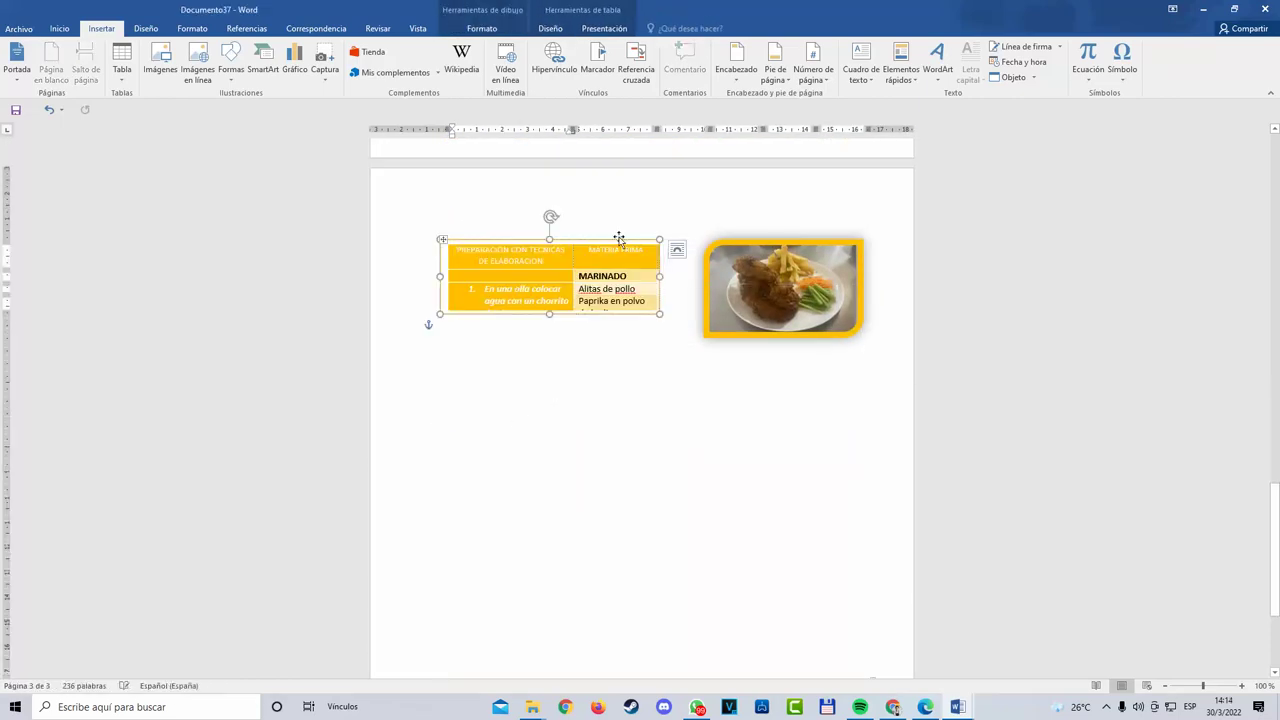
{"action": "left_click", "coordinate": [55, 115]}
Step: Move the title box and the dish photo up near the page's upper edge, keeping them side by side
{"action": "left_click", "coordinate": [583, 255]}
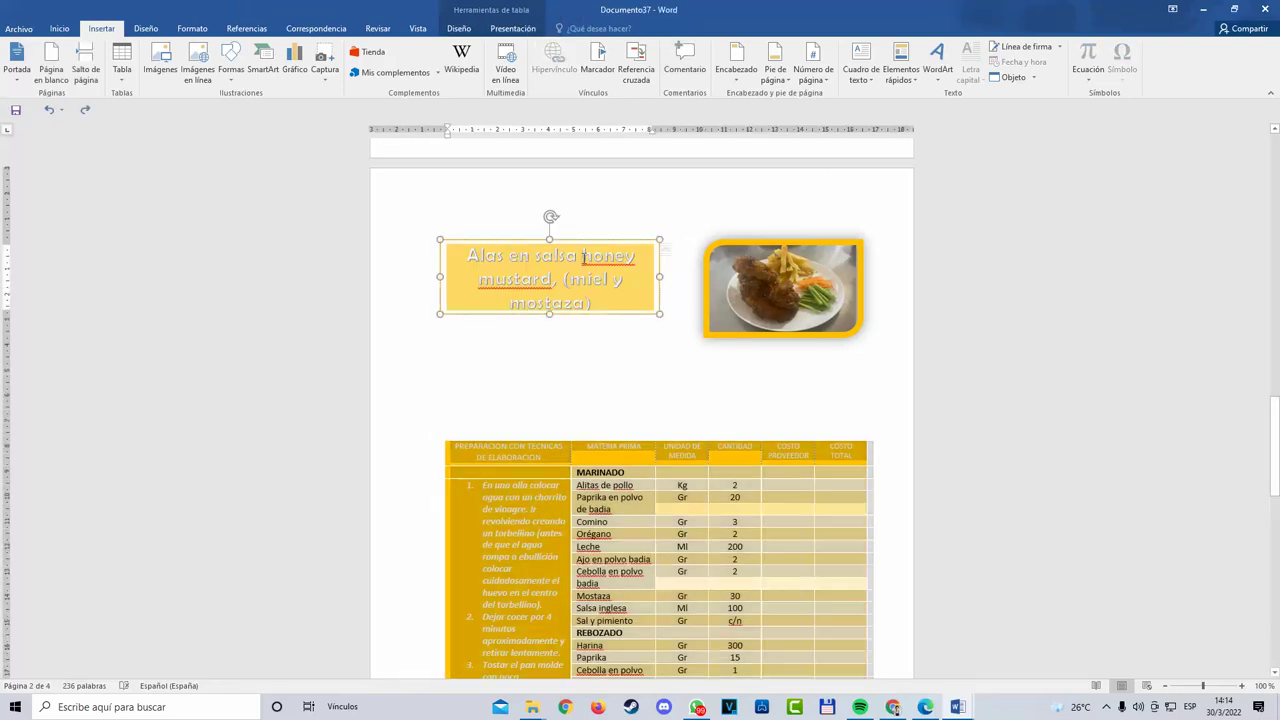
{"action": "left_click_drag", "start_coordinate": [594, 239], "coordinate": [595, 194]}
{"action": "left_click", "coordinate": [780, 250]}
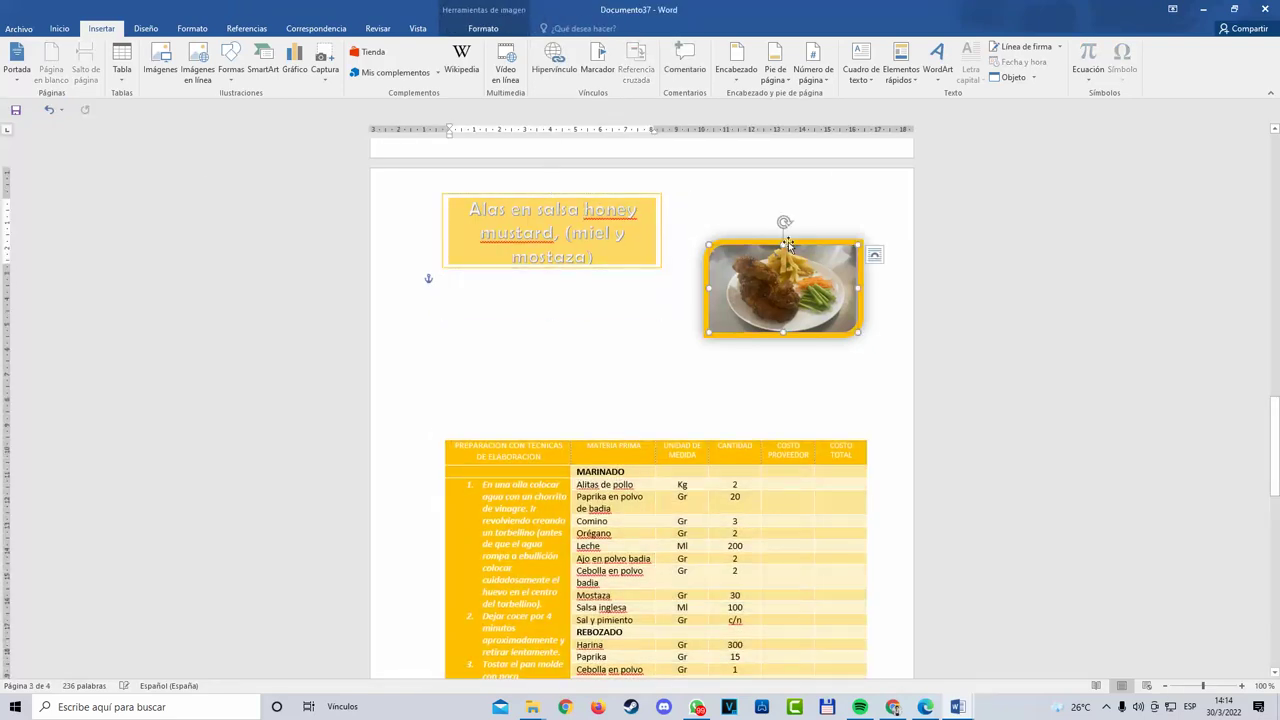
{"action": "left_click_drag", "start_coordinate": [780, 250], "coordinate": [787, 200]}
{"action": "left_click", "coordinate": [556, 368]}
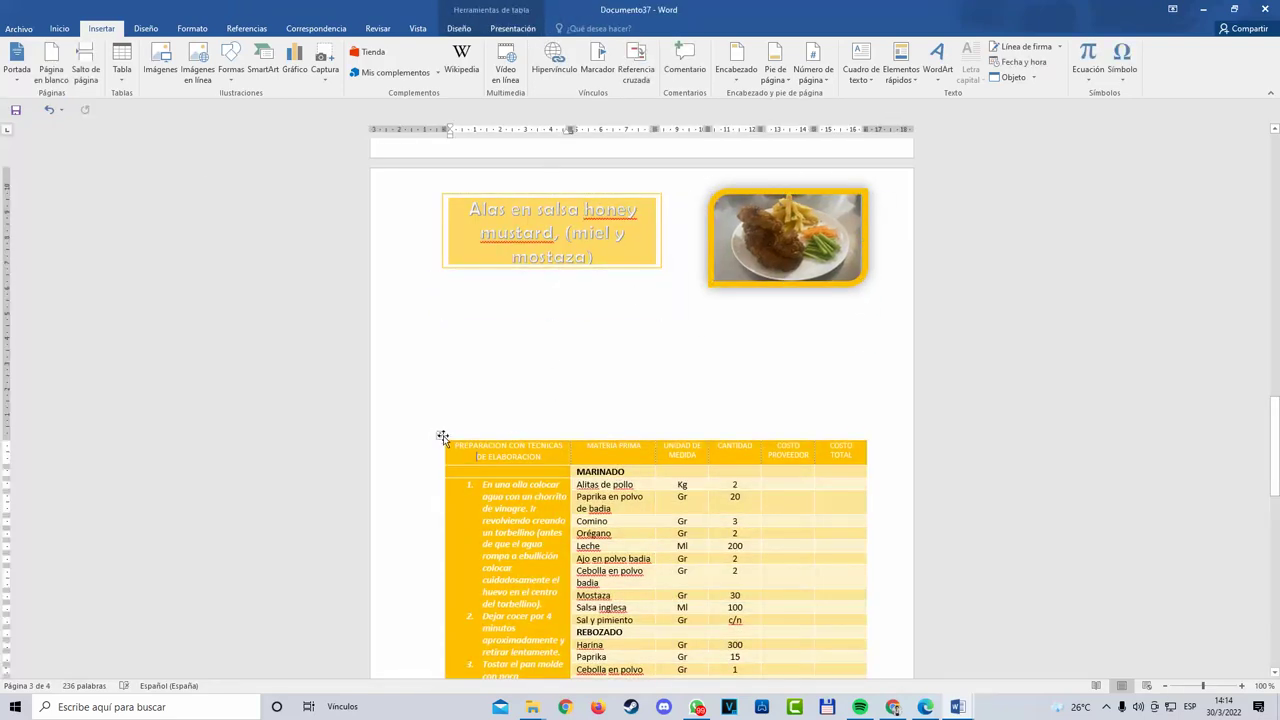
Step: Position the recipe table so that it sits just beneath the title box and dish photo
{"action": "left_click_drag", "start_coordinate": [440, 436], "coordinate": [444, 389]}
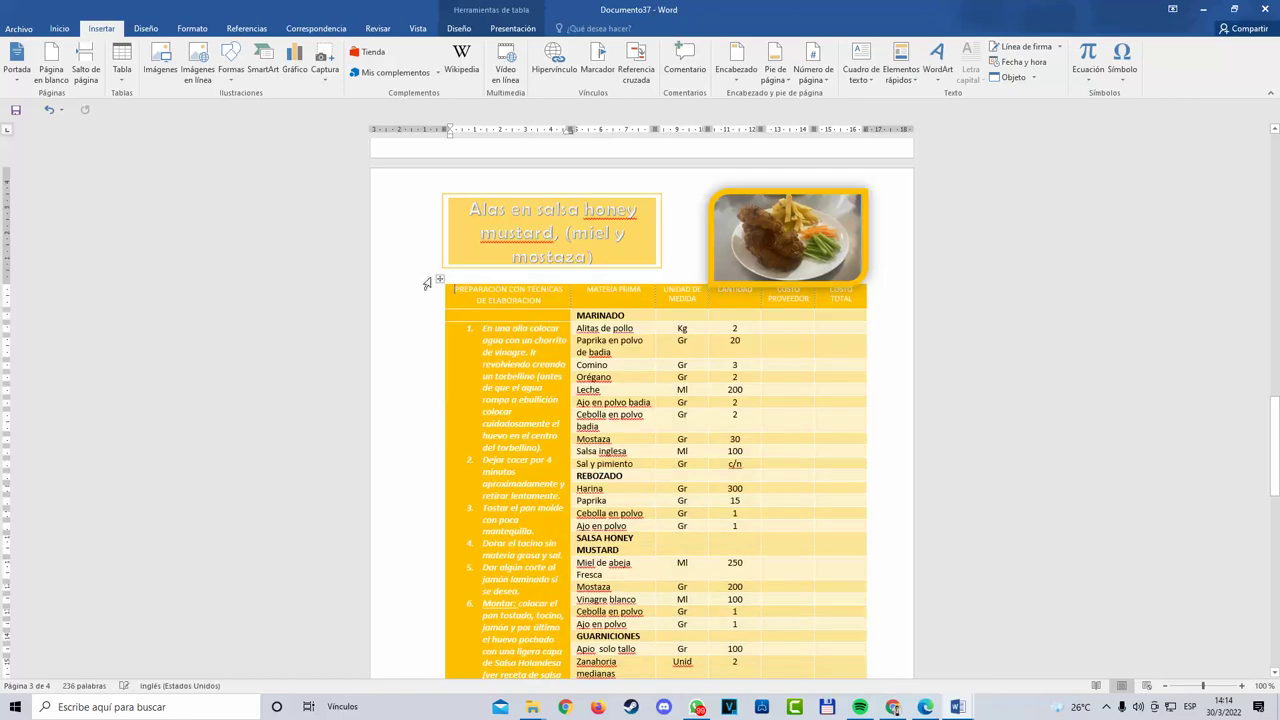
{"action": "left_click_drag", "start_coordinate": [437, 283], "coordinate": [439, 333]}
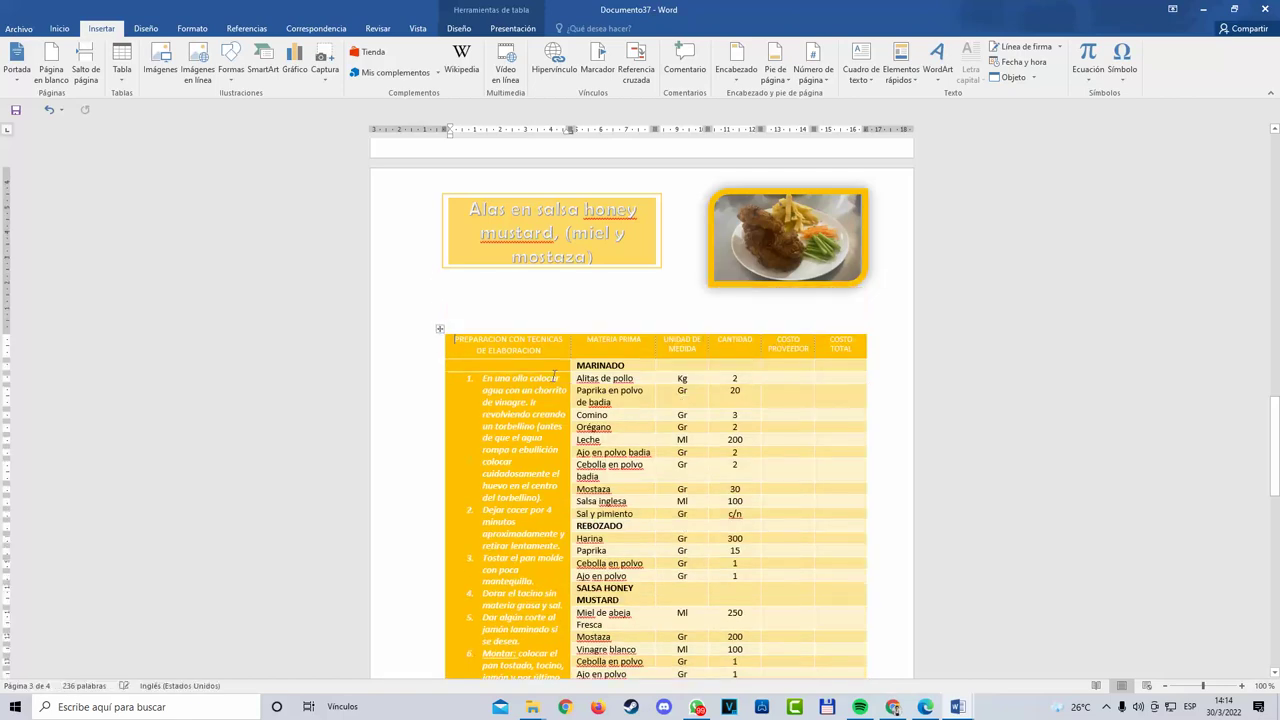
{"action": "scroll", "coordinate": [550, 395], "scroll_direction": "down", "scroll_amount": 4}
{"action": "scroll", "coordinate": [488, 234], "scroll_direction": "up", "scroll_amount": 1}
{"action": "left_click_drag", "start_coordinate": [439, 169], "coordinate": [437, 189]}
Step: Lower the title box and the dish photo to leave header space above them and sit close to the table
{"action": "scroll", "coordinate": [528, 303], "scroll_direction": "up", "scroll_amount": 4}
{"action": "left_click_drag", "start_coordinate": [590, 228], "coordinate": [592, 289]}
{"action": "left_click_drag", "start_coordinate": [810, 228], "coordinate": [819, 276]}
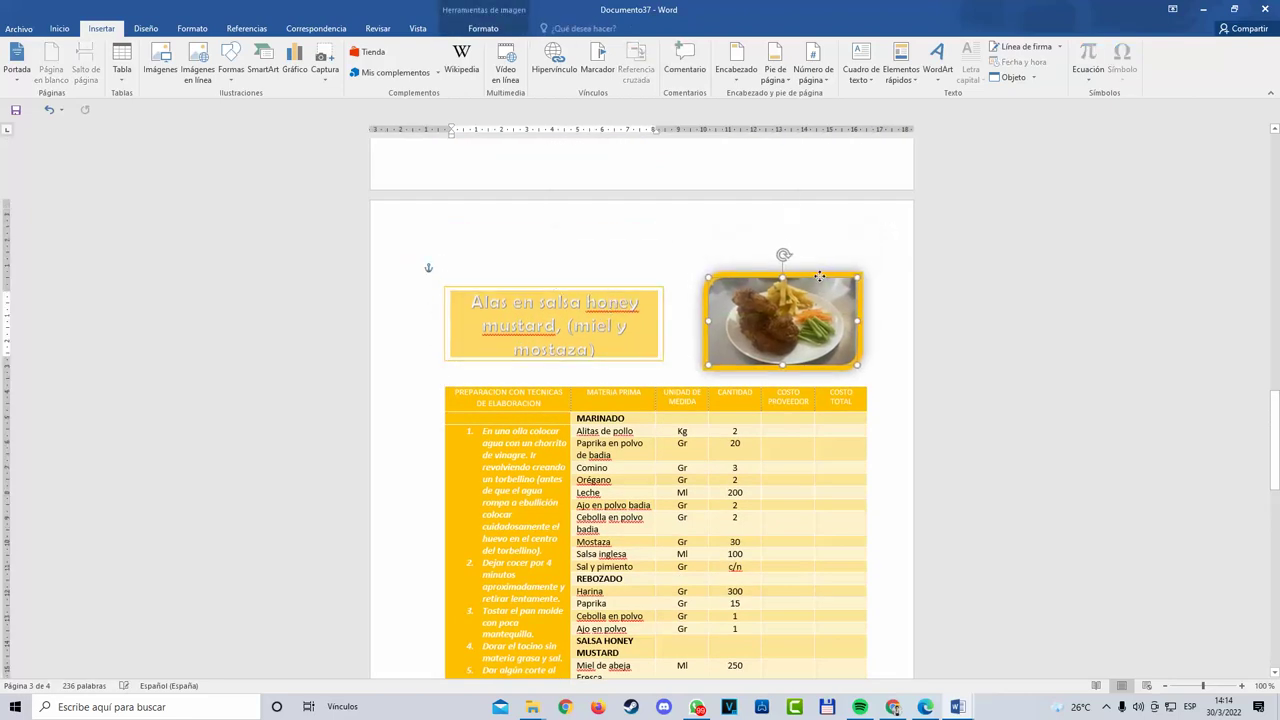
{"action": "left_click", "coordinate": [909, 334]}
Step: Review the blank pages and the layout of the title, photo and table on the recipe page
{"action": "scroll", "coordinate": [909, 334], "scroll_direction": "up", "scroll_amount": 10}
{"action": "scroll", "coordinate": [797, 304], "scroll_direction": "up", "scroll_amount": 15}
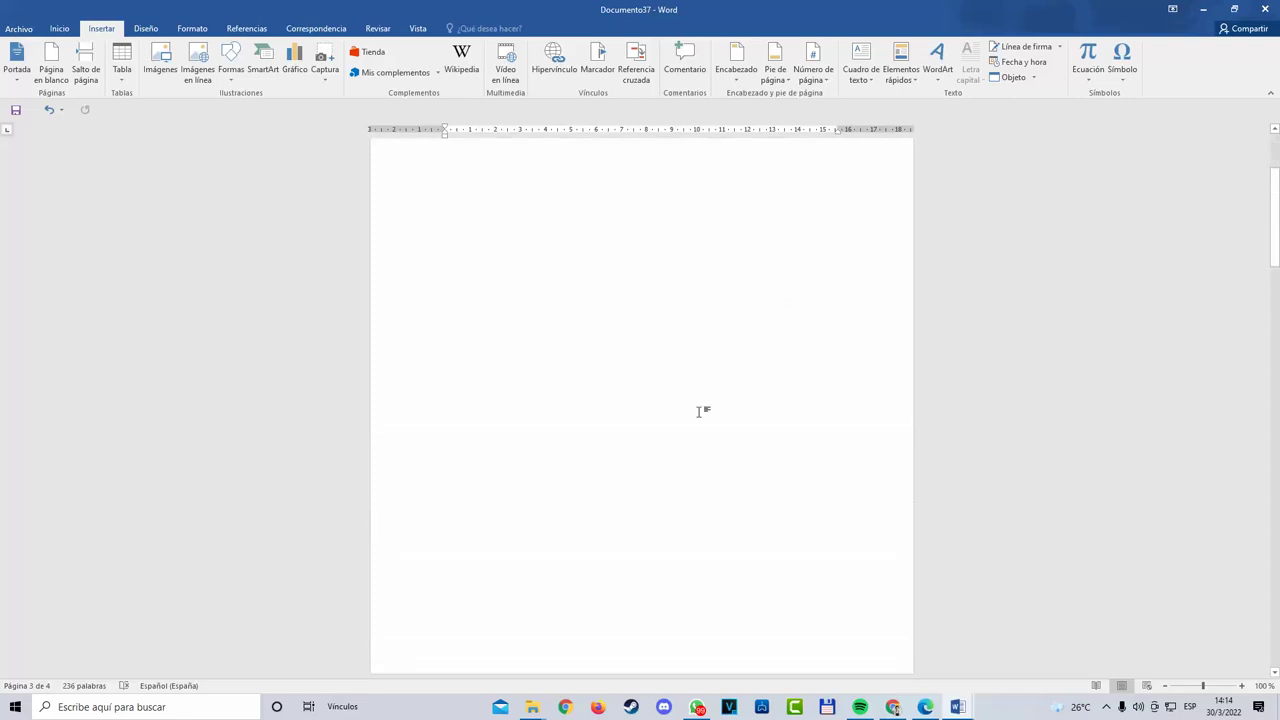
{"action": "scroll", "coordinate": [700, 409], "scroll_direction": "down", "scroll_amount": 20}
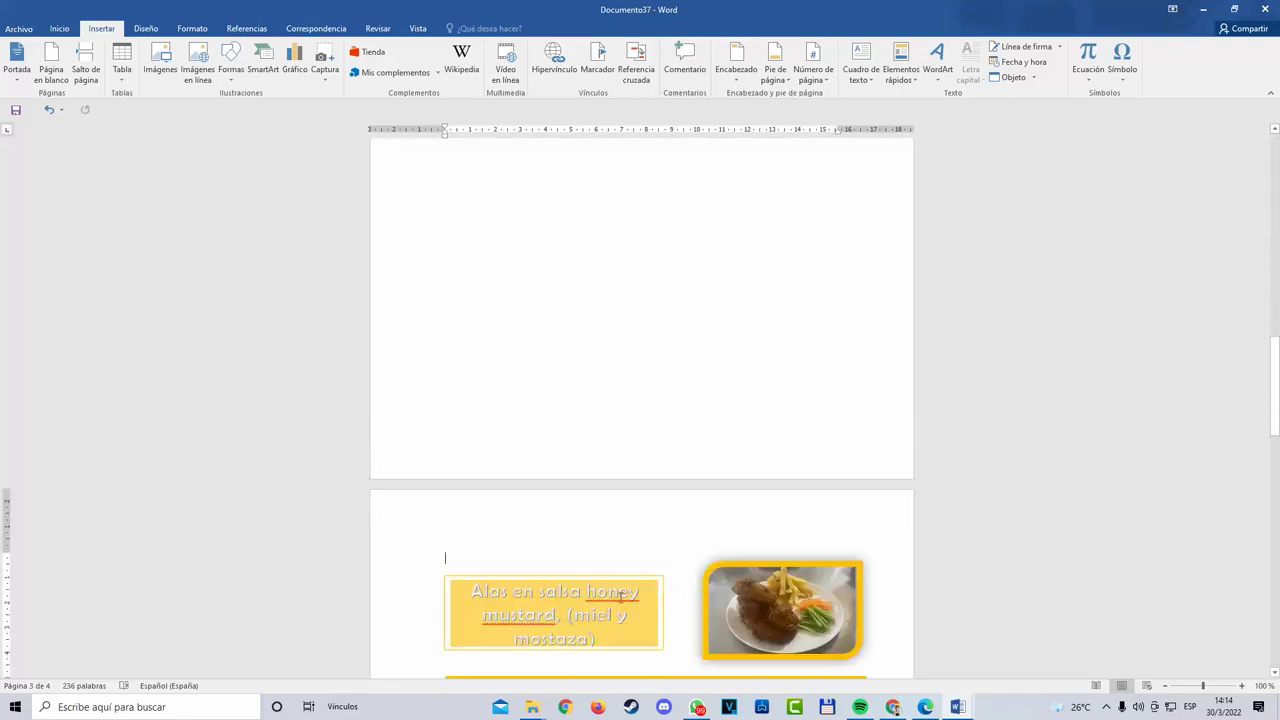
{"action": "left_click", "coordinate": [783, 611]}
{"action": "scroll", "coordinate": [915, 467], "scroll_direction": "down", "scroll_amount": 3}
{"action": "scroll", "coordinate": [969, 601], "scroll_direction": "down", "scroll_amount": 5}
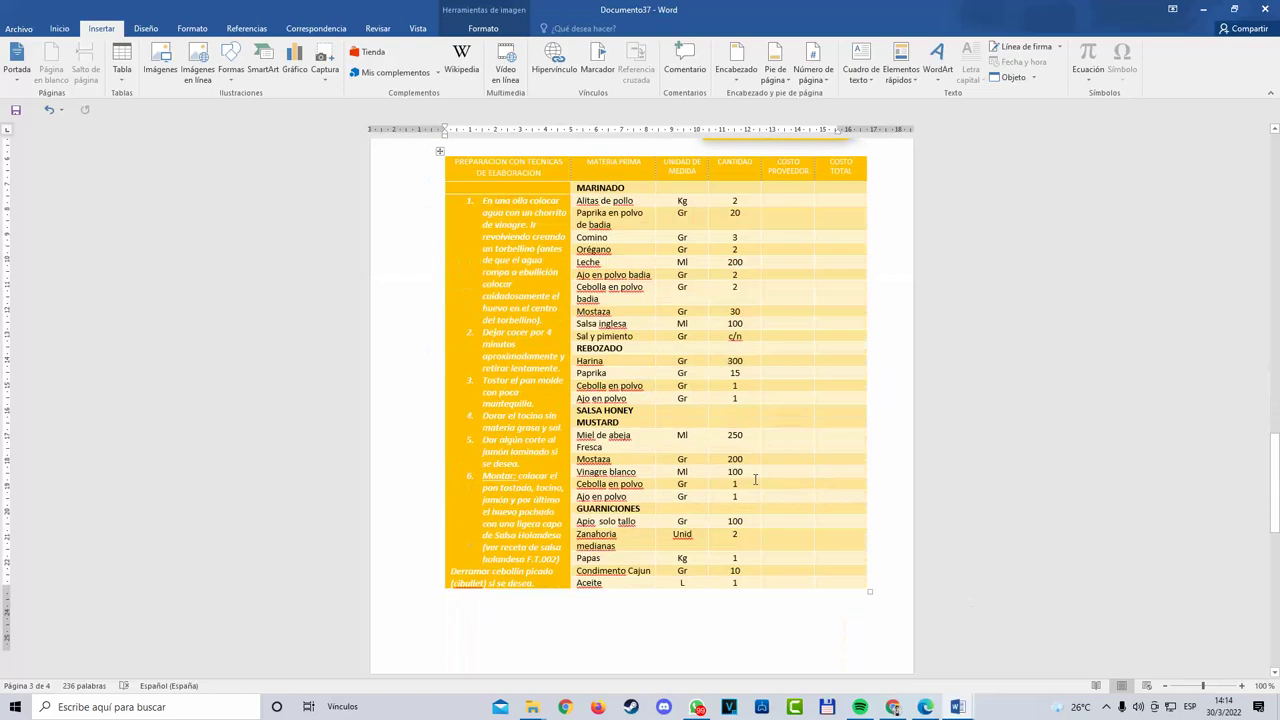
{"action": "scroll", "coordinate": [757, 463], "scroll_direction": "up", "scroll_amount": 15}
{"action": "scroll", "coordinate": [667, 440], "scroll_direction": "up", "scroll_amount": 15}
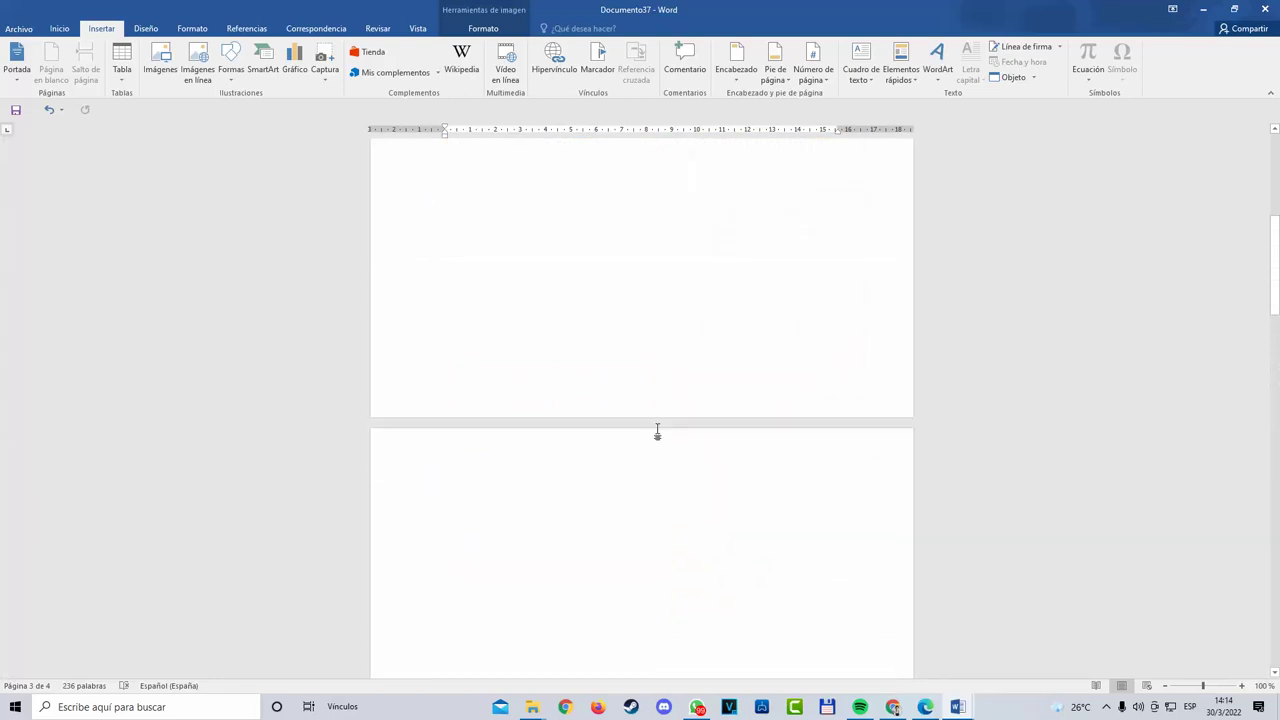
{"action": "scroll", "coordinate": [645, 480], "scroll_direction": "down", "scroll_amount": 20}
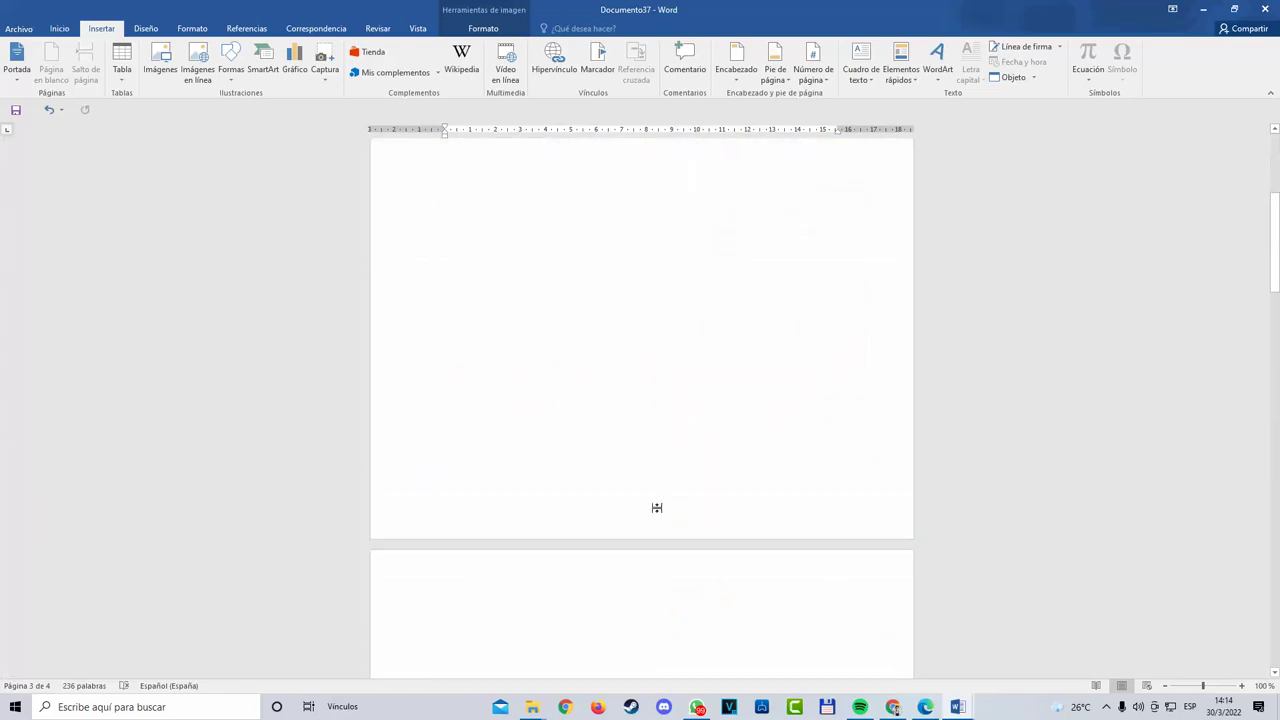
Step: Insert a built-in header with a coloured banner holding the document title
{"action": "double_click", "coordinate": [688, 390]}
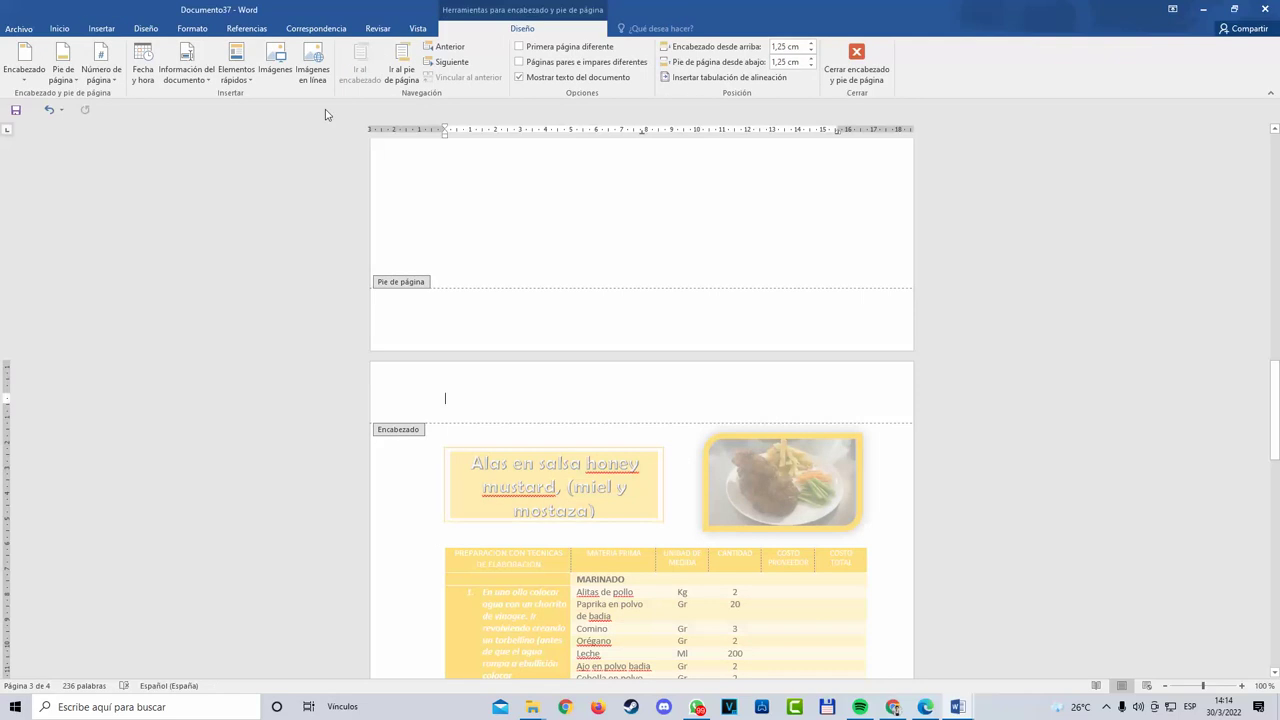
{"action": "left_click", "coordinate": [22, 65]}
{"action": "left_click", "coordinate": [133, 345]}
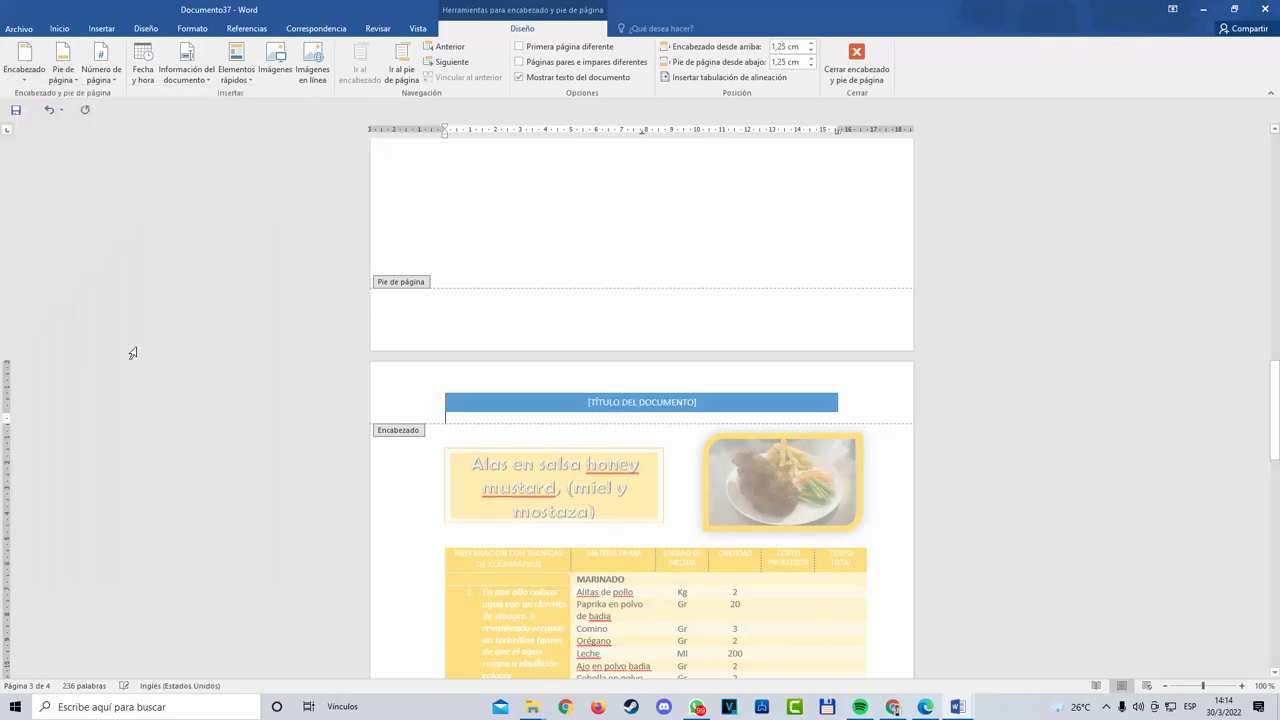
Step: Fill in the header's document title with "RECETARIO DE COCINA 1 –" followed by the author's full name
{"action": "left_click", "coordinate": [695, 402]}
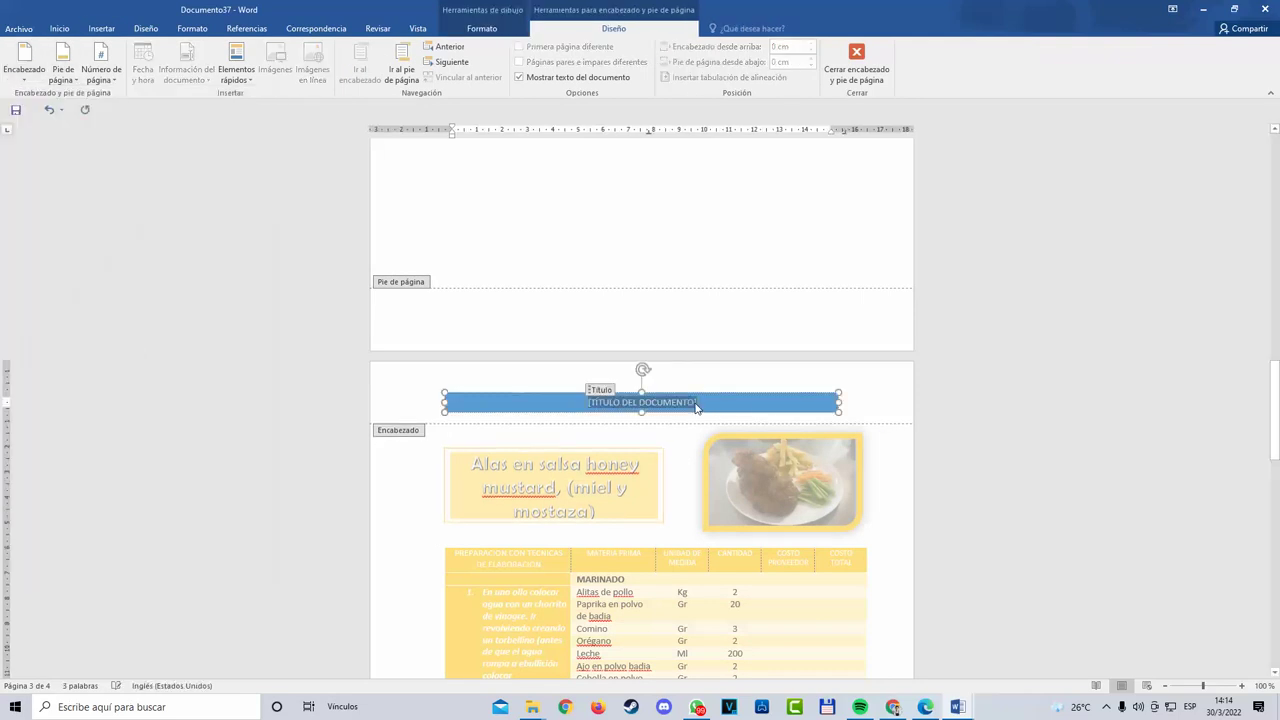
{"action": "type", "text": "RECETARIO"}
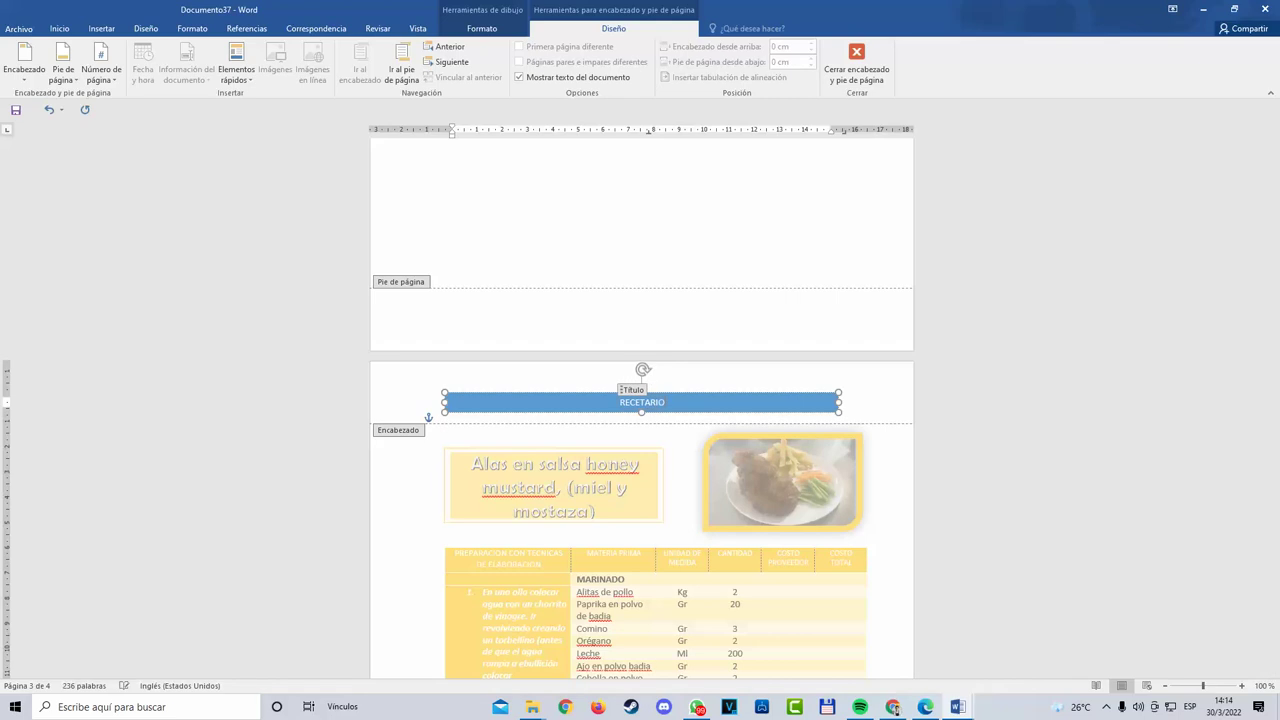
{"action": "type", "text": " DE COCINA 1 -"}
{"action": "type", "text": " JAIRO MEJIA"}
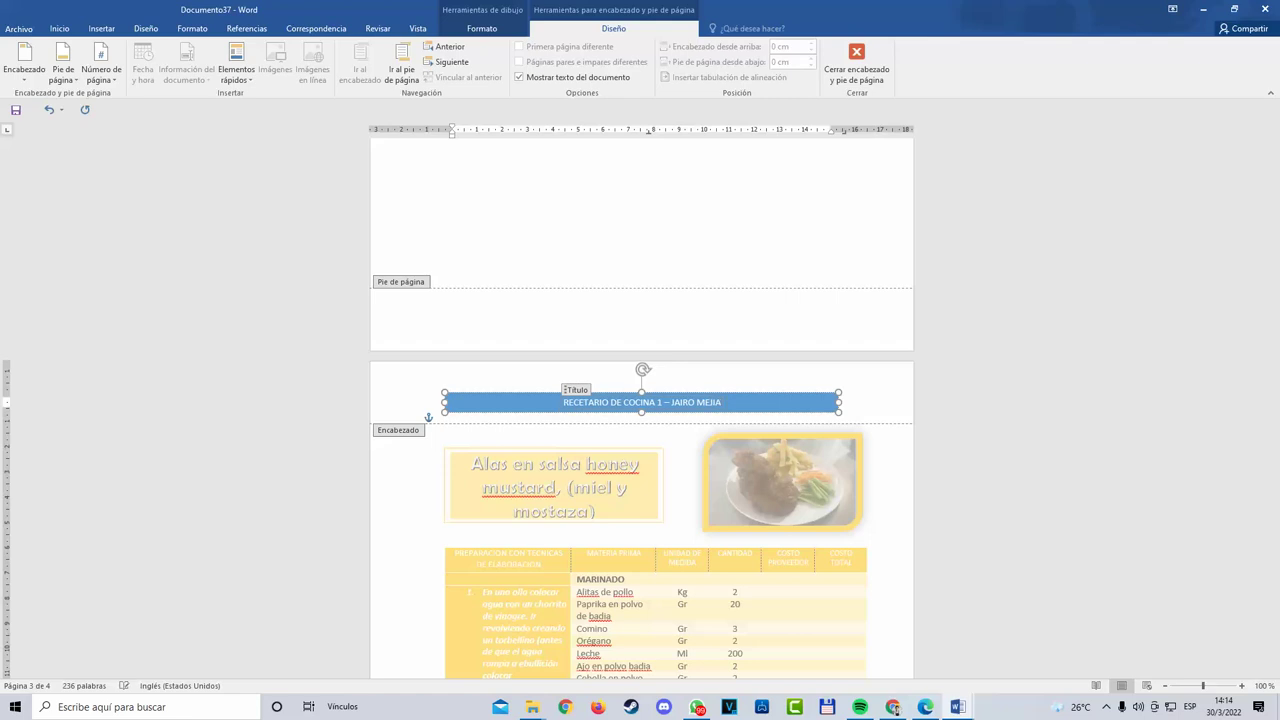
{"action": "type", "text": " MENA"}
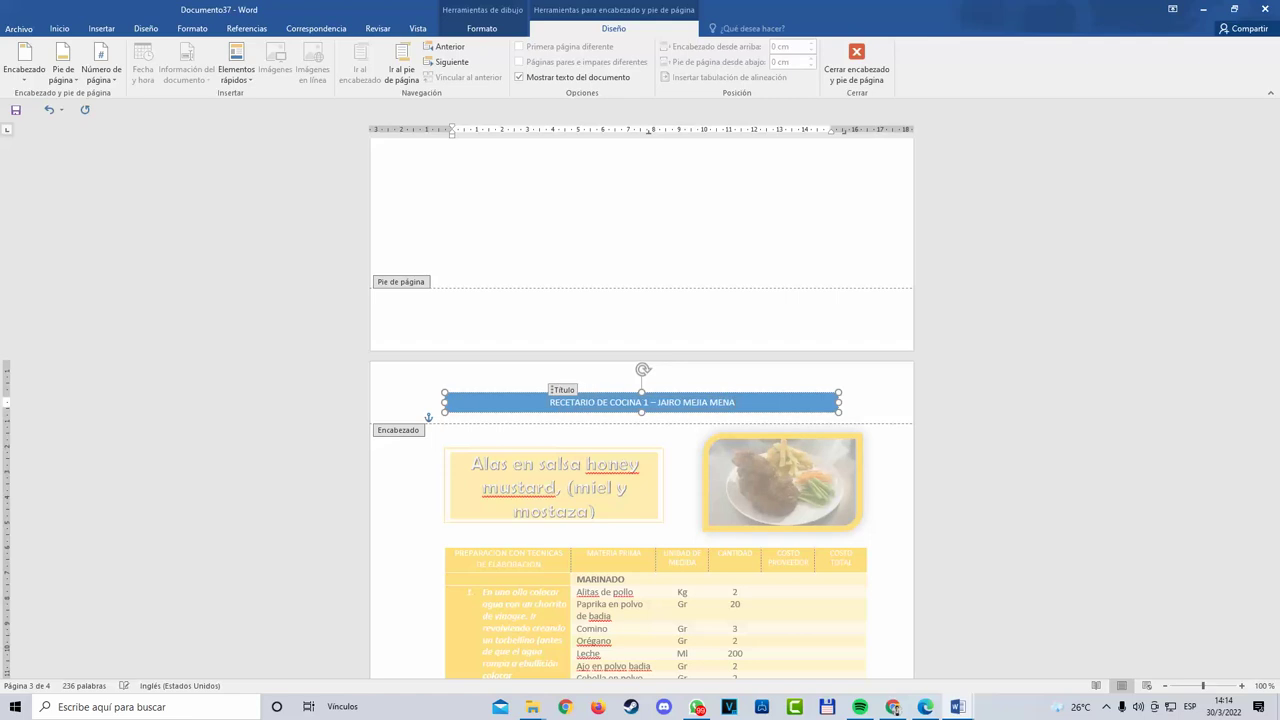
{"action": "left_click", "coordinate": [864, 424]}
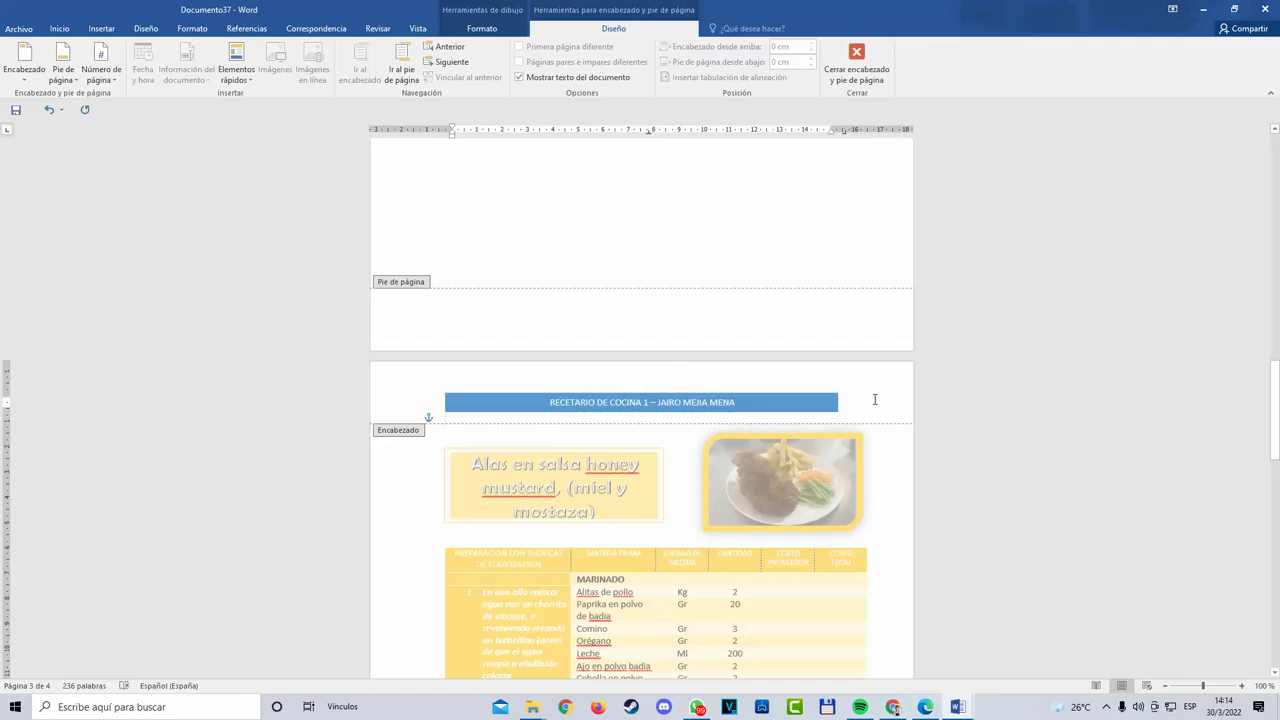
Step: Apply the solid gold shape style to the header banner and return to the document body
{"action": "left_click", "coordinate": [700, 402]}
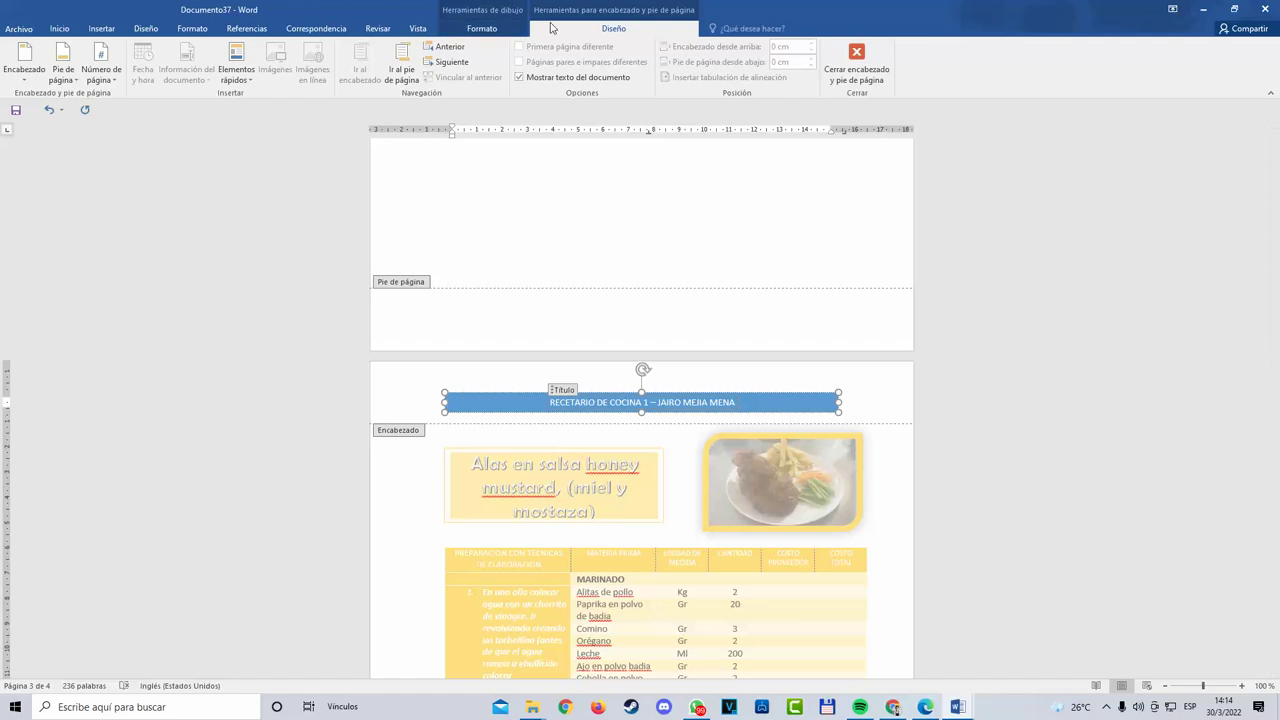
{"action": "left_click", "coordinate": [500, 29]}
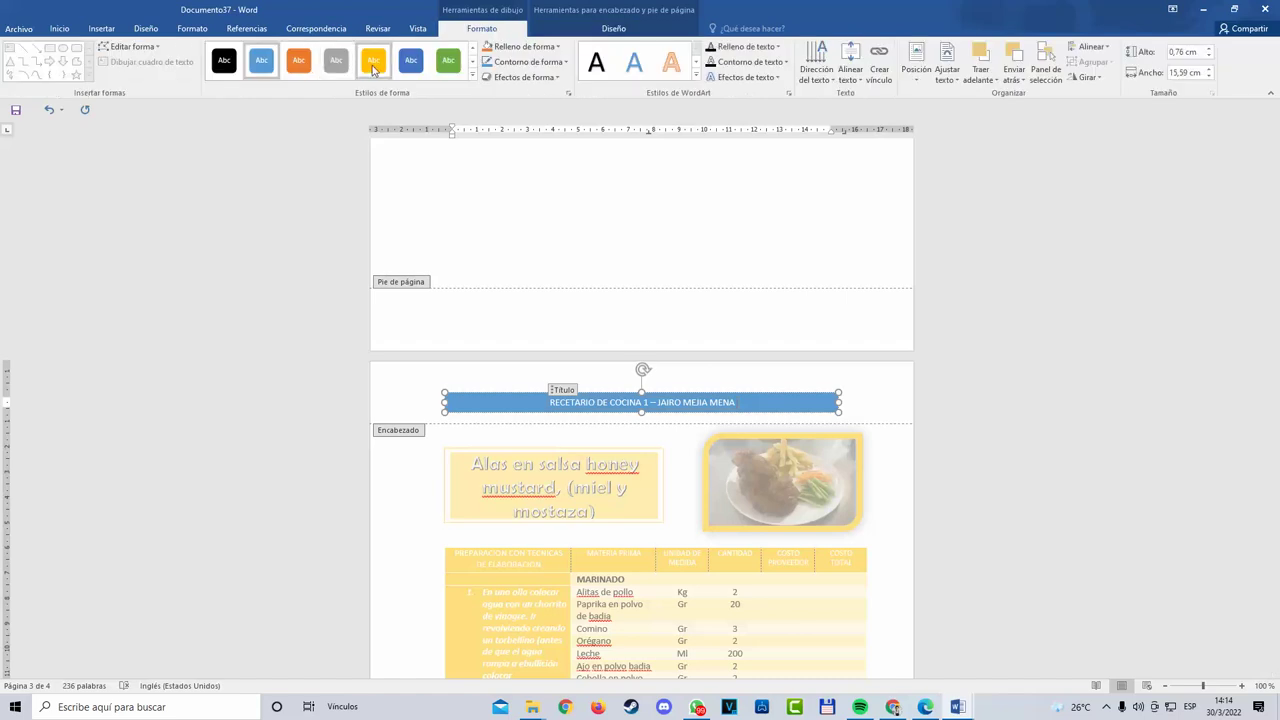
{"action": "left_click", "coordinate": [373, 60]}
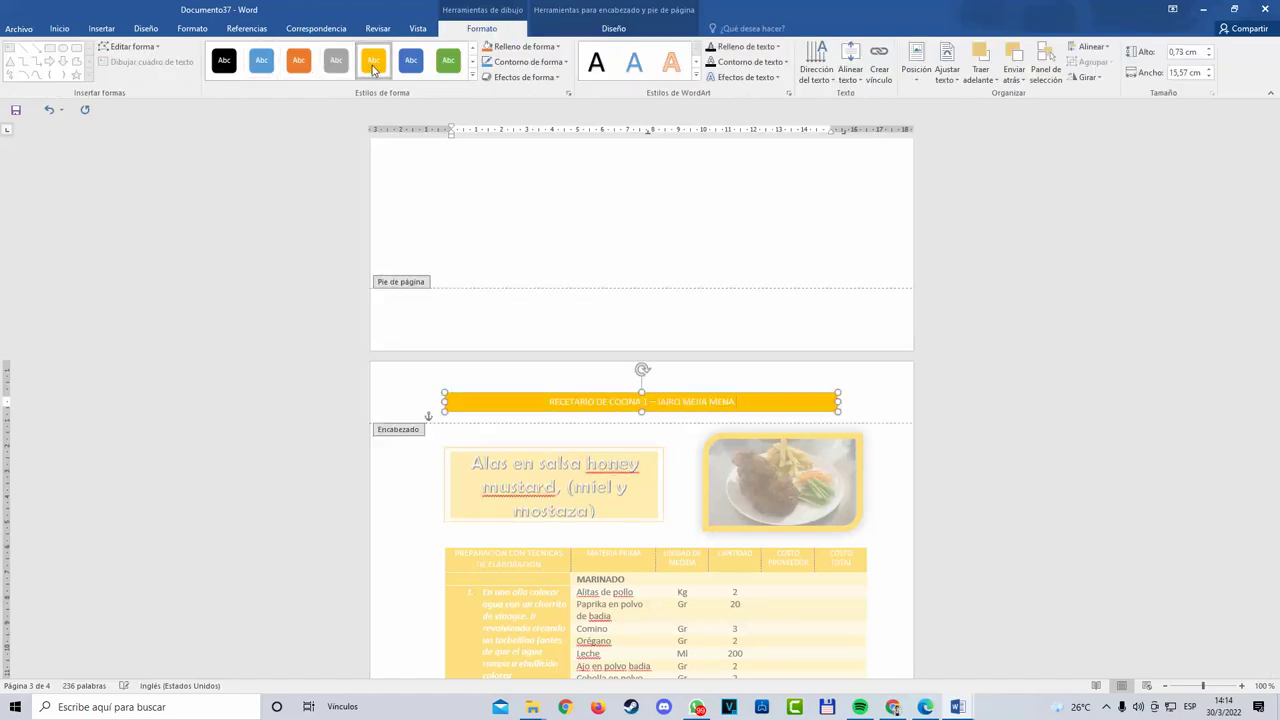
{"action": "double_click", "coordinate": [893, 405]}
{"action": "left_click", "coordinate": [831, 163]}
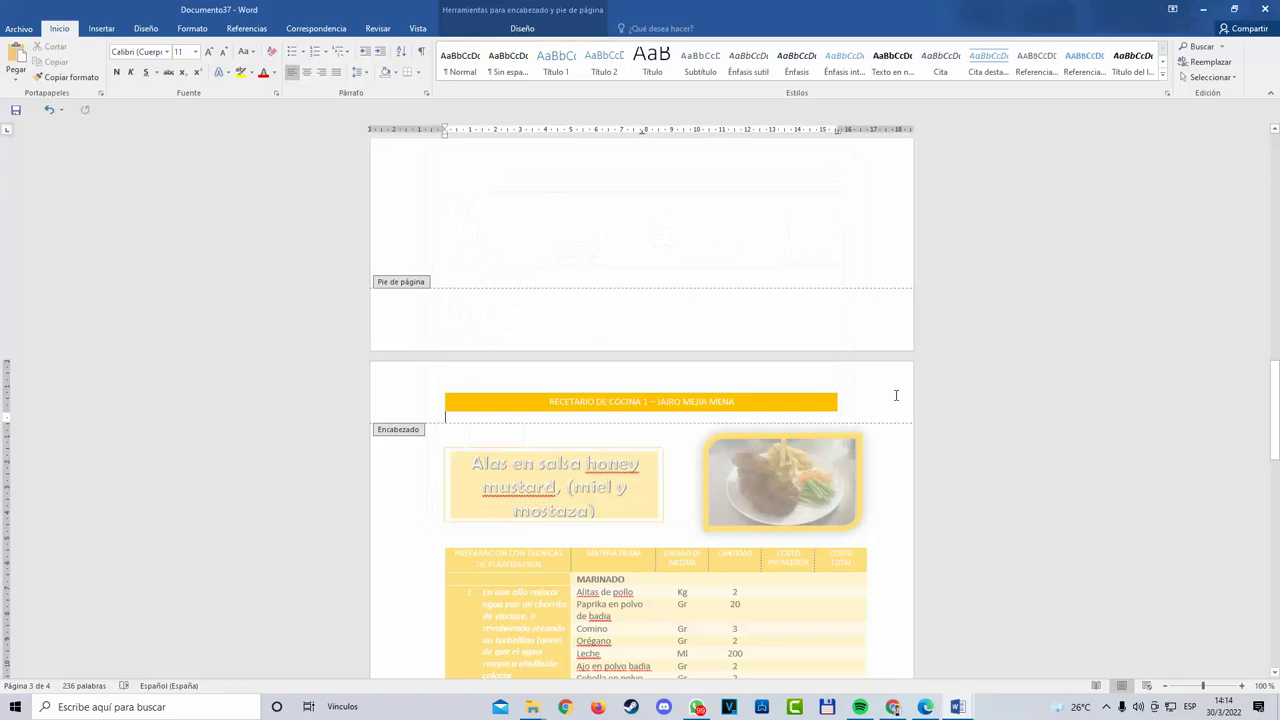
{"action": "double_click", "coordinate": [872, 537]}
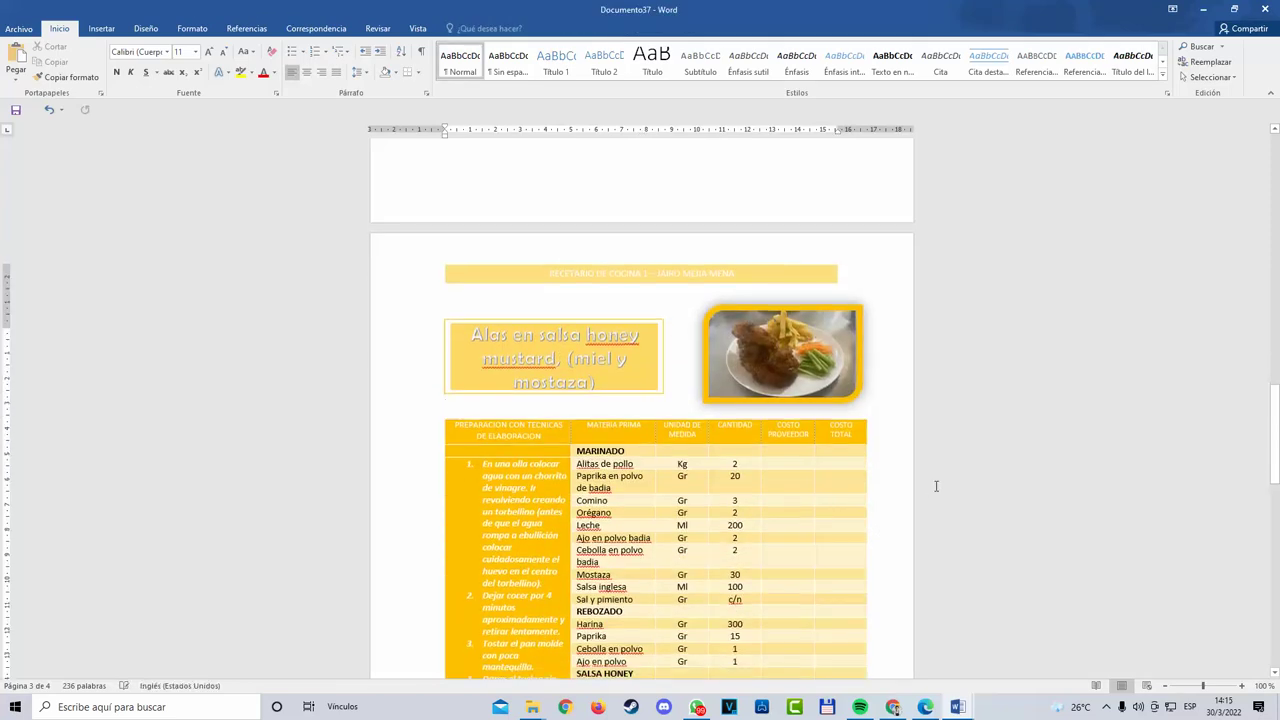
Step: Check on which pages the header banner appears, from the first blank page through the following ones
{"action": "scroll", "coordinate": [780, 525], "scroll_direction": "up", "scroll_amount": 20}
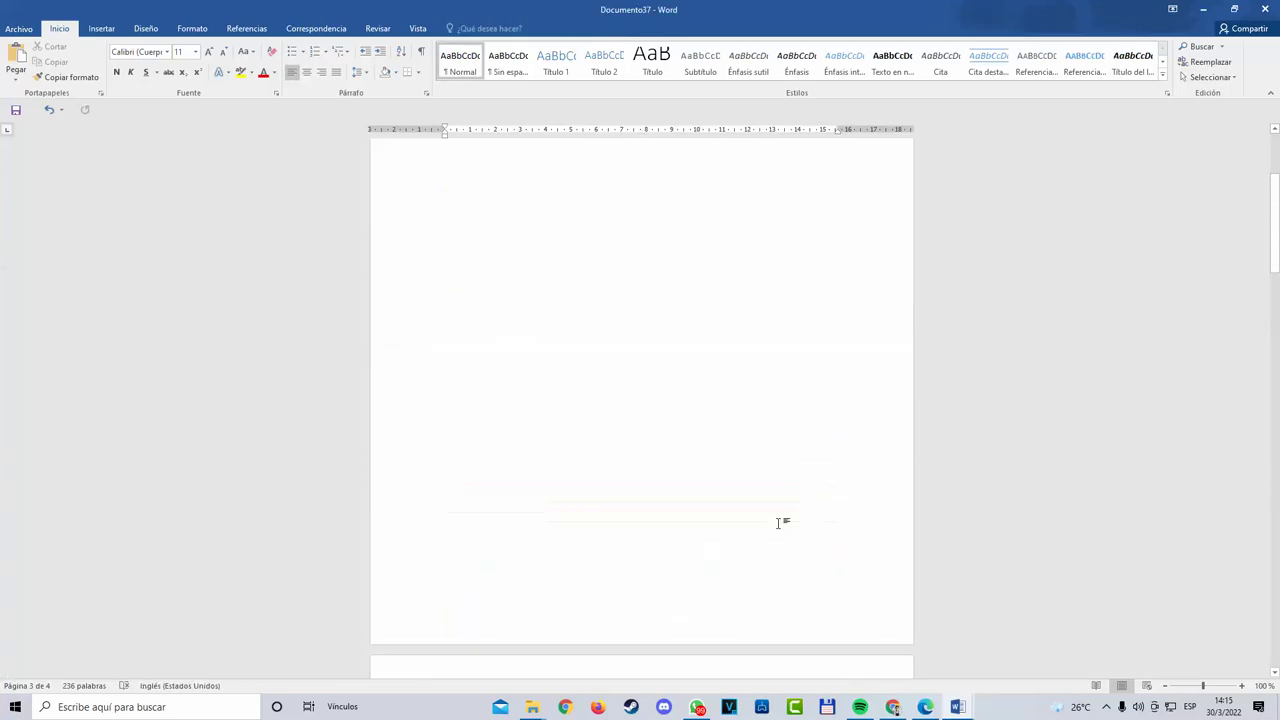
{"action": "scroll", "coordinate": [775, 486], "scroll_direction": "up", "scroll_amount": 3}
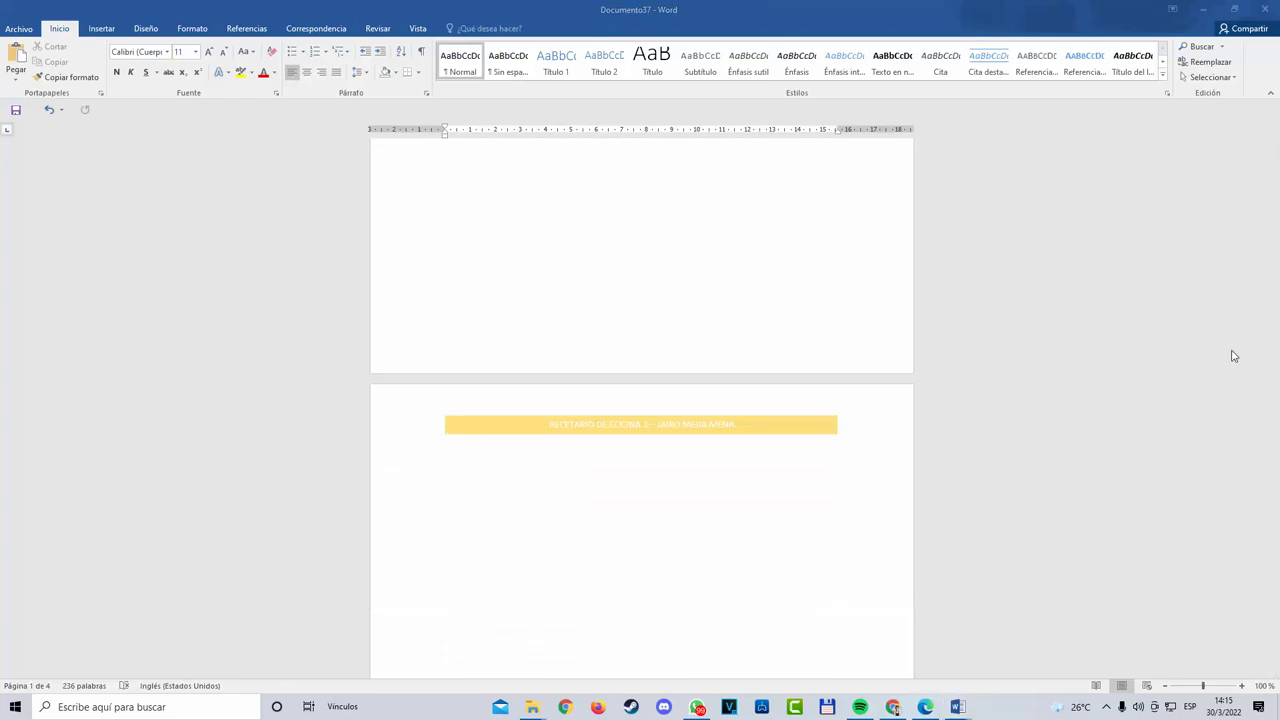
{"action": "scroll", "coordinate": [1143, 403], "scroll_direction": "down", "scroll_amount": 6}
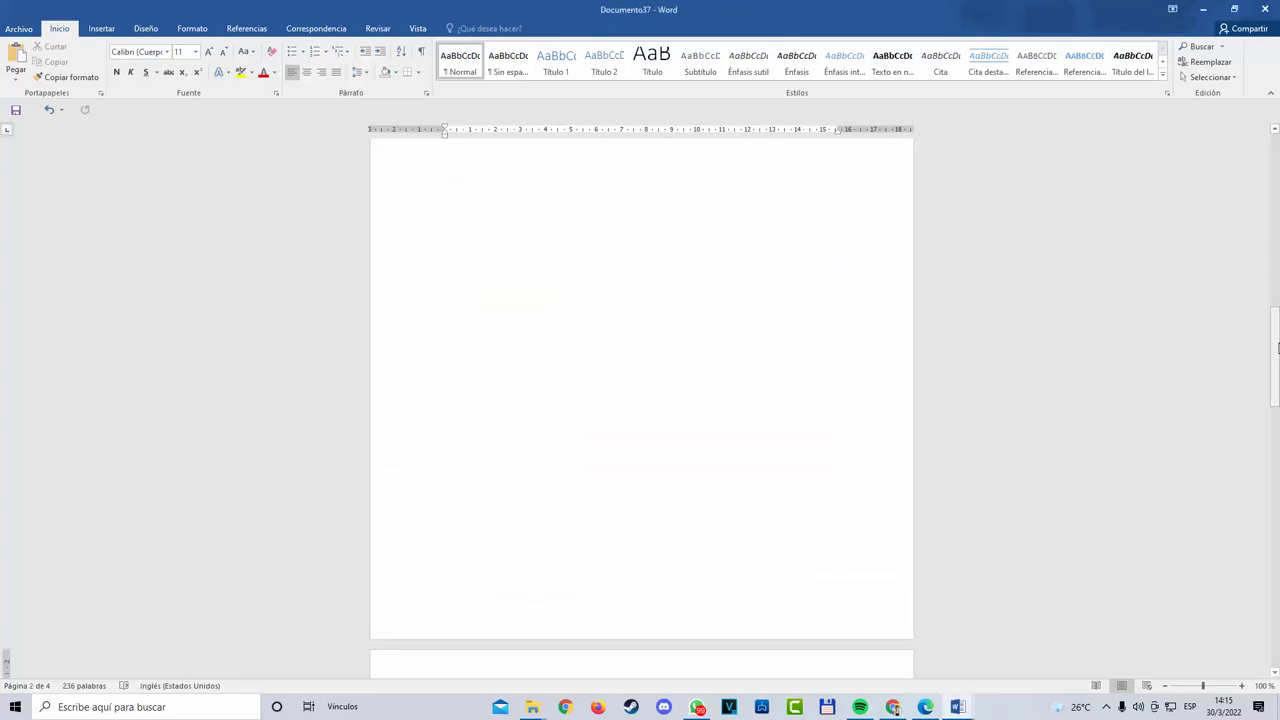
{"action": "left_click_drag", "start_coordinate": [1277, 347], "coordinate": [1229, 135]}
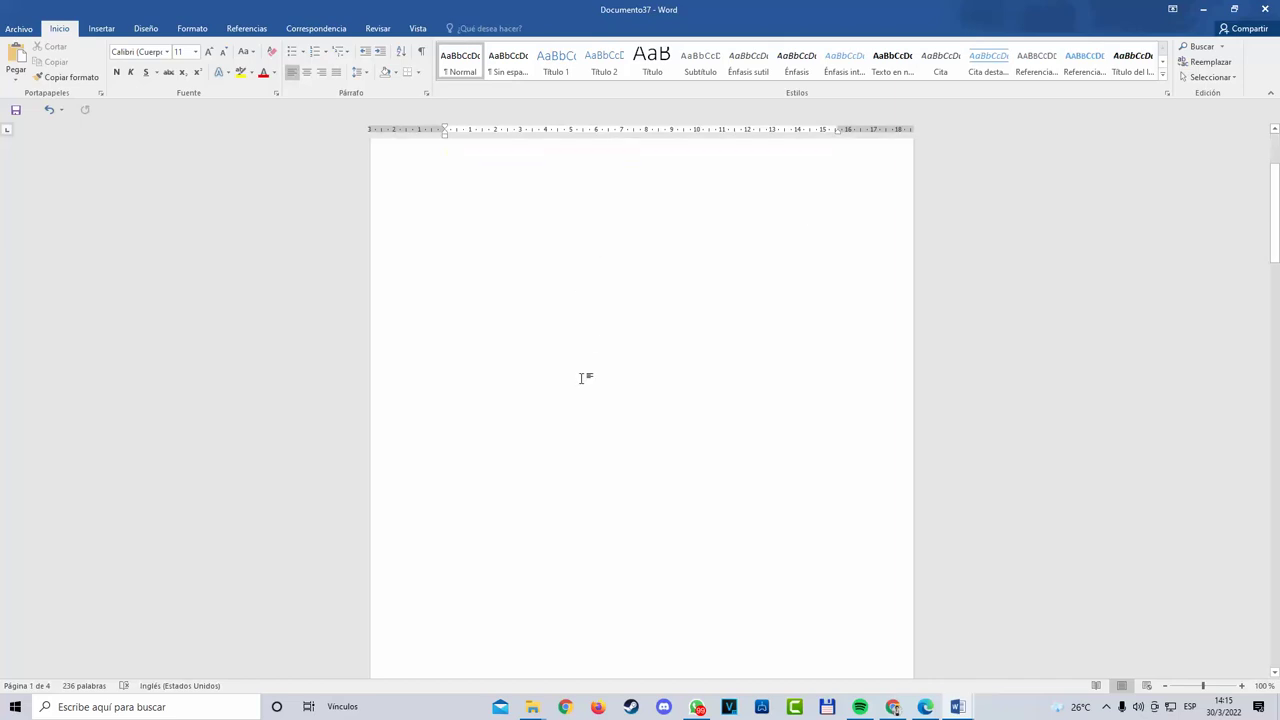
{"action": "scroll", "coordinate": [583, 374], "scroll_direction": "down", "scroll_amount": 10}
{"action": "scroll", "coordinate": [527, 408], "scroll_direction": "up", "scroll_amount": 10}
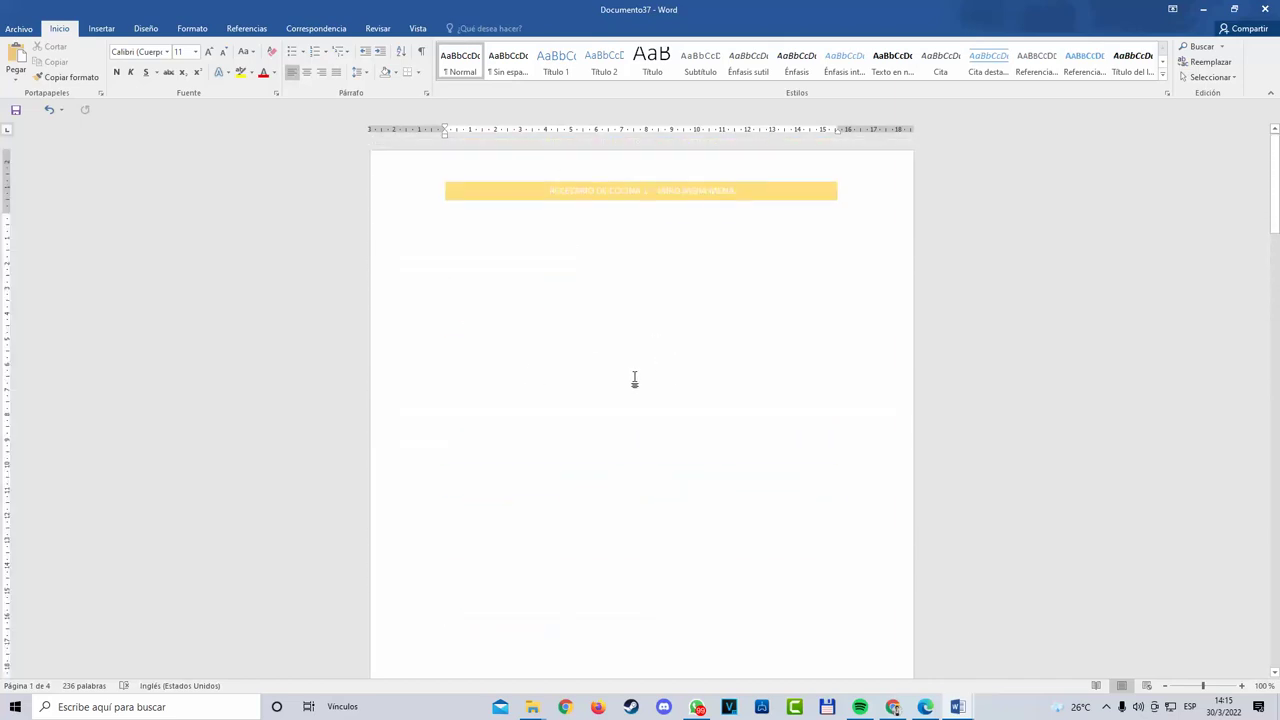
{"action": "scroll", "coordinate": [634, 380], "scroll_direction": "down", "scroll_amount": 10}
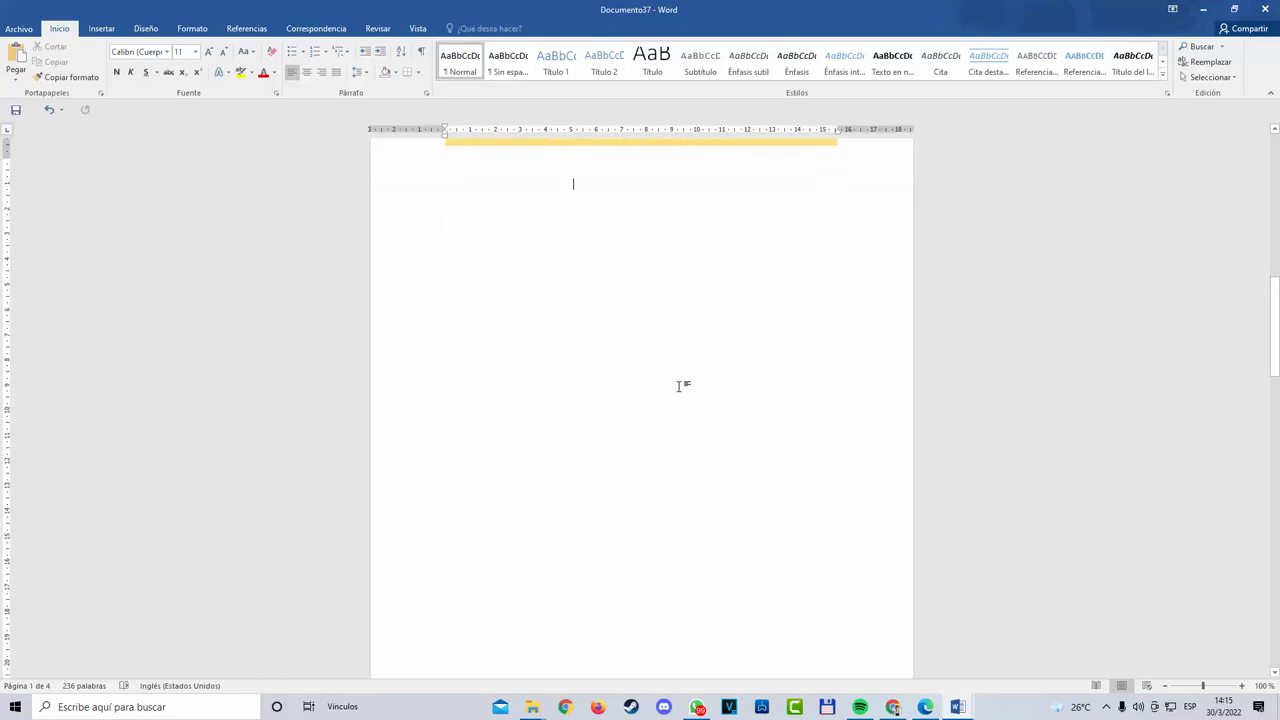
{"action": "scroll", "coordinate": [683, 386], "scroll_direction": "down", "scroll_amount": 6}
{"action": "scroll", "coordinate": [680, 388], "scroll_direction": "up", "scroll_amount": 8}
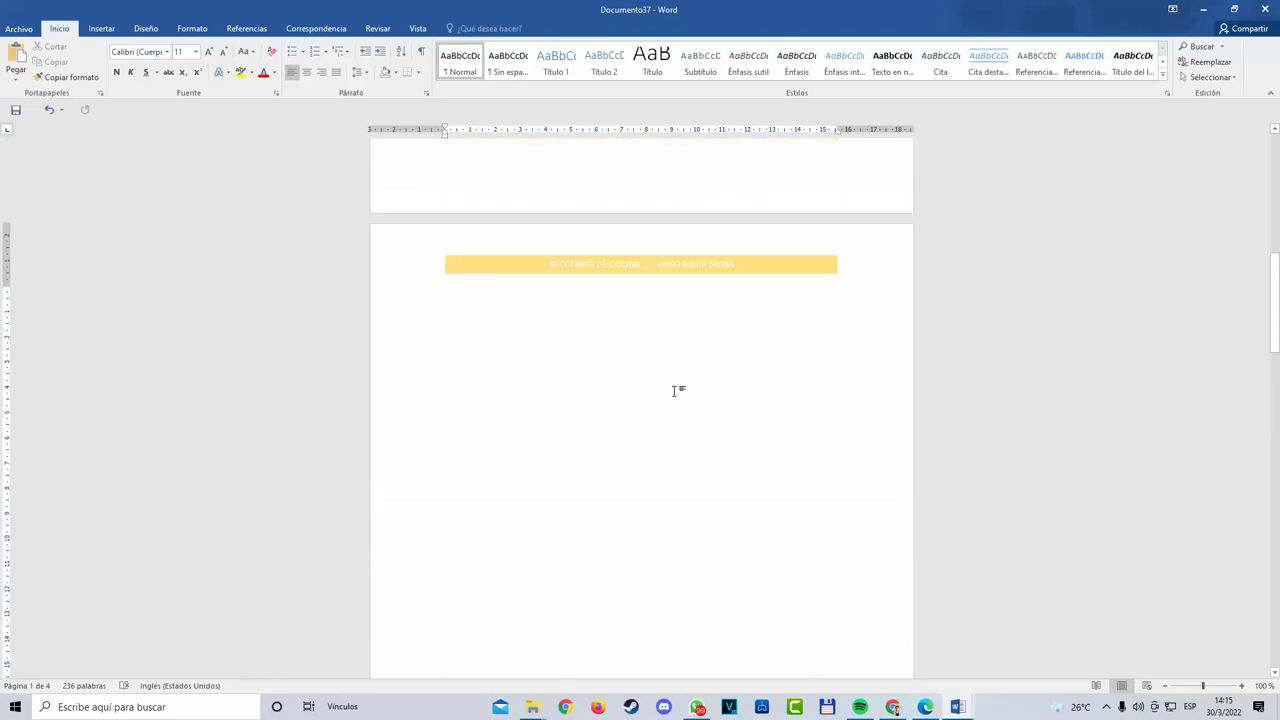
{"action": "scroll", "coordinate": [676, 390], "scroll_direction": "up", "scroll_amount": 5}
{"action": "scroll", "coordinate": [686, 420], "scroll_direction": "down", "scroll_amount": 5}
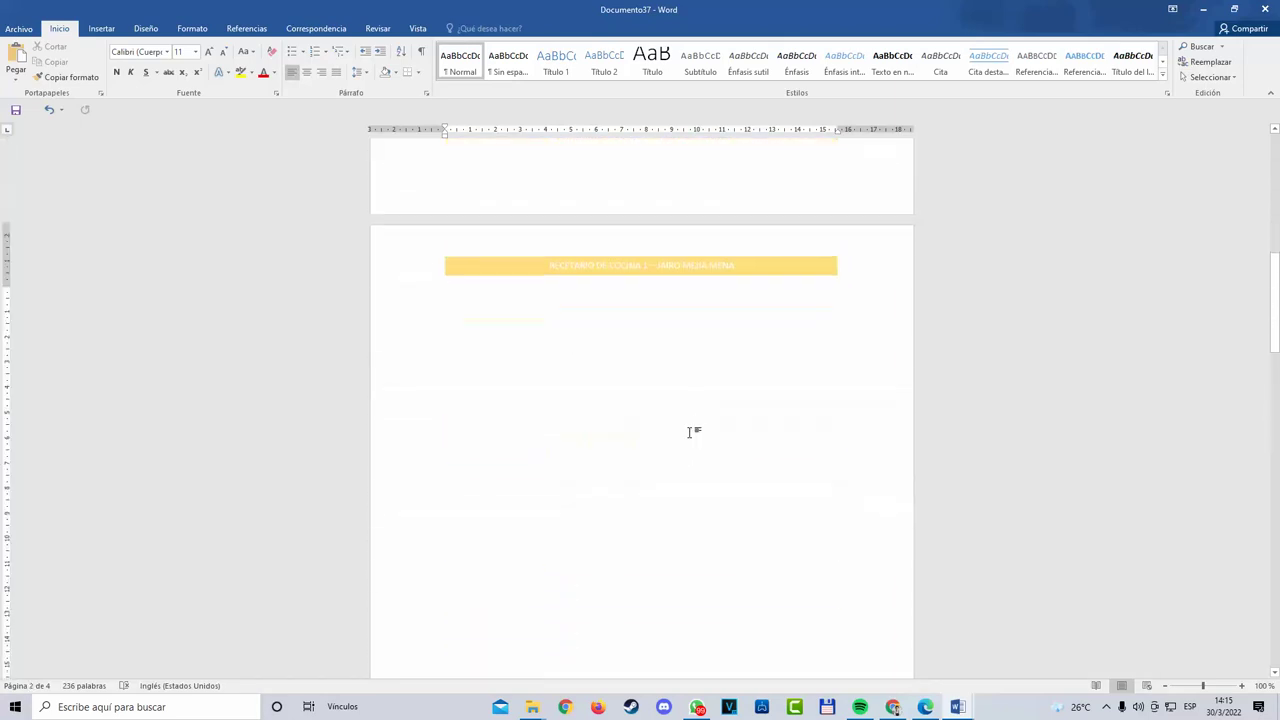
Step: Switch to Edge and read the activity guide's instructions on headers and page numbering, then return to Word
{"action": "left_click", "coordinate": [914, 700]}
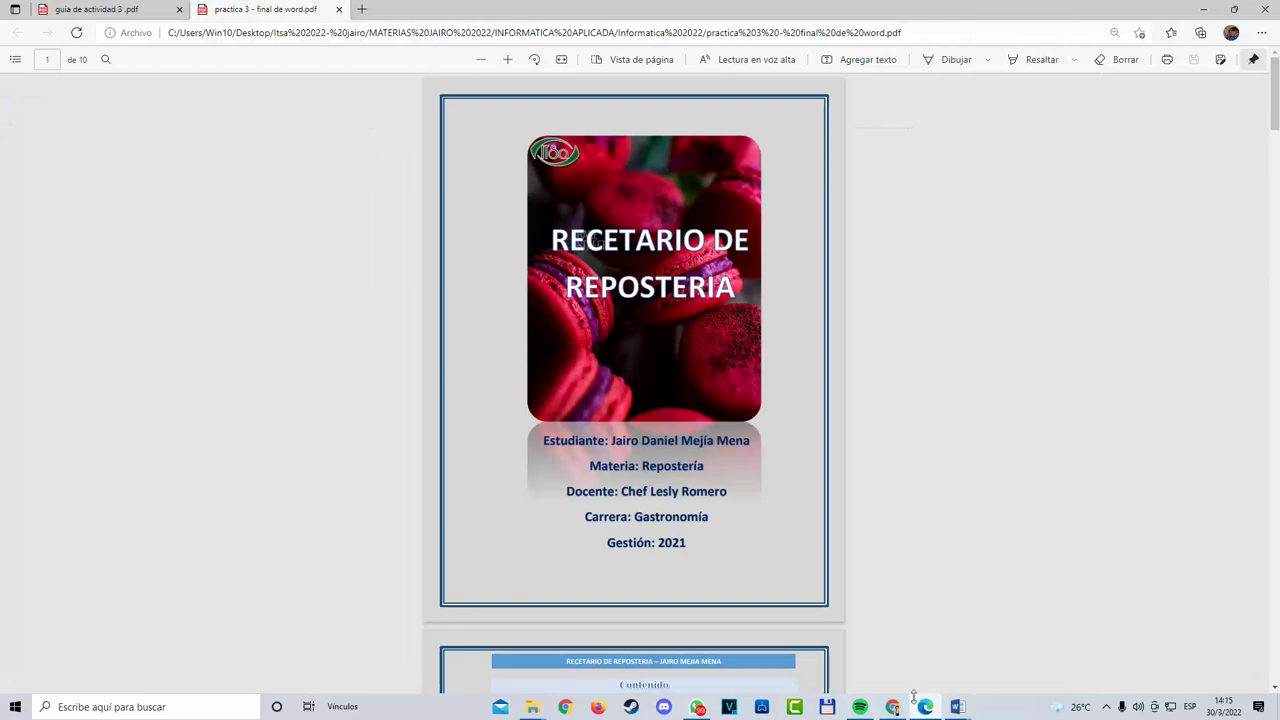
{"action": "left_click", "coordinate": [95, 9]}
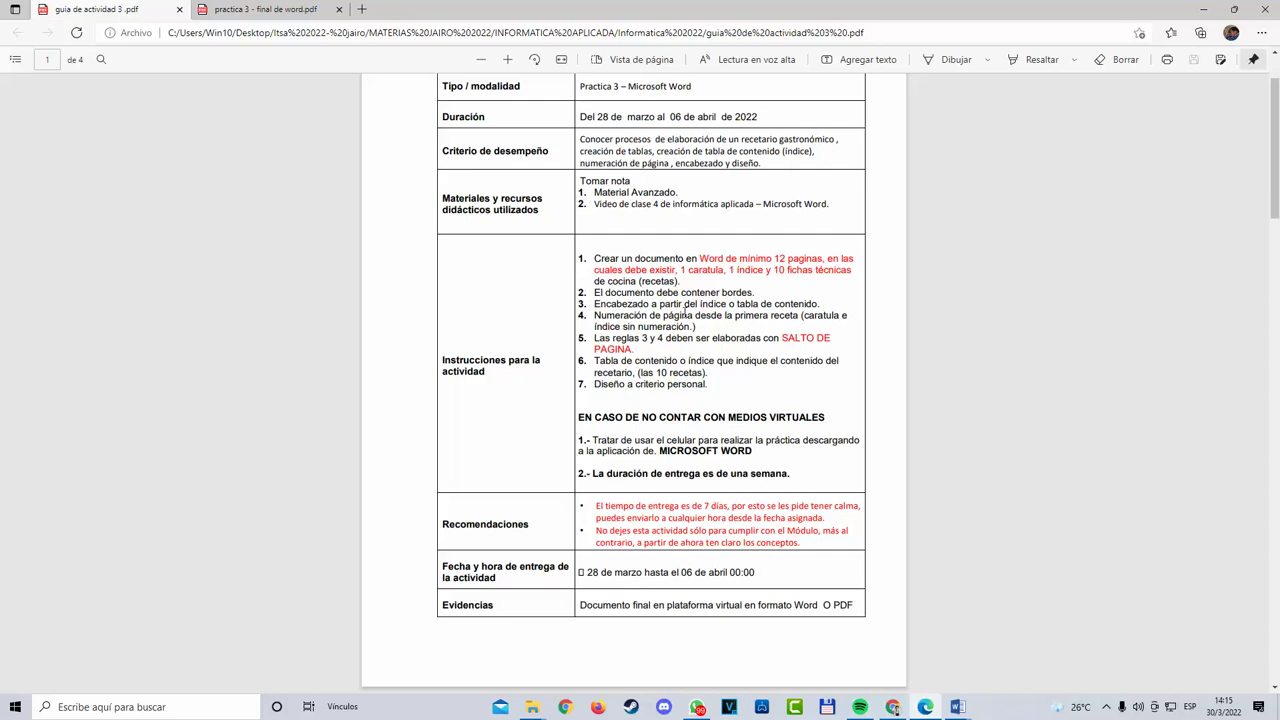
{"action": "left_click", "coordinate": [1203, 9]}
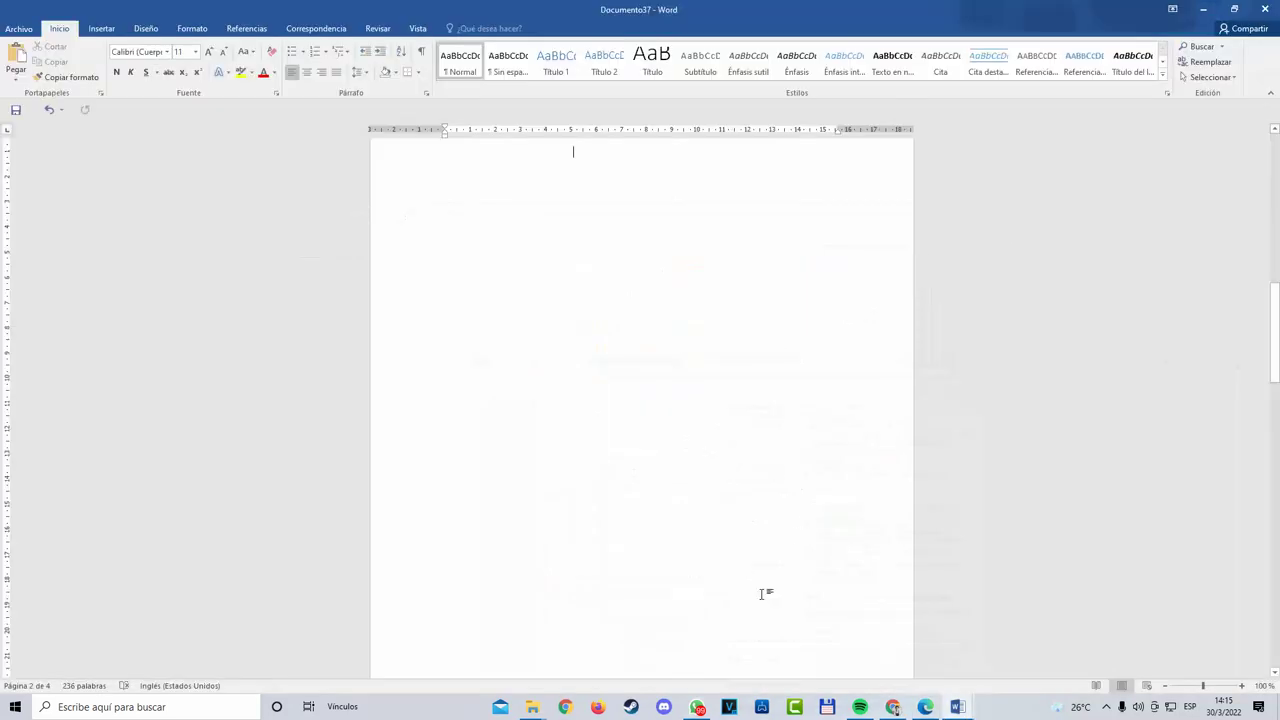
Step: Write "INDICE" on the second page beneath the header and centre it
{"action": "scroll", "coordinate": [777, 540], "scroll_direction": "down", "scroll_amount": 15}
{"action": "scroll", "coordinate": [813, 574], "scroll_direction": "up", "scroll_amount": 2}
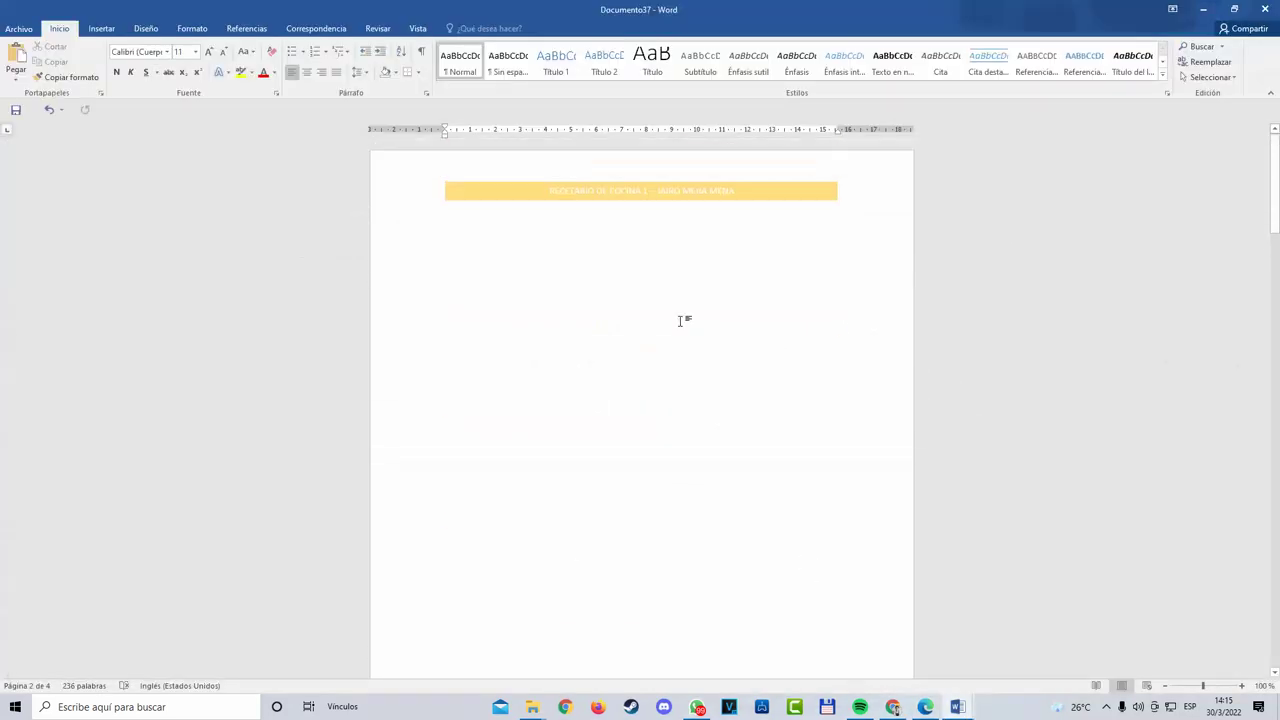
{"action": "scroll", "coordinate": [680, 320], "scroll_direction": "down", "scroll_amount": 2}
{"action": "scroll", "coordinate": [657, 323], "scroll_direction": "up", "scroll_amount": 2}
{"action": "scroll", "coordinate": [685, 464], "scroll_direction": "down", "scroll_amount": 2}
{"action": "scroll", "coordinate": [687, 464], "scroll_direction": "down", "scroll_amount": 6}
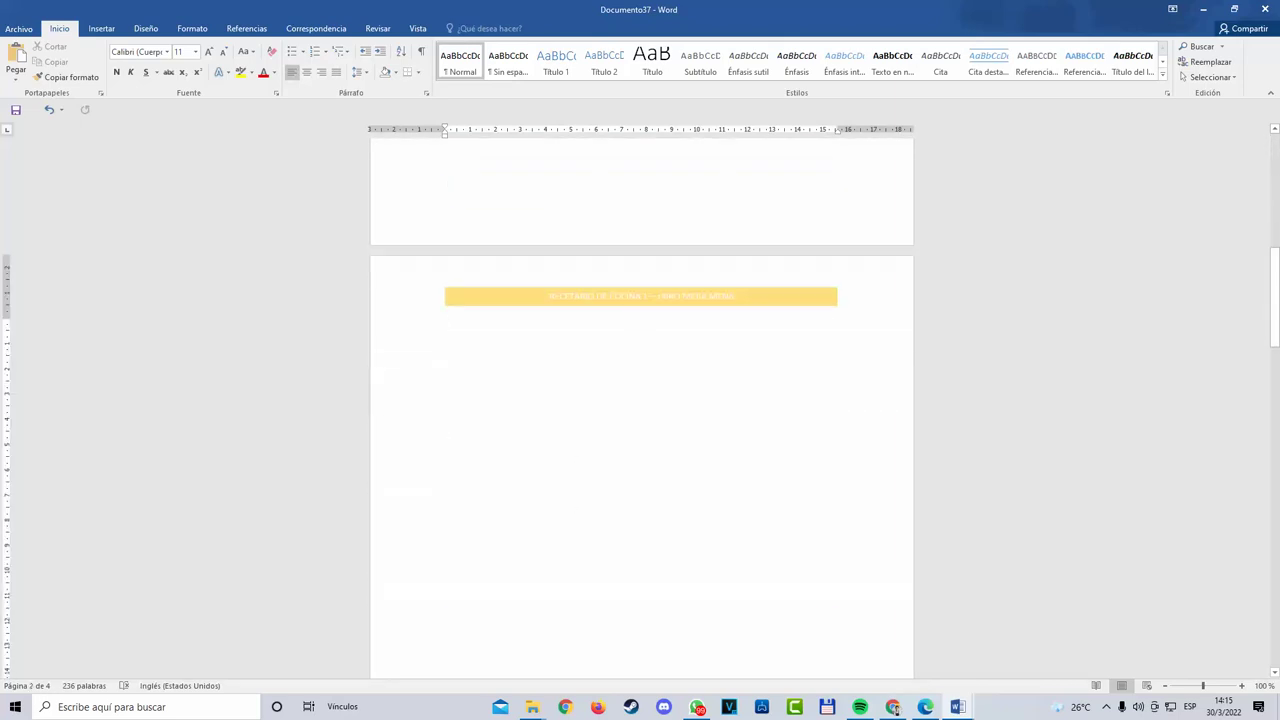
{"action": "type", "text": "U"}
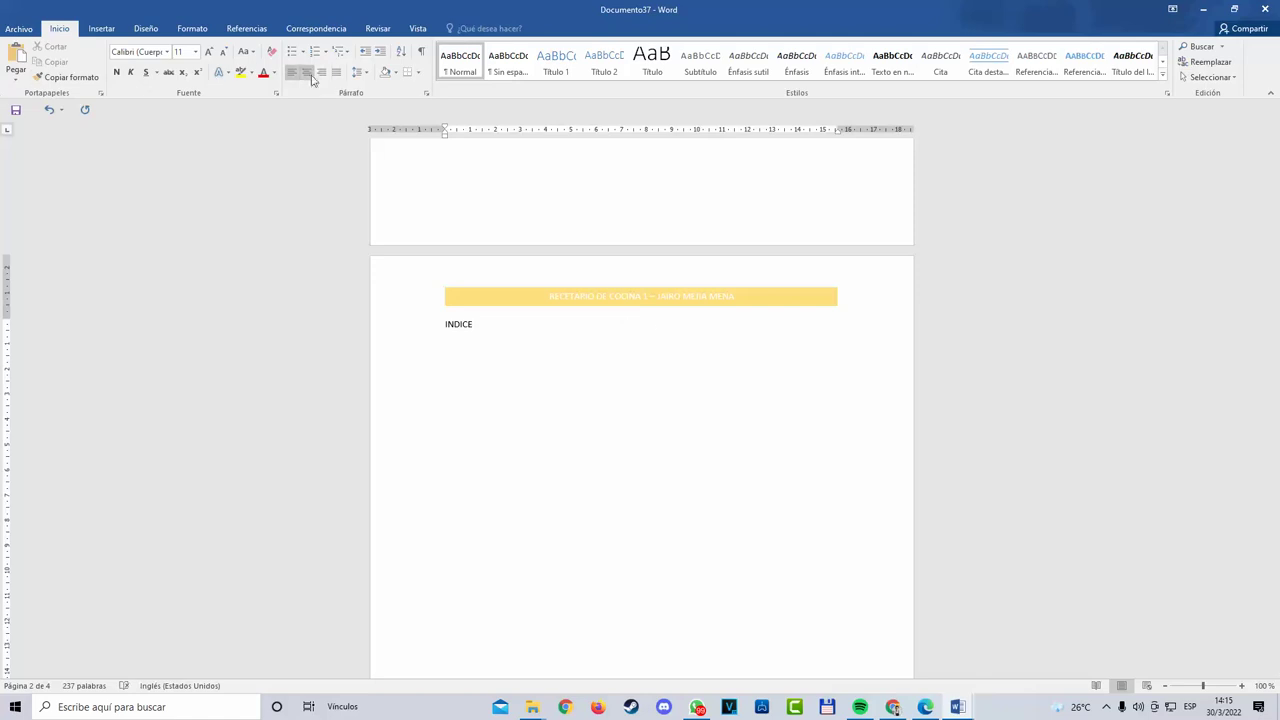
{"action": "left_click", "coordinate": [307, 73]}
{"action": "scroll", "coordinate": [717, 474], "scroll_direction": "down", "scroll_amount": 10}
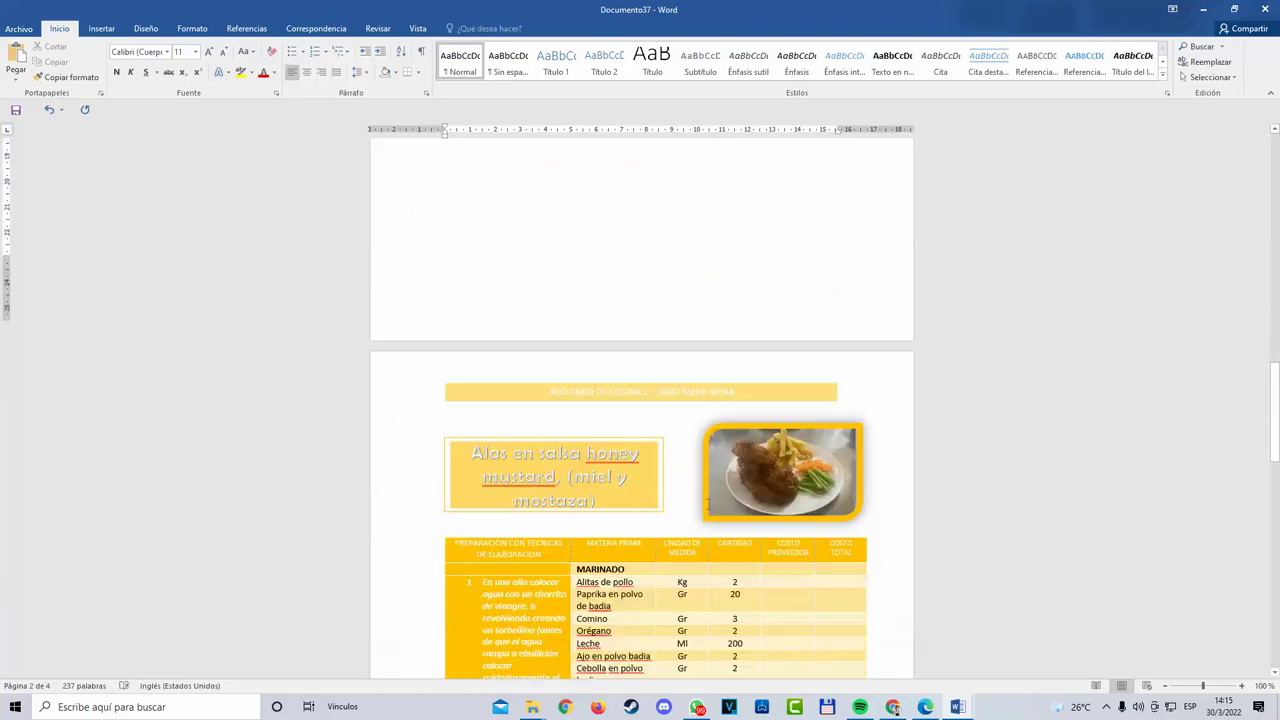
Step: Review the header banner from the first recipe page back up to the first blank page
{"action": "scroll", "coordinate": [706, 503], "scroll_direction": "up", "scroll_amount": 5}
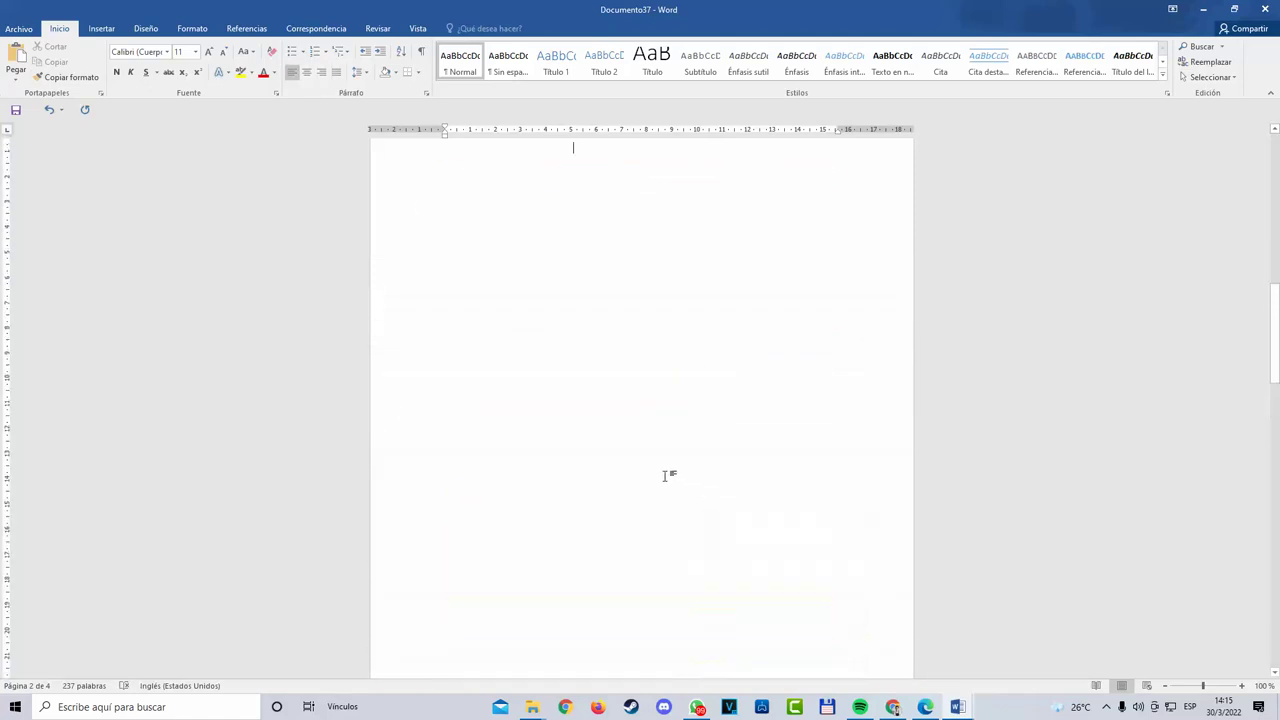
{"action": "scroll", "coordinate": [669, 475], "scroll_direction": "up", "scroll_amount": 10}
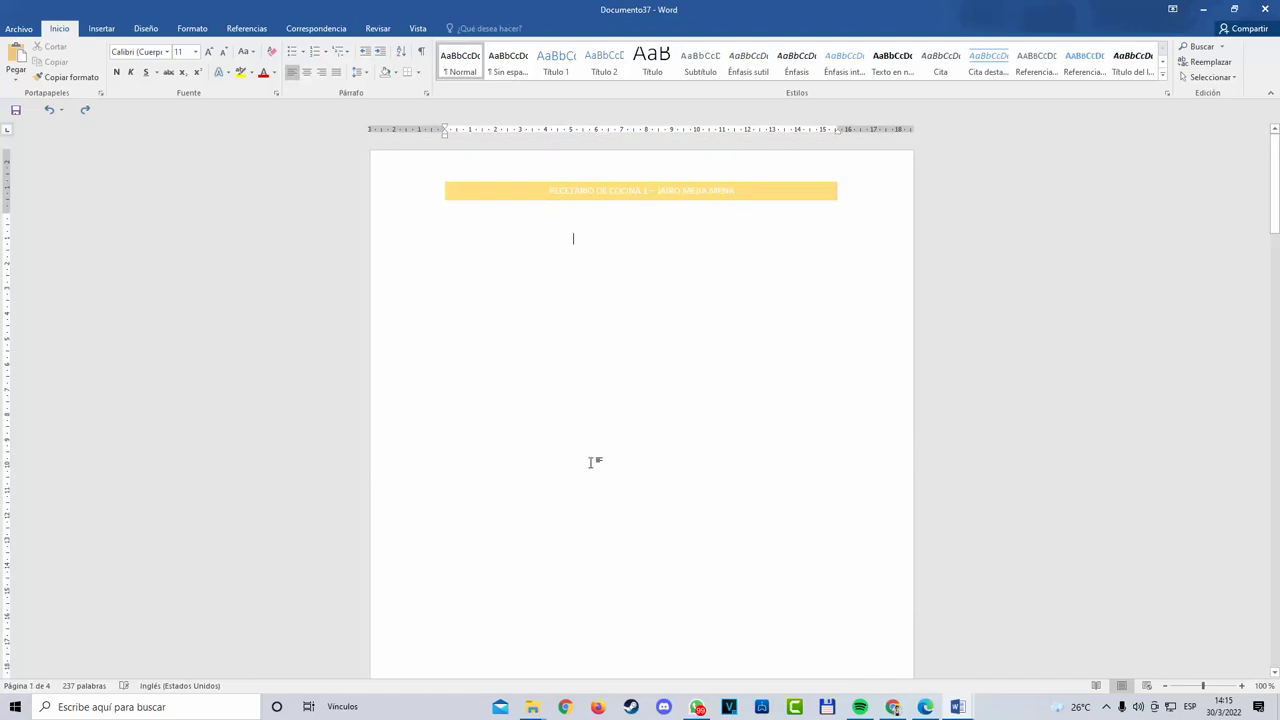
{"action": "scroll", "coordinate": [553, 497], "scroll_direction": "up", "scroll_amount": 5}
{"action": "scroll", "coordinate": [497, 452], "scroll_direction": "up", "scroll_amount": 3}
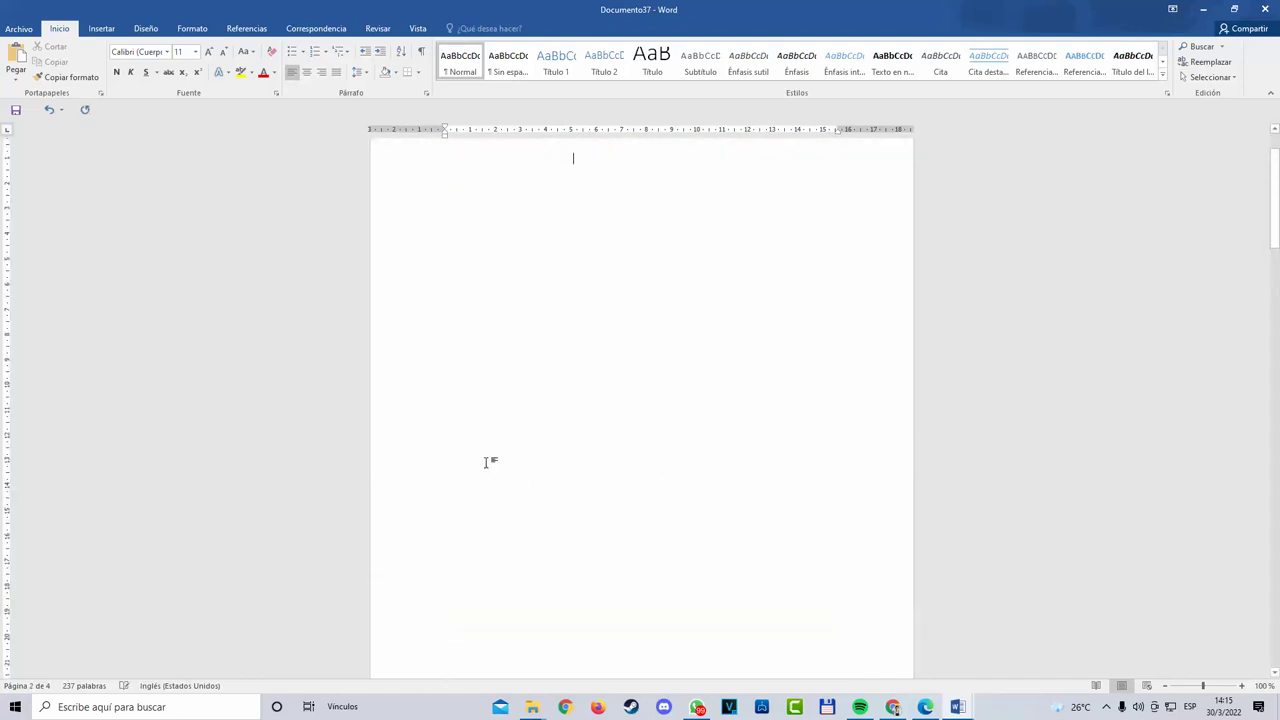
{"action": "scroll", "coordinate": [500, 482], "scroll_direction": "down", "scroll_amount": 2}
{"action": "scroll", "coordinate": [508, 483], "scroll_direction": "up", "scroll_amount": 3}
{"action": "key", "text": "BackSpace"}
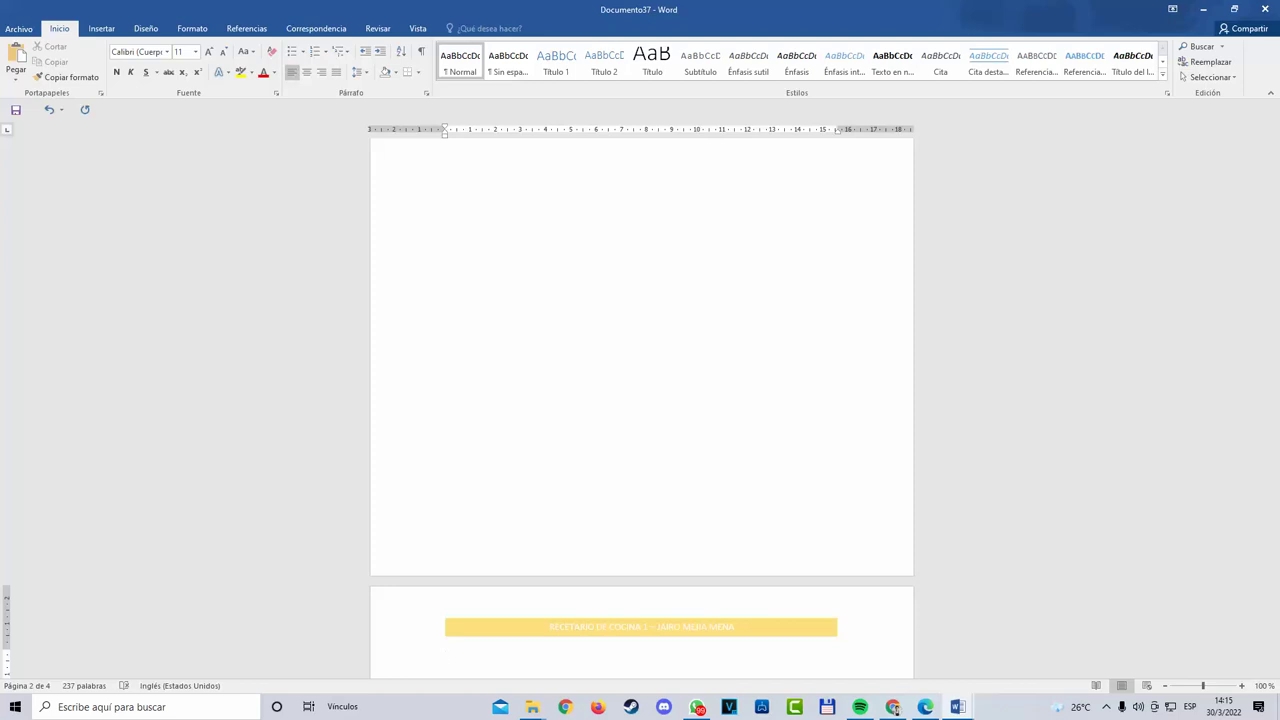
{"action": "left_click", "coordinate": [49, 109]}
{"action": "scroll", "coordinate": [195, 211], "scroll_direction": "up", "scroll_amount": 3}
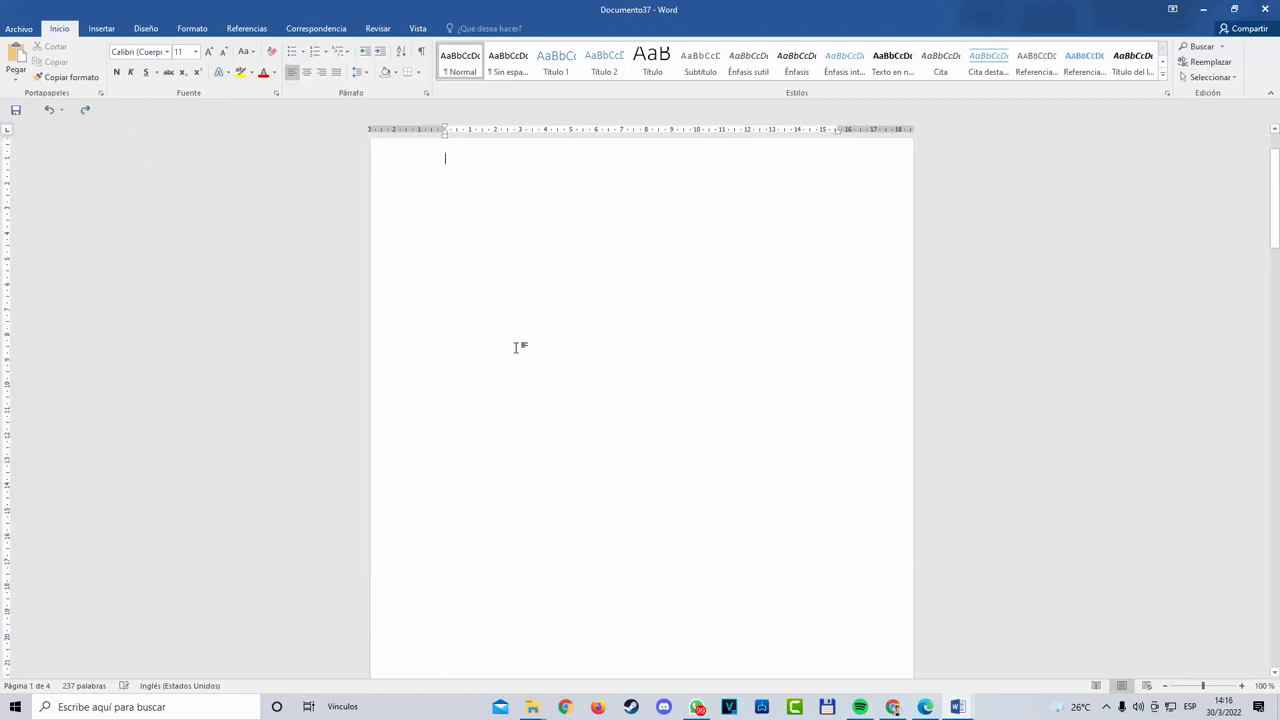
Step: Add blank lines at the end of the first page and place the cursor near that page's end
{"action": "scroll", "coordinate": [520, 386], "scroll_direction": "down", "scroll_amount": 4}
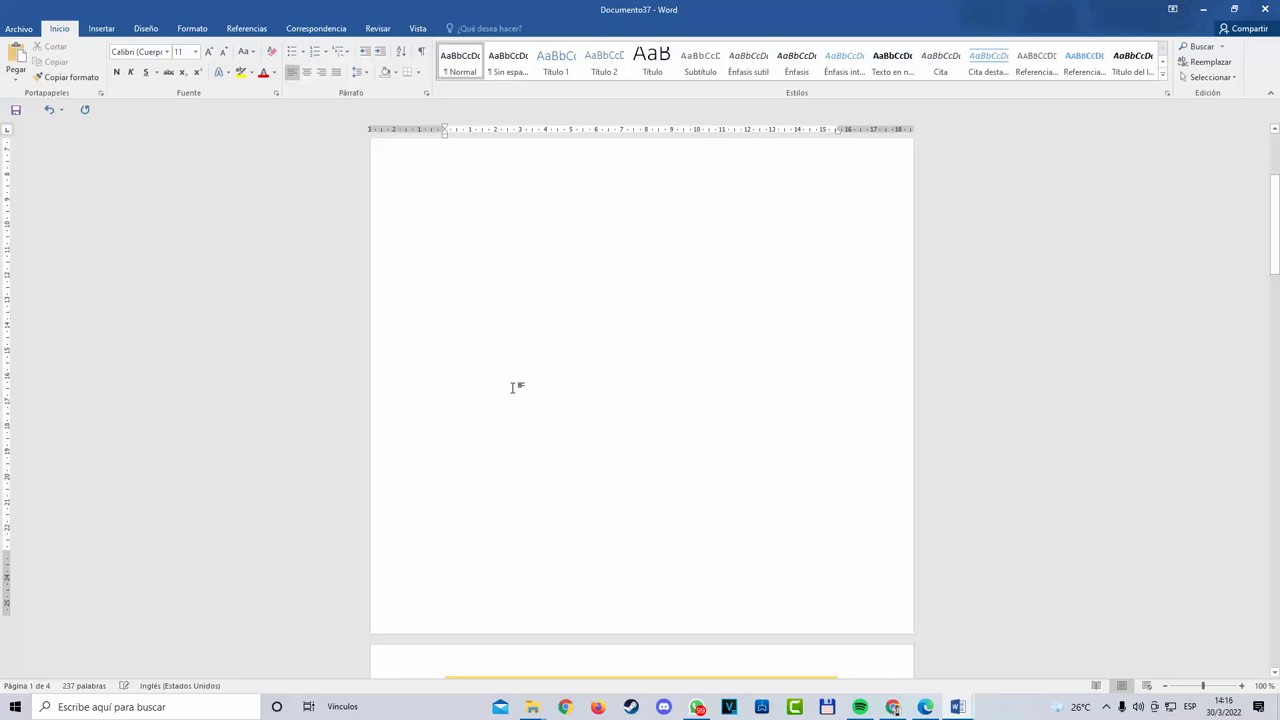
{"action": "left_click", "coordinate": [445, 229]}
{"action": "left_click", "coordinate": [445, 290]}
{"action": "key", "text": "Down"}
{"action": "key", "text": "Down"}
{"action": "key", "text": "Down"}
{"action": "key", "text": "Down"}
{"action": "key", "text": "Down"}
{"action": "key", "text": "Down"}
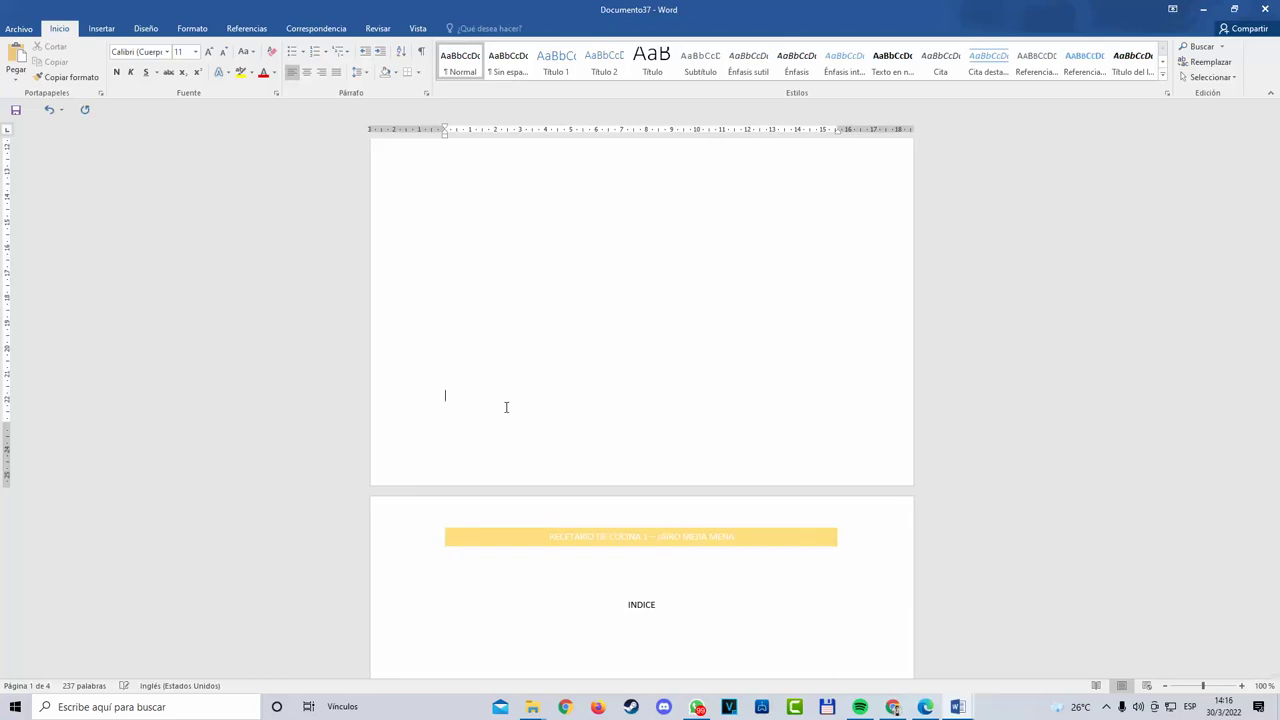
{"action": "key", "text": "Return"}
{"action": "key", "text": "Return"}
{"action": "key", "text": "Return"}
{"action": "left_click", "coordinate": [454, 438]}
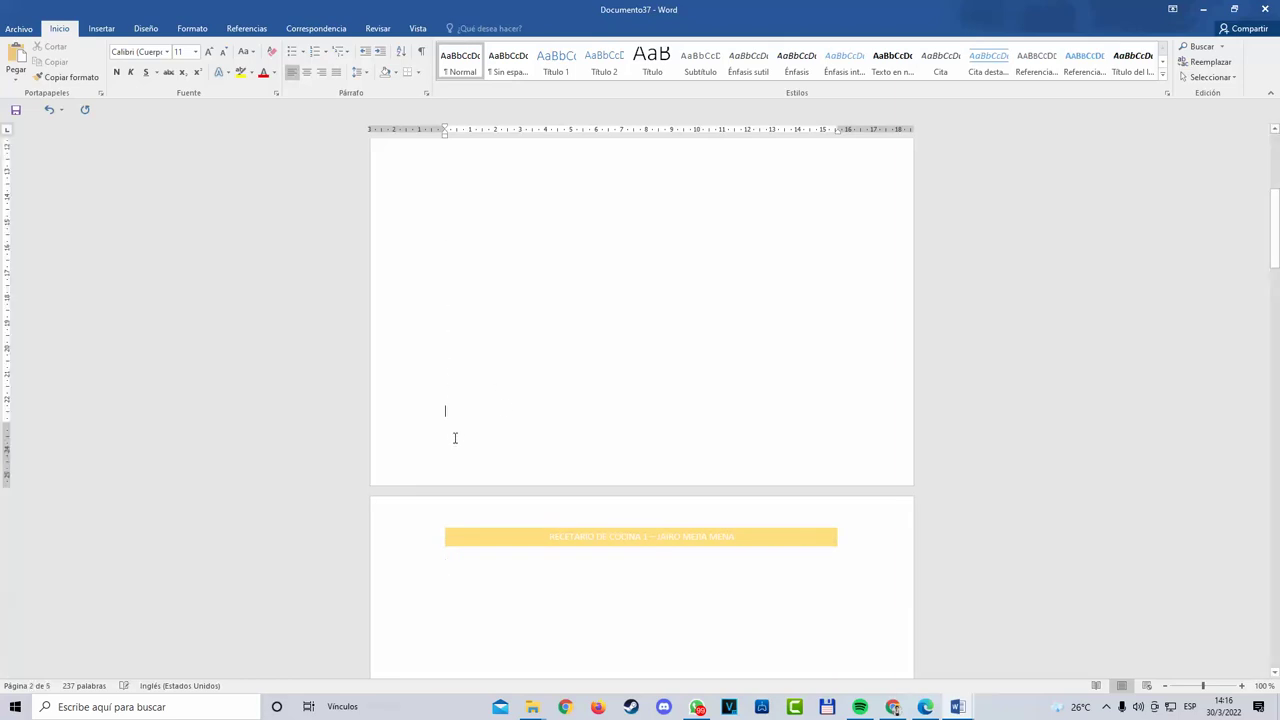
Step: Try inserting a plain page break at the end of the first page, and undo it
{"action": "left_click", "coordinate": [103, 29]}
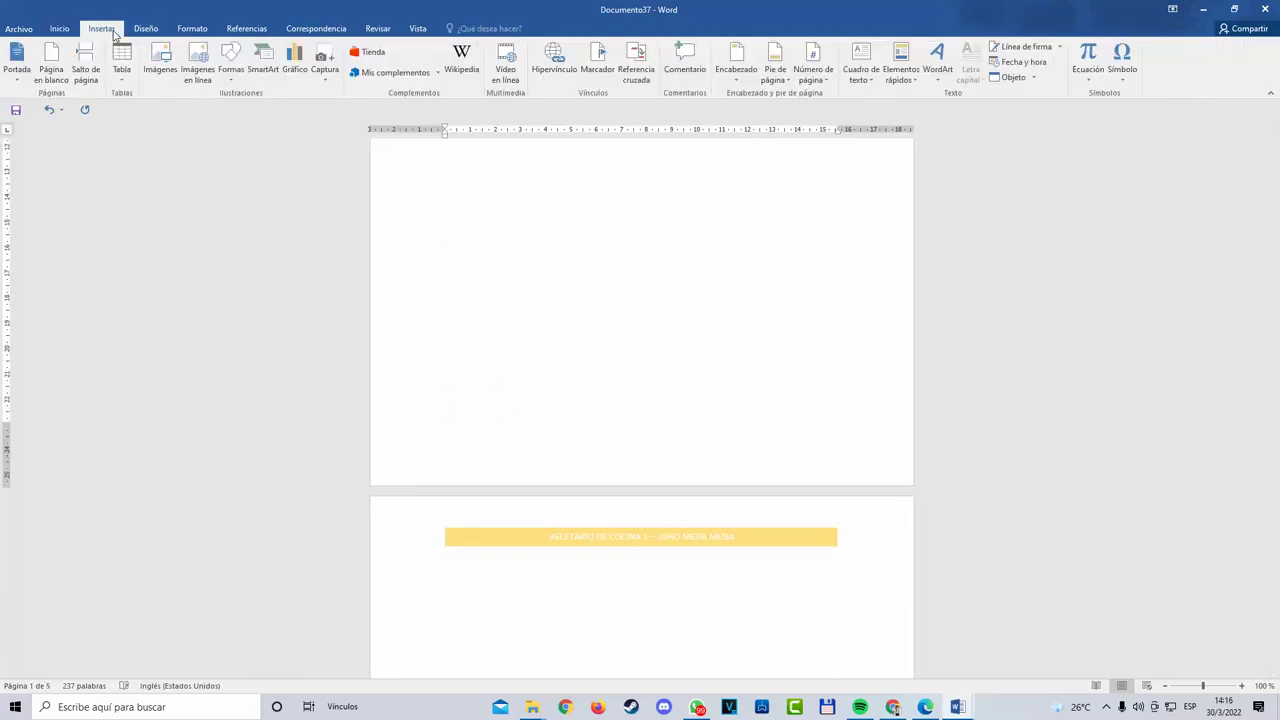
{"action": "left_click", "coordinate": [96, 80]}
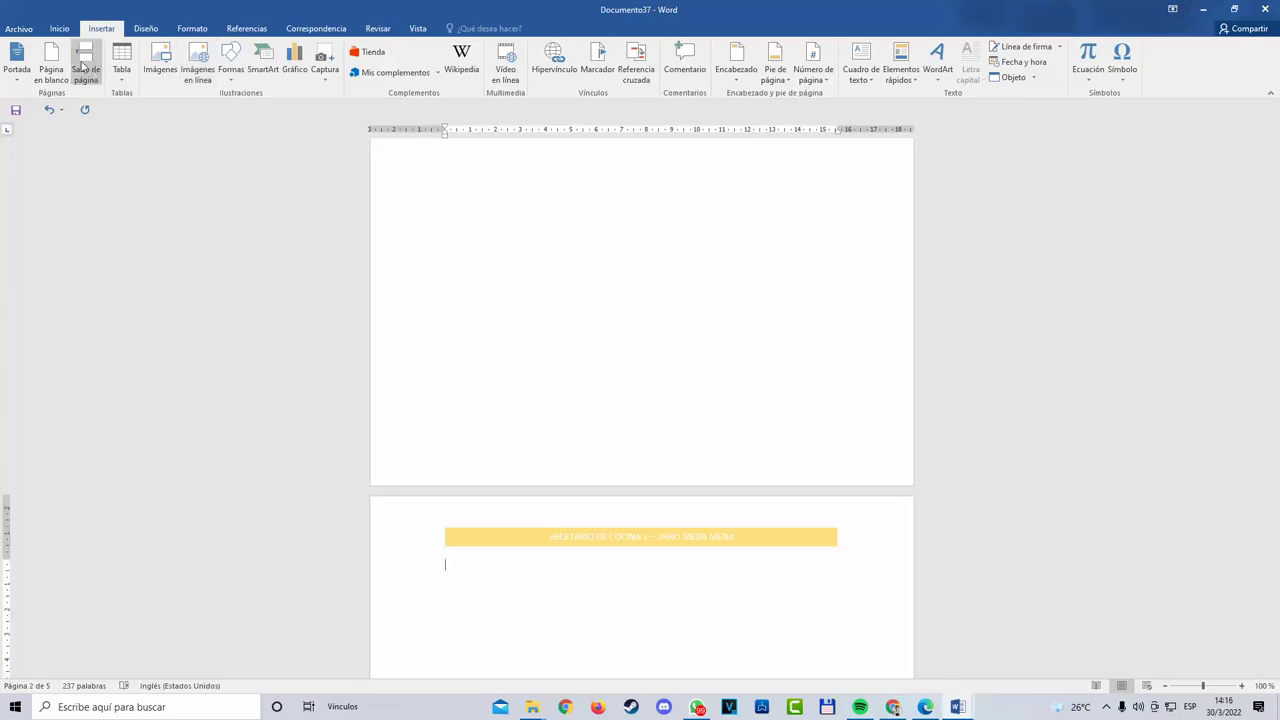
{"action": "left_click", "coordinate": [57, 110]}
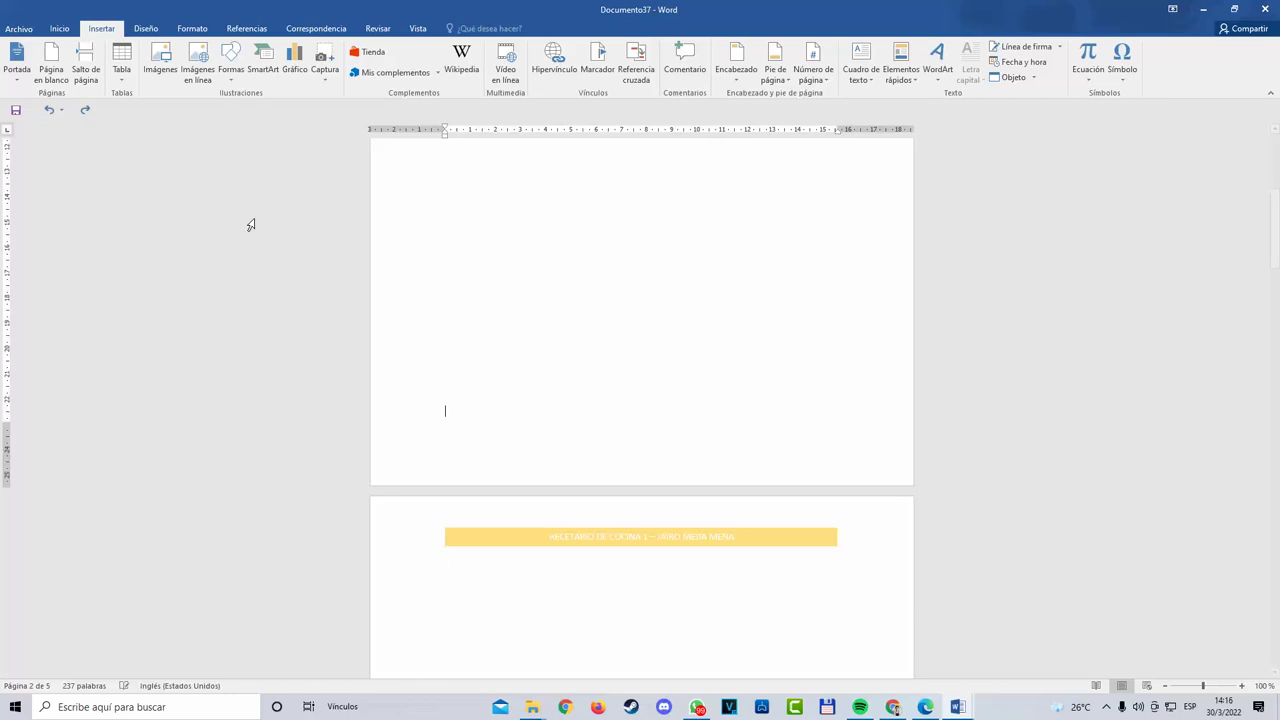
Step: Try a next-page section break at the end of the first page, and undo it
{"action": "left_click", "coordinate": [193, 29]}
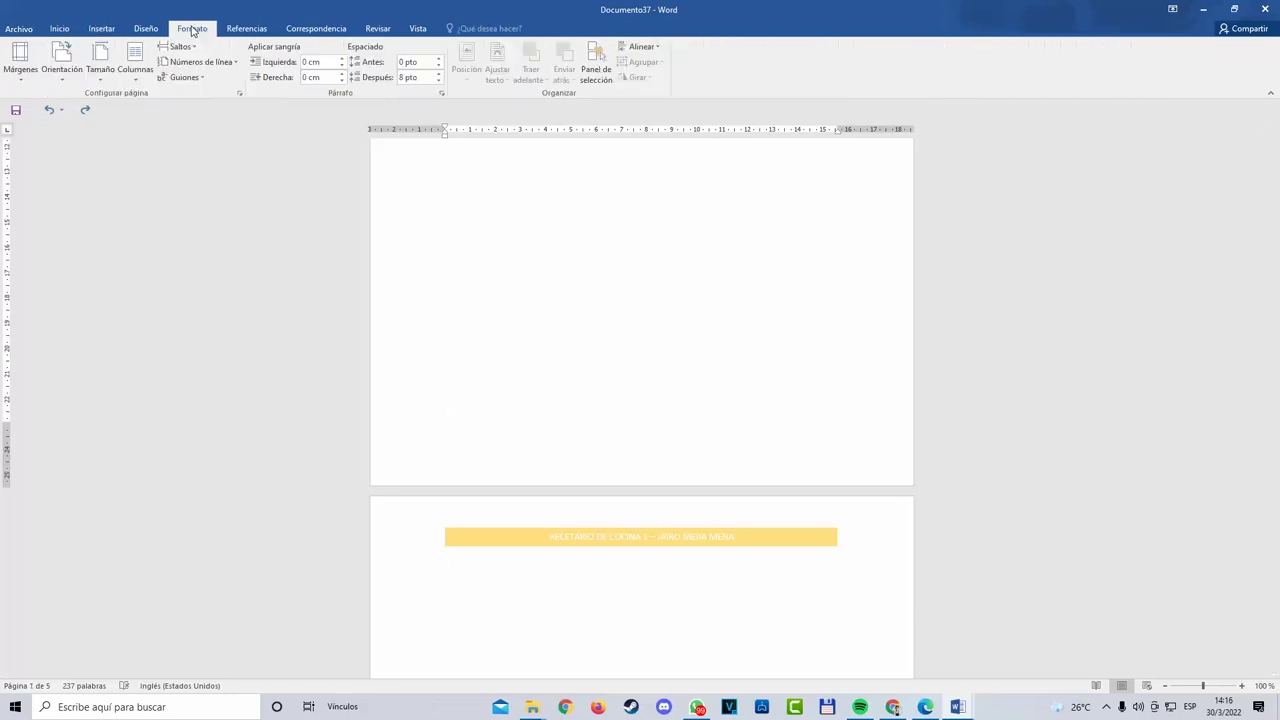
{"action": "left_click", "coordinate": [180, 47]}
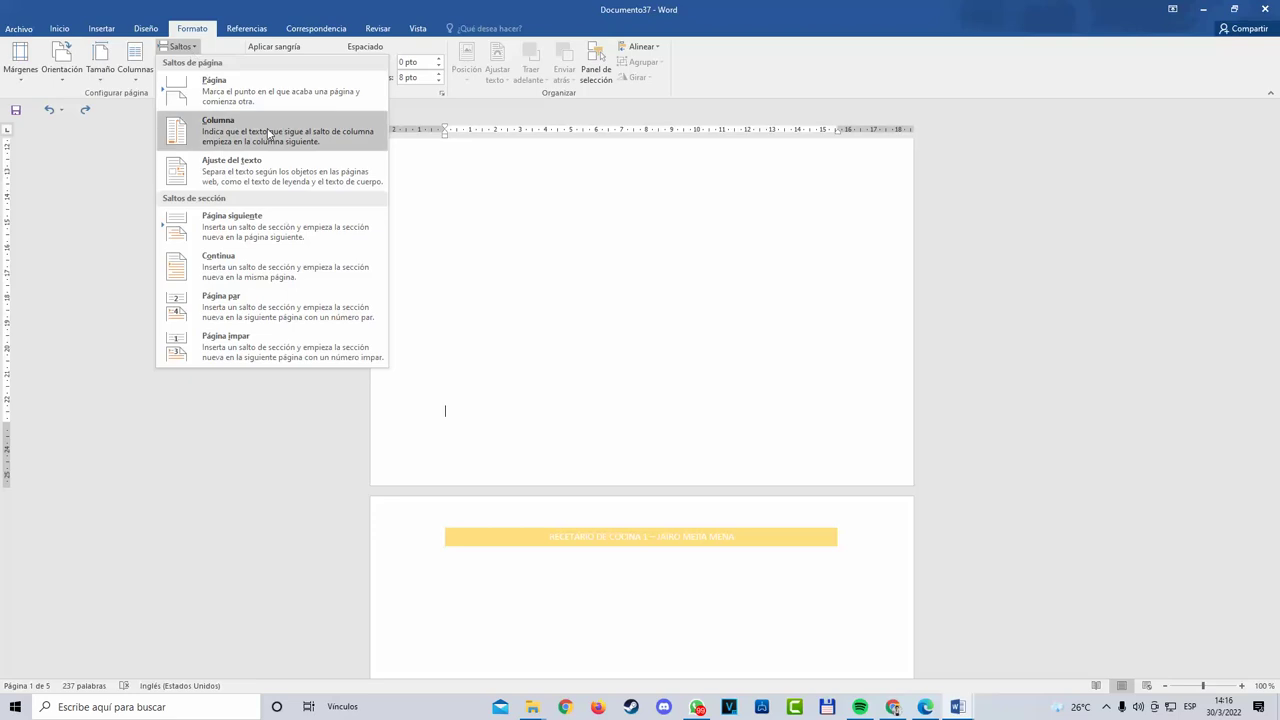
{"action": "left_click", "coordinate": [317, 242]}
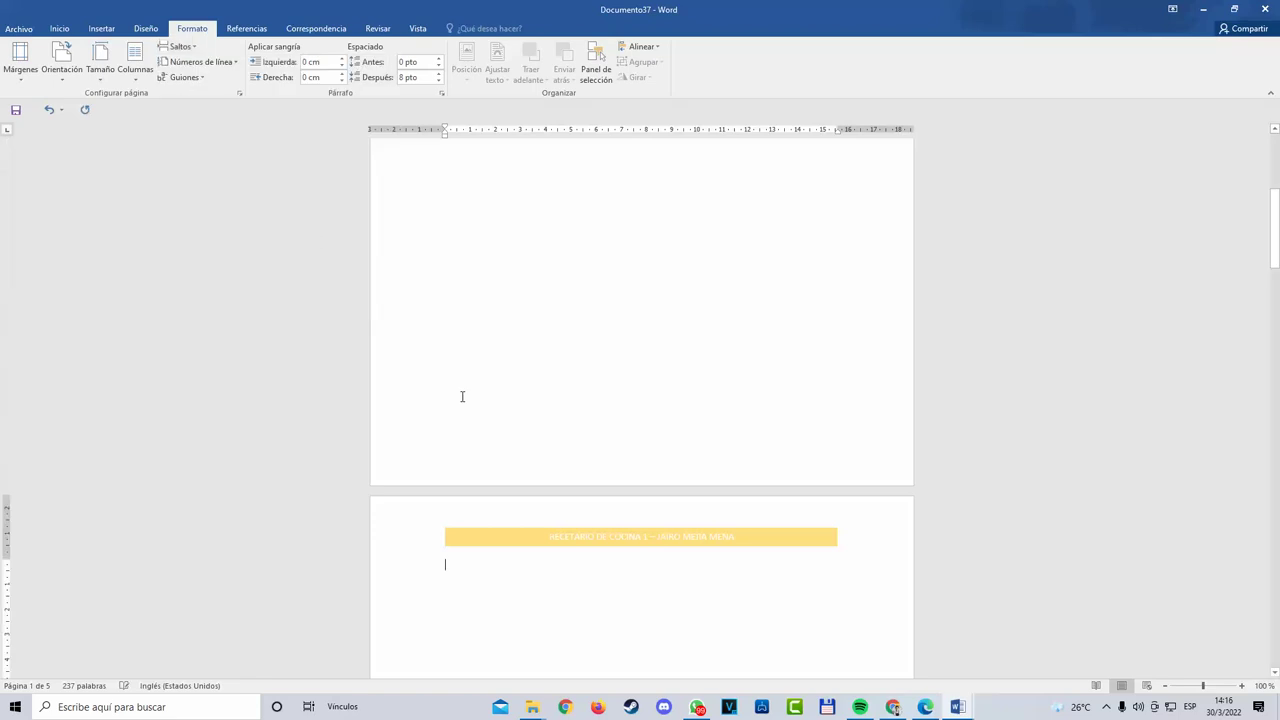
{"action": "left_click", "coordinate": [48, 110]}
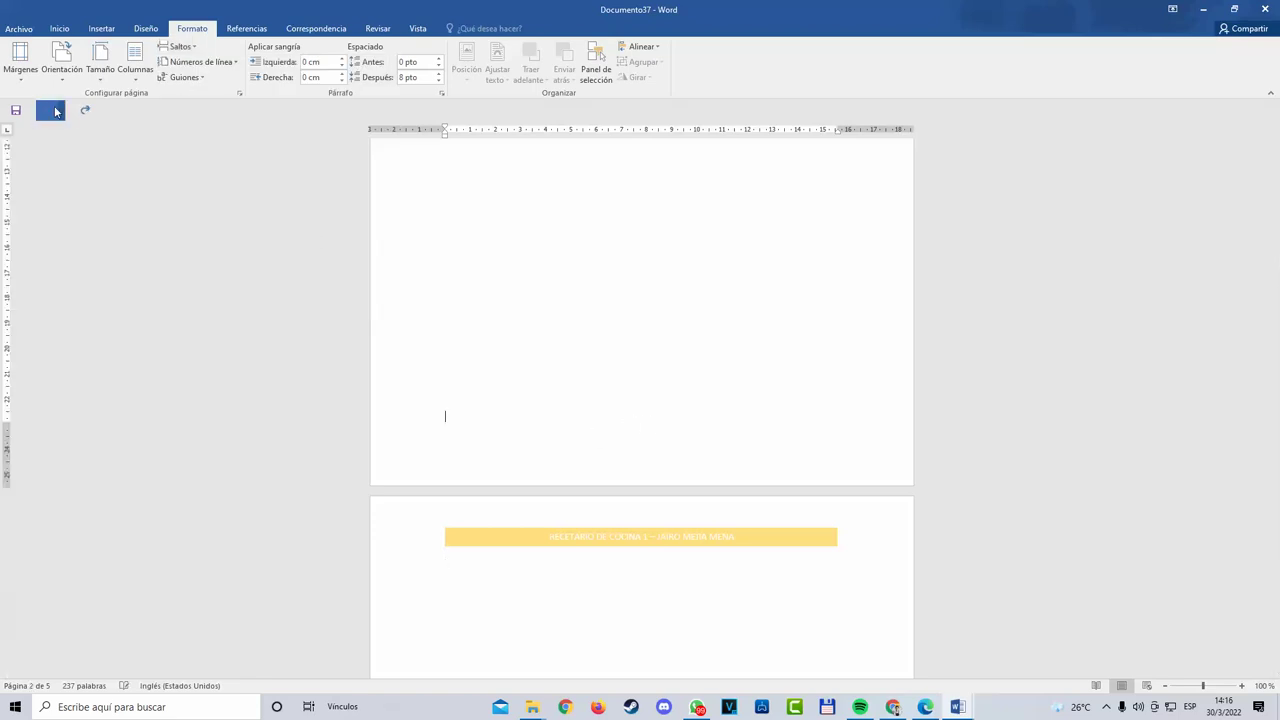
Step: Look at the unsectioned footer and header labels, and insert a next-page section break at the end of the first page
{"action": "double_click", "coordinate": [584, 464]}
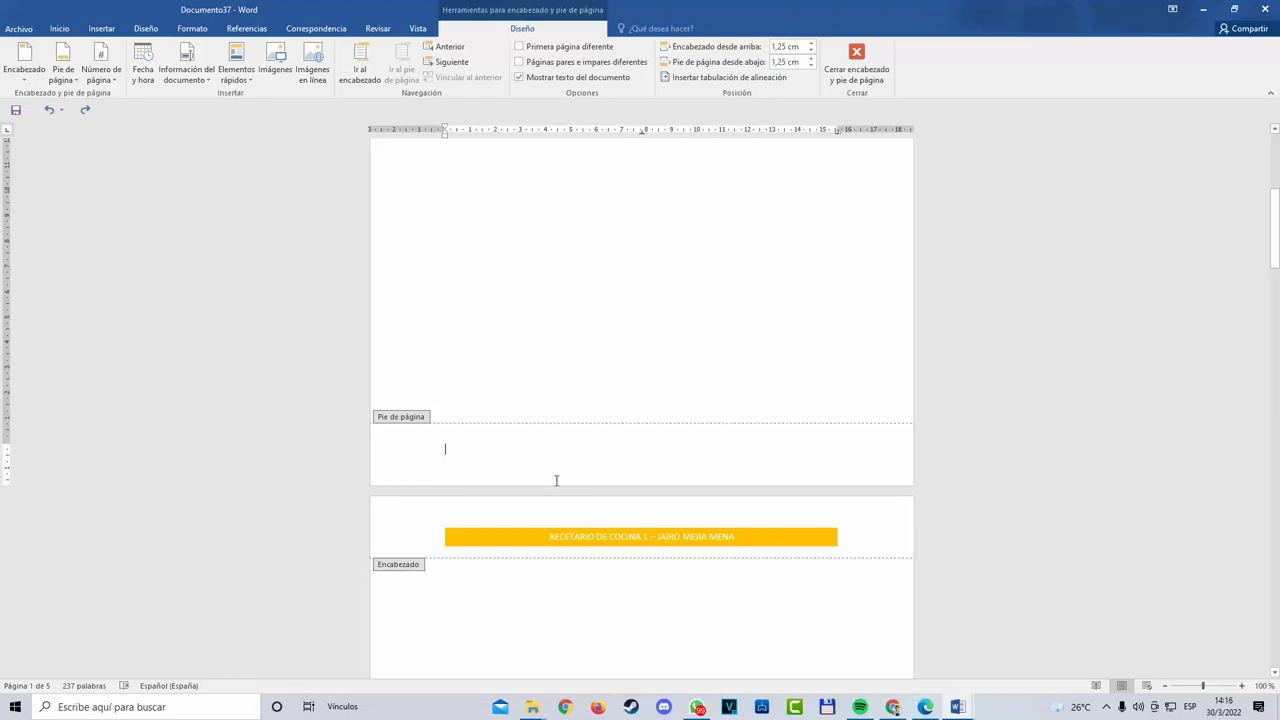
{"action": "left_click", "coordinate": [856, 60]}
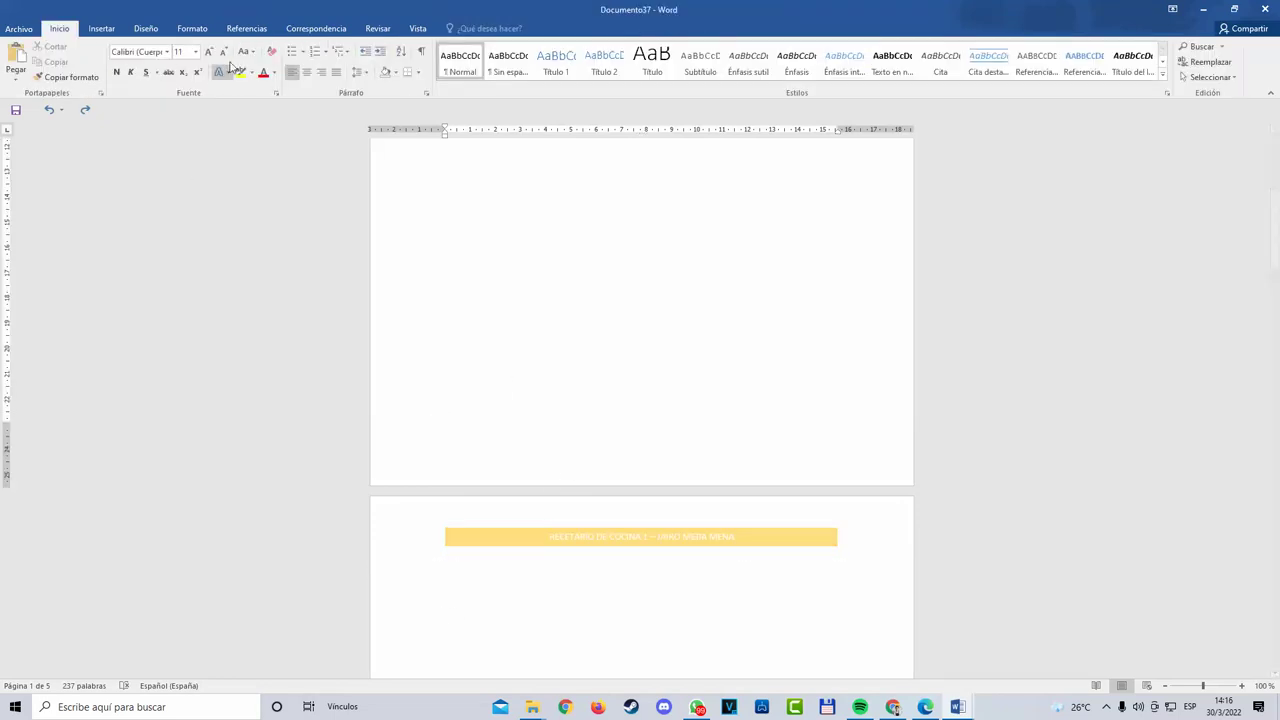
{"action": "left_click", "coordinate": [192, 28]}
{"action": "left_click", "coordinate": [180, 46]}
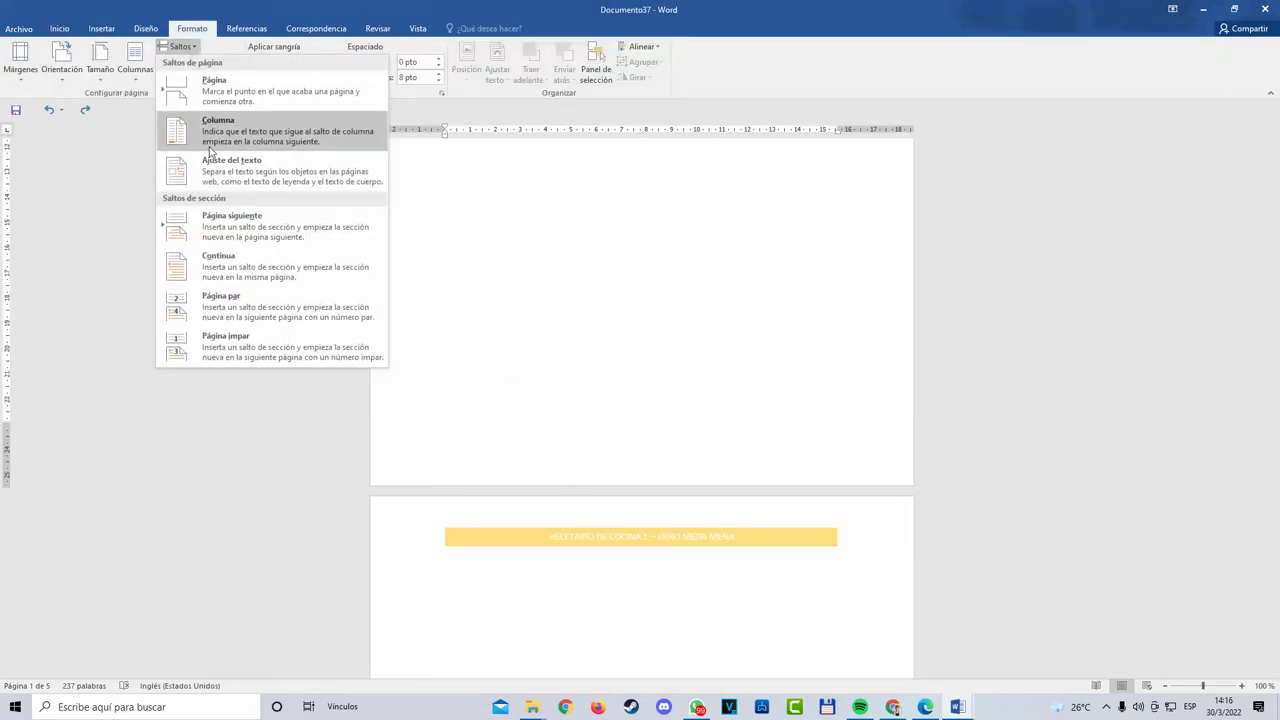
{"action": "left_click", "coordinate": [229, 240]}
Step: Open the first page's footer area to check the section labels, and return to the document body
{"action": "left_click", "coordinate": [529, 450]}
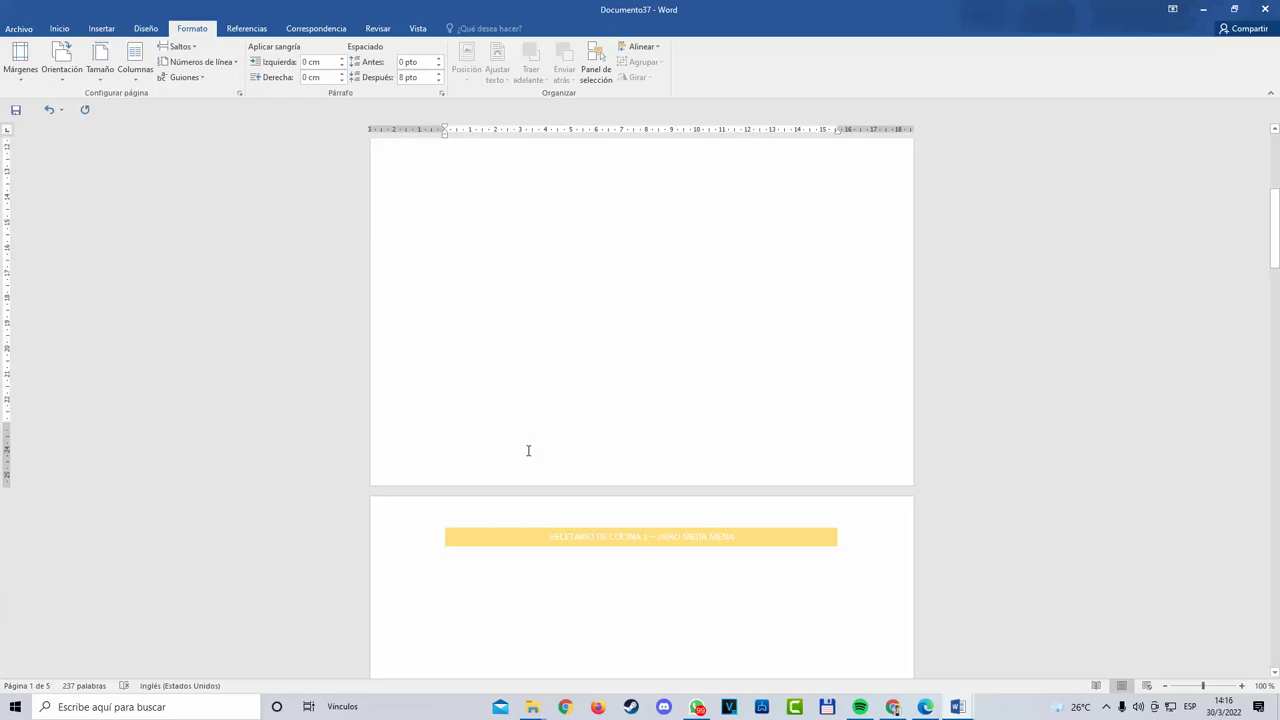
{"action": "double_click", "coordinate": [528, 450]}
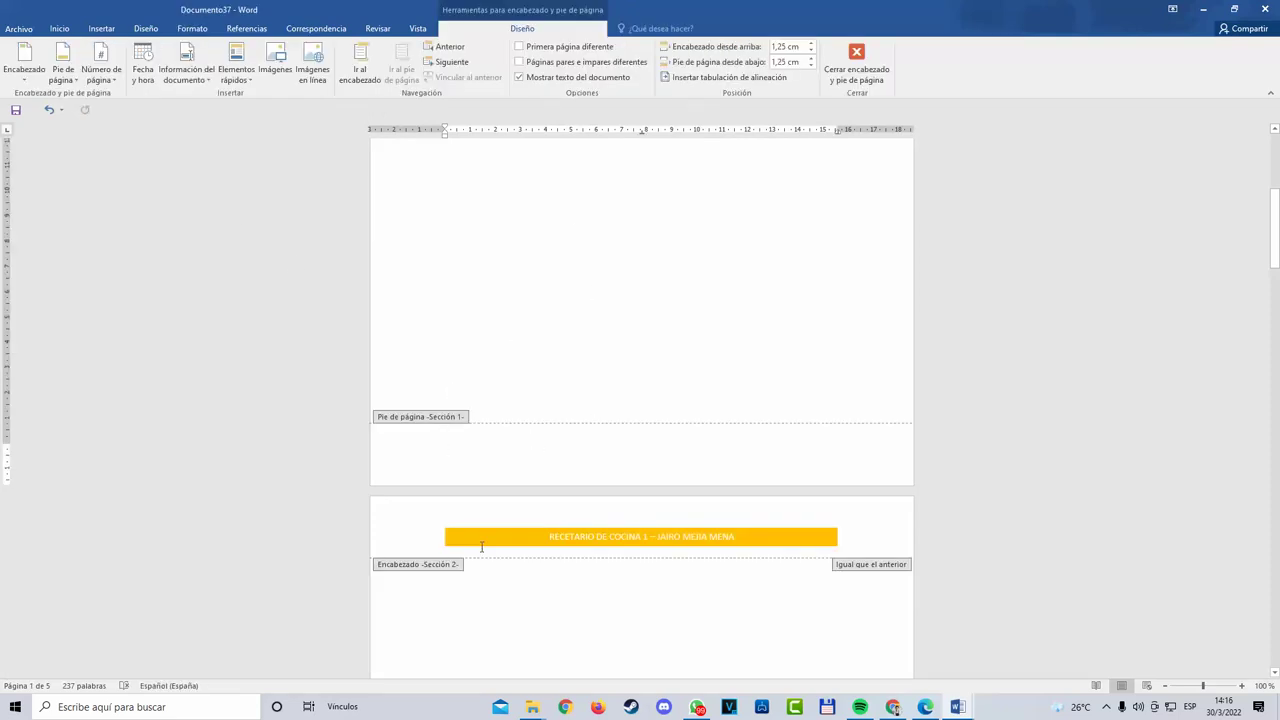
{"action": "scroll", "coordinate": [490, 582], "scroll_direction": "down", "scroll_amount": 1}
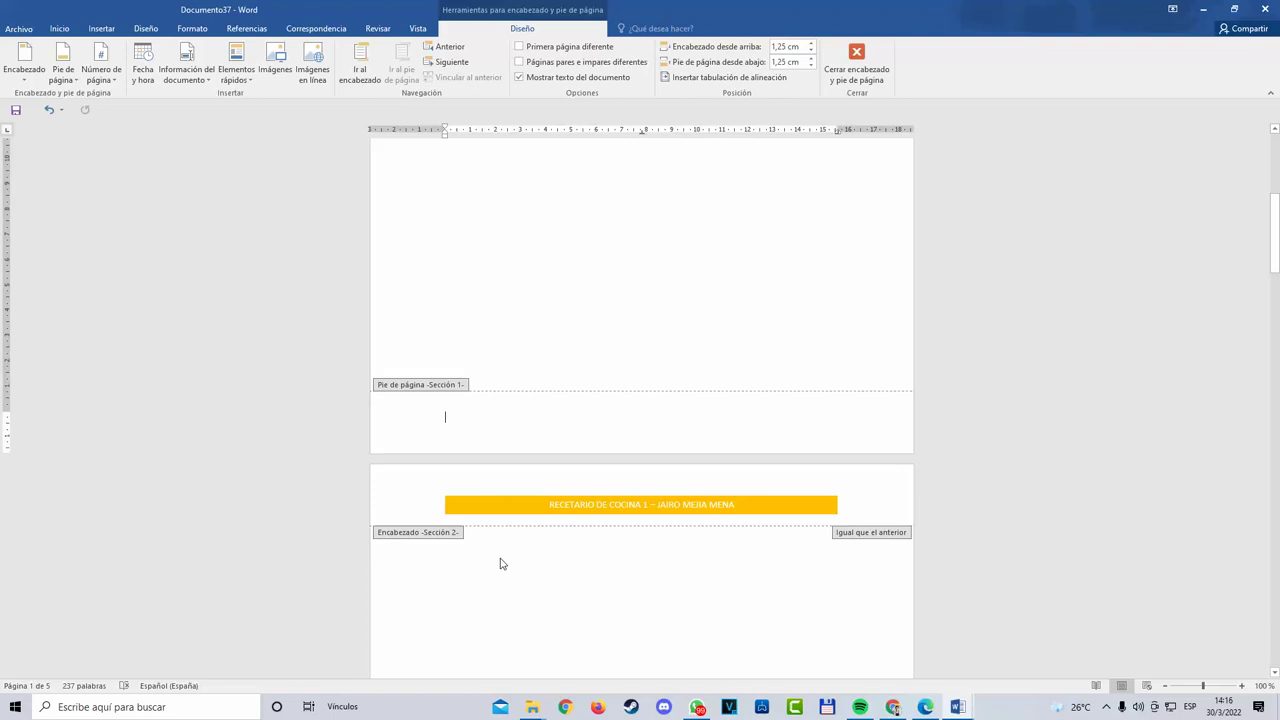
{"action": "double_click", "coordinate": [565, 298]}
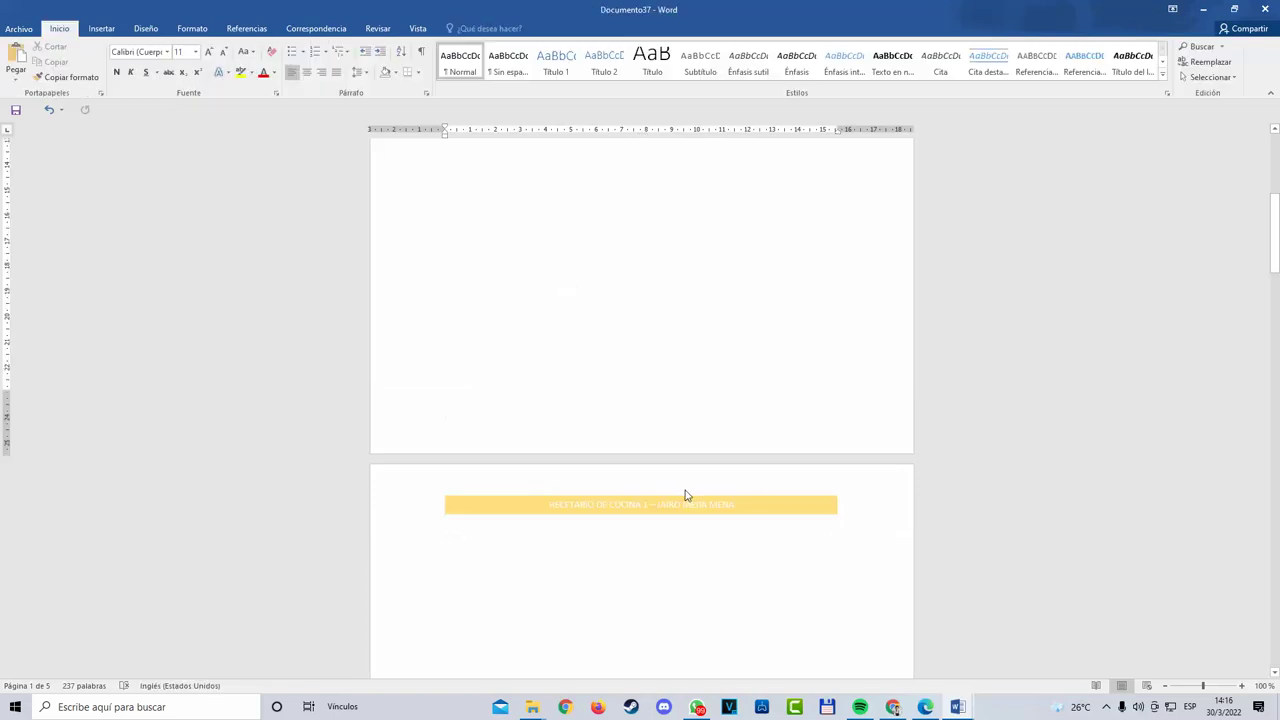
Step: Unlink the Section 2 header from the previous section and close the header and footer view
{"action": "double_click", "coordinate": [771, 491]}
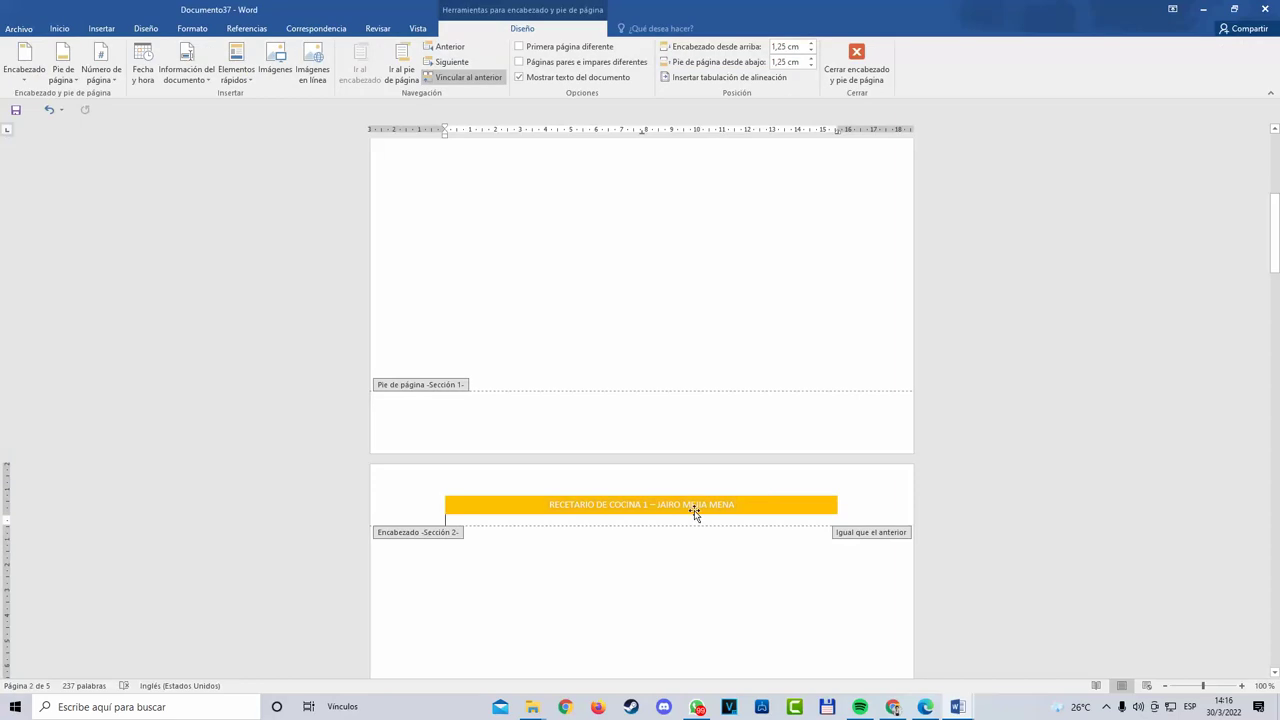
{"action": "double_click", "coordinate": [834, 306]}
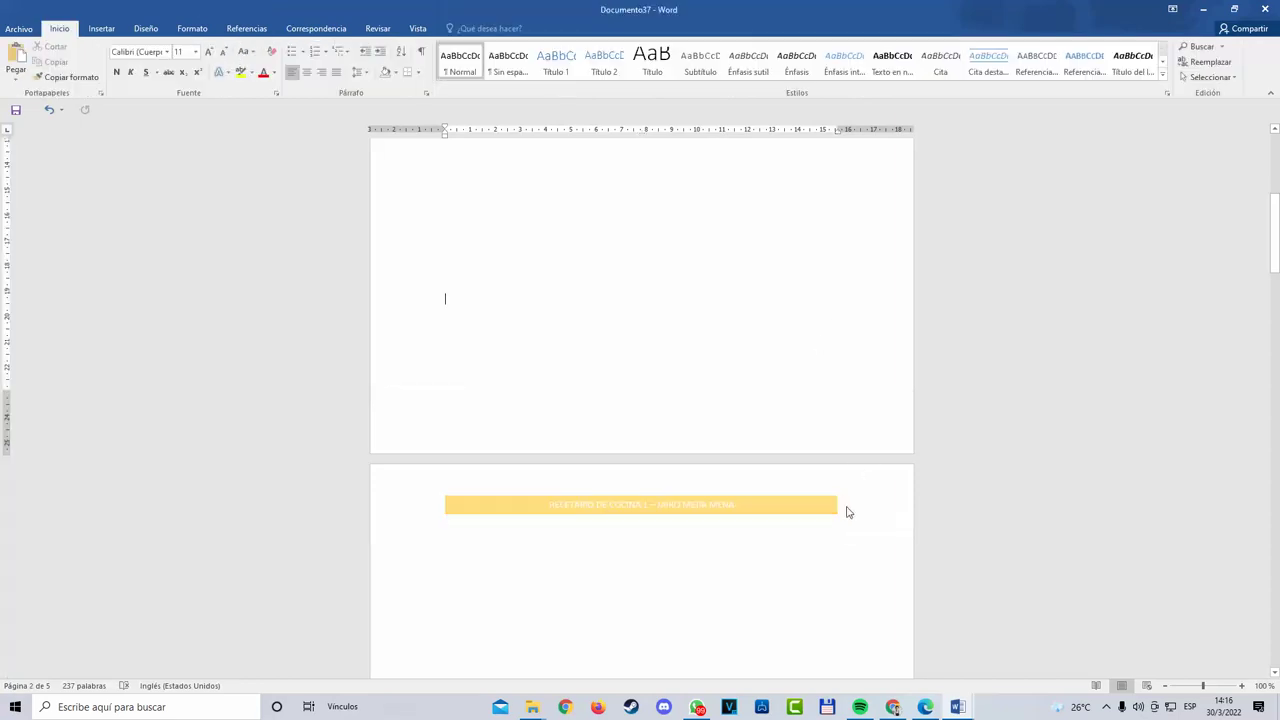
{"action": "left_click", "coordinate": [846, 511]}
{"action": "double_click", "coordinate": [846, 509]}
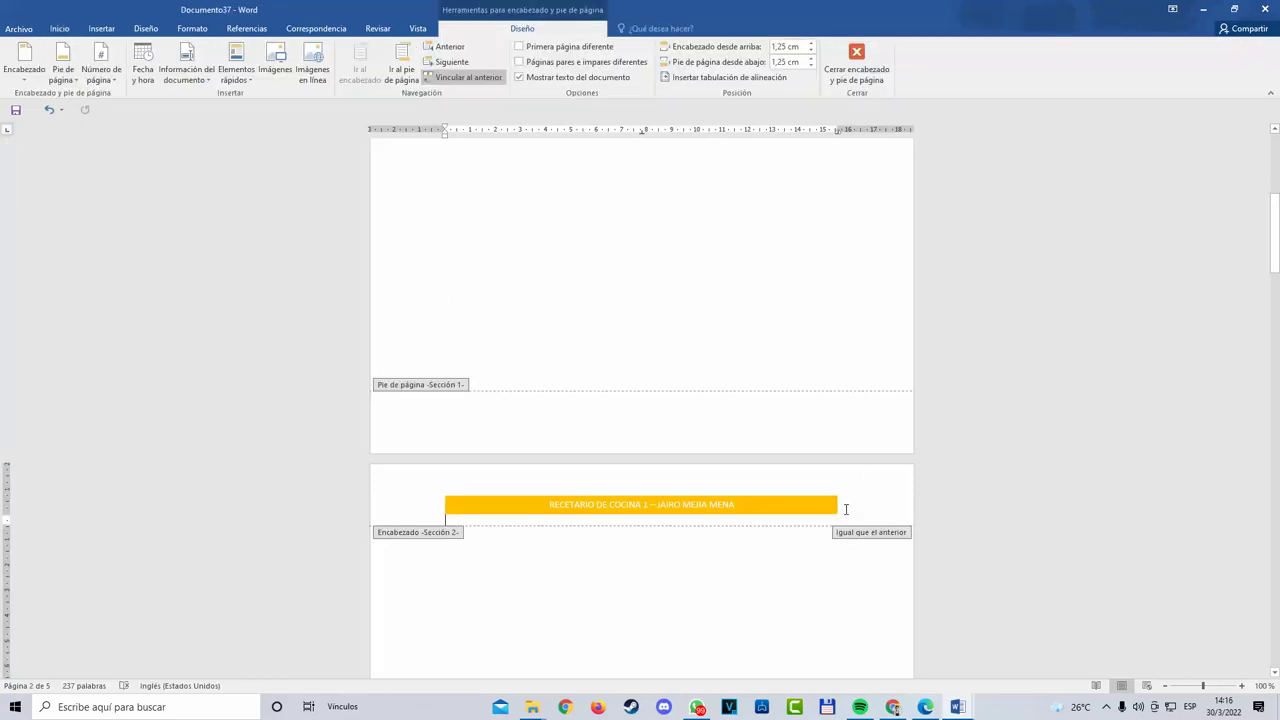
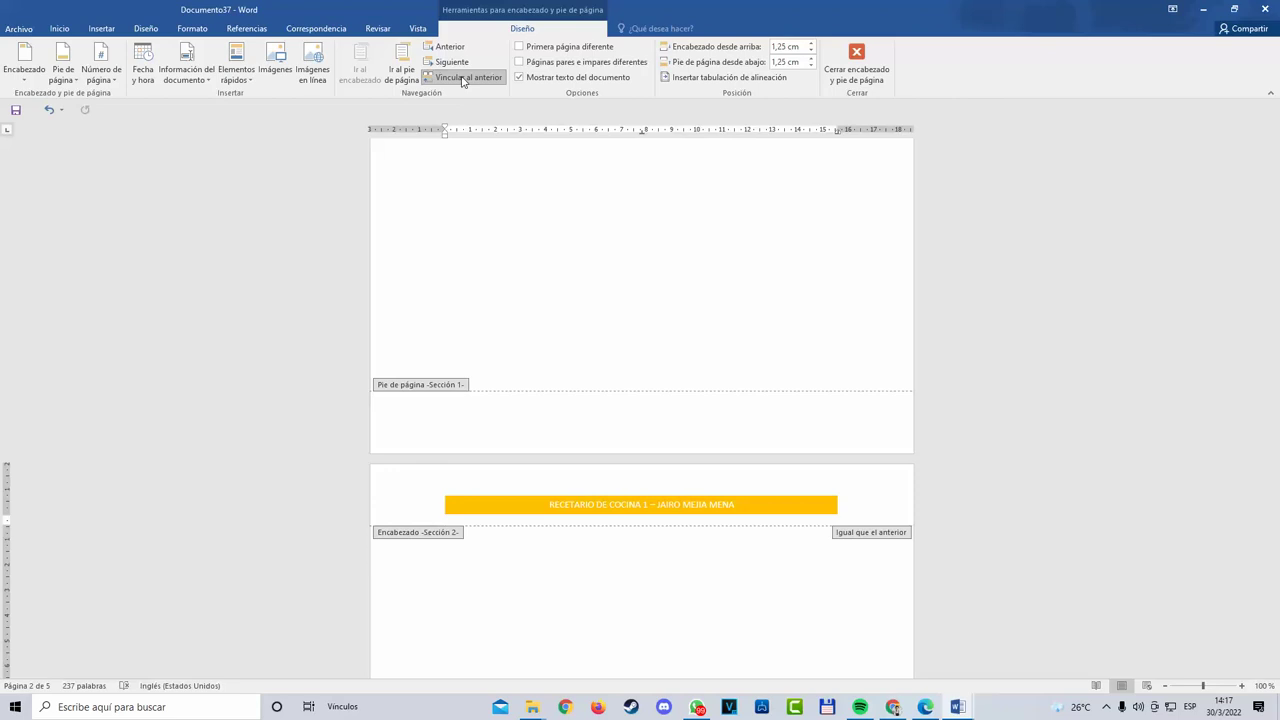
{"action": "left_click", "coordinate": [463, 78]}
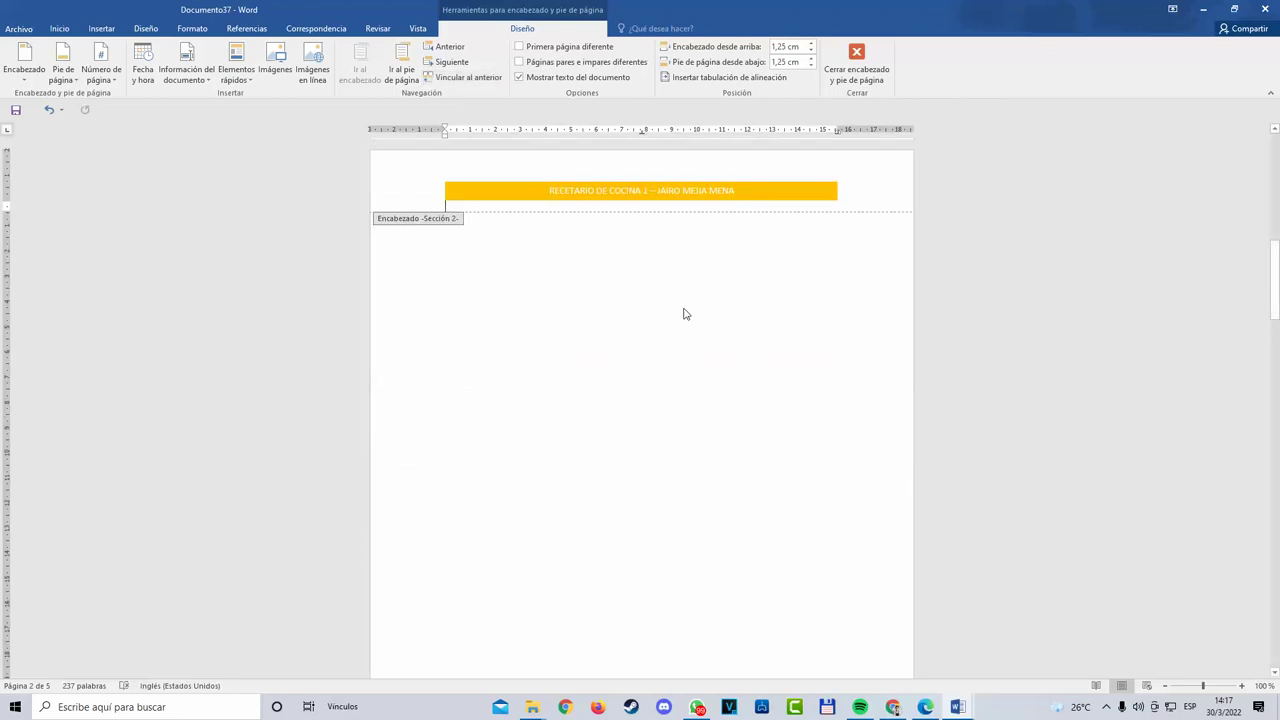
{"action": "left_click", "coordinate": [856, 58]}
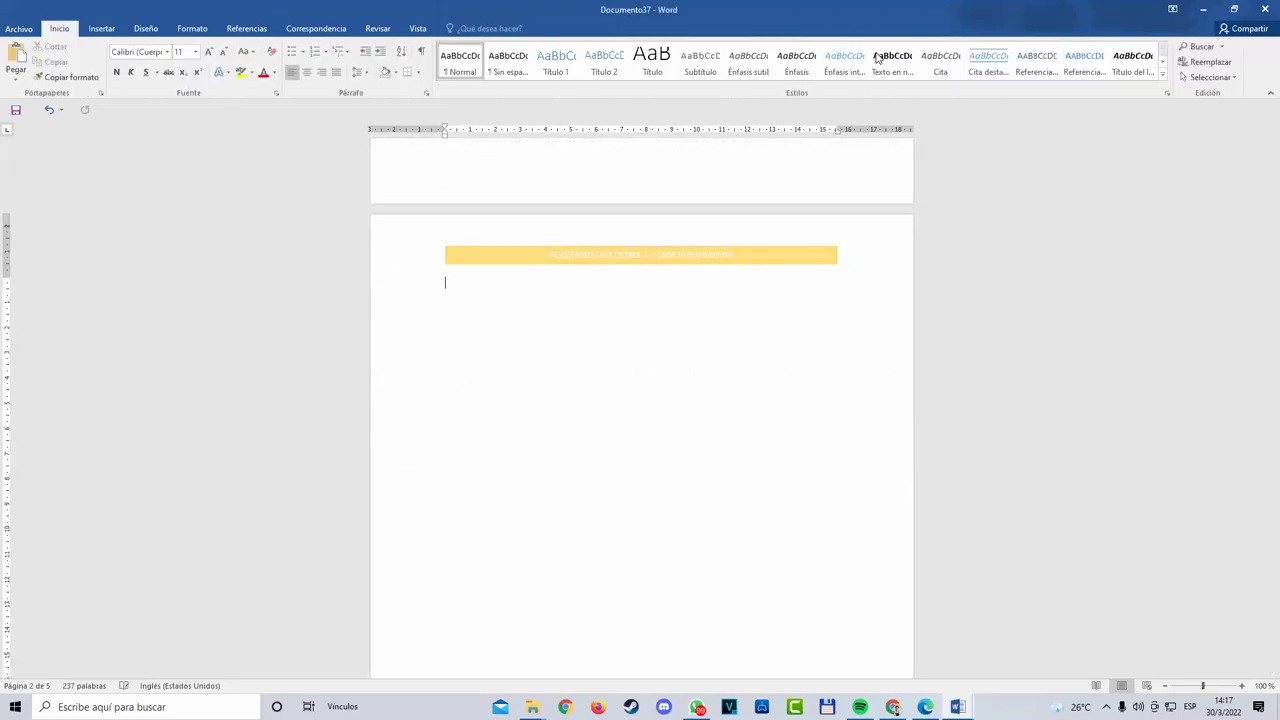
Step: Reopen the first page's footer to check the labels of Sections 1 and 2, and return to the body
{"action": "double_click", "coordinate": [600, 271]}
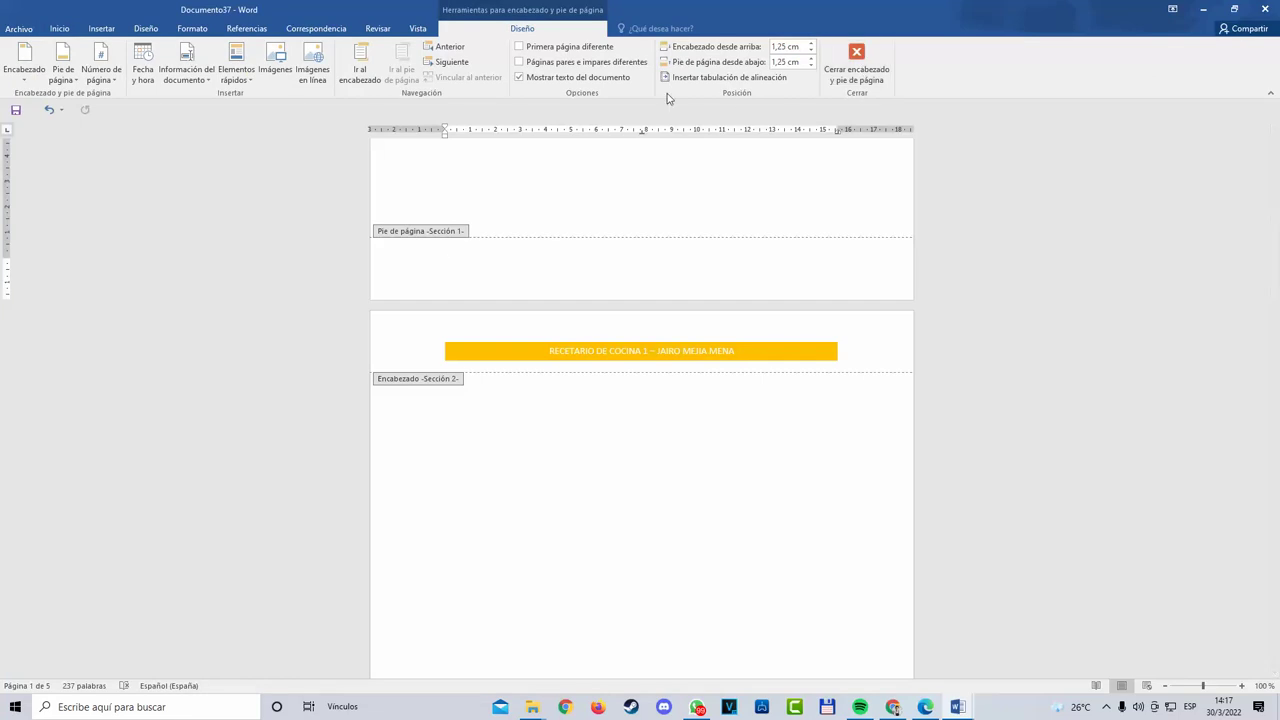
{"action": "left_click", "coordinate": [853, 55]}
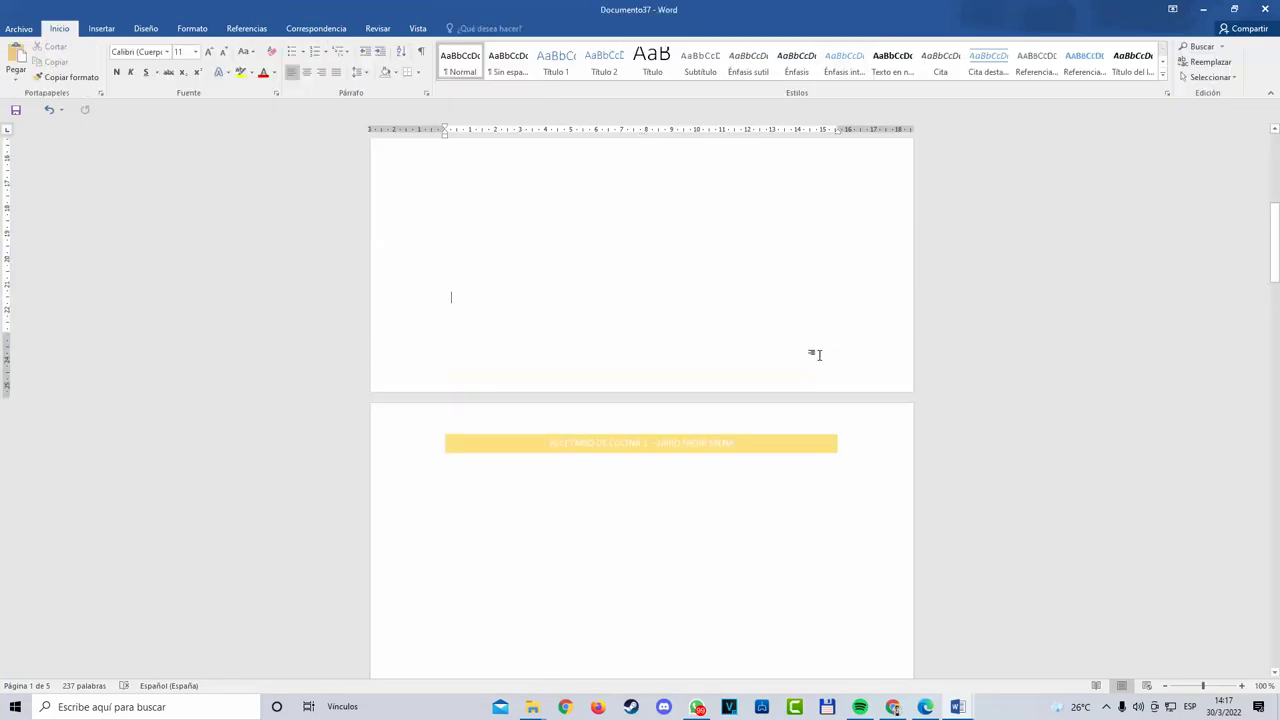
{"action": "scroll", "coordinate": [815, 346], "scroll_direction": "down", "scroll_amount": 8}
{"action": "scroll", "coordinate": [803, 366], "scroll_direction": "up", "scroll_amount": 1}
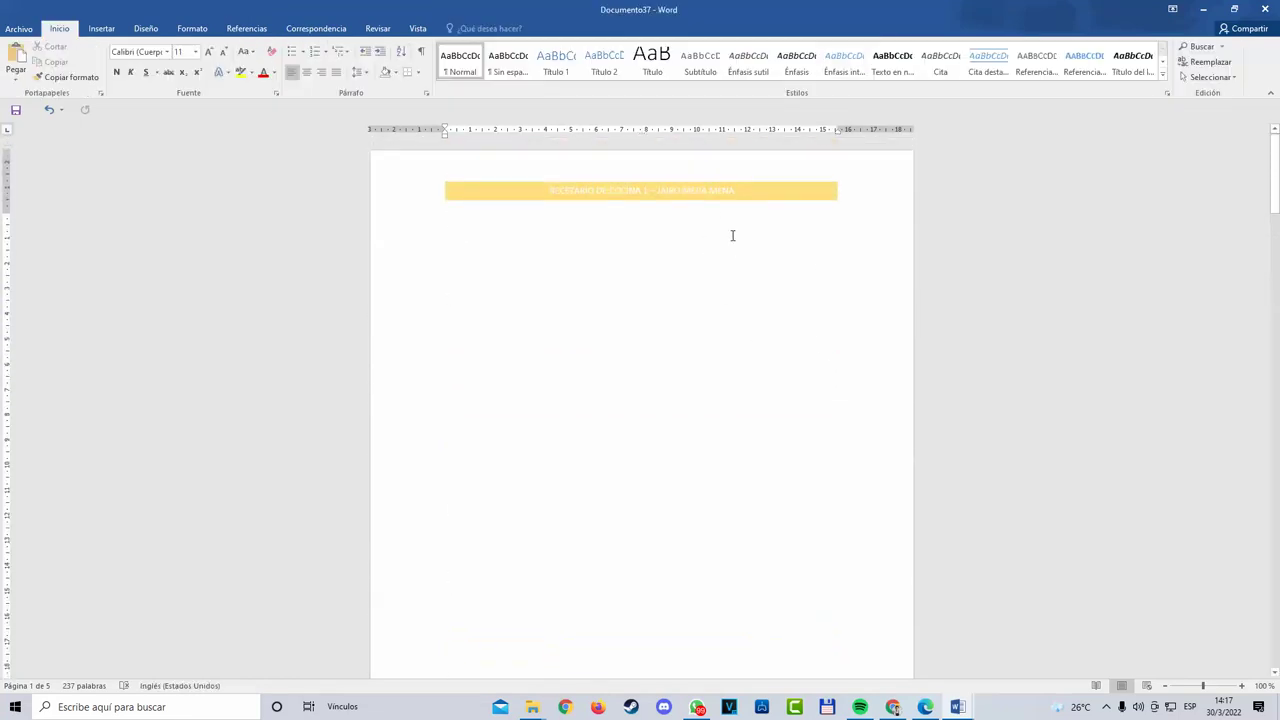
Step: Remove the gold banner from the Section 1 header on the first page and return to the document body
{"action": "double_click", "coordinate": [727, 194]}
{"action": "left_click", "coordinate": [739, 182]}
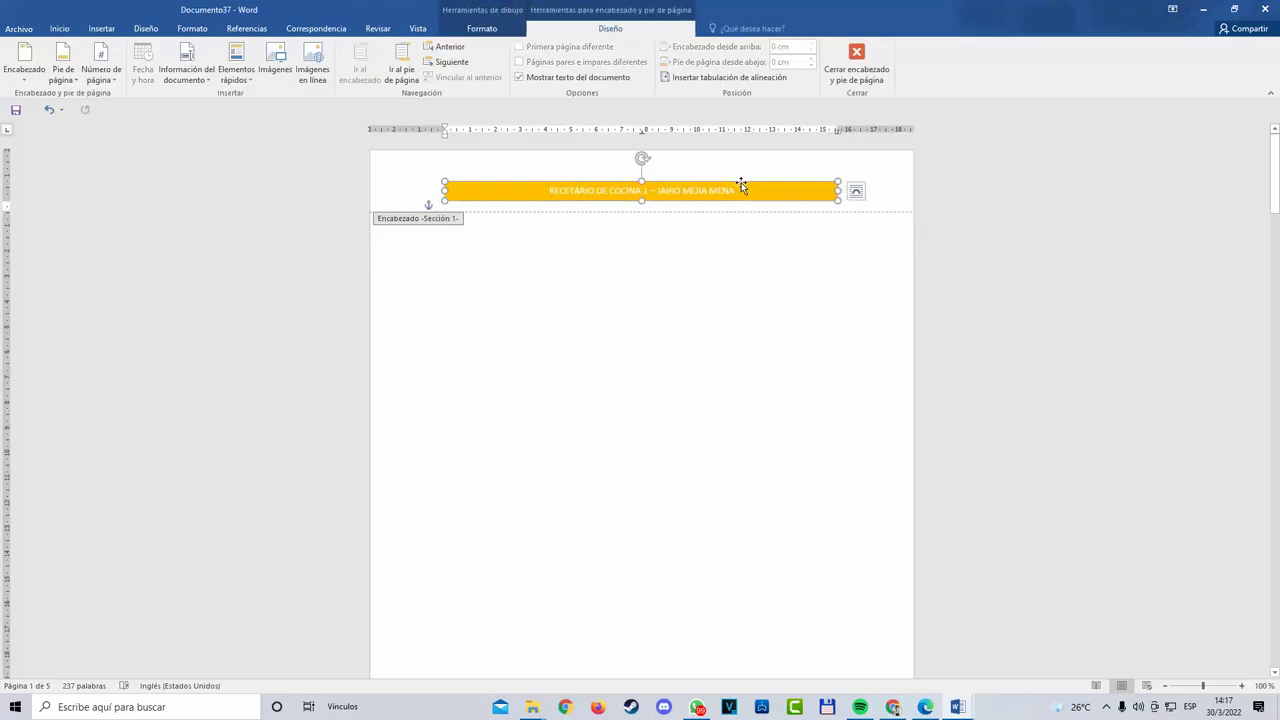
{"action": "right_click", "coordinate": [741, 182]}
{"action": "left_click", "coordinate": [776, 192]}
{"action": "double_click", "coordinate": [729, 386]}
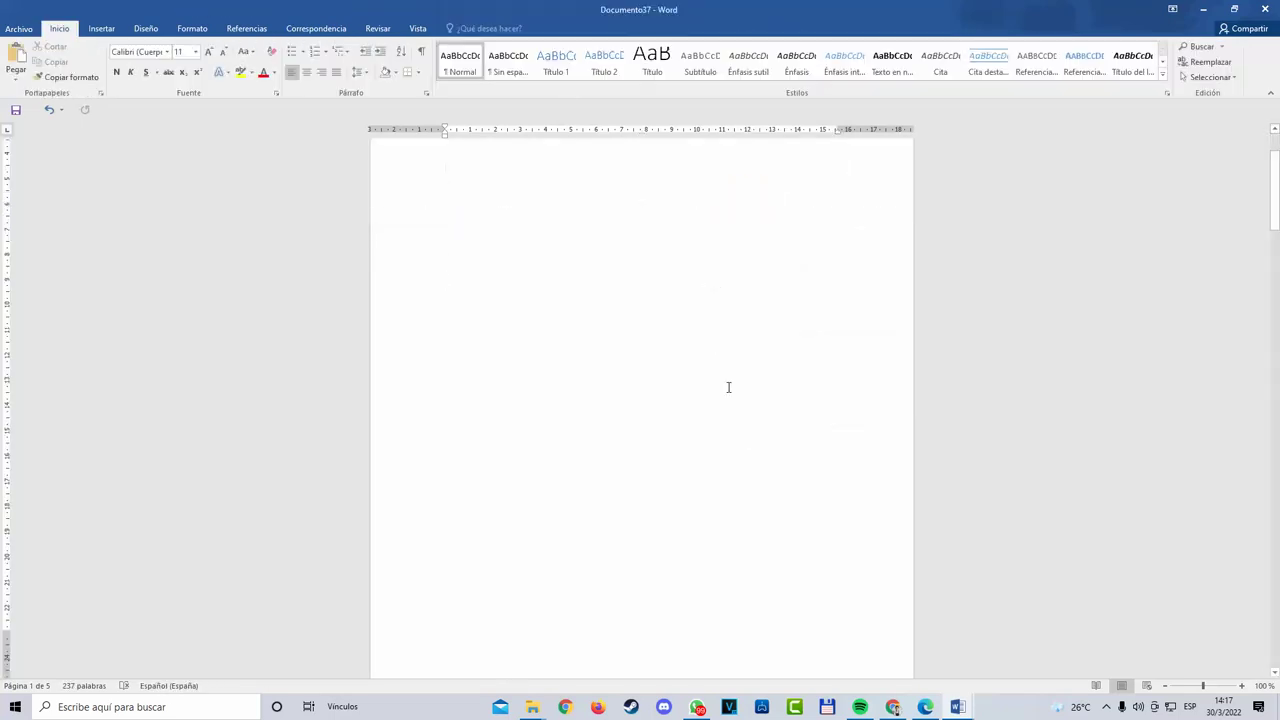
{"action": "scroll", "coordinate": [727, 398], "scroll_direction": "down", "scroll_amount": 2}
{"action": "scroll", "coordinate": [731, 399], "scroll_direction": "up", "scroll_amount": 9}
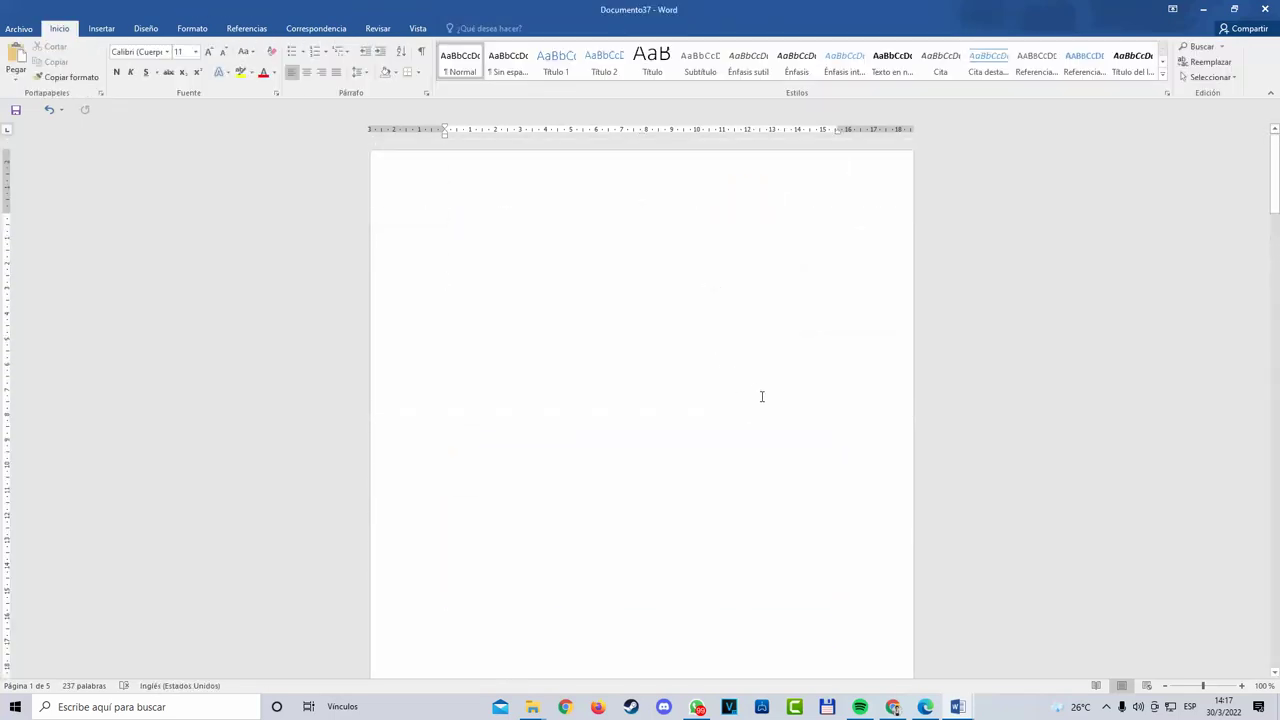
{"action": "scroll", "coordinate": [594, 263], "scroll_direction": "down", "scroll_amount": 15}
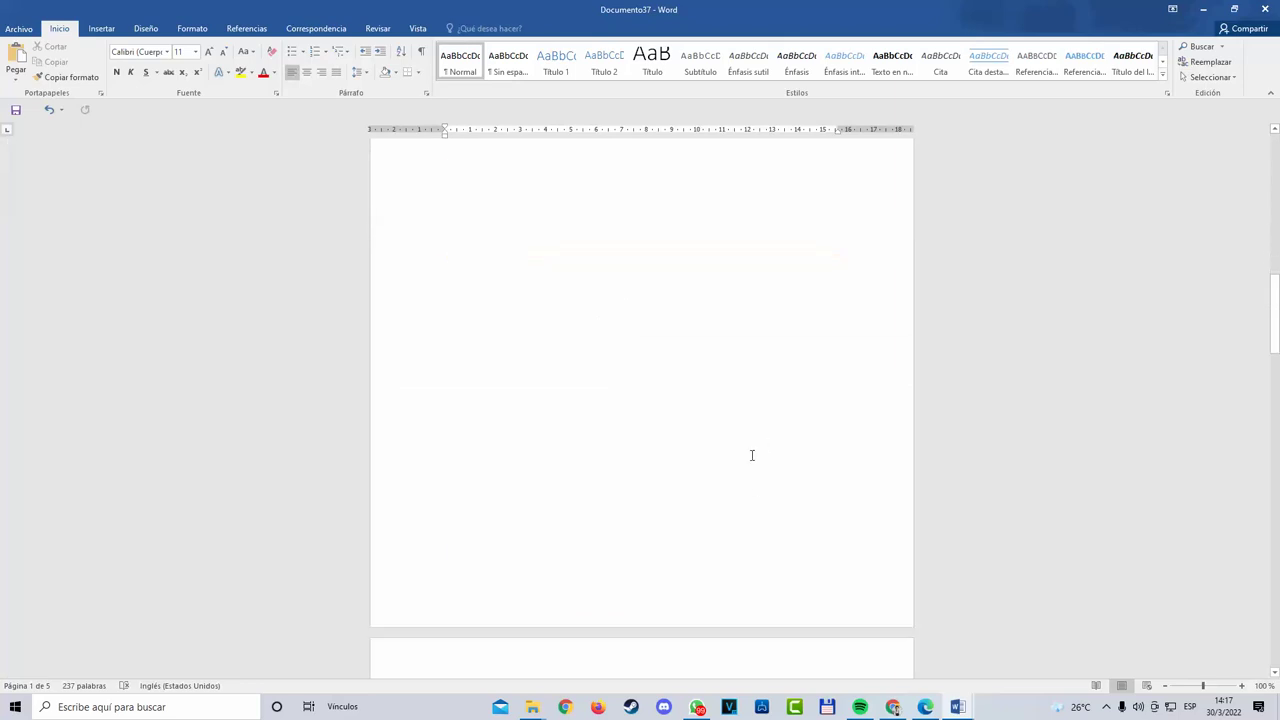
Step: Check the headers of the opening pages and read the header instructions in the activity 3 guide PDF before returning to the document
{"action": "scroll", "coordinate": [738, 446], "scroll_direction": "up", "scroll_amount": 20}
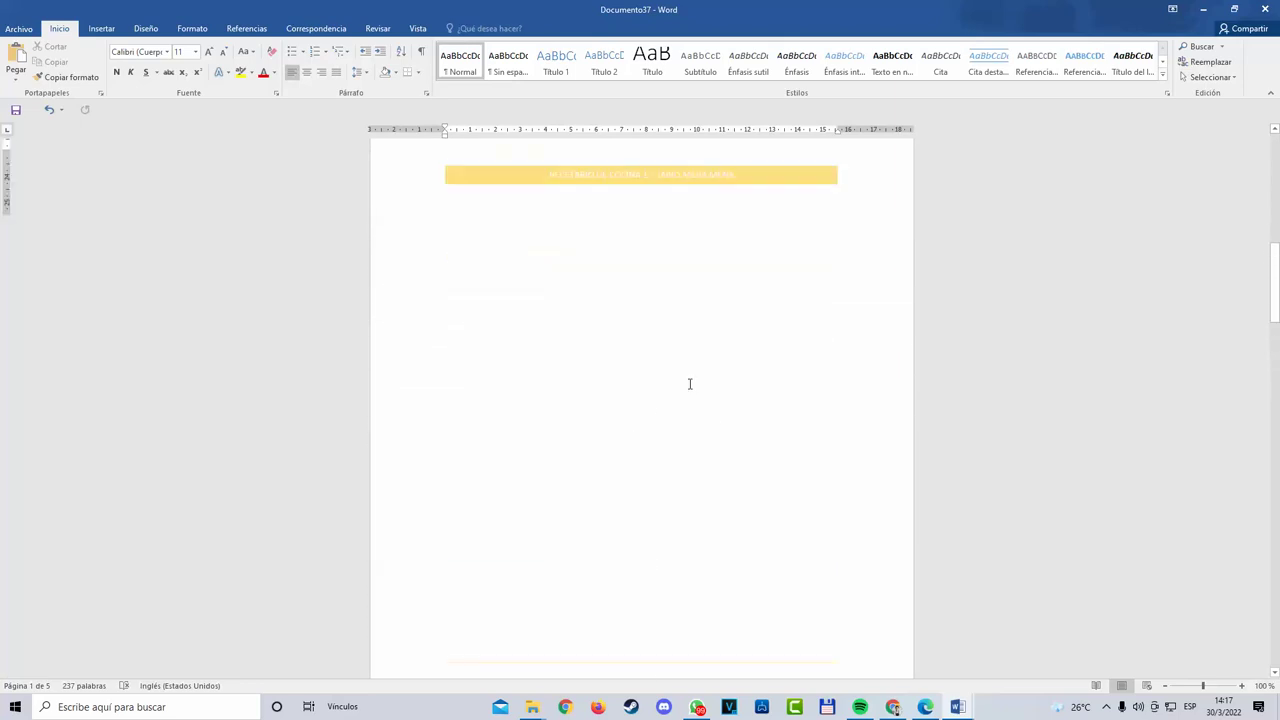
{"action": "scroll", "coordinate": [680, 374], "scroll_direction": "up", "scroll_amount": 5}
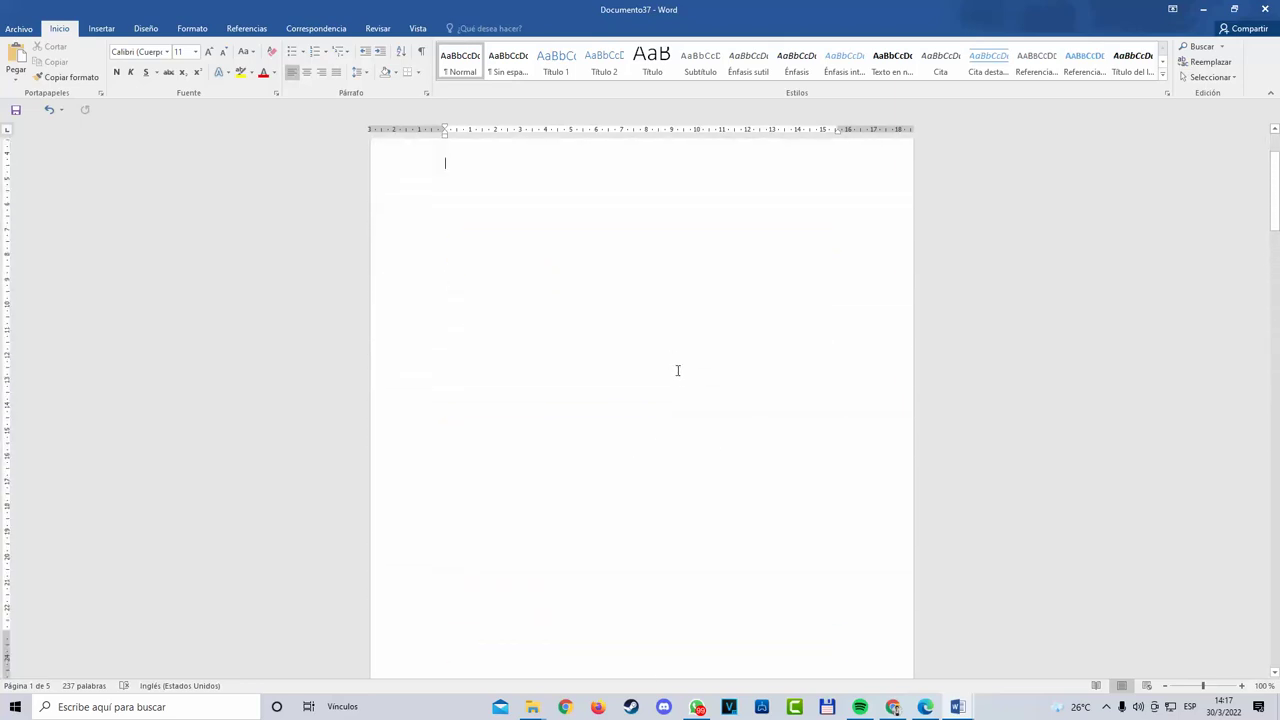
{"action": "scroll", "coordinate": [677, 369], "scroll_direction": "down", "scroll_amount": 4}
{"action": "scroll", "coordinate": [681, 399], "scroll_direction": "down", "scroll_amount": 15}
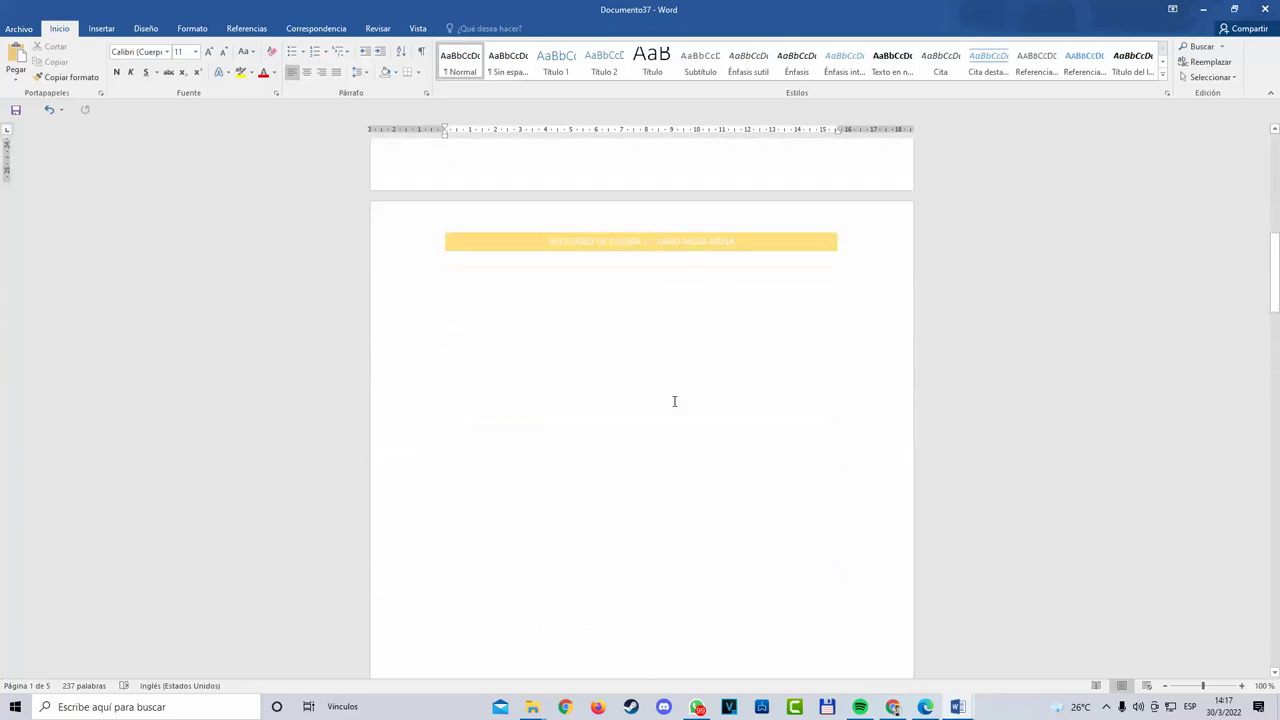
{"action": "left_click", "coordinate": [896, 709]}
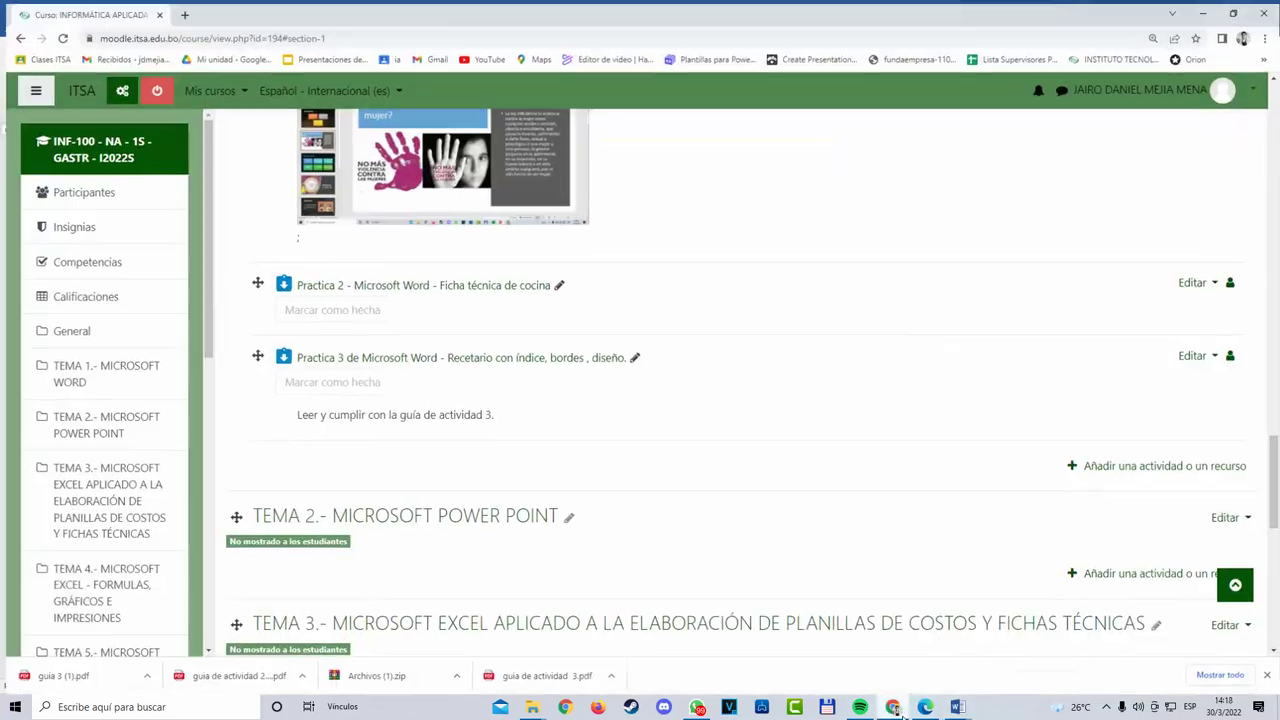
{"action": "left_click", "coordinate": [896, 709]}
{"action": "left_click", "coordinate": [926, 707]}
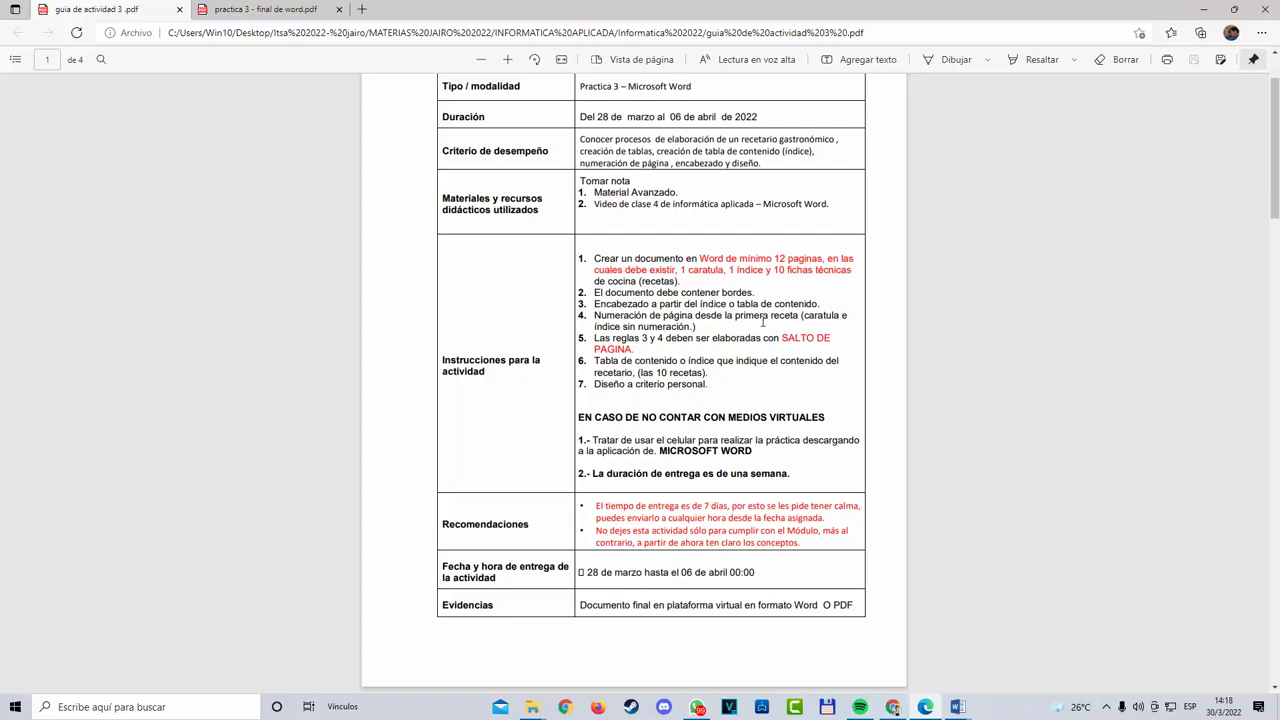
{"action": "left_click", "coordinate": [1204, 9]}
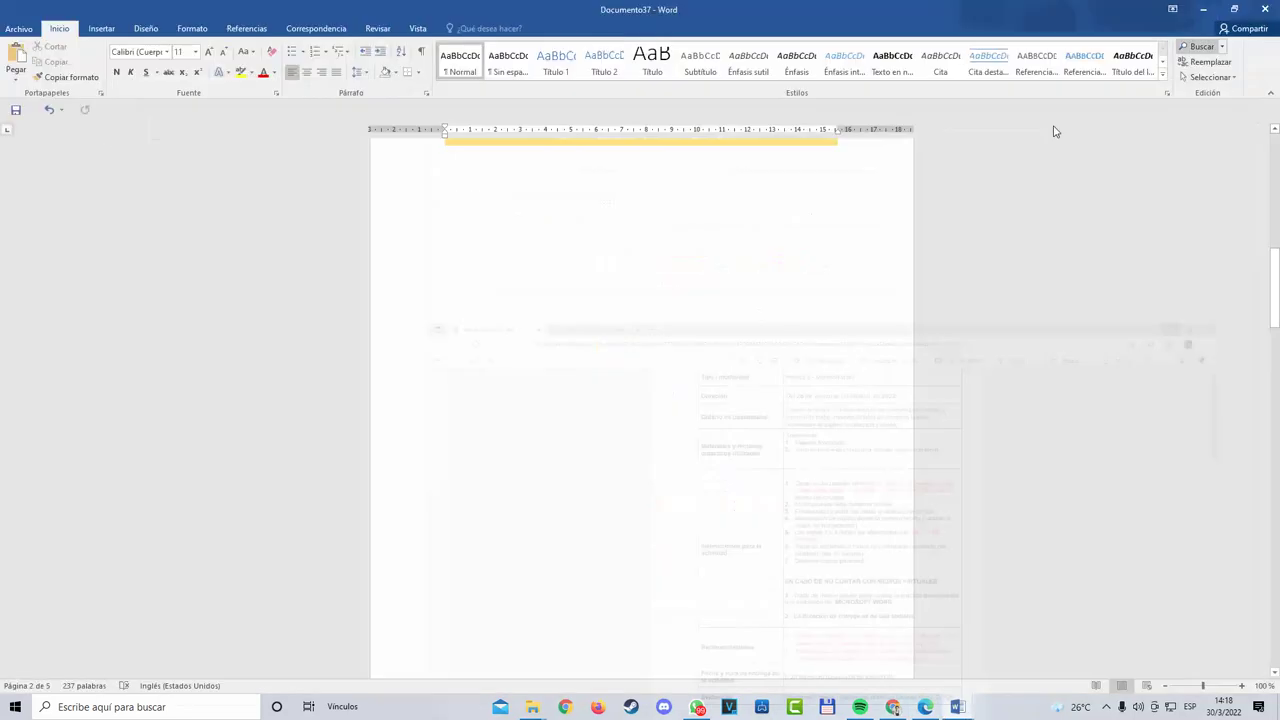
Step: Examine the pages from the cover to the index to see where the gold header starts
{"action": "scroll", "coordinate": [606, 397], "scroll_direction": "up", "scroll_amount": 7}
{"action": "scroll", "coordinate": [600, 383], "scroll_direction": "up", "scroll_amount": 5}
{"action": "scroll", "coordinate": [583, 397], "scroll_direction": "down", "scroll_amount": 12}
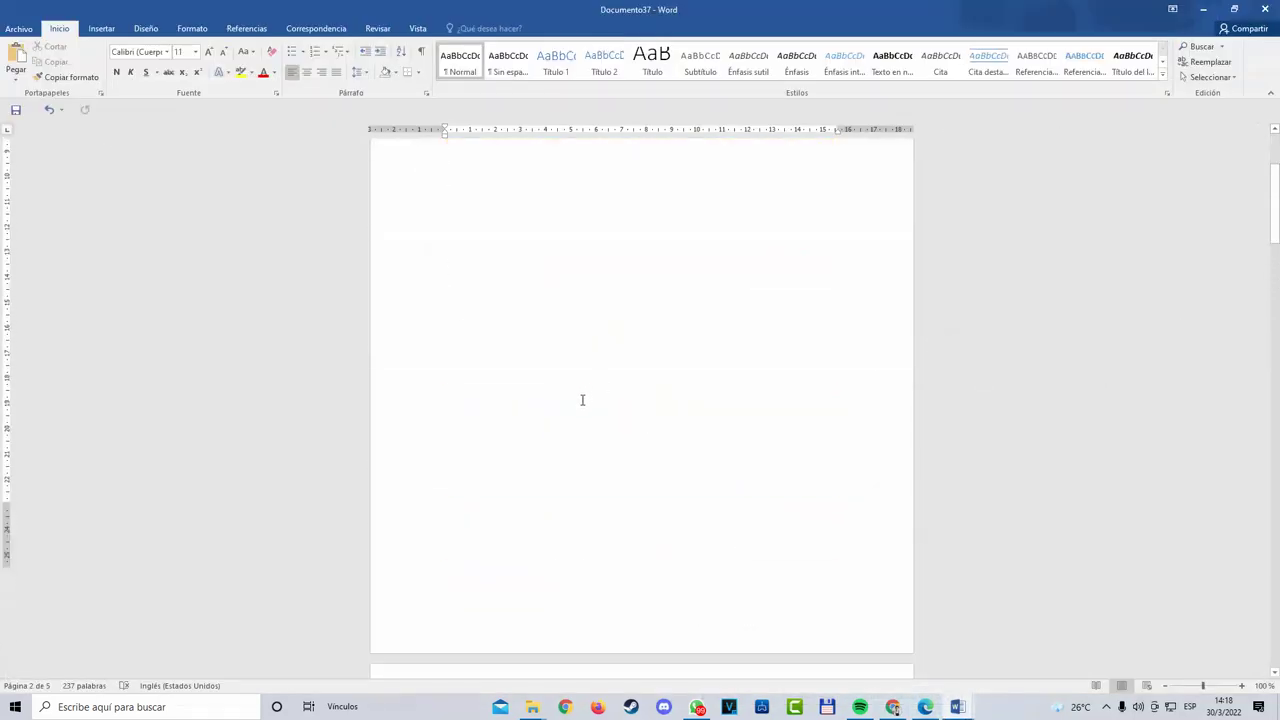
{"action": "scroll", "coordinate": [583, 469], "scroll_direction": "down", "scroll_amount": 4}
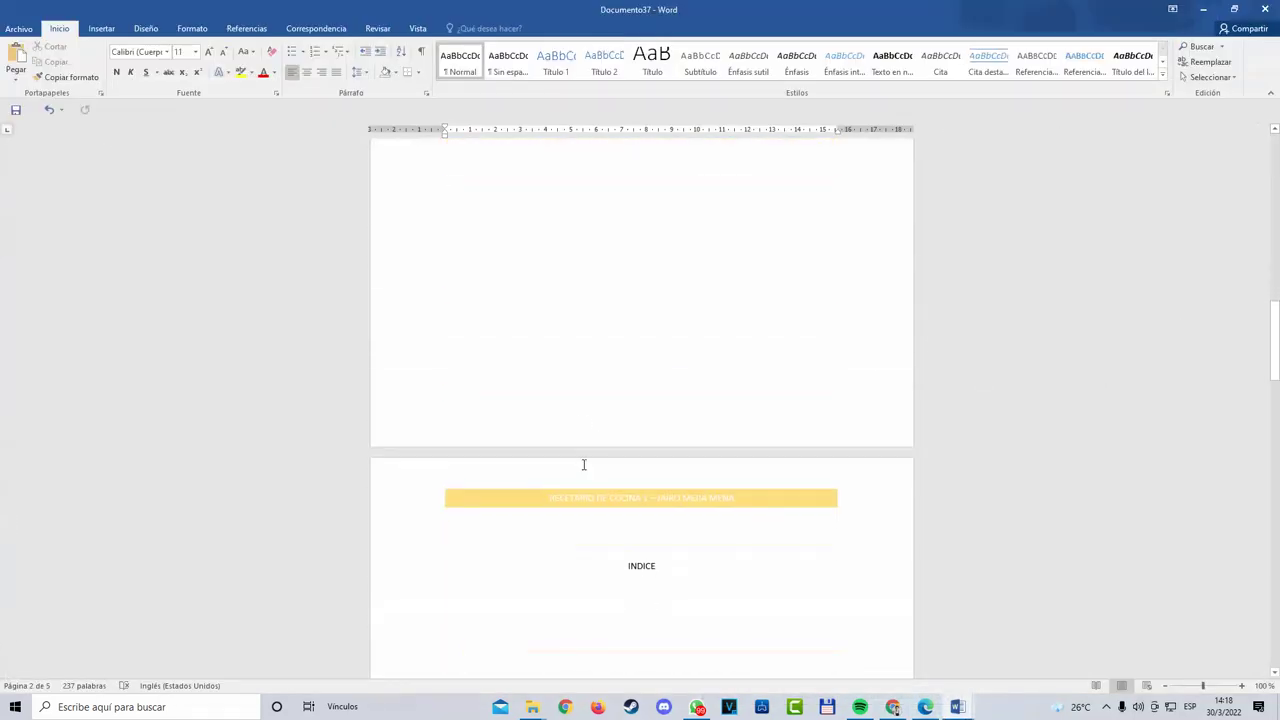
{"action": "scroll", "coordinate": [580, 425], "scroll_direction": "up", "scroll_amount": 2}
{"action": "scroll", "coordinate": [569, 414], "scroll_direction": "up", "scroll_amount": 5}
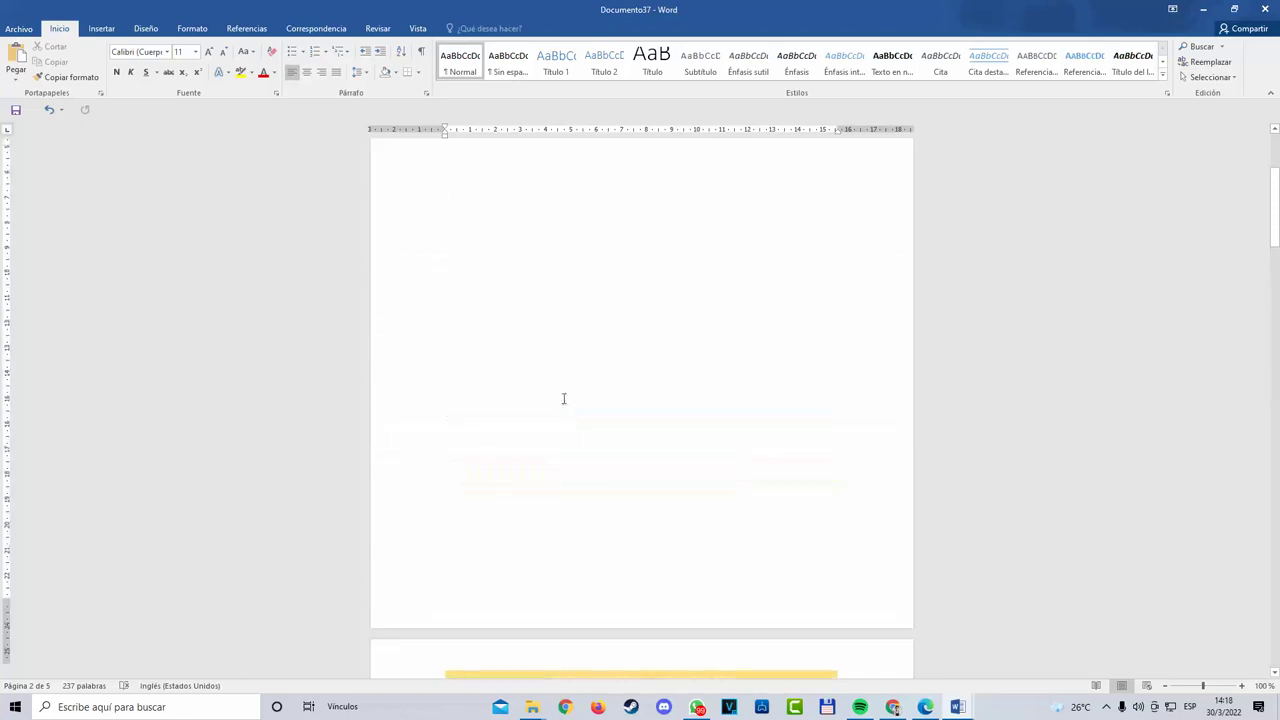
{"action": "scroll", "coordinate": [511, 337], "scroll_direction": "down", "scroll_amount": 1}
{"action": "scroll", "coordinate": [545, 365], "scroll_direction": "down", "scroll_amount": 6}
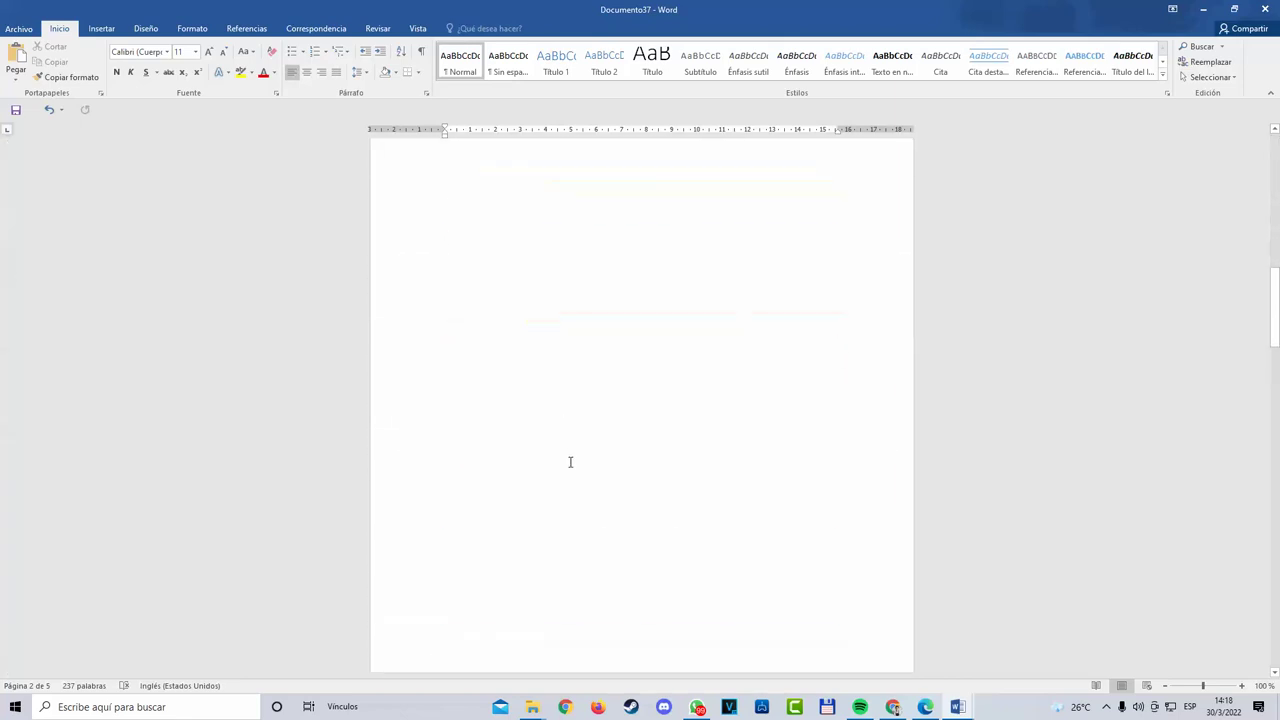
{"action": "scroll", "coordinate": [569, 460], "scroll_direction": "up", "scroll_amount": 5}
{"action": "scroll", "coordinate": [617, 514], "scroll_direction": "down", "scroll_amount": 6}
{"action": "scroll", "coordinate": [645, 480], "scroll_direction": "down", "scroll_amount": 4}
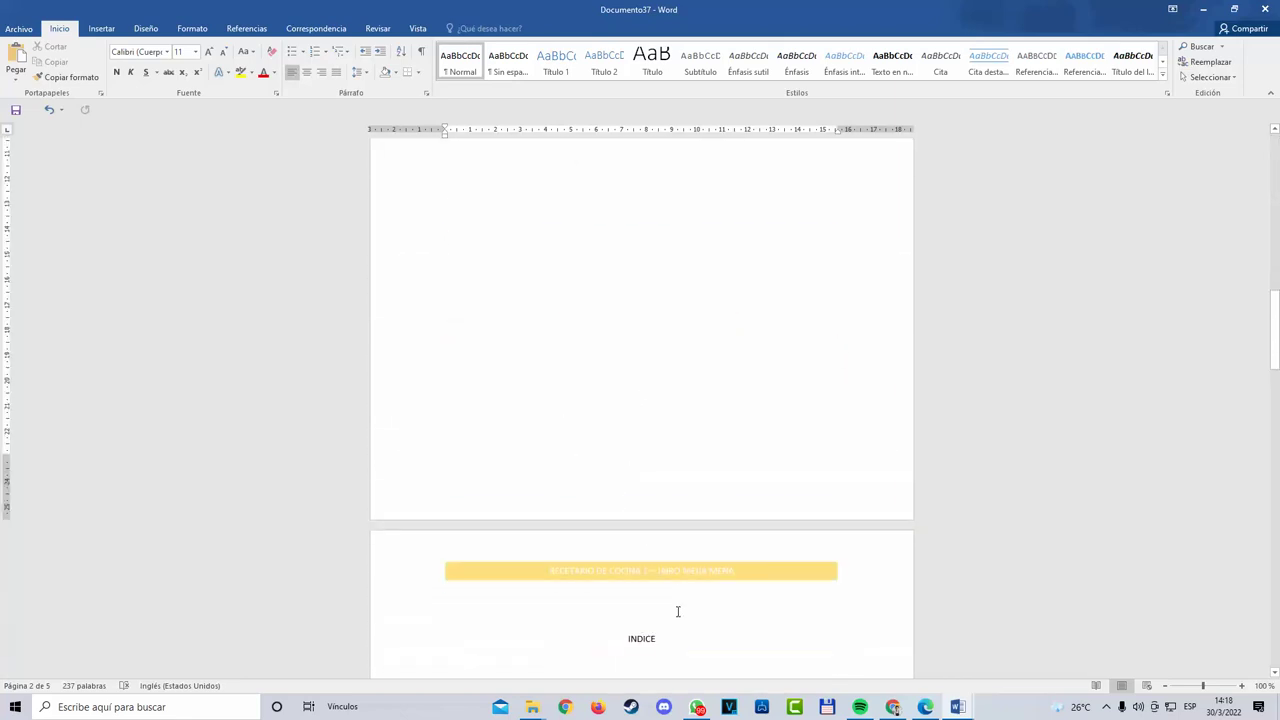
Step: Copy the INDICE title to the second page, just below the gold header
{"action": "left_click_drag", "start_coordinate": [661, 640], "coordinate": [617, 640]}
{"action": "key", "text": "ctrl+c"}
{"action": "scroll", "coordinate": [704, 513], "scroll_direction": "up", "scroll_amount": 6}
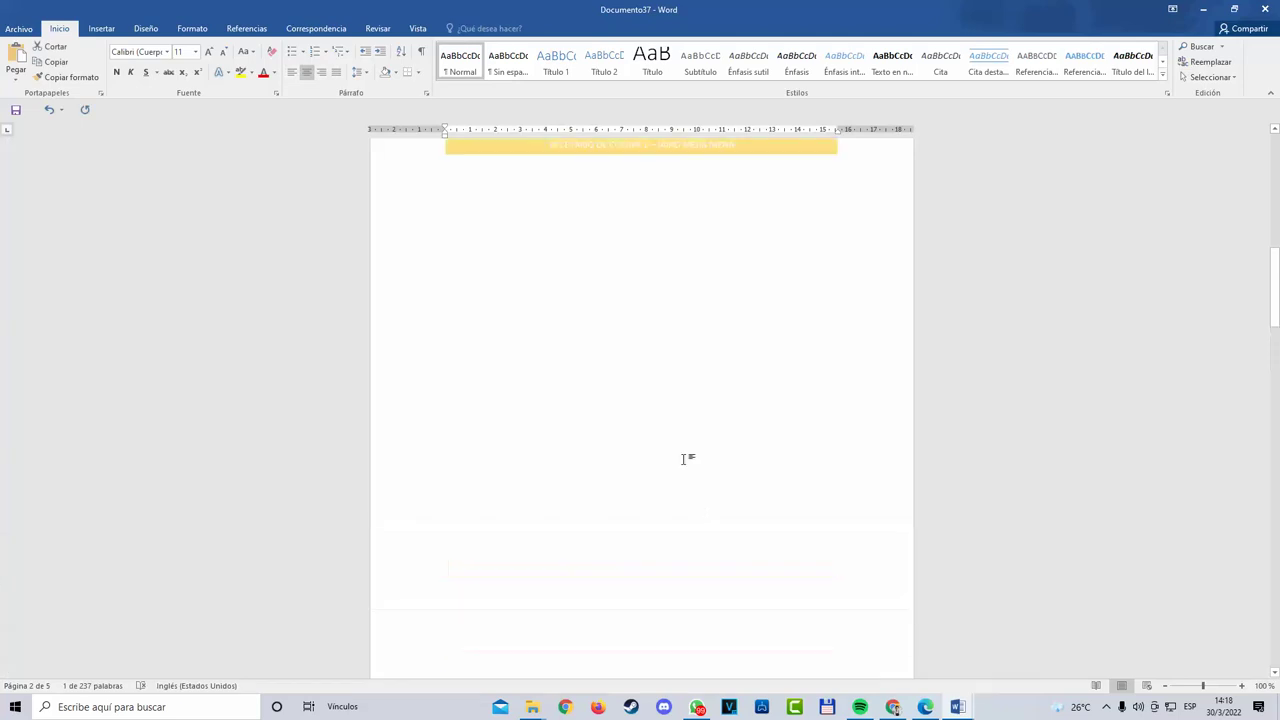
{"action": "left_click", "coordinate": [637, 271]}
{"action": "key", "text": "ctrl+v"}
{"action": "scroll", "coordinate": [677, 507], "scroll_direction": "down", "scroll_amount": 2}
{"action": "scroll", "coordinate": [676, 507], "scroll_direction": "up", "scroll_amount": 4}
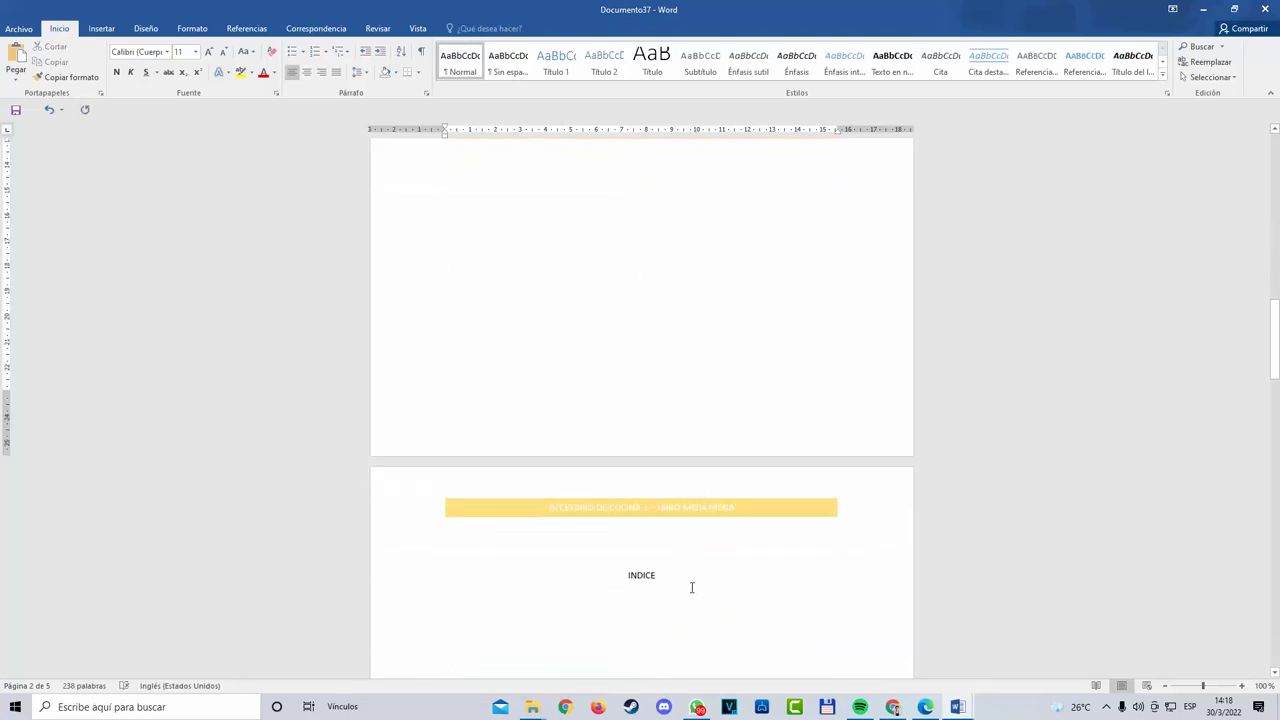
Step: Delete the original INDICE title from the third page
{"action": "left_click", "coordinate": [658, 574]}
{"action": "left_click_drag", "start_coordinate": [627, 577], "coordinate": [614, 596]}
{"action": "key", "text": "BackSpace"}
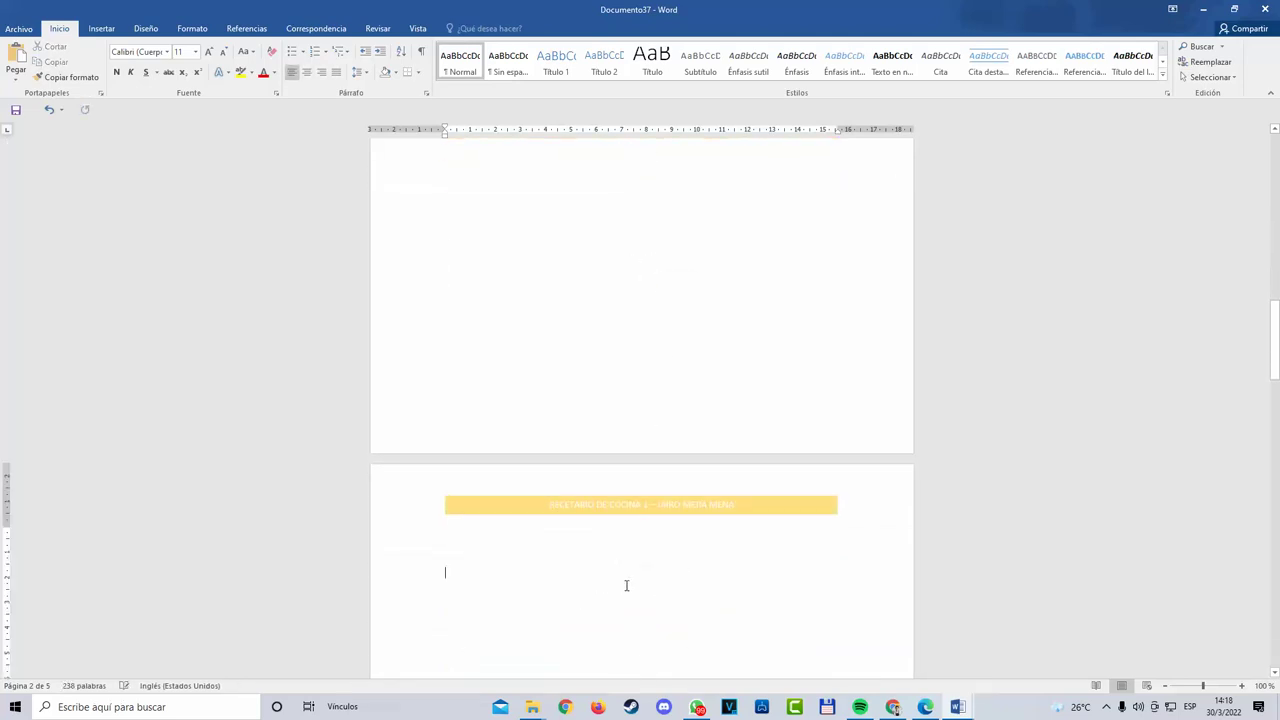
{"action": "scroll", "coordinate": [577, 360], "scroll_direction": "up", "scroll_amount": 8}
{"action": "scroll", "coordinate": [560, 346], "scroll_direction": "up", "scroll_amount": 3}
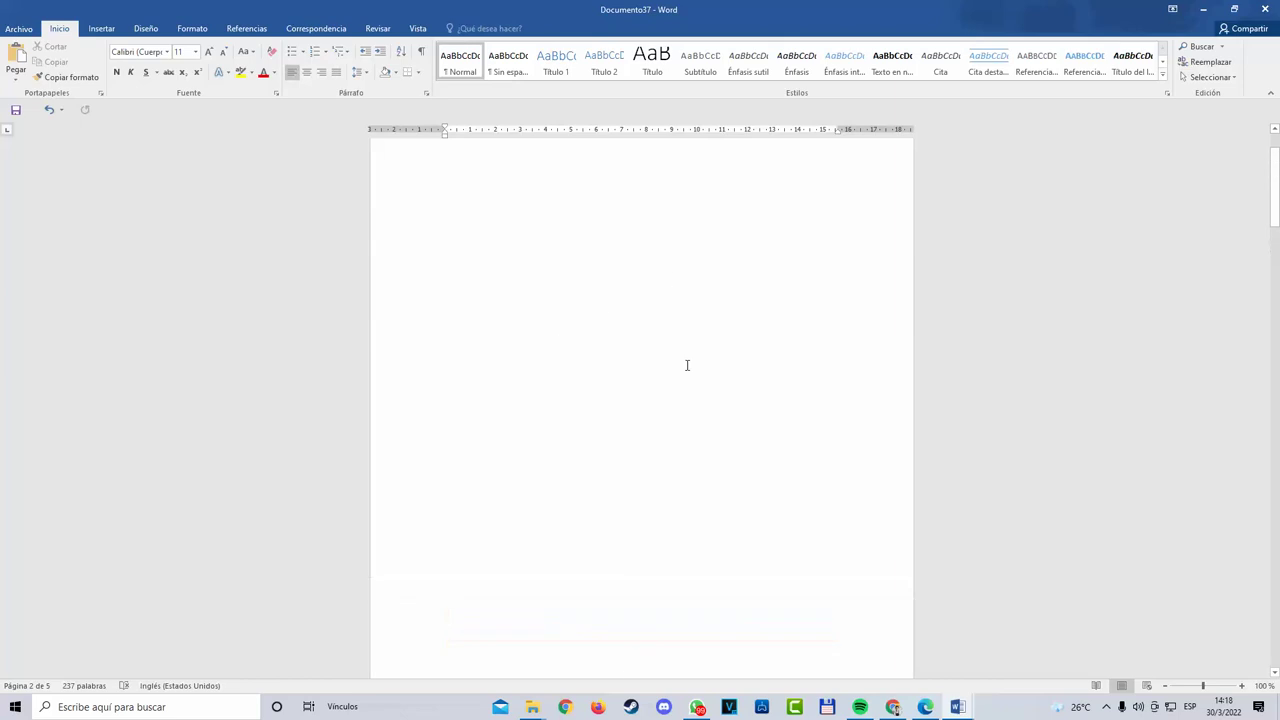
{"action": "scroll", "coordinate": [686, 363], "scroll_direction": "down", "scroll_amount": 6}
{"action": "key", "text": "ctrl+z"}
{"action": "key", "text": "BackSpace"}
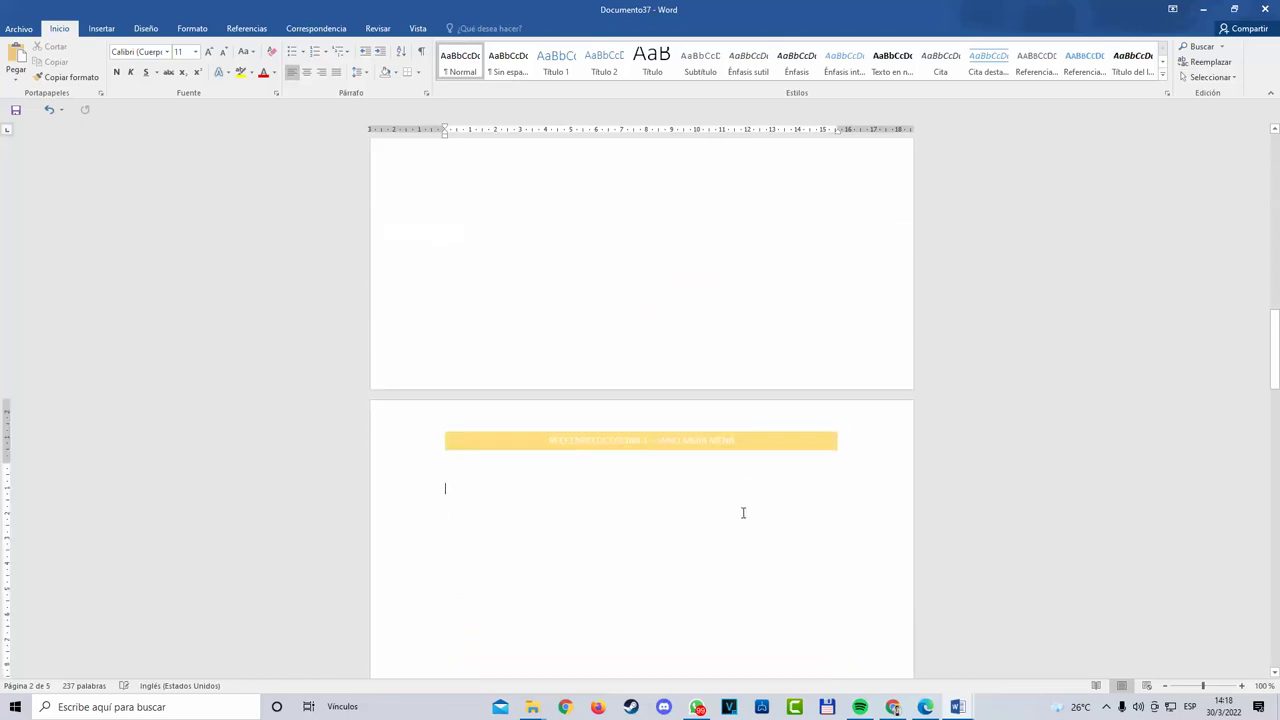
Step: Place the cursor on the blank cover page and open practica 3 - final de word.docx from the Informatica 2022 folder
{"action": "scroll", "coordinate": [736, 517], "scroll_direction": "up", "scroll_amount": 4}
{"action": "scroll", "coordinate": [720, 507], "scroll_direction": "down", "scroll_amount": 6}
{"action": "scroll", "coordinate": [705, 492], "scroll_direction": "up", "scroll_amount": 9}
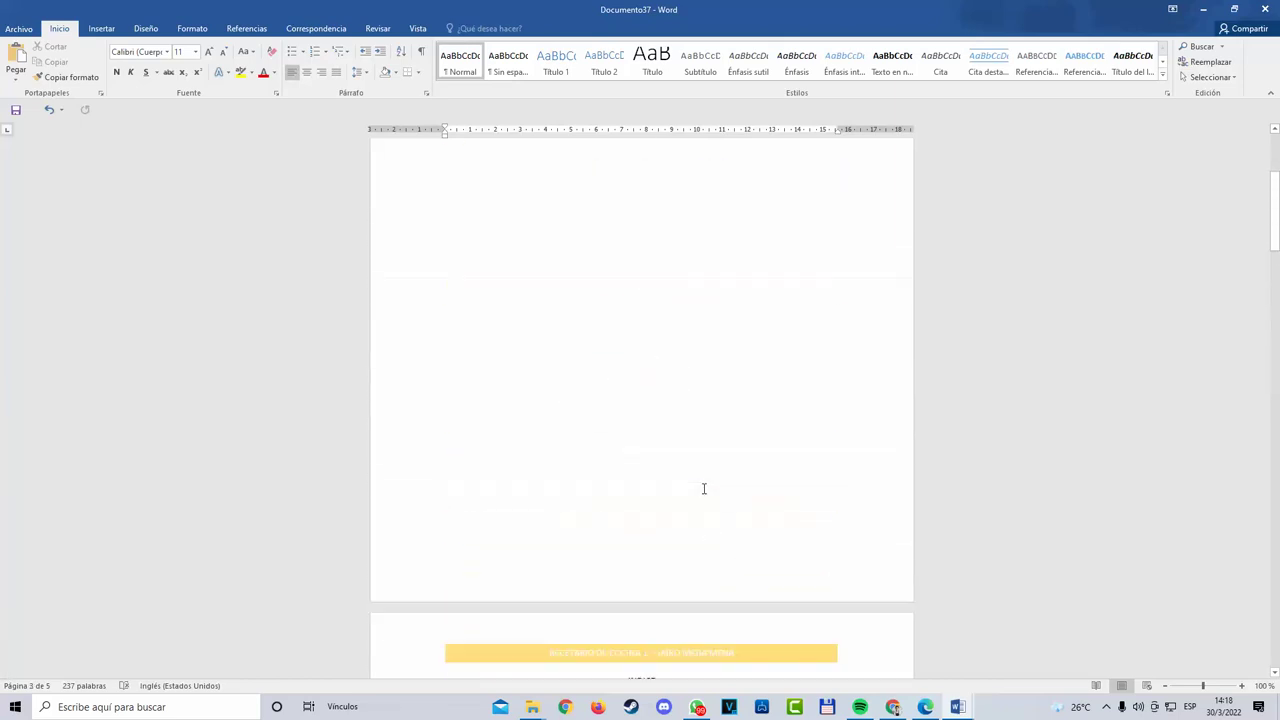
{"action": "scroll", "coordinate": [704, 487], "scroll_direction": "up", "scroll_amount": 1}
{"action": "left_click", "coordinate": [544, 204]}
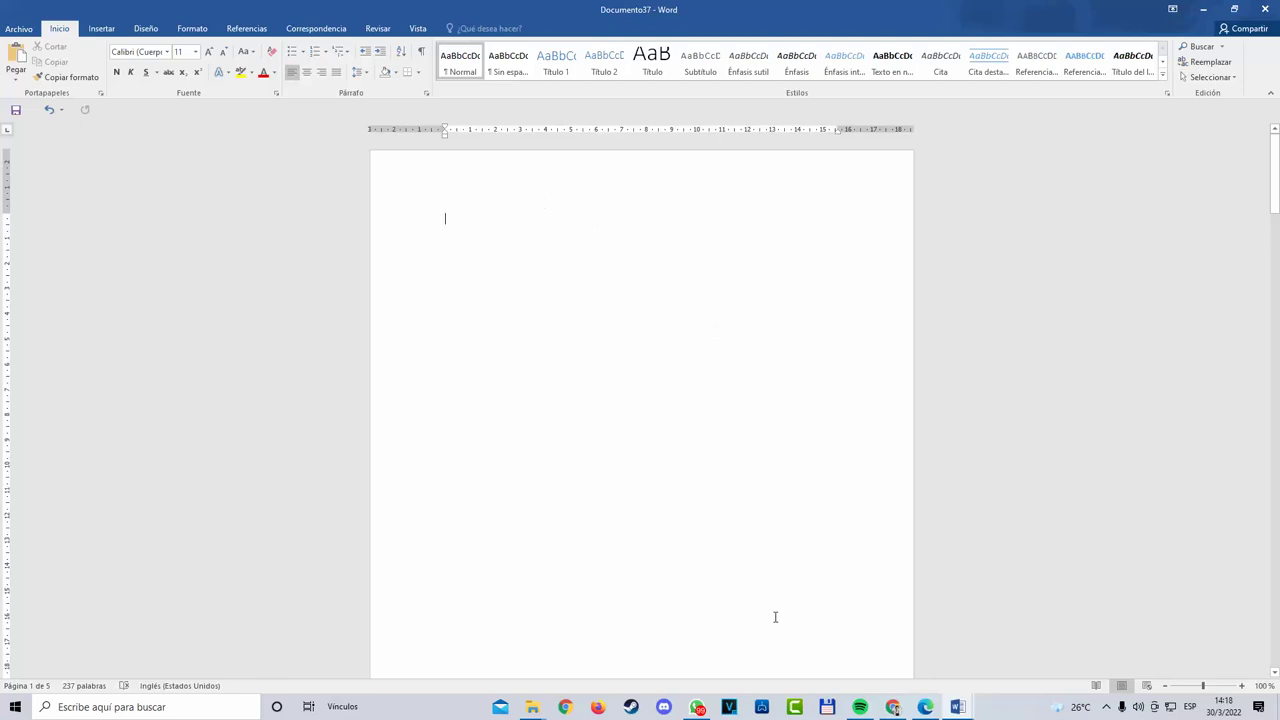
{"action": "left_click", "coordinate": [1203, 9]}
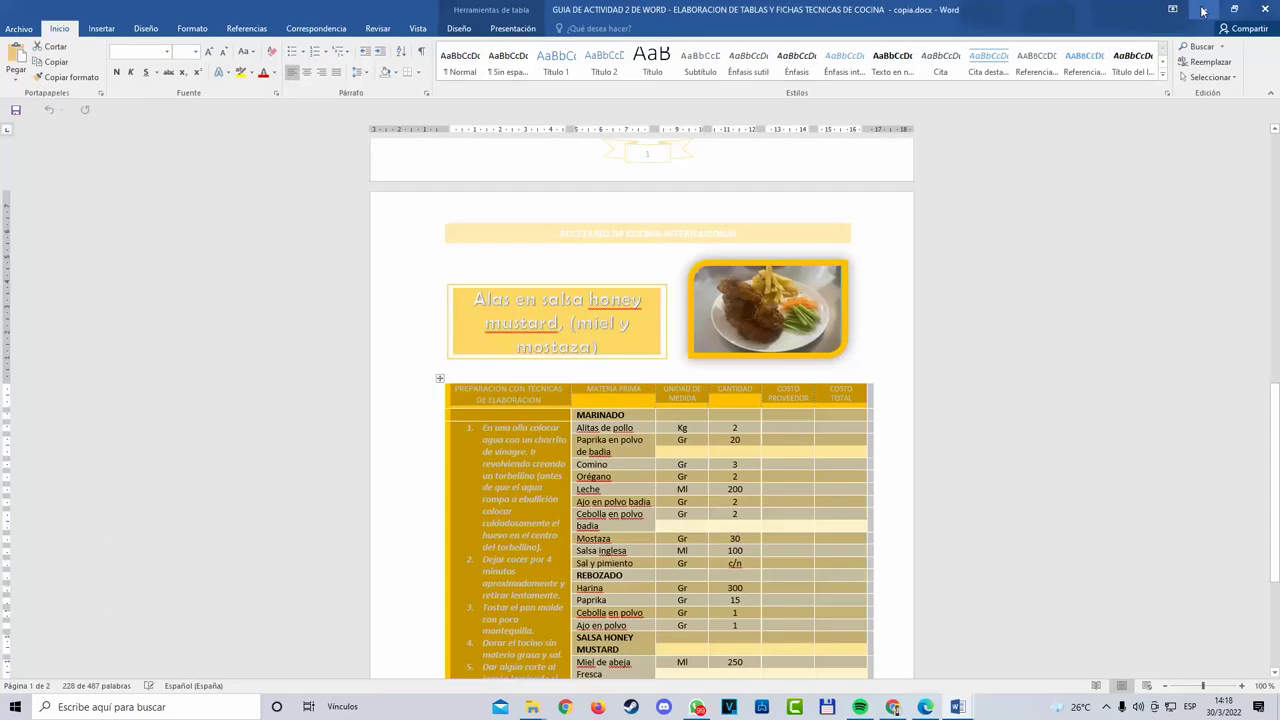
{"action": "left_click", "coordinate": [1203, 9]}
{"action": "left_click", "coordinate": [196, 260]}
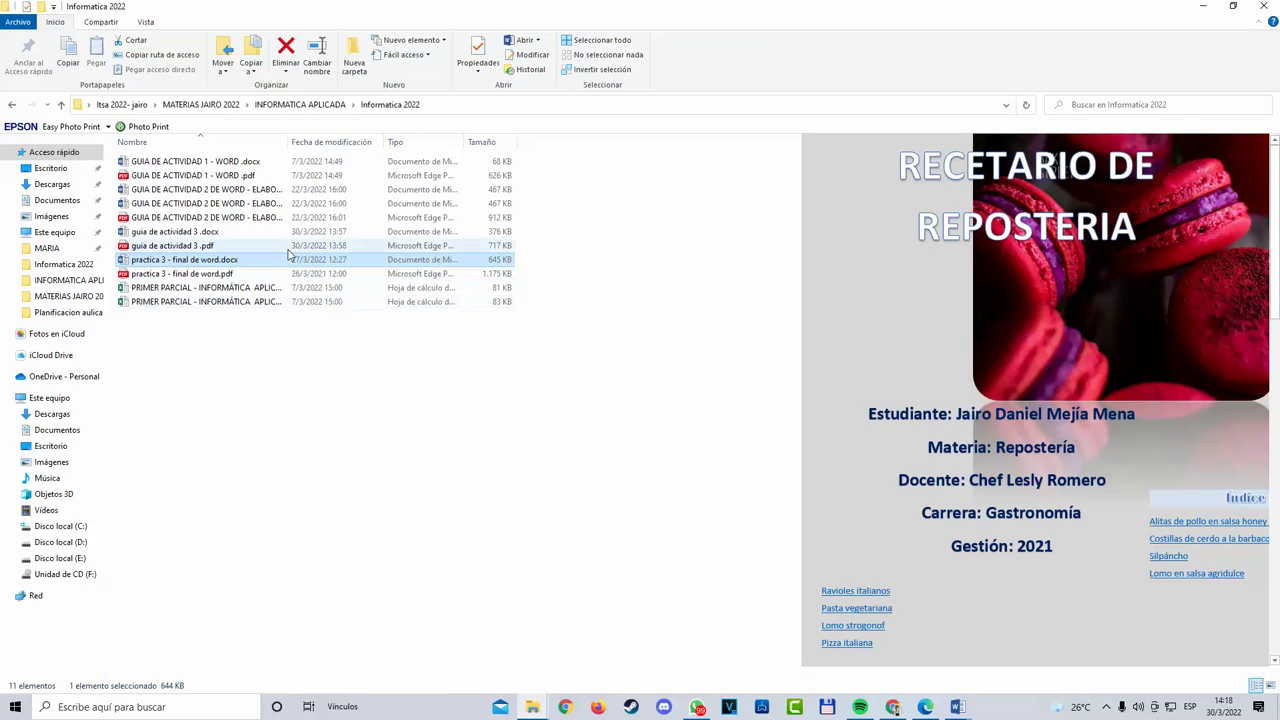
{"action": "double_click", "coordinate": [252, 260]}
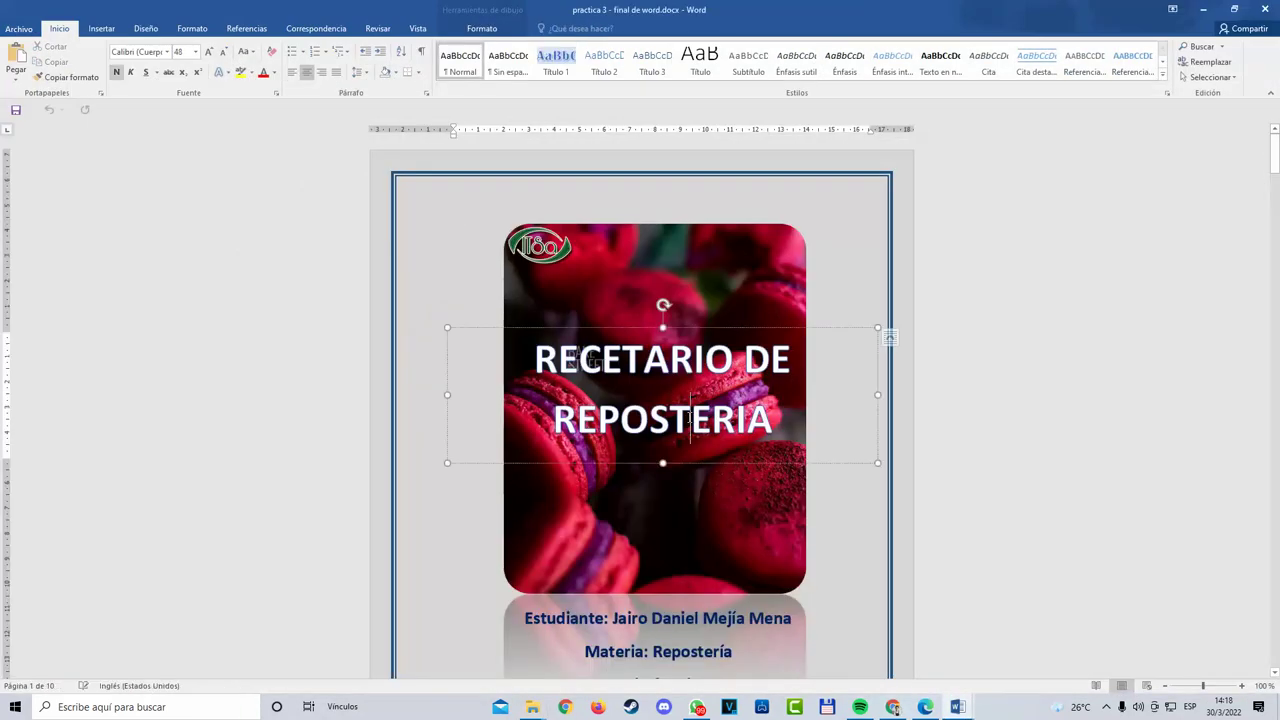
Step: Copy the macaron picture from the sample cover into Documento37 and centre it on the first page
{"action": "left_click", "coordinate": [695, 273]}
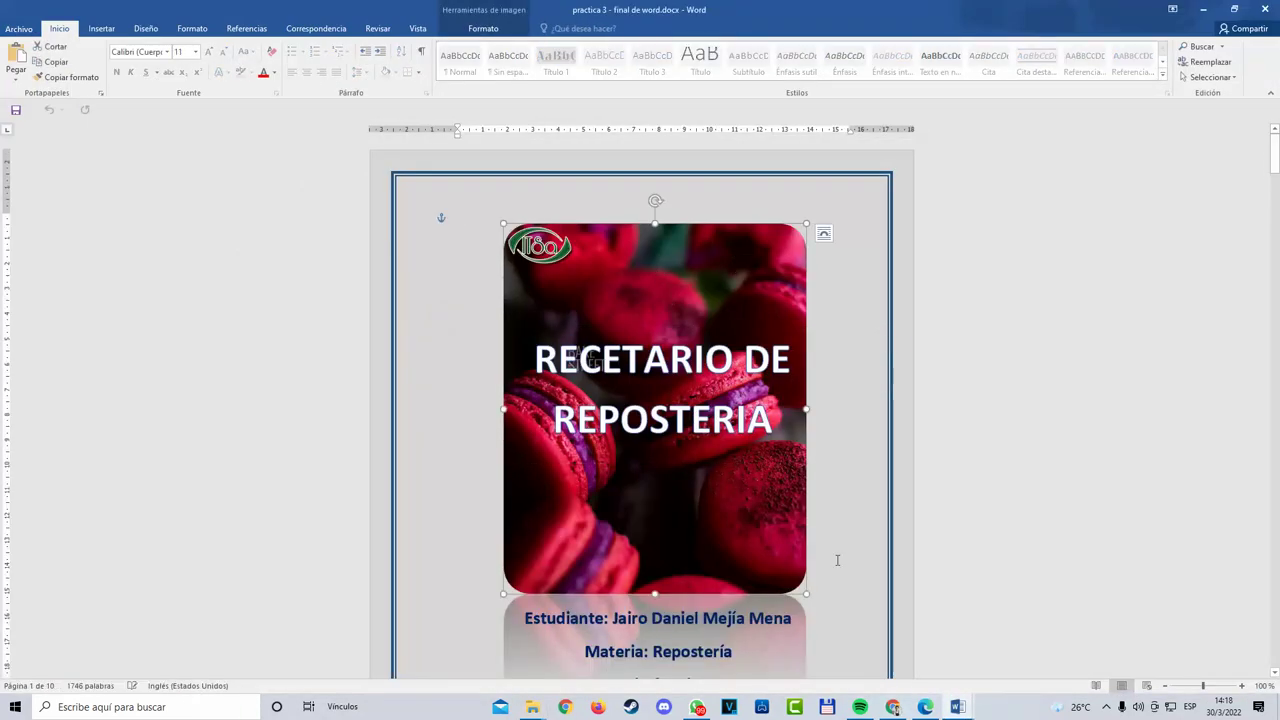
{"action": "mouse_move", "coordinate": [960, 700]}
{"action": "left_click", "coordinate": [1016, 646]}
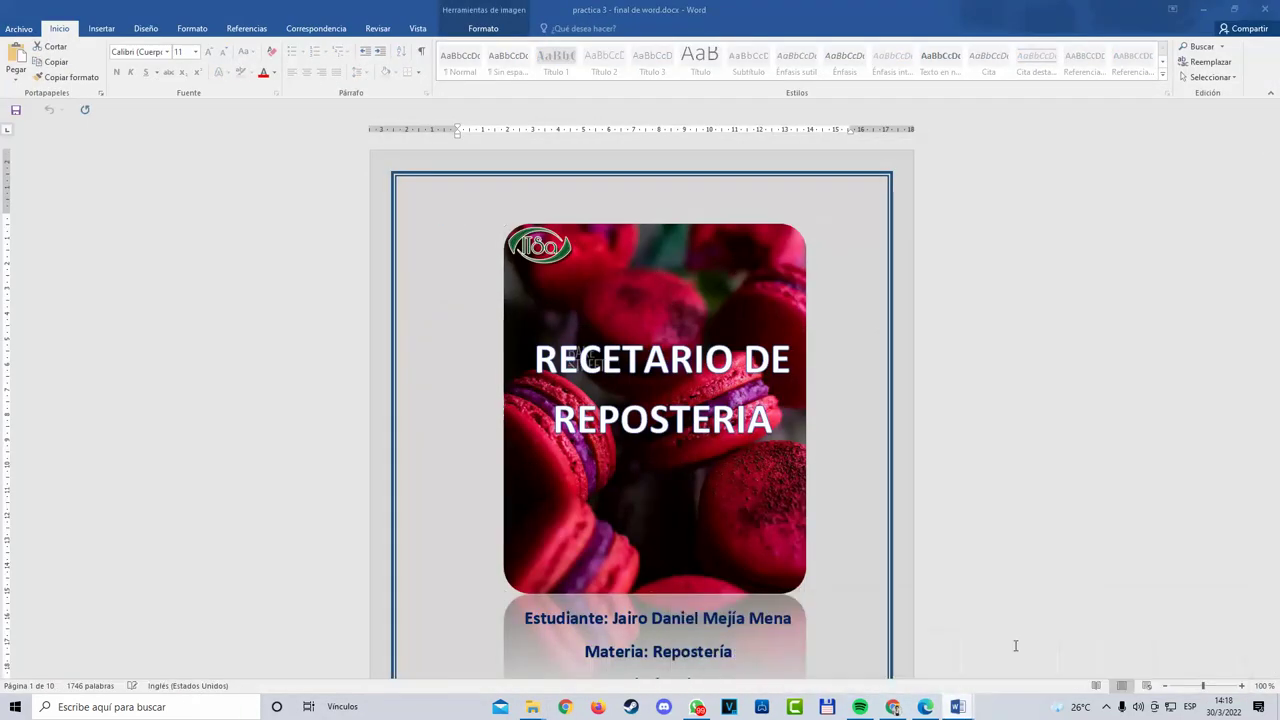
{"action": "key", "text": "ctrl+v"}
{"action": "left_click_drag", "start_coordinate": [639, 390], "coordinate": [697, 410]}
Step: Copy the RECETARIO DE REPOSTERIA text box from the sample onto the cover picture and apply a light grey shadowed text effect
{"action": "mouse_move", "coordinate": [958, 710]}
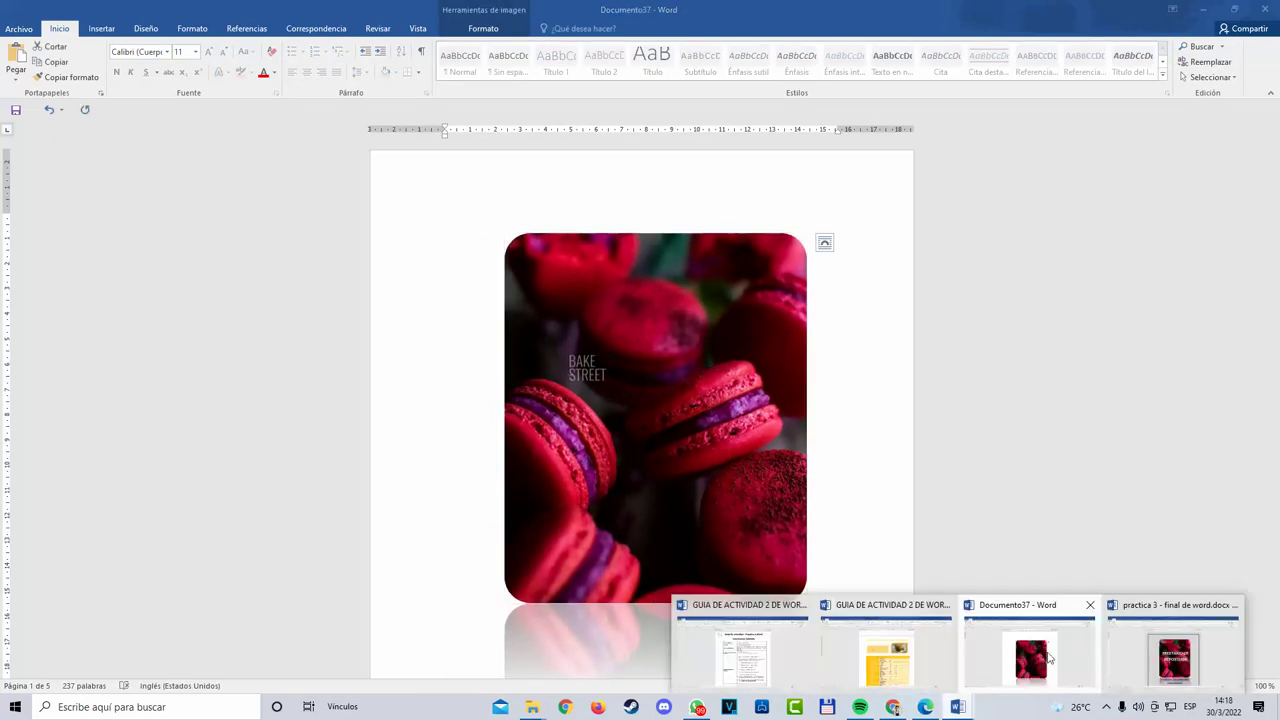
{"action": "left_click", "coordinate": [1155, 655]}
{"action": "left_click", "coordinate": [590, 360]}
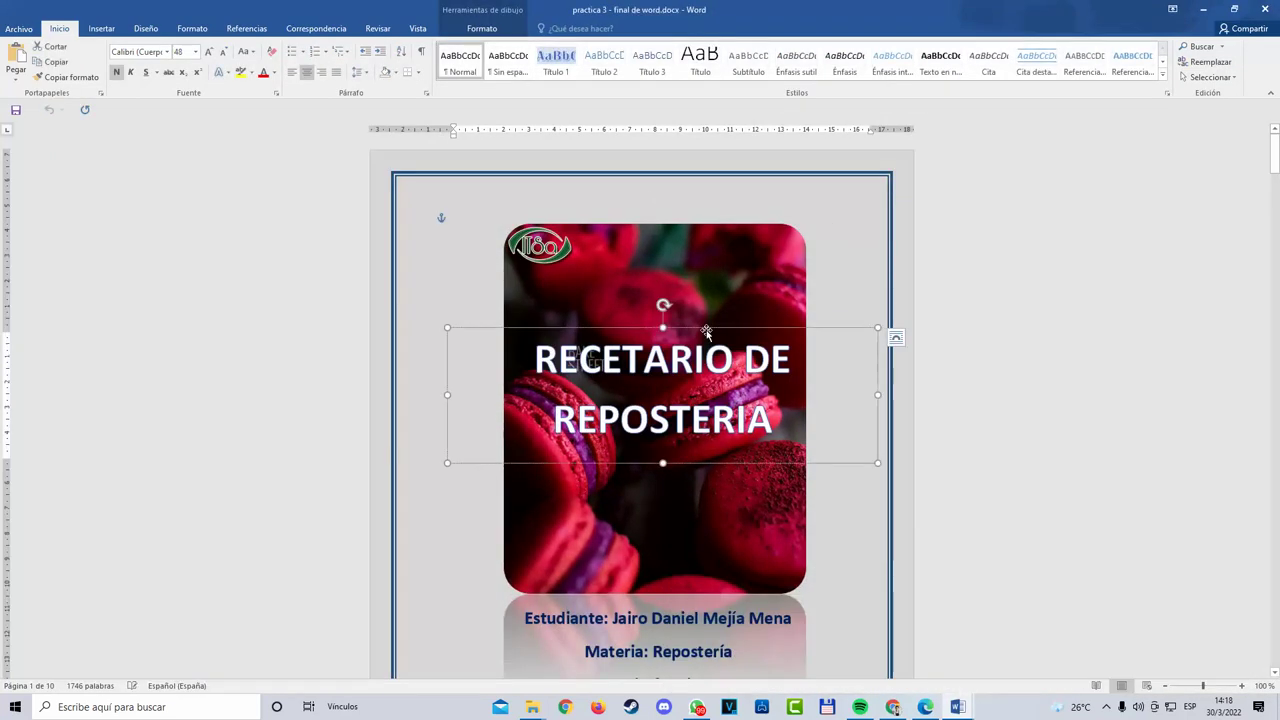
{"action": "mouse_move", "coordinate": [958, 708]}
{"action": "left_click", "coordinate": [1027, 655]}
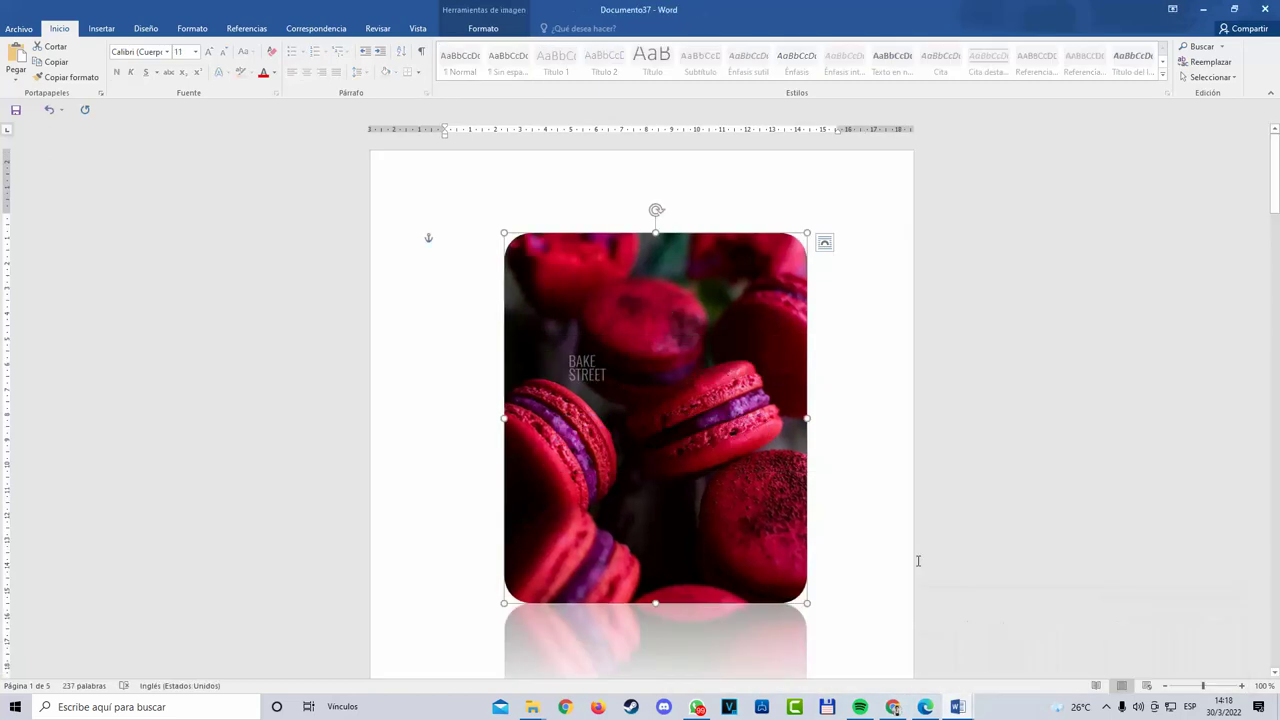
{"action": "key", "text": "ctrl+v"}
{"action": "left_click_drag", "start_coordinate": [830, 229], "coordinate": [775, 303]}
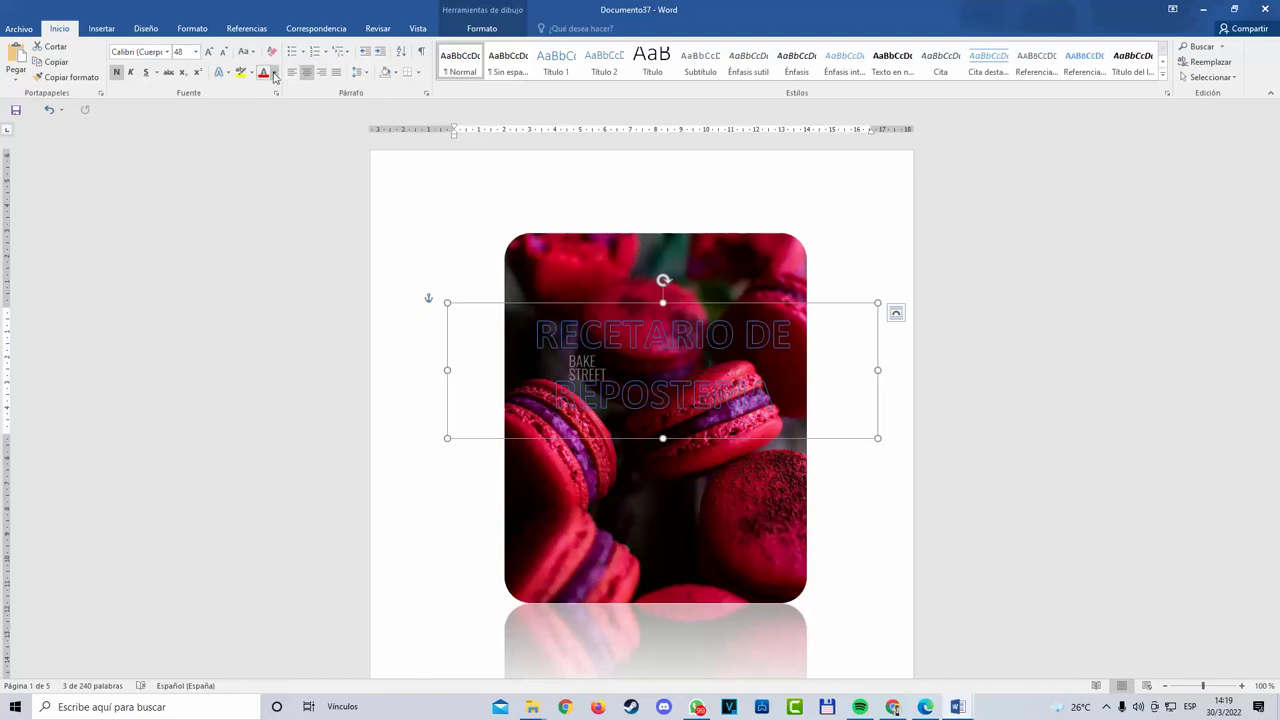
{"action": "left_click", "coordinate": [222, 73]}
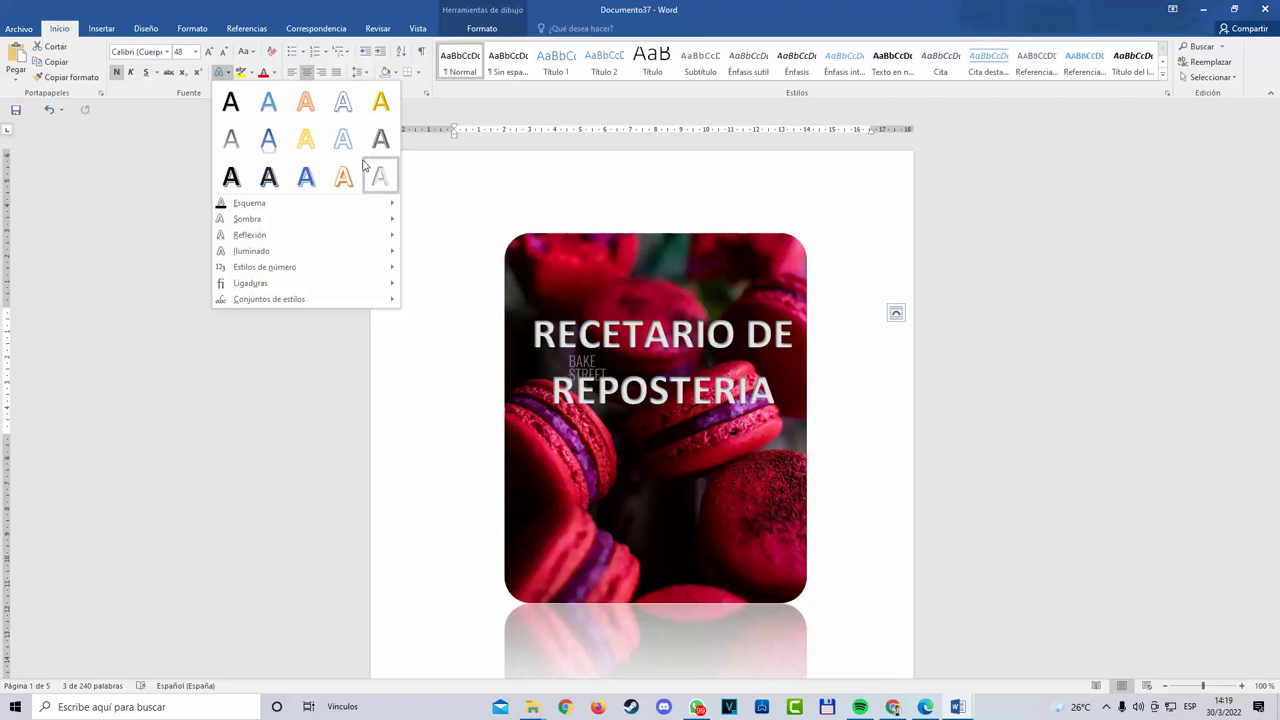
{"action": "left_click", "coordinate": [365, 167]}
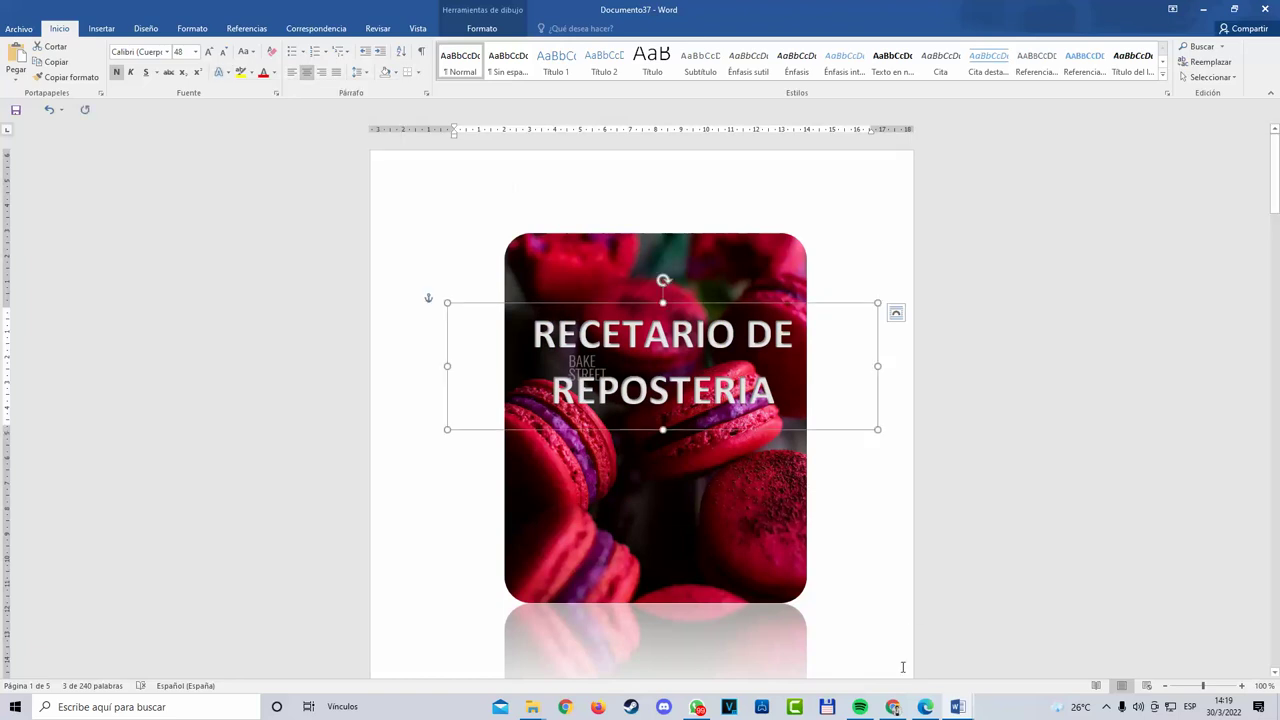
Step: Copy the student, subject, teacher, programme and year lines from the sample cover and return to the cover of Documento37
{"action": "mouse_move", "coordinate": [960, 708]}
{"action": "left_click", "coordinate": [1173, 648]}
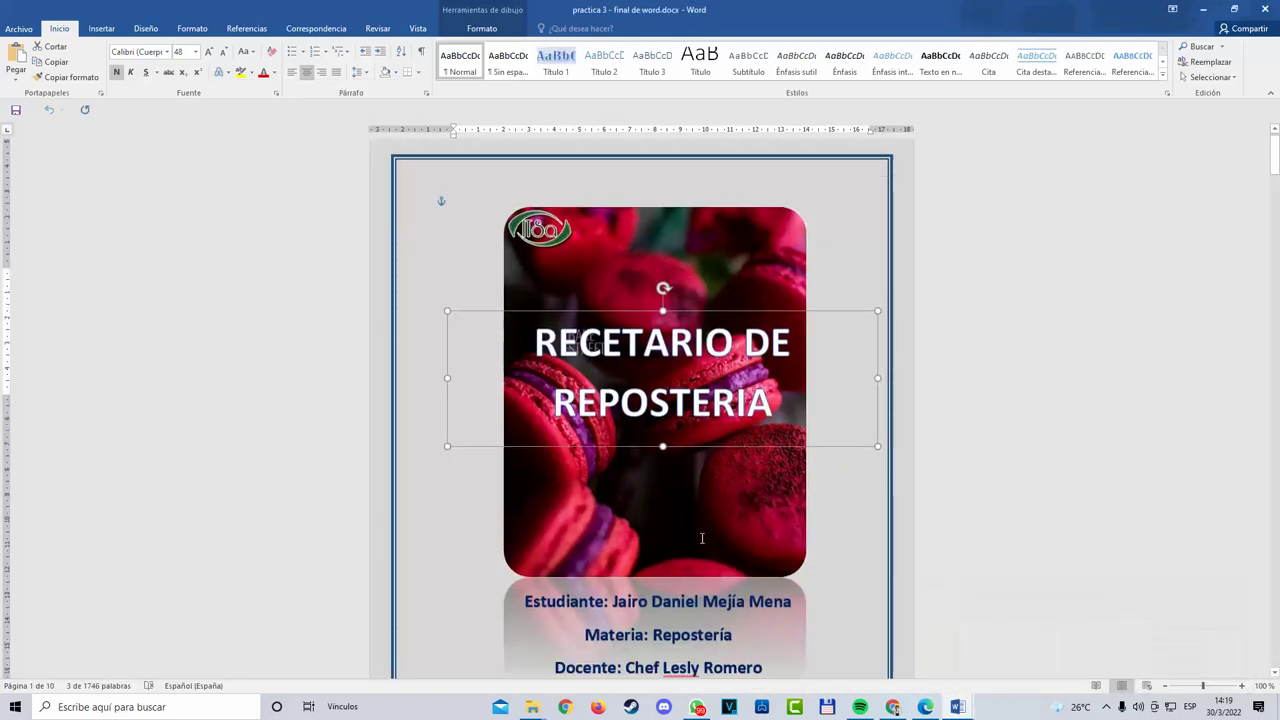
{"action": "scroll", "coordinate": [691, 535], "scroll_direction": "down", "scroll_amount": 2}
{"action": "scroll", "coordinate": [691, 535], "scroll_direction": "down", "scroll_amount": 3}
{"action": "left_click_drag", "start_coordinate": [734, 523], "coordinate": [522, 415]}
{"action": "key", "text": "ctrl+c"}
{"action": "left_click", "coordinate": [958, 707]}
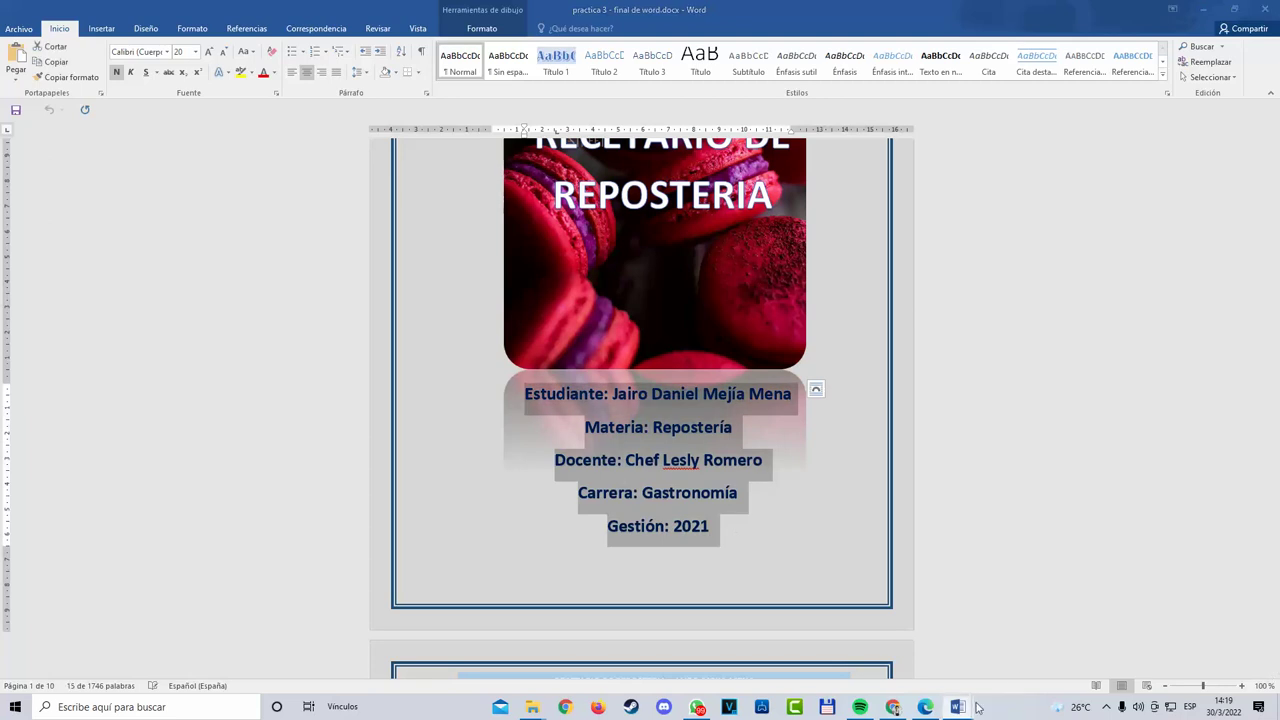
{"action": "left_click", "coordinate": [980, 662]}
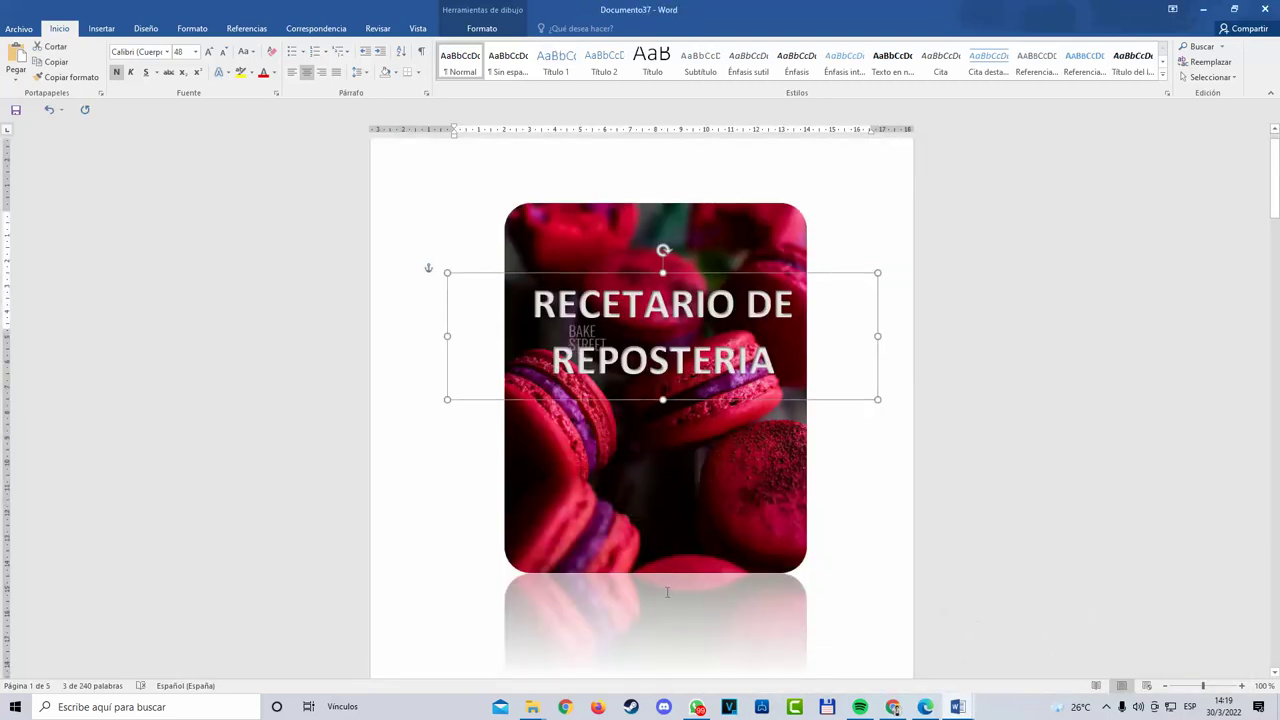
{"action": "scroll", "coordinate": [690, 550], "scroll_direction": "down", "scroll_amount": 3}
{"action": "left_click", "coordinate": [643, 572]}
{"action": "left_click", "coordinate": [625, 519]}
{"action": "key", "text": "ctrl+v"}
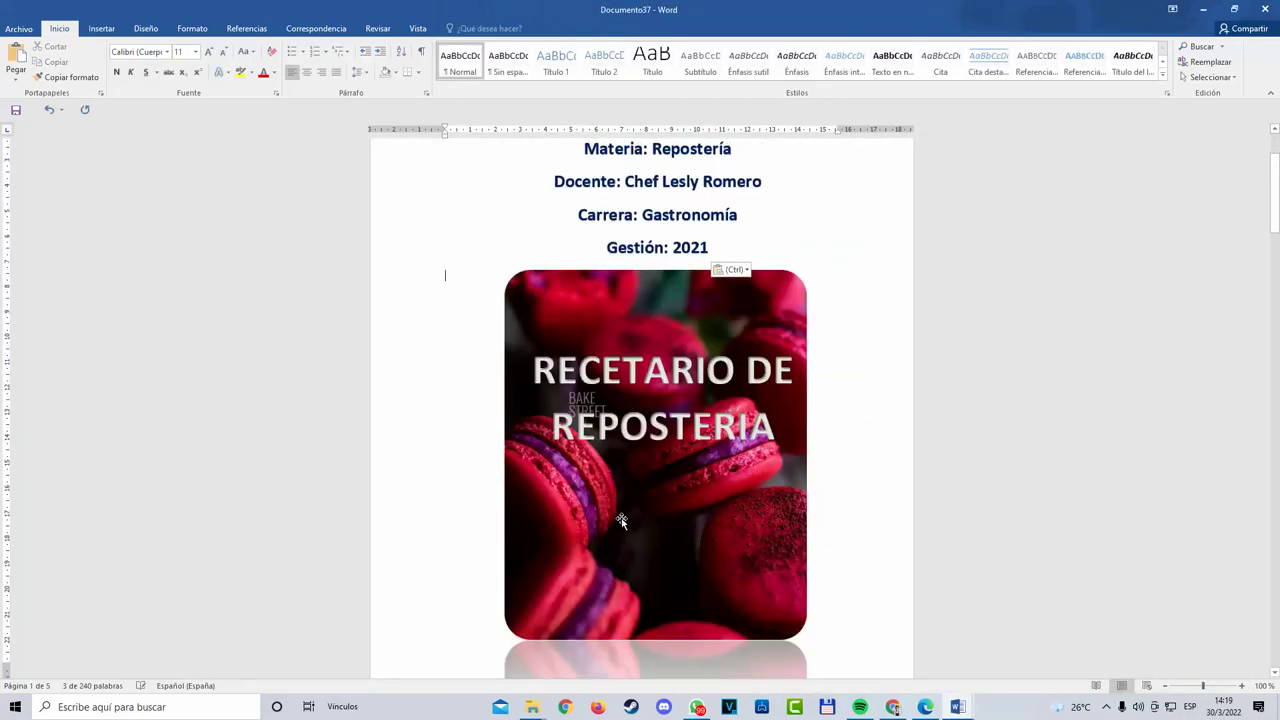
{"action": "left_click", "coordinate": [48, 109]}
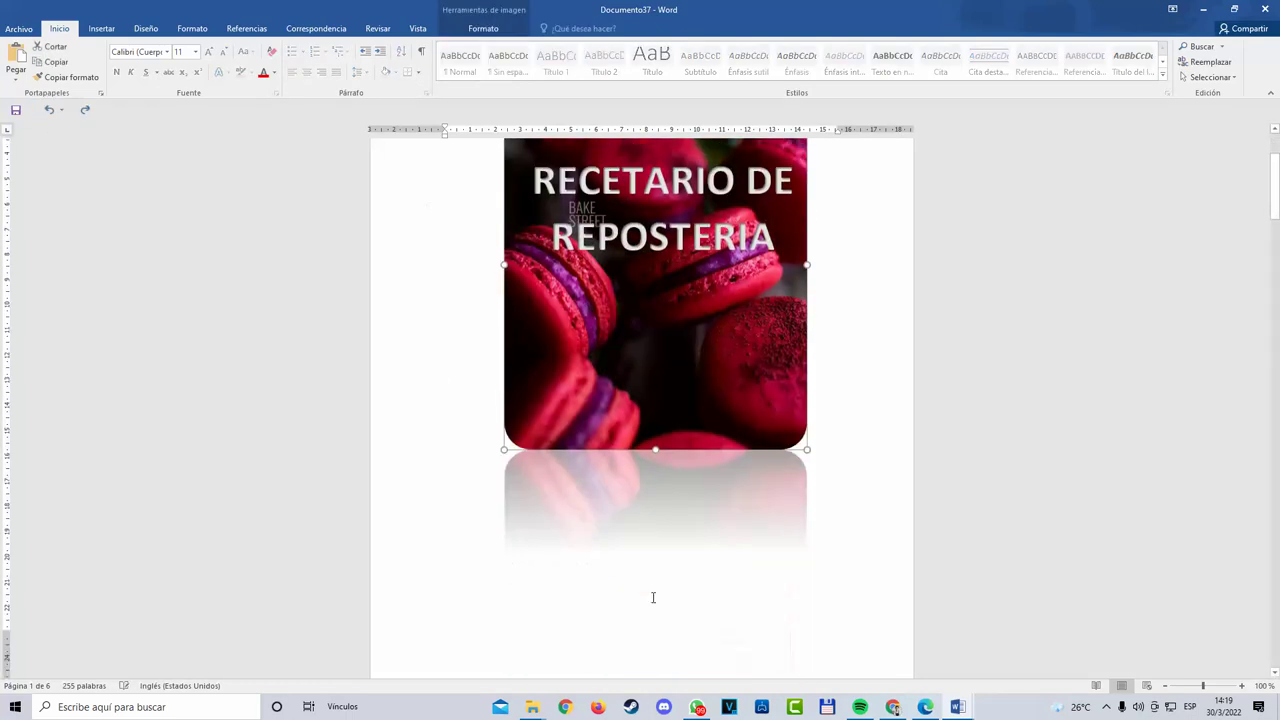
Step: Paste the copied details below the cover picture and remove the empty lines above them so all five lines fit on the cover
{"action": "left_click", "coordinate": [607, 579]}
{"action": "key", "text": "ctrl+v"}
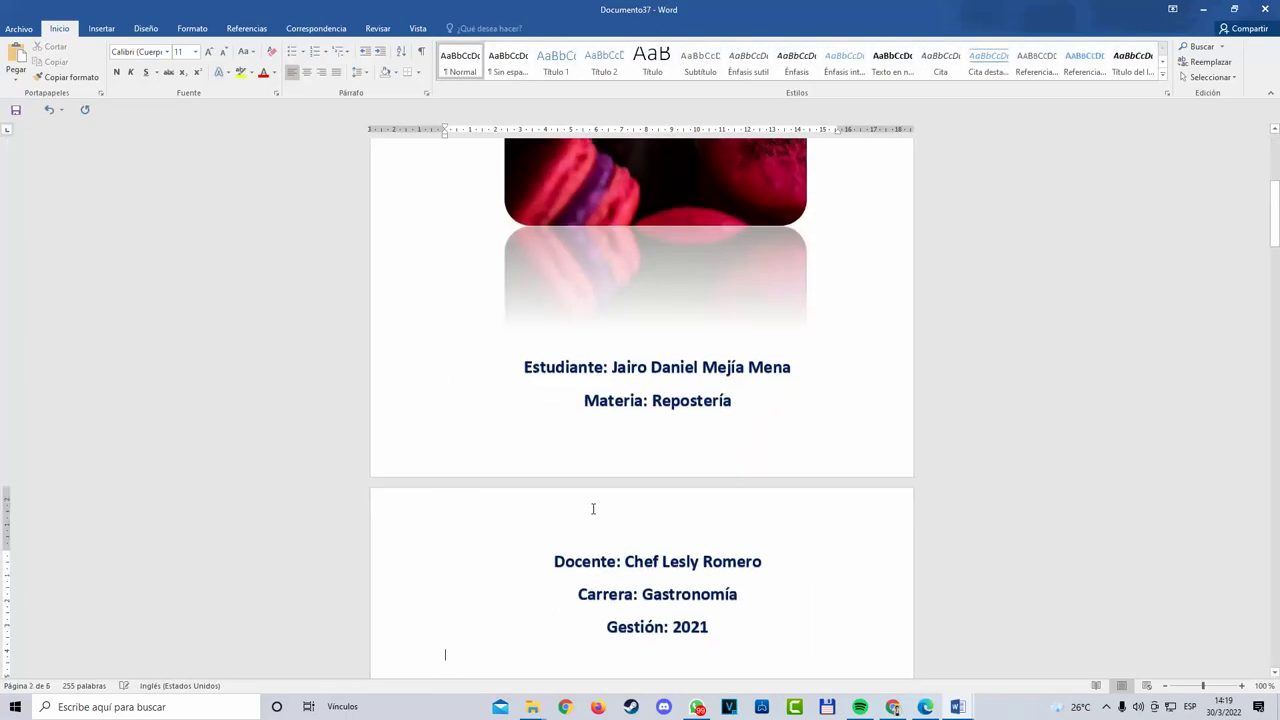
{"action": "scroll", "coordinate": [592, 508], "scroll_direction": "up", "scroll_amount": 2}
{"action": "left_click", "coordinate": [575, 428]}
{"action": "left_click", "coordinate": [576, 438]}
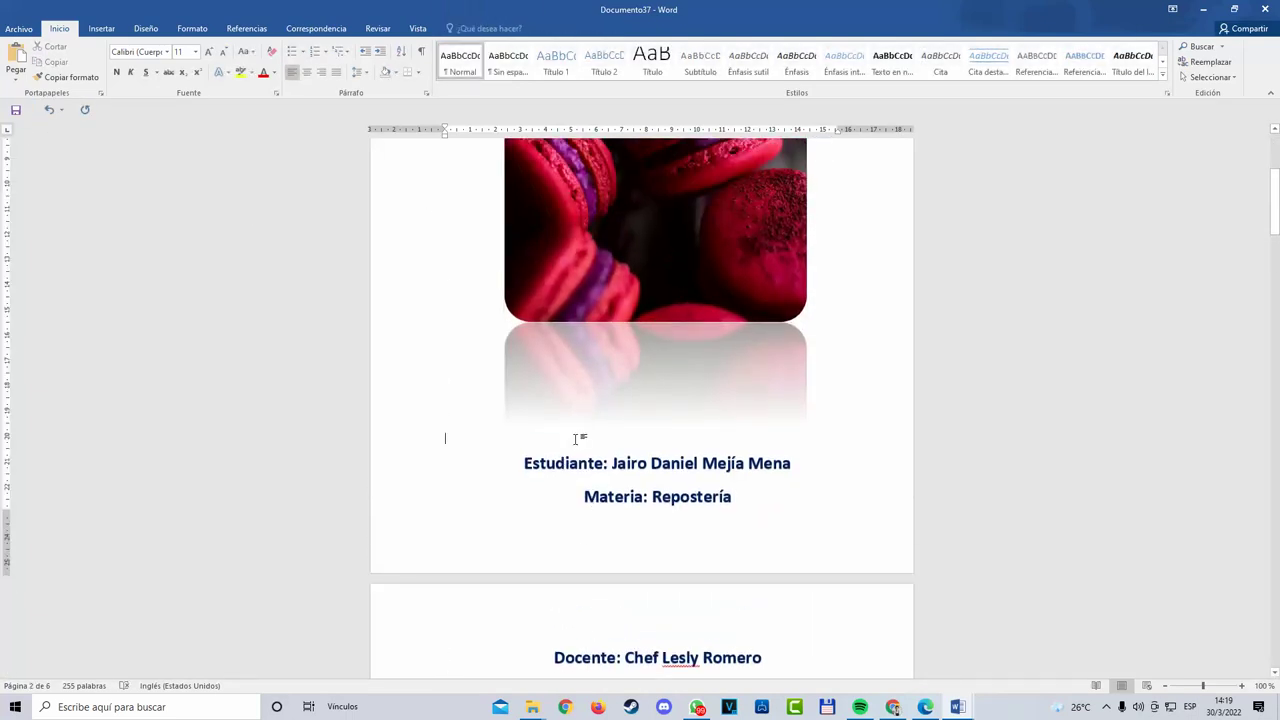
{"action": "key", "text": "BackSpace"}
{"action": "key", "text": "BackSpace"}
{"action": "key", "text": "BackSpace"}
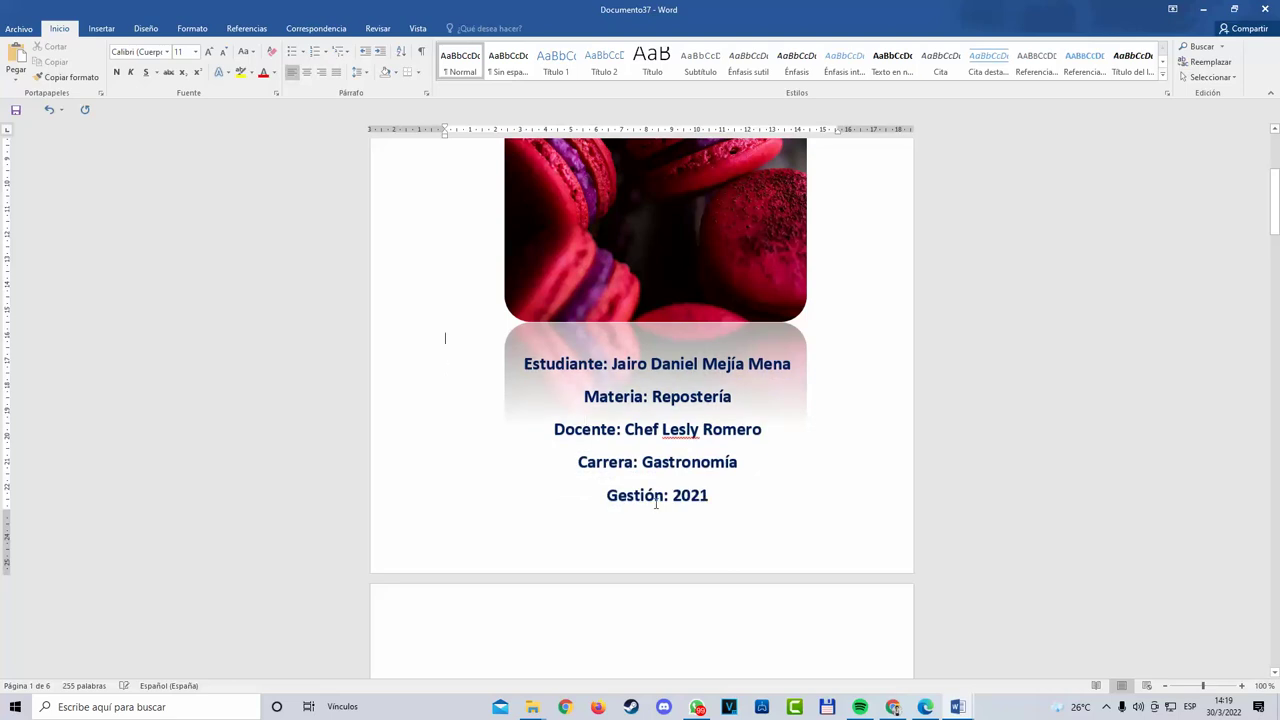
Step: Review the recipe book's cover page, including its title, macaron image and student details
{"action": "scroll", "coordinate": [656, 503], "scroll_direction": "down", "scroll_amount": 3}
{"action": "scroll", "coordinate": [660, 435], "scroll_direction": "up", "scroll_amount": 8}
{"action": "left_click", "coordinate": [954, 371]}
{"action": "scroll", "coordinate": [877, 408], "scroll_direction": "down", "scroll_amount": 2}
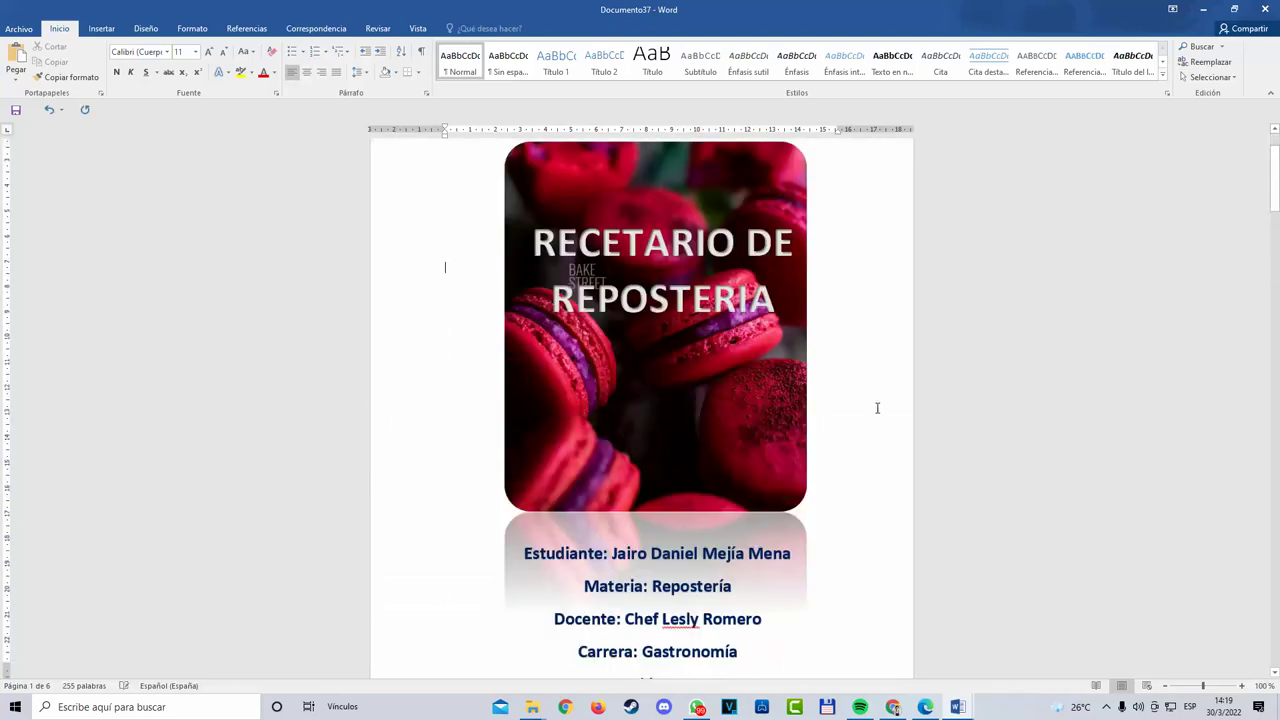
{"action": "scroll", "coordinate": [870, 430], "scroll_direction": "down", "scroll_amount": 3}
{"action": "scroll", "coordinate": [960, 440], "scroll_direction": "up", "scroll_amount": 5}
{"action": "left_click", "coordinate": [740, 337]}
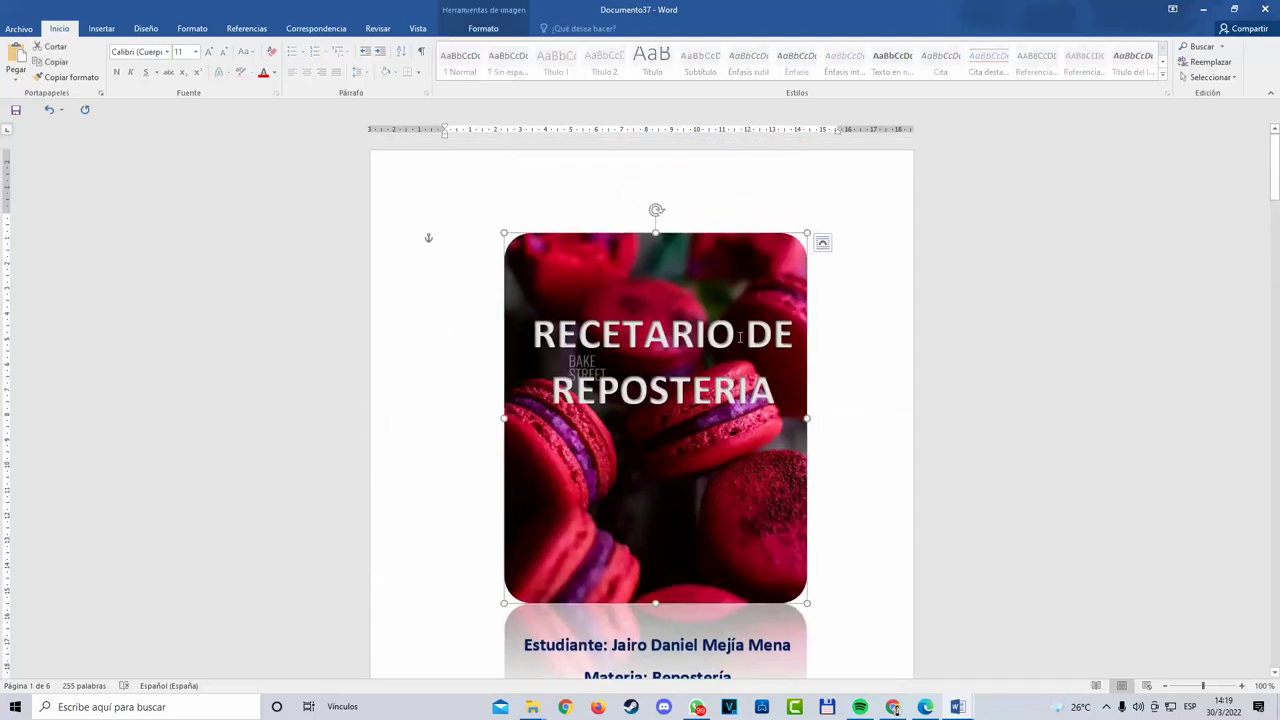
{"action": "scroll", "coordinate": [677, 425], "scroll_direction": "down", "scroll_amount": 3}
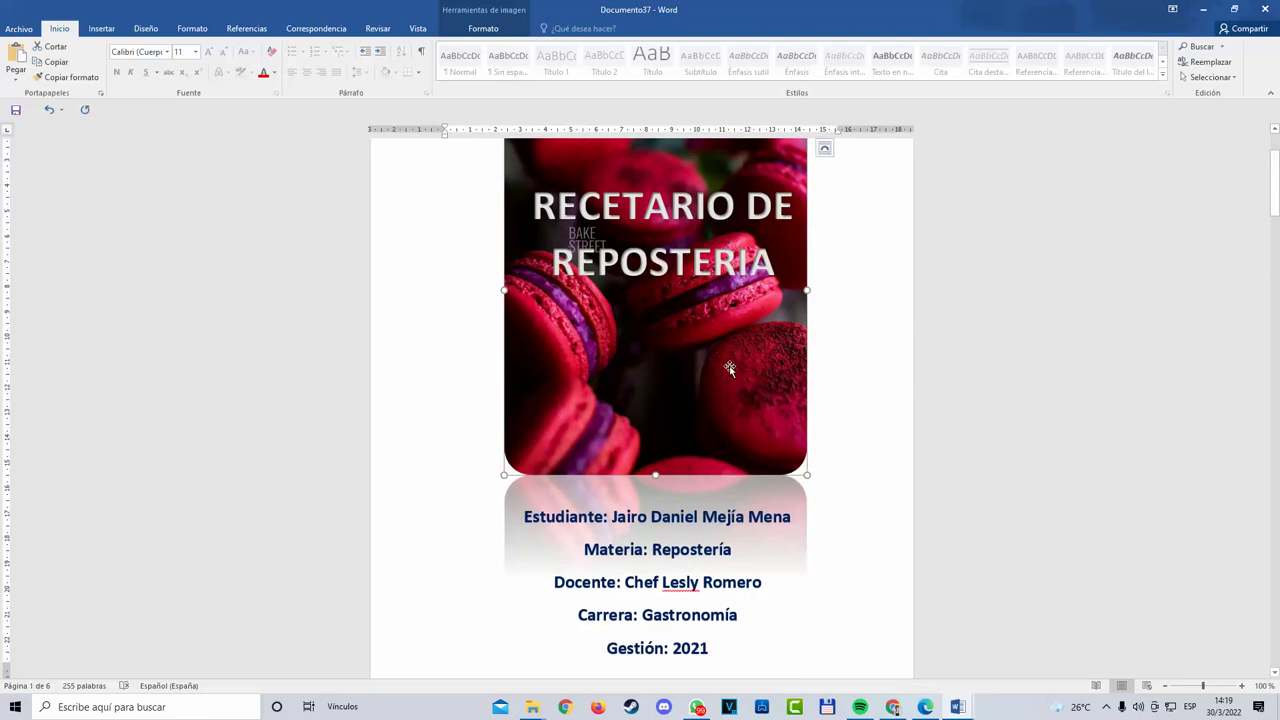
{"action": "scroll", "coordinate": [730, 368], "scroll_direction": "down", "scroll_amount": 2}
{"action": "scroll", "coordinate": [700, 420], "scroll_direction": "up", "scroll_amount": 2}
Step: Change the year in the cover's Gestión line to 2022
{"action": "left_click", "coordinate": [712, 517]}
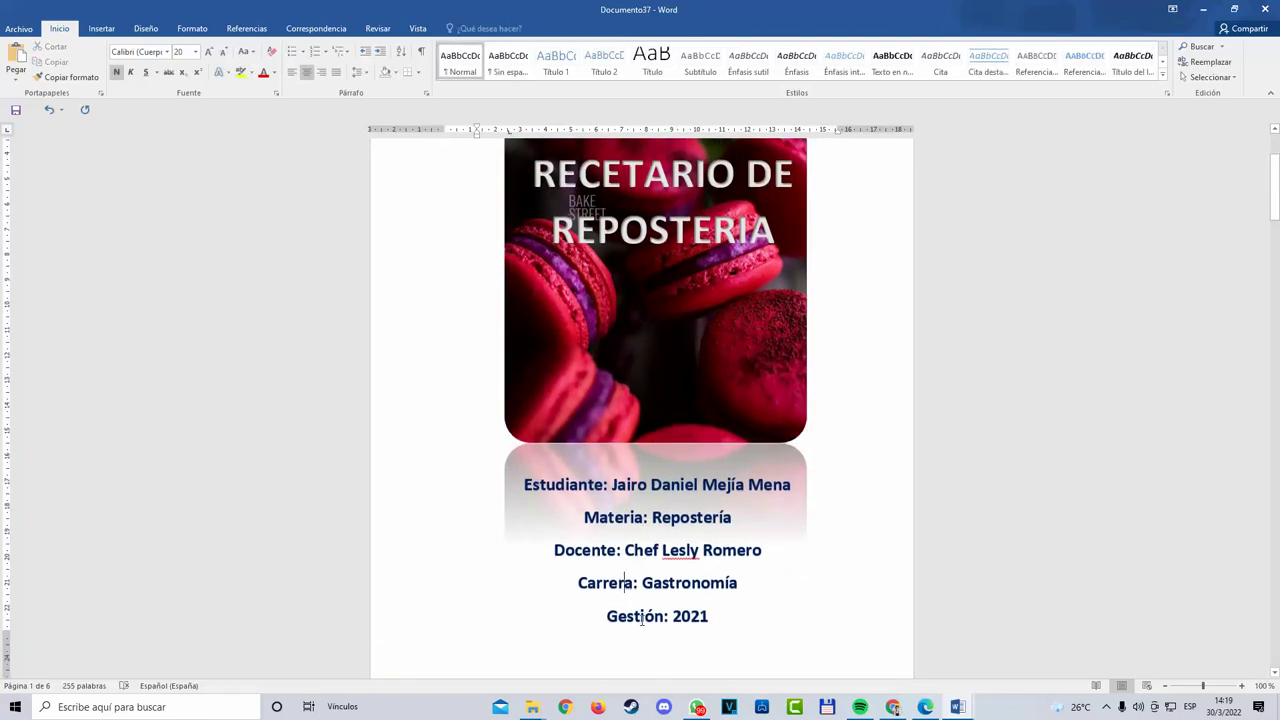
{"action": "key", "text": "BackSpace"}
{"action": "type", "text": "2"}
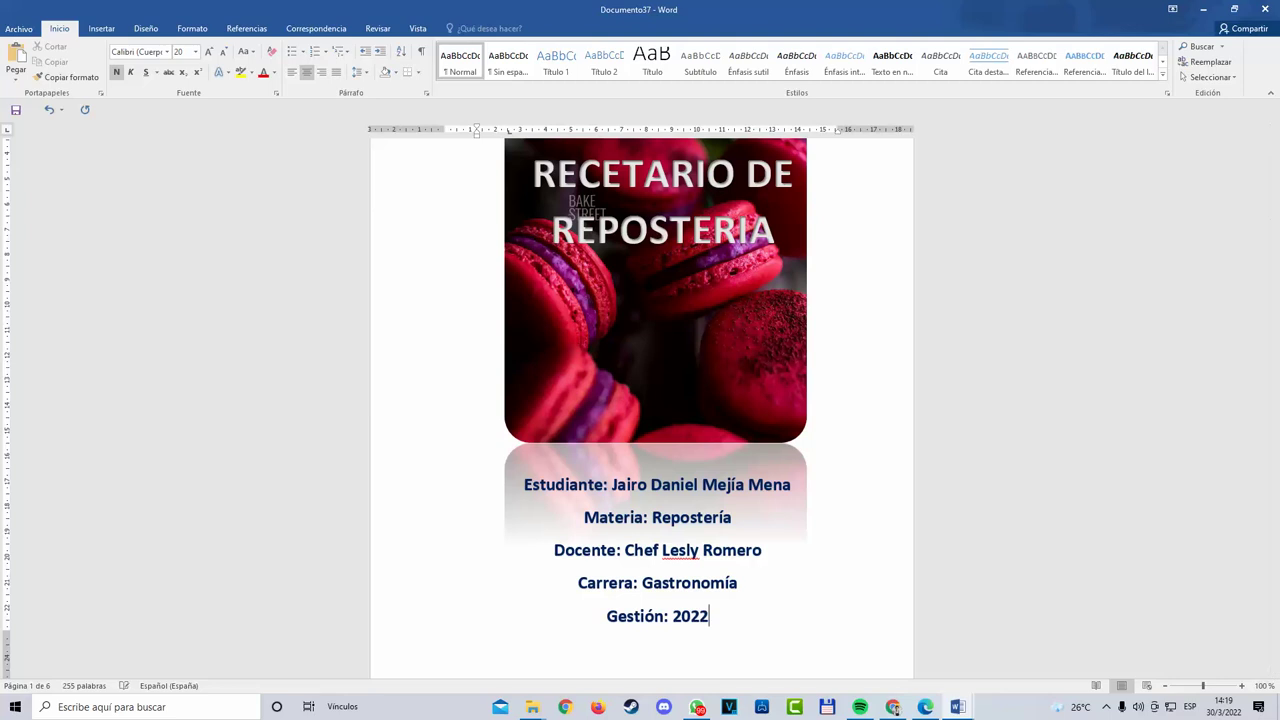
{"action": "scroll", "coordinate": [862, 481], "scroll_direction": "up", "scroll_amount": 4}
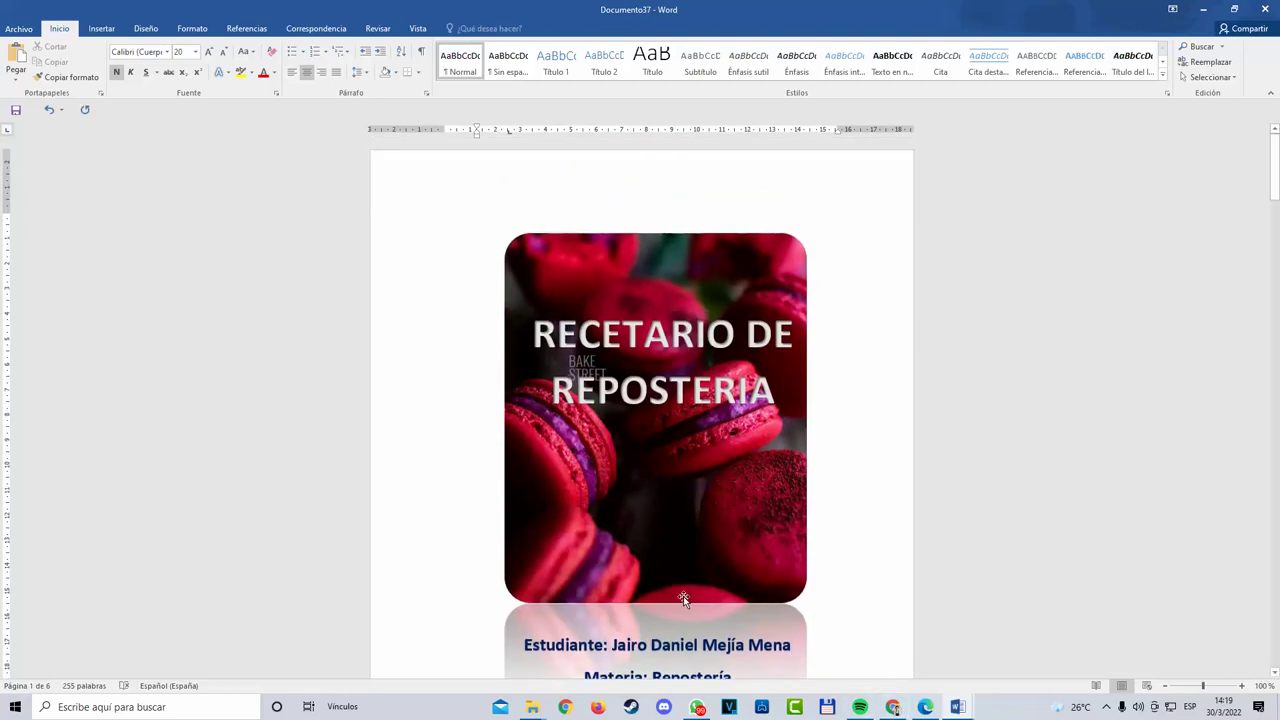
Step: Switch to the activity 3 guide PDF in Edge, read the assignment instructions, and return to the Word document
{"action": "left_click", "coordinate": [893, 707]}
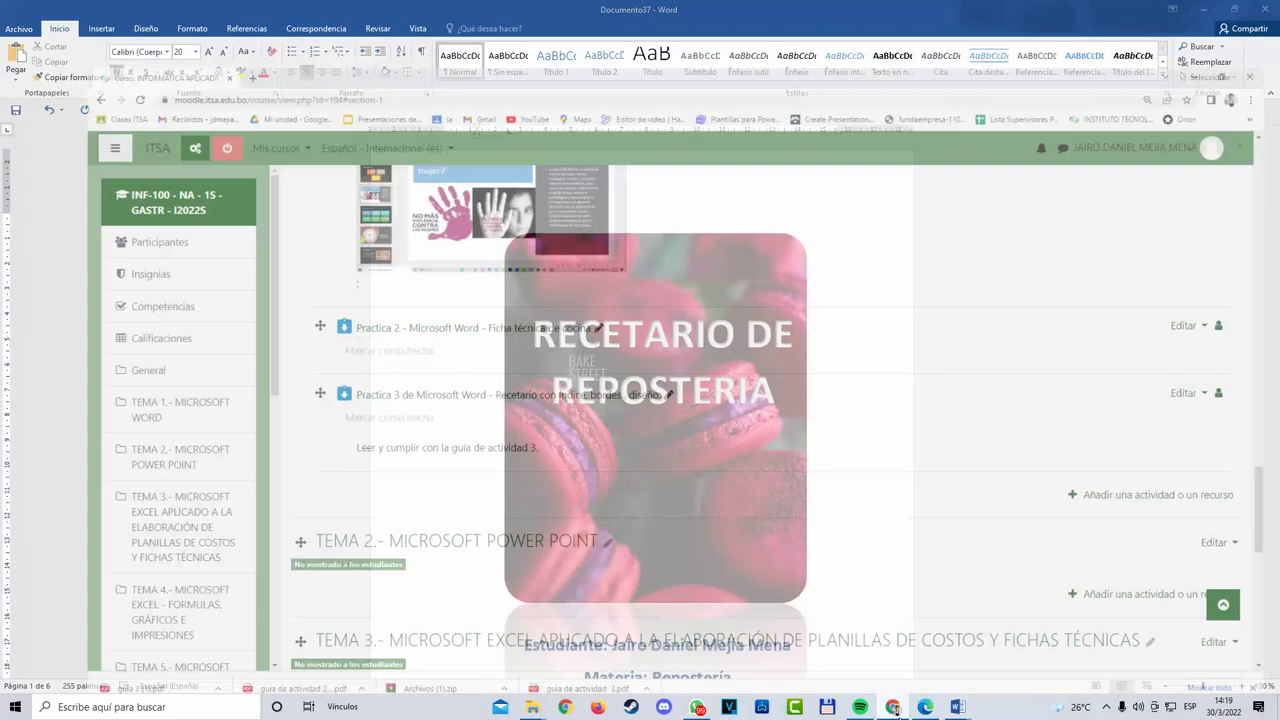
{"action": "left_click", "coordinate": [1204, 8]}
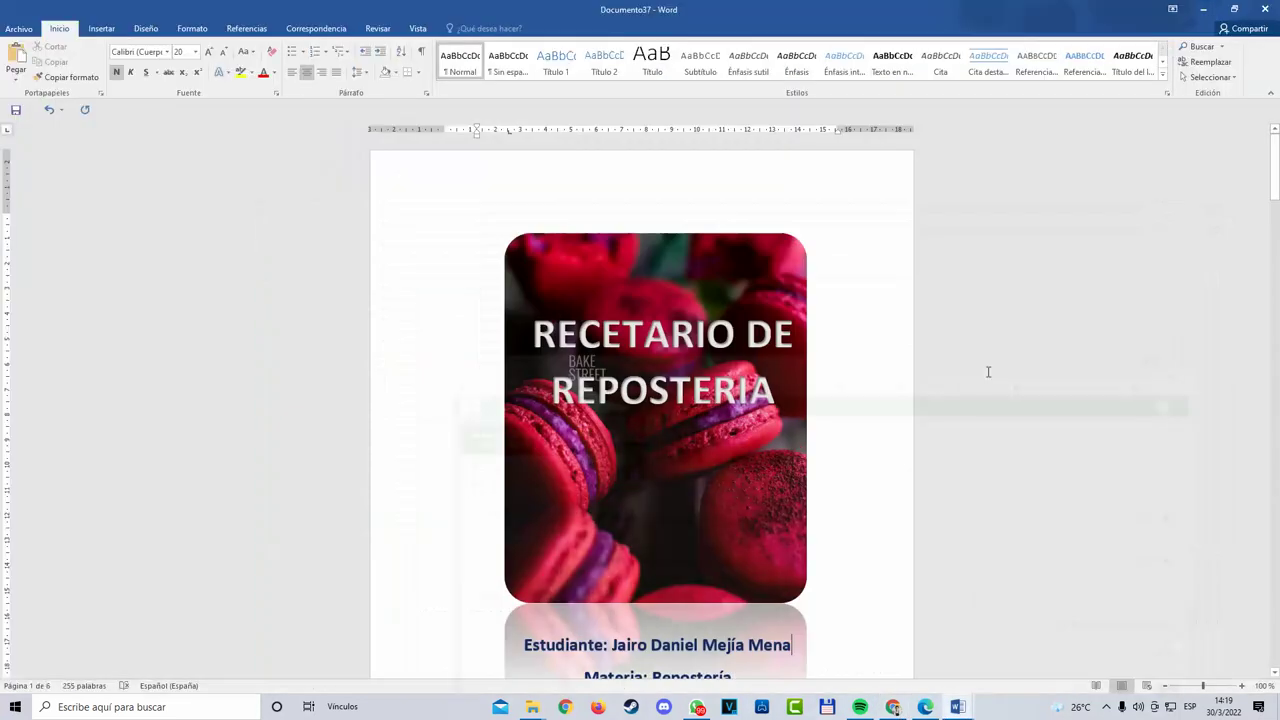
{"action": "left_click", "coordinate": [925, 707]}
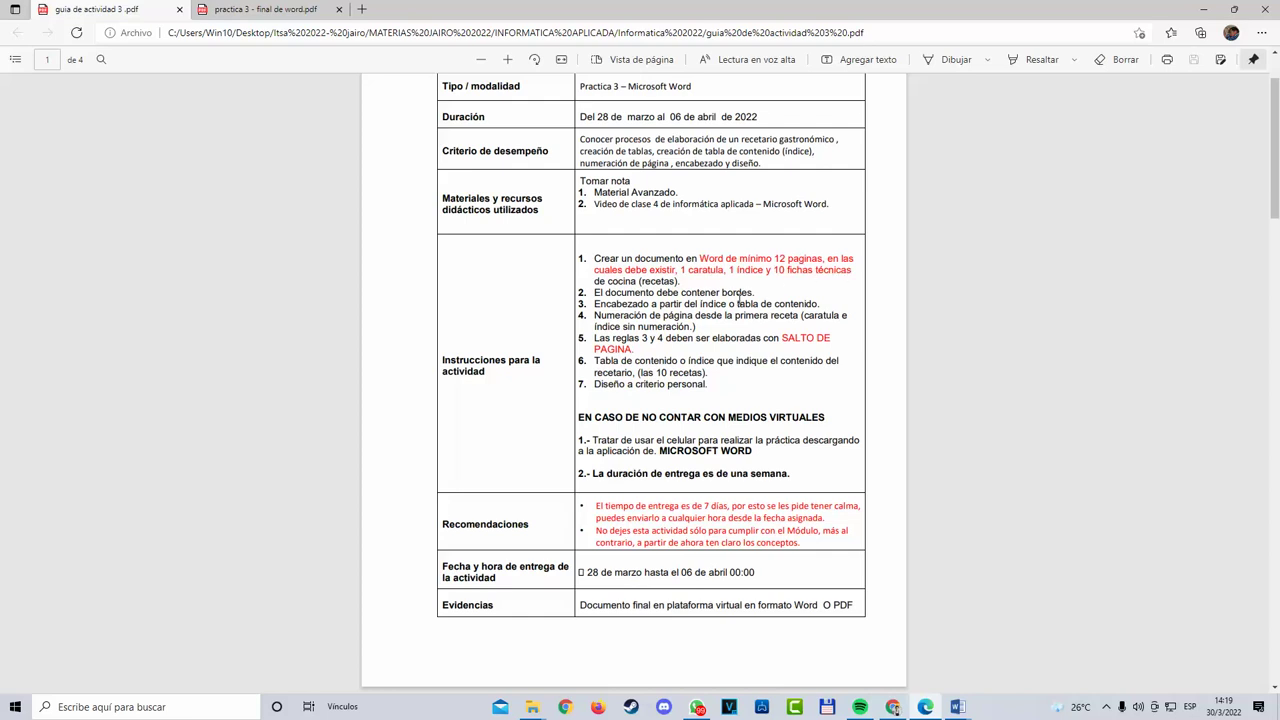
{"action": "left_click", "coordinate": [1204, 12]}
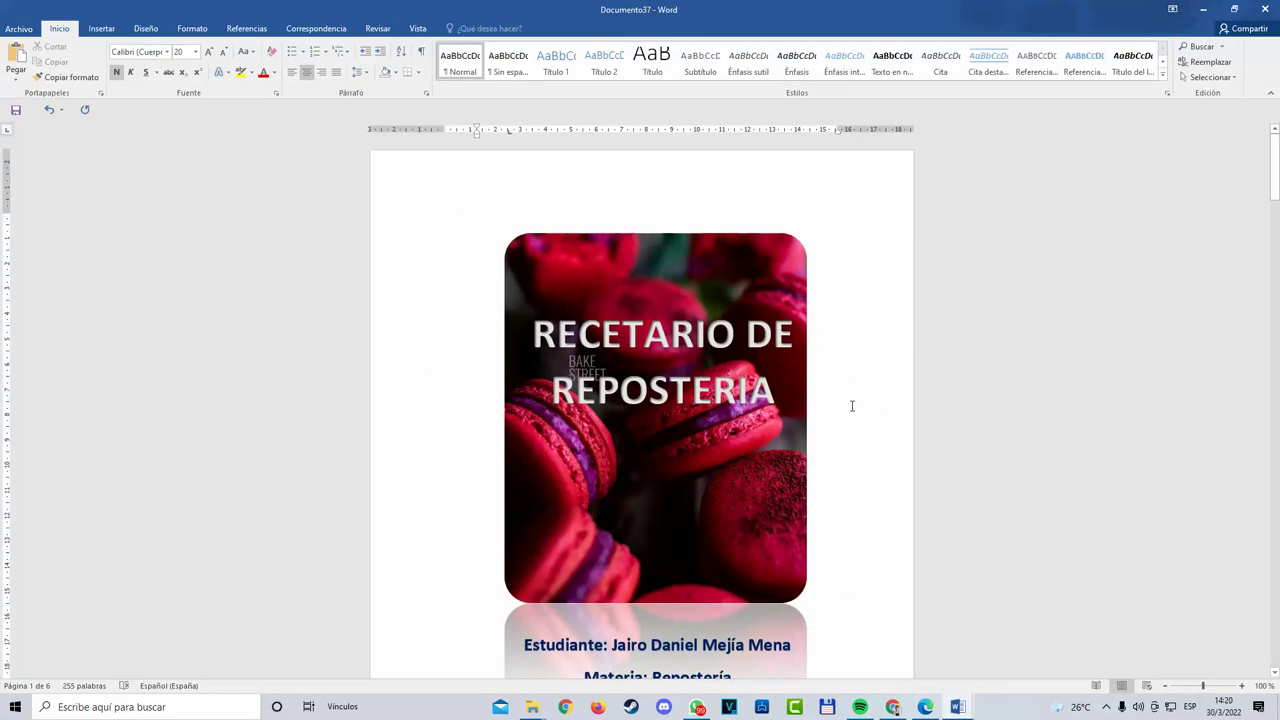
Step: Remove the blank page between the cover and the INDICE page by cutting its empty paragraphs
{"action": "left_click", "coordinate": [852, 406]}
{"action": "scroll", "coordinate": [837, 430], "scroll_direction": "down", "scroll_amount": 10}
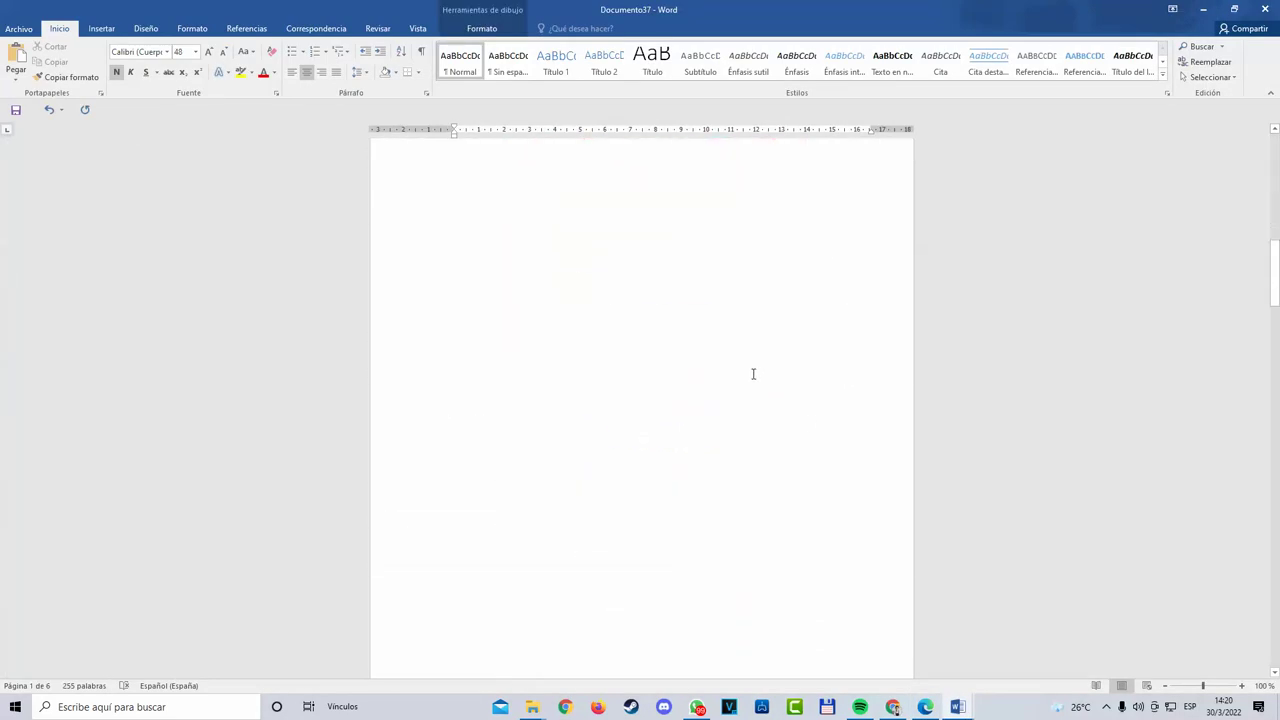
{"action": "scroll", "coordinate": [740, 390], "scroll_direction": "down", "scroll_amount": 5}
{"action": "left_click", "coordinate": [709, 495]}
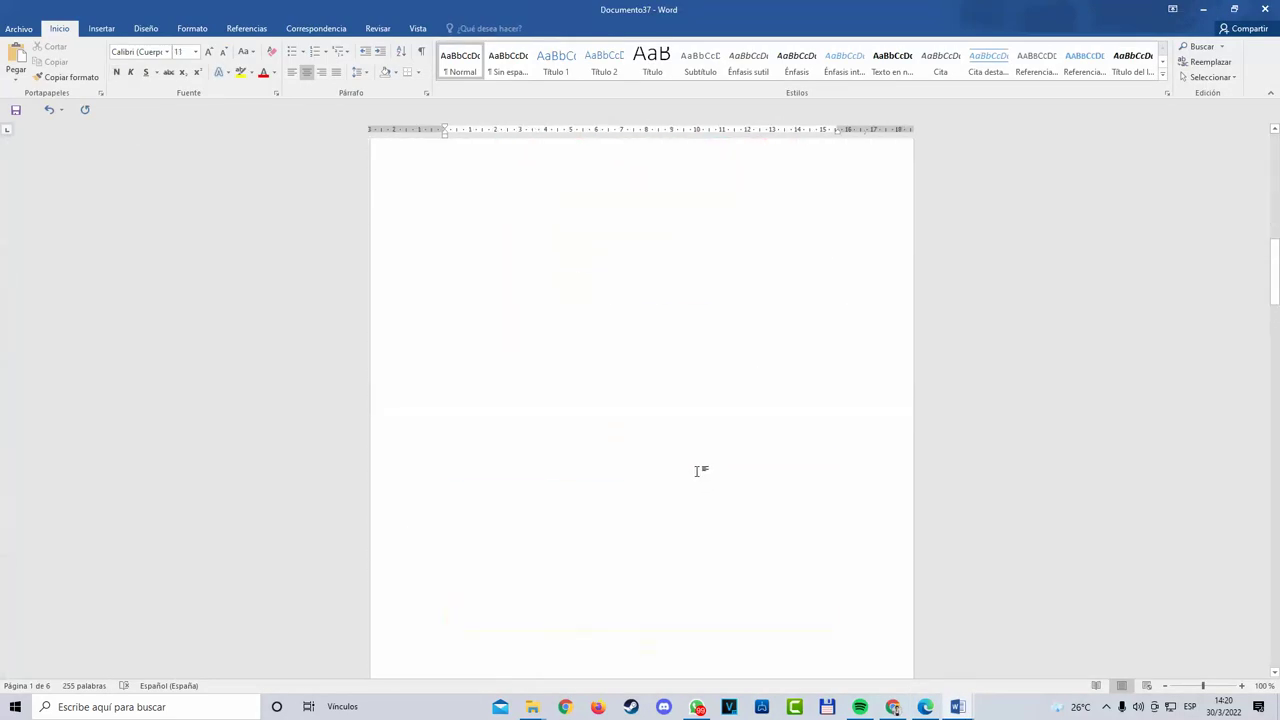
{"action": "scroll", "coordinate": [697, 471], "scroll_direction": "up", "scroll_amount": 5}
{"action": "left_click_drag", "start_coordinate": [560, 420], "coordinate": [475, 354]}
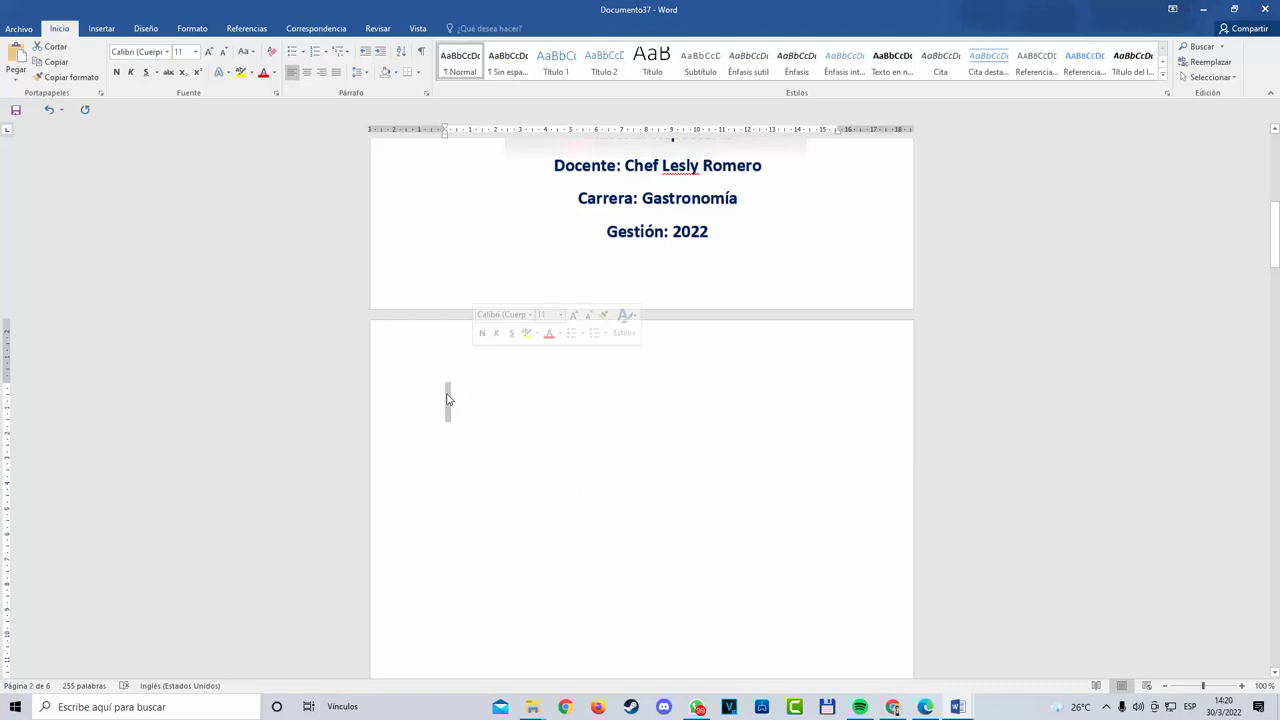
{"action": "right_click", "coordinate": [447, 399]}
{"action": "left_click", "coordinate": [474, 402]}
{"action": "scroll", "coordinate": [637, 520], "scroll_direction": "up", "scroll_amount": 10}
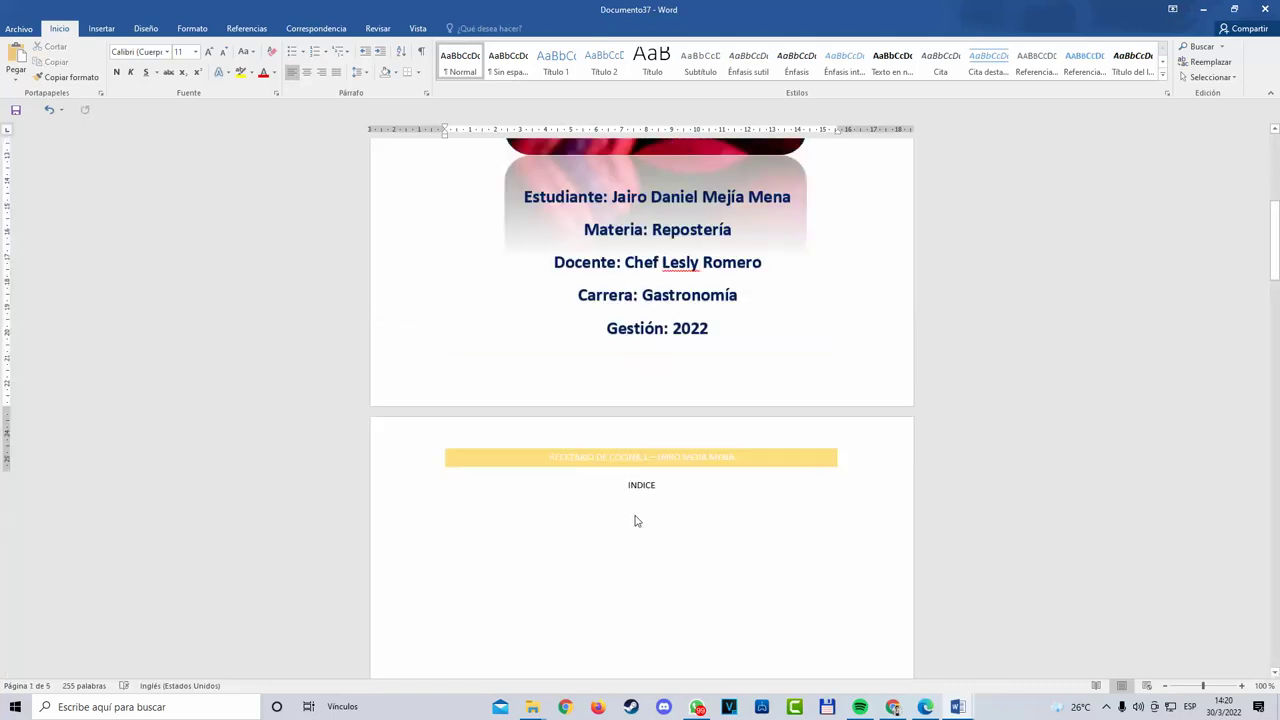
Step: Insert another blank page after the index, ahead of the "Alas en salsa honey mustard" recipe page
{"action": "scroll", "coordinate": [675, 512], "scroll_direction": "down", "scroll_amount": 5}
{"action": "scroll", "coordinate": [703, 531], "scroll_direction": "down", "scroll_amount": 10}
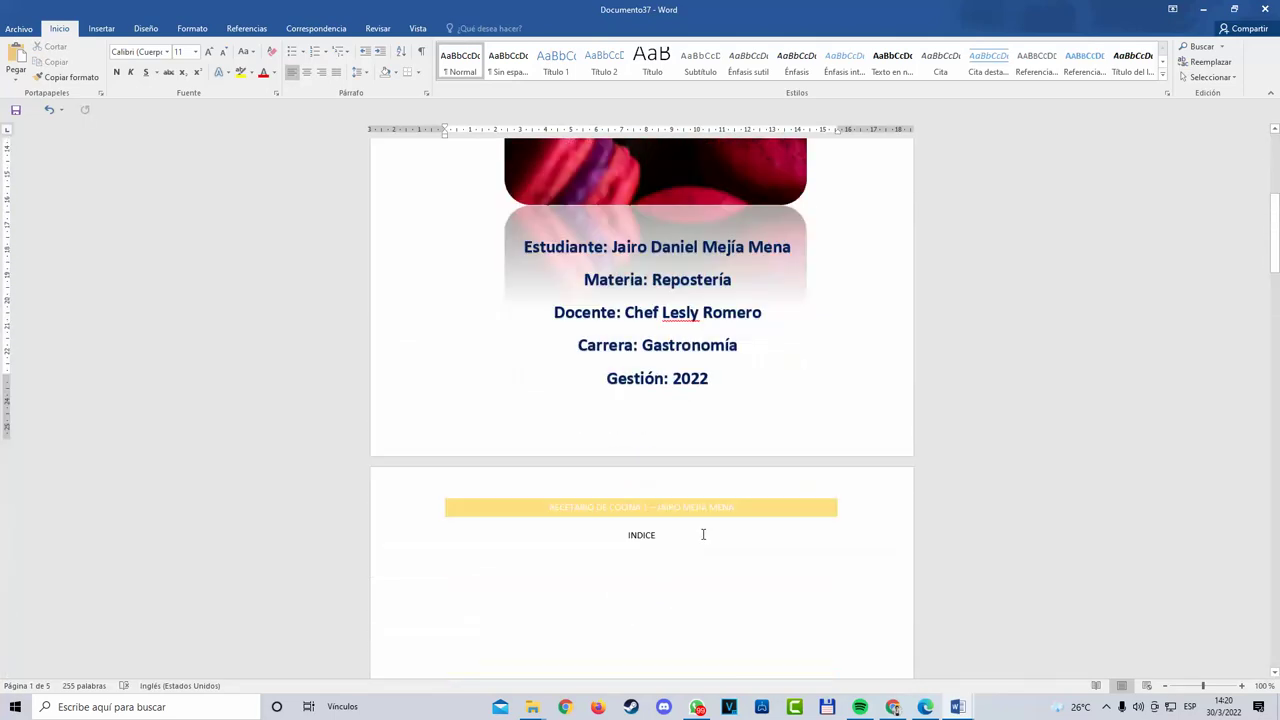
{"action": "scroll", "coordinate": [710, 545], "scroll_direction": "up", "scroll_amount": 8}
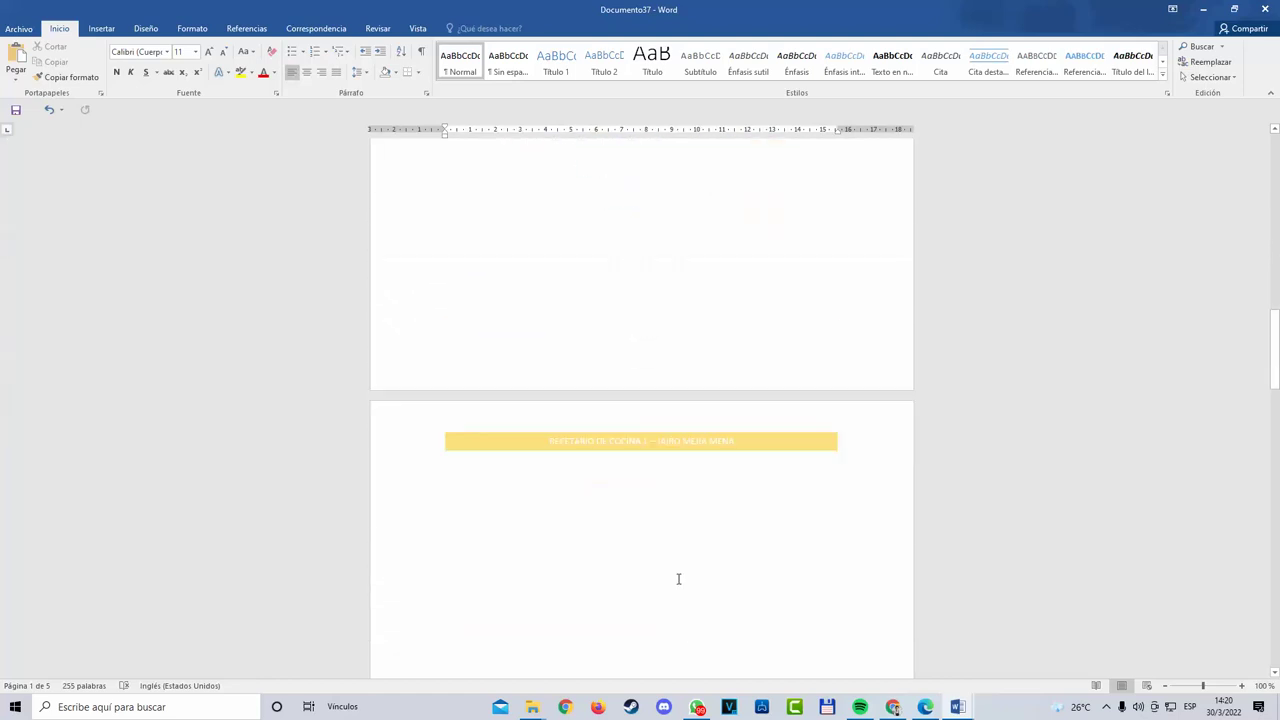
{"action": "scroll", "coordinate": [678, 579], "scroll_direction": "down", "scroll_amount": 4}
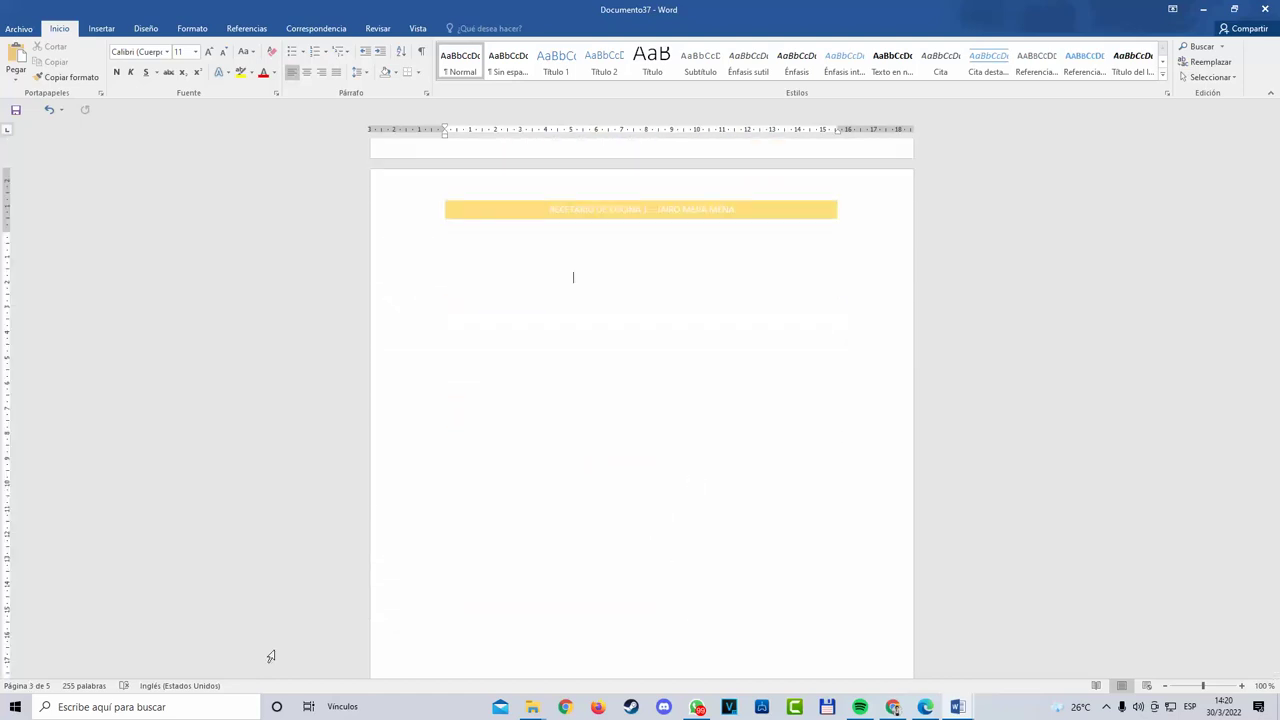
{"action": "scroll", "coordinate": [417, 563], "scroll_direction": "up", "scroll_amount": 7}
{"action": "scroll", "coordinate": [417, 563], "scroll_direction": "down", "scroll_amount": 8}
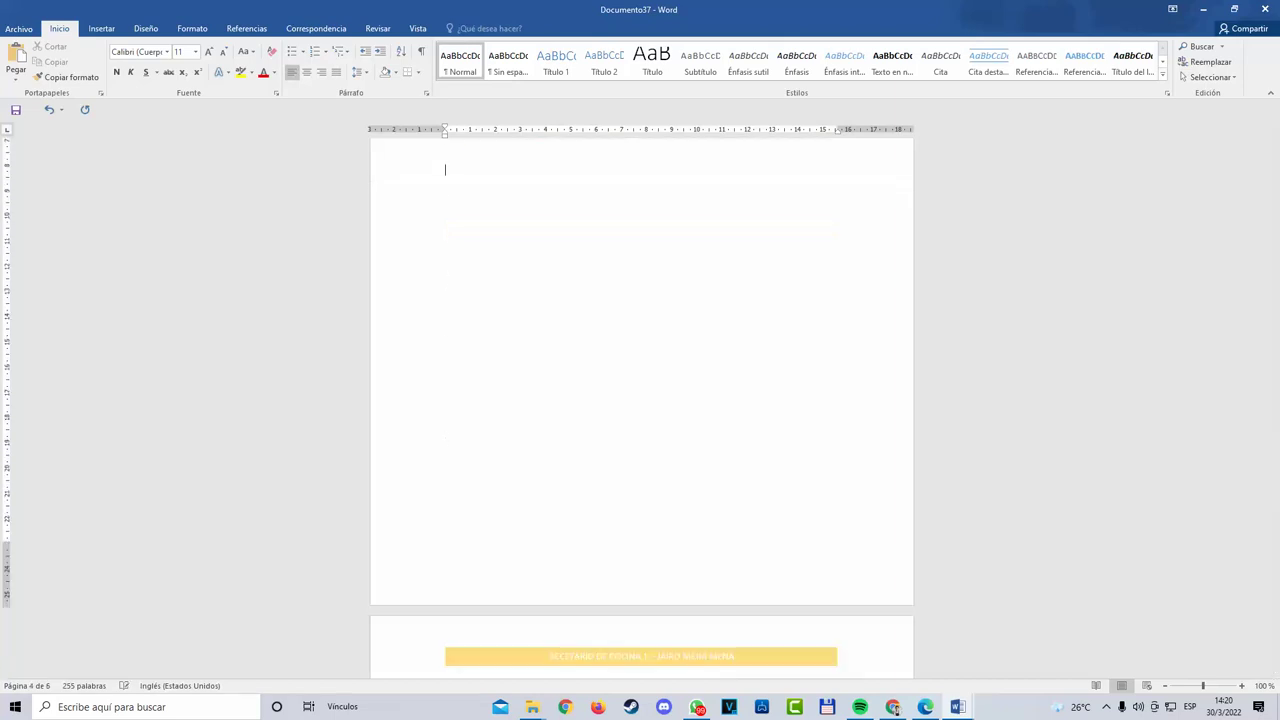
{"action": "scroll", "coordinate": [641, 408], "scroll_direction": "down", "scroll_amount": 3}
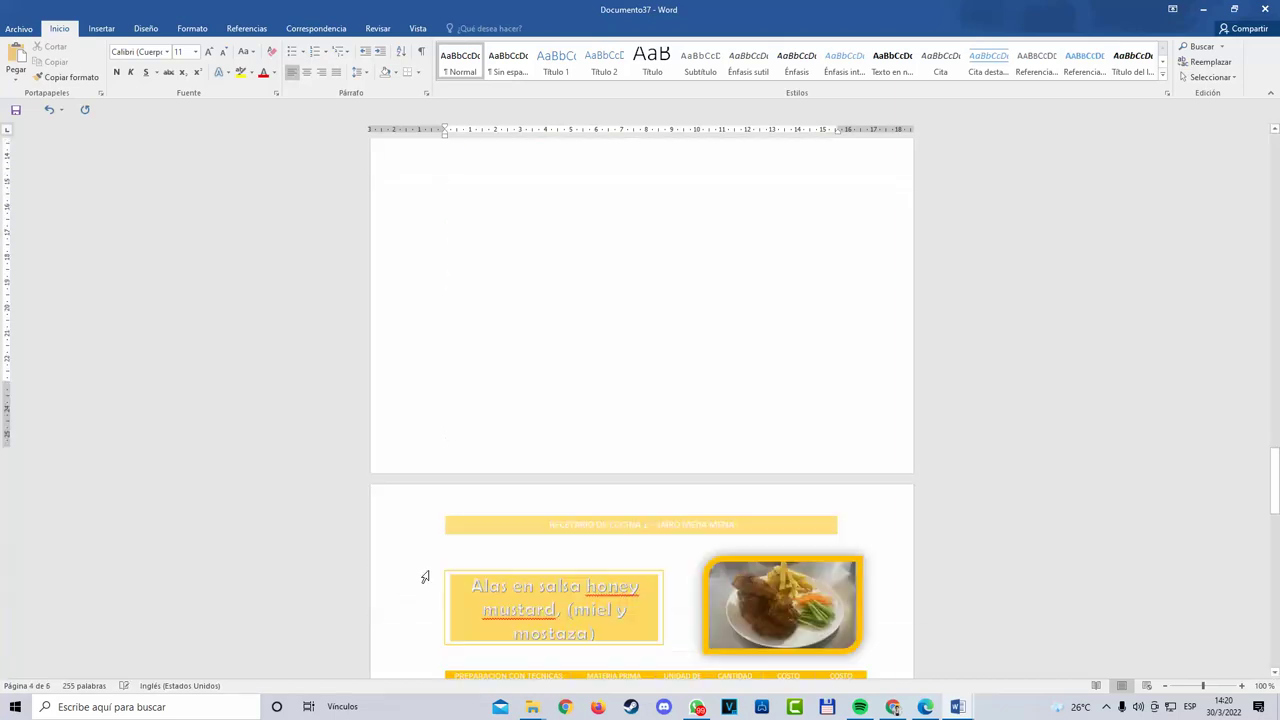
{"action": "scroll", "coordinate": [641, 408], "scroll_direction": "up", "scroll_amount": 2}
{"action": "left_click", "coordinate": [445, 198]}
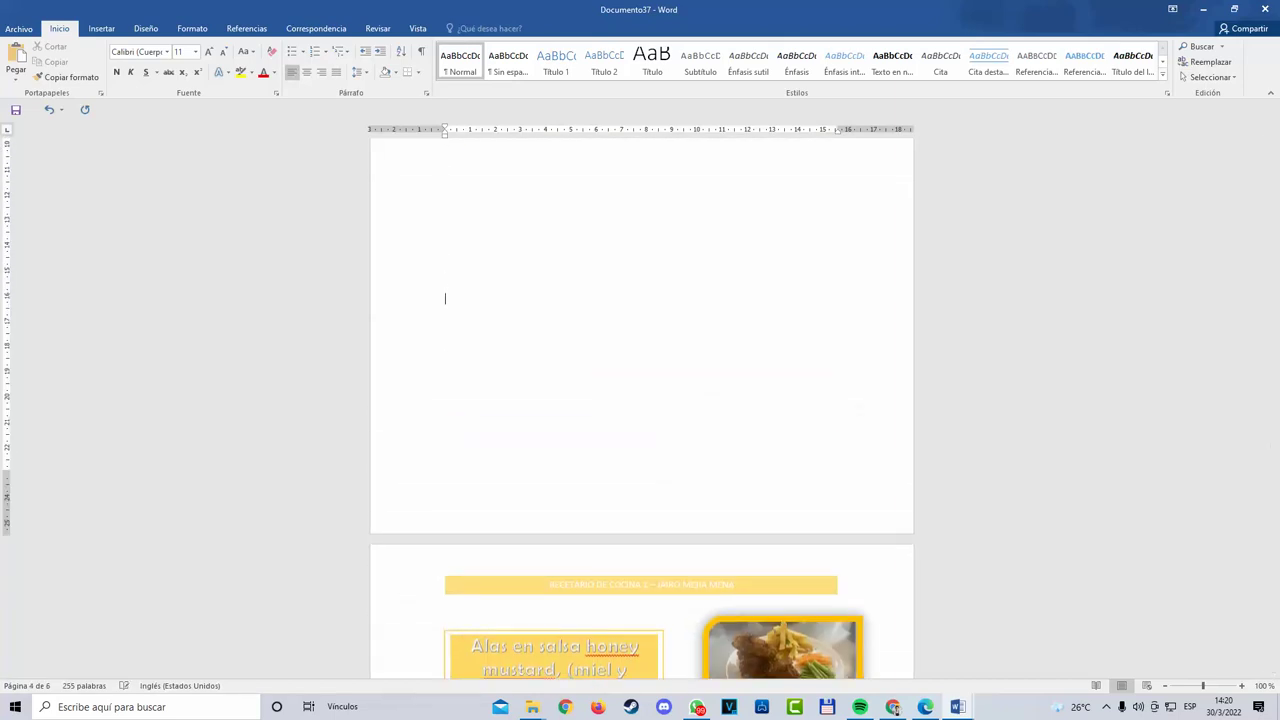
{"action": "key", "text": "Return"}
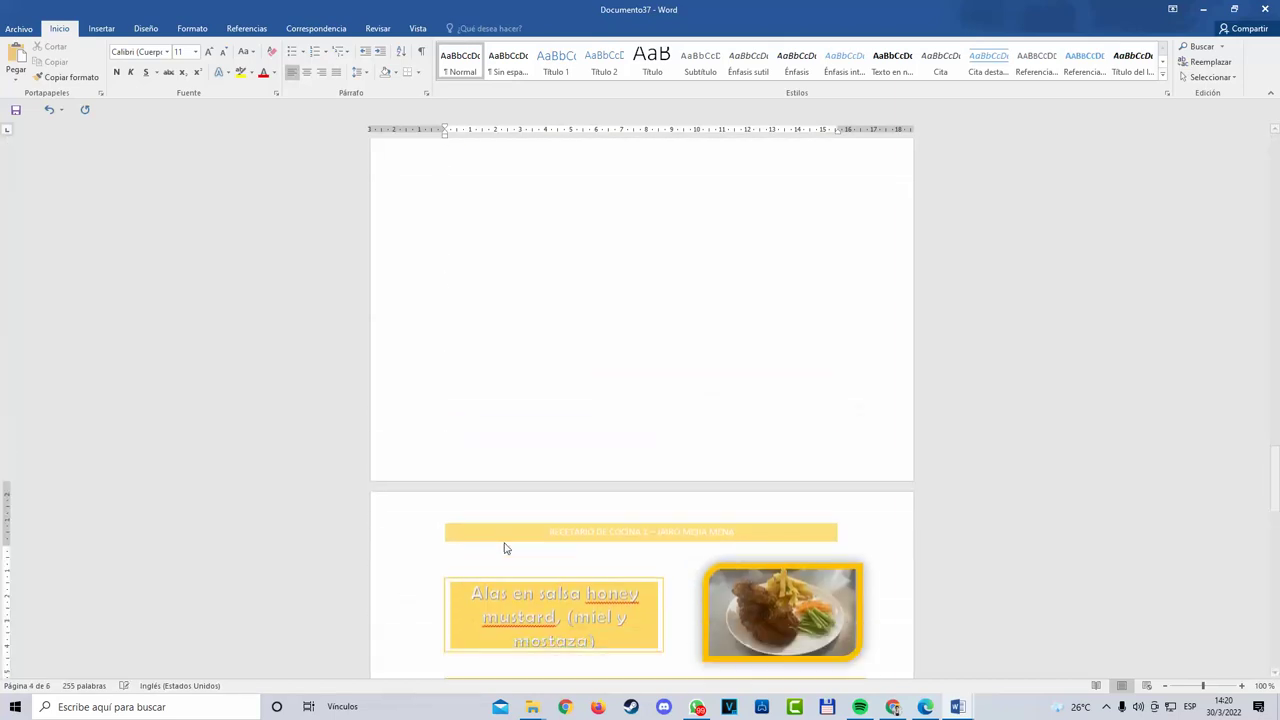
Step: Add more blank pages ahead of the recipe until the document has 12 pages
{"action": "scroll", "coordinate": [641, 408], "scroll_direction": "down", "scroll_amount": 10}
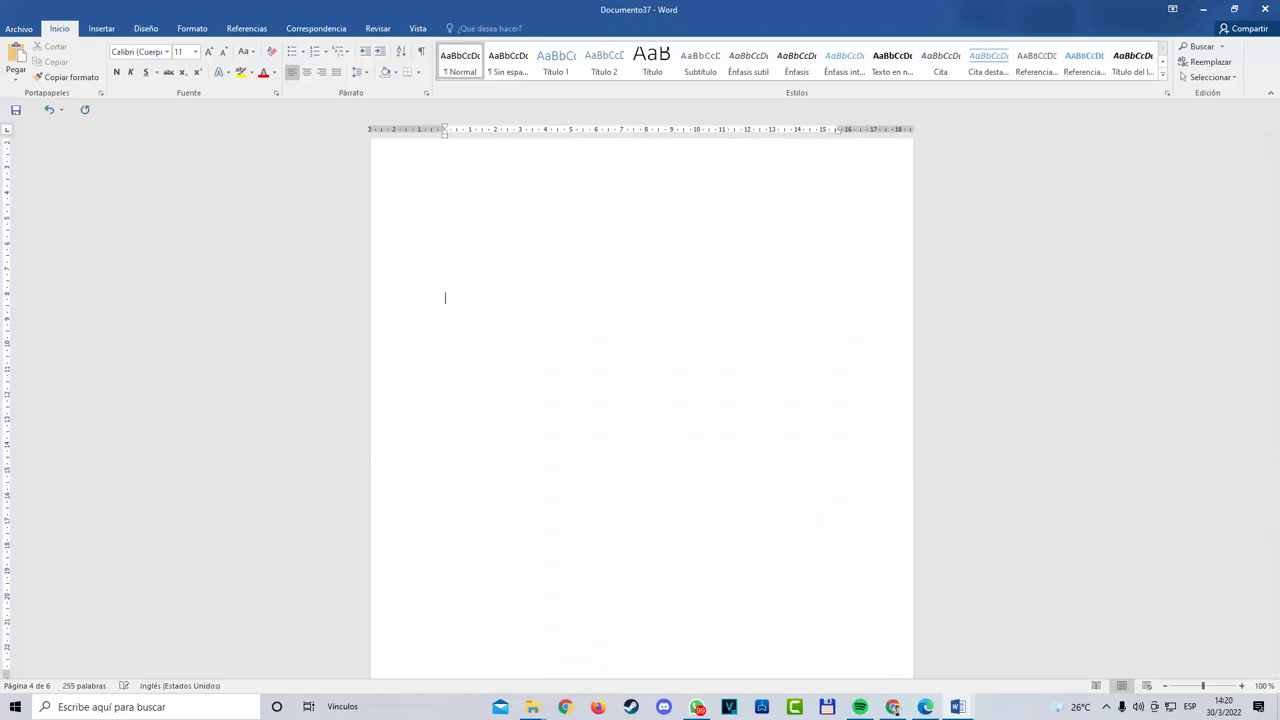
{"action": "scroll", "coordinate": [522, 530], "scroll_direction": "down", "scroll_amount": 2}
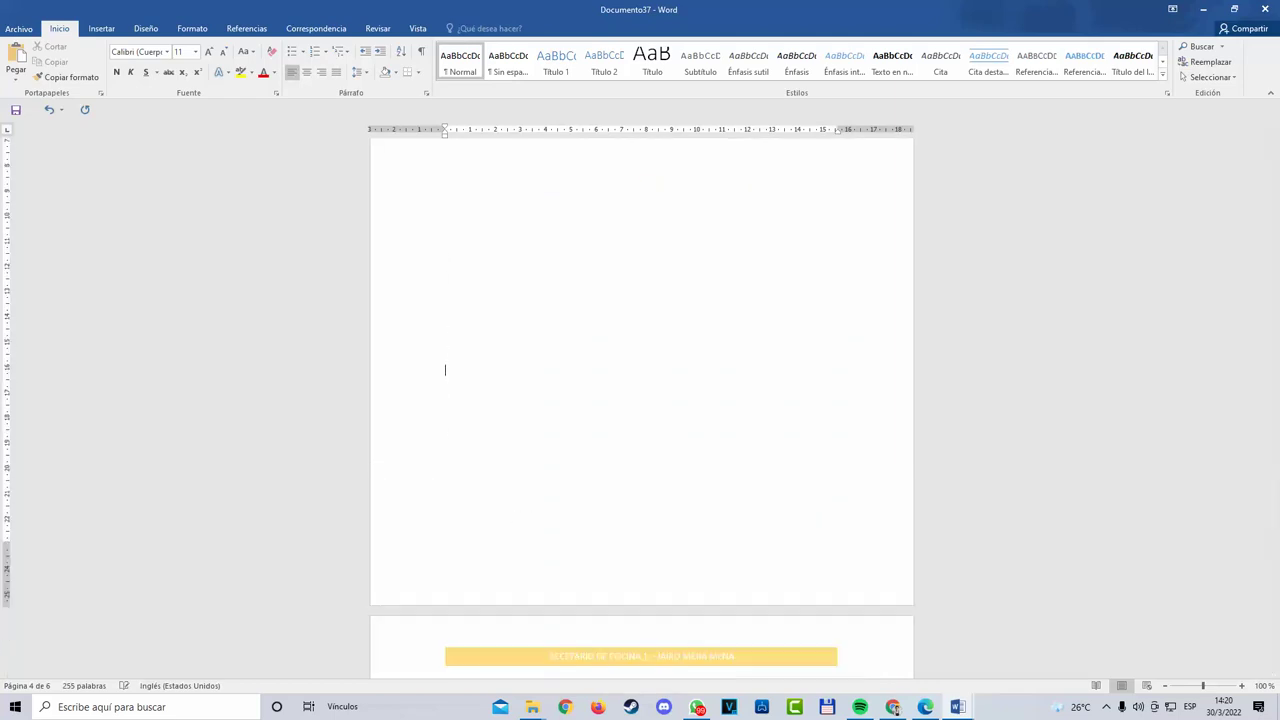
{"action": "scroll", "coordinate": [634, 650], "scroll_direction": "down", "scroll_amount": 15}
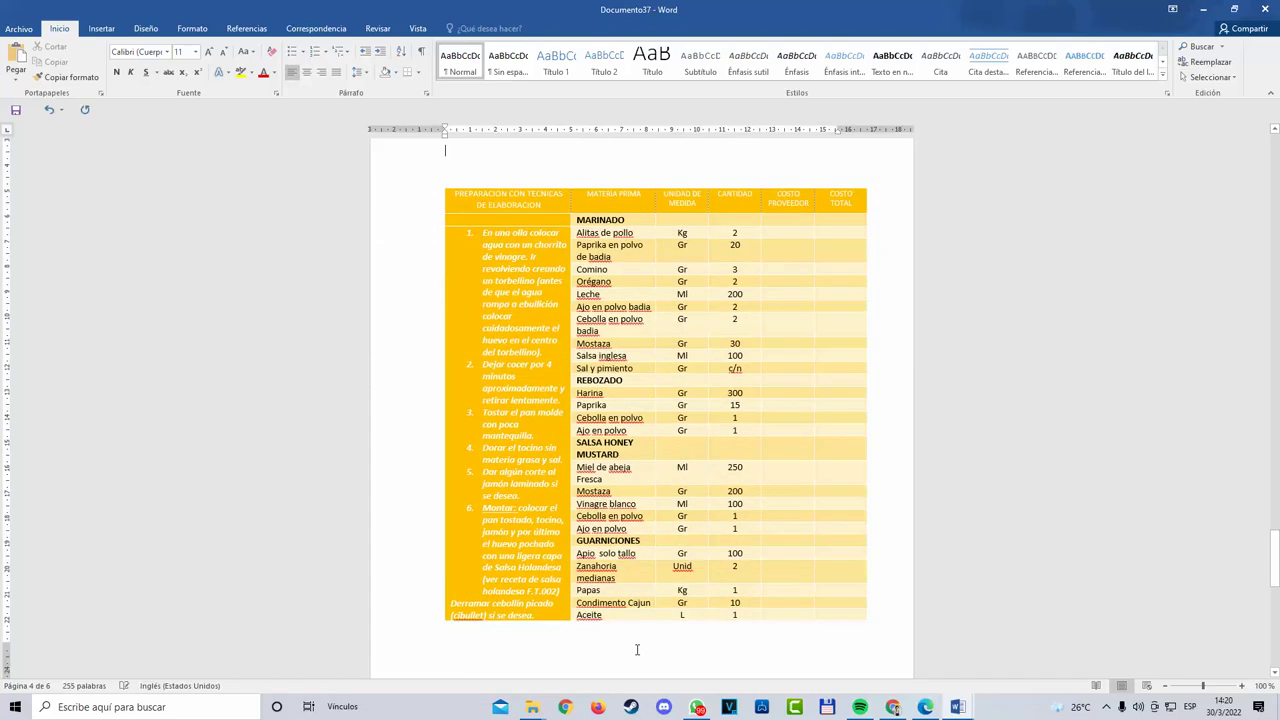
{"action": "scroll", "coordinate": [634, 649], "scroll_direction": "down", "scroll_amount": 10}
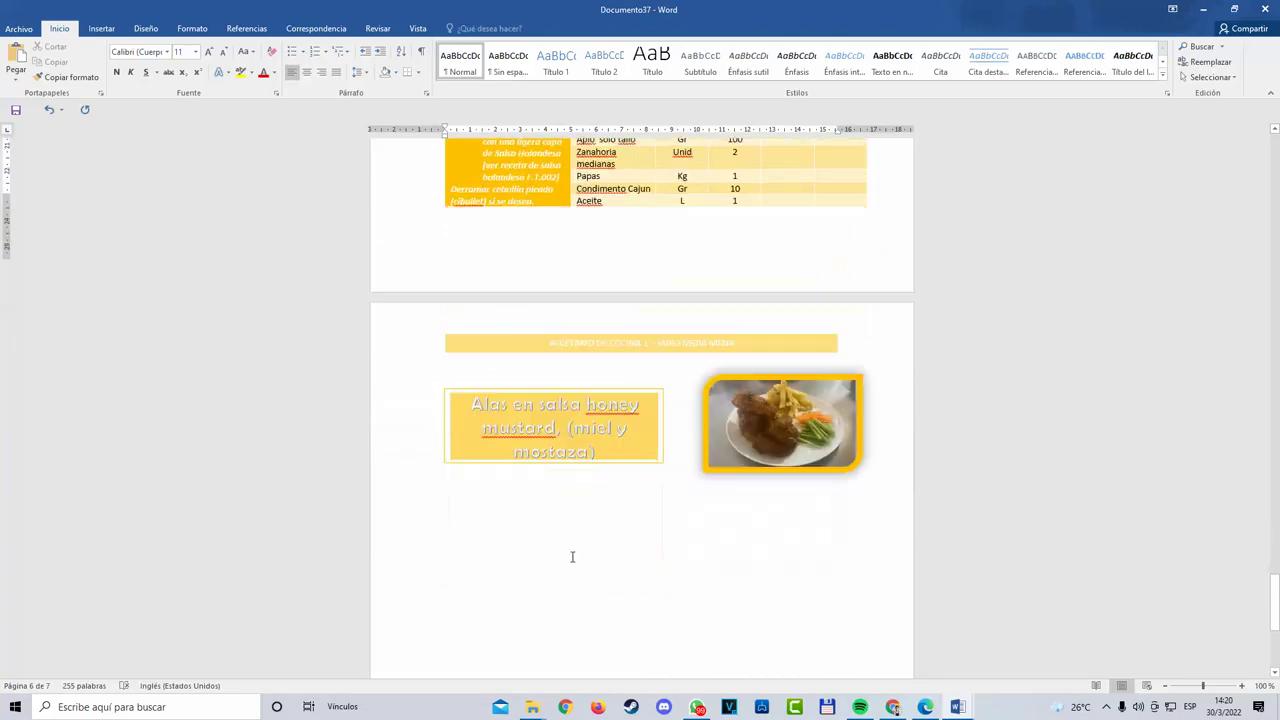
{"action": "scroll", "coordinate": [588, 531], "scroll_direction": "down", "scroll_amount": 20}
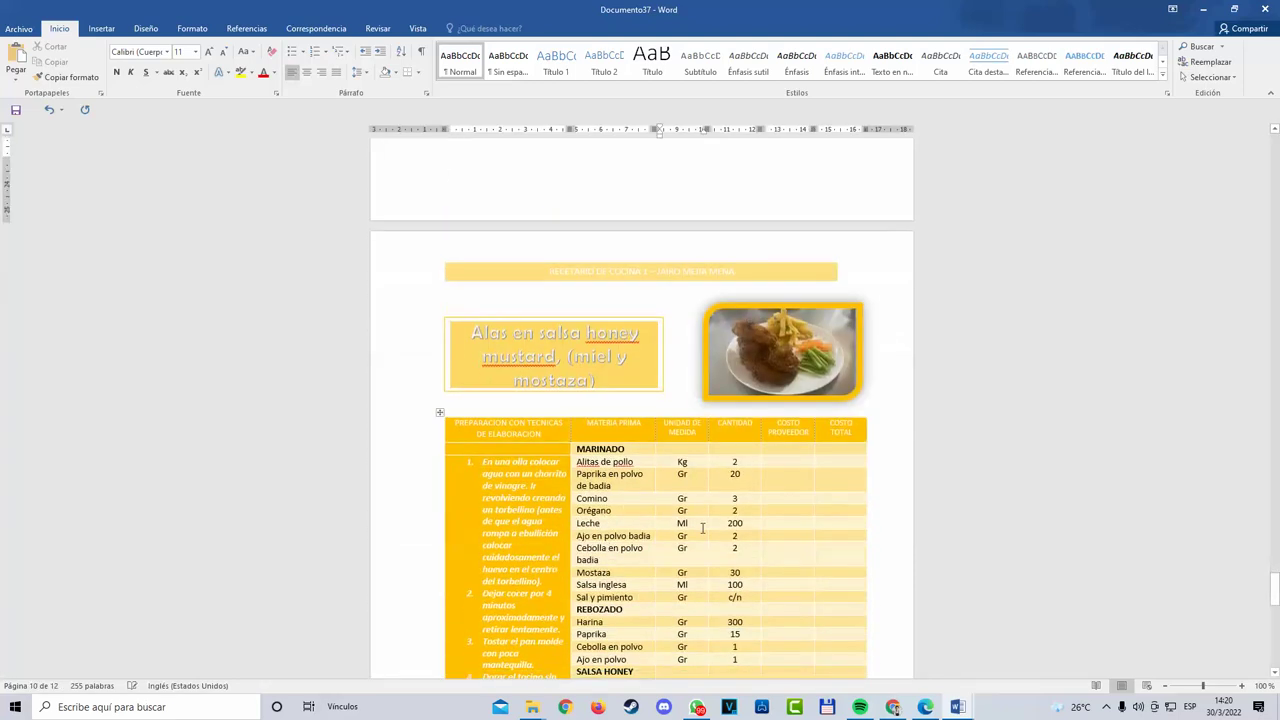
Step: Examine the added blank pages and the recipe page with its ingredient table near the document's end
{"action": "scroll", "coordinate": [685, 523], "scroll_direction": "down", "scroll_amount": 5}
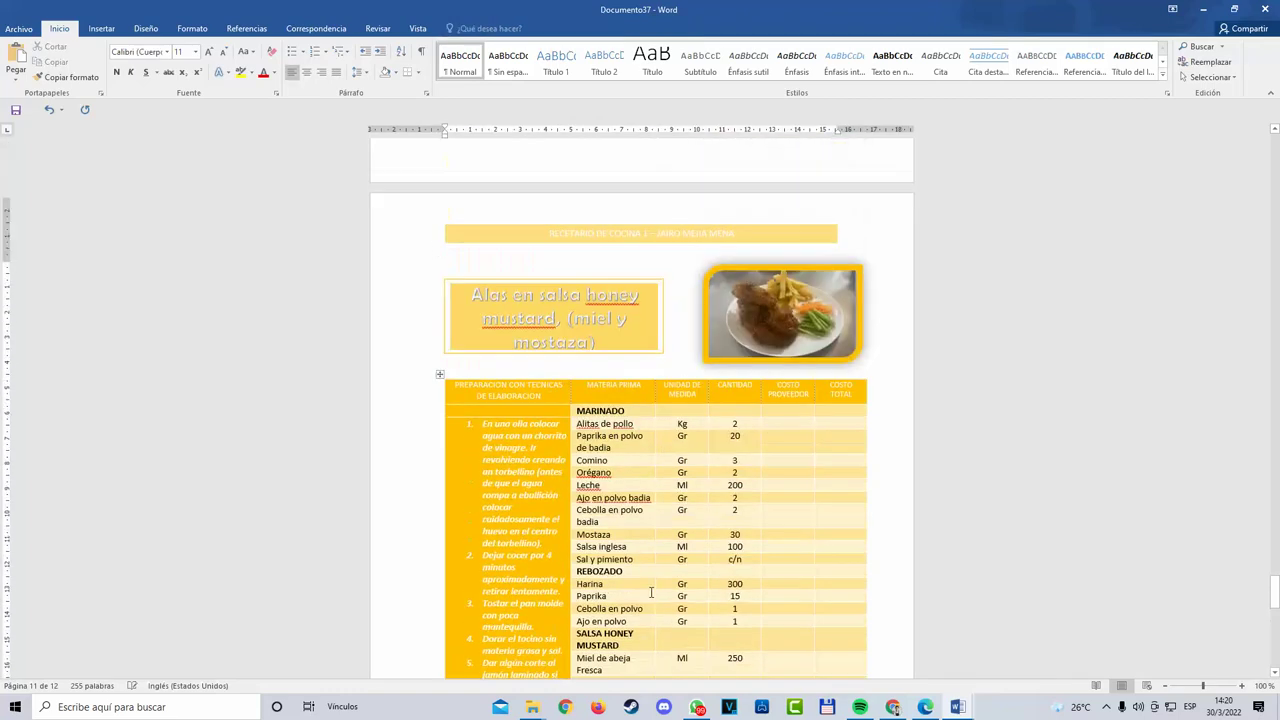
{"action": "left_click_drag", "start_coordinate": [1276, 570], "coordinate": [1276, 578]}
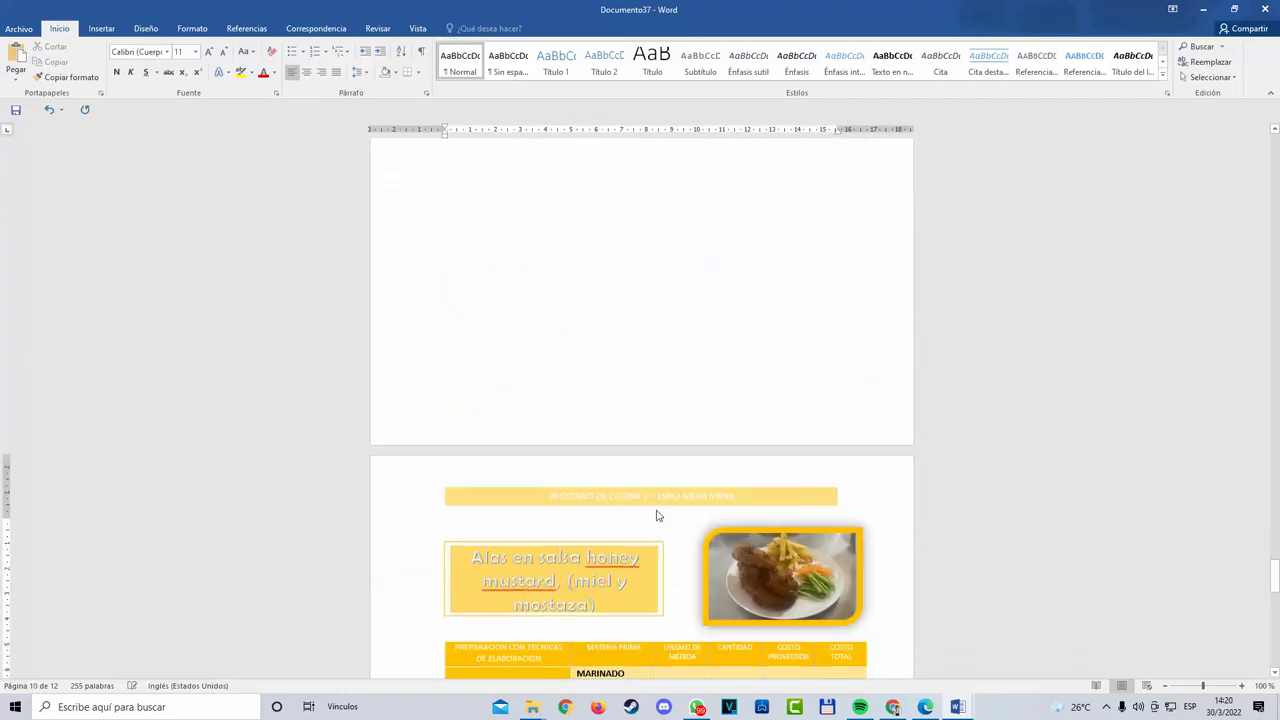
{"action": "scroll", "coordinate": [681, 538], "scroll_direction": "down", "scroll_amount": 2}
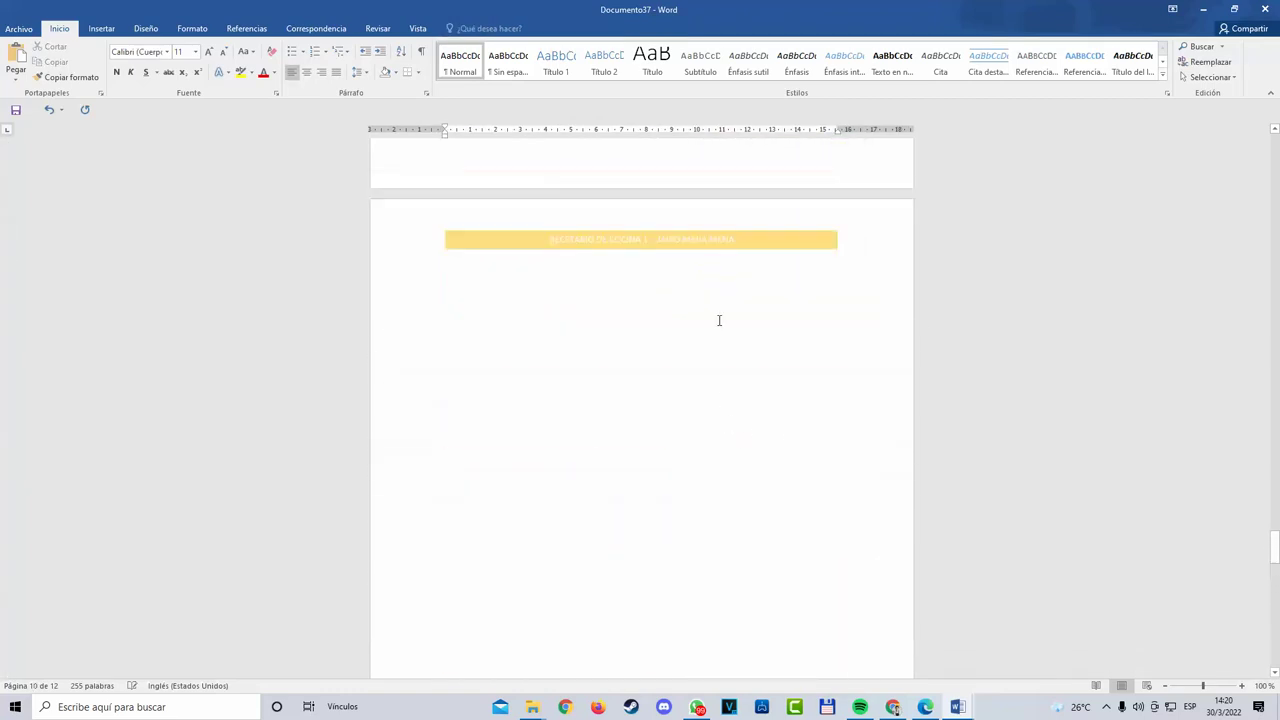
{"action": "scroll", "coordinate": [724, 450], "scroll_direction": "up", "scroll_amount": 2}
{"action": "scroll", "coordinate": [694, 534], "scroll_direction": "down", "scroll_amount": 3}
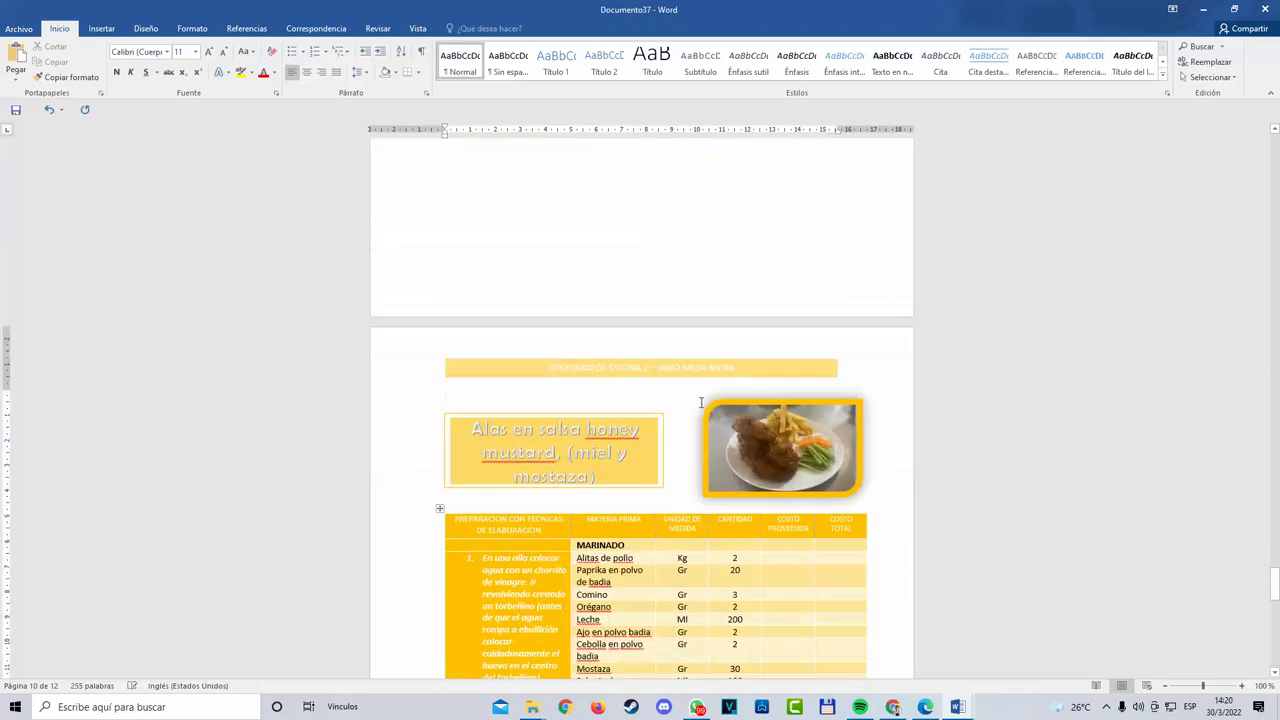
{"action": "scroll", "coordinate": [663, 436], "scroll_direction": "down", "scroll_amount": 2}
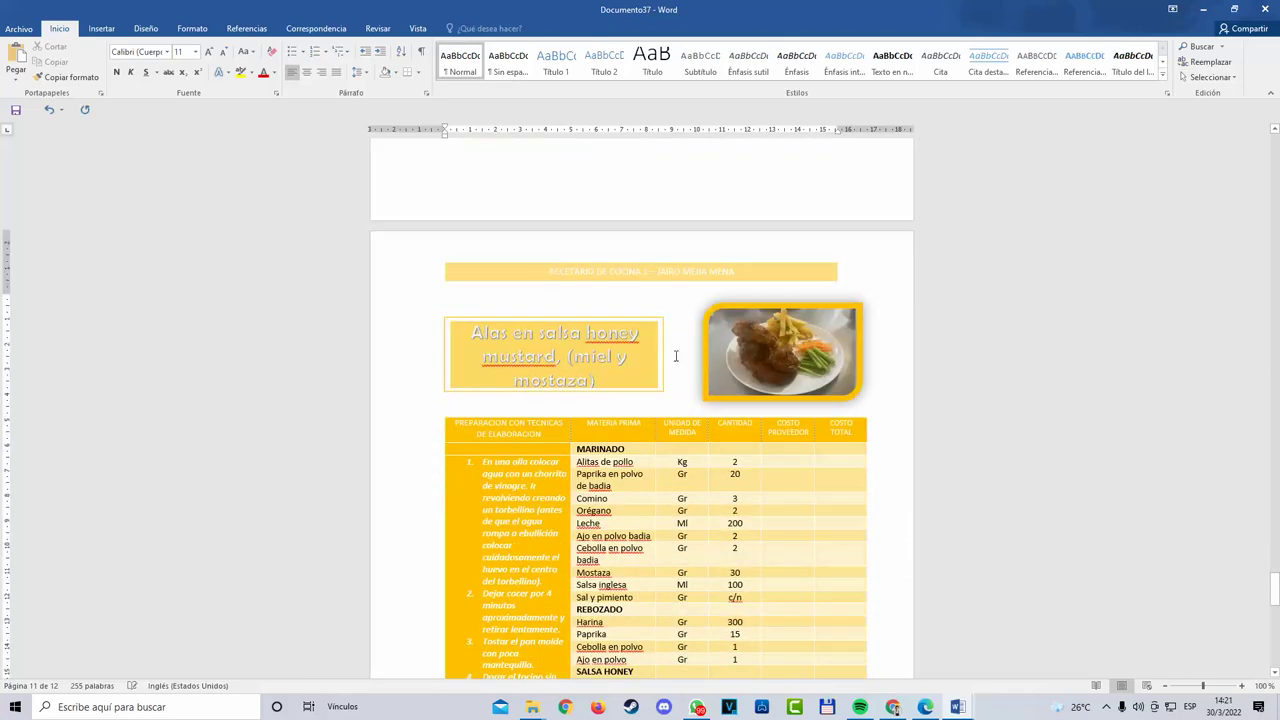
{"action": "scroll", "coordinate": [801, 557], "scroll_direction": "down", "scroll_amount": 6}
{"action": "scroll", "coordinate": [900, 545], "scroll_direction": "up", "scroll_amount": 1}
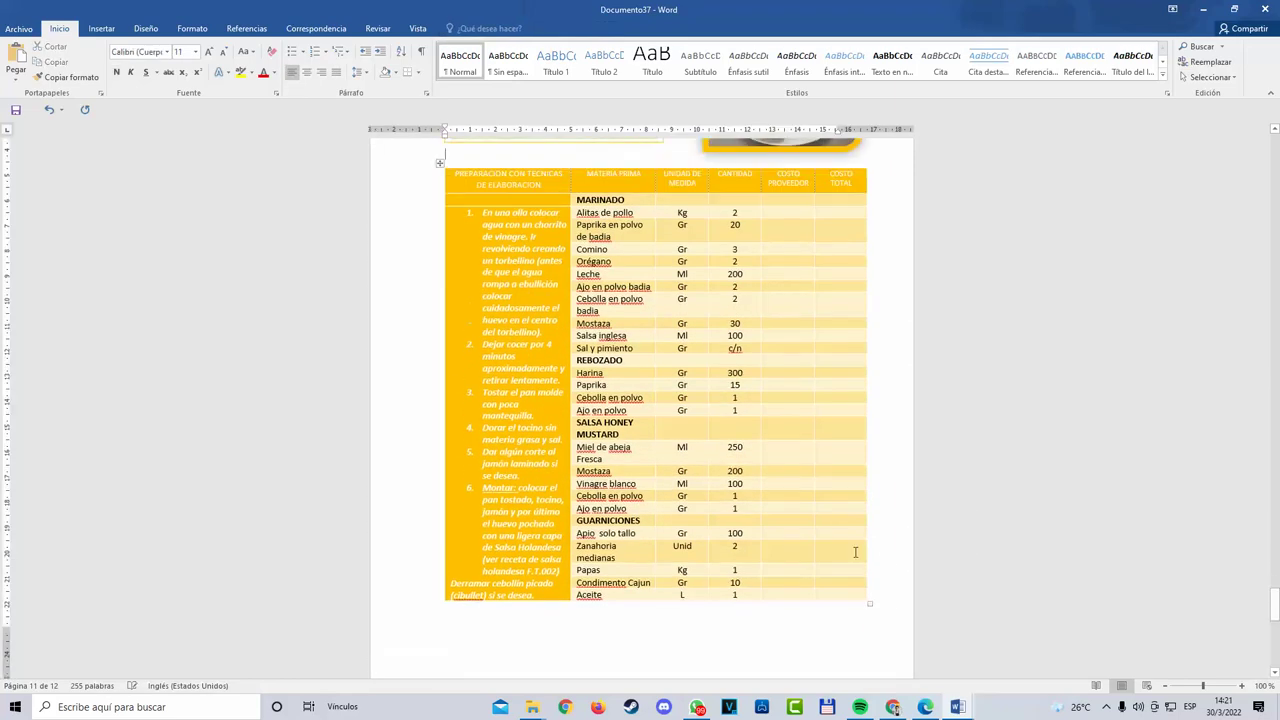
Step: Select the title box and dish photo of the recipe on page 11
{"action": "left_click_drag", "start_coordinate": [846, 600], "coordinate": [574, 52]}
{"action": "scroll", "coordinate": [628, 362], "scroll_direction": "up", "scroll_amount": 4}
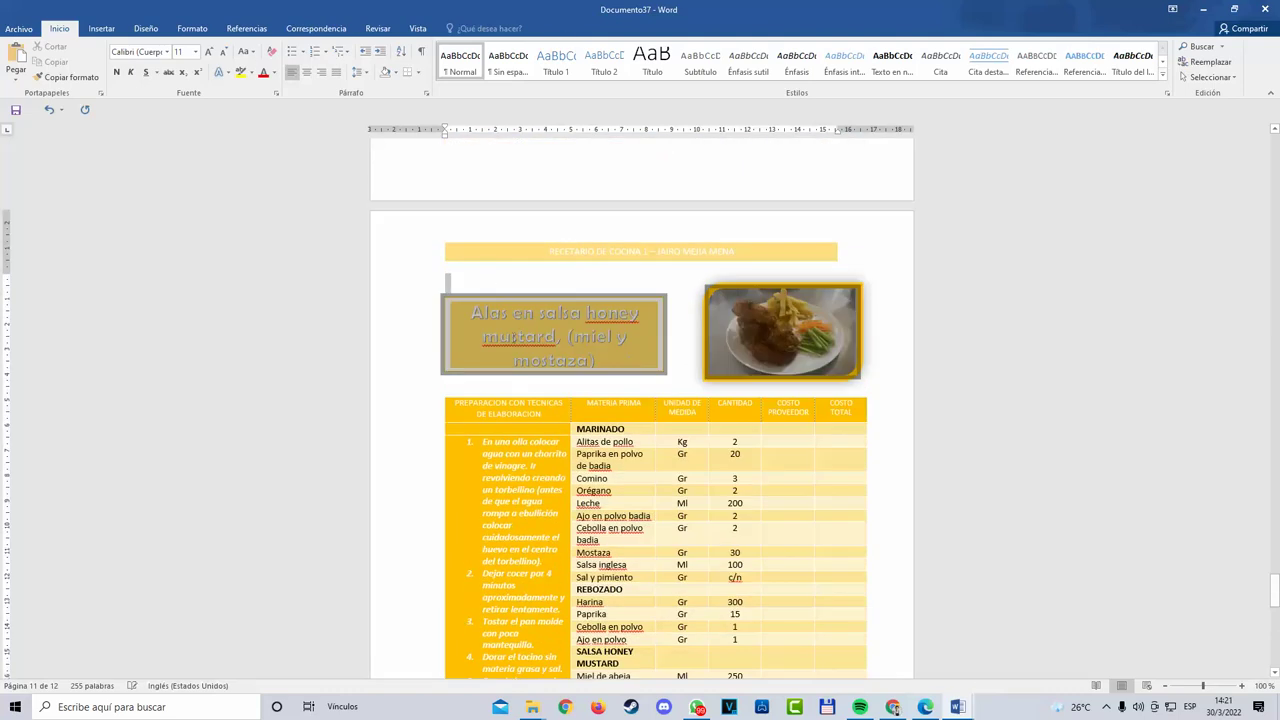
{"action": "left_click_drag", "start_coordinate": [514, 338], "coordinate": [537, 374]}
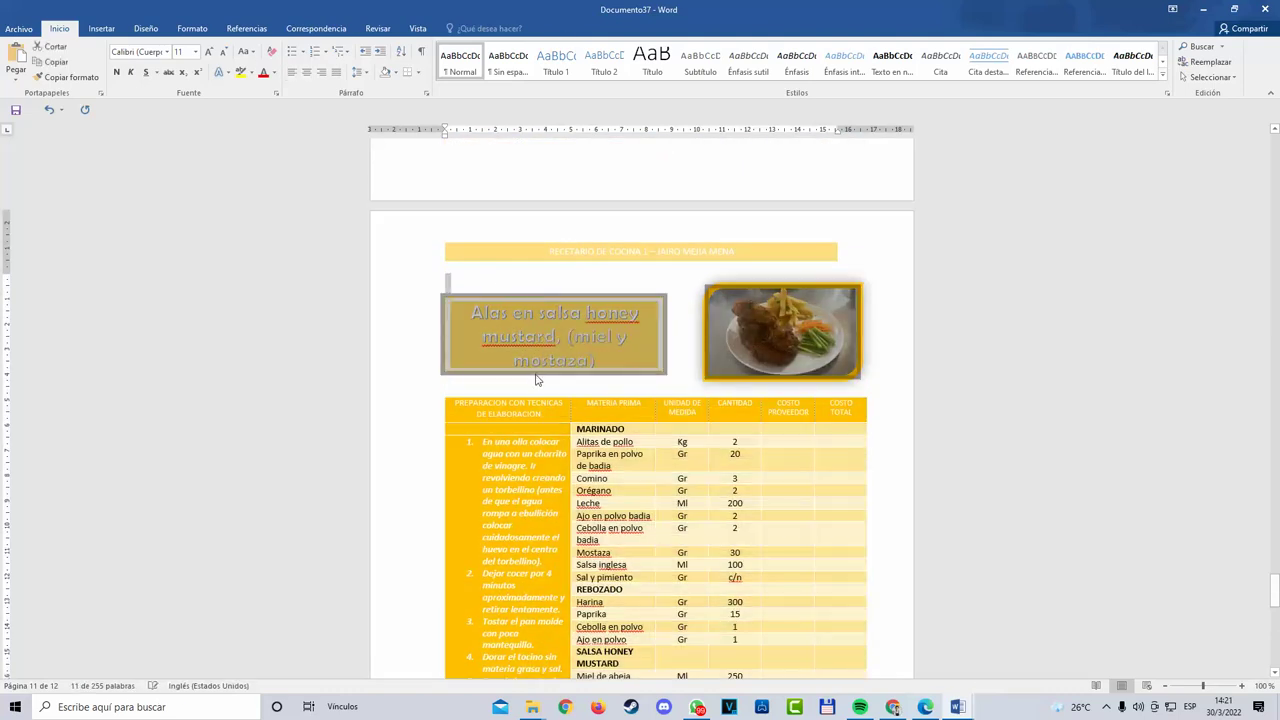
Step: Try to paste the recipe's title box, dish photo and table onto the blank pages after the index, and undo it
{"action": "scroll", "coordinate": [536, 380], "scroll_direction": "up", "scroll_amount": 5}
{"action": "left_click_drag", "start_coordinate": [1273, 586], "coordinate": [1273, 140]}
{"action": "scroll", "coordinate": [688, 543], "scroll_direction": "down", "scroll_amount": 7}
{"action": "double_click", "coordinate": [614, 547]}
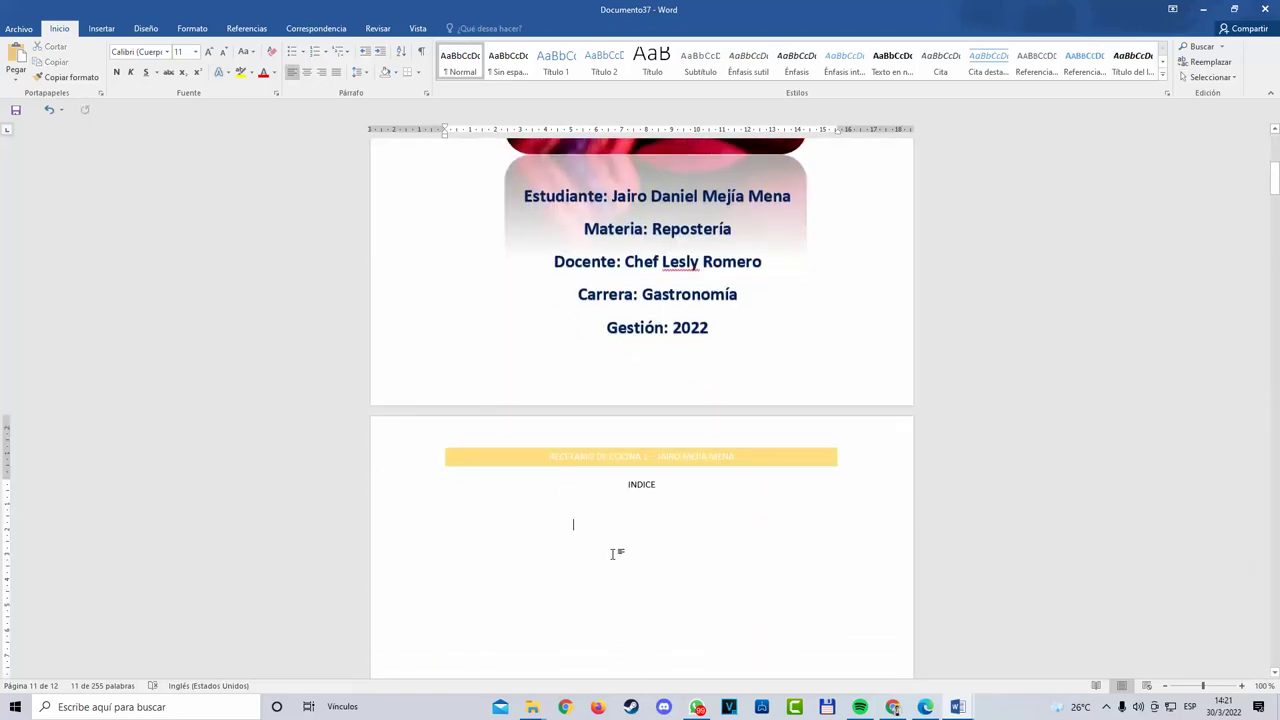
{"action": "scroll", "coordinate": [626, 569], "scroll_direction": "down", "scroll_amount": 20}
{"action": "scroll", "coordinate": [587, 559], "scroll_direction": "up", "scroll_amount": 5}
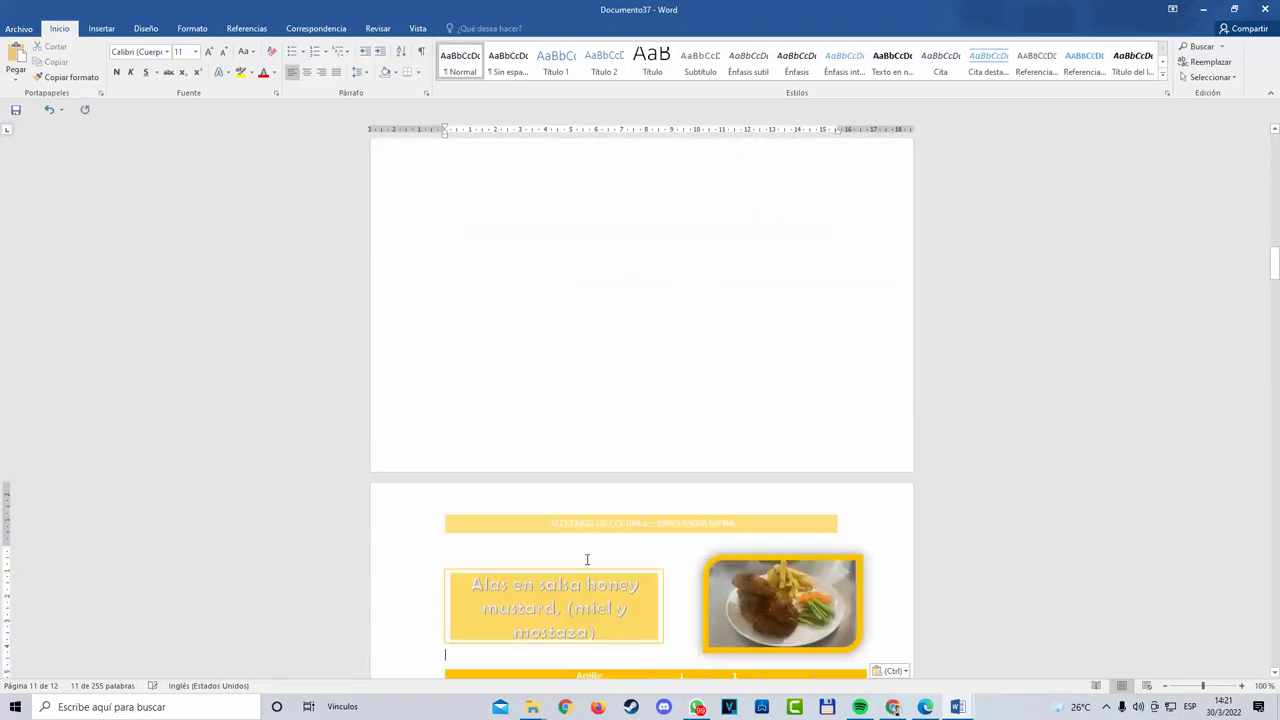
{"action": "scroll", "coordinate": [587, 559], "scroll_direction": "down", "scroll_amount": 1}
{"action": "scroll", "coordinate": [591, 544], "scroll_direction": "down", "scroll_amount": 6}
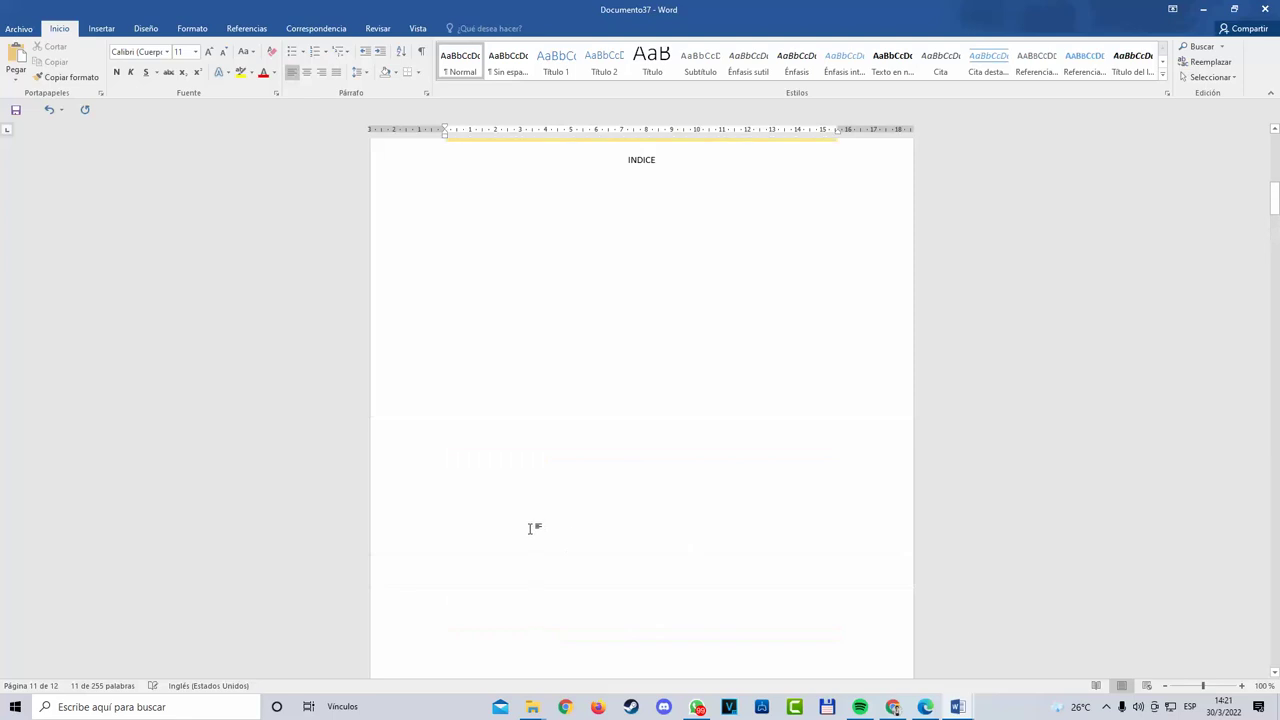
{"action": "scroll", "coordinate": [529, 526], "scroll_direction": "up", "scroll_amount": 8}
{"action": "scroll", "coordinate": [563, 566], "scroll_direction": "down", "scroll_amount": 5}
{"action": "scroll", "coordinate": [649, 622], "scroll_direction": "down", "scroll_amount": 20}
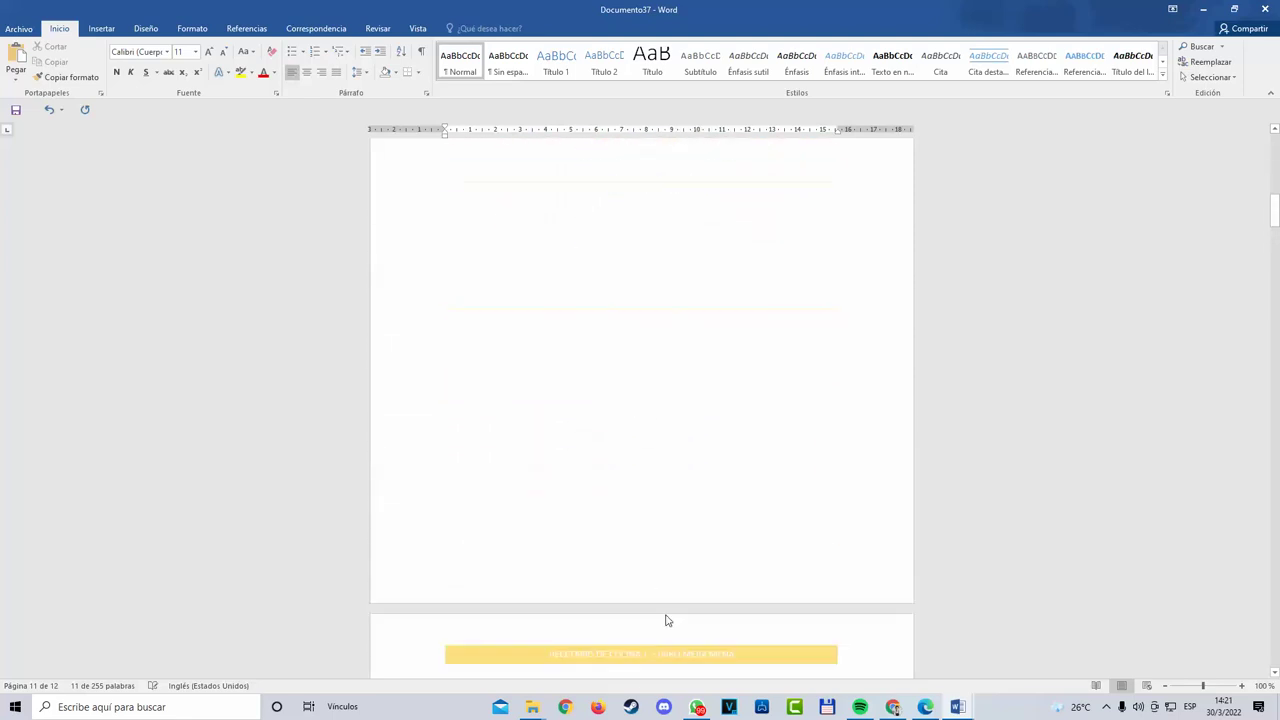
{"action": "scroll", "coordinate": [665, 620], "scroll_direction": "up", "scroll_amount": 8}
{"action": "scroll", "coordinate": [660, 614], "scroll_direction": "down", "scroll_amount": 5}
{"action": "scroll", "coordinate": [656, 601], "scroll_direction": "down", "scroll_amount": 1}
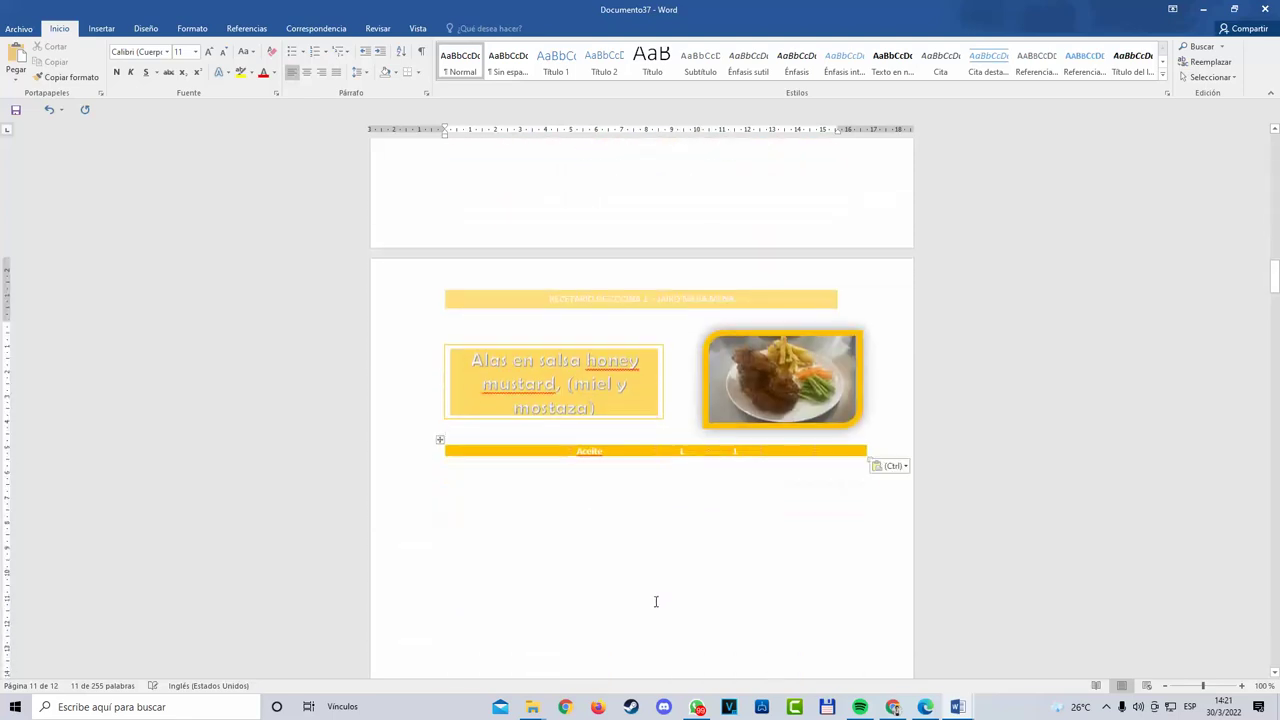
{"action": "left_click", "coordinate": [47, 117]}
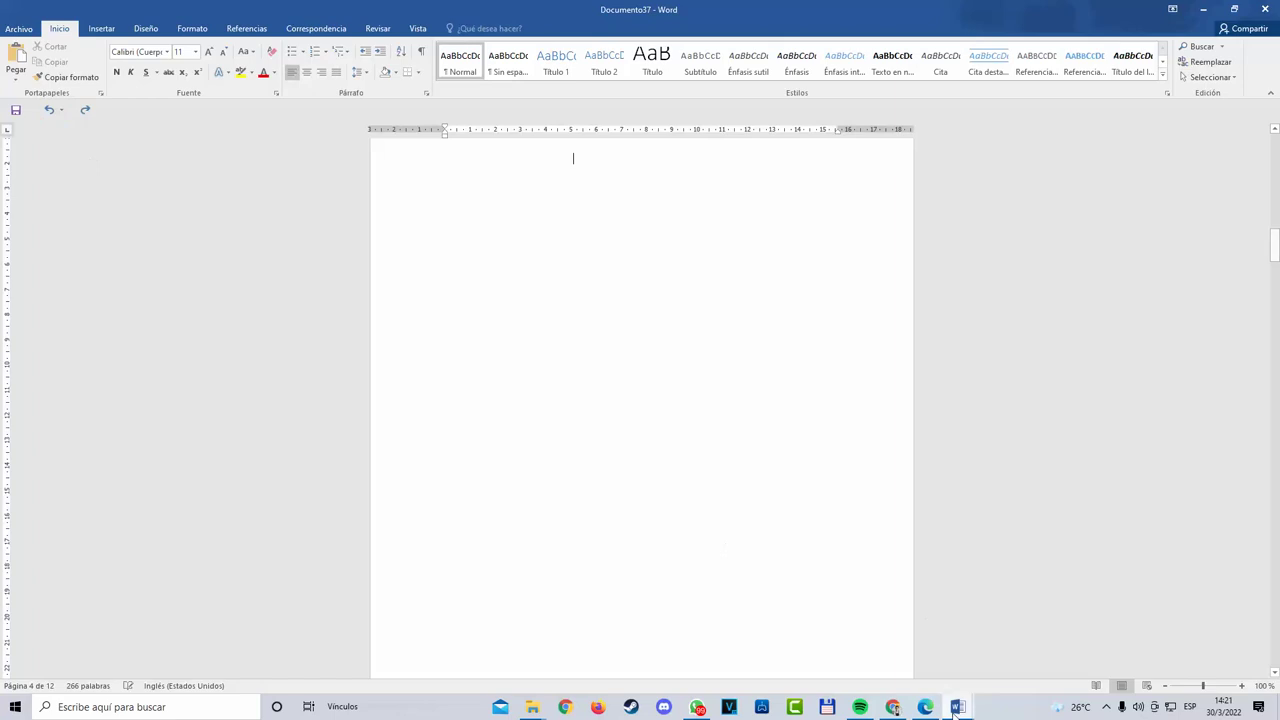
Step: Copy the whole ingredient table from the recipe page and paste it onto blank page 10
{"action": "left_click_drag", "start_coordinate": [1273, 501], "coordinate": [1273, 590]}
{"action": "scroll", "coordinate": [760, 455], "scroll_direction": "down", "scroll_amount": 1}
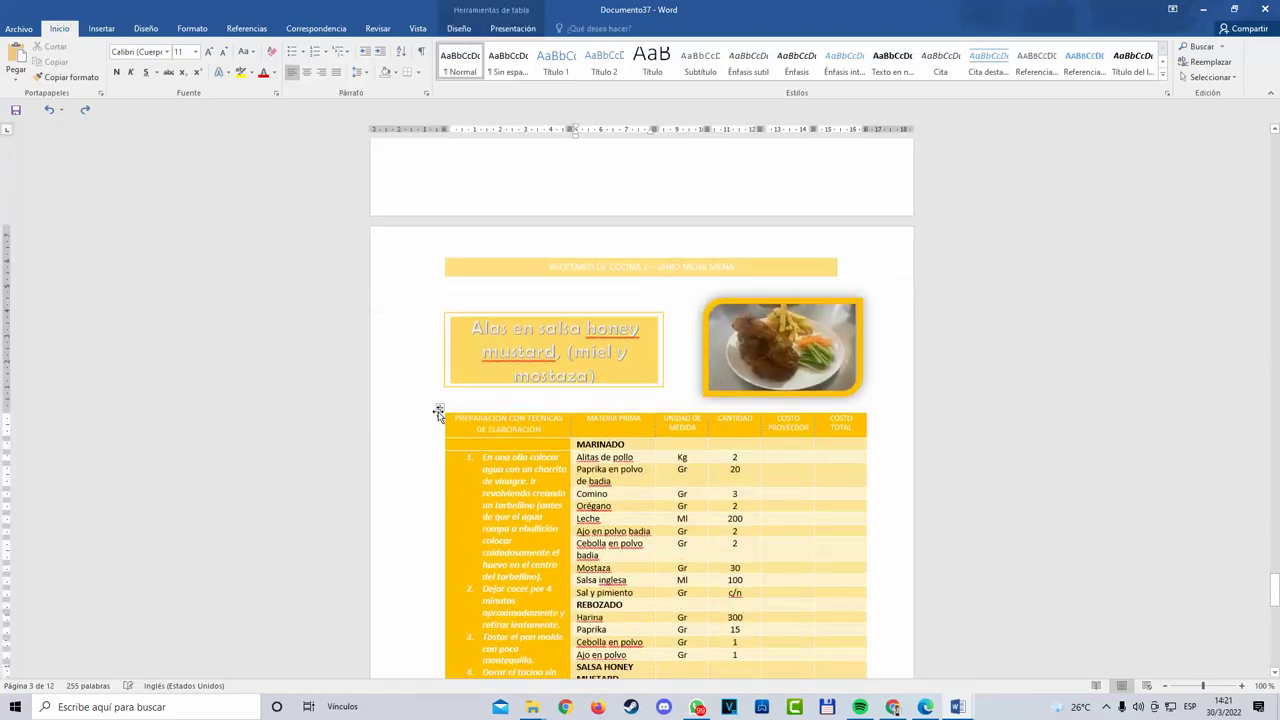
{"action": "left_click", "coordinate": [439, 411]}
{"action": "scroll", "coordinate": [620, 438], "scroll_direction": "up", "scroll_amount": 10}
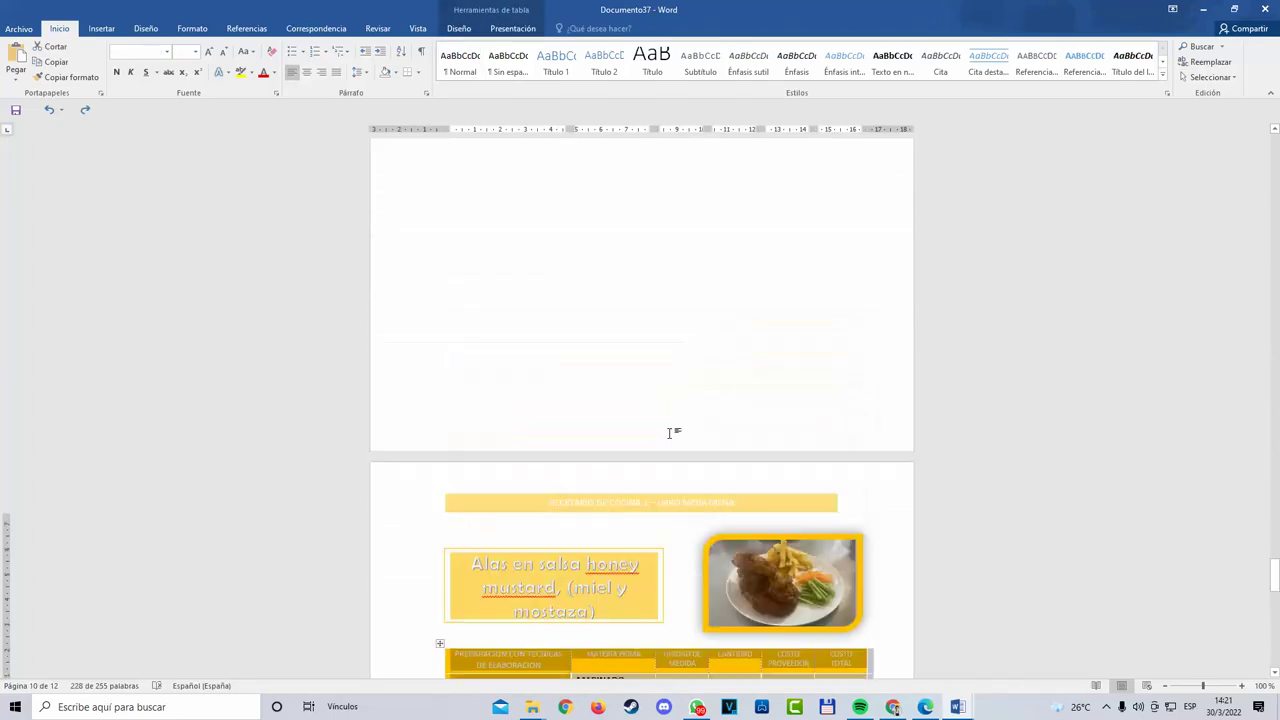
{"action": "left_click", "coordinate": [555, 390]}
{"action": "key", "text": "ctrl+z"}
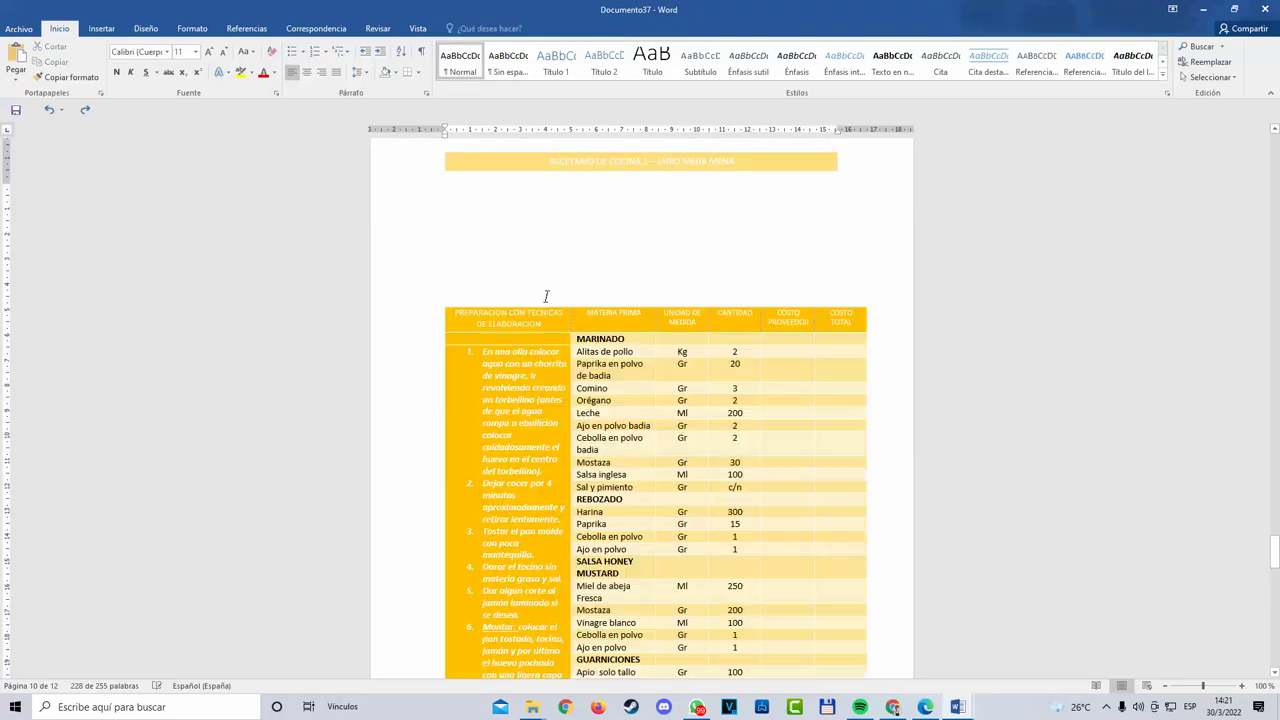
Step: Paste the copied ingredient table onto the blank page before page 10 and undo the misplaced paste
{"action": "scroll", "coordinate": [549, 310], "scroll_direction": "up", "scroll_amount": 8}
{"action": "left_click", "coordinate": [540, 324]}
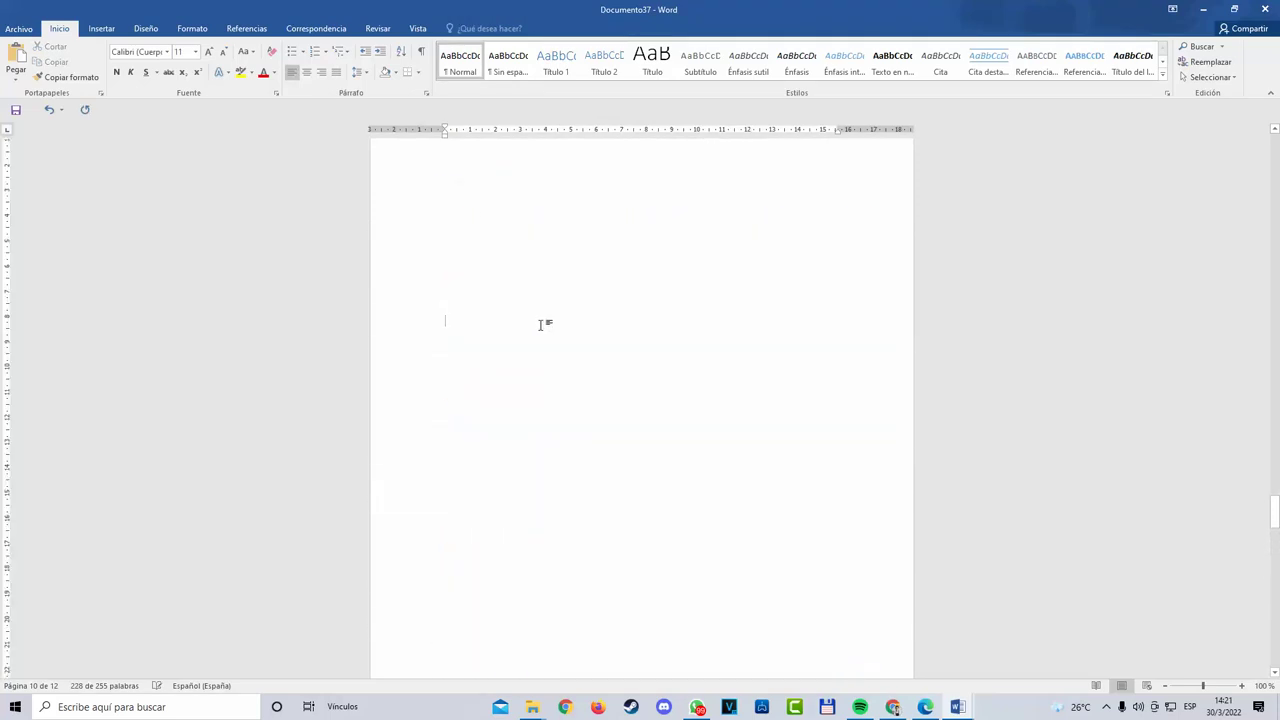
{"action": "scroll", "coordinate": [530, 326], "scroll_direction": "up", "scroll_amount": 10}
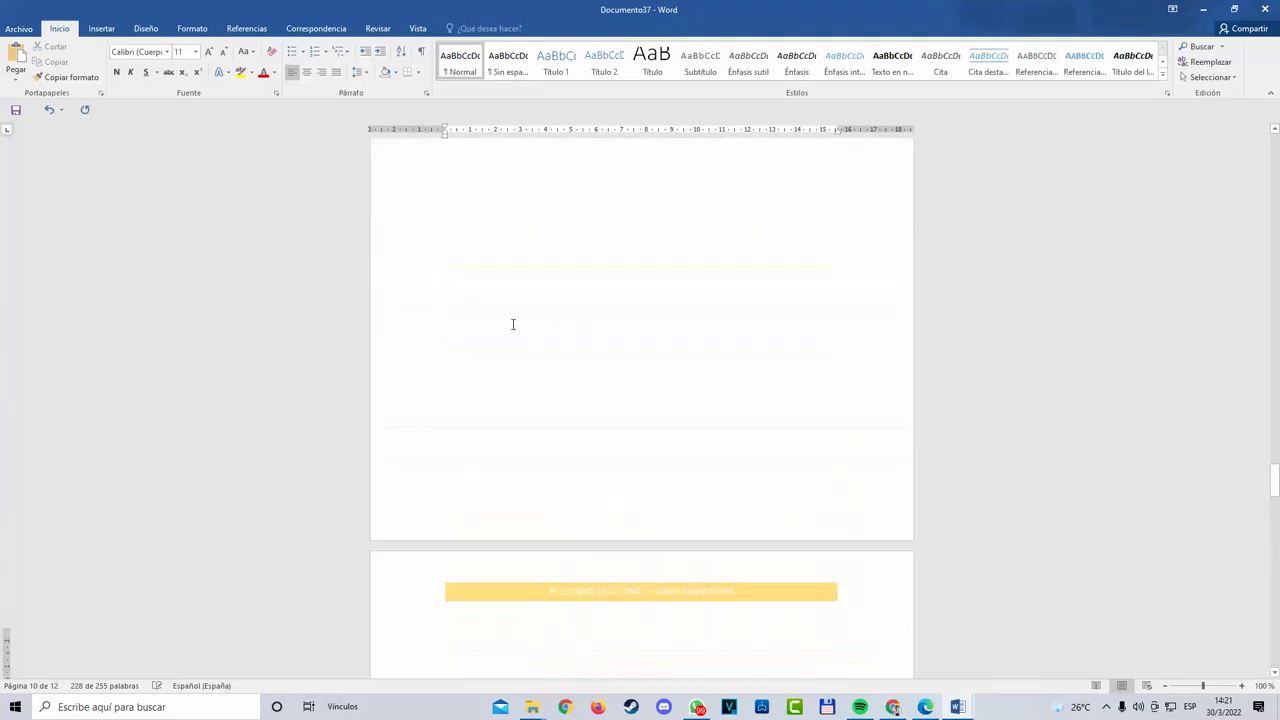
{"action": "scroll", "coordinate": [524, 327], "scroll_direction": "down", "scroll_amount": 5}
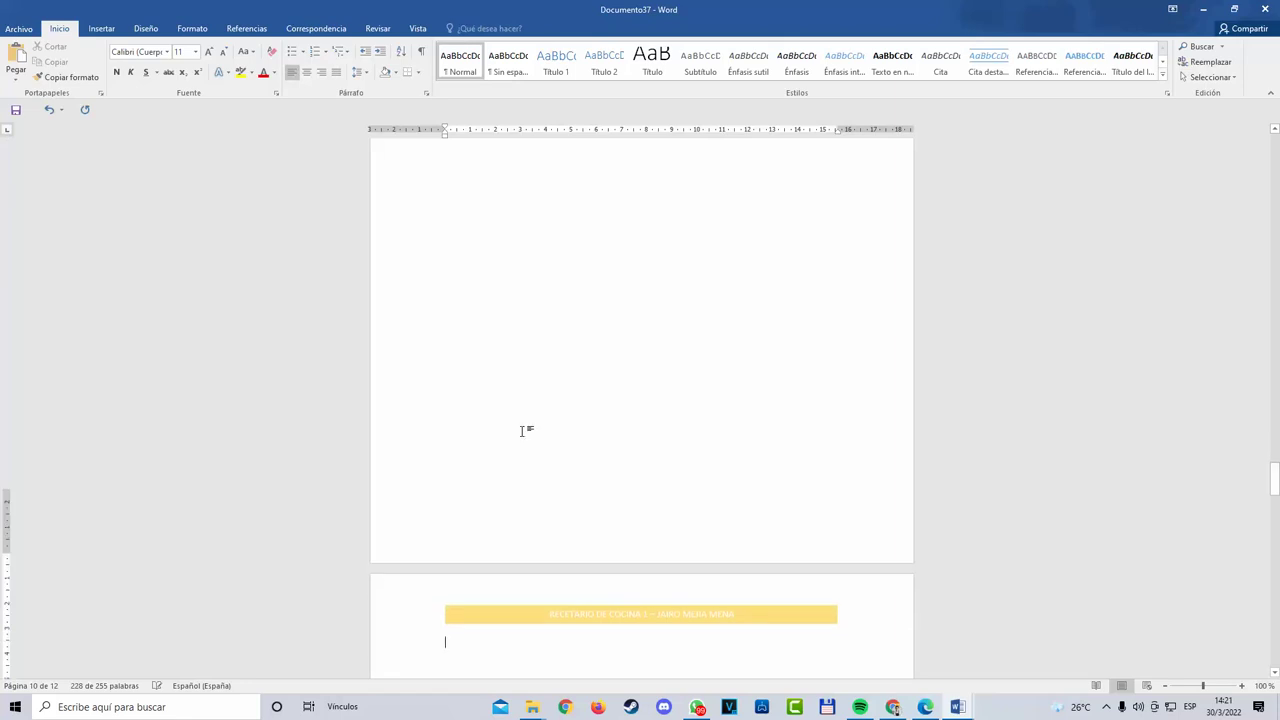
{"action": "scroll", "coordinate": [519, 432], "scroll_direction": "up", "scroll_amount": 4}
{"action": "scroll", "coordinate": [518, 440], "scroll_direction": "down", "scroll_amount": 5}
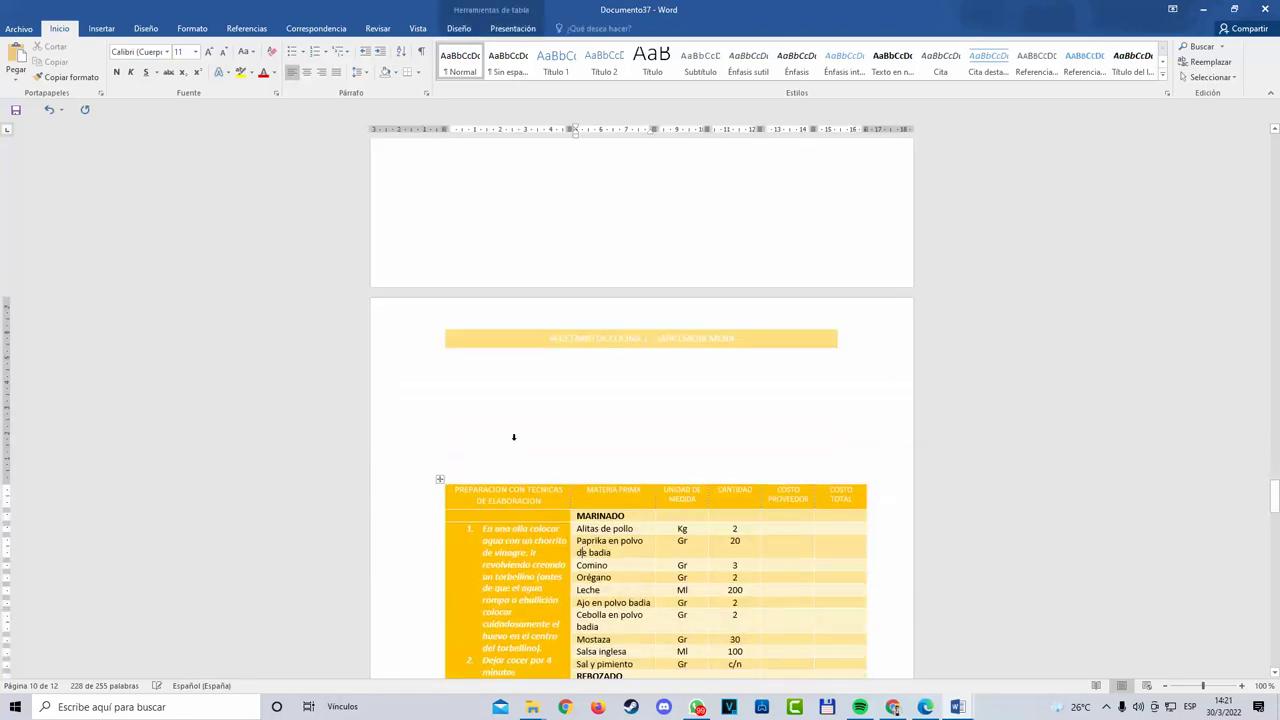
{"action": "left_click", "coordinate": [59, 121]}
Step: Paste the ingredient table below the header on the preceding blank pages, working backwards from page 8
{"action": "scroll", "coordinate": [706, 426], "scroll_direction": "up", "scroll_amount": 2}
{"action": "scroll", "coordinate": [697, 428], "scroll_direction": "down", "scroll_amount": 4}
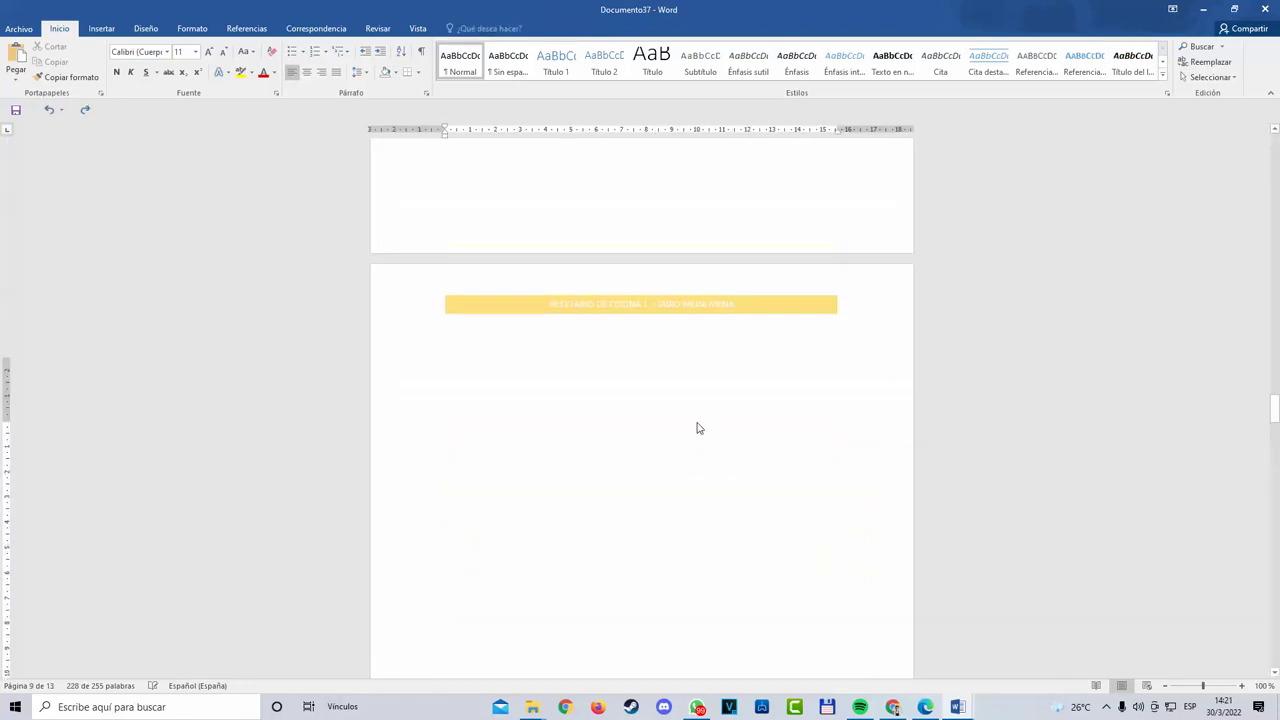
{"action": "scroll", "coordinate": [573, 521], "scroll_direction": "up", "scroll_amount": 1}
{"action": "scroll", "coordinate": [553, 512], "scroll_direction": "up", "scroll_amount": 2}
{"action": "scroll", "coordinate": [520, 490], "scroll_direction": "down", "scroll_amount": 7}
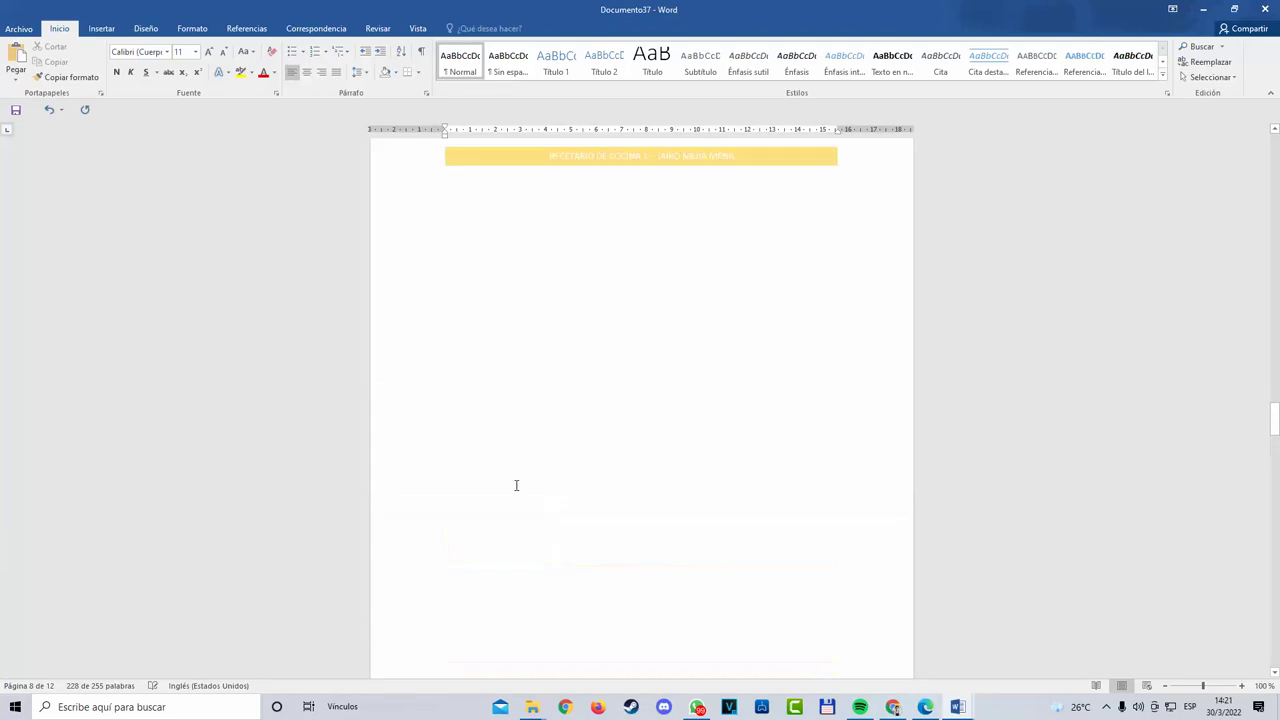
{"action": "scroll", "coordinate": [512, 430], "scroll_direction": "up", "scroll_amount": 3}
{"action": "key", "text": "ctrl+y"}
{"action": "scroll", "coordinate": [512, 395], "scroll_direction": "up", "scroll_amount": 5}
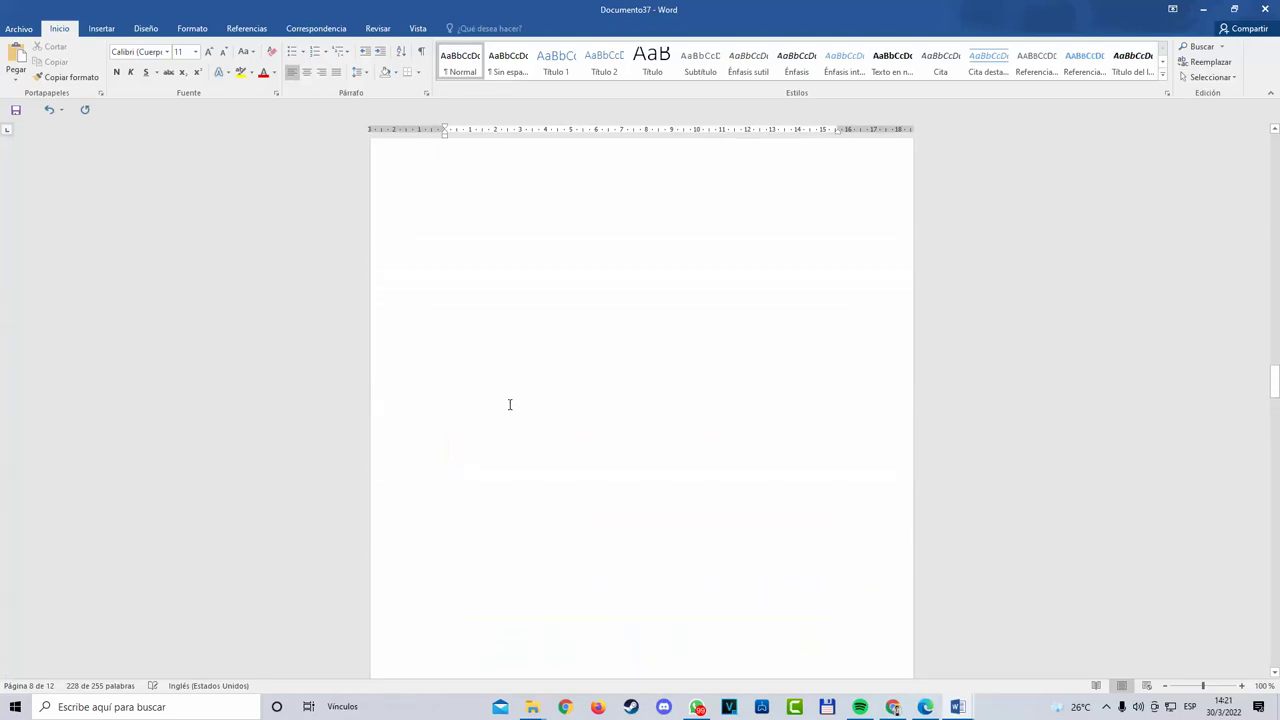
{"action": "scroll", "coordinate": [520, 360], "scroll_direction": "down", "scroll_amount": 7}
{"action": "scroll", "coordinate": [472, 280], "scroll_direction": "up", "scroll_amount": 1}
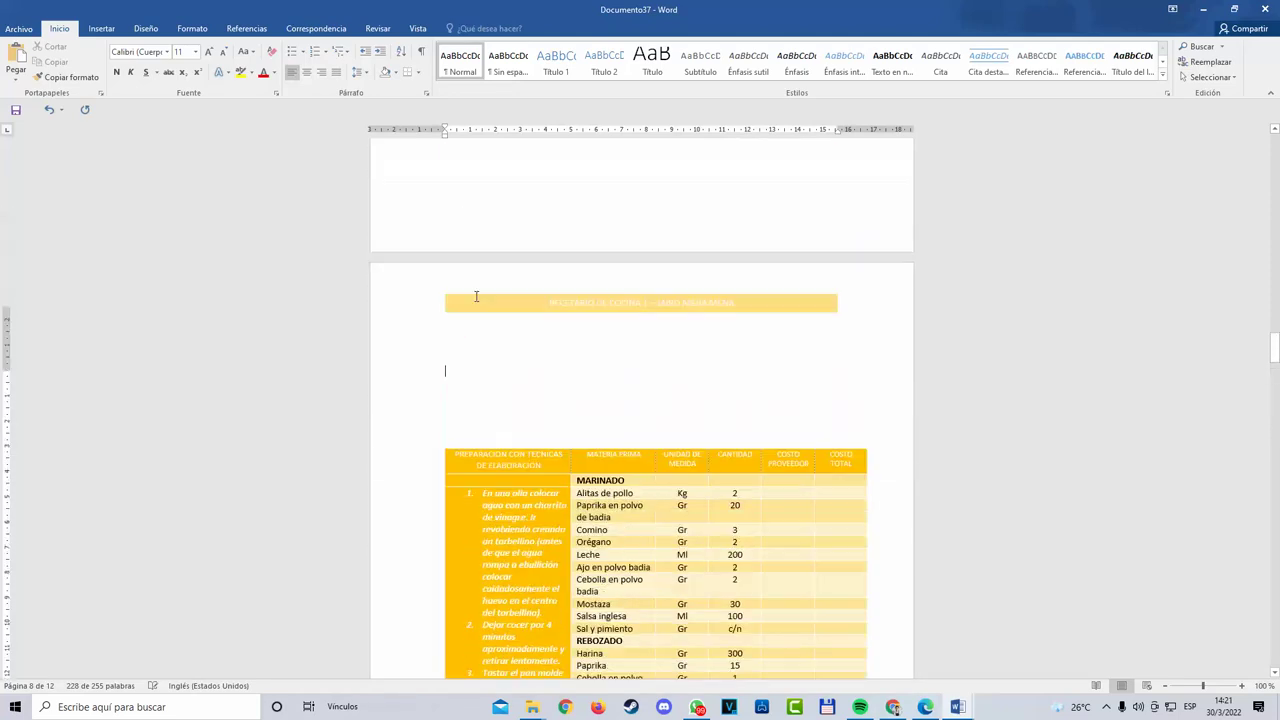
Step: Fill the next blank pages toward the index with the same ingredient table
{"action": "scroll", "coordinate": [474, 294], "scroll_direction": "up", "scroll_amount": 5}
{"action": "scroll", "coordinate": [474, 296], "scroll_direction": "down", "scroll_amount": 7}
{"action": "scroll", "coordinate": [505, 315], "scroll_direction": "up", "scroll_amount": 2}
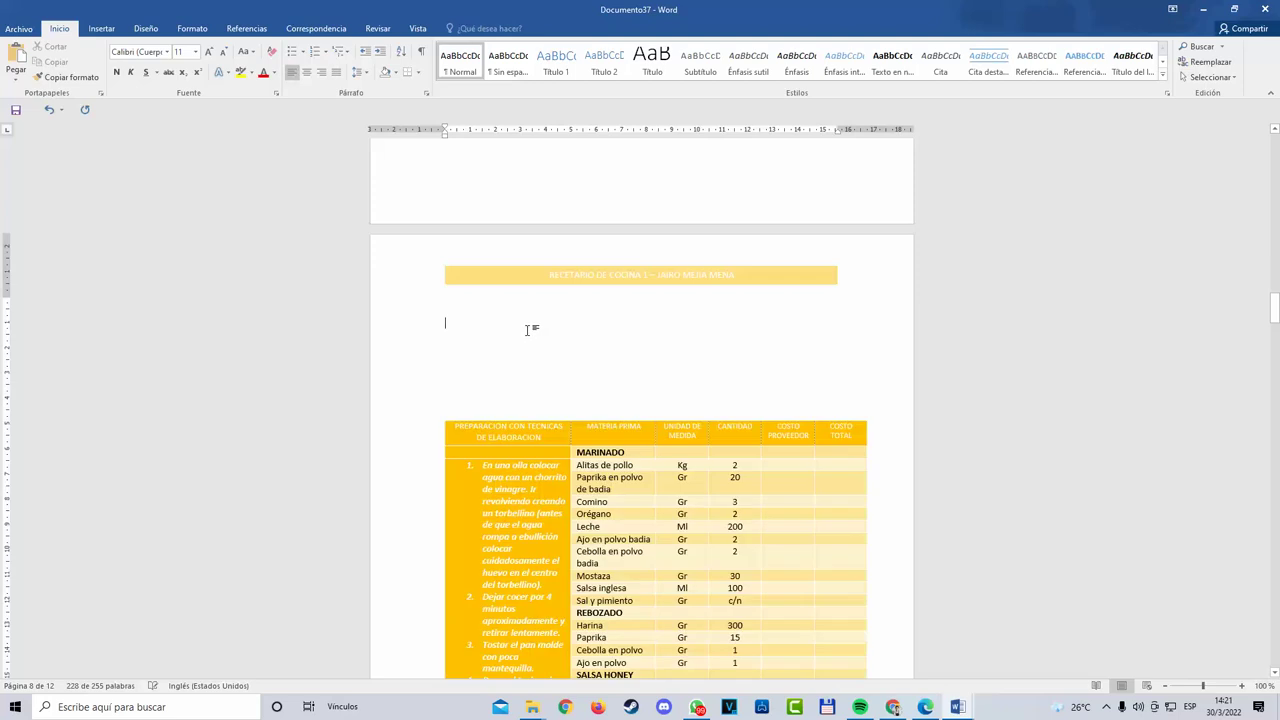
{"action": "scroll", "coordinate": [526, 331], "scroll_direction": "up", "scroll_amount": 8}
{"action": "scroll", "coordinate": [511, 326], "scroll_direction": "down", "scroll_amount": 10}
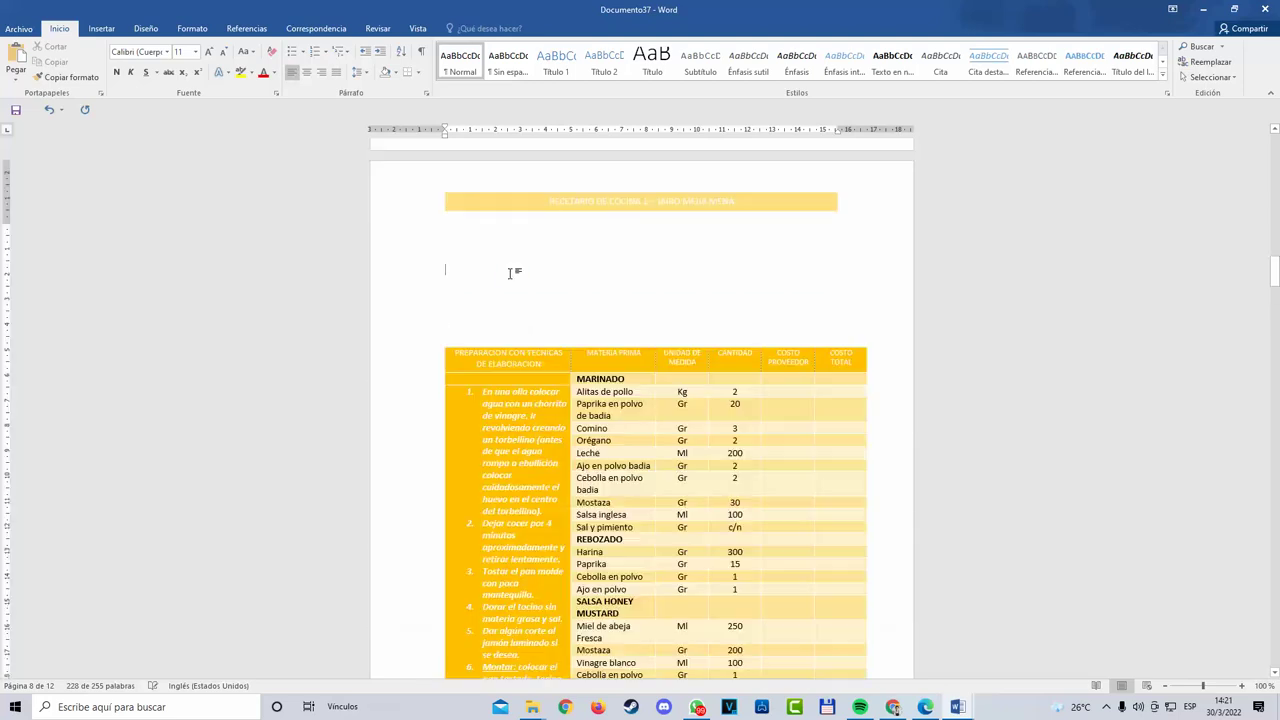
Step: Undo the last paste and paste the ingredient table onto the blank page following the index
{"action": "scroll", "coordinate": [511, 274], "scroll_direction": "up", "scroll_amount": 5}
{"action": "scroll", "coordinate": [511, 274], "scroll_direction": "down", "scroll_amount": 6}
{"action": "scroll", "coordinate": [540, 335], "scroll_direction": "up", "scroll_amount": 2}
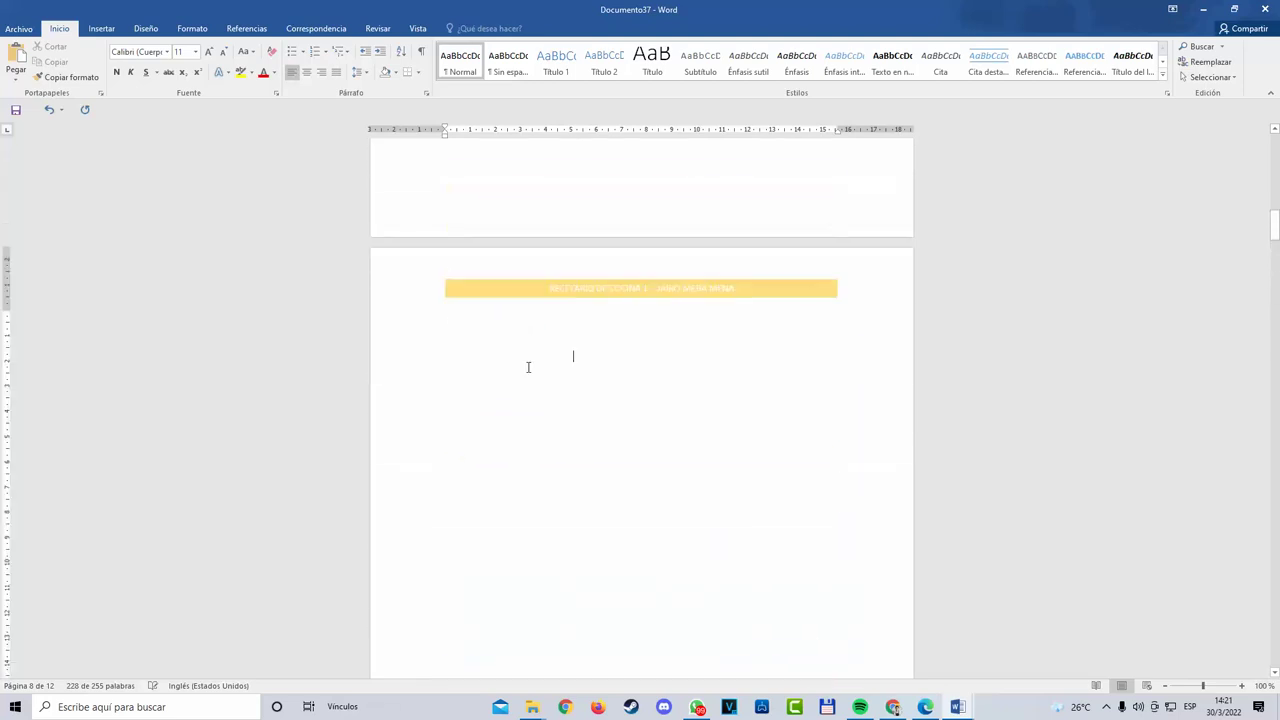
{"action": "scroll", "coordinate": [525, 367], "scroll_direction": "up", "scroll_amount": 7}
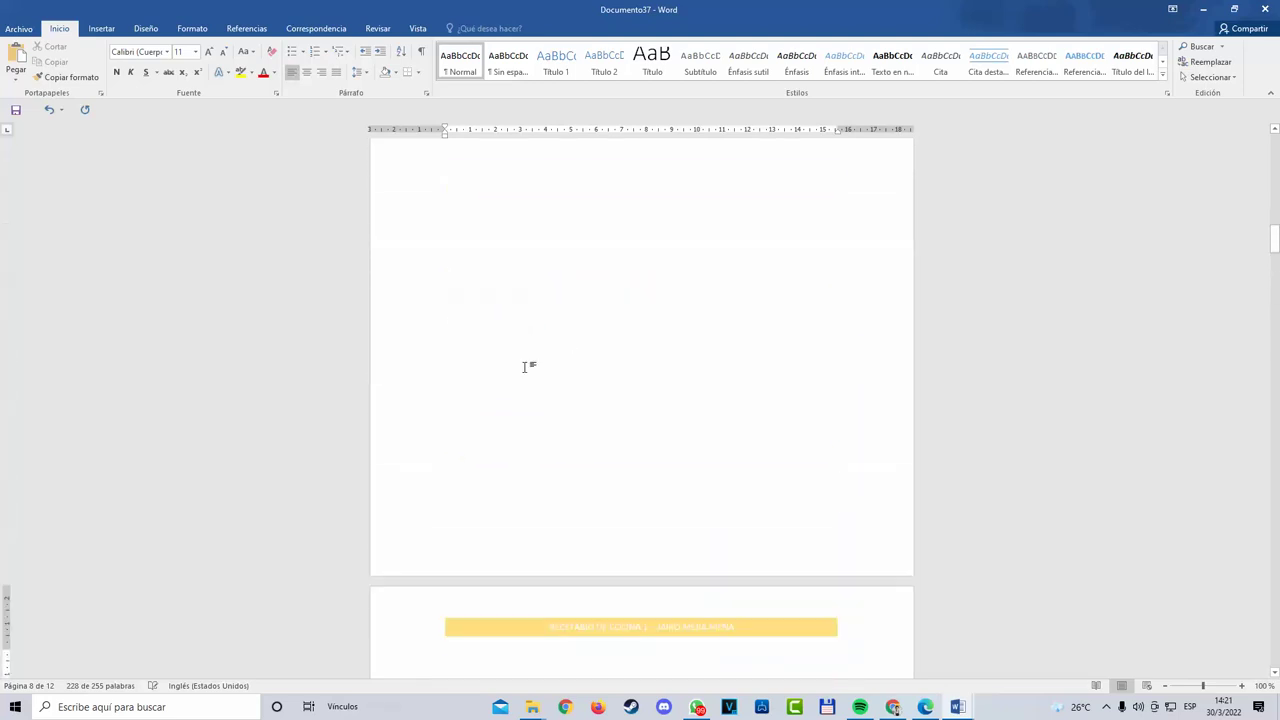
{"action": "left_click", "coordinate": [49, 110]}
{"action": "key", "text": "ctrl+y"}
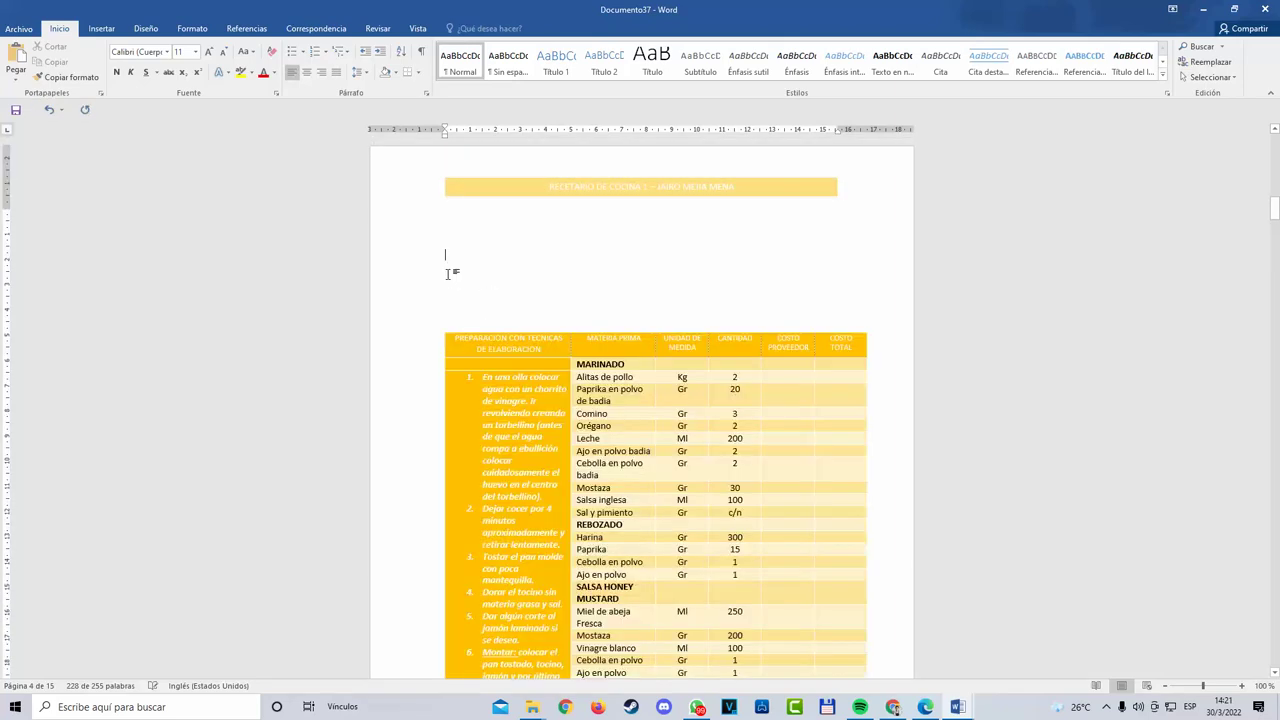
Step: Try pasting the ingredient table below the INDICE heading, and remove it from the index page again
{"action": "scroll", "coordinate": [449, 274], "scroll_direction": "up", "scroll_amount": 9}
{"action": "scroll", "coordinate": [410, 272], "scroll_direction": "down", "scroll_amount": 9}
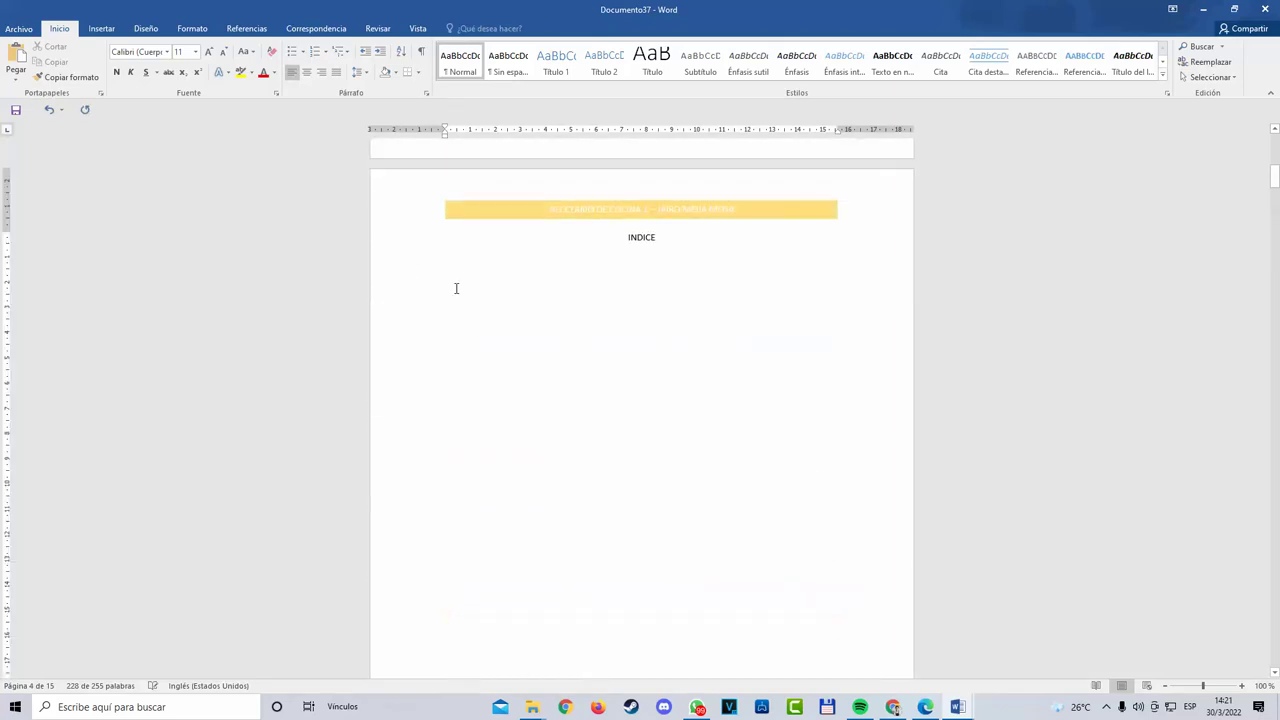
{"action": "left_click", "coordinate": [456, 288]}
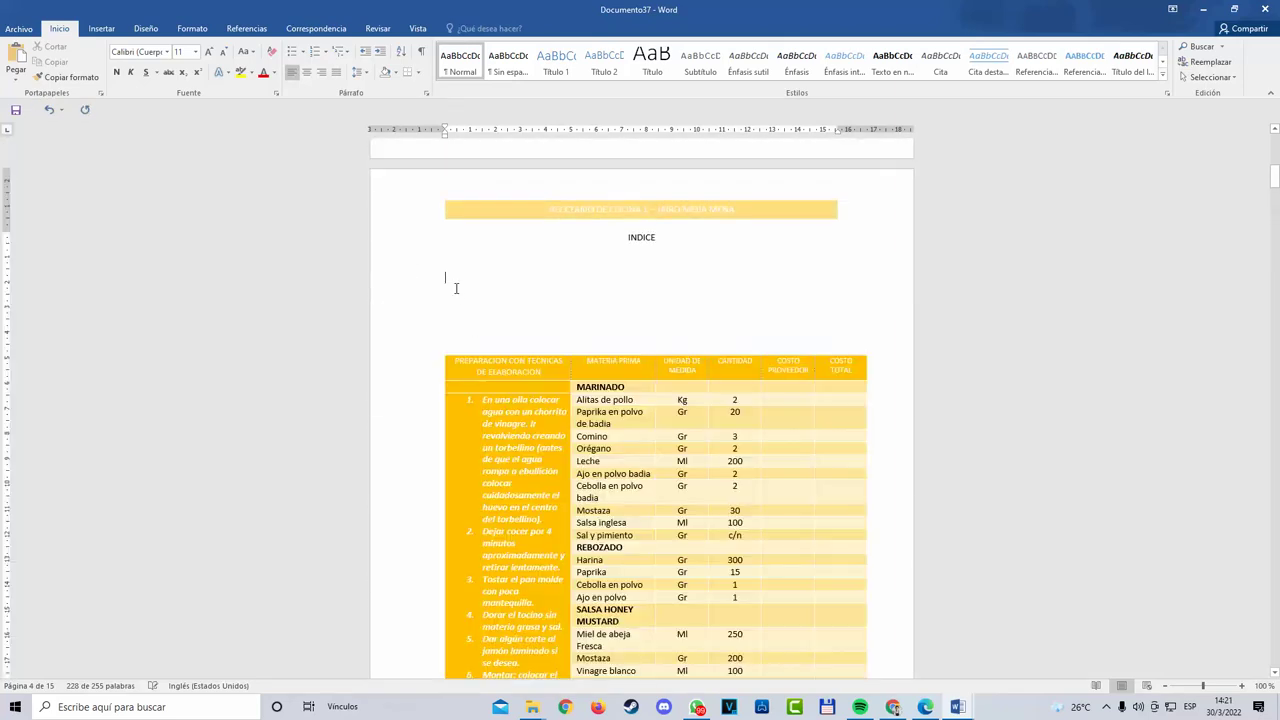
{"action": "right_click", "coordinate": [440, 352]}
{"action": "left_click", "coordinate": [474, 360]}
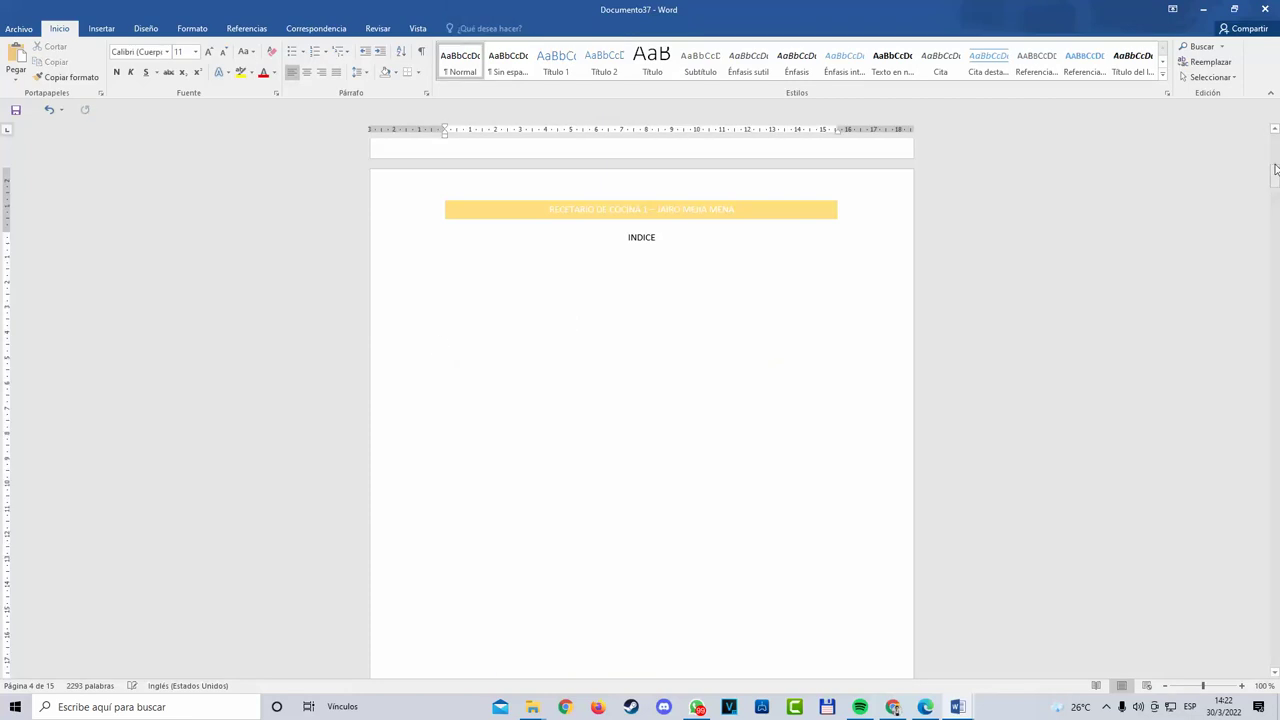
Step: Copy the "Alas en salsa honey mustard" title box, paste it onto the preceding recipe page and move it above the table
{"action": "left_click_drag", "start_coordinate": [1275, 168], "coordinate": [1260, 654]}
{"action": "scroll", "coordinate": [863, 551], "scroll_direction": "up", "scroll_amount": 1}
{"action": "scroll", "coordinate": [863, 551], "scroll_direction": "down", "scroll_amount": 2}
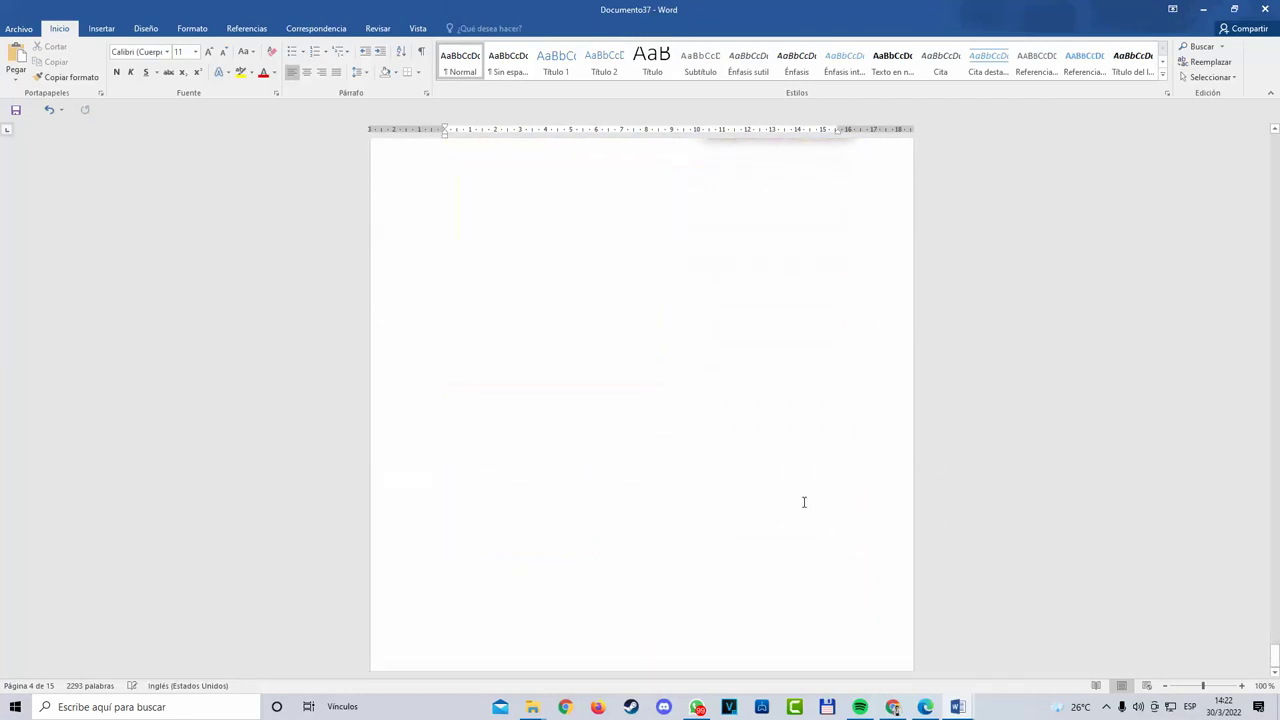
{"action": "scroll", "coordinate": [605, 348], "scroll_direction": "down", "scroll_amount": 10}
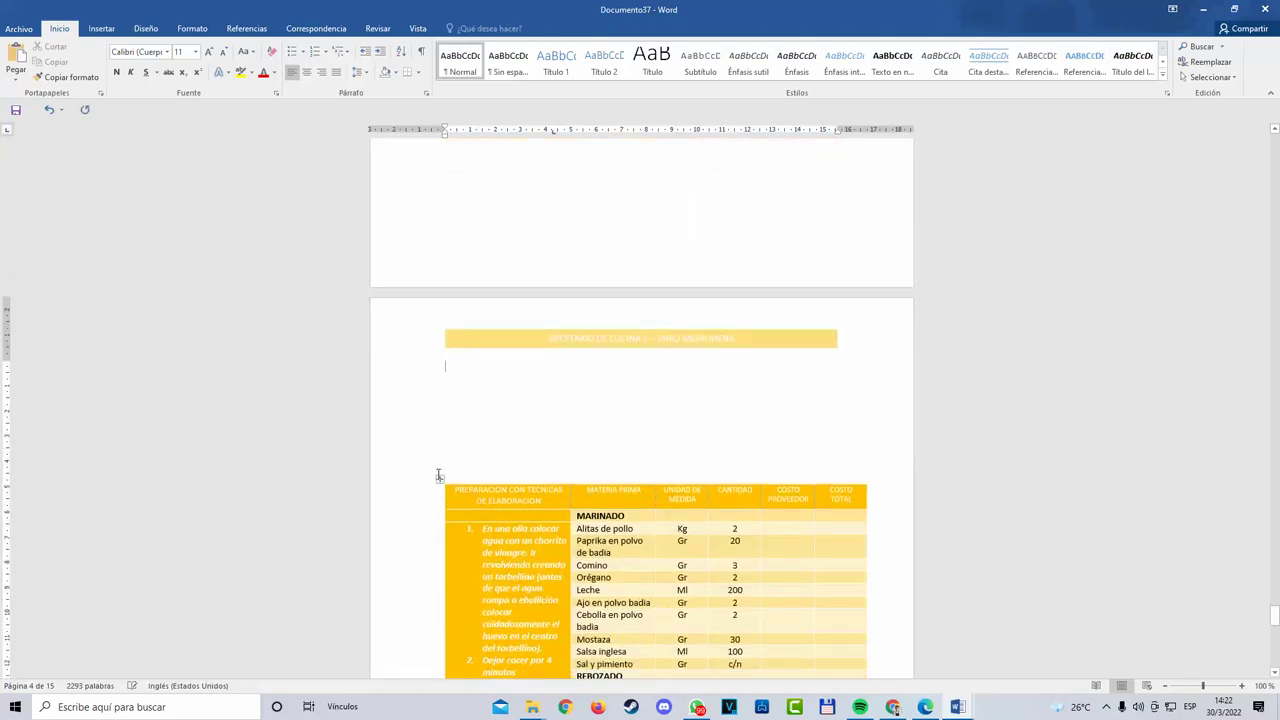
{"action": "scroll", "coordinate": [438, 476], "scroll_direction": "up", "scroll_amount": 10}
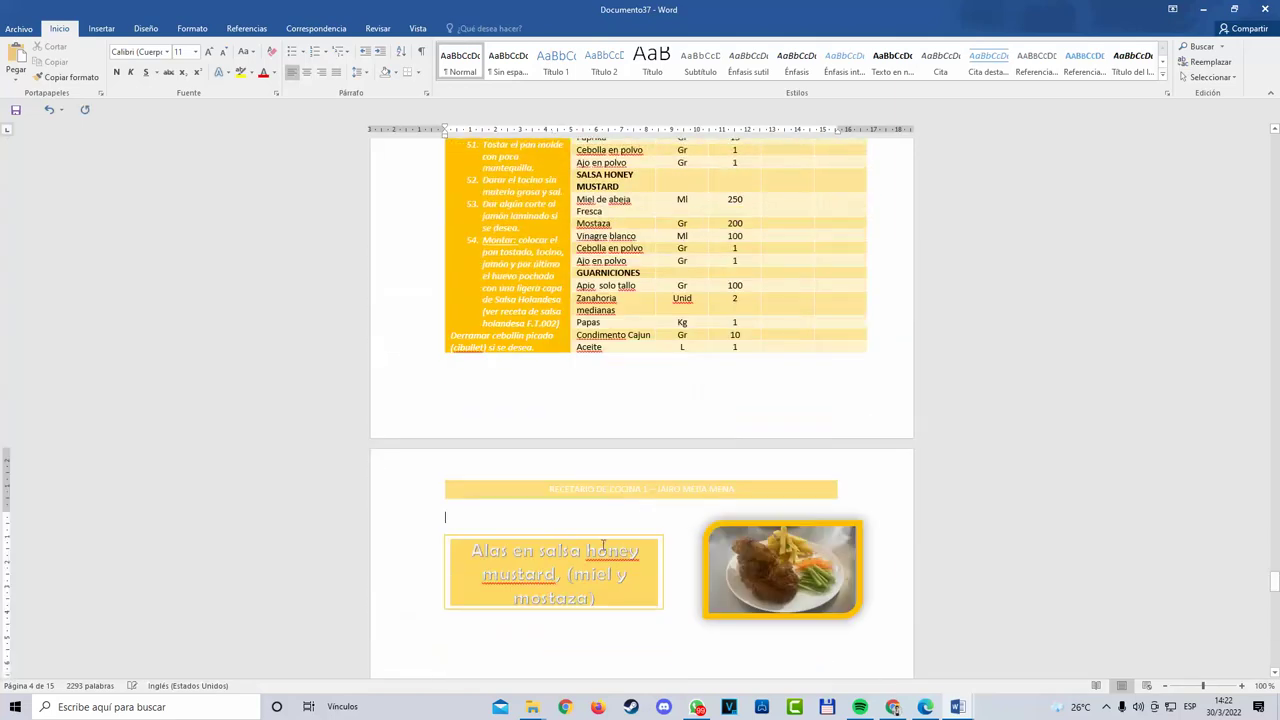
{"action": "scroll", "coordinate": [594, 537], "scroll_direction": "up", "scroll_amount": 2}
{"action": "scroll", "coordinate": [586, 508], "scroll_direction": "down", "scroll_amount": 10}
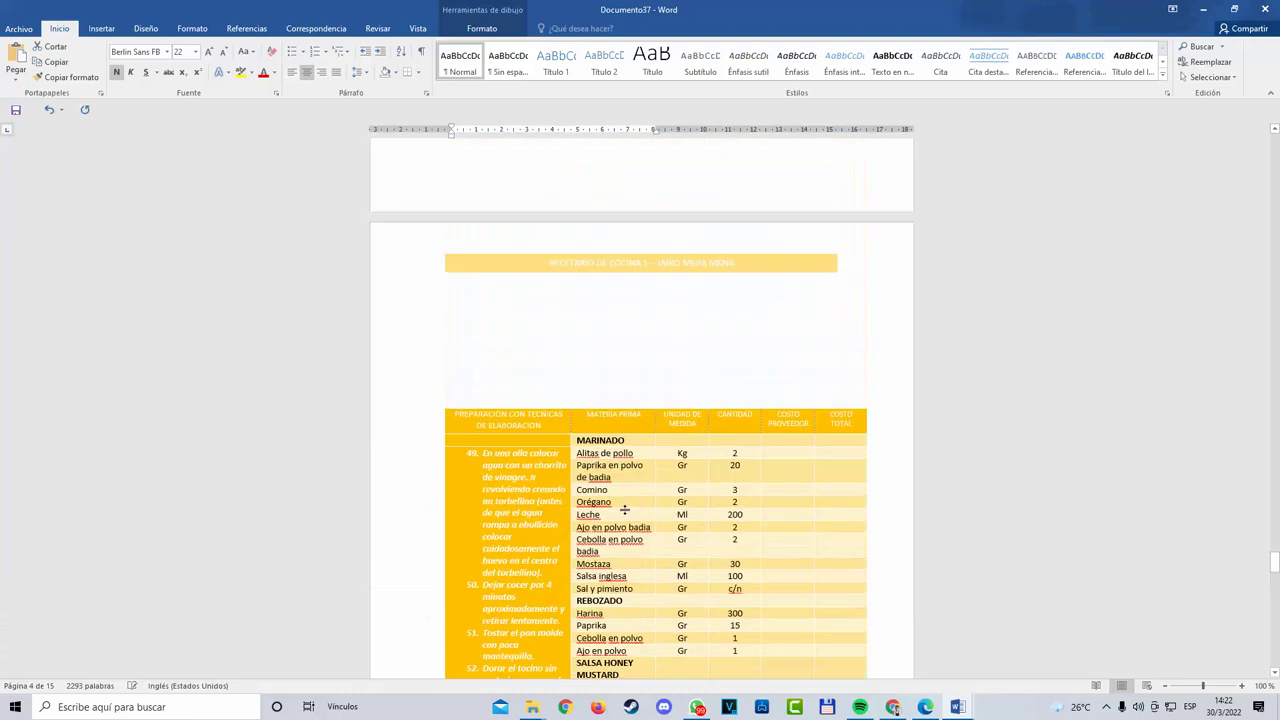
{"action": "scroll", "coordinate": [563, 357], "scroll_direction": "up", "scroll_amount": 1}
{"action": "left_click", "coordinate": [563, 357]}
{"action": "key", "text": "ctrl+v"}
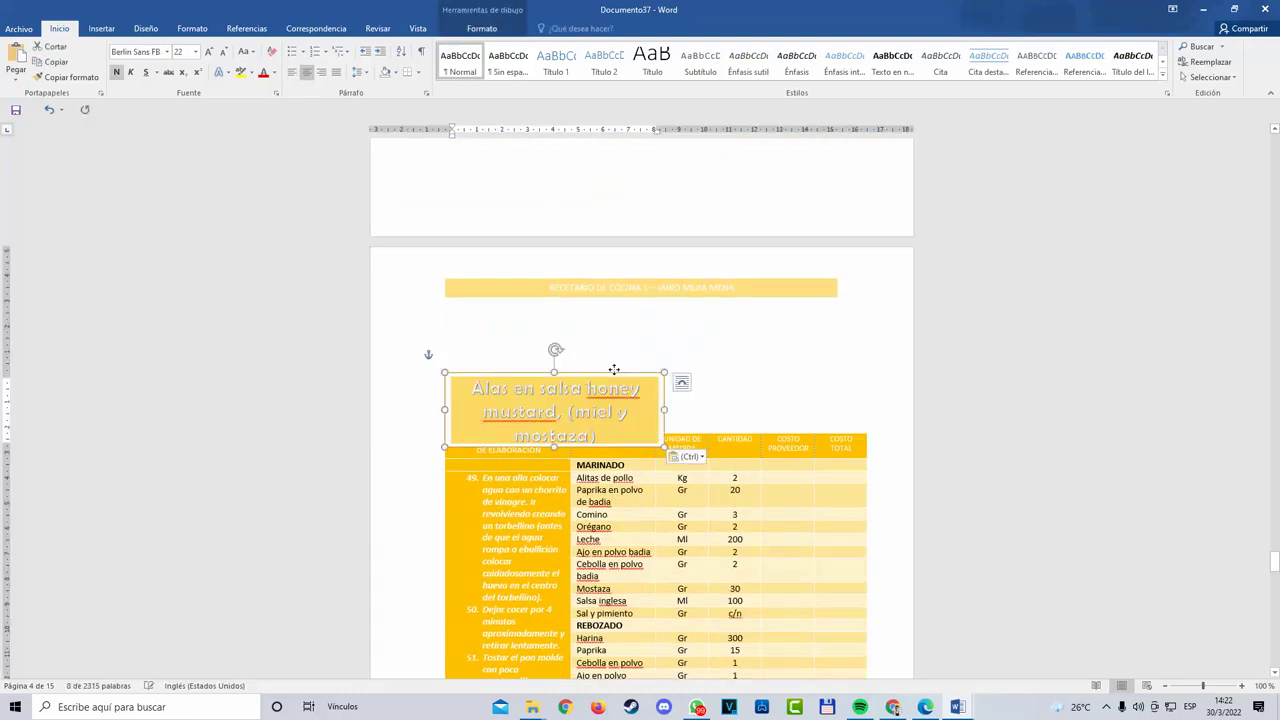
{"action": "left_click_drag", "start_coordinate": [614, 369], "coordinate": [613, 320]}
Step: Paste the title box onto page 14 and move it up under the page header
{"action": "scroll", "coordinate": [605, 370], "scroll_direction": "up", "scroll_amount": 8}
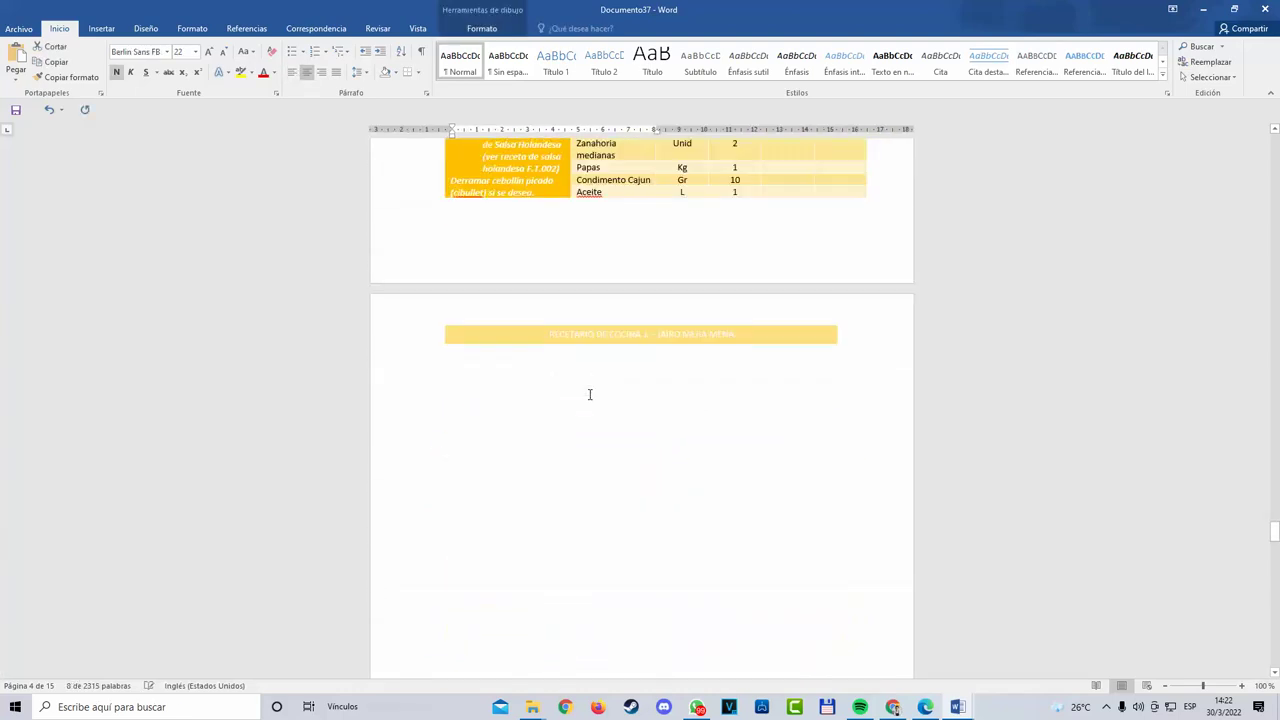
{"action": "left_click", "coordinate": [560, 400]}
{"action": "key", "text": "ctrl+v"}
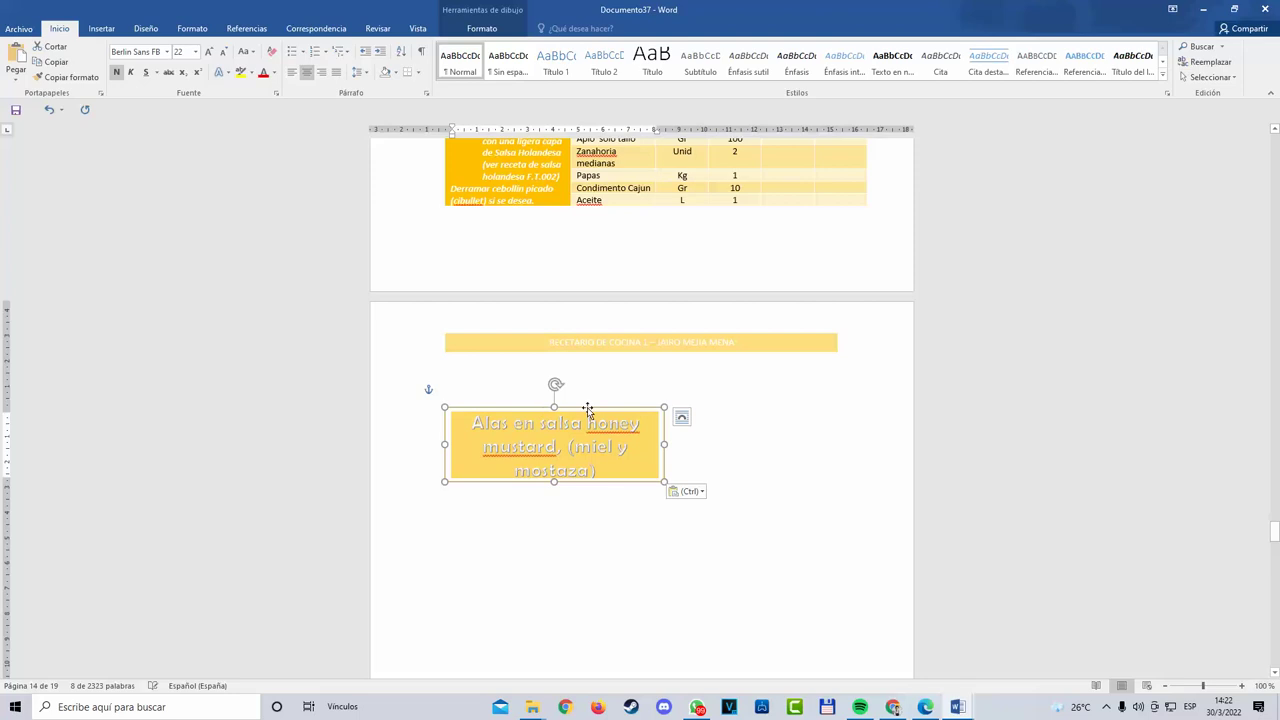
{"action": "left_click_drag", "start_coordinate": [593, 378], "coordinate": [592, 338]}
Step: Paste the title box onto page 13 and place the cursor on page 12
{"action": "scroll", "coordinate": [560, 350], "scroll_direction": "up", "scroll_amount": 15}
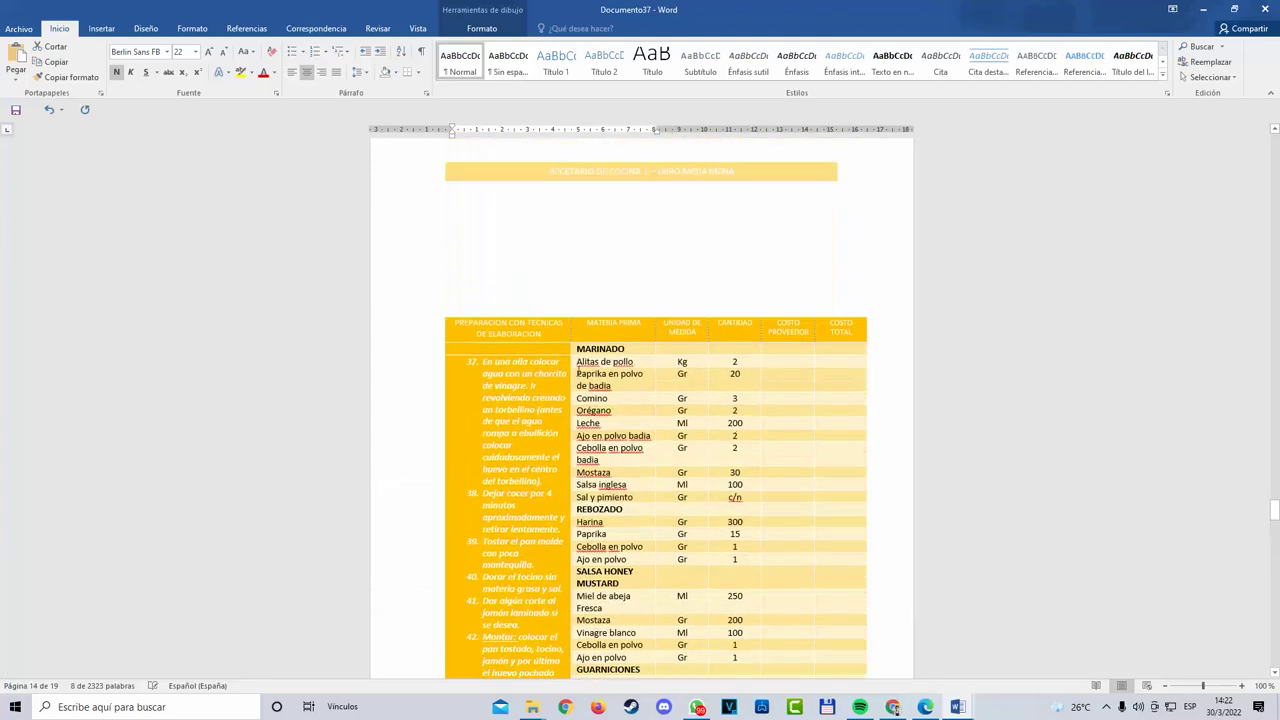
{"action": "key", "text": "ctrl+v"}
{"action": "scroll", "coordinate": [600, 354], "scroll_direction": "up", "scroll_amount": 3}
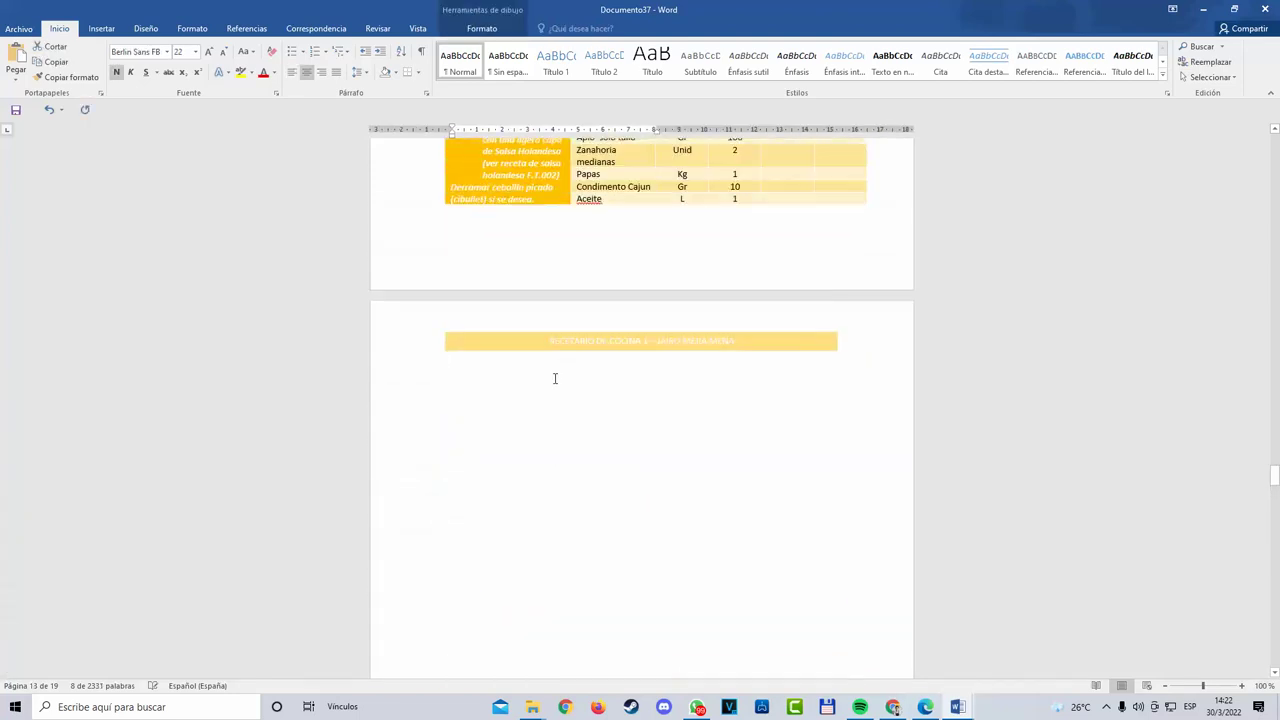
{"action": "left_click", "coordinate": [555, 378]}
{"action": "scroll", "coordinate": [538, 460], "scroll_direction": "down", "scroll_amount": 3}
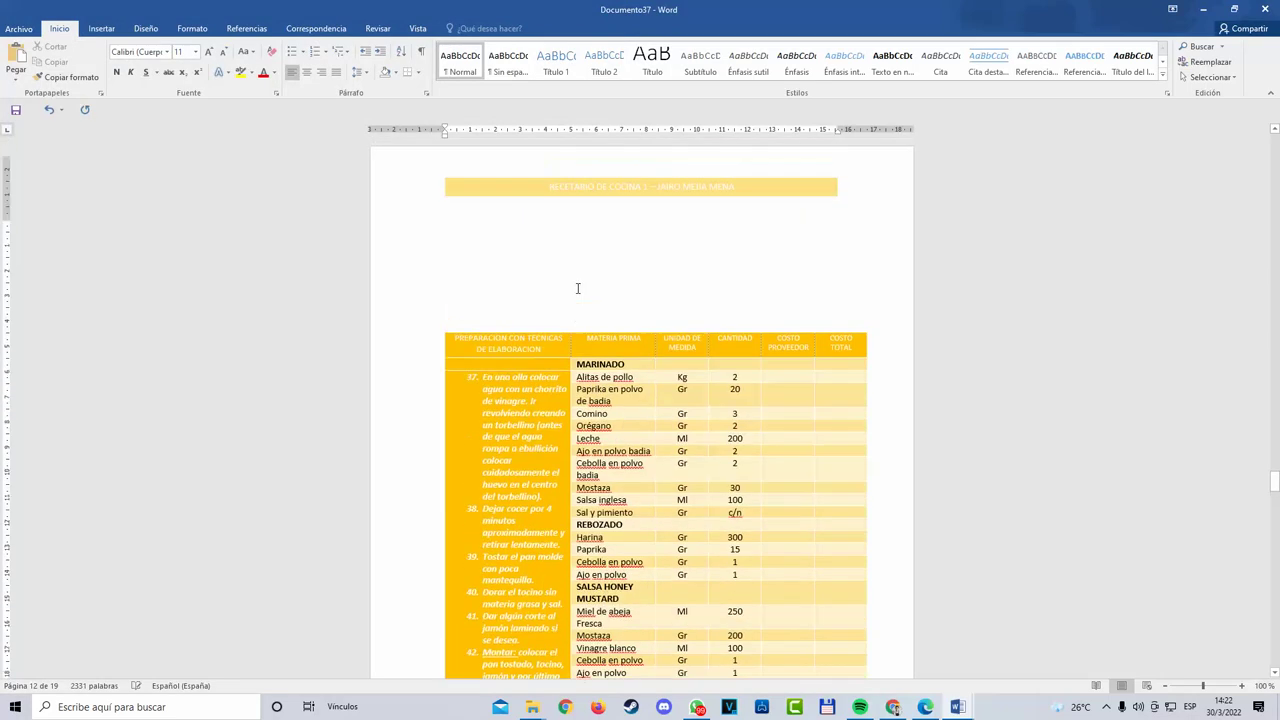
Step: Cut the overlapping duplicate title box from page 14 and paste it above the table on the preceding recipe page
{"action": "scroll", "coordinate": [514, 366], "scroll_direction": "up", "scroll_amount": 1}
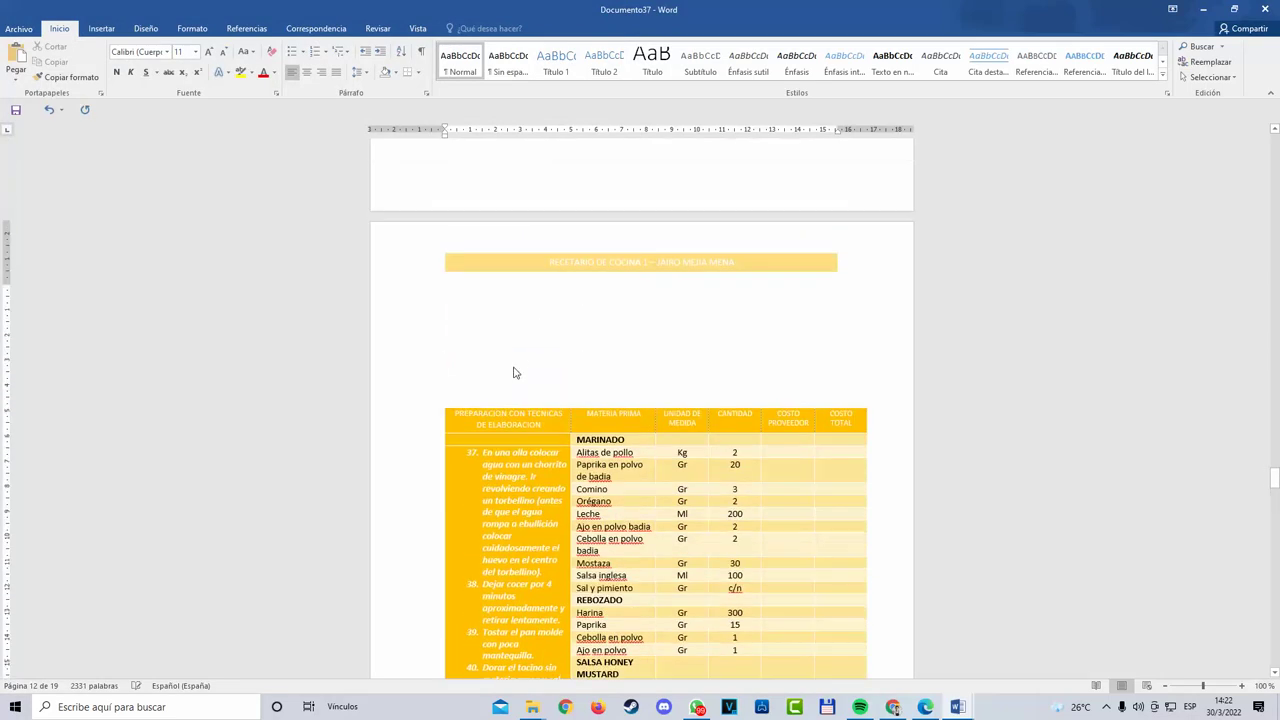
{"action": "scroll", "coordinate": [519, 369], "scroll_direction": "down", "scroll_amount": 10}
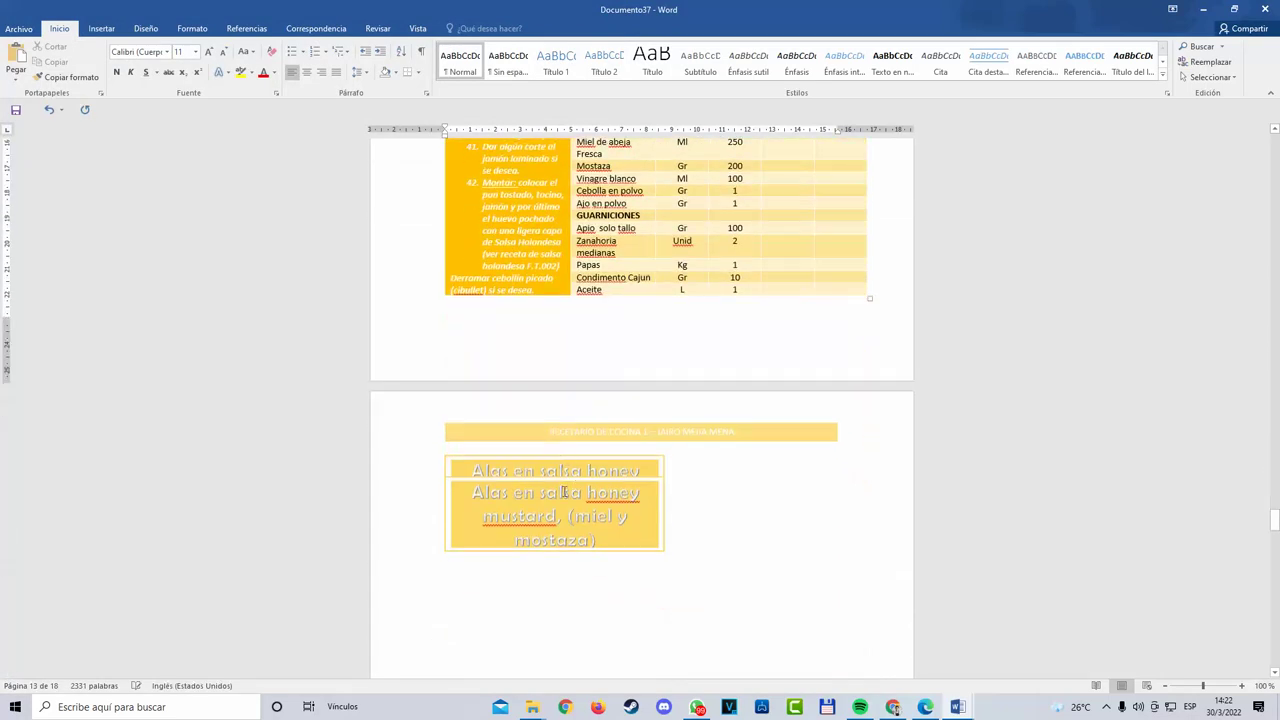
{"action": "right_click", "coordinate": [592, 484]}
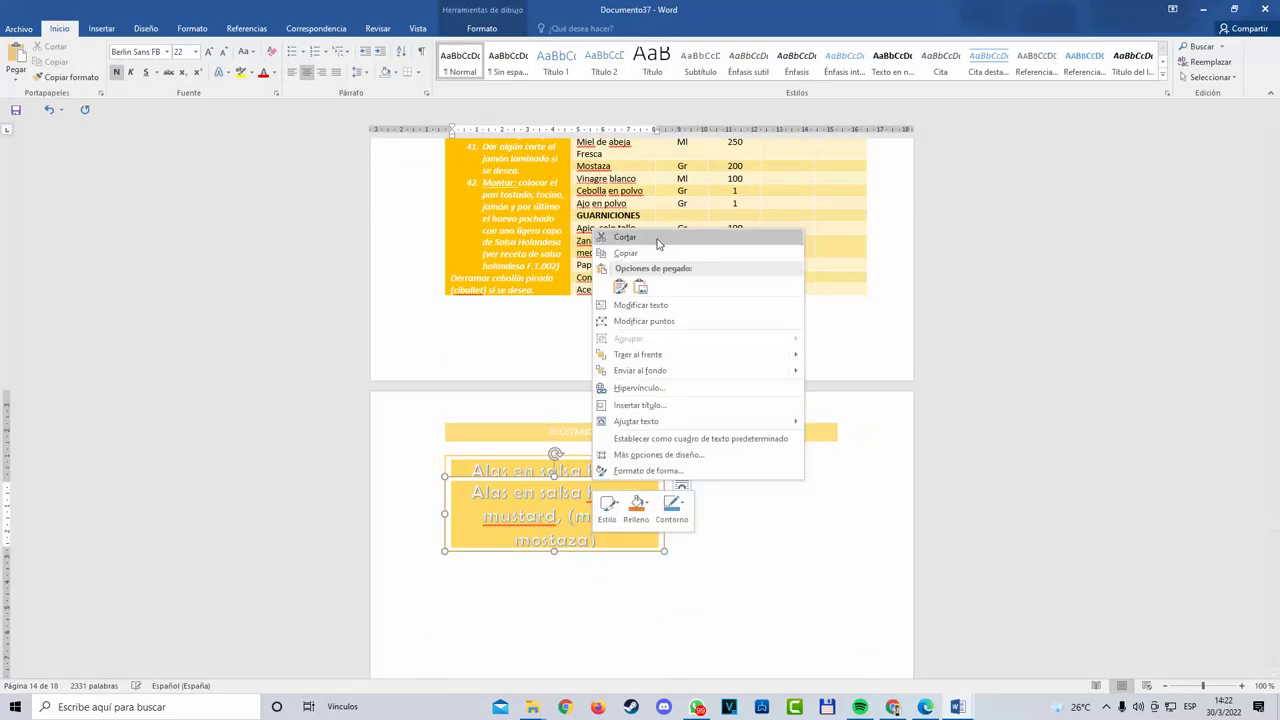
{"action": "left_click", "coordinate": [625, 238]}
{"action": "scroll", "coordinate": [760, 423], "scroll_direction": "up", "scroll_amount": 5}
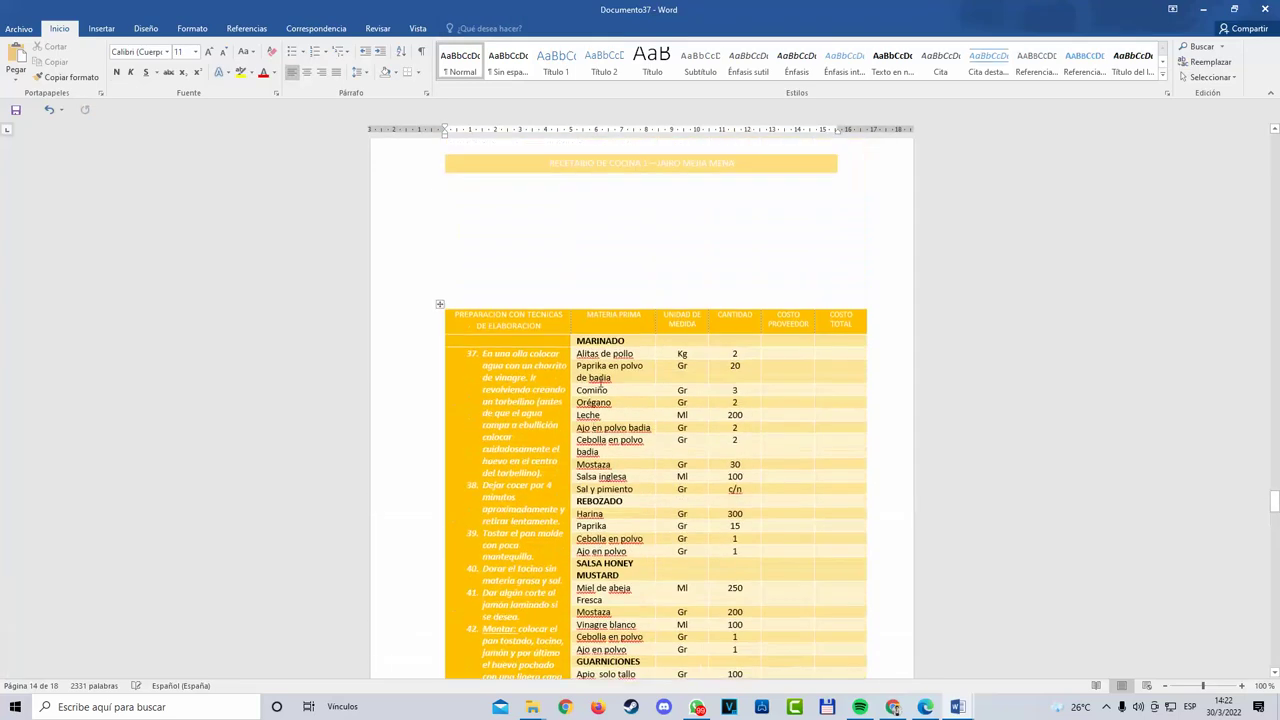
{"action": "scroll", "coordinate": [569, 323], "scroll_direction": "up", "scroll_amount": 3}
{"action": "key", "text": "ctrl+v"}
{"action": "scroll", "coordinate": [733, 400], "scroll_direction": "up", "scroll_amount": 20}
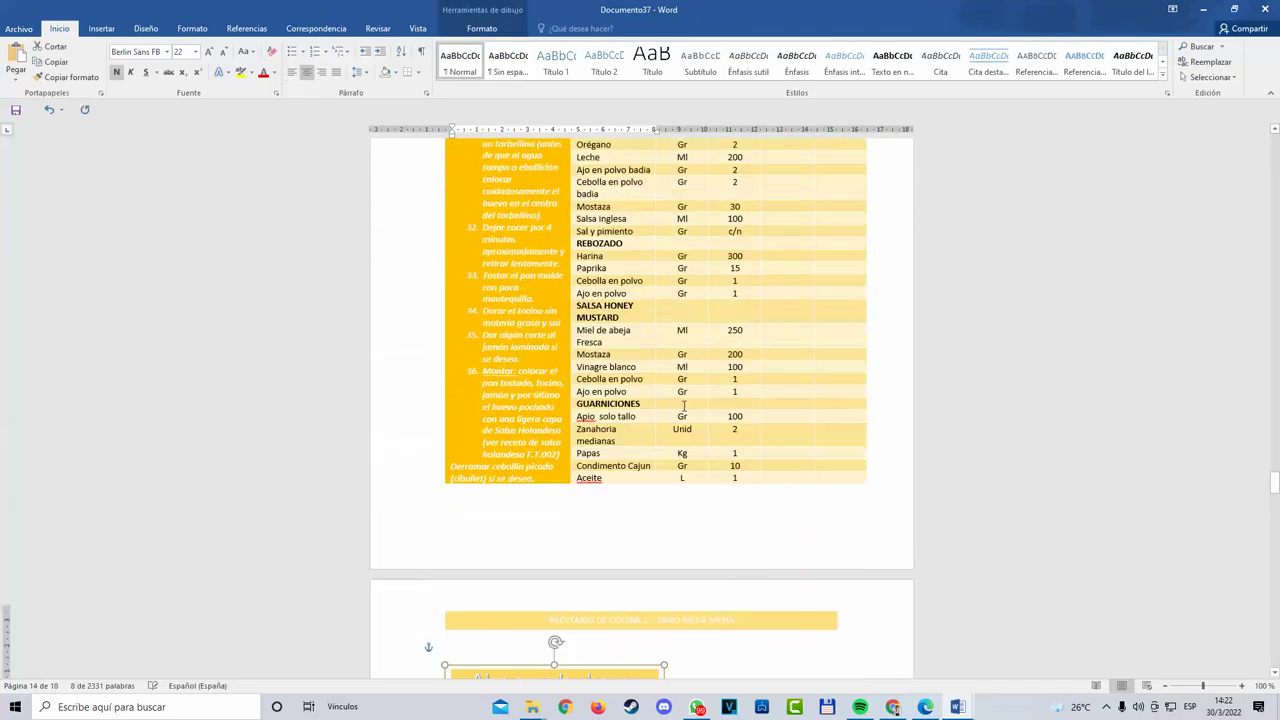
Step: Paste another copy of the title box above the ingredient table on the recipe page before that
{"action": "left_click", "coordinate": [499, 303]}
{"action": "key", "text": "ctrl+v"}
{"action": "scroll", "coordinate": [548, 346], "scroll_direction": "up", "scroll_amount": 18}
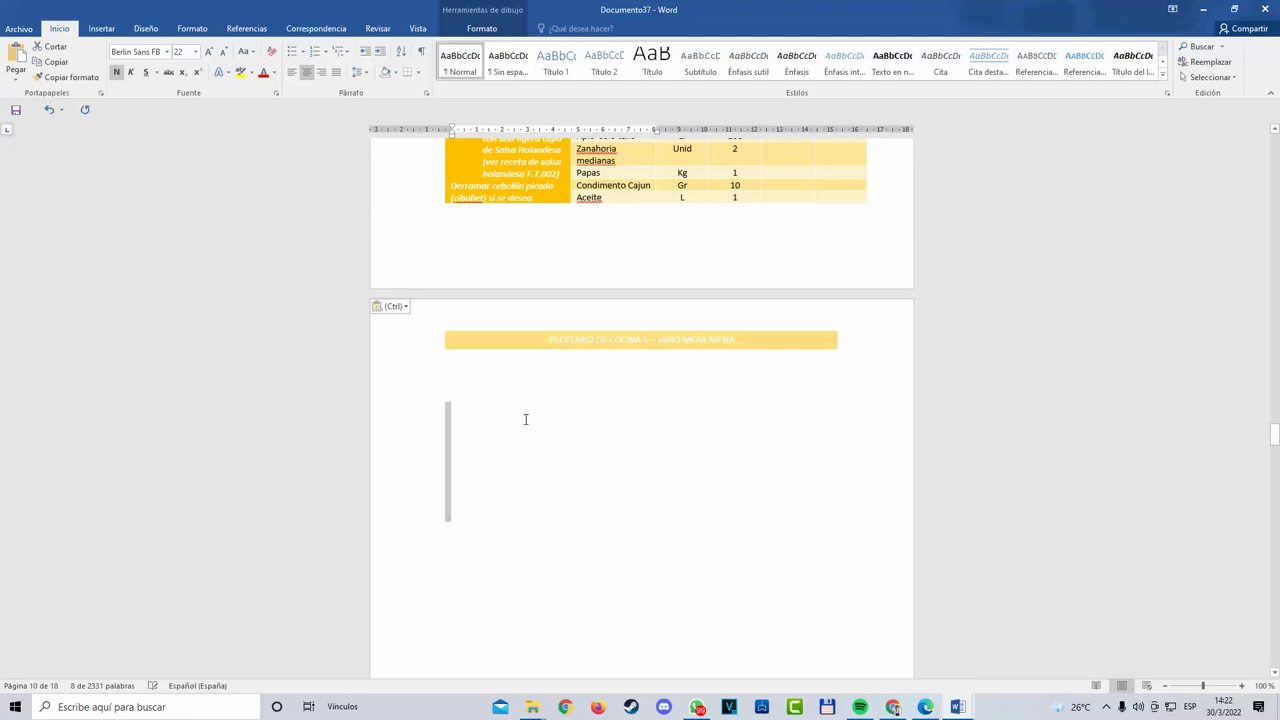
Step: Cut a block of empty lines from the blank page that follows the table ending at step 30
{"action": "left_click", "coordinate": [455, 412]}
{"action": "right_click", "coordinate": [450, 408]}
{"action": "left_click", "coordinate": [470, 415]}
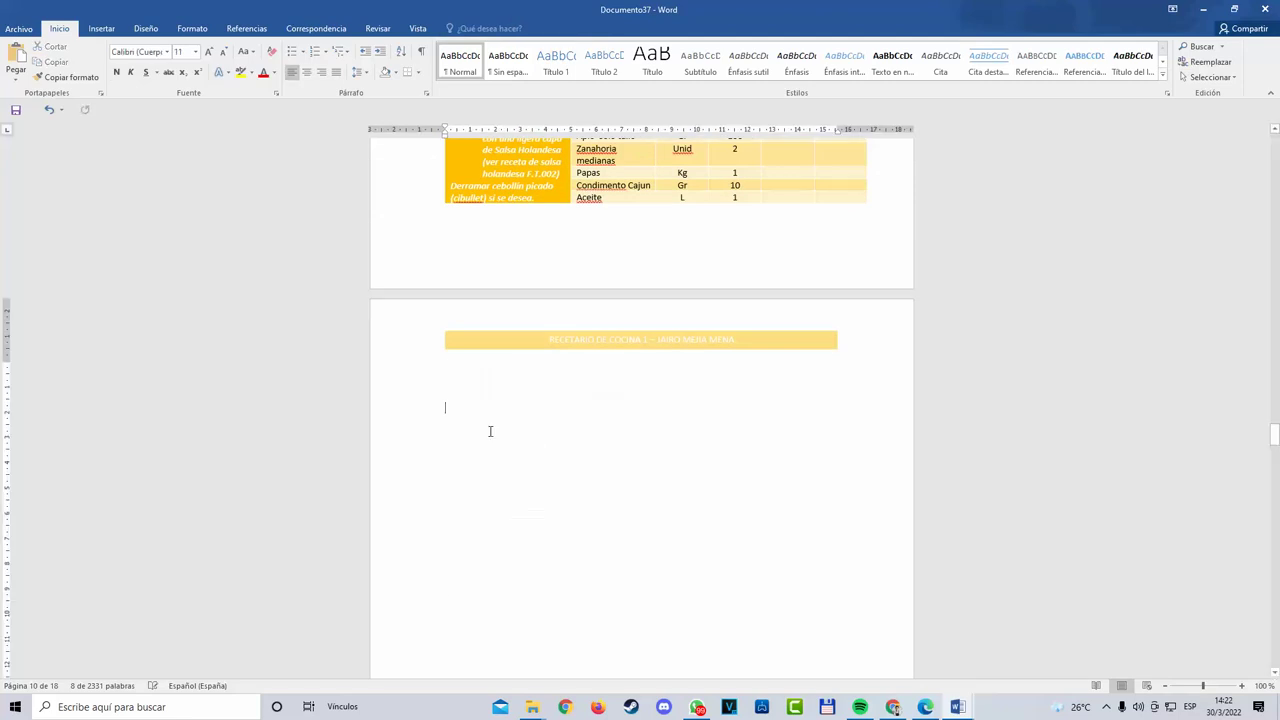
{"action": "scroll", "coordinate": [515, 393], "scroll_direction": "up", "scroll_amount": 3}
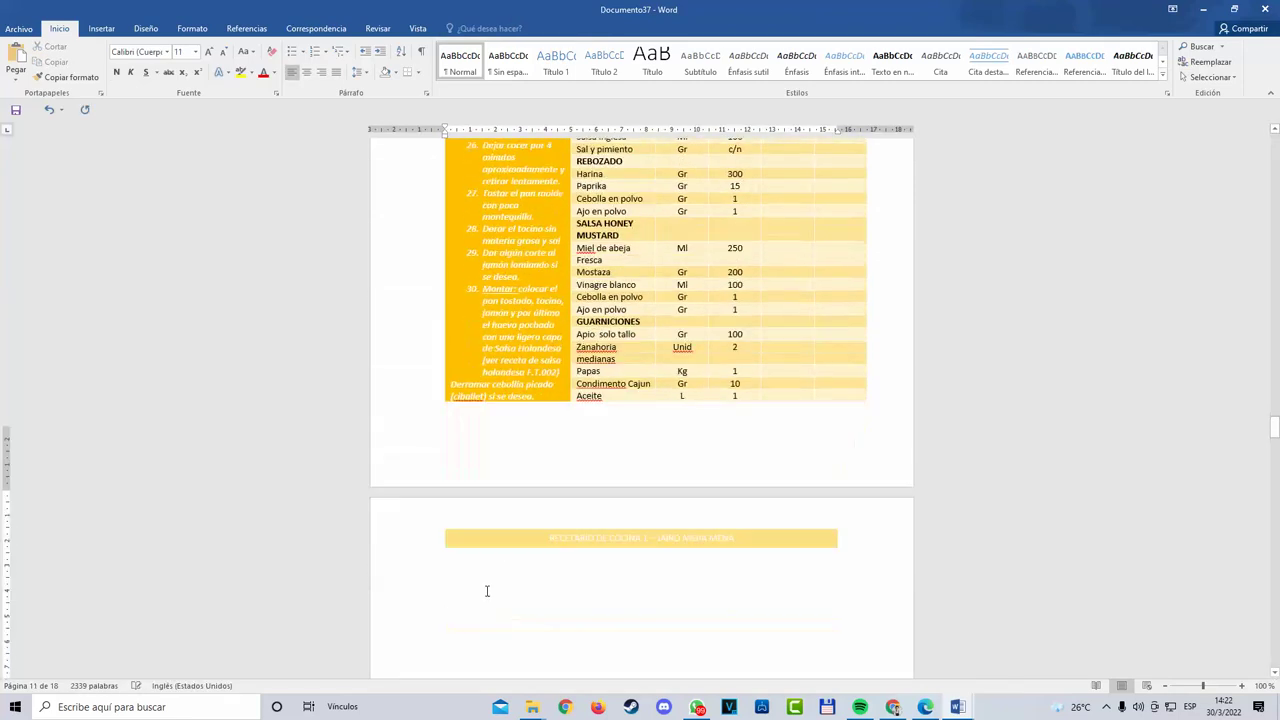
Step: Move the title box above the table slightly up toward the page header and undo the clearing of its text
{"action": "scroll", "coordinate": [514, 606], "scroll_direction": "down", "scroll_amount": 20}
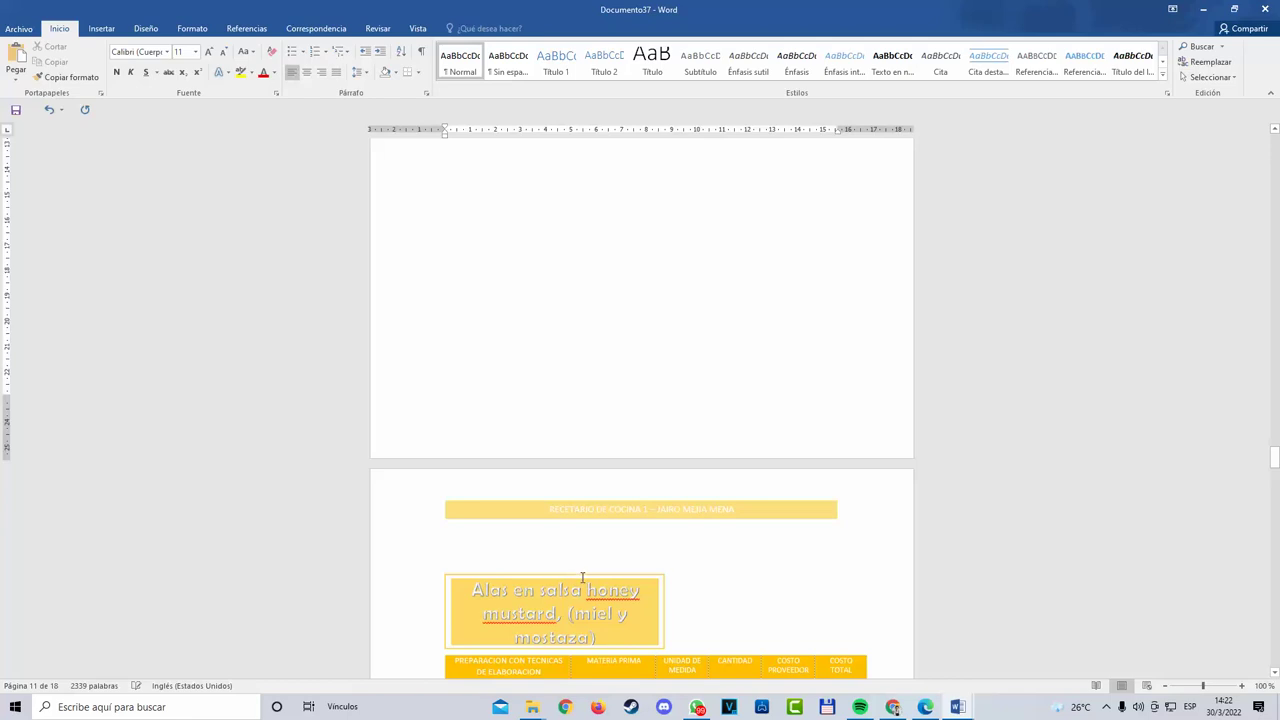
{"action": "key", "text": "Delete"}
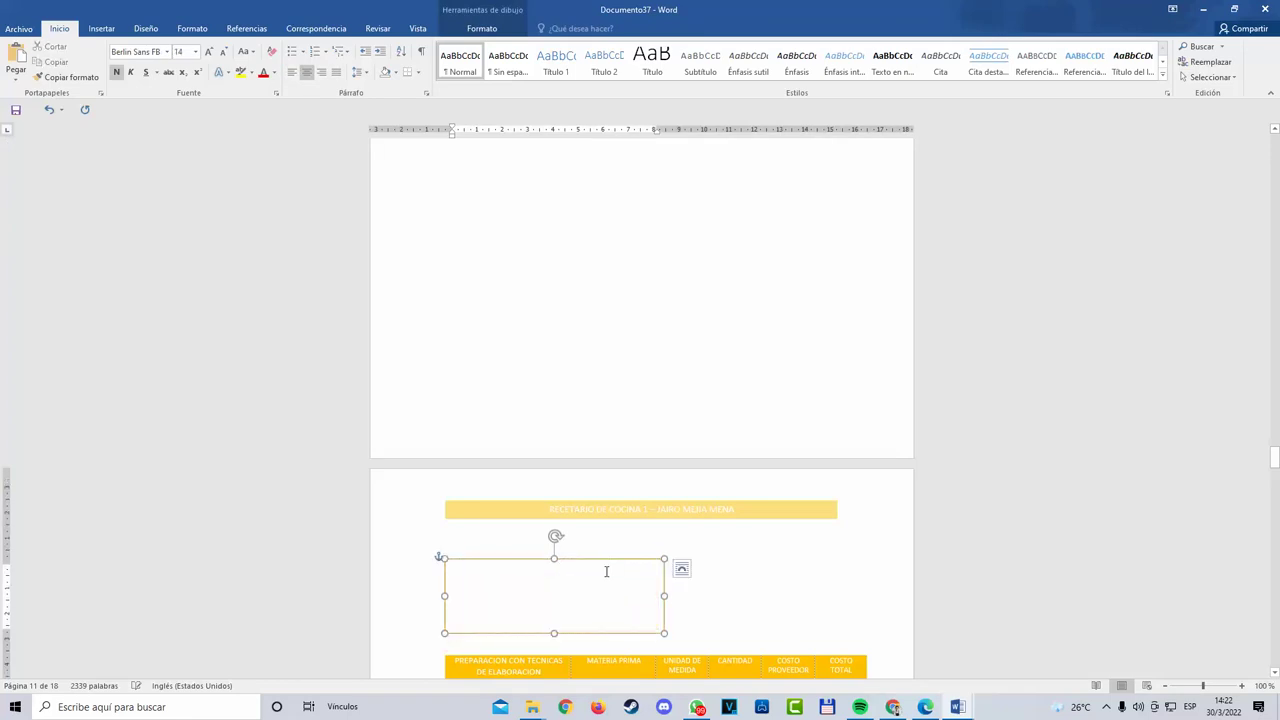
{"action": "left_click", "coordinate": [51, 110]}
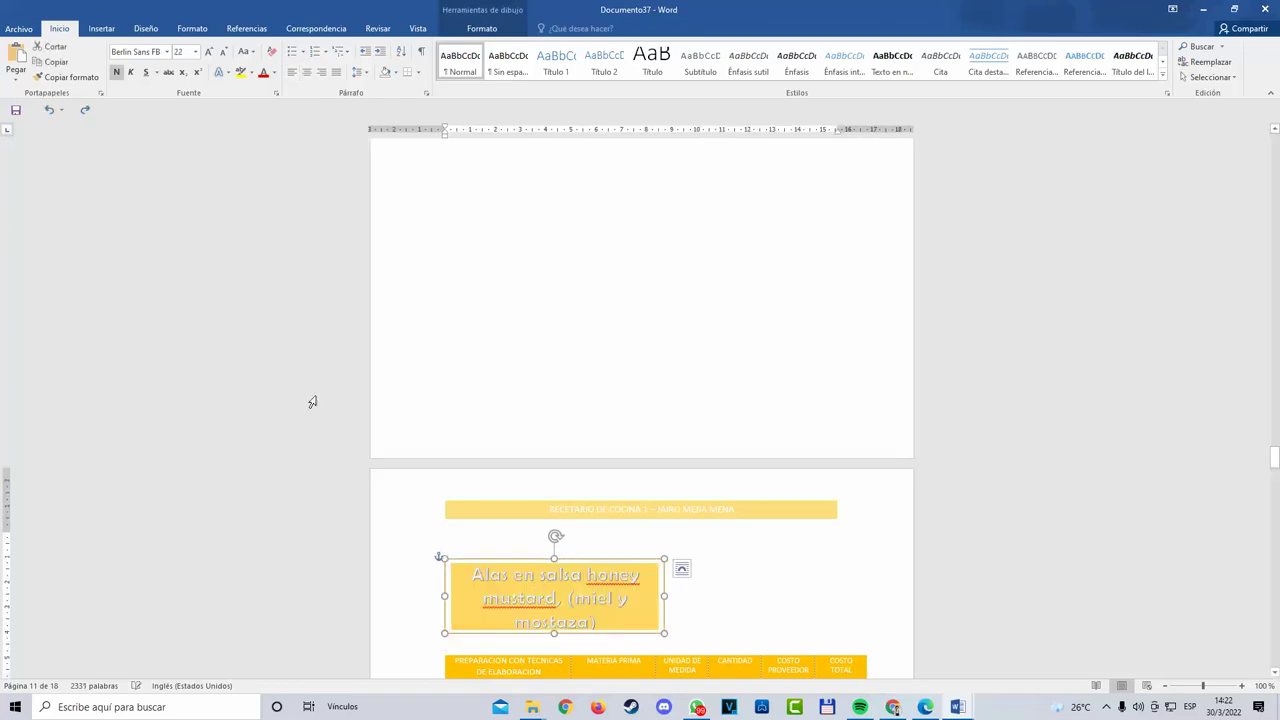
Step: Paste the title box onto the blank page and move it up and slightly left under the header
{"action": "scroll", "coordinate": [594, 509], "scroll_direction": "up", "scroll_amount": 9}
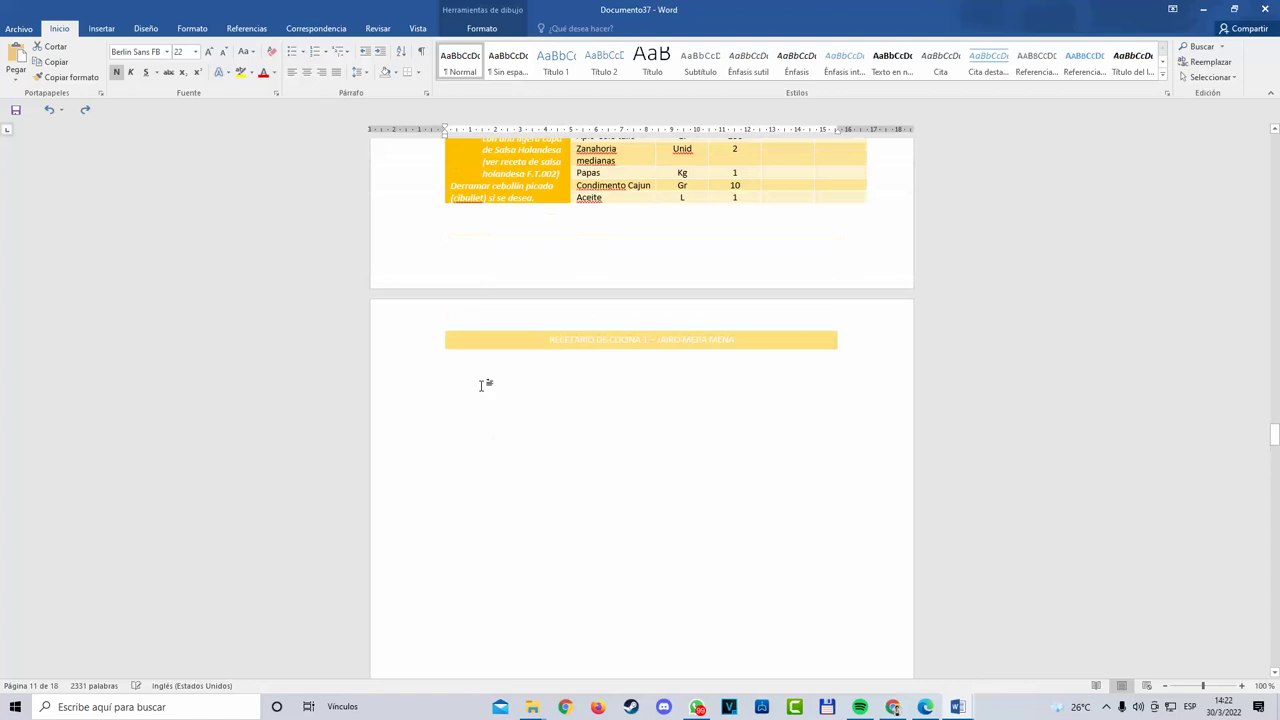
{"action": "left_click", "coordinate": [482, 386]}
{"action": "key", "text": "ctrl+v"}
{"action": "left_click_drag", "start_coordinate": [536, 404], "coordinate": [523, 379]}
Step: Paste the title box above the table starting at step 25, and cut the copy from the blank page after it
{"action": "scroll", "coordinate": [540, 394], "scroll_direction": "up", "scroll_amount": 10}
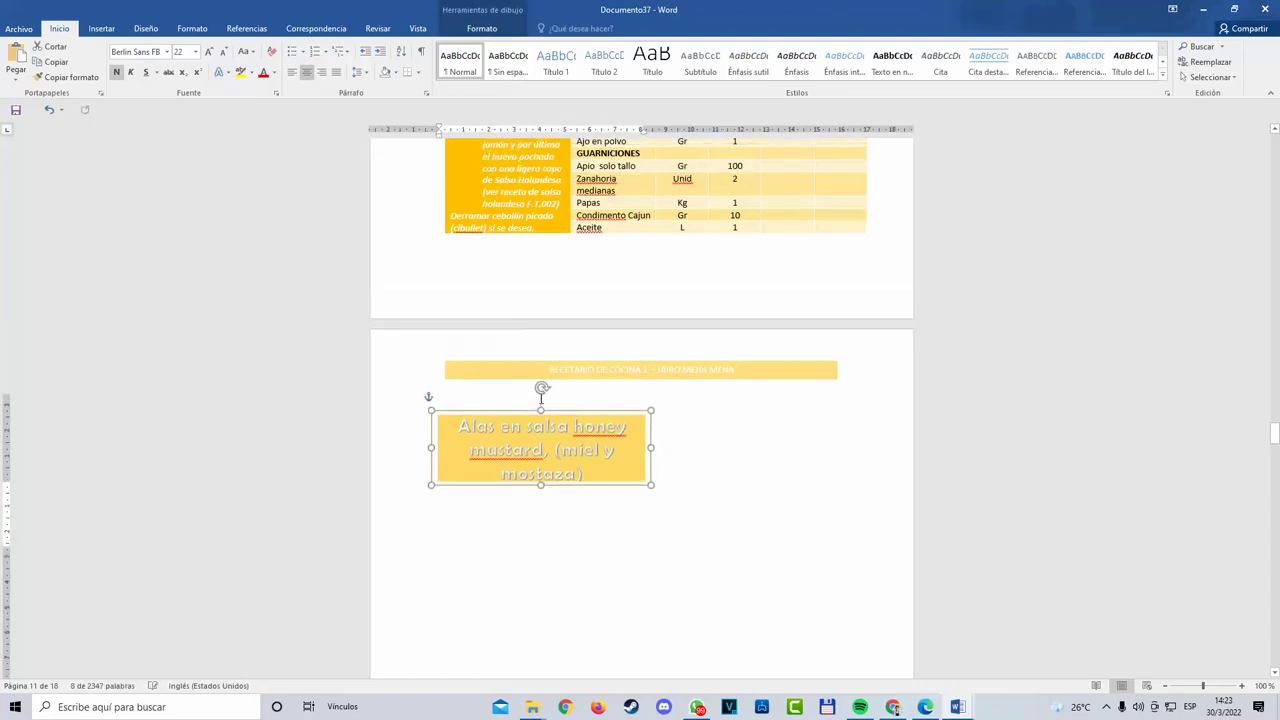
{"action": "key", "text": "ctrl+z"}
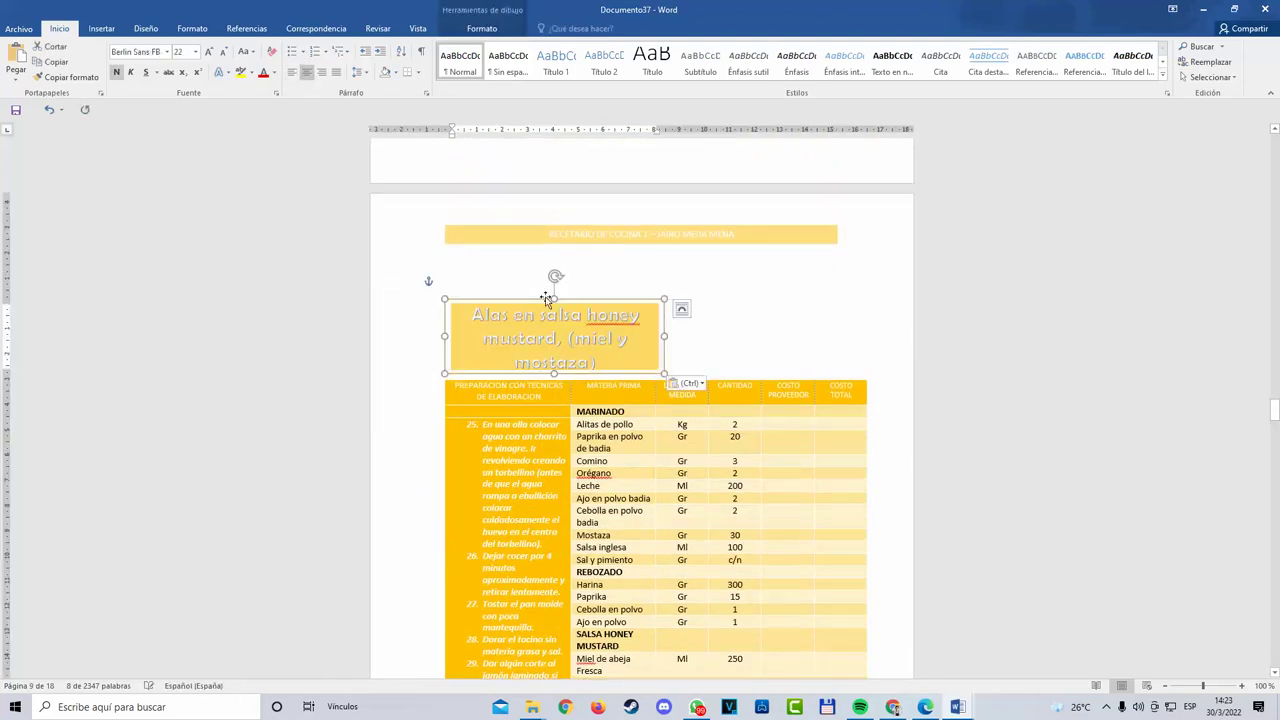
{"action": "scroll", "coordinate": [548, 464], "scroll_direction": "down", "scroll_amount": 15}
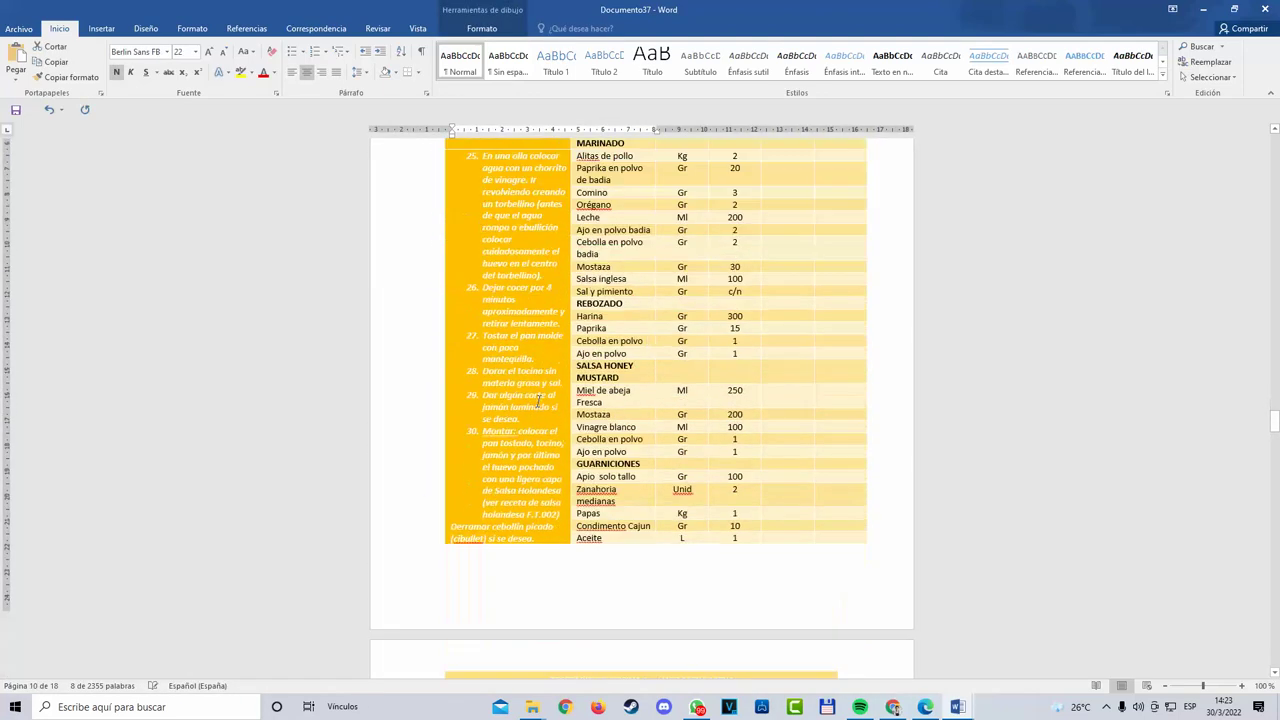
{"action": "scroll", "coordinate": [548, 464], "scroll_direction": "down", "scroll_amount": 1}
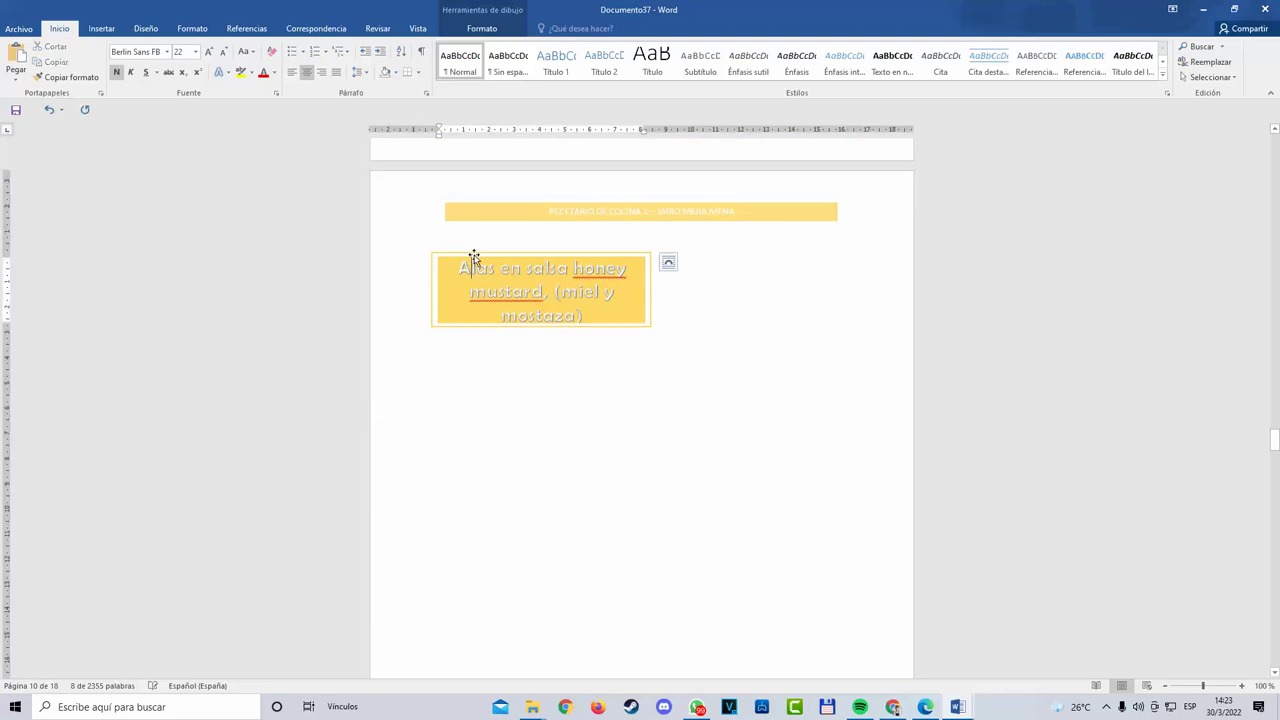
{"action": "right_click", "coordinate": [474, 257]}
{"action": "left_click", "coordinate": [490, 261]}
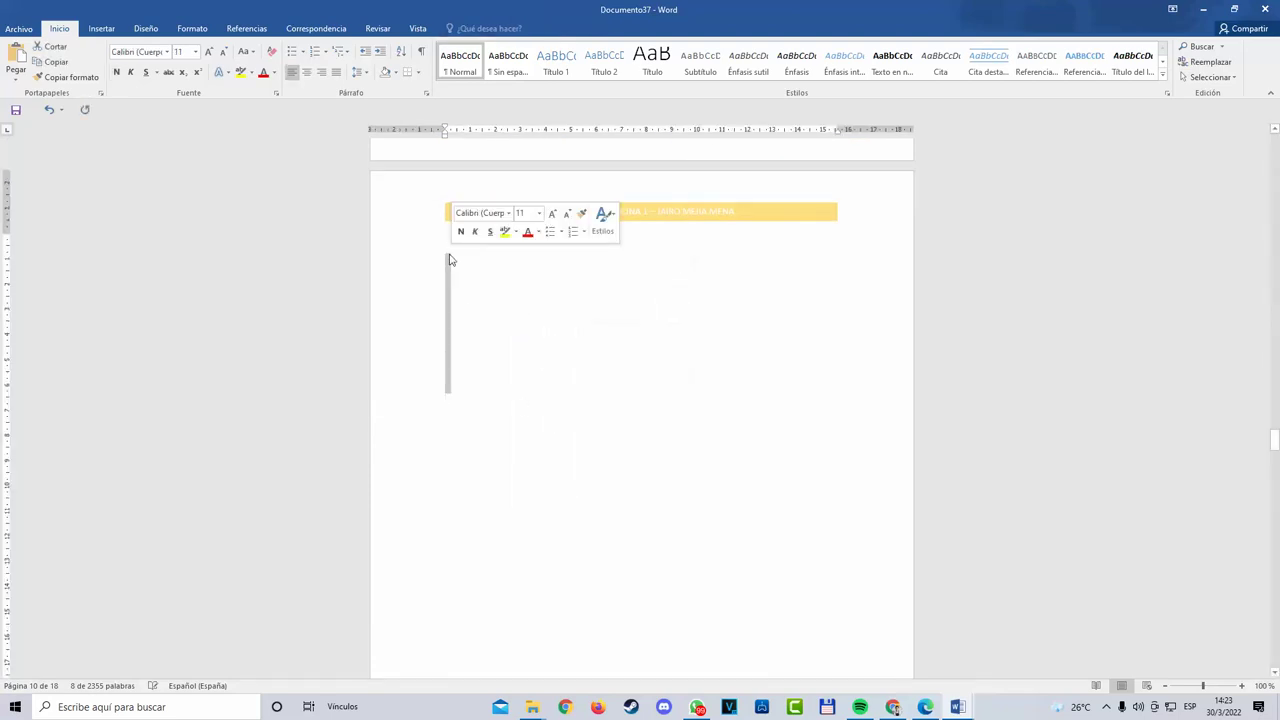
Step: Cut the remaining empty lines from the blank page to pull the table starting at step 31 up onto it
{"action": "right_click", "coordinate": [449, 260]}
{"action": "left_click", "coordinate": [548, 251]}
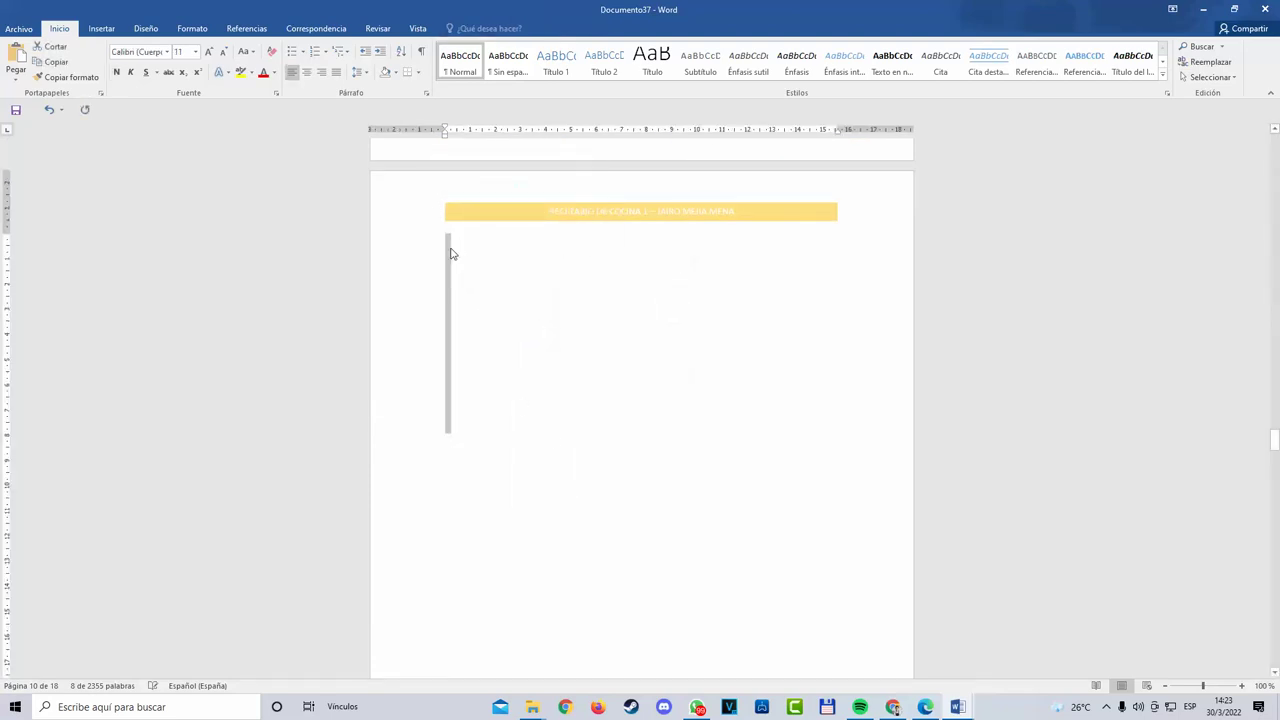
{"action": "right_click", "coordinate": [450, 254]}
{"action": "left_click", "coordinate": [482, 257]}
{"action": "scroll", "coordinate": [500, 310], "scroll_direction": "up", "scroll_amount": 2}
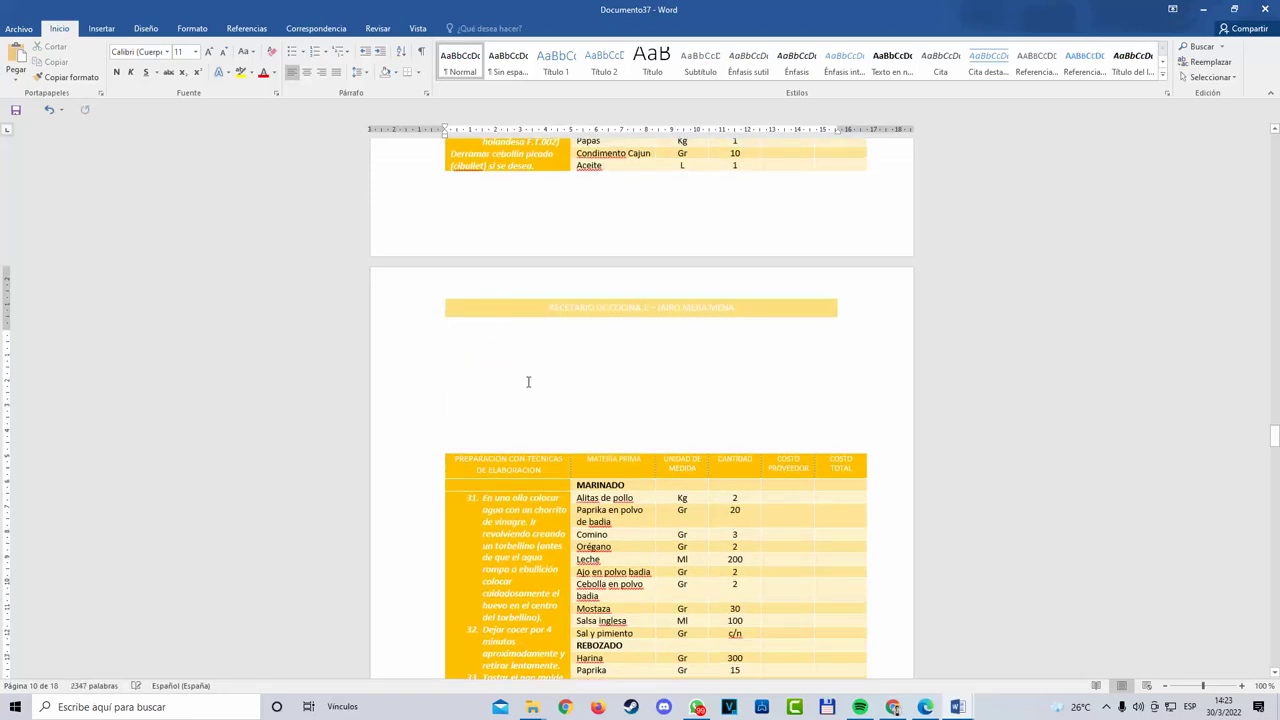
Step: Move the title box on page 10 up toward the header and undo the clearing of its text
{"action": "key", "text": "ctrl+v"}
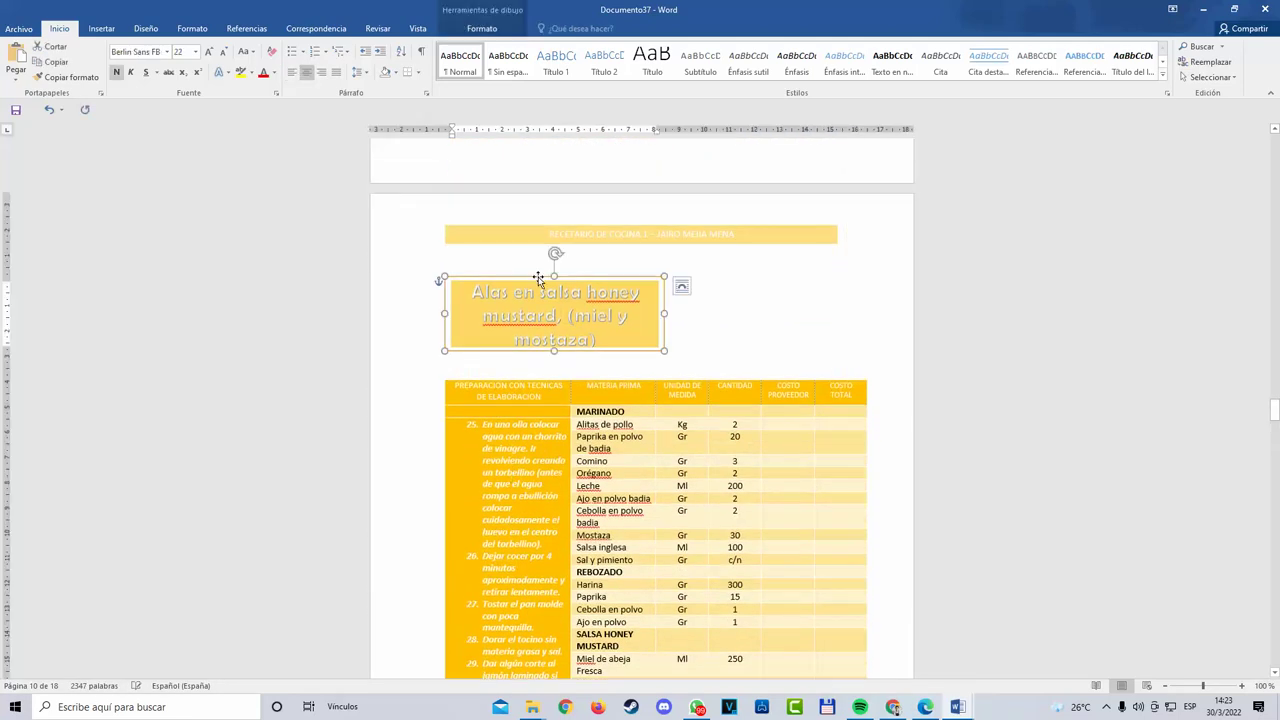
{"action": "left_click", "coordinate": [566, 326]}
{"action": "scroll", "coordinate": [183, 201], "scroll_direction": "down", "scroll_amount": 3}
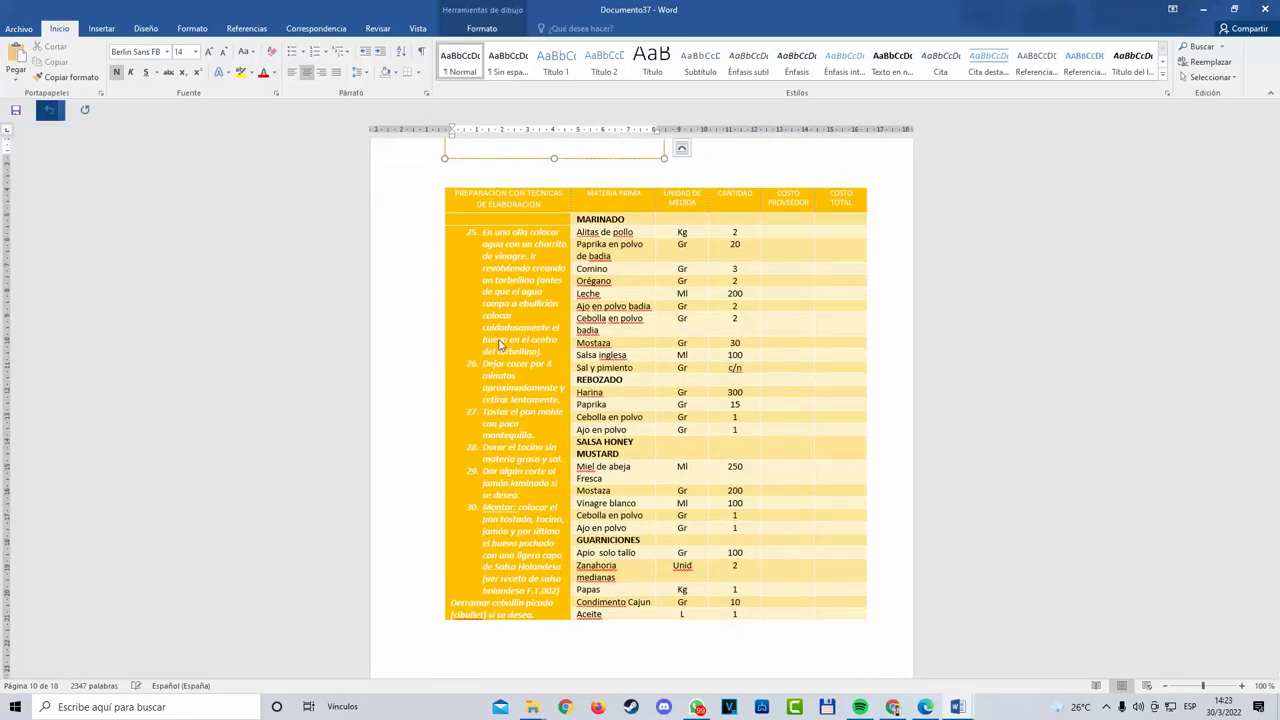
Step: Paste the title box above the table on page 11 and move it up under the page header
{"action": "scroll", "coordinate": [600, 500], "scroll_direction": "down", "scroll_amount": 5}
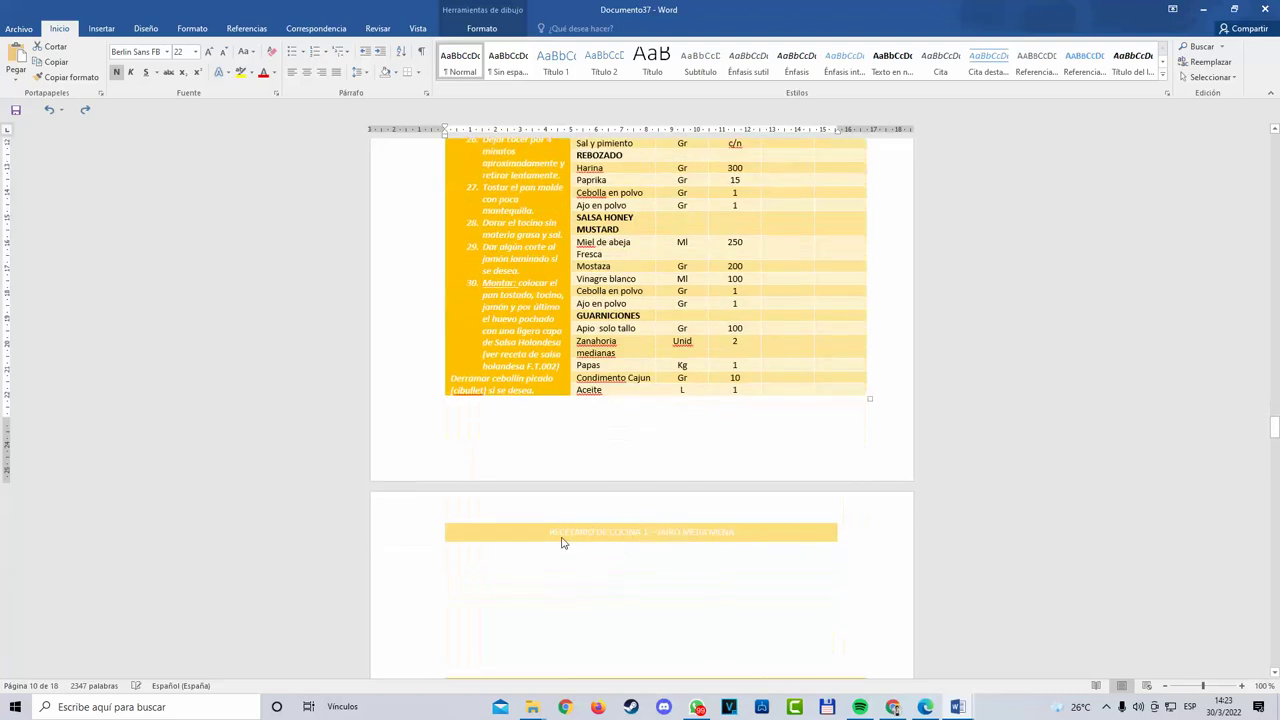
{"action": "scroll", "coordinate": [545, 579], "scroll_direction": "down", "scroll_amount": 4}
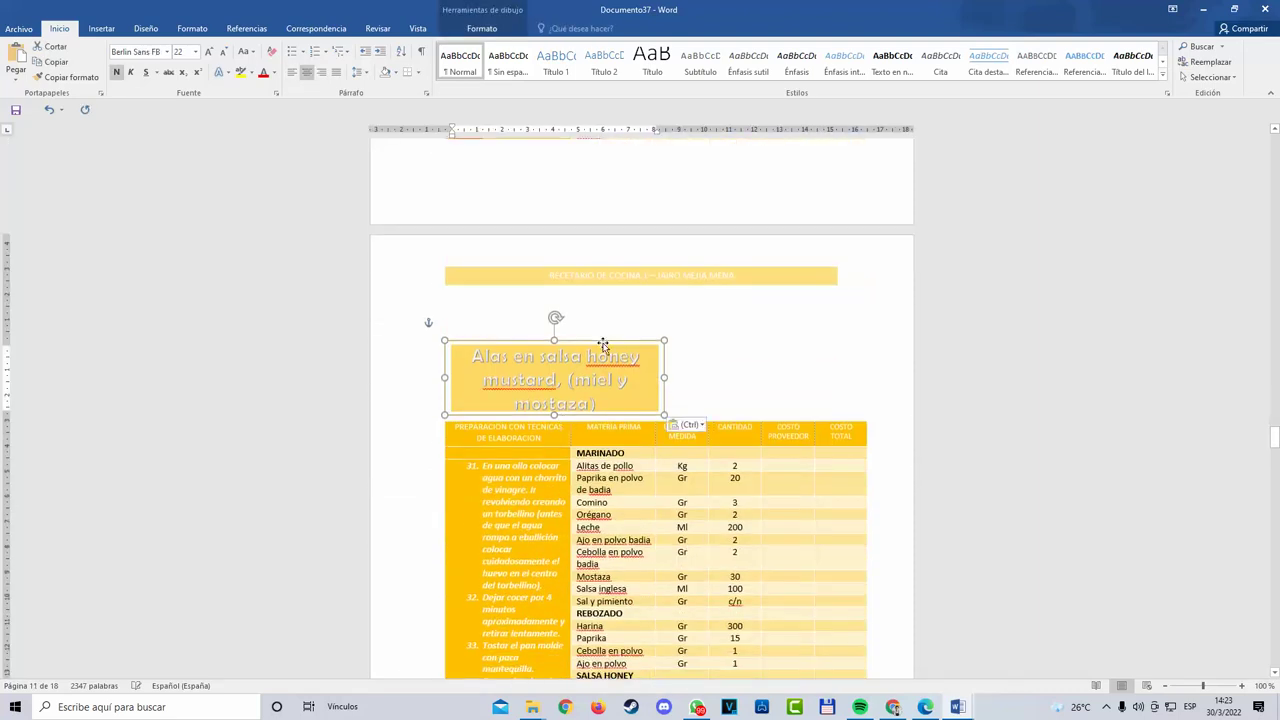
{"action": "left_click_drag", "start_coordinate": [603, 343], "coordinate": [605, 323]}
Step: Cut the empty lines below the overlapping title boxes to bring the table starting at step 37 onto their page
{"action": "scroll", "coordinate": [614, 457], "scroll_direction": "down", "scroll_amount": 20}
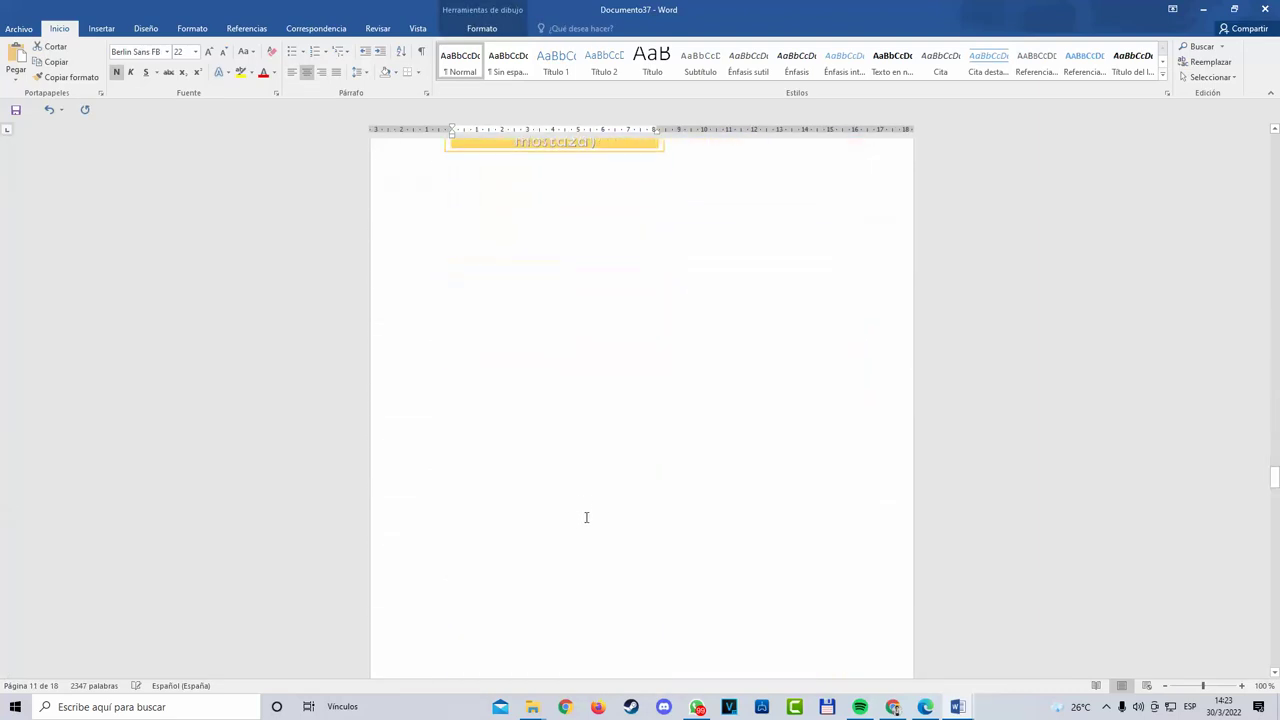
{"action": "scroll", "coordinate": [581, 520], "scroll_direction": "down", "scroll_amount": 1}
{"action": "scroll", "coordinate": [509, 497], "scroll_direction": "up", "scroll_amount": 9}
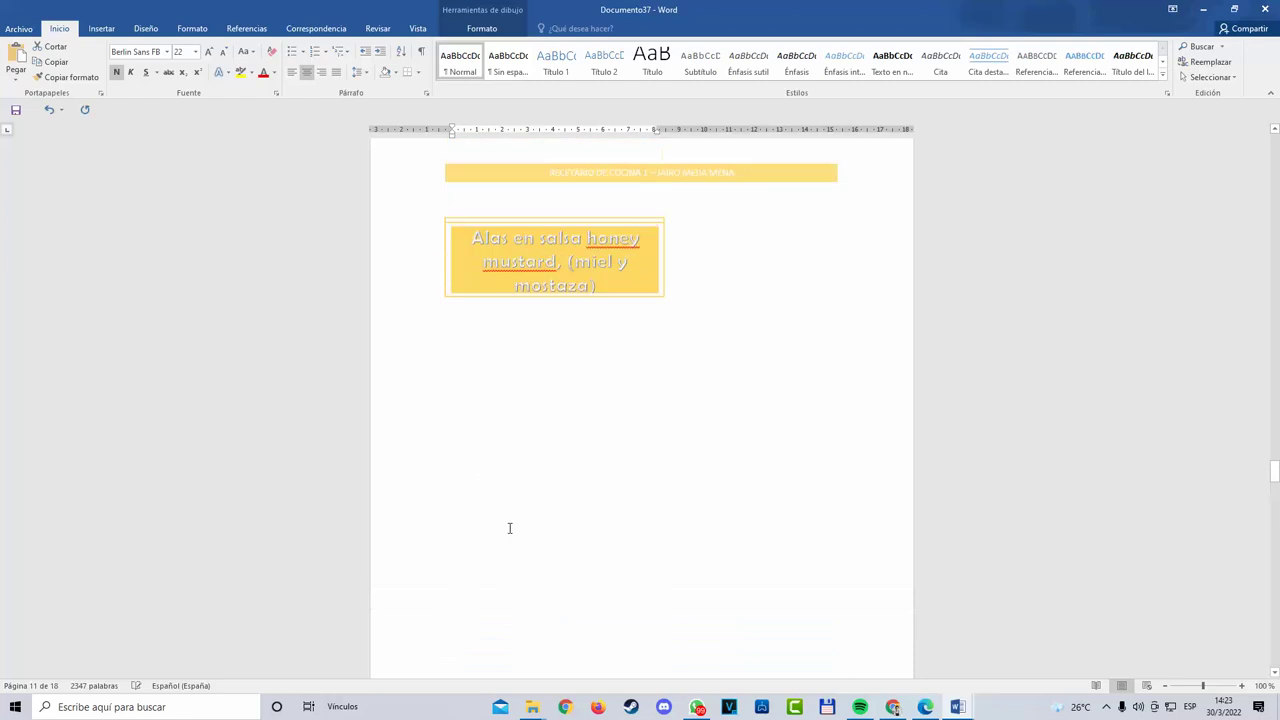
{"action": "left_click_drag", "start_coordinate": [450, 446], "coordinate": [450, 373]}
{"action": "right_click", "coordinate": [449, 373]}
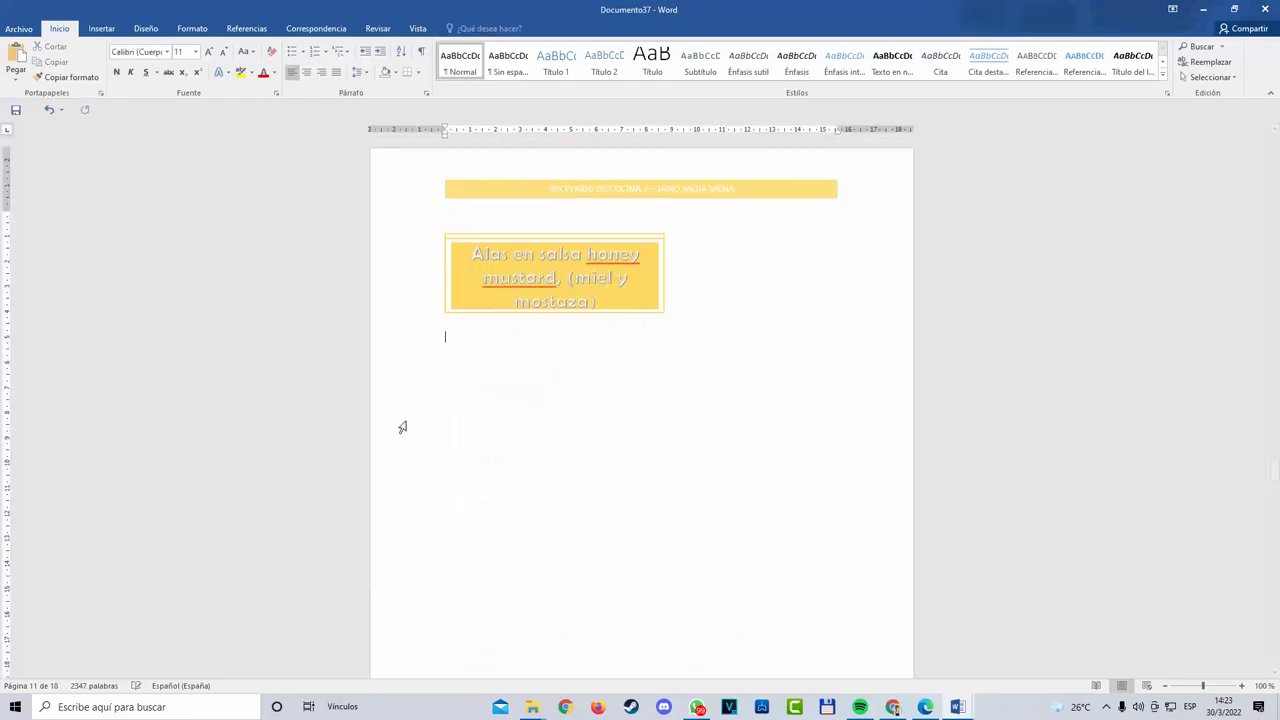
{"action": "right_click", "coordinate": [449, 344]}
{"action": "left_click", "coordinate": [472, 397]}
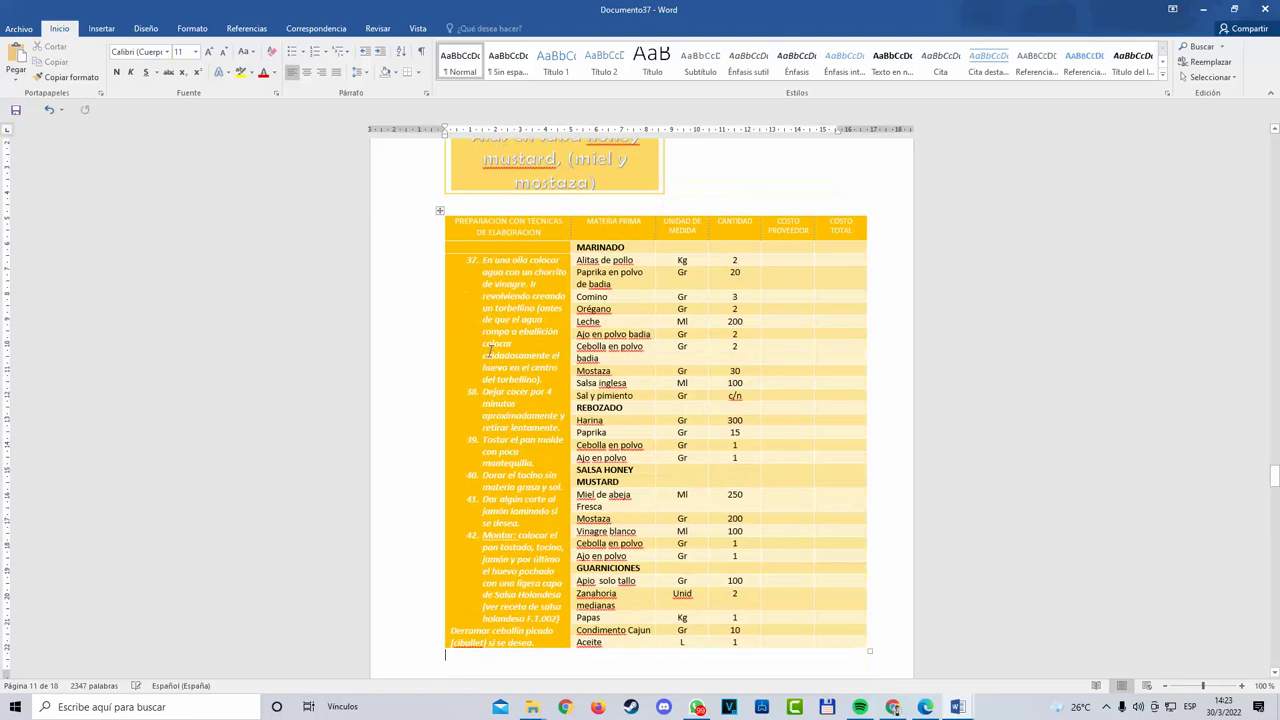
Step: Cut the title box and empty lines from the next blank page to pull the table starting at step 43 onto it
{"action": "scroll", "coordinate": [608, 343], "scroll_direction": "down", "scroll_amount": 9}
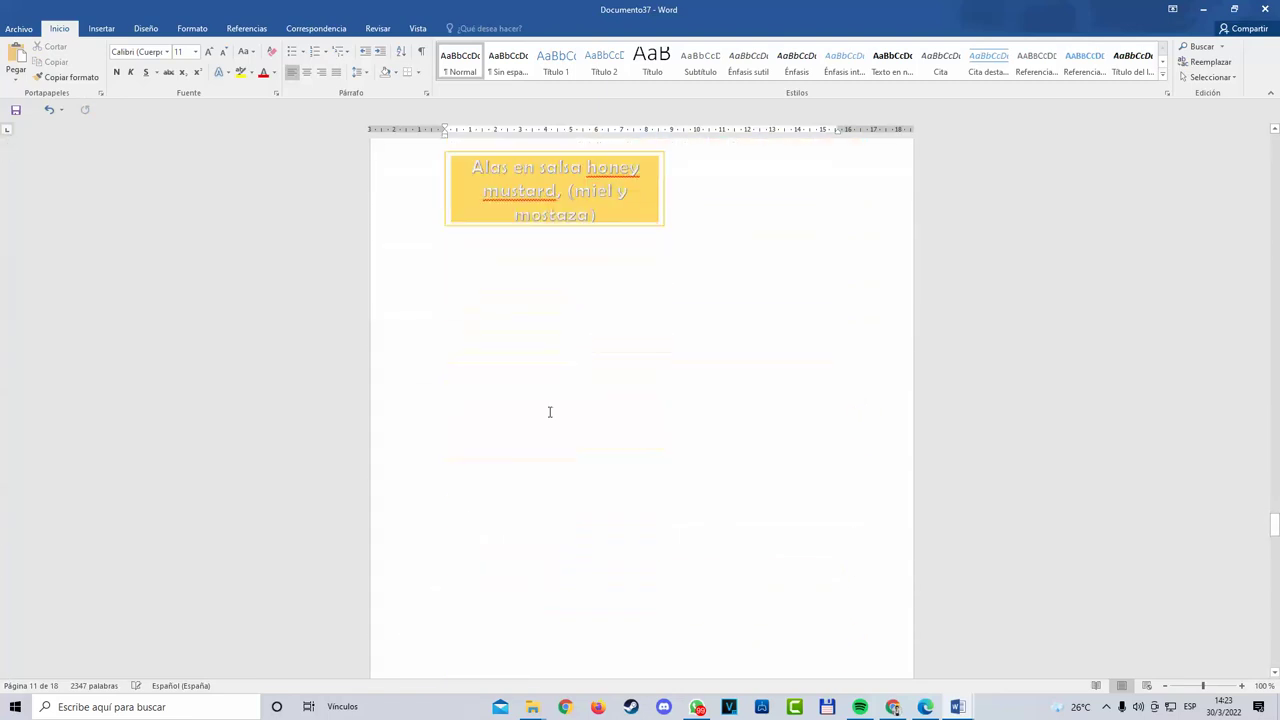
{"action": "scroll", "coordinate": [551, 411], "scroll_direction": "up", "scroll_amount": 8}
{"action": "scroll", "coordinate": [481, 533], "scroll_direction": "down", "scroll_amount": 1}
{"action": "scroll", "coordinate": [488, 520], "scroll_direction": "up", "scroll_amount": 2}
{"action": "scroll", "coordinate": [505, 490], "scroll_direction": "down", "scroll_amount": 10}
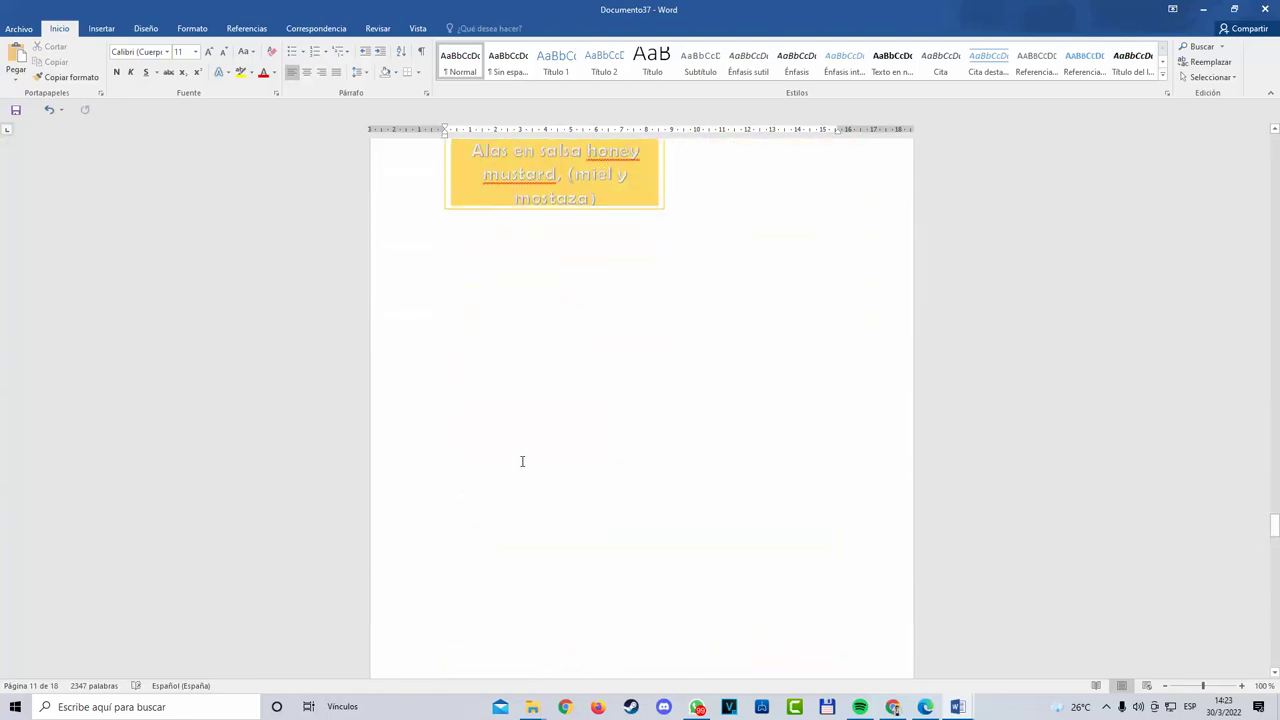
{"action": "right_click", "coordinate": [453, 270]}
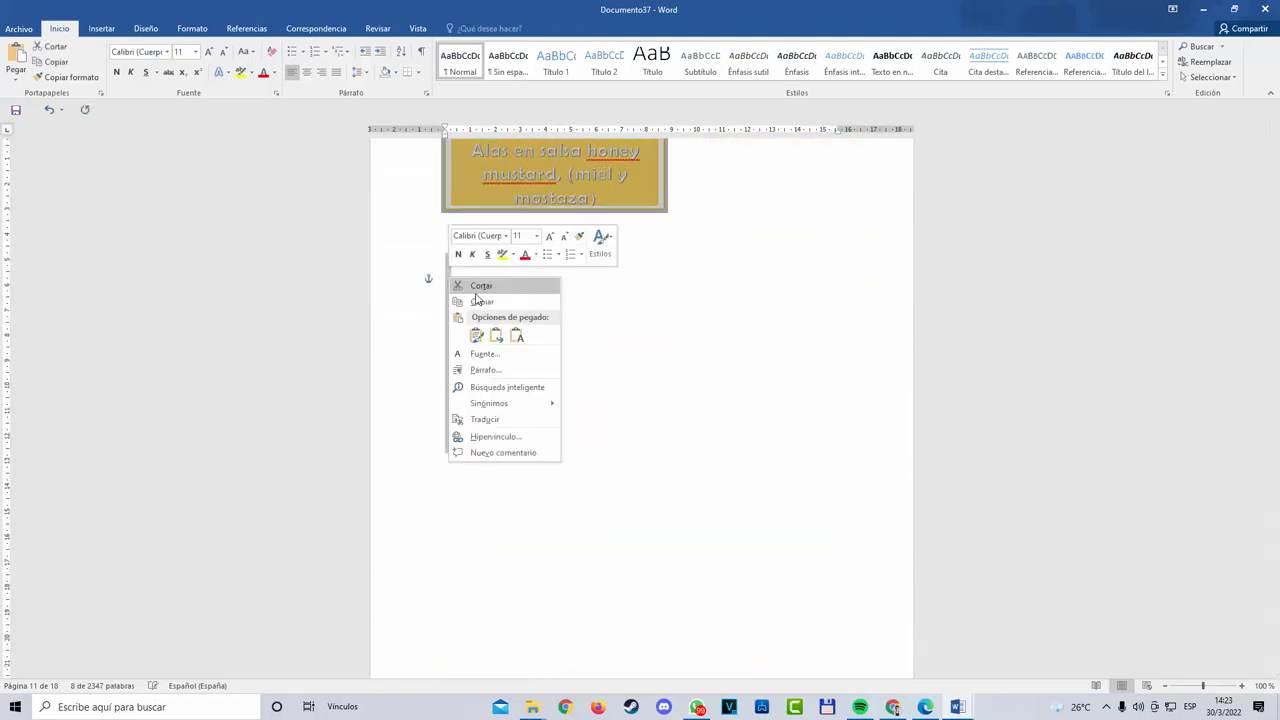
{"action": "left_click", "coordinate": [478, 287]}
{"action": "scroll", "coordinate": [520, 380], "scroll_direction": "up", "scroll_amount": 2}
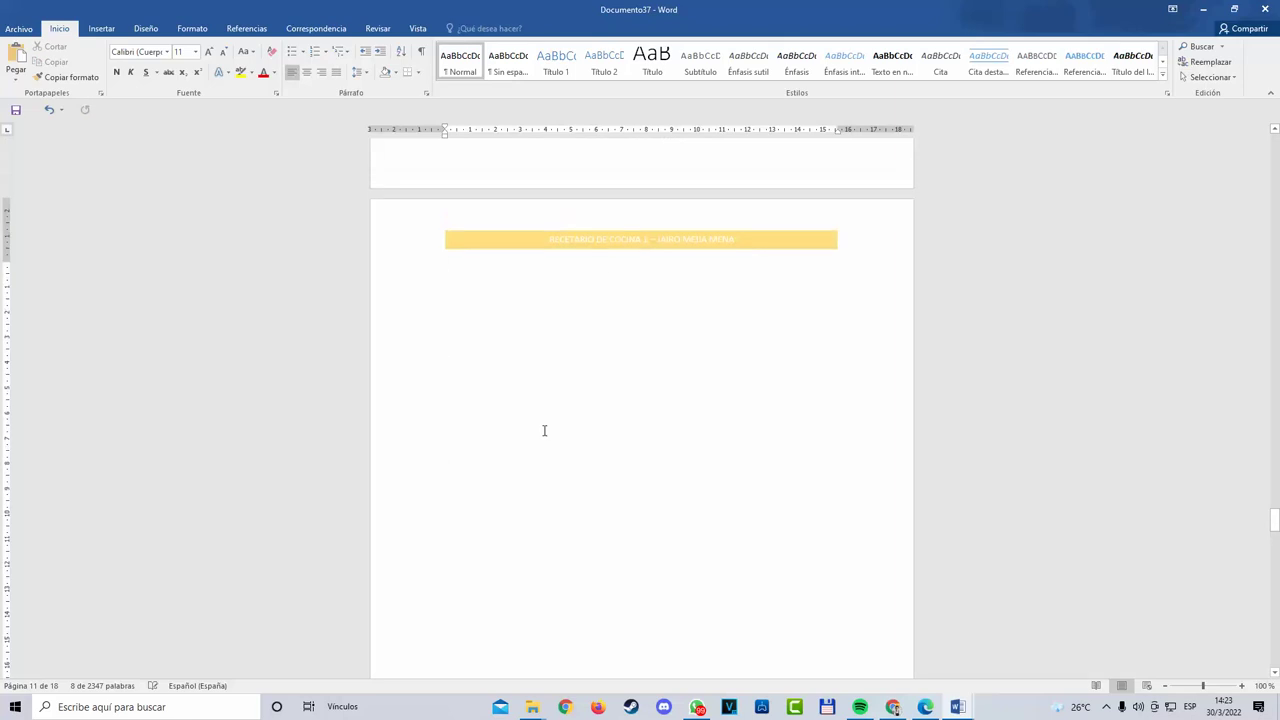
{"action": "right_click", "coordinate": [450, 277]}
{"action": "left_click", "coordinate": [477, 281]}
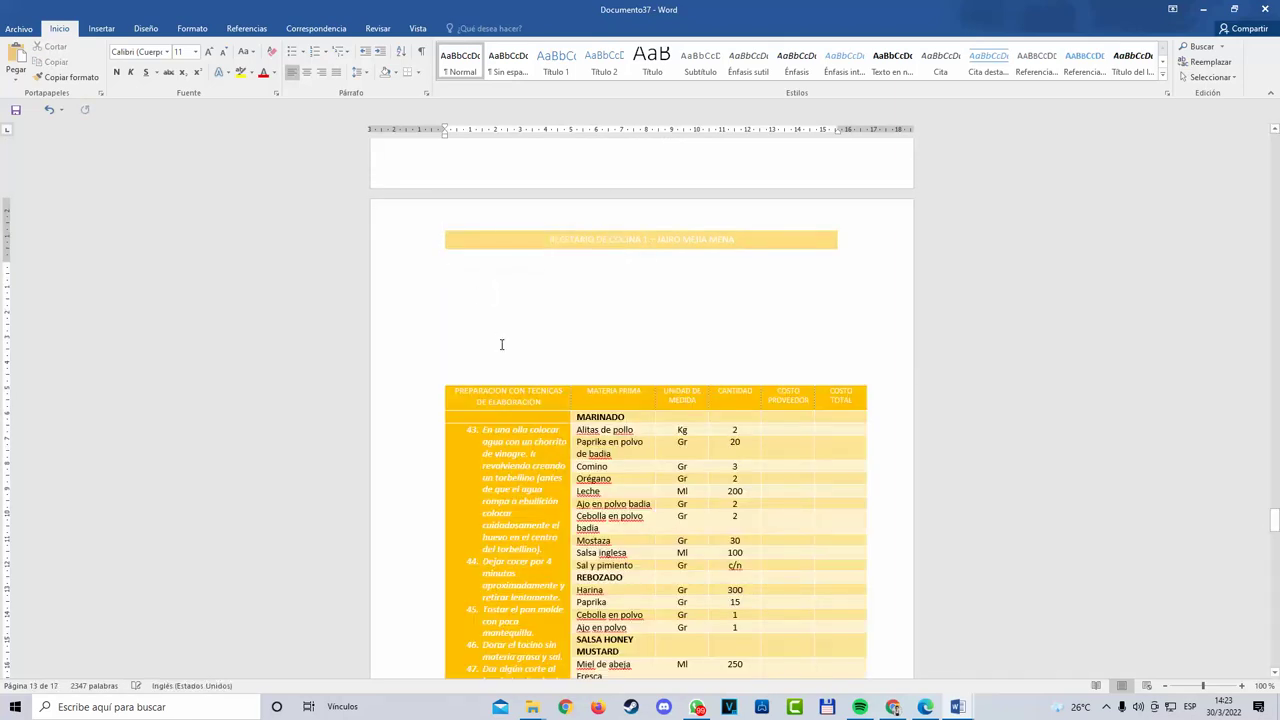
Step: Paste the title box between the header and the table starting at step 43
{"action": "scroll", "coordinate": [502, 345], "scroll_direction": "down", "scroll_amount": 10}
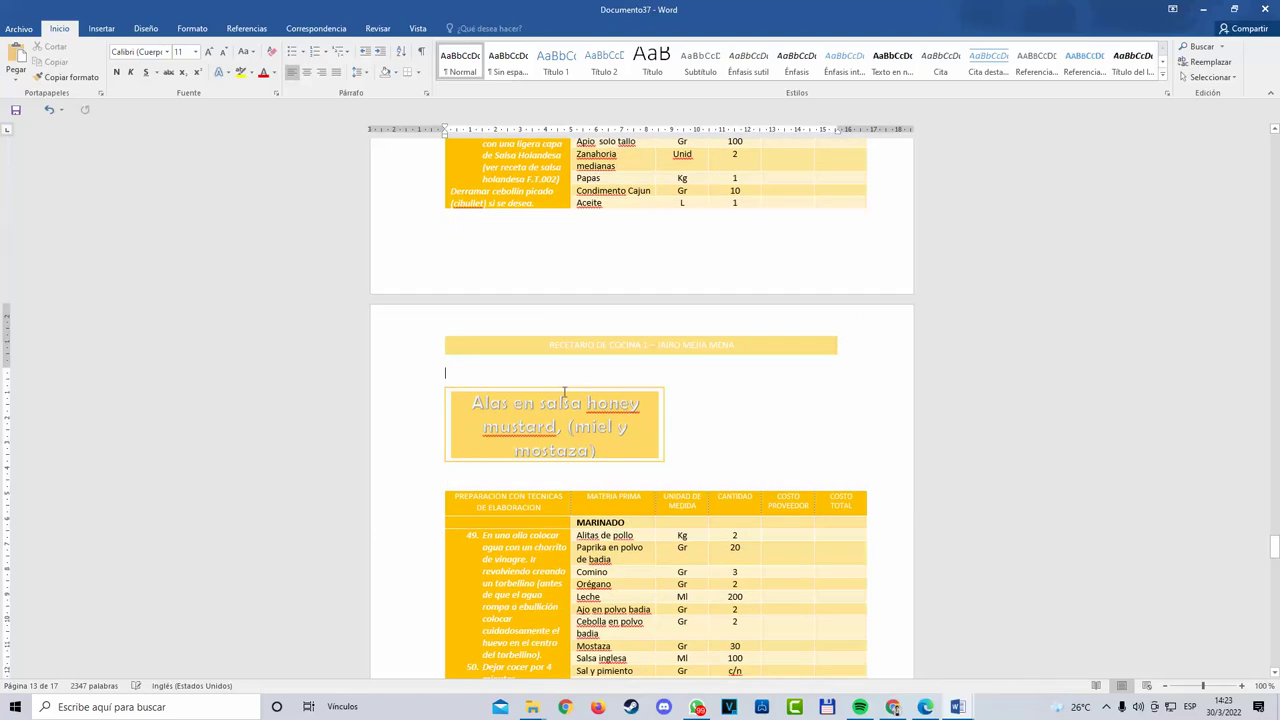
{"action": "left_click", "coordinate": [564, 394]}
{"action": "key", "text": "ctrl+v"}
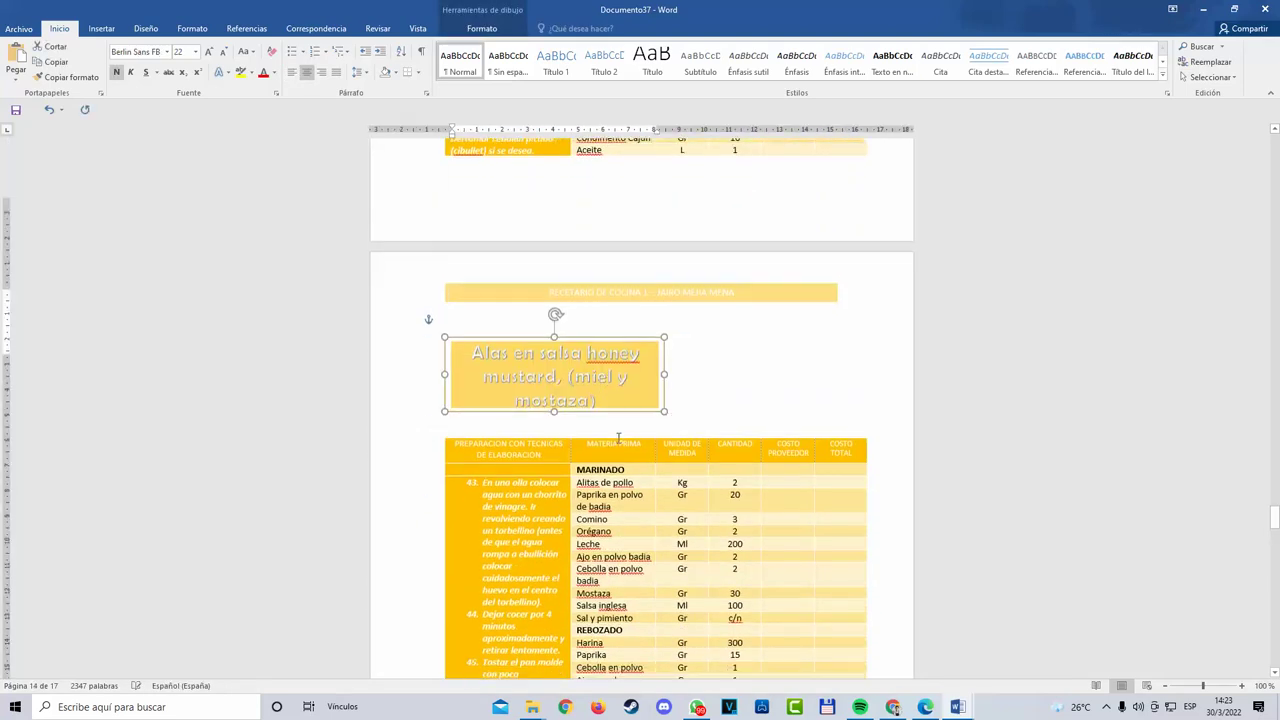
{"action": "scroll", "coordinate": [648, 588], "scroll_direction": "down", "scroll_amount": 14}
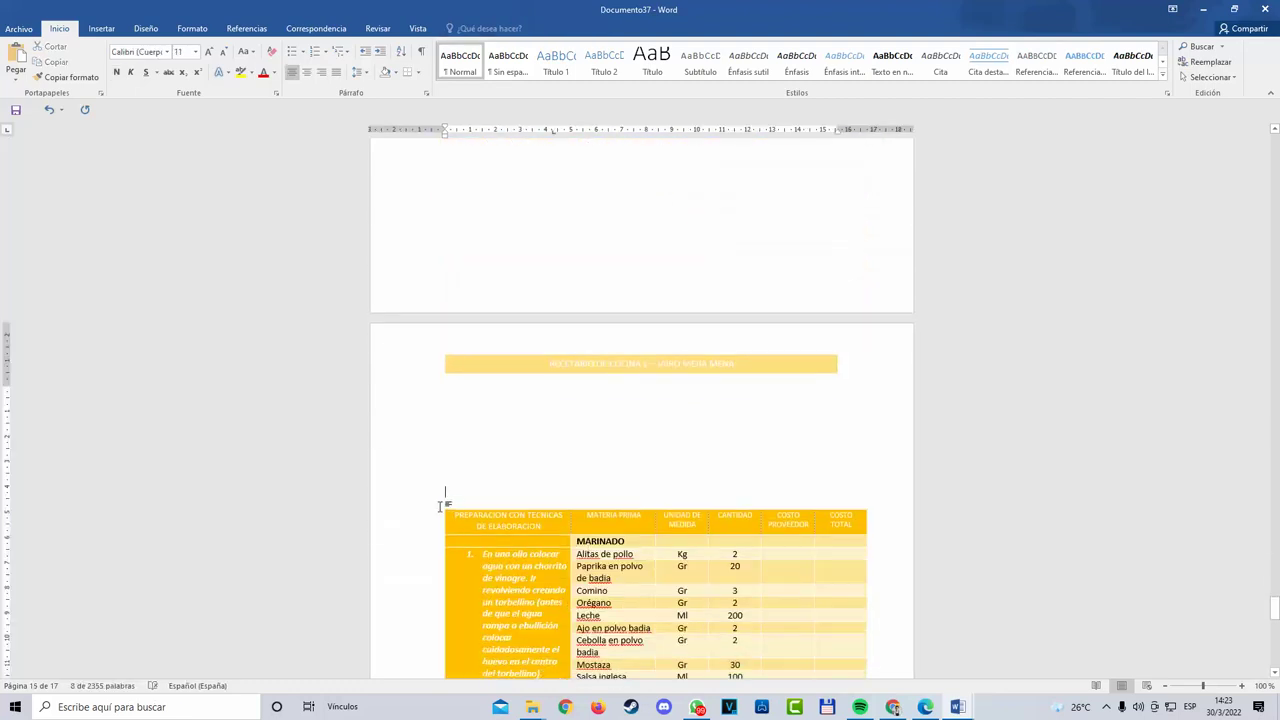
Step: Copy the recipe table and paste it below the title box and photo on the preceding page
{"action": "left_click", "coordinate": [442, 506]}
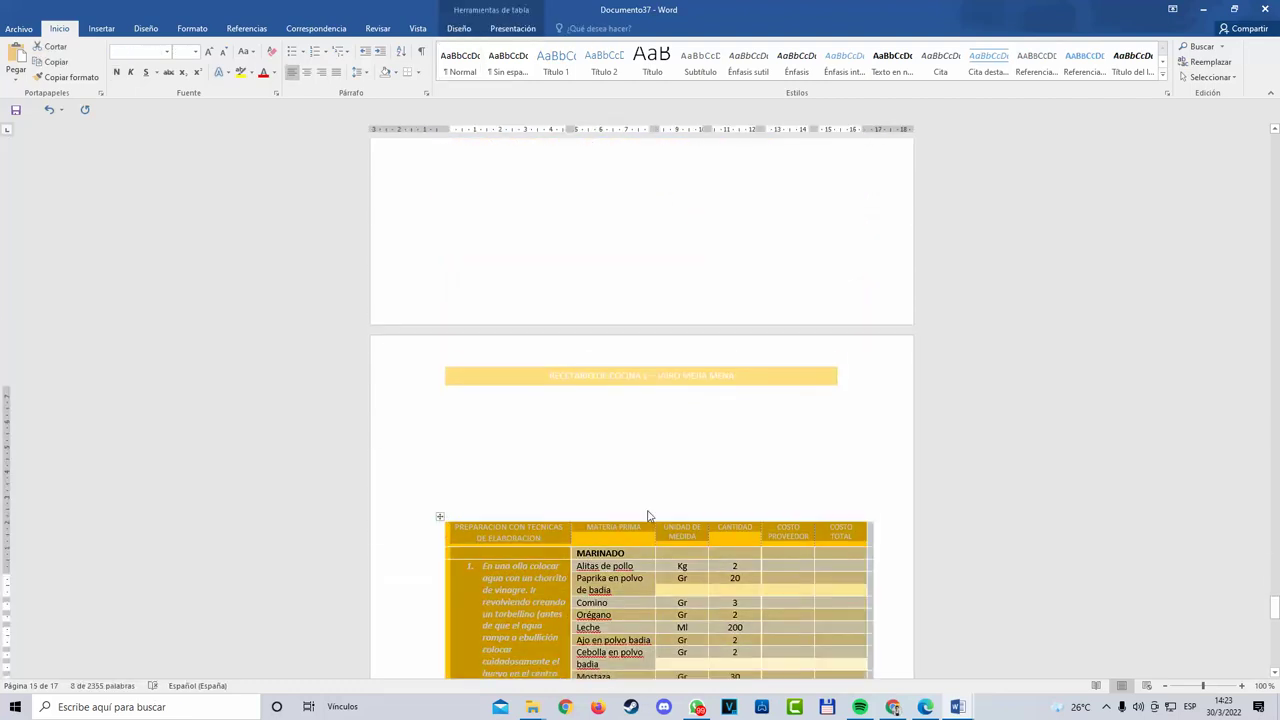
{"action": "key", "text": "BackSpace"}
{"action": "key", "text": "ctrl+v"}
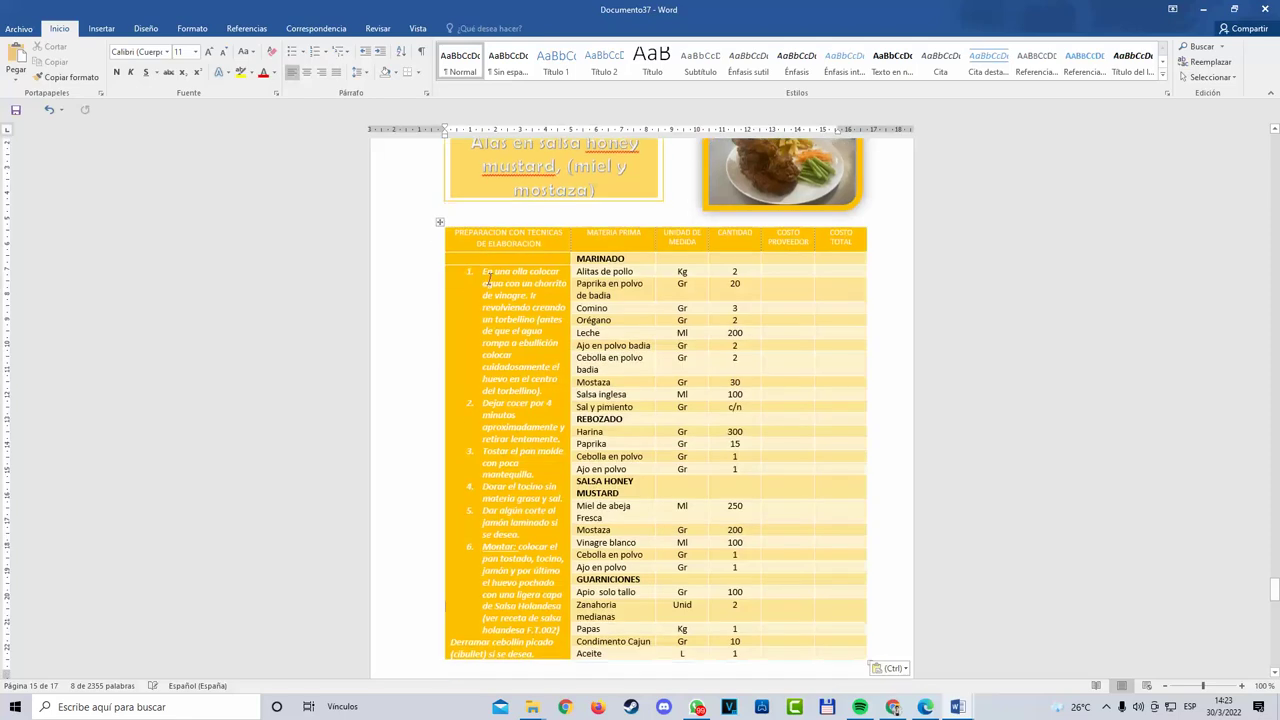
Step: Remove the duplicate recipe table that starts at step 7 from the following page
{"action": "scroll", "coordinate": [458, 409], "scroll_direction": "down", "scroll_amount": 10}
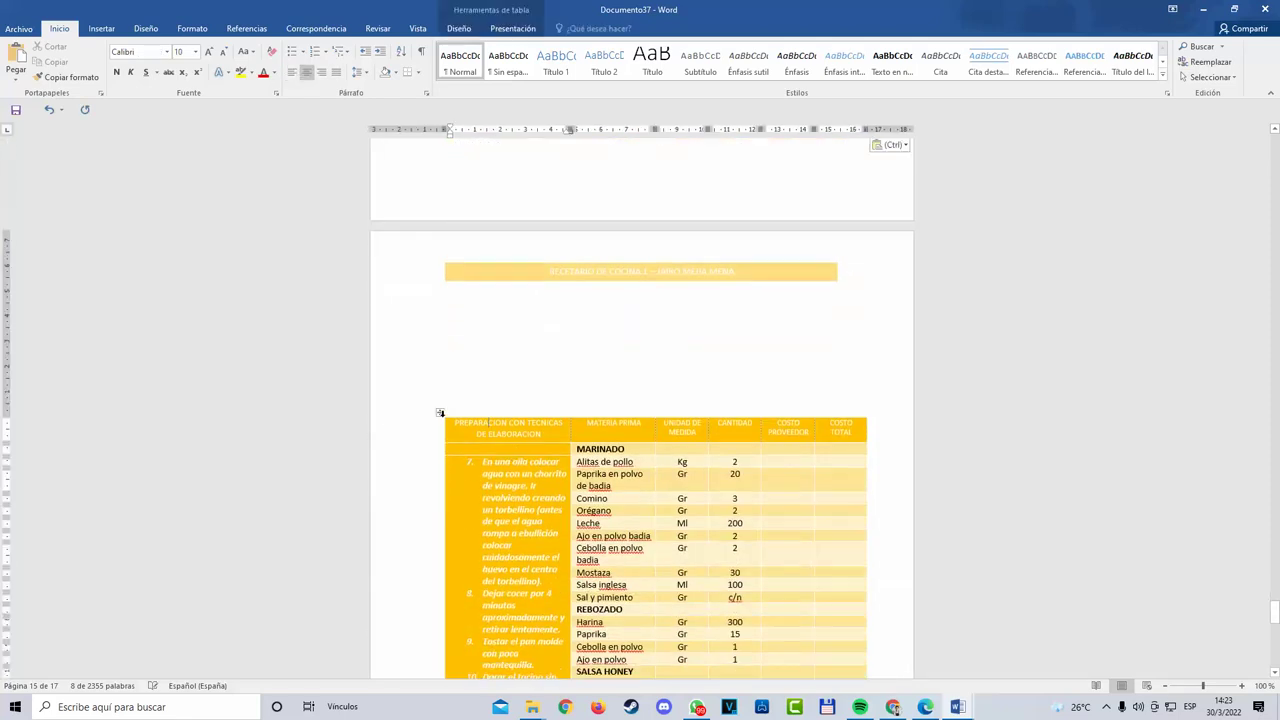
{"action": "left_click", "coordinate": [440, 412]}
{"action": "right_click", "coordinate": [440, 412]}
{"action": "left_click", "coordinate": [499, 492]}
Step: Cut the empty lines left under the header on the page cleared of its table
{"action": "left_click_drag", "start_coordinate": [499, 492], "coordinate": [450, 312]}
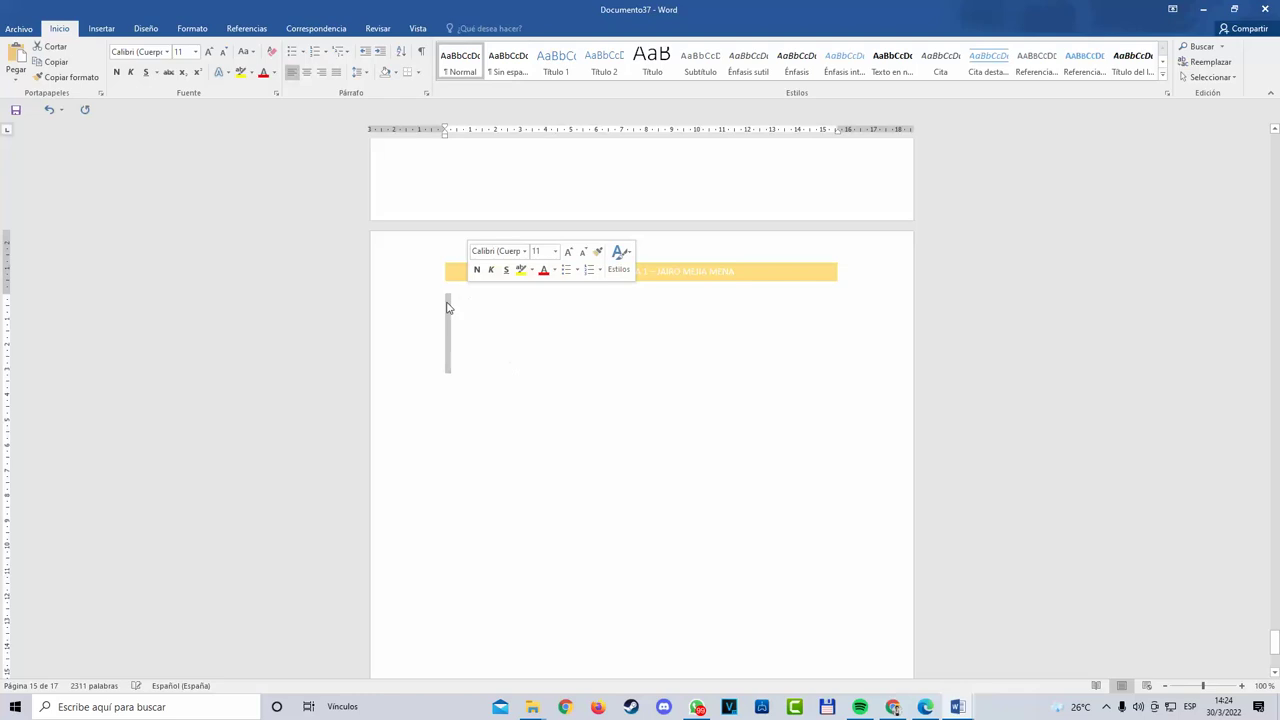
{"action": "right_click", "coordinate": [449, 302]}
{"action": "left_click", "coordinate": [478, 312]}
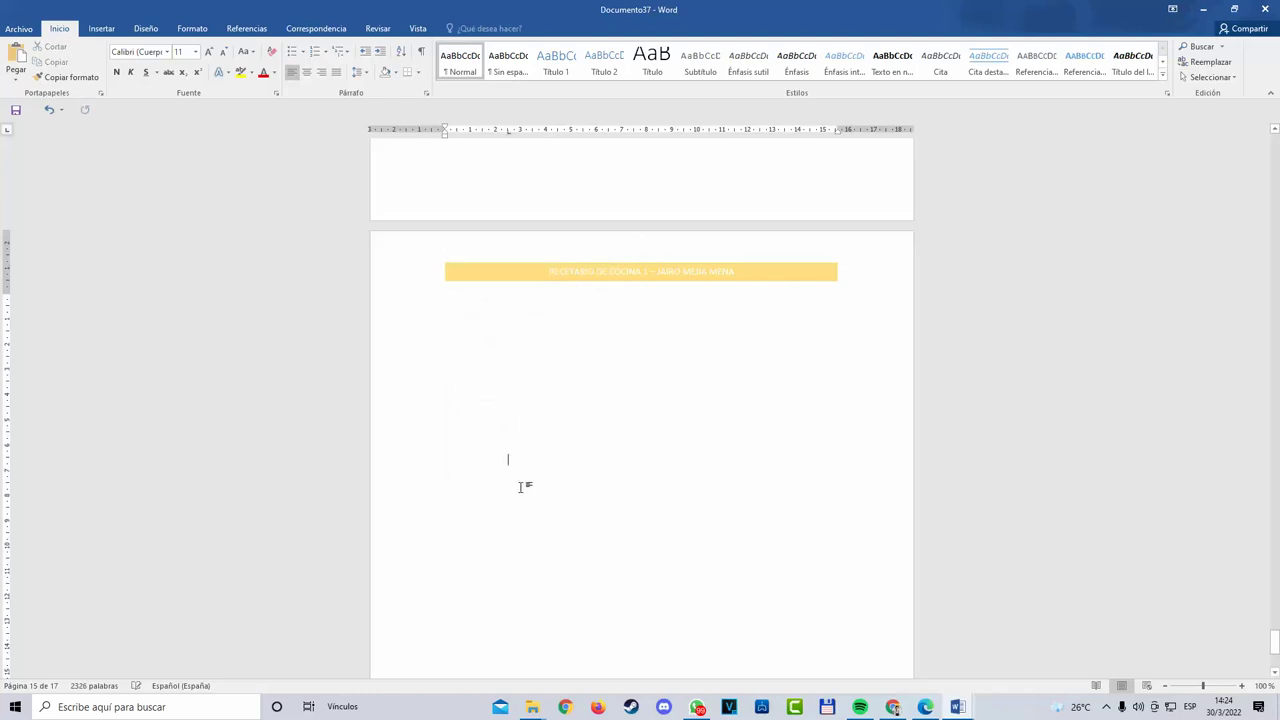
{"action": "right_click", "coordinate": [453, 299]}
{"action": "left_click", "coordinate": [451, 327]}
{"action": "left_click_drag", "start_coordinate": [448, 319], "coordinate": [449, 302]}
{"action": "right_click", "coordinate": [450, 299]}
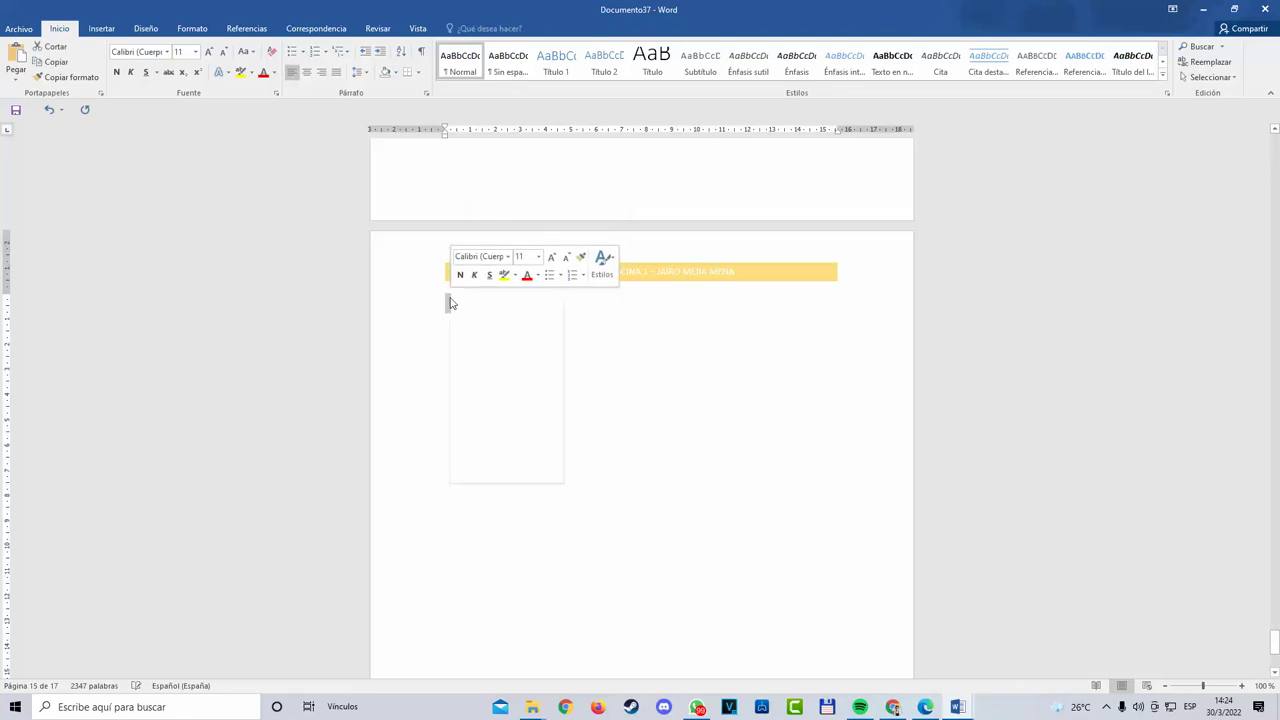
{"action": "left_click", "coordinate": [464, 303]}
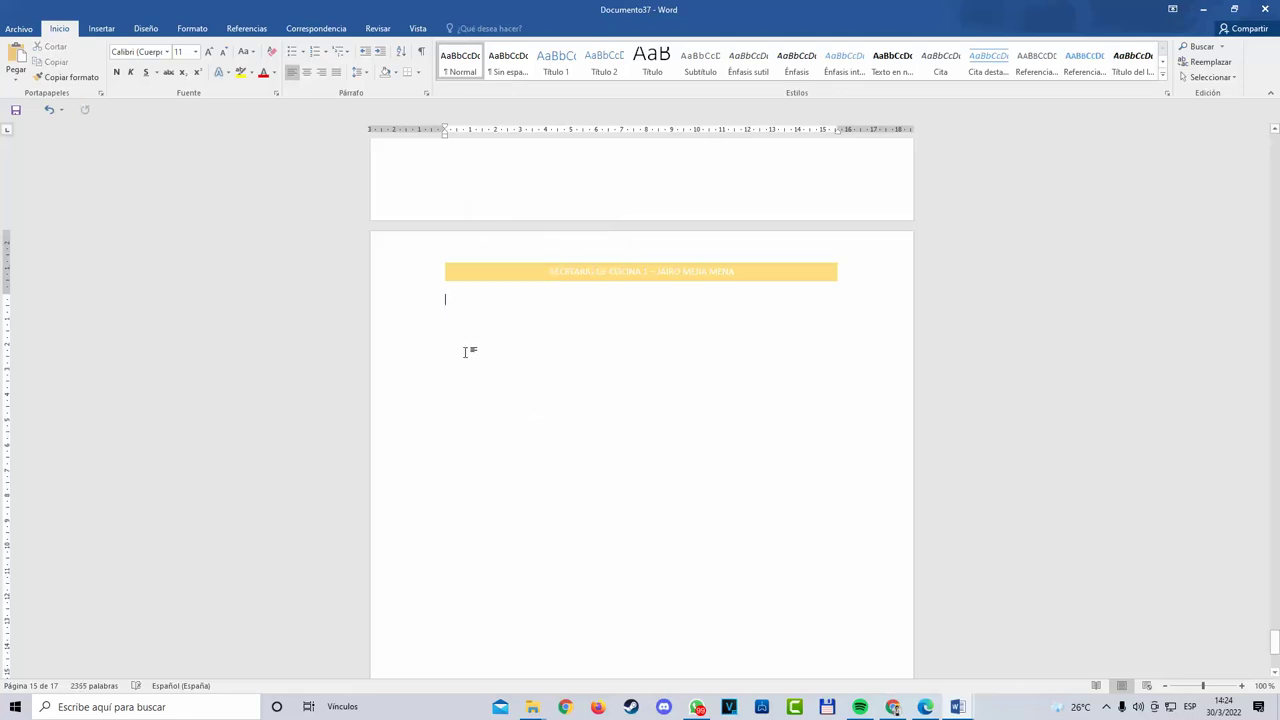
Step: Copy the photo from the last recipe page and paste it beside the title box above the table starting at step 49
{"action": "scroll", "coordinate": [743, 474], "scroll_direction": "down", "scroll_amount": 3}
{"action": "scroll", "coordinate": [790, 430], "scroll_direction": "up", "scroll_amount": 15}
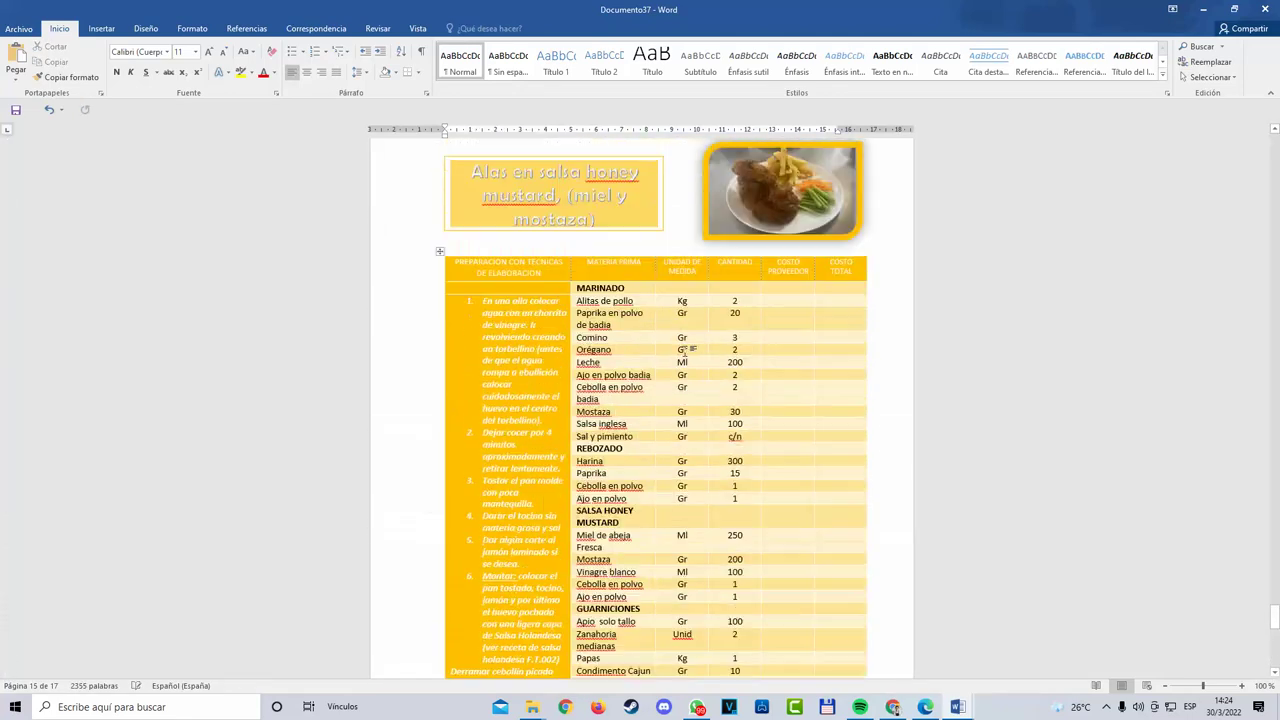
{"action": "scroll", "coordinate": [688, 350], "scroll_direction": "down", "scroll_amount": 4}
{"action": "scroll", "coordinate": [740, 420], "scroll_direction": "up", "scroll_amount": 5}
{"action": "scroll", "coordinate": [778, 509], "scroll_direction": "down", "scroll_amount": 7}
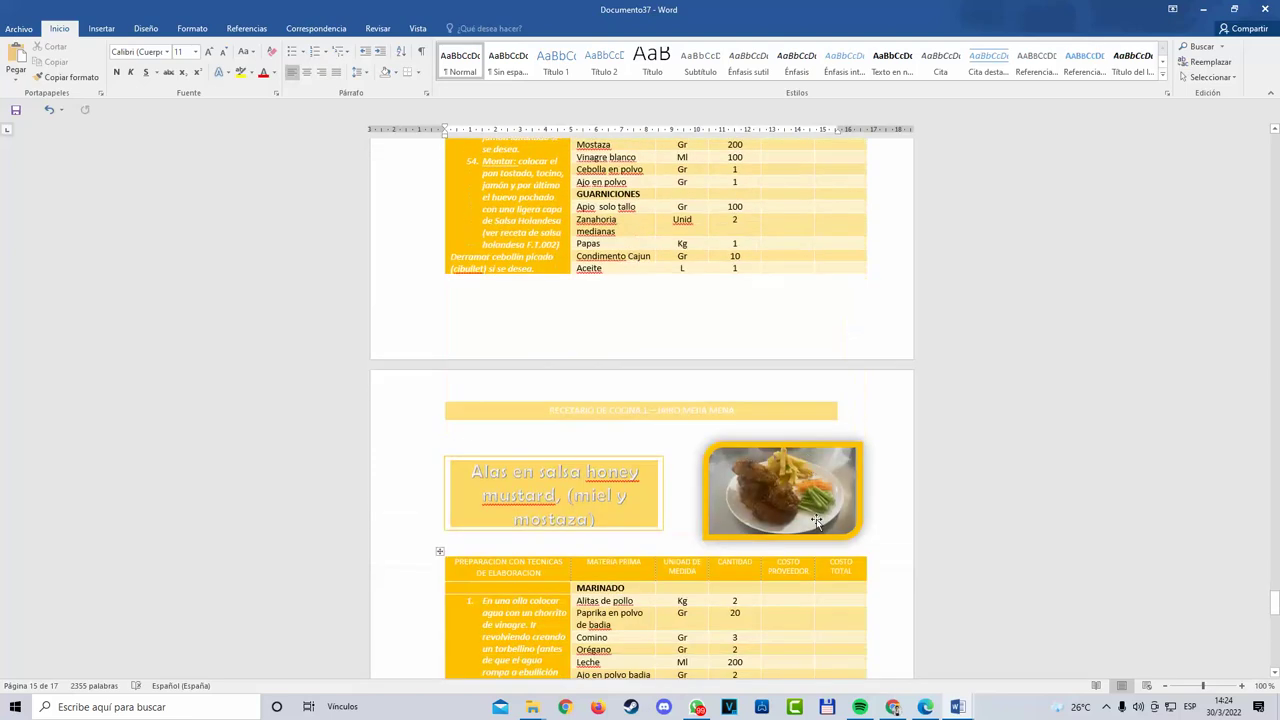
{"action": "left_click", "coordinate": [805, 485]}
{"action": "key", "text": "ctrl+c"}
{"action": "scroll", "coordinate": [793, 482], "scroll_direction": "up", "scroll_amount": 10}
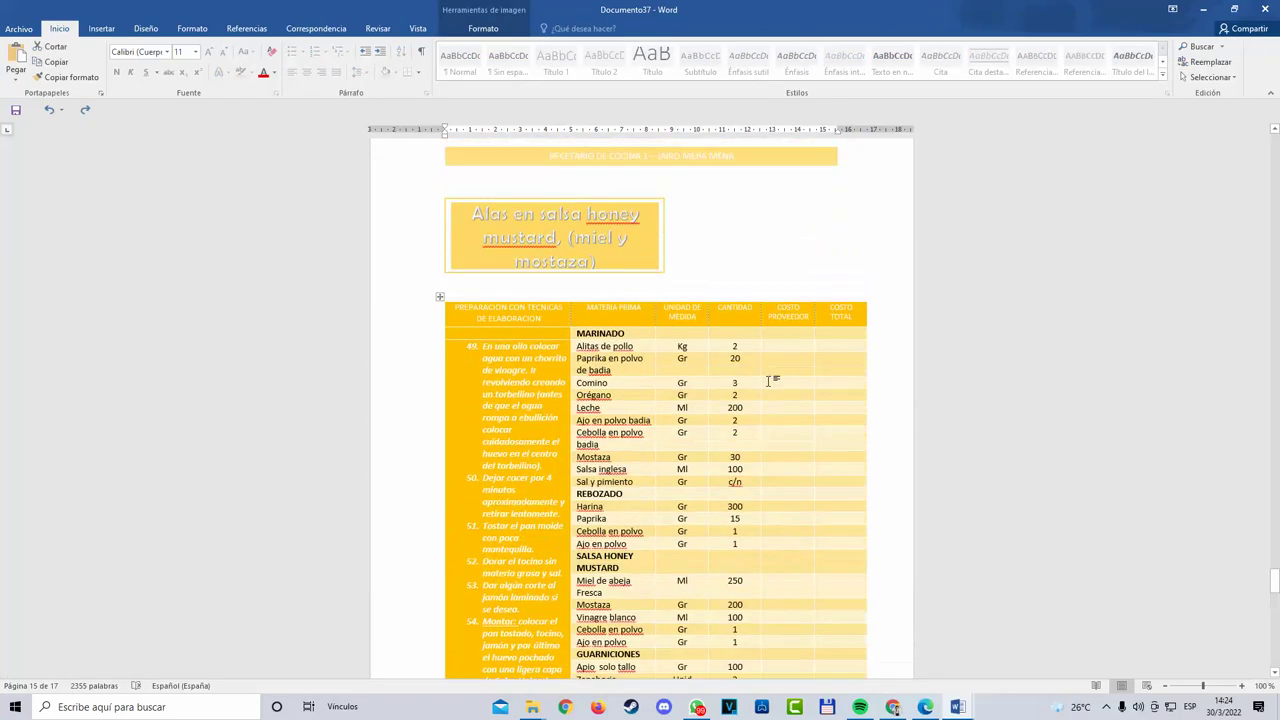
{"action": "left_click", "coordinate": [726, 307]}
{"action": "key", "text": "ctrl+v"}
{"action": "left_click_drag", "start_coordinate": [583, 340], "coordinate": [826, 297]}
Step: Paste the photo beside the title box above the table starting at step 43
{"action": "scroll", "coordinate": [871, 329], "scroll_direction": "up", "scroll_amount": 3}
{"action": "scroll", "coordinate": [870, 324], "scroll_direction": "down", "scroll_amount": 6}
{"action": "scroll", "coordinate": [870, 324], "scroll_direction": "up", "scroll_amount": 3}
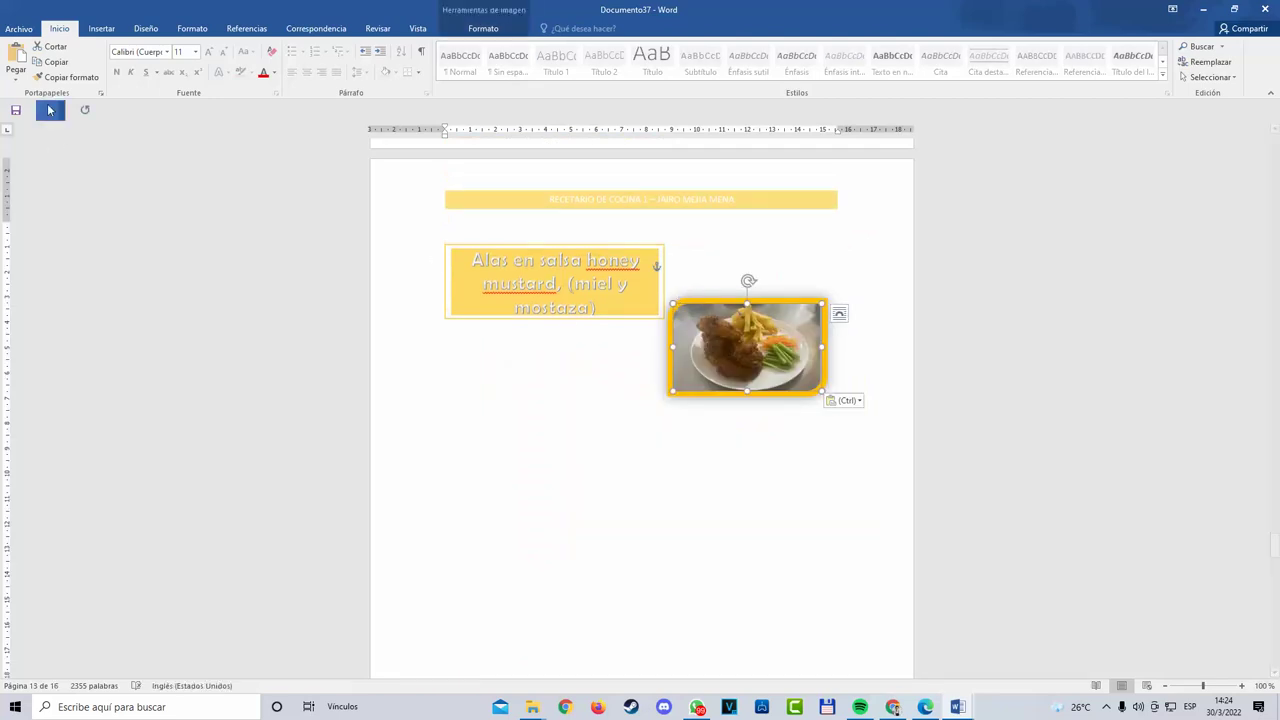
{"action": "key", "text": "ctrl+z"}
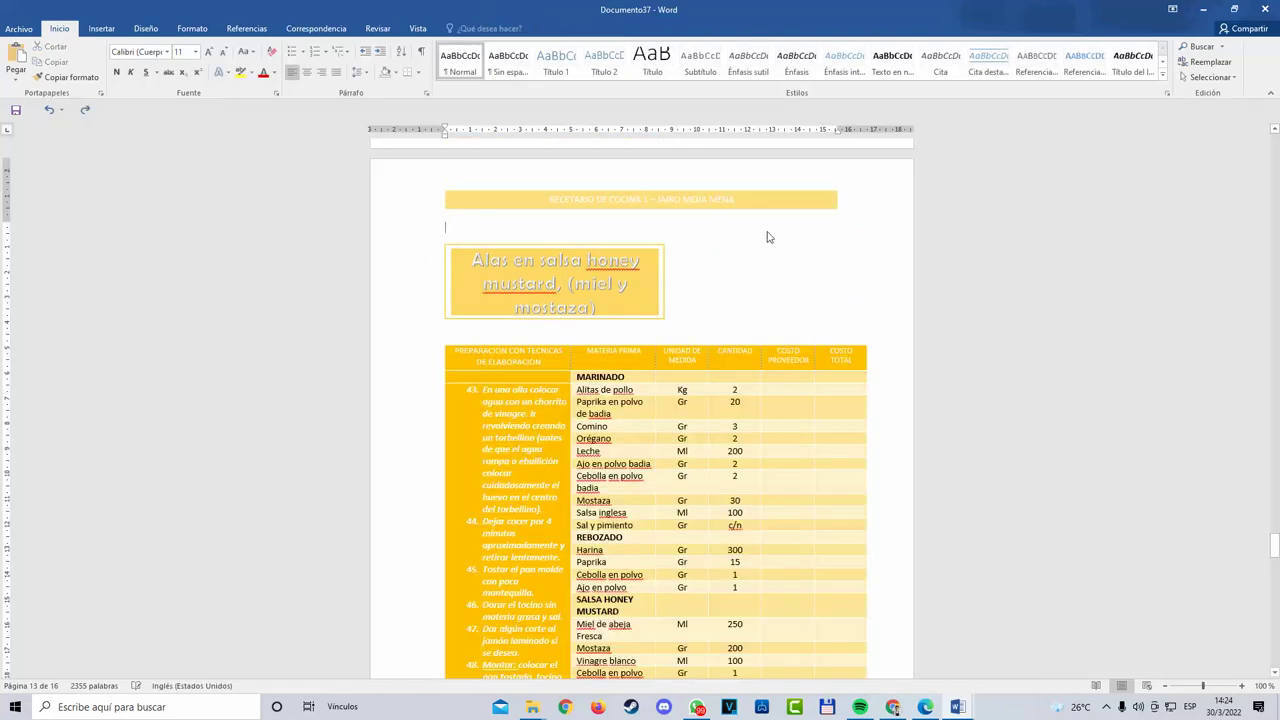
{"action": "key", "text": "ctrl+v"}
{"action": "left_click_drag", "start_coordinate": [573, 269], "coordinate": [825, 232]}
Step: Move the title box above the table starting at step 43 up to just below the page header
{"action": "left_click", "coordinate": [641, 254]}
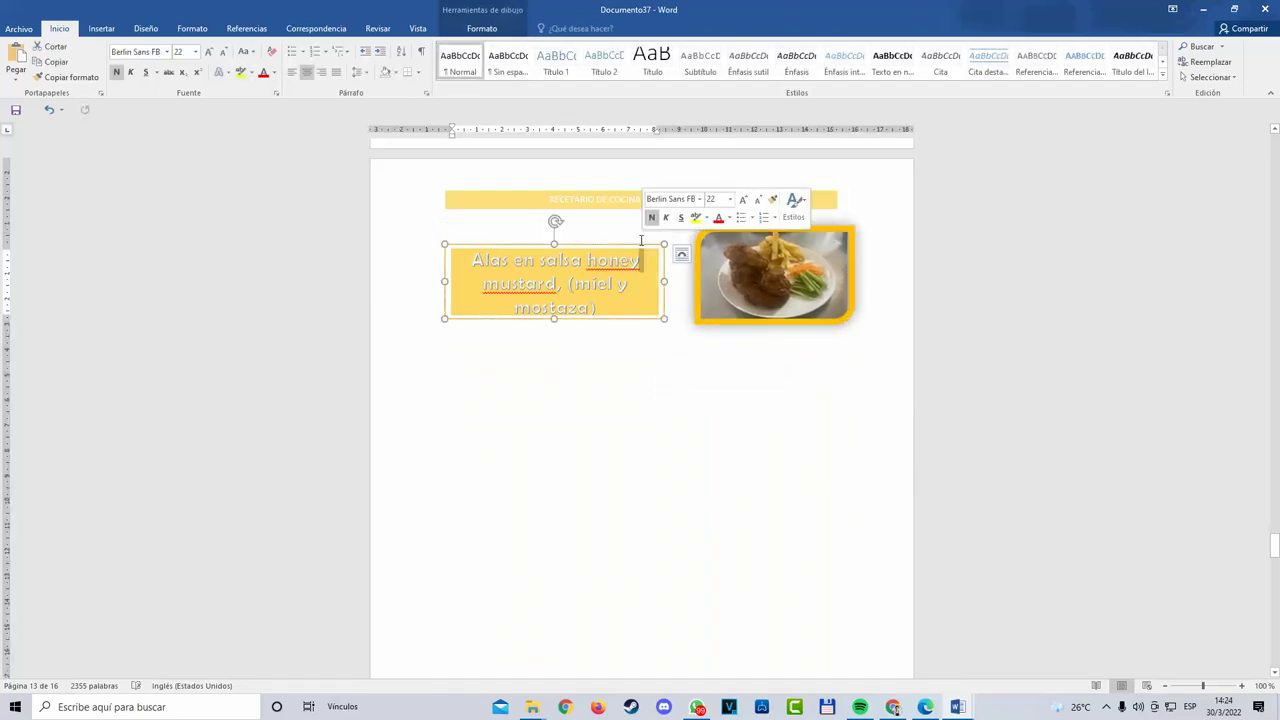
{"action": "left_click", "coordinate": [636, 245]}
{"action": "left_click", "coordinate": [635, 248]}
{"action": "left_click_drag", "start_coordinate": [636, 247], "coordinate": [634, 218]}
Step: Change the photo's placement relative to the text and move it level with the title box, near the right margin
{"action": "left_click", "coordinate": [744, 268]}
{"action": "left_click", "coordinate": [483, 28]}
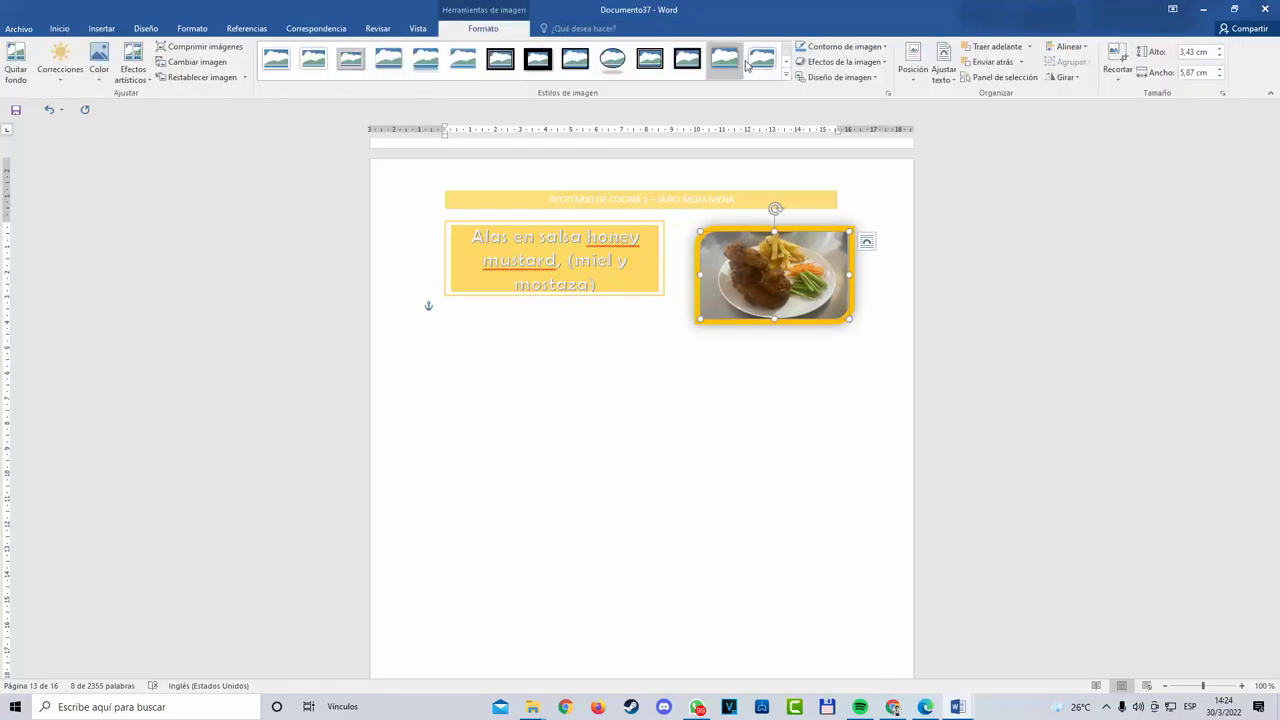
{"action": "left_click", "coordinate": [928, 70]}
{"action": "left_click", "coordinate": [992, 172]}
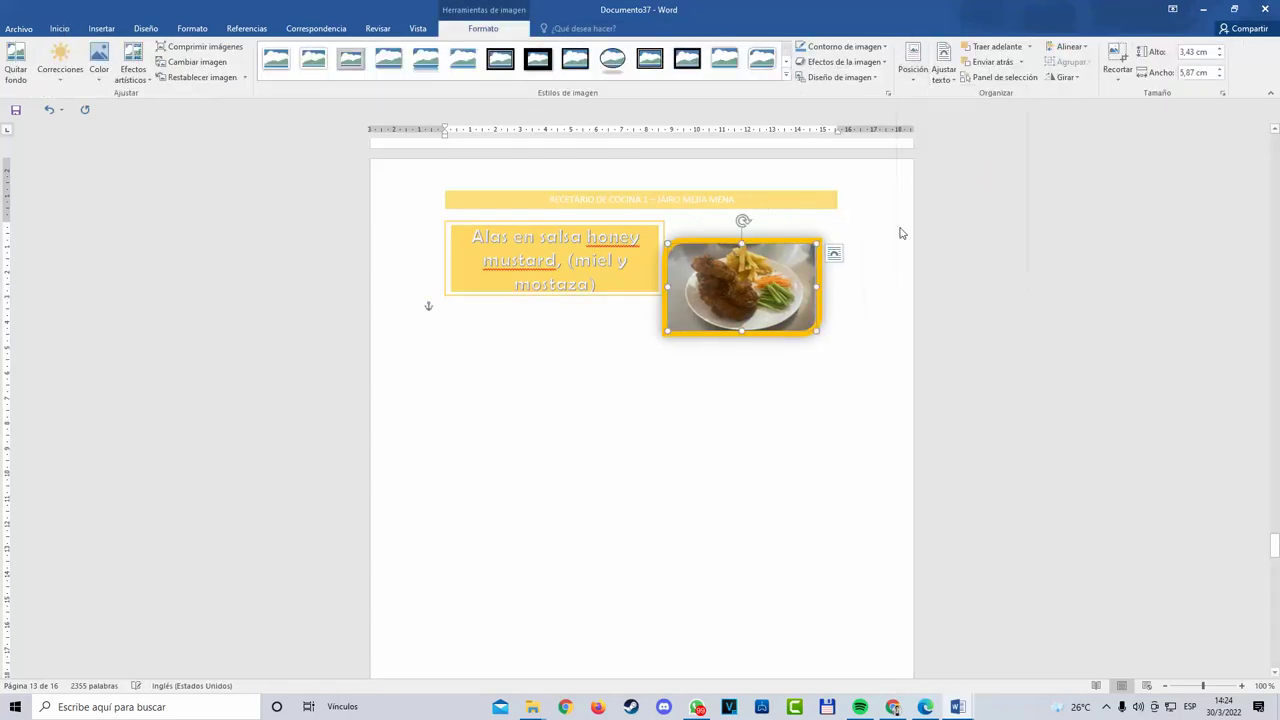
{"action": "left_click_drag", "start_coordinate": [798, 252], "coordinate": [855, 206]}
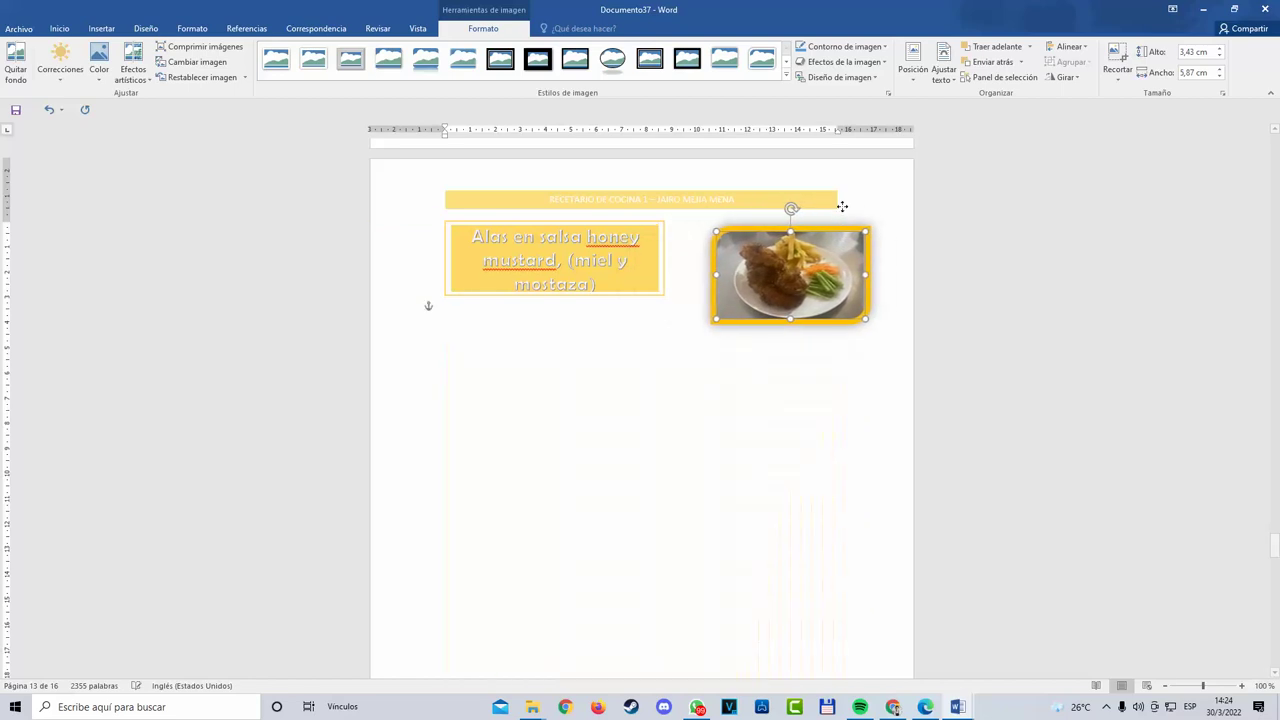
Step: Paste the photo beside the title box above the table starting at step 37
{"action": "scroll", "coordinate": [641, 422], "scroll_direction": "down", "scroll_amount": 3}
{"action": "scroll", "coordinate": [526, 354], "scroll_direction": "down", "scroll_amount": 2}
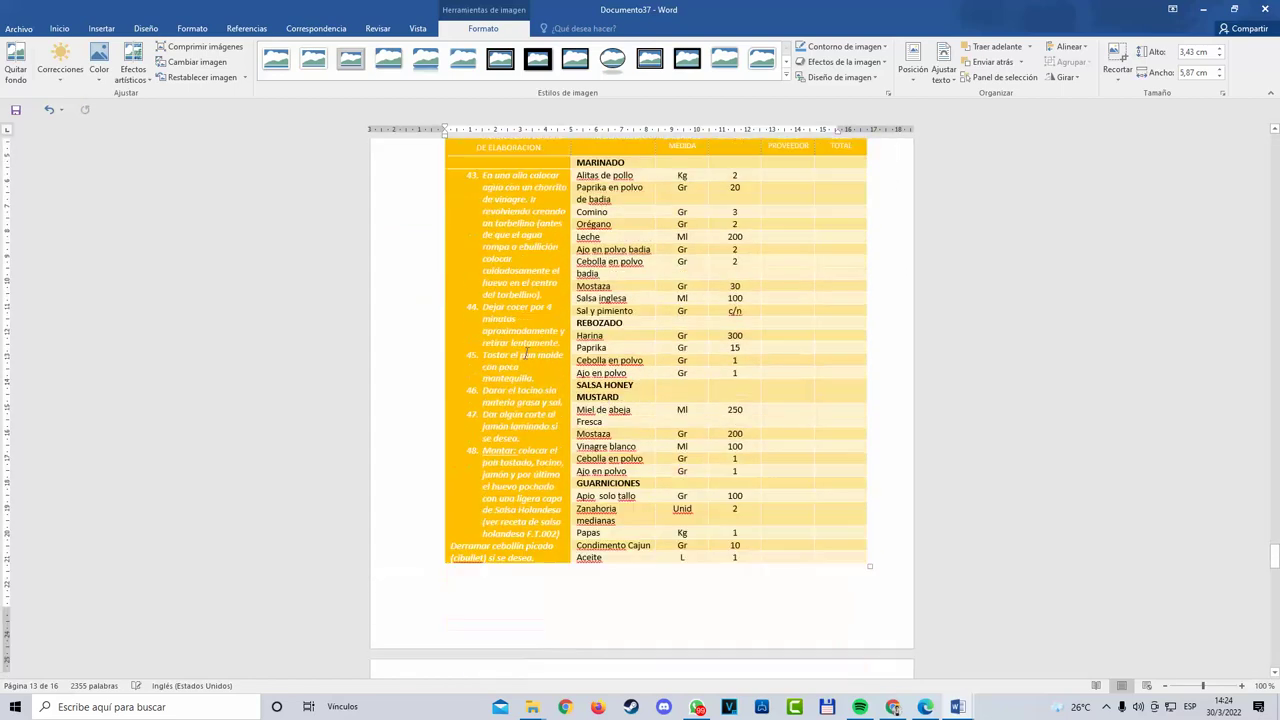
{"action": "scroll", "coordinate": [551, 386], "scroll_direction": "up", "scroll_amount": 3}
{"action": "scroll", "coordinate": [606, 491], "scroll_direction": "down", "scroll_amount": 3}
{"action": "scroll", "coordinate": [462, 304], "scroll_direction": "up", "scroll_amount": 1}
{"action": "scroll", "coordinate": [462, 304], "scroll_direction": "up", "scroll_amount": 3}
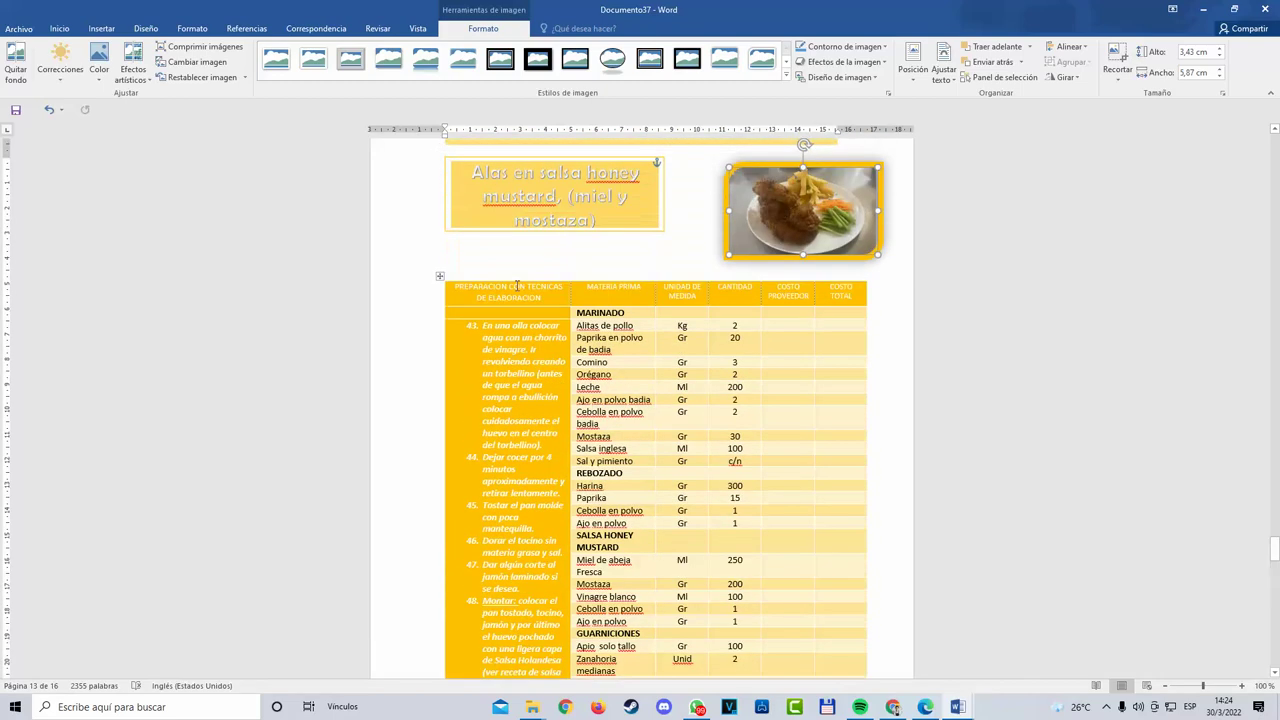
{"action": "scroll", "coordinate": [590, 275], "scroll_direction": "up", "scroll_amount": 16}
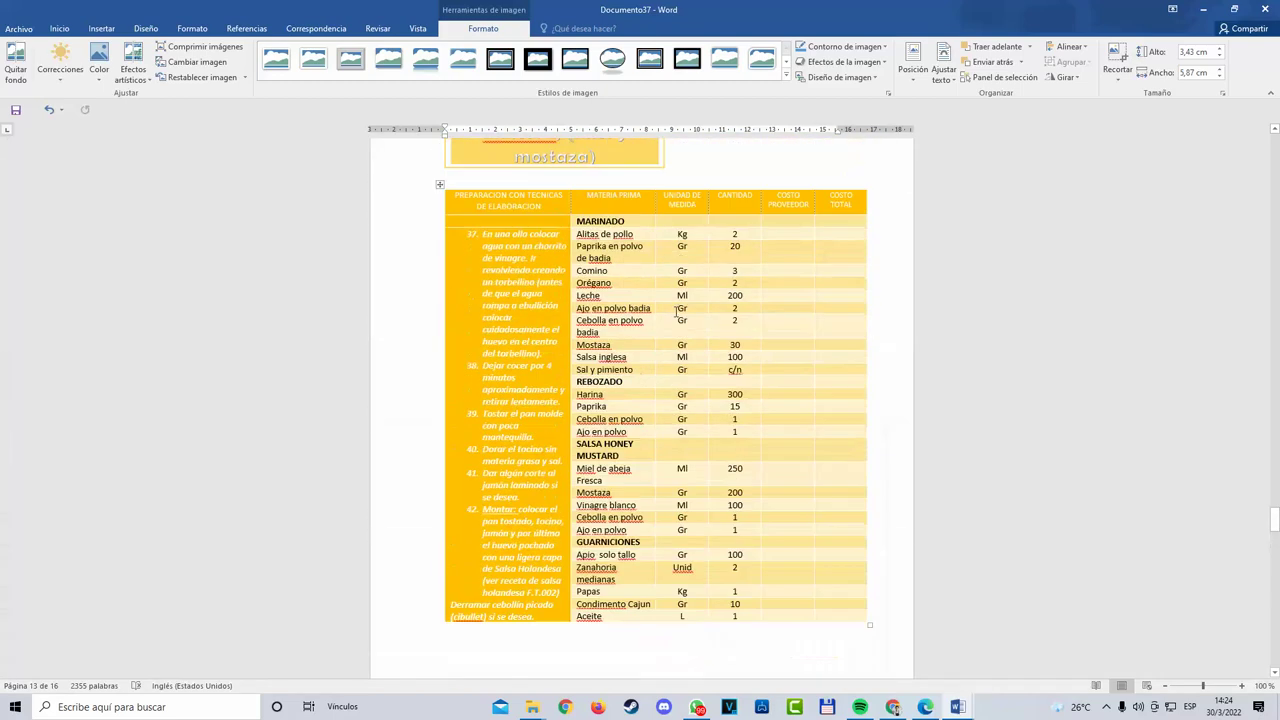
{"action": "key", "text": "ctrl+v"}
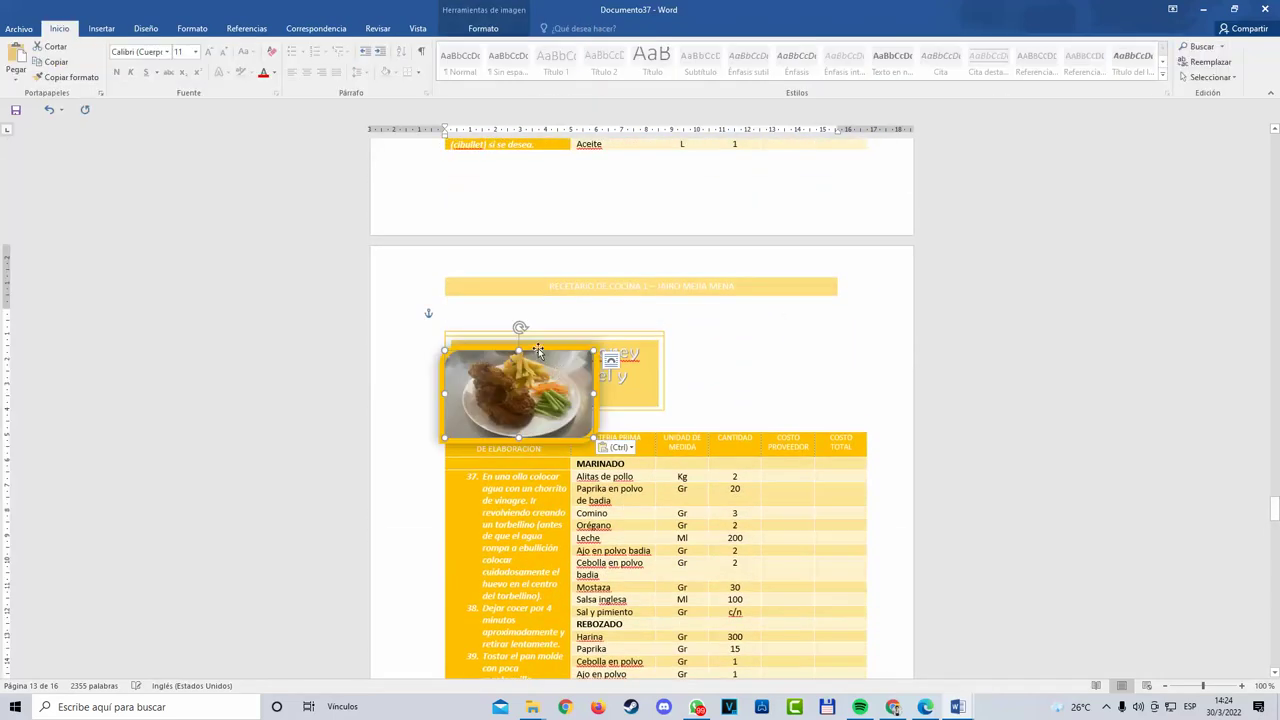
{"action": "left_click_drag", "start_coordinate": [538, 350], "coordinate": [822, 336]}
Step: Cut the duplicate title box overlapping the one above the table starting at step 37
{"action": "left_click", "coordinate": [621, 340]}
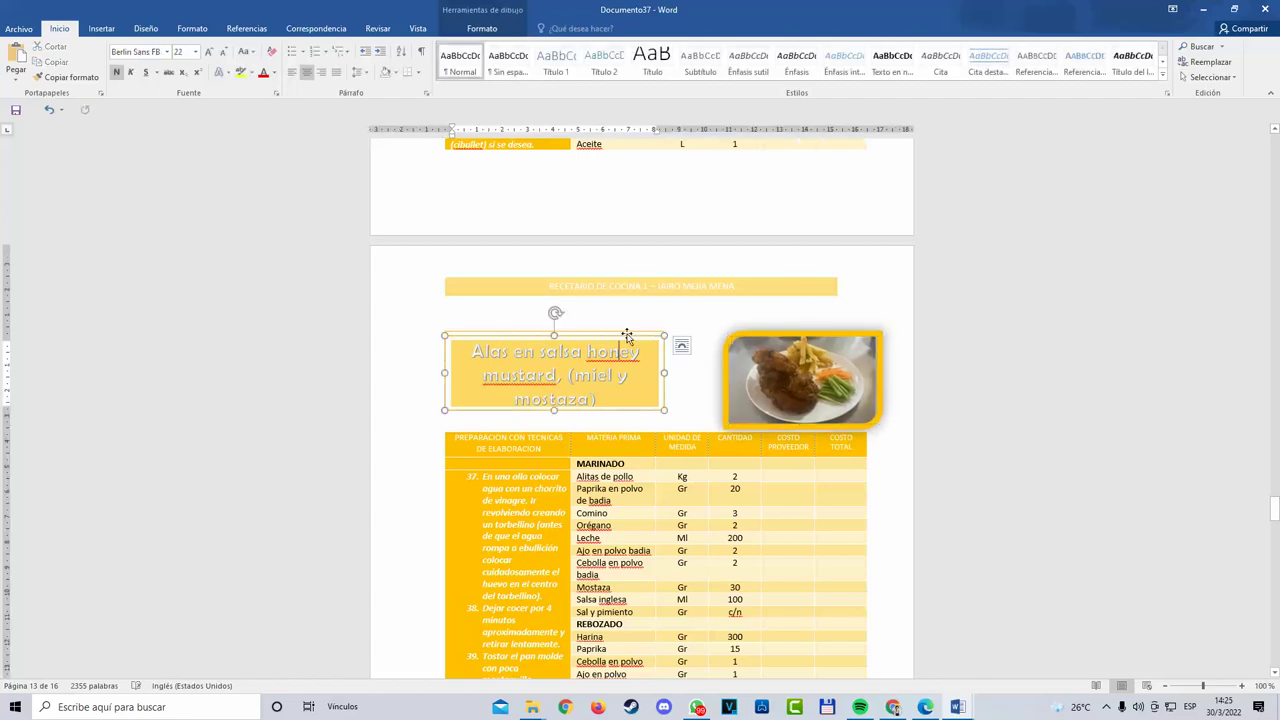
{"action": "right_click", "coordinate": [626, 334]}
{"action": "left_click", "coordinate": [674, 345]}
{"action": "scroll", "coordinate": [678, 346], "scroll_direction": "up", "scroll_amount": 3}
{"action": "scroll", "coordinate": [679, 346], "scroll_direction": "up", "scroll_amount": 7}
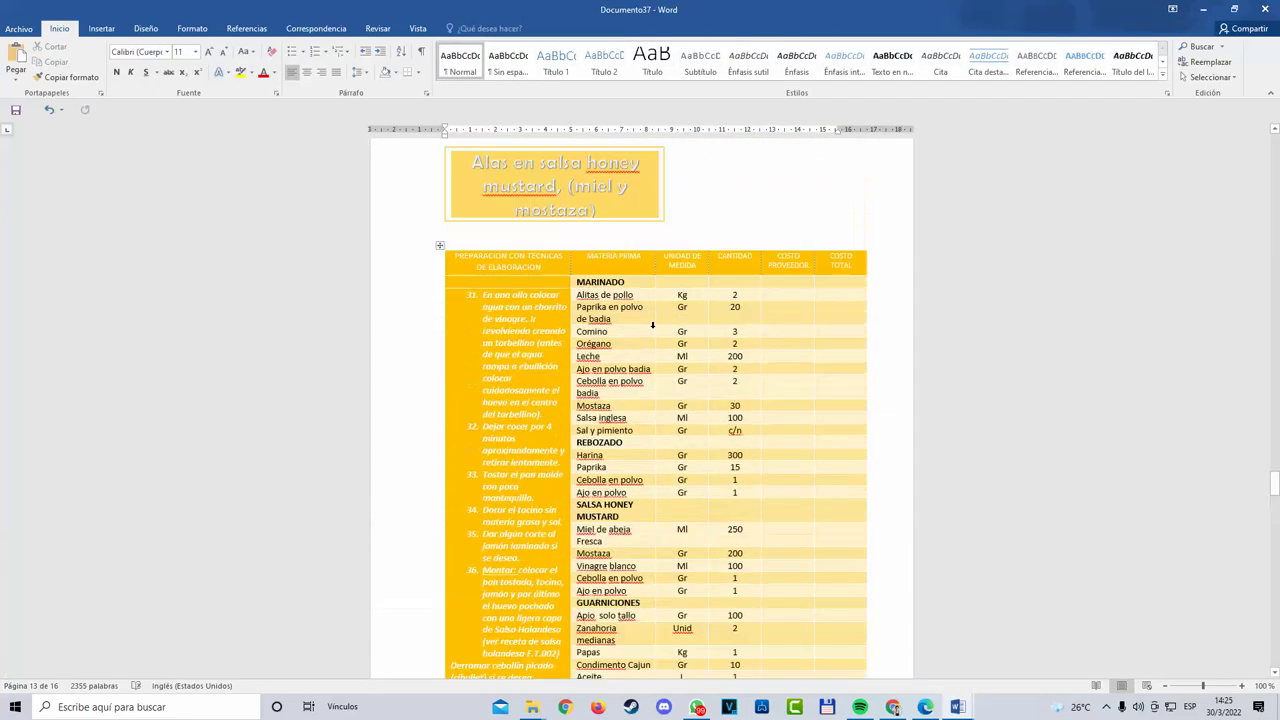
{"action": "left_click", "coordinate": [788, 343]}
{"action": "key", "text": "ctrl+v"}
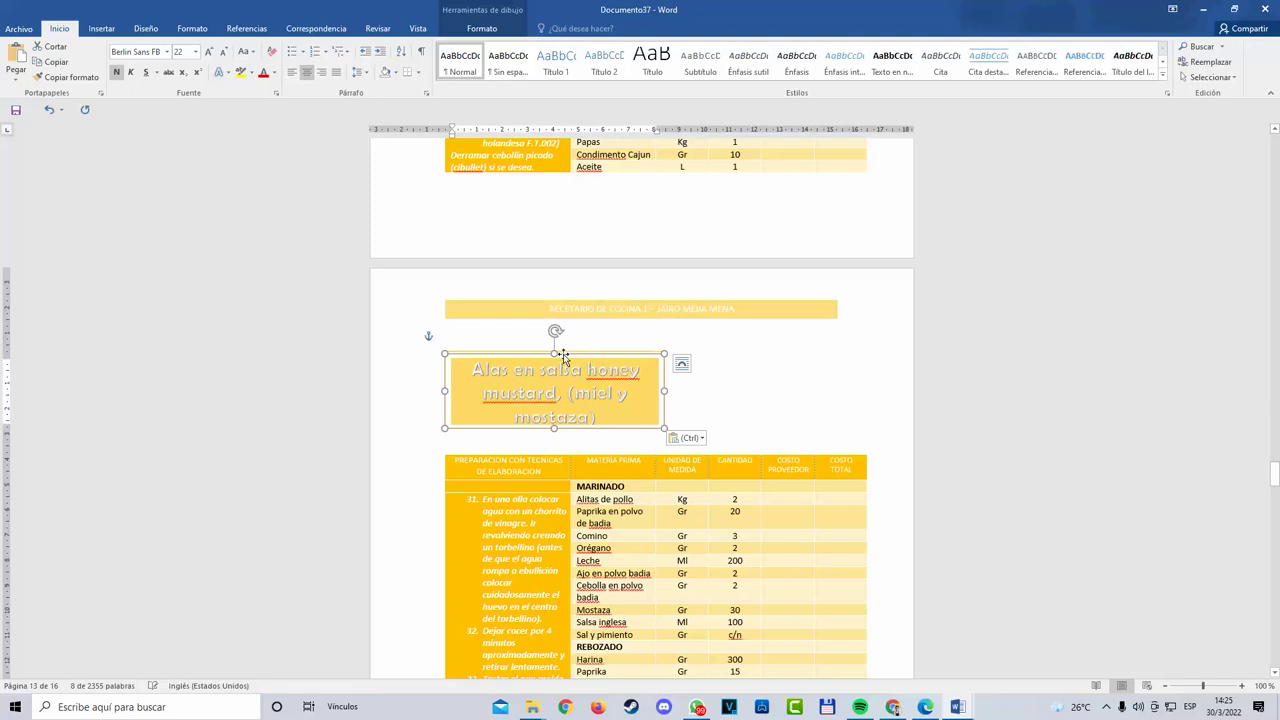
{"action": "right_click", "coordinate": [563, 355]}
{"action": "left_click", "coordinate": [625, 363]}
Step: Shrink the photo above the table starting at step 37 from its corner
{"action": "scroll", "coordinate": [760, 530], "scroll_direction": "down", "scroll_amount": 8}
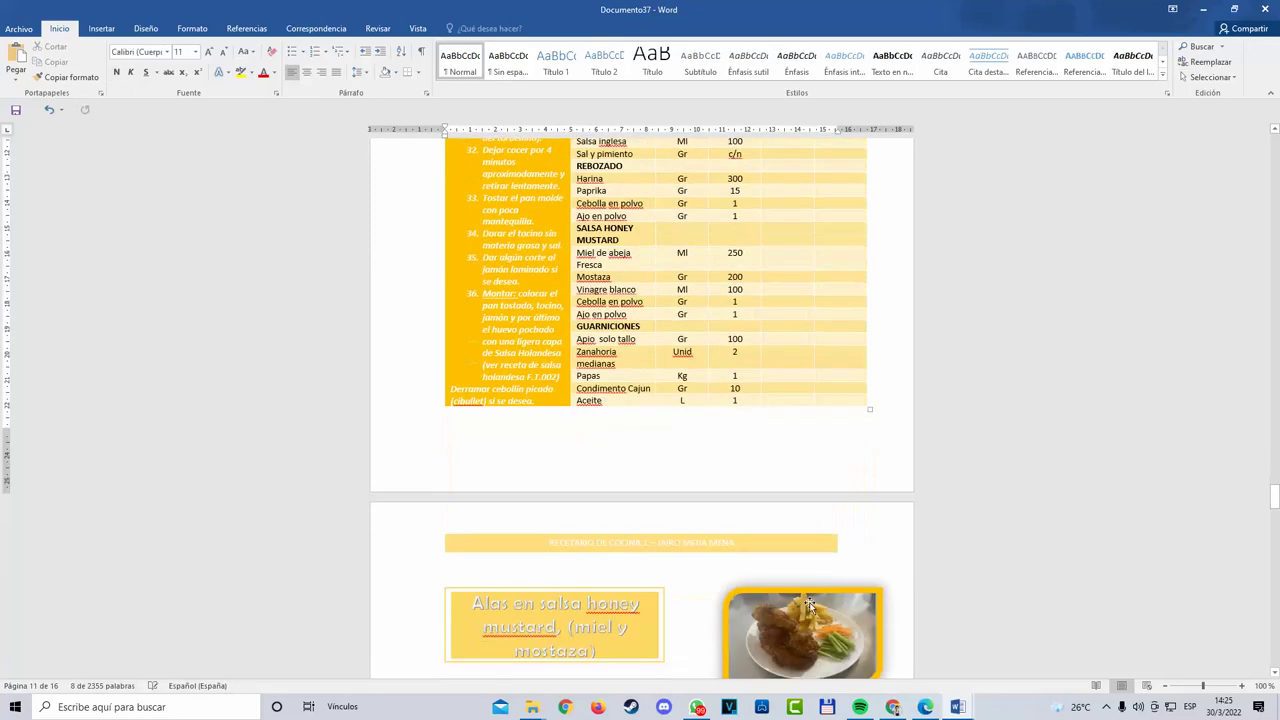
{"action": "left_click", "coordinate": [810, 604]}
{"action": "scroll", "coordinate": [882, 587], "scroll_direction": "down", "scroll_amount": 2}
{"action": "left_click_drag", "start_coordinate": [878, 584], "coordinate": [846, 576]}
Step: Paste a copy of the shrunken photo beside the title box above the table starting at step 31
{"action": "key", "text": "ctrl+z"}
{"action": "key", "text": "ctrl+z"}
{"action": "key", "text": "ctrl+z"}
{"action": "key", "text": "ctrl+z"}
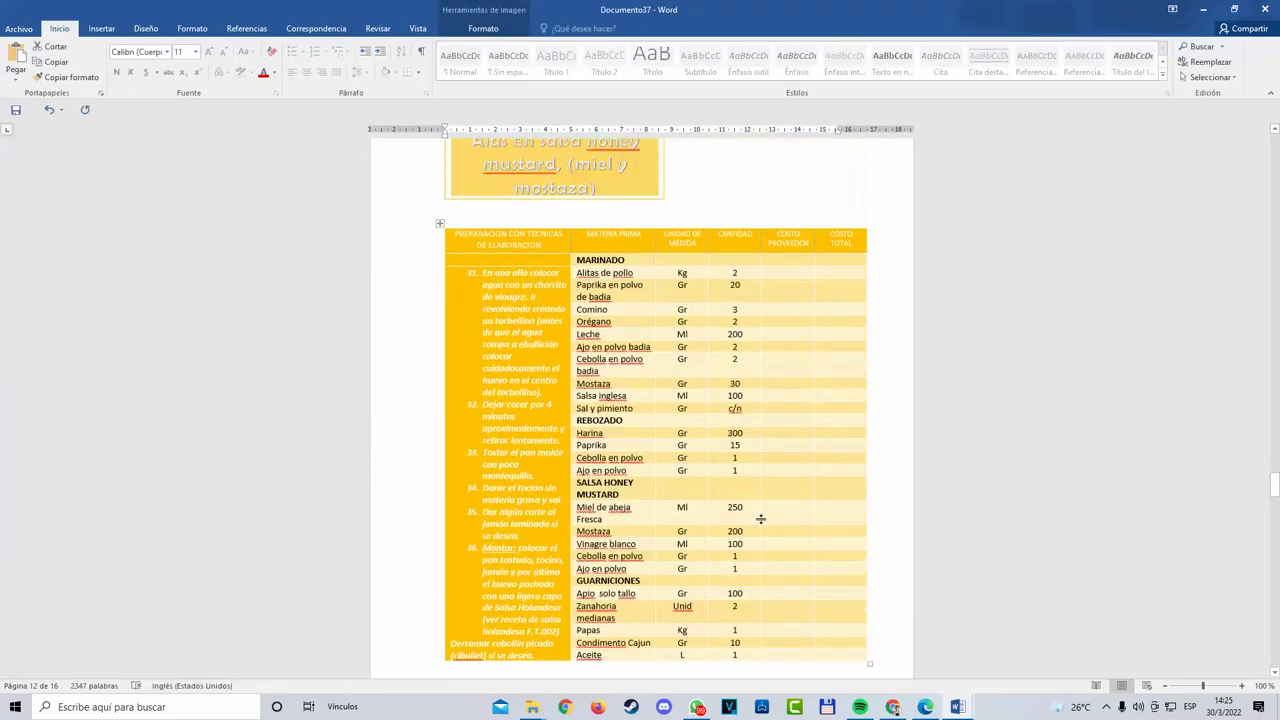
{"action": "left_click_drag", "start_coordinate": [762, 288], "coordinate": [816, 230]}
Step: Paste the photo beside the title box above the table starting at step 25
{"action": "scroll", "coordinate": [880, 320], "scroll_direction": "up", "scroll_amount": 15}
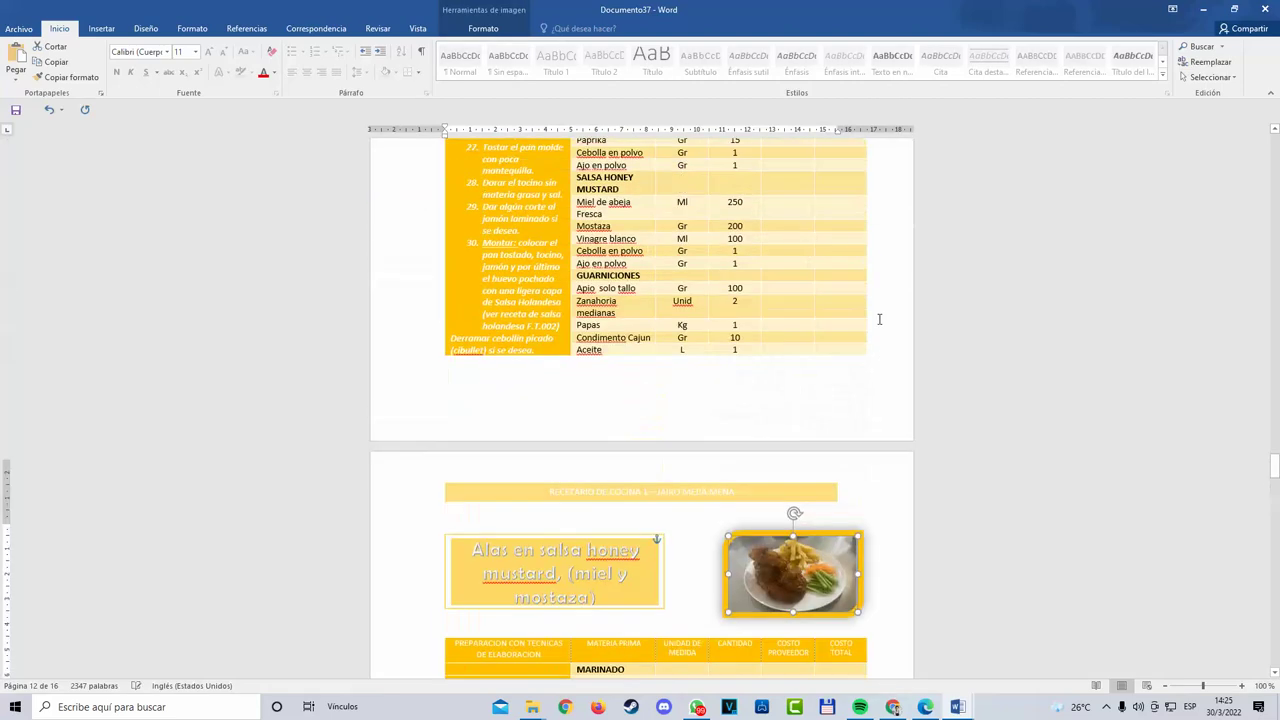
{"action": "left_click", "coordinate": [728, 404]}
{"action": "key", "text": "ctrl+v"}
{"action": "key", "text": "ctrl+b"}
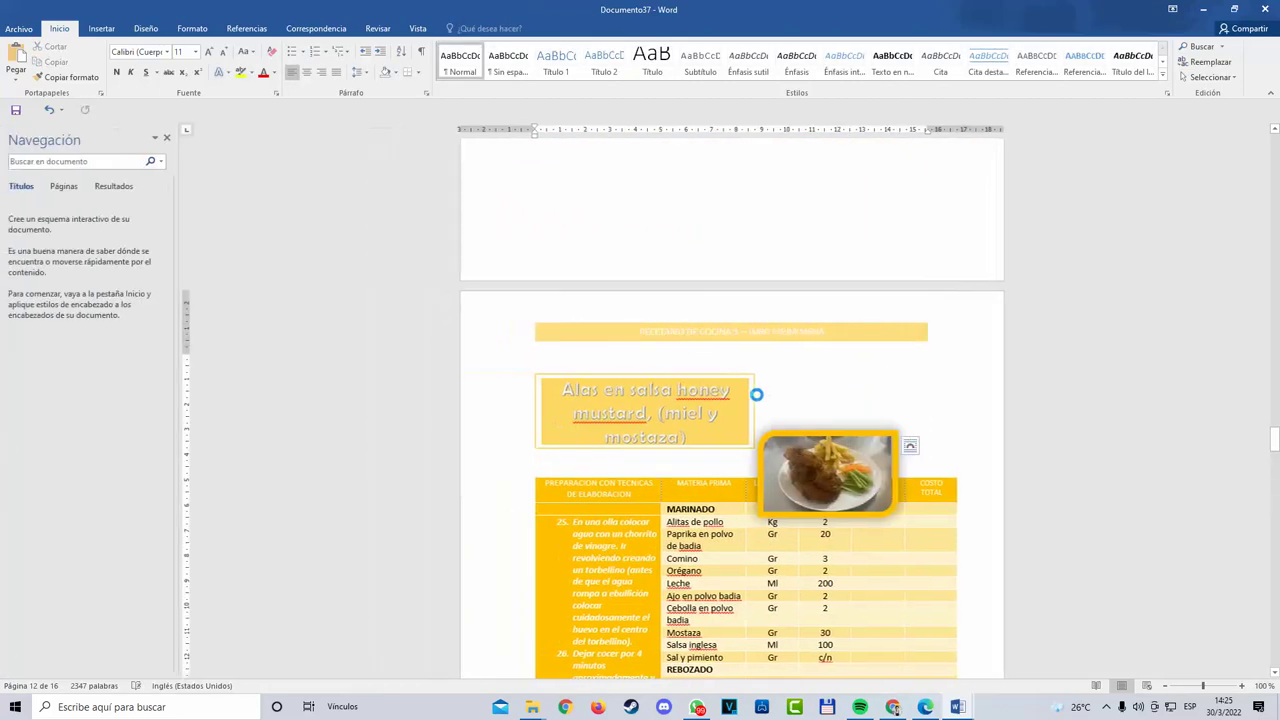
{"action": "left_click_drag", "start_coordinate": [878, 417], "coordinate": [903, 369]}
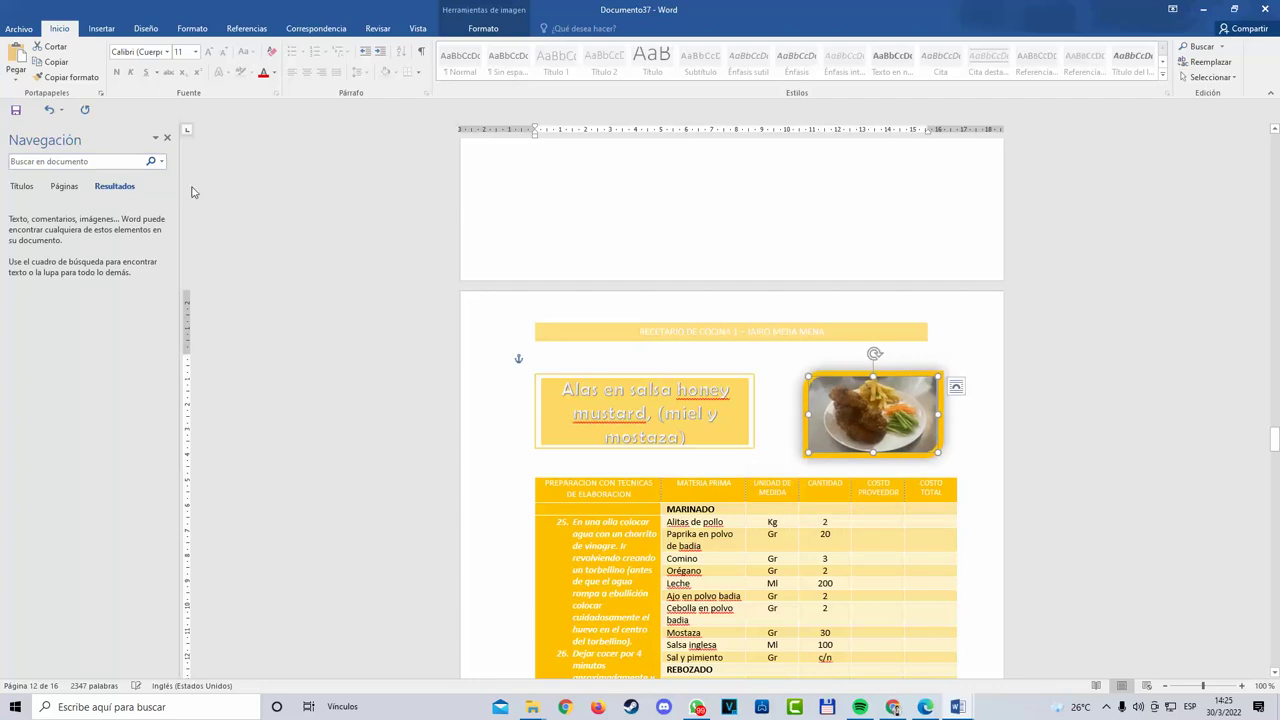
{"action": "left_click", "coordinate": [168, 141]}
Step: Cut the empty lines and title box separating the blank page from the table starting at step 25 to pull that table up
{"action": "scroll", "coordinate": [743, 429], "scroll_direction": "up", "scroll_amount": 3}
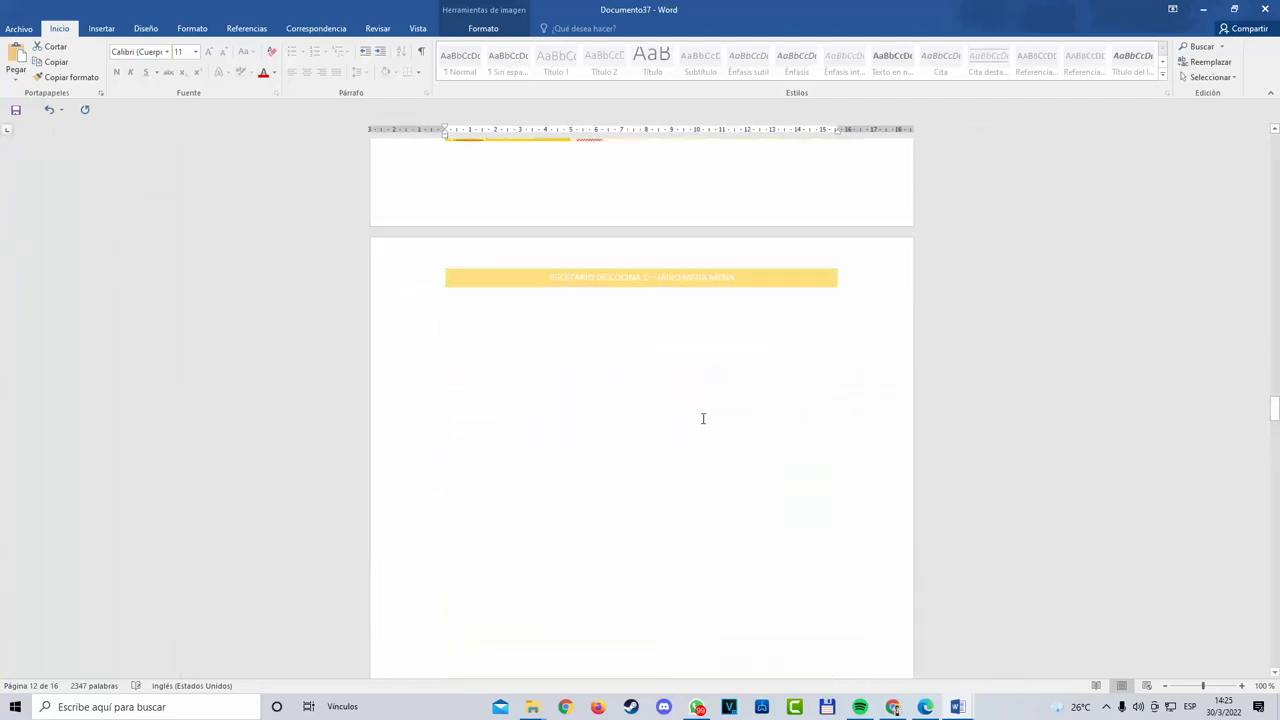
{"action": "scroll", "coordinate": [703, 418], "scroll_direction": "down", "scroll_amount": 4}
{"action": "left_click_drag", "start_coordinate": [672, 471], "coordinate": [513, 360]}
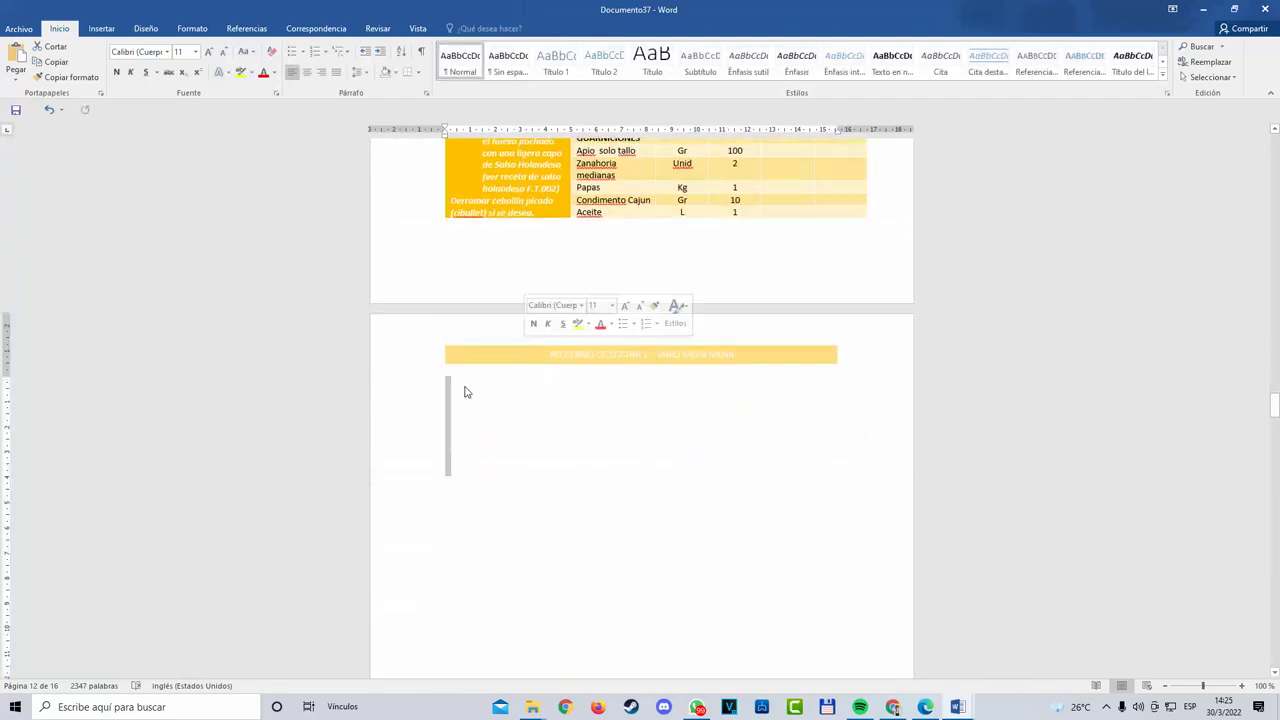
{"action": "right_click", "coordinate": [447, 388]}
{"action": "left_click", "coordinate": [477, 396]}
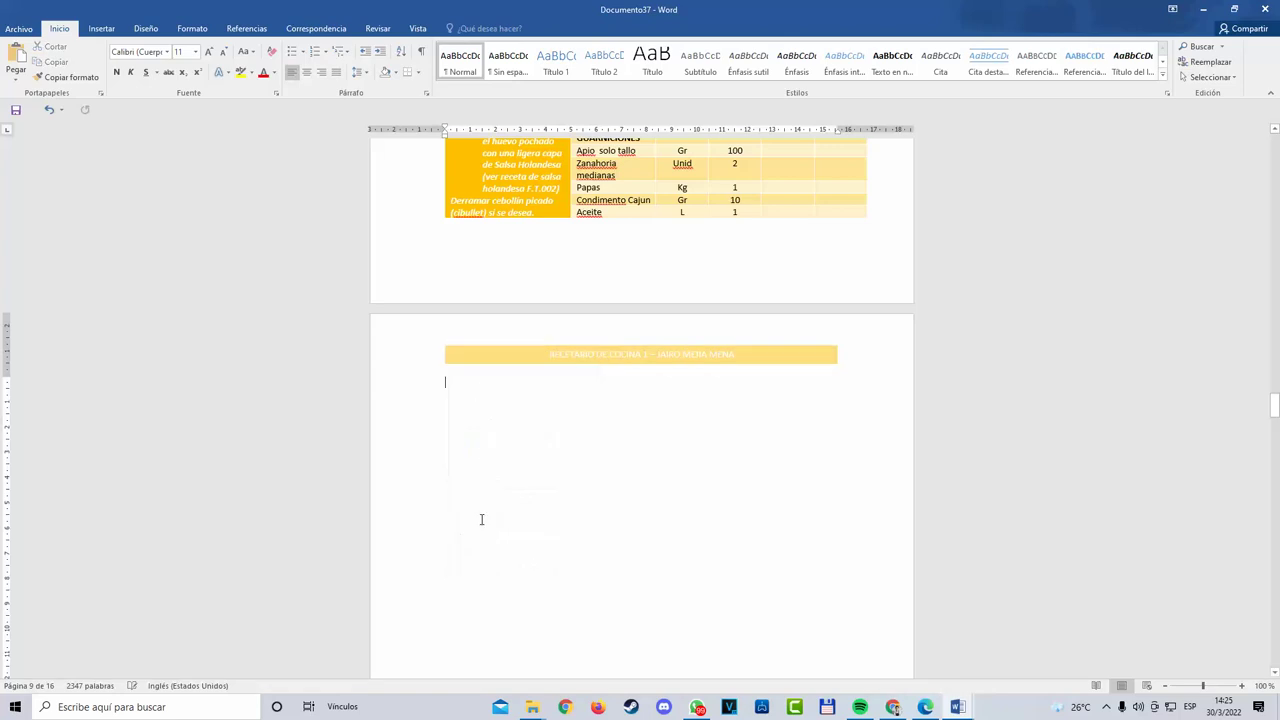
{"action": "right_click", "coordinate": [446, 384]}
{"action": "left_click", "coordinate": [476, 396]}
{"action": "left_click_drag", "start_coordinate": [497, 440], "coordinate": [474, 374]}
{"action": "right_click", "coordinate": [448, 390]}
{"action": "left_click", "coordinate": [497, 441]}
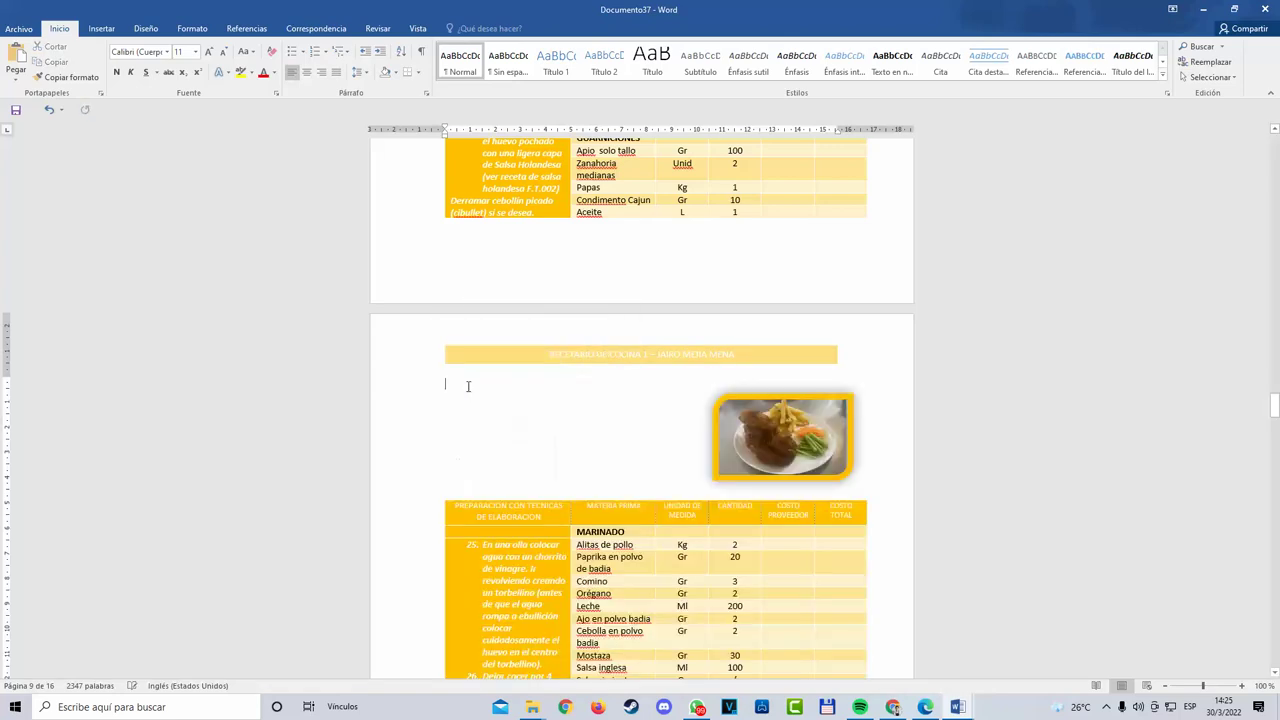
Step: Paste the title box above the table starting at step 25 and move it up toward the page header
{"action": "scroll", "coordinate": [484, 411], "scroll_direction": "down", "scroll_amount": 13}
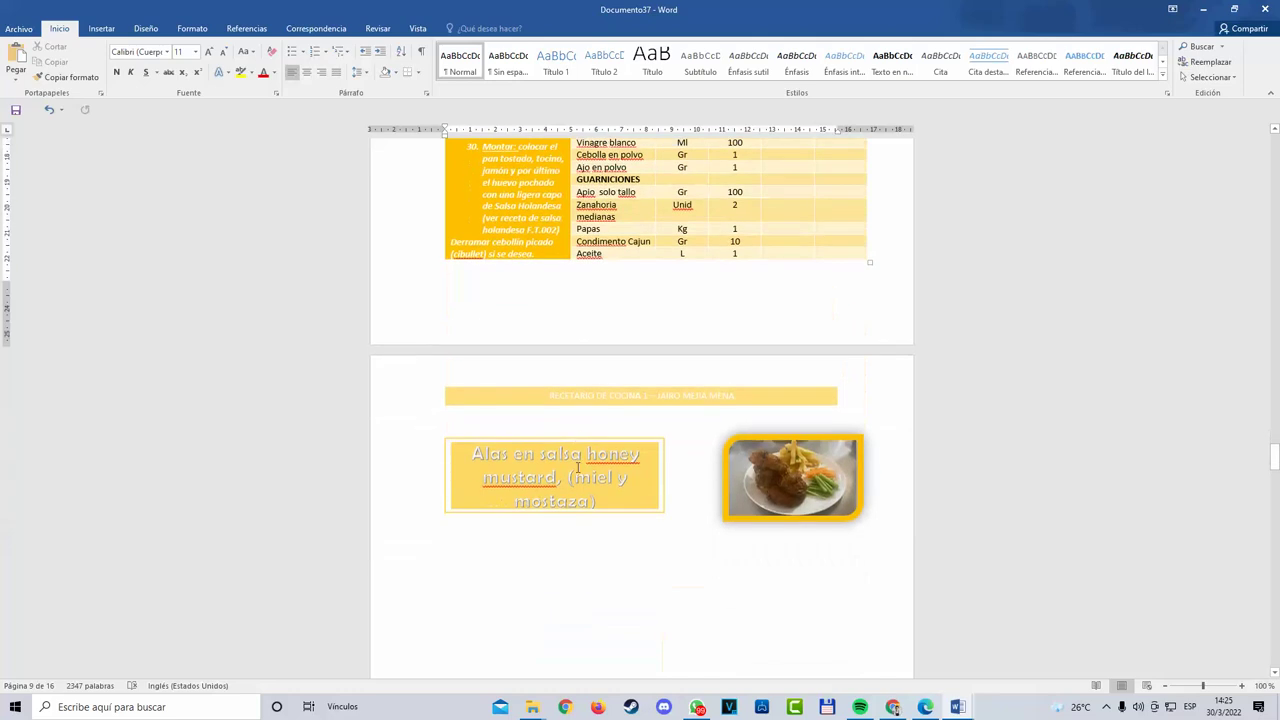
{"action": "left_click", "coordinate": [580, 441]}
{"action": "key", "text": "ctrl+v"}
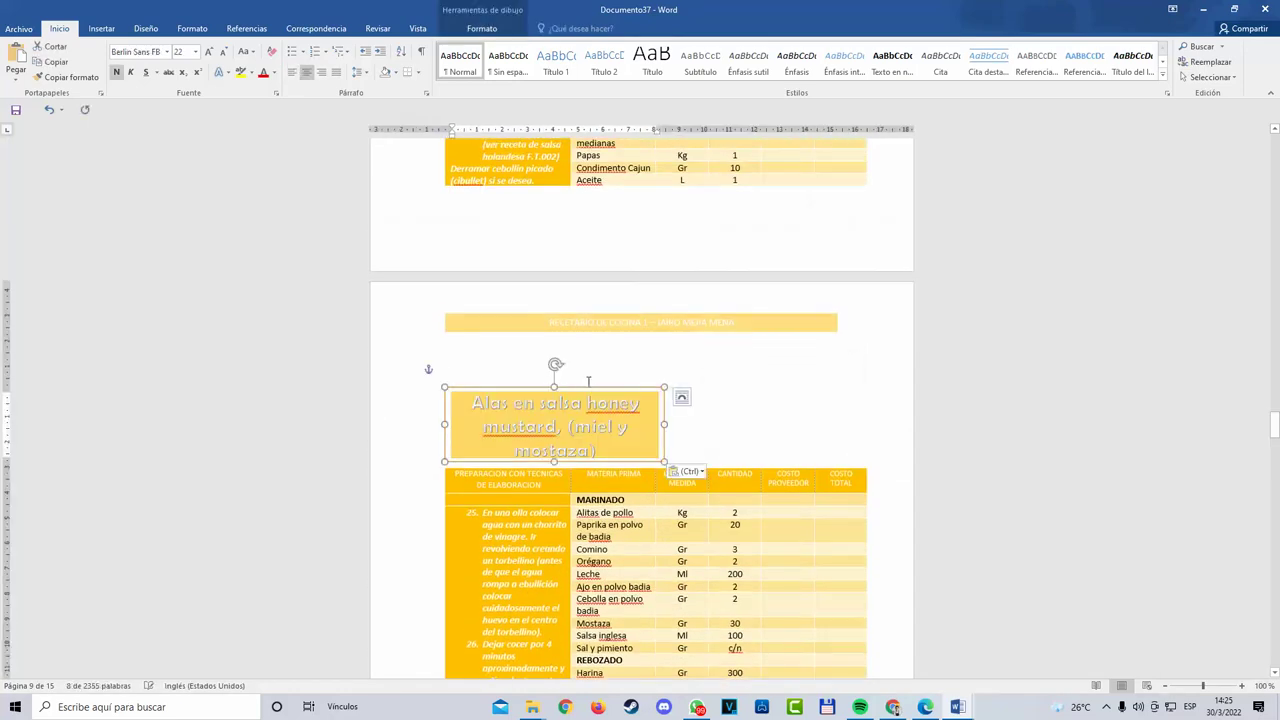
{"action": "left_click", "coordinate": [588, 381]}
{"action": "left_click_drag", "start_coordinate": [608, 369], "coordinate": [612, 350]}
Step: Copy the photo from the following page and place the copy beside the title box above the table starting at step 25
{"action": "scroll", "coordinate": [648, 491], "scroll_direction": "down", "scroll_amount": 8}
{"action": "left_click", "coordinate": [812, 556]}
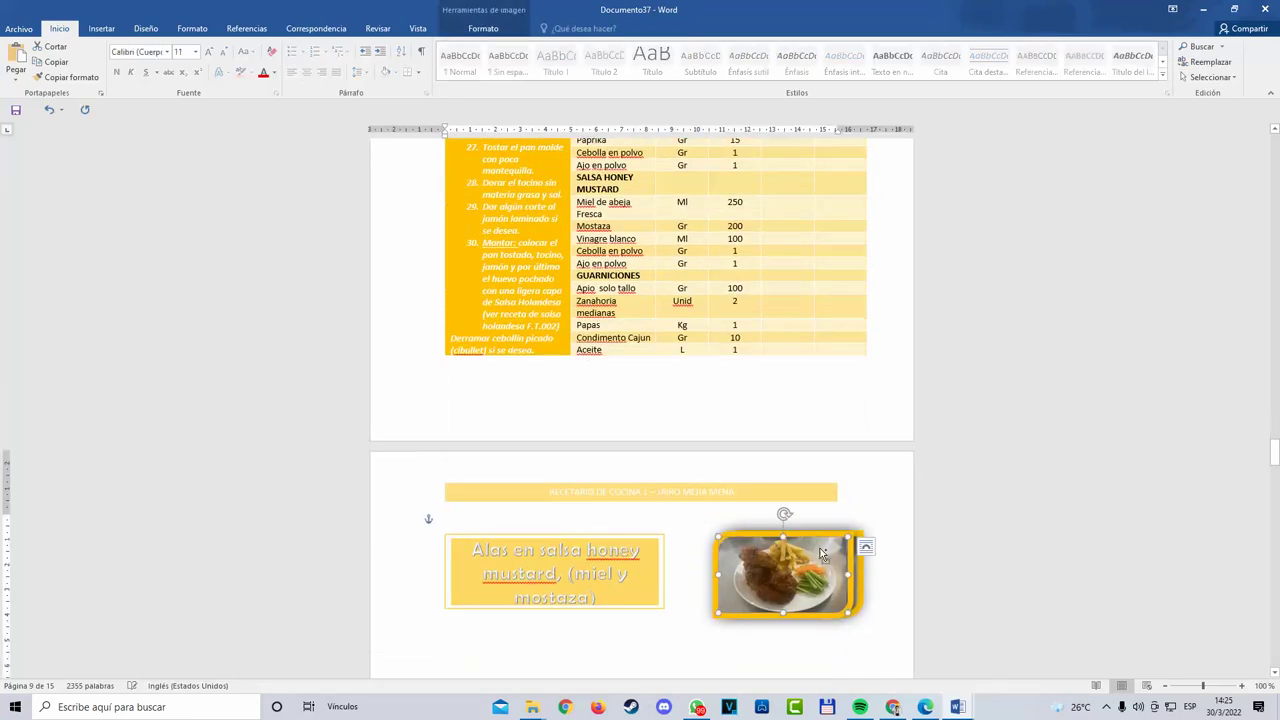
{"action": "key", "text": "ctrl+y"}
{"action": "key", "text": "ctrl+y"}
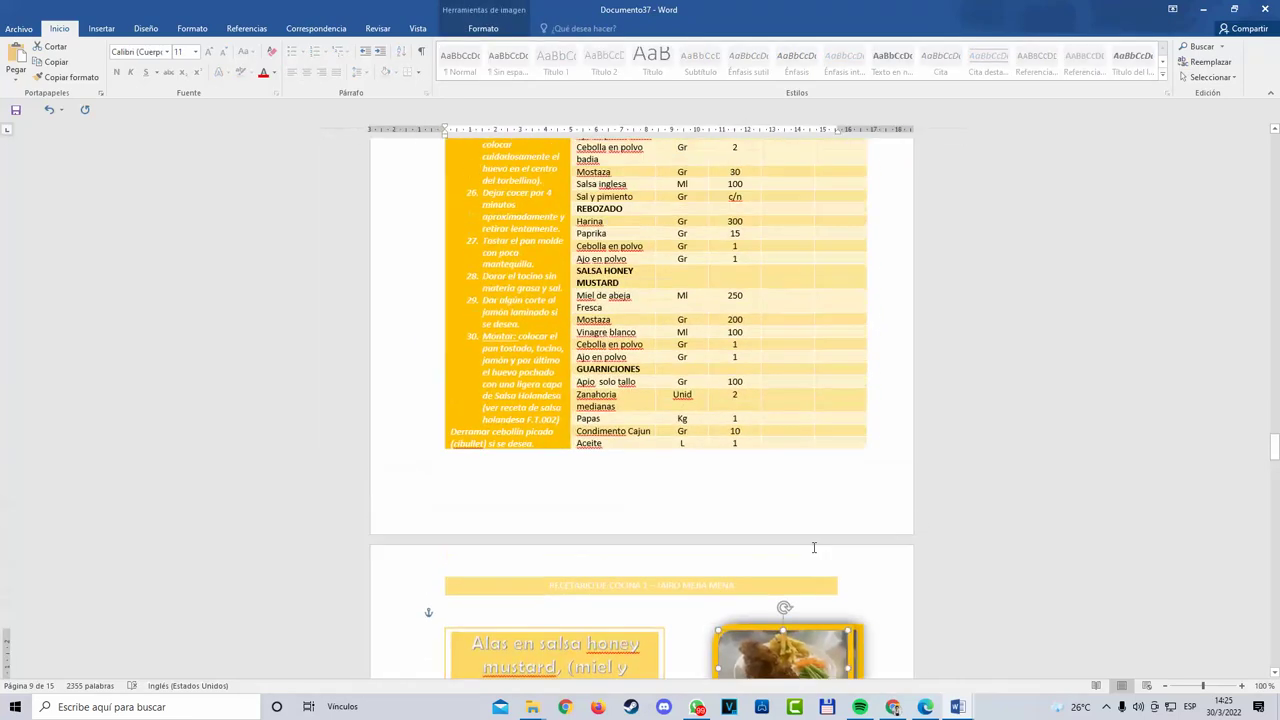
{"action": "key", "text": "ctrl+v"}
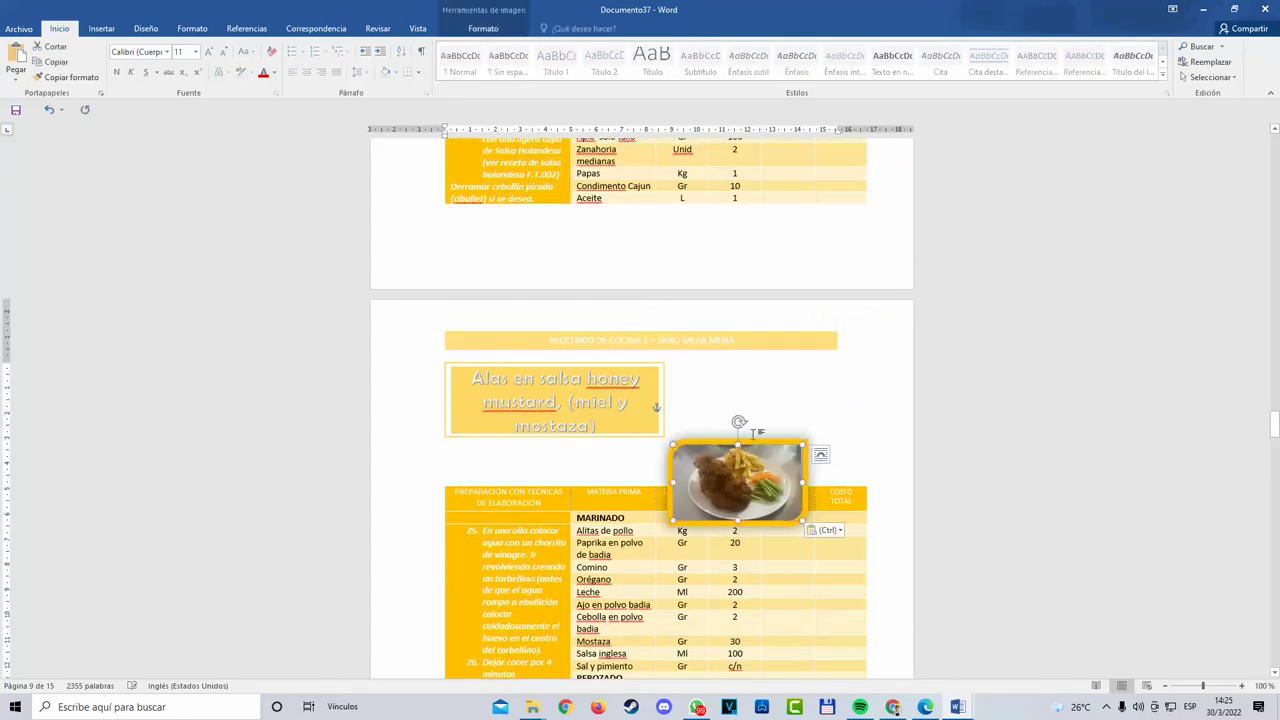
{"action": "left_click_drag", "start_coordinate": [775, 424], "coordinate": [815, 341]}
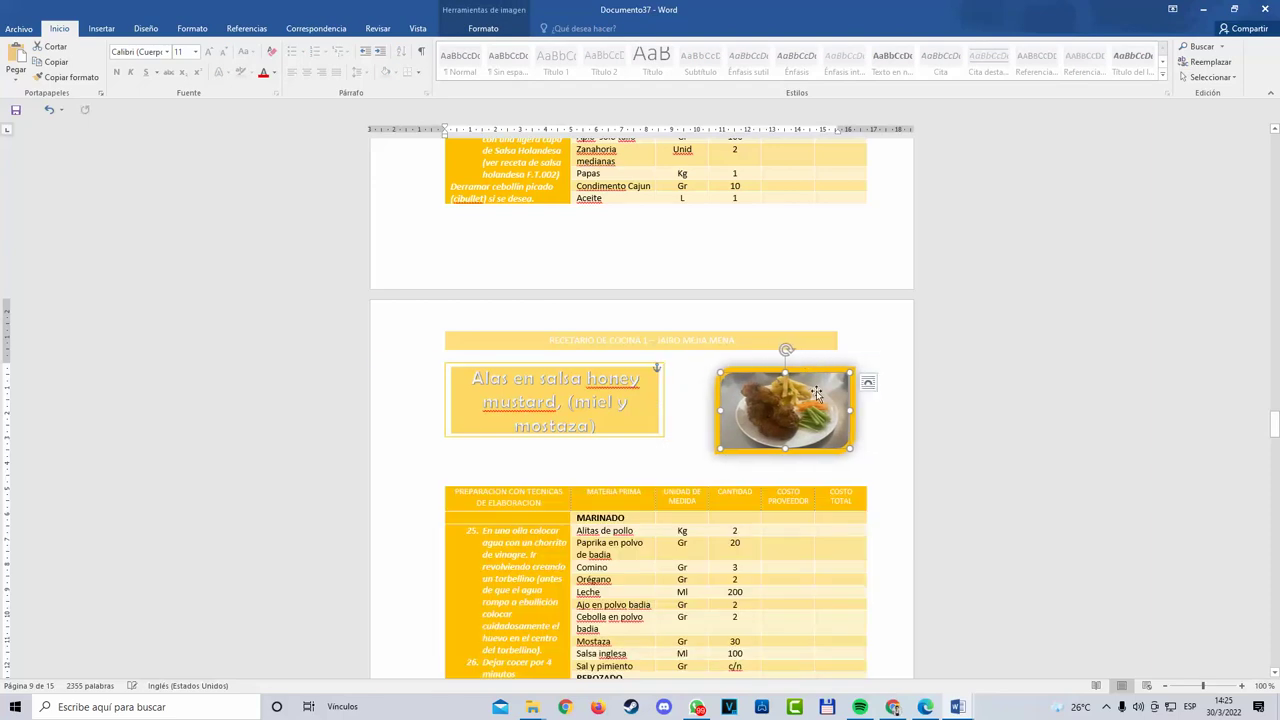
Step: Remove the duplicate photo overlapping the other one on the page after the table starting at step 25
{"action": "scroll", "coordinate": [810, 511], "scroll_direction": "down", "scroll_amount": 5}
{"action": "scroll", "coordinate": [811, 511], "scroll_direction": "down", "scroll_amount": 5}
{"action": "left_click", "coordinate": [828, 458]}
{"action": "right_click", "coordinate": [828, 463]}
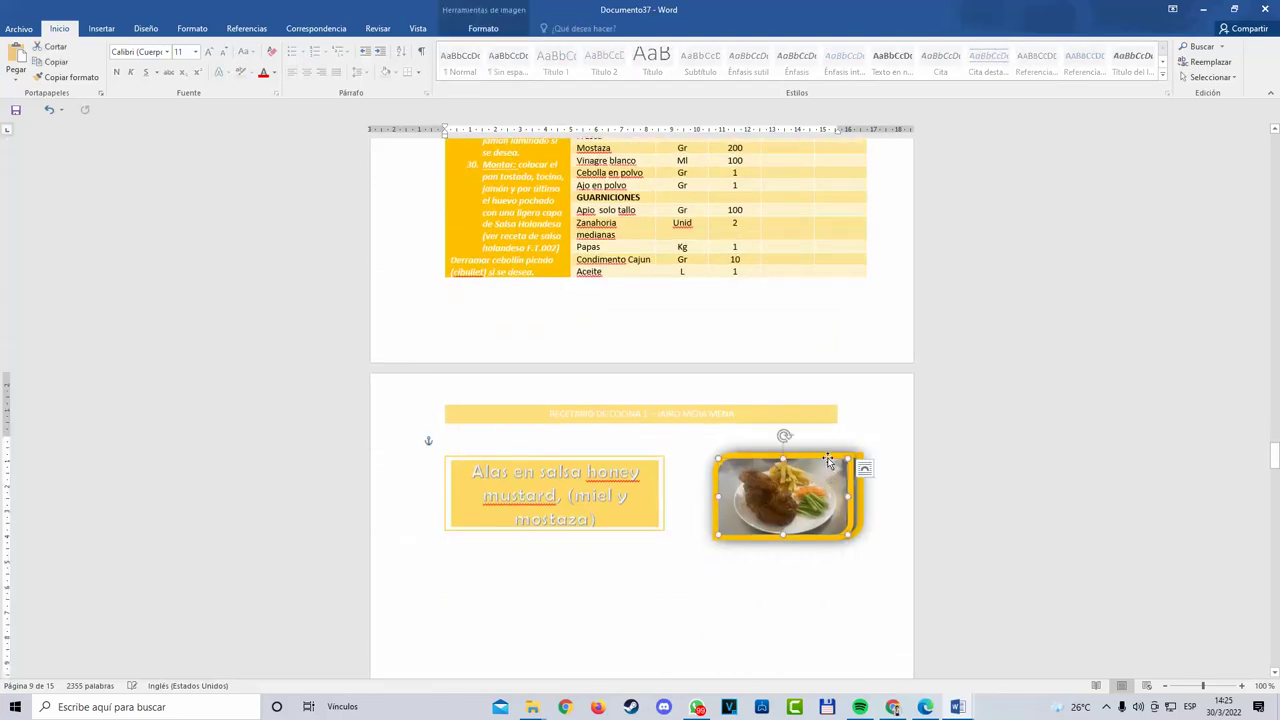
{"action": "left_click", "coordinate": [893, 231]}
{"action": "left_click", "coordinate": [737, 626]}
{"action": "scroll", "coordinate": [737, 626], "scroll_direction": "down", "scroll_amount": 15}
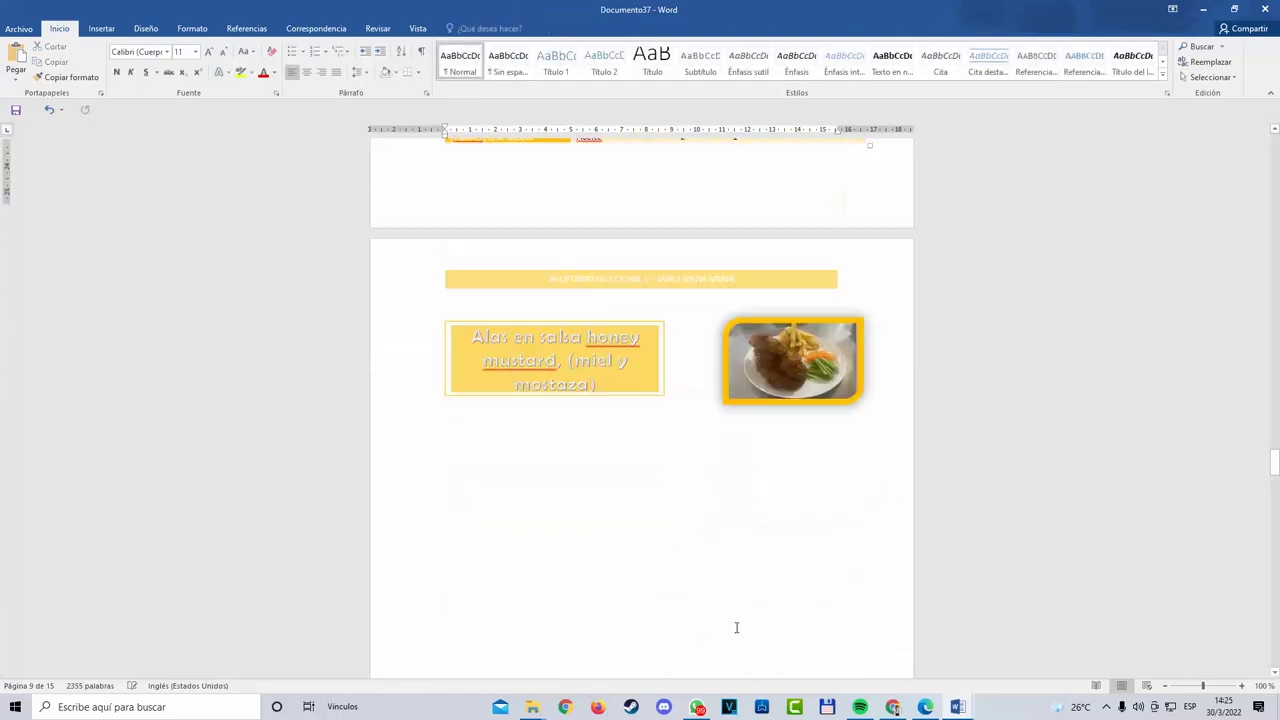
Step: Undo the last two edits made around the table starting at step 25
{"action": "scroll", "coordinate": [650, 600], "scroll_direction": "up", "scroll_amount": 10}
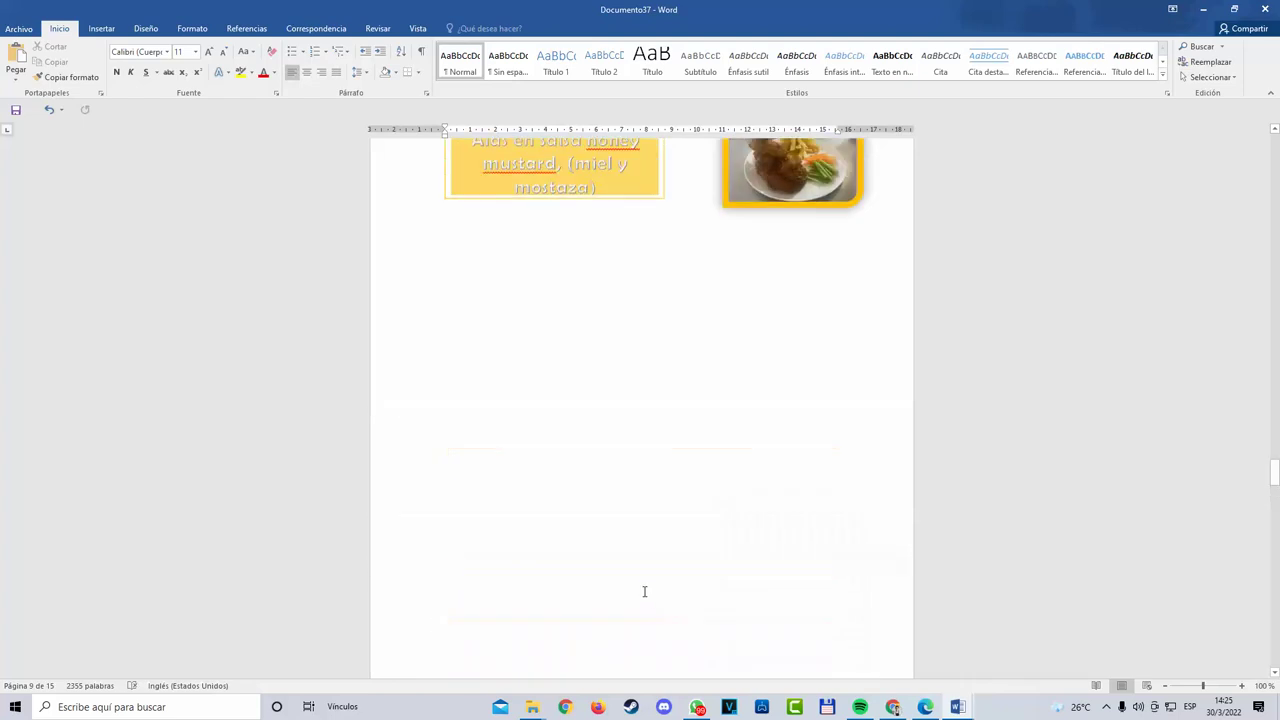
{"action": "scroll", "coordinate": [516, 534], "scroll_direction": "up", "scroll_amount": 3}
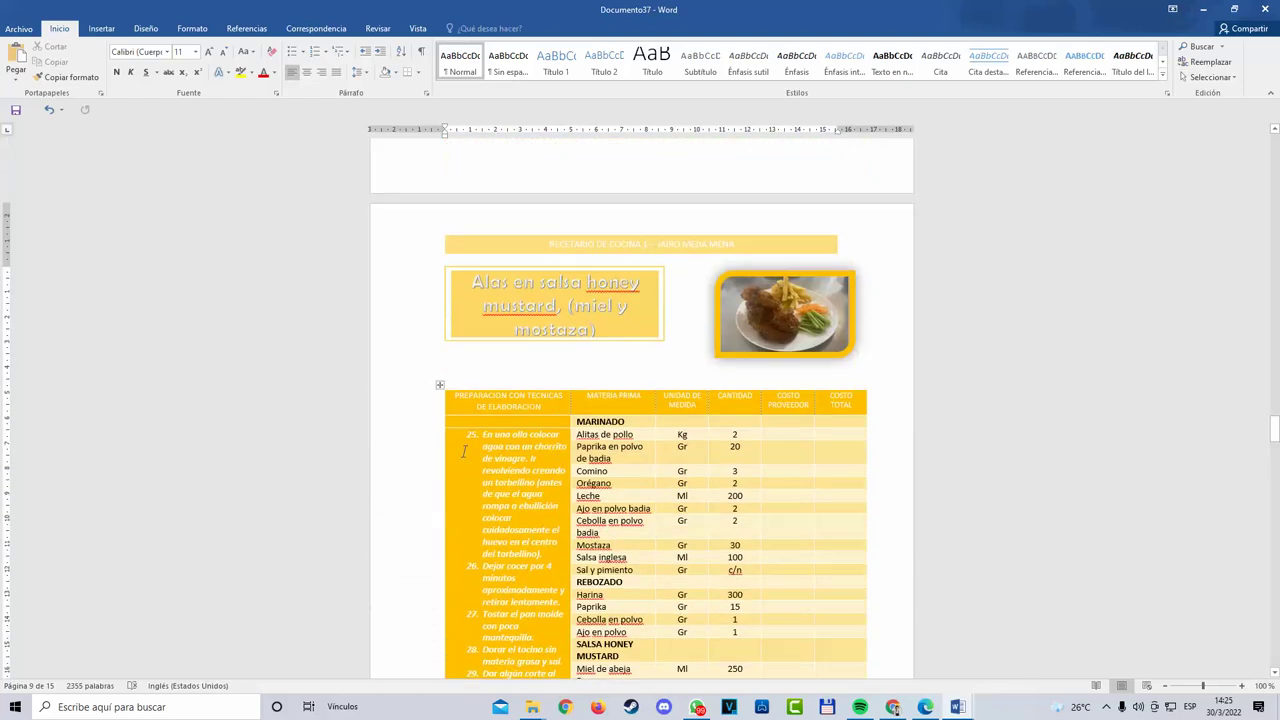
{"action": "left_click", "coordinate": [440, 385]}
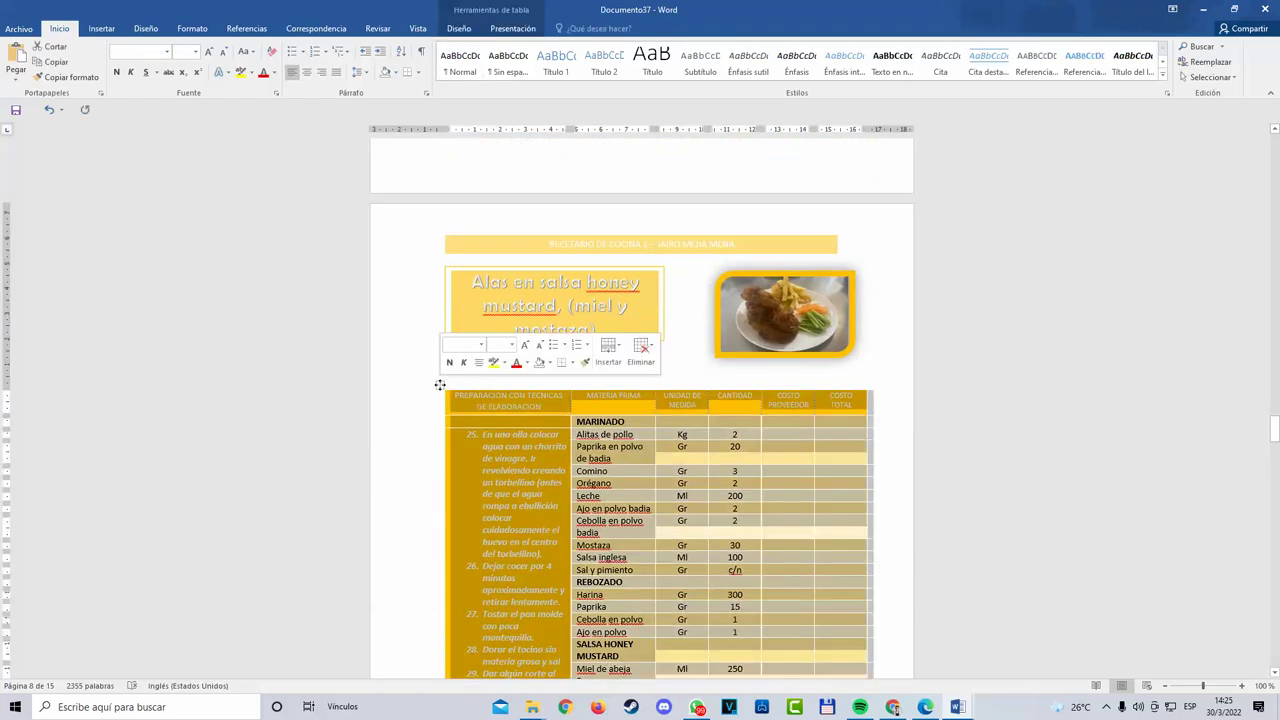
{"action": "left_click", "coordinate": [566, 459]}
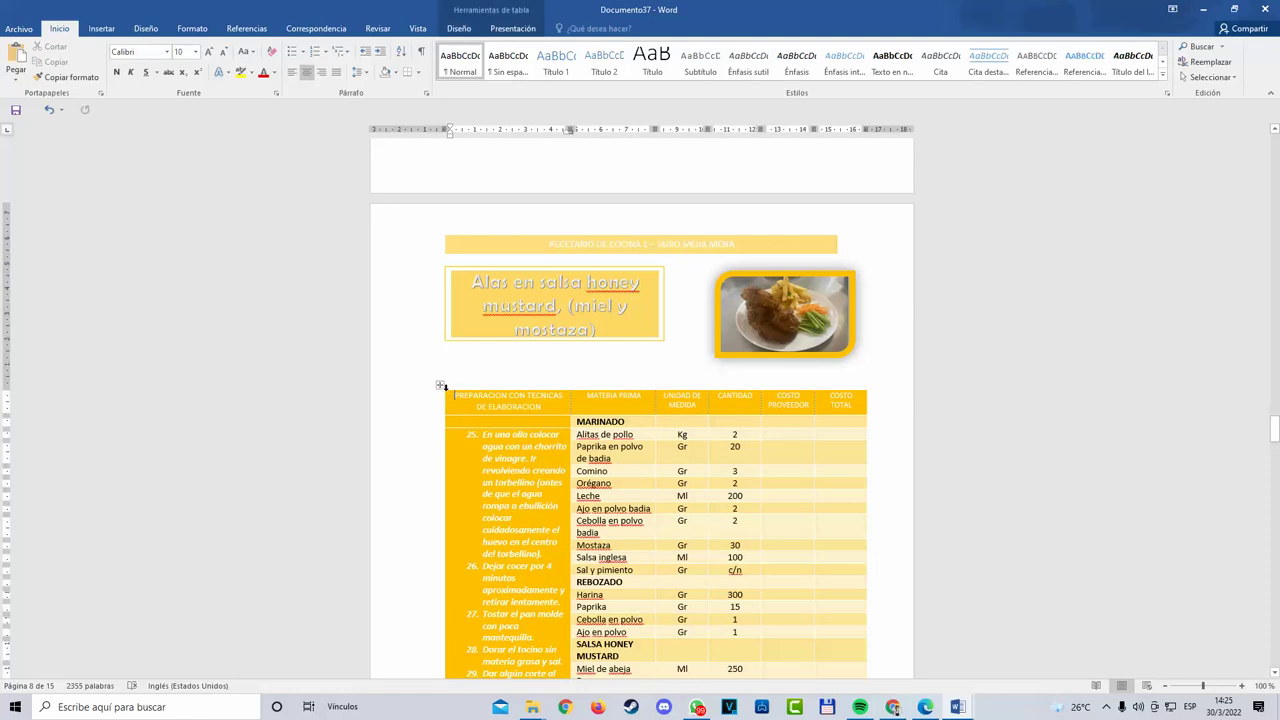
{"action": "left_click", "coordinate": [440, 386]}
{"action": "scroll", "coordinate": [507, 457], "scroll_direction": "down", "scroll_amount": 10}
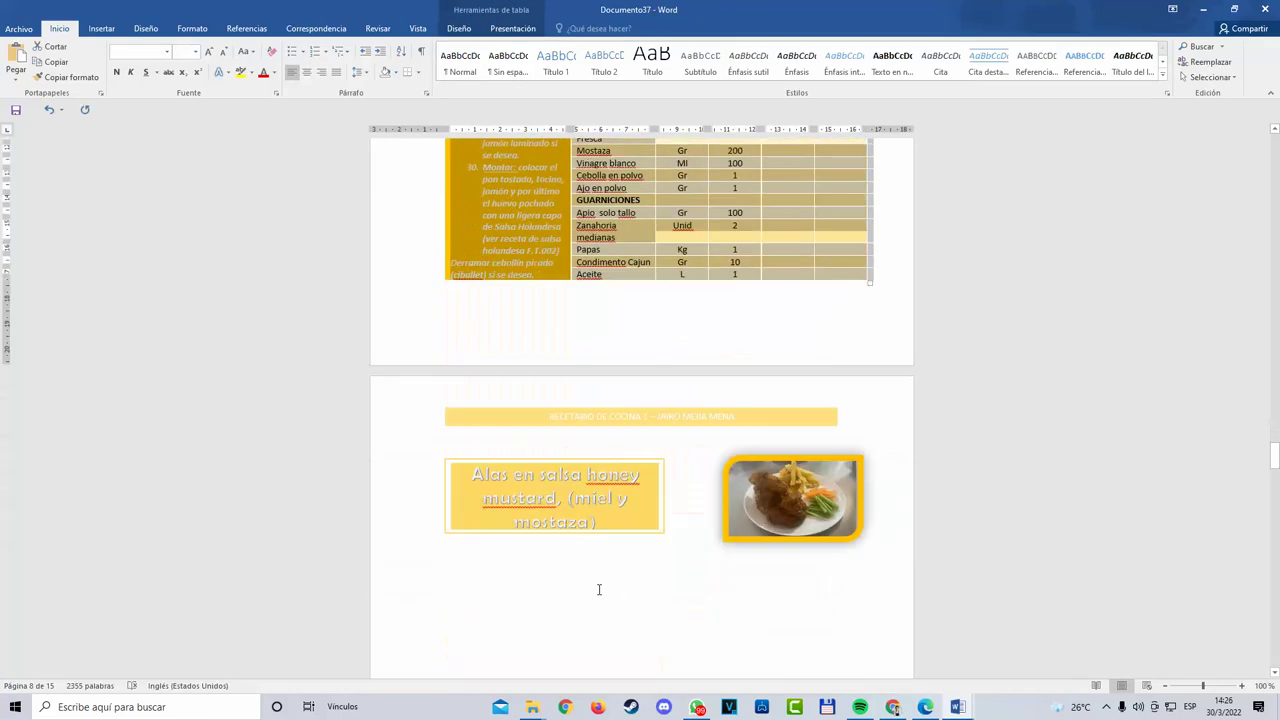
{"action": "left_click", "coordinate": [571, 500]}
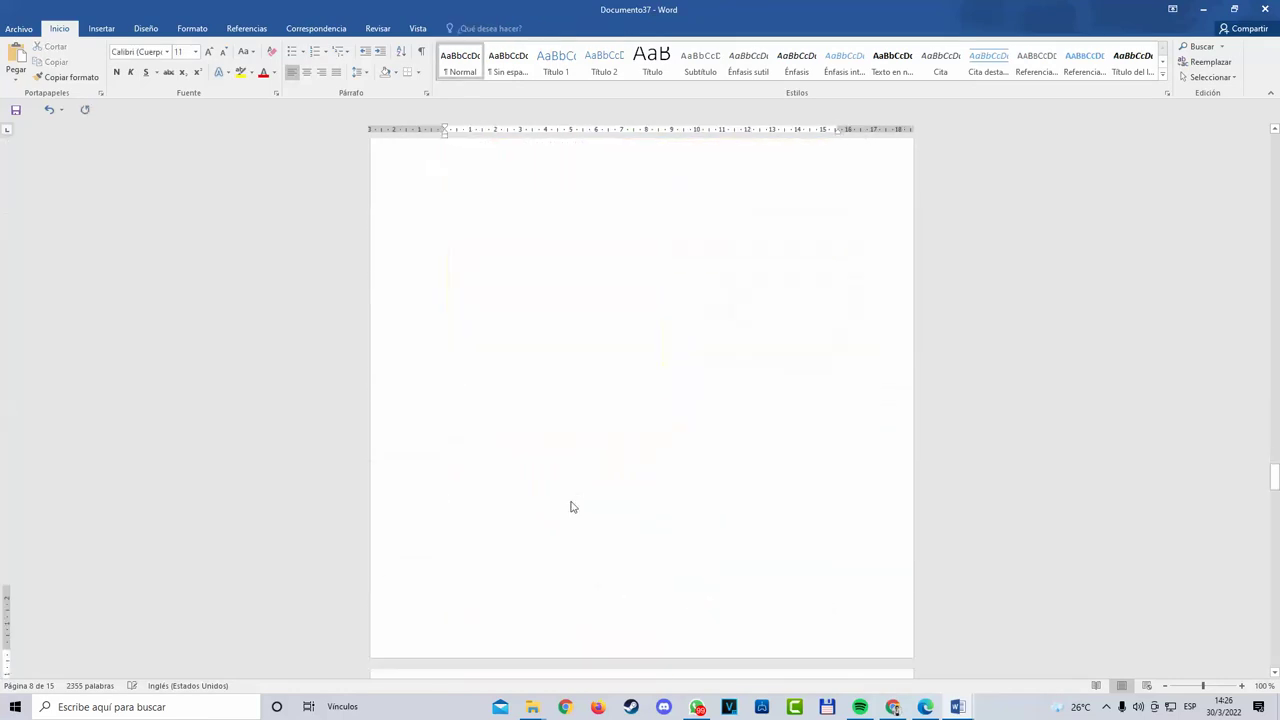
{"action": "scroll", "coordinate": [575, 530], "scroll_direction": "down", "scroll_amount": 3}
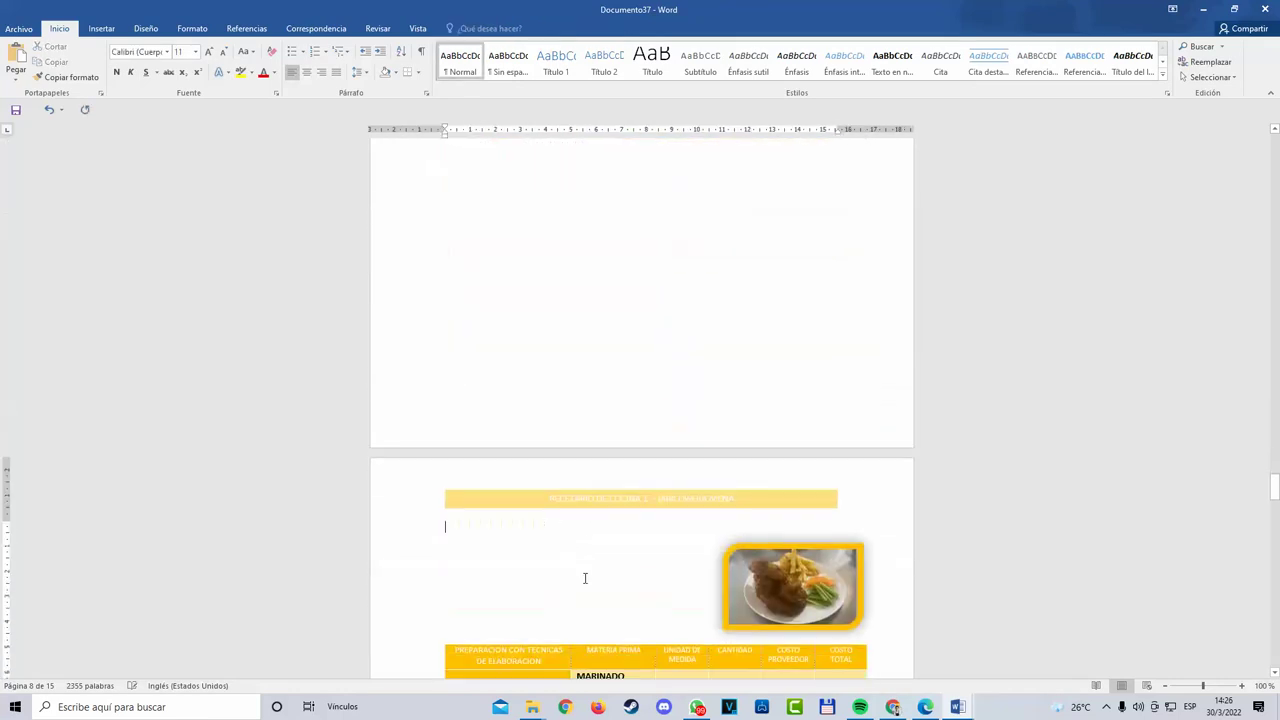
{"action": "left_click", "coordinate": [49, 111]}
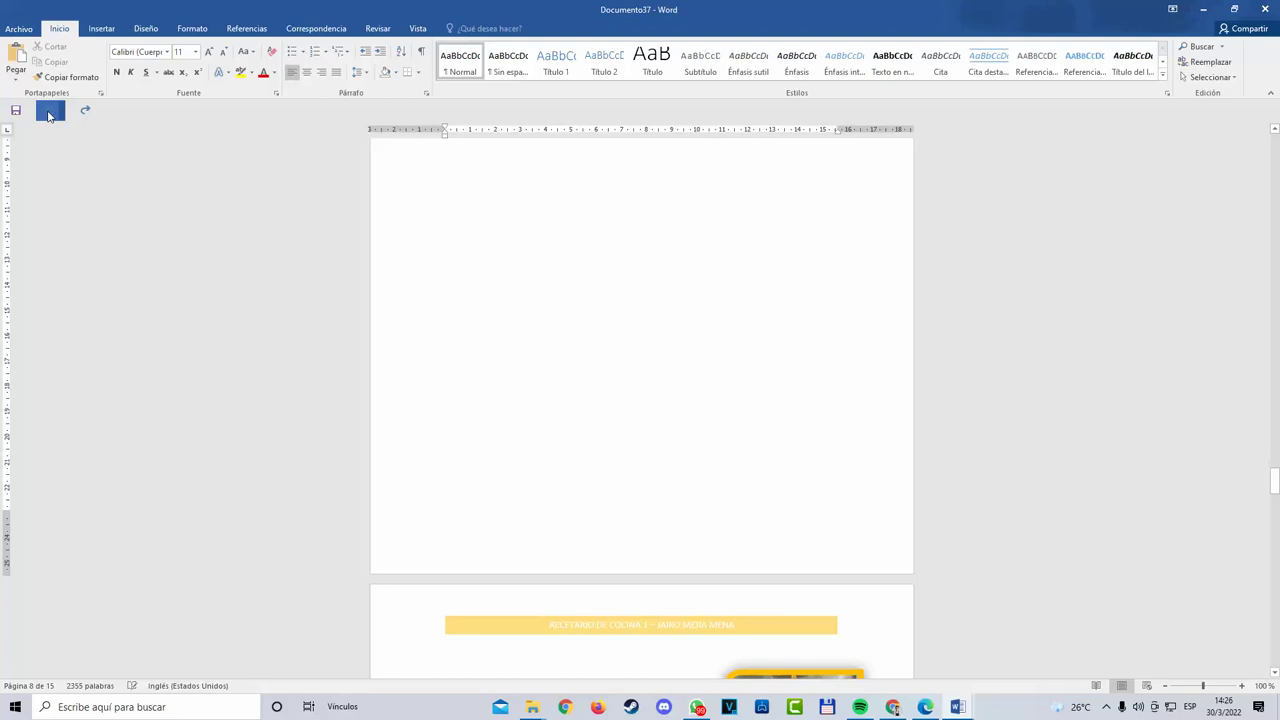
{"action": "left_click", "coordinate": [49, 111]}
Step: Return to the cover page and apply the NO COPIAR 2 watermark to the document
{"action": "left_click_drag", "start_coordinate": [1274, 458], "coordinate": [1274, 140]}
{"action": "scroll", "coordinate": [764, 426], "scroll_direction": "down", "scroll_amount": 2}
{"action": "scroll", "coordinate": [764, 426], "scroll_direction": "up", "scroll_amount": 2}
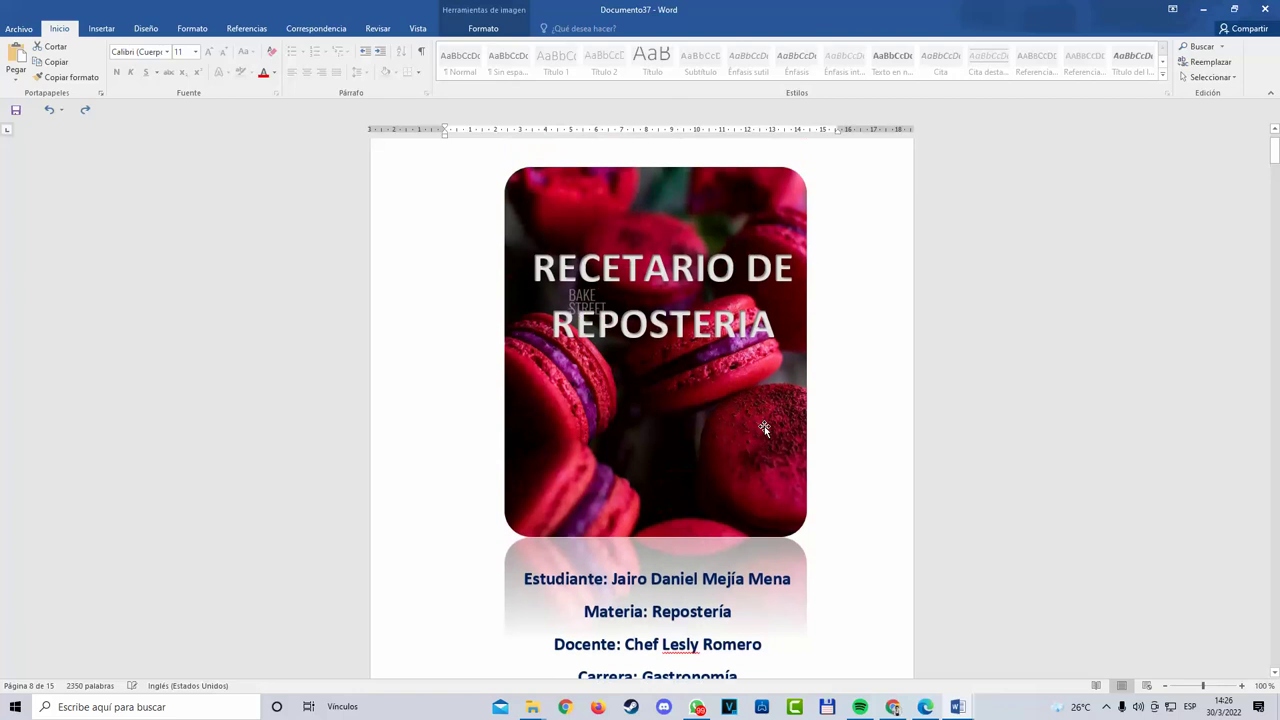
{"action": "left_click", "coordinate": [146, 26]}
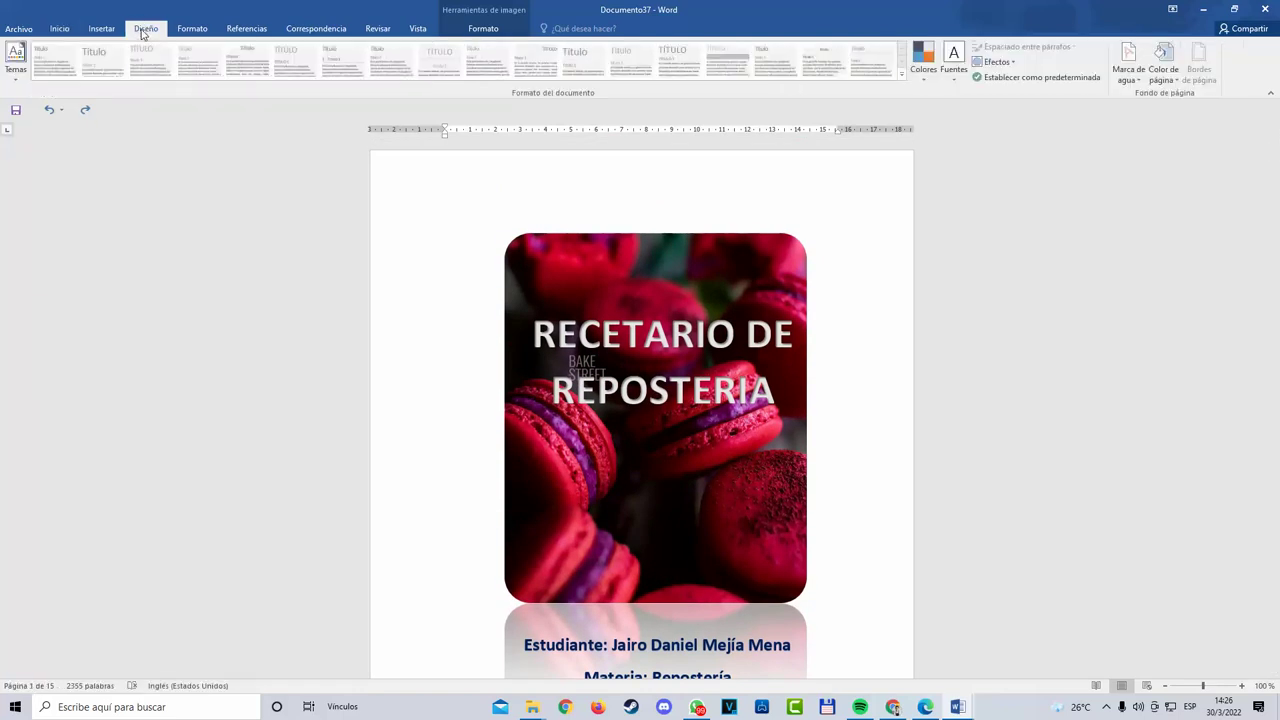
{"action": "left_click", "coordinate": [1130, 62]}
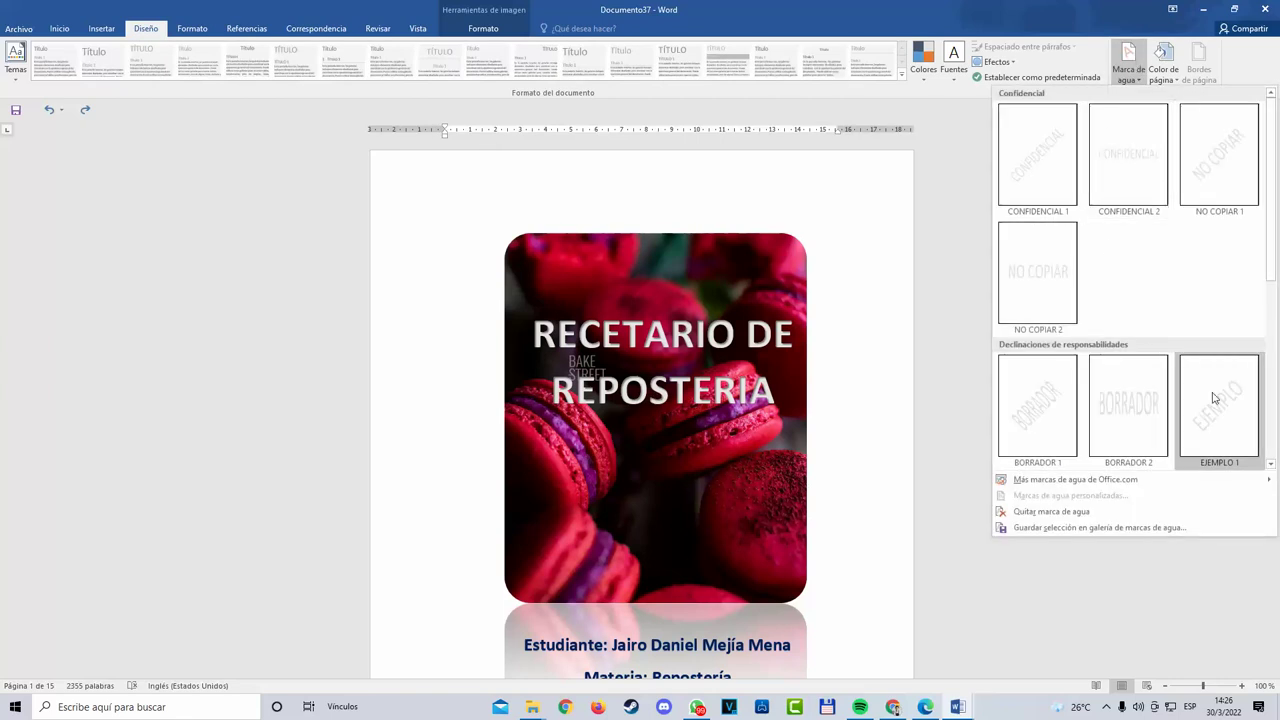
{"action": "left_click", "coordinate": [1037, 275]}
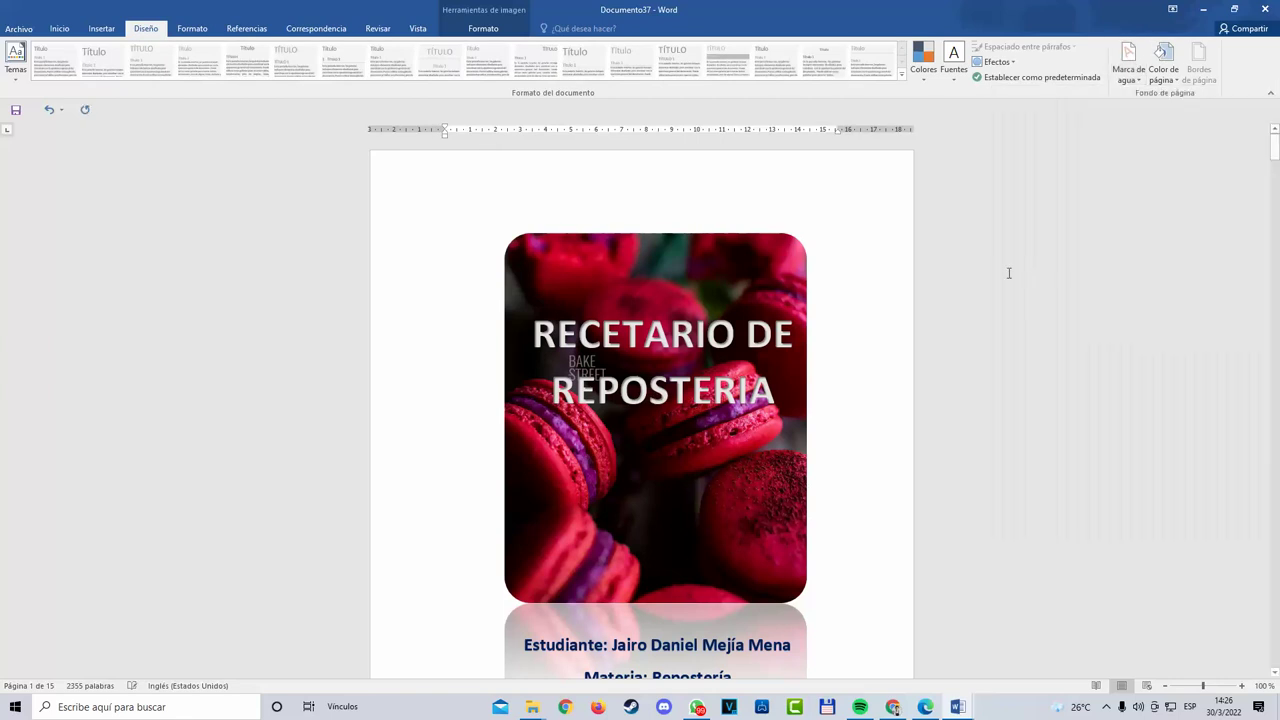
Step: Set the page colour to a gray theme shade and check it across the cover and recipe pages
{"action": "left_click", "coordinate": [1166, 78]}
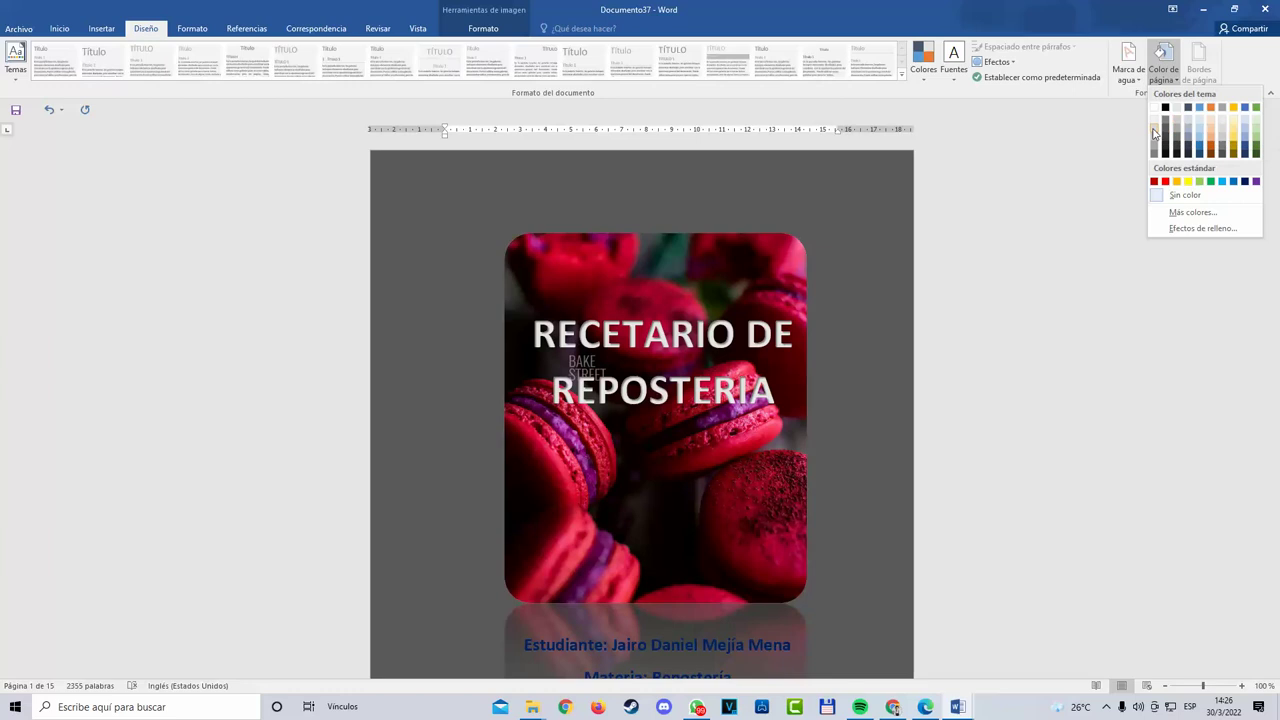
{"action": "left_click", "coordinate": [1155, 140]}
{"action": "scroll", "coordinate": [751, 443], "scroll_direction": "down", "scroll_amount": 5}
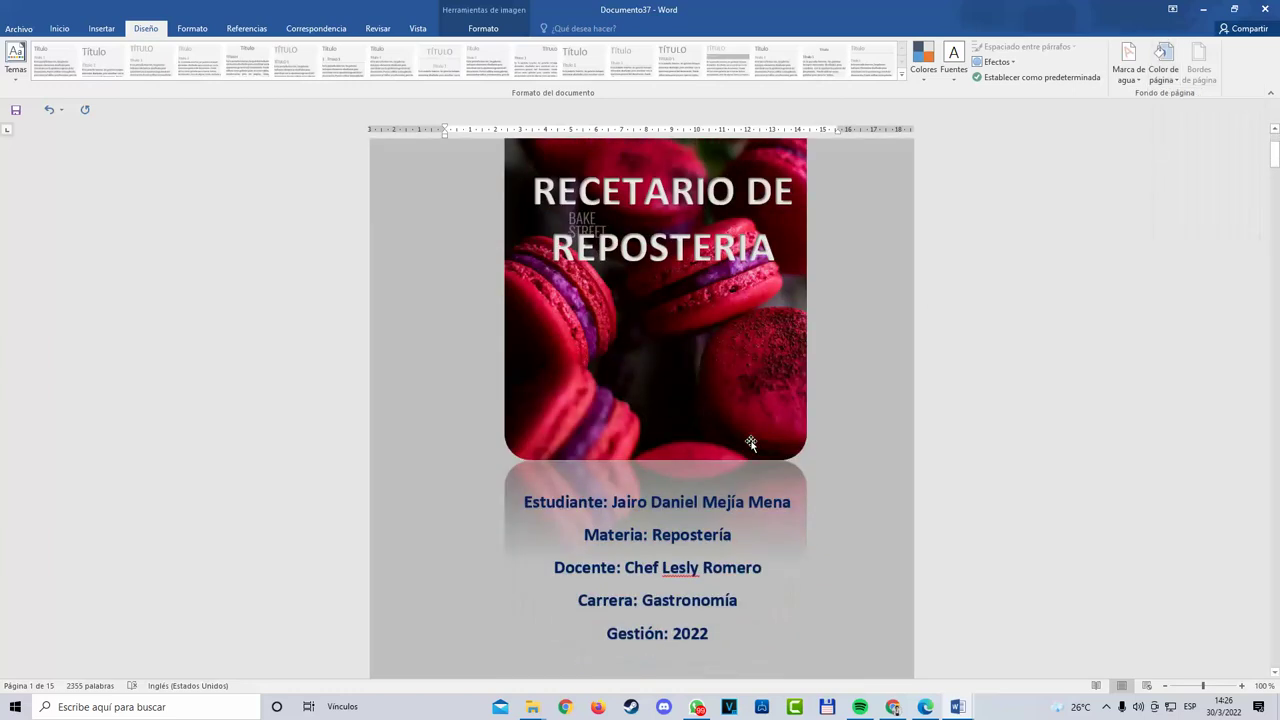
{"action": "scroll", "coordinate": [726, 483], "scroll_direction": "down", "scroll_amount": 3}
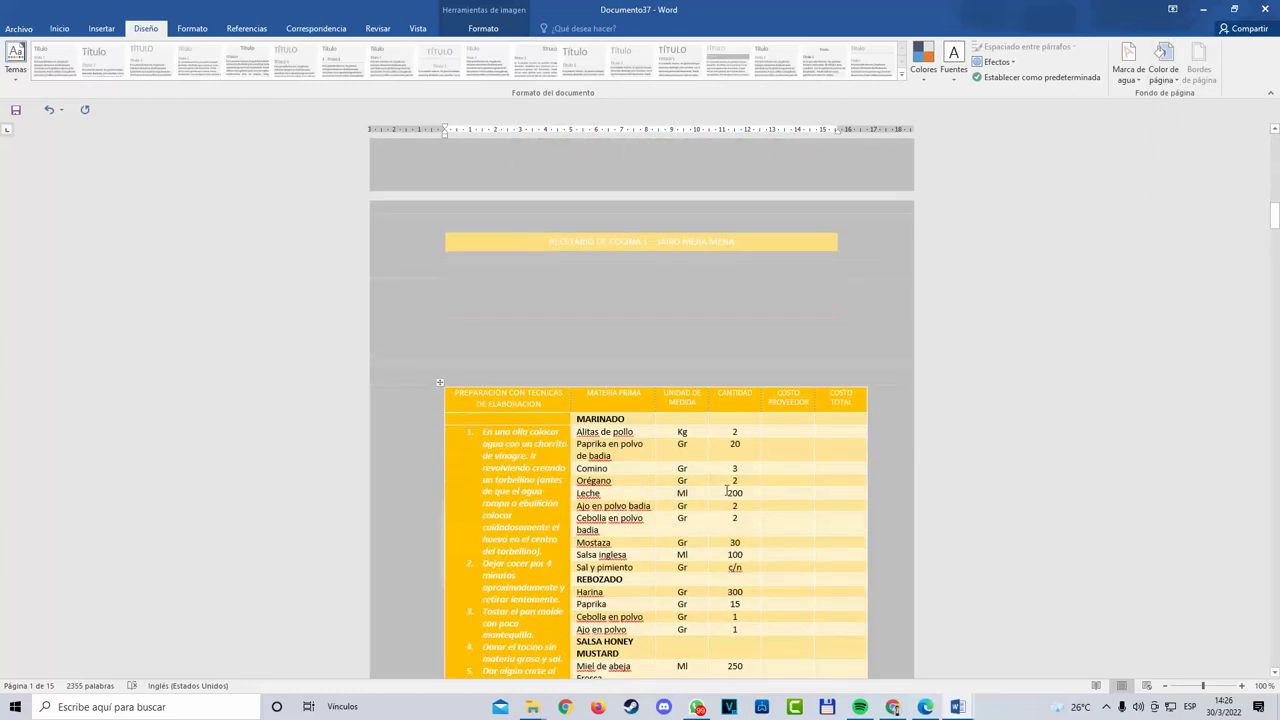
Step: Set the page colour to the lightest gold theme shade and check it on the cover
{"action": "left_click", "coordinate": [1174, 78]}
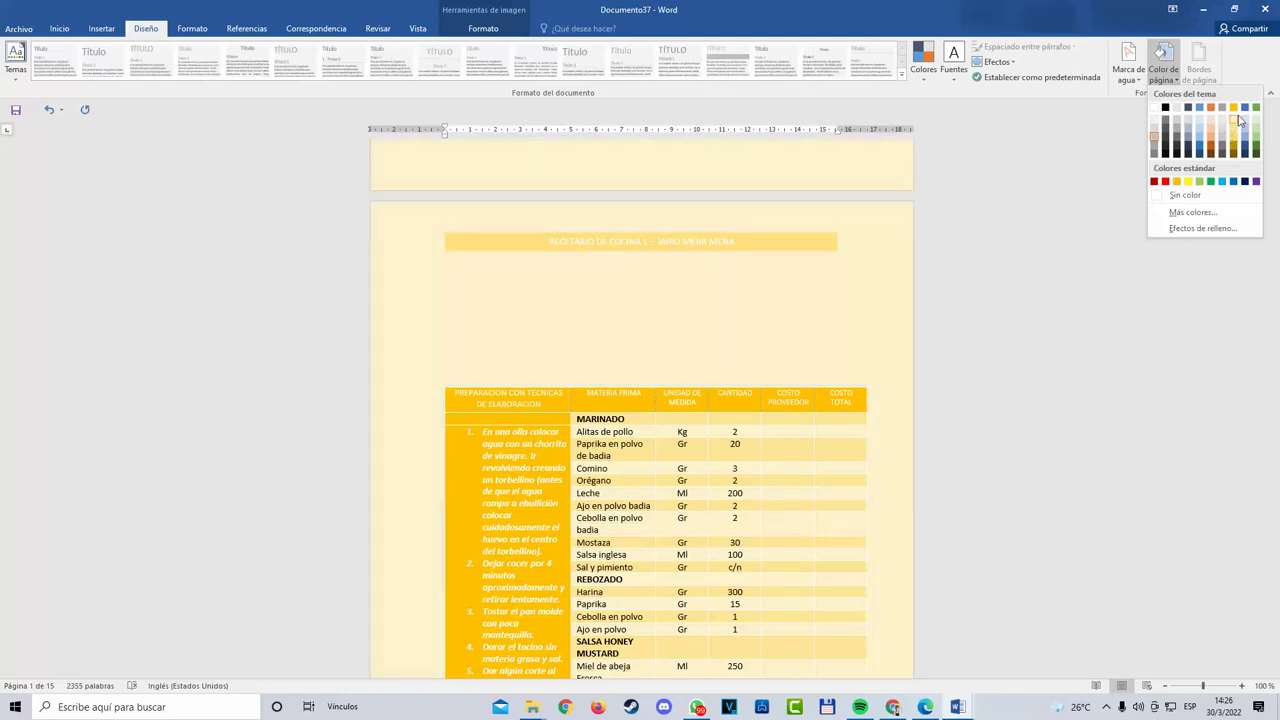
{"action": "left_click", "coordinate": [1236, 124]}
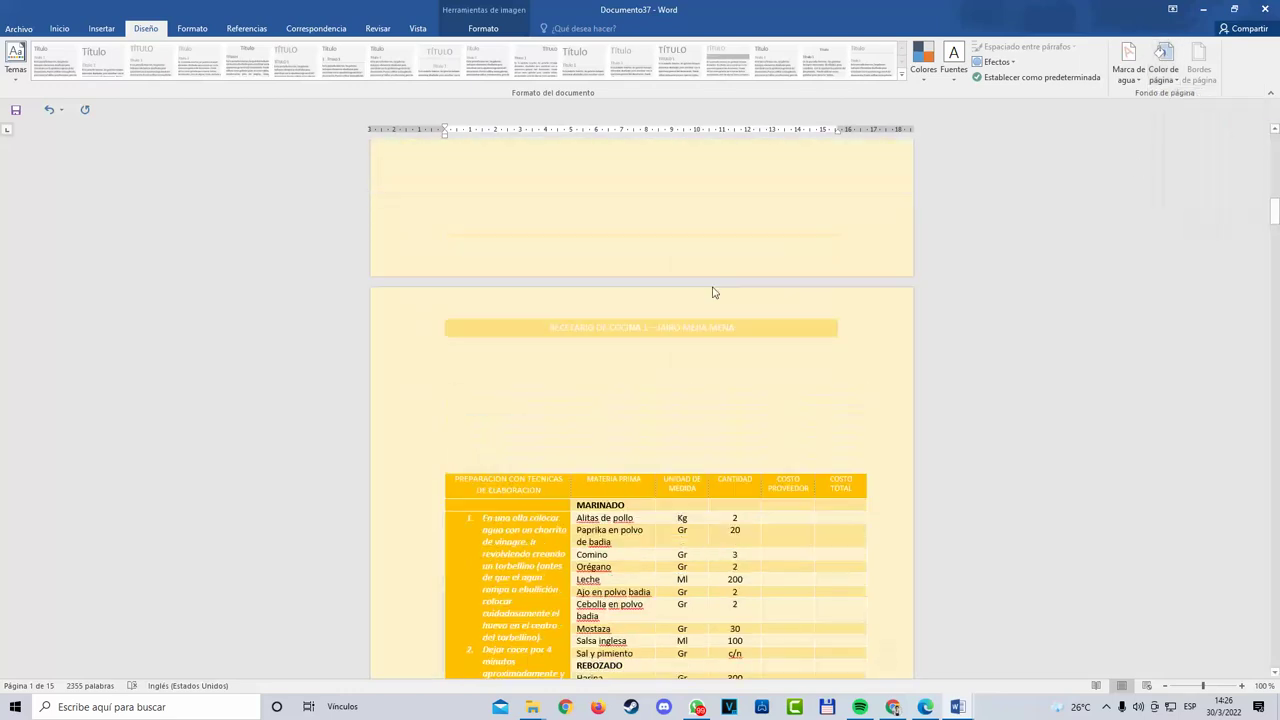
{"action": "scroll", "coordinate": [640, 280], "scroll_direction": "up", "scroll_amount": 10}
{"action": "scroll", "coordinate": [518, 251], "scroll_direction": "up", "scroll_amount": 3}
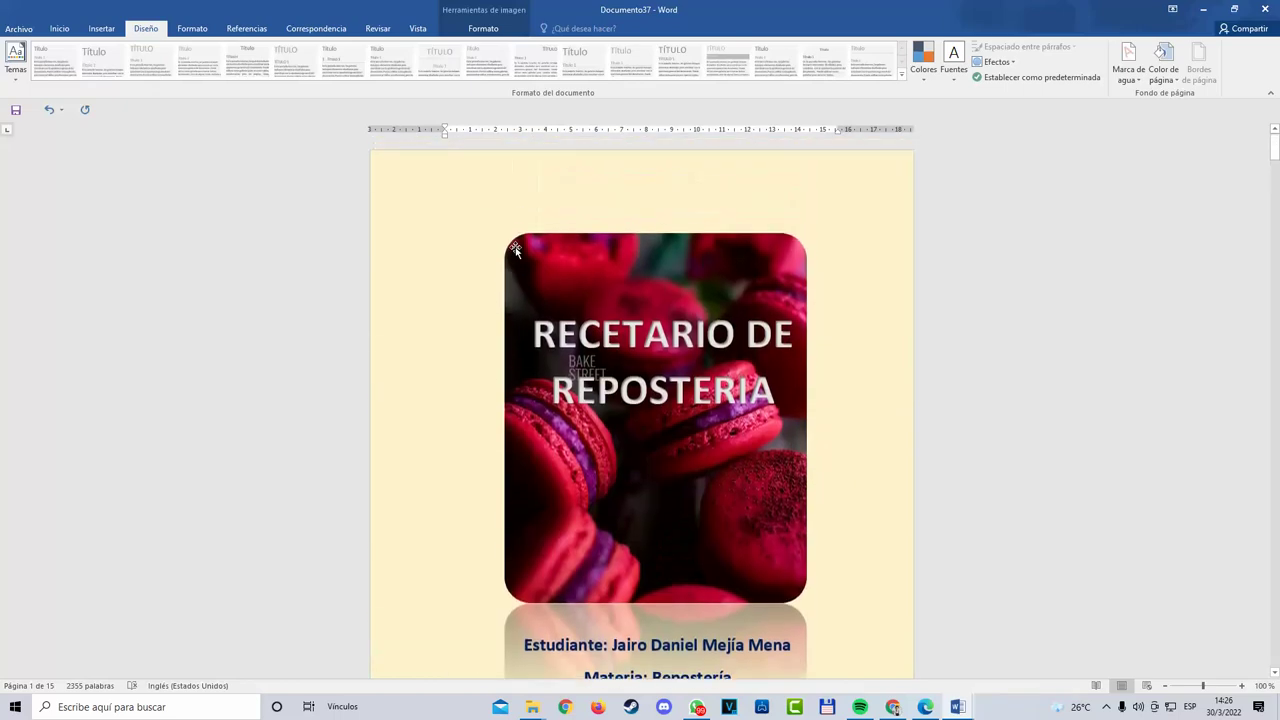
Step: Remove the NO COPIAR watermark from the pages, starting from the index page
{"action": "scroll", "coordinate": [554, 514], "scroll_direction": "down", "scroll_amount": 12}
{"action": "left_click", "coordinate": [768, 486]}
{"action": "scroll", "coordinate": [1266, 322], "scroll_direction": "down", "scroll_amount": 3}
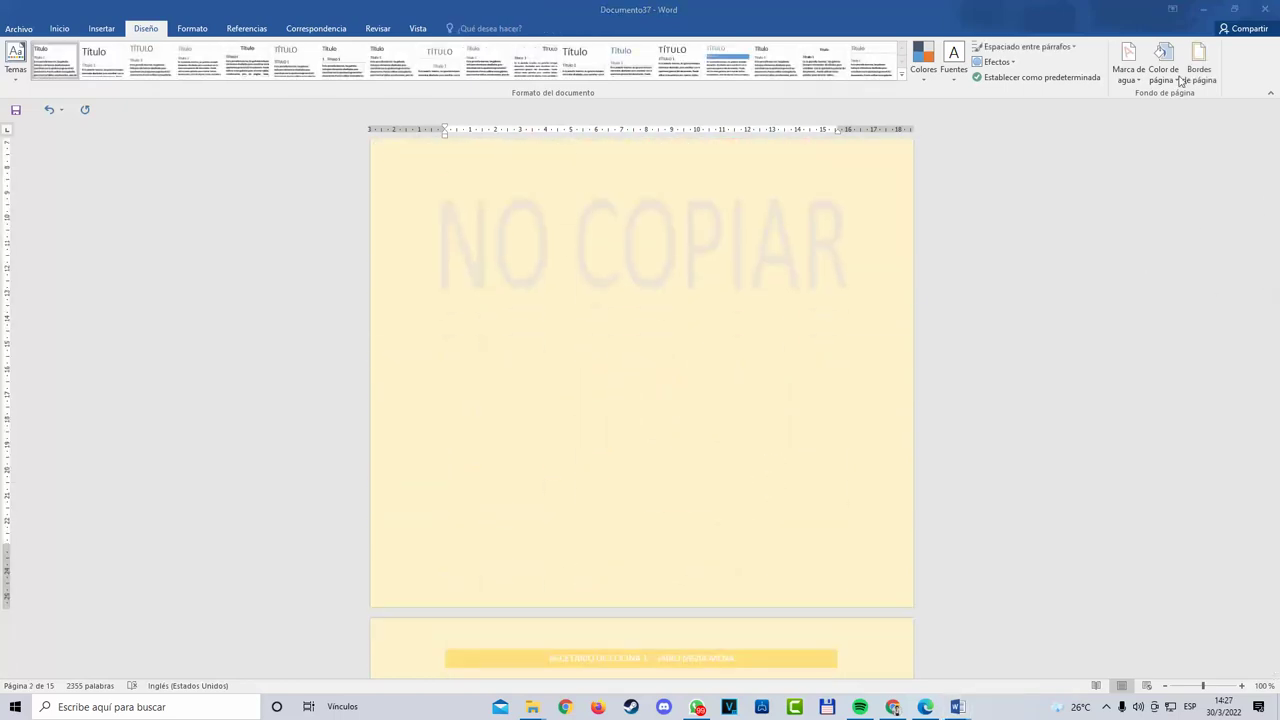
{"action": "left_click", "coordinate": [1138, 80]}
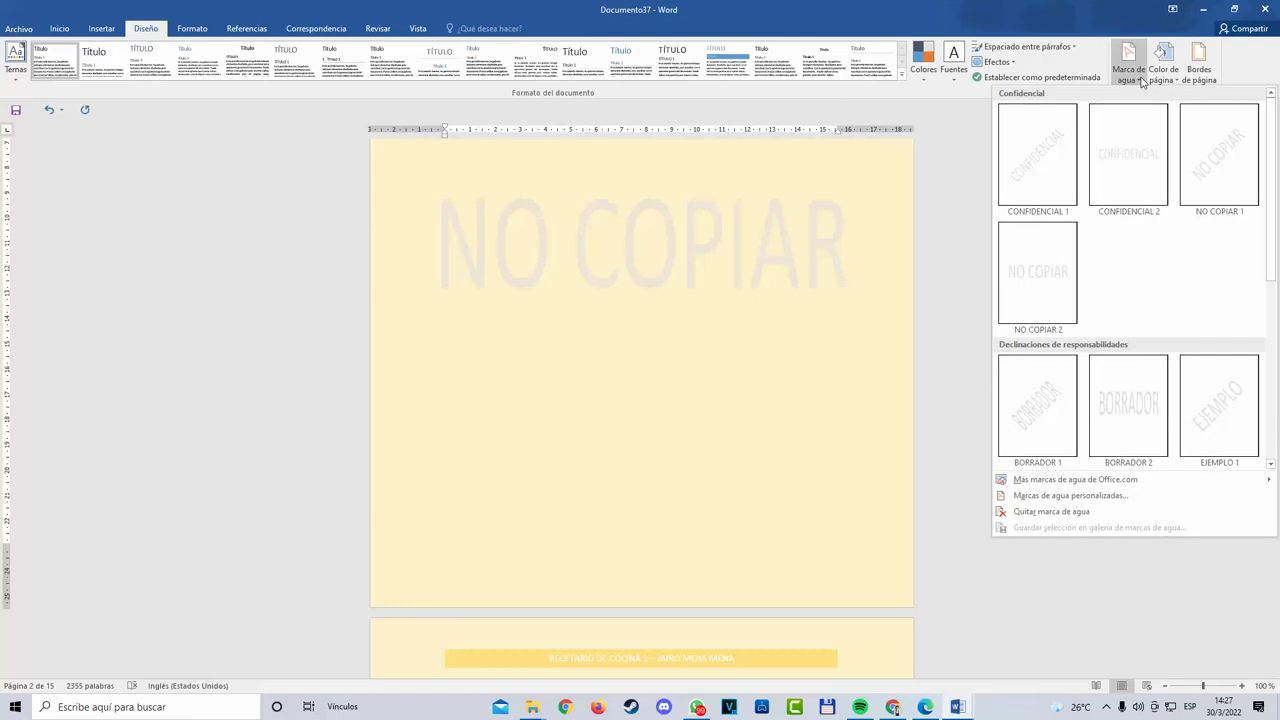
{"action": "left_click", "coordinate": [1064, 511]}
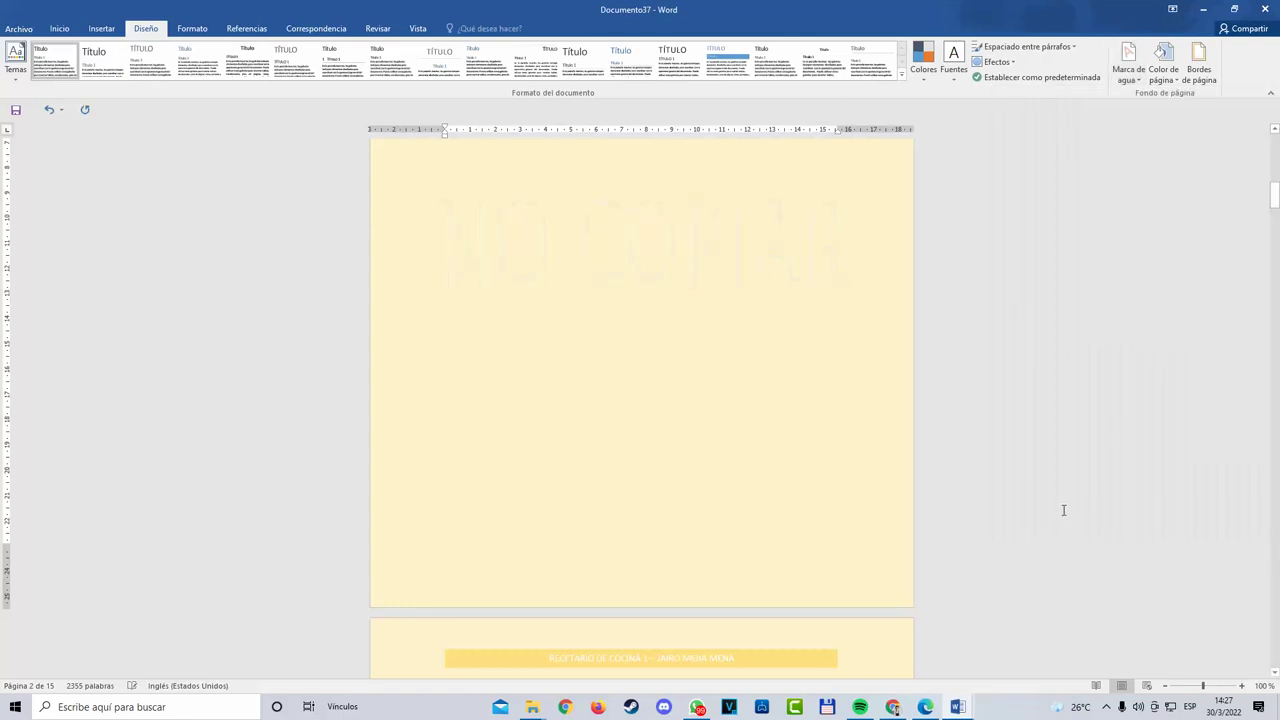
Step: Add a black 3 pt double-line box border around the pages, applied to the whole document, and check the cover and index
{"action": "left_click", "coordinate": [1199, 80]}
{"action": "left_click", "coordinate": [1166, 122]}
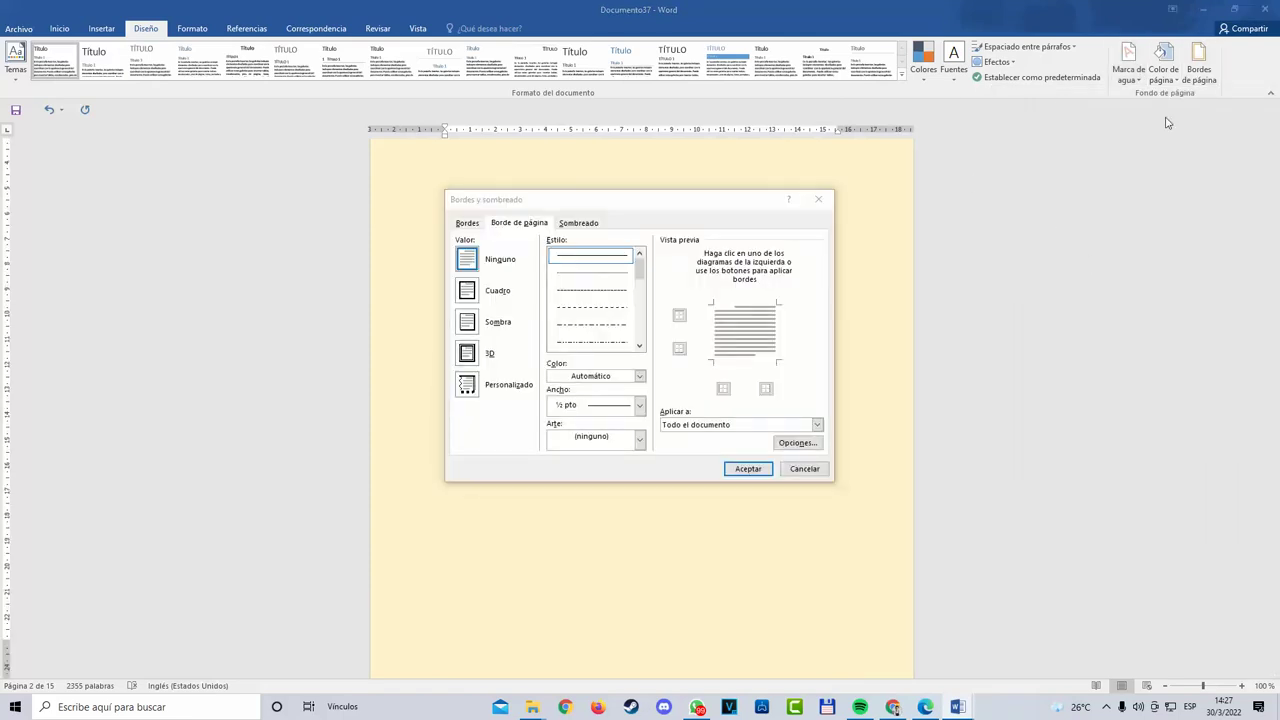
{"action": "left_click", "coordinate": [820, 200]}
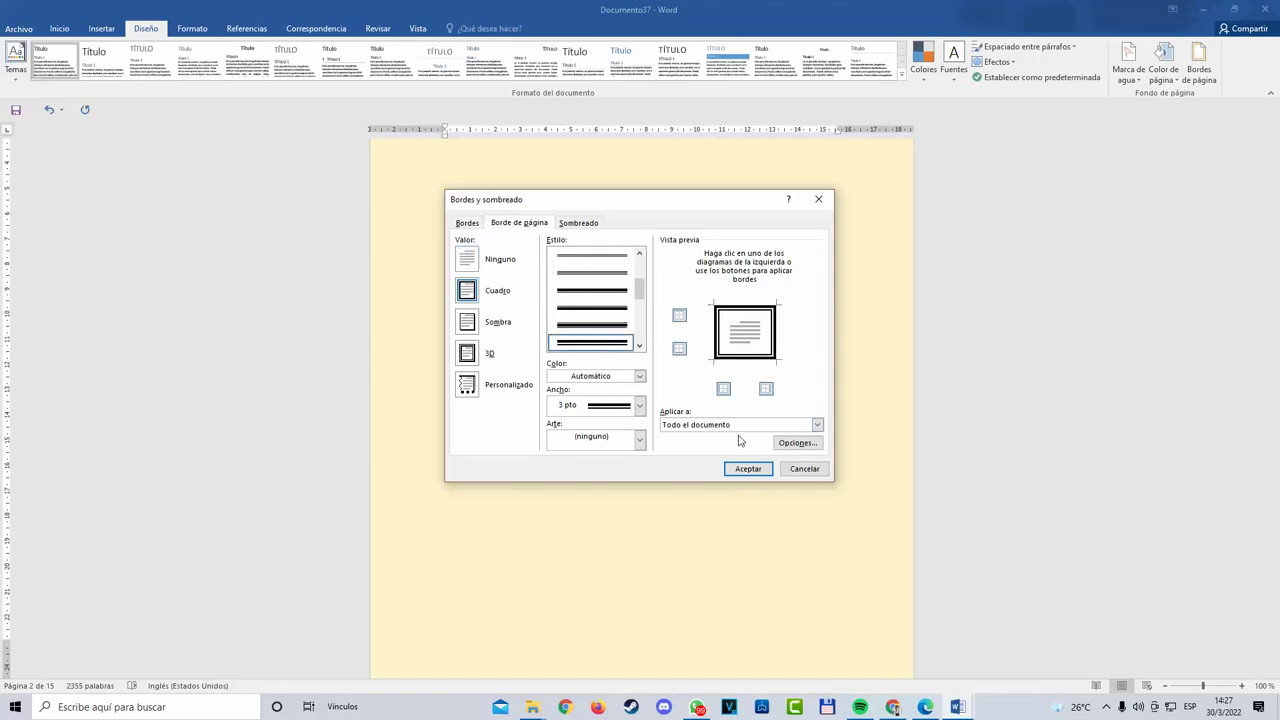
{"action": "left_click", "coordinate": [805, 426]}
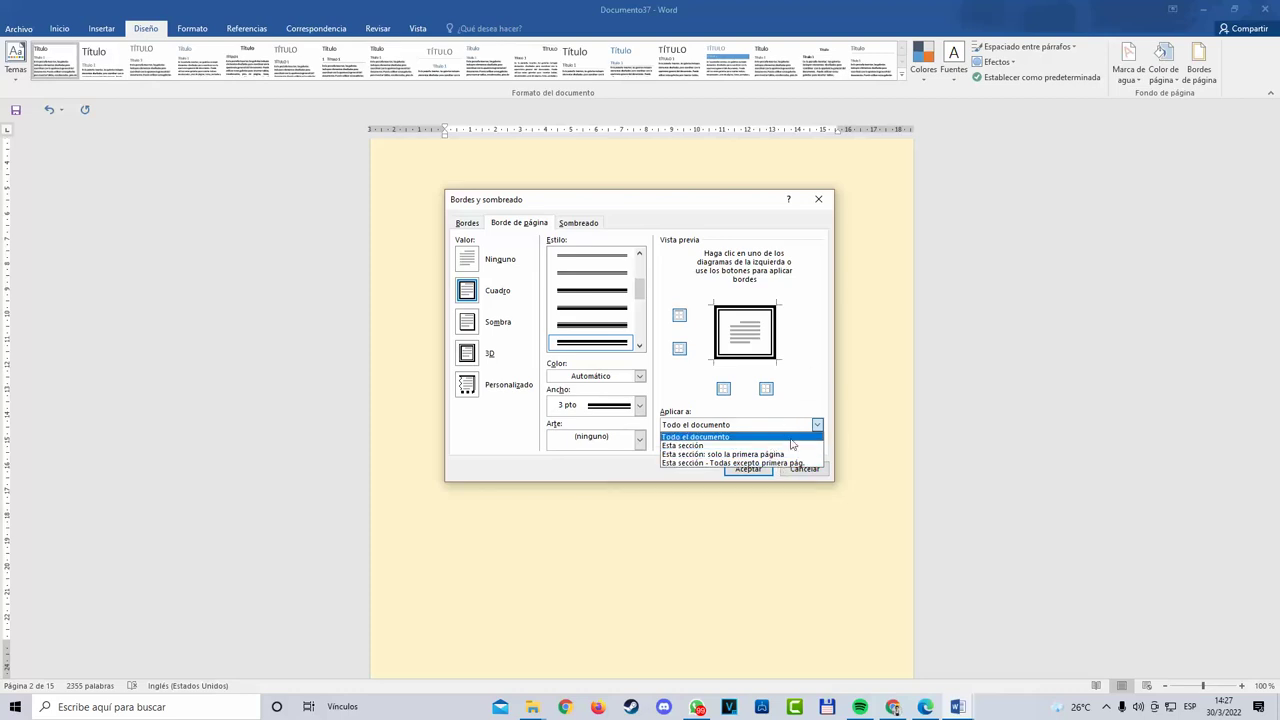
{"action": "left_click", "coordinate": [800, 437]}
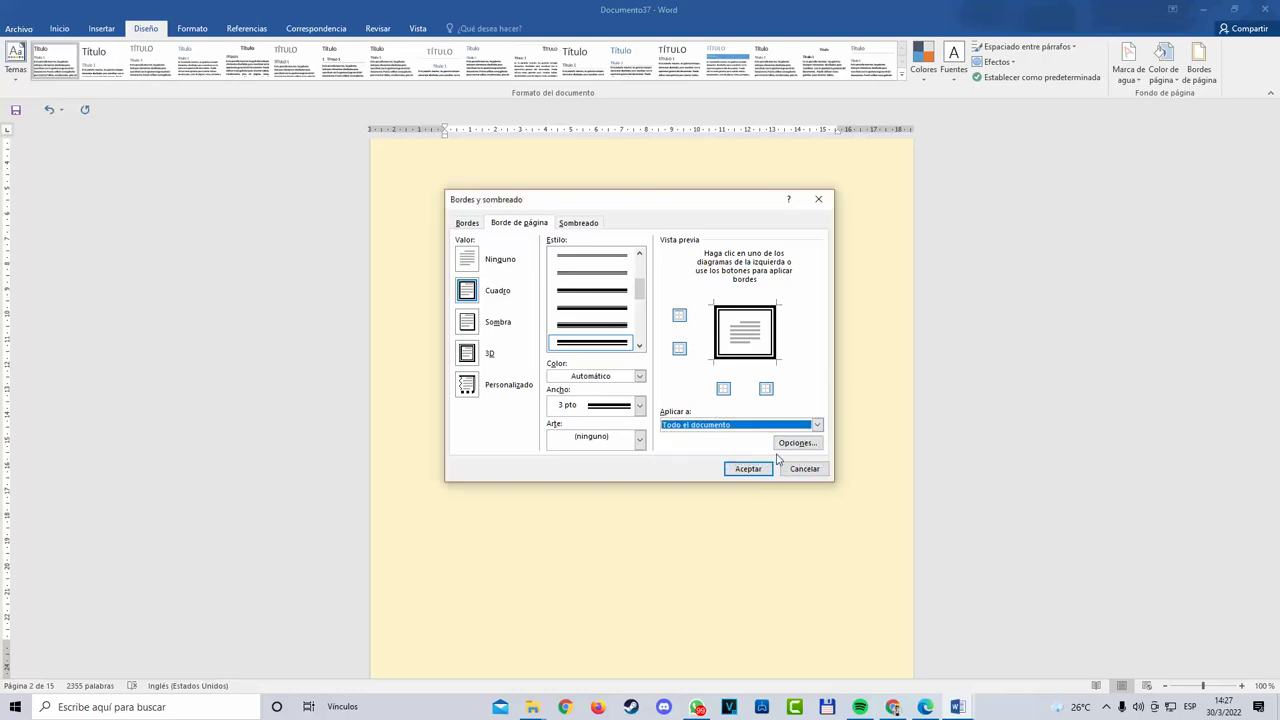
{"action": "left_click", "coordinate": [748, 469]}
{"action": "scroll", "coordinate": [760, 466], "scroll_direction": "up", "scroll_amount": 10}
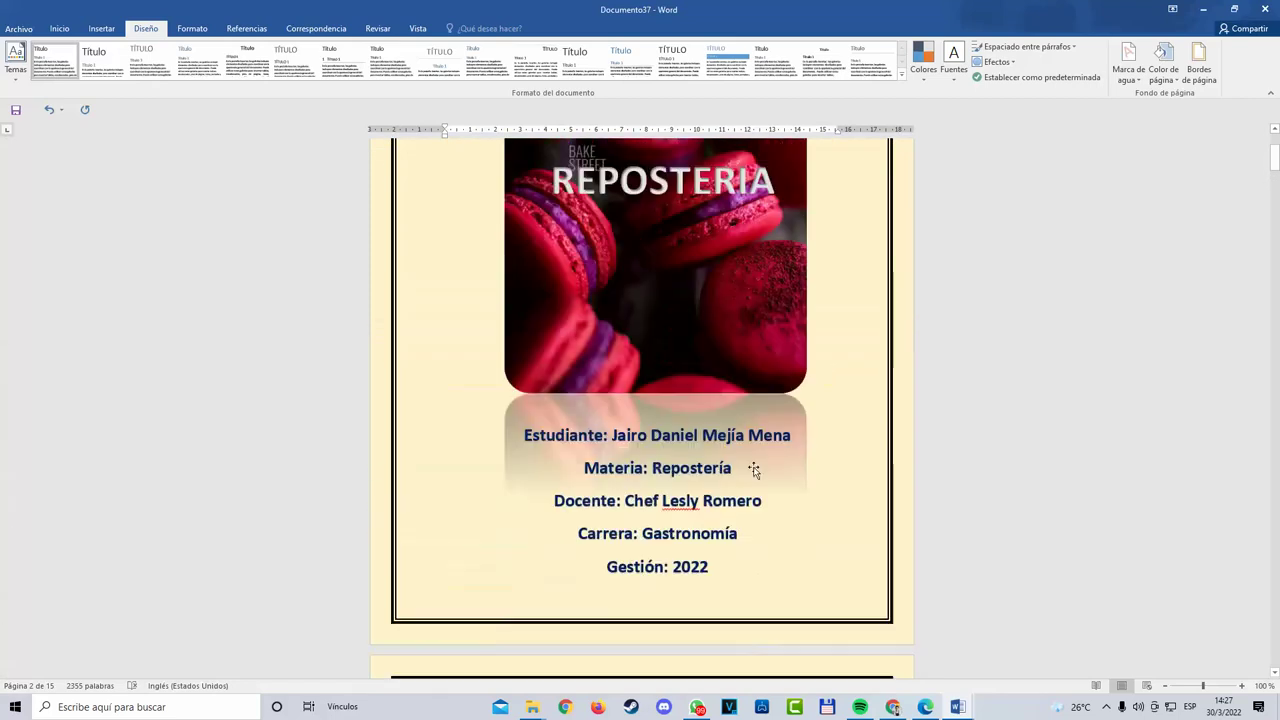
{"action": "scroll", "coordinate": [748, 466], "scroll_direction": "down", "scroll_amount": 8}
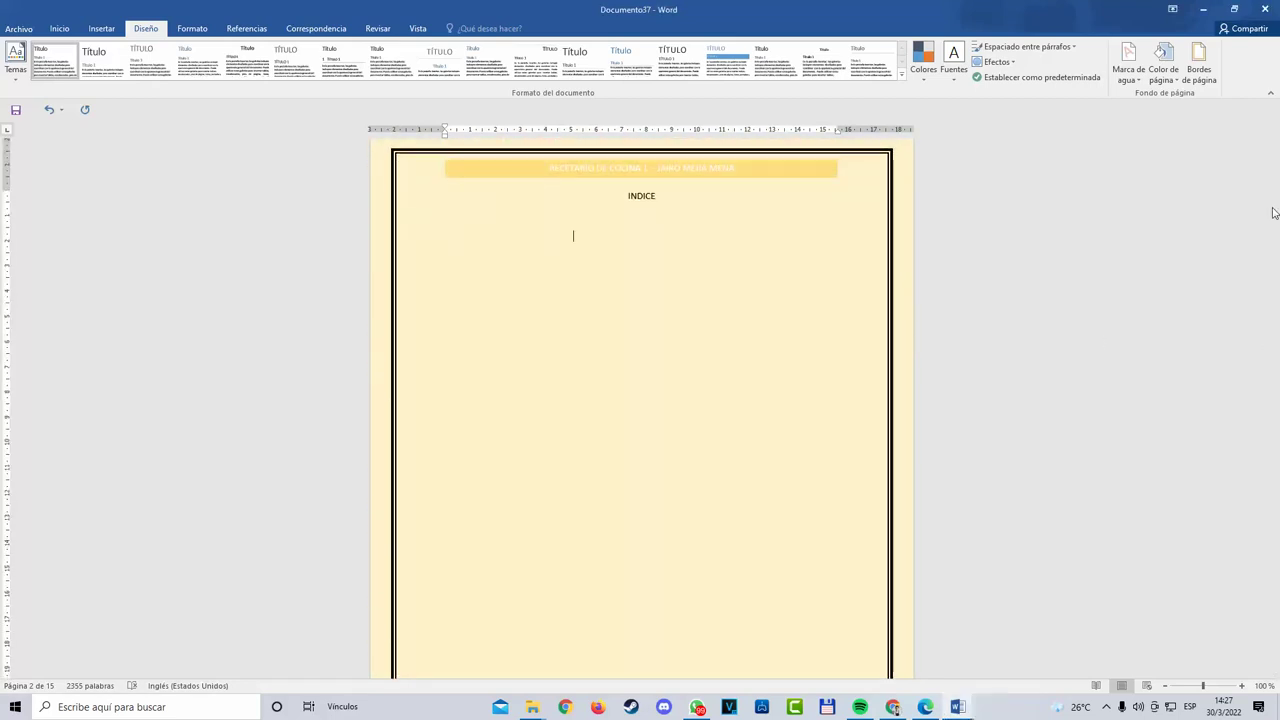
Step: Copy the "Alas en salsa honey mustard, (miel y mostaza)" title box onto the last recipe page, above its table
{"action": "left_click_drag", "start_coordinate": [1272, 186], "coordinate": [1275, 605]}
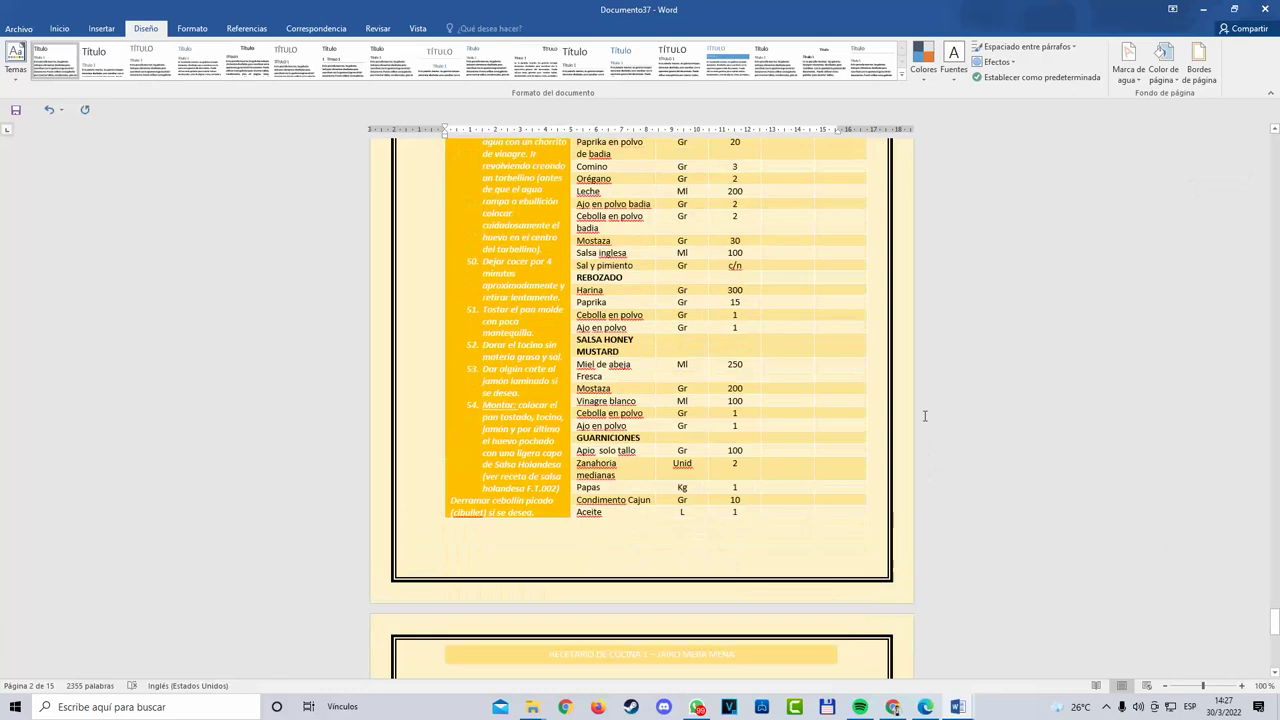
{"action": "scroll", "coordinate": [923, 414], "scroll_direction": "up", "scroll_amount": 4}
{"action": "left_click", "coordinate": [606, 263]}
{"action": "left_click", "coordinate": [606, 284]}
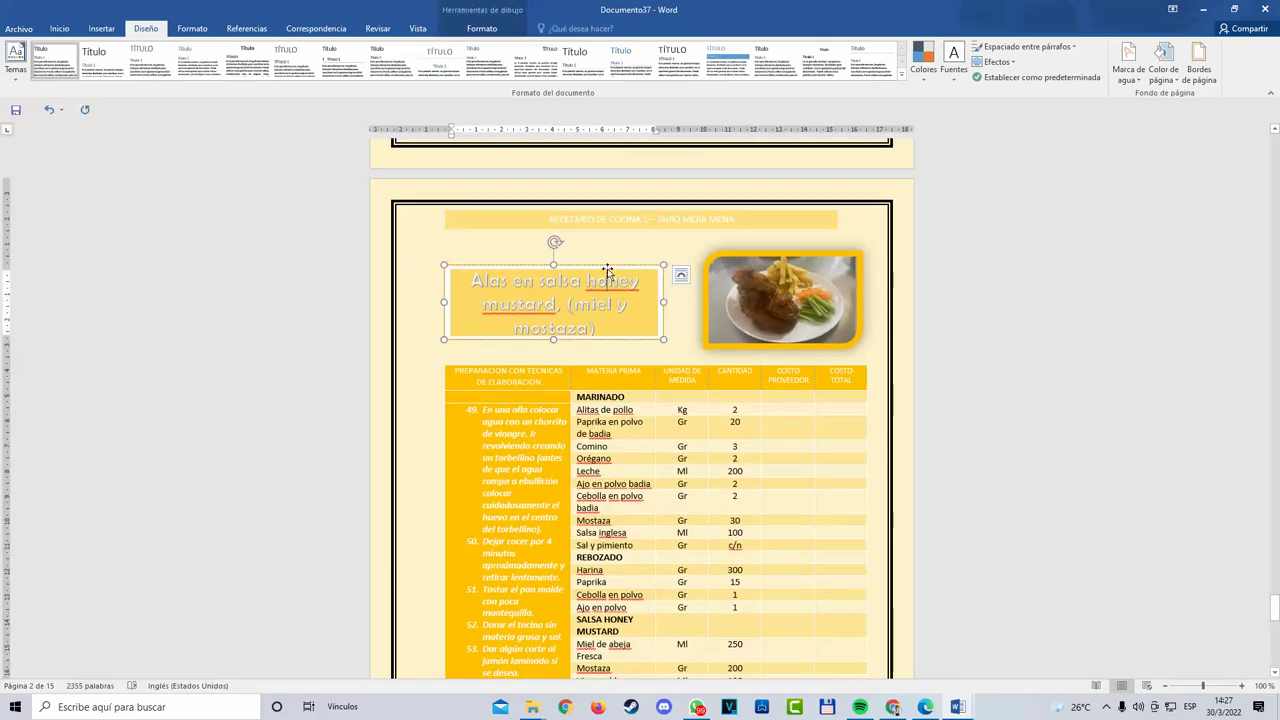
{"action": "key", "text": "ctrl+v"}
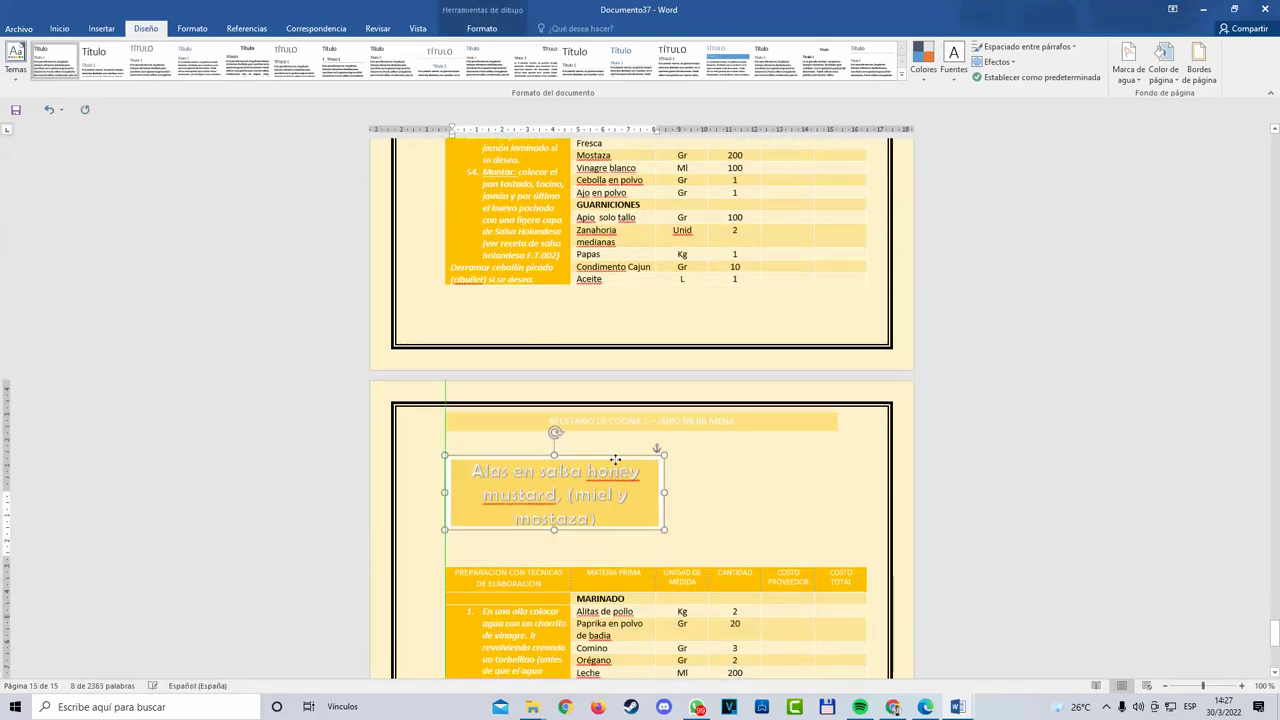
Step: Copy the framed dish photo from the preceding recipe page and place it beside the title box on the last page
{"action": "scroll", "coordinate": [615, 458], "scroll_direction": "up", "scroll_amount": 10}
{"action": "left_click", "coordinate": [777, 255]}
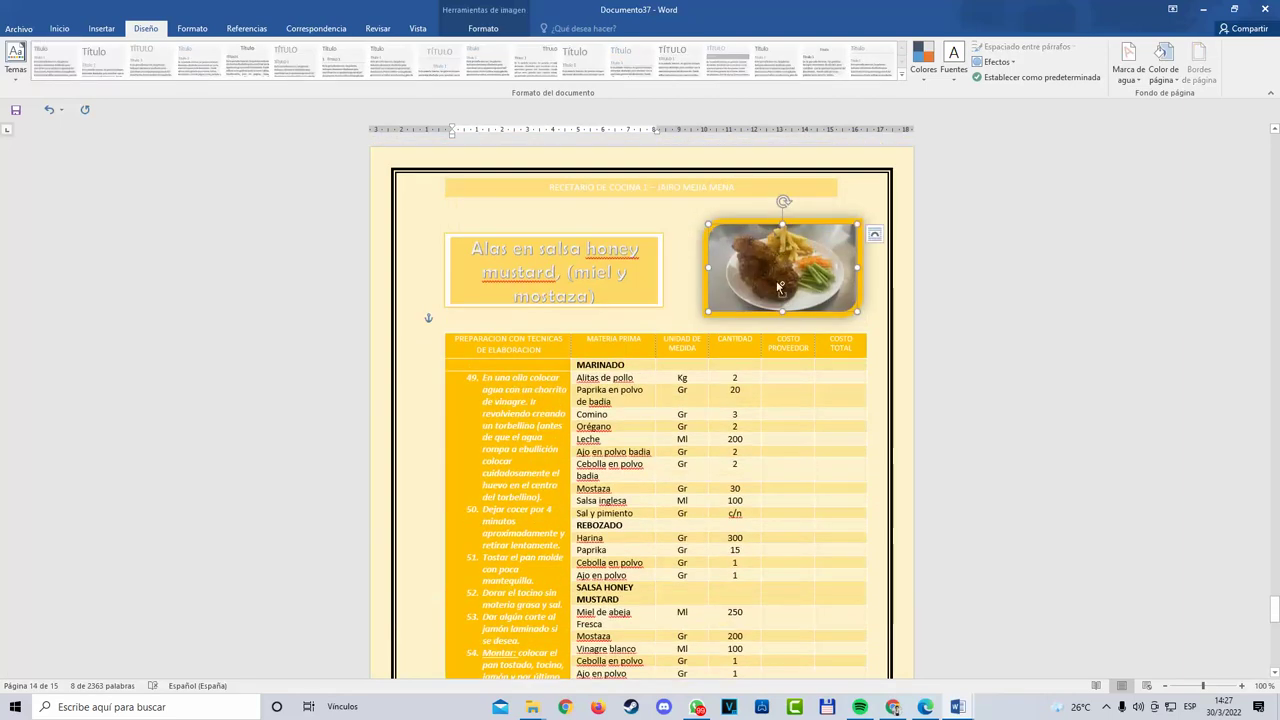
{"action": "scroll", "coordinate": [806, 594], "scroll_direction": "down", "scroll_amount": 8}
{"action": "key", "text": "ctrl+v"}
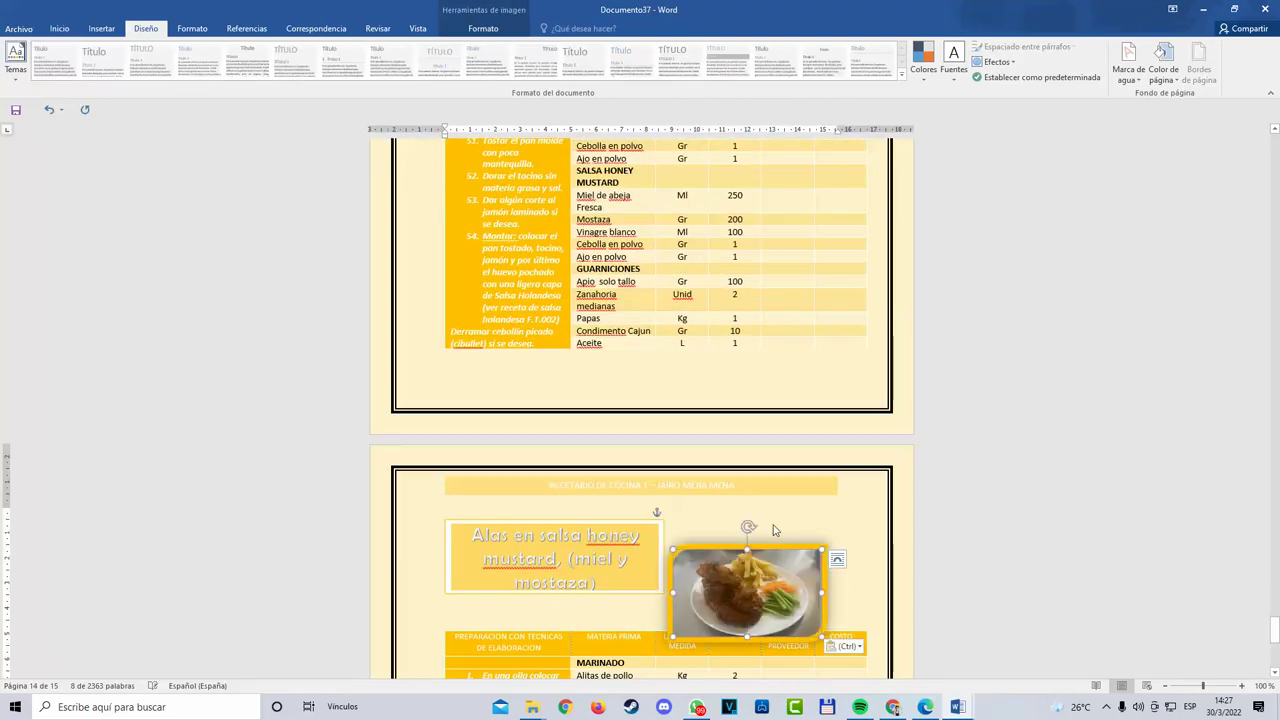
{"action": "scroll", "coordinate": [795, 507], "scroll_direction": "down", "scroll_amount": 3}
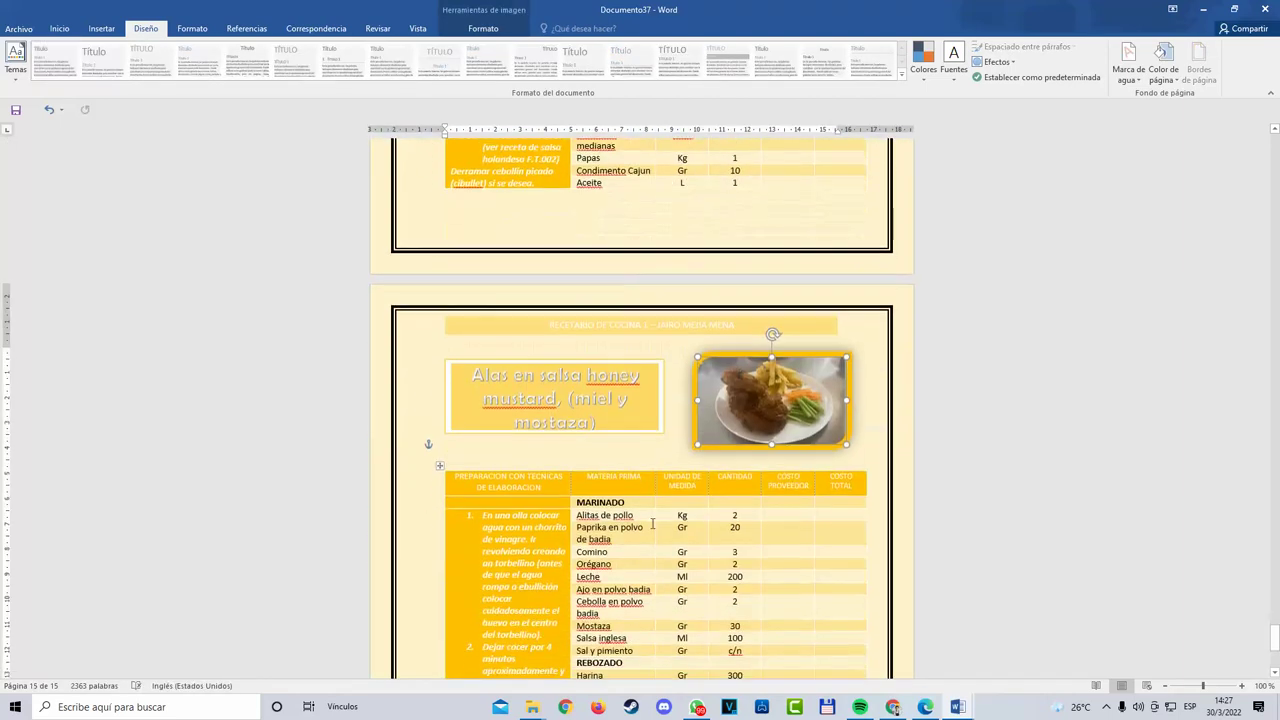
Step: Look through the recipe pages for any that lack a title box, photo or table
{"action": "scroll", "coordinate": [655, 528], "scroll_direction": "up", "scroll_amount": 7}
{"action": "scroll", "coordinate": [655, 528], "scroll_direction": "down", "scroll_amount": 12}
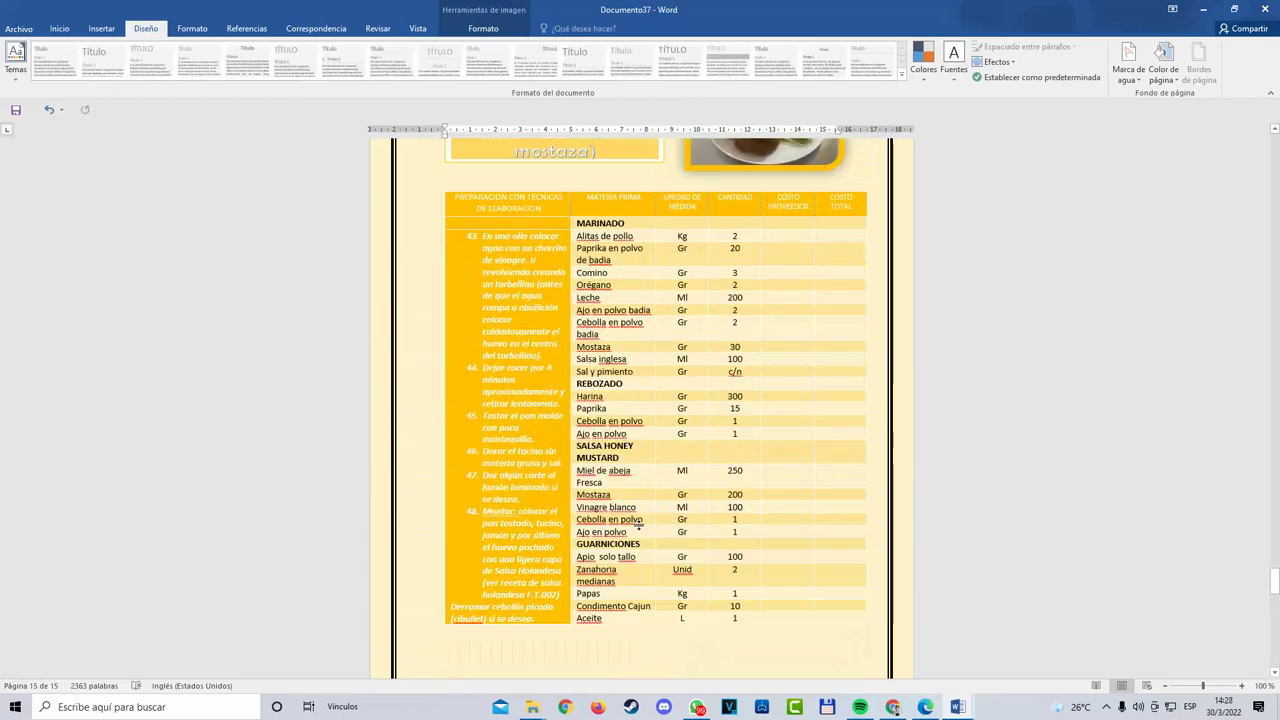
{"action": "scroll", "coordinate": [640, 523], "scroll_direction": "up", "scroll_amount": 6}
{"action": "scroll", "coordinate": [639, 520], "scroll_direction": "down", "scroll_amount": 6}
{"action": "scroll", "coordinate": [639, 520], "scroll_direction": "down", "scroll_amount": 8}
{"action": "scroll", "coordinate": [635, 515], "scroll_direction": "up", "scroll_amount": 6}
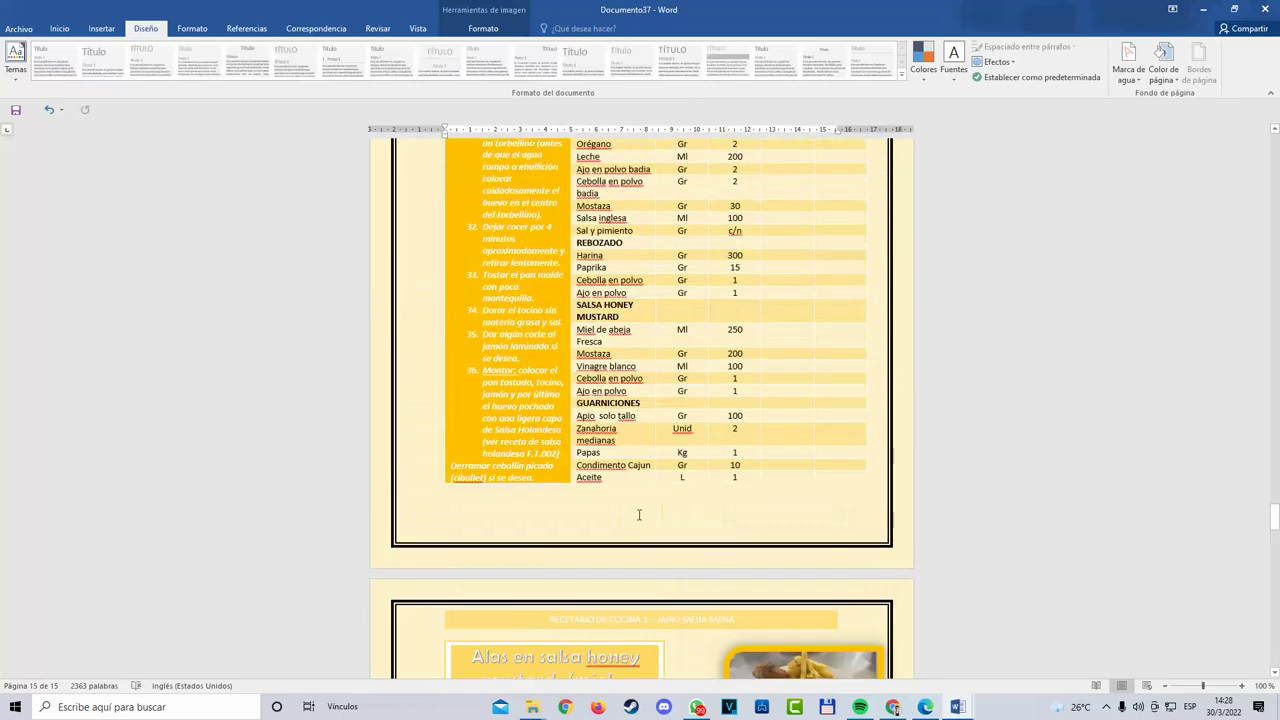
{"action": "scroll", "coordinate": [632, 510], "scroll_direction": "down", "scroll_amount": 6}
{"action": "scroll", "coordinate": [622, 496], "scroll_direction": "up", "scroll_amount": 3}
{"action": "scroll", "coordinate": [620, 485], "scroll_direction": "up", "scroll_amount": 5}
{"action": "scroll", "coordinate": [614, 471], "scroll_direction": "down", "scroll_amount": 7}
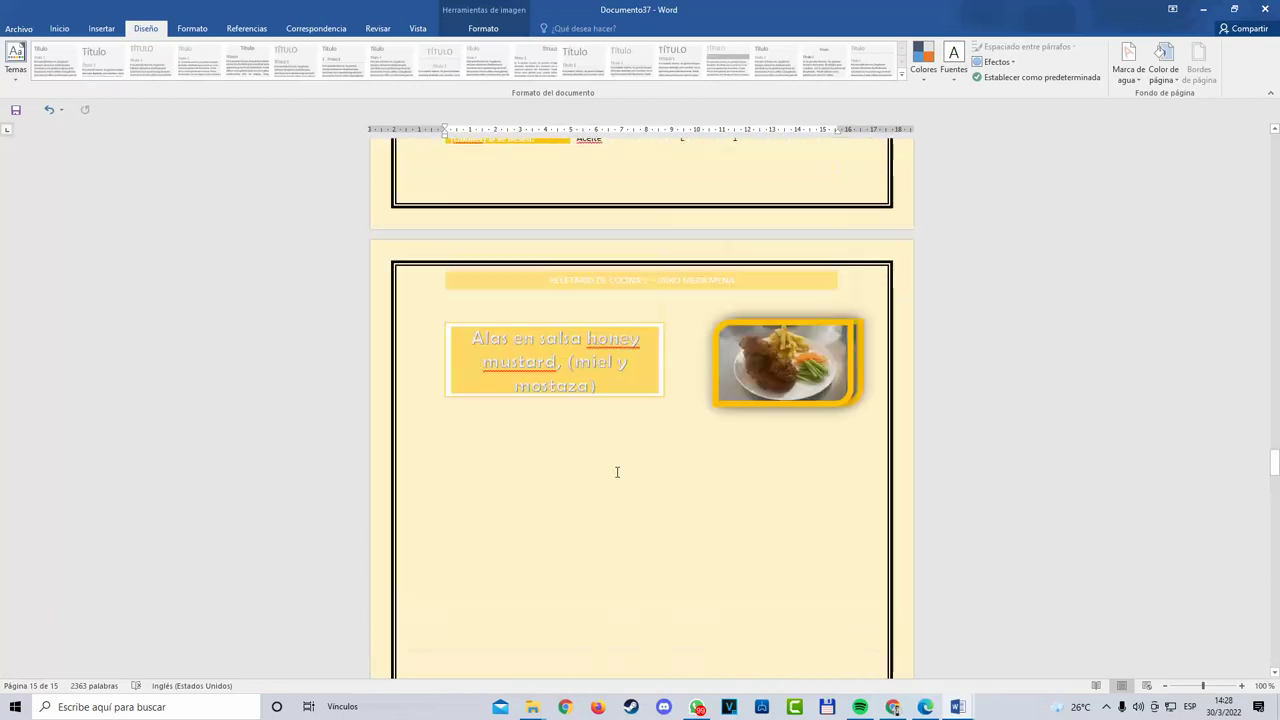
Step: Copy the title box onto the following recipe page that has only a photo and table, aligning it with the photo's upper edge
{"action": "scroll", "coordinate": [614, 471], "scroll_direction": "up", "scroll_amount": 2}
{"action": "left_click", "coordinate": [613, 420]}
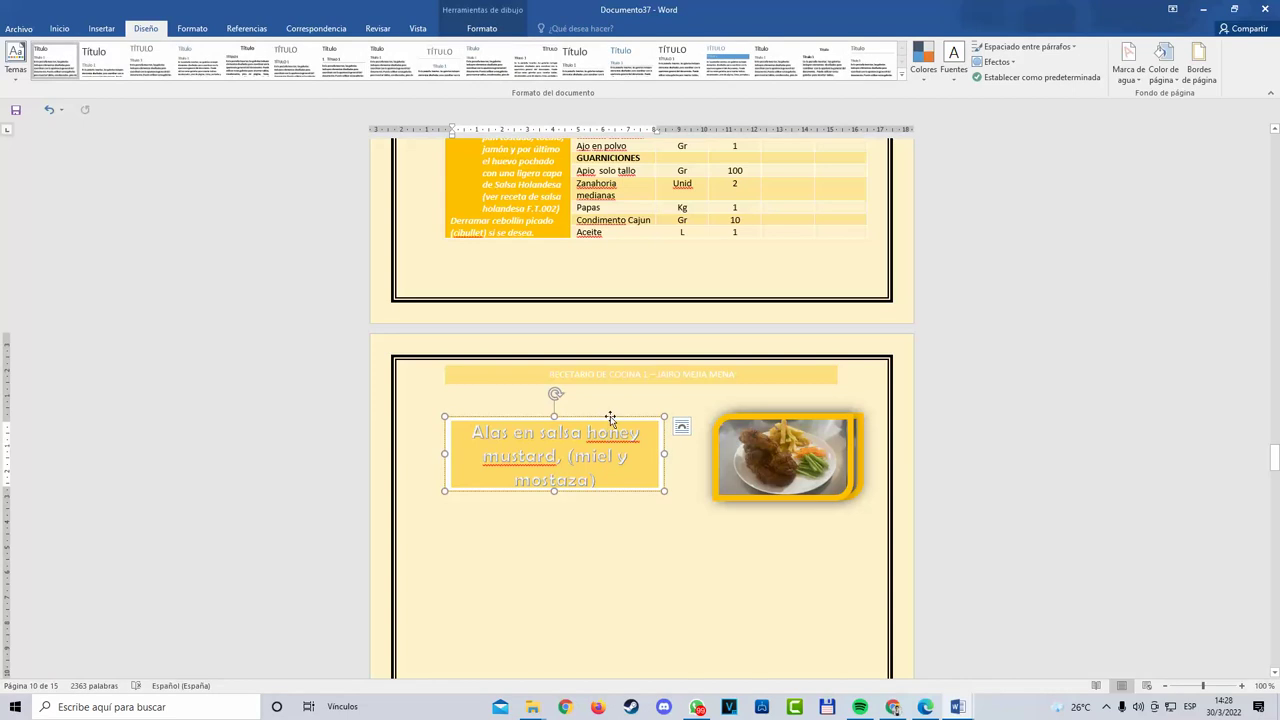
{"action": "scroll", "coordinate": [613, 421], "scroll_direction": "down", "scroll_amount": 8}
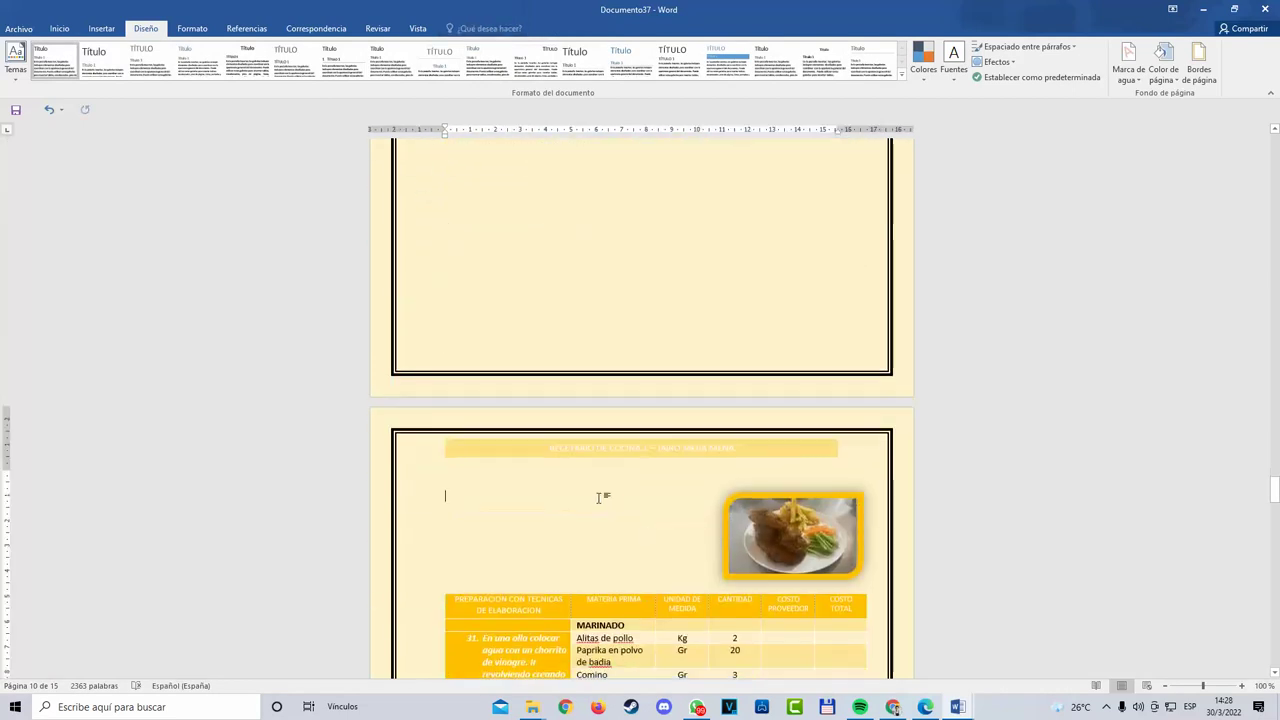
{"action": "key", "text": "ctrl+v"}
{"action": "left_click_drag", "start_coordinate": [613, 516], "coordinate": [616, 488]}
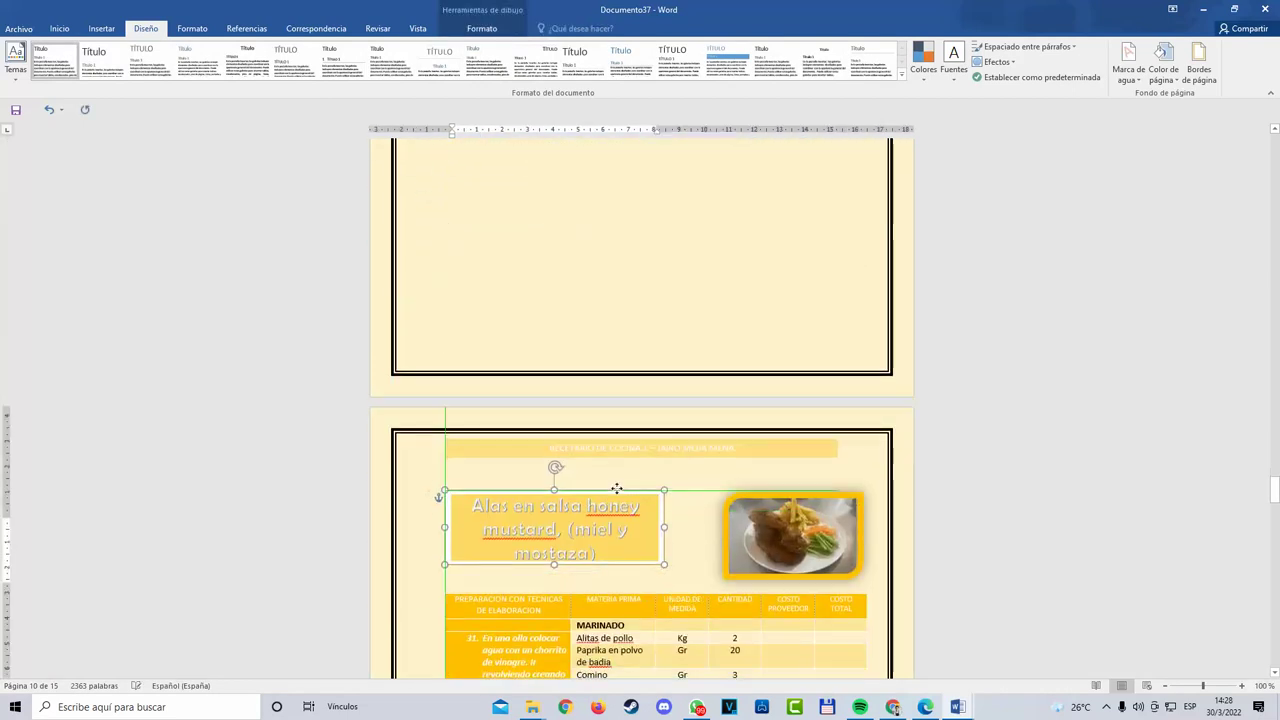
Step: Copy the whole recipe table and paste it below the title box and photo on the preceding page without a table
{"action": "scroll", "coordinate": [630, 517], "scroll_direction": "up", "scroll_amount": 3}
{"action": "scroll", "coordinate": [630, 517], "scroll_direction": "down", "scroll_amount": 6}
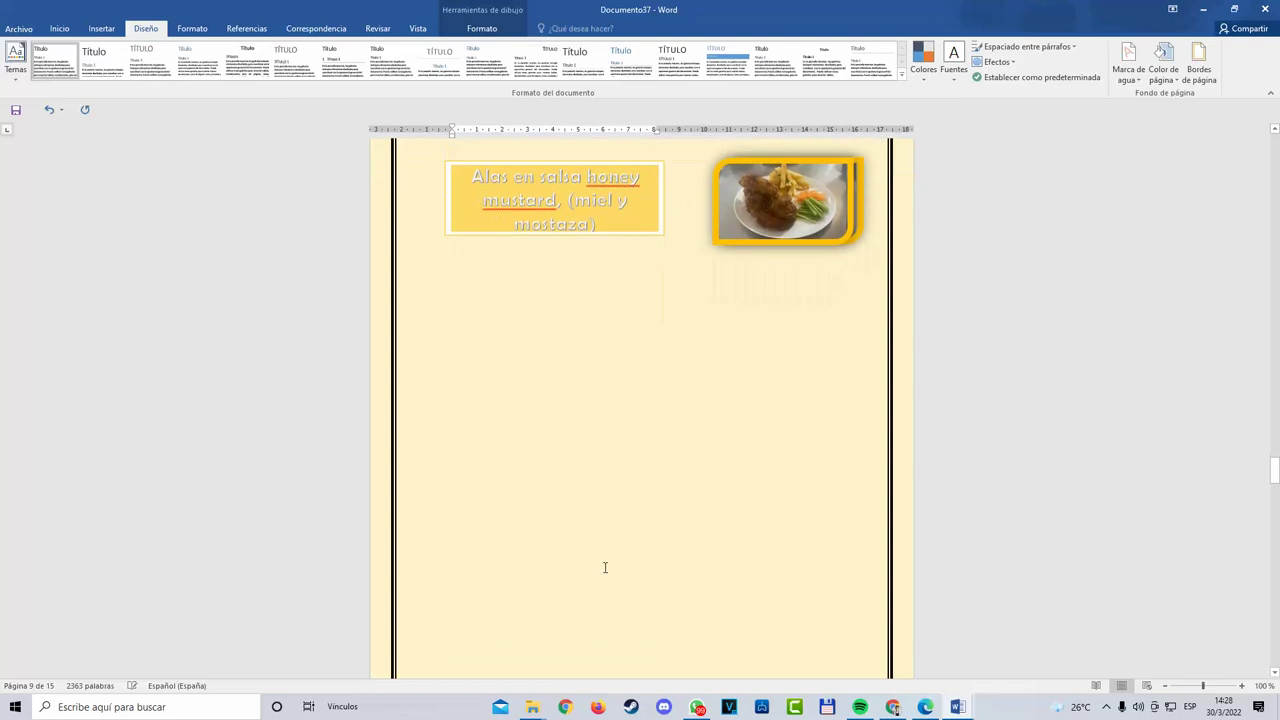
{"action": "scroll", "coordinate": [600, 580], "scroll_direction": "up", "scroll_amount": 4}
{"action": "scroll", "coordinate": [590, 631], "scroll_direction": "down", "scroll_amount": 5}
{"action": "left_click", "coordinate": [439, 365]}
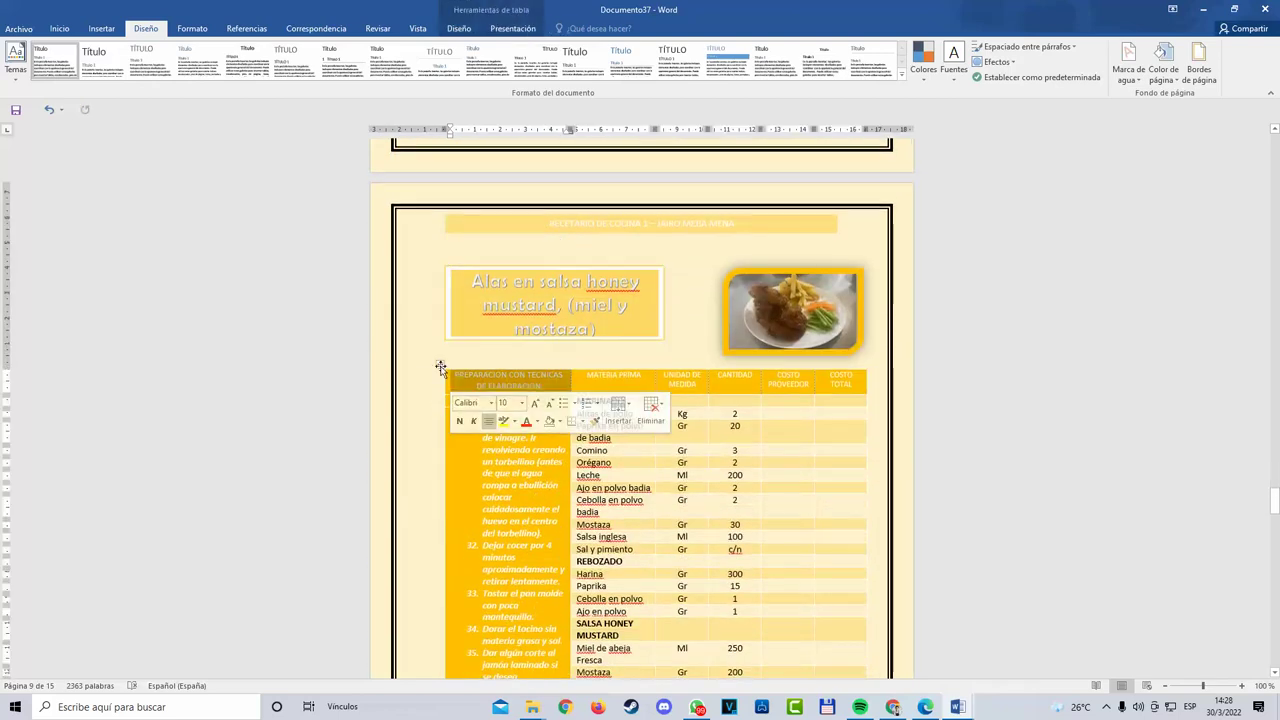
{"action": "scroll", "coordinate": [666, 449], "scroll_direction": "up", "scroll_amount": 11}
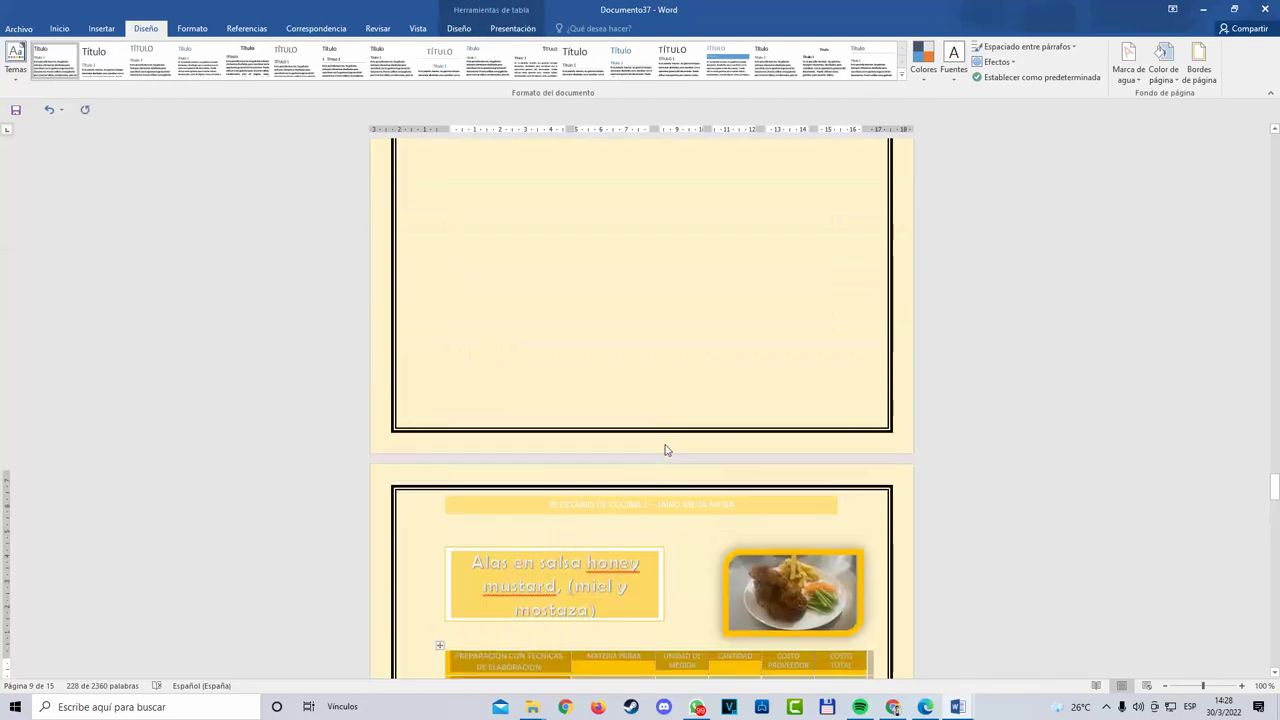
{"action": "left_click", "coordinate": [542, 380]}
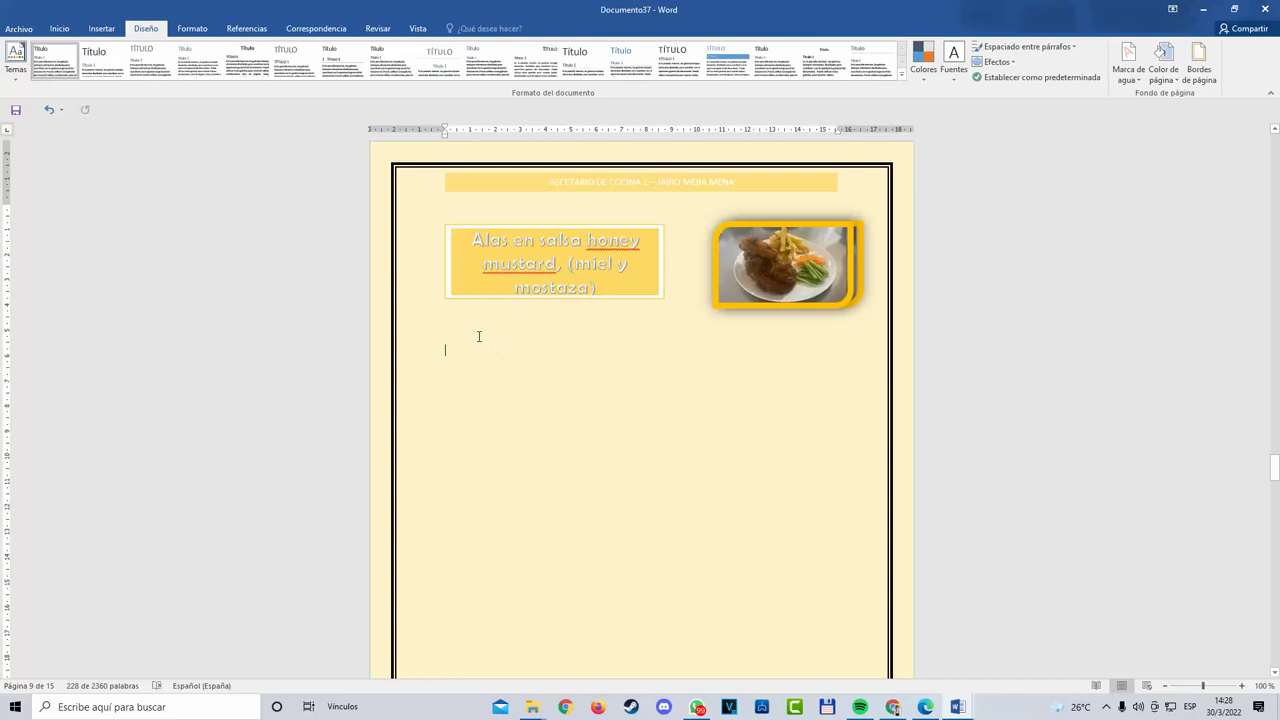
{"action": "key", "text": "ctrl+v"}
Step: Move the title box slightly higher above the newly pasted table, closer to the page header
{"action": "scroll", "coordinate": [536, 375], "scroll_direction": "up", "scroll_amount": 2}
{"action": "scroll", "coordinate": [545, 420], "scroll_direction": "down", "scroll_amount": 8}
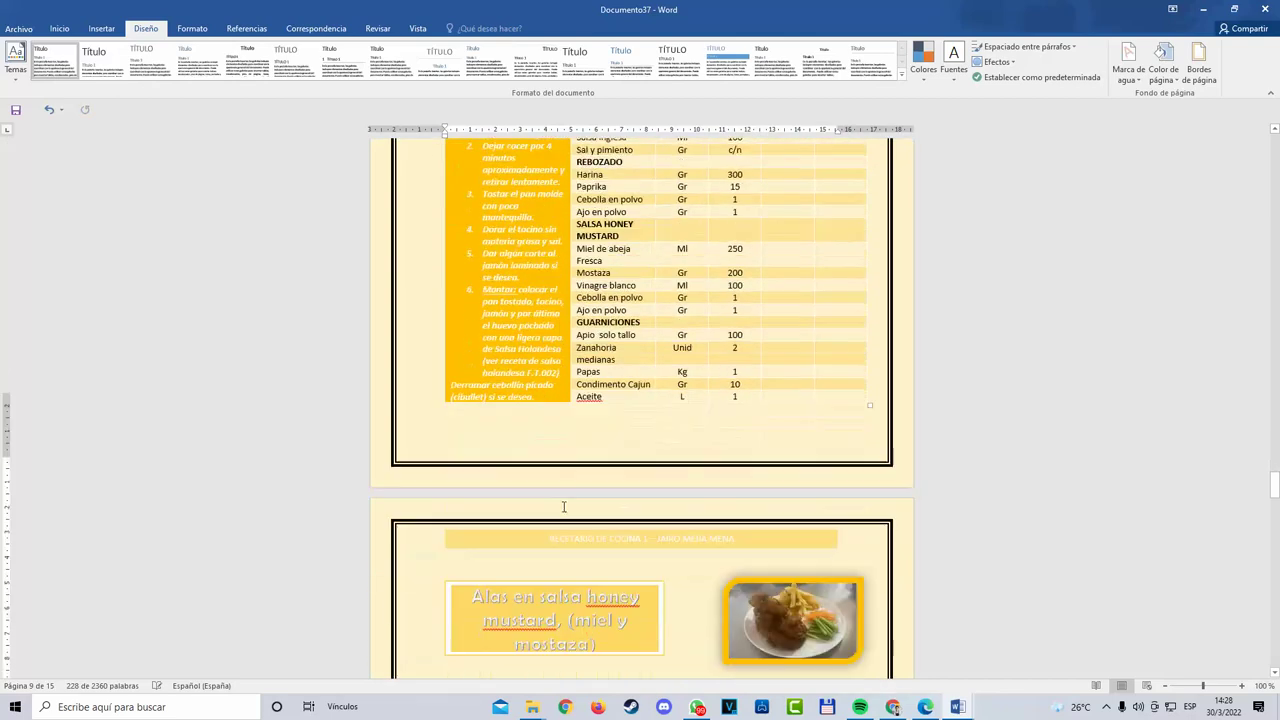
{"action": "scroll", "coordinate": [566, 520], "scroll_direction": "down", "scroll_amount": 1}
{"action": "scroll", "coordinate": [531, 420], "scroll_direction": "up", "scroll_amount": 5}
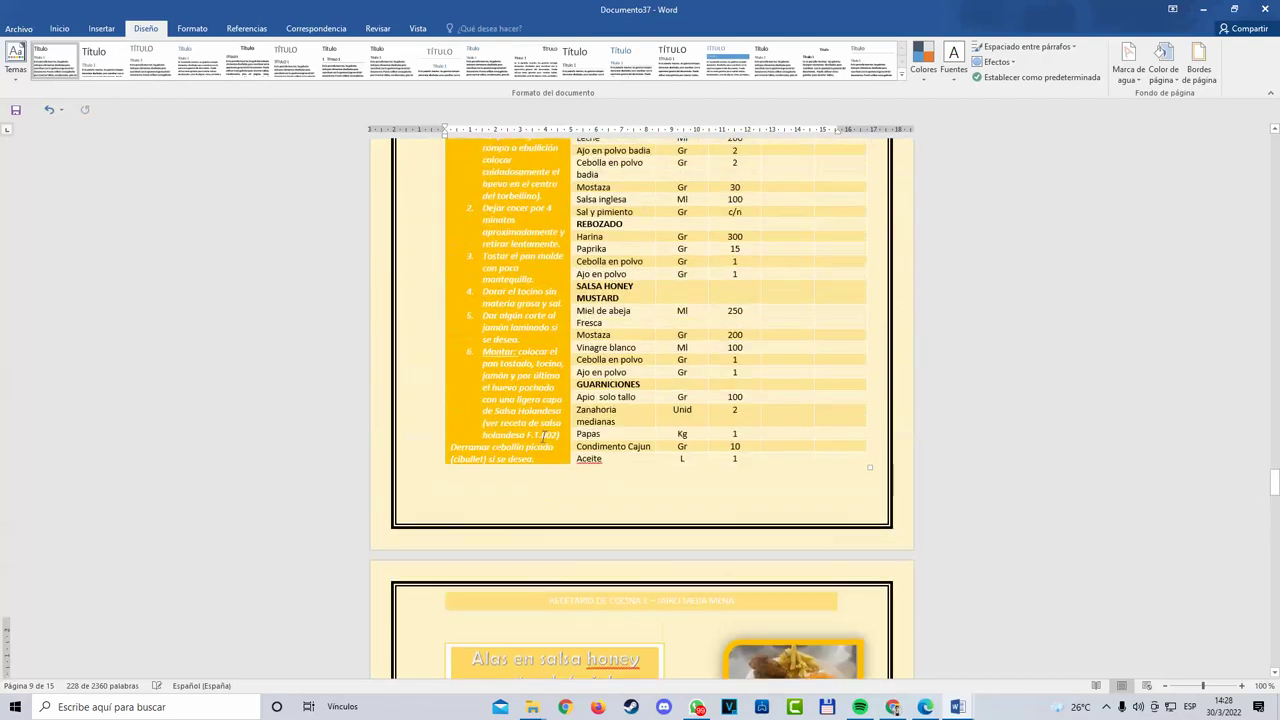
{"action": "scroll", "coordinate": [587, 469], "scroll_direction": "up", "scroll_amount": 4}
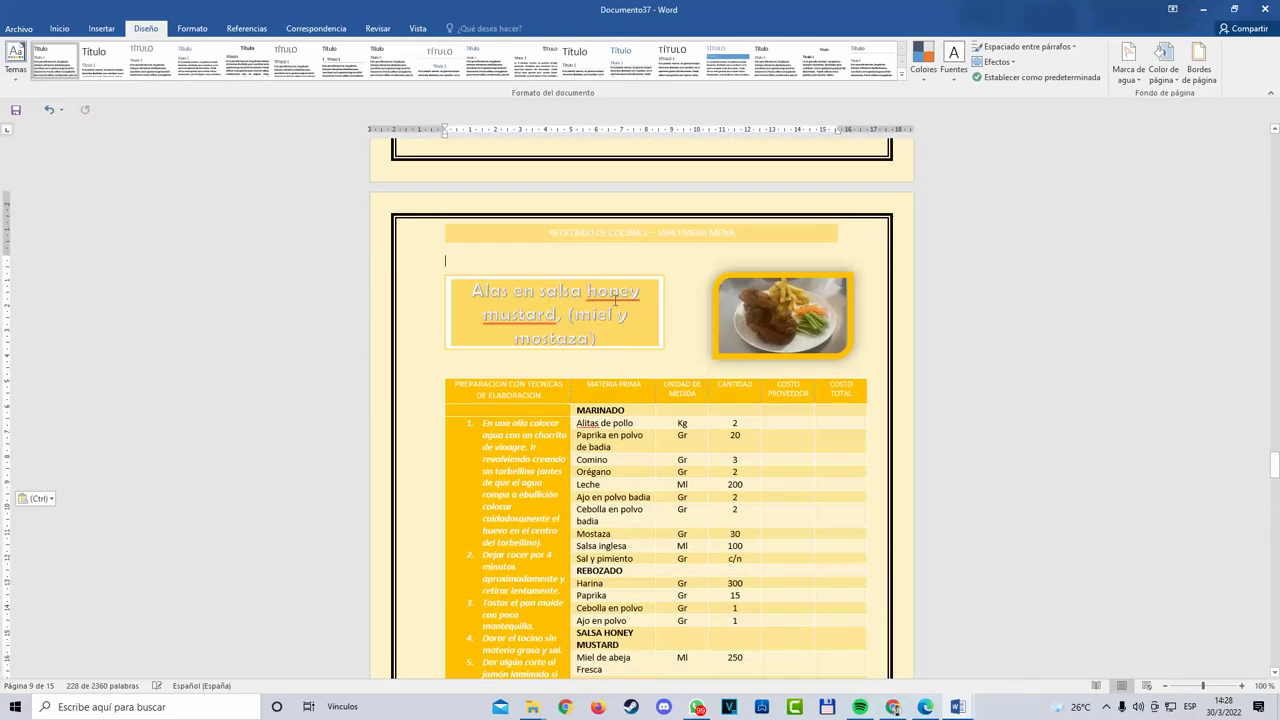
{"action": "left_click_drag", "start_coordinate": [619, 278], "coordinate": [619, 260]}
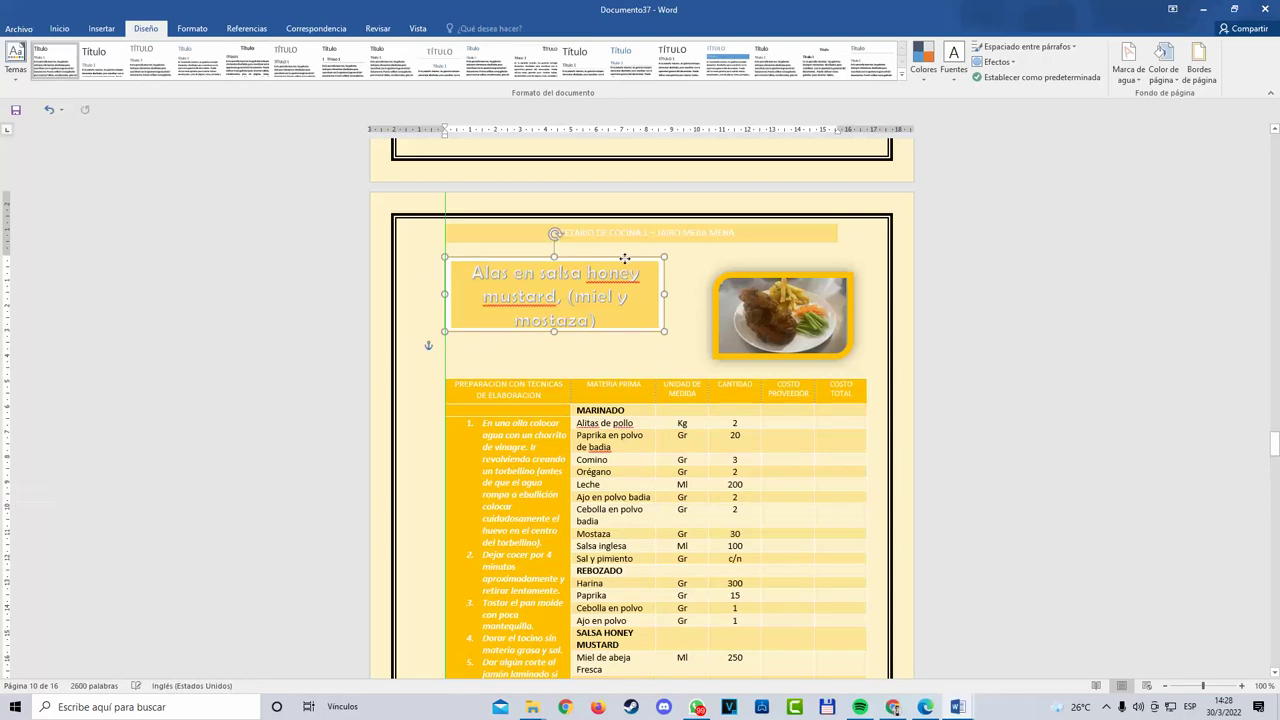
{"action": "left_click", "coordinate": [762, 282]}
{"action": "scroll", "coordinate": [706, 518], "scroll_direction": "down", "scroll_amount": 9}
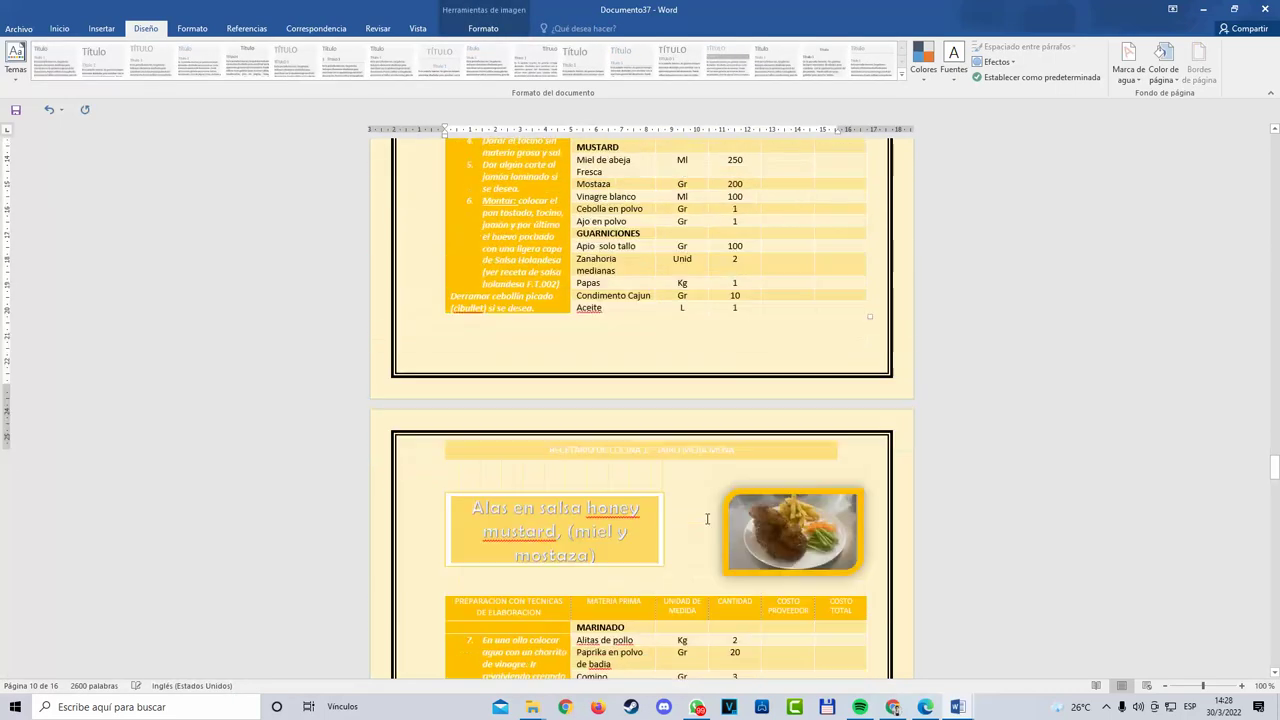
{"action": "scroll", "coordinate": [706, 518], "scroll_direction": "up", "scroll_amount": 8}
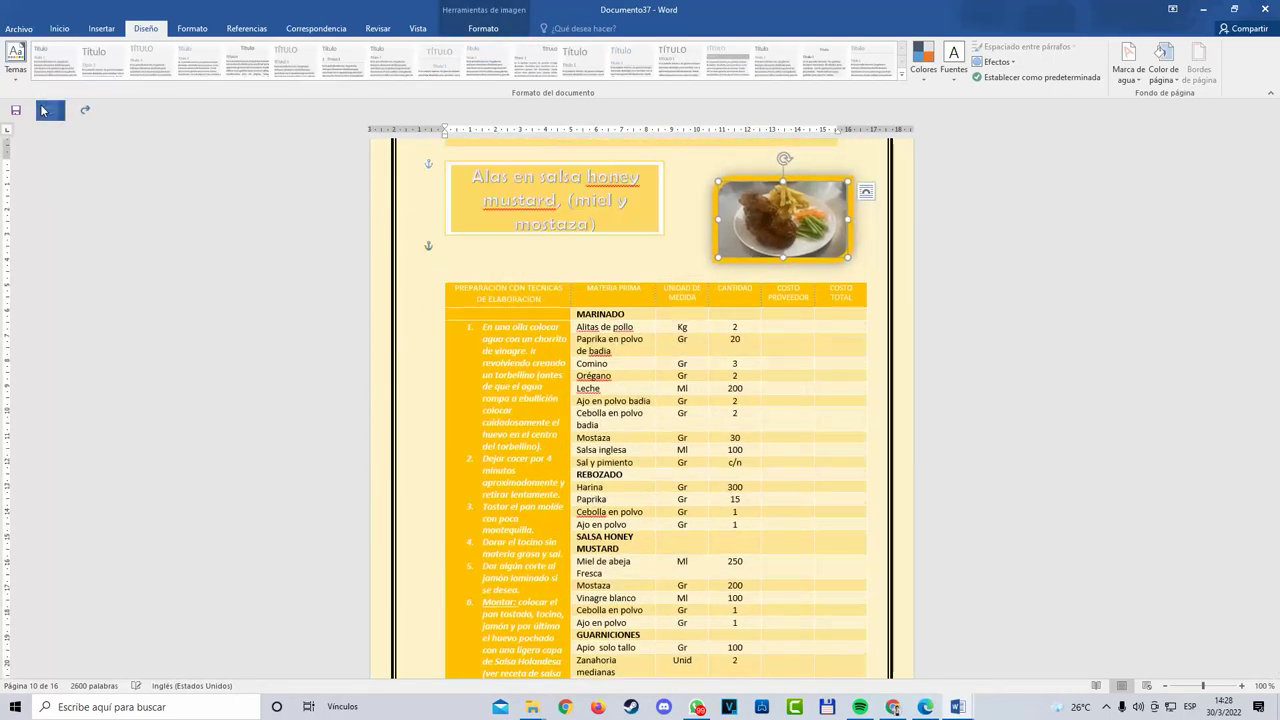
Step: Paste the recipe table onto the next page that has only a title box and photo
{"action": "scroll", "coordinate": [719, 354], "scroll_direction": "down", "scroll_amount": 15}
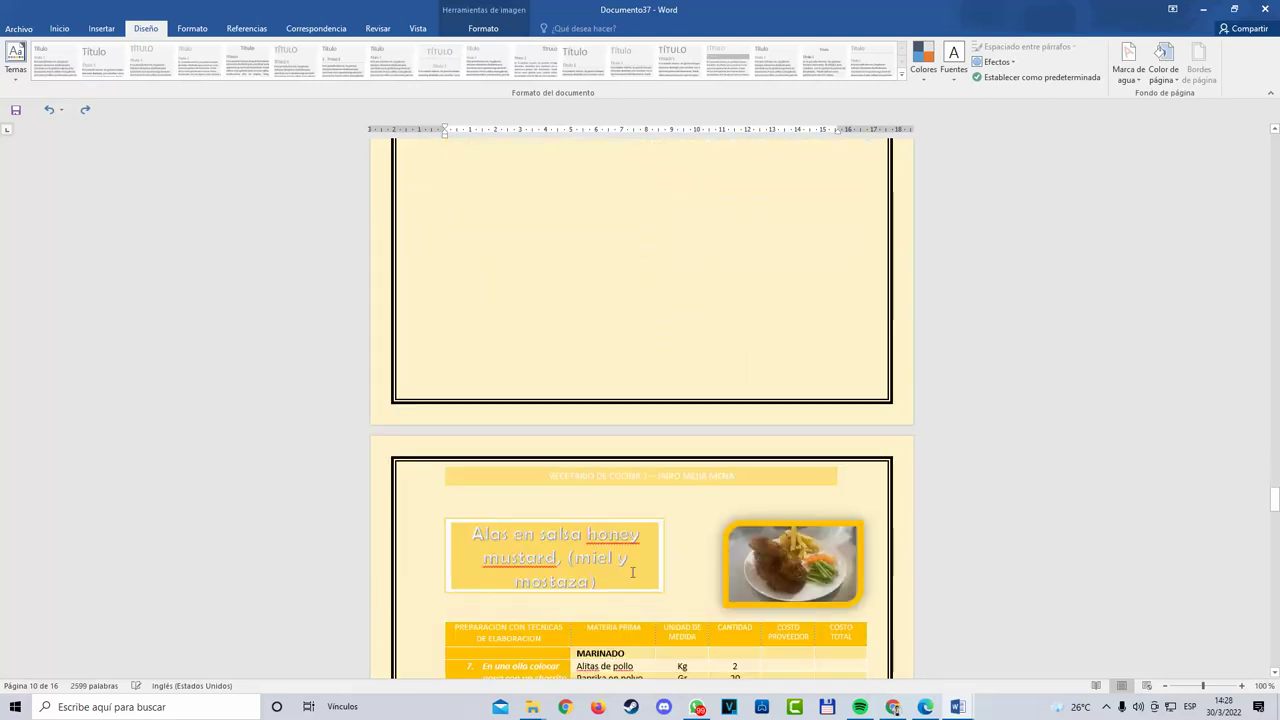
{"action": "scroll", "coordinate": [632, 572], "scroll_direction": "down", "scroll_amount": 2}
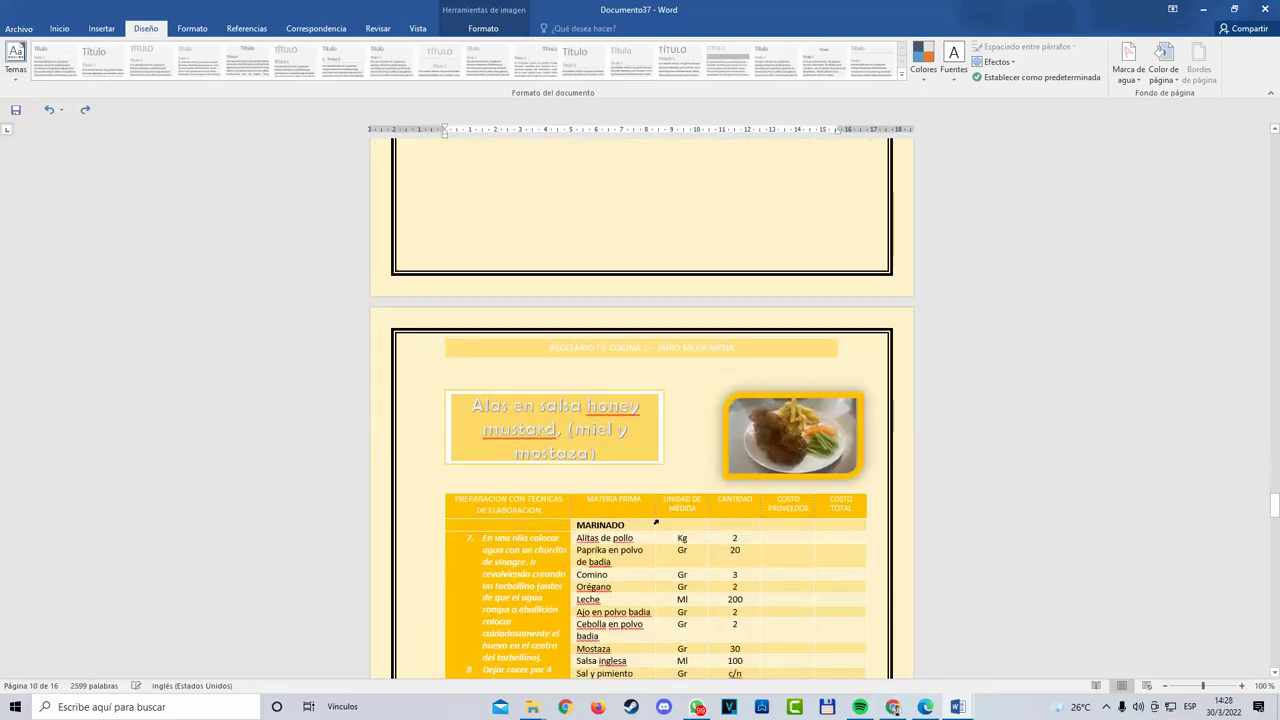
{"action": "scroll", "coordinate": [659, 520], "scroll_direction": "down", "scroll_amount": 8}
{"action": "scroll", "coordinate": [657, 517], "scroll_direction": "up", "scroll_amount": 1}
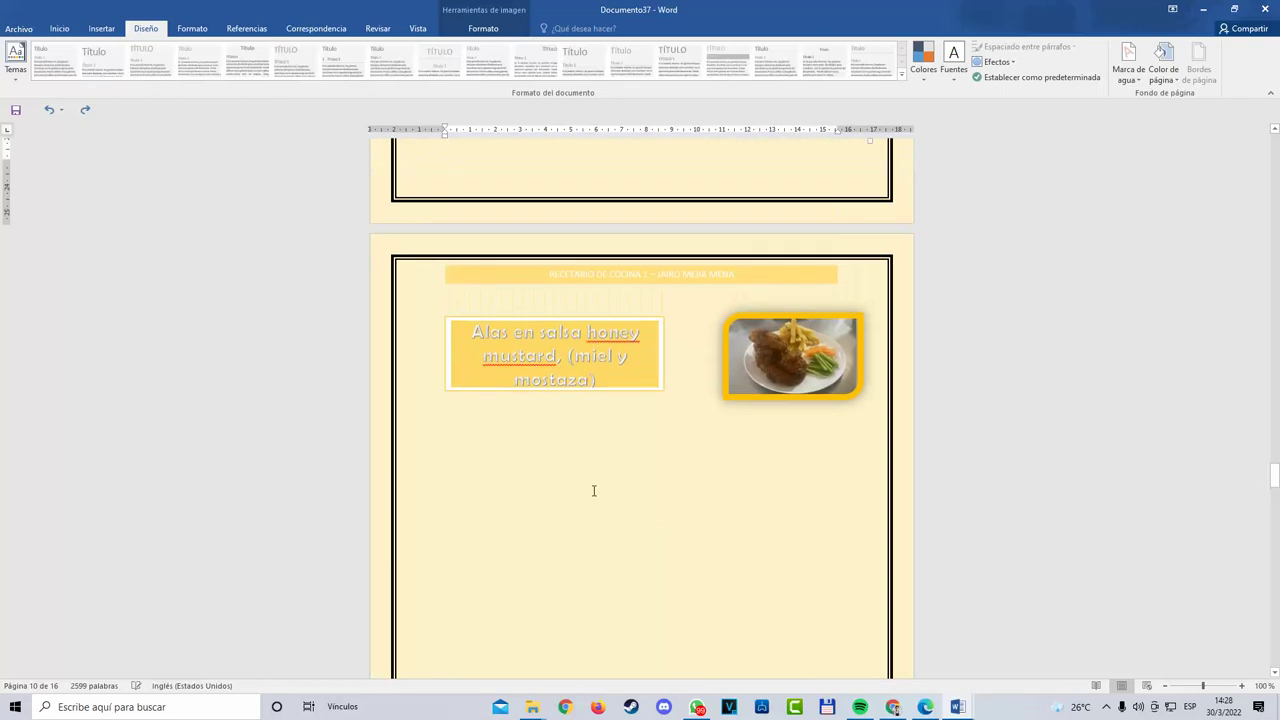
{"action": "left_click", "coordinate": [592, 489]}
{"action": "key", "text": "ctrl+v"}
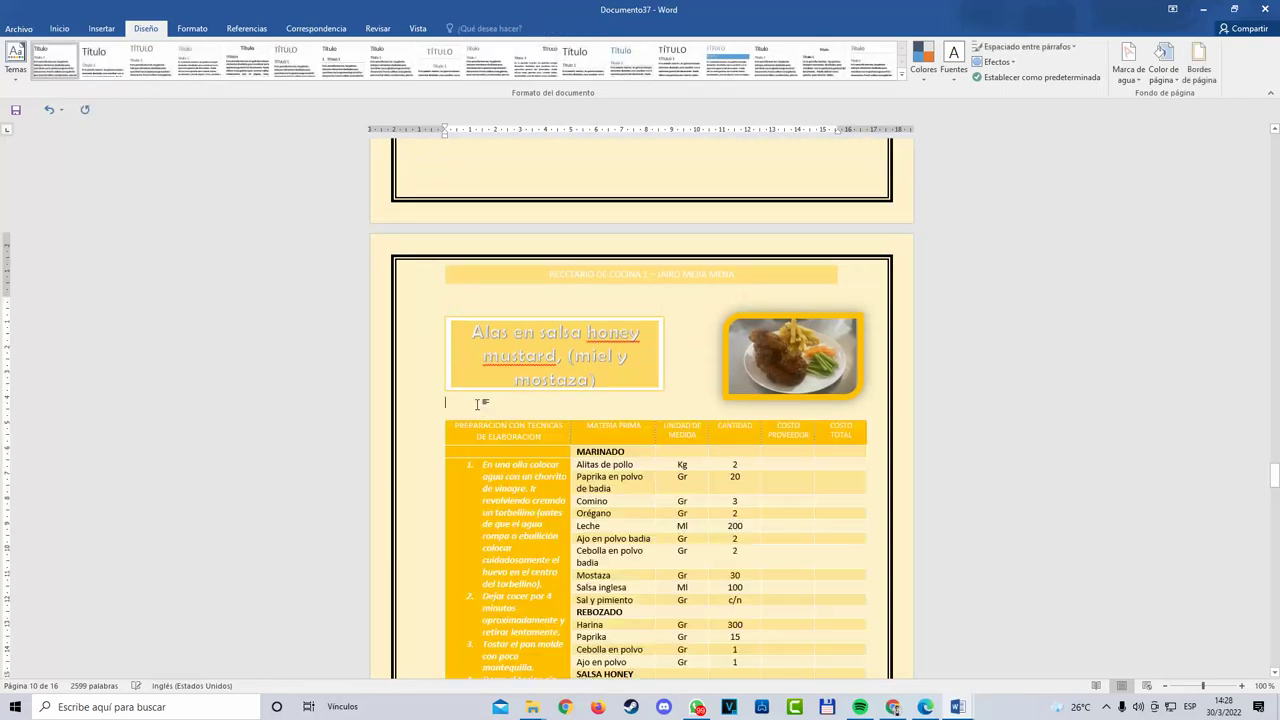
Step: Recheck the earlier and later recipe pages for any still missing its title box or photo
{"action": "scroll", "coordinate": [560, 480], "scroll_direction": "down", "scroll_amount": 14}
{"action": "scroll", "coordinate": [614, 548], "scroll_direction": "up", "scroll_amount": 12}
{"action": "scroll", "coordinate": [612, 548], "scroll_direction": "up", "scroll_amount": 6}
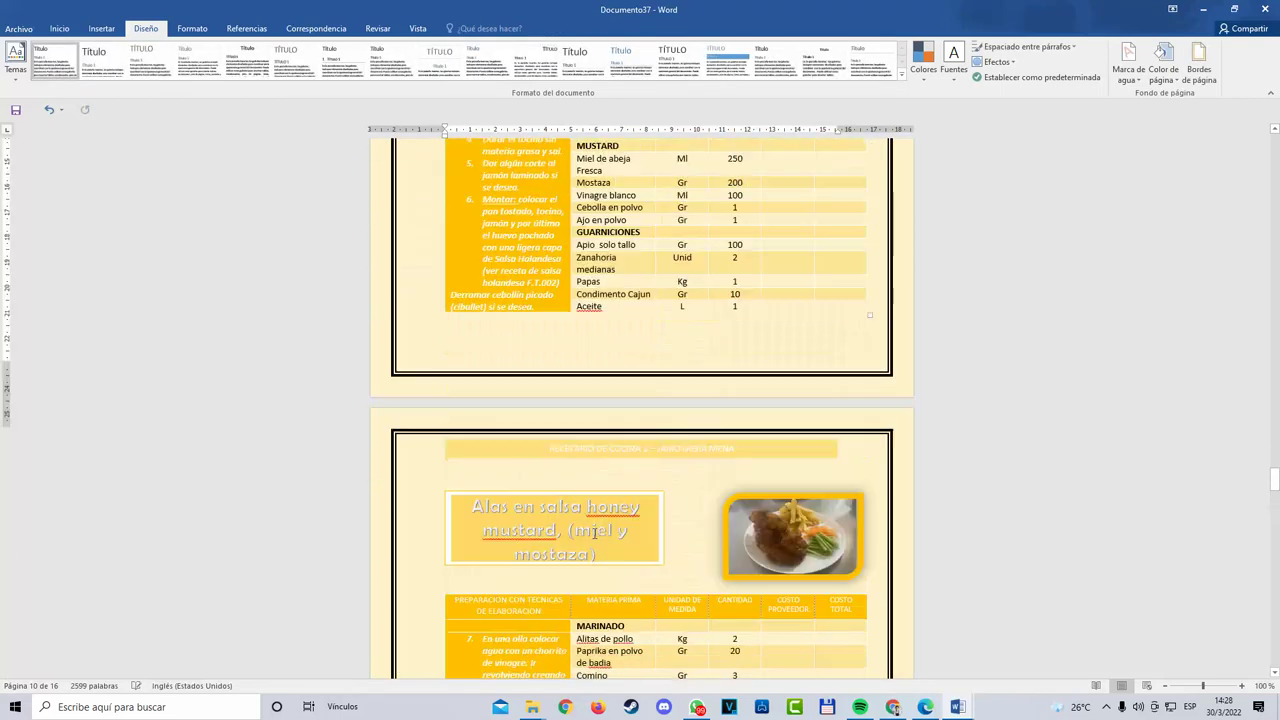
{"action": "scroll", "coordinate": [590, 530], "scroll_direction": "down", "scroll_amount": 7}
{"action": "scroll", "coordinate": [580, 531], "scroll_direction": "up", "scroll_amount": 9}
{"action": "scroll", "coordinate": [575, 530], "scroll_direction": "up", "scroll_amount": 2}
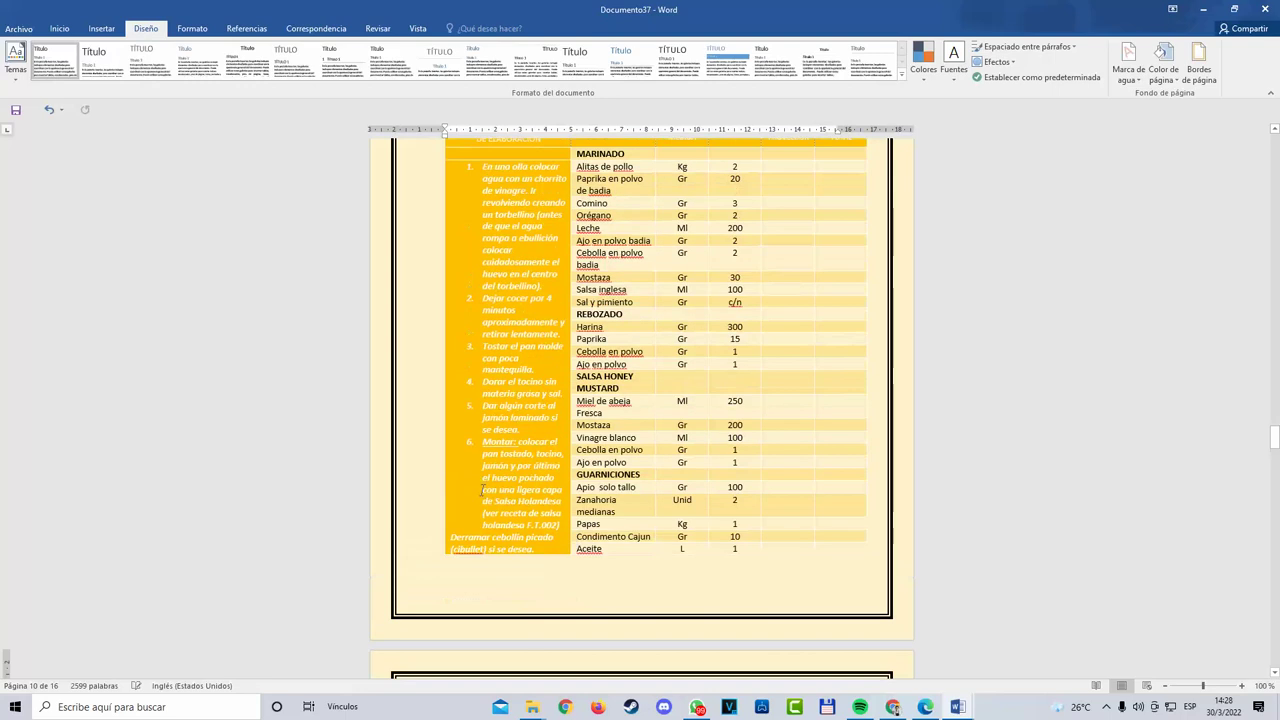
{"action": "scroll", "coordinate": [620, 450], "scroll_direction": "up", "scroll_amount": 3}
{"action": "scroll", "coordinate": [646, 491], "scroll_direction": "down", "scroll_amount": 13}
{"action": "scroll", "coordinate": [646, 491], "scroll_direction": "up", "scroll_amount": 10}
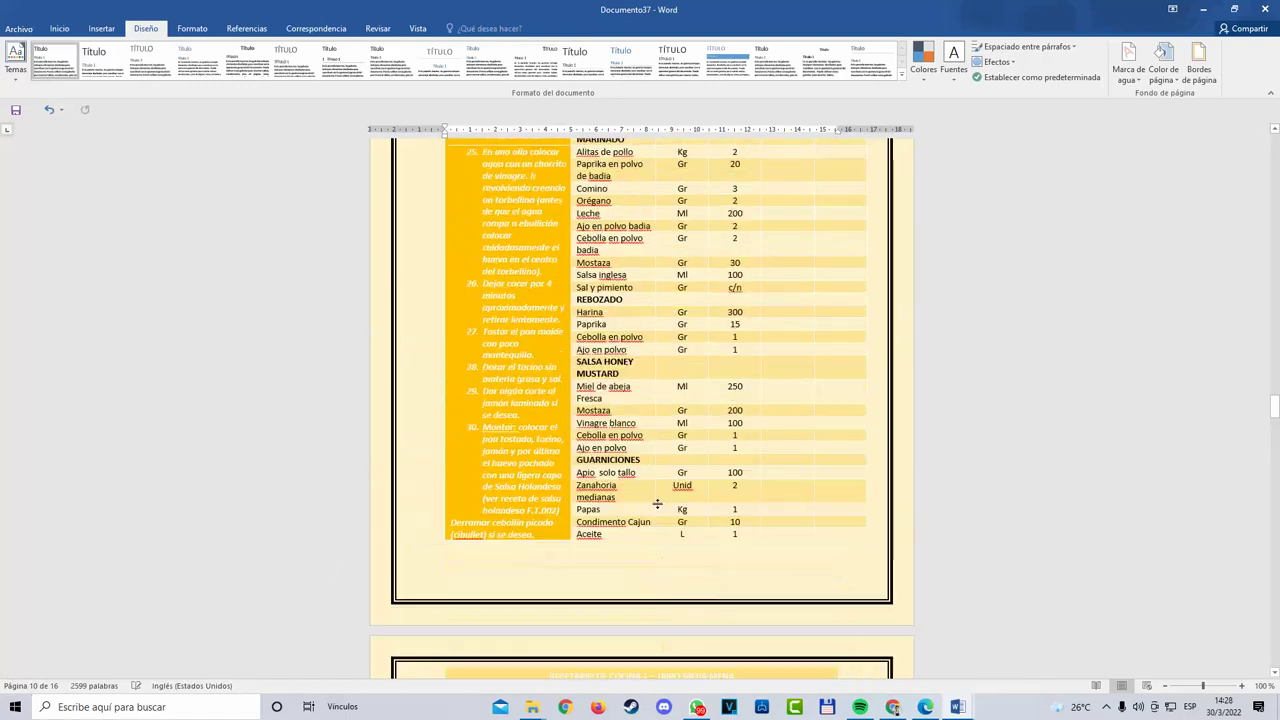
{"action": "scroll", "coordinate": [652, 510], "scroll_direction": "down", "scroll_amount": 15}
{"action": "scroll", "coordinate": [652, 510], "scroll_direction": "up", "scroll_amount": 6}
{"action": "scroll", "coordinate": [645, 550], "scroll_direction": "down", "scroll_amount": 4}
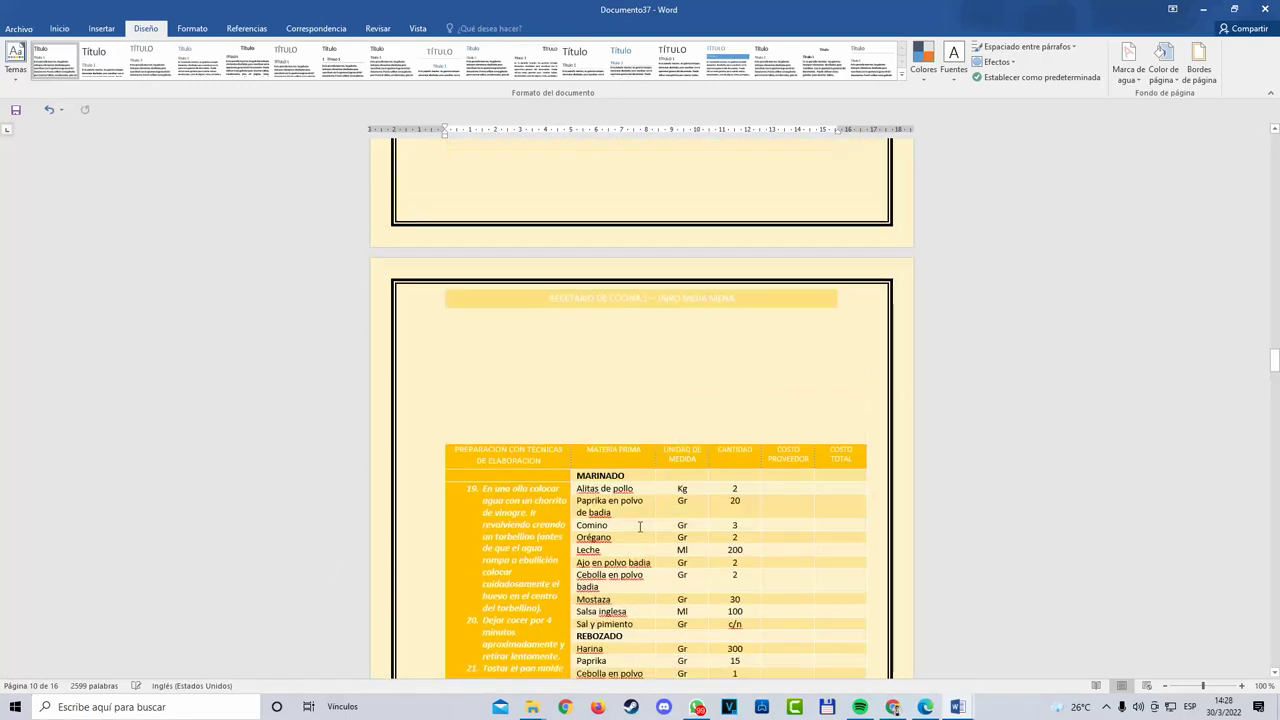
{"action": "scroll", "coordinate": [636, 600], "scroll_direction": "up", "scroll_amount": 6}
{"action": "scroll", "coordinate": [636, 612], "scroll_direction": "down", "scroll_amount": 5}
Step: Copy the title box onto the recipe page that has only a table, placing it above that table
{"action": "left_click", "coordinate": [627, 505]}
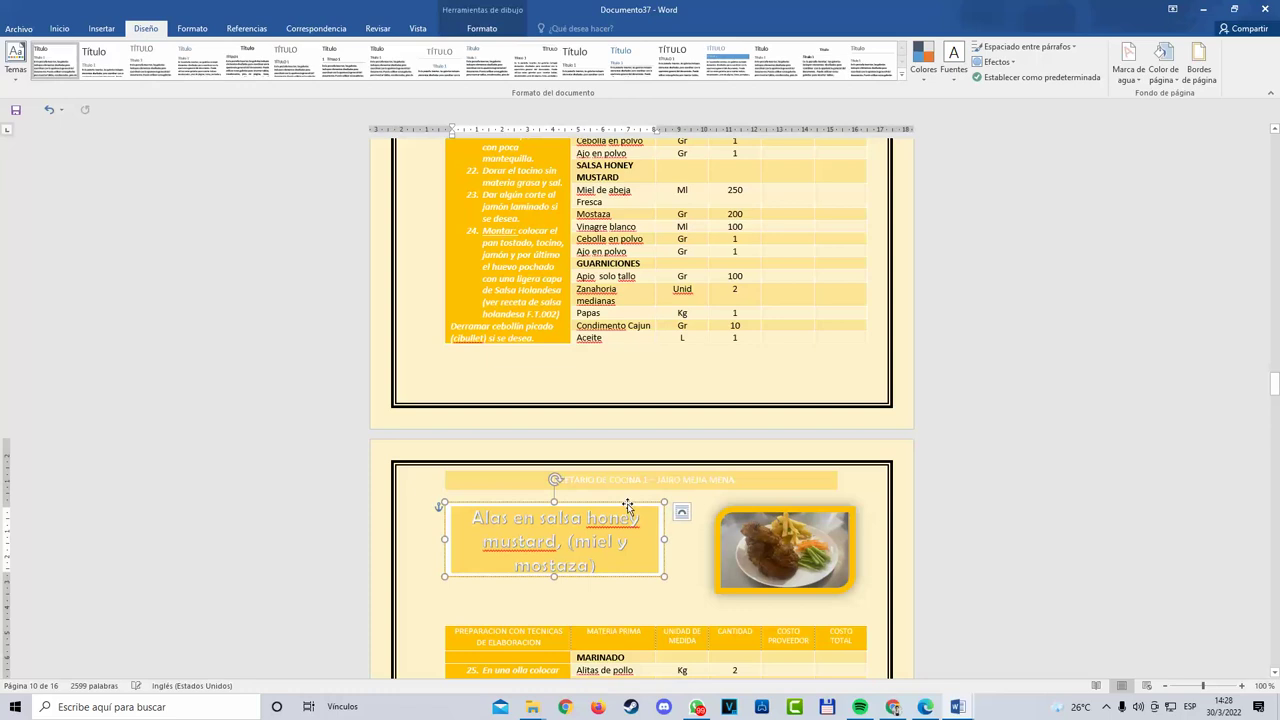
{"action": "scroll", "coordinate": [627, 505], "scroll_direction": "up", "scroll_amount": 12}
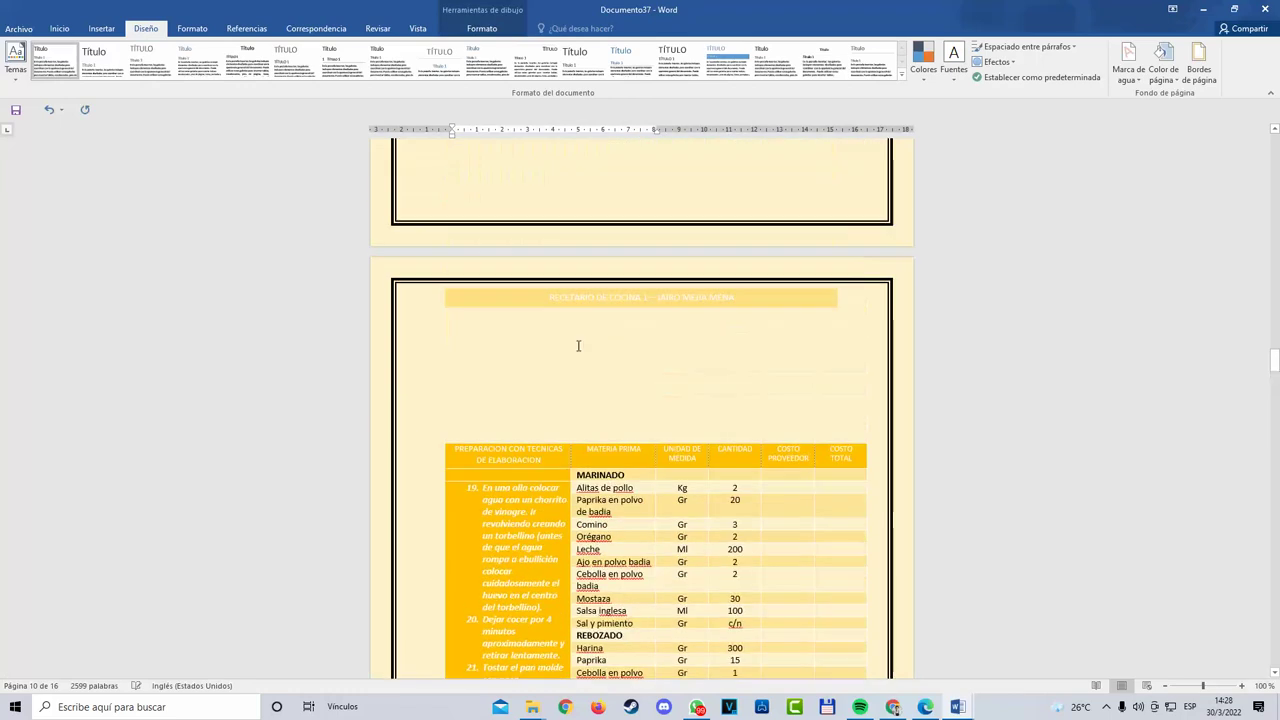
{"action": "left_click", "coordinate": [542, 347]}
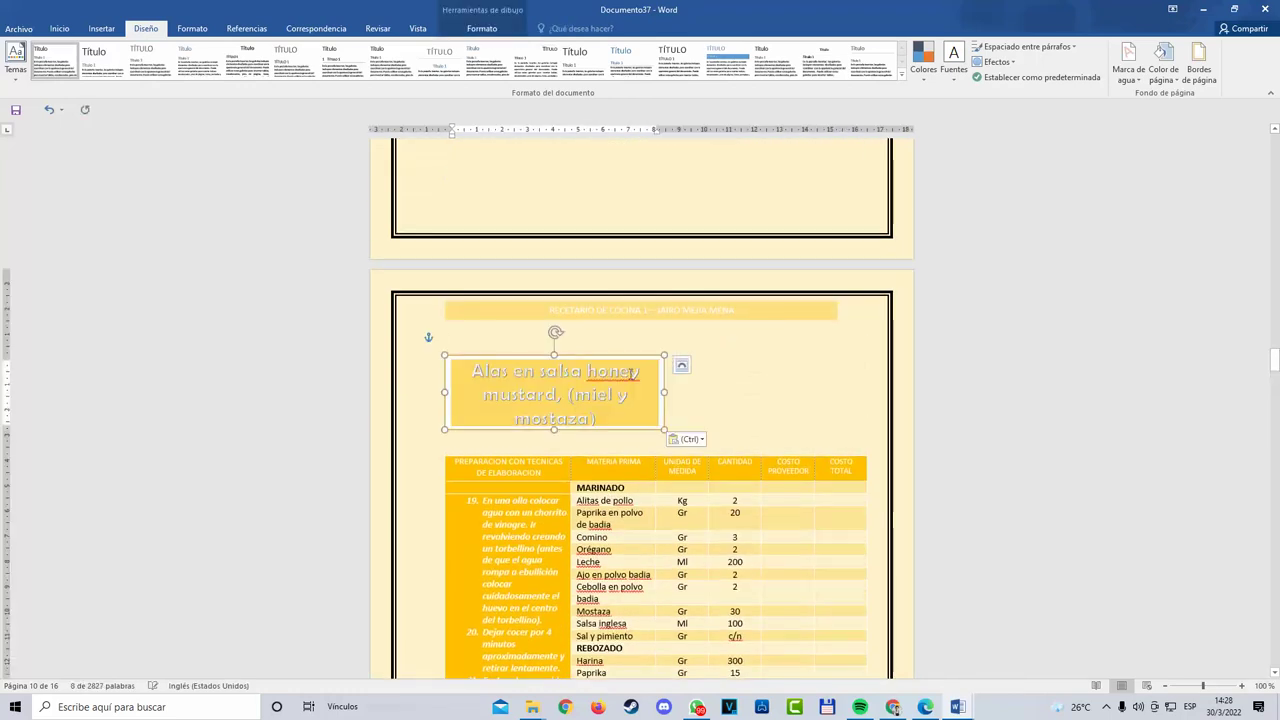
Step: Copy the dish photo from the next recipe page onto the page that has only a title box and table, beside the title
{"action": "scroll", "coordinate": [519, 338], "scroll_direction": "down", "scroll_amount": 8}
{"action": "left_click", "coordinate": [825, 606]}
{"action": "left_click", "coordinate": [825, 604]}
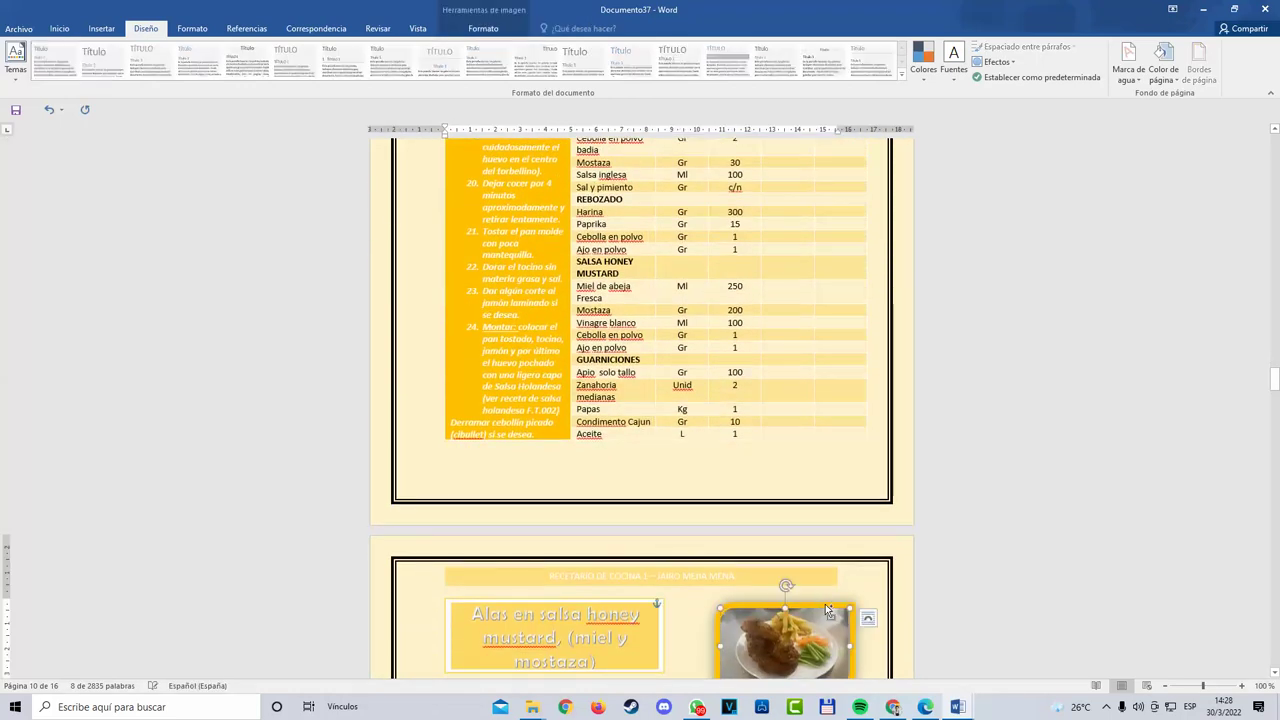
{"action": "scroll", "coordinate": [815, 603], "scroll_direction": "down", "scroll_amount": 6}
{"action": "left_click", "coordinate": [737, 306]}
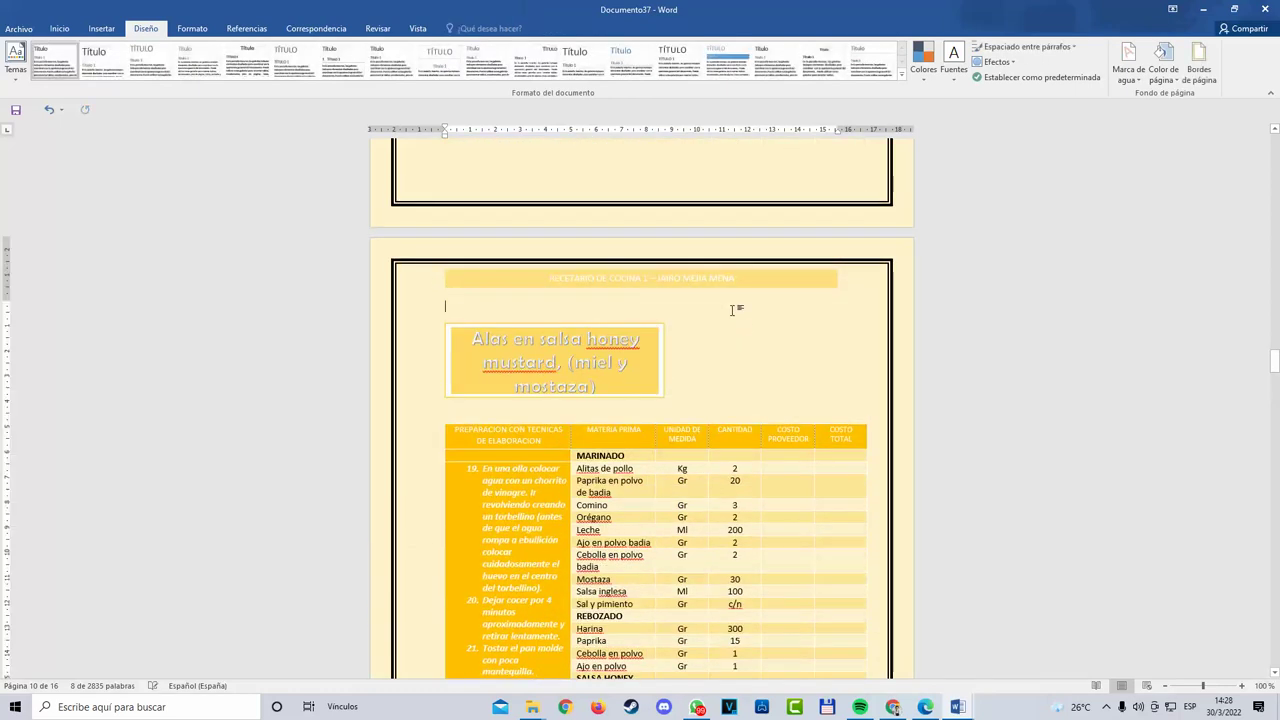
{"action": "key", "text": "ctrl+v"}
{"action": "left_click_drag", "start_coordinate": [554, 341], "coordinate": [811, 321]}
{"action": "left_click", "coordinate": [866, 437]}
Step: Cut the empty lines from the blank page that follows the second recipe table
{"action": "scroll", "coordinate": [843, 423], "scroll_direction": "up", "scroll_amount": 15}
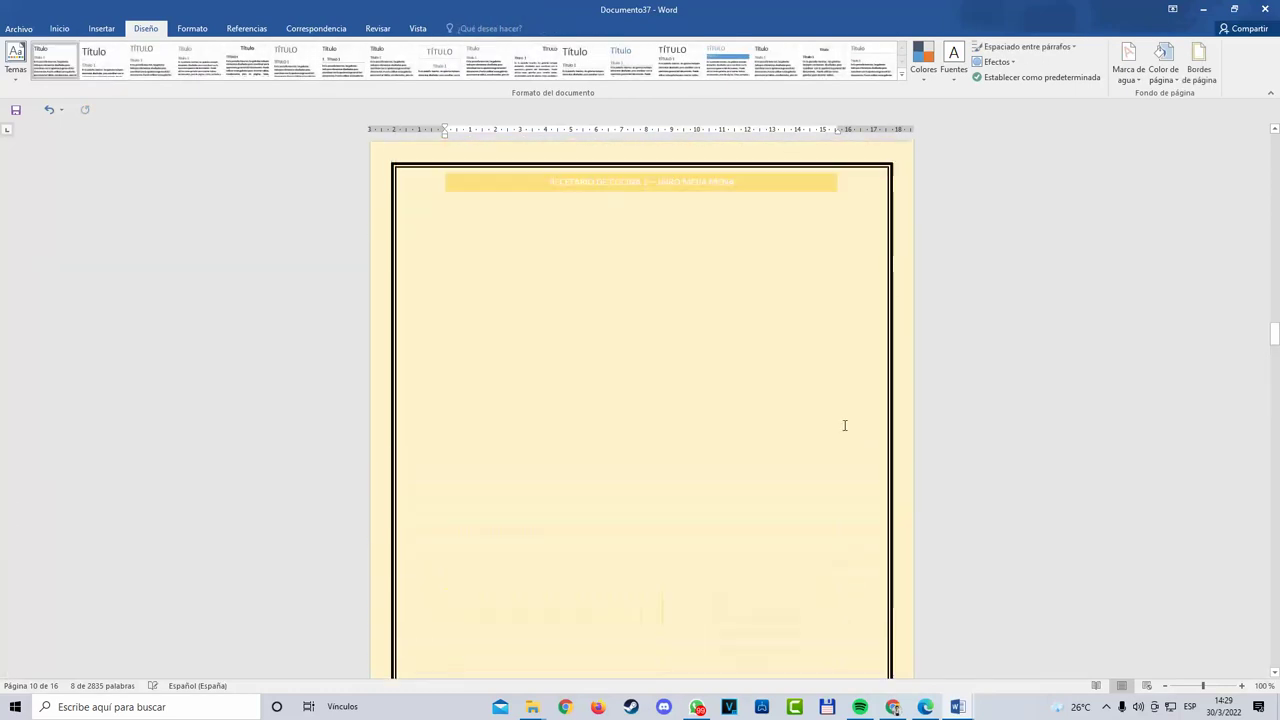
{"action": "scroll", "coordinate": [813, 392], "scroll_direction": "up", "scroll_amount": 15}
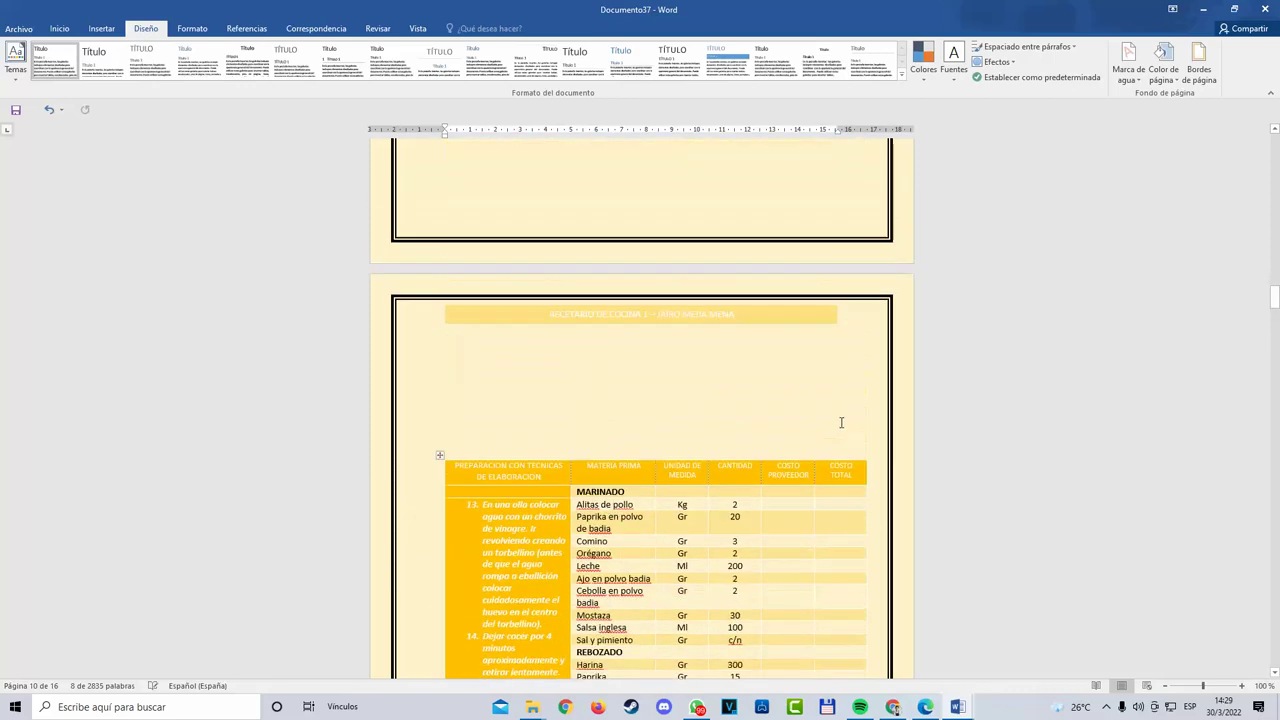
{"action": "scroll", "coordinate": [773, 378], "scroll_direction": "up", "scroll_amount": 4}
{"action": "left_click_drag", "start_coordinate": [551, 594], "coordinate": [431, 446]}
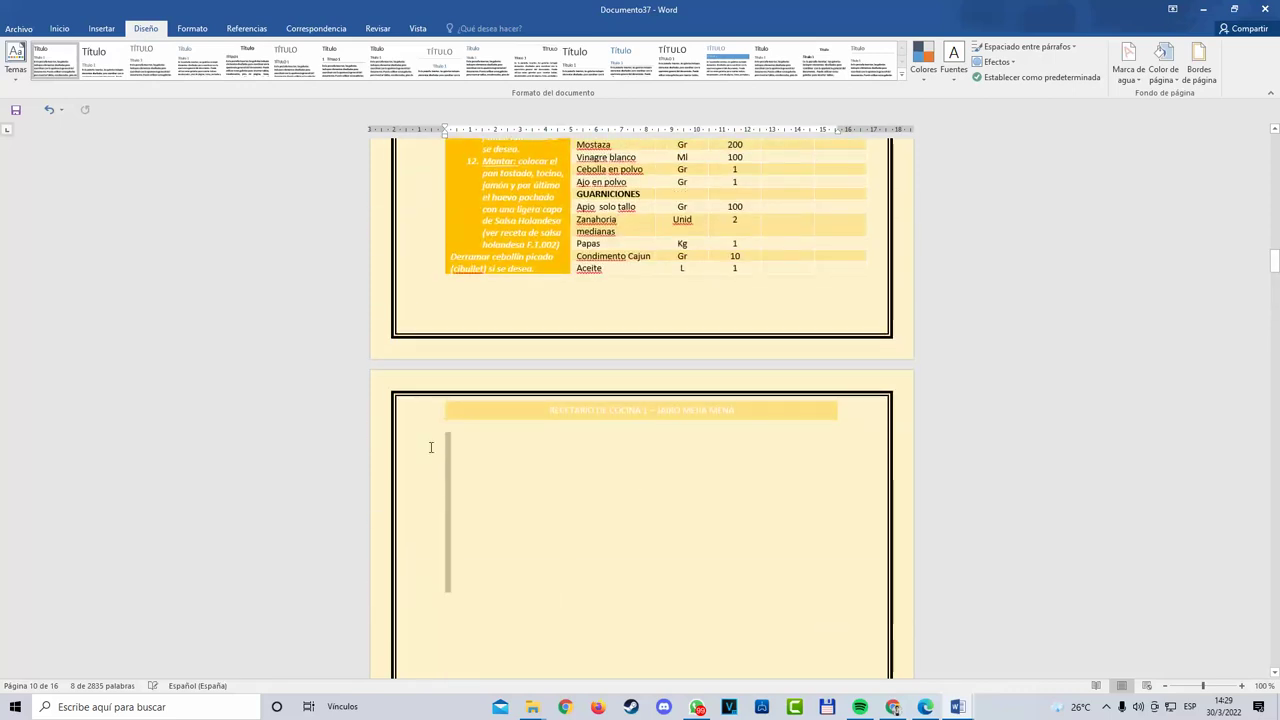
{"action": "right_click", "coordinate": [446, 455]}
{"action": "left_click", "coordinate": [476, 462]}
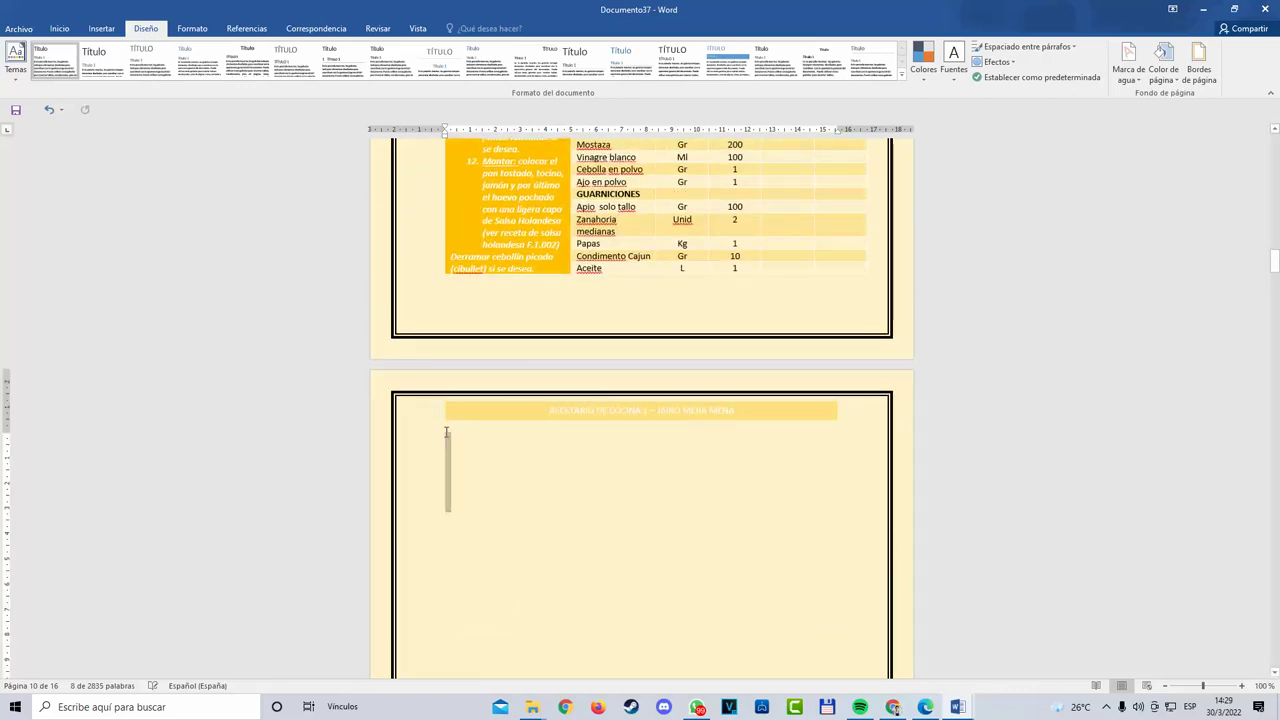
{"action": "key", "text": "ctrl+z"}
{"action": "right_click", "coordinate": [449, 439]}
{"action": "left_click", "coordinate": [466, 444]}
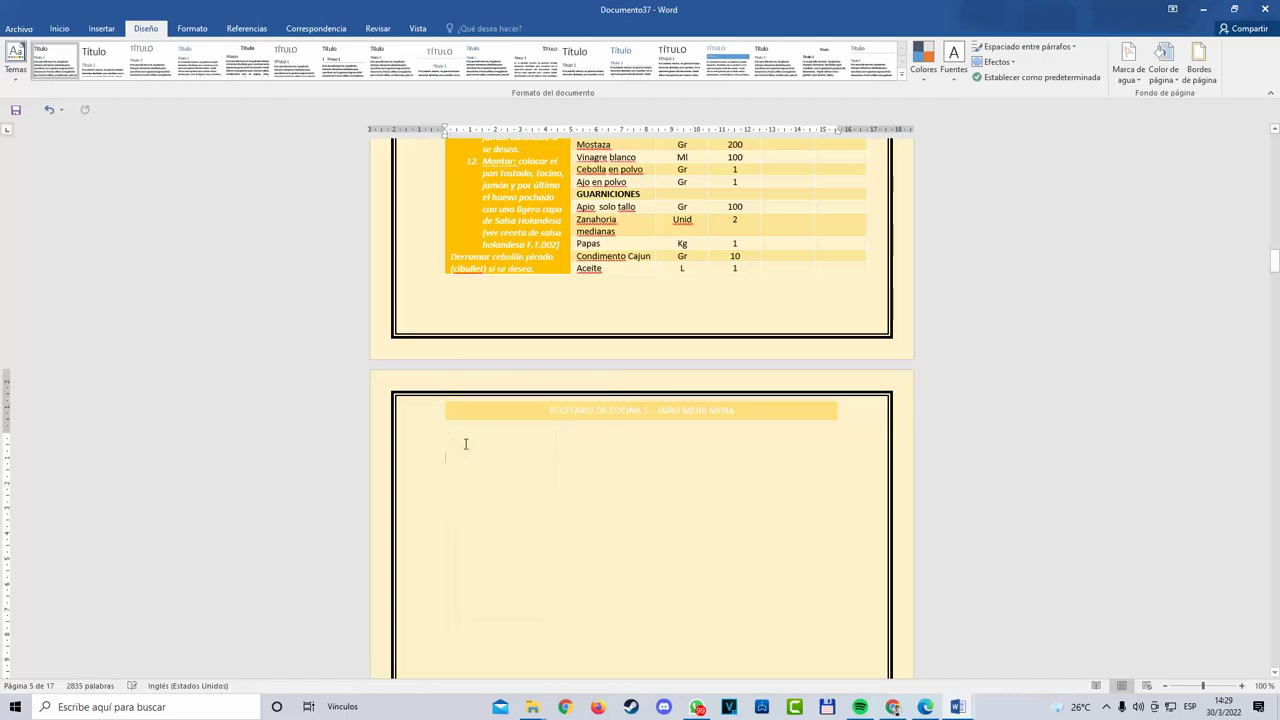
{"action": "left_click_drag", "start_coordinate": [457, 572], "coordinate": [453, 447]}
{"action": "right_click", "coordinate": [450, 448]}
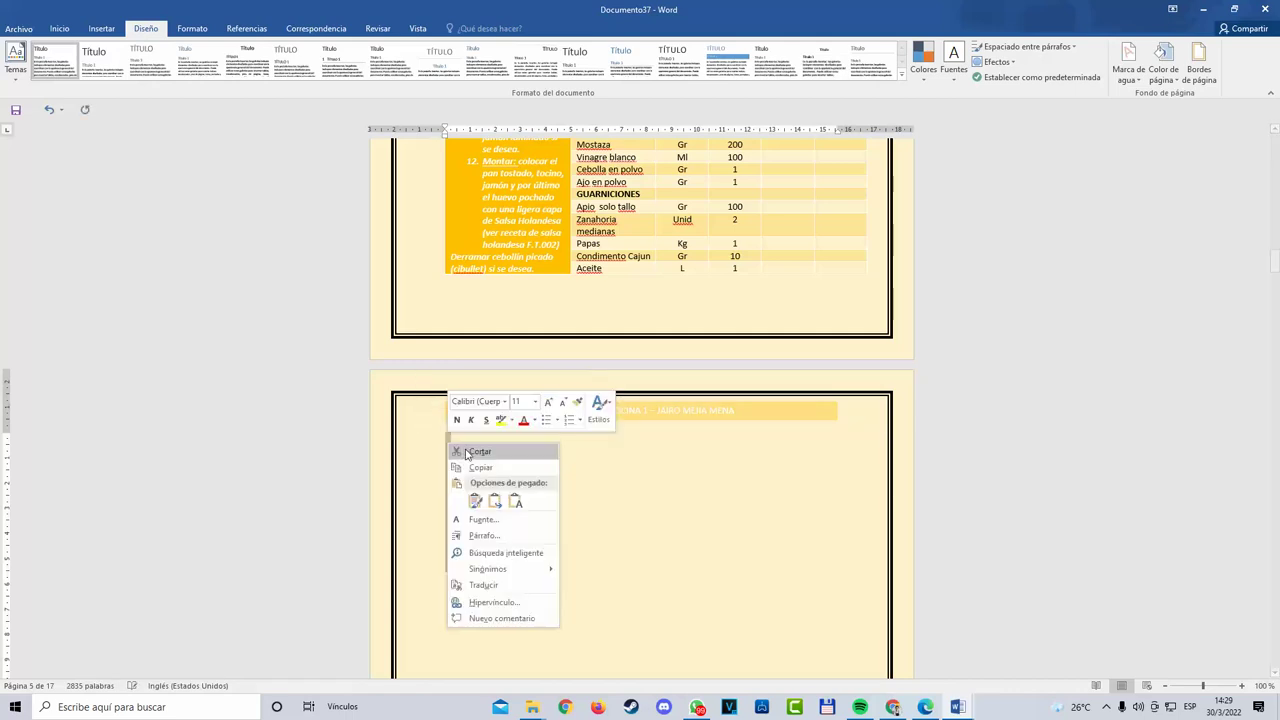
{"action": "left_click", "coordinate": [465, 449]}
Step: Cut the empty lines from the blank page that follows the third recipe table
{"action": "scroll", "coordinate": [502, 515], "scroll_direction": "down", "scroll_amount": 20}
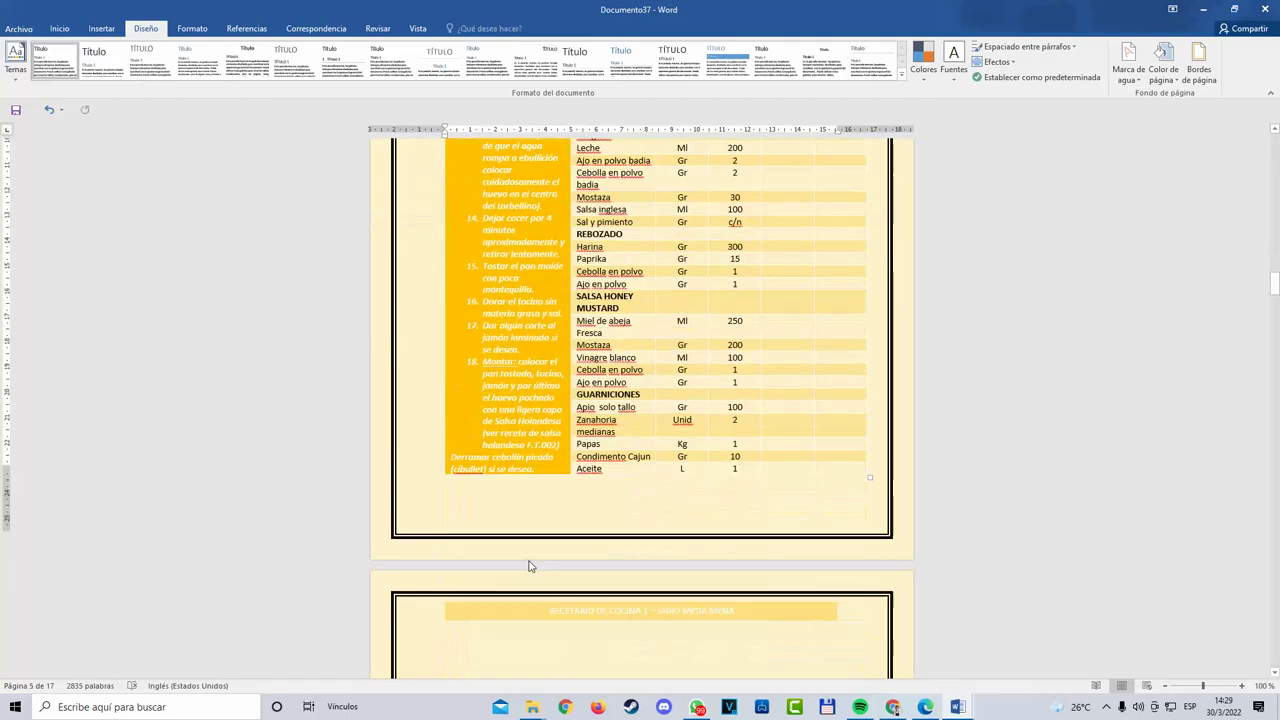
{"action": "scroll", "coordinate": [565, 560], "scroll_direction": "down", "scroll_amount": 15}
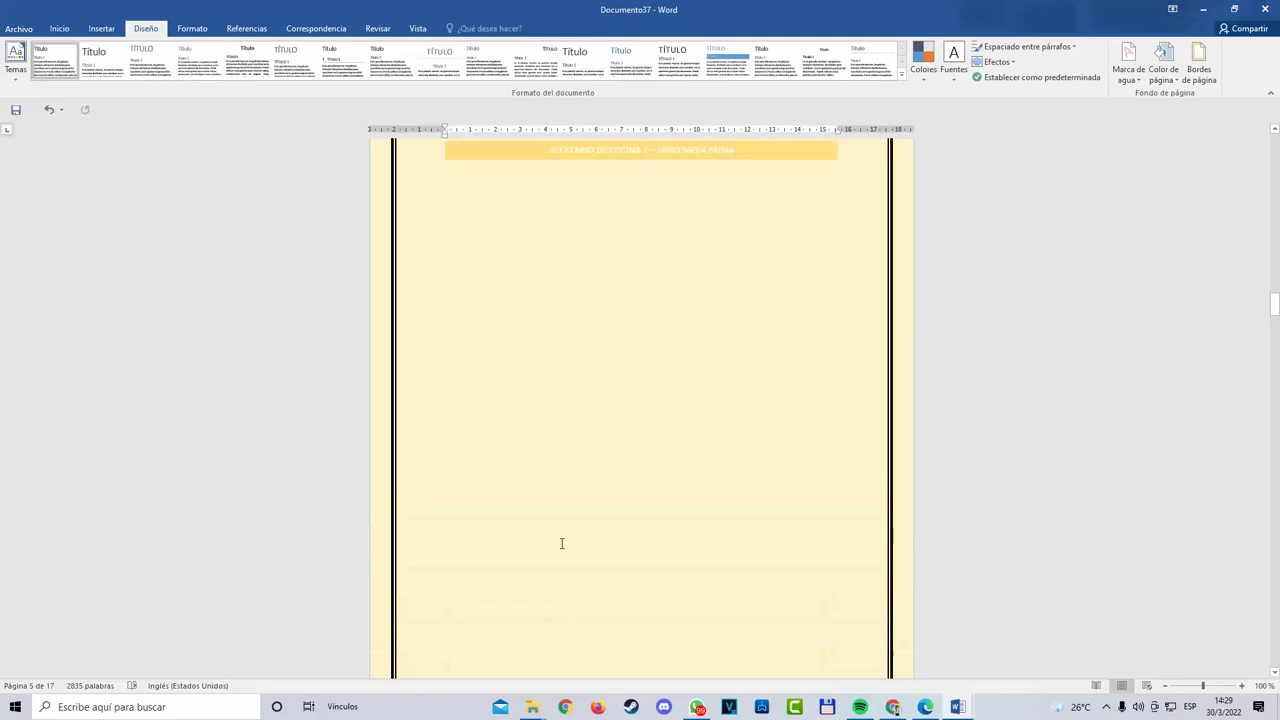
{"action": "scroll", "coordinate": [560, 540], "scroll_direction": "up", "scroll_amount": 2}
{"action": "left_click_drag", "start_coordinate": [558, 533], "coordinate": [466, 343]}
{"action": "right_click", "coordinate": [446, 330]}
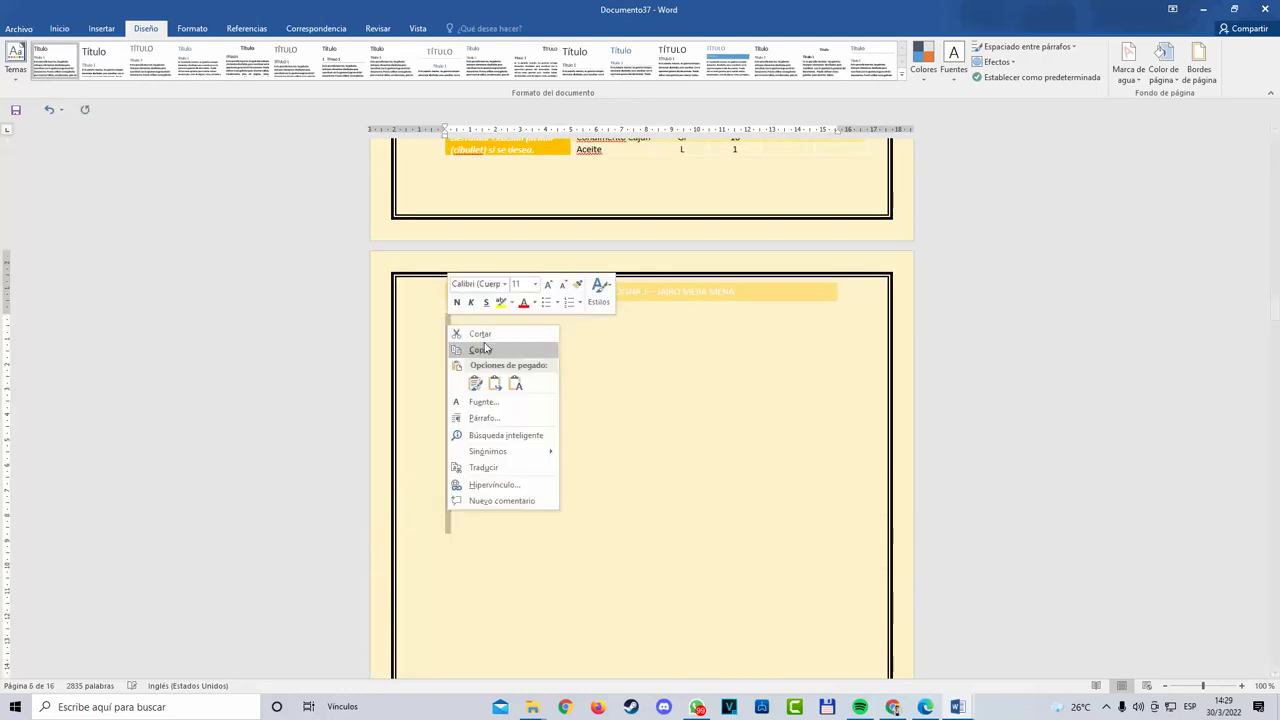
{"action": "left_click", "coordinate": [484, 337]}
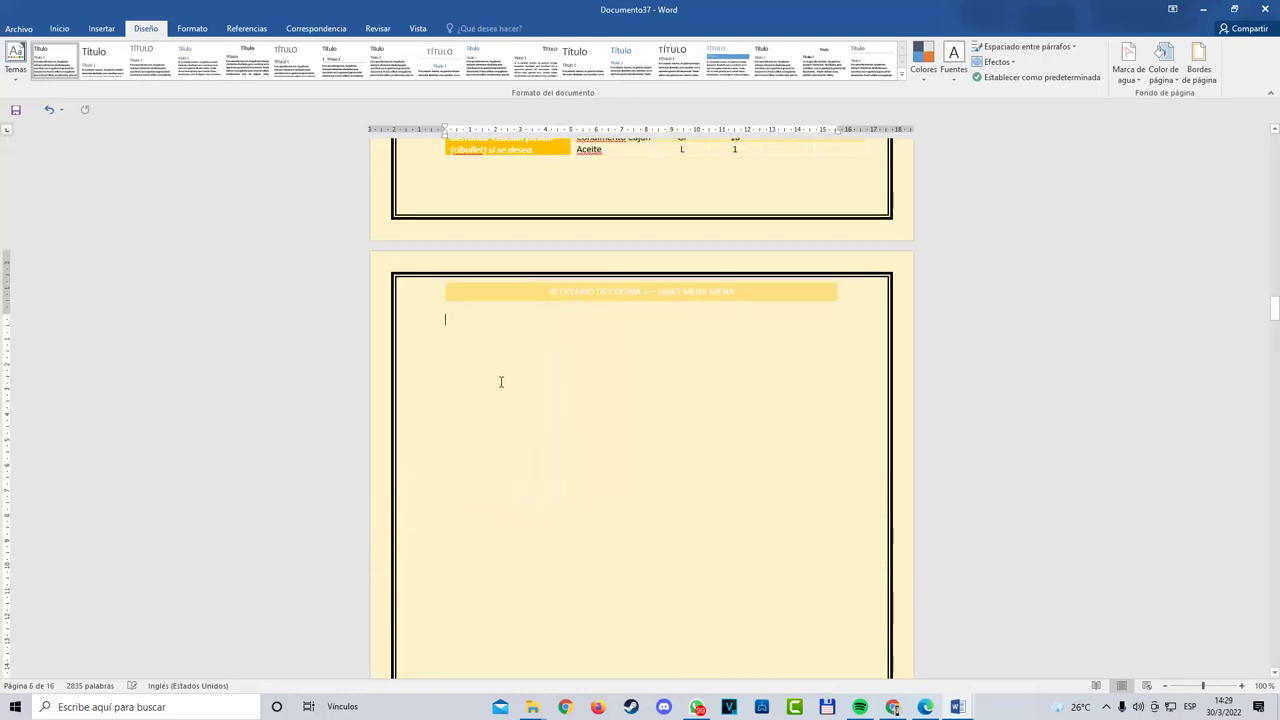
{"action": "right_click", "coordinate": [448, 327]}
{"action": "left_click", "coordinate": [466, 378]}
{"action": "right_click", "coordinate": [449, 323]}
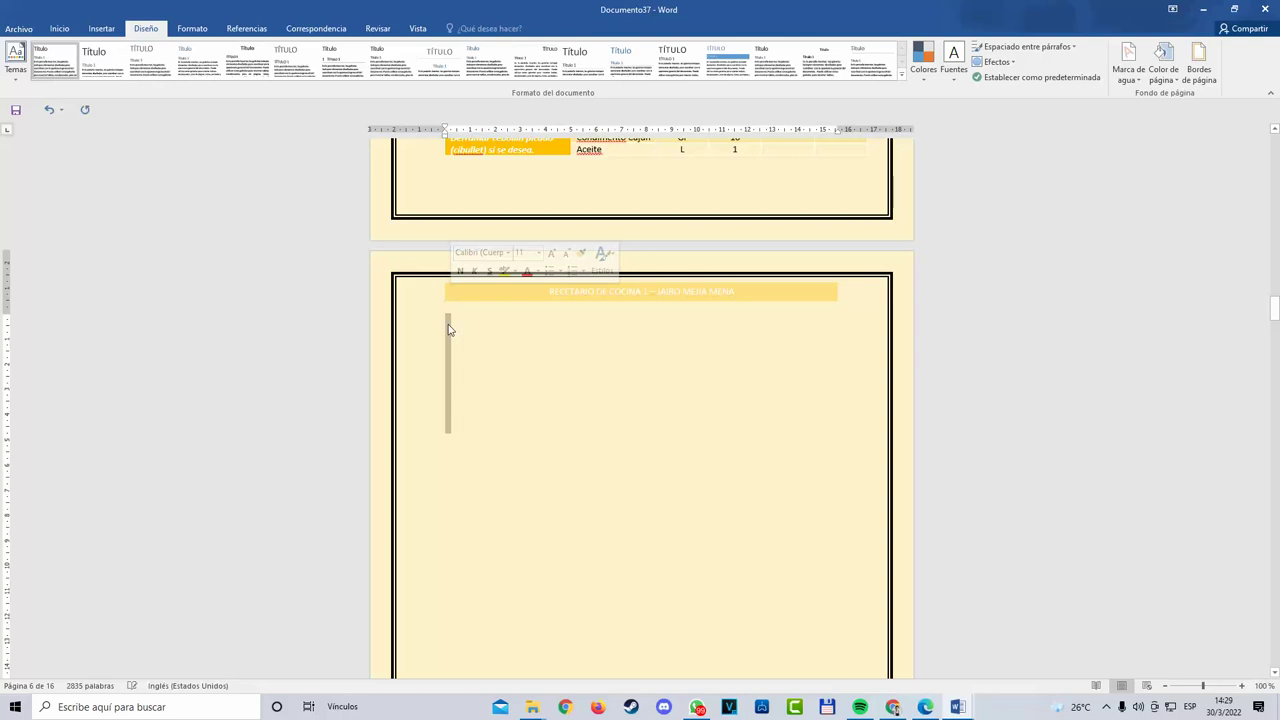
{"action": "left_click", "coordinate": [479, 333]}
Step: Review the document from the cover through the recipe pages and check the instructions in the activity guide PDF in the browser
{"action": "scroll", "coordinate": [523, 419], "scroll_direction": "up", "scroll_amount": 20}
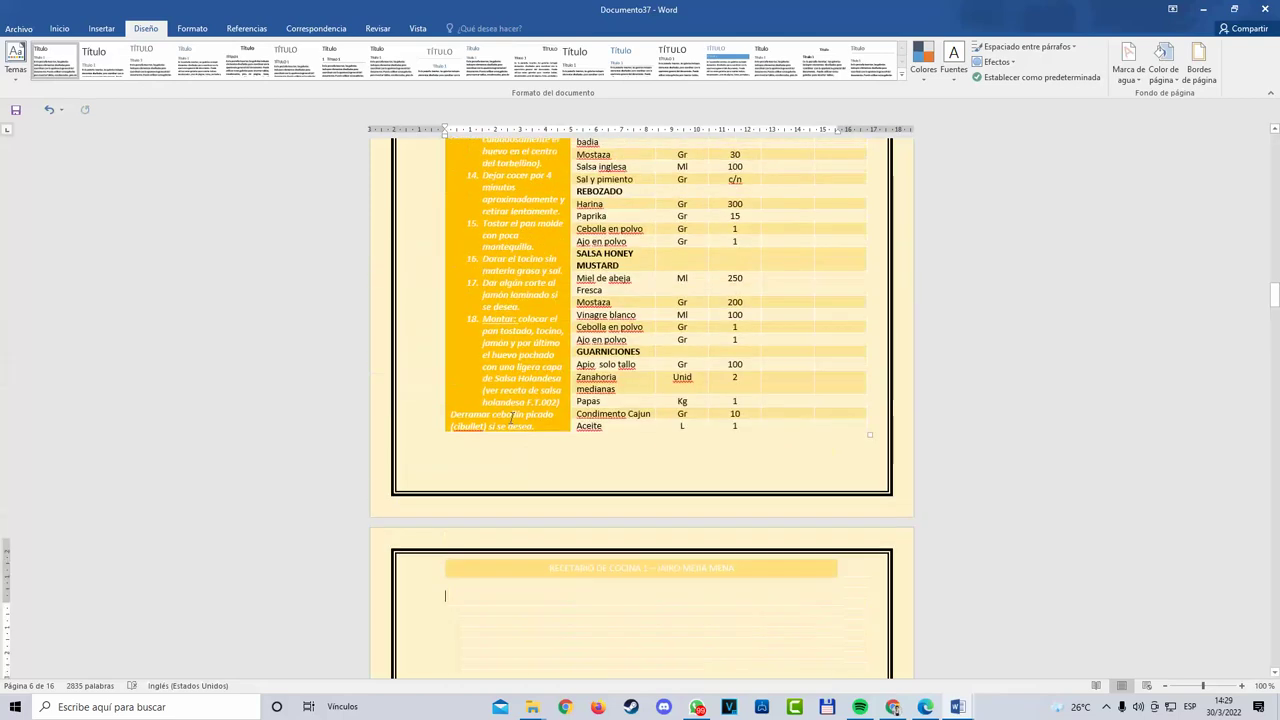
{"action": "scroll", "coordinate": [462, 405], "scroll_direction": "down", "scroll_amount": 4}
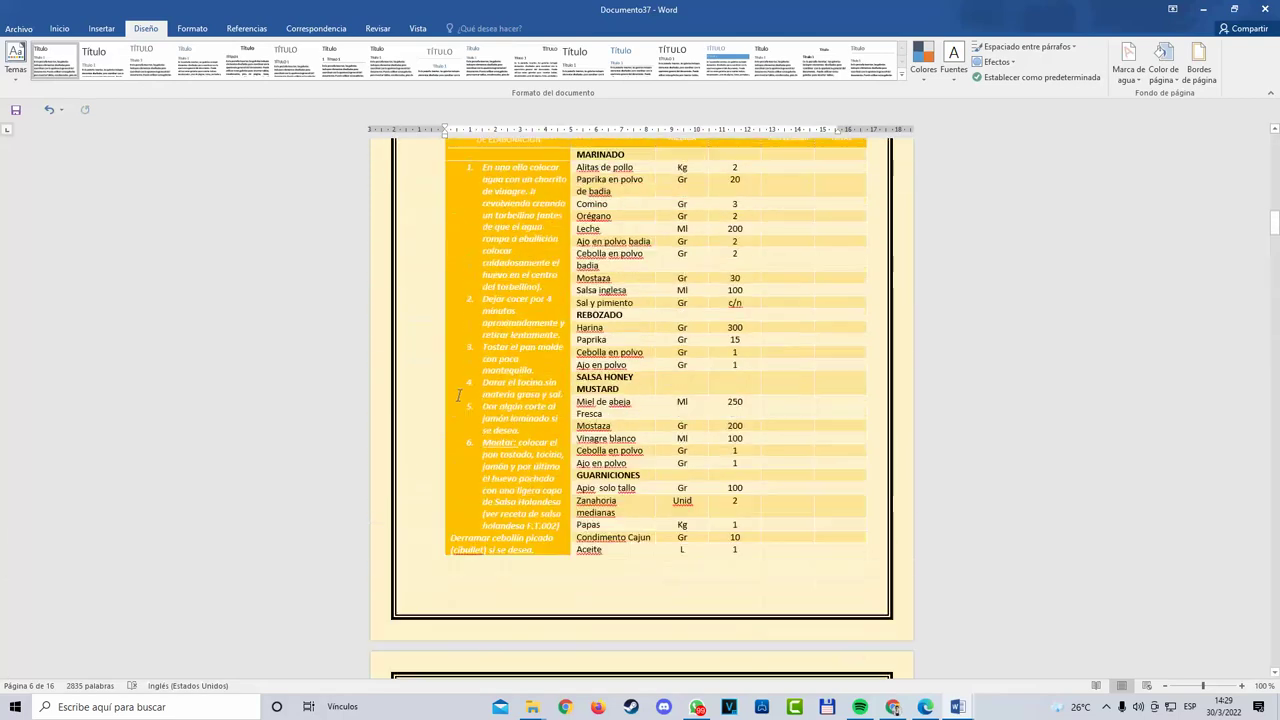
{"action": "scroll", "coordinate": [451, 391], "scroll_direction": "up", "scroll_amount": 15}
{"action": "scroll", "coordinate": [451, 391], "scroll_direction": "up", "scroll_amount": 5}
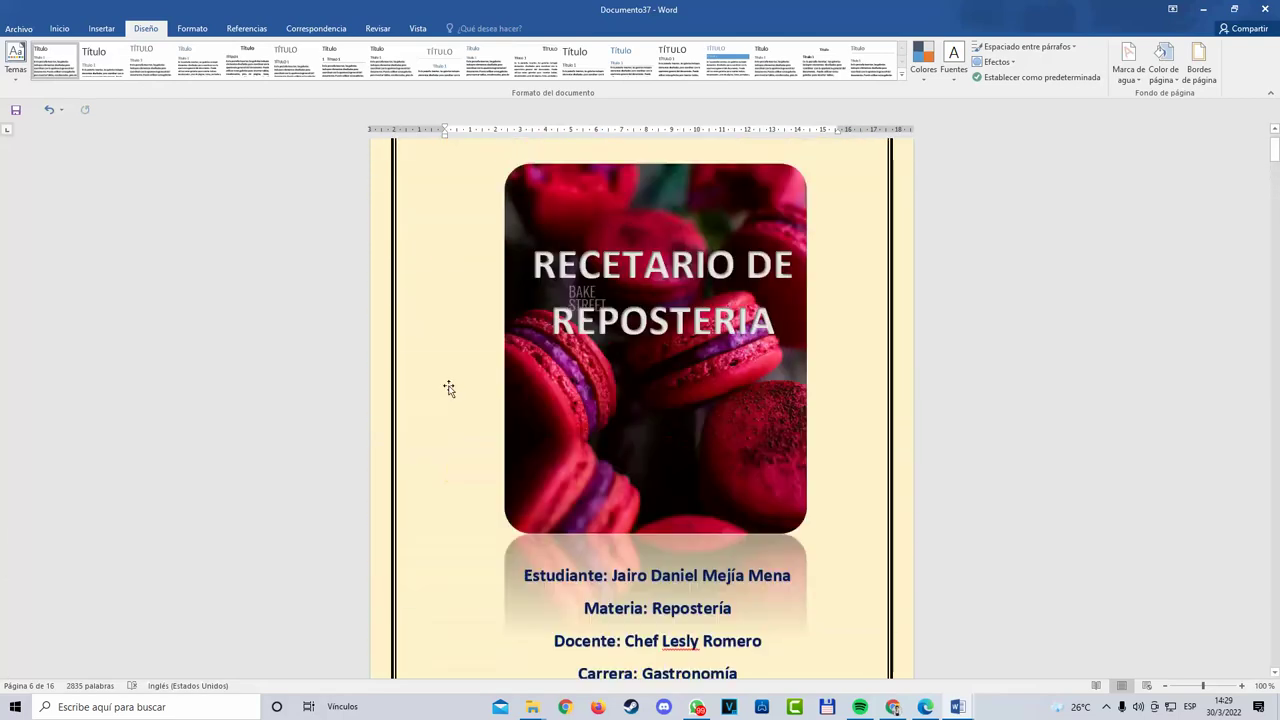
{"action": "scroll", "coordinate": [449, 386], "scroll_direction": "down", "scroll_amount": 12}
{"action": "scroll", "coordinate": [686, 361], "scroll_direction": "down", "scroll_amount": 10}
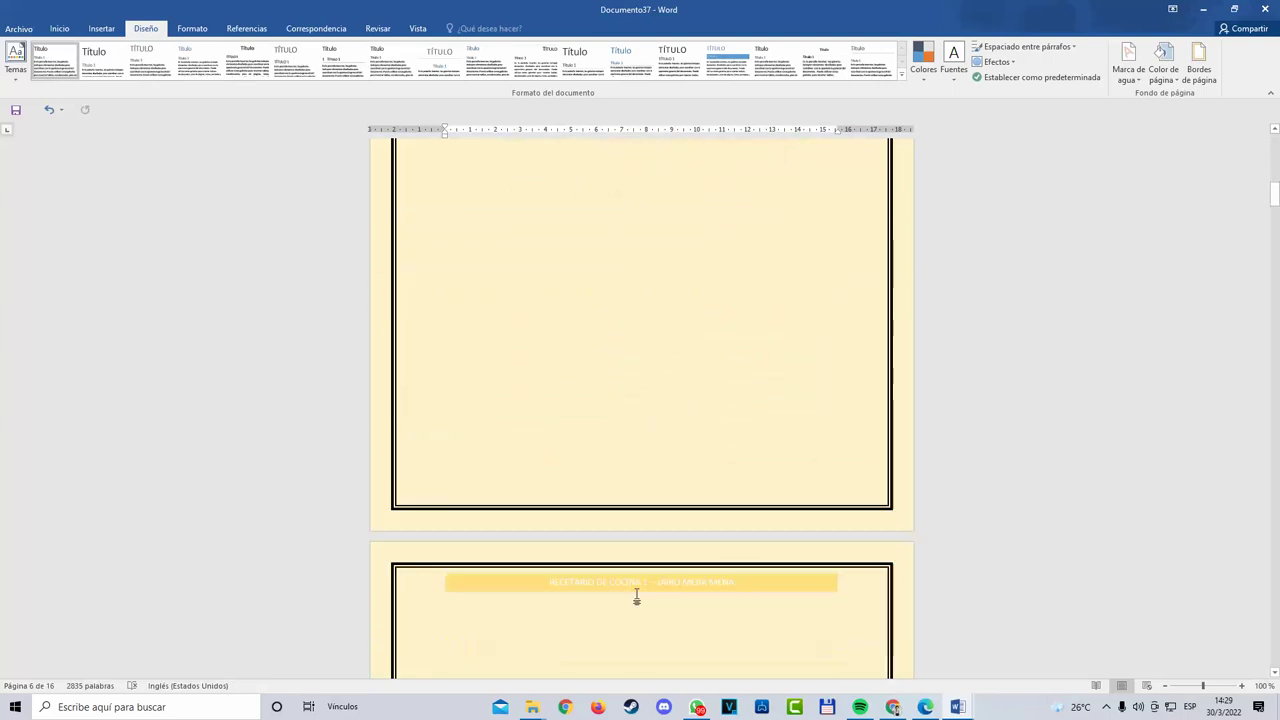
{"action": "scroll", "coordinate": [700, 614], "scroll_direction": "up", "scroll_amount": 3}
{"action": "scroll", "coordinate": [700, 669], "scroll_direction": "down", "scroll_amount": 12}
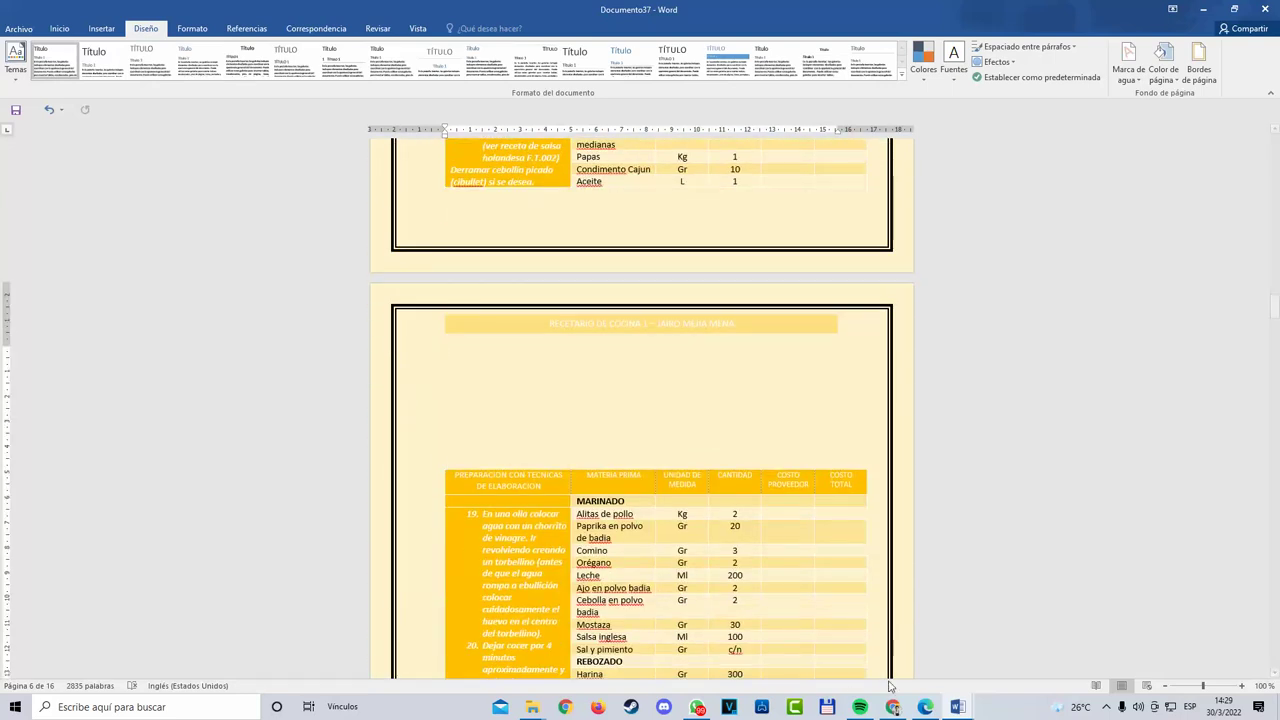
{"action": "left_click", "coordinate": [926, 707]}
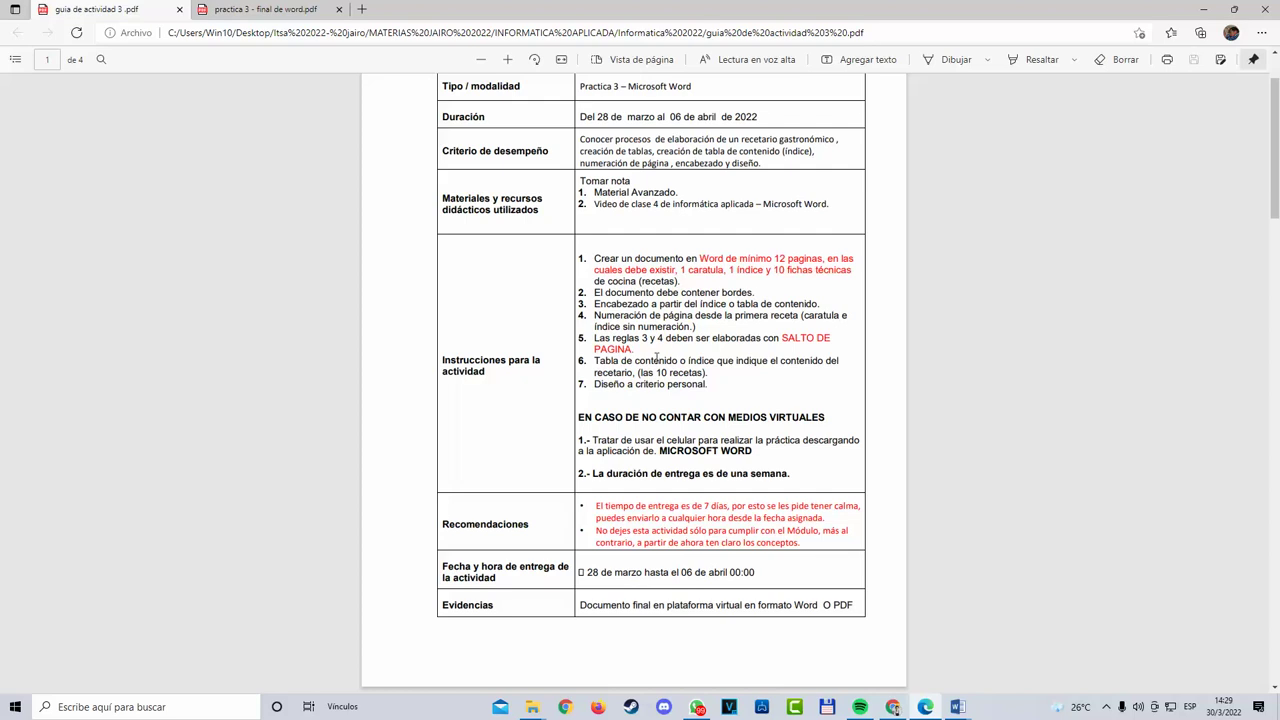
{"action": "left_click", "coordinate": [1203, 9]}
Step: Copy one of the overlapping dish photos onto the preceding page that has only a table, placing it above the table's right half
{"action": "scroll", "coordinate": [773, 342], "scroll_direction": "down", "scroll_amount": 10}
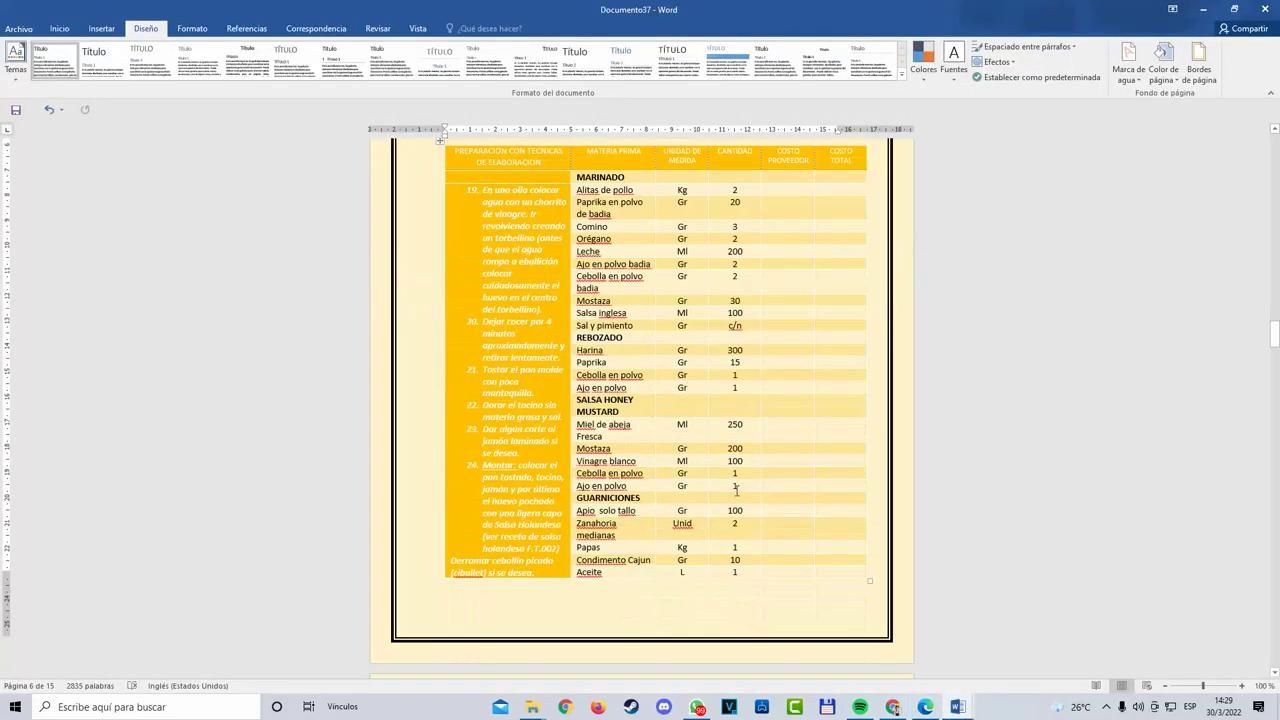
{"action": "left_click", "coordinate": [773, 342]}
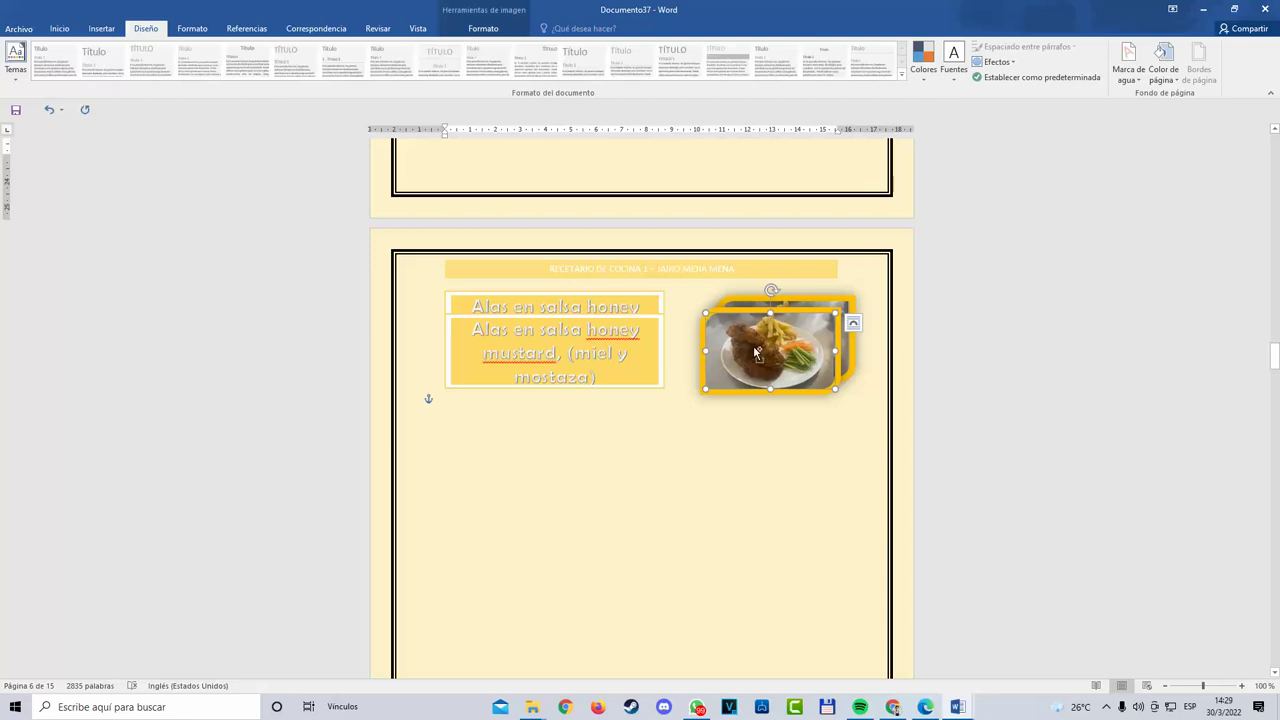
{"action": "scroll", "coordinate": [857, 514], "scroll_direction": "up", "scroll_amount": 12}
{"action": "left_click", "coordinate": [754, 433]}
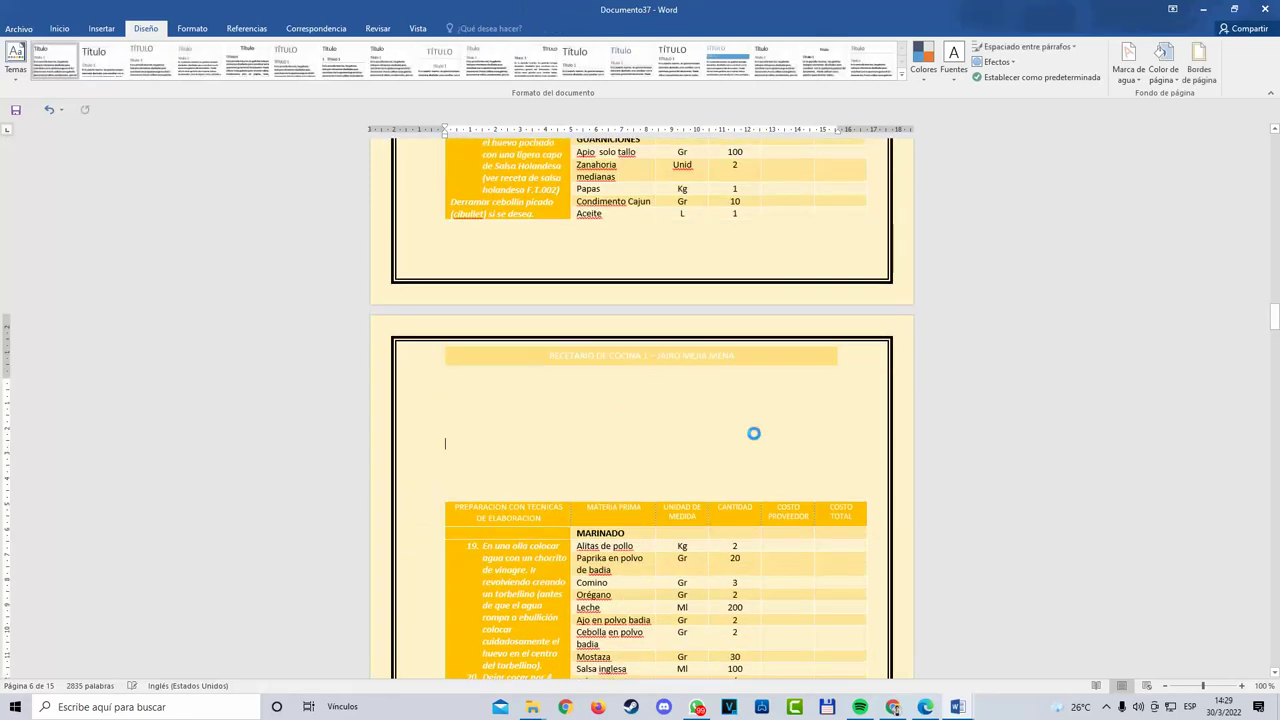
{"action": "key", "text": "ctrl+v"}
{"action": "double_click", "coordinate": [640, 440]}
{"action": "double_click", "coordinate": [563, 474]}
{"action": "left_click_drag", "start_coordinate": [520, 486], "coordinate": [817, 377]}
Step: Copy one of the overlapping title boxes onto the preceding page and place it beside the photo, just below the page header
{"action": "scroll", "coordinate": [693, 529], "scroll_direction": "down", "scroll_amount": 5}
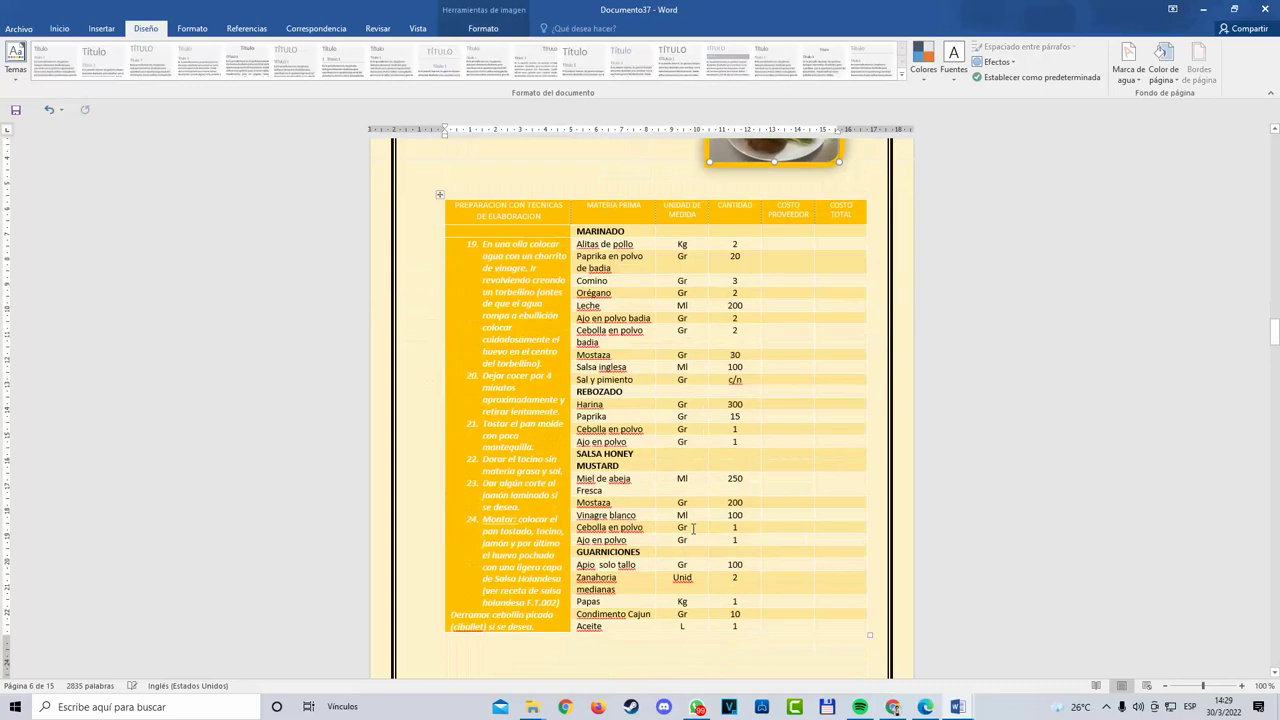
{"action": "scroll", "coordinate": [693, 528], "scroll_direction": "down", "scroll_amount": 3}
{"action": "left_click", "coordinate": [548, 605]}
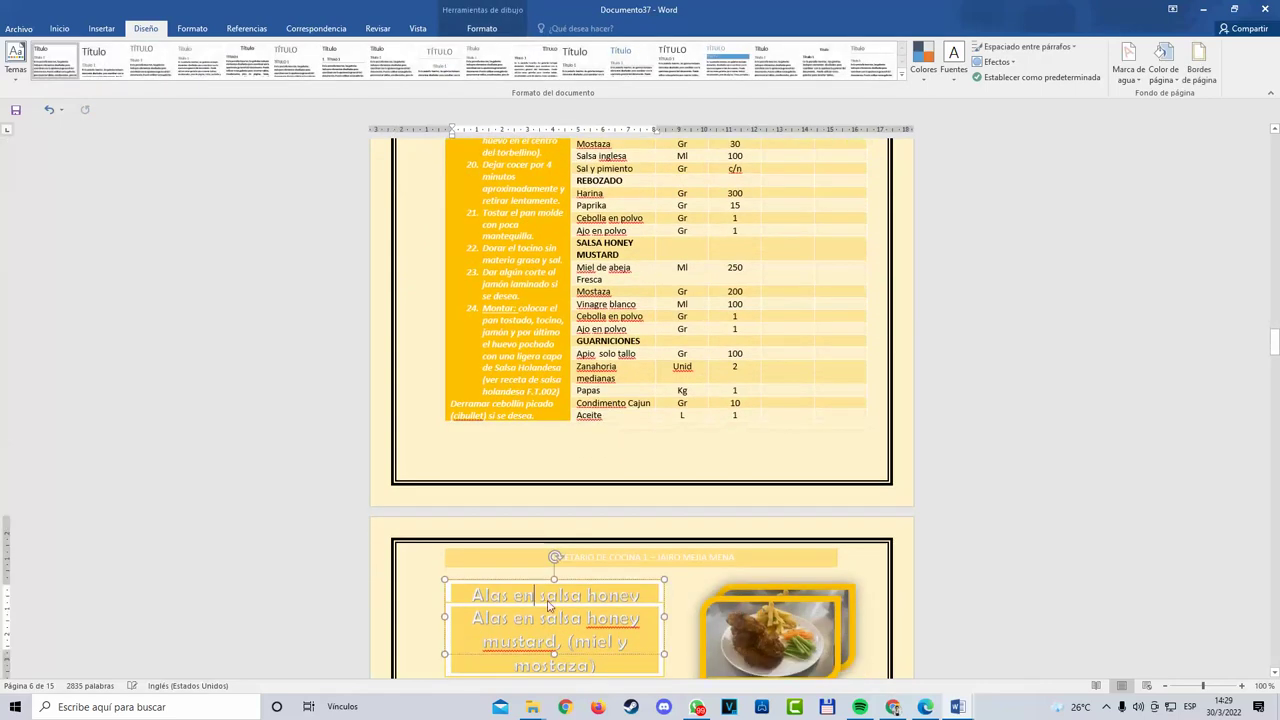
{"action": "left_click", "coordinate": [600, 585]}
{"action": "key", "text": "ctrl+c"}
{"action": "scroll", "coordinate": [597, 582], "scroll_direction": "up", "scroll_amount": 6}
{"action": "left_click", "coordinate": [530, 356]}
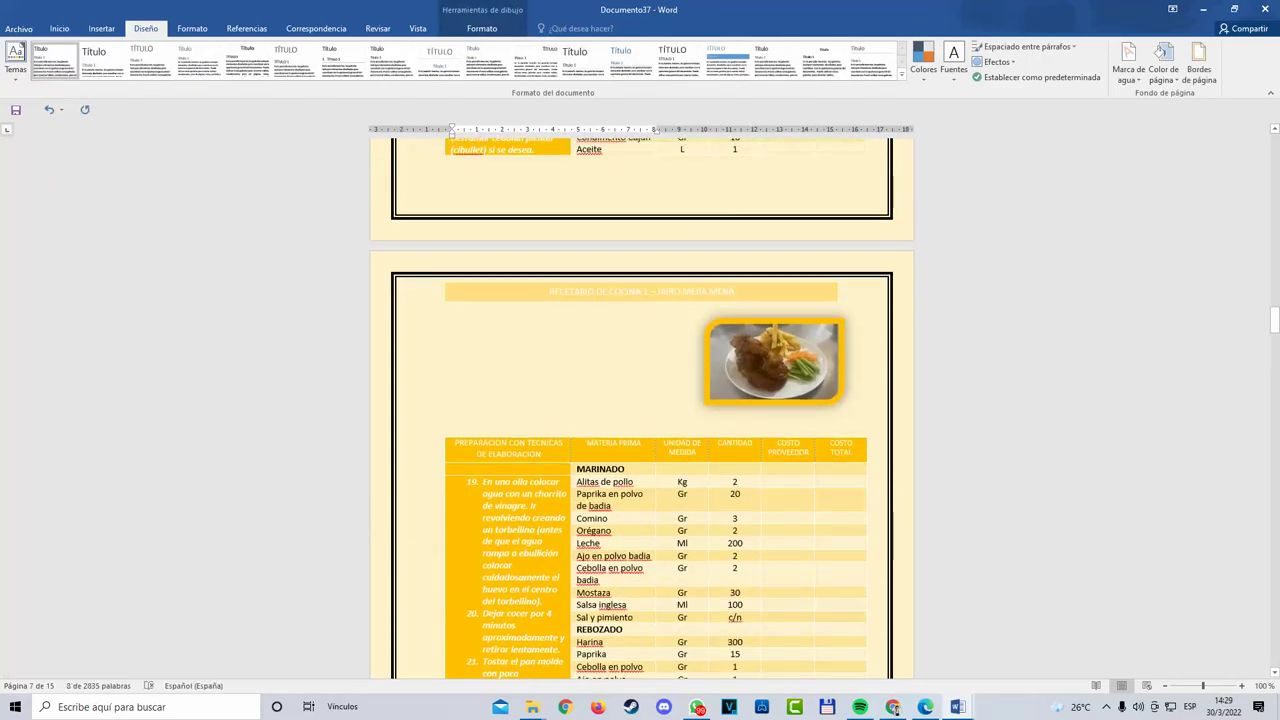
{"action": "key", "text": "ctrl+v"}
{"action": "left_click", "coordinate": [581, 352]}
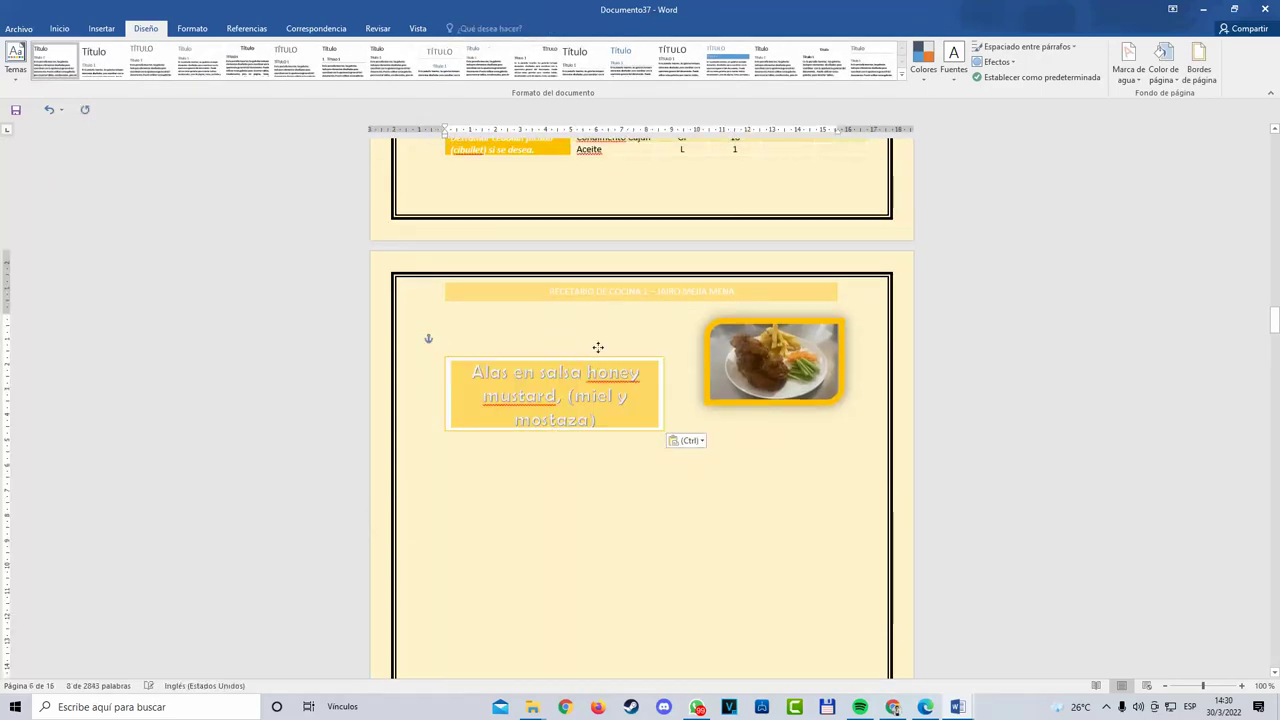
{"action": "left_click_drag", "start_coordinate": [598, 347], "coordinate": [615, 304]}
Step: Bring the recipe table back beneath the title box and move the photo right to line up with the table's edge
{"action": "left_click", "coordinate": [482, 28]}
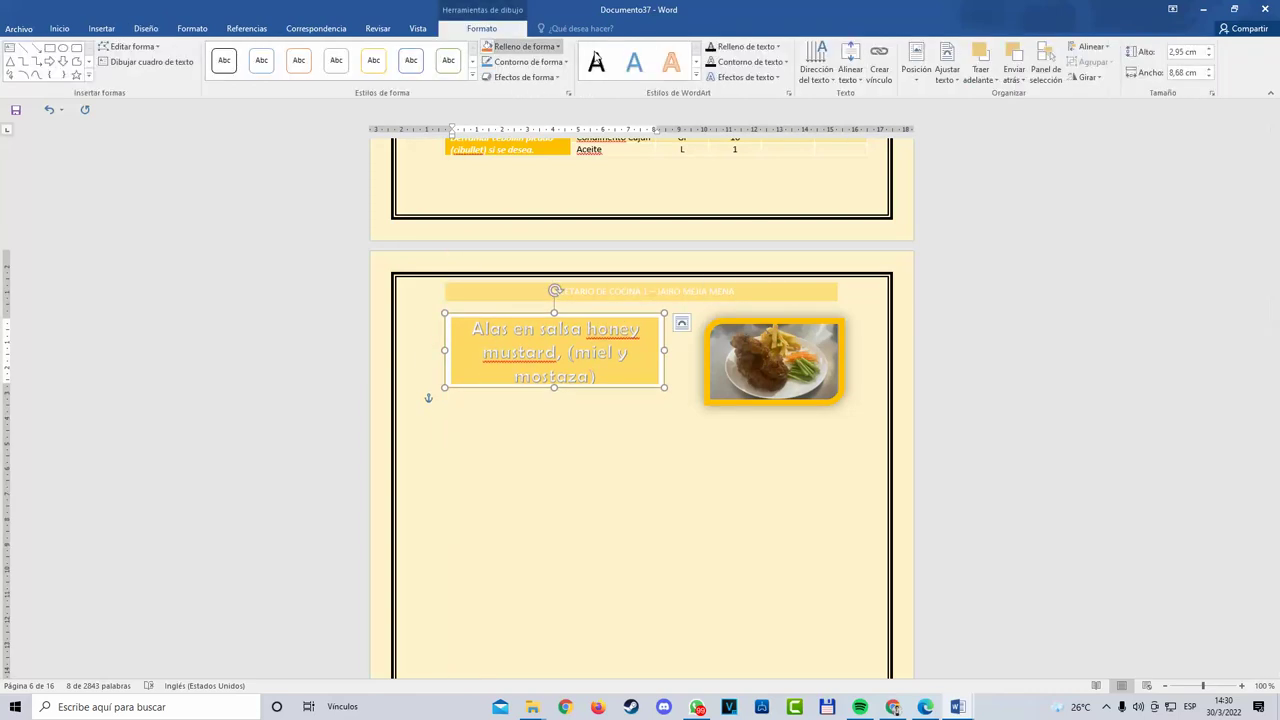
{"action": "left_click", "coordinate": [918, 80]}
{"action": "left_click", "coordinate": [921, 176]}
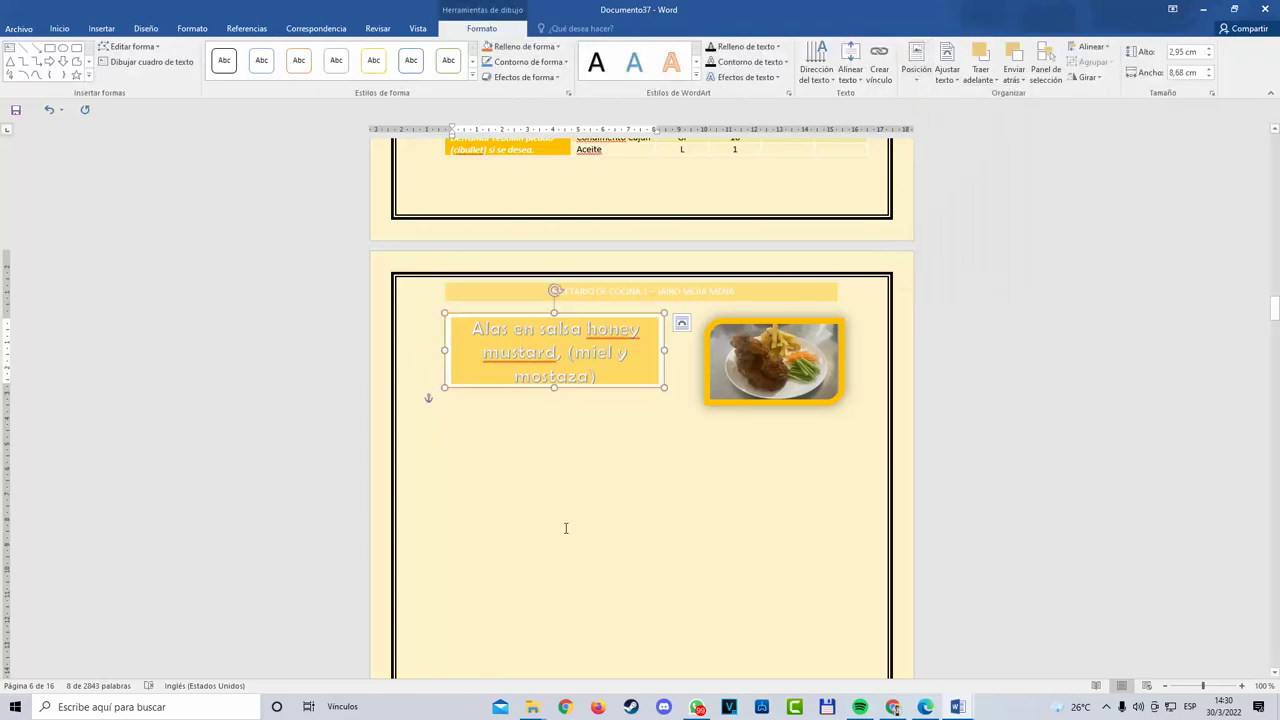
{"action": "scroll", "coordinate": [600, 391], "scroll_direction": "down", "scroll_amount": 2}
{"action": "scroll", "coordinate": [600, 391], "scroll_direction": "up", "scroll_amount": 2}
{"action": "left_click", "coordinate": [783, 320]}
{"action": "mouse_move", "coordinate": [783, 320]}
{"action": "left_mouse_down"}
{"action": "mouse_move", "coordinate": [836, 288]}
{"action": "mouse_move", "coordinate": [807, 320]}
{"action": "left_mouse_up"}
Step: Cut the overlapping duplicate photo and title box from the next recipe page and adjust the remaining photo's position
{"action": "scroll", "coordinate": [789, 430], "scroll_direction": "down", "scroll_amount": 3}
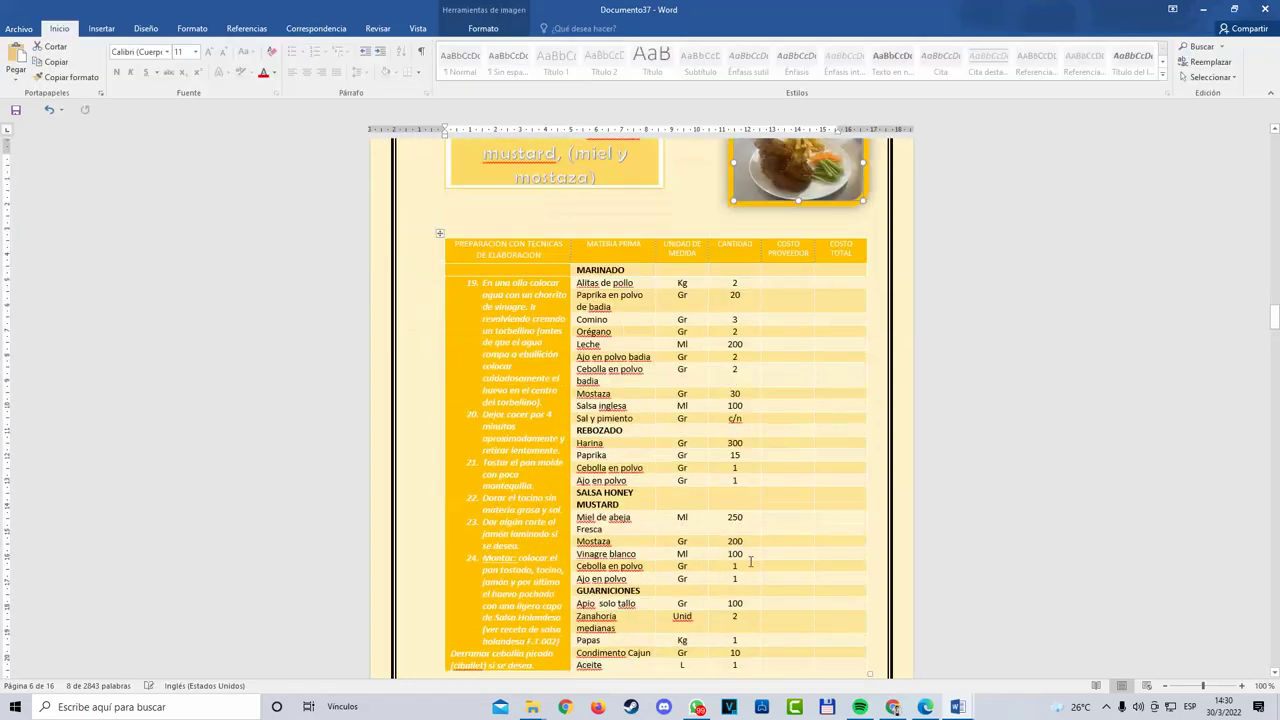
{"action": "scroll", "coordinate": [744, 546], "scroll_direction": "up", "scroll_amount": 9}
{"action": "scroll", "coordinate": [733, 545], "scroll_direction": "up", "scroll_amount": 3}
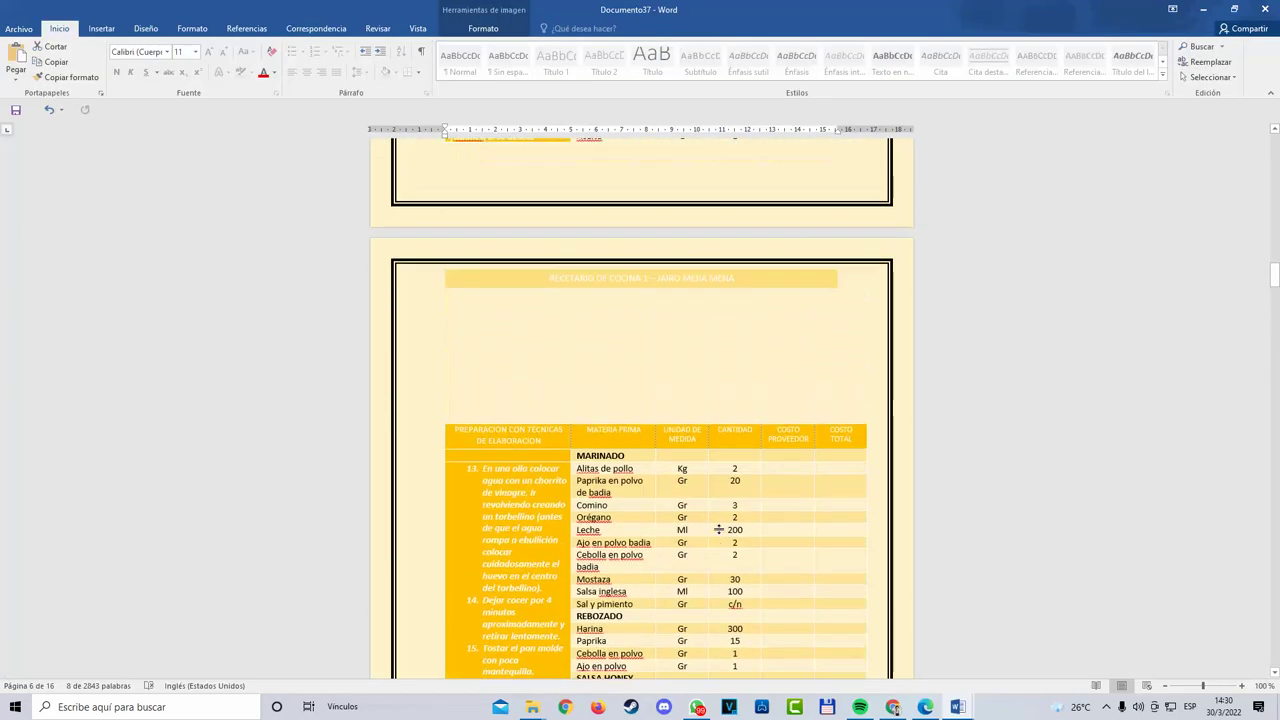
{"action": "scroll", "coordinate": [729, 600], "scroll_direction": "down", "scroll_amount": 9}
{"action": "scroll", "coordinate": [742, 625], "scroll_direction": "down", "scroll_amount": 10}
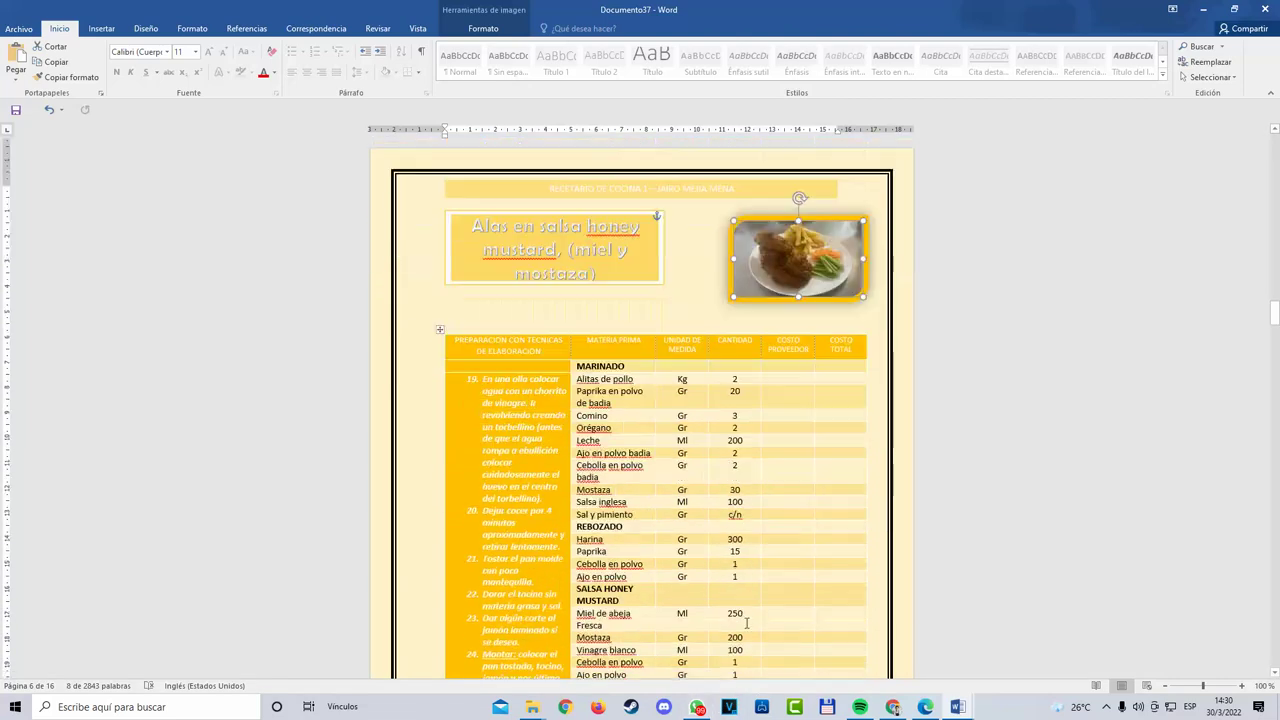
{"action": "left_click", "coordinate": [812, 356]}
{"action": "right_click", "coordinate": [813, 355]}
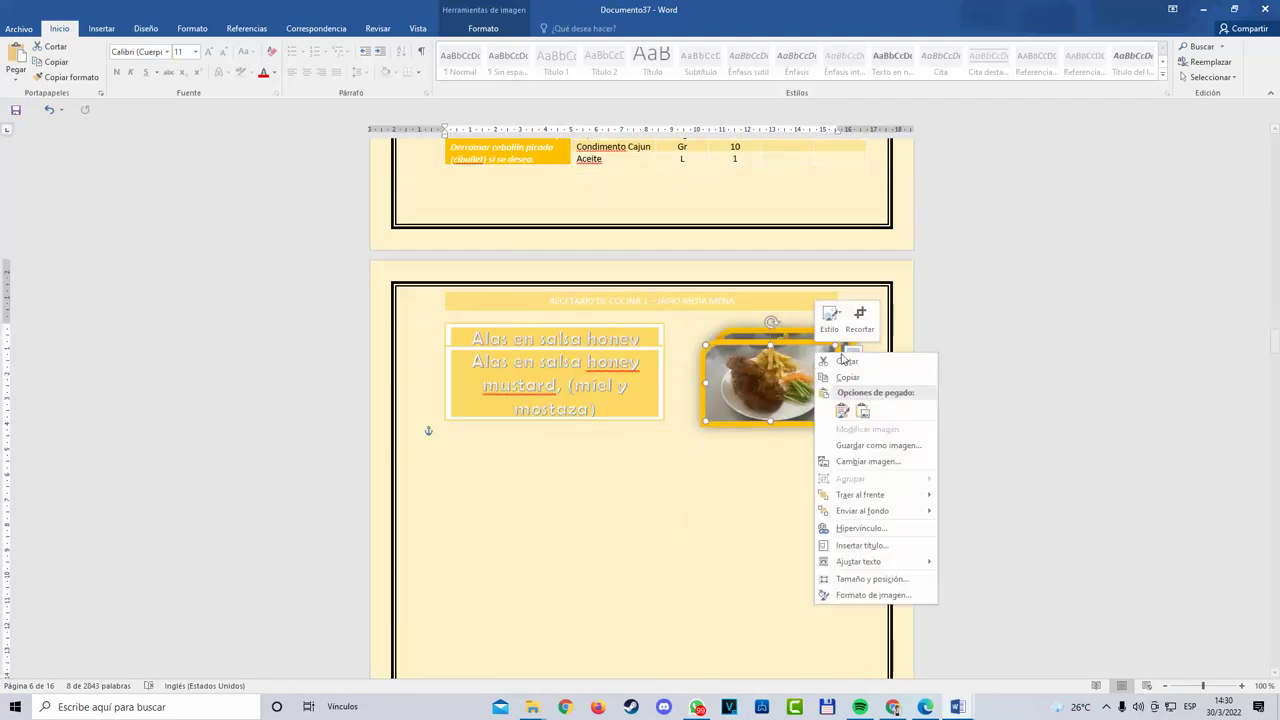
{"action": "left_click", "coordinate": [789, 369]}
{"action": "left_click", "coordinate": [638, 349]}
{"action": "right_click", "coordinate": [638, 348]}
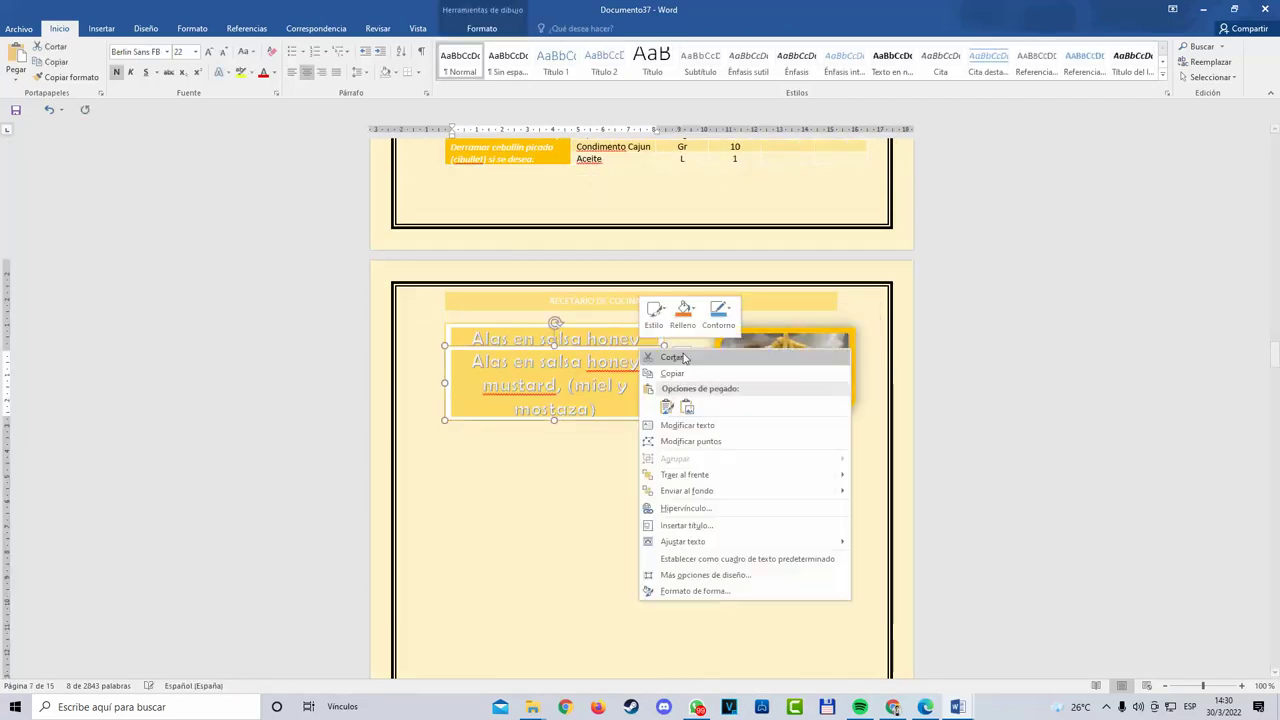
{"action": "left_click", "coordinate": [683, 358]}
{"action": "left_click_drag", "start_coordinate": [828, 352], "coordinate": [836, 352]}
{"action": "left_click_drag", "start_coordinate": [869, 335], "coordinate": [819, 324]}
Step: Copy the recipe table from the following page onto the page that has a photo but no table, placing it below the photo
{"action": "scroll", "coordinate": [740, 457], "scroll_direction": "down", "scroll_amount": 12}
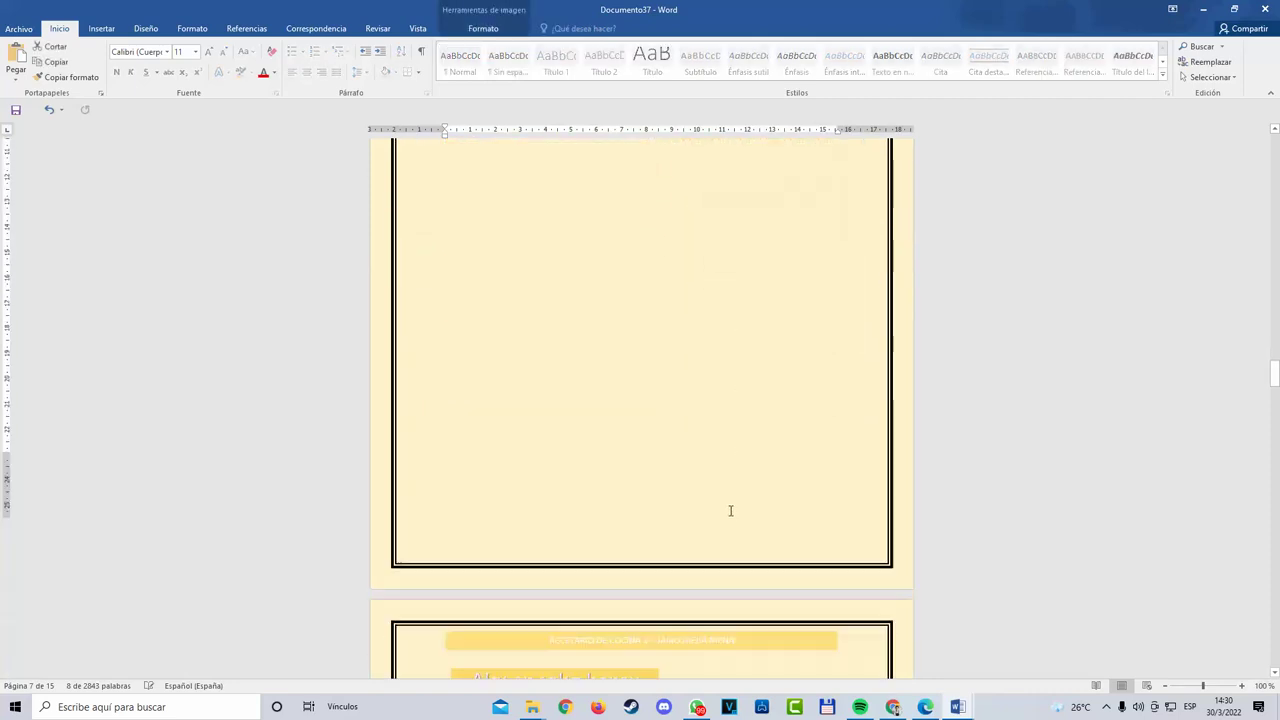
{"action": "scroll", "coordinate": [627, 507], "scroll_direction": "up", "scroll_amount": 1}
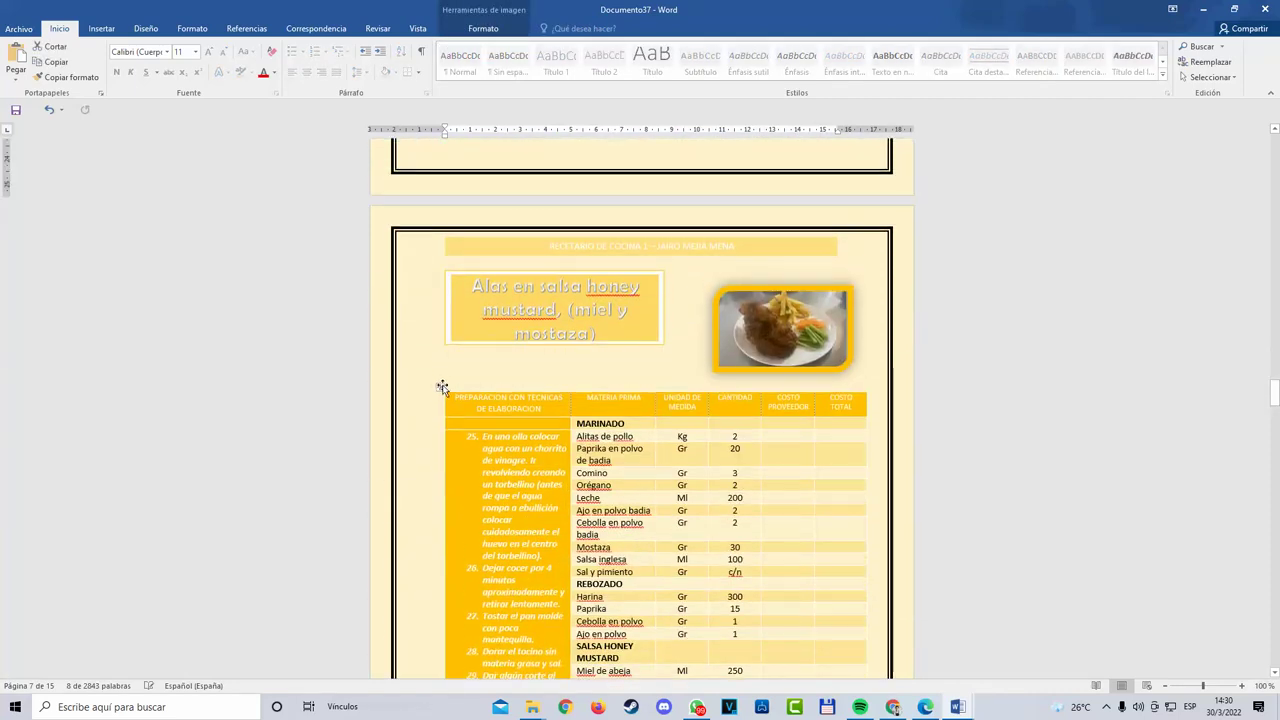
{"action": "left_click", "coordinate": [442, 387]}
{"action": "scroll", "coordinate": [442, 387], "scroll_direction": "up", "scroll_amount": 2}
{"action": "scroll", "coordinate": [665, 473], "scroll_direction": "down", "scroll_amount": 4}
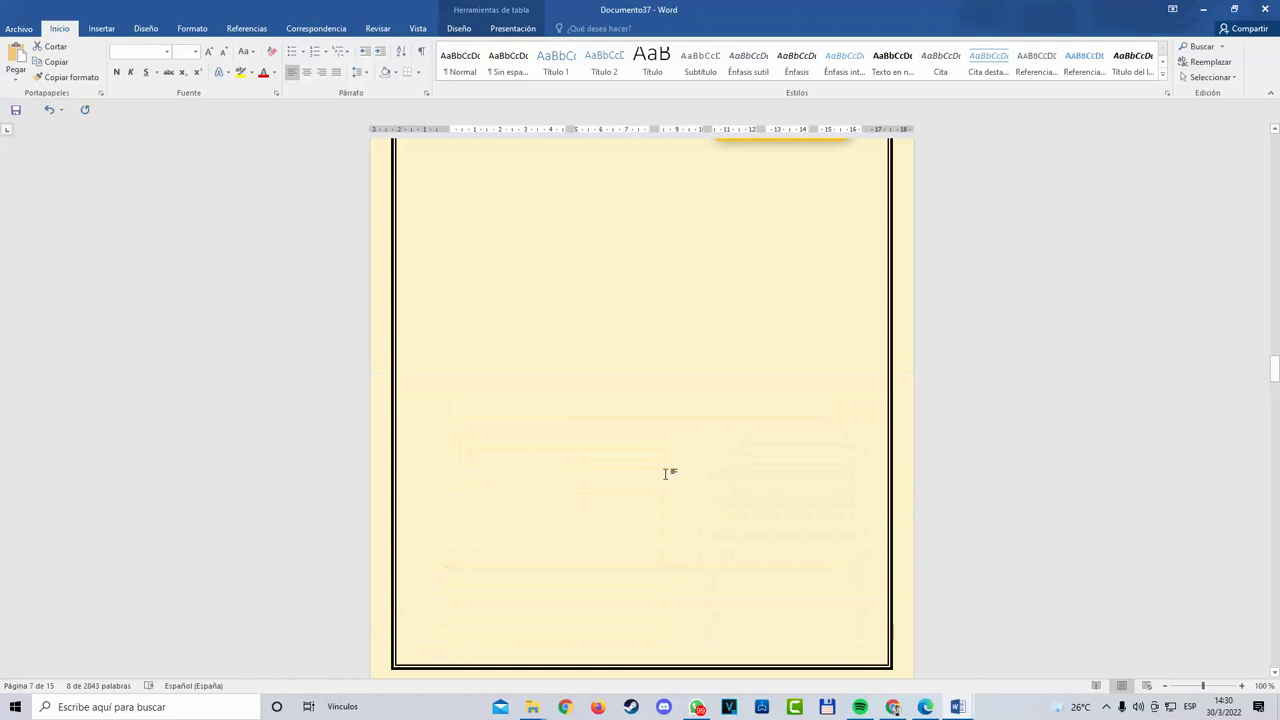
{"action": "scroll", "coordinate": [665, 473], "scroll_direction": "up", "scroll_amount": 3}
{"action": "left_click", "coordinate": [594, 334]}
{"action": "scroll", "coordinate": [696, 419], "scroll_direction": "up", "scroll_amount": 1}
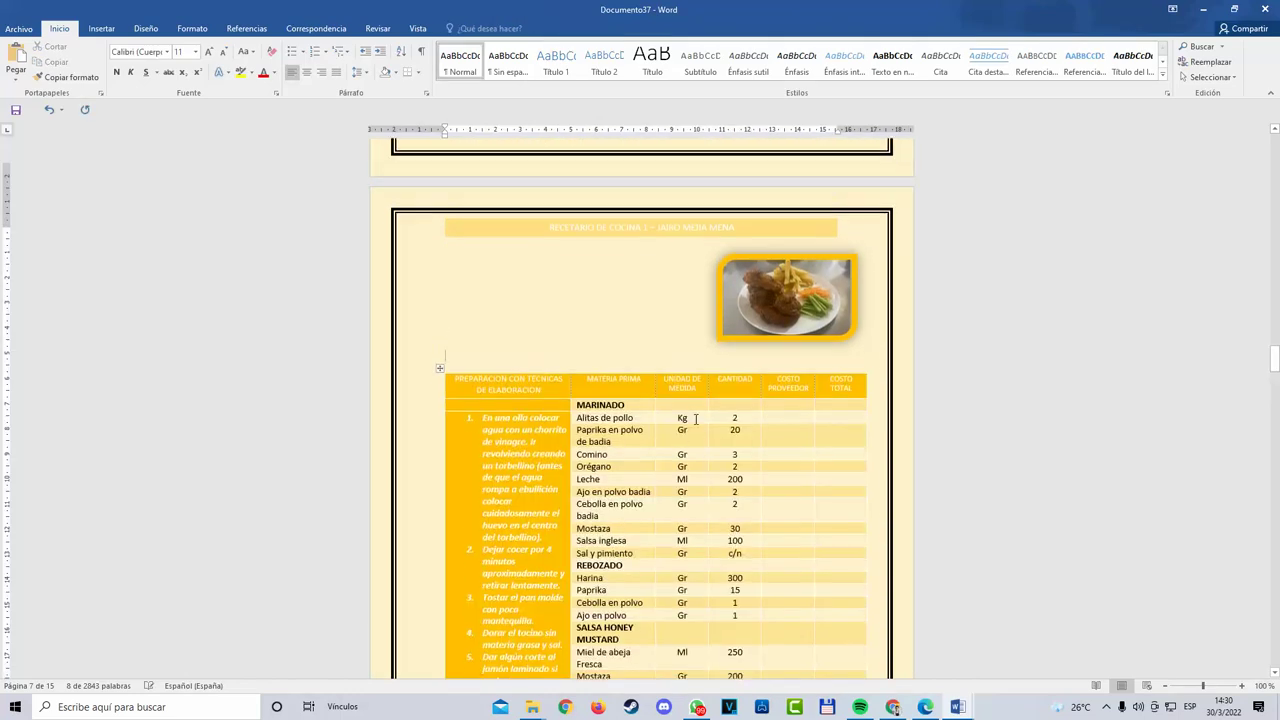
Step: Try to move the title box from the following page onto the page that has only a photo and table
{"action": "scroll", "coordinate": [722, 335], "scroll_direction": "down", "scroll_amount": 6}
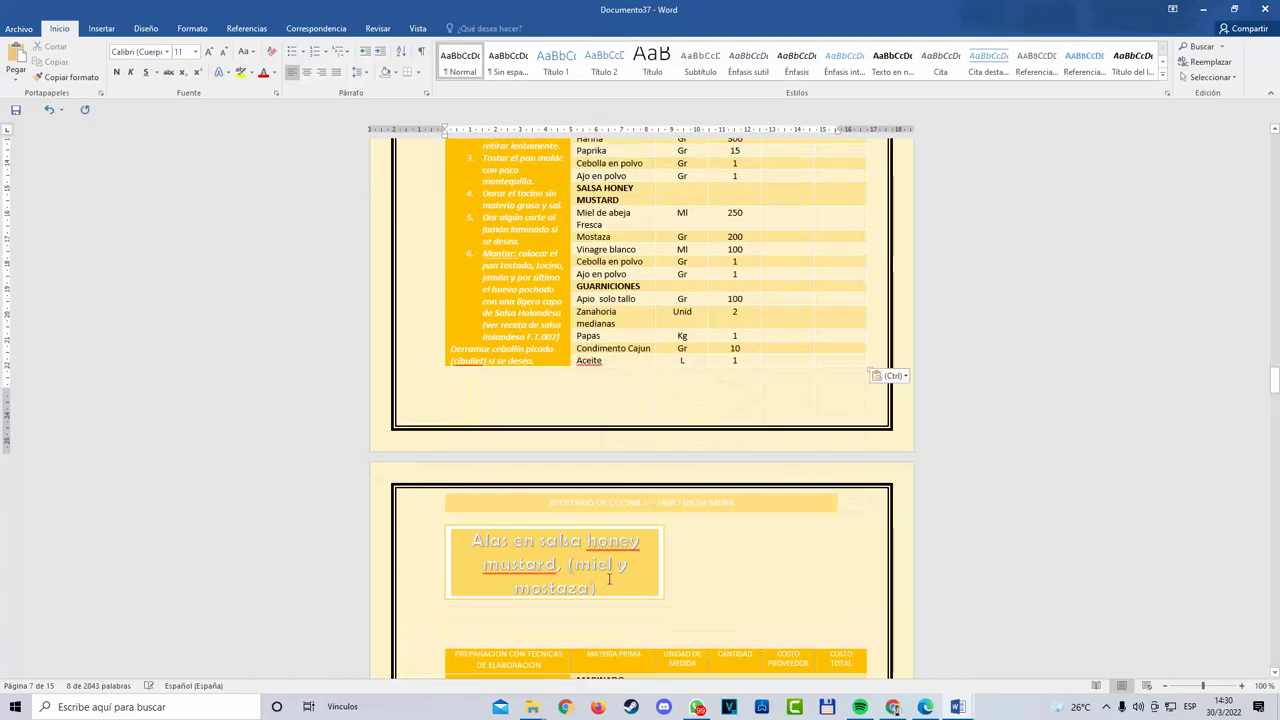
{"action": "left_click", "coordinate": [603, 530]}
{"action": "scroll", "coordinate": [592, 548], "scroll_direction": "up", "scroll_amount": 6}
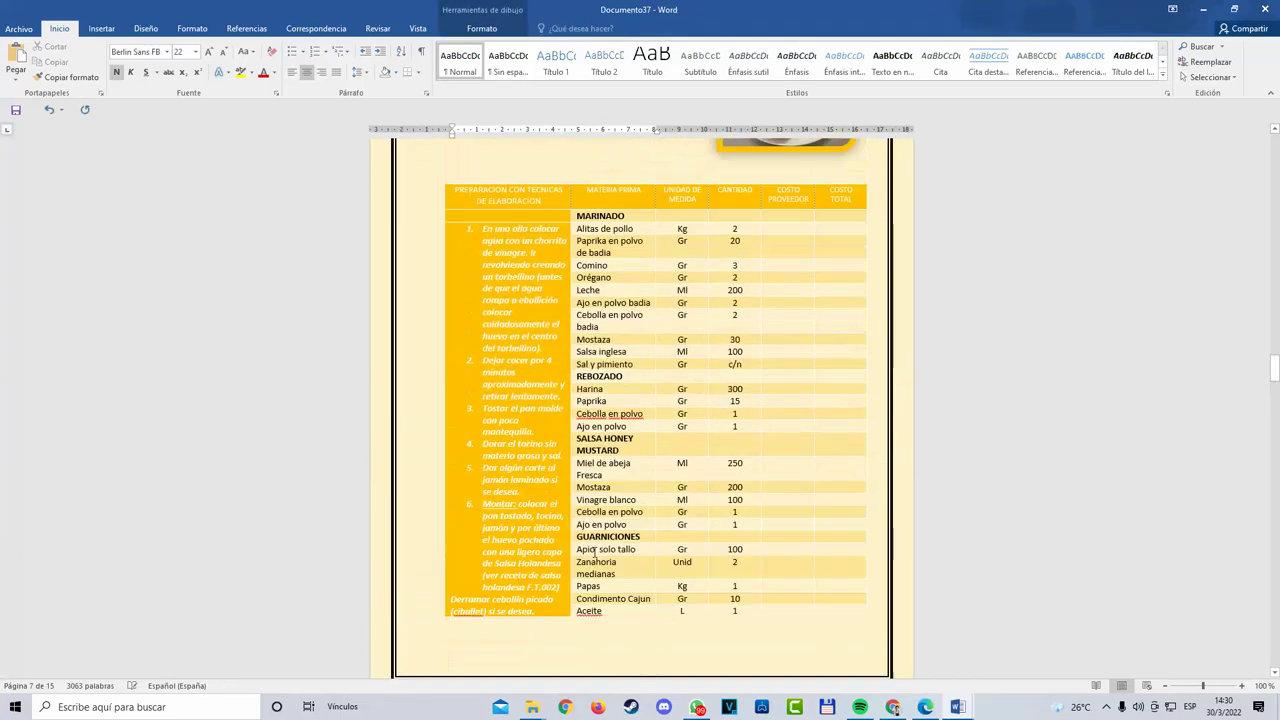
{"action": "left_click", "coordinate": [512, 234]}
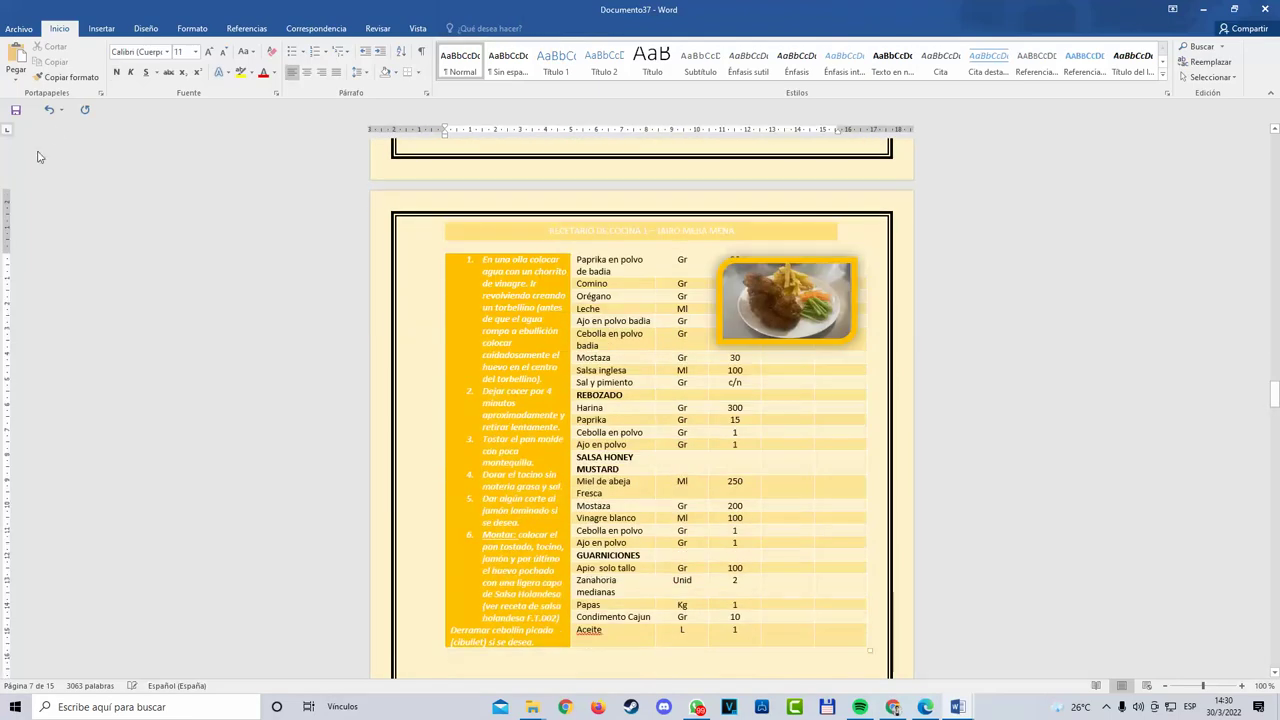
{"action": "left_click", "coordinate": [49, 110]}
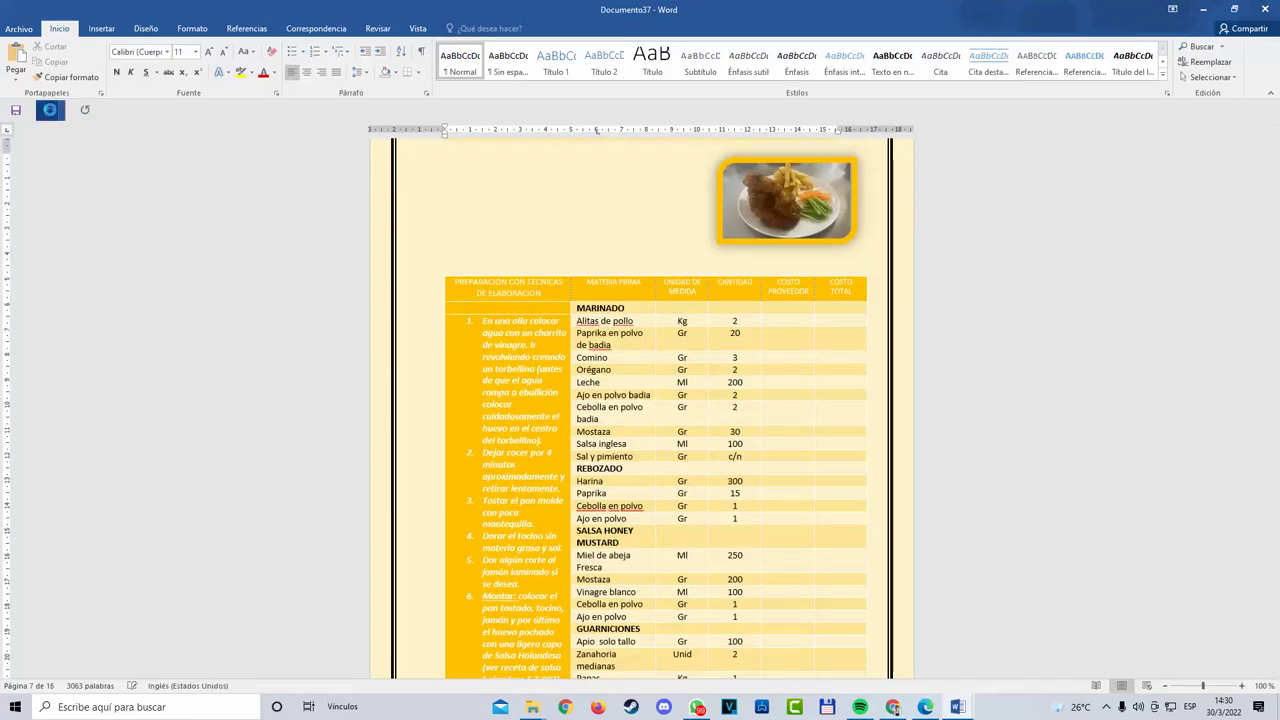
{"action": "left_click", "coordinate": [49, 110]}
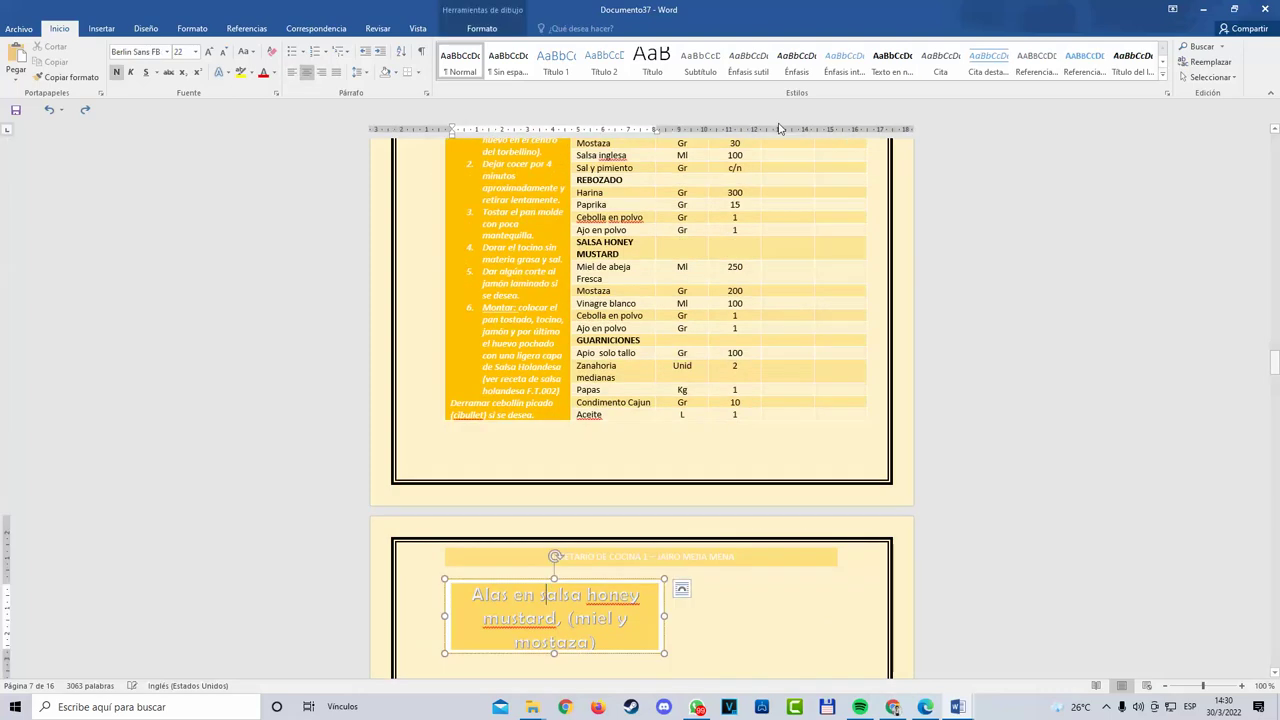
Step: Give the title box the top-left position with text wrapping and move it onto the preceding page, above the table beside the photo
{"action": "left_click", "coordinate": [482, 28]}
{"action": "left_click", "coordinate": [916, 60]}
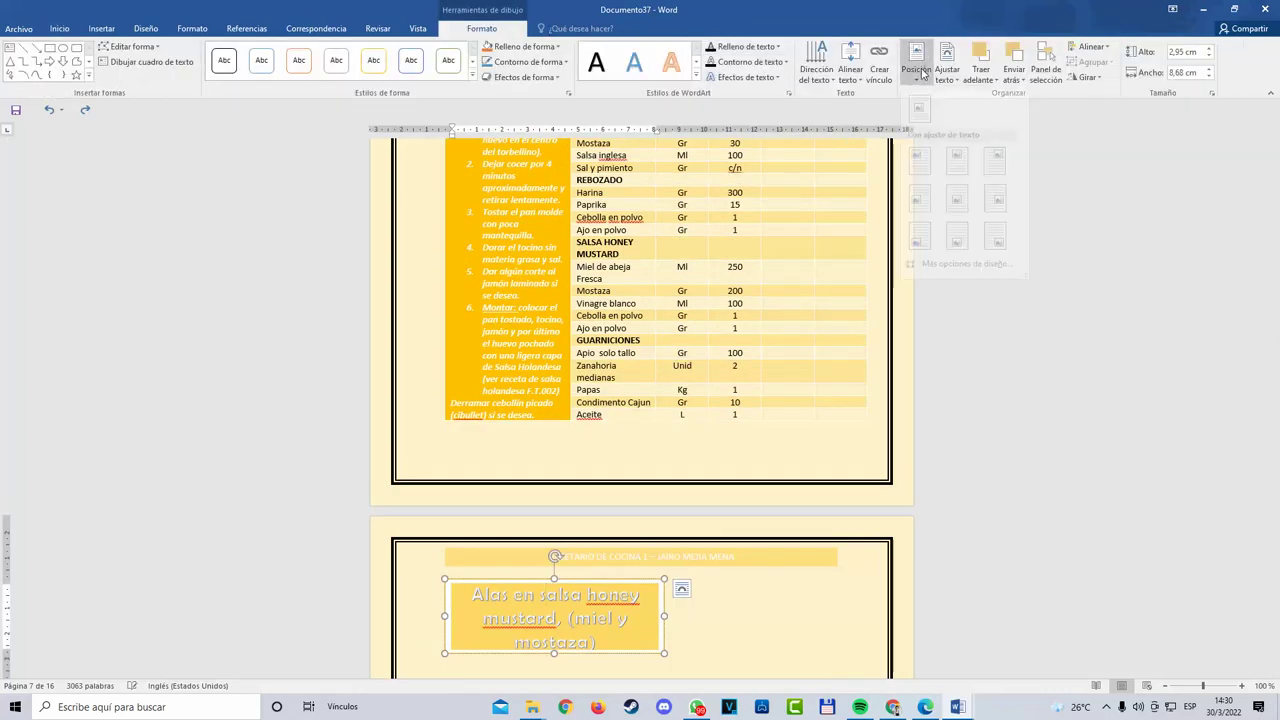
{"action": "left_click", "coordinate": [920, 172]}
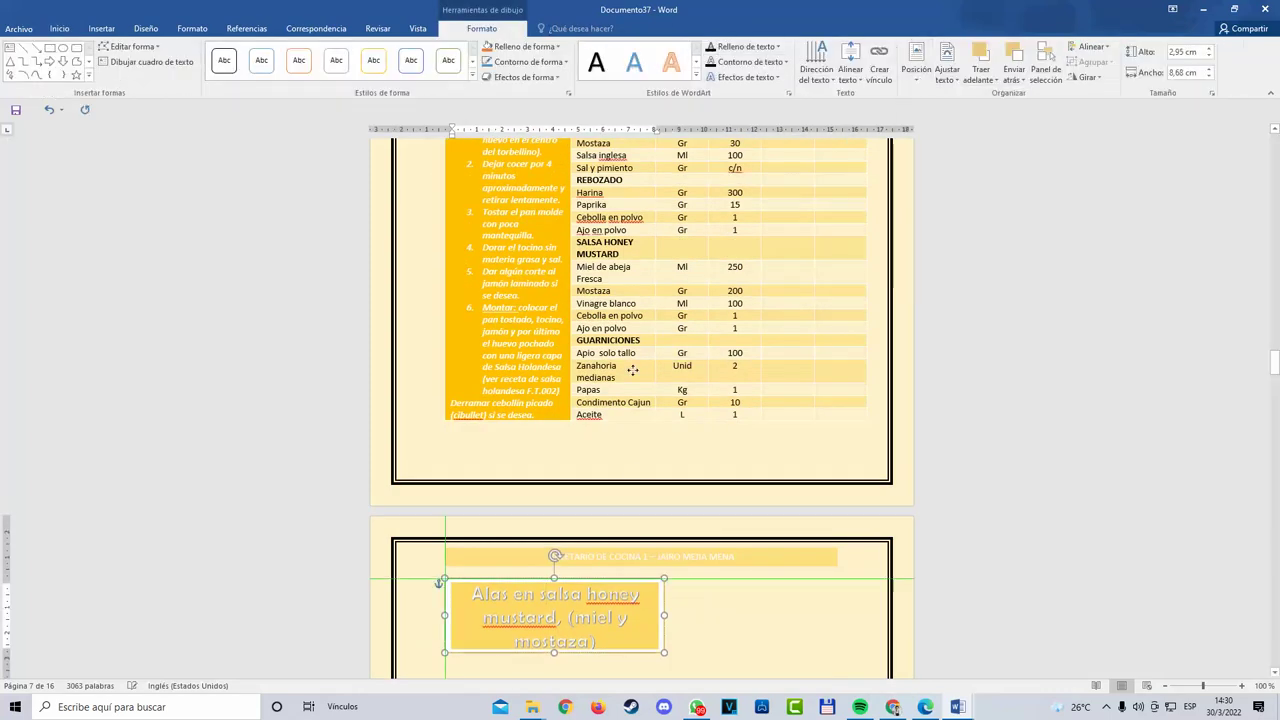
{"action": "left_click_drag", "start_coordinate": [632, 370], "coordinate": [634, 331]}
{"action": "scroll", "coordinate": [660, 390], "scroll_direction": "up", "scroll_amount": 6}
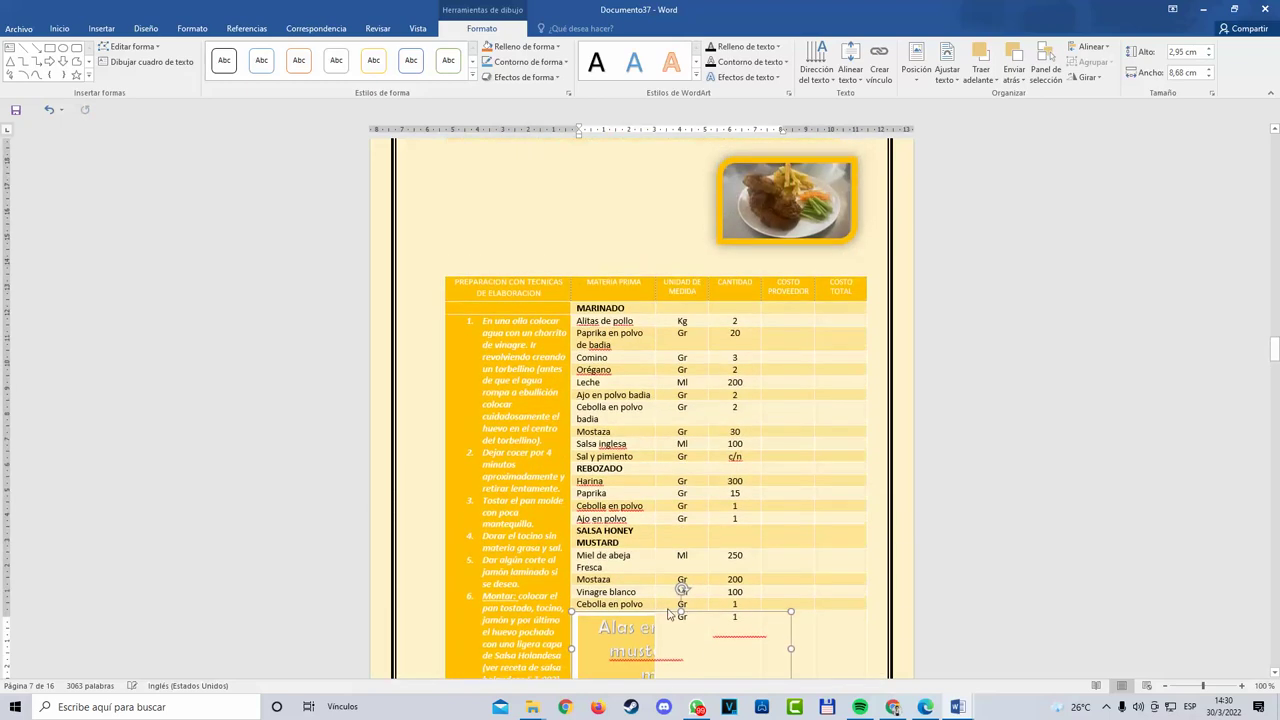
{"action": "left_click_drag", "start_coordinate": [668, 614], "coordinate": [612, 252]}
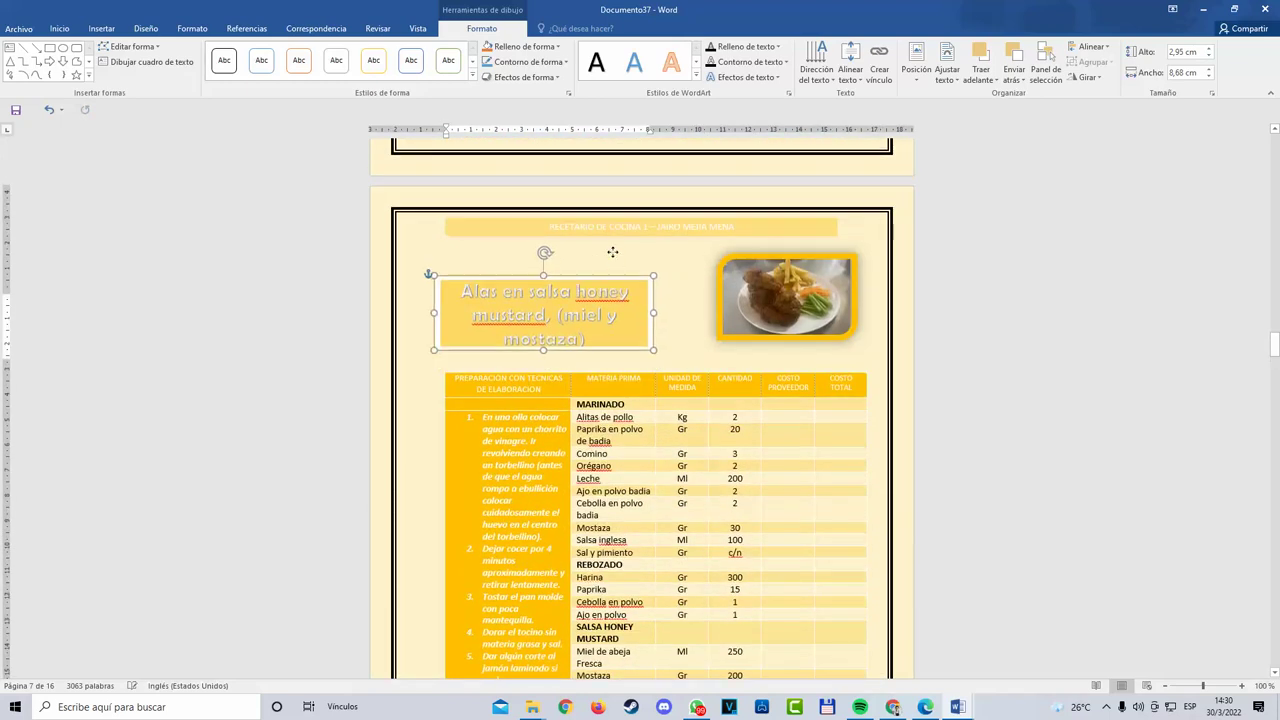
Step: Copy the title box from a complete recipe page onto the first recipe page after the index, above the table's left half
{"action": "scroll", "coordinate": [675, 517], "scroll_direction": "down", "scroll_amount": 6}
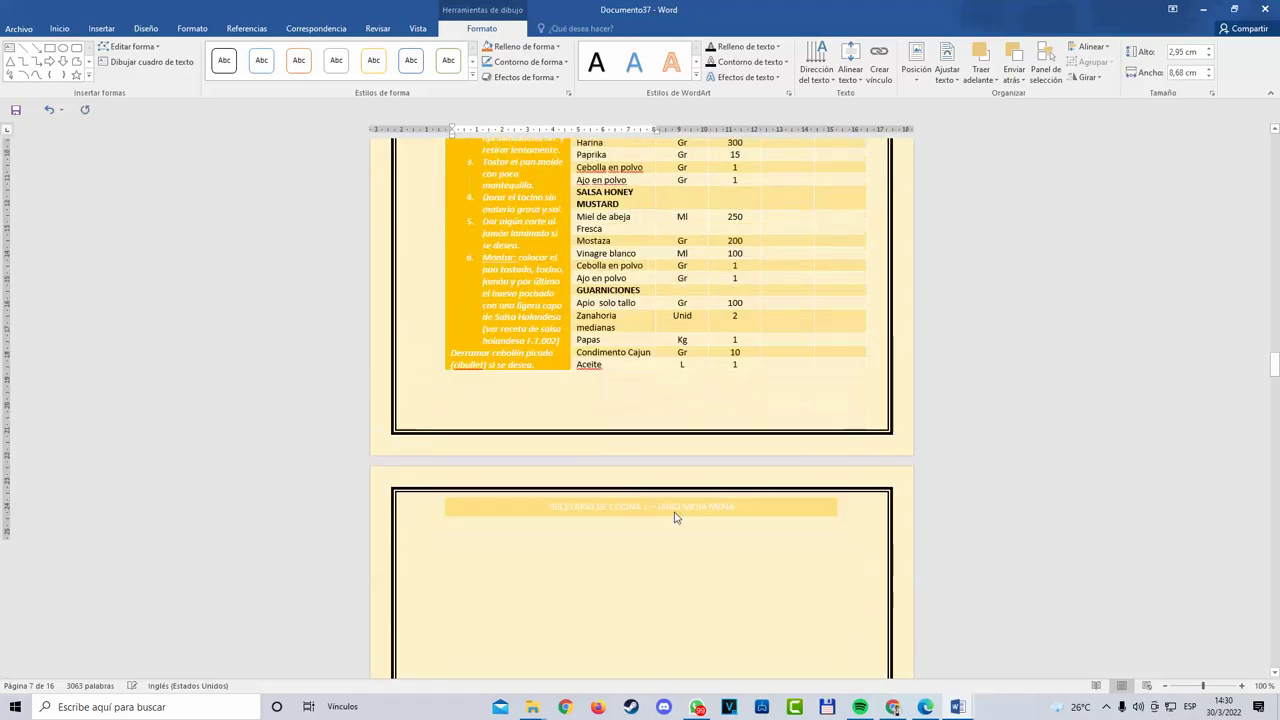
{"action": "scroll", "coordinate": [675, 517], "scroll_direction": "up", "scroll_amount": 20}
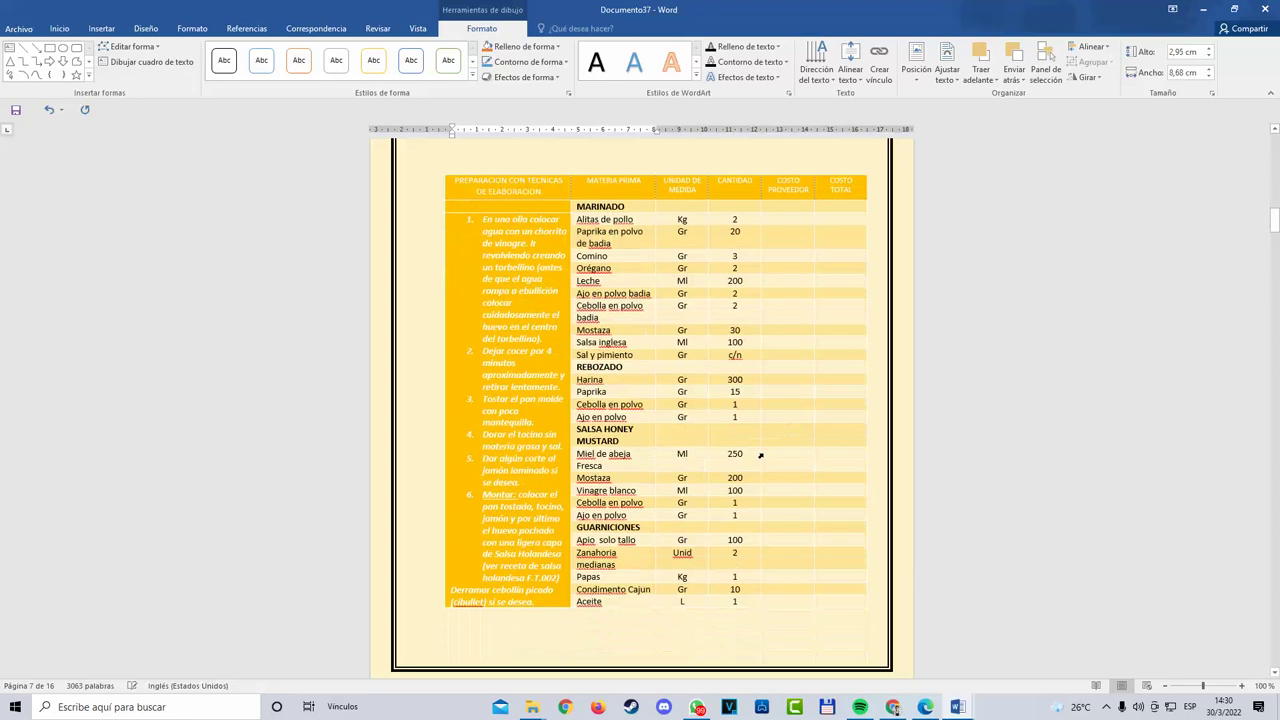
{"action": "left_click", "coordinate": [661, 255]}
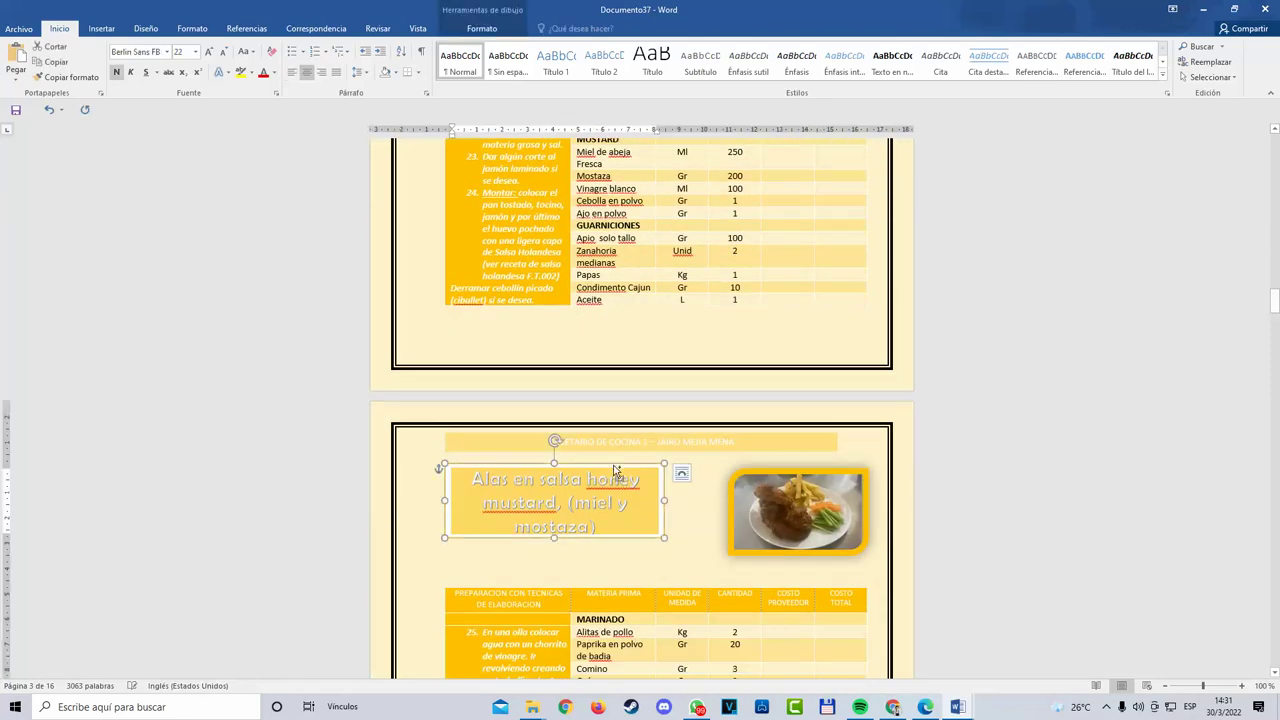
{"action": "scroll", "coordinate": [615, 470], "scroll_direction": "up", "scroll_amount": 20}
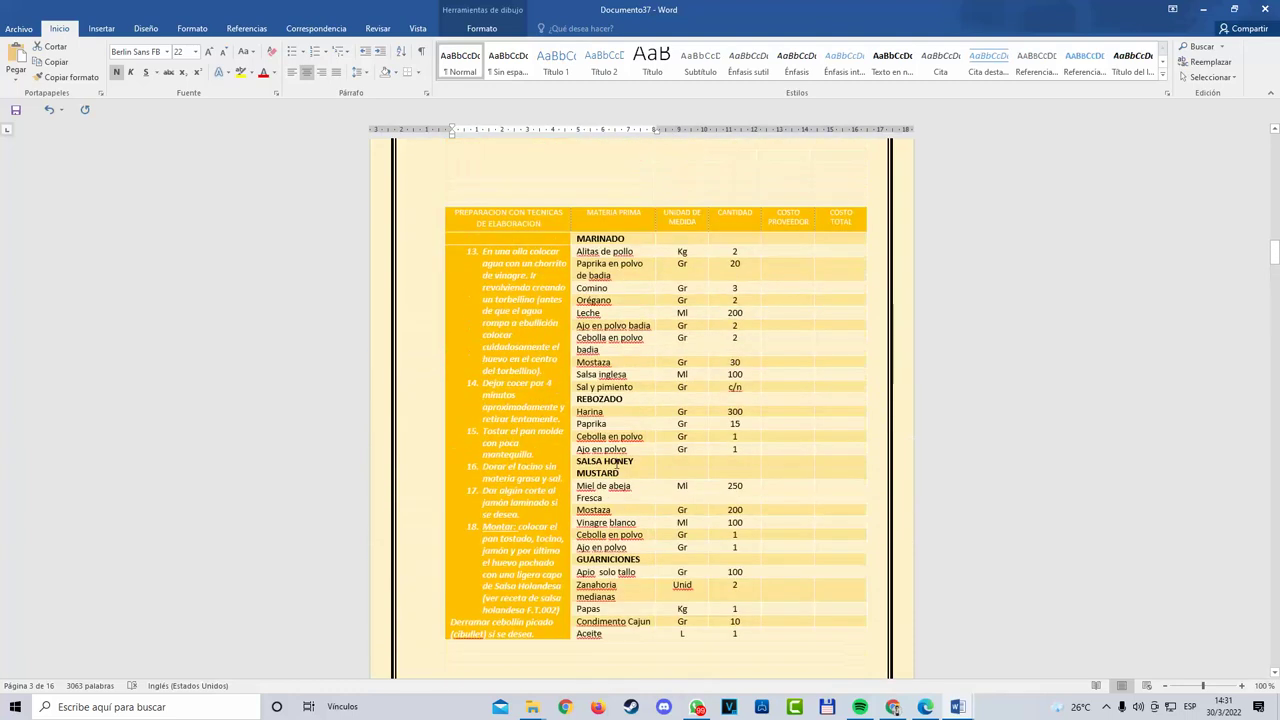
{"action": "scroll", "coordinate": [602, 462], "scroll_direction": "up", "scroll_amount": 10}
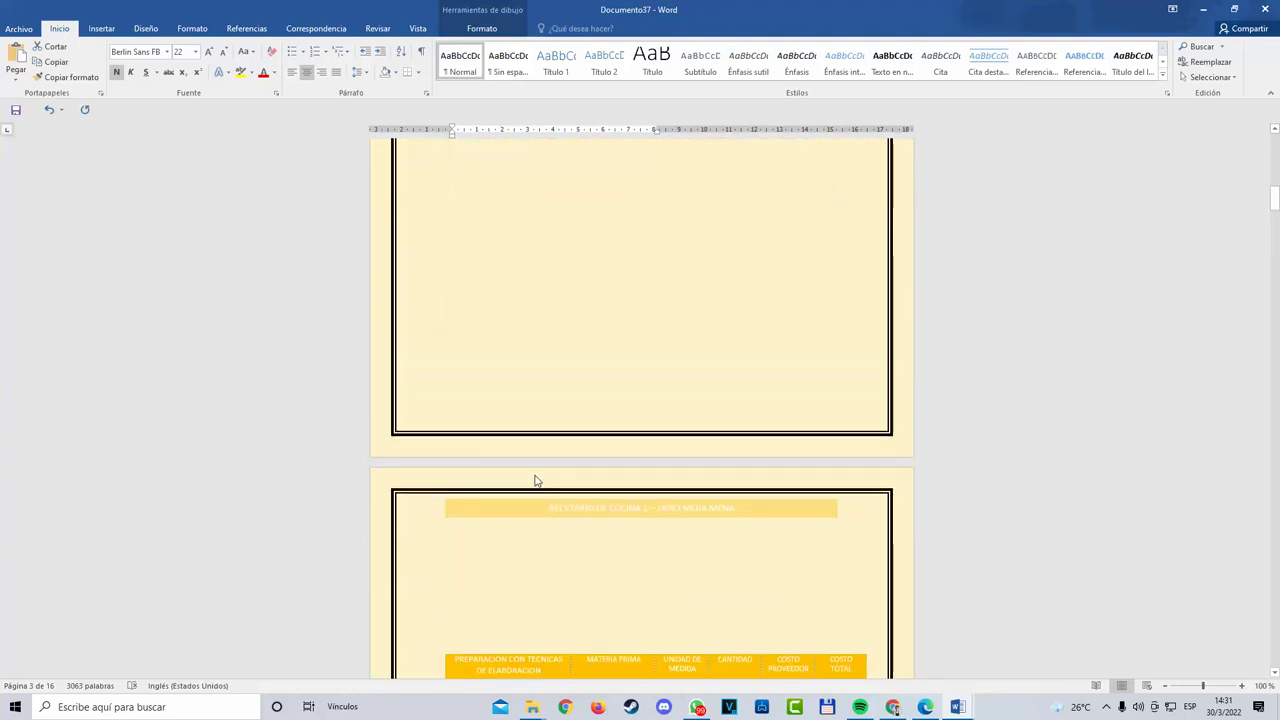
{"action": "left_click", "coordinate": [517, 540]}
{"action": "key", "text": "ctrl+v"}
{"action": "scroll", "coordinate": [646, 657], "scroll_direction": "down", "scroll_amount": 12}
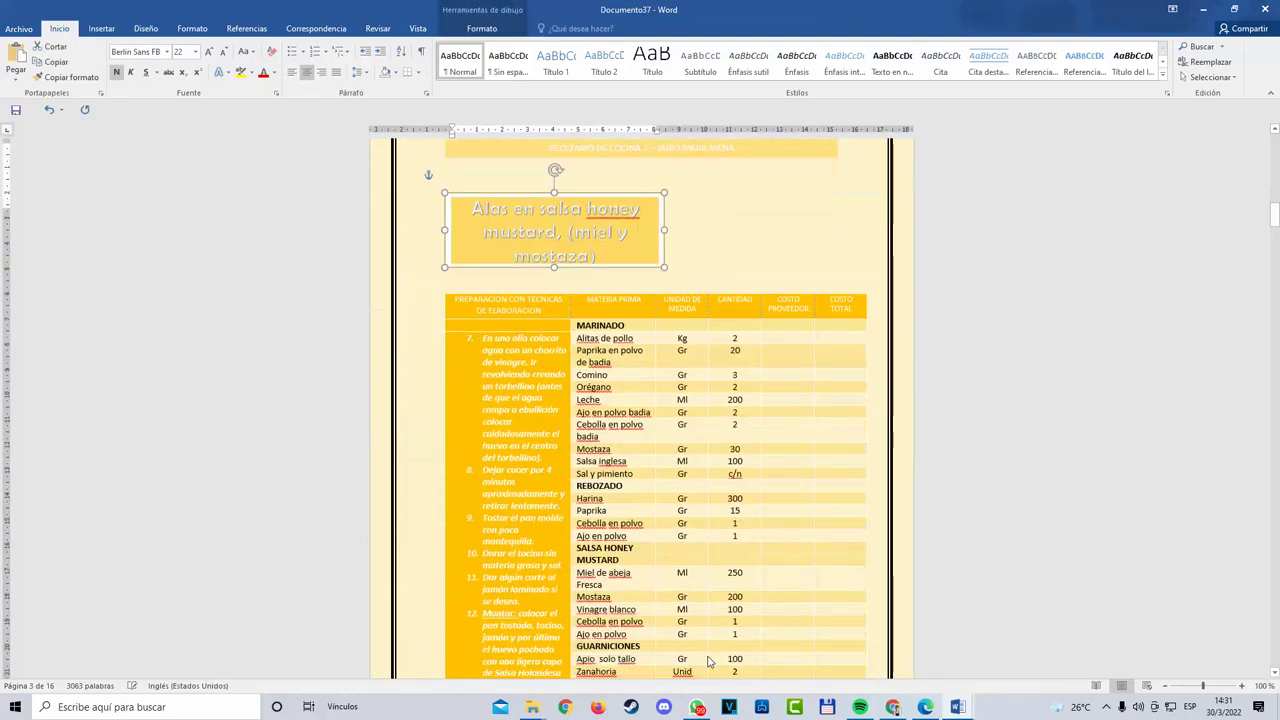
Step: Copy the dish photo from the complete recipe page onto the first recipe page and place it to the right of the title box
{"action": "scroll", "coordinate": [733, 636], "scroll_direction": "down", "scroll_amount": 20}
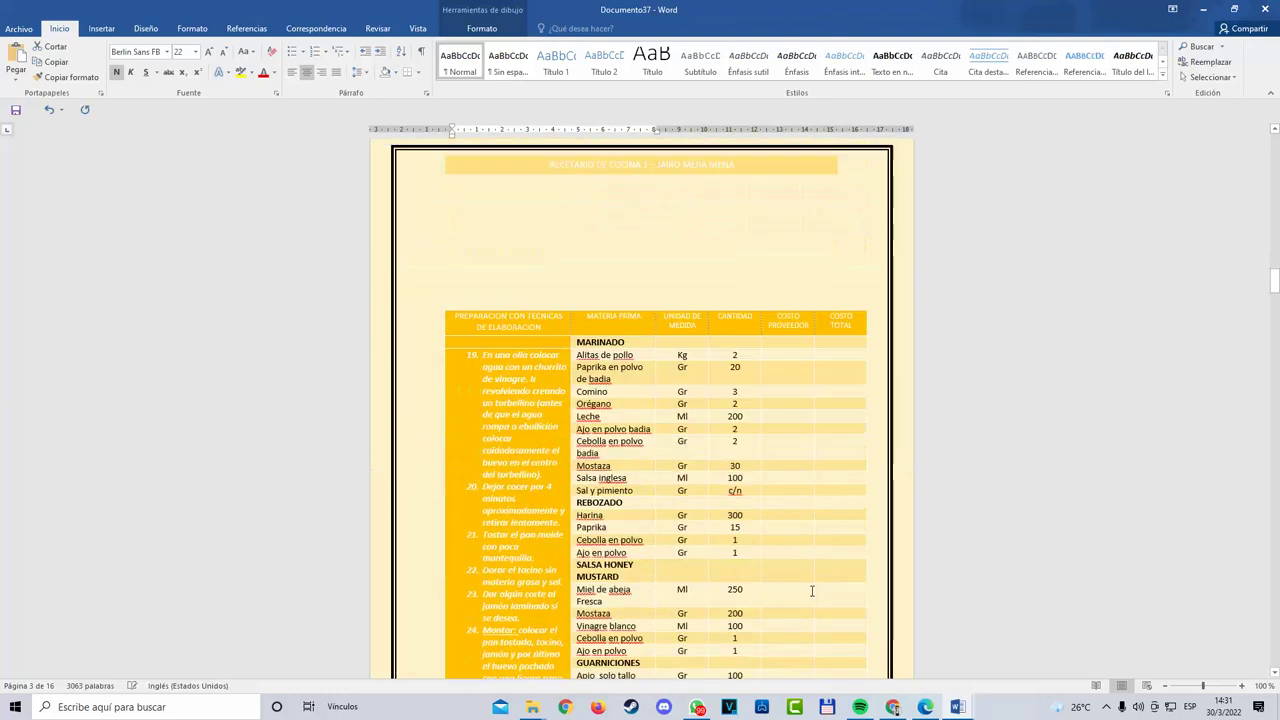
{"action": "scroll", "coordinate": [800, 604], "scroll_direction": "down", "scroll_amount": 3}
{"action": "left_click", "coordinate": [830, 541]}
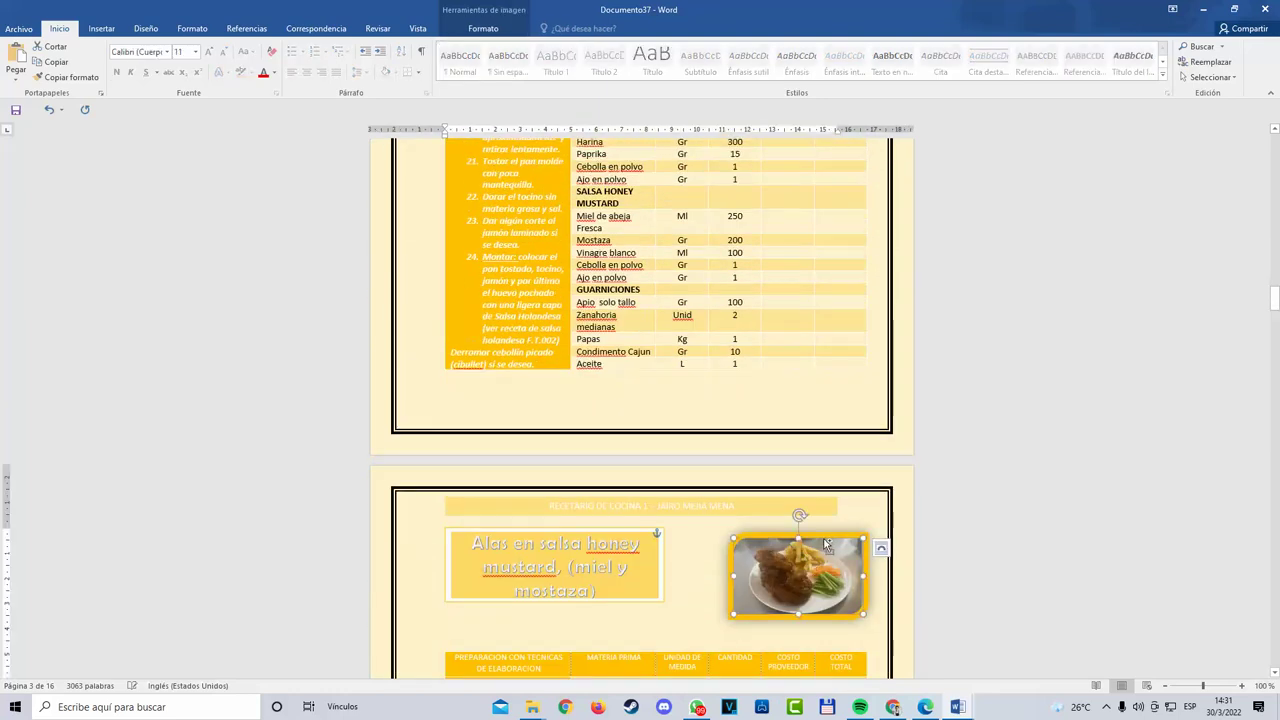
{"action": "scroll", "coordinate": [823, 537], "scroll_direction": "up", "scroll_amount": 20}
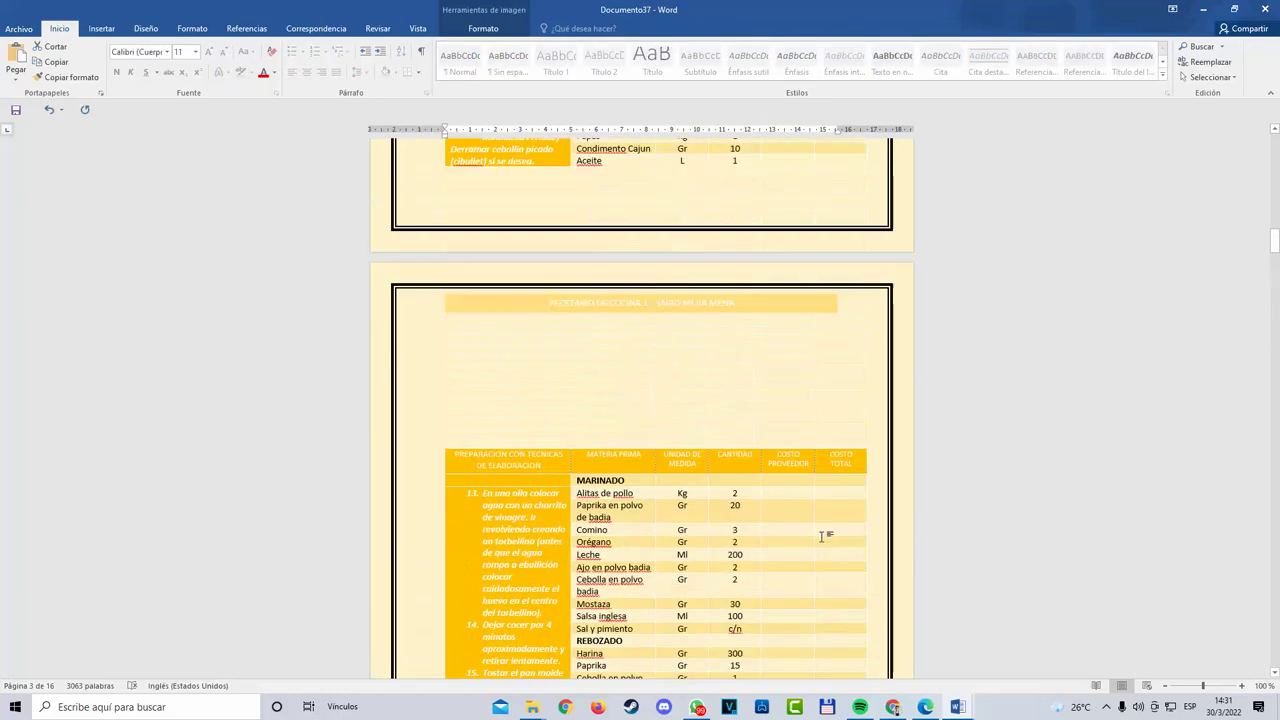
{"action": "left_click", "coordinate": [773, 382]}
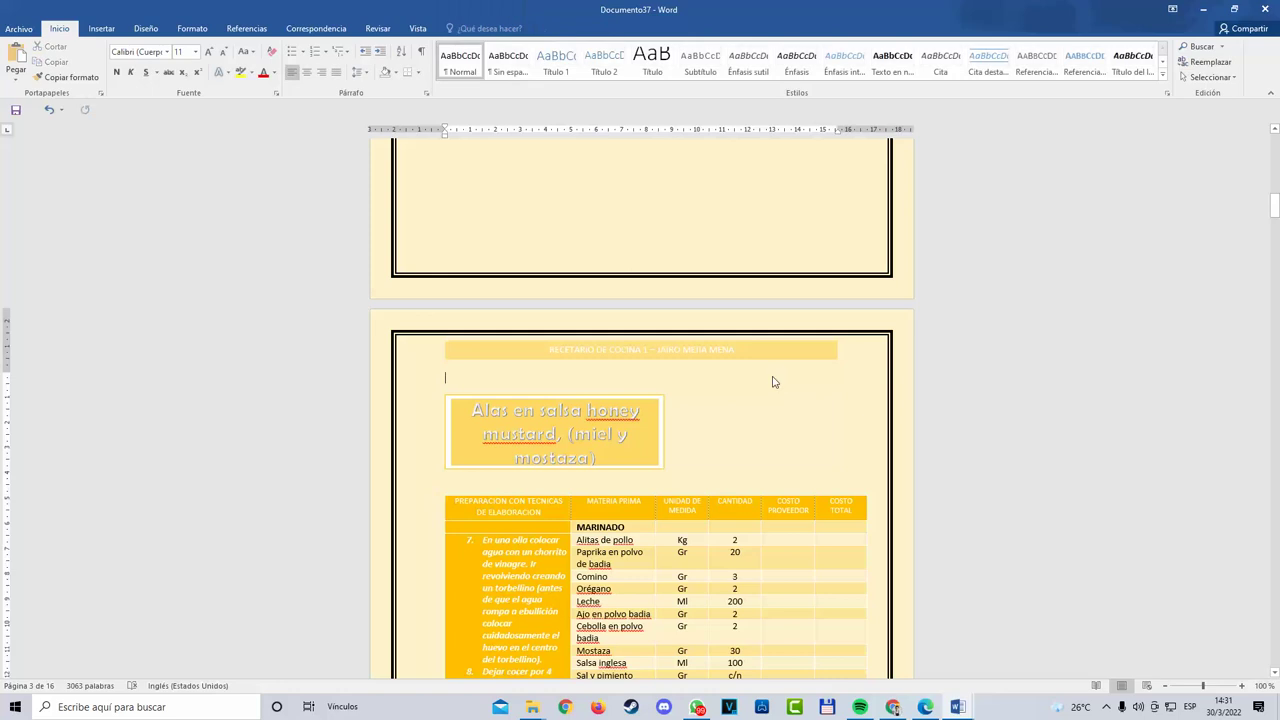
{"action": "key", "text": "ctrl+v"}
{"action": "left_click_drag", "start_coordinate": [631, 403], "coordinate": [798, 388]}
Step: Insert a next-page section break at the end of the index page, before the first recipe page
{"action": "scroll", "coordinate": [800, 400], "scroll_direction": "up", "scroll_amount": 8}
{"action": "scroll", "coordinate": [789, 400], "scroll_direction": "up", "scroll_amount": 3}
{"action": "left_click", "coordinate": [648, 371]}
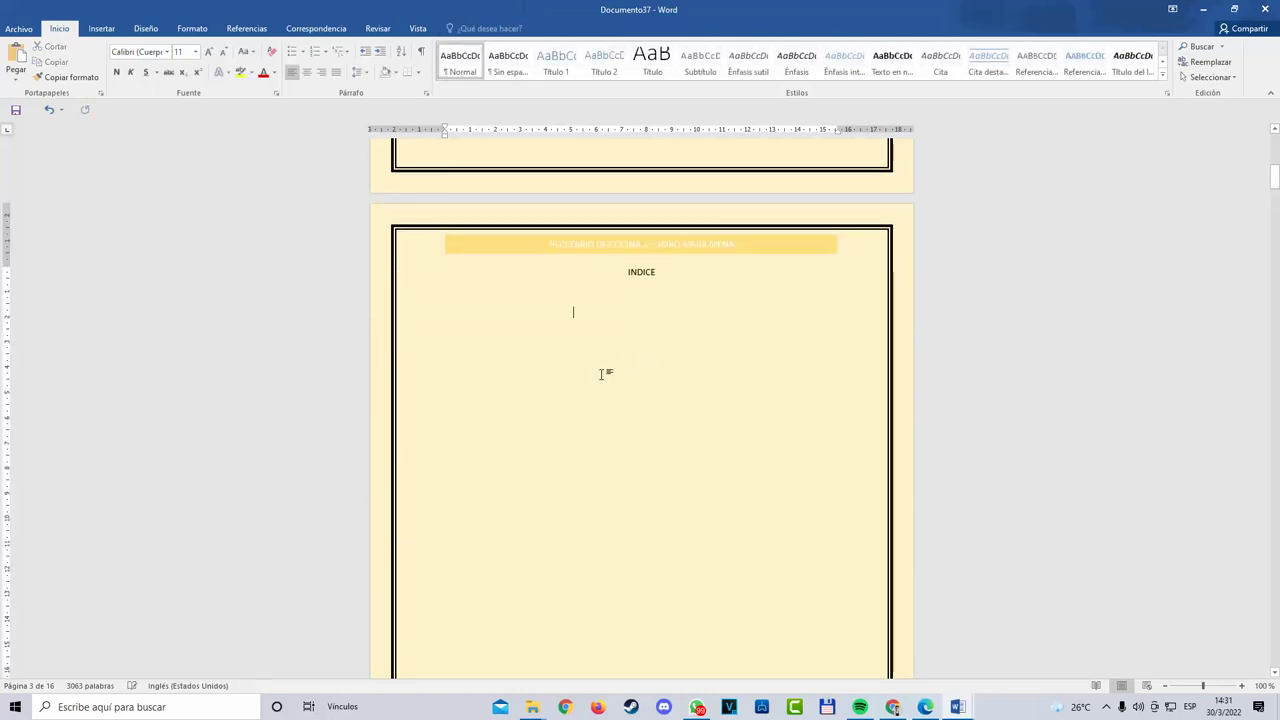
{"action": "scroll", "coordinate": [603, 374], "scroll_direction": "down", "scroll_amount": 6}
{"action": "scroll", "coordinate": [551, 523], "scroll_direction": "up", "scroll_amount": 3}
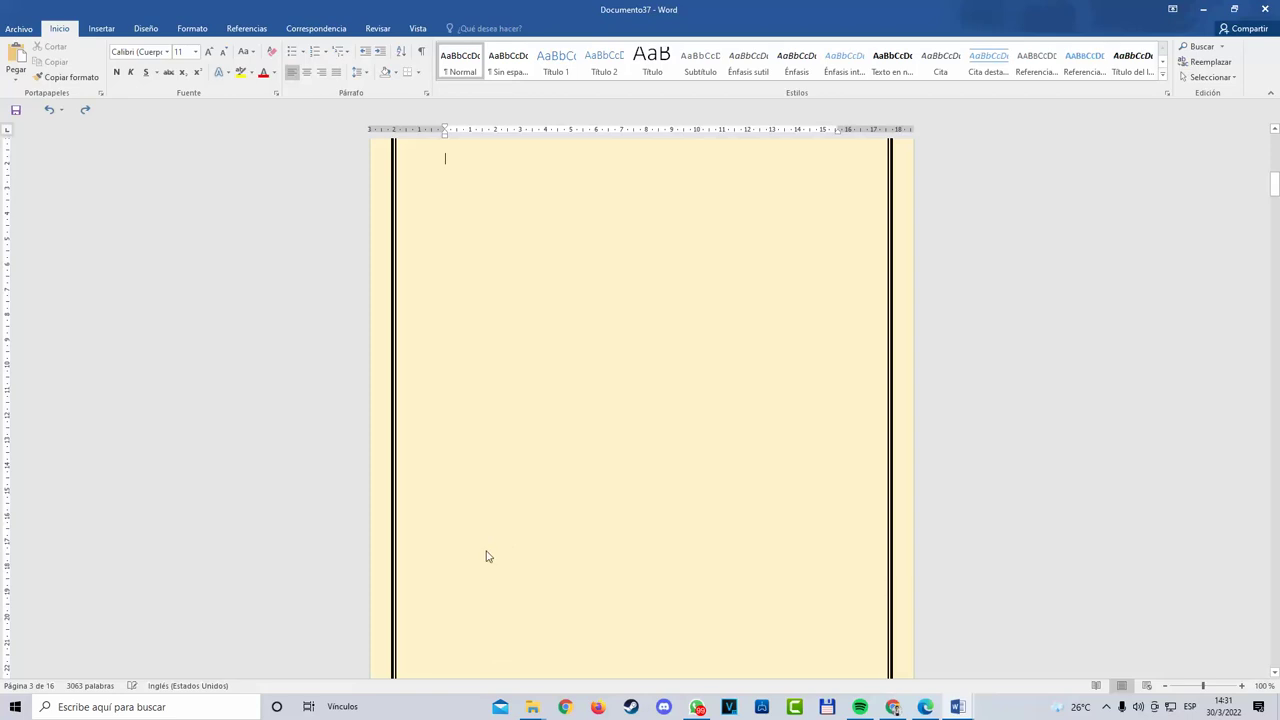
{"action": "scroll", "coordinate": [487, 556], "scroll_direction": "down", "scroll_amount": 5}
{"action": "scroll", "coordinate": [487, 371], "scroll_direction": "up", "scroll_amount": 5}
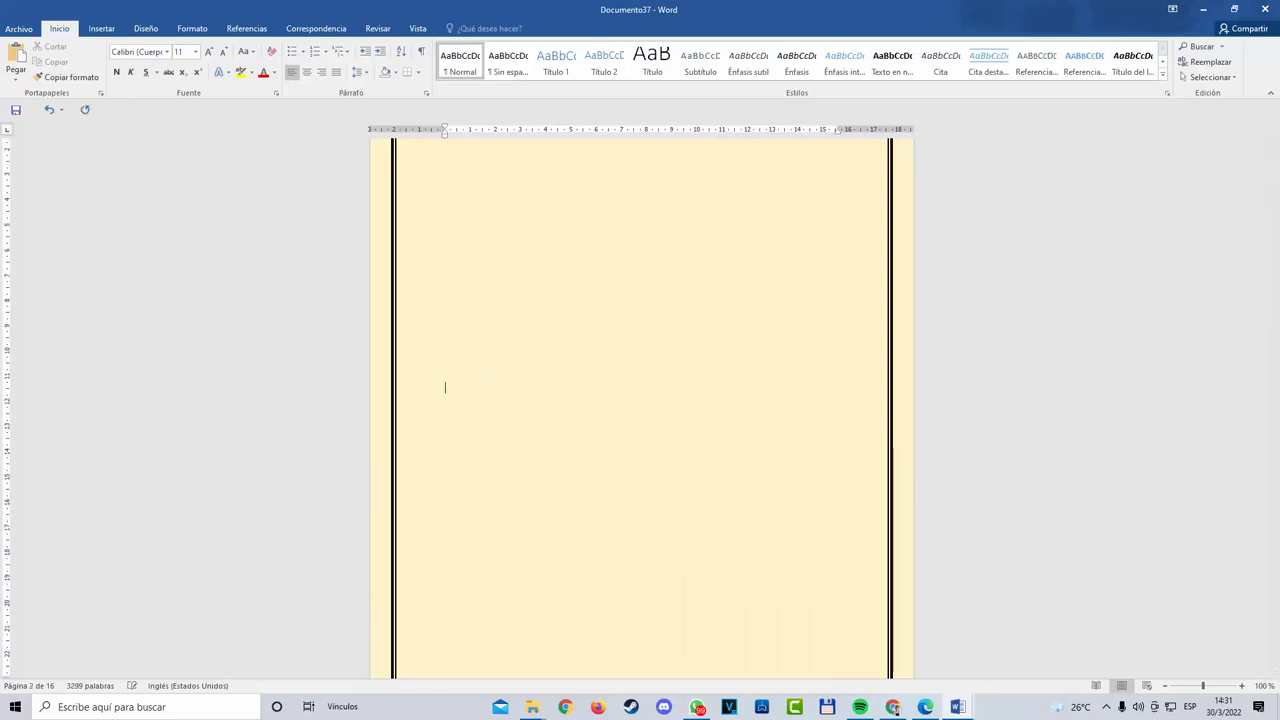
{"action": "scroll", "coordinate": [552, 528], "scroll_direction": "down", "scroll_amount": 3}
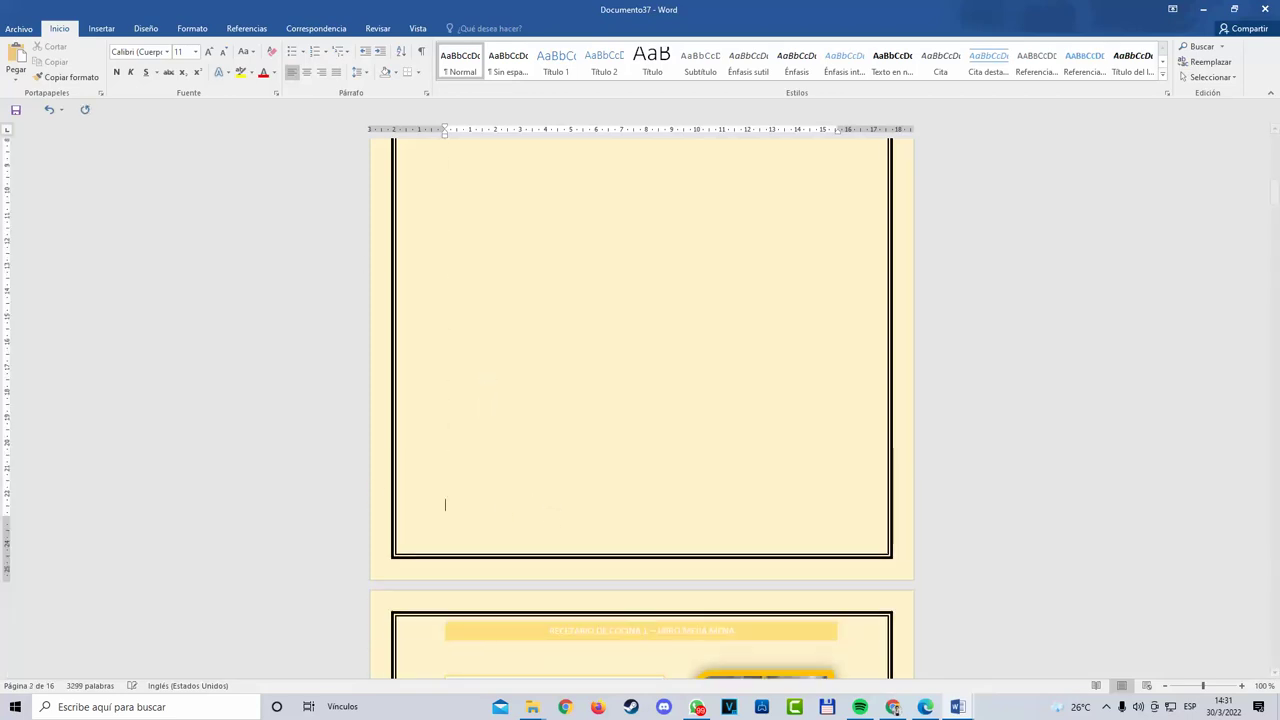
{"action": "left_click", "coordinate": [193, 29]}
{"action": "left_click", "coordinate": [178, 47]}
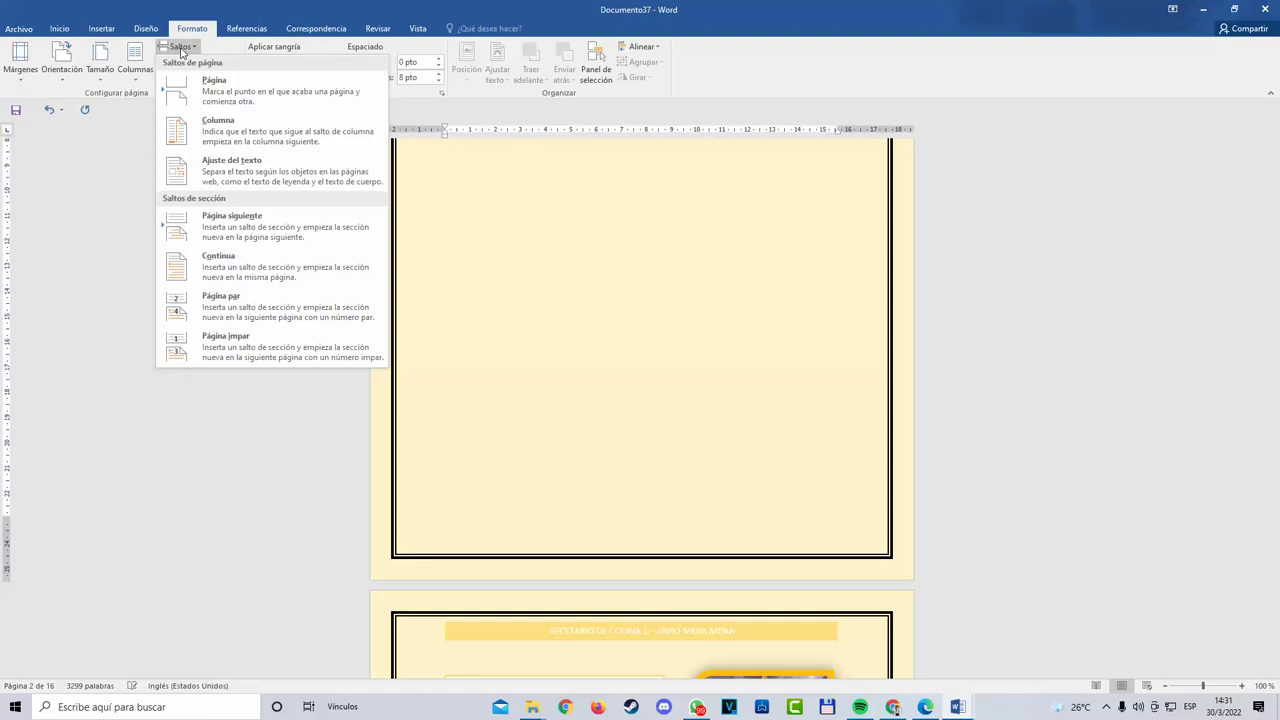
{"action": "left_click", "coordinate": [286, 212]}
{"action": "scroll", "coordinate": [664, 582], "scroll_direction": "down", "scroll_amount": 3}
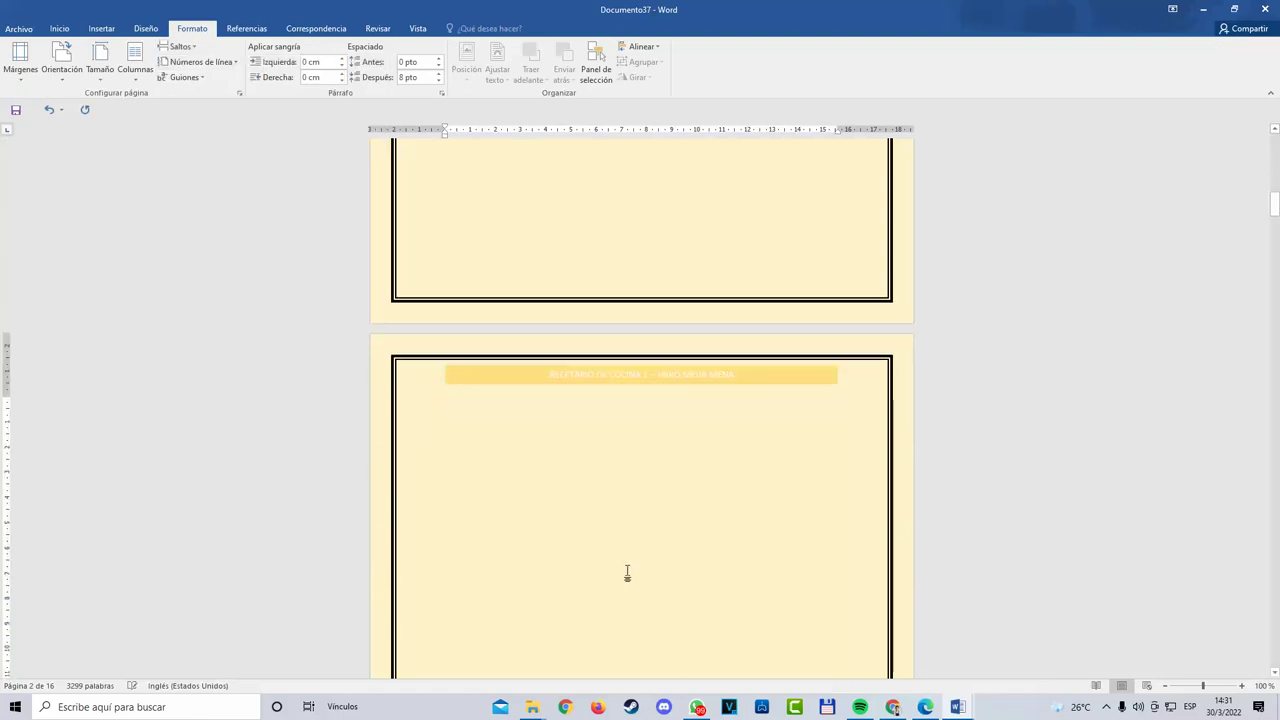
{"action": "scroll", "coordinate": [626, 571], "scroll_direction": "up", "scroll_amount": 1}
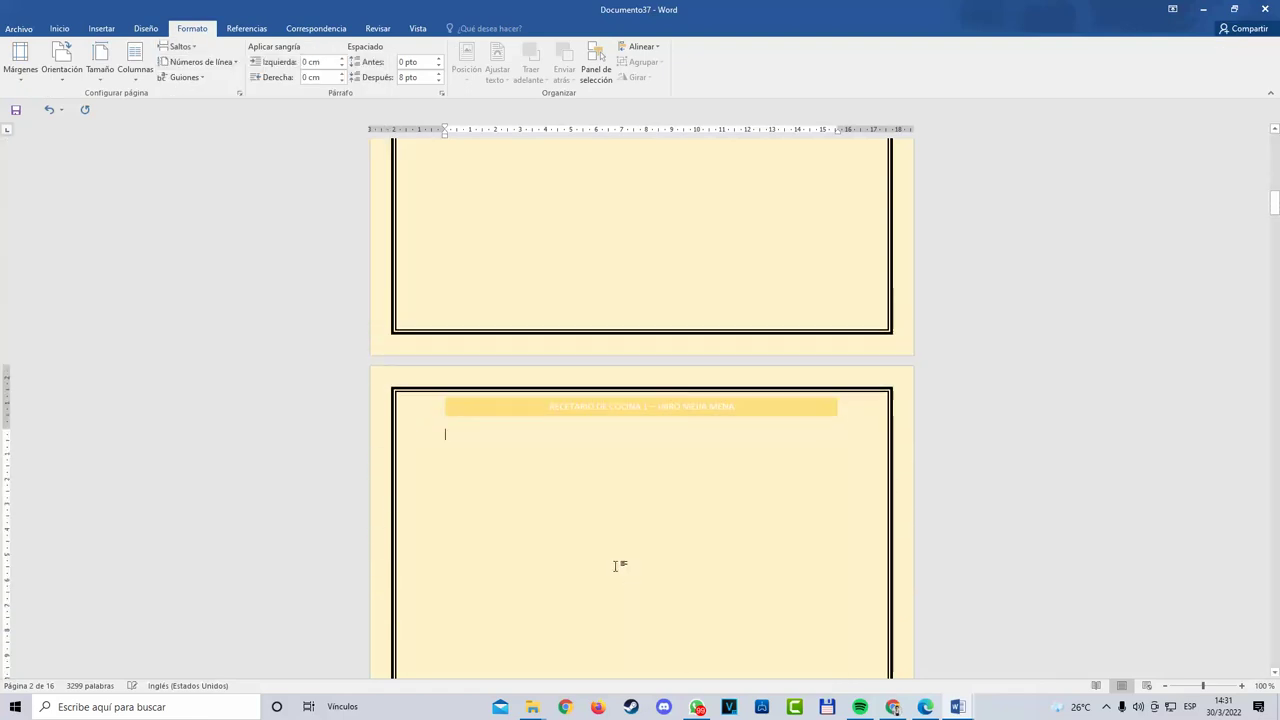
Step: Unlink the Section 3 header on the page after the index from the previous section and close header editing
{"action": "double_click", "coordinate": [493, 320]}
{"action": "scroll", "coordinate": [474, 349], "scroll_direction": "up", "scroll_amount": 15}
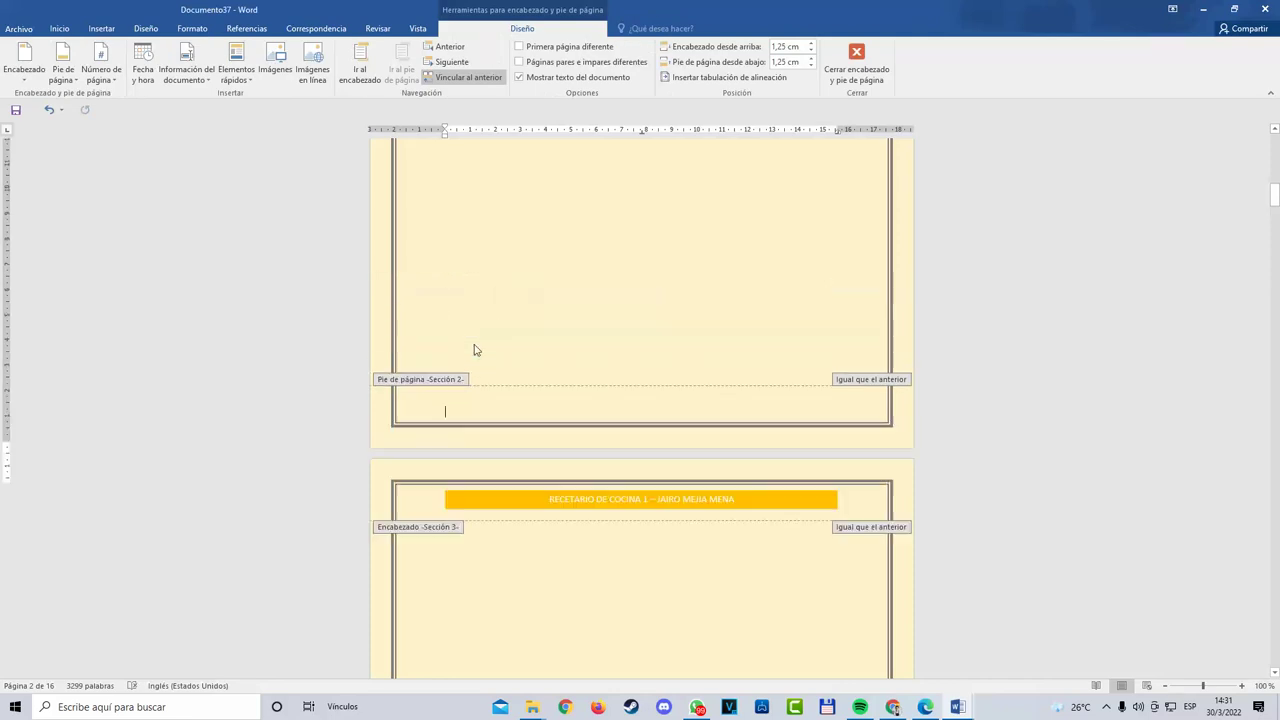
{"action": "mouse_move", "coordinate": [1273, 177]}
{"action": "left_mouse_down"}
{"action": "mouse_move", "coordinate": [1273, 145]}
{"action": "mouse_move", "coordinate": [1273, 168]}
{"action": "left_mouse_up"}
{"action": "scroll", "coordinate": [431, 466], "scroll_direction": "down", "scroll_amount": 8}
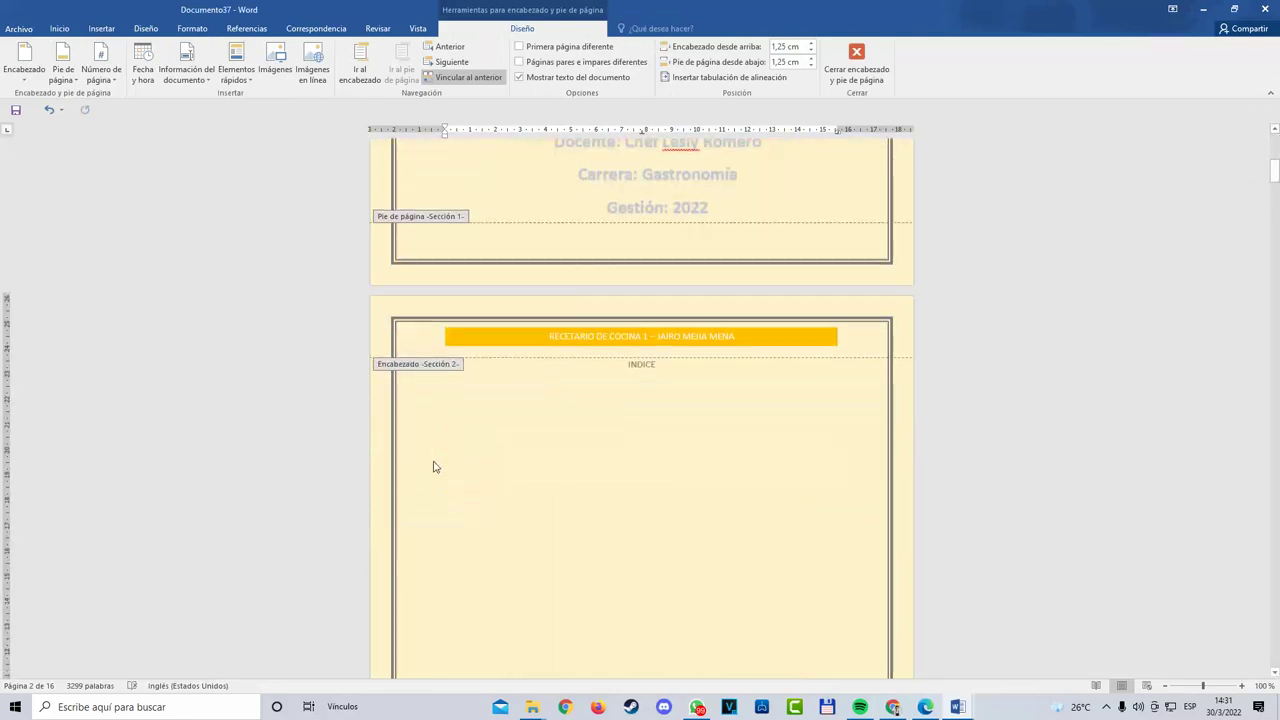
{"action": "scroll", "coordinate": [472, 470], "scroll_direction": "down", "scroll_amount": 5}
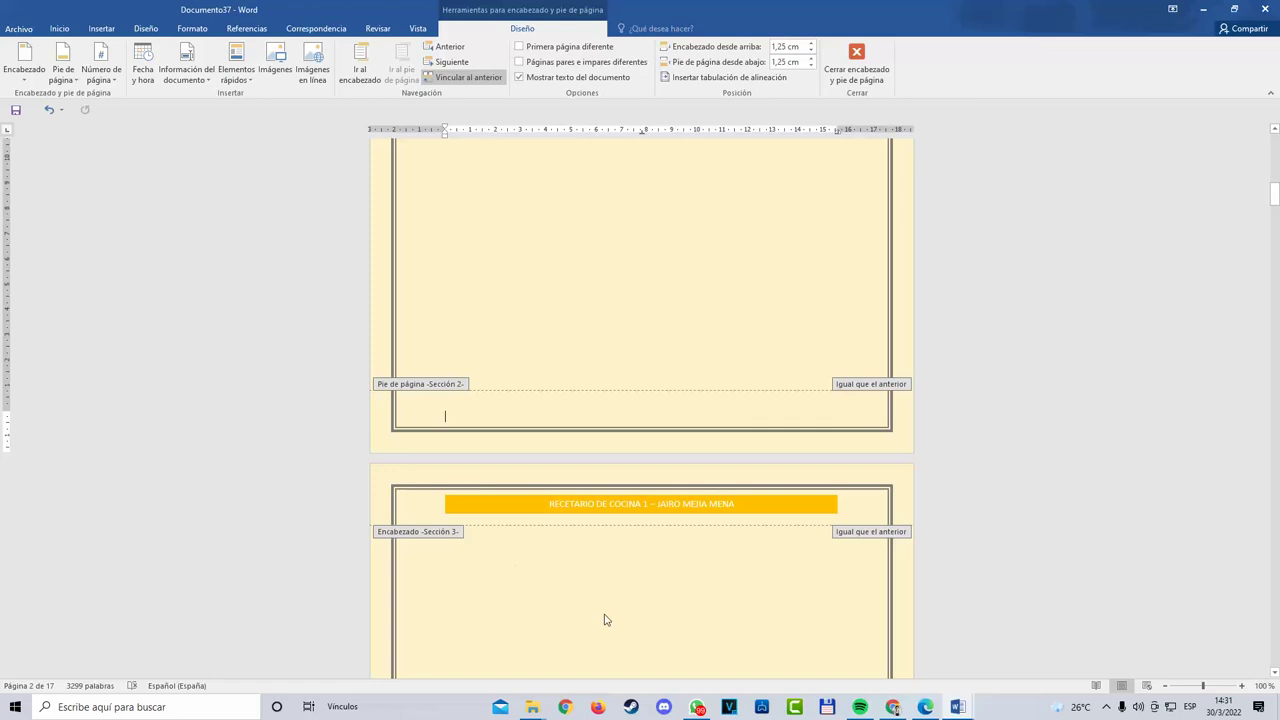
{"action": "double_click", "coordinate": [783, 597]}
{"action": "double_click", "coordinate": [829, 503]}
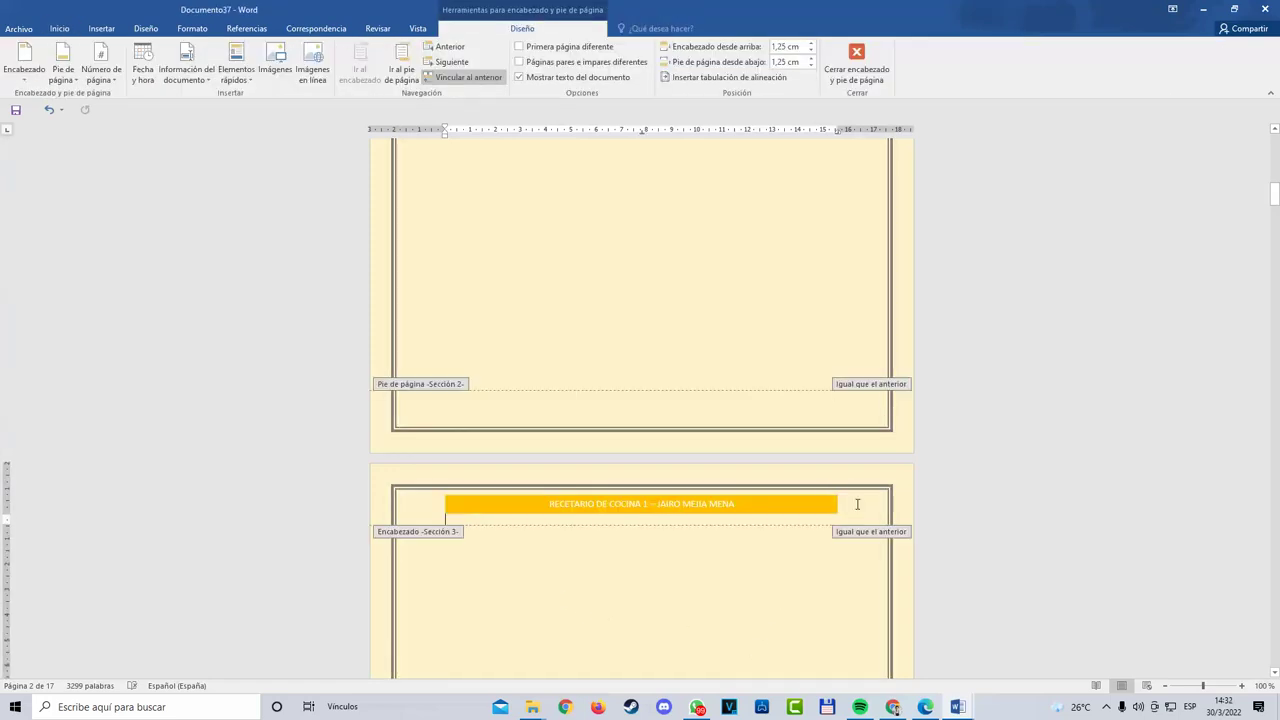
{"action": "left_click", "coordinate": [733, 498]}
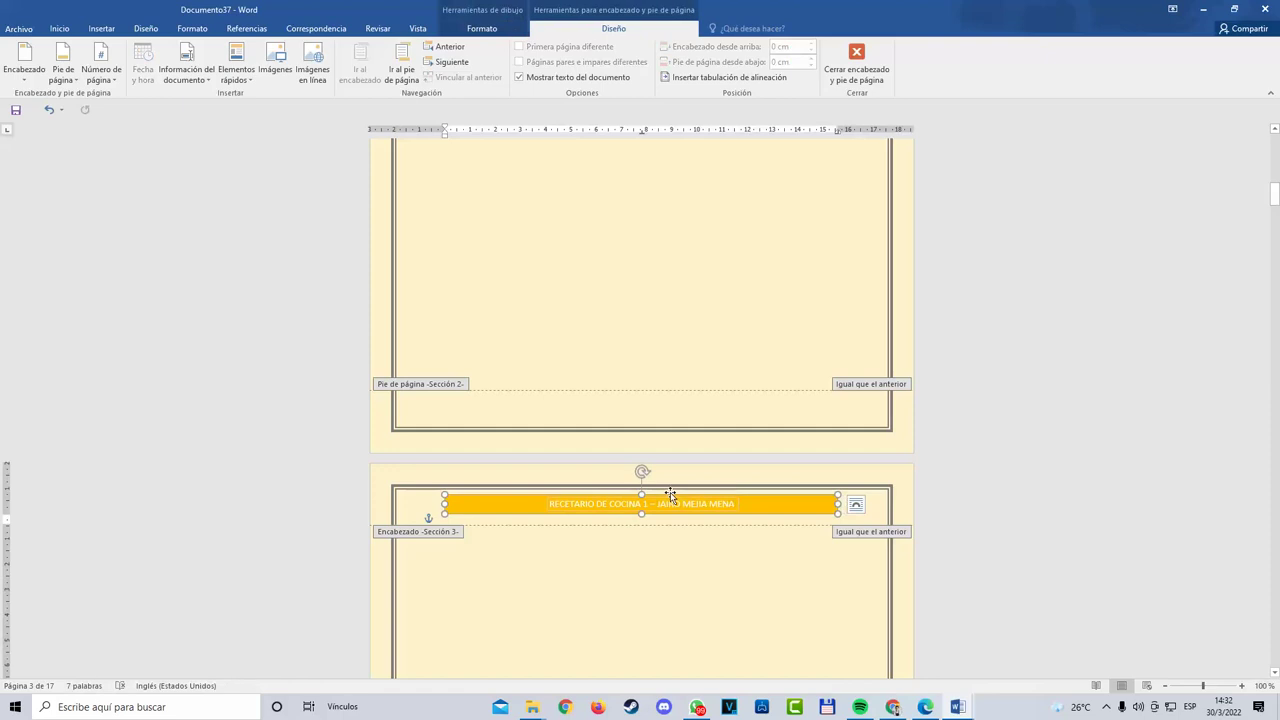
{"action": "double_click", "coordinate": [869, 509]}
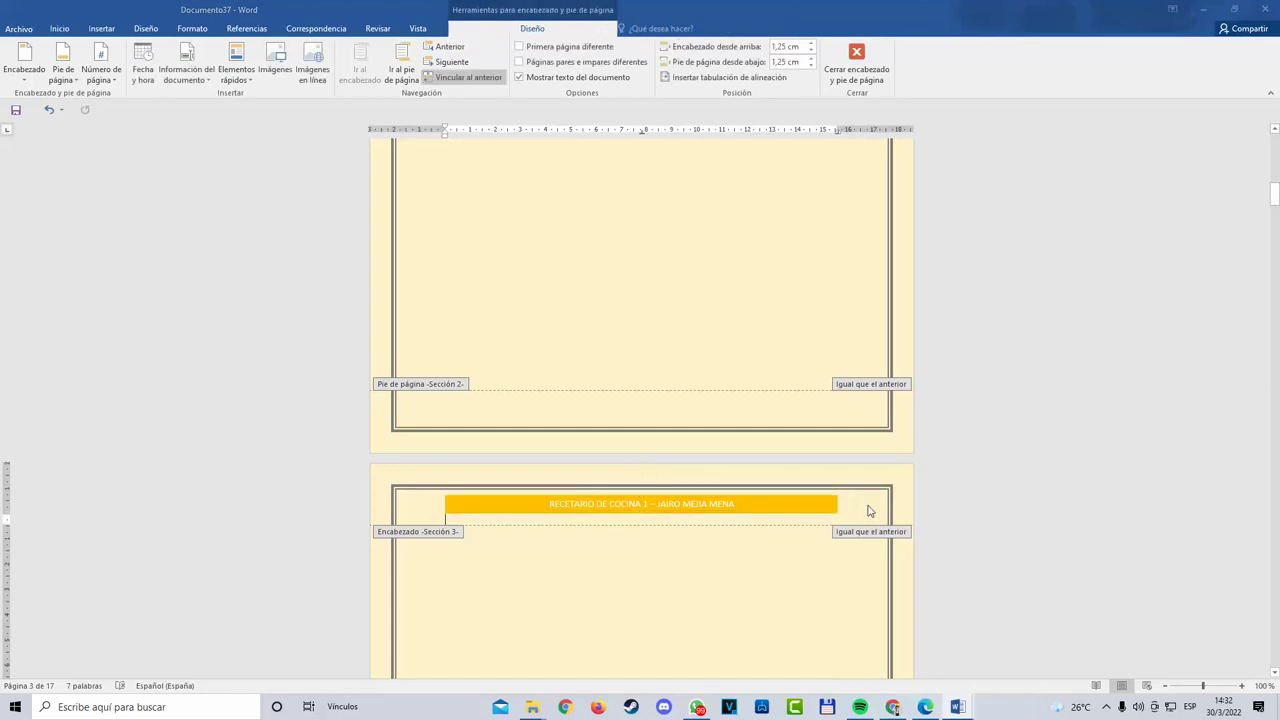
{"action": "left_click", "coordinate": [837, 164]}
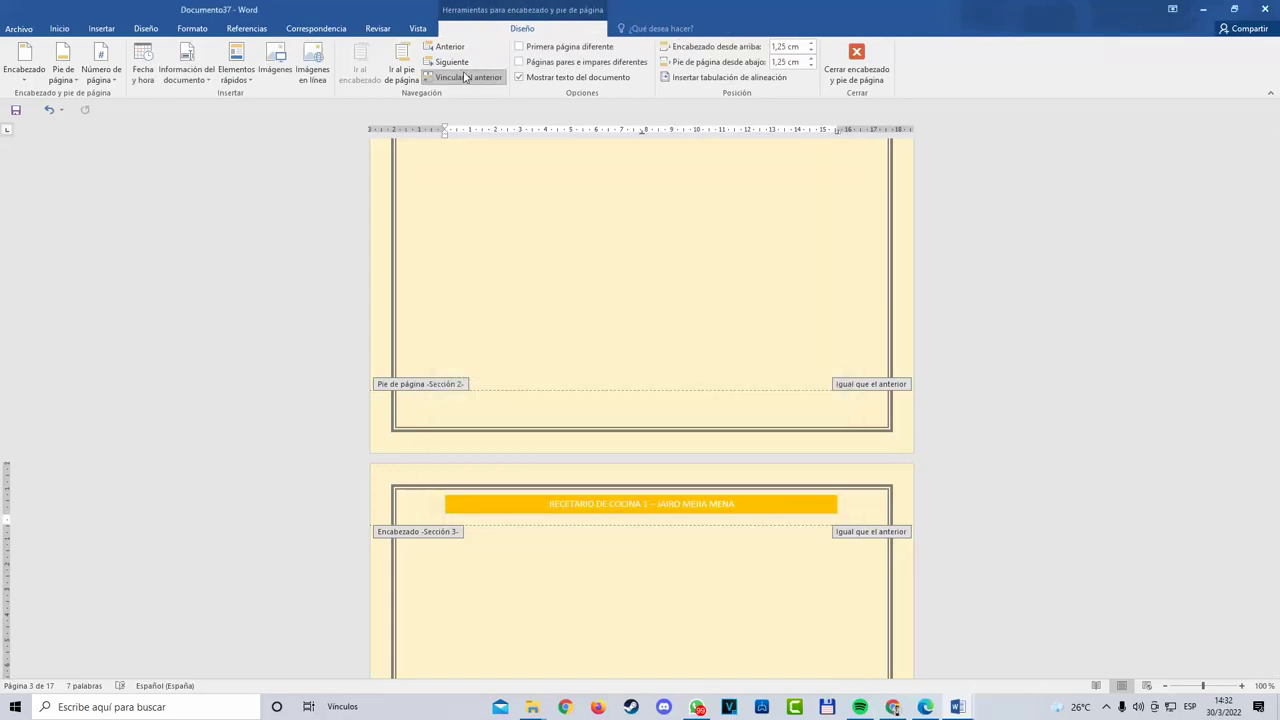
{"action": "left_click", "coordinate": [464, 78]}
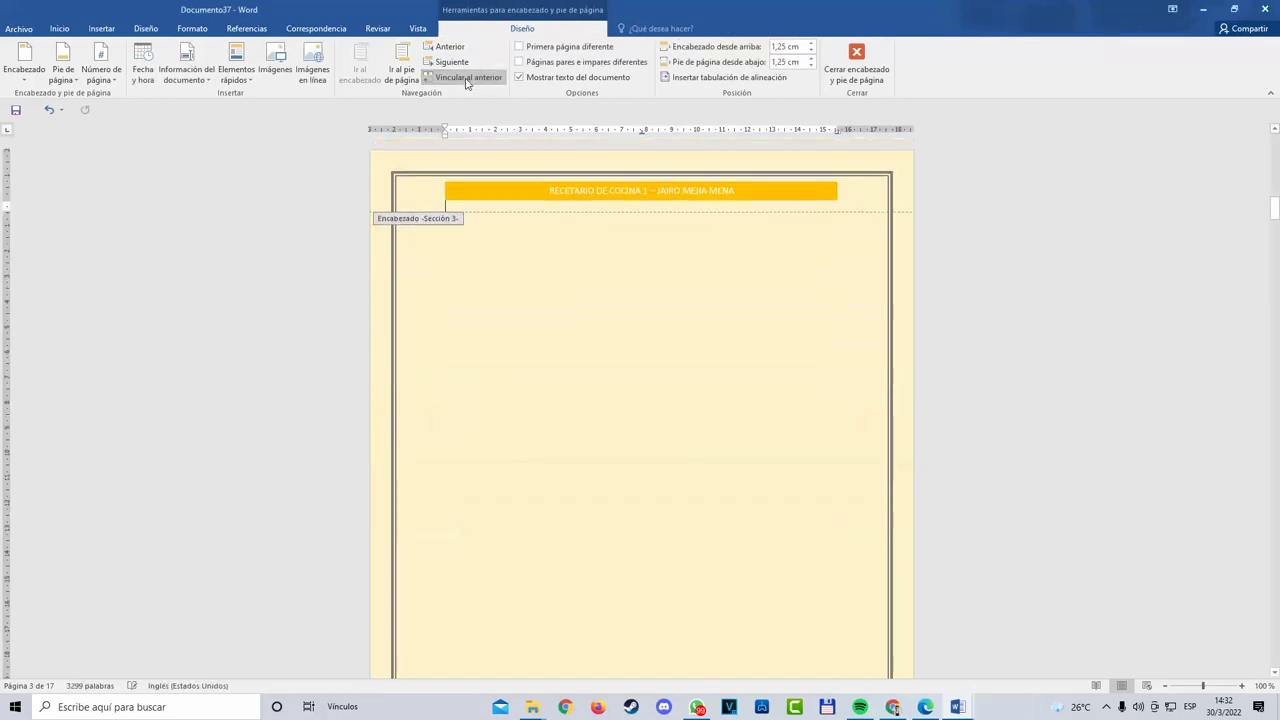
{"action": "left_click", "coordinate": [856, 55]}
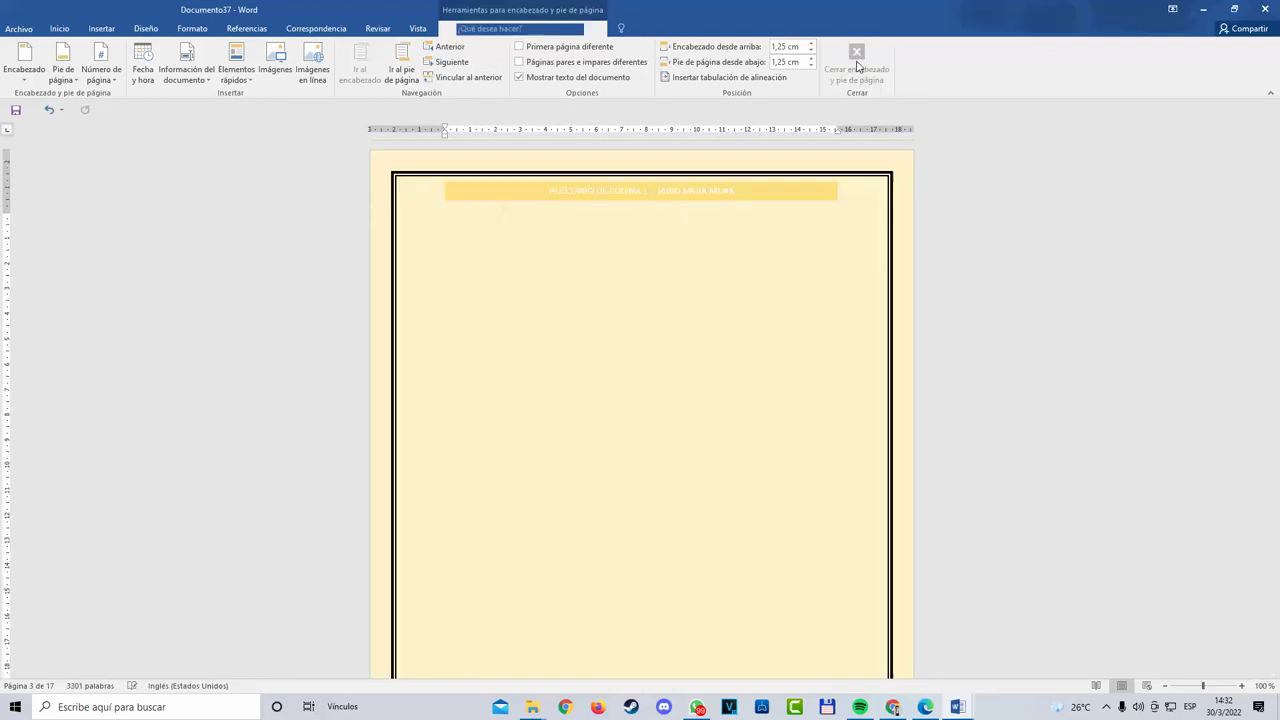
Step: Open the Section 3 footer on the page after the index and display the bottom-of-page number designs
{"action": "double_click", "coordinate": [739, 197]}
{"action": "scroll", "coordinate": [500, 290], "scroll_direction": "up", "scroll_amount": 4}
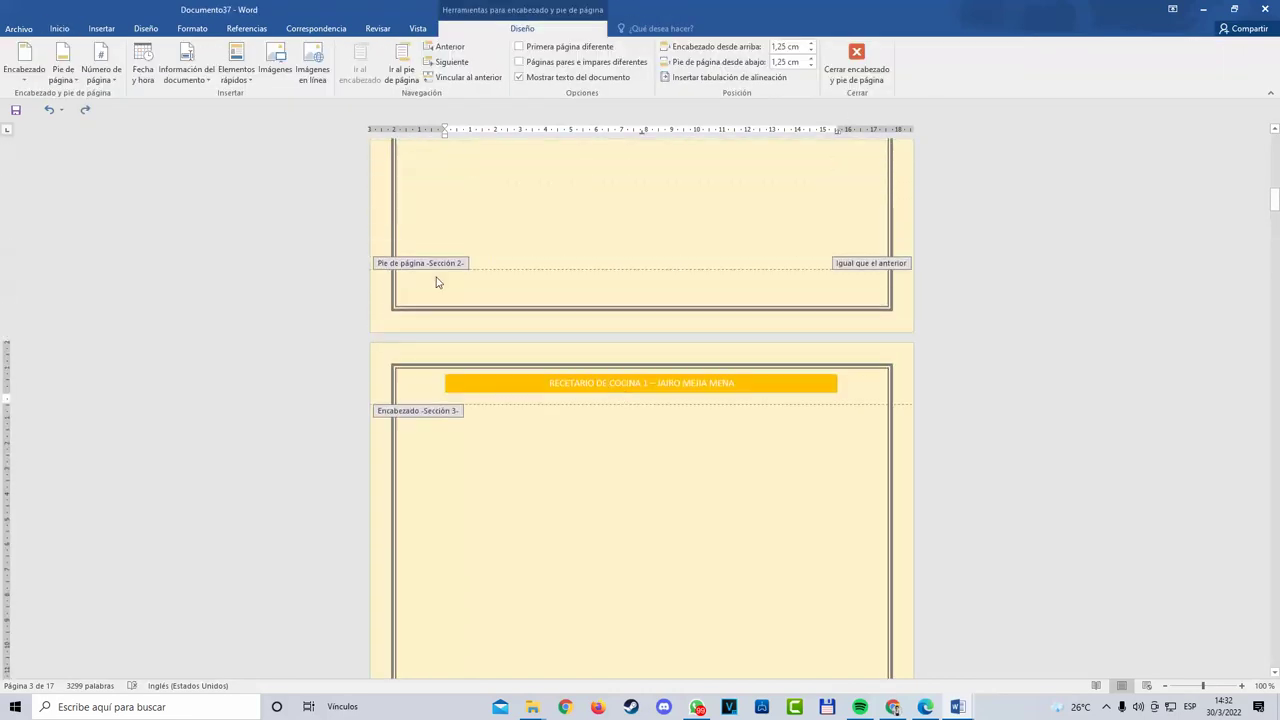
{"action": "double_click", "coordinate": [838, 521]}
{"action": "scroll", "coordinate": [830, 515], "scroll_direction": "down", "scroll_amount": 8}
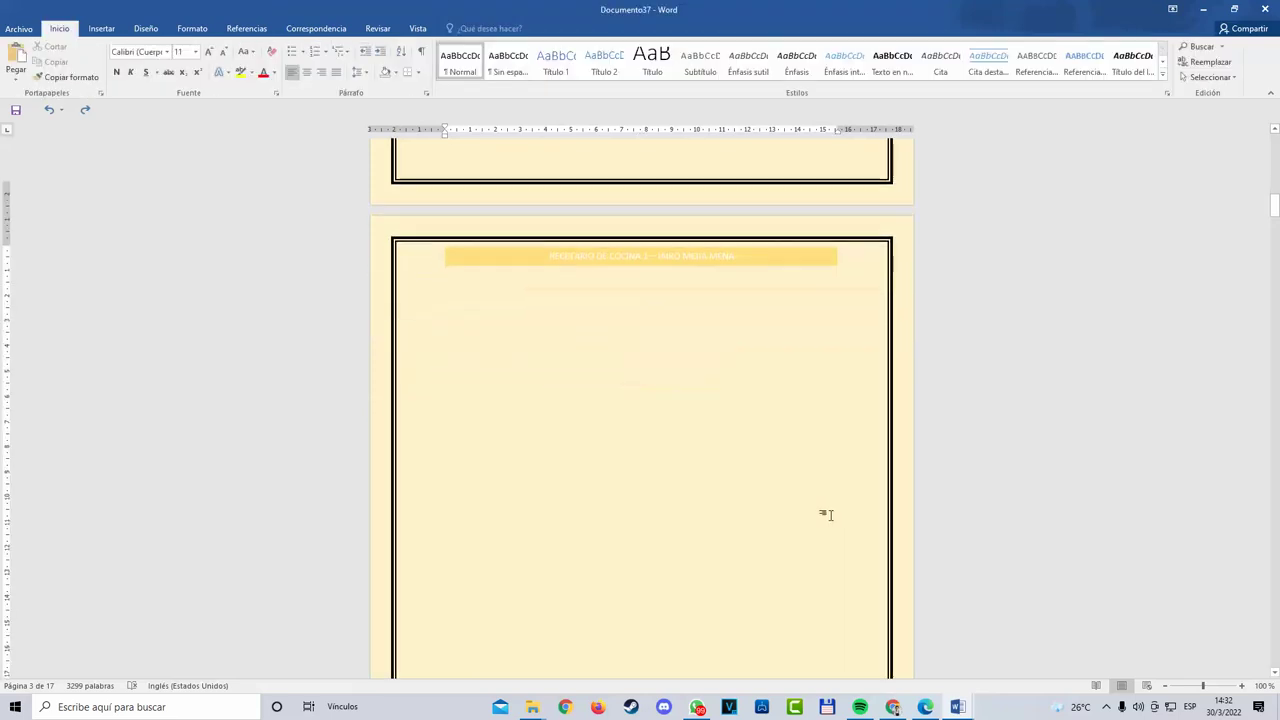
{"action": "double_click", "coordinate": [641, 488]}
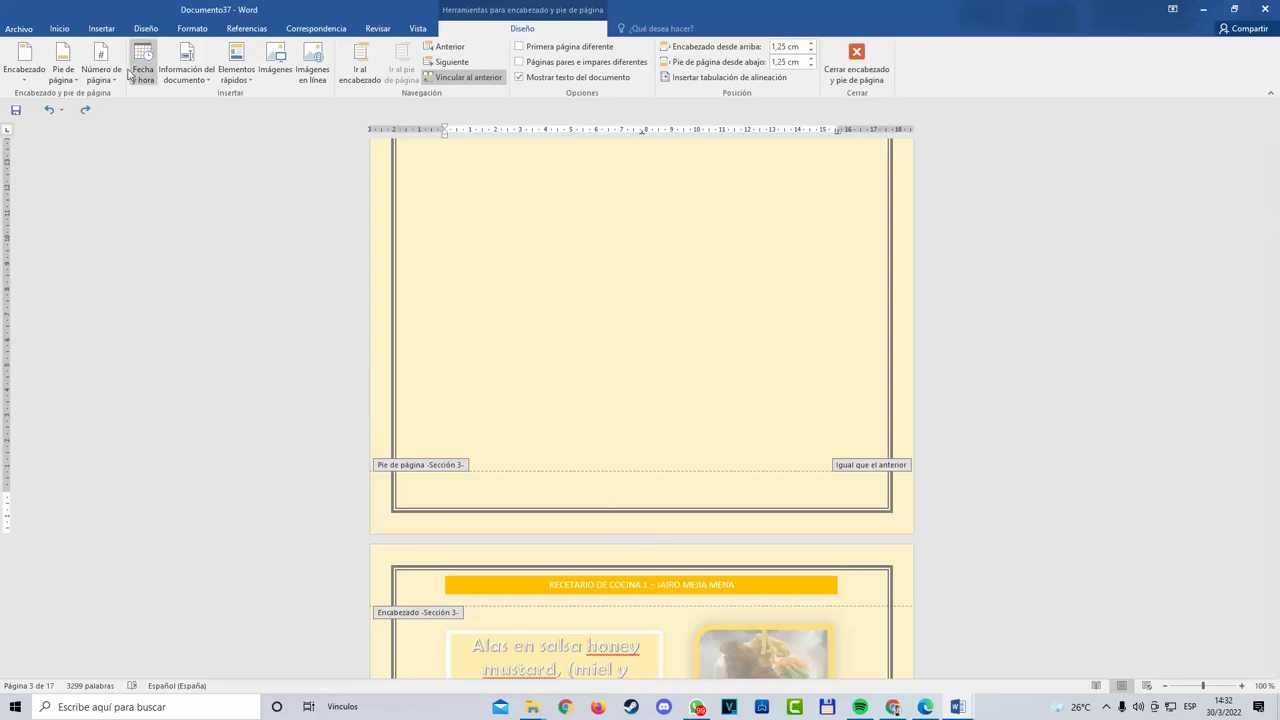
{"action": "left_click", "coordinate": [77, 83]}
{"action": "left_click", "coordinate": [101, 80]}
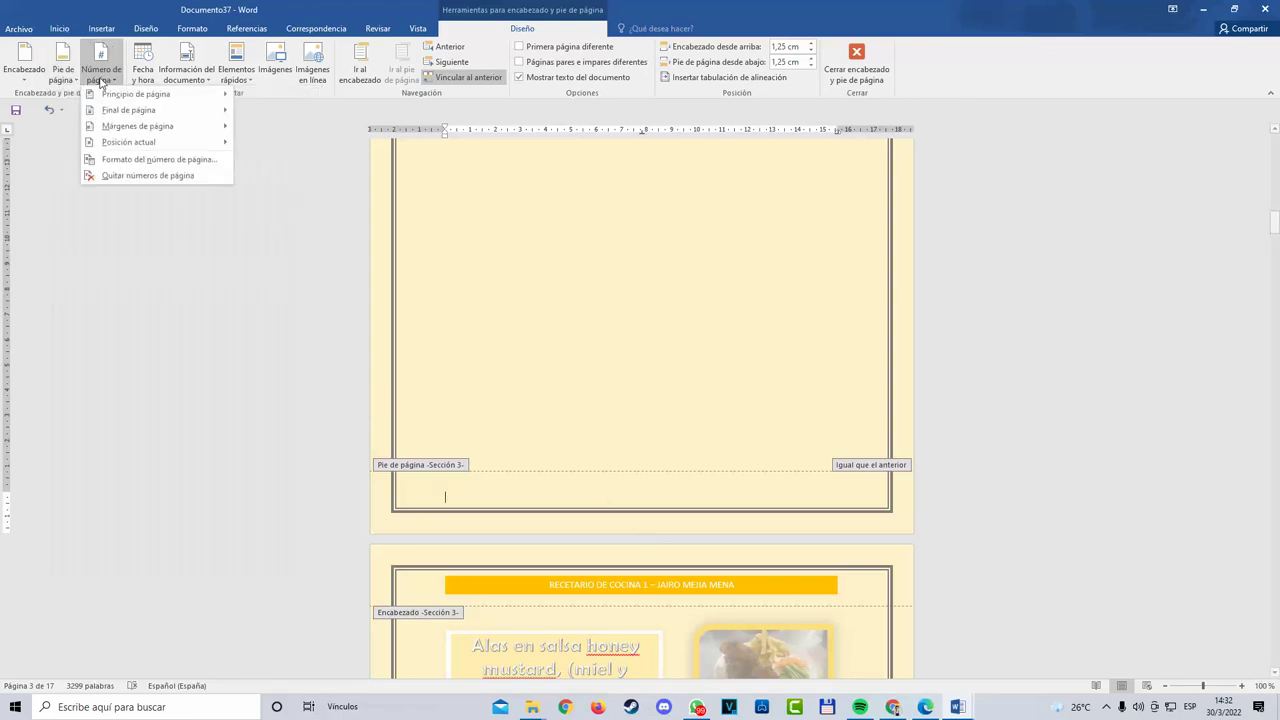
{"action": "mouse_move", "coordinate": [128, 110]}
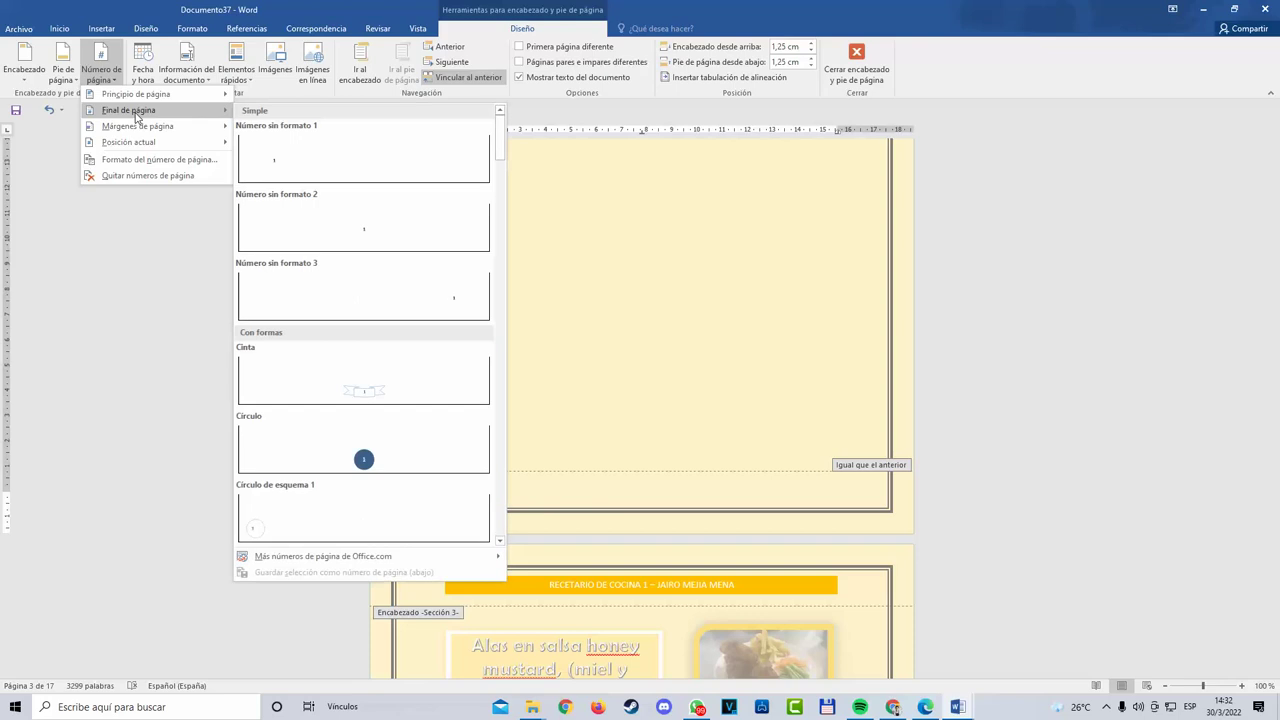
Step: Insert a Círculo page number at the bottom of the page in the section 3 footer and leave footer editing
{"action": "left_click", "coordinate": [348, 383]}
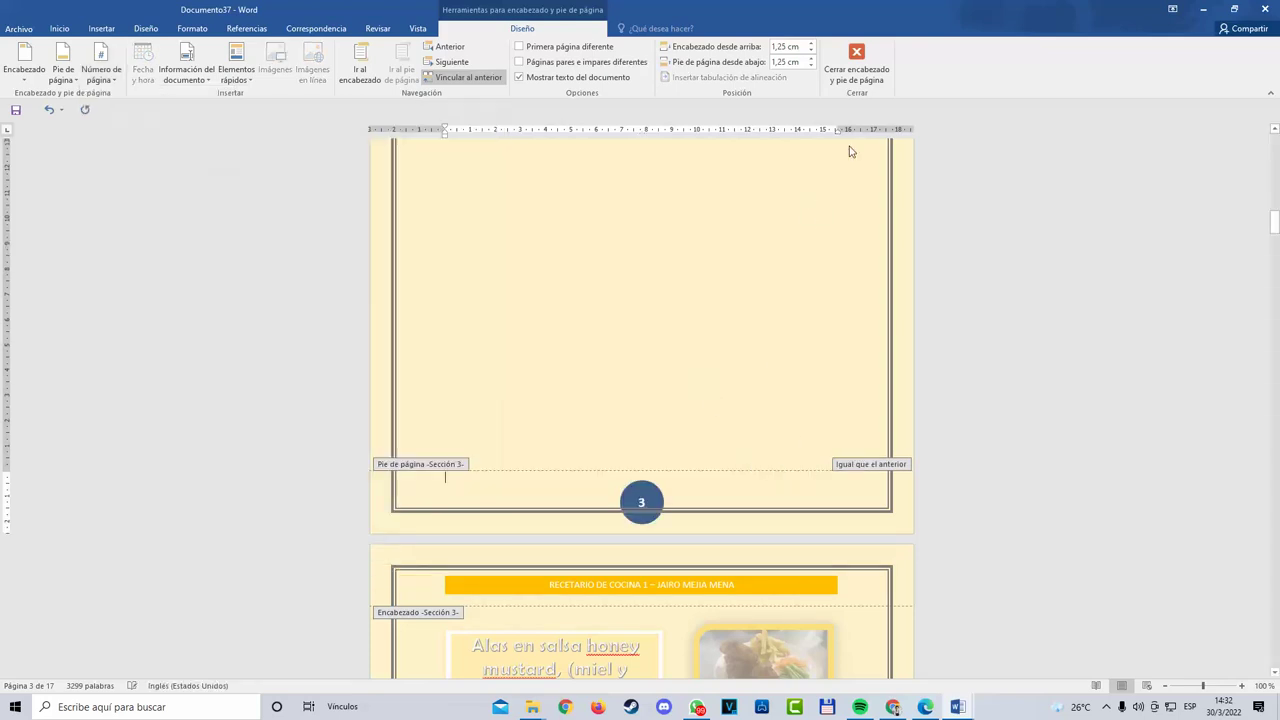
{"action": "left_click", "coordinate": [851, 75]}
Step: Delete the circular page number from the cover page footer and return to the document body
{"action": "scroll", "coordinate": [783, 337], "scroll_direction": "up", "scroll_amount": 10}
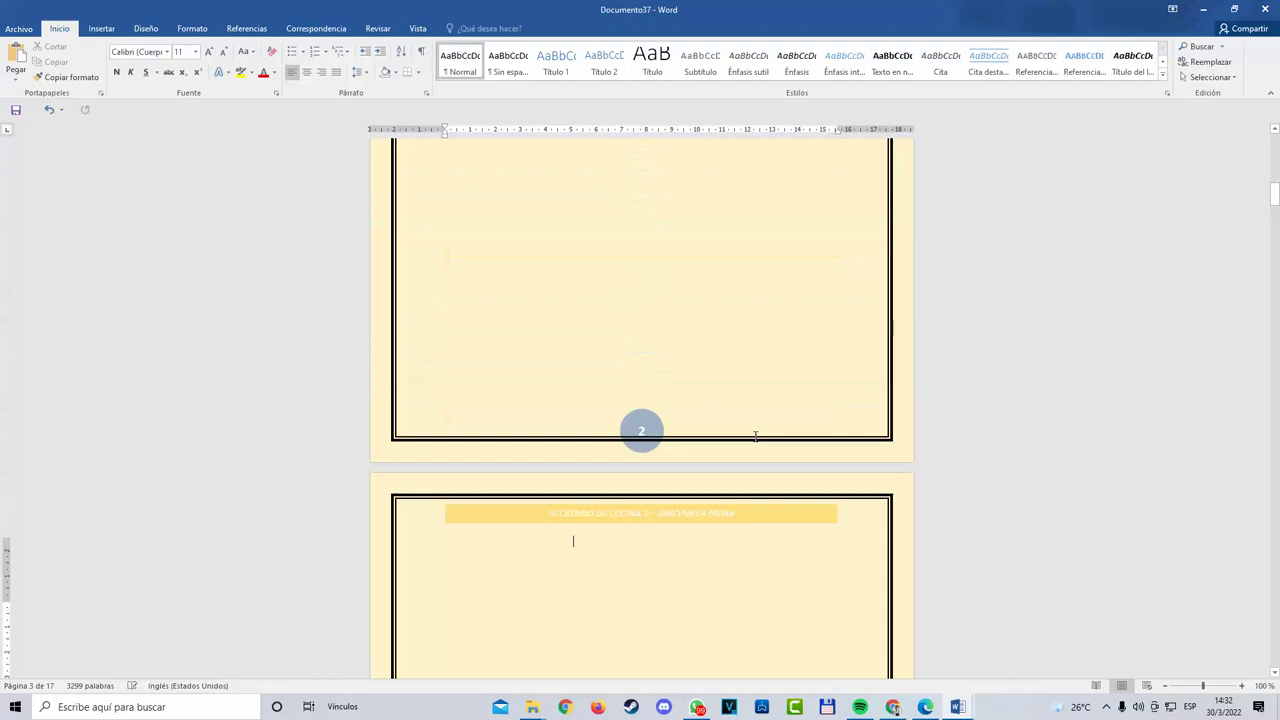
{"action": "scroll", "coordinate": [750, 415], "scroll_direction": "up", "scroll_amount": 12}
{"action": "scroll", "coordinate": [723, 409], "scroll_direction": "down", "scroll_amount": 3}
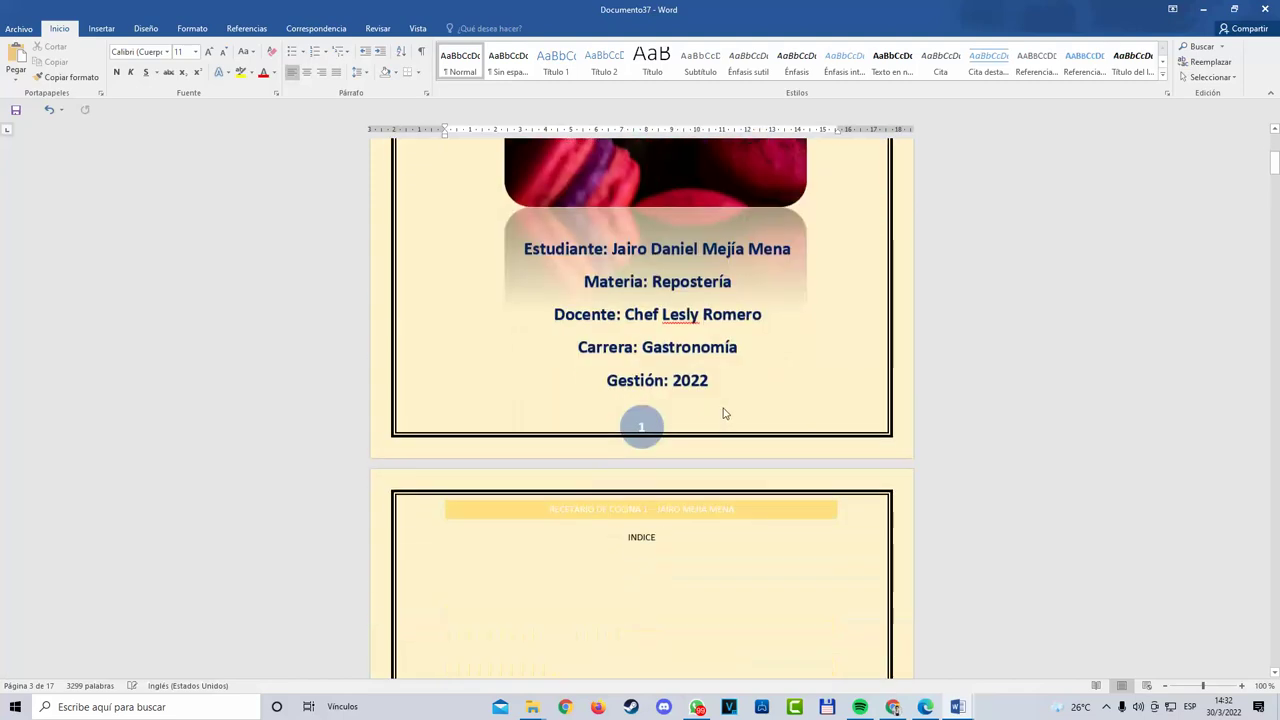
{"action": "double_click", "coordinate": [643, 425]}
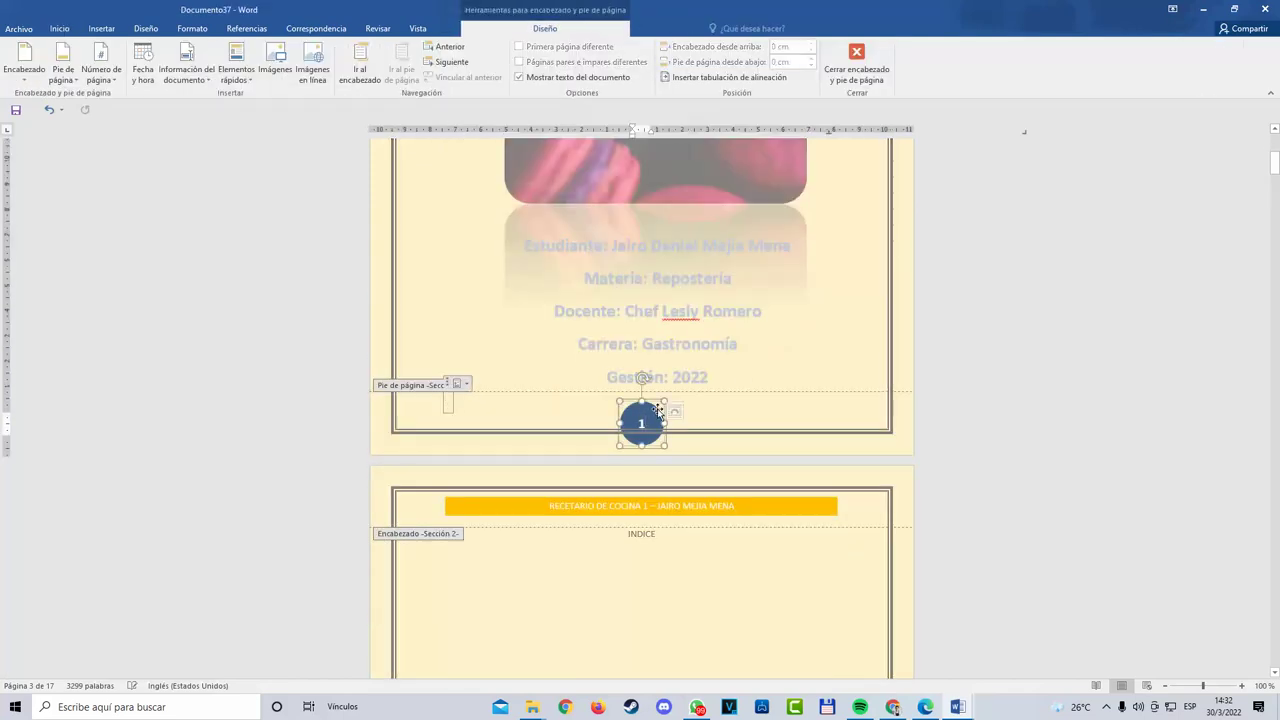
{"action": "right_click", "coordinate": [642, 418]}
{"action": "left_click", "coordinate": [698, 417]}
{"action": "double_click", "coordinate": [708, 571]}
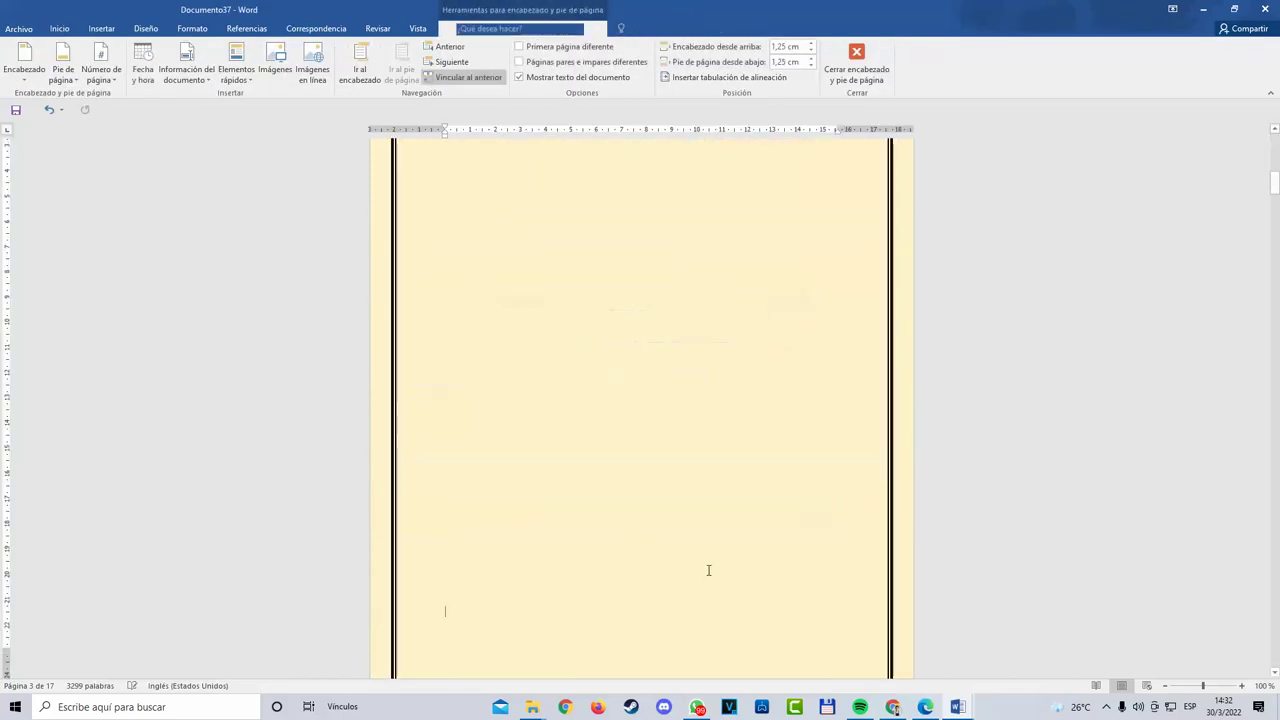
Step: Unlink the section 3 footer on page 3 from the previous section's footer
{"action": "scroll", "coordinate": [694, 537], "scroll_direction": "down", "scroll_amount": 4}
{"action": "scroll", "coordinate": [678, 520], "scroll_direction": "down", "scroll_amount": 15}
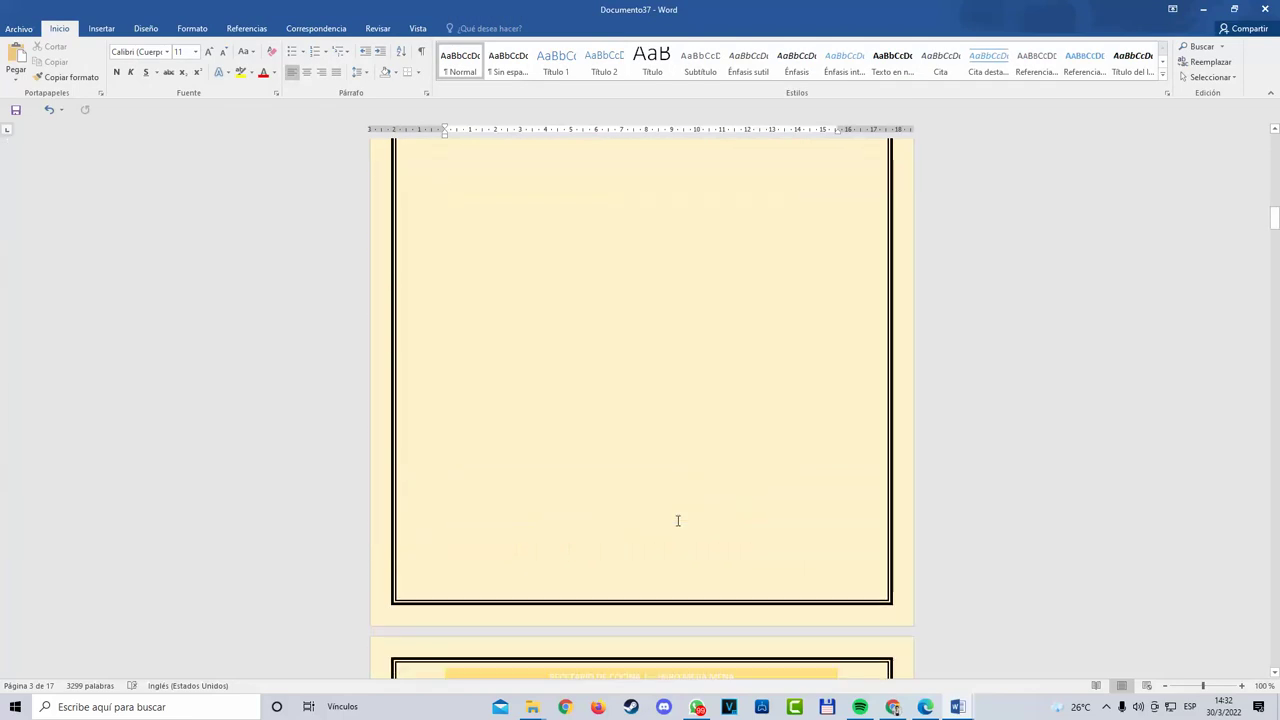
{"action": "scroll", "coordinate": [678, 522], "scroll_direction": "down", "scroll_amount": 3}
{"action": "scroll", "coordinate": [678, 522], "scroll_direction": "up", "scroll_amount": 20}
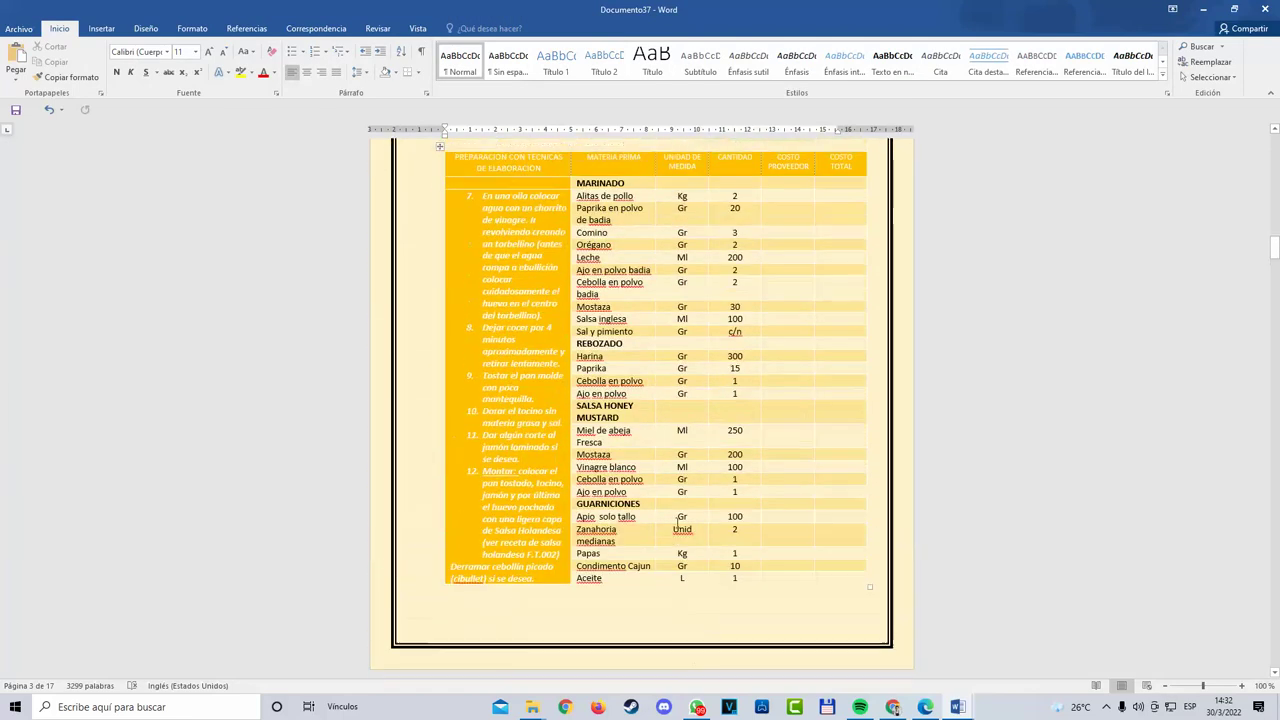
{"action": "scroll", "coordinate": [676, 519], "scroll_direction": "up", "scroll_amount": 15}
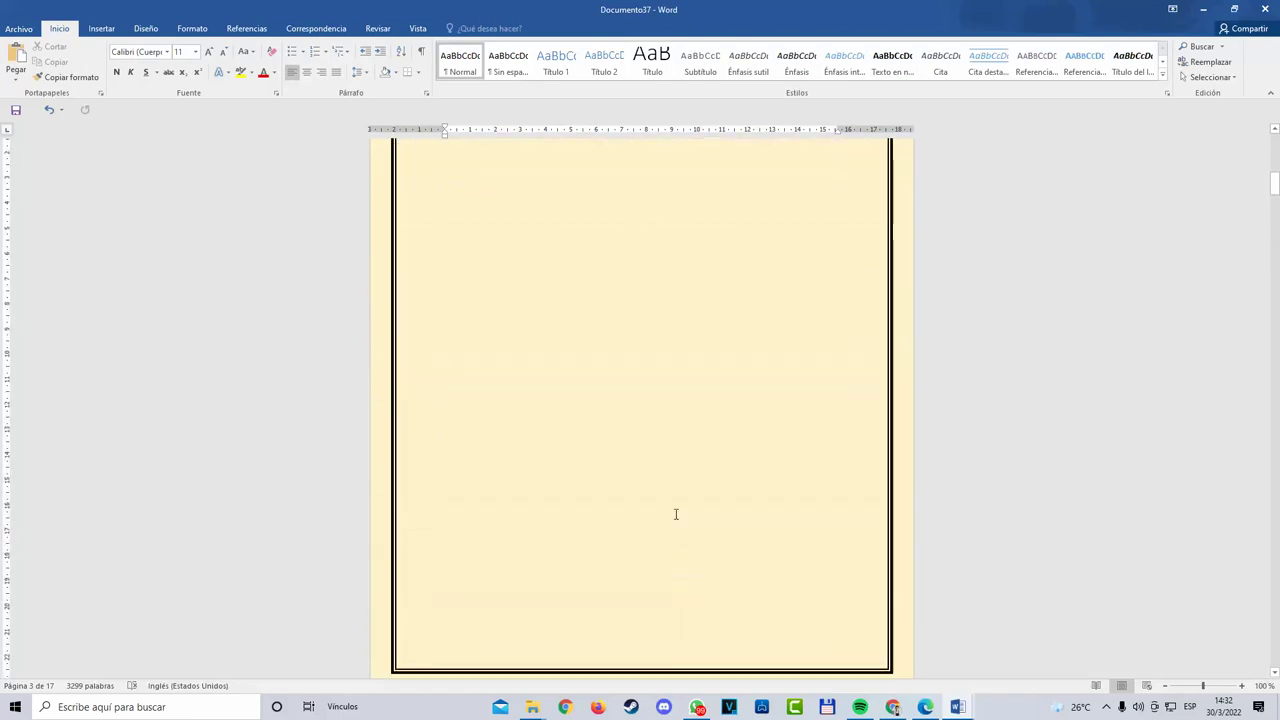
{"action": "scroll", "coordinate": [662, 585], "scroll_direction": "down", "scroll_amount": 2}
{"action": "scroll", "coordinate": [662, 585], "scroll_direction": "down", "scroll_amount": 15}
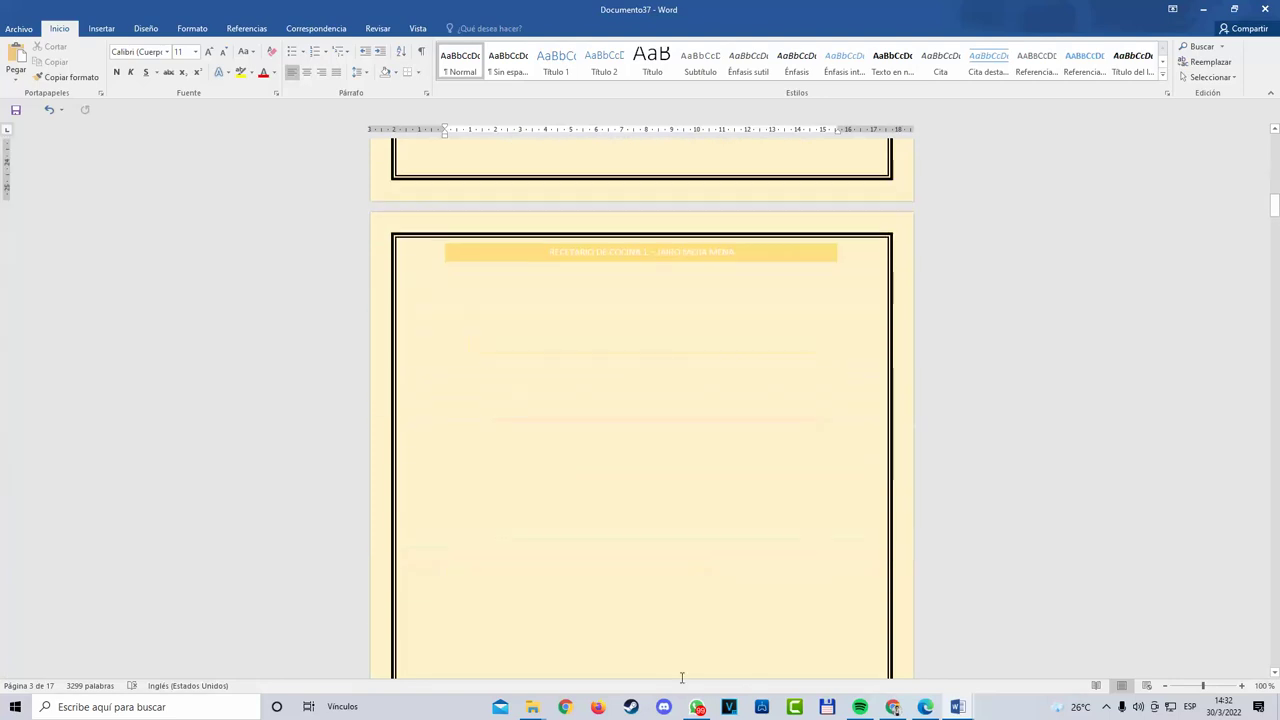
{"action": "double_click", "coordinate": [678, 524]}
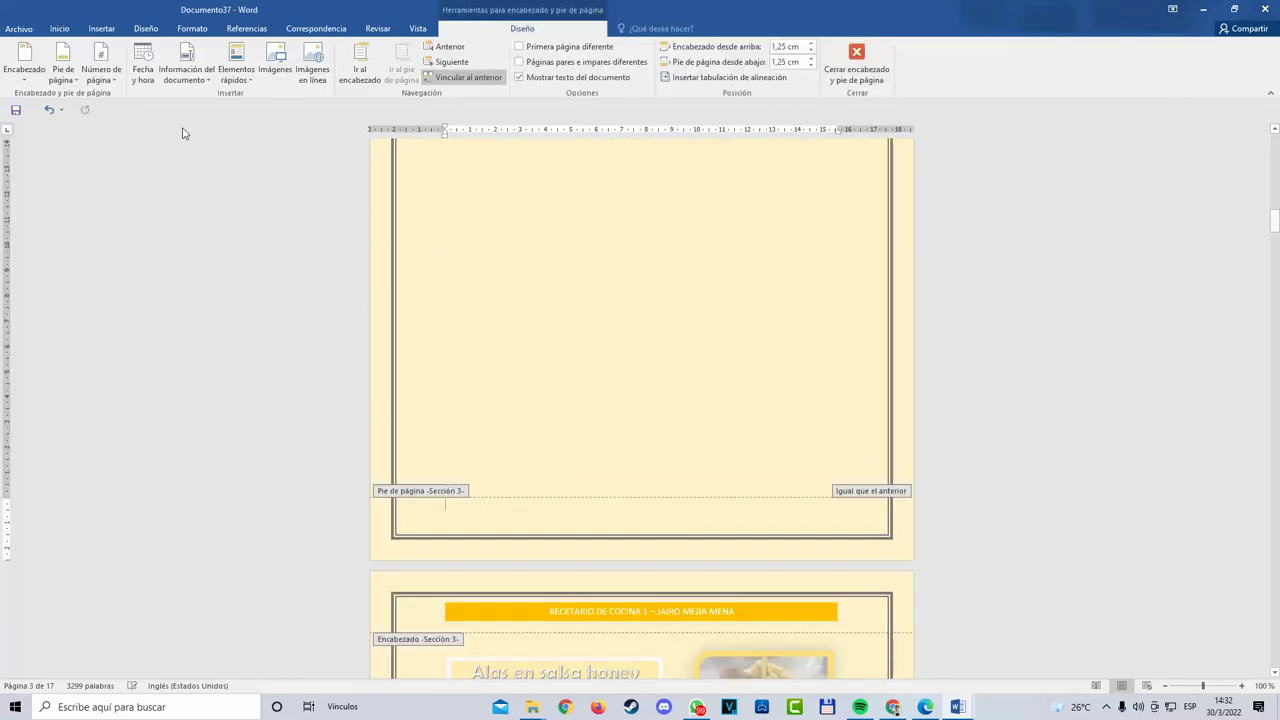
{"action": "left_click", "coordinate": [108, 86]}
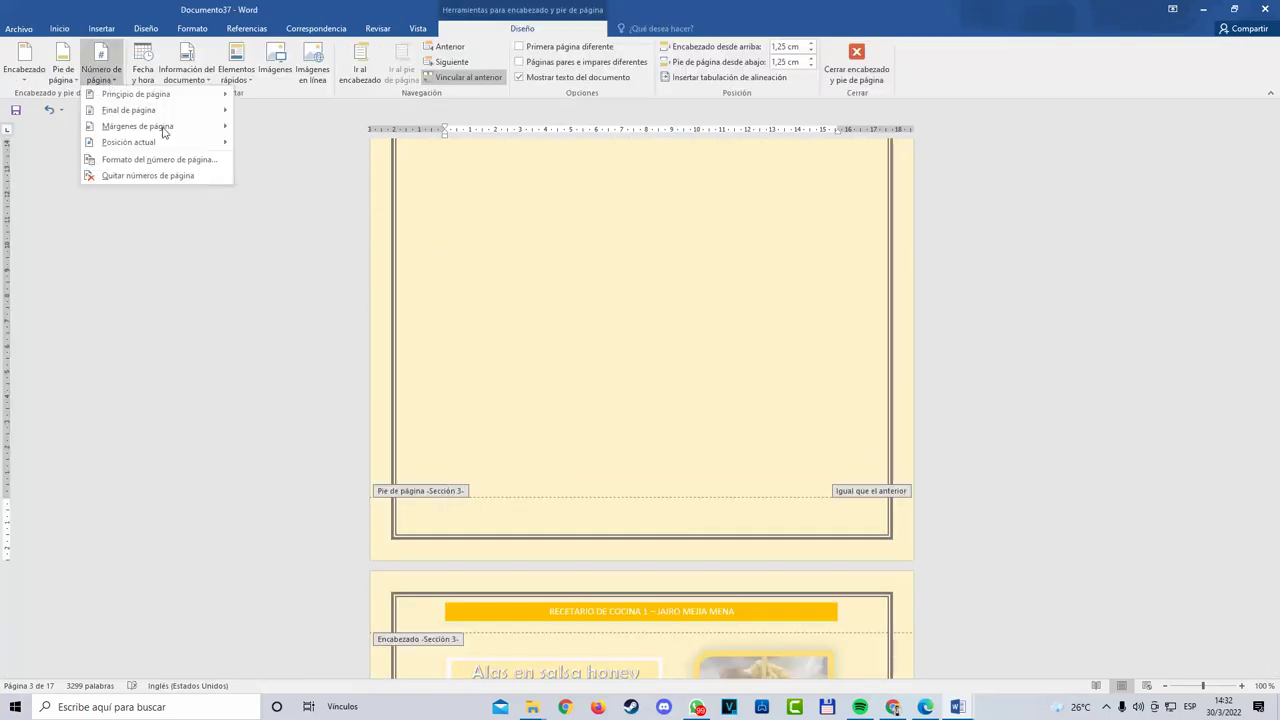
{"action": "left_click", "coordinate": [651, 517]}
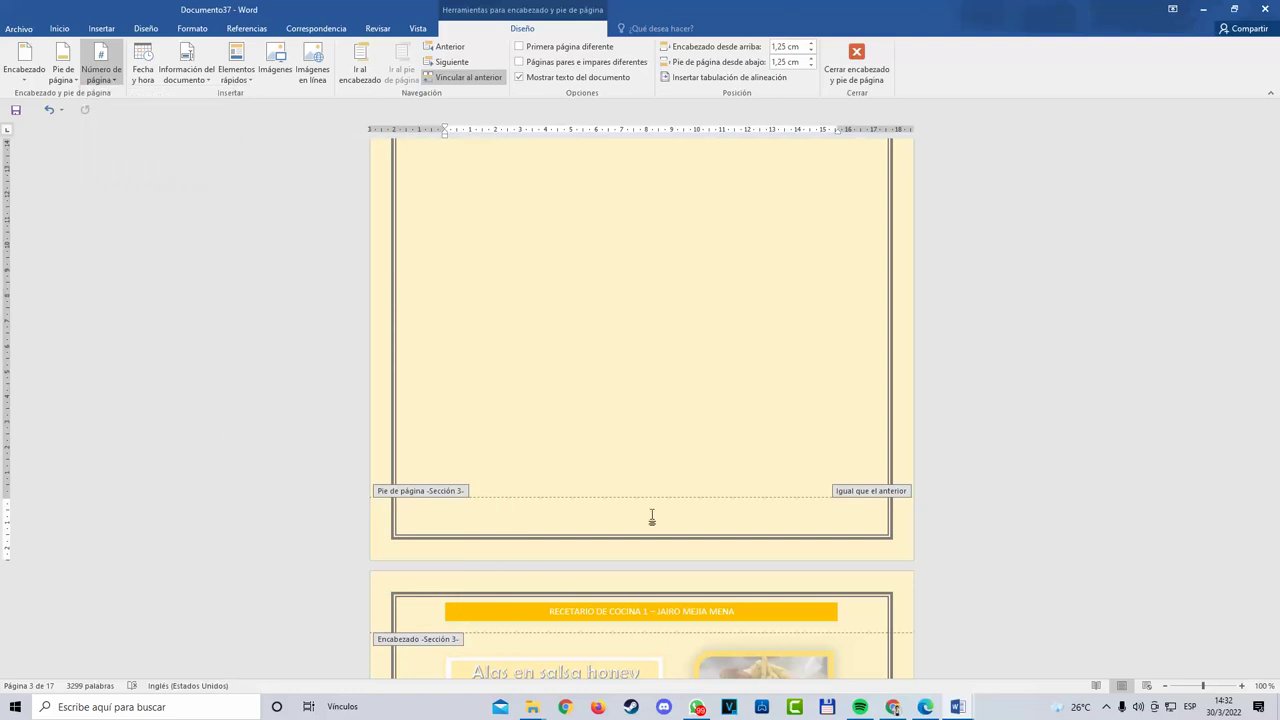
{"action": "left_click", "coordinate": [463, 79]}
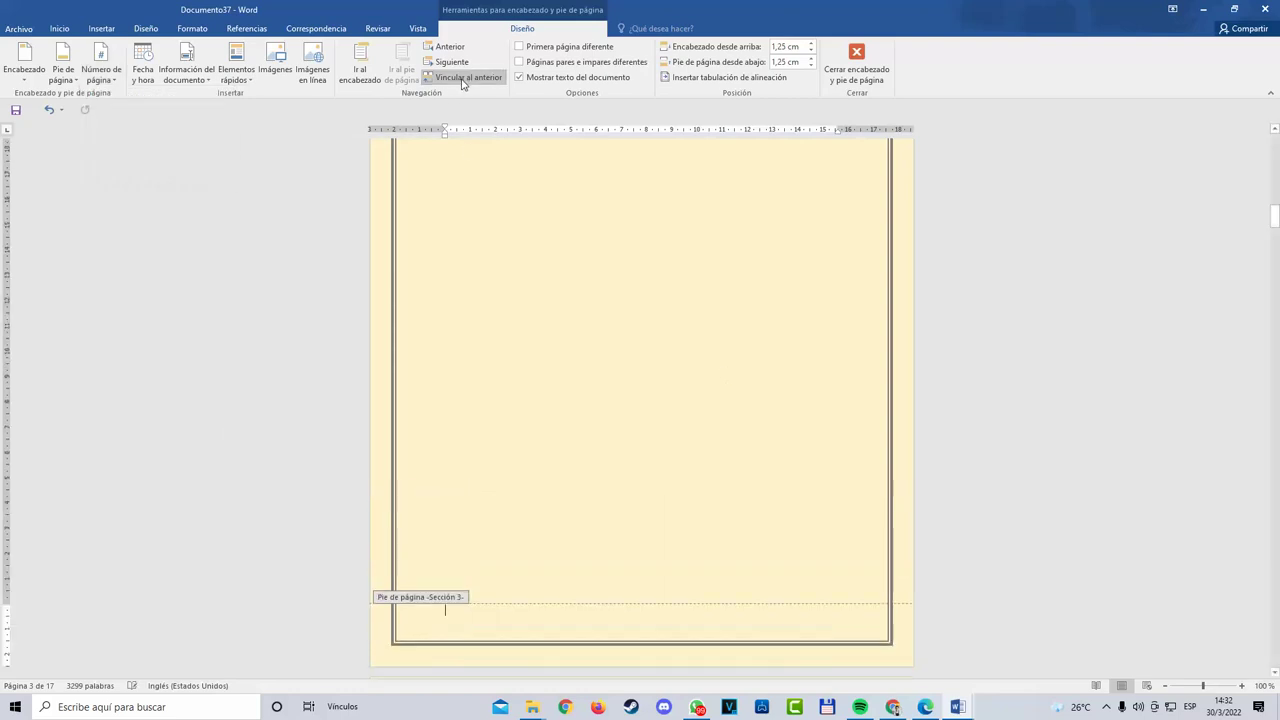
Step: Insert a Círculo page number at the bottom of the section 3 pages and close the footer
{"action": "scroll", "coordinate": [577, 447], "scroll_direction": "down", "scroll_amount": 4}
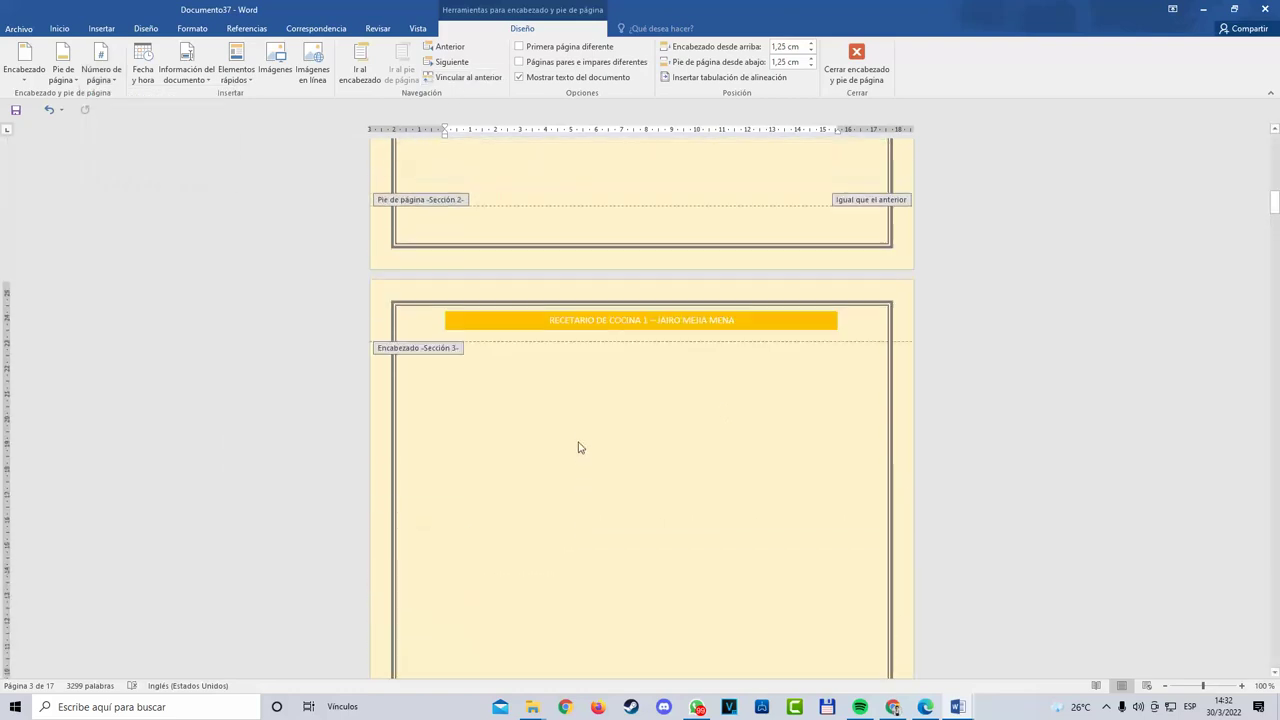
{"action": "scroll", "coordinate": [577, 447], "scroll_direction": "down", "scroll_amount": 1}
{"action": "left_click", "coordinate": [98, 82]}
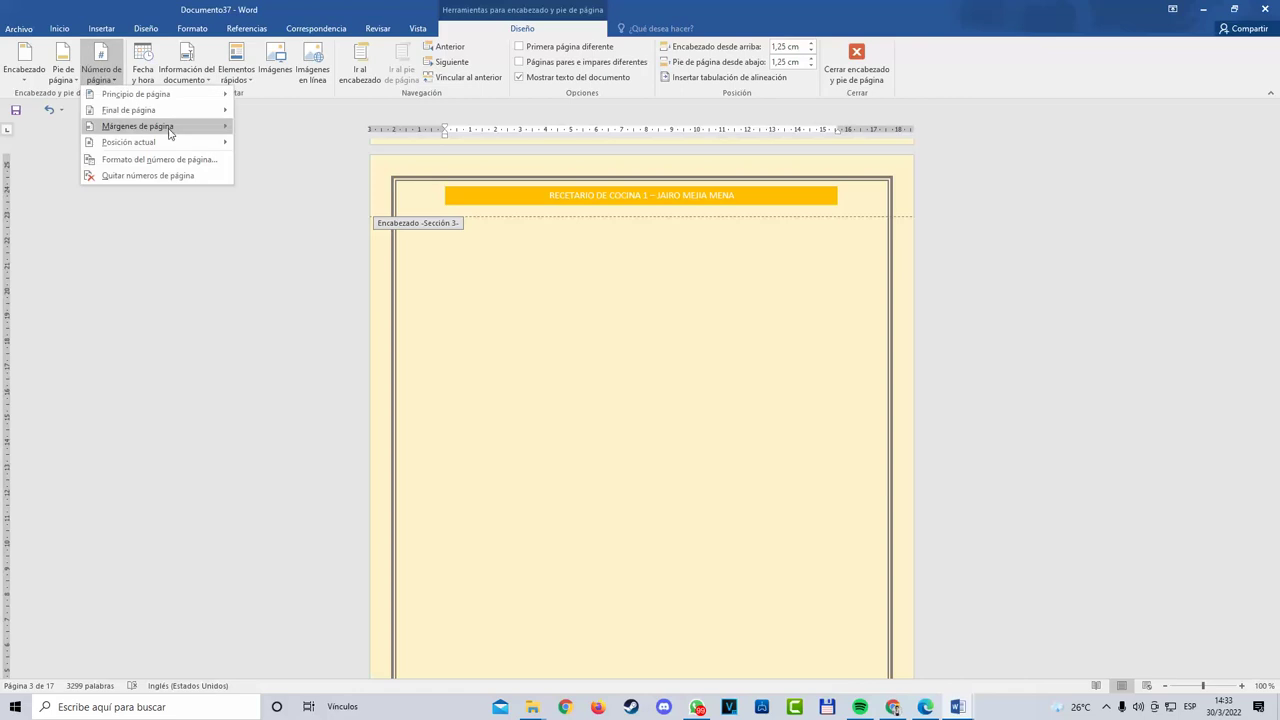
{"action": "mouse_move", "coordinate": [128, 110]}
{"action": "left_click", "coordinate": [400, 452]}
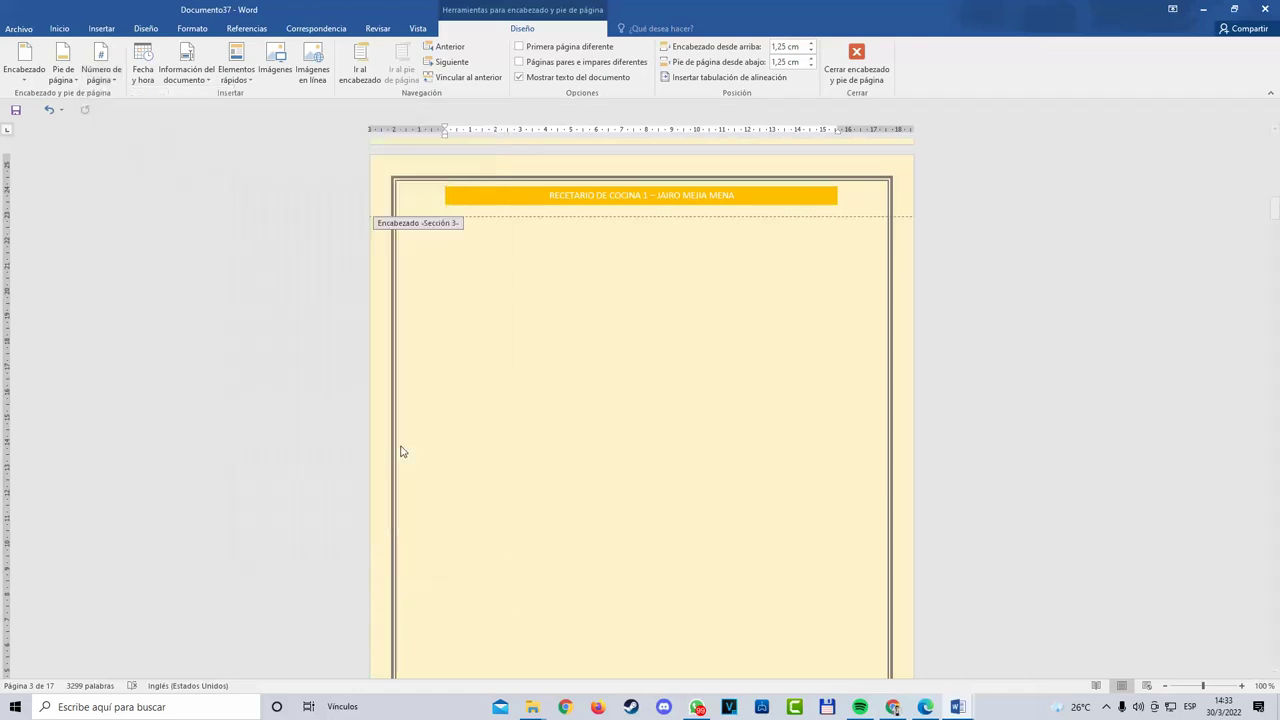
{"action": "left_click", "coordinate": [856, 65]}
Step: Replace the circular page number in the section 3 footer with the Cinta bottom-of-page style
{"action": "scroll", "coordinate": [703, 378], "scroll_direction": "up", "scroll_amount": 15}
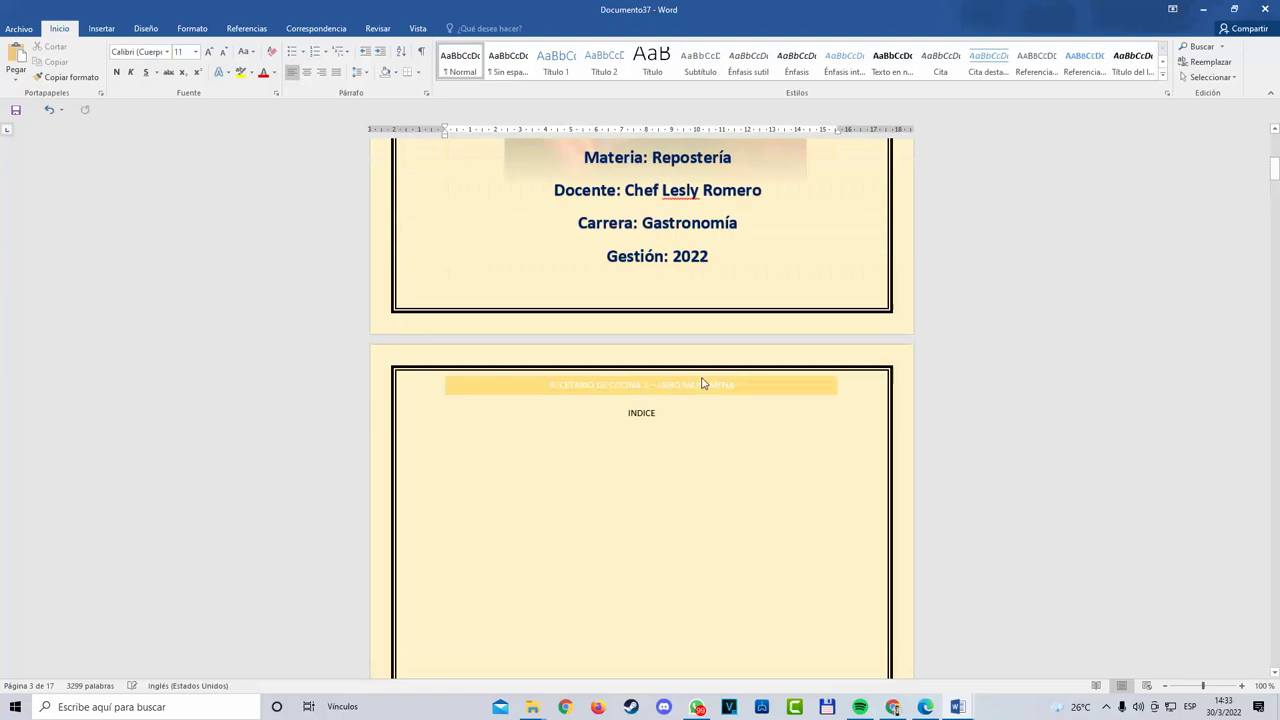
{"action": "scroll", "coordinate": [636, 439], "scroll_direction": "down", "scroll_amount": 10}
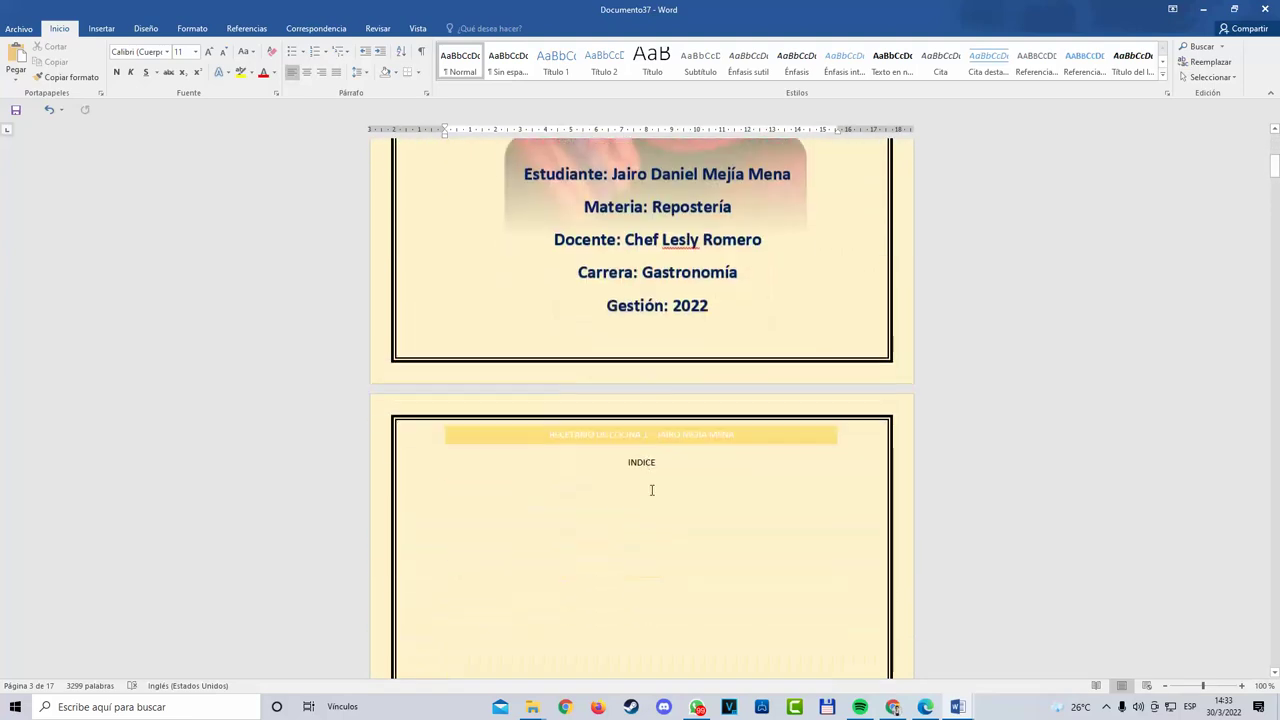
{"action": "scroll", "coordinate": [660, 515], "scroll_direction": "down", "scroll_amount": 8}
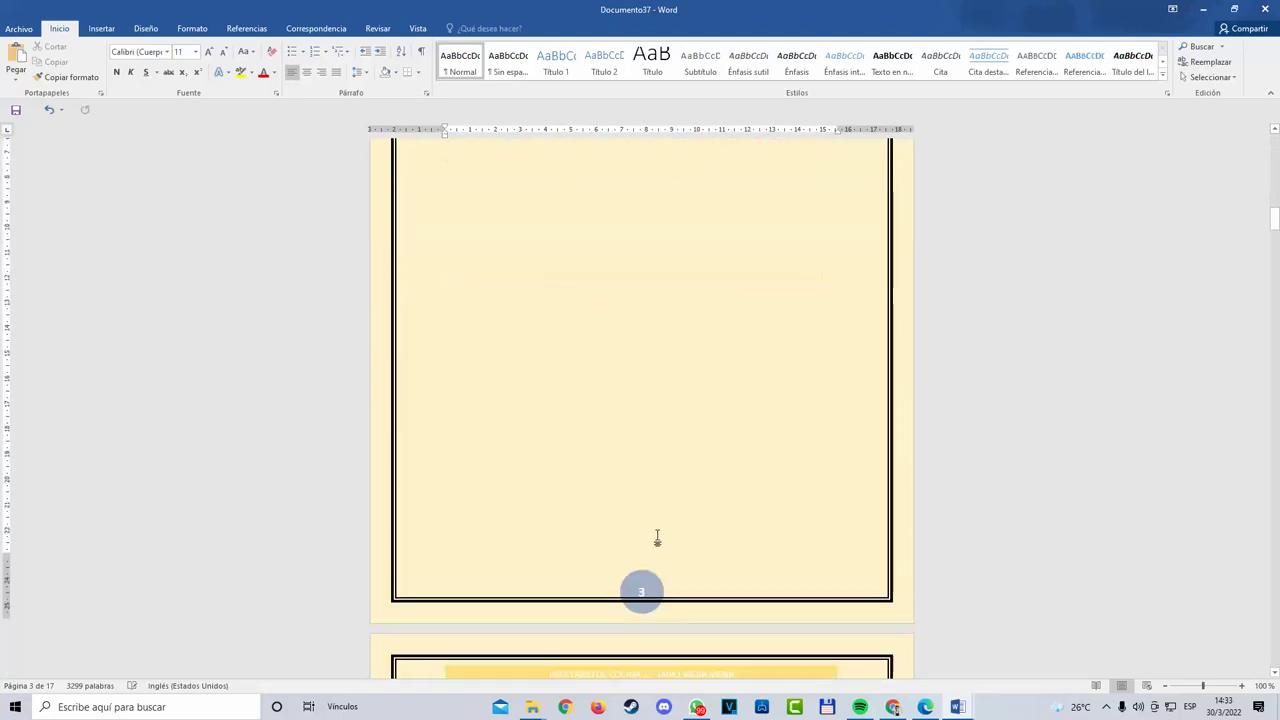
{"action": "double_click", "coordinate": [655, 423]}
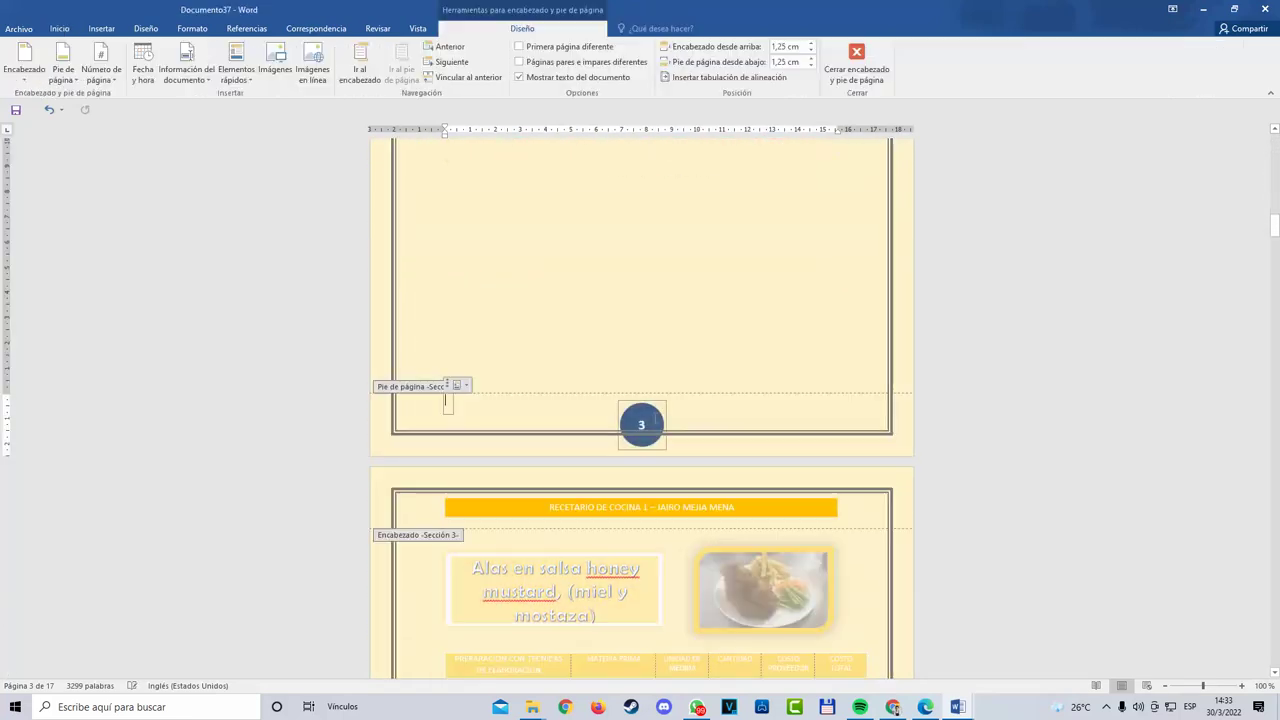
{"action": "left_click", "coordinate": [101, 70]}
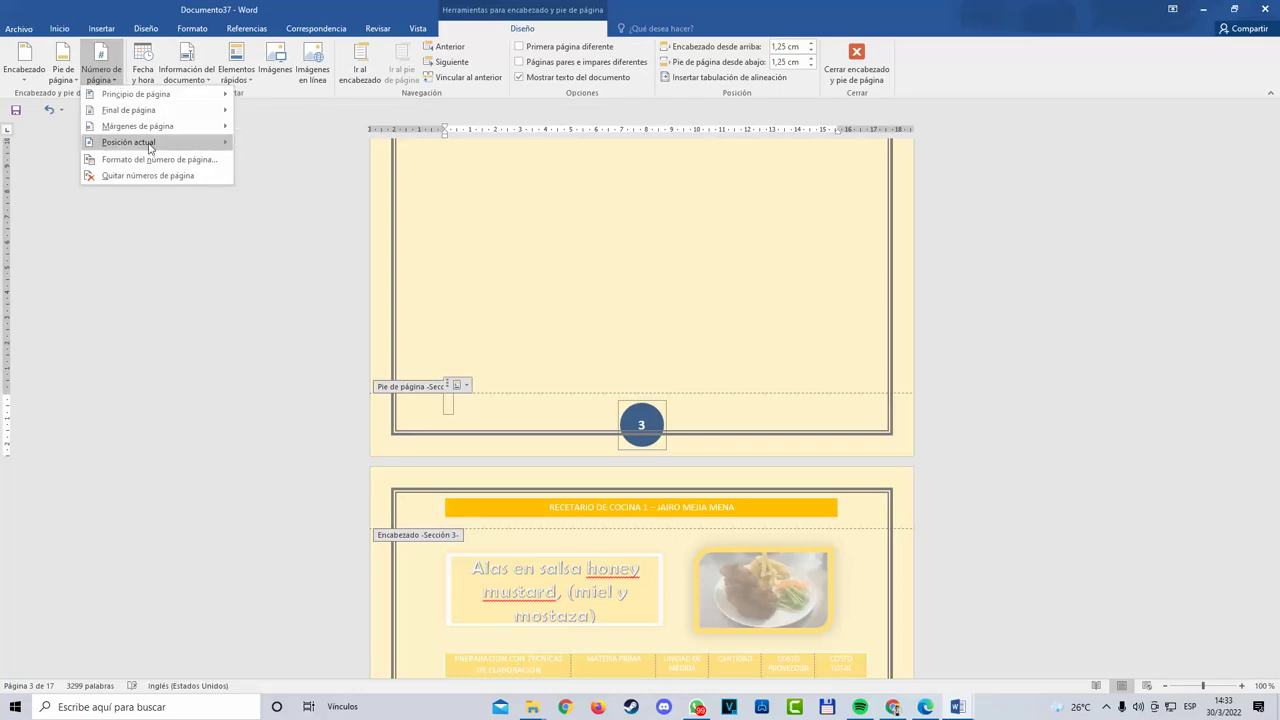
{"action": "mouse_move", "coordinate": [163, 118]}
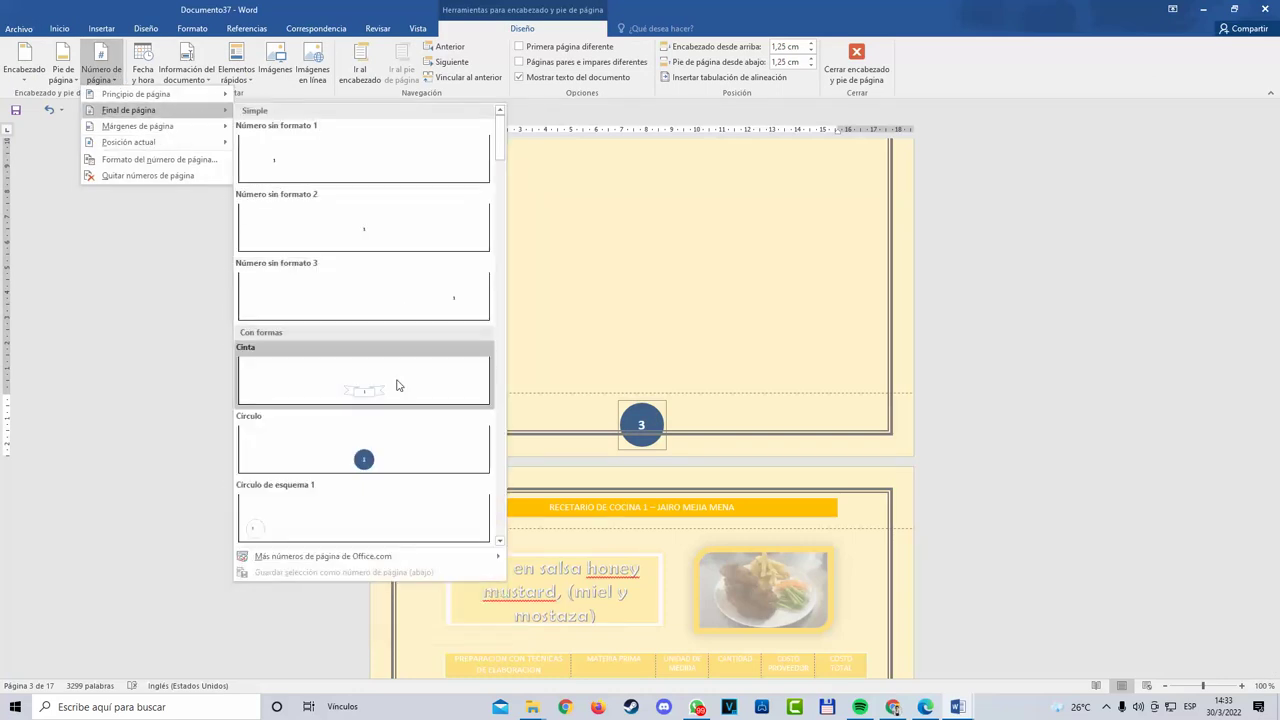
{"action": "left_click", "coordinate": [386, 388]}
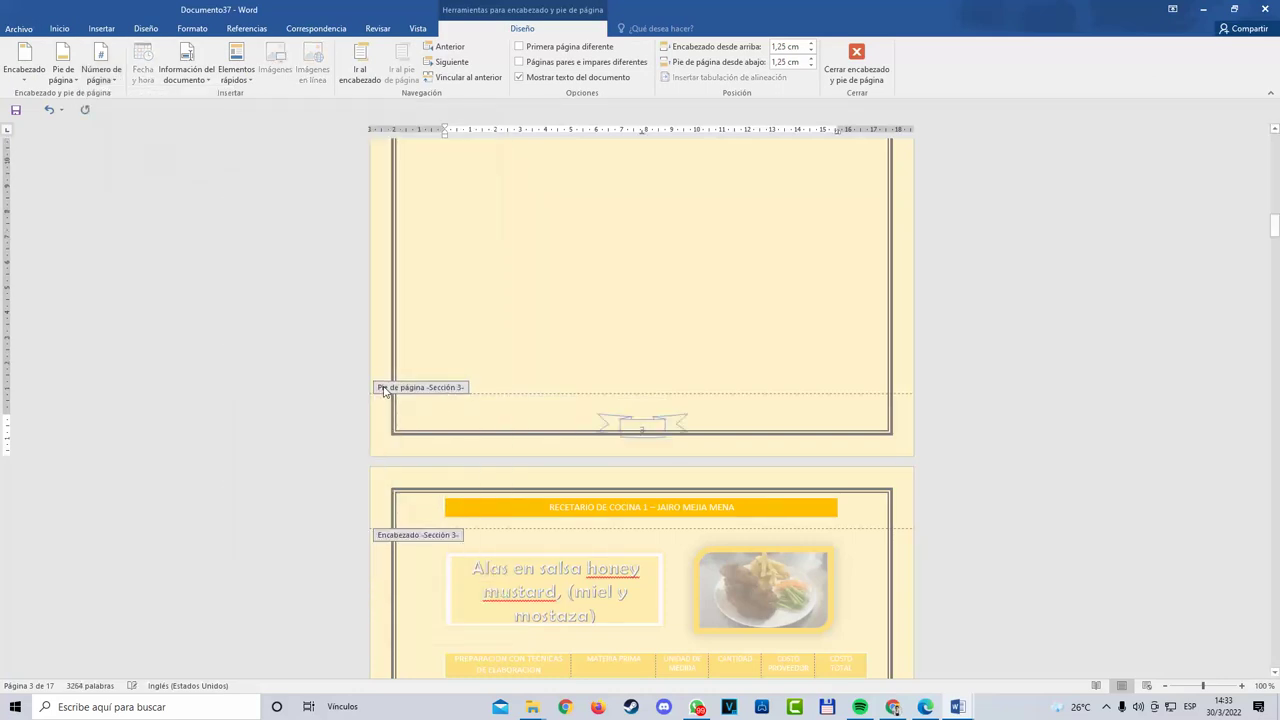
Step: Change the section 3 footer's page number to the Número sin formato 2 style and close the footer
{"action": "left_click", "coordinate": [101, 70]}
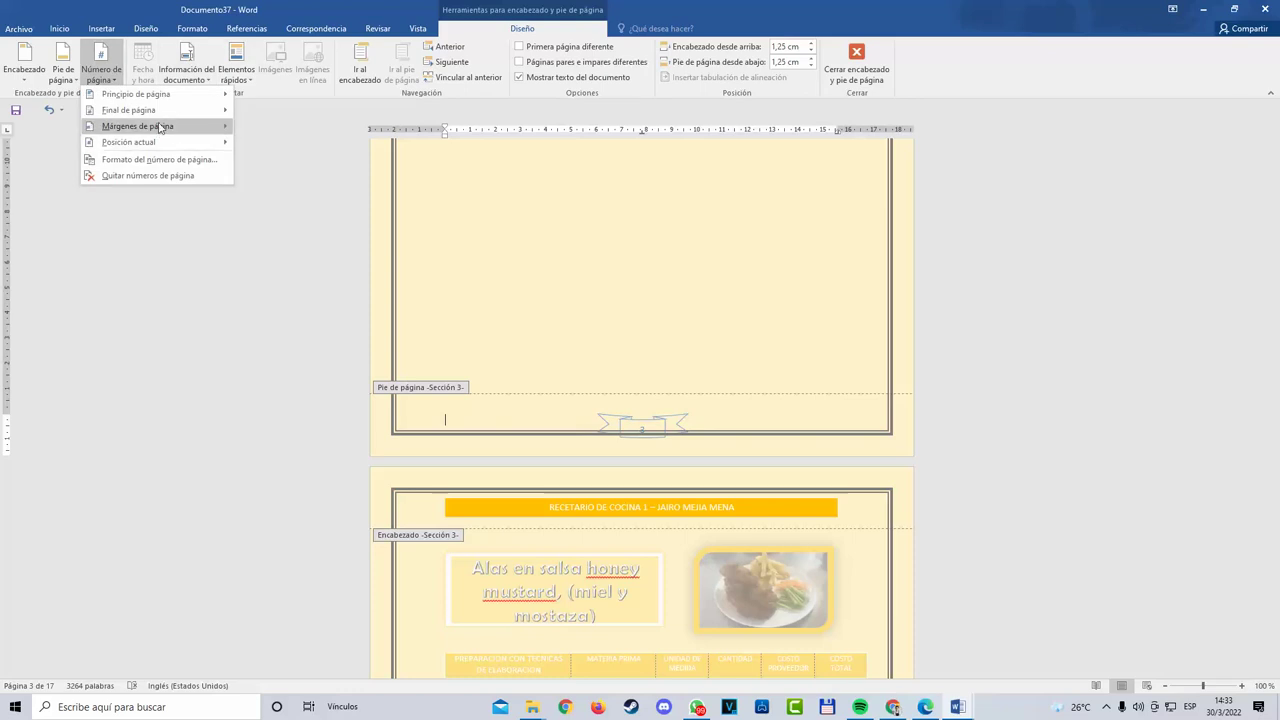
{"action": "mouse_move", "coordinate": [150, 110]}
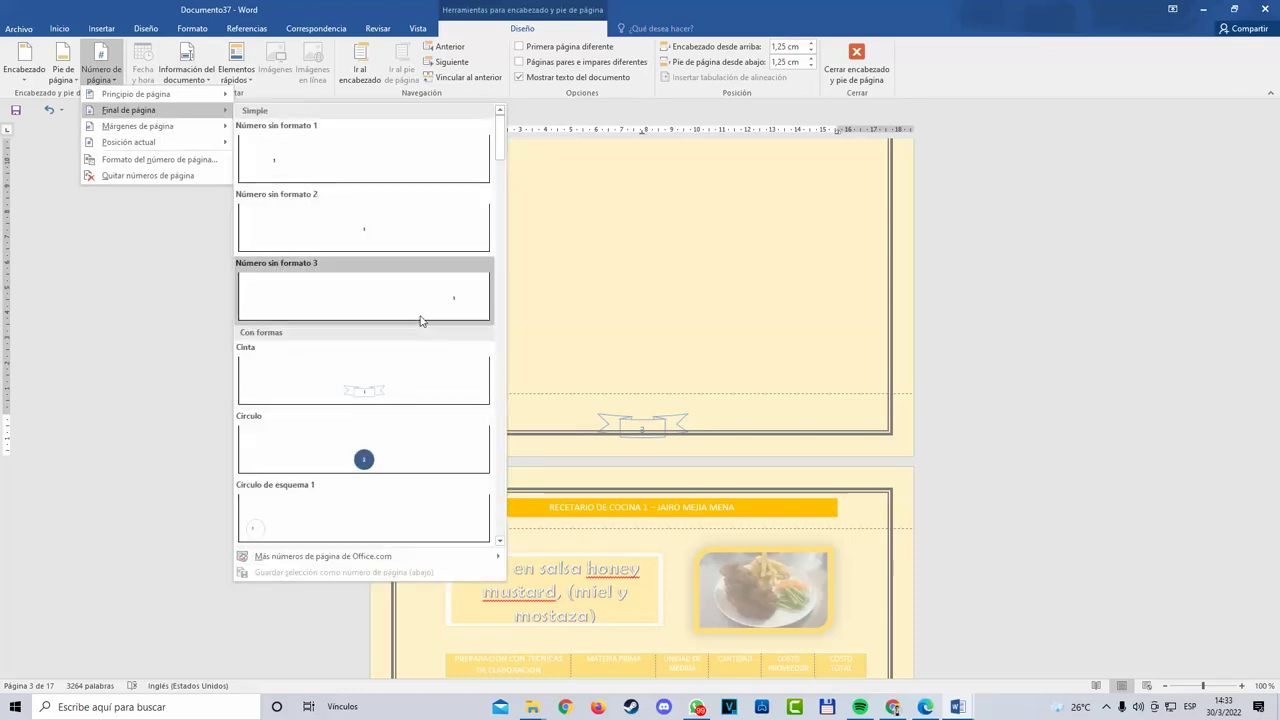
{"action": "left_click", "coordinate": [373, 210]}
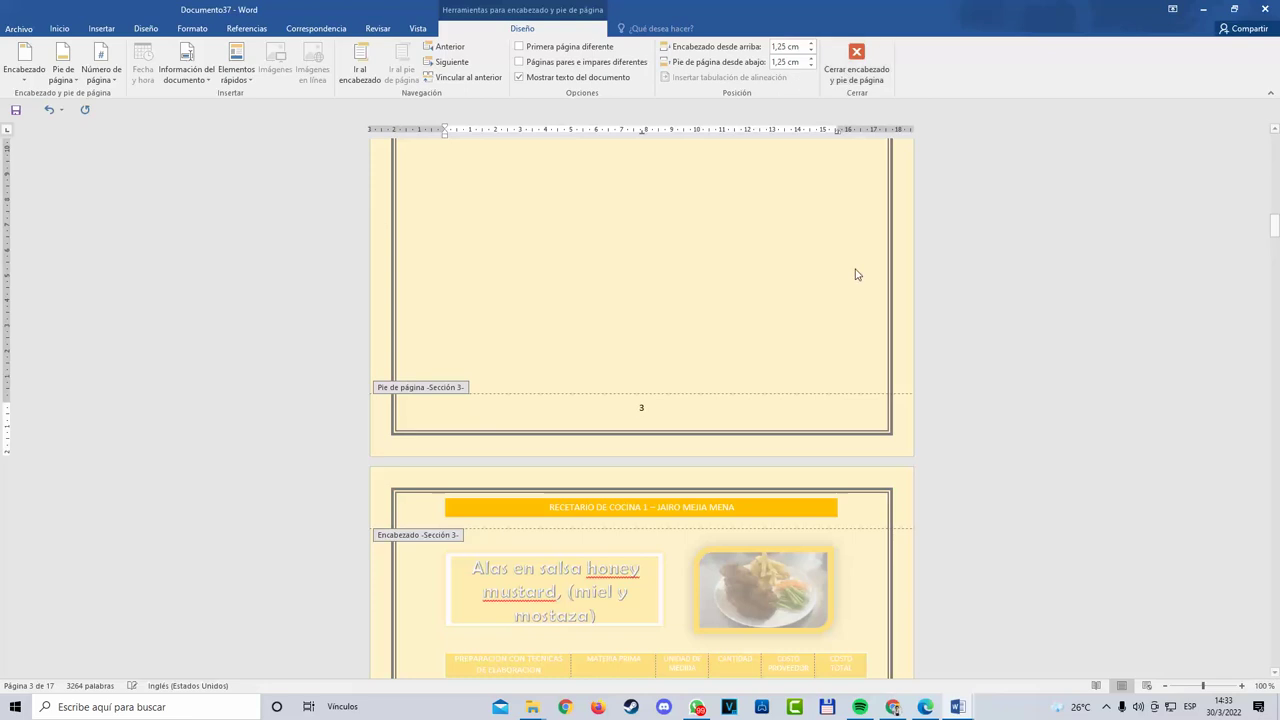
{"action": "left_click", "coordinate": [856, 60]}
Step: Check the bottom of the cover, index and third pages for page numbers
{"action": "scroll", "coordinate": [670, 602], "scroll_direction": "up", "scroll_amount": 5}
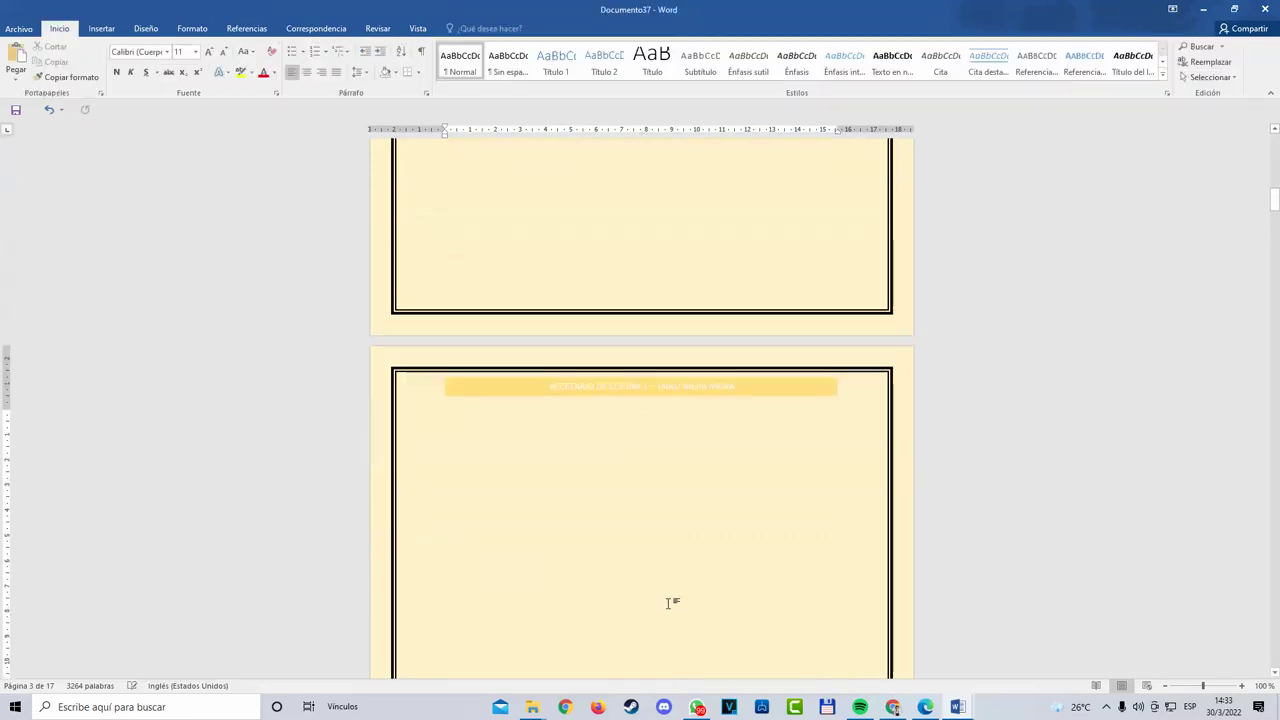
{"action": "scroll", "coordinate": [670, 602], "scroll_direction": "up", "scroll_amount": 10}
{"action": "scroll", "coordinate": [646, 486], "scroll_direction": "down", "scroll_amount": 7}
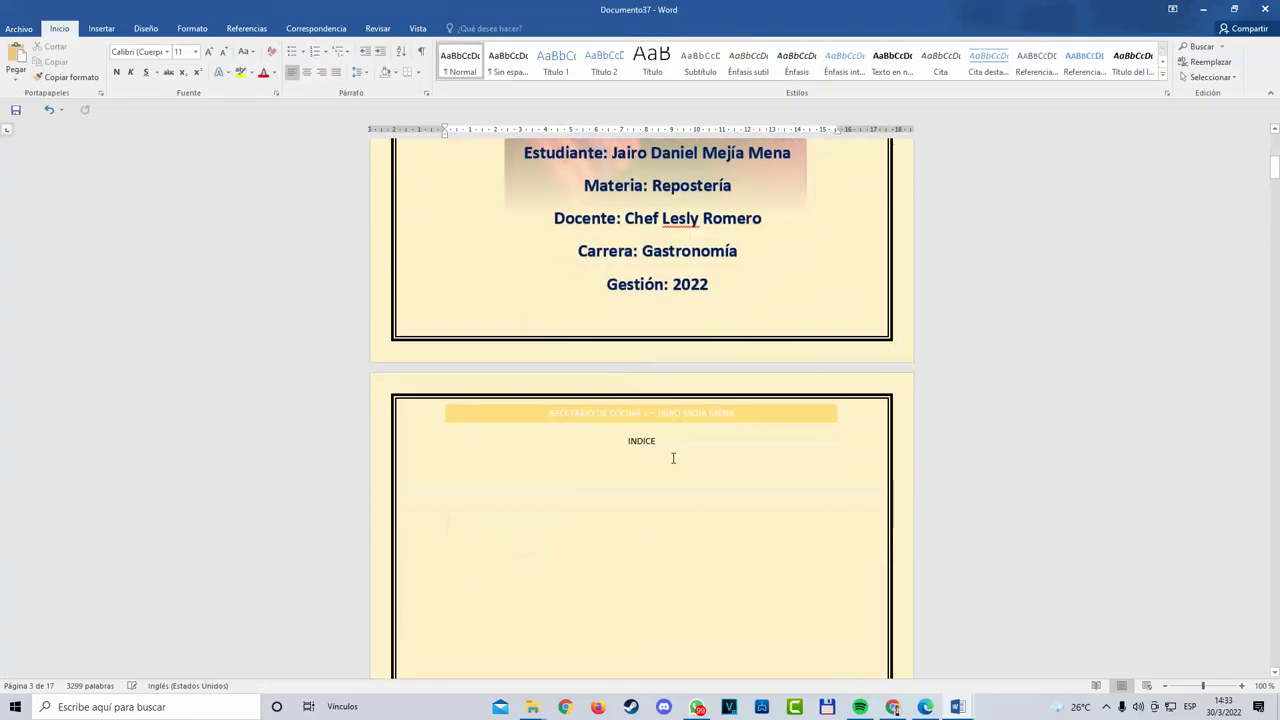
{"action": "scroll", "coordinate": [670, 511], "scroll_direction": "down", "scroll_amount": 11}
{"action": "scroll", "coordinate": [671, 657], "scroll_direction": "up", "scroll_amount": 9}
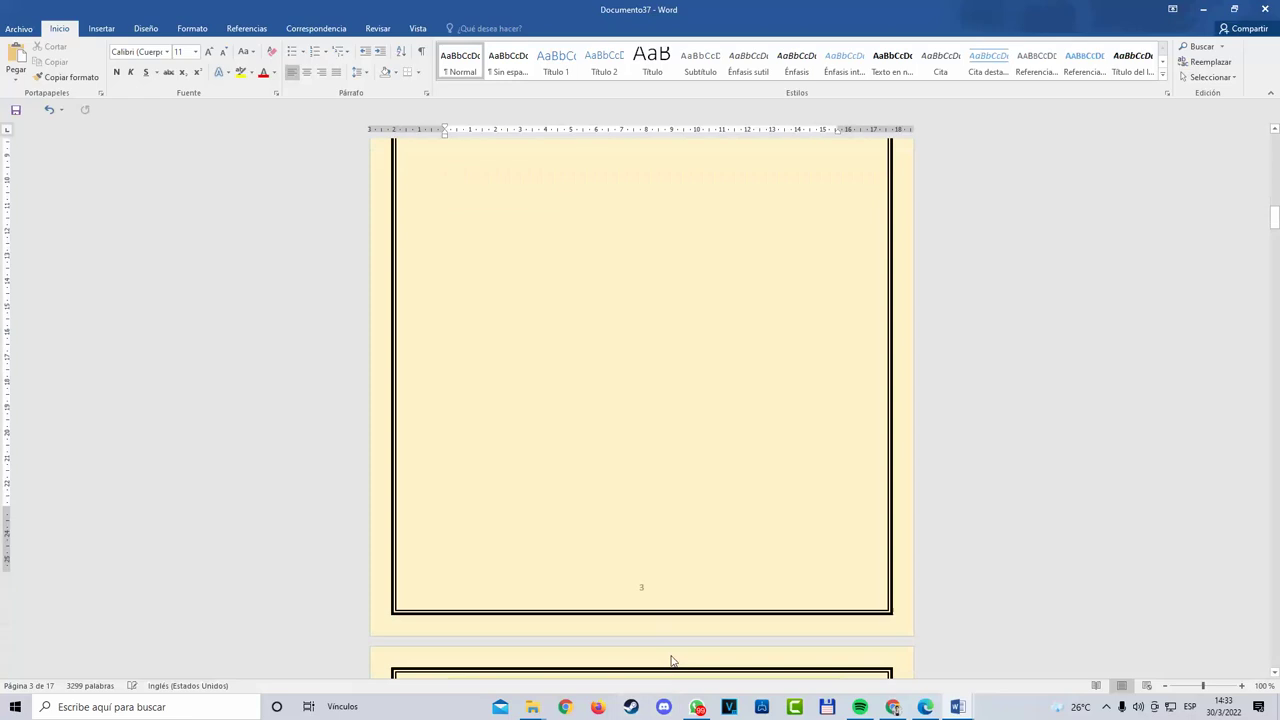
{"action": "scroll", "coordinate": [671, 660], "scroll_direction": "down", "scroll_amount": 3}
{"action": "scroll", "coordinate": [692, 449], "scroll_direction": "up", "scroll_amount": 4}
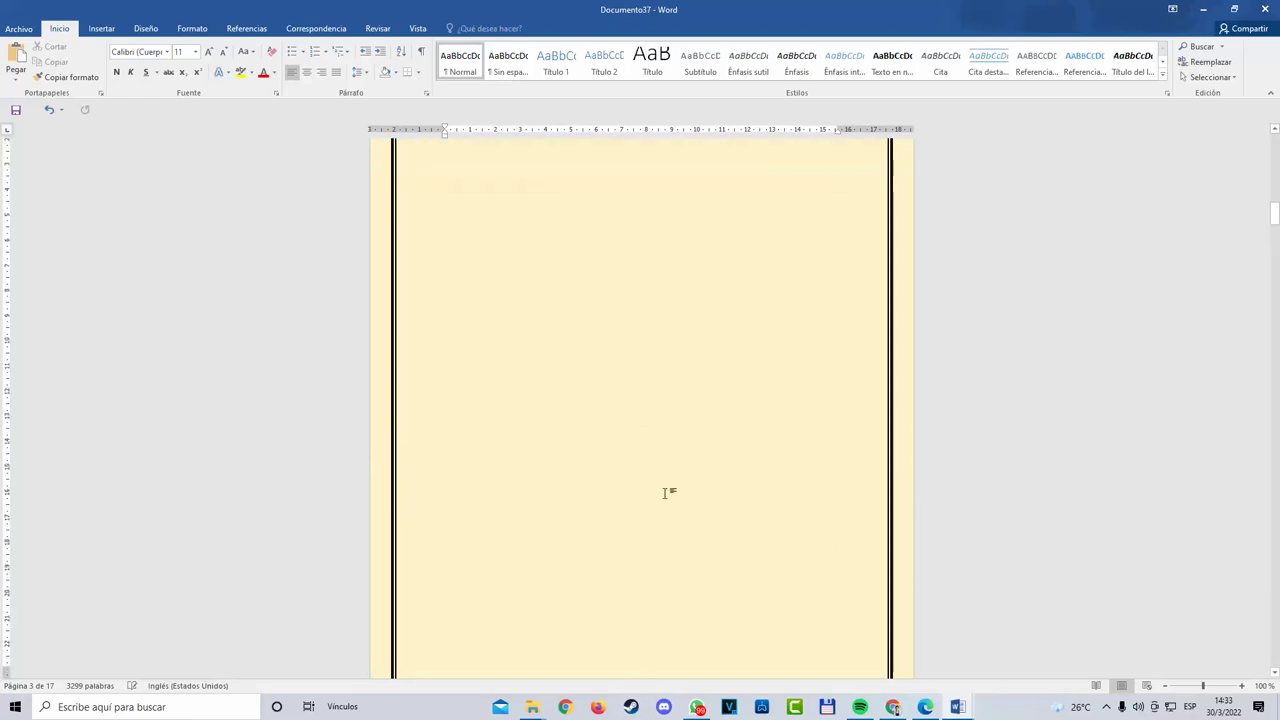
{"action": "scroll", "coordinate": [666, 491], "scroll_direction": "down", "scroll_amount": 5}
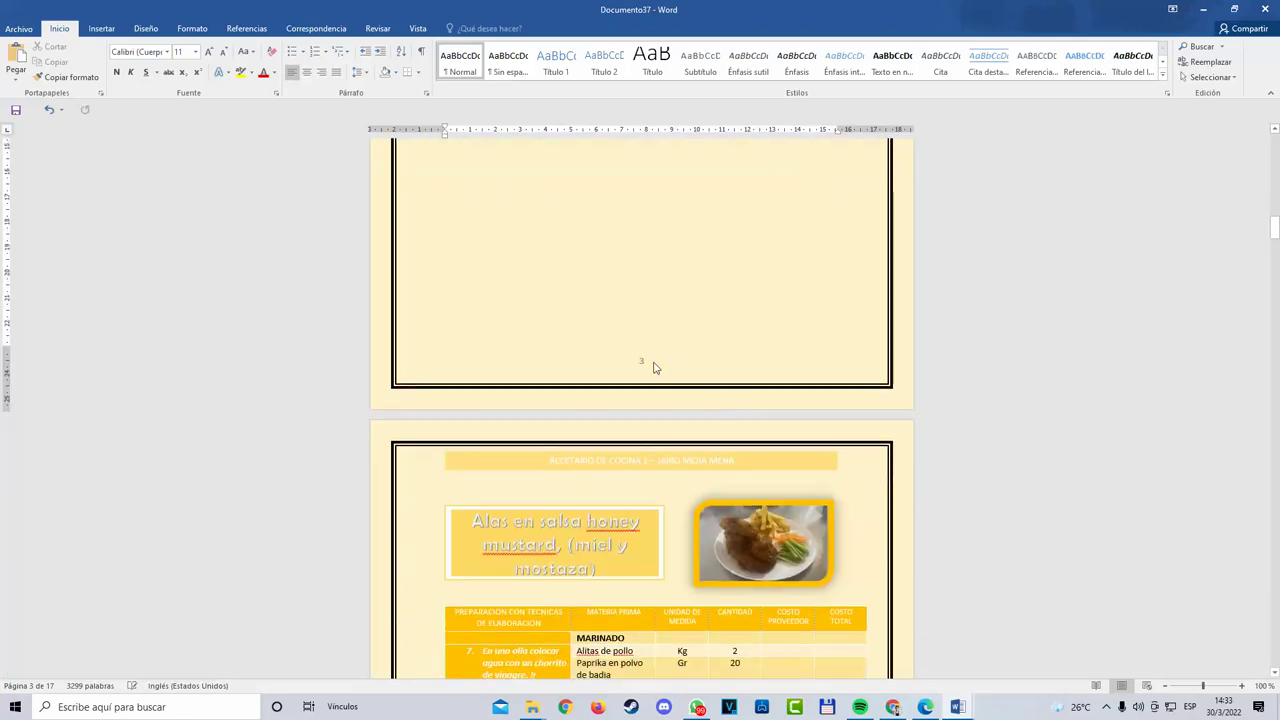
Step: Set the section 3 footer's page numbering to start at 1 and close the footer
{"action": "double_click", "coordinate": [643, 359]}
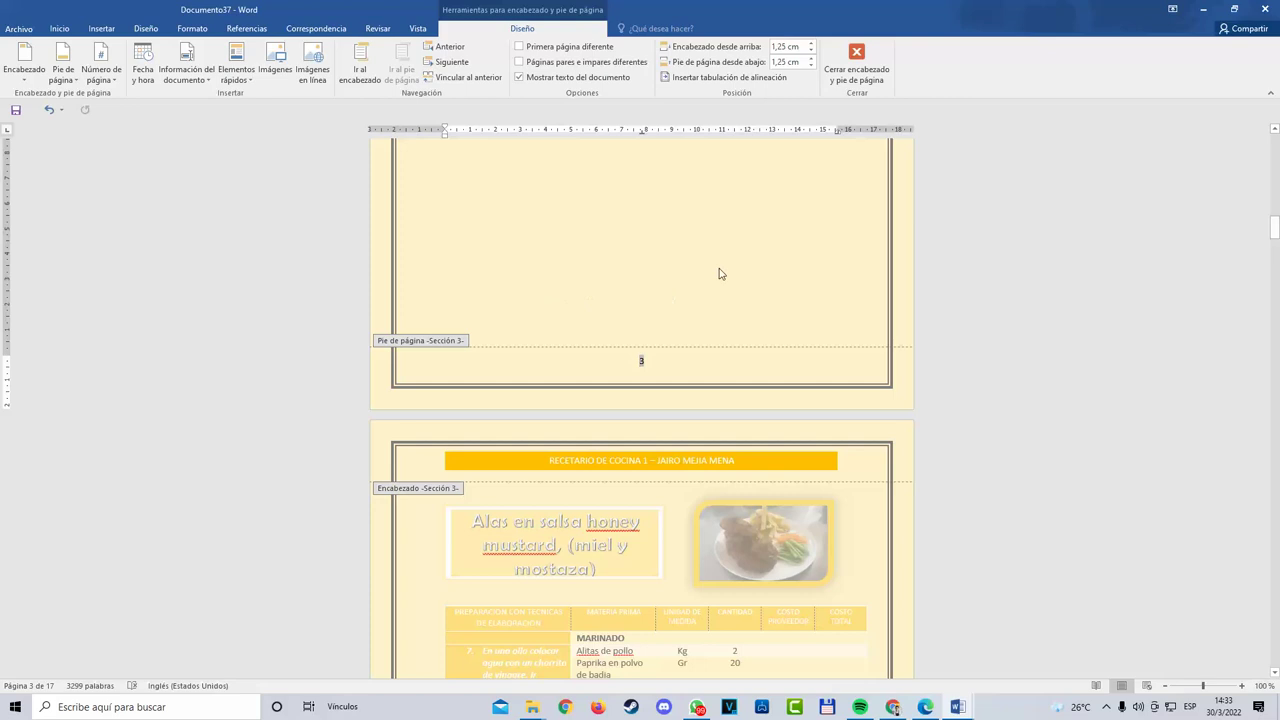
{"action": "double_click", "coordinate": [753, 254]}
{"action": "scroll", "coordinate": [700, 495], "scroll_direction": "down", "scroll_amount": 3}
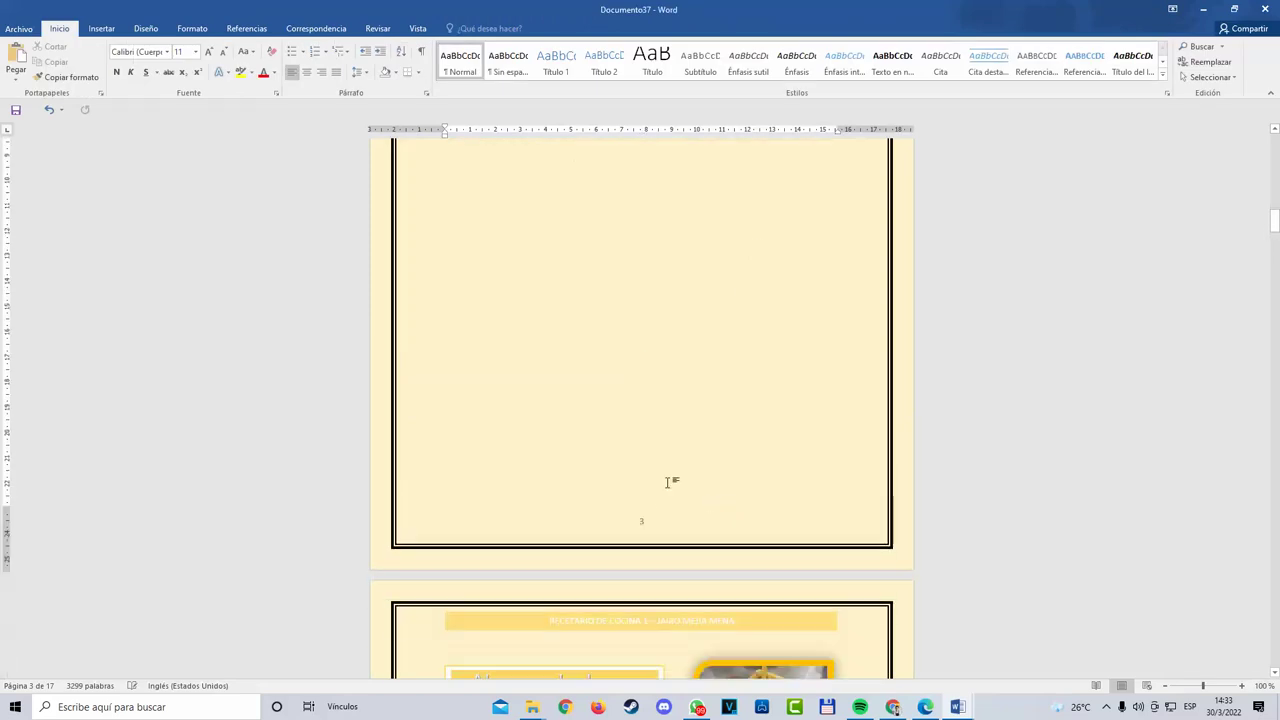
{"action": "double_click", "coordinate": [638, 521]}
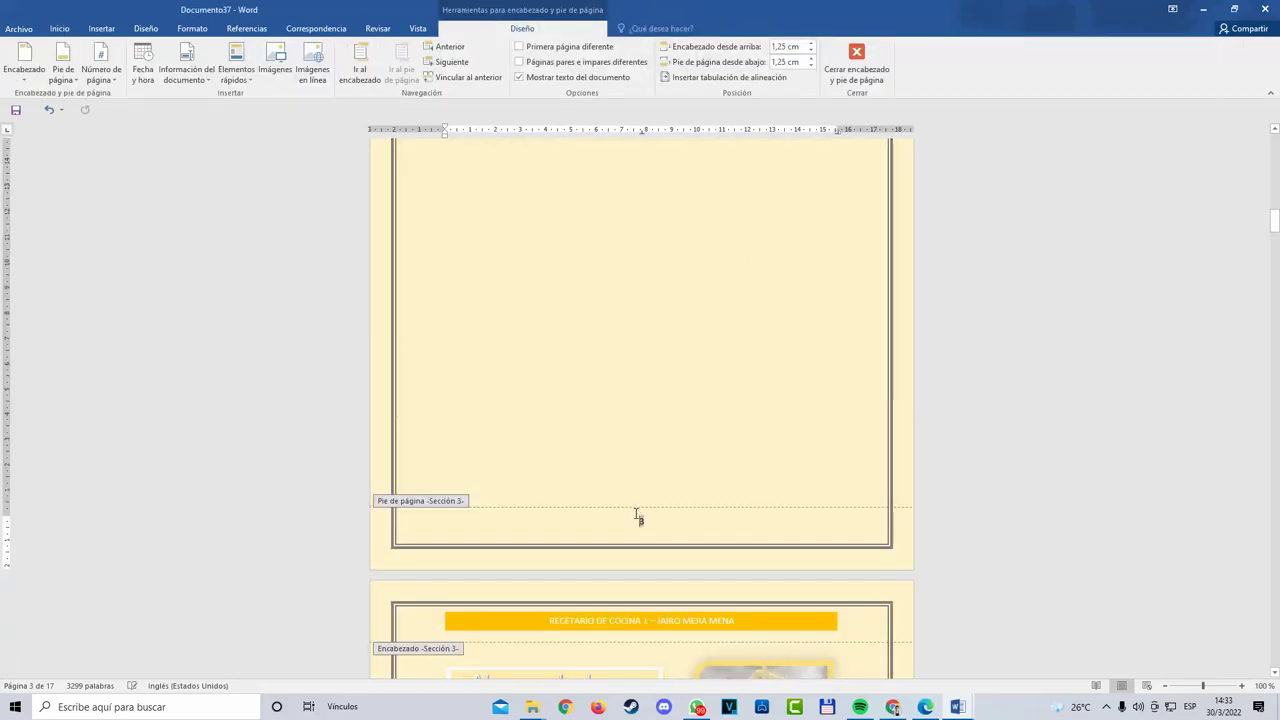
{"action": "left_click", "coordinate": [117, 88]}
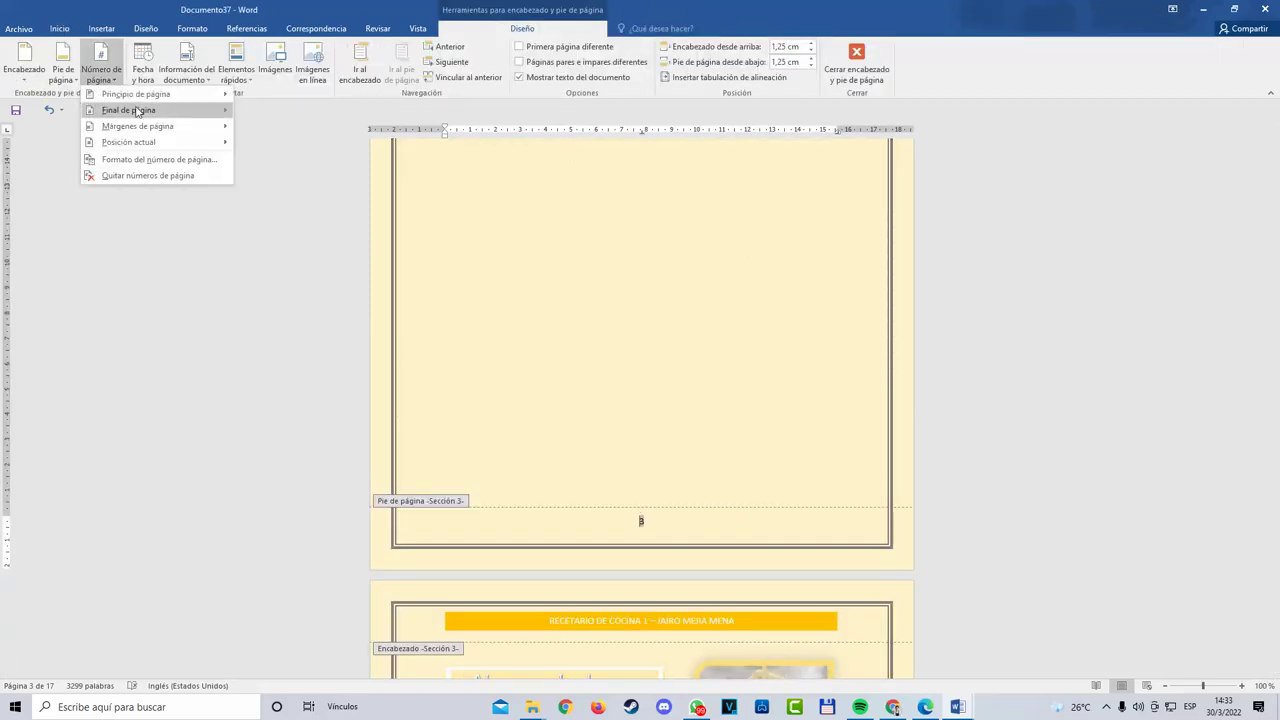
{"action": "left_click", "coordinate": [159, 163]}
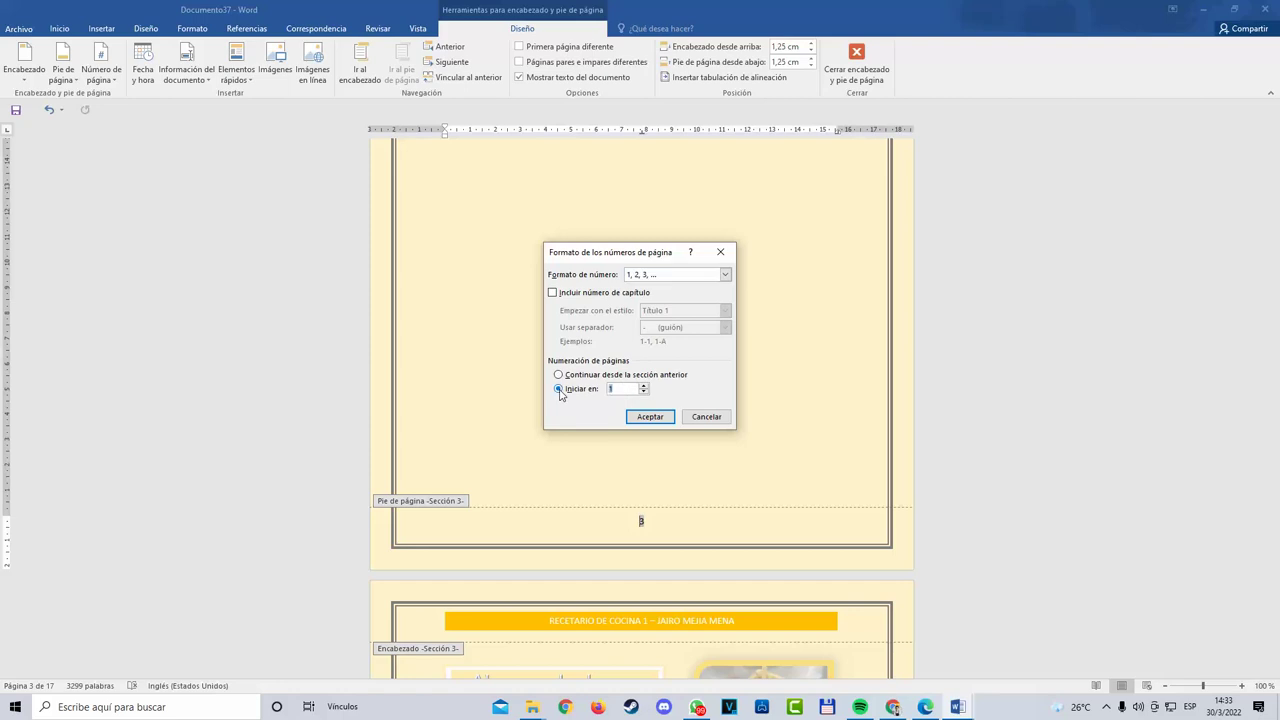
{"action": "left_click", "coordinate": [651, 416]}
{"action": "scroll", "coordinate": [728, 490], "scroll_direction": "down", "scroll_amount": 3}
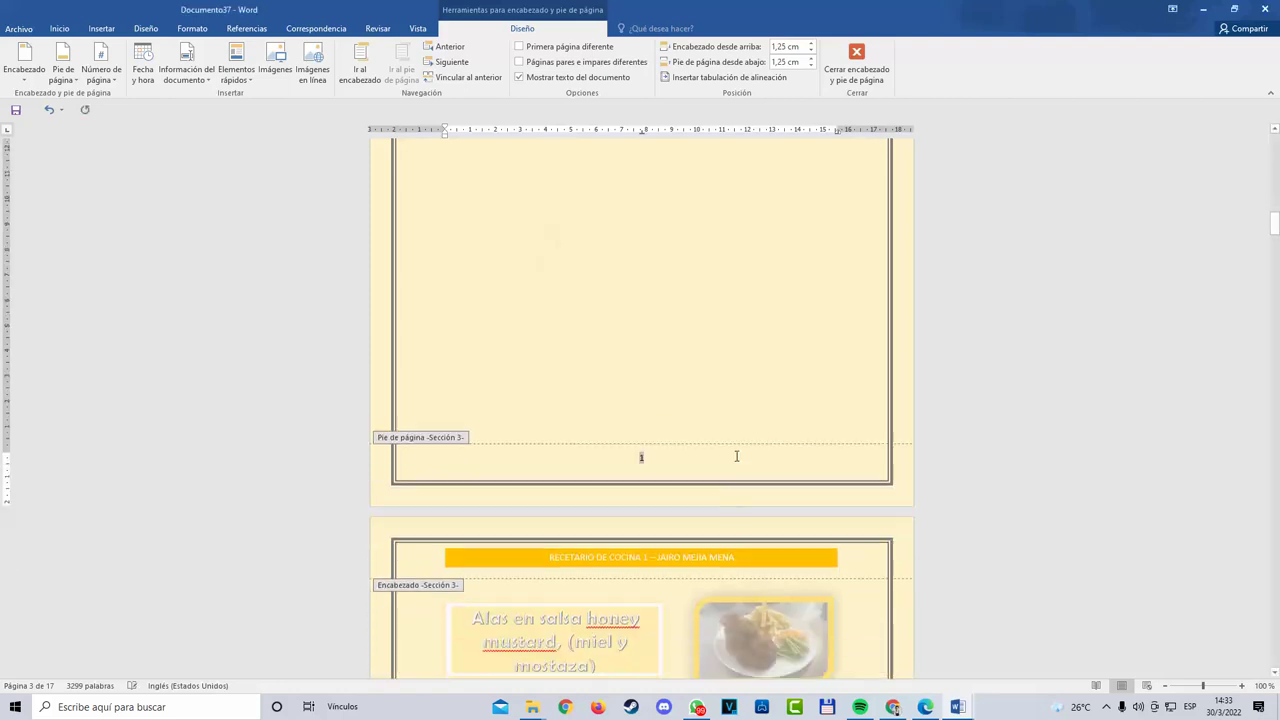
{"action": "left_click", "coordinate": [877, 64]}
Step: Check the page numbers at the bottom of the recipe pages from section 3 onward
{"action": "scroll", "coordinate": [789, 543], "scroll_direction": "down", "scroll_amount": 15}
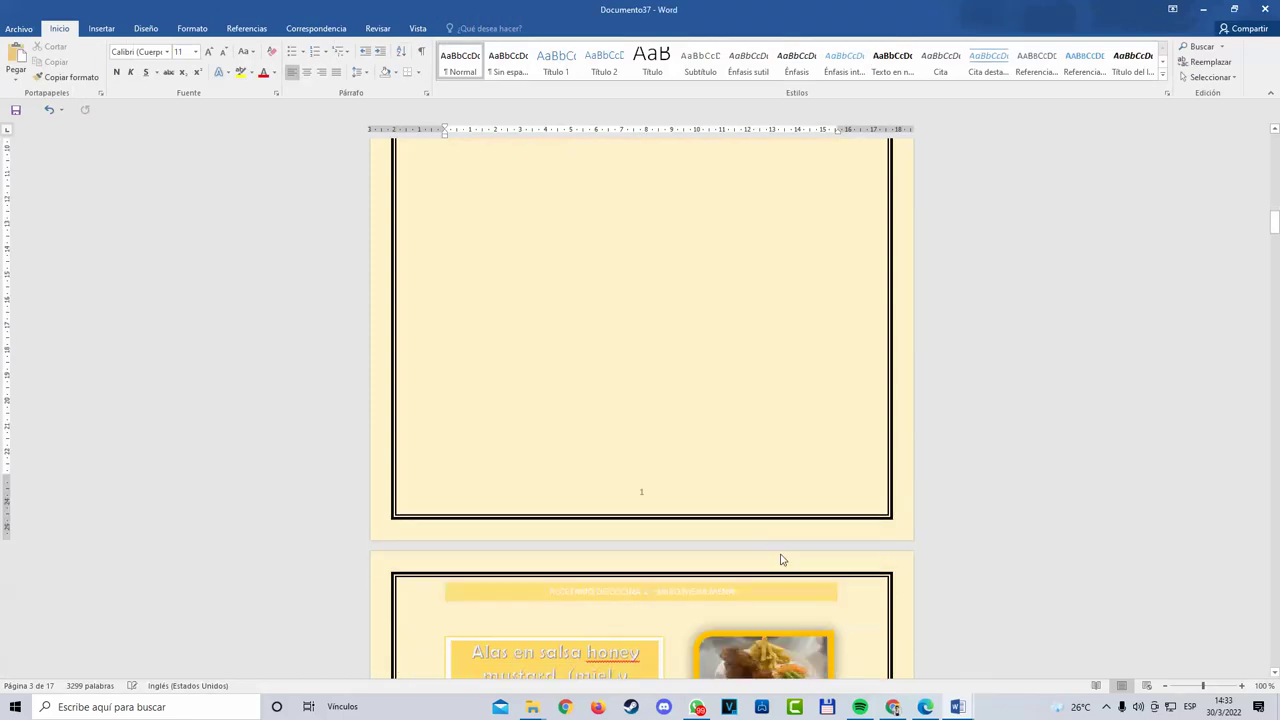
{"action": "scroll", "coordinate": [760, 567], "scroll_direction": "down", "scroll_amount": 20}
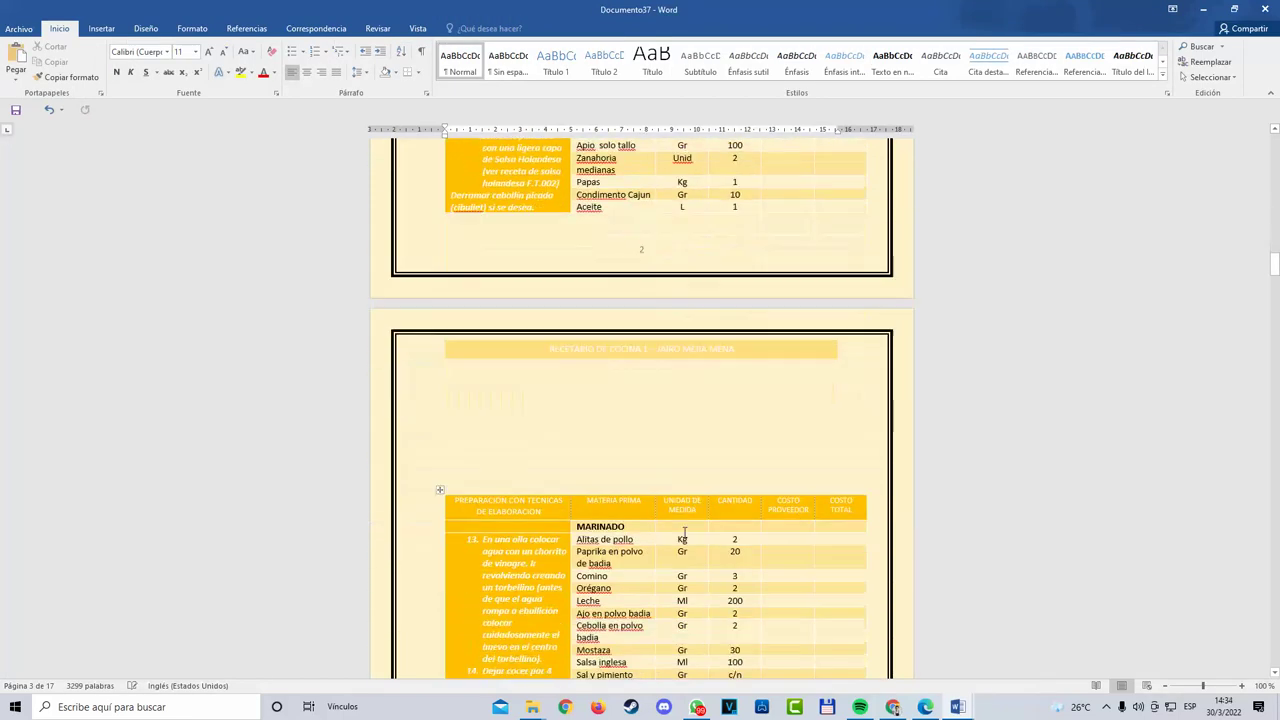
{"action": "scroll", "coordinate": [634, 463], "scroll_direction": "down", "scroll_amount": 20}
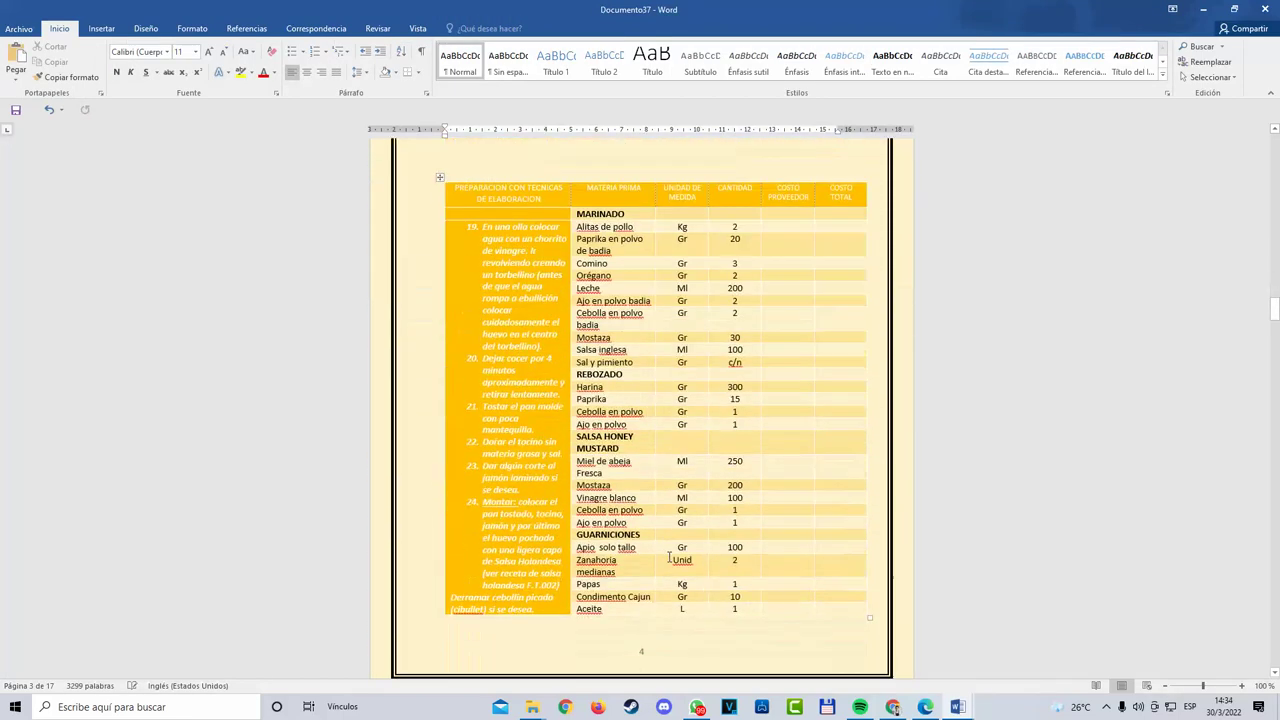
{"action": "left_click_drag", "start_coordinate": [1276, 340], "coordinate": [1275, 232]}
{"action": "scroll", "coordinate": [843, 309], "scroll_direction": "up", "scroll_amount": 3}
{"action": "scroll", "coordinate": [706, 371], "scroll_direction": "up", "scroll_amount": 3}
{"action": "scroll", "coordinate": [583, 503], "scroll_direction": "down", "scroll_amount": 7}
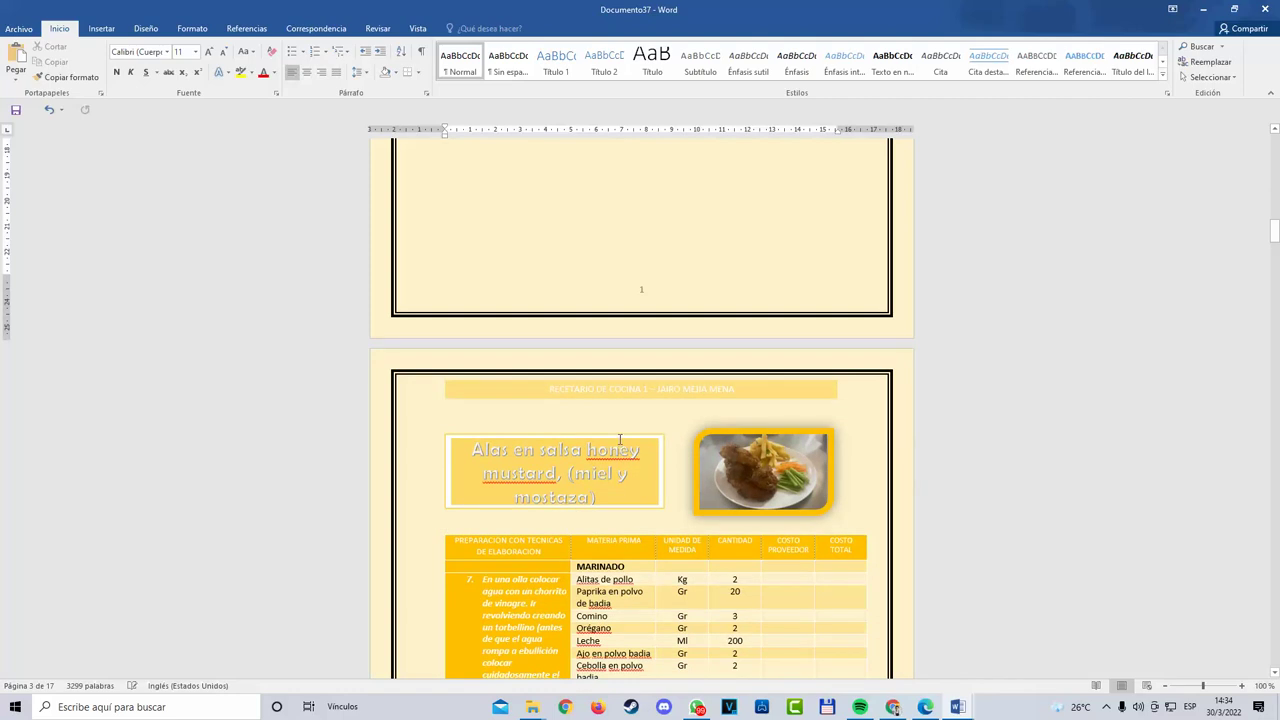
Step: Copy the "Alas en salsa honey mustard, (miel y mostaza)" title box onto the blank first page of section 3, just below the header
{"action": "left_click", "coordinate": [619, 438]}
{"action": "left_click", "coordinate": [597, 411]}
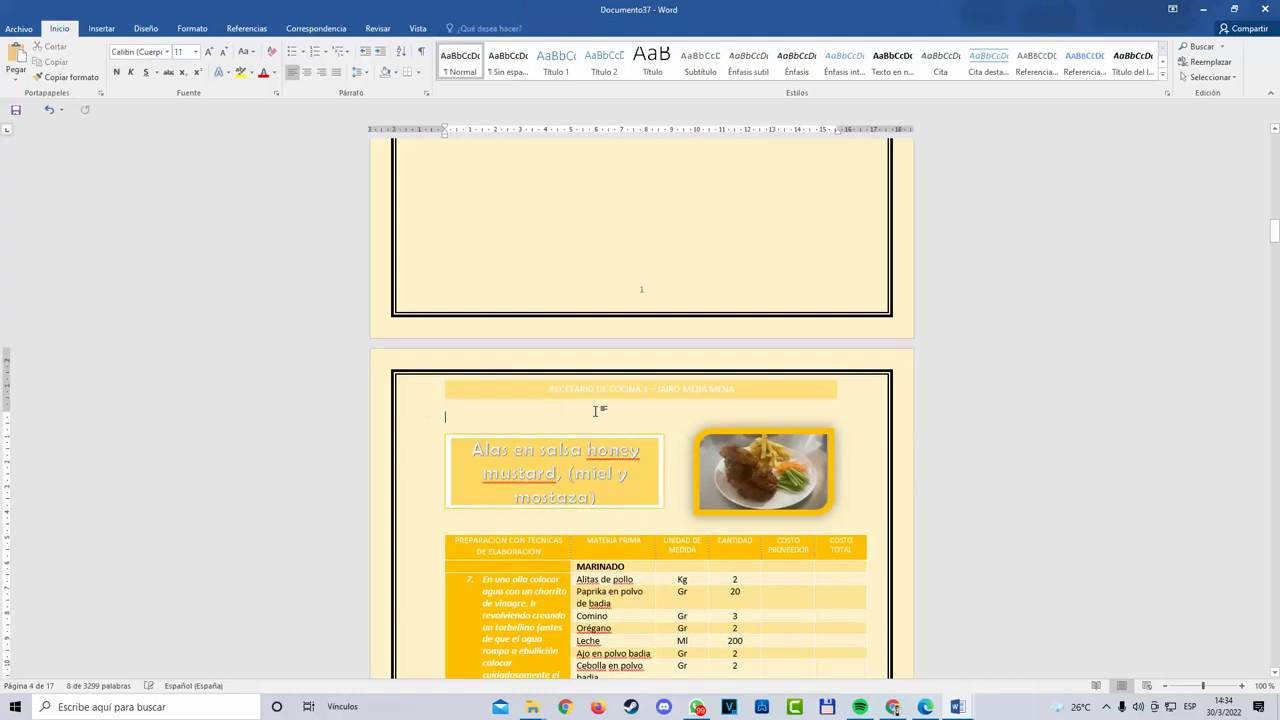
{"action": "left_click", "coordinate": [583, 451]}
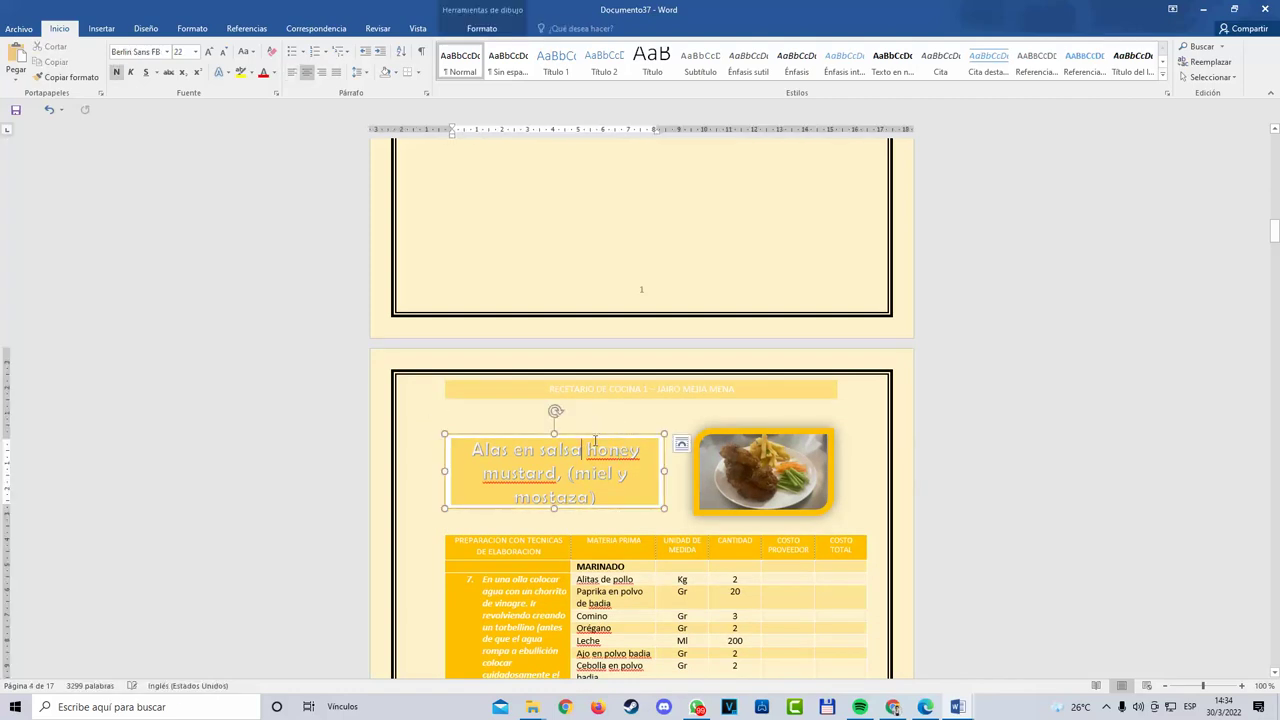
{"action": "scroll", "coordinate": [605, 437], "scroll_direction": "up", "scroll_amount": 1, "text": "ctrl"}
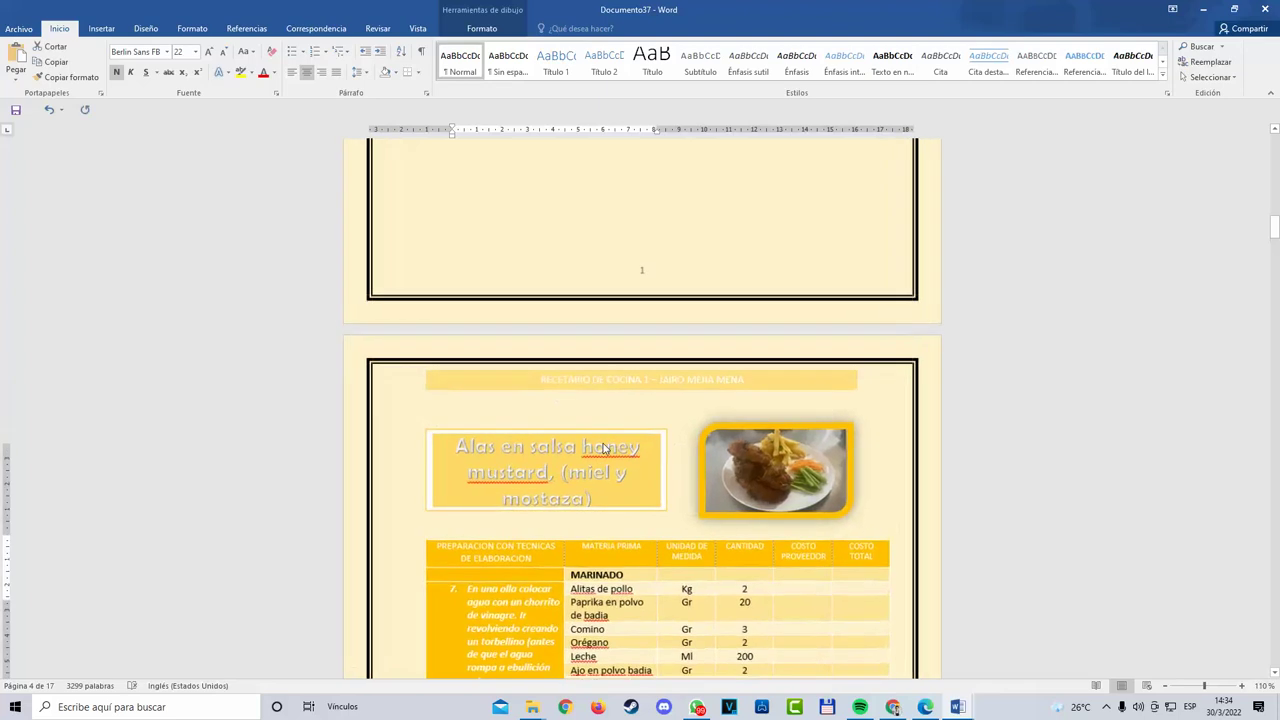
{"action": "scroll", "coordinate": [560, 441], "scroll_direction": "up", "scroll_amount": 5}
{"action": "scroll", "coordinate": [560, 441], "scroll_direction": "down", "scroll_amount": 5}
{"action": "left_click", "coordinate": [486, 366]}
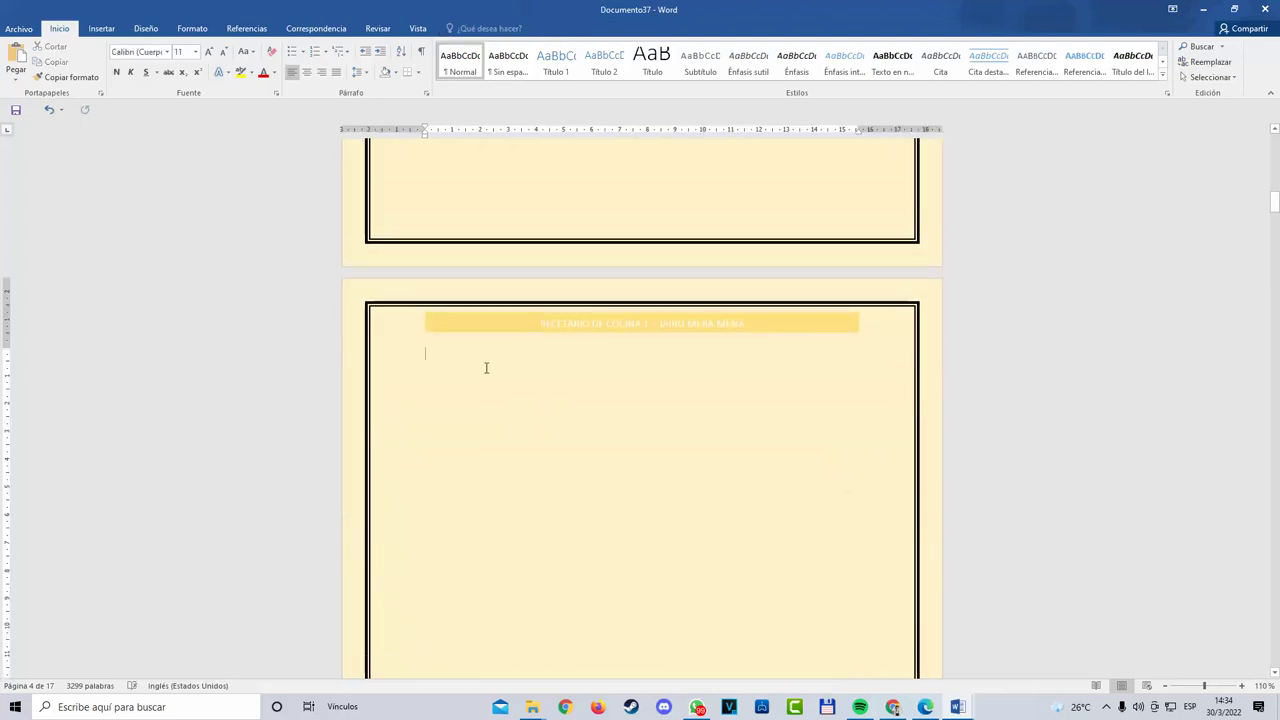
{"action": "key", "text": "ctrl+v"}
{"action": "left_click_drag", "start_coordinate": [525, 373], "coordinate": [536, 332]}
Step: Copy the framed dish photo onto the first page of section 3 and place it beside the title box
{"action": "scroll", "coordinate": [606, 437], "scroll_direction": "down", "scroll_amount": 1}
{"action": "scroll", "coordinate": [829, 680], "scroll_direction": "up", "scroll_amount": 5}
{"action": "scroll", "coordinate": [811, 608], "scroll_direction": "down", "scroll_amount": 2}
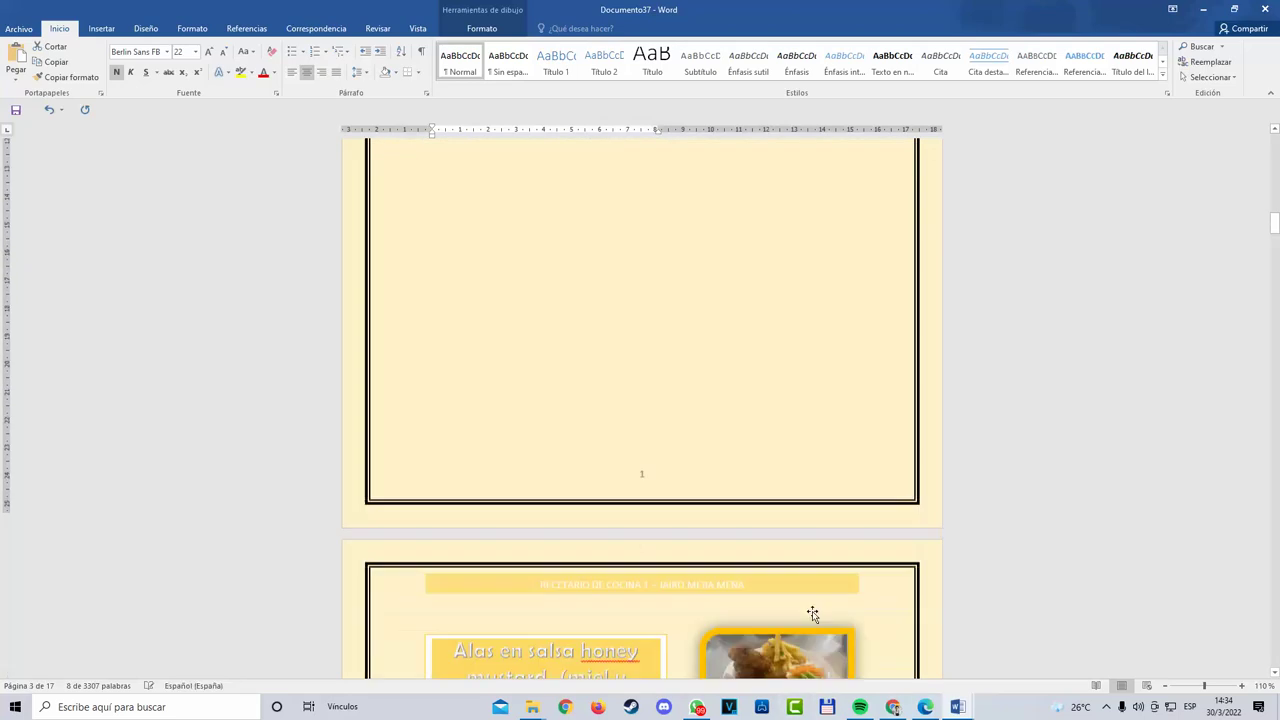
{"action": "left_click", "coordinate": [814, 605]}
{"action": "left_click", "coordinate": [811, 617]}
{"action": "scroll", "coordinate": [797, 612], "scroll_direction": "up", "scroll_amount": 8}
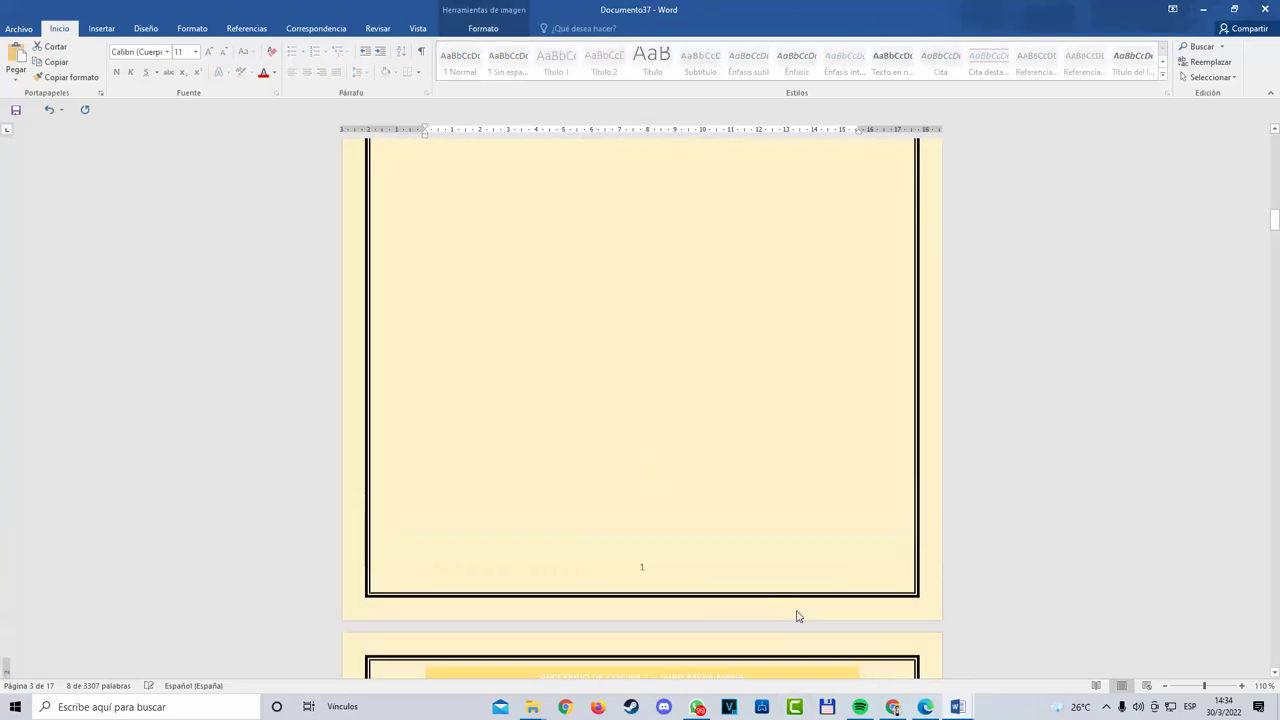
{"action": "left_click", "coordinate": [738, 371]}
{"action": "key", "text": "ctrl+v"}
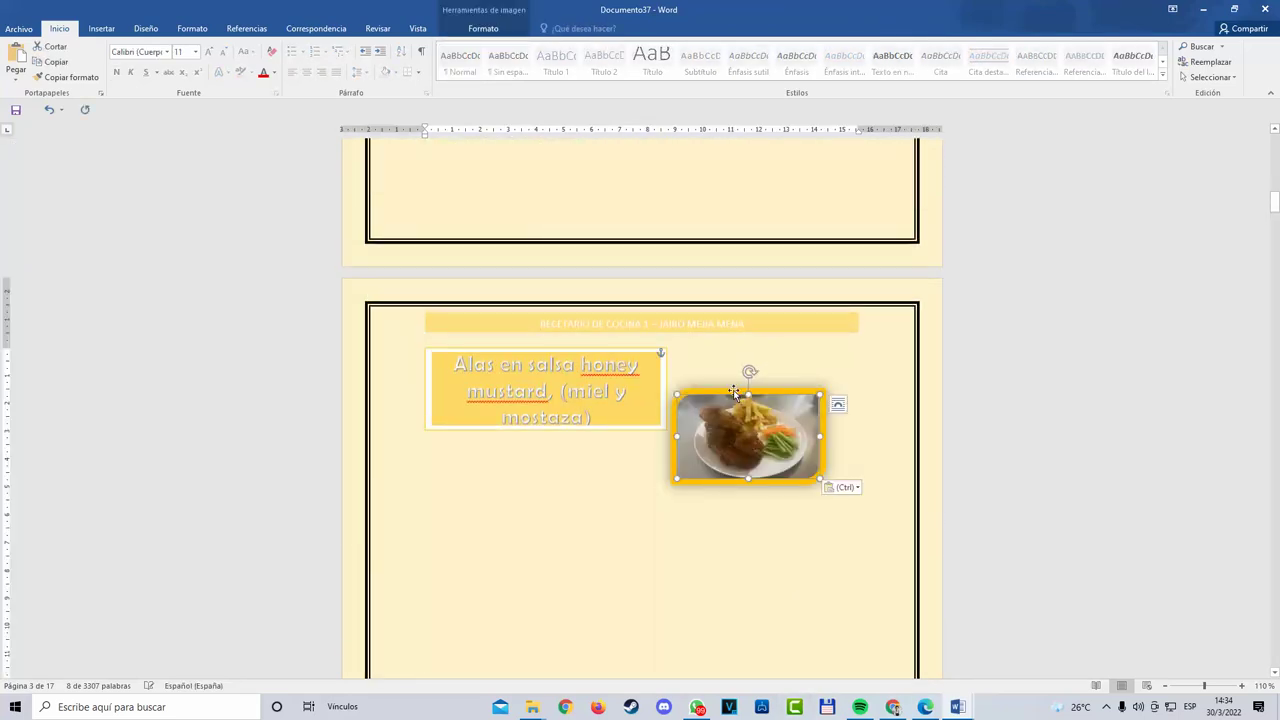
{"action": "left_click_drag", "start_coordinate": [739, 397], "coordinate": [765, 374]}
{"action": "scroll", "coordinate": [740, 606], "scroll_direction": "down", "scroll_amount": 2}
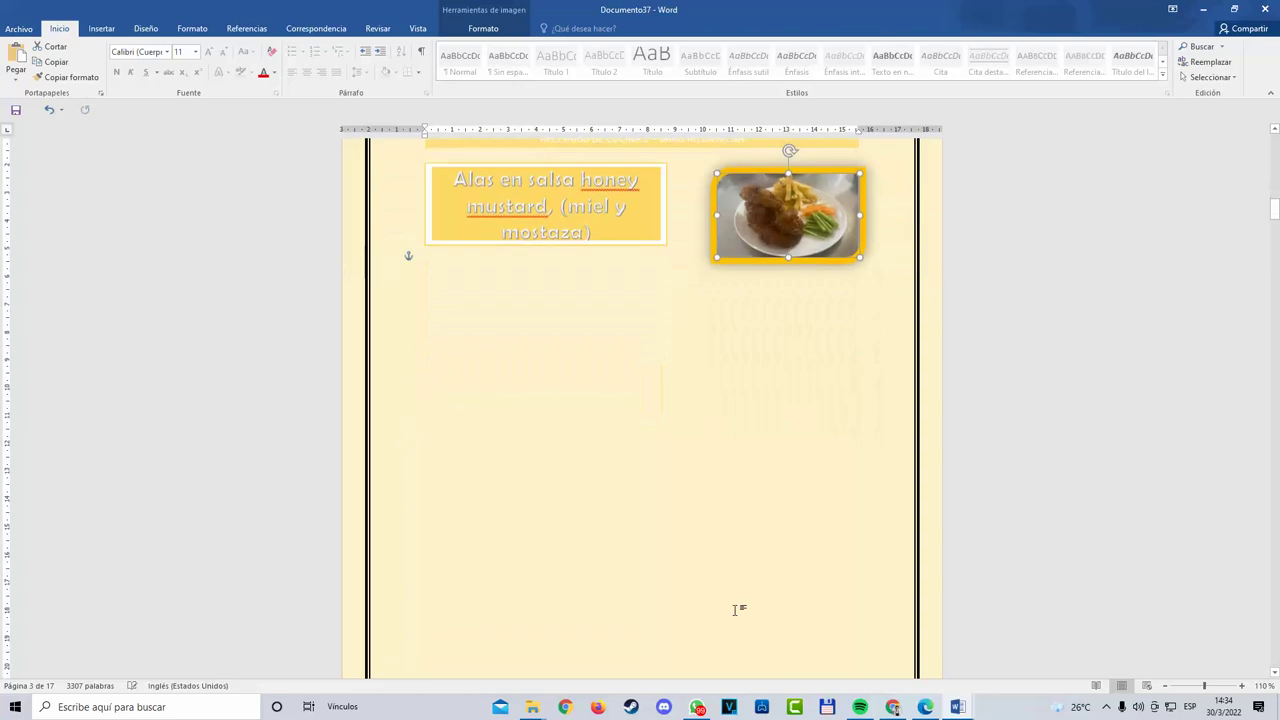
Step: Copy the recipe table from the following page and paste it below the title and photo on the first page of section 3
{"action": "scroll", "coordinate": [700, 640], "scroll_direction": "up", "scroll_amount": 5}
{"action": "left_click", "coordinate": [515, 600]}
{"action": "scroll", "coordinate": [510, 598], "scroll_direction": "down", "scroll_amount": 3}
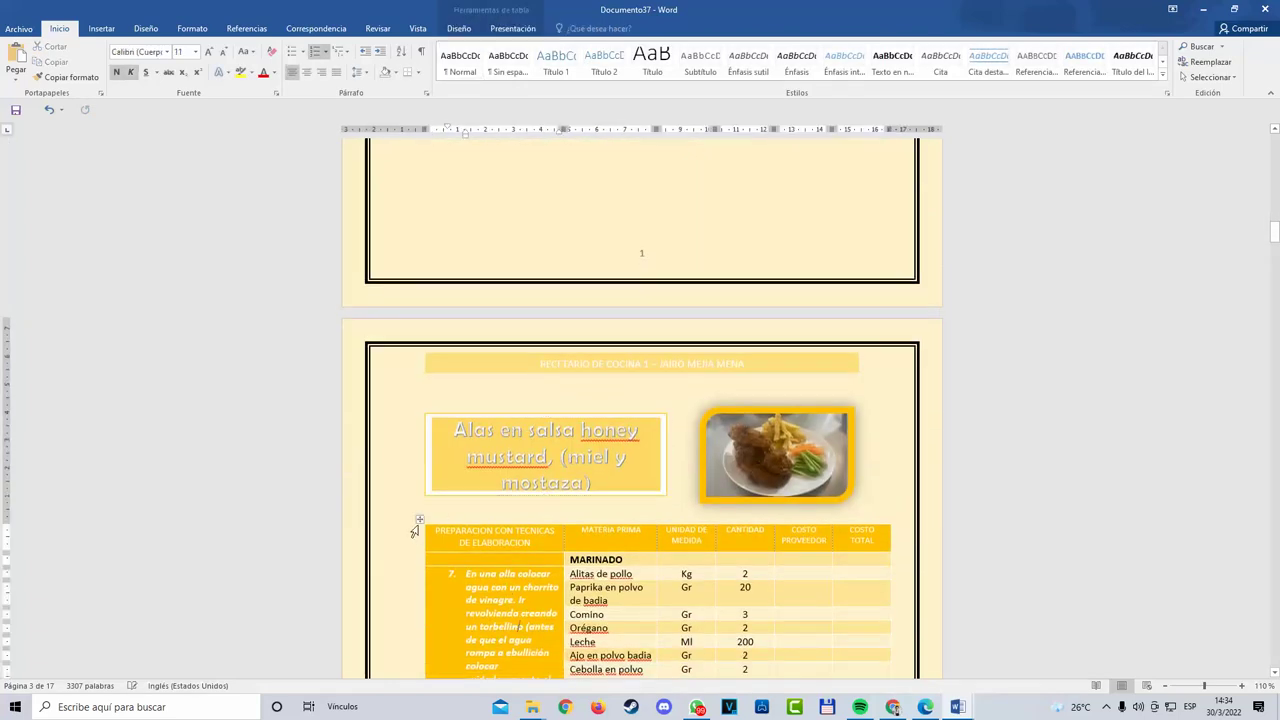
{"action": "left_click", "coordinate": [422, 517]}
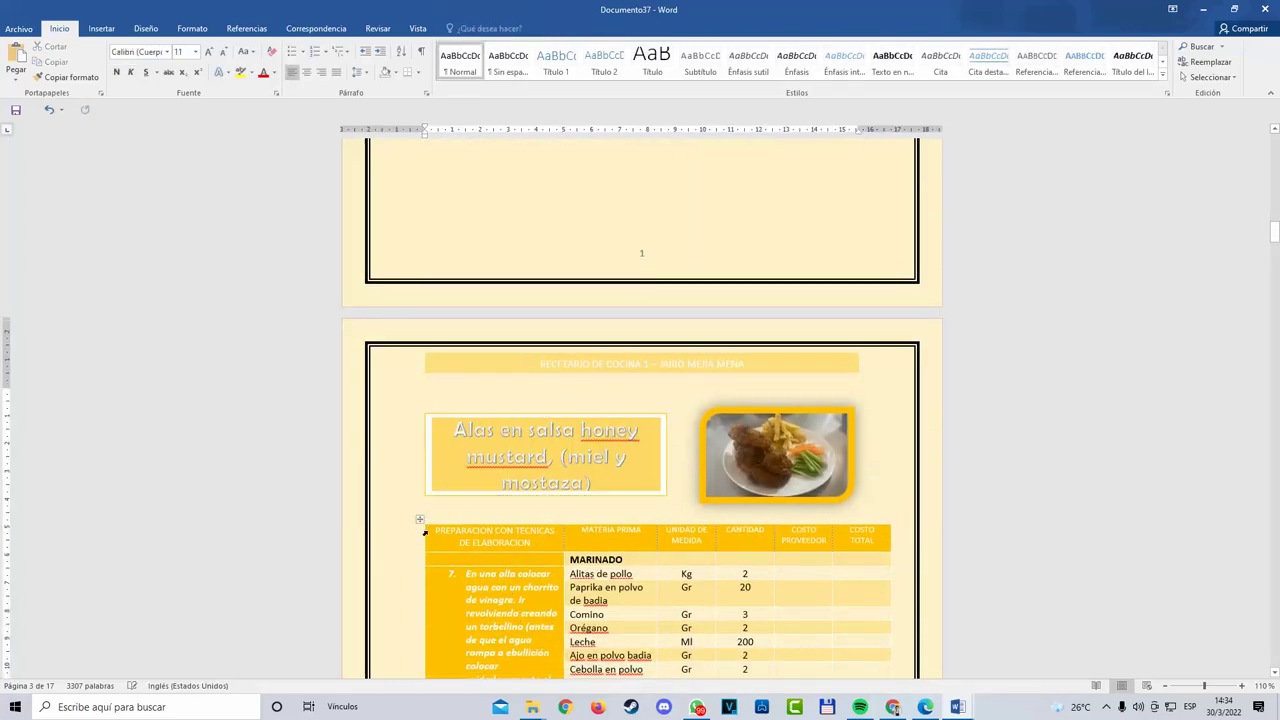
{"action": "left_click", "coordinate": [421, 519]}
{"action": "scroll", "coordinate": [393, 527], "scroll_direction": "up", "scroll_amount": 1}
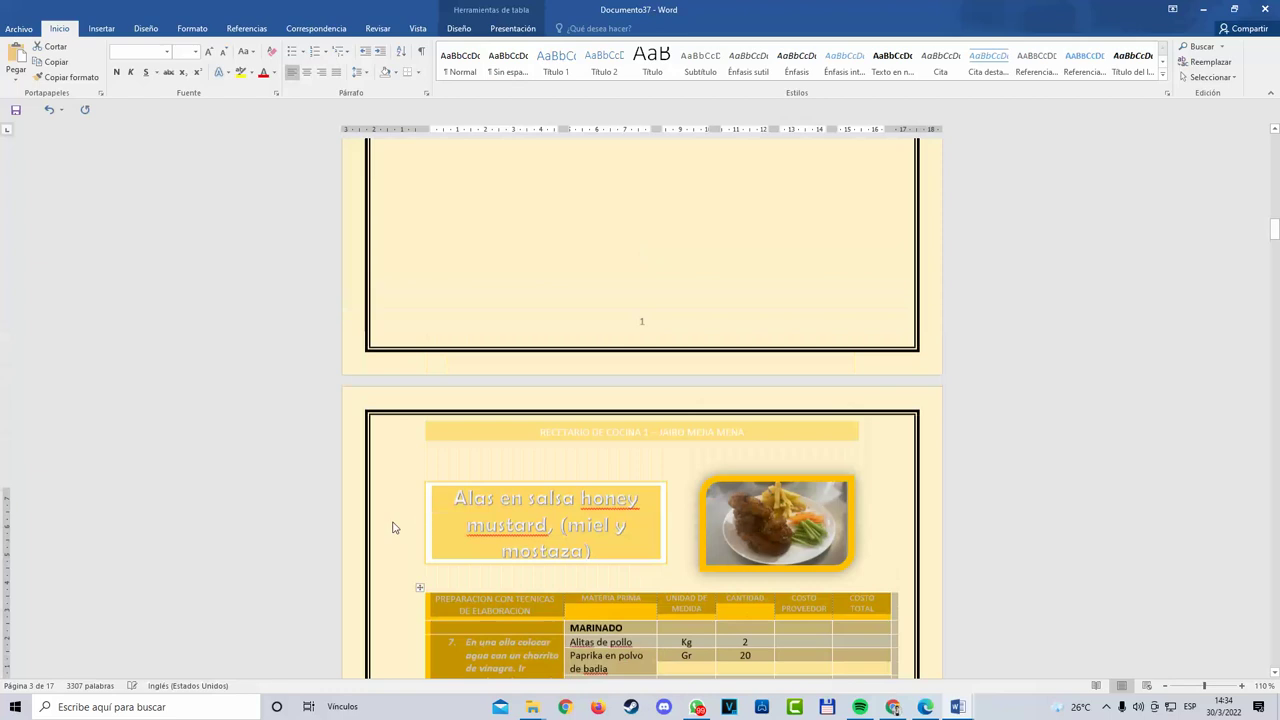
{"action": "scroll", "coordinate": [390, 525], "scroll_direction": "up", "scroll_amount": 5}
{"action": "scroll", "coordinate": [486, 446], "scroll_direction": "down", "scroll_amount": 8}
{"action": "left_click", "coordinate": [485, 391]}
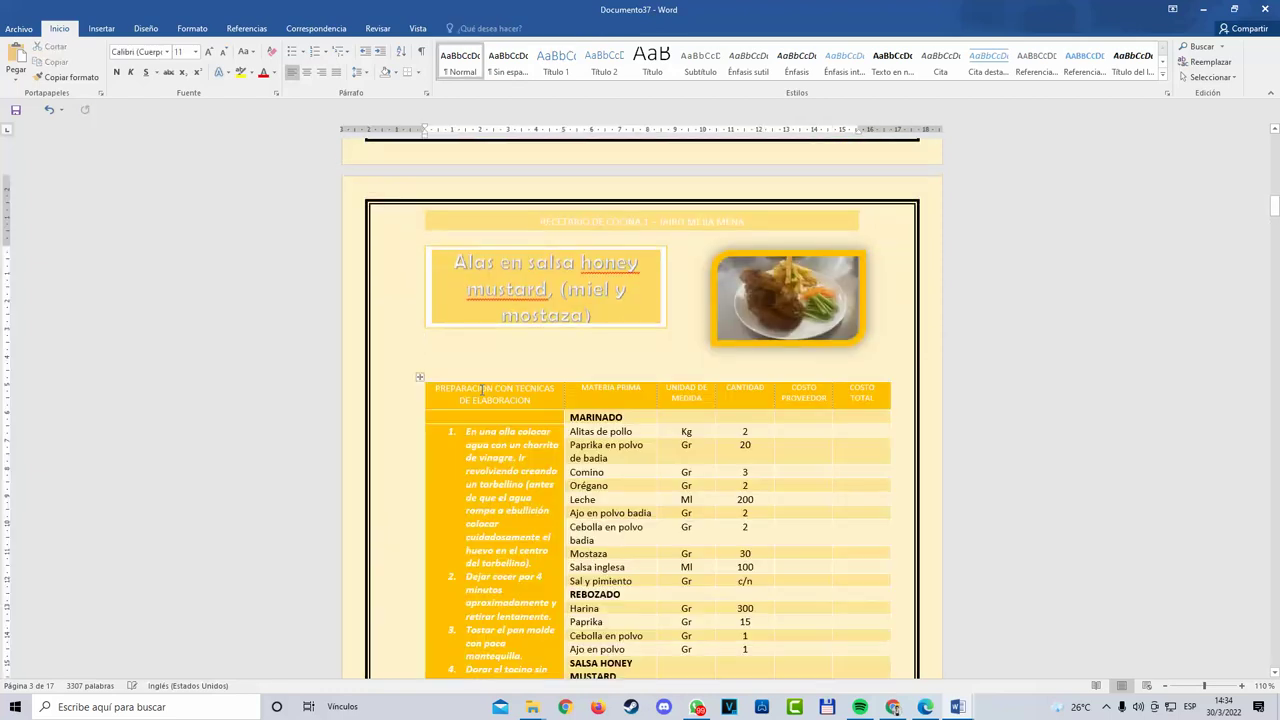
{"action": "scroll", "coordinate": [544, 411], "scroll_direction": "down", "scroll_amount": 12}
{"action": "scroll", "coordinate": [547, 522], "scroll_direction": "up", "scroll_amount": 9}
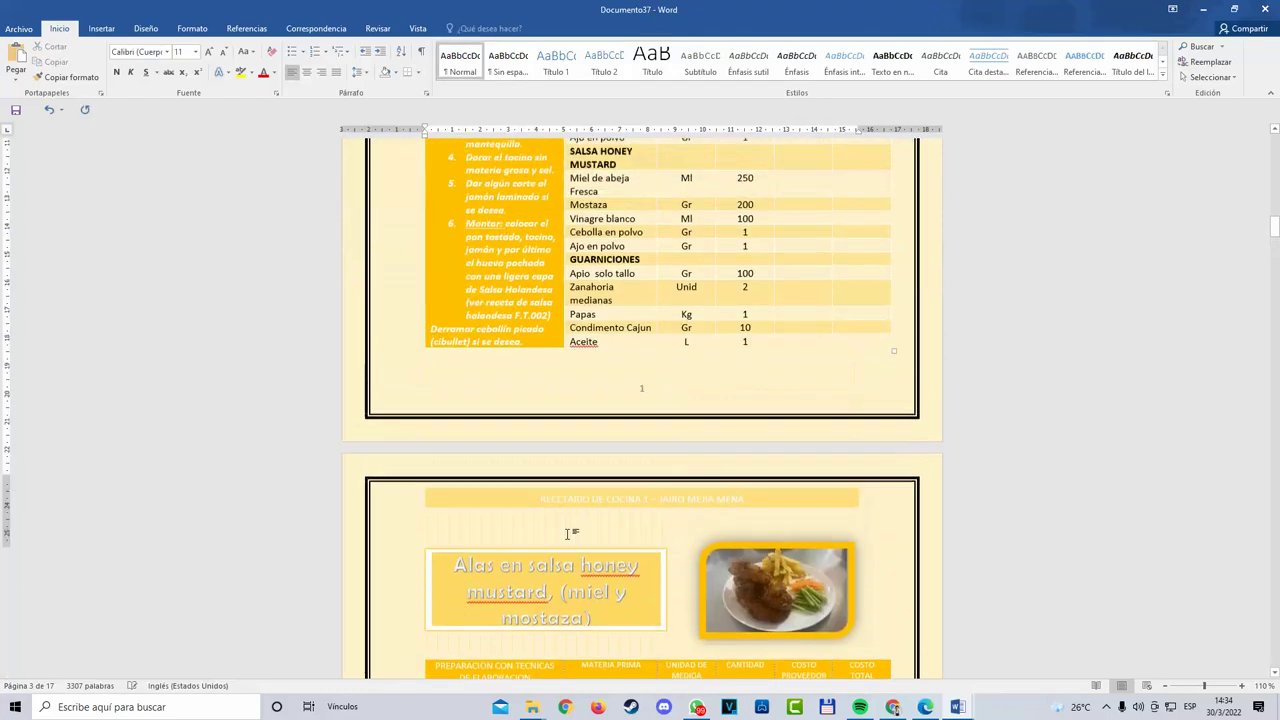
Step: Review the cover and index pages, check the instructions in the "guia de actividad 3" PDF in Edge, and return to Word
{"action": "scroll", "coordinate": [547, 522], "scroll_direction": "up", "scroll_amount": 15}
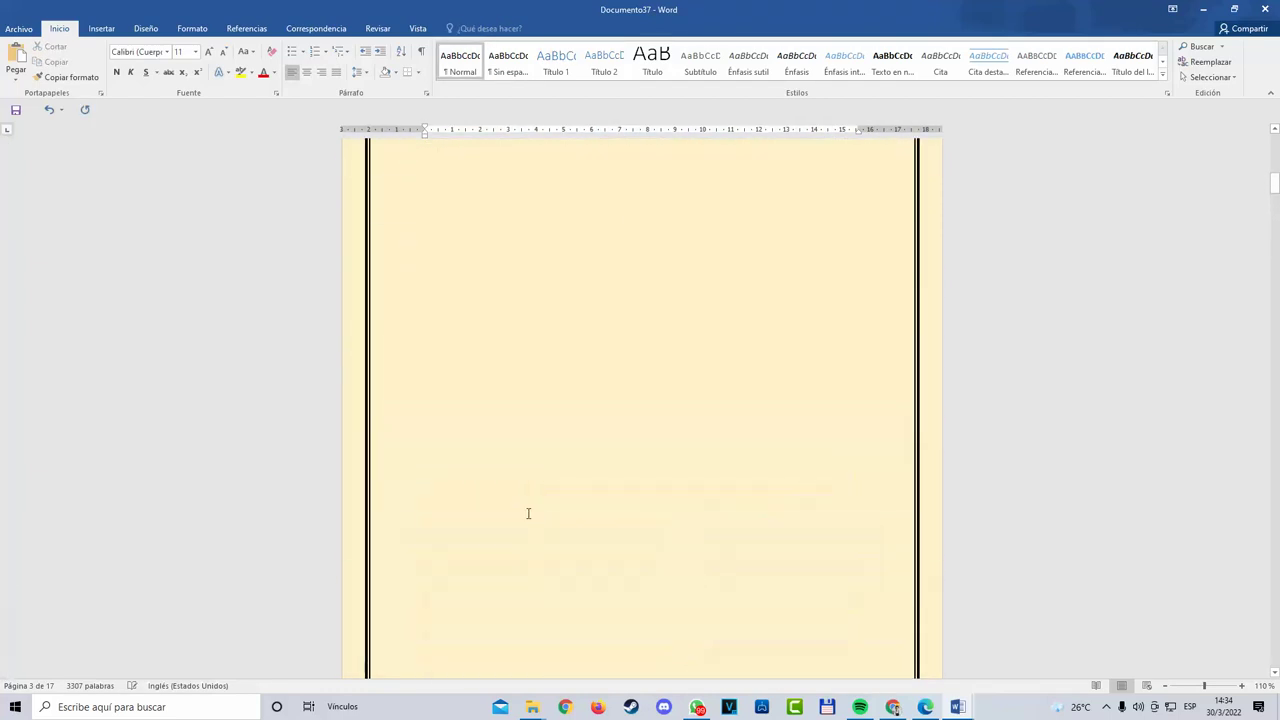
{"action": "scroll", "coordinate": [810, 440], "scroll_direction": "up", "scroll_amount": 1}
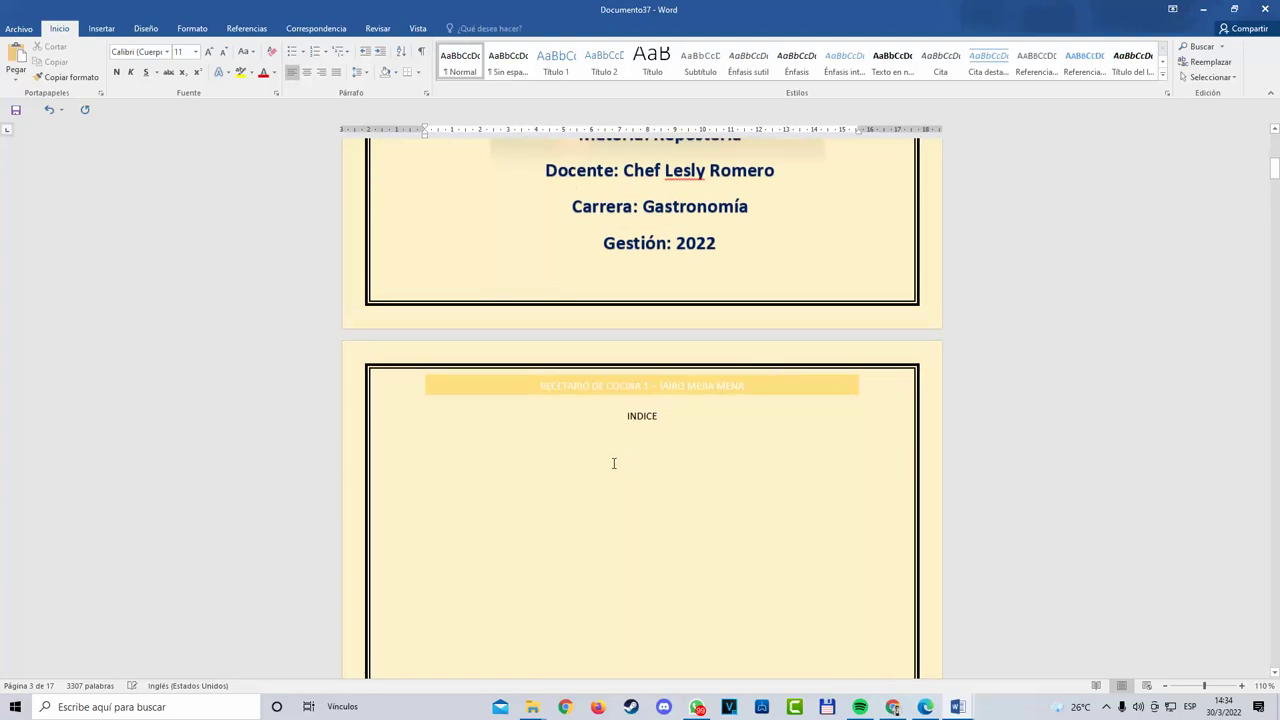
{"action": "scroll", "coordinate": [728, 385], "scroll_direction": "up", "scroll_amount": 10}
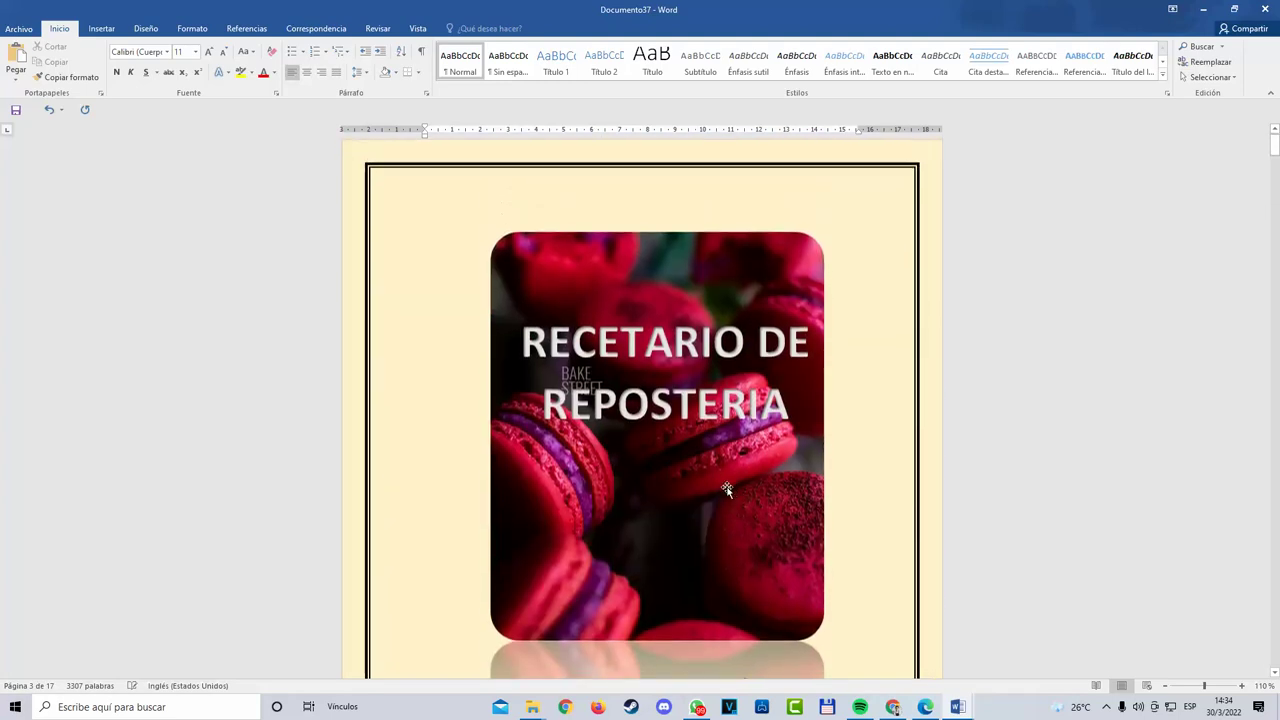
{"action": "scroll", "coordinate": [728, 410], "scroll_direction": "down", "scroll_amount": 5}
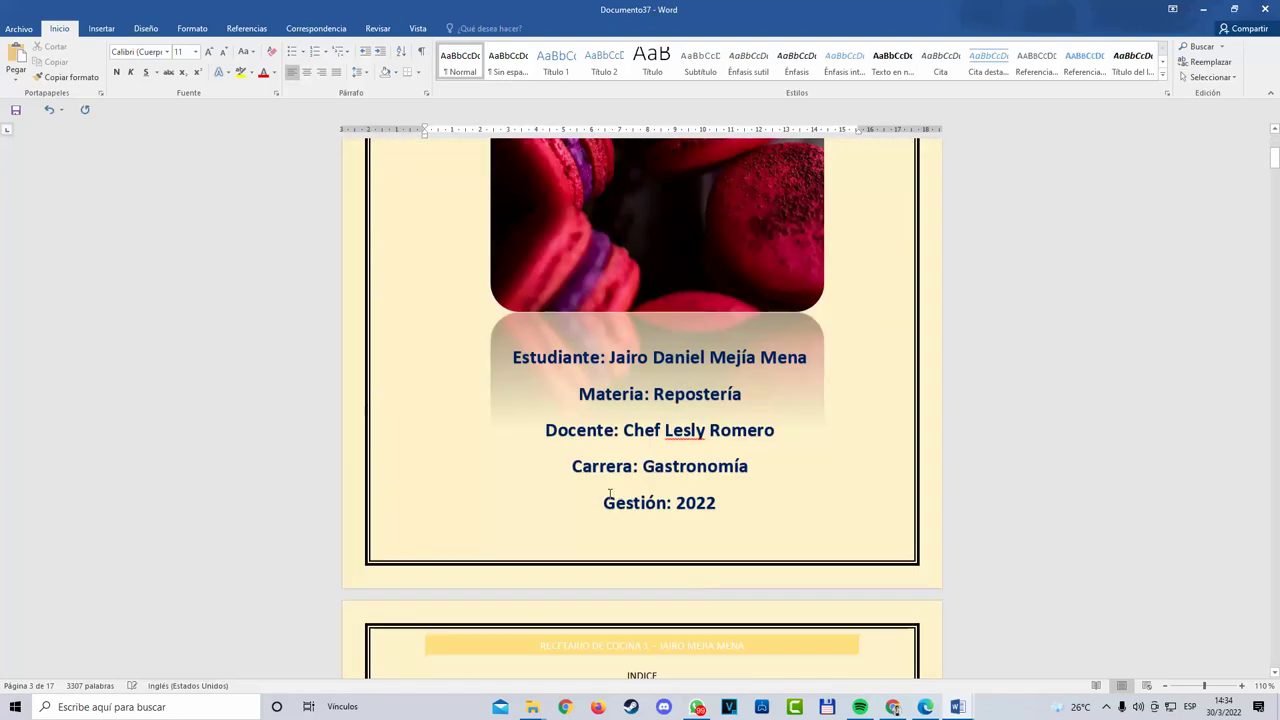
{"action": "left_click", "coordinate": [927, 708]}
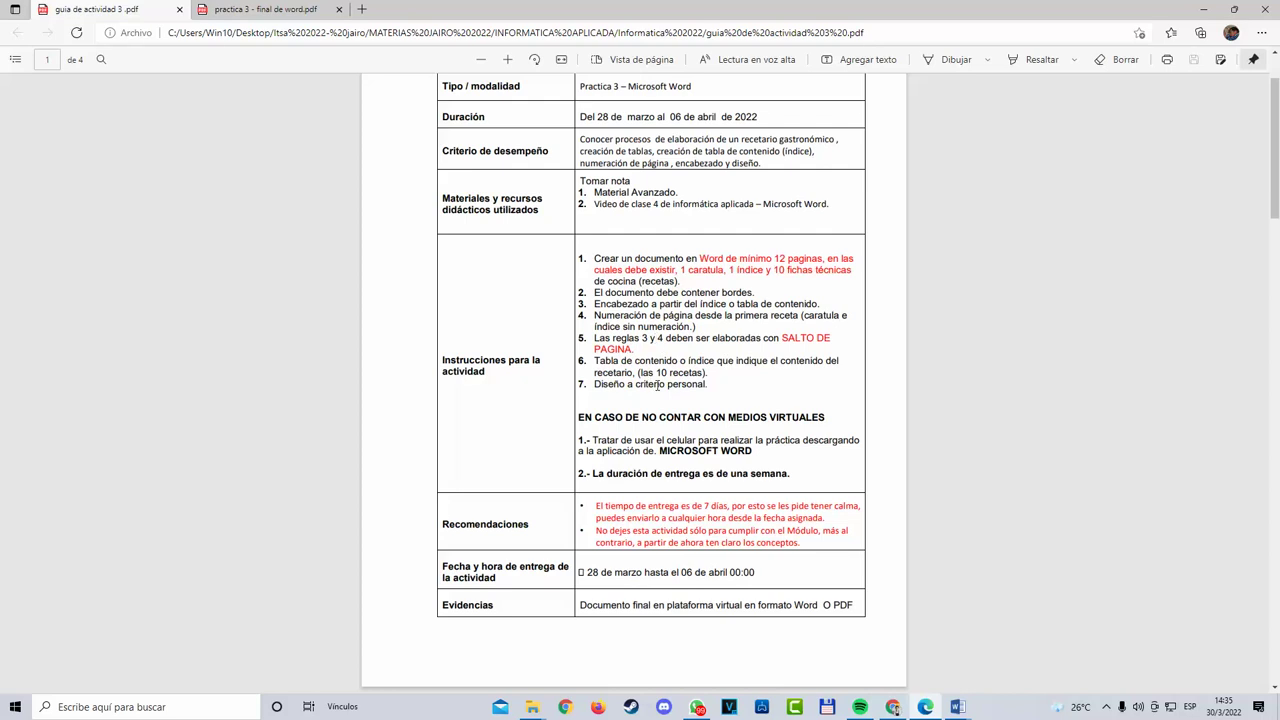
{"action": "left_click", "coordinate": [1203, 11]}
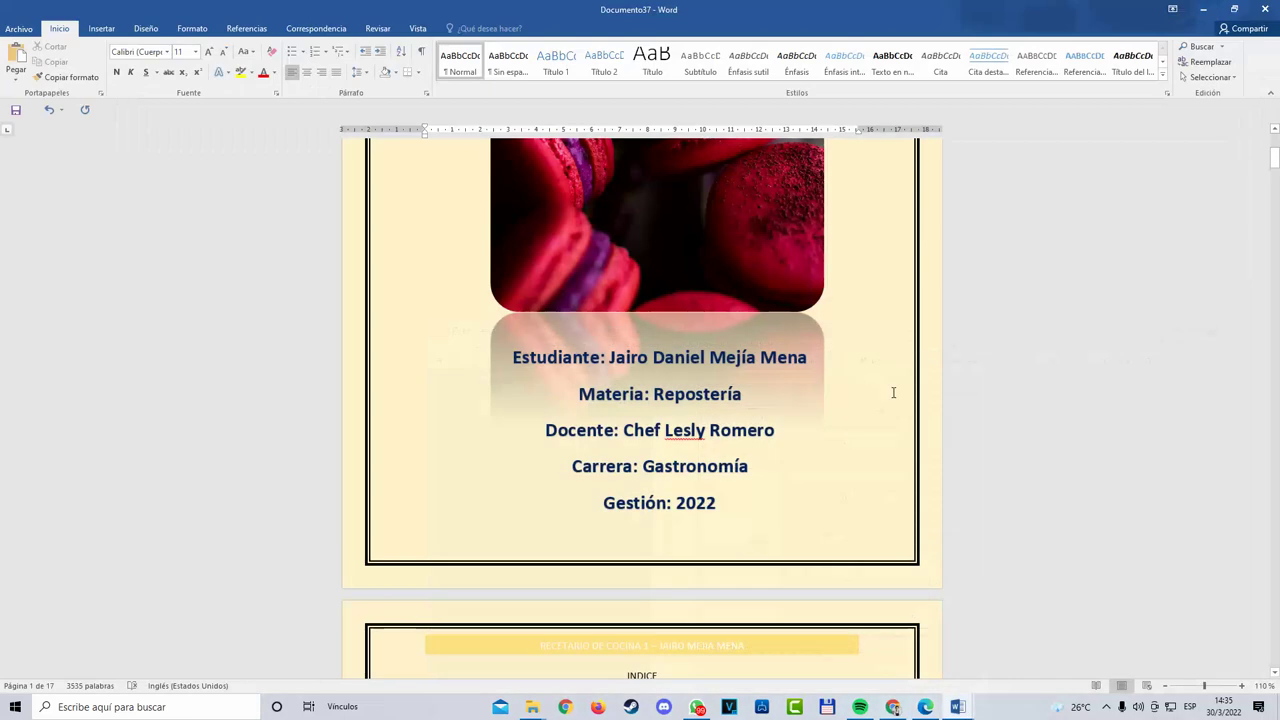
Step: Cut the selected empty paragraphs from the blank page after the page numbered 6
{"action": "scroll", "coordinate": [894, 394], "scroll_direction": "down", "scroll_amount": 15}
{"action": "scroll", "coordinate": [786, 626], "scroll_direction": "down", "scroll_amount": 15}
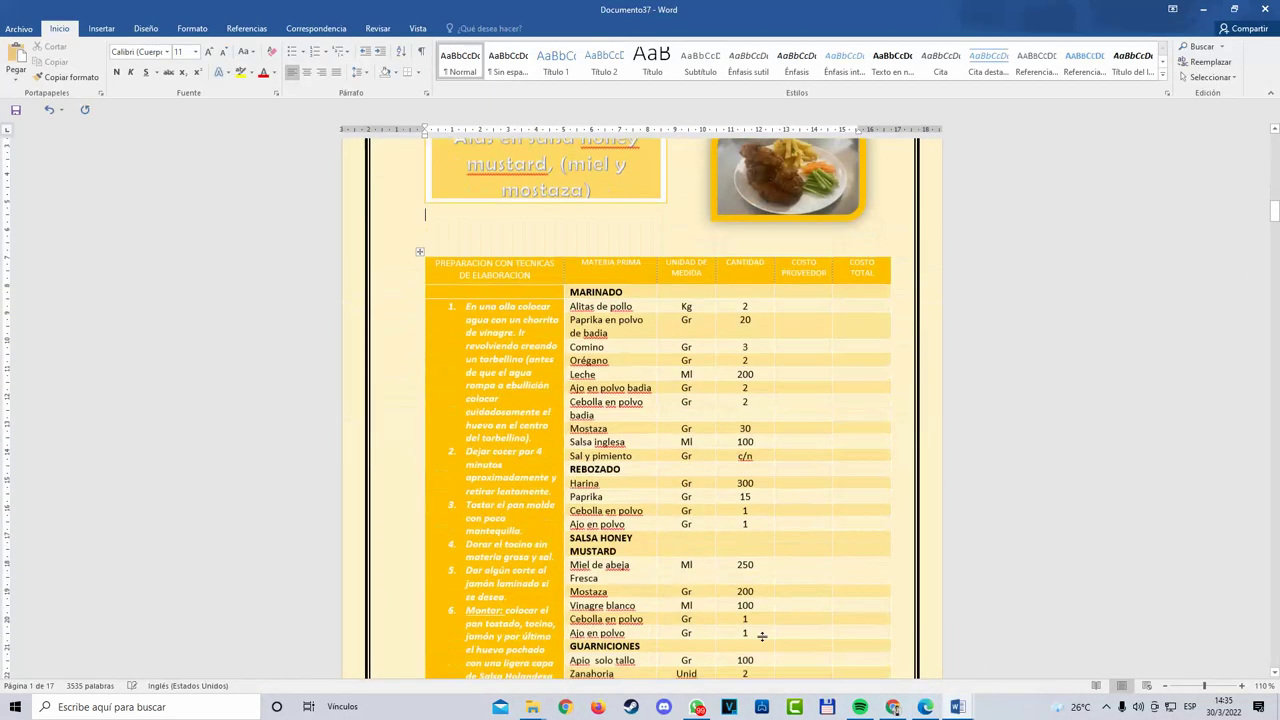
{"action": "scroll", "coordinate": [665, 626], "scroll_direction": "down", "scroll_amount": 15}
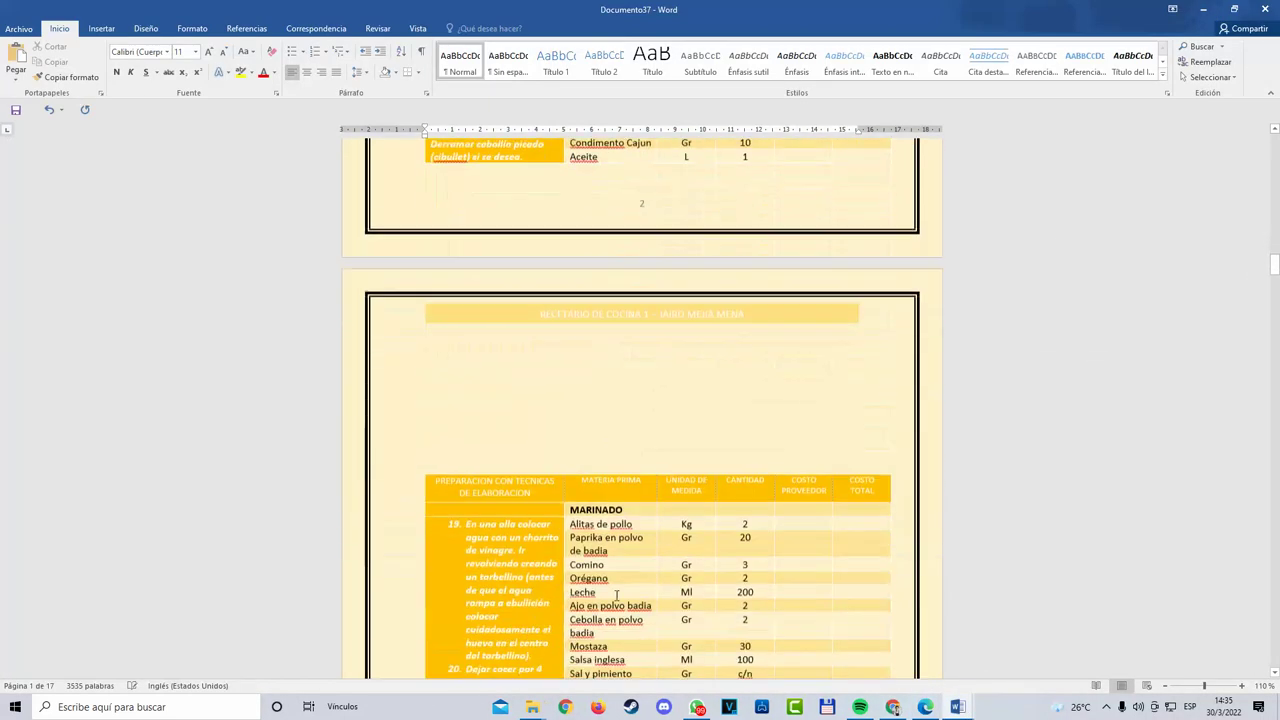
{"action": "scroll", "coordinate": [608, 569], "scroll_direction": "down", "scroll_amount": 3}
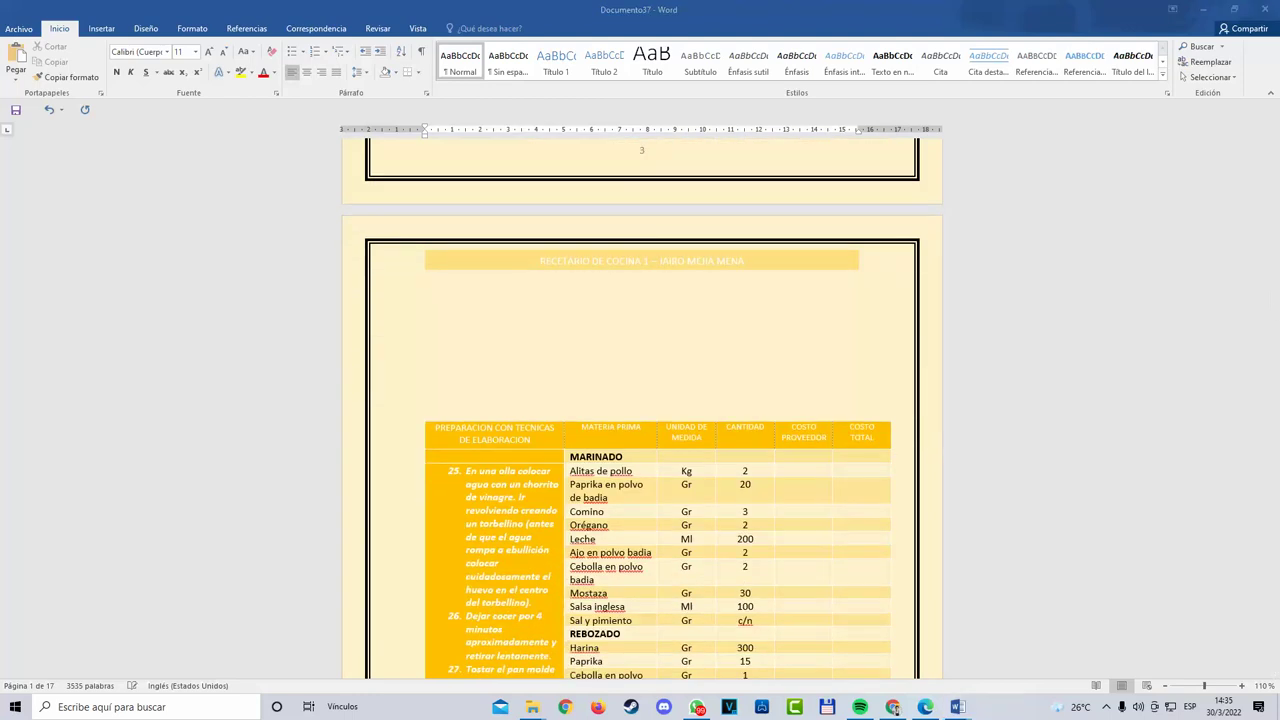
{"action": "left_click_drag", "start_coordinate": [1275, 305], "coordinate": [1275, 424]}
{"action": "scroll", "coordinate": [704, 409], "scroll_direction": "up", "scroll_amount": 10}
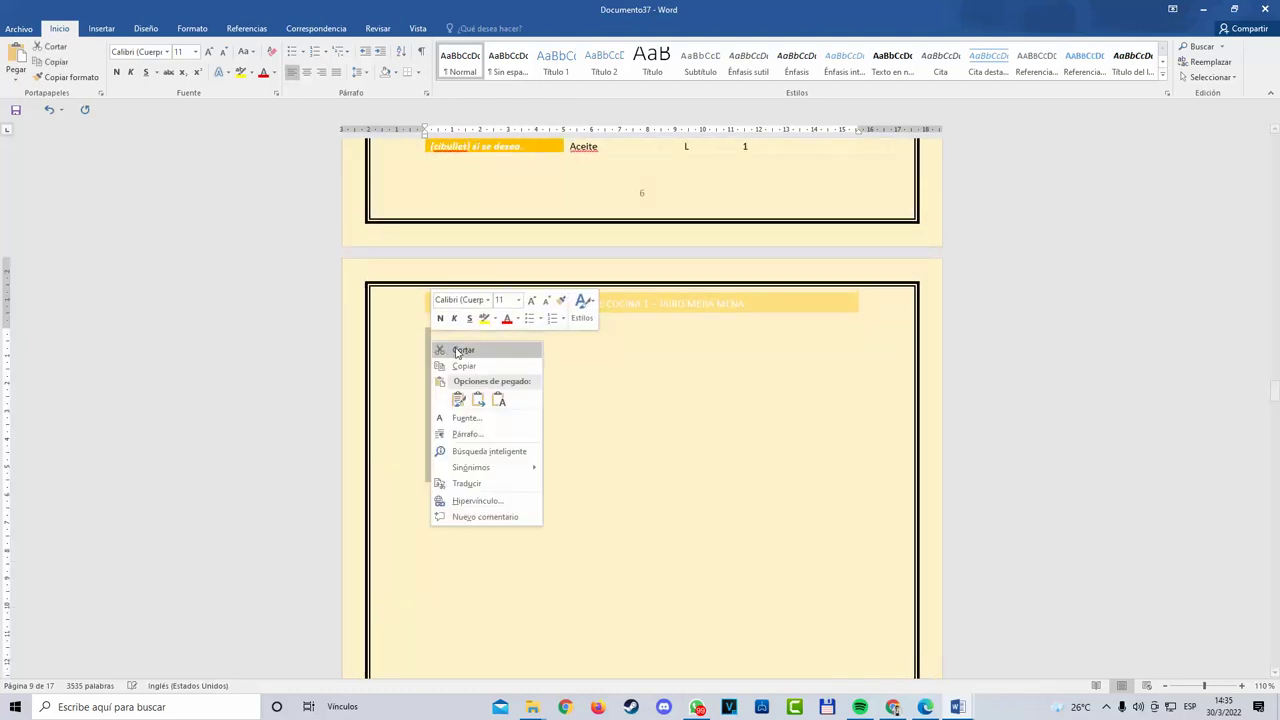
{"action": "left_click", "coordinate": [462, 350]}
Step: Copy the recipe title box from the page numbered 10 and paste it above the table on the following page
{"action": "scroll", "coordinate": [846, 582], "scroll_direction": "down", "scroll_amount": 20}
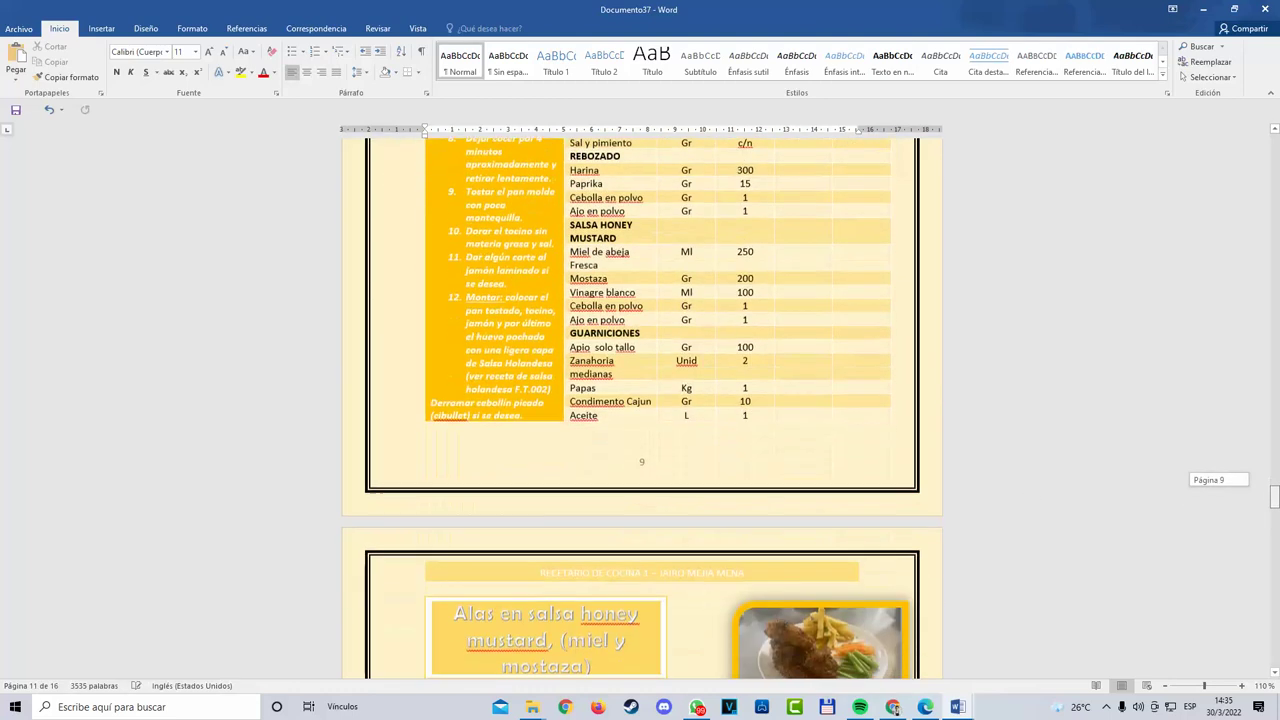
{"action": "scroll", "coordinate": [737, 517], "scroll_direction": "down", "scroll_amount": 2}
{"action": "scroll", "coordinate": [728, 503], "scroll_direction": "up", "scroll_amount": 6}
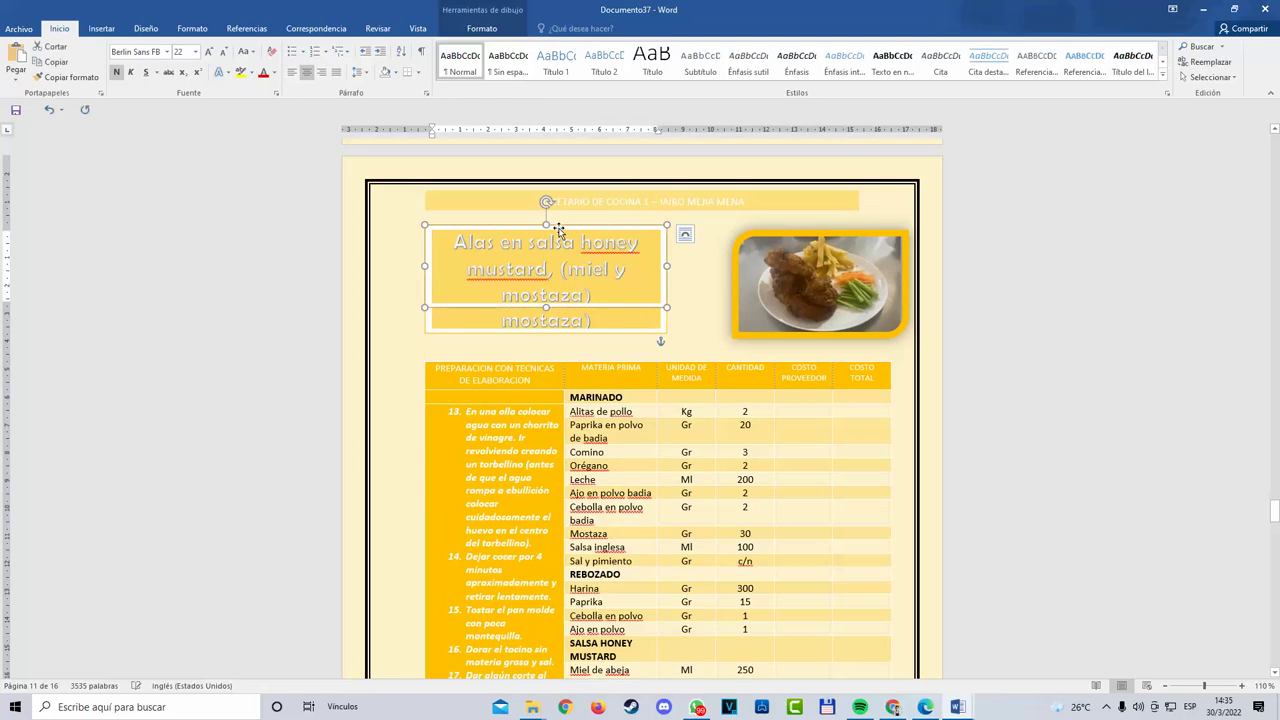
{"action": "scroll", "coordinate": [552, 275], "scroll_direction": "down", "scroll_amount": 8}
{"action": "left_click", "coordinate": [468, 478]}
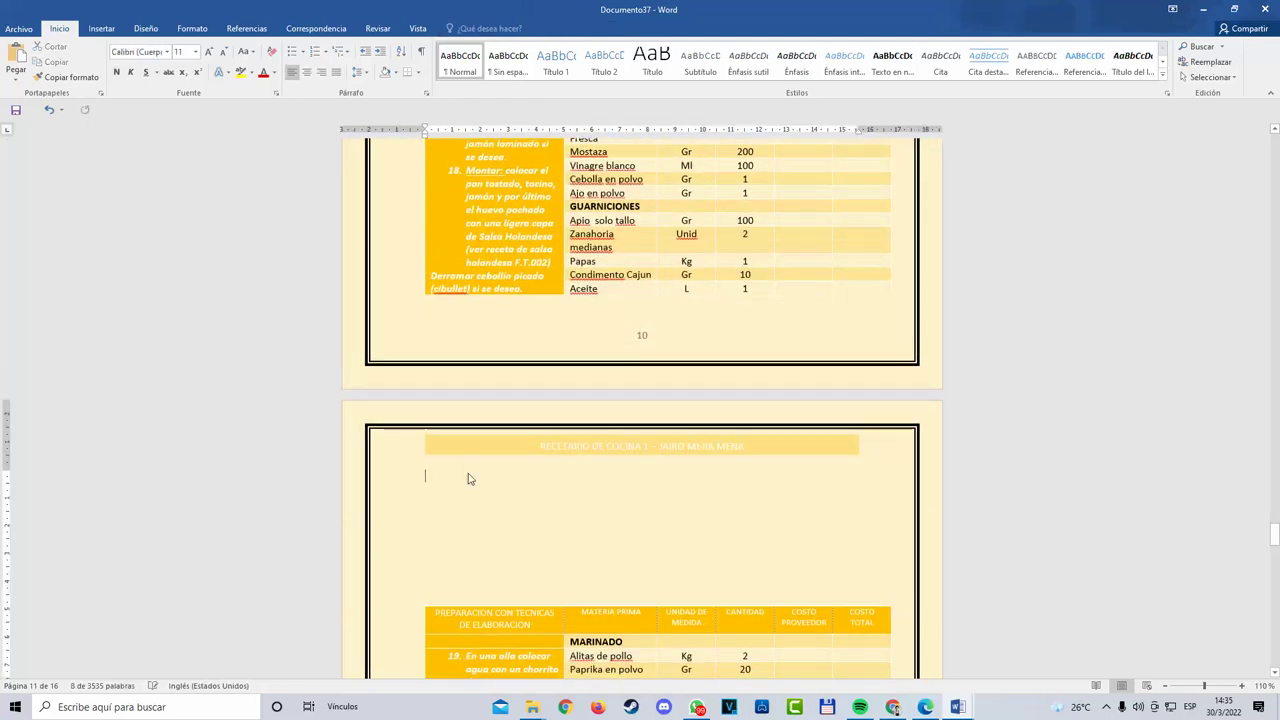
{"action": "scroll", "coordinate": [494, 481], "scroll_direction": "up", "scroll_amount": 8}
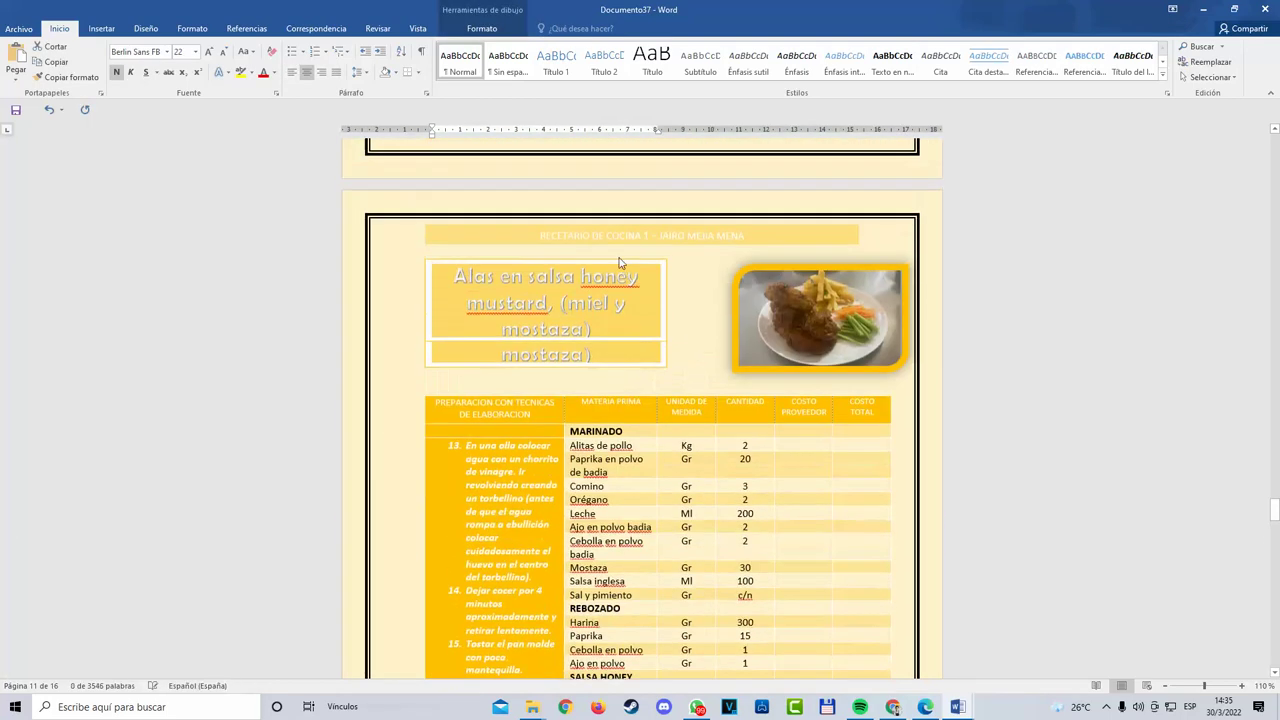
Step: Copy the framed dish photo from the page numbered 10 and place it beside the title box on page 11
{"action": "left_click", "coordinate": [808, 302]}
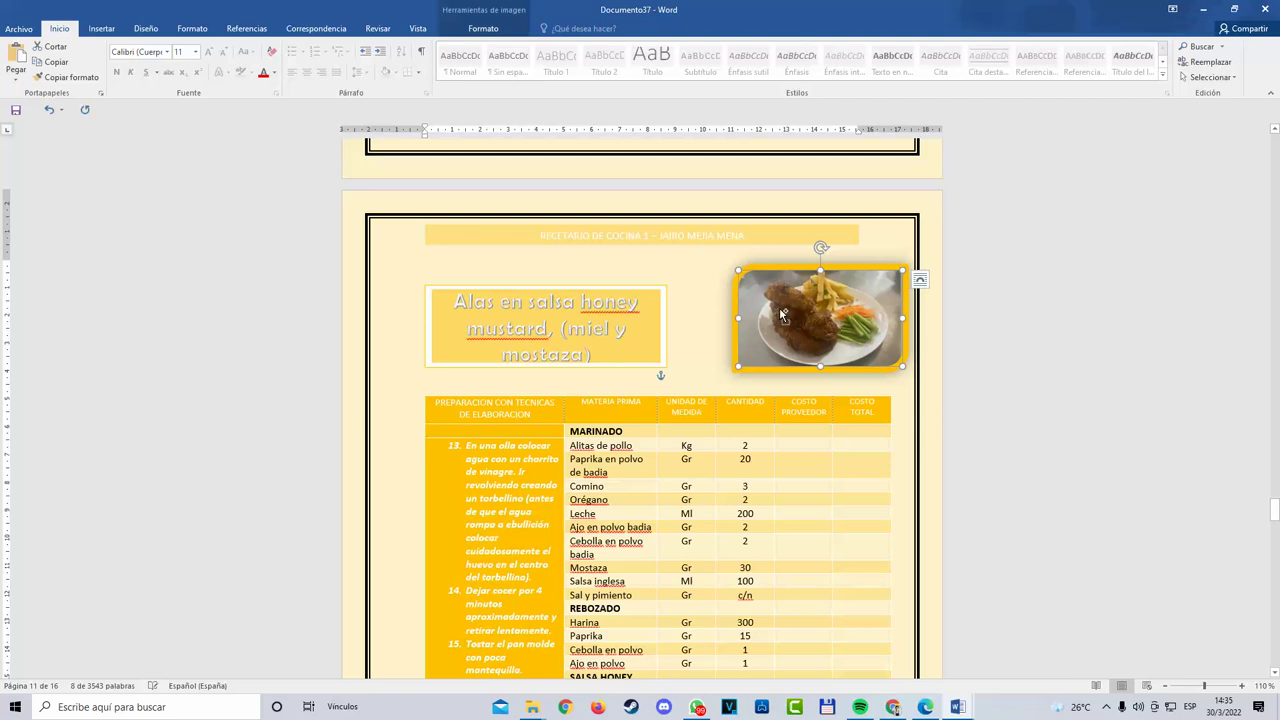
{"action": "scroll", "coordinate": [783, 315], "scroll_direction": "down", "scroll_amount": 7}
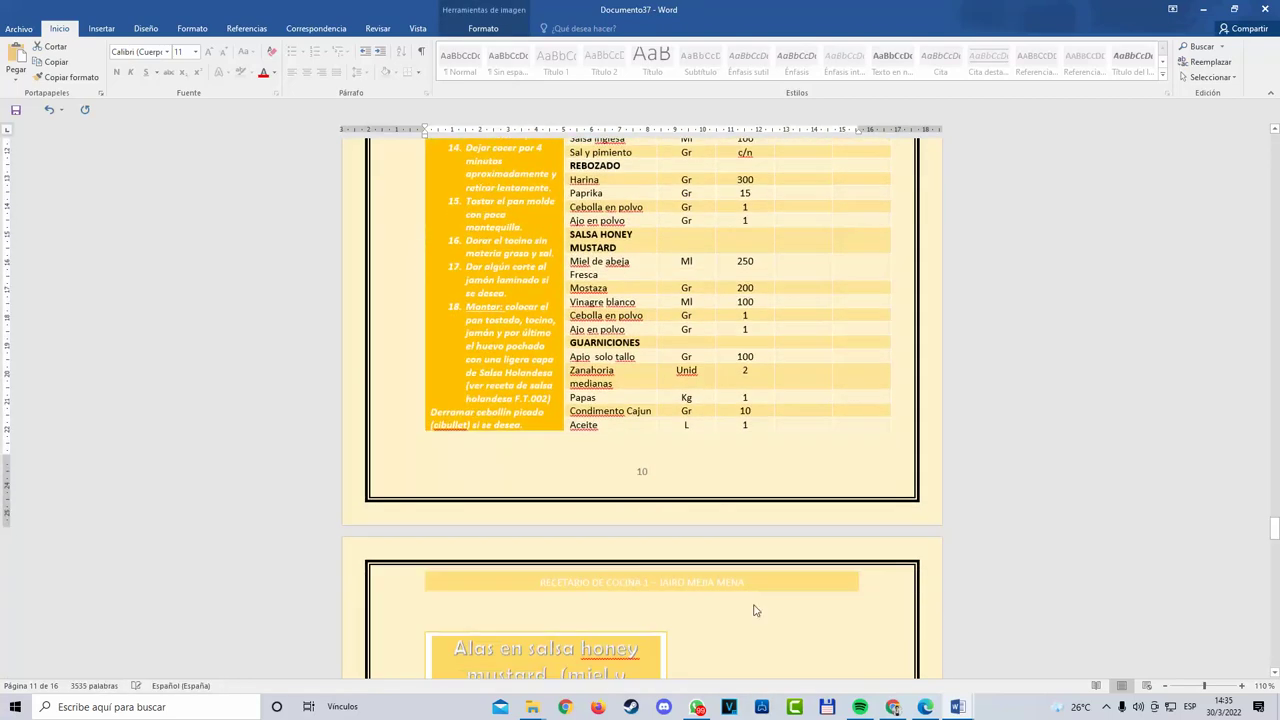
{"action": "key", "text": "ctrl+v"}
{"action": "left_click", "coordinate": [515, 298]}
{"action": "scroll", "coordinate": [557, 303], "scroll_direction": "up", "scroll_amount": 1}
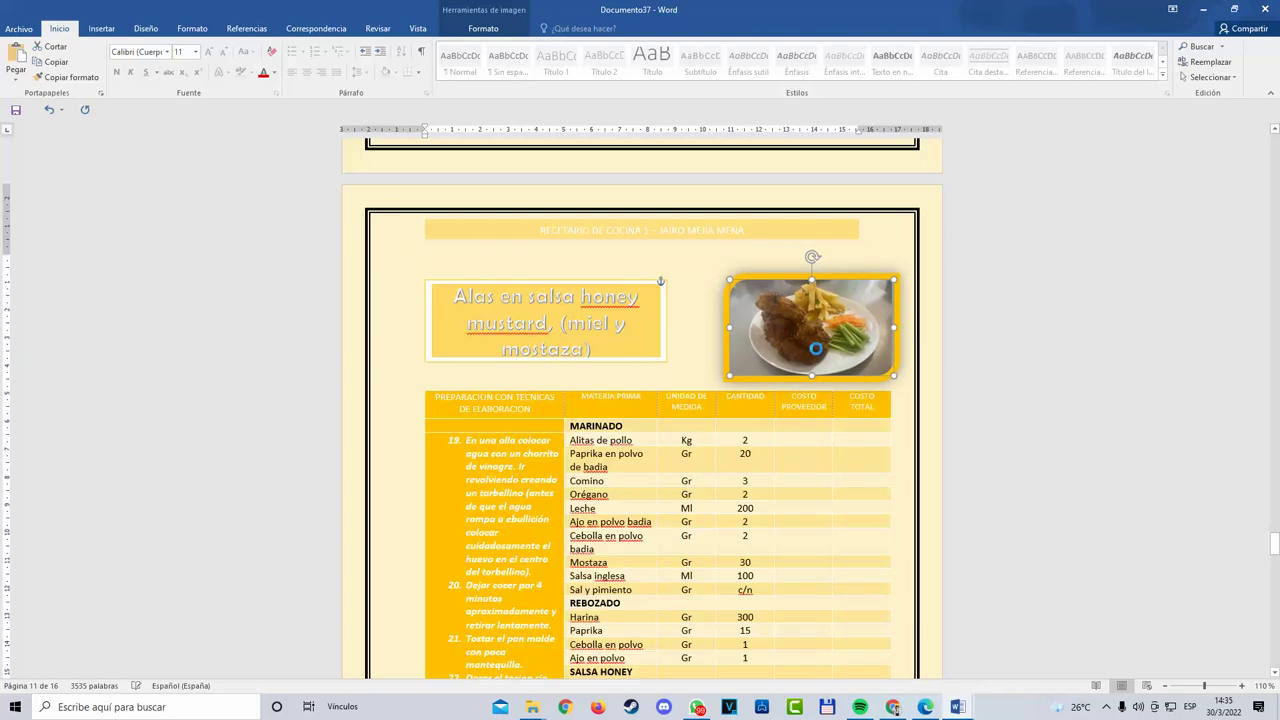
Step: Copy the recipe table from the page numbered 13 and paste it below the title and photo on page 14
{"action": "scroll", "coordinate": [746, 546], "scroll_direction": "down", "scroll_amount": 3}
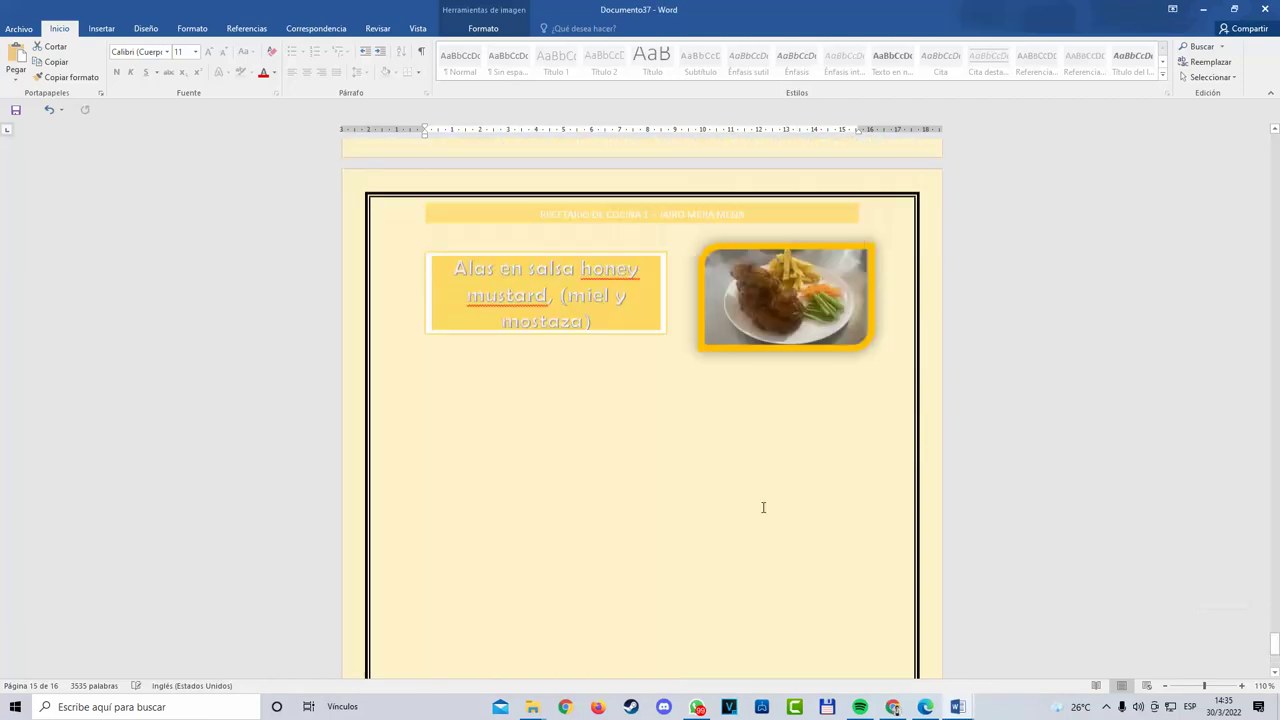
{"action": "scroll", "coordinate": [719, 508], "scroll_direction": "down", "scroll_amount": 8}
{"action": "scroll", "coordinate": [446, 319], "scroll_direction": "up", "scroll_amount": 2}
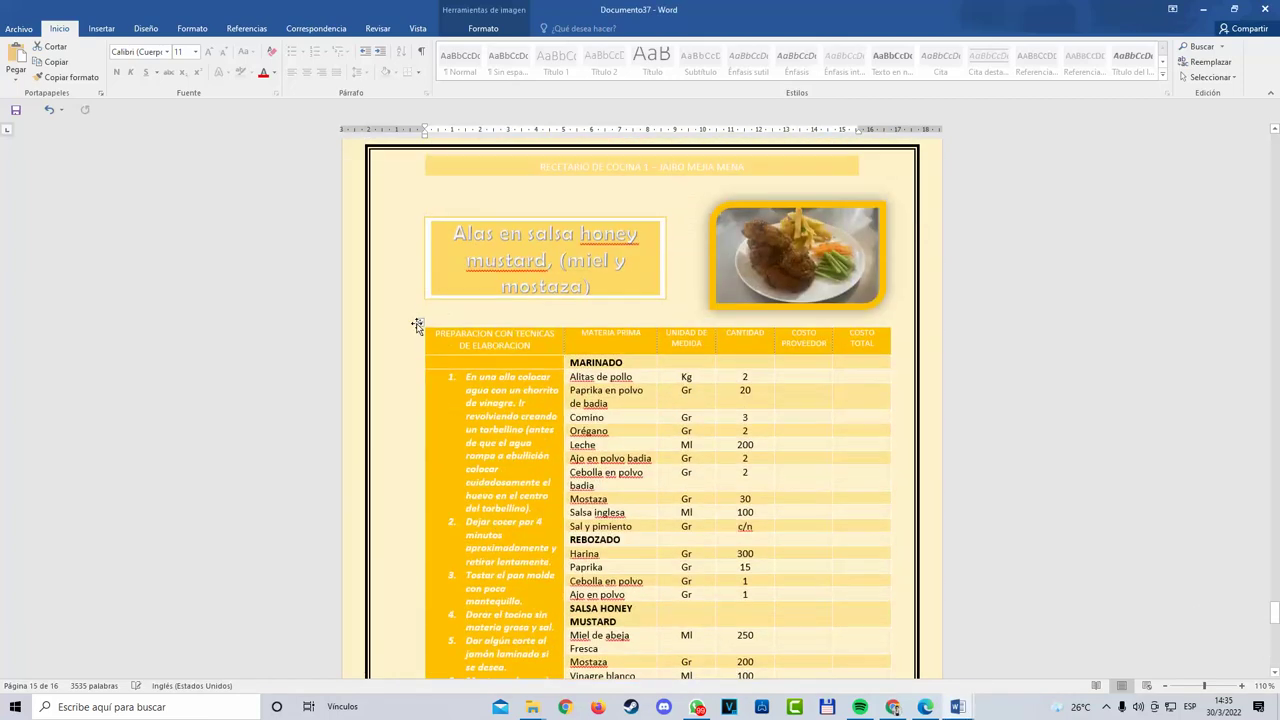
{"action": "left_click", "coordinate": [418, 325]}
{"action": "scroll", "coordinate": [640, 560], "scroll_direction": "down", "scroll_amount": 10}
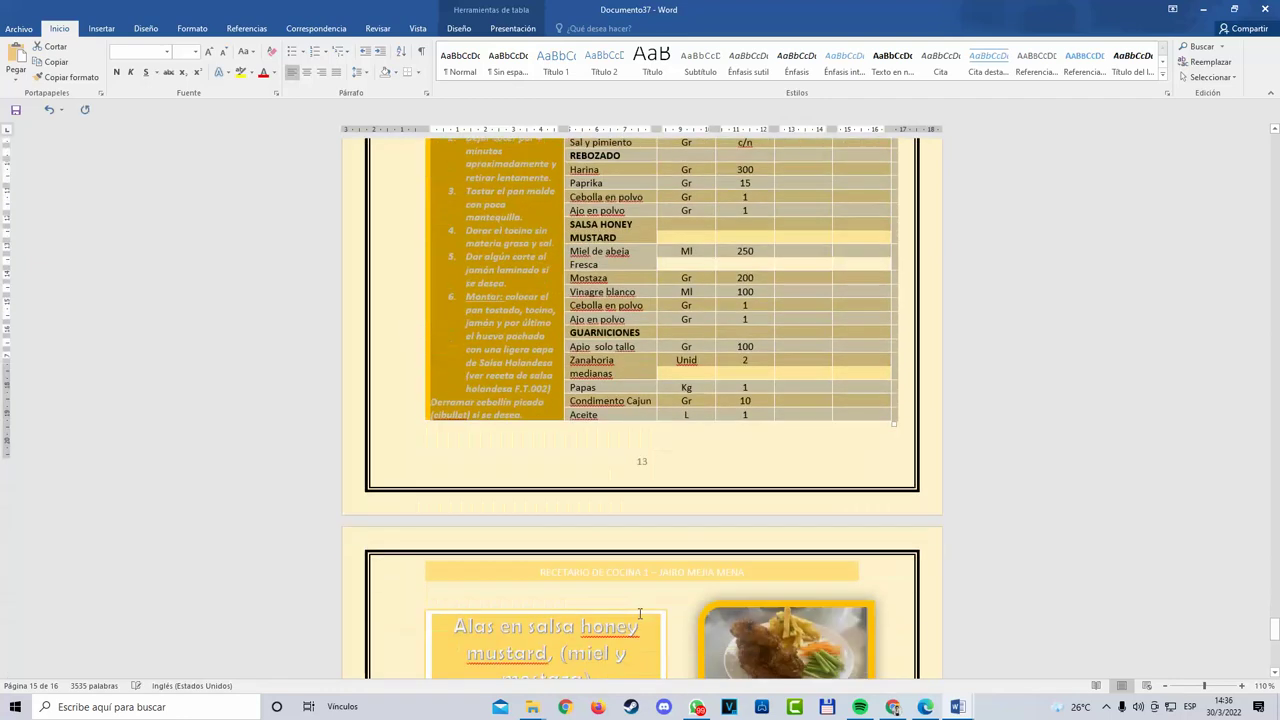
{"action": "left_click", "coordinate": [516, 376]}
{"action": "key", "text": "ctrl+v"}
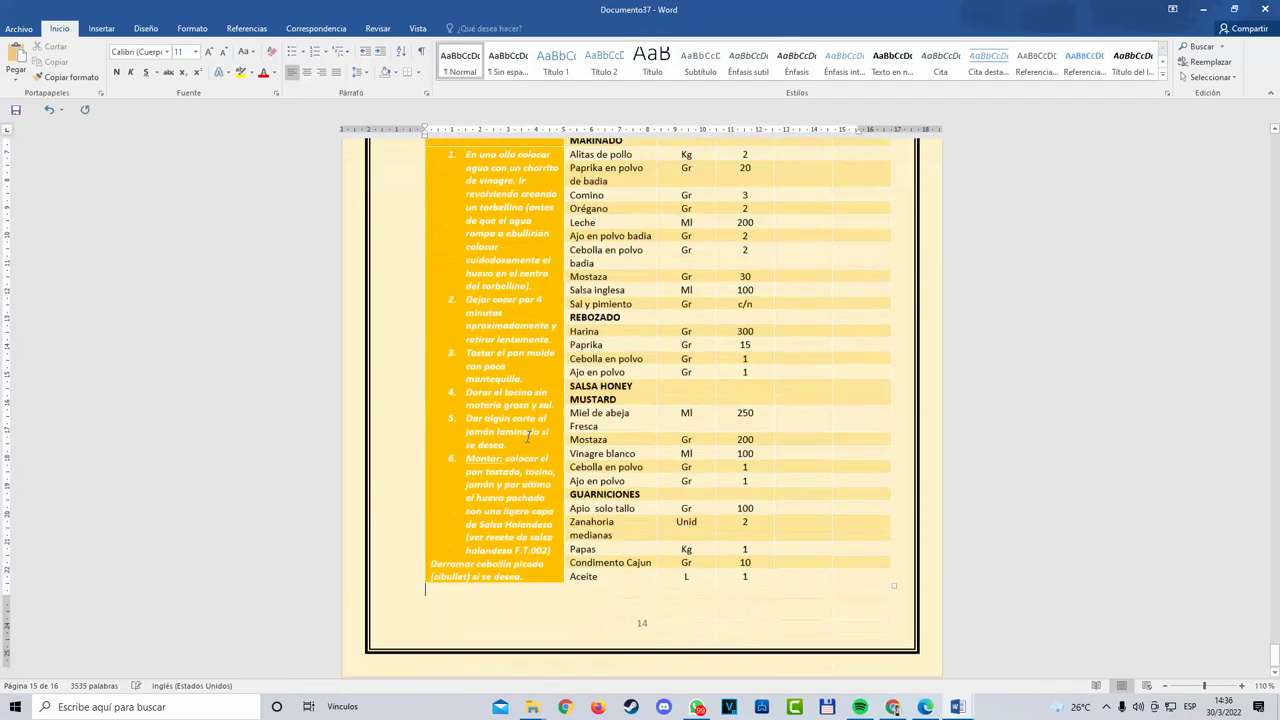
Step: Copy the recipe title box from the page numbered 2 and paste it above the table on page 3
{"action": "scroll", "coordinate": [513, 387], "scroll_direction": "up", "scroll_amount": 2}
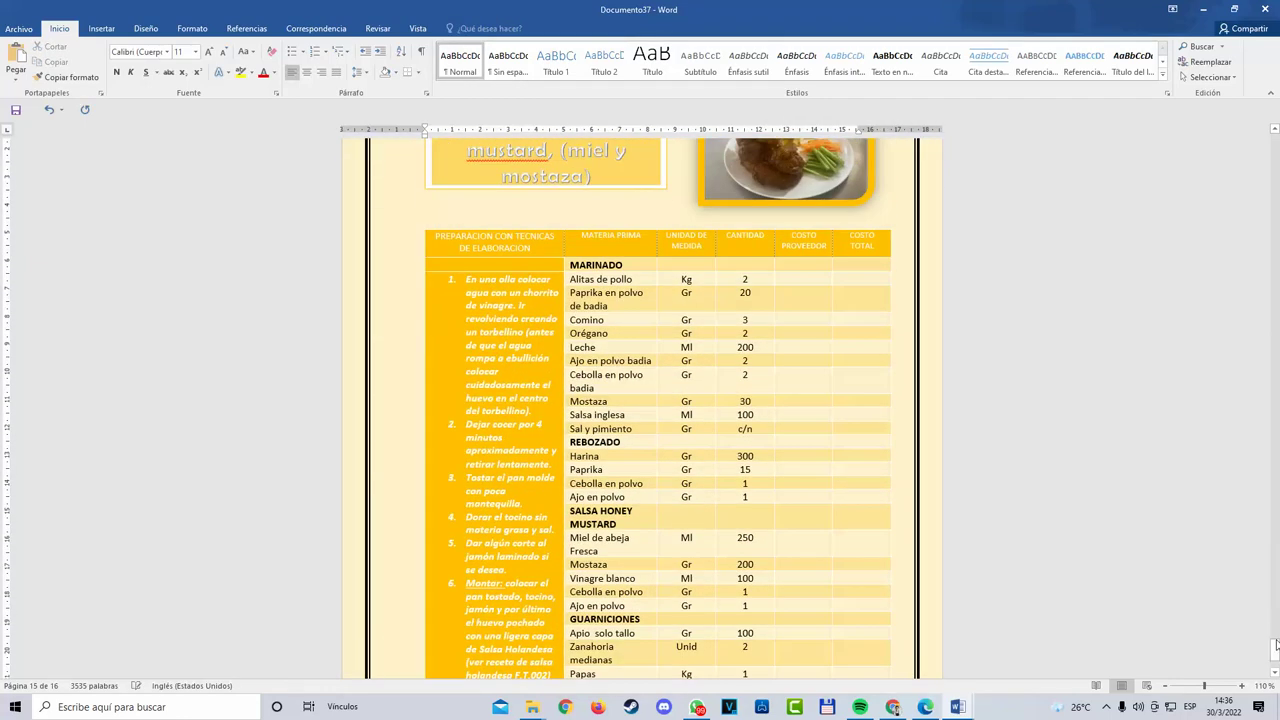
{"action": "left_click_drag", "start_coordinate": [1276, 645], "coordinate": [1274, 240]}
{"action": "scroll", "coordinate": [688, 497], "scroll_direction": "up", "scroll_amount": 1}
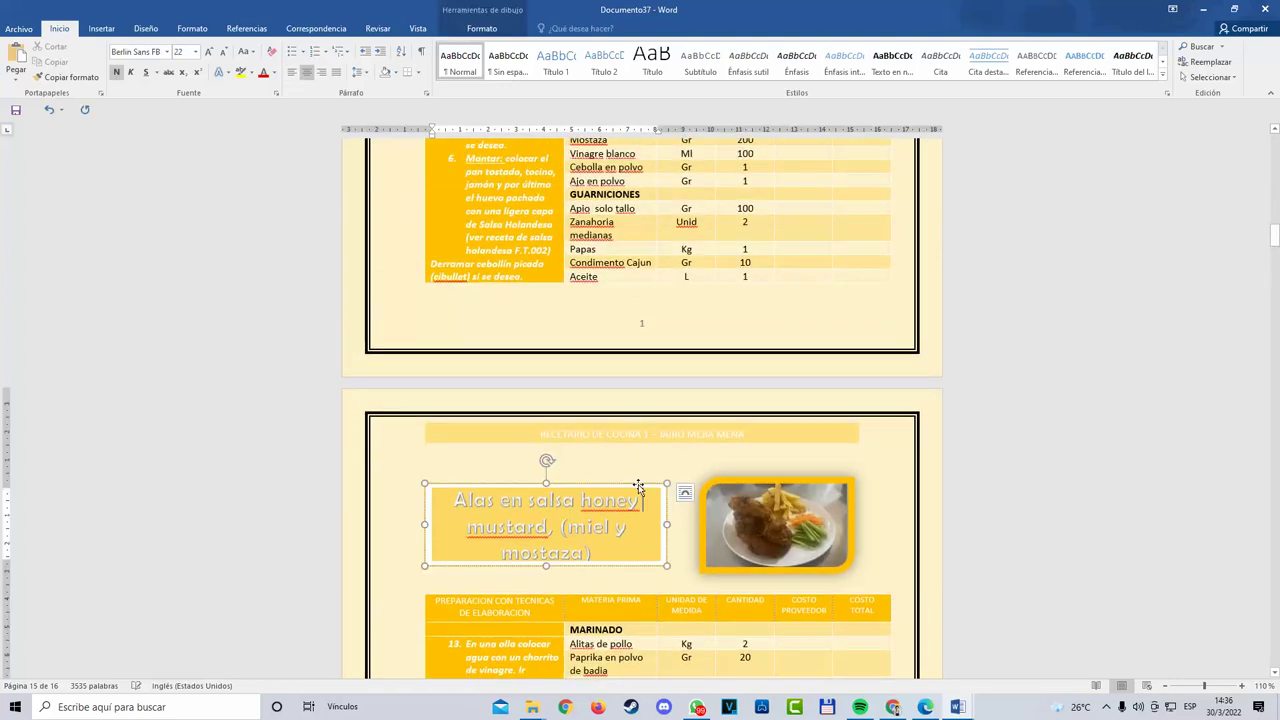
{"action": "scroll", "coordinate": [638, 484], "scroll_direction": "down", "scroll_amount": 12}
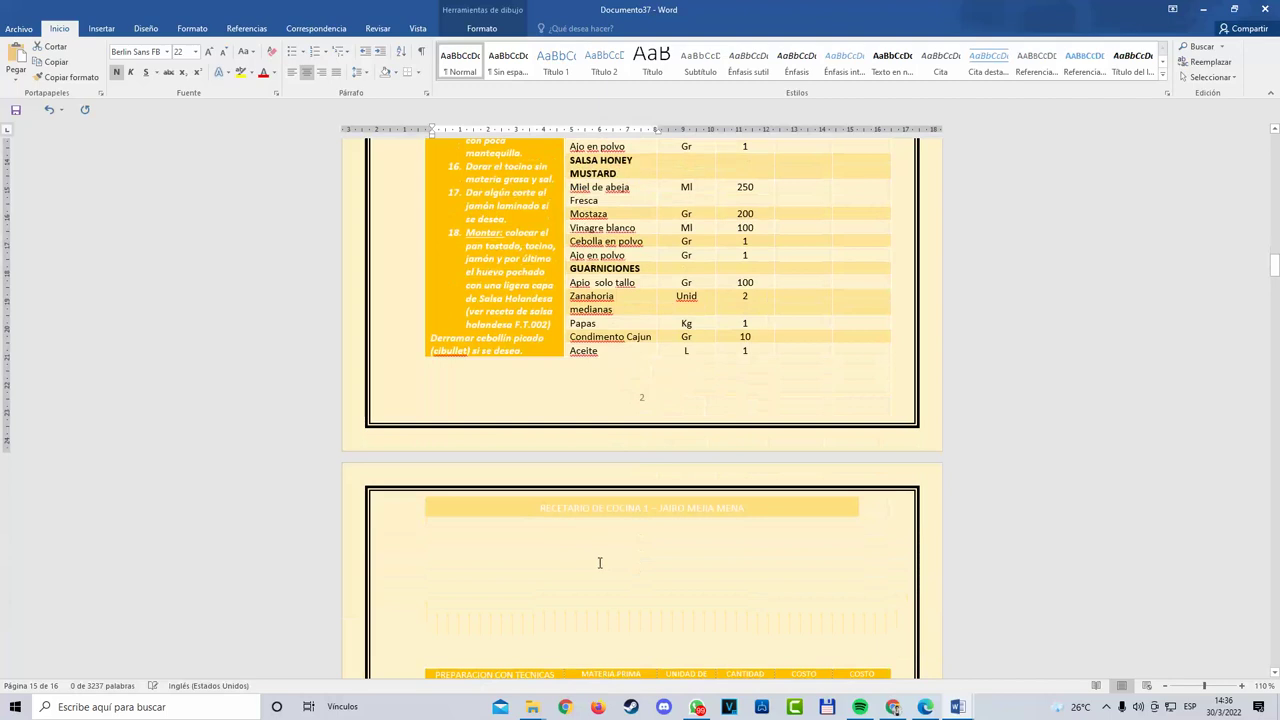
{"action": "left_click", "coordinate": [600, 563]}
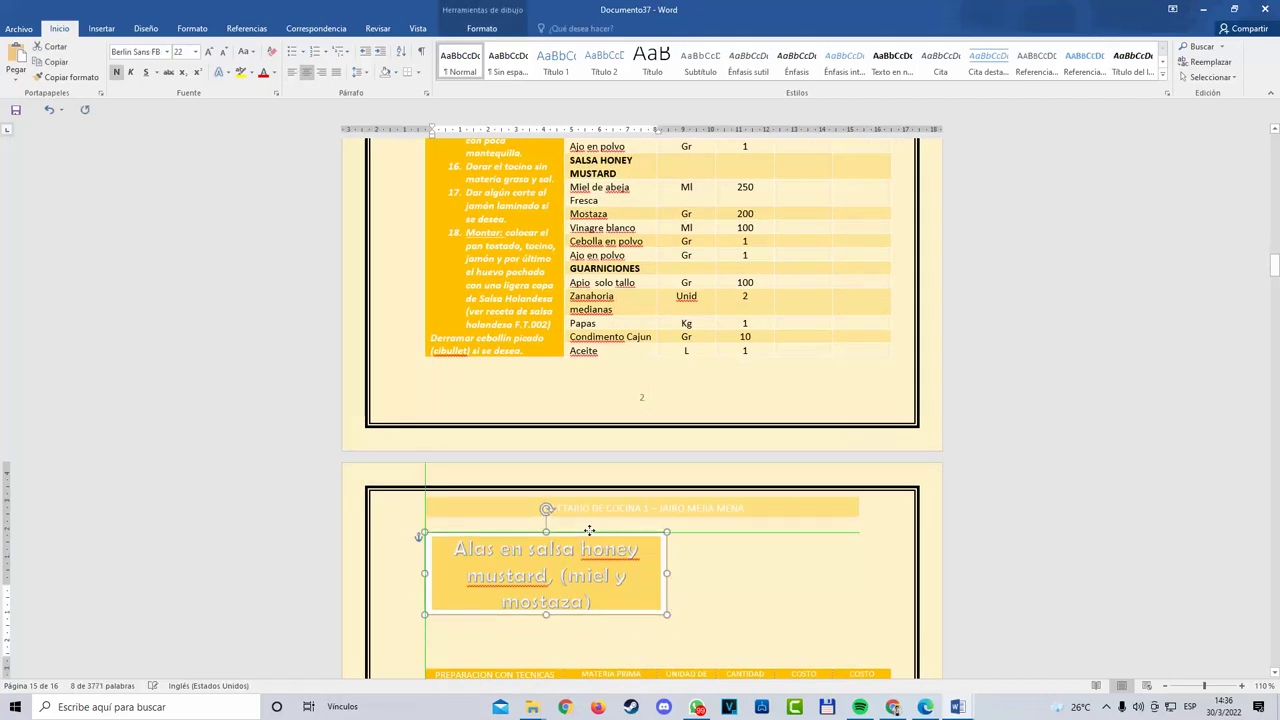
Step: Copy the framed dish photo from the page numbered 2 and place it beside the title box on page 3
{"action": "scroll", "coordinate": [817, 514], "scroll_direction": "up", "scroll_amount": 7}
{"action": "left_click", "coordinate": [780, 245]}
{"action": "key", "text": "ctrl+c"}
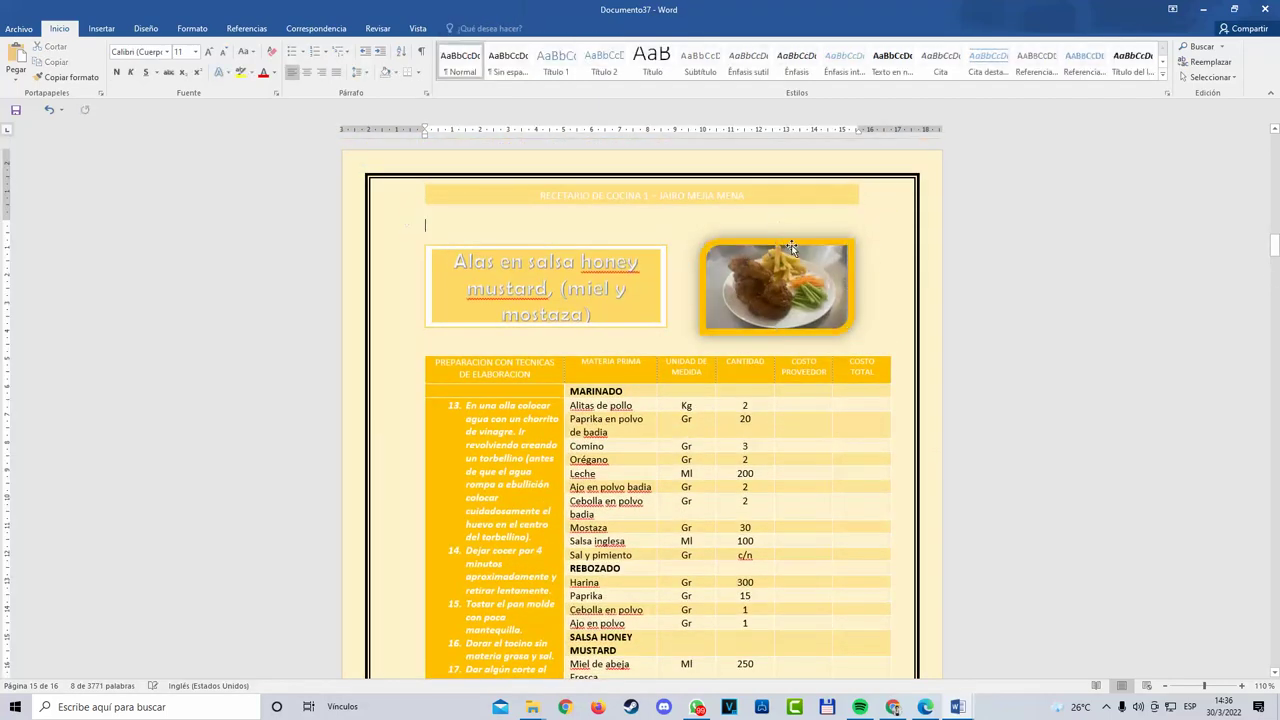
{"action": "left_click", "coordinate": [790, 247]}
{"action": "scroll", "coordinate": [766, 471], "scroll_direction": "down", "scroll_amount": 9}
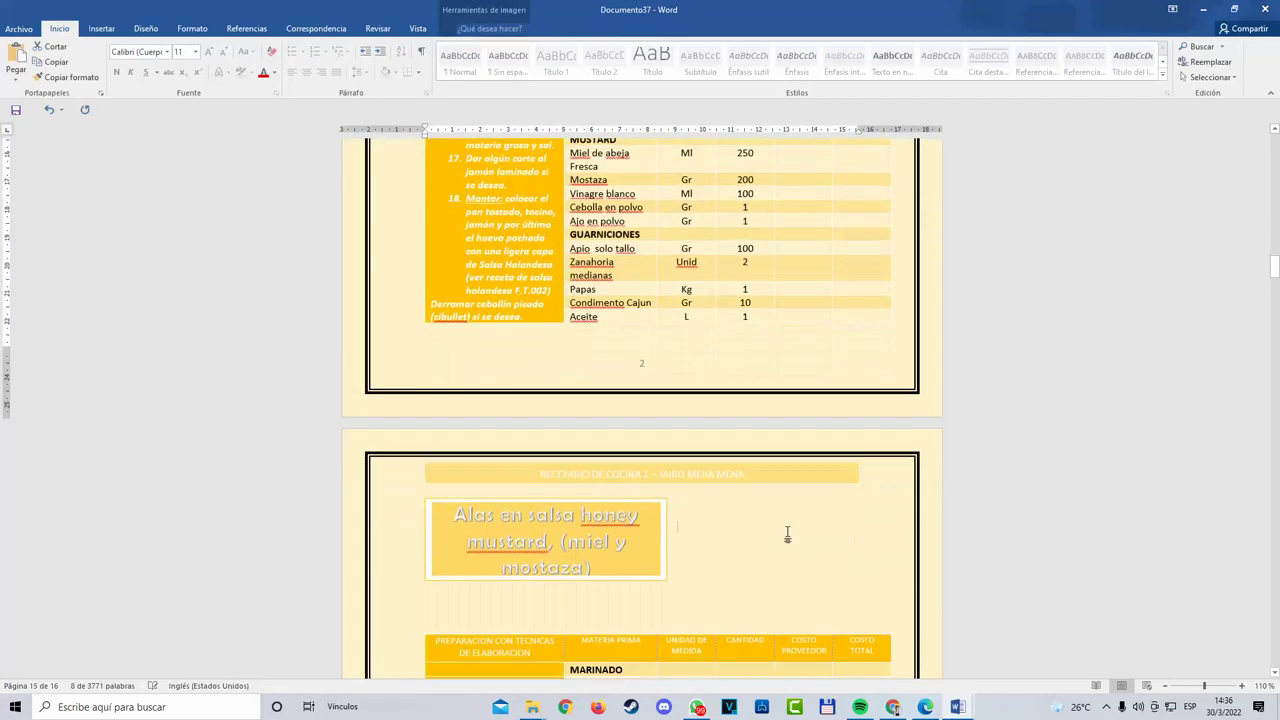
{"action": "key", "text": "ctrl+v"}
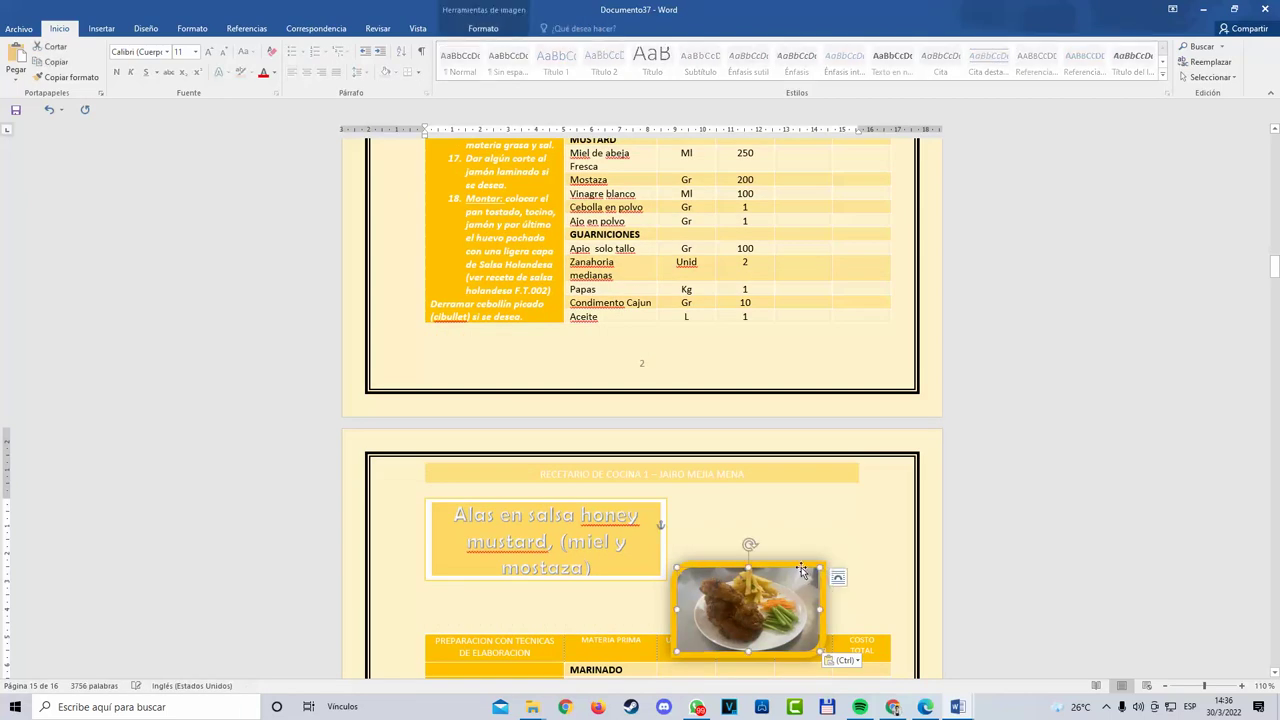
{"action": "left_click_drag", "start_coordinate": [804, 573], "coordinate": [827, 496]}
Step: Cut the selected empty paragraphs from the blank page after the page numbered 3
{"action": "scroll", "coordinate": [800, 511], "scroll_direction": "up", "scroll_amount": 20}
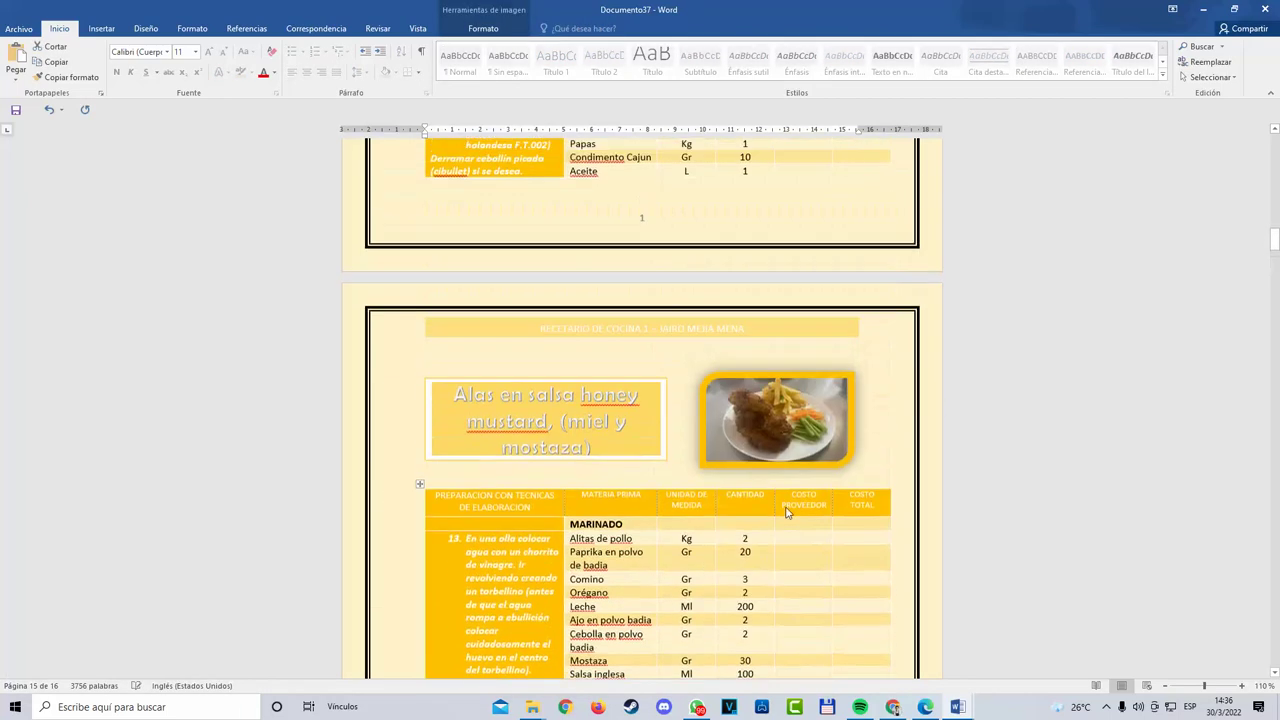
{"action": "scroll", "coordinate": [745, 497], "scroll_direction": "up", "scroll_amount": 10}
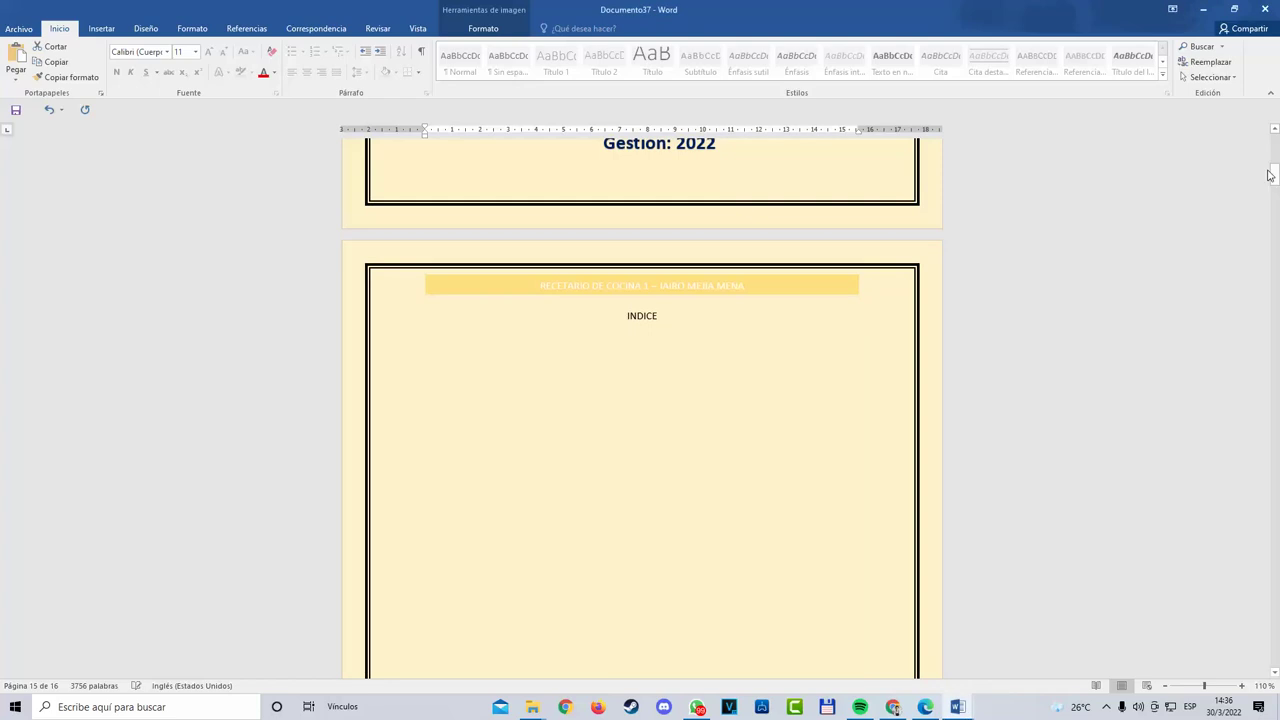
{"action": "left_click_drag", "start_coordinate": [1270, 175], "coordinate": [1272, 313]}
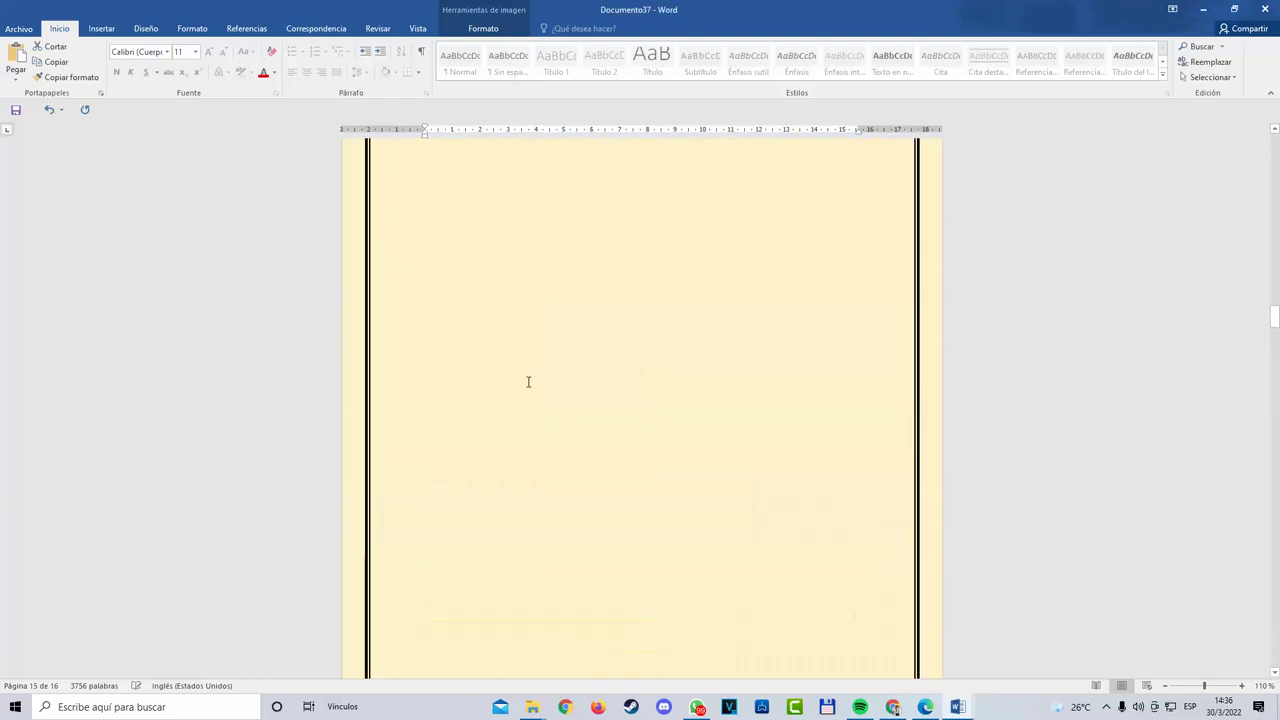
{"action": "right_click", "coordinate": [431, 360]}
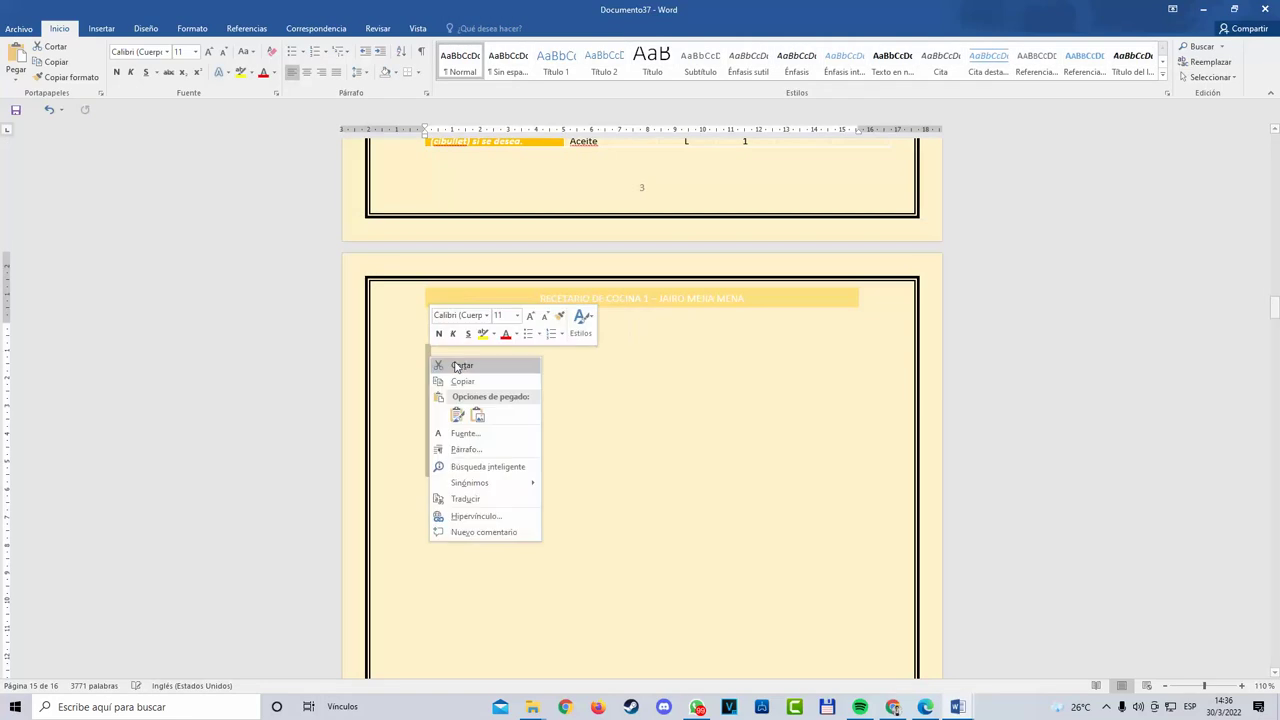
{"action": "left_click", "coordinate": [456, 366]}
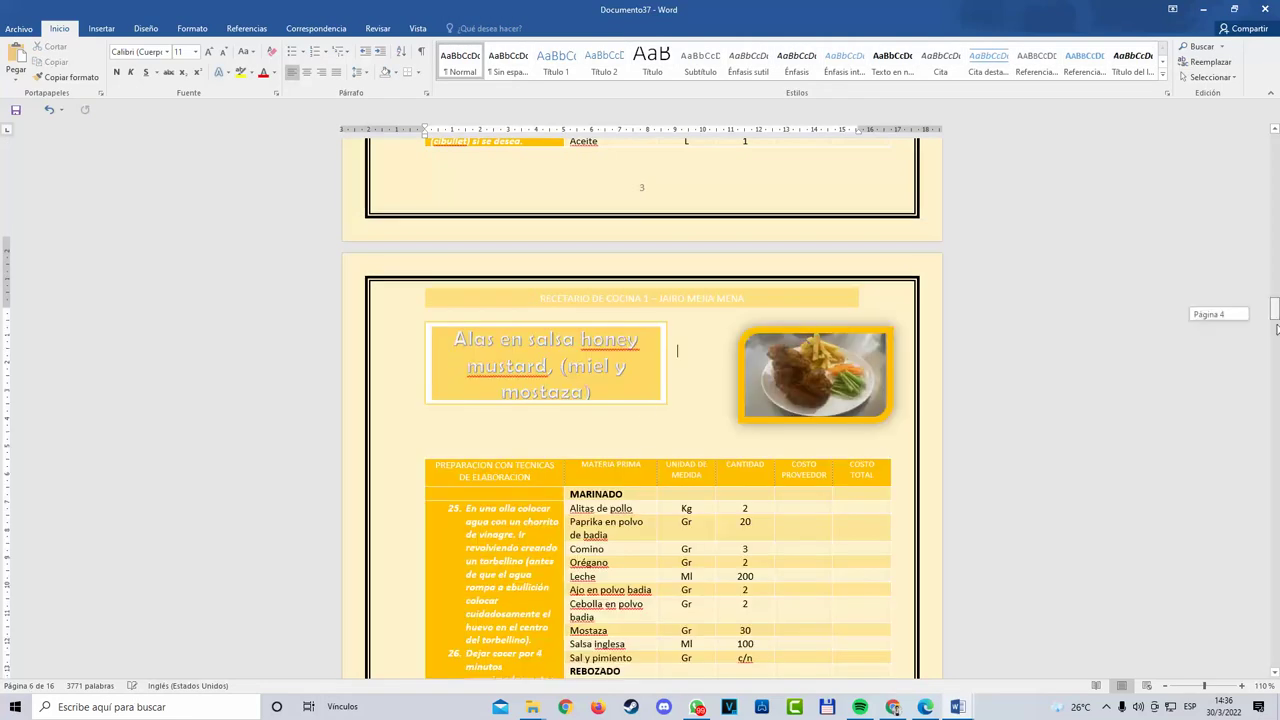
Step: Copy the recipe title box from the page numbered 7 and place it above the table on page 6
{"action": "left_click_drag", "start_coordinate": [1276, 326], "coordinate": [1276, 394]}
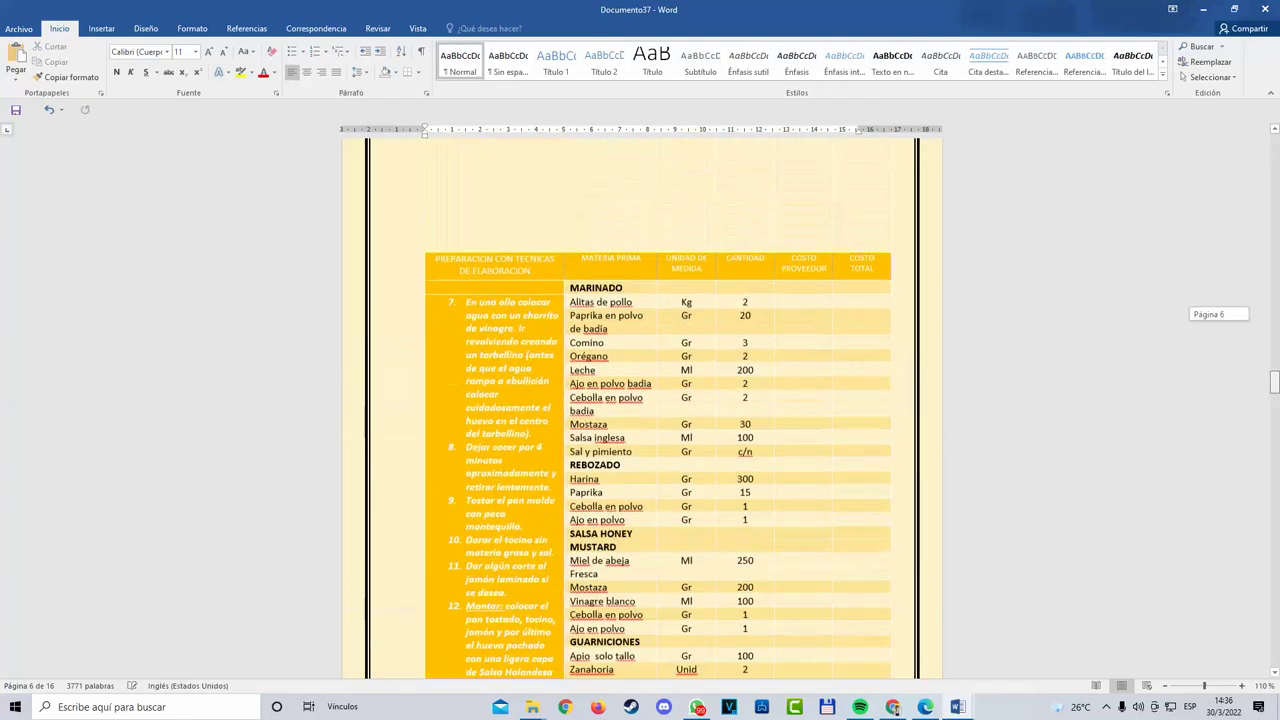
{"action": "scroll", "coordinate": [1014, 451], "scroll_direction": "down", "scroll_amount": 10}
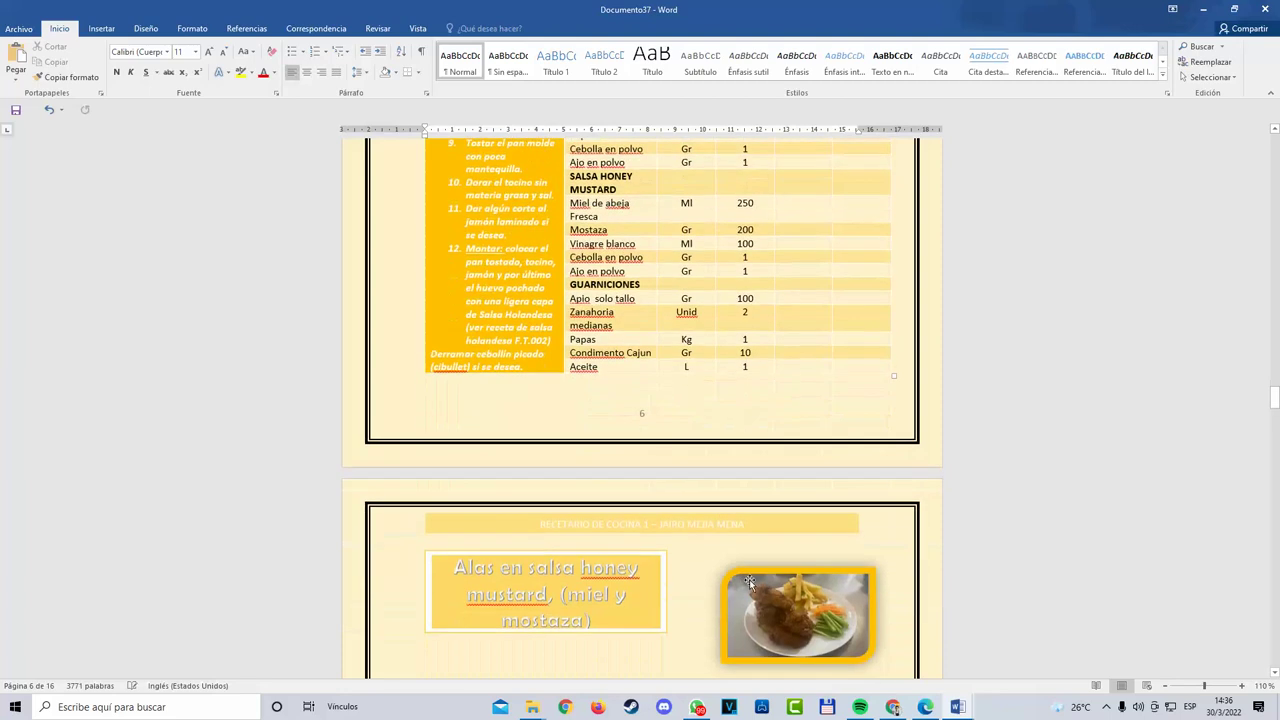
{"action": "scroll", "coordinate": [625, 556], "scroll_direction": "up", "scroll_amount": 10}
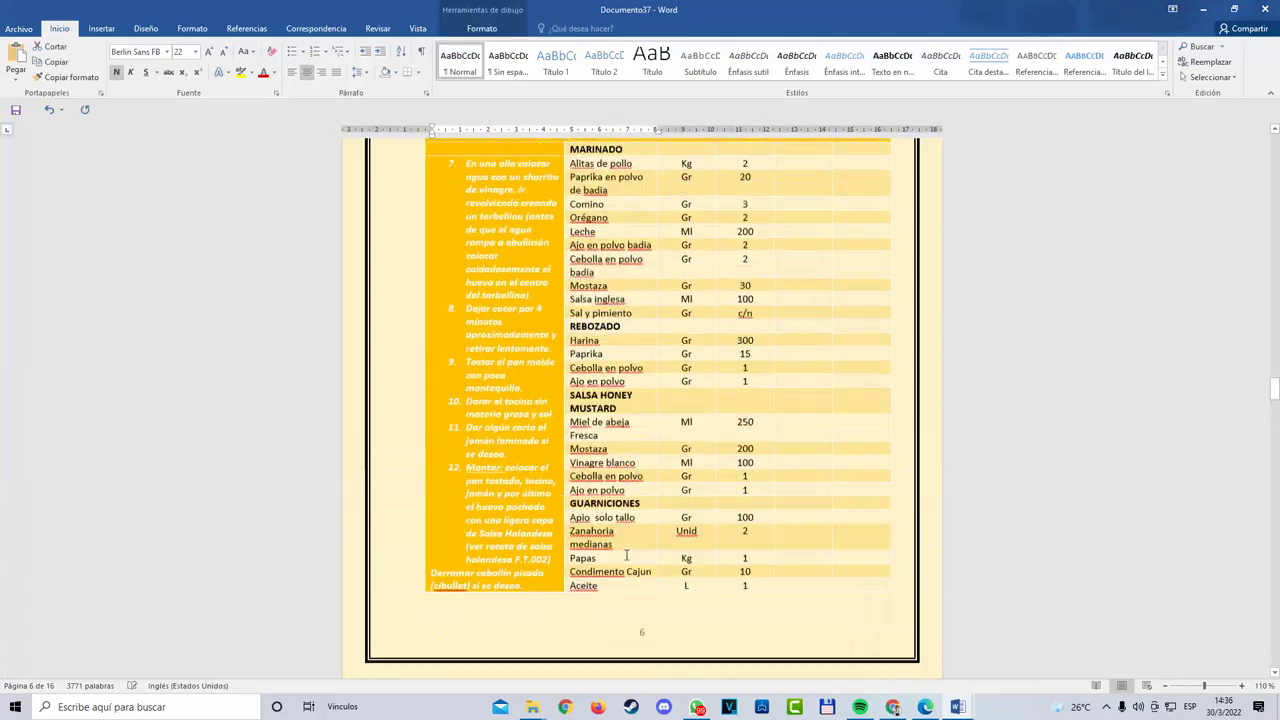
{"action": "left_click", "coordinate": [525, 364]}
{"action": "key", "text": "ctrl+v"}
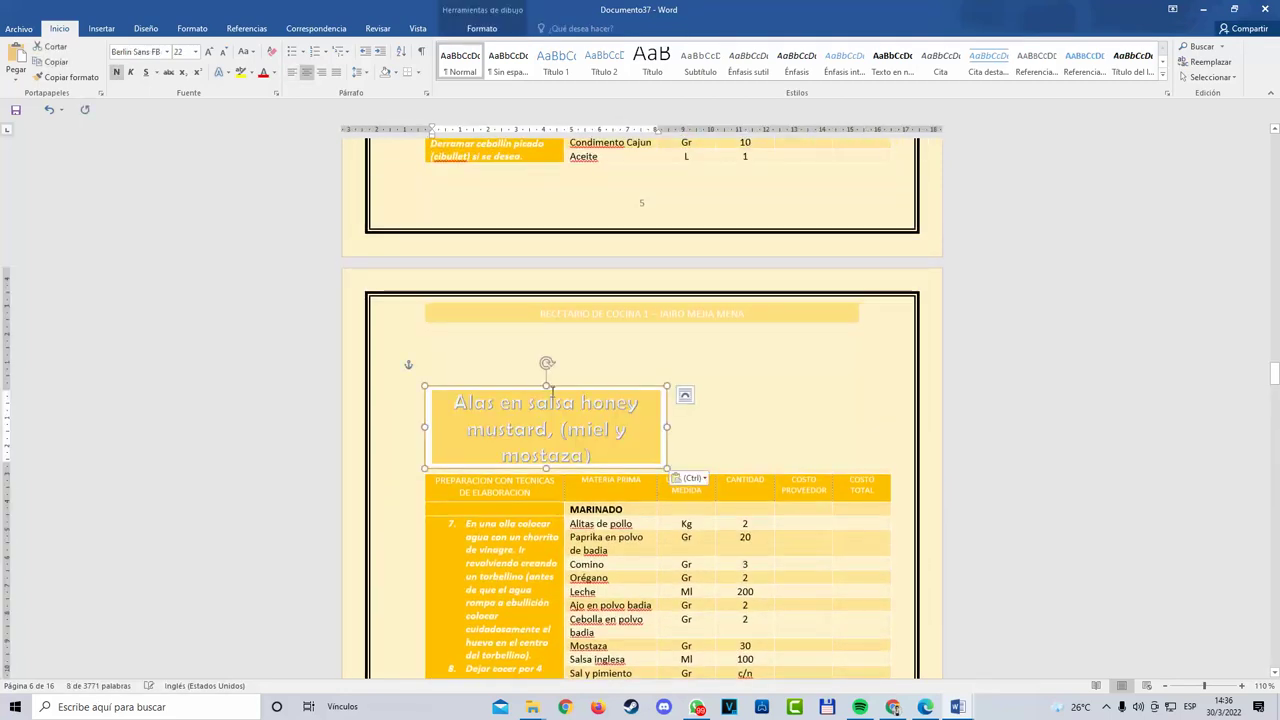
{"action": "scroll", "coordinate": [617, 494], "scroll_direction": "down", "scroll_amount": 6}
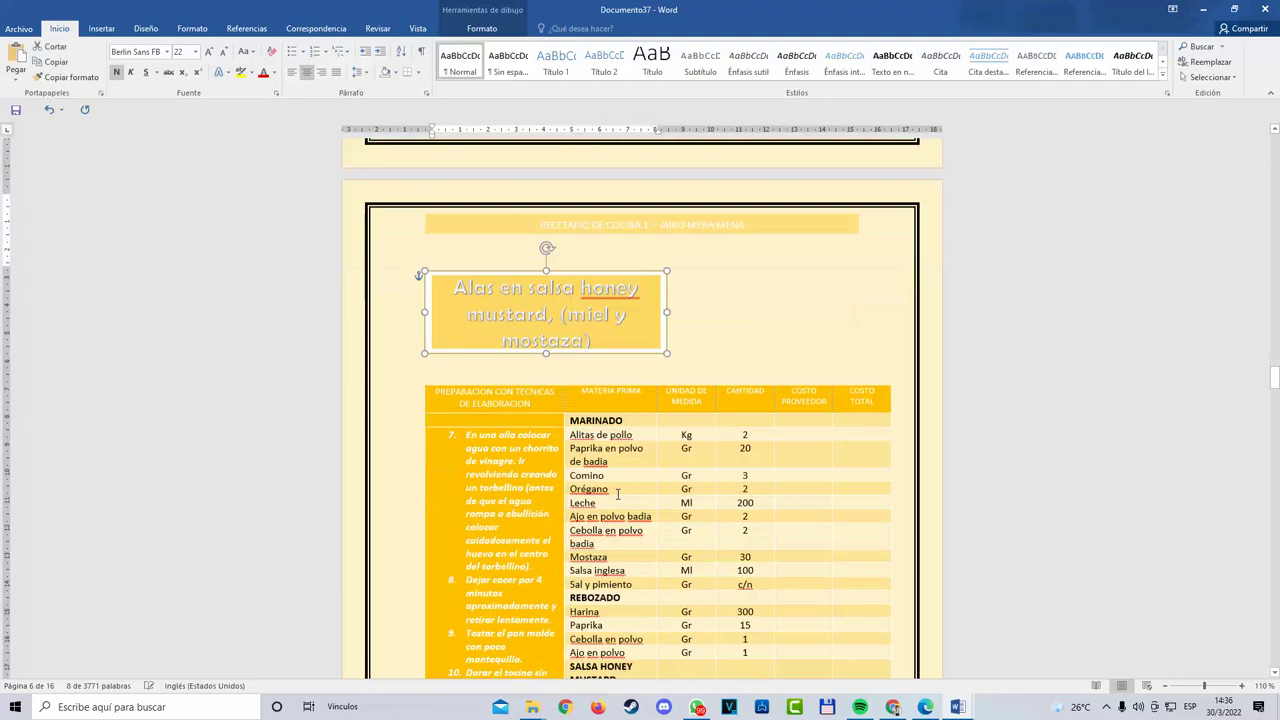
Step: Paste the framed dish photo from the page numbered 7 beside the title box on page 6
{"action": "left_click", "coordinate": [832, 645]}
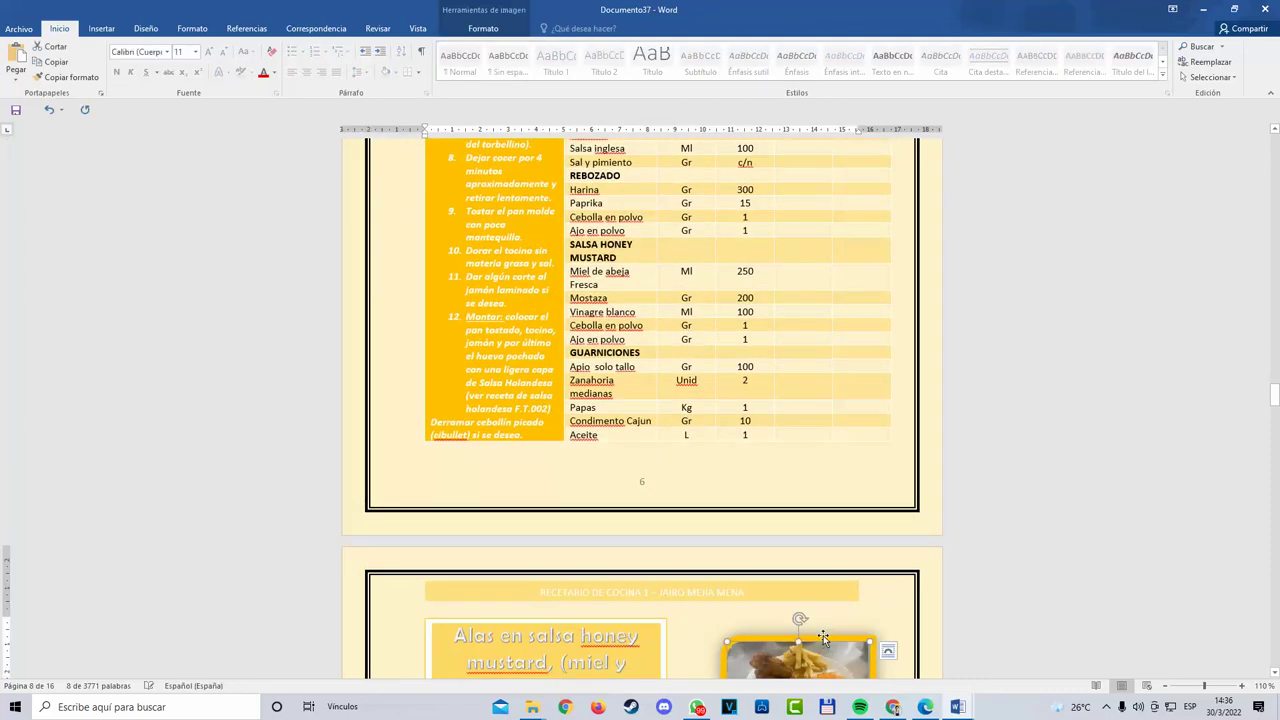
{"action": "key", "text": "ctrl+x"}
{"action": "scroll", "coordinate": [777, 314], "scroll_direction": "up", "scroll_amount": 2}
{"action": "left_click", "coordinate": [777, 314]}
{"action": "key", "text": "ctrl+v"}
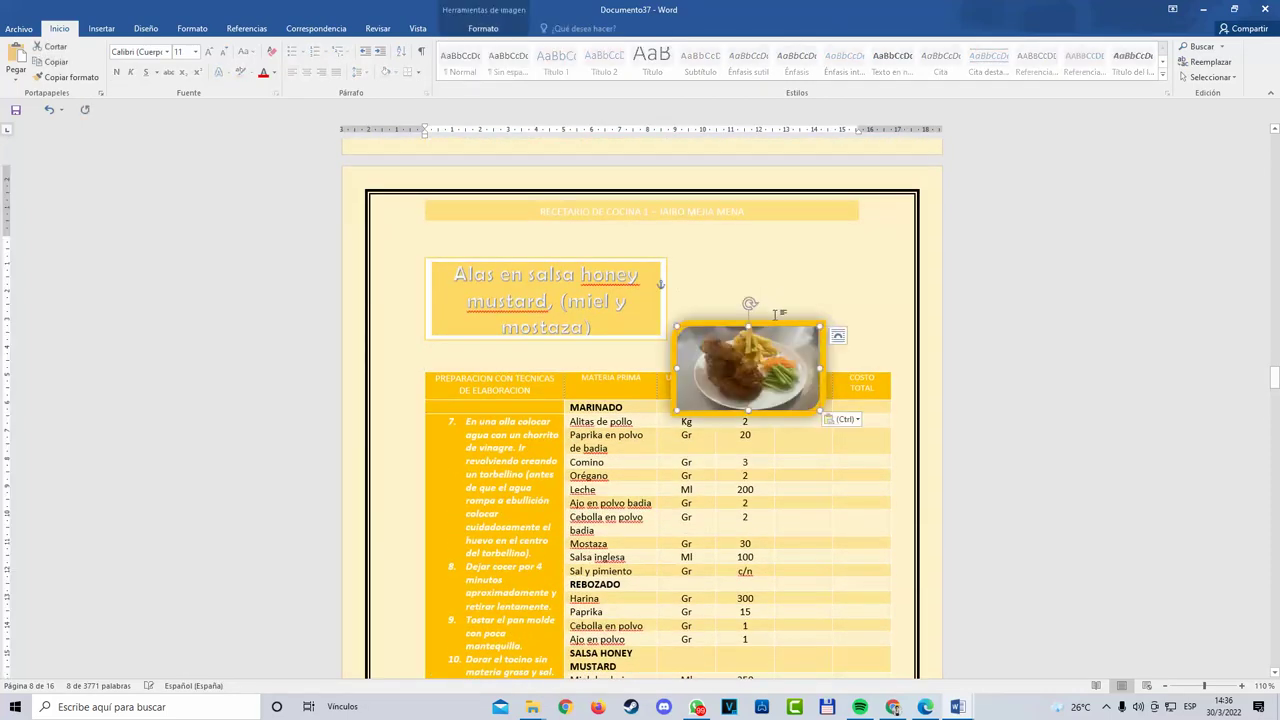
Step: Insert a page break after the recipe table on the page numbered 14
{"action": "scroll", "coordinate": [829, 379], "scroll_direction": "down", "scroll_amount": 3}
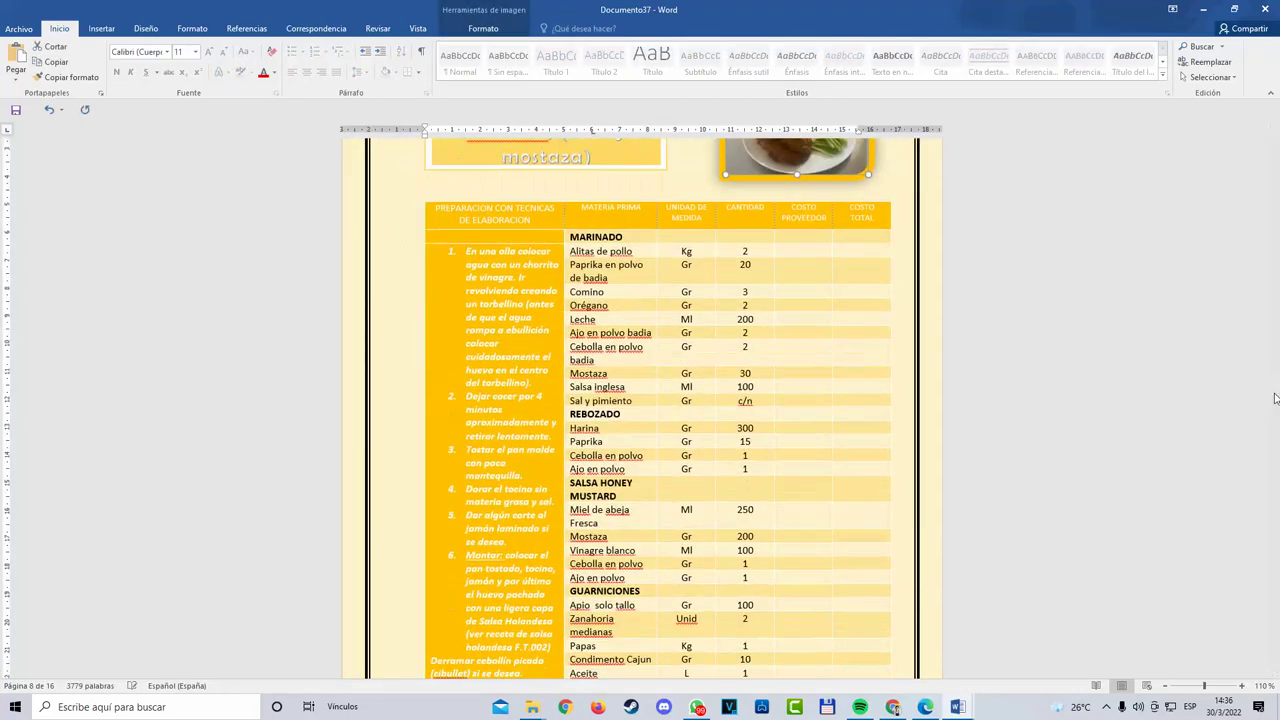
{"action": "left_click_drag", "start_coordinate": [1274, 397], "coordinate": [1274, 545]}
{"action": "left_click_drag", "start_coordinate": [1274, 597], "coordinate": [1274, 655]}
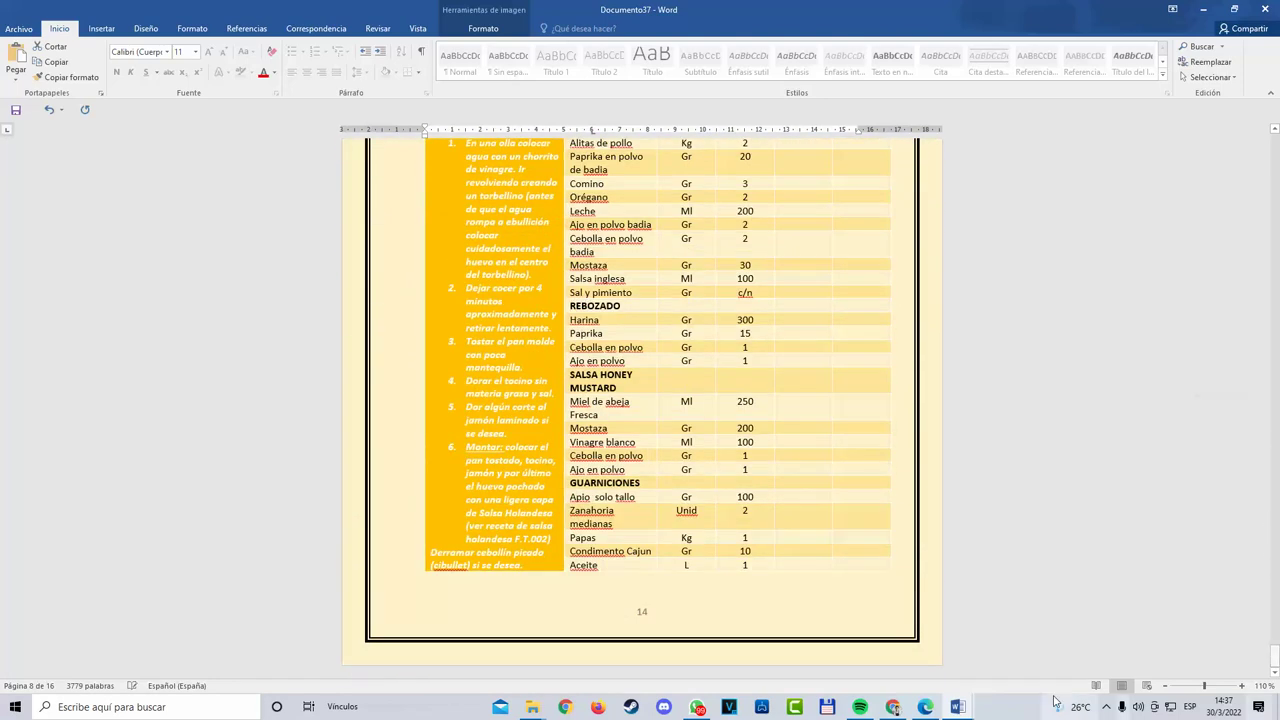
{"action": "left_click", "coordinate": [592, 591]}
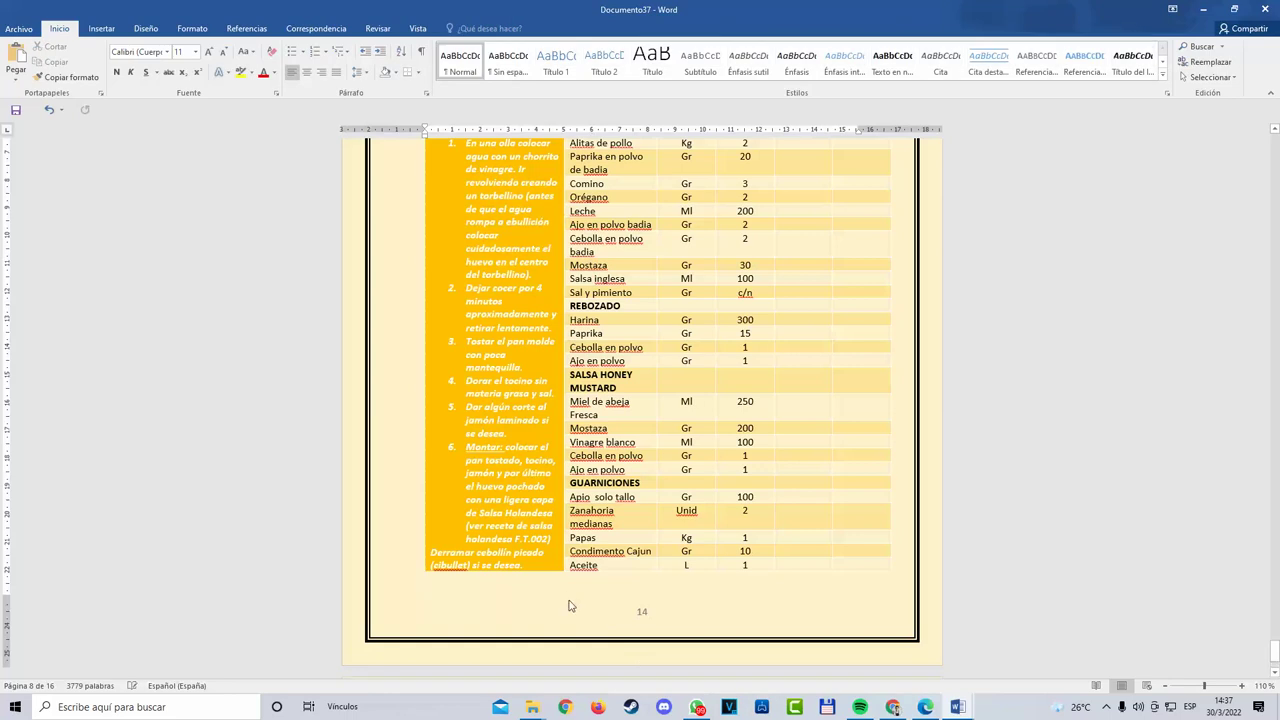
{"action": "scroll", "coordinate": [569, 606], "scroll_direction": "down", "scroll_amount": 10}
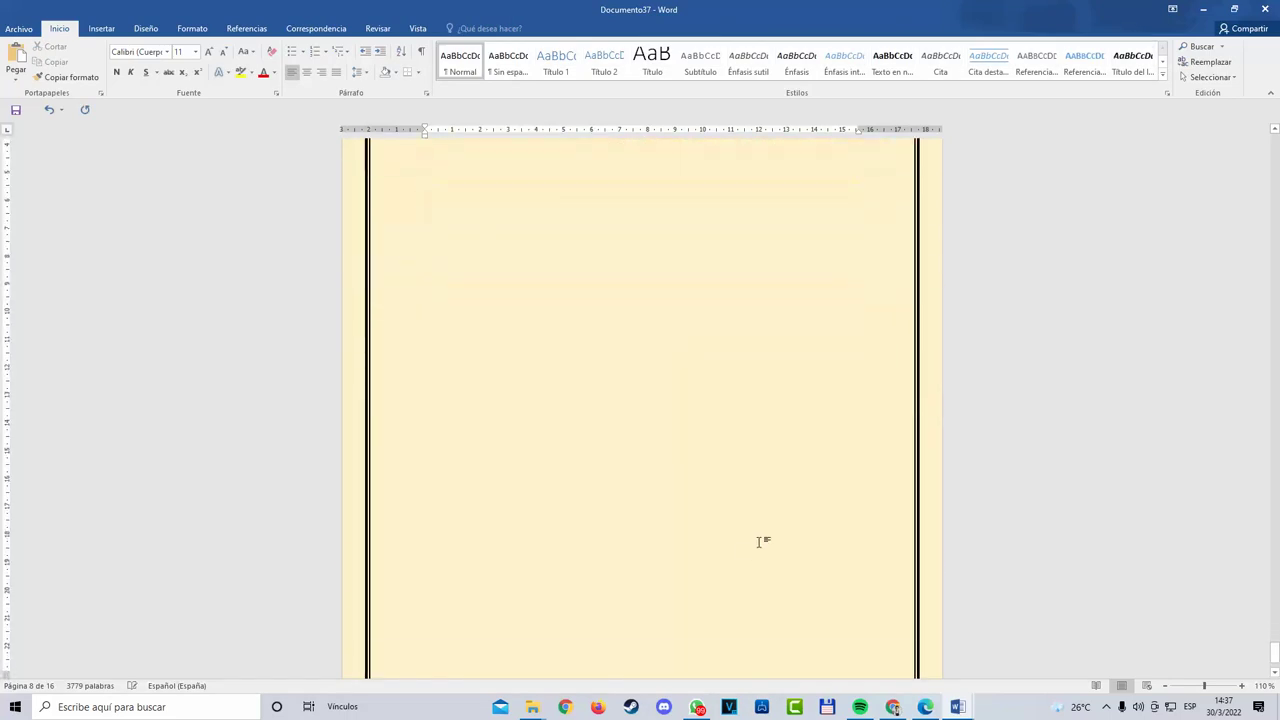
{"action": "key", "text": "ctrl+Return"}
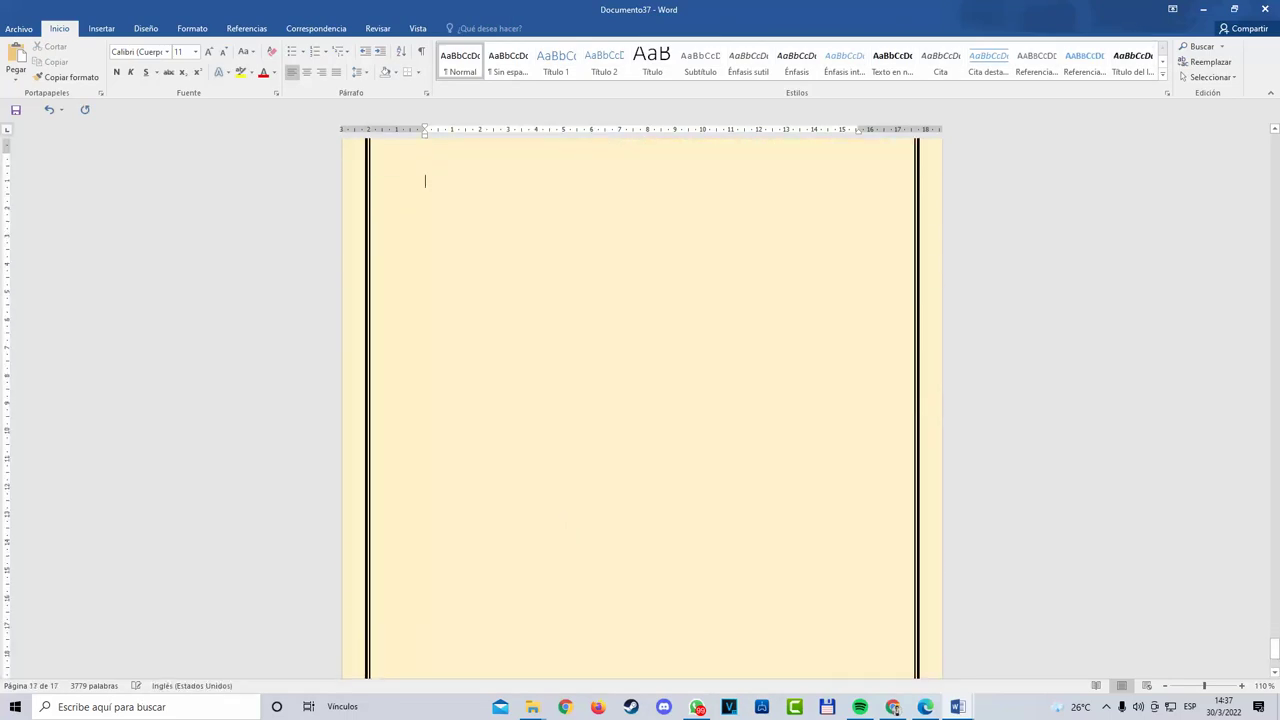
Step: Insert the automatic table of contents "Tabla automática 2" and accept the notice
{"action": "scroll", "coordinate": [640, 600], "scroll_direction": "down", "scroll_amount": 3}
{"action": "scroll", "coordinate": [644, 580], "scroll_direction": "up", "scroll_amount": 8}
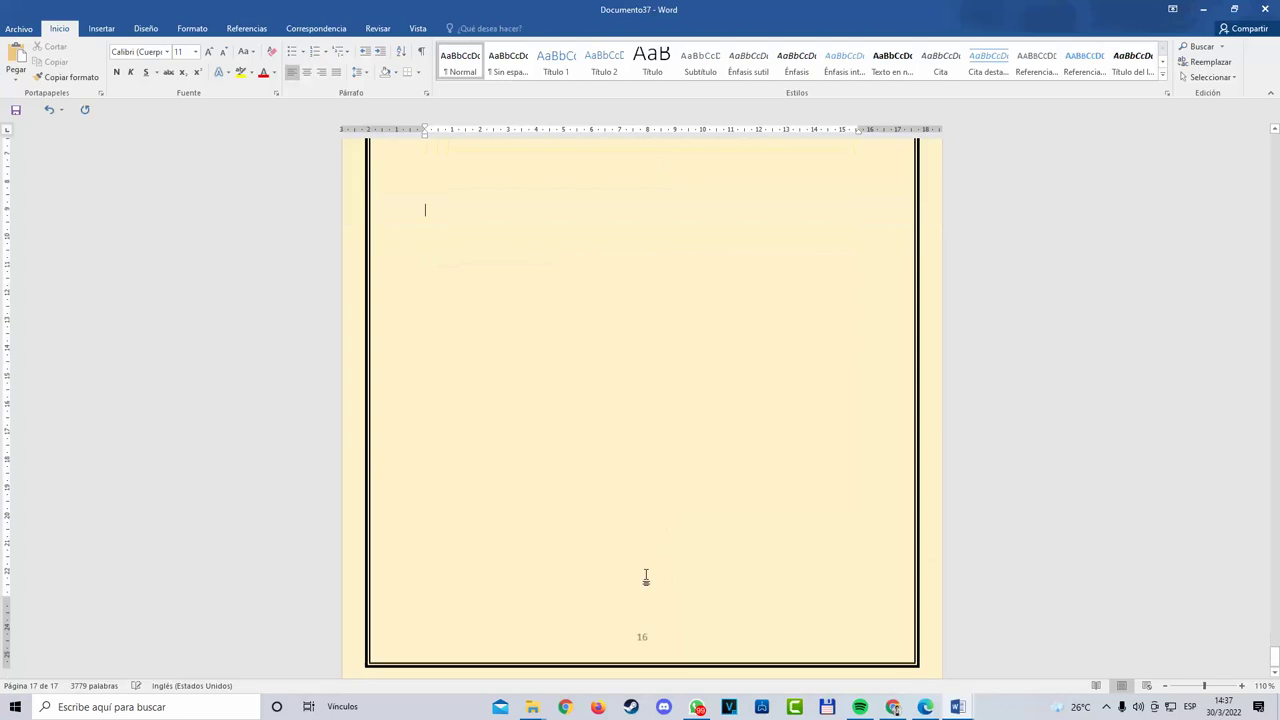
{"action": "scroll", "coordinate": [644, 580], "scroll_direction": "up", "scroll_amount": 15}
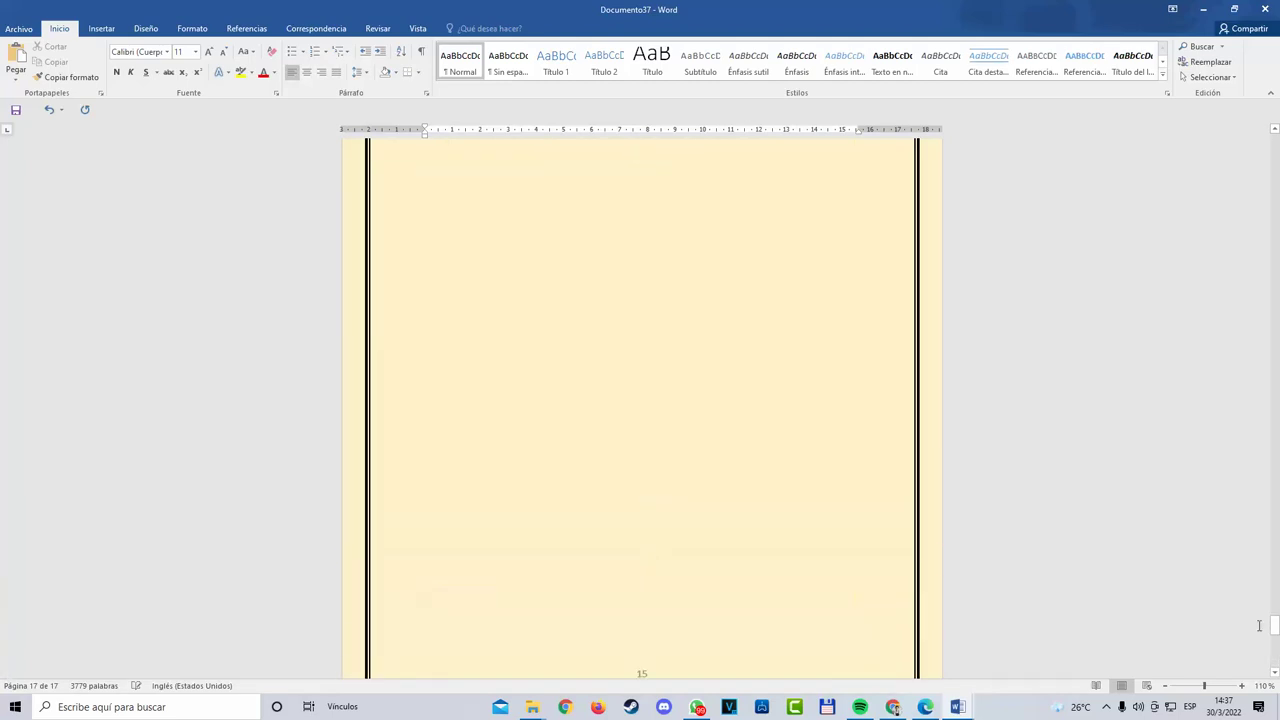
{"action": "left_click_drag", "start_coordinate": [1275, 630], "coordinate": [1275, 138]}
{"action": "scroll", "coordinate": [676, 524], "scroll_direction": "down", "scroll_amount": 2}
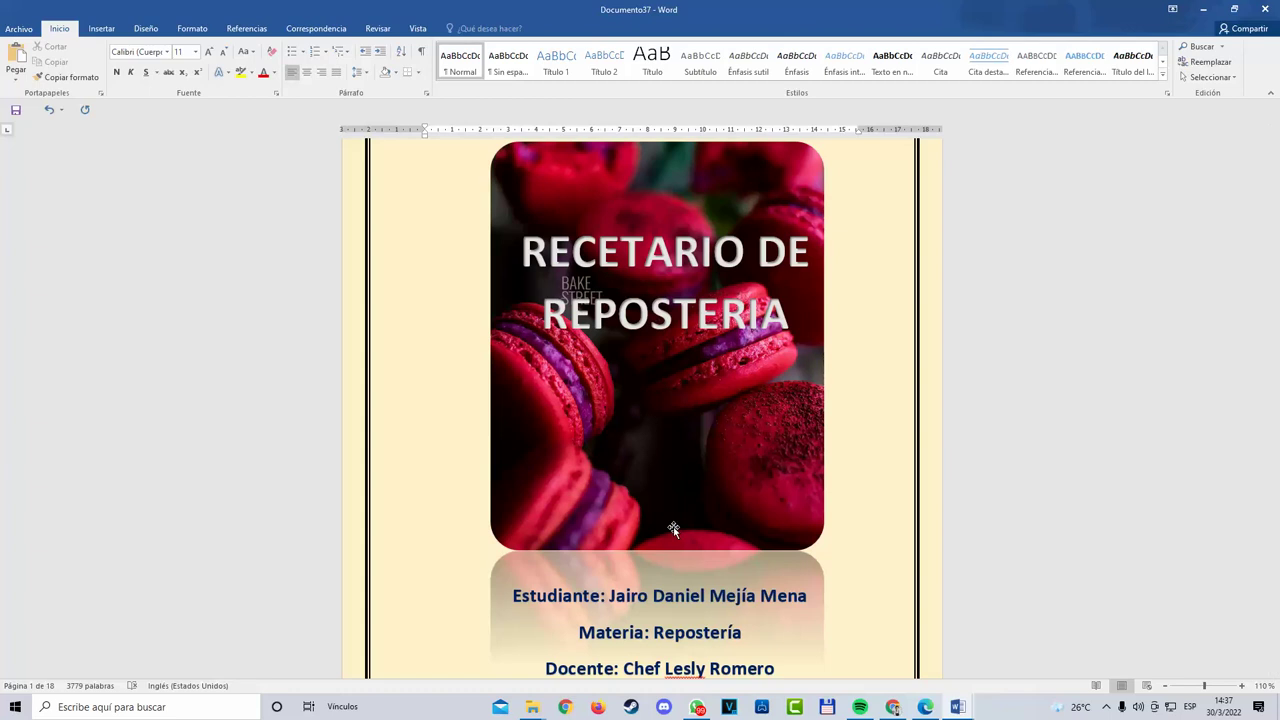
{"action": "scroll", "coordinate": [926, 623], "scroll_direction": "down", "scroll_amount": 3}
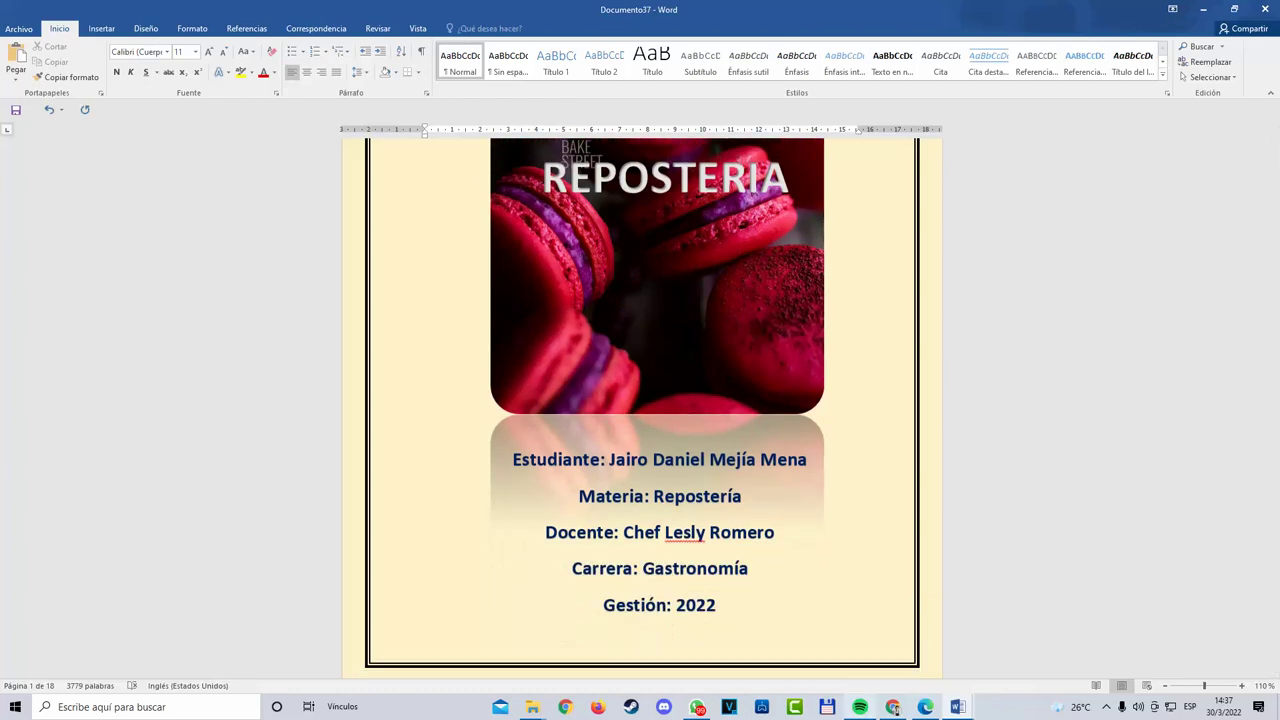
{"action": "scroll", "coordinate": [556, 513], "scroll_direction": "down", "scroll_amount": 10}
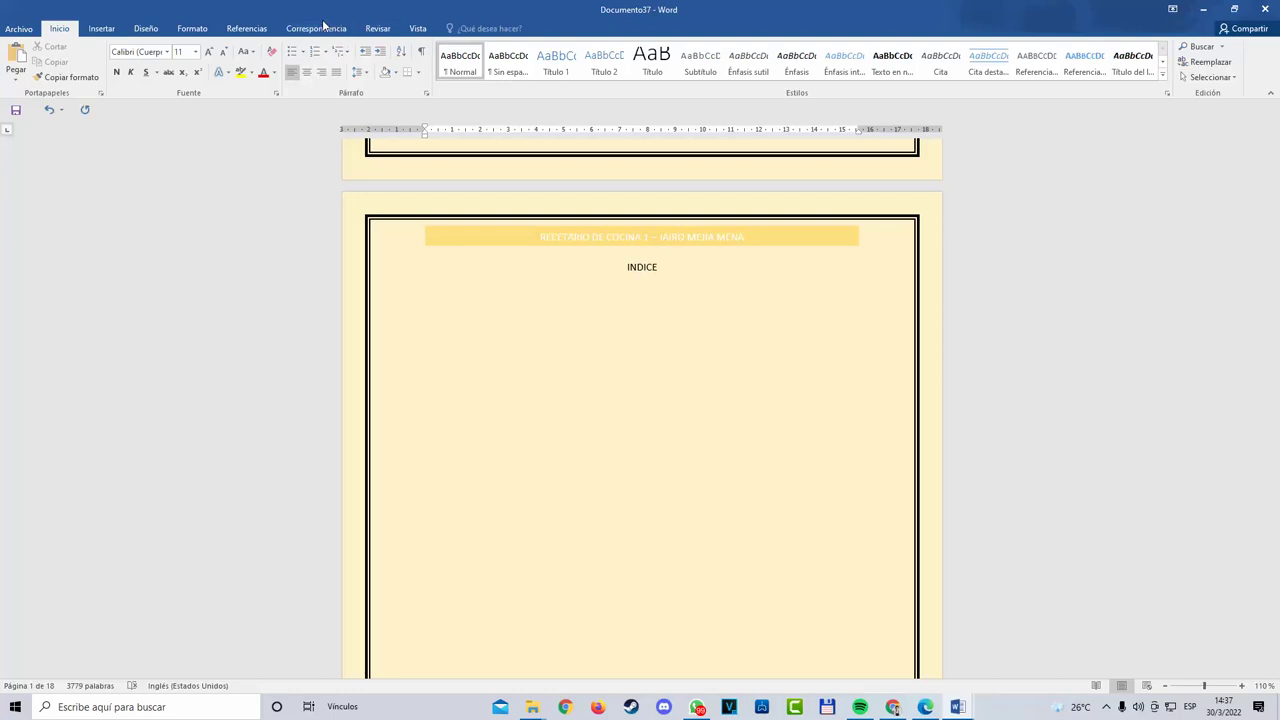
{"action": "left_click", "coordinate": [245, 29]}
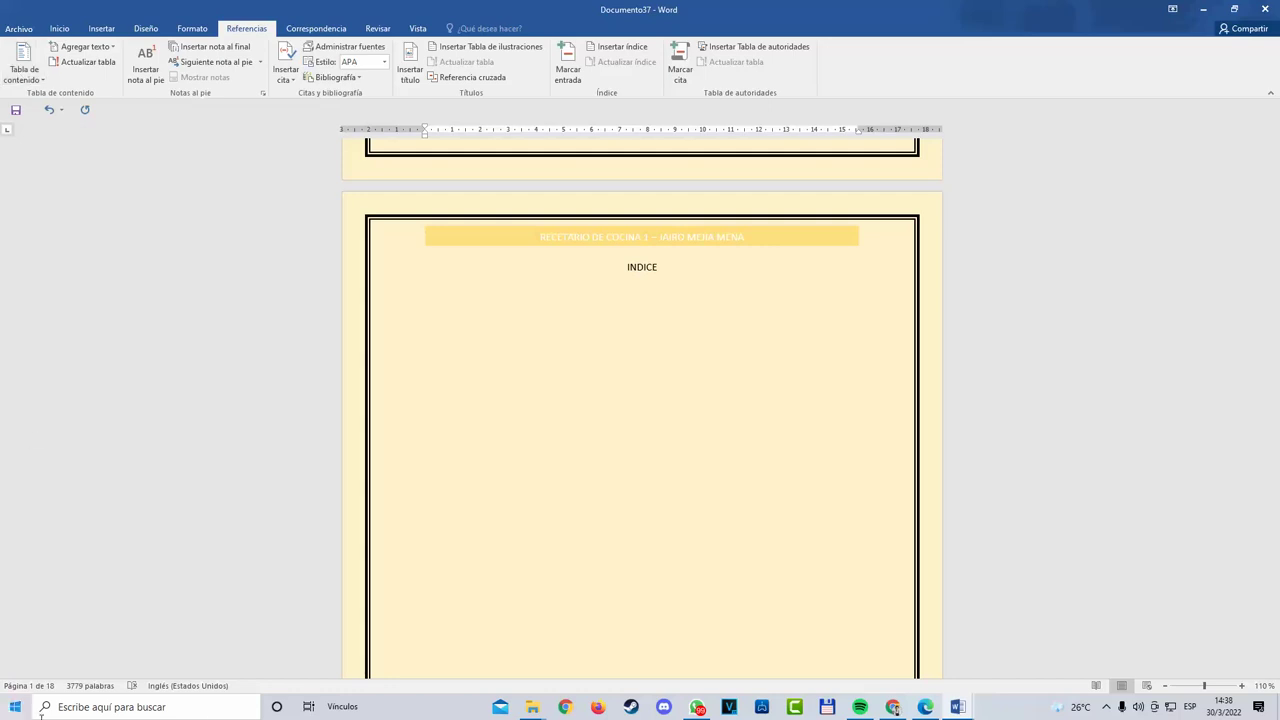
{"action": "left_click", "coordinate": [40, 72]}
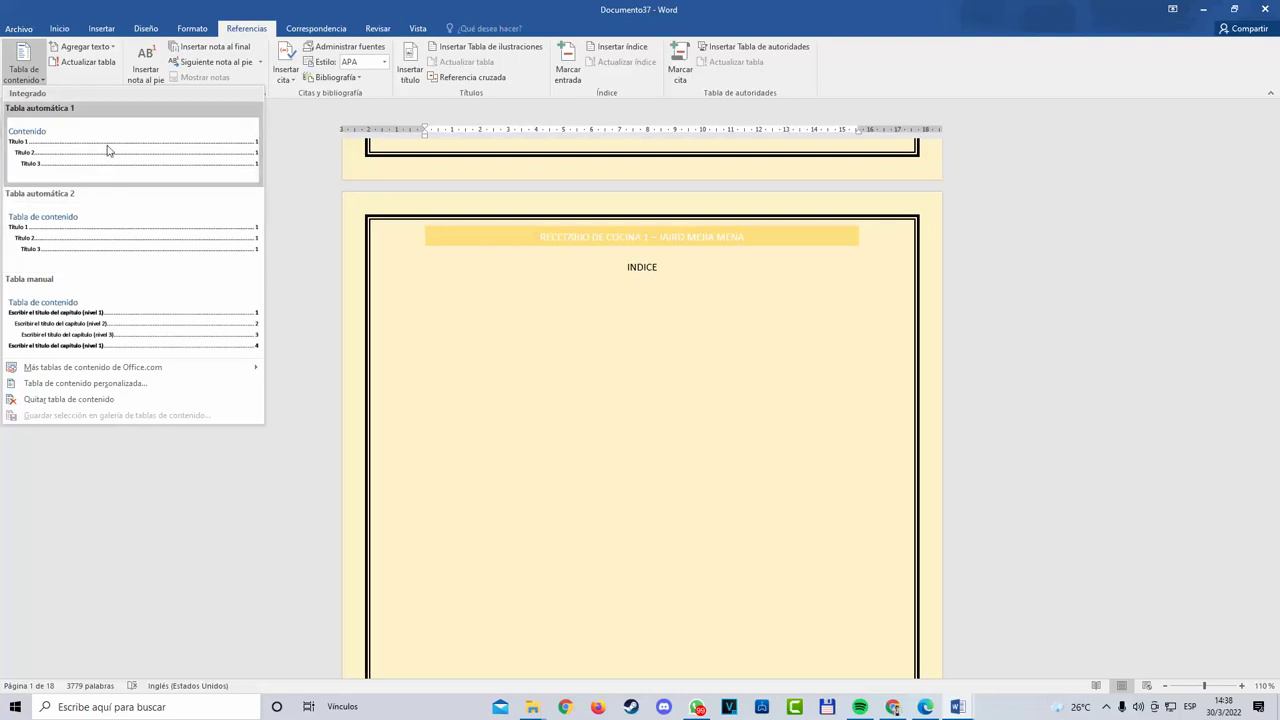
{"action": "left_click", "coordinate": [145, 241]}
{"action": "left_click", "coordinate": [645, 389]}
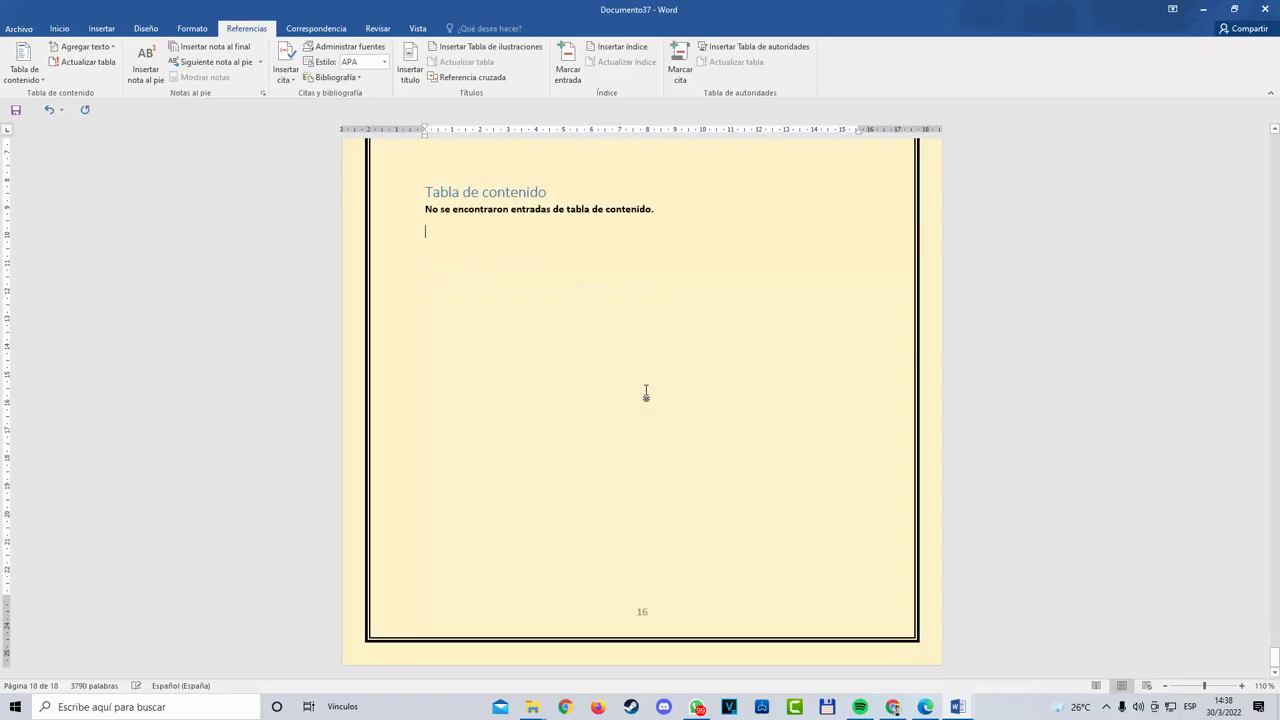
Step: Delete the empty paragraphs above the table of contents on the page numbered 16
{"action": "scroll", "coordinate": [647, 390], "scroll_direction": "up", "scroll_amount": 1}
{"action": "scroll", "coordinate": [610, 414], "scroll_direction": "down", "scroll_amount": 2}
{"action": "left_click", "coordinate": [563, 452]}
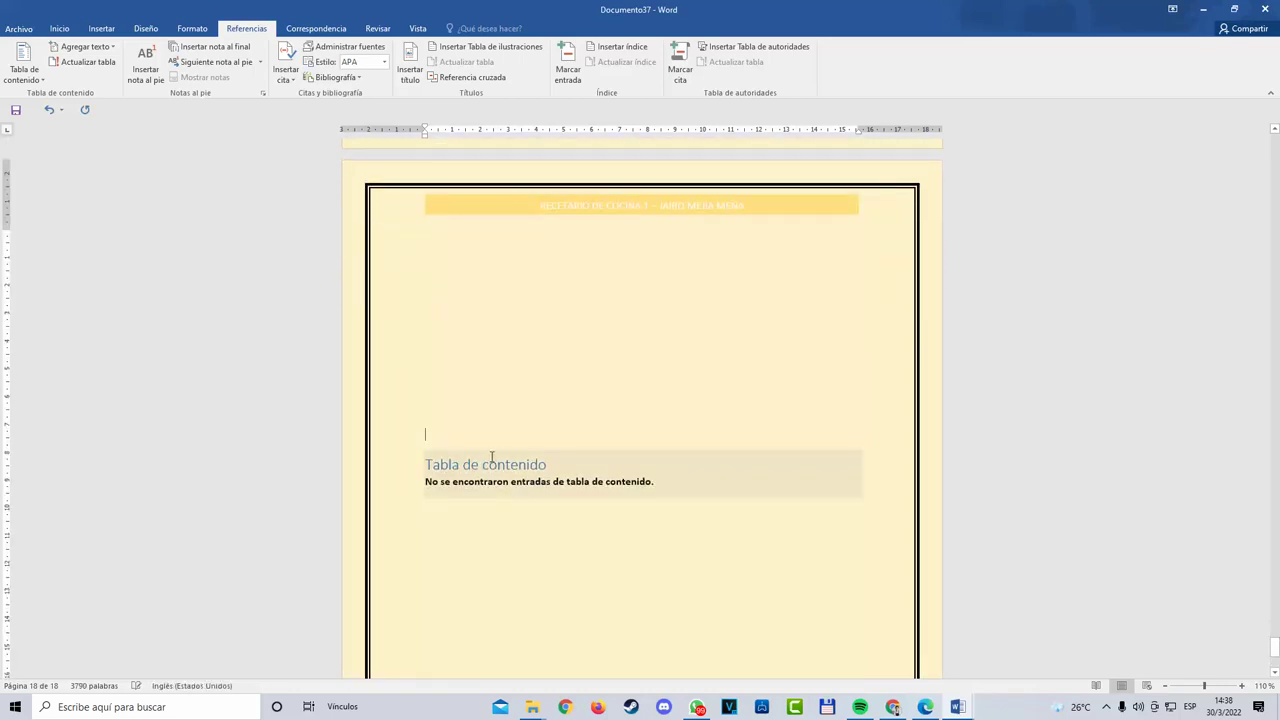
{"action": "left_click", "coordinate": [494, 404]}
{"action": "key", "text": "BackSpace"}
{"action": "key", "text": "BackSpace"}
{"action": "key", "text": "BackSpace"}
{"action": "key", "text": "BackSpace"}
{"action": "key", "text": "BackSpace"}
{"action": "key", "text": "BackSpace"}
{"action": "key", "text": "BackSpace"}
{"action": "key", "text": "BackSpace"}
{"action": "key", "text": "BackSpace"}
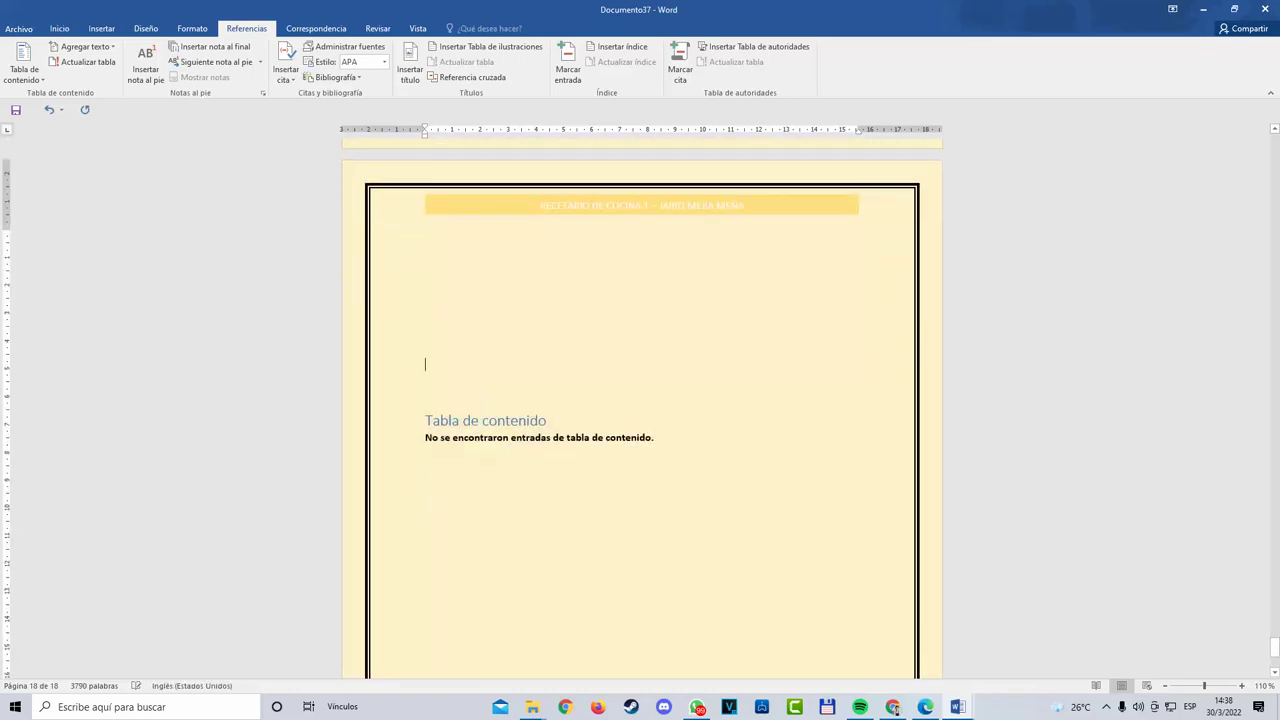
{"action": "left_click", "coordinate": [504, 341]}
{"action": "key", "text": "BackSpace"}
{"action": "key", "text": "BackSpace"}
{"action": "scroll", "coordinate": [537, 408], "scroll_direction": "down", "scroll_amount": 1}
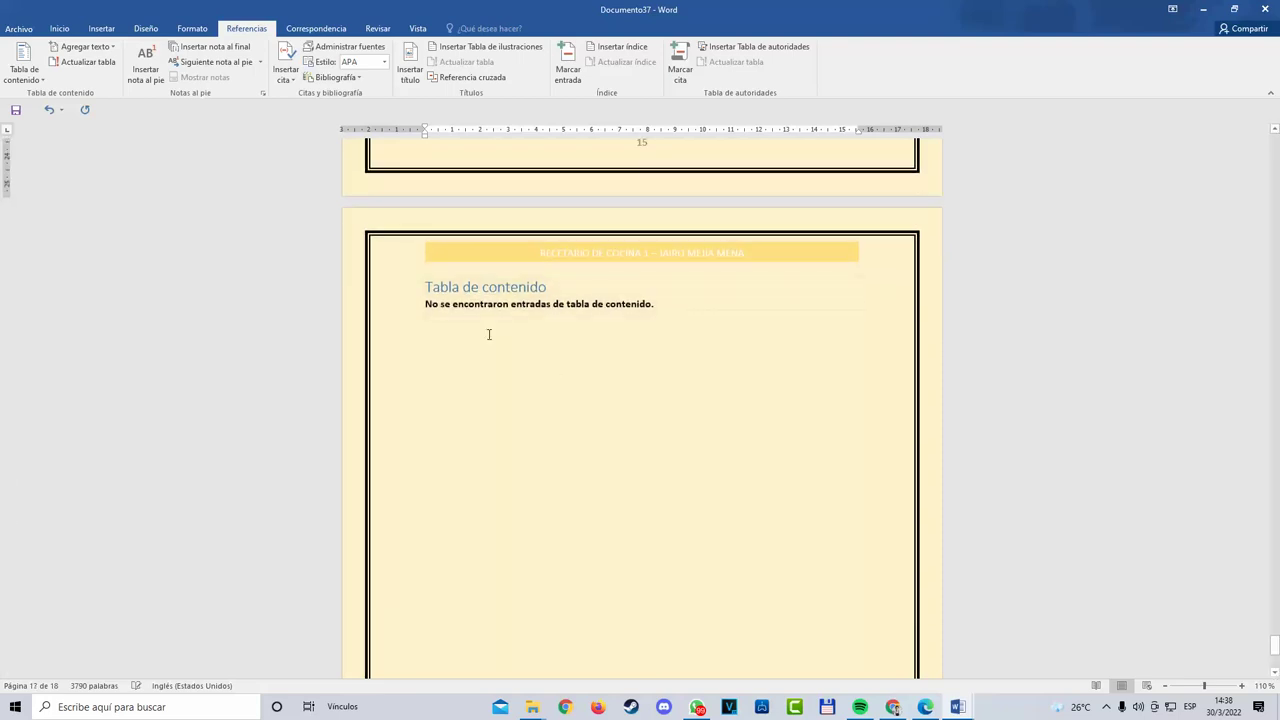
Step: Undo the deletion of the empty paragraphs above the table of contents
{"action": "scroll", "coordinate": [674, 369], "scroll_direction": "down", "scroll_amount": 6}
{"action": "scroll", "coordinate": [675, 419], "scroll_direction": "up", "scroll_amount": 15}
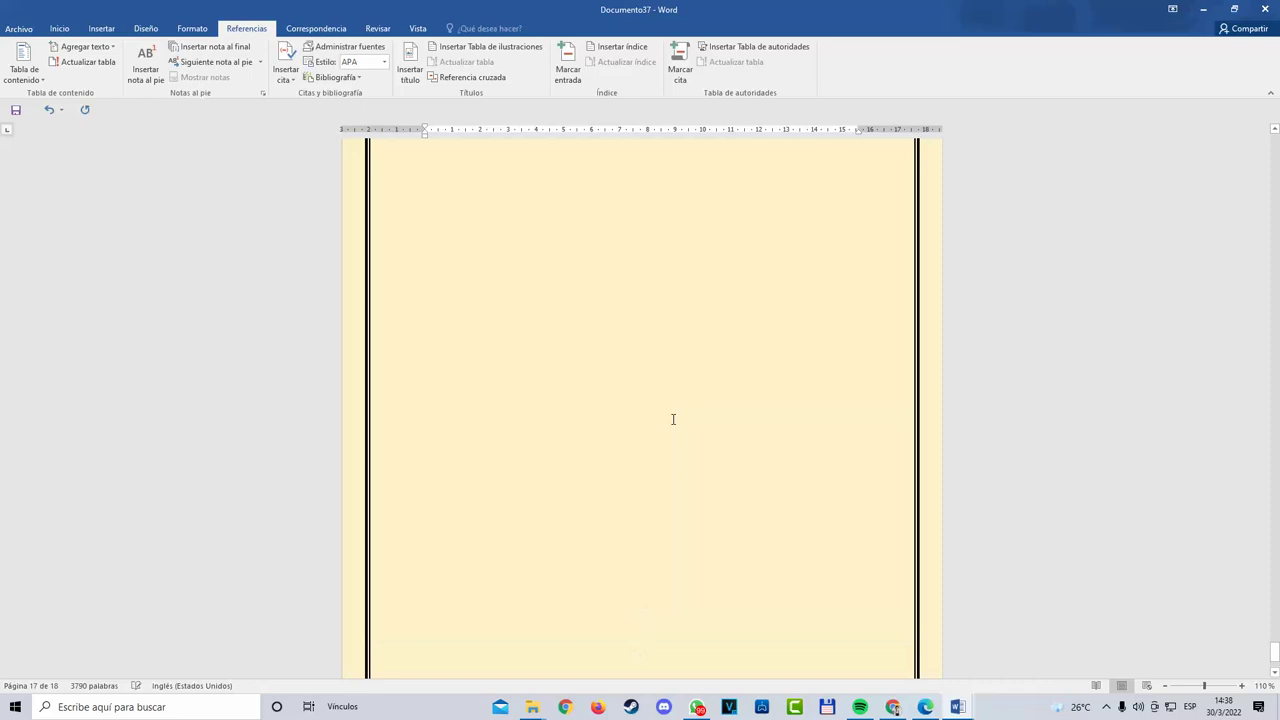
{"action": "left_click", "coordinate": [59, 112]}
{"action": "left_click", "coordinate": [205, 149]}
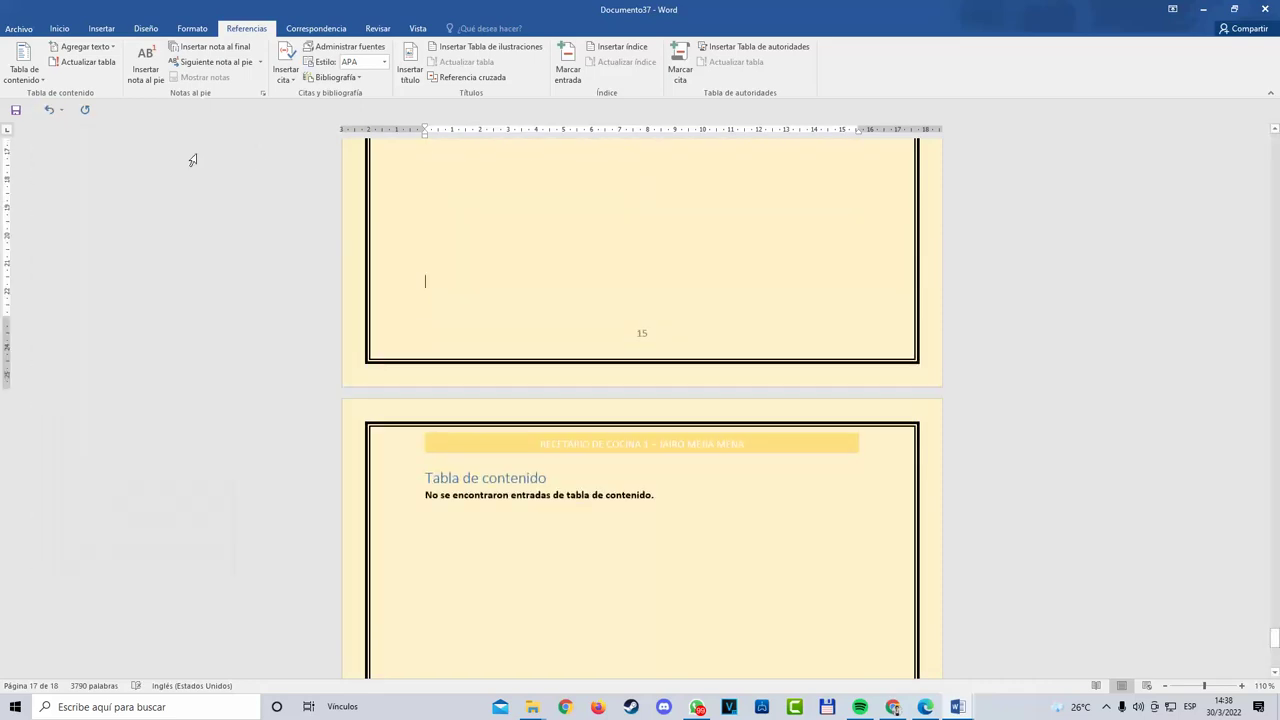
{"action": "left_click", "coordinate": [43, 118]}
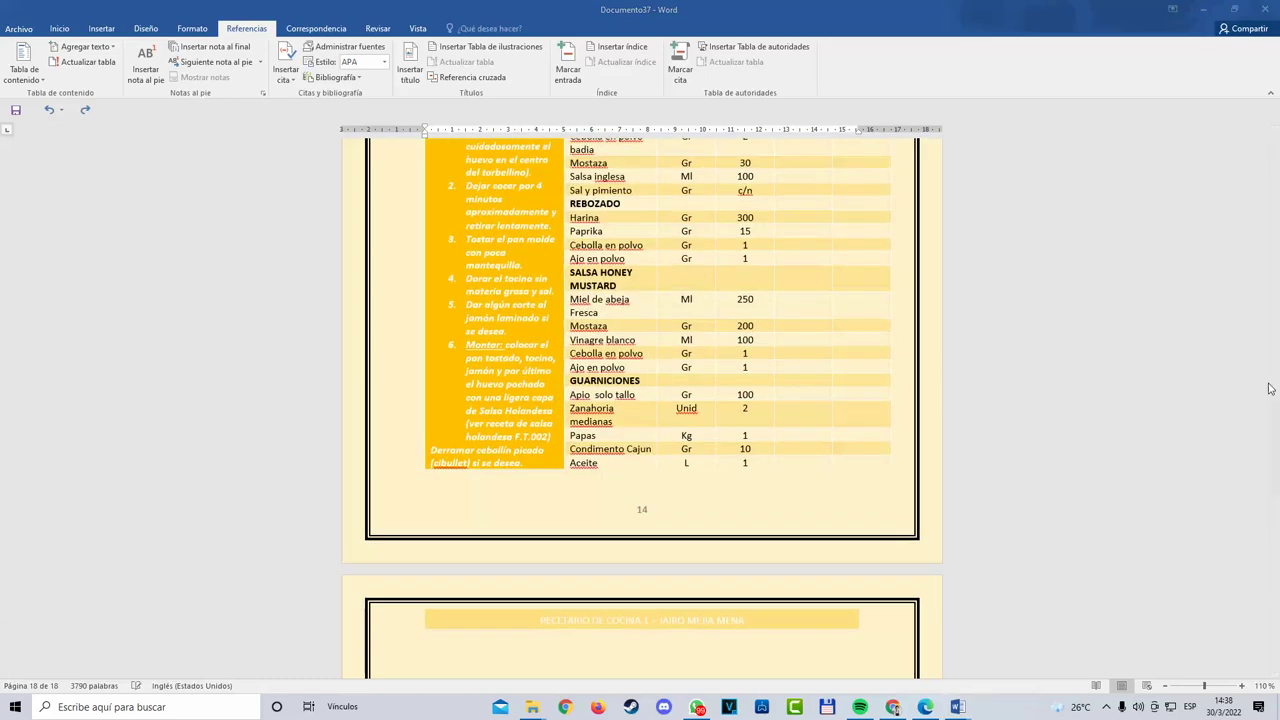
Step: Delete the word INDICE at the beginning of the index page after the cover
{"action": "left_click_drag", "start_coordinate": [1272, 598], "coordinate": [1273, 145]}
{"action": "scroll", "coordinate": [780, 363], "scroll_direction": "down", "scroll_amount": 7}
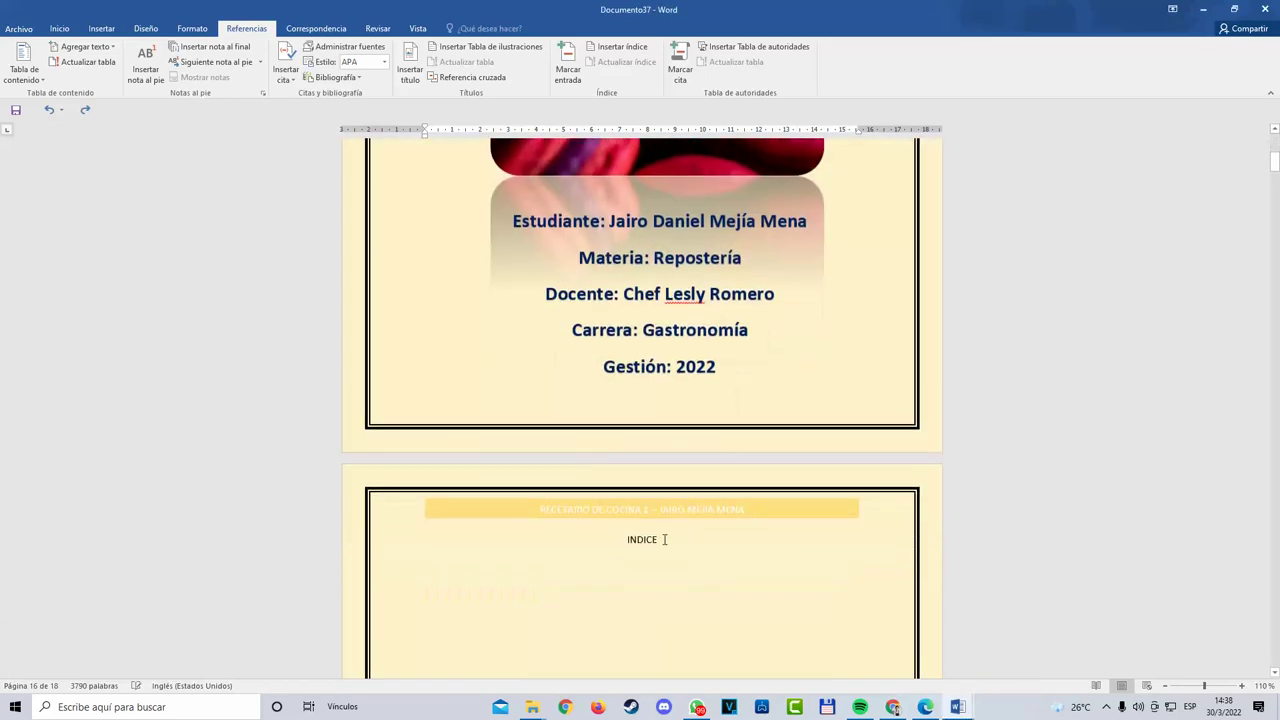
{"action": "double_click", "coordinate": [645, 539]}
{"action": "key", "text": "BackSpace"}
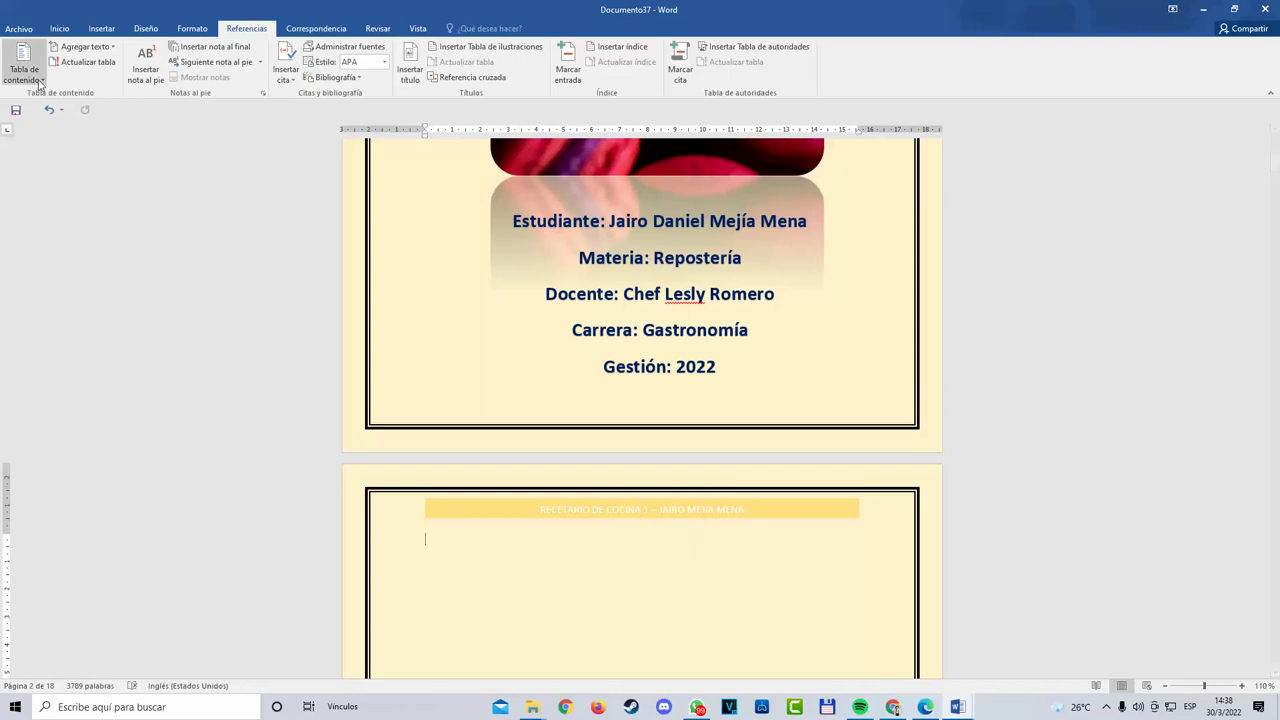
Step: Try to insert an automatic table of contents on the emptied index page
{"action": "left_click", "coordinate": [30, 70]}
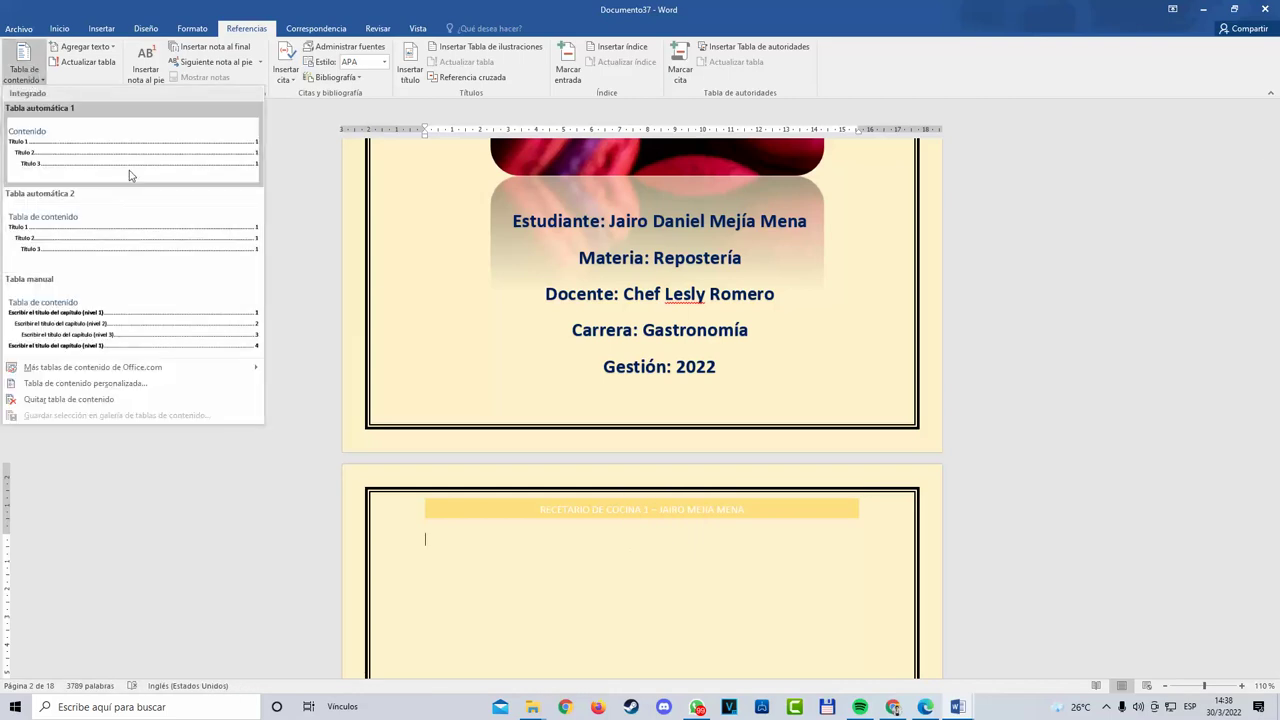
{"action": "left_click", "coordinate": [129, 170]}
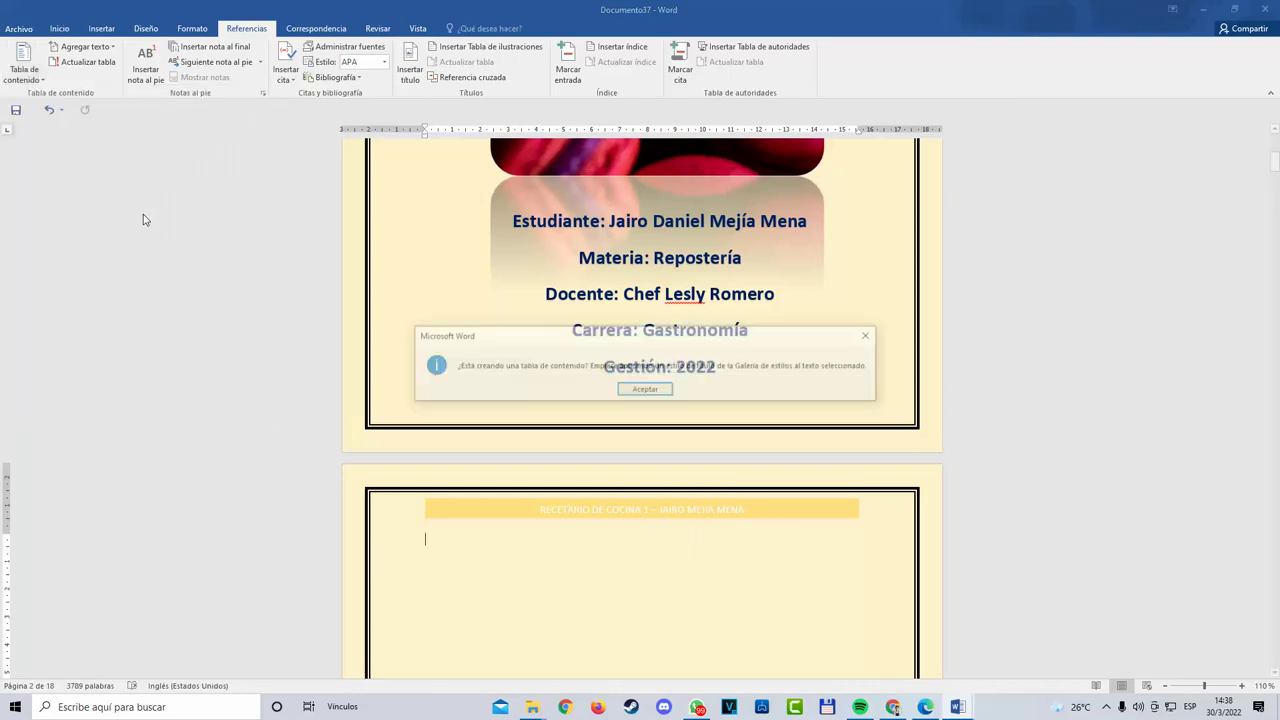
{"action": "left_click", "coordinate": [646, 393]}
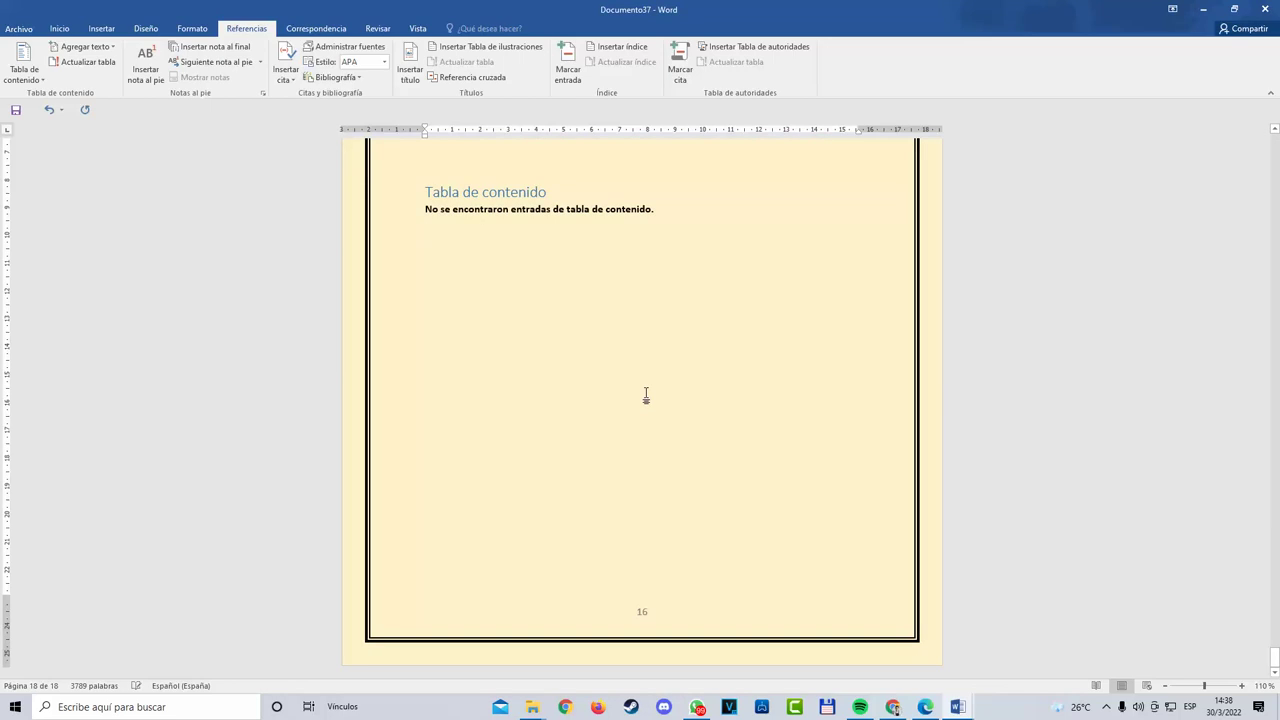
Step: Update the table of contents on the page numbered 16 and accept the notice
{"action": "scroll", "coordinate": [631, 386], "scroll_direction": "up", "scroll_amount": 2}
{"action": "left_click", "coordinate": [556, 292]}
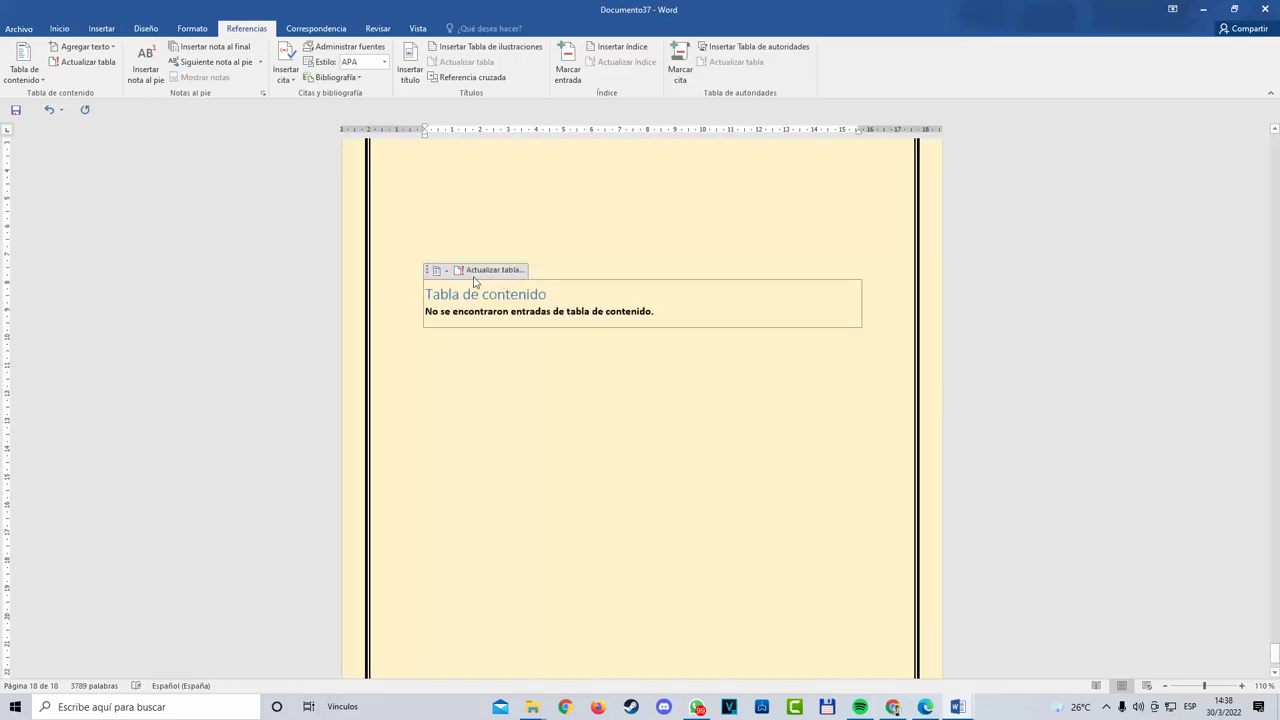
{"action": "right_click", "coordinate": [524, 276]}
{"action": "left_click", "coordinate": [524, 277]}
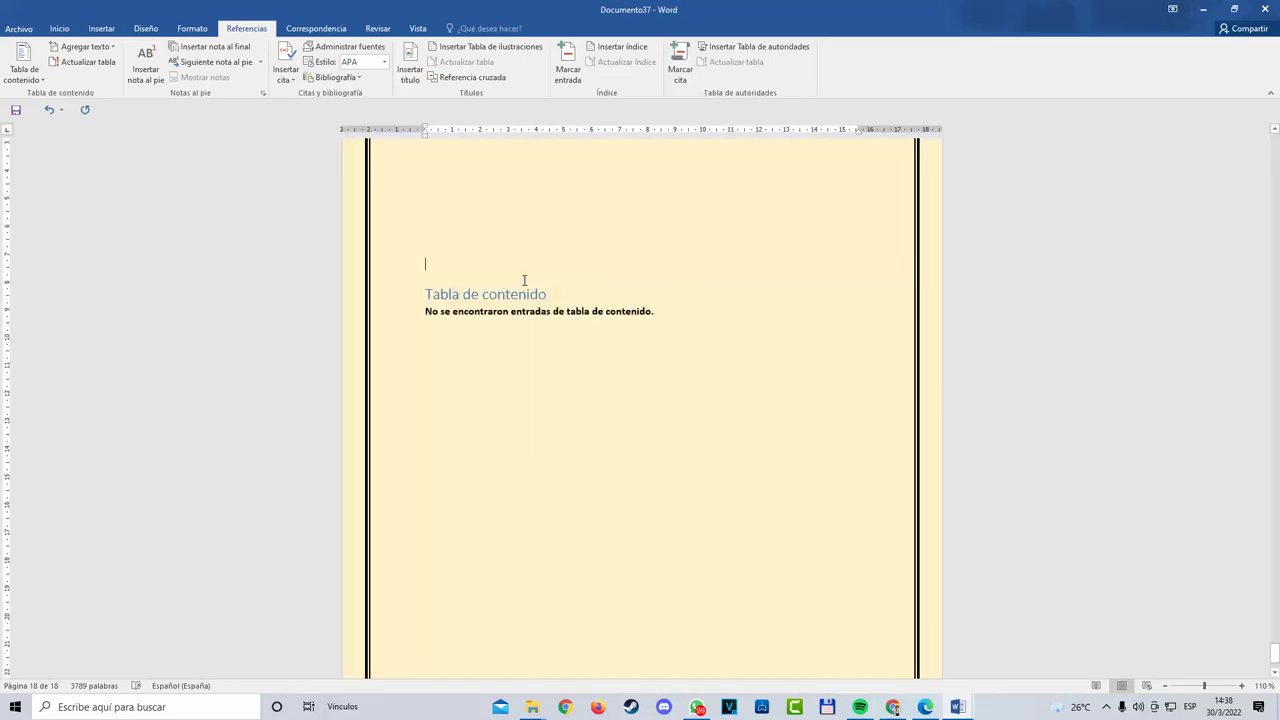
{"action": "left_click", "coordinate": [523, 290]}
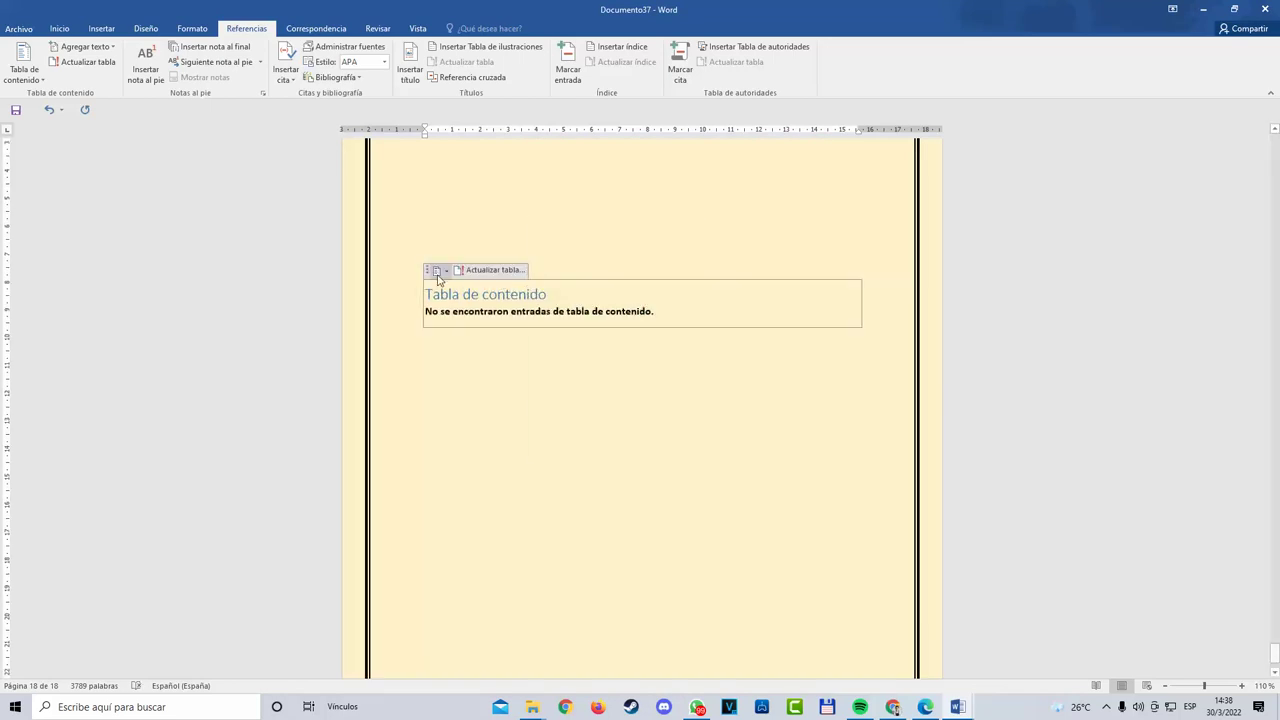
{"action": "left_click", "coordinate": [521, 278]}
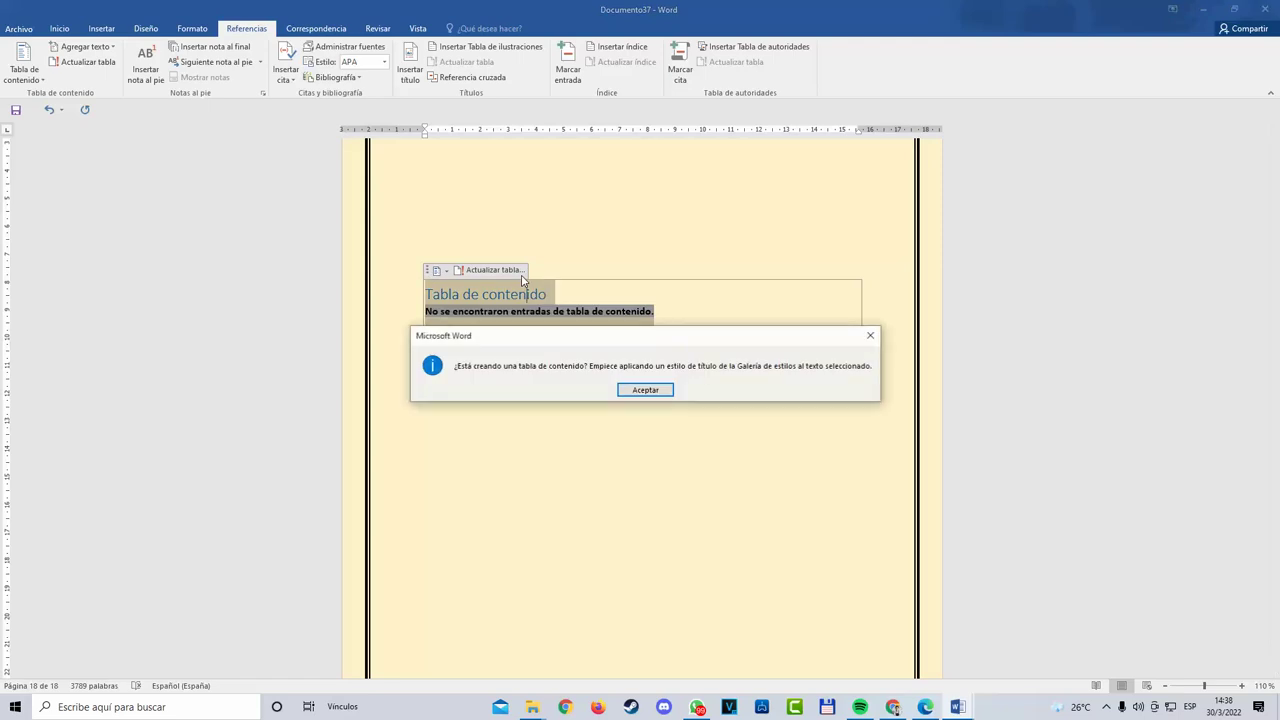
{"action": "left_click", "coordinate": [645, 390]}
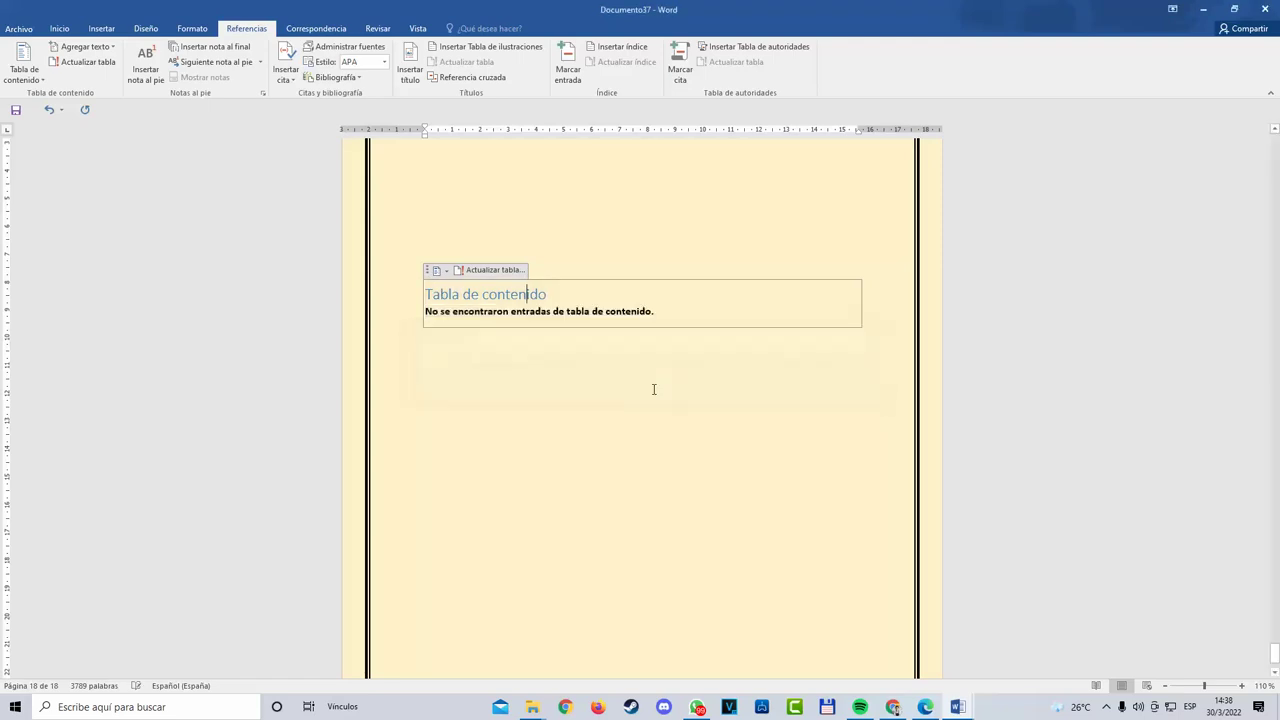
Step: Remove the entire table of contents block from the page numbered 16
{"action": "scroll", "coordinate": [655, 388], "scroll_direction": "up", "scroll_amount": 3}
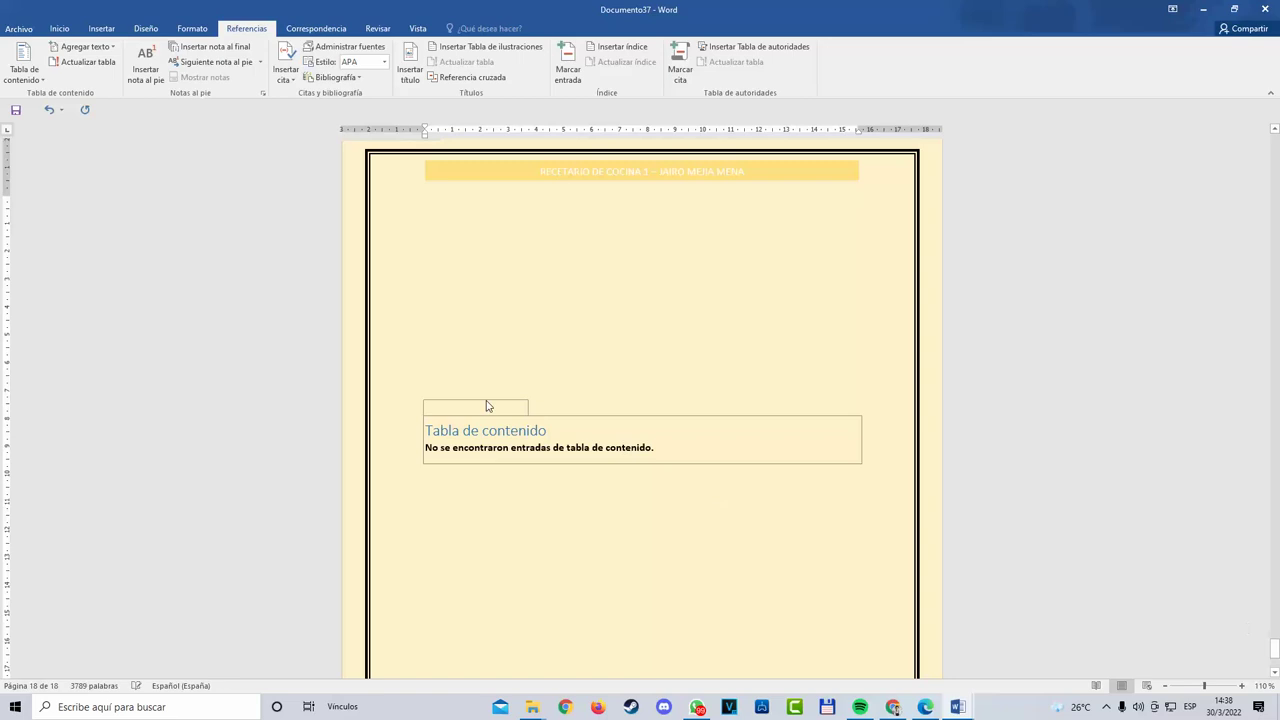
{"action": "right_click", "coordinate": [488, 406]}
{"action": "left_click", "coordinate": [455, 414]}
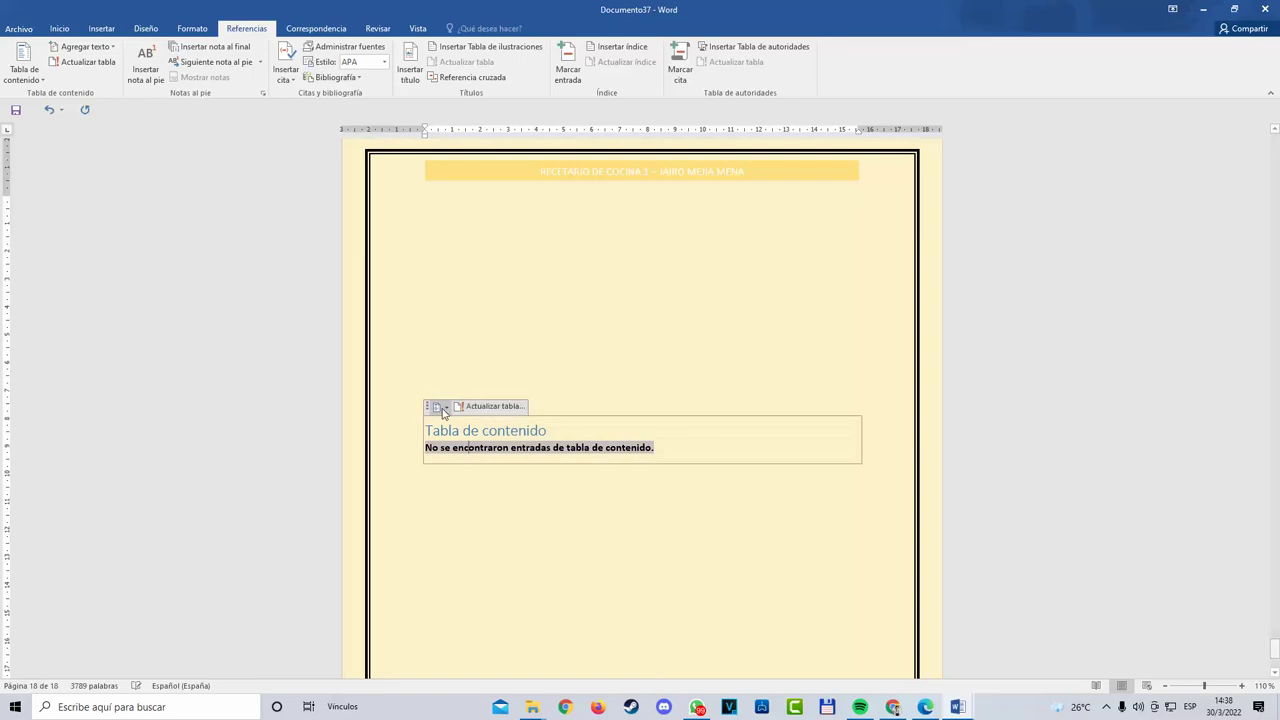
{"action": "left_click", "coordinate": [428, 408]}
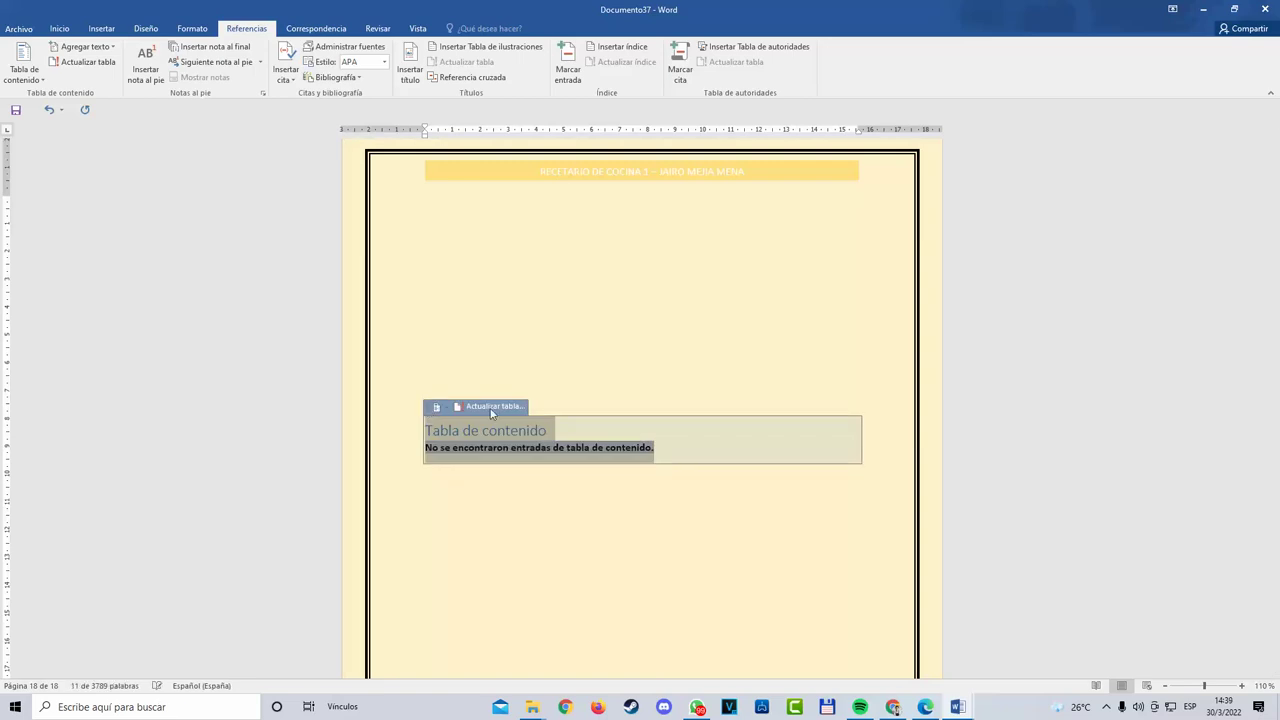
{"action": "right_click", "coordinate": [717, 409]}
{"action": "left_click", "coordinate": [677, 449]}
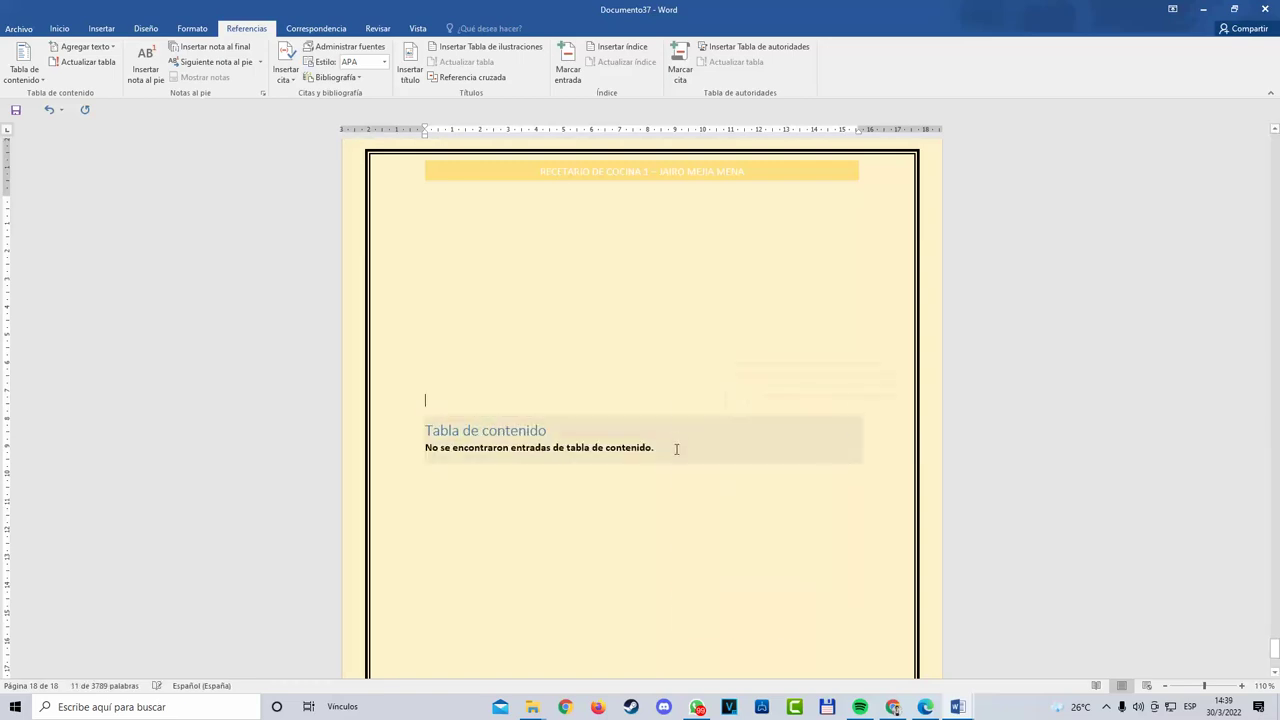
{"action": "right_click", "coordinate": [679, 451]}
{"action": "left_click", "coordinate": [846, 530]}
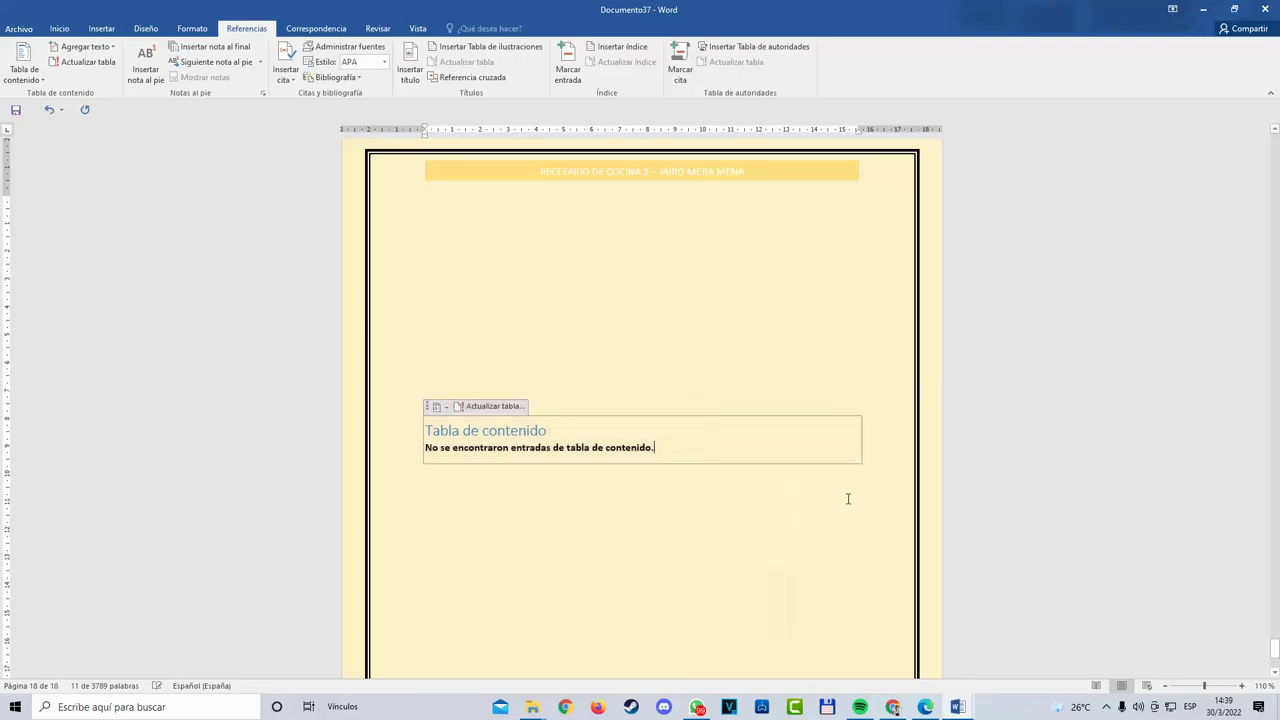
{"action": "left_click", "coordinate": [494, 395]}
{"action": "right_click", "coordinate": [492, 410]}
{"action": "left_click", "coordinate": [521, 420]}
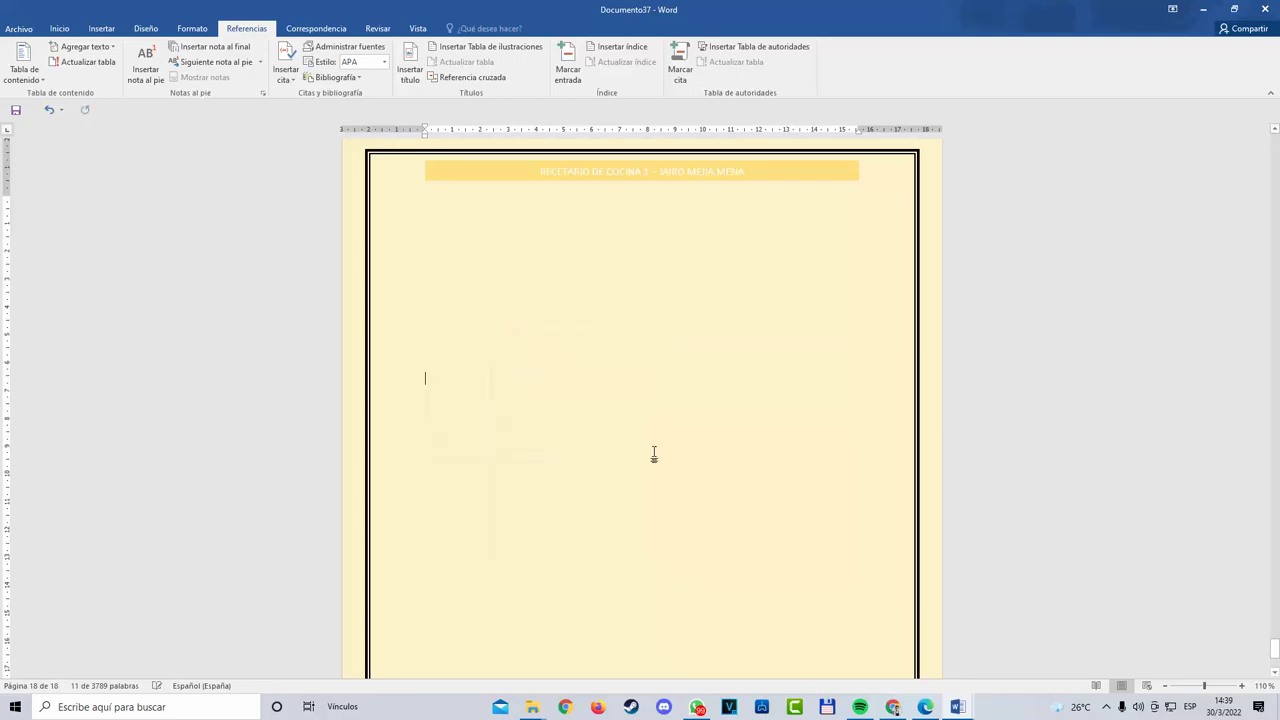
Step: Select the whole title text "Alas en salsa honey mustard, (miel y mostaza)" on the first recipe page
{"action": "left_click_drag", "start_coordinate": [1274, 648], "coordinate": [1273, 195]}
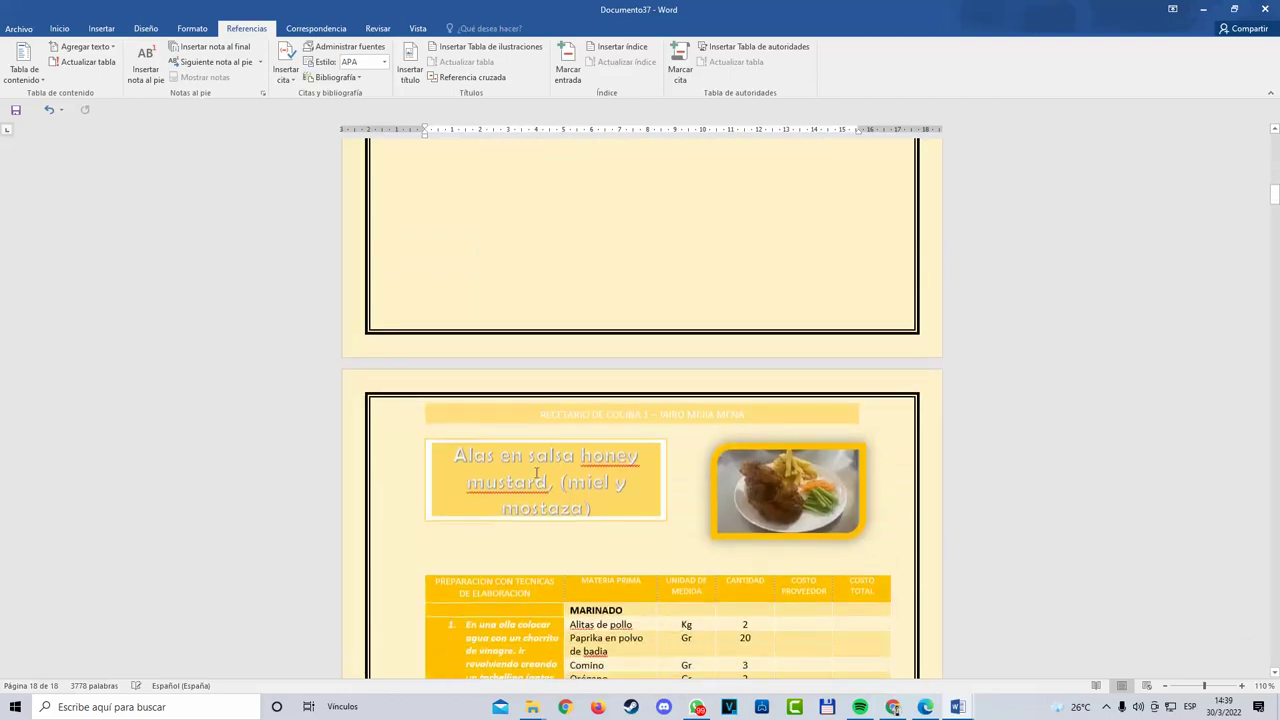
{"action": "left_click", "coordinate": [593, 485]}
{"action": "left_click", "coordinate": [636, 527]}
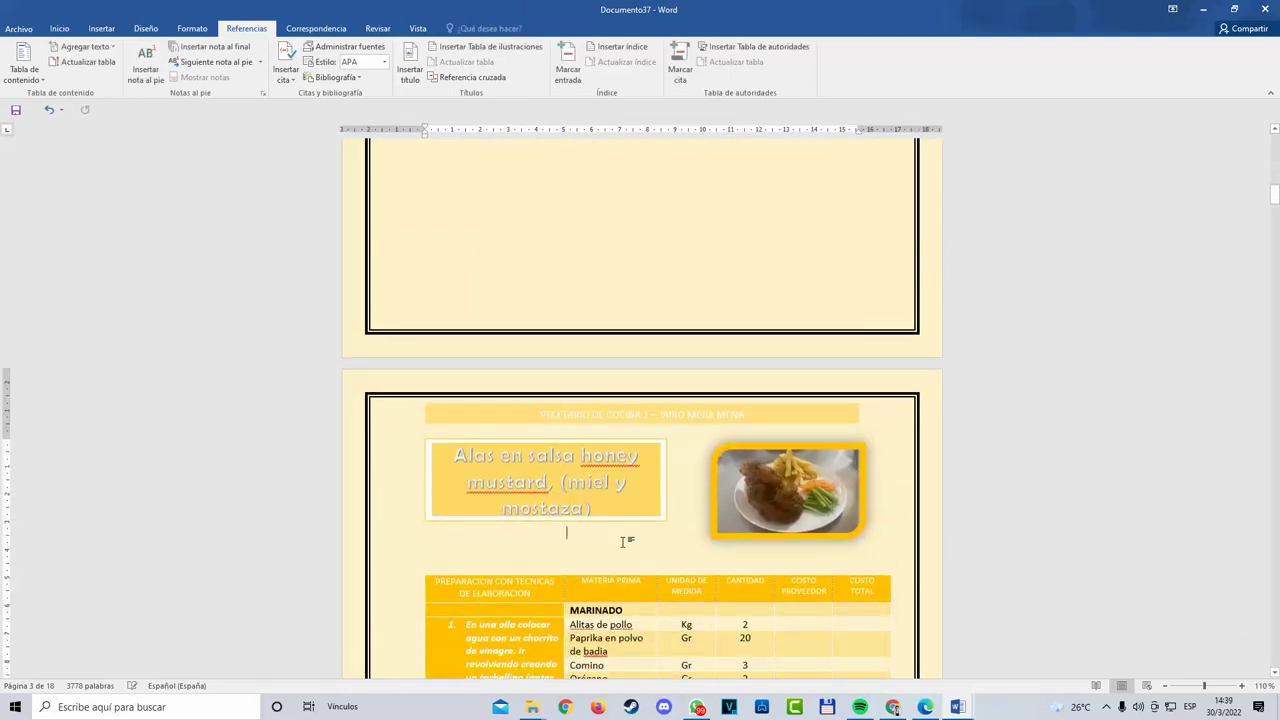
{"action": "left_click", "coordinate": [59, 28]}
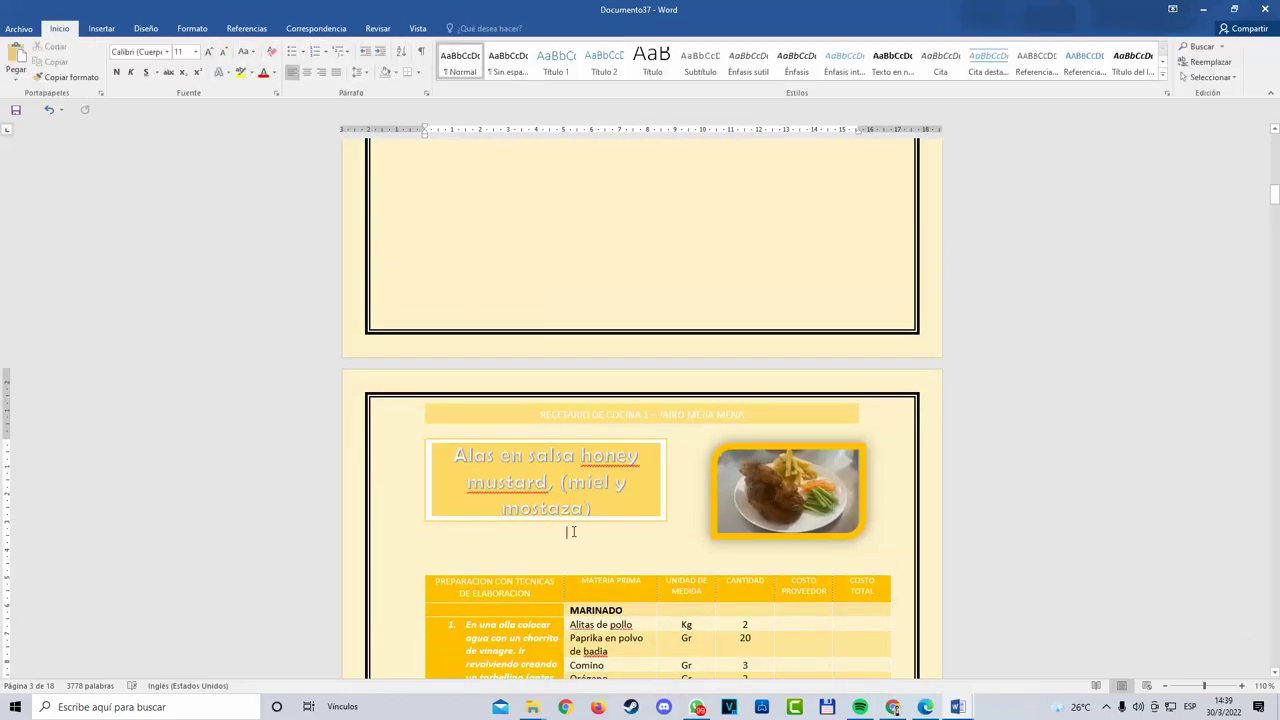
{"action": "left_click", "coordinate": [598, 491]}
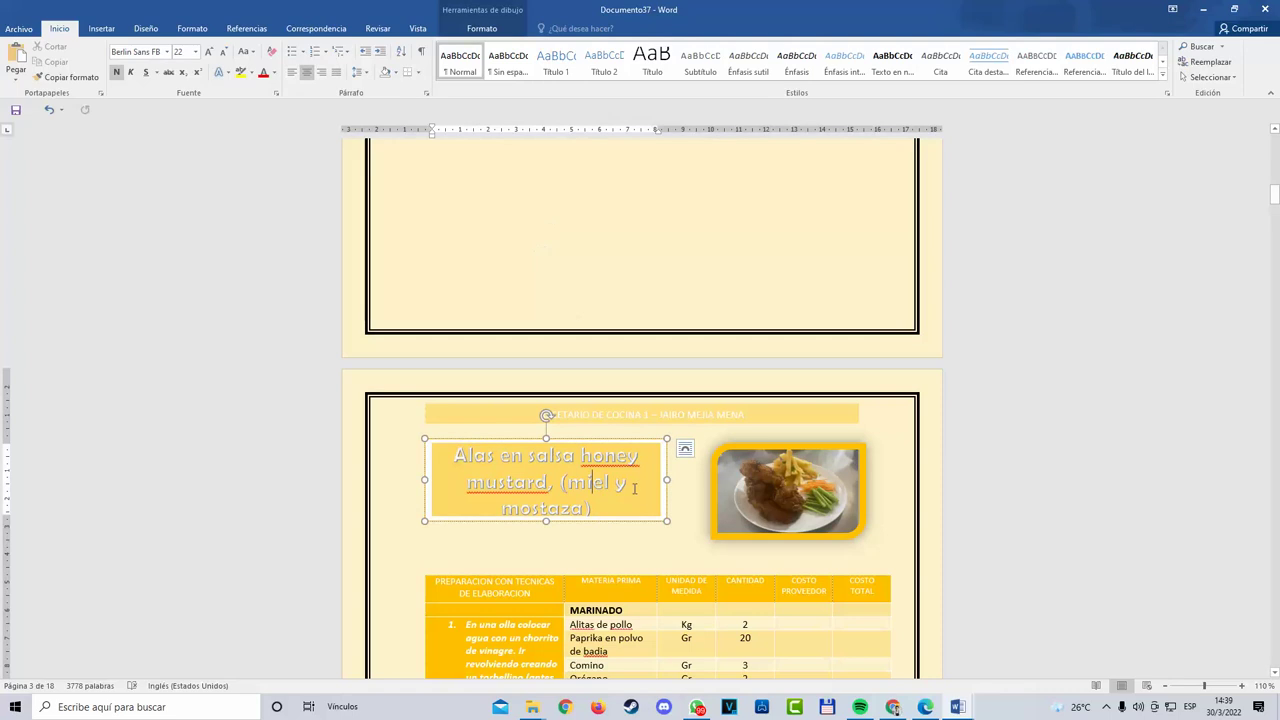
{"action": "left_click", "coordinate": [637, 527]}
{"action": "left_click_drag", "start_coordinate": [592, 509], "coordinate": [466, 458]}
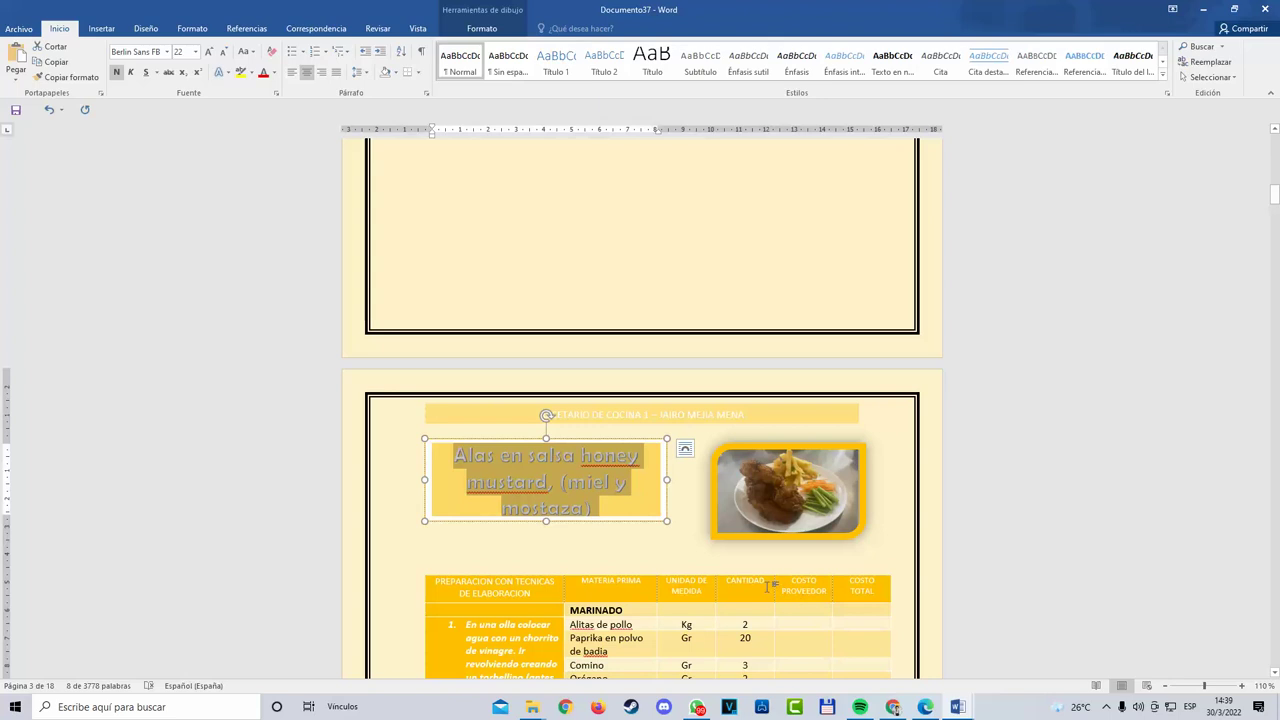
{"action": "left_click_drag", "start_coordinate": [634, 509], "coordinate": [463, 456]}
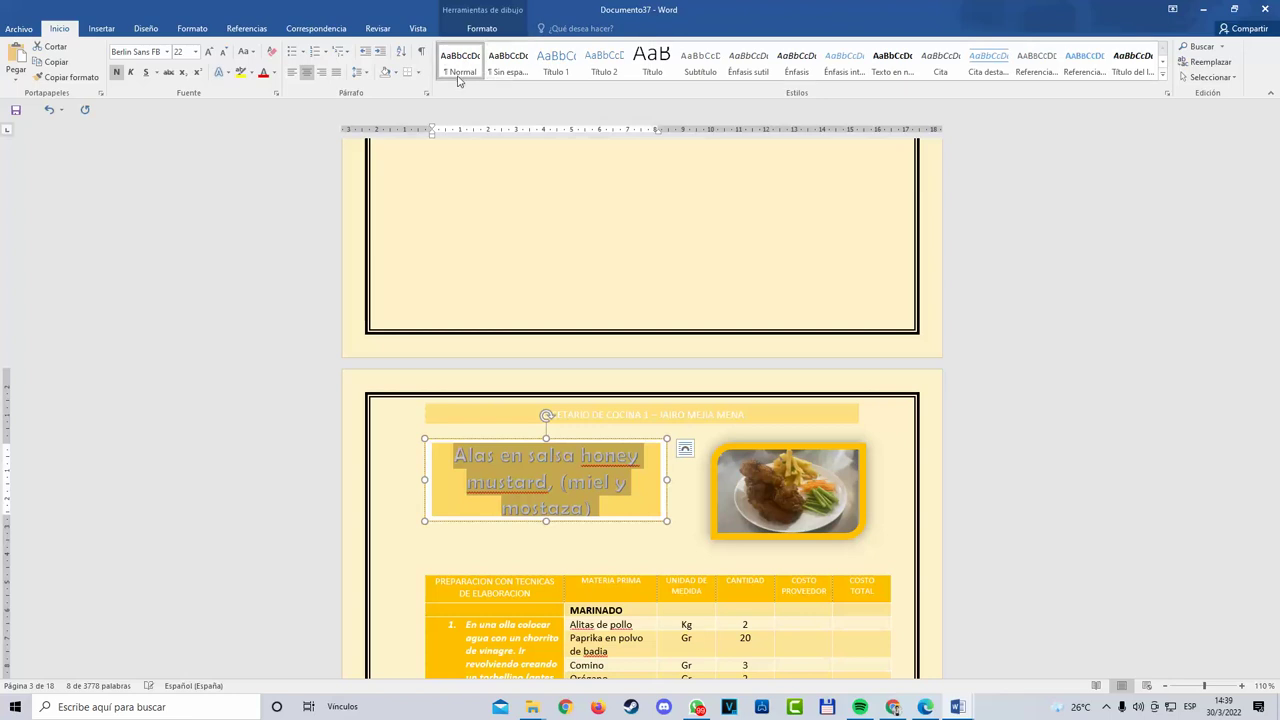
Step: Try the Título 1 style on the selected recipe title and undo it
{"action": "left_click", "coordinate": [563, 75]}
{"action": "key", "text": "ctrl+z"}
{"action": "left_click", "coordinate": [101, 28]}
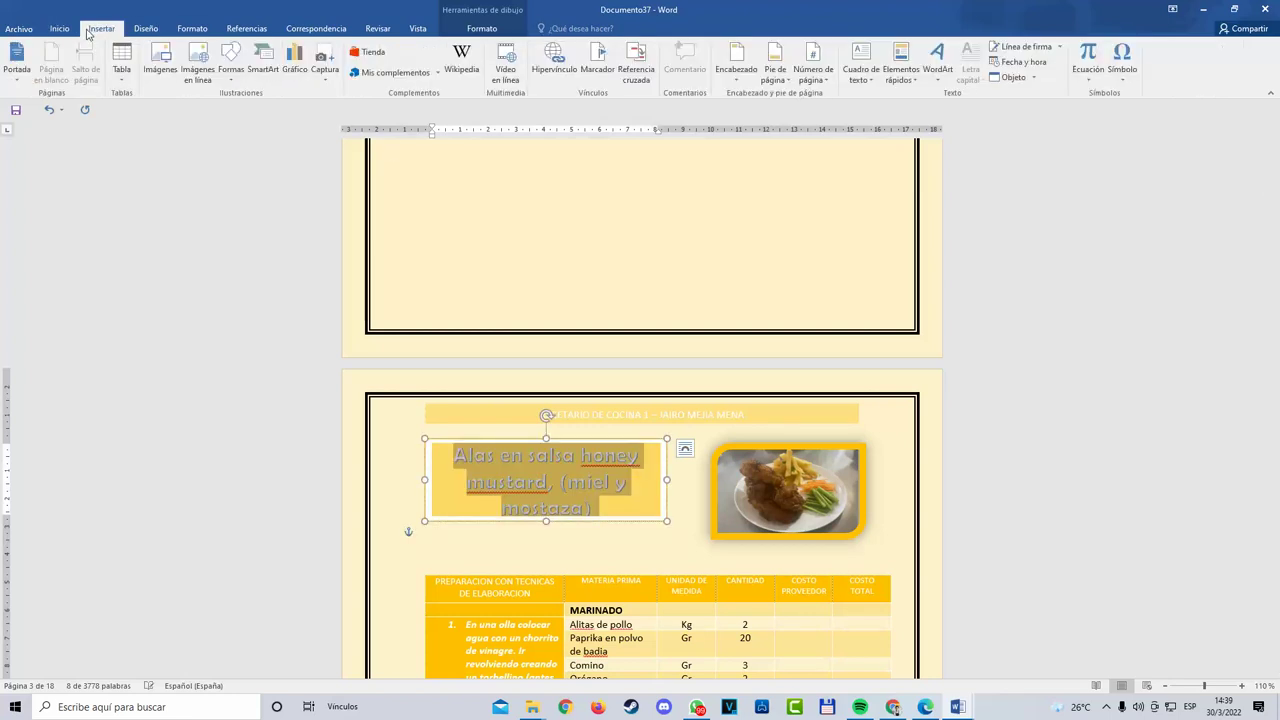
{"action": "left_click", "coordinate": [60, 28]}
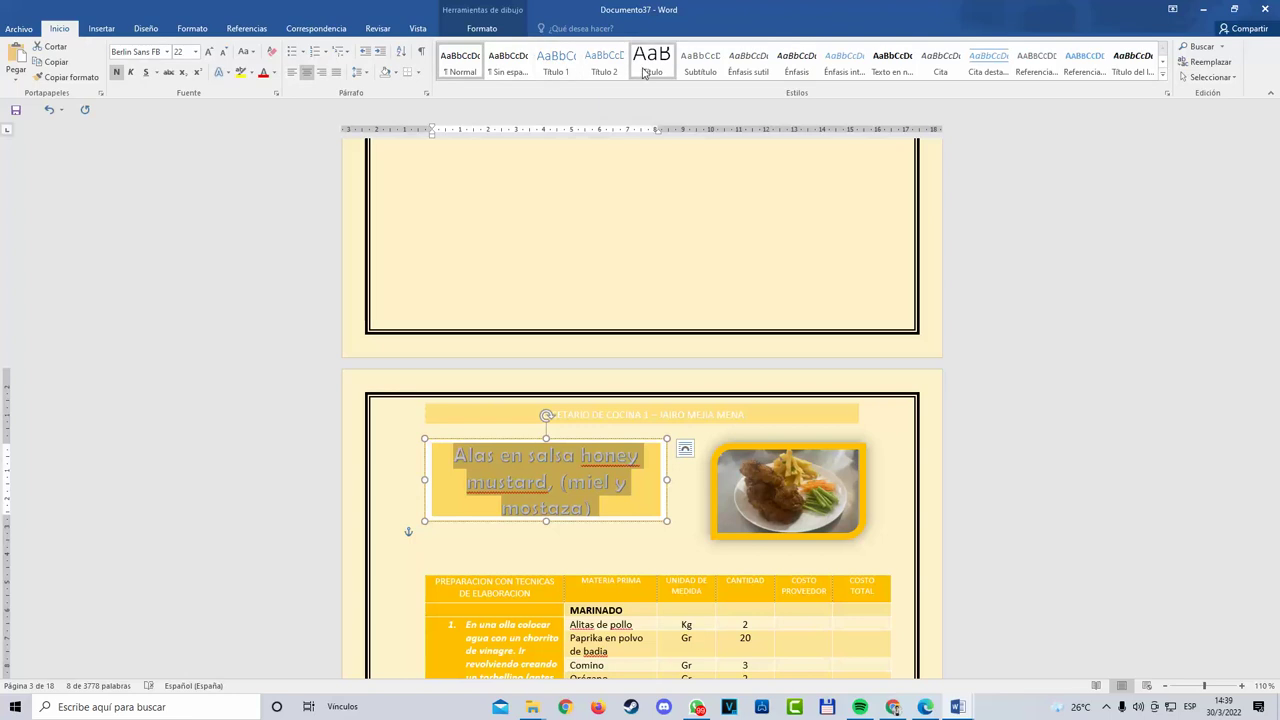
{"action": "left_click", "coordinate": [556, 66]}
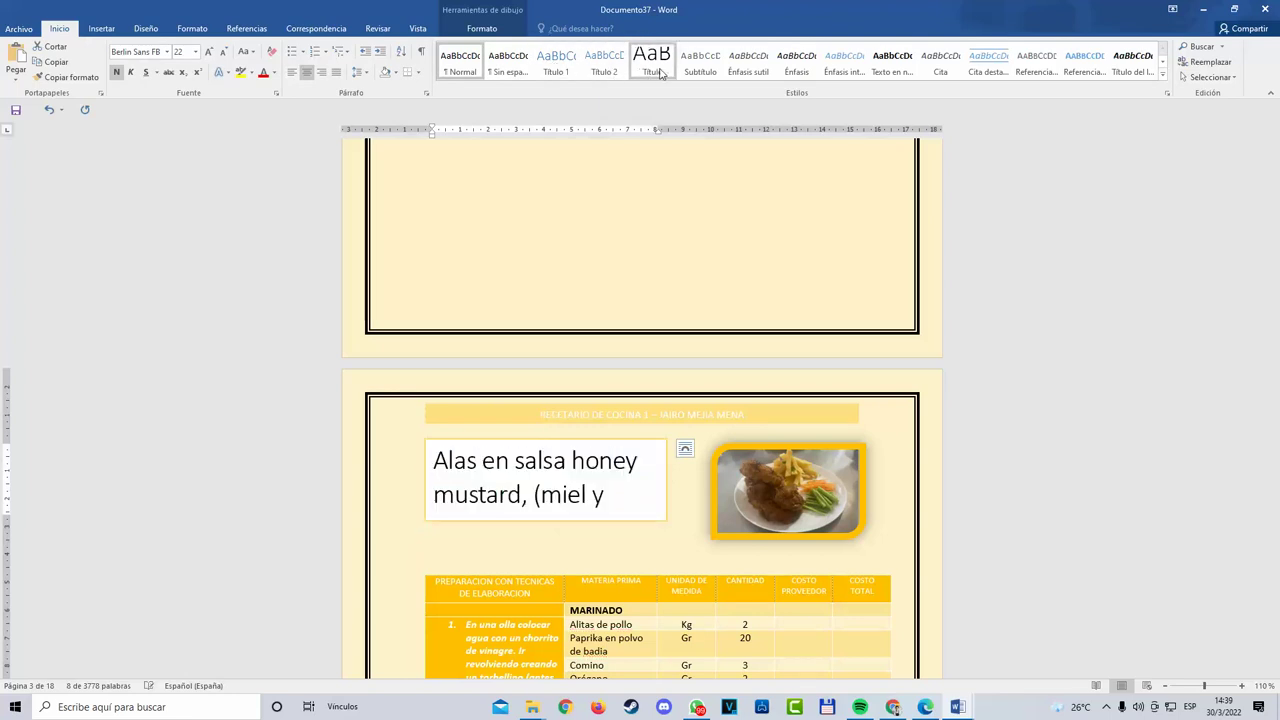
{"action": "key", "text": "ctrl+z"}
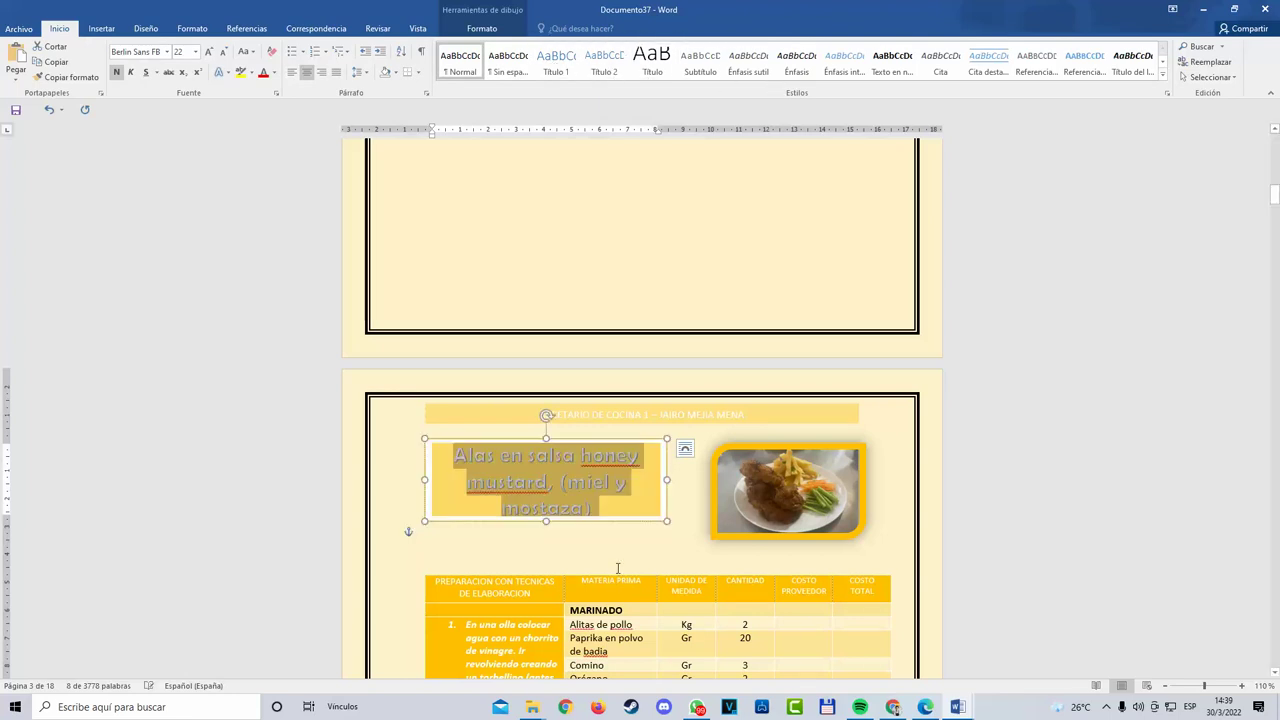
Step: Apply the Título 1 style to the selected recipe title and change the style's font to Algerian
{"action": "left_click", "coordinate": [556, 62]}
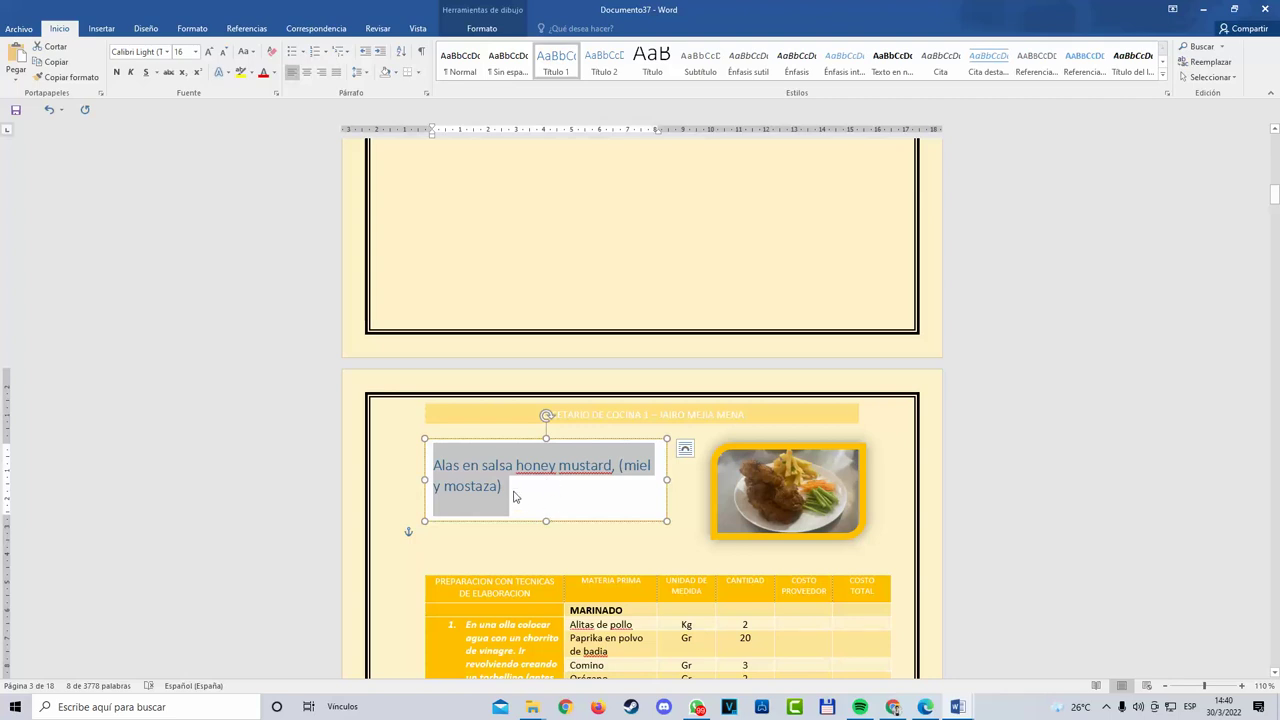
{"action": "right_click", "coordinate": [557, 66]}
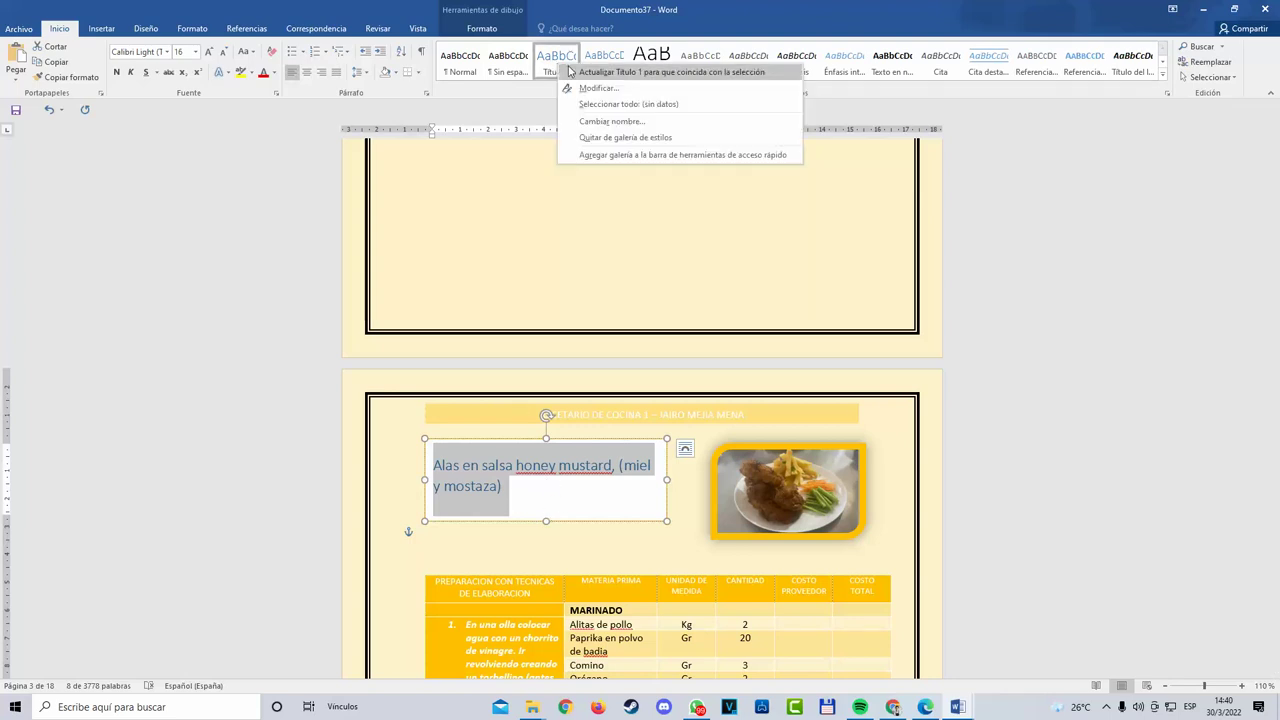
{"action": "left_click", "coordinate": [535, 108]}
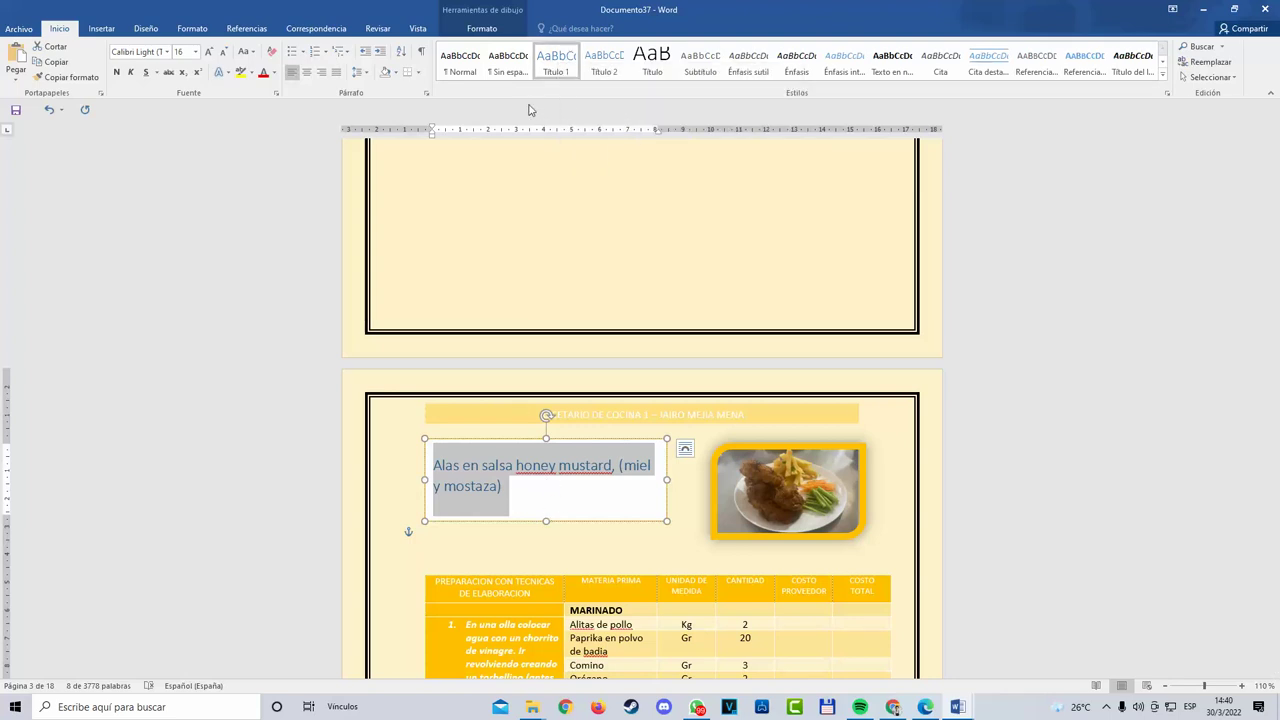
{"action": "right_click", "coordinate": [562, 62]}
{"action": "left_click", "coordinate": [598, 86]}
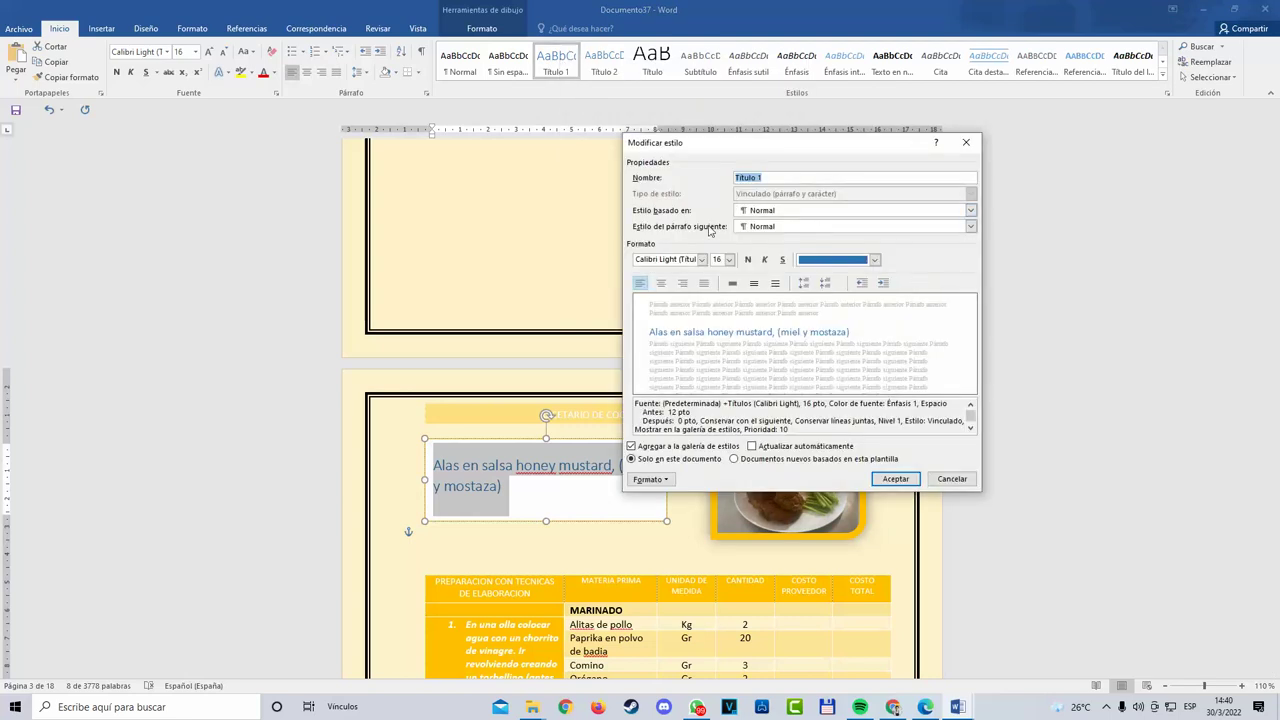
{"action": "left_click", "coordinate": [702, 260]}
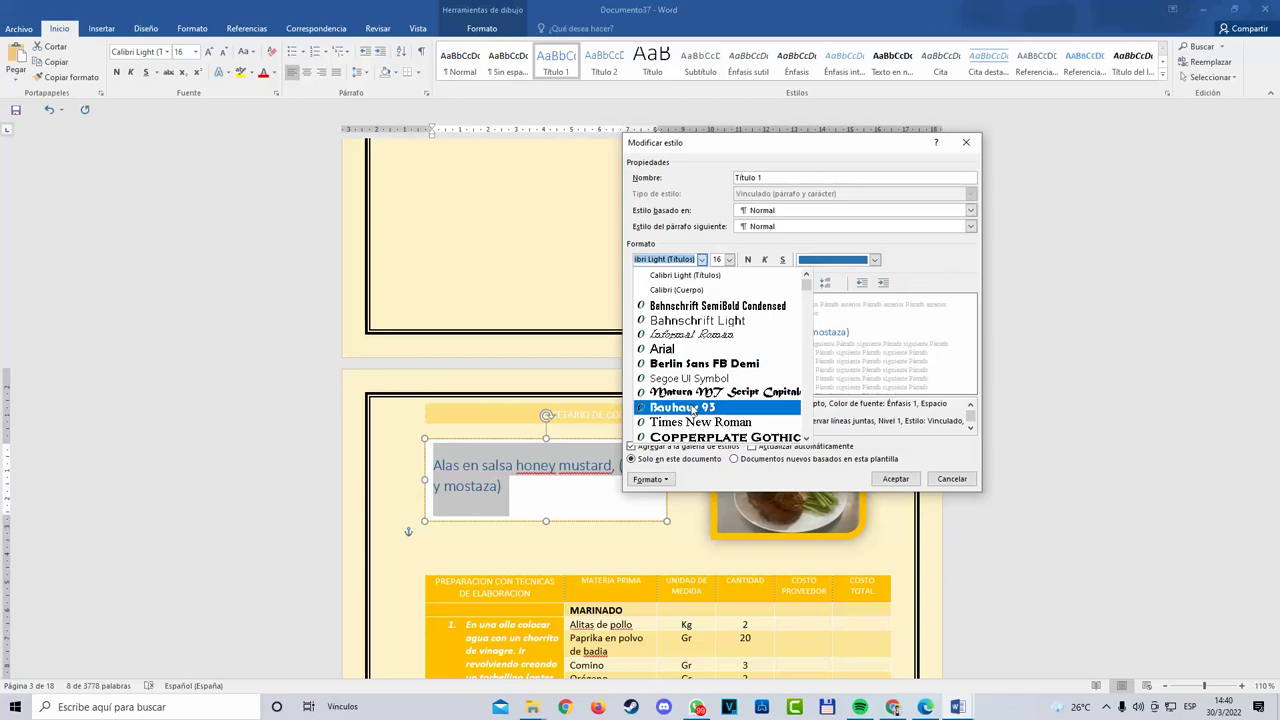
{"action": "scroll", "coordinate": [712, 407], "scroll_direction": "down", "scroll_amount": 2}
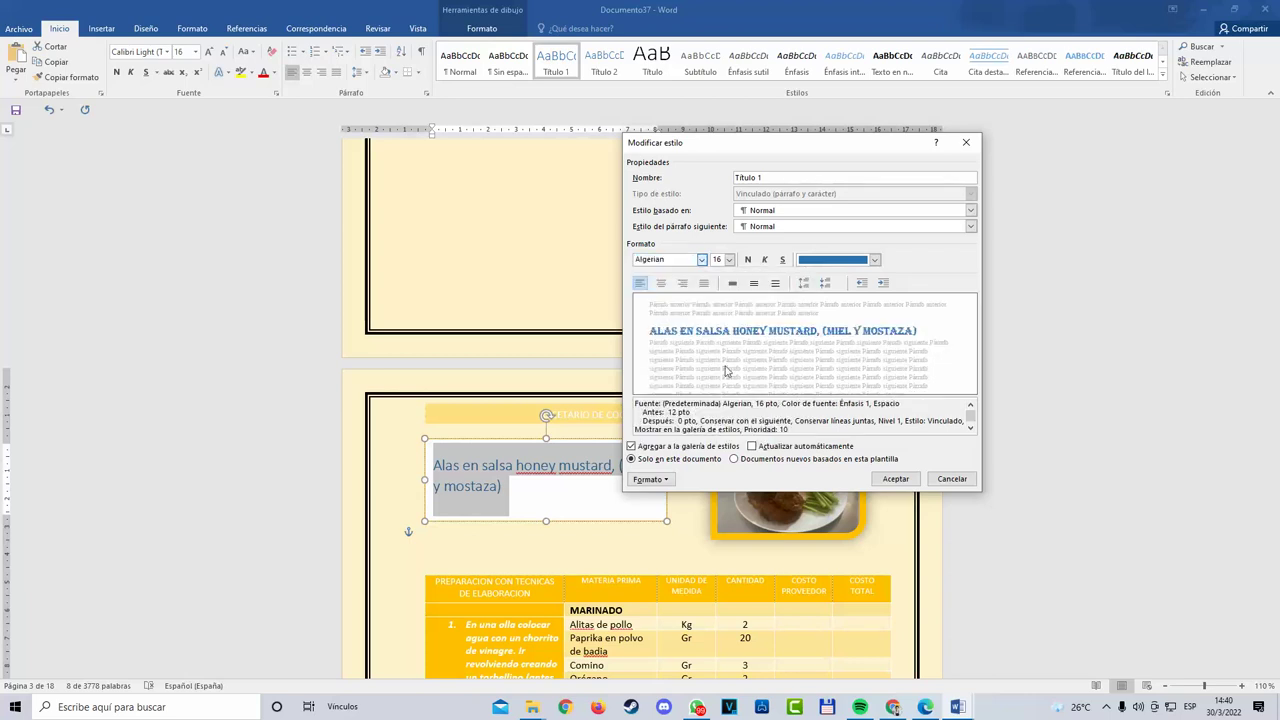
Step: Give the Título 1 style a light gold Énfasis 4 font colour, size 20 and centred alignment
{"action": "left_click", "coordinate": [874, 260]}
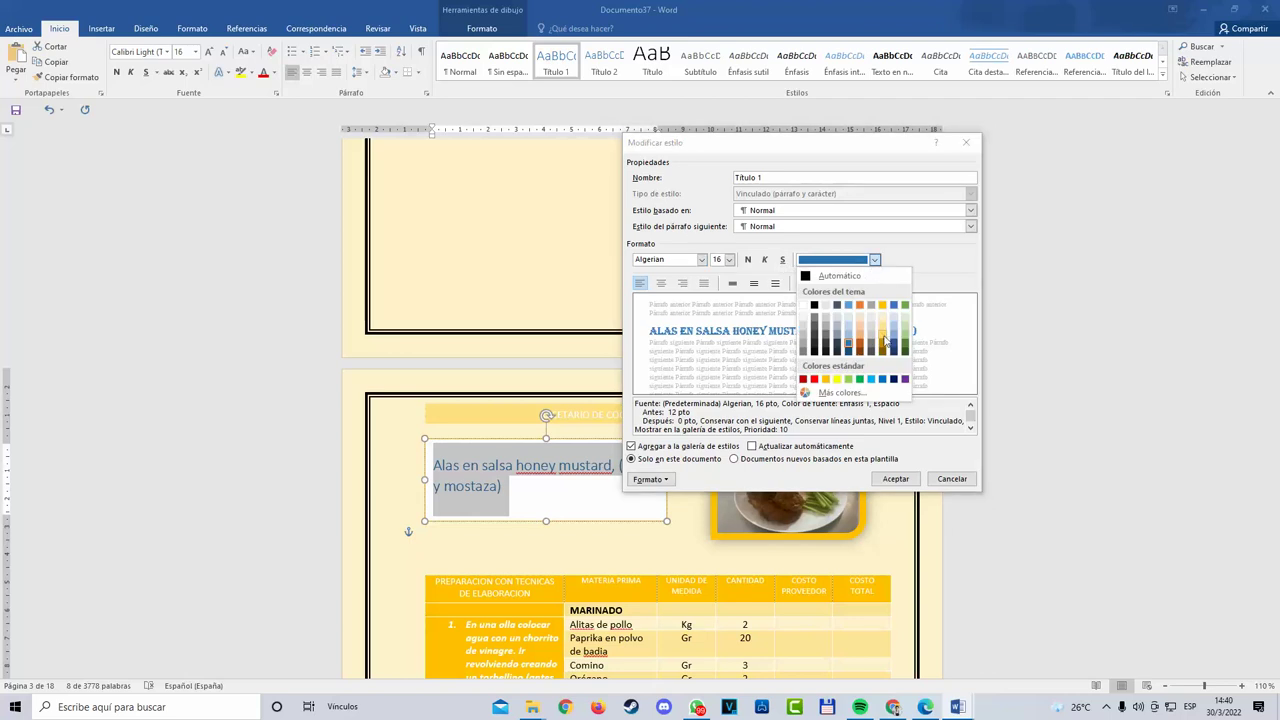
{"action": "left_click", "coordinate": [884, 341]}
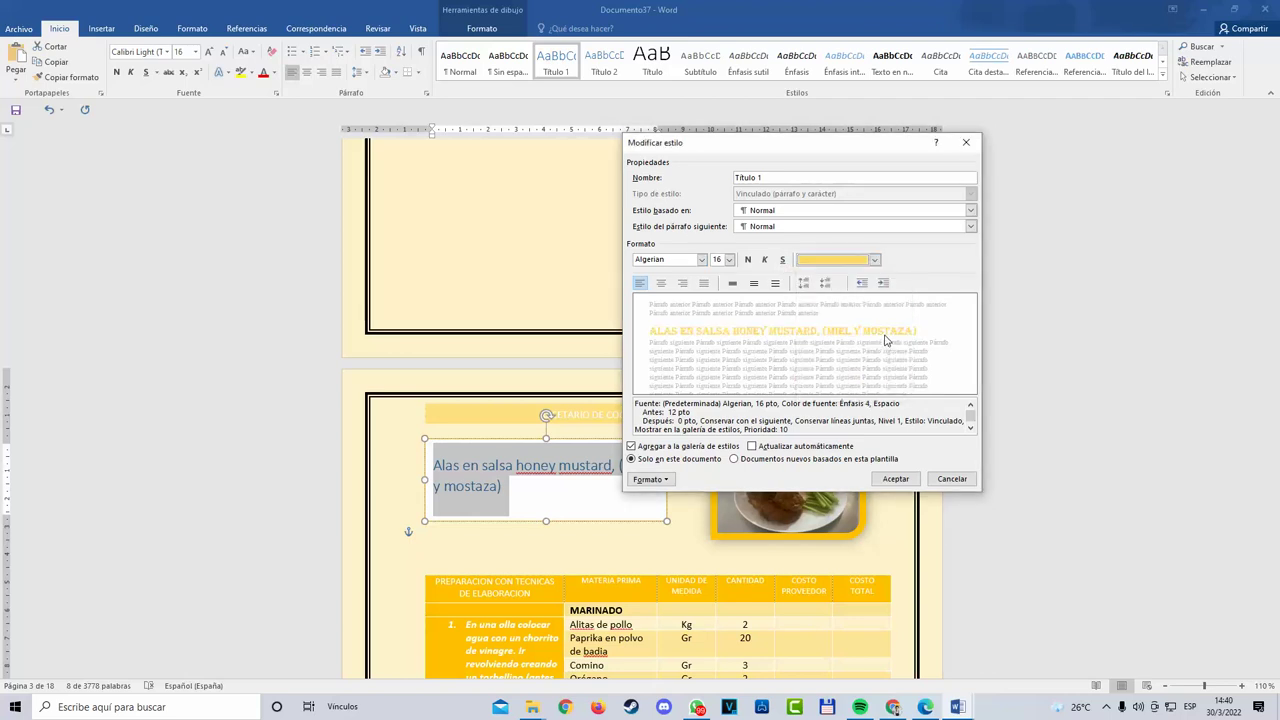
{"action": "left_click", "coordinate": [729, 259]}
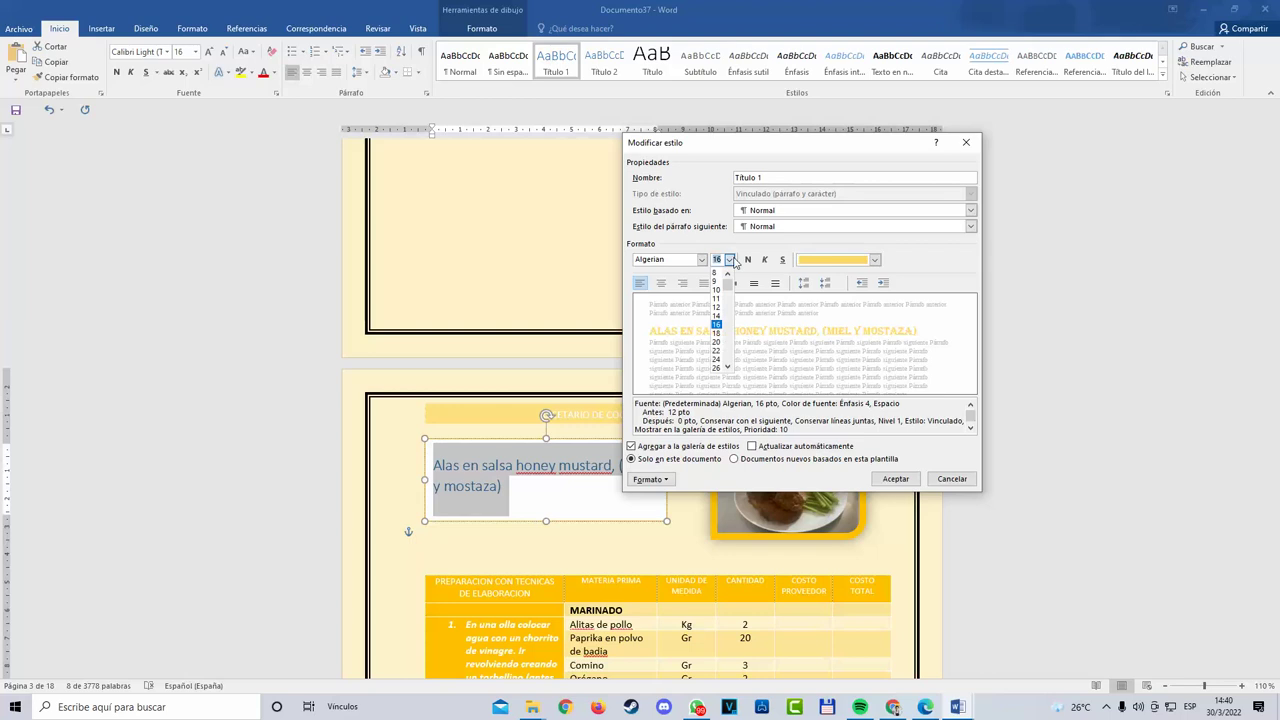
{"action": "left_click", "coordinate": [716, 342]}
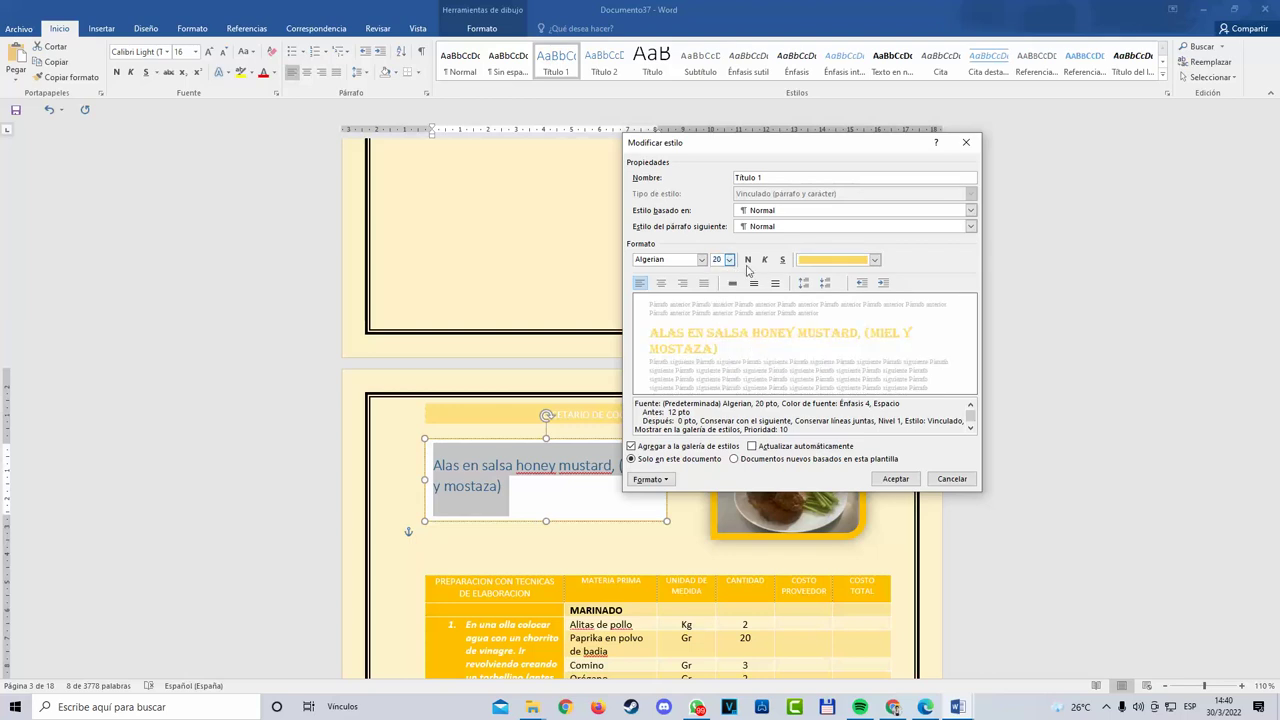
{"action": "left_click", "coordinate": [660, 284]}
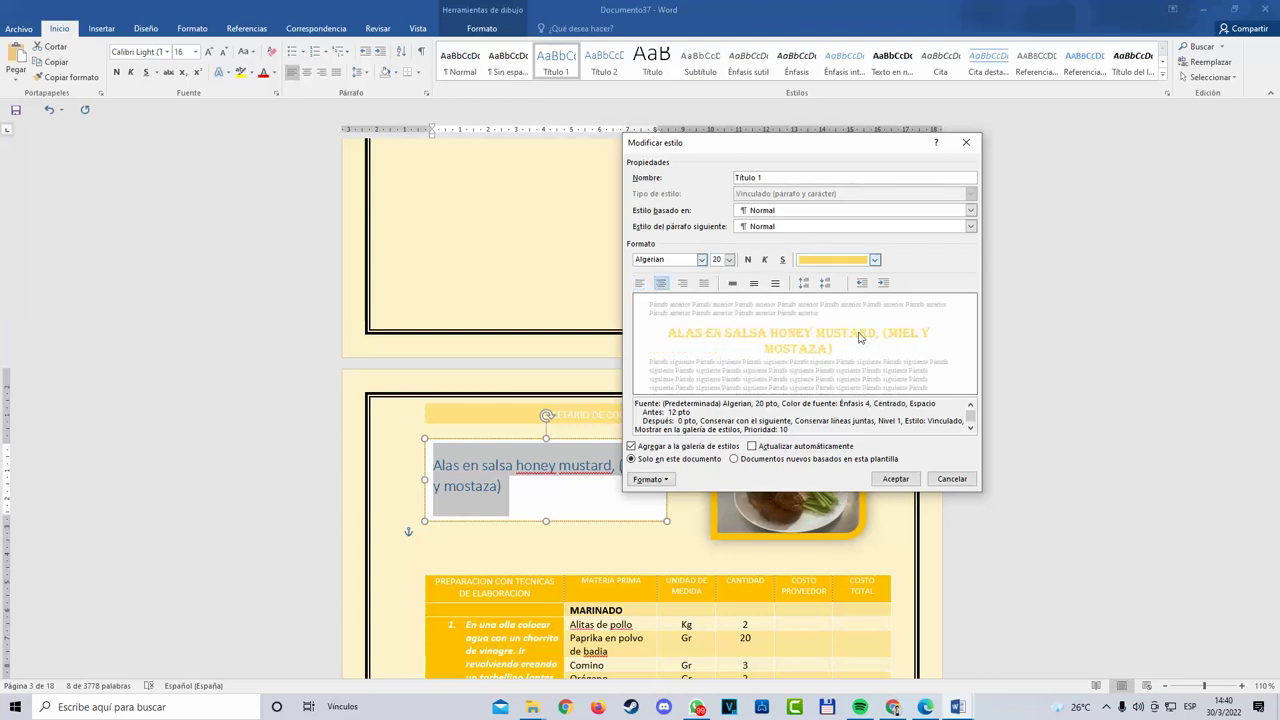
{"action": "left_click", "coordinate": [895, 478]}
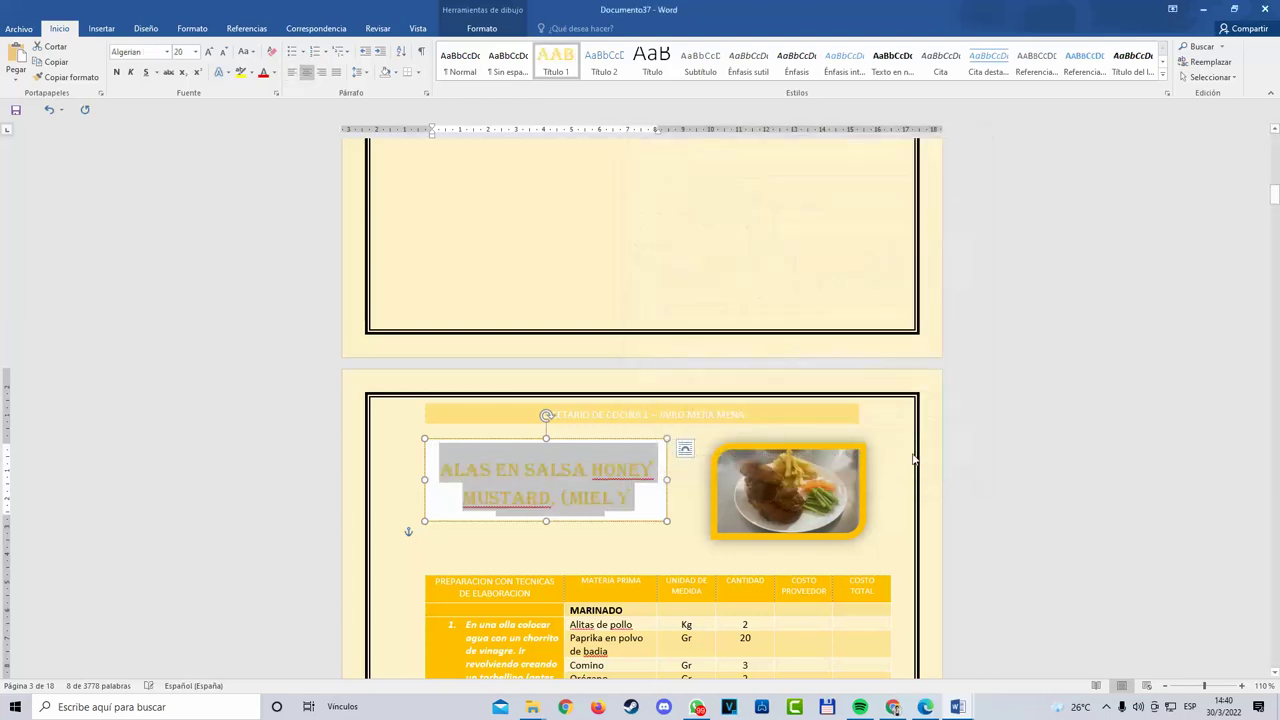
Step: Set the shape fill of the first recipe's title box to white
{"action": "left_click", "coordinate": [644, 508]}
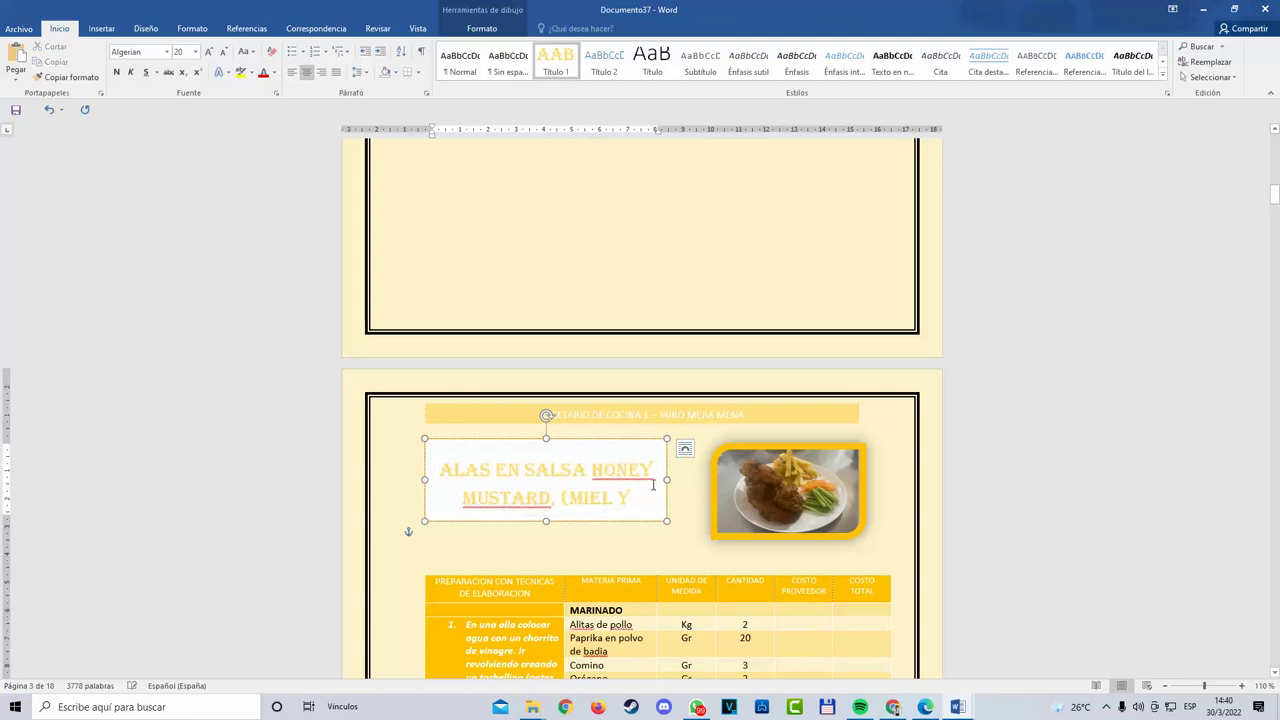
{"action": "left_click", "coordinate": [481, 28]}
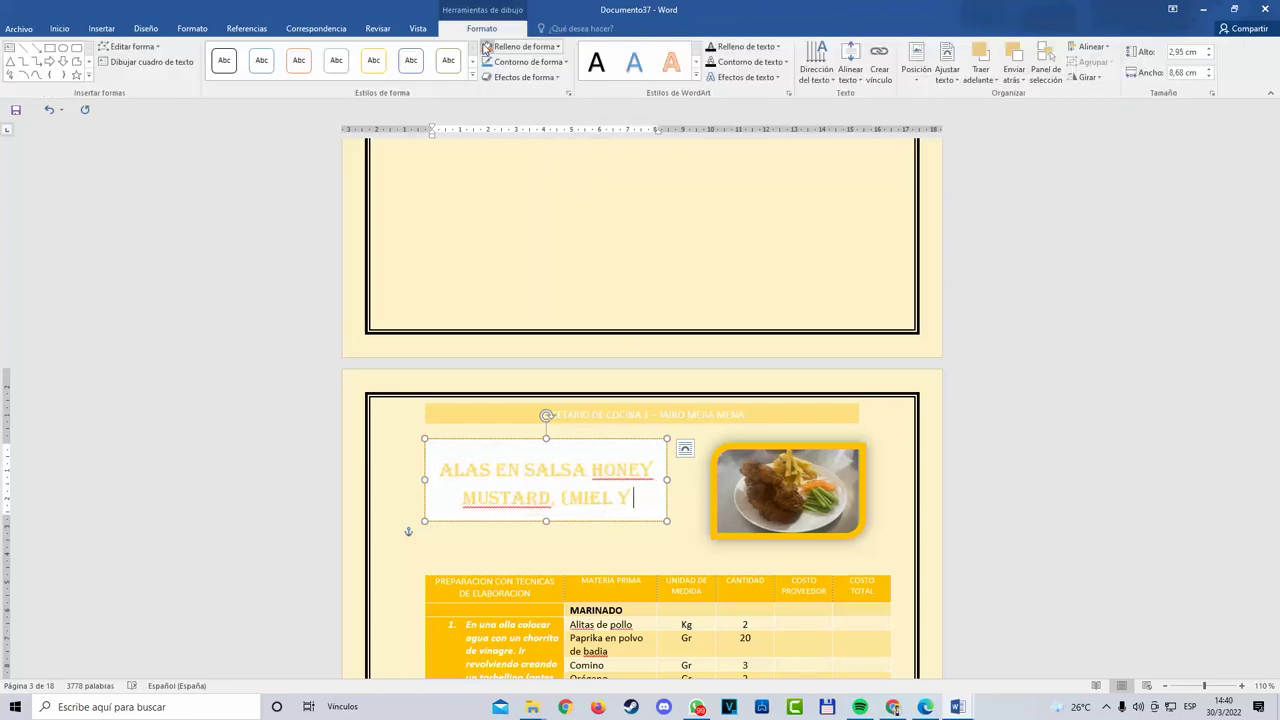
{"action": "left_click", "coordinate": [557, 50]}
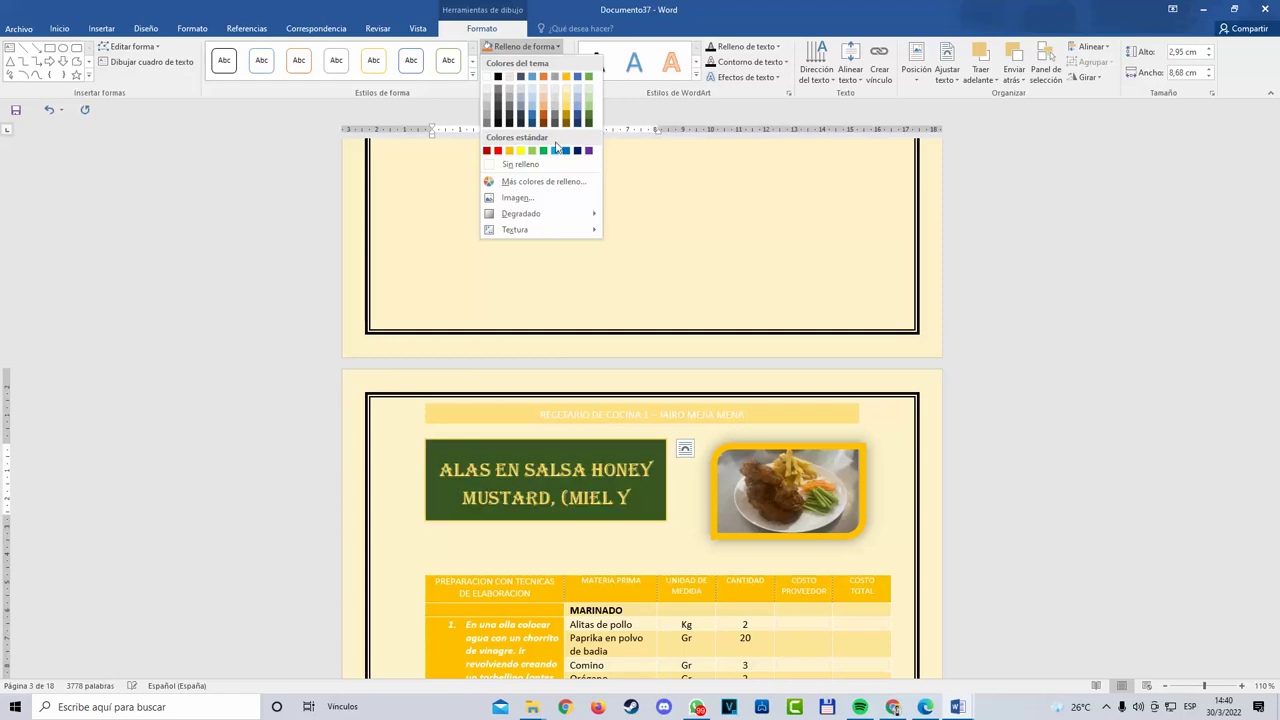
{"action": "left_click", "coordinate": [487, 80]}
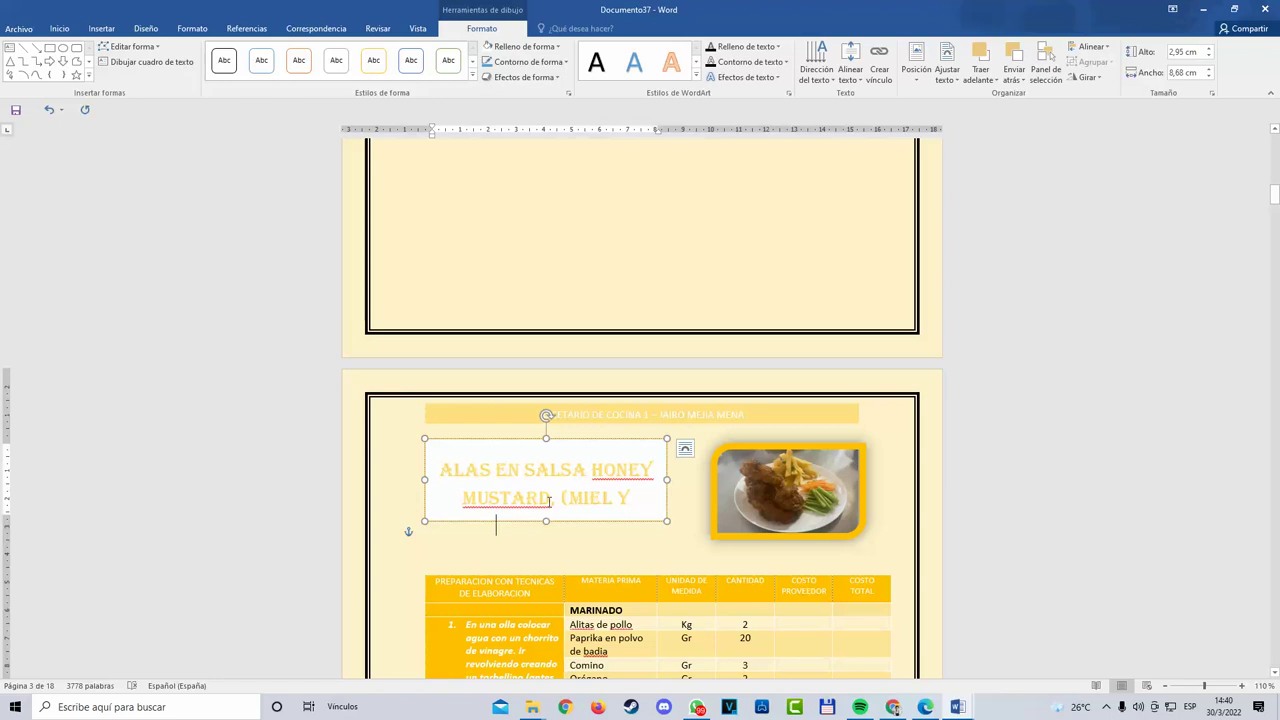
Step: Modify the Título 1 style to use font size 22 and bold
{"action": "left_click", "coordinate": [60, 30]}
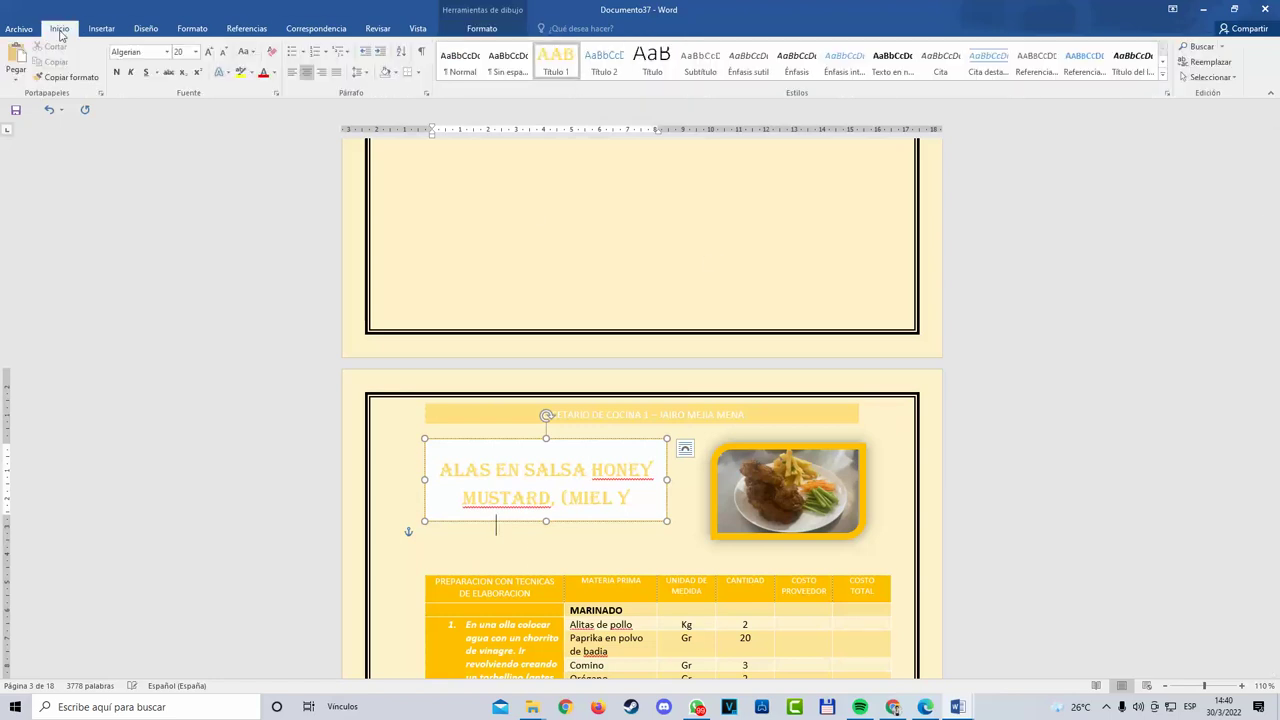
{"action": "right_click", "coordinate": [562, 62]}
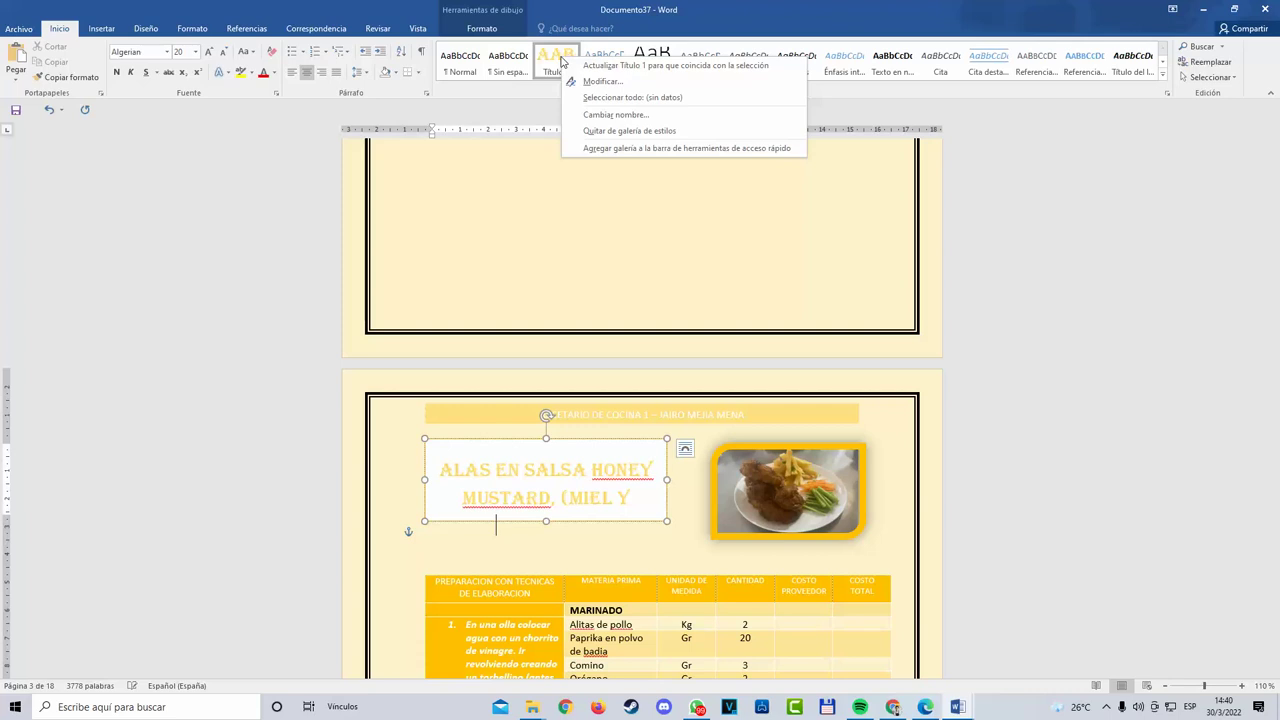
{"action": "left_click", "coordinate": [601, 81]}
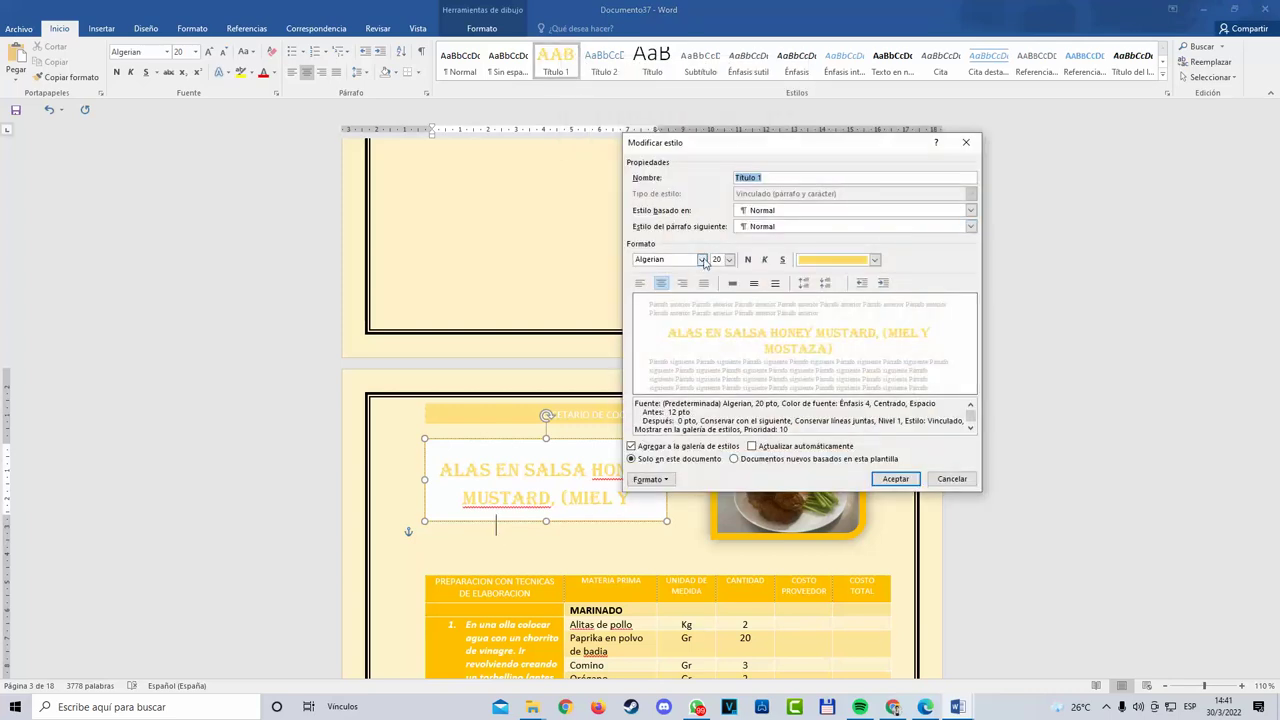
{"action": "left_click", "coordinate": [729, 260]}
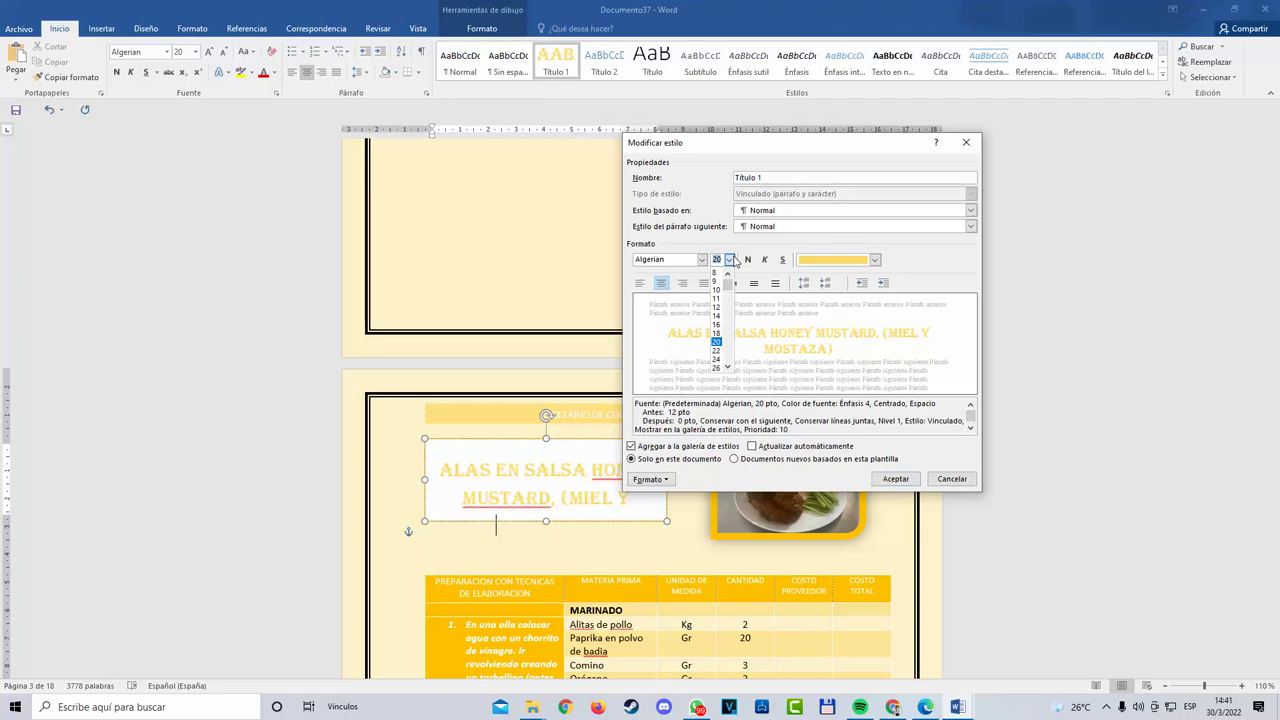
{"action": "left_click", "coordinate": [716, 352]}
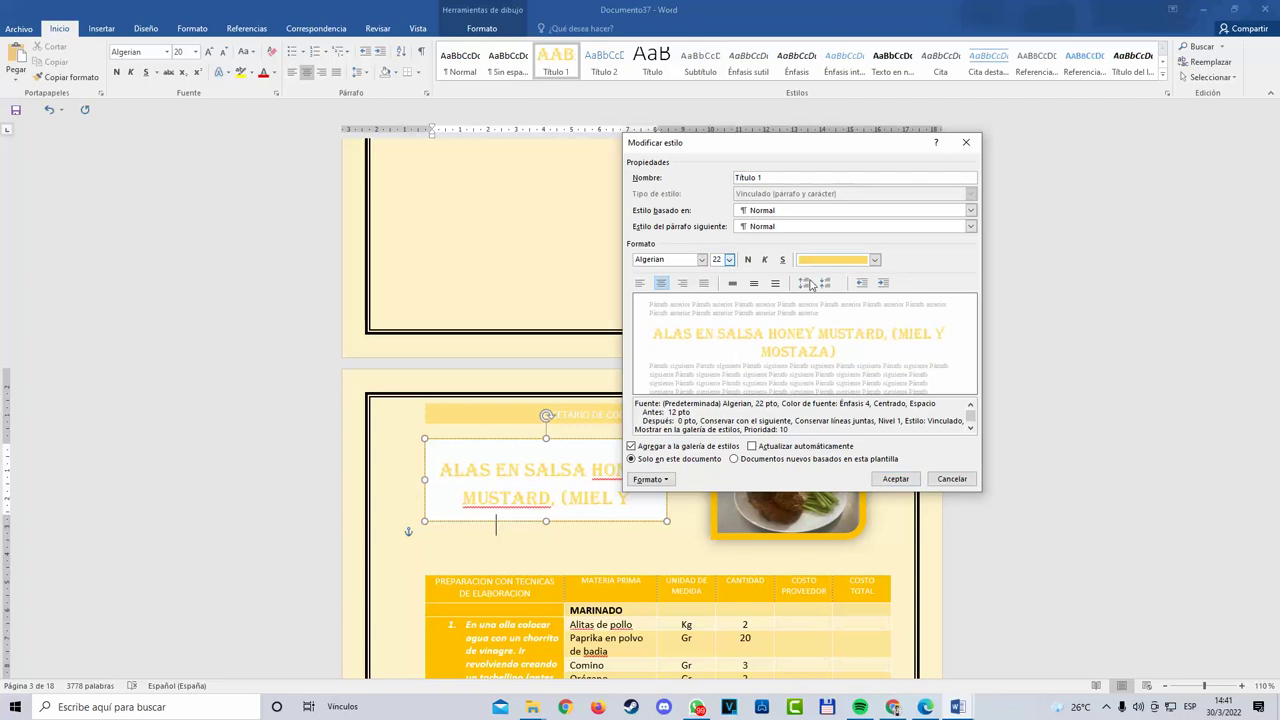
{"action": "left_click", "coordinate": [747, 260]}
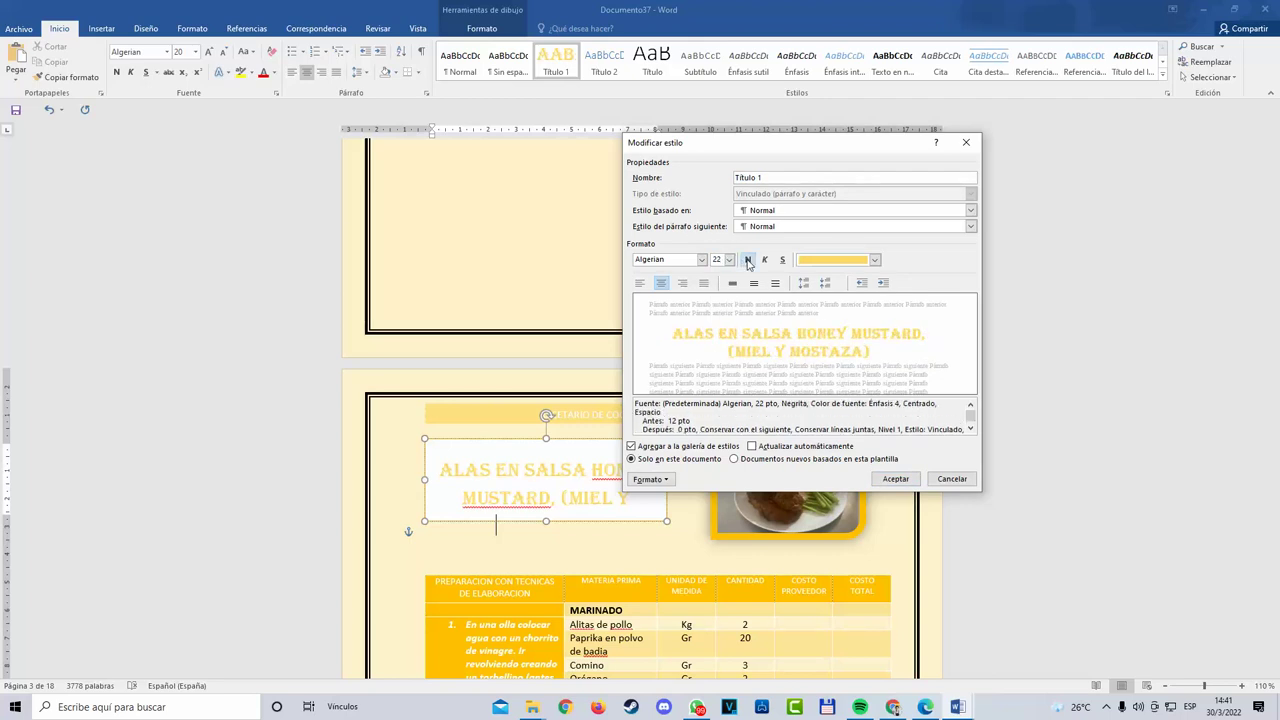
{"action": "left_click", "coordinate": [895, 479]}
{"action": "left_click", "coordinate": [686, 541]}
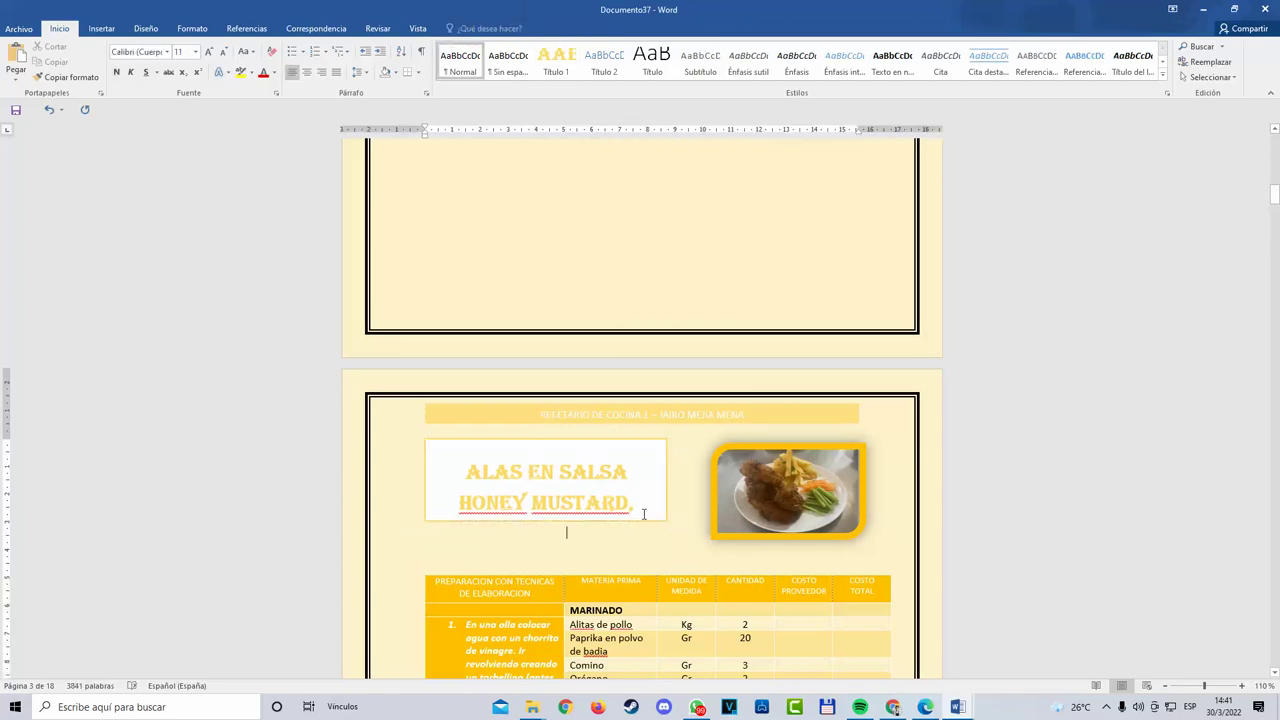
{"action": "scroll", "coordinate": [612, 510], "scroll_direction": "down", "scroll_amount": 2}
{"action": "scroll", "coordinate": [653, 518], "scroll_direction": "up", "scroll_amount": 1}
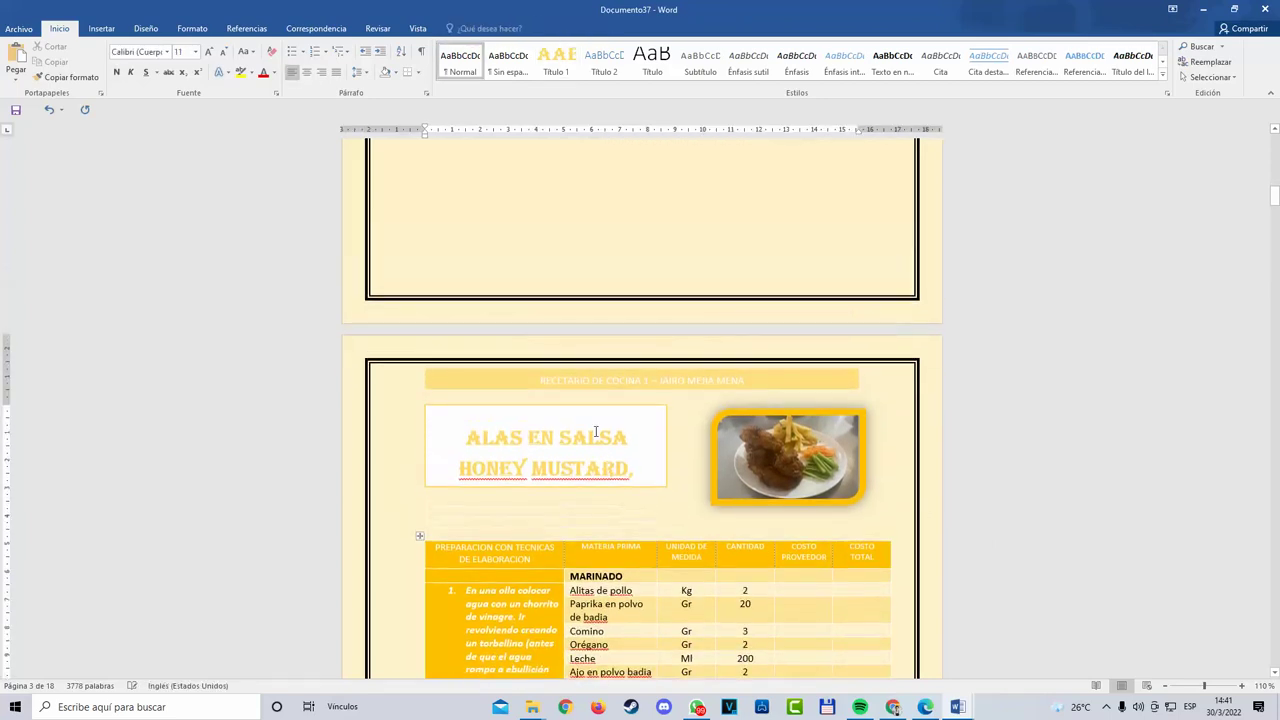
{"action": "left_click", "coordinate": [643, 476]}
{"action": "left_click_drag", "start_coordinate": [645, 478], "coordinate": [460, 437]}
Step: Replace the second recipe's title with SILPANCHO and apply the Título 1 style to it
{"action": "scroll", "coordinate": [676, 572], "scroll_direction": "down", "scroll_amount": 5}
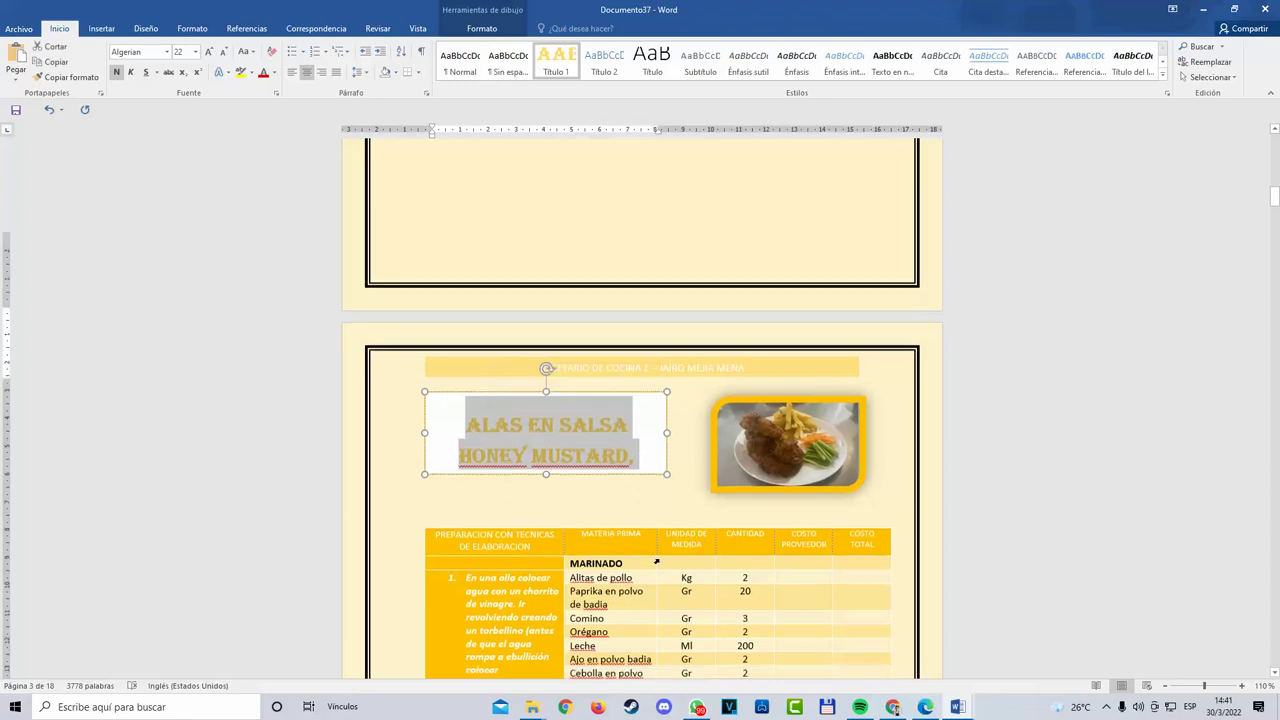
{"action": "scroll", "coordinate": [654, 600], "scroll_direction": "down", "scroll_amount": 8}
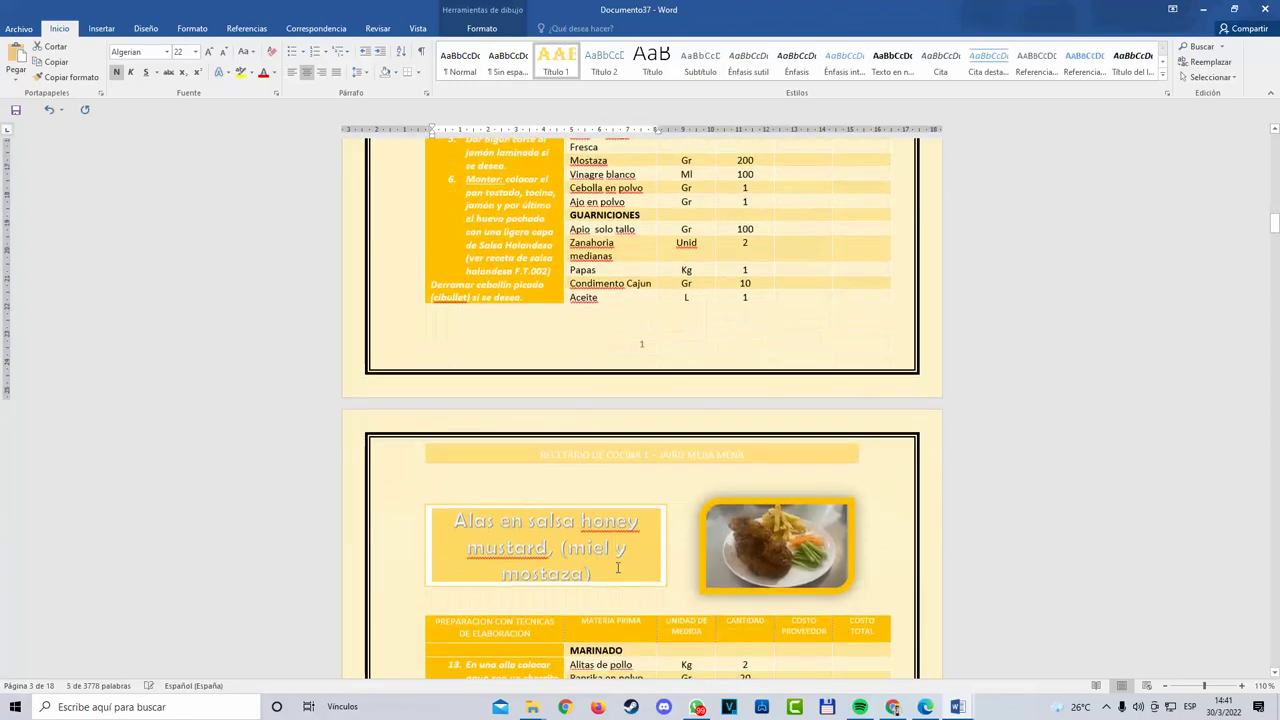
{"action": "left_click_drag", "start_coordinate": [591, 573], "coordinate": [485, 527]}
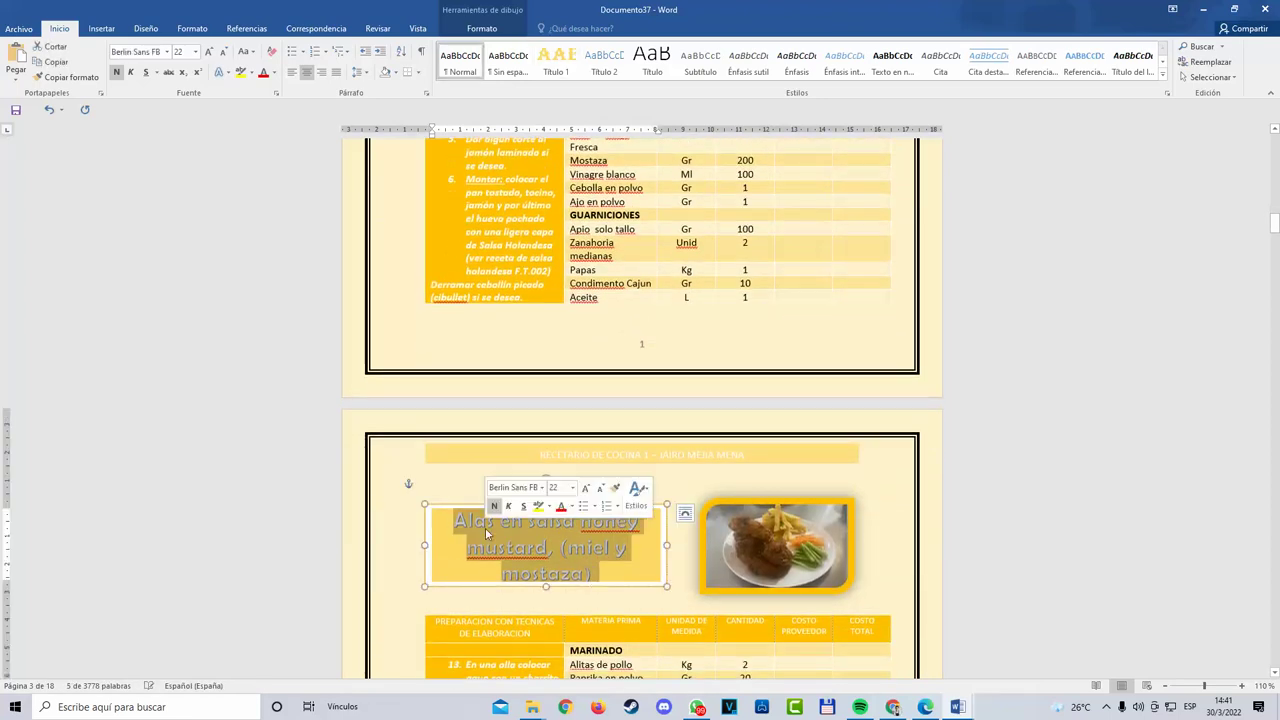
{"action": "type", "text": "SO"}
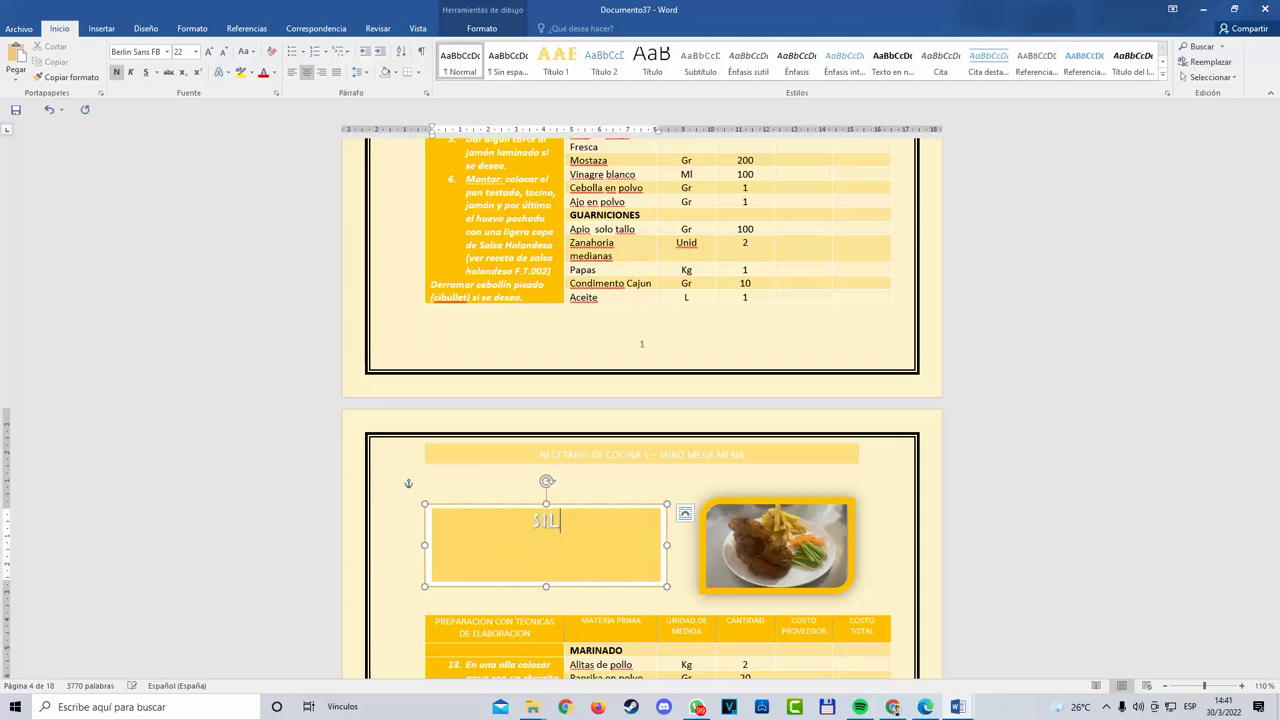
{"action": "type", "text": "LPANCHO"}
{"action": "left_click_drag", "start_coordinate": [624, 539], "coordinate": [503, 532]}
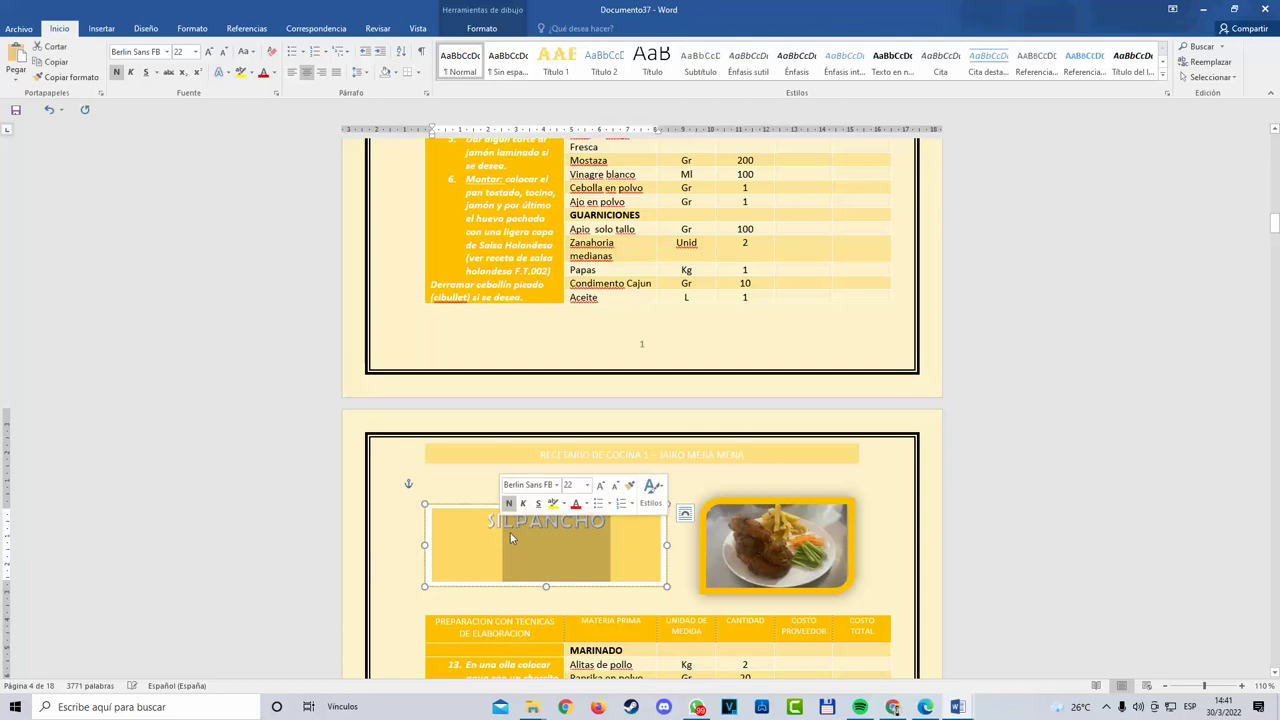
{"action": "left_click_drag", "start_coordinate": [625, 532], "coordinate": [475, 515]}
{"action": "left_click", "coordinate": [555, 60]}
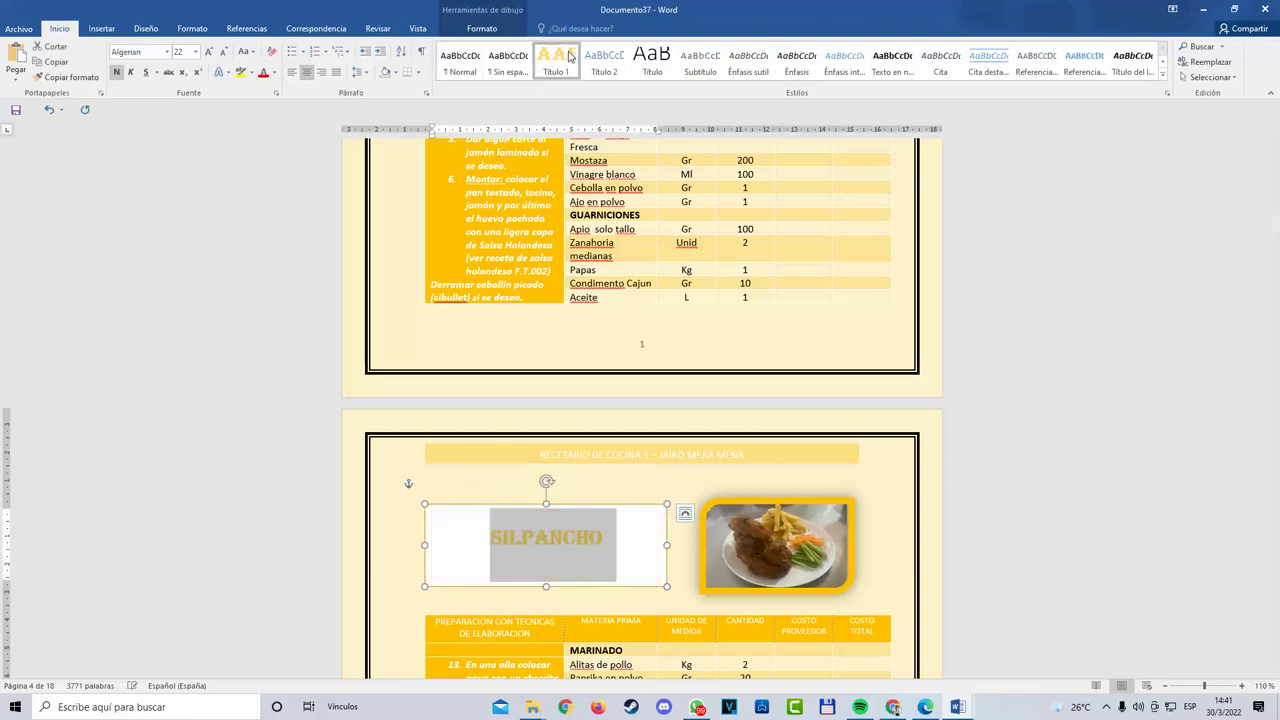
Step: Retitle the third recipe as PIQUE MACHO and format that title with the Título 1 style
{"action": "scroll", "coordinate": [612, 488], "scroll_direction": "down", "scroll_amount": 3}
{"action": "scroll", "coordinate": [612, 488], "scroll_direction": "down", "scroll_amount": 14}
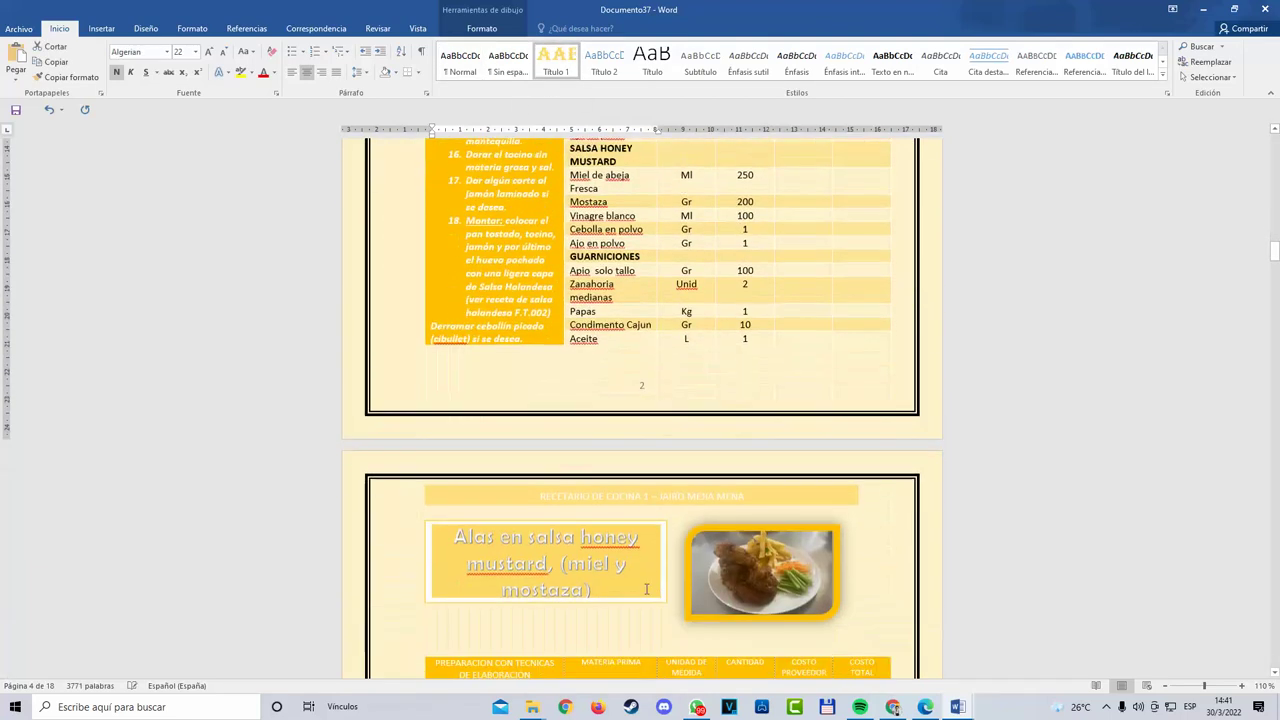
{"action": "left_click", "coordinate": [586, 481]}
{"action": "left_click_drag", "start_coordinate": [586, 481], "coordinate": [460, 436]}
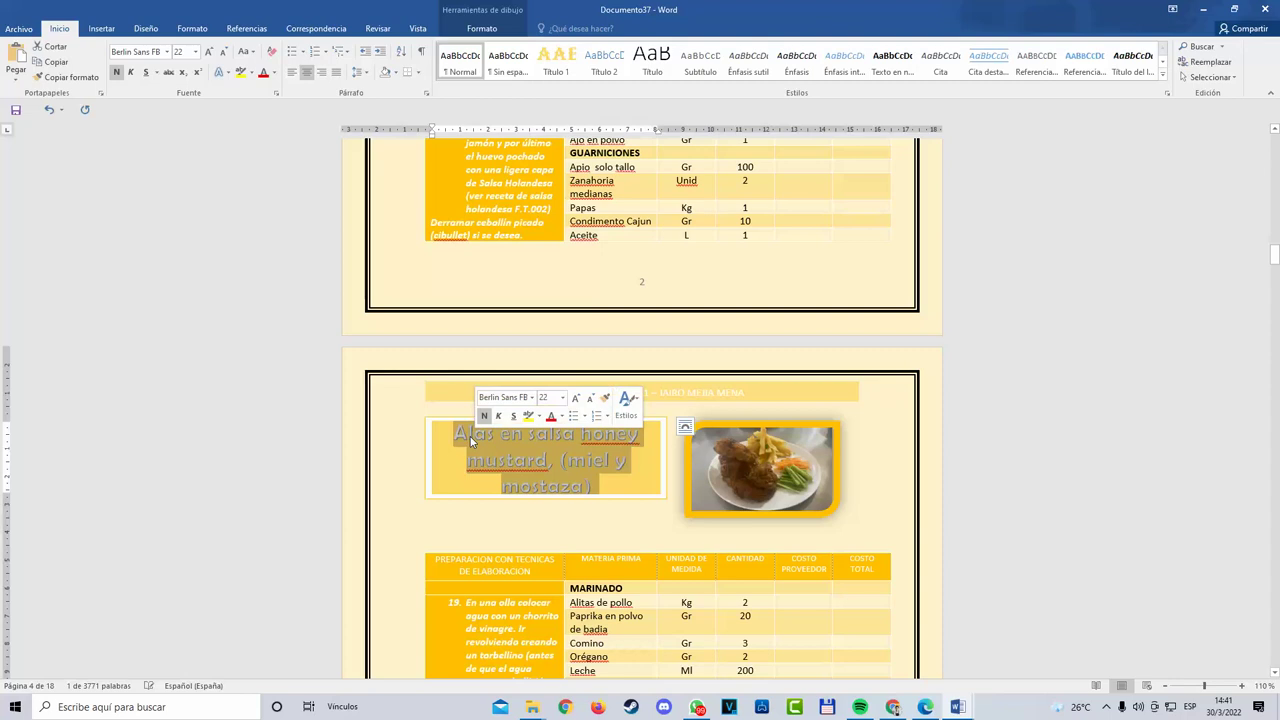
{"action": "key", "text": "BackSpace"}
{"action": "type", "text": "PIQUE MAC"}
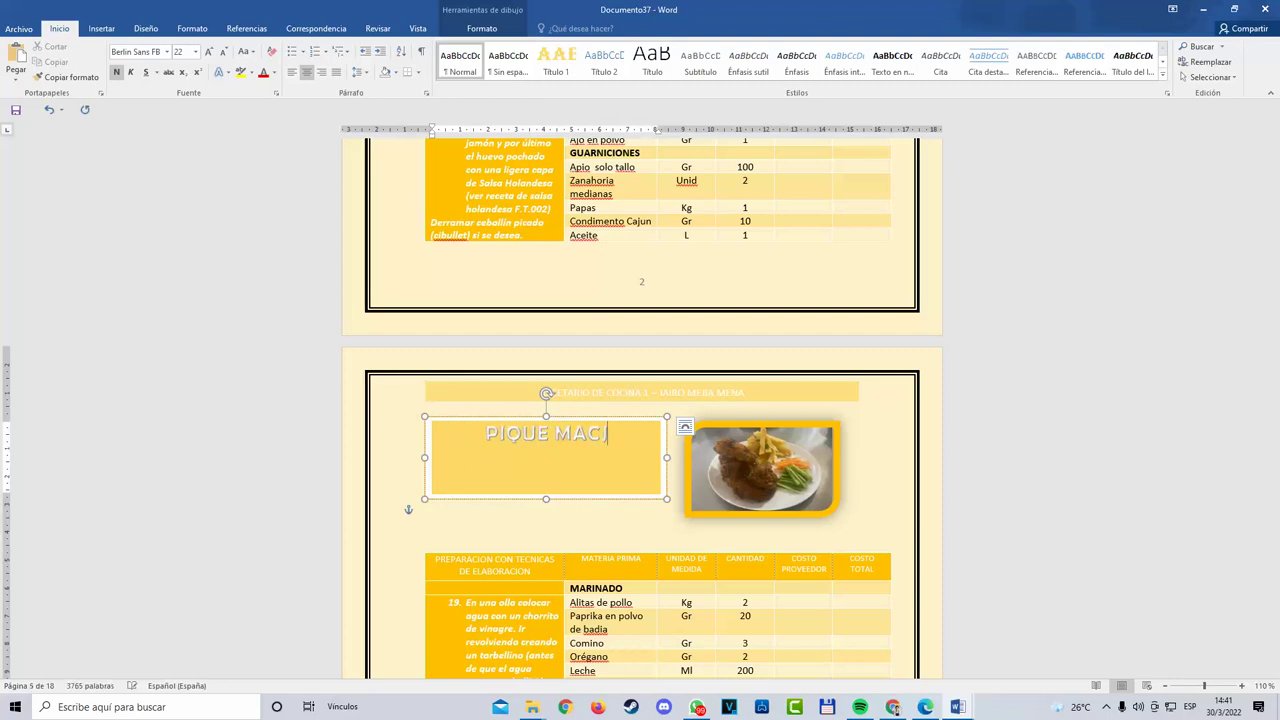
{"action": "key", "text": "BackSpace"}
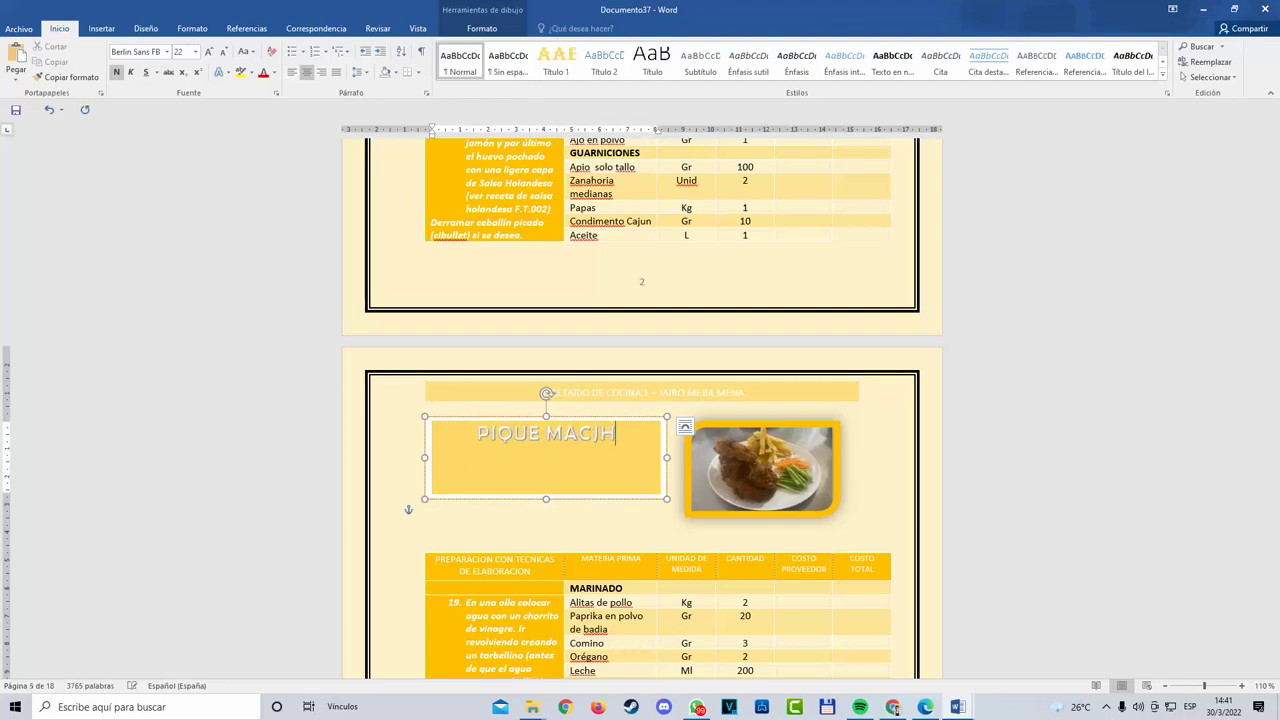
{"action": "type", "text": "HO"}
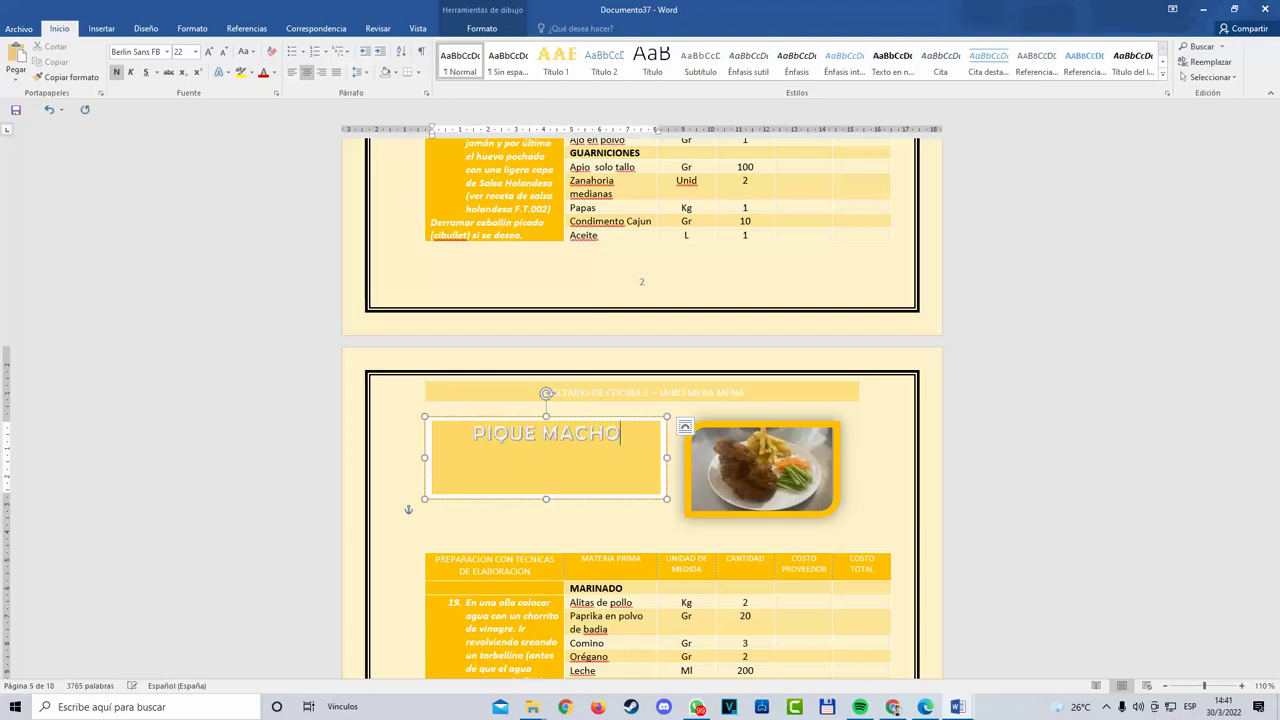
{"action": "left_click", "coordinate": [574, 540]}
{"action": "left_click", "coordinate": [617, 447]}
{"action": "left_click_drag", "start_coordinate": [623, 445], "coordinate": [503, 435]}
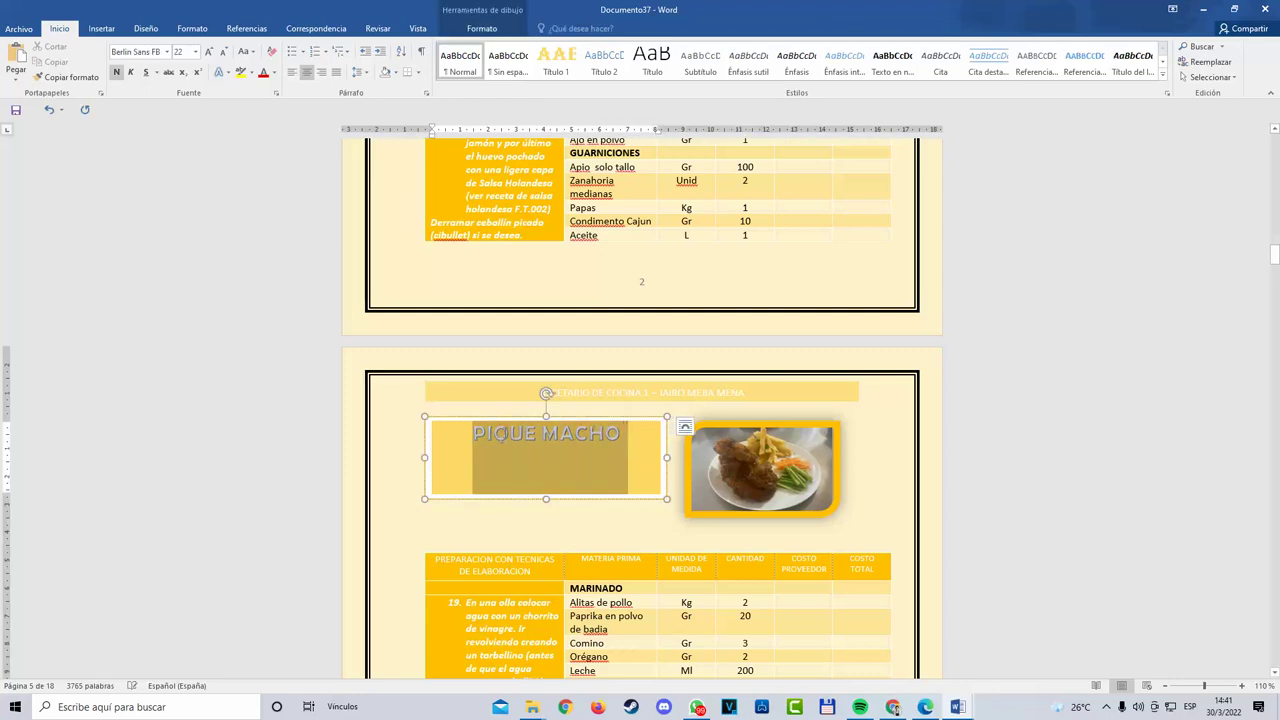
{"action": "left_click", "coordinate": [556, 62]}
Step: Replace the fourth recipe's title with MAJADITO and apply the Título 1 style to it
{"action": "scroll", "coordinate": [586, 357], "scroll_direction": "down", "scroll_amount": 10}
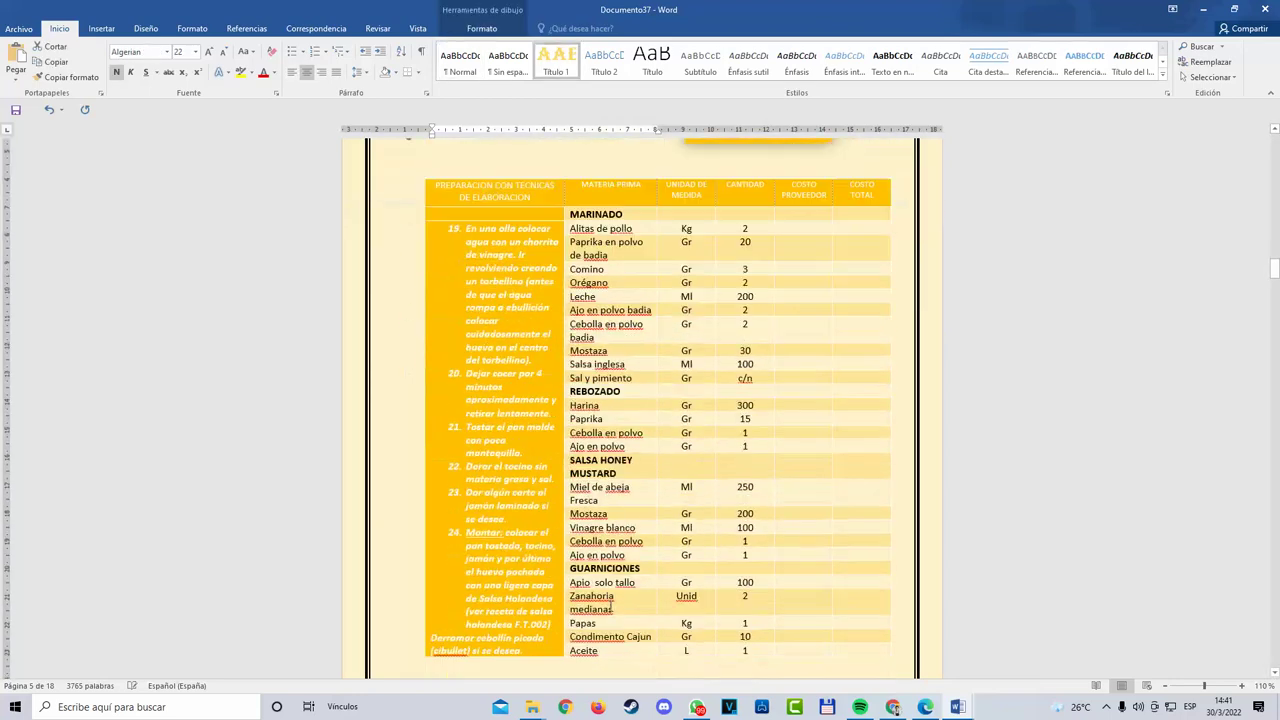
{"action": "scroll", "coordinate": [577, 631], "scroll_direction": "down", "scroll_amount": 3}
{"action": "left_click_drag", "start_coordinate": [594, 525], "coordinate": [456, 478]}
{"action": "key", "text": "BackSpace"}
{"action": "type", "text": "MA"}
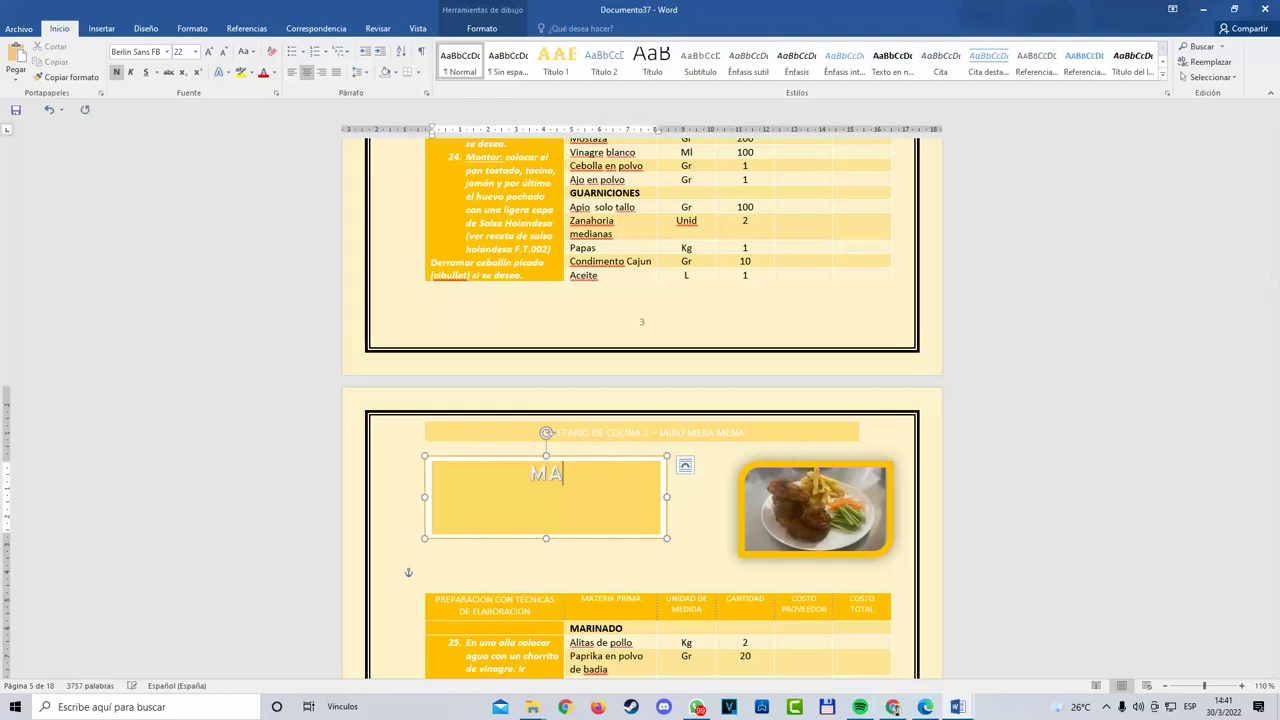
{"action": "type", "text": "JADITO"}
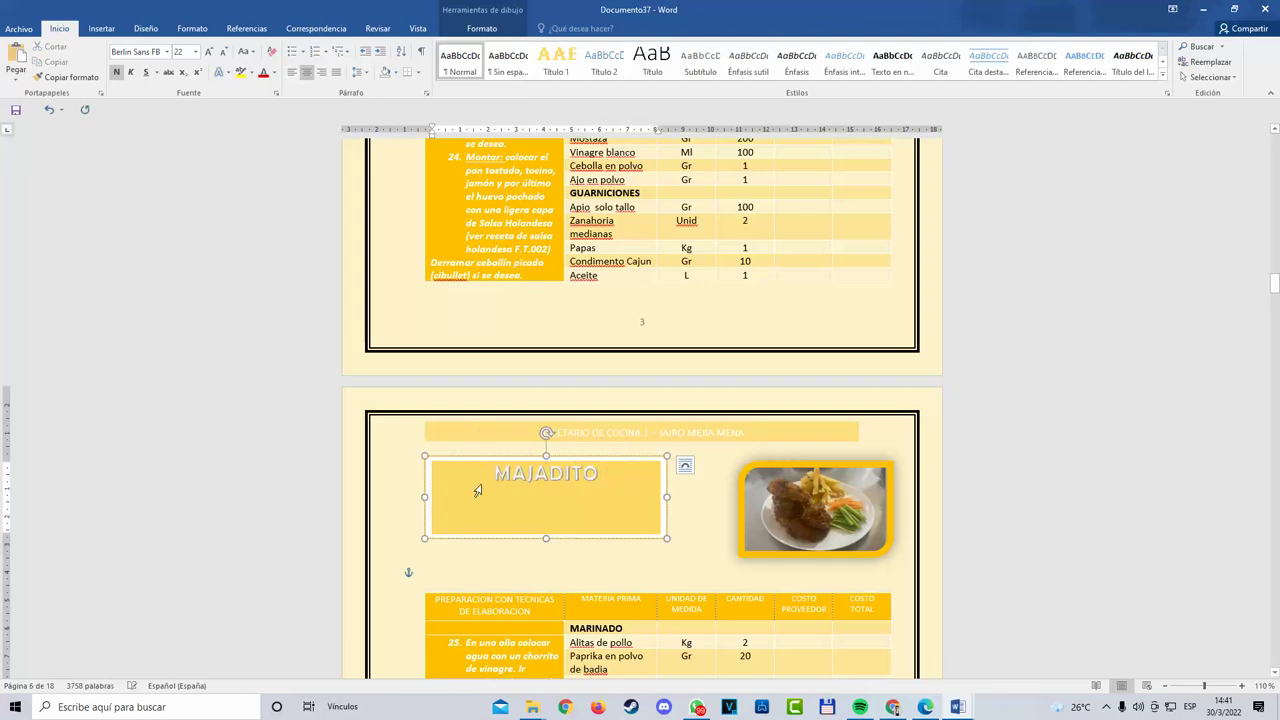
{"action": "left_click_drag", "start_coordinate": [608, 507], "coordinate": [480, 494]}
{"action": "left_click", "coordinate": [560, 62]}
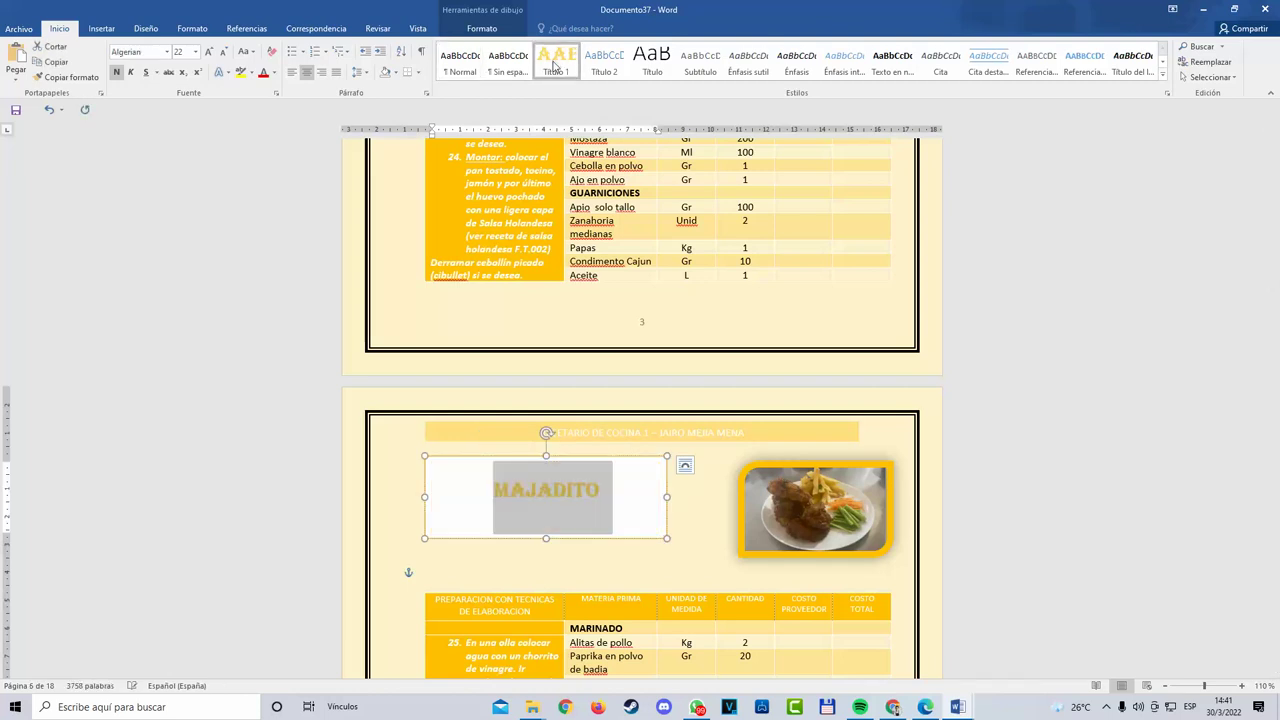
Step: Replace the fifth recipe's title with FRICASE and apply the Título 1 style to it
{"action": "scroll", "coordinate": [616, 420], "scroll_direction": "down", "scroll_amount": 4}
{"action": "scroll", "coordinate": [615, 420], "scroll_direction": "down", "scroll_amount": 11}
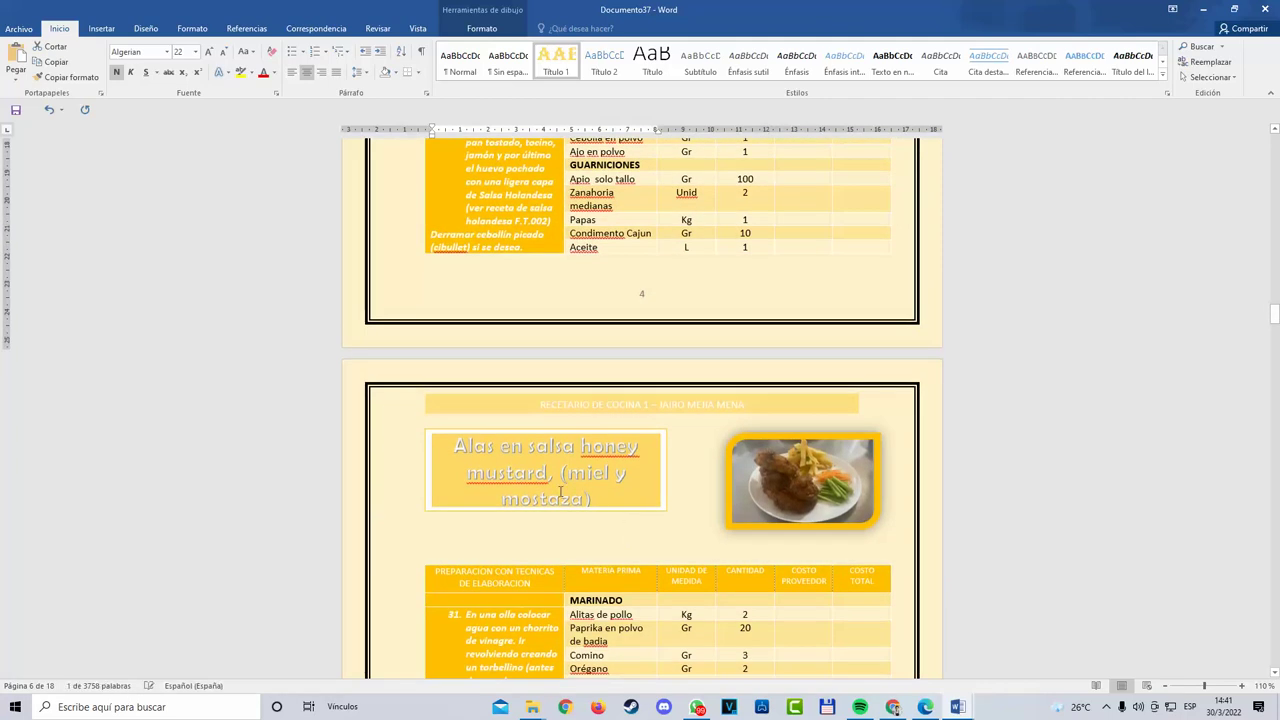
{"action": "left_click_drag", "start_coordinate": [592, 499], "coordinate": [452, 446]}
{"action": "left_click_drag", "start_coordinate": [597, 499], "coordinate": [440, 448]}
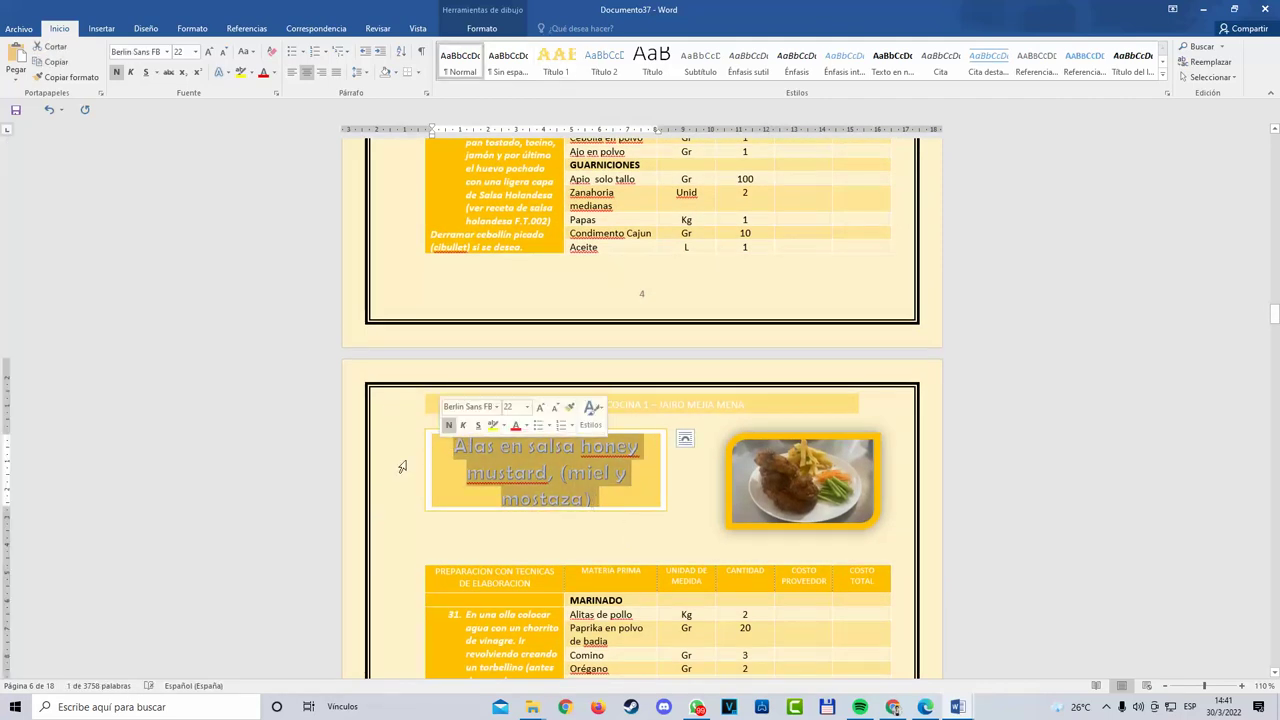
{"action": "type", "text": "FRICASE"}
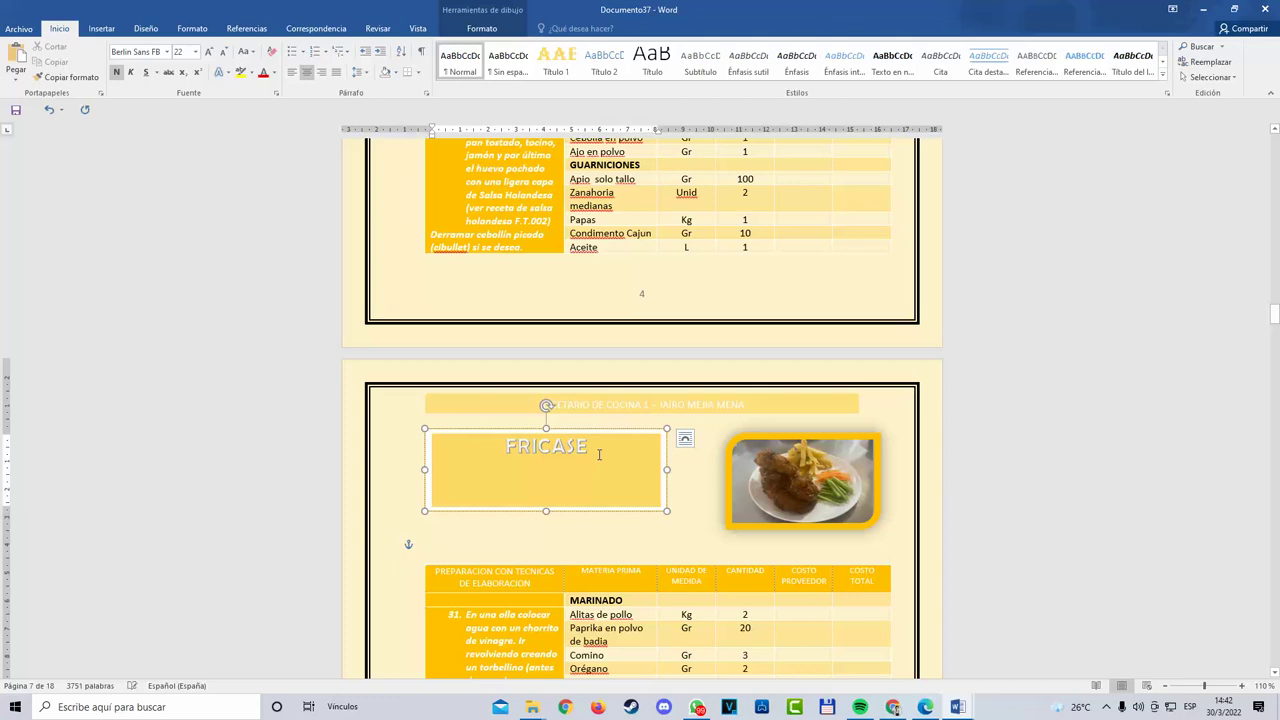
{"action": "key", "text": "shift+Home"}
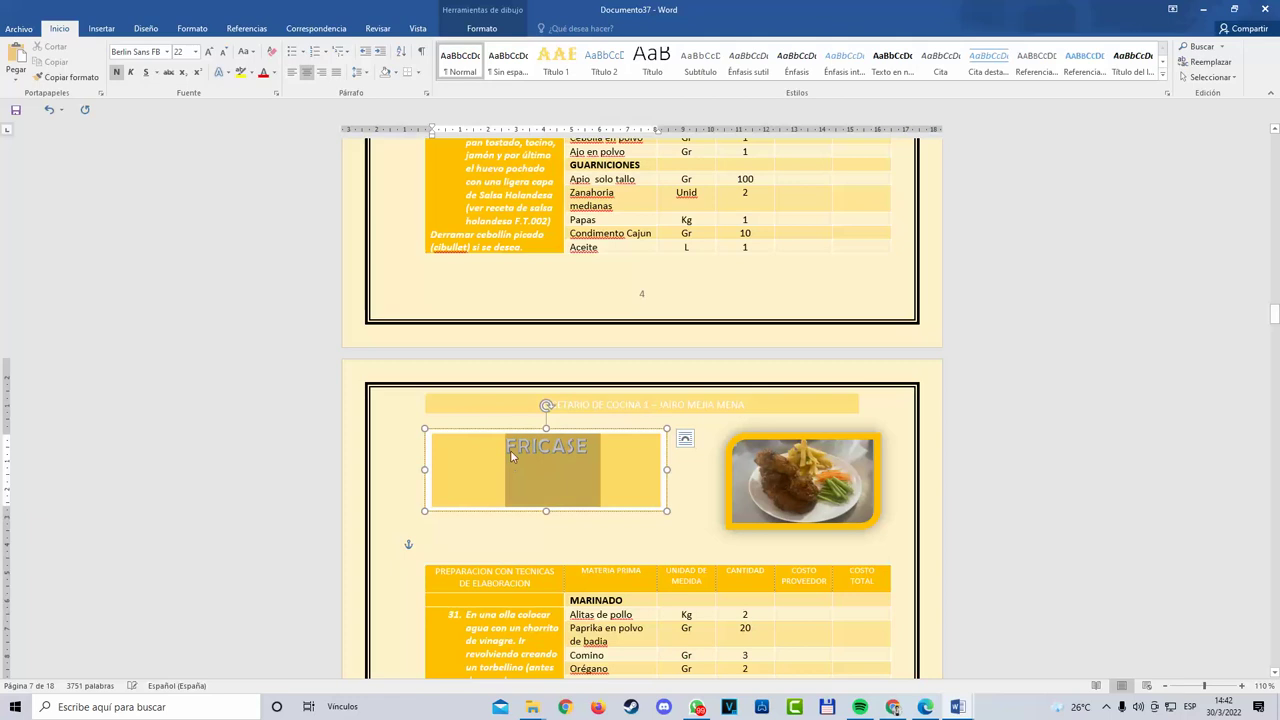
{"action": "left_click", "coordinate": [555, 62]}
Step: Retitle the sixth recipe as SOPA DE MANI and format that title with the Título 1 style
{"action": "scroll", "coordinate": [597, 478], "scroll_direction": "down", "scroll_amount": 15}
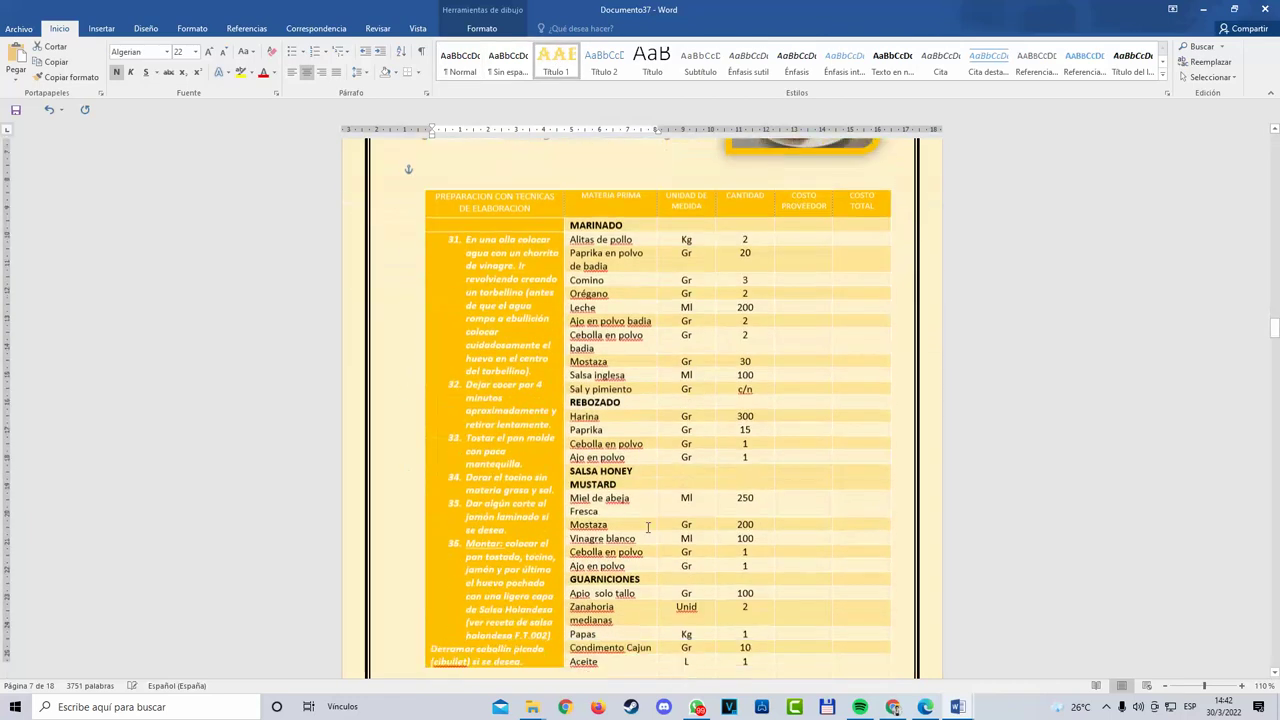
{"action": "left_click_drag", "start_coordinate": [600, 493], "coordinate": [456, 452]}
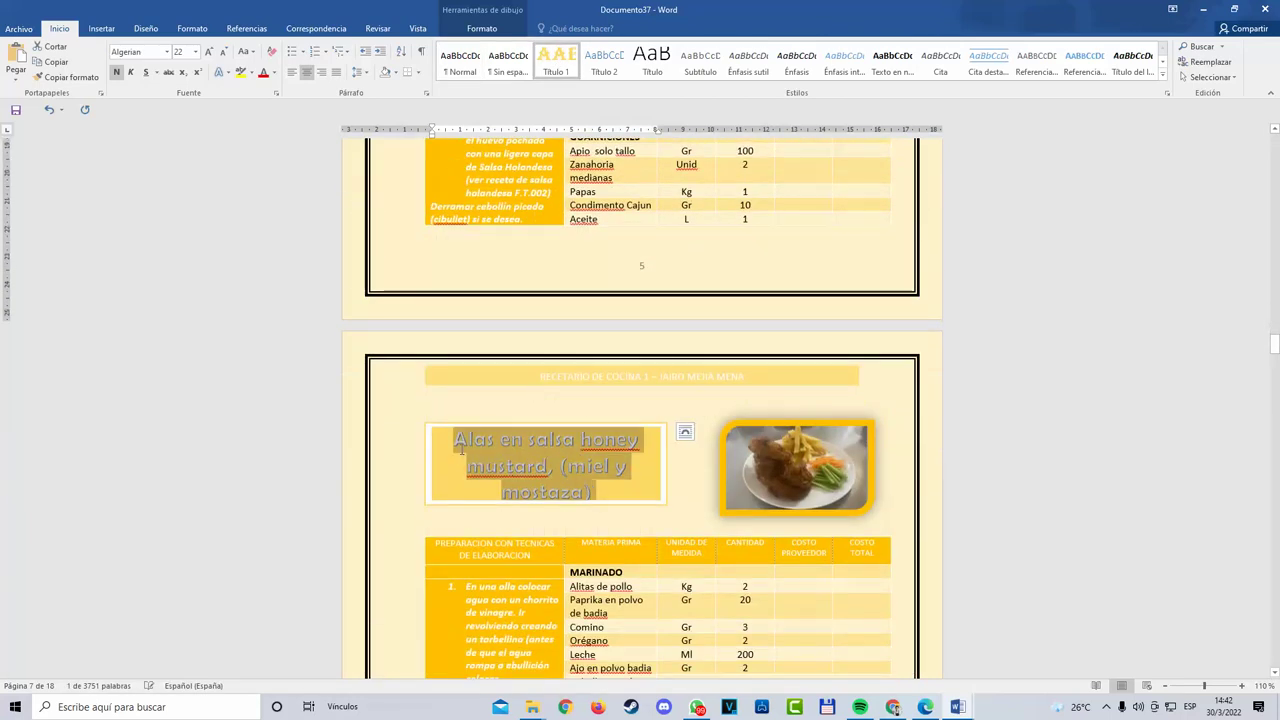
{"action": "key", "text": "Delete"}
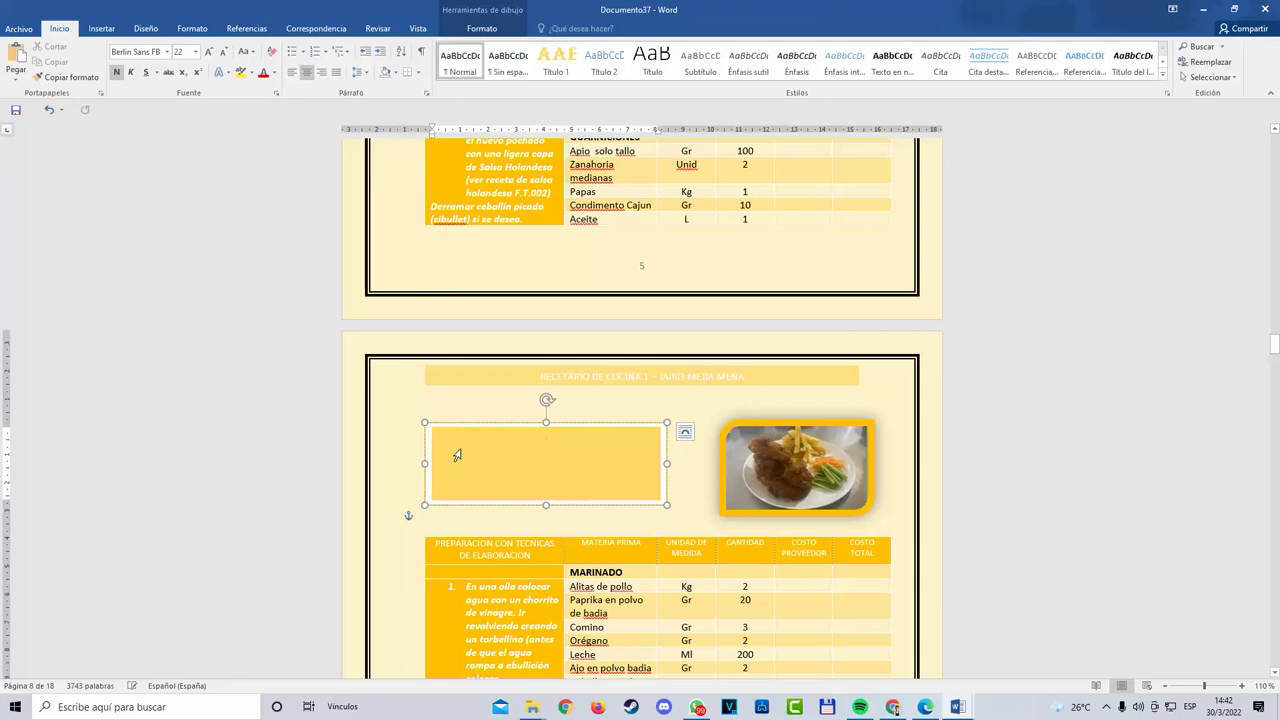
{"action": "type", "text": "SOPA DE MANIO"}
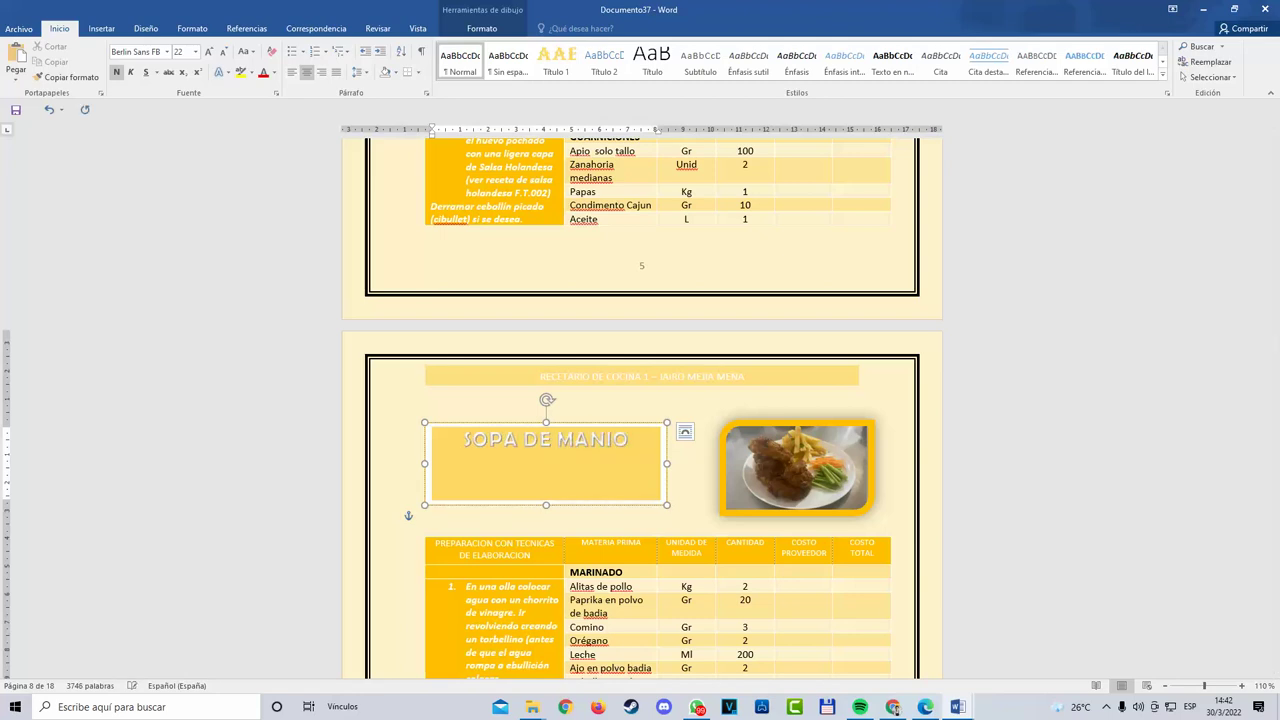
{"action": "key", "text": "BackSpace"}
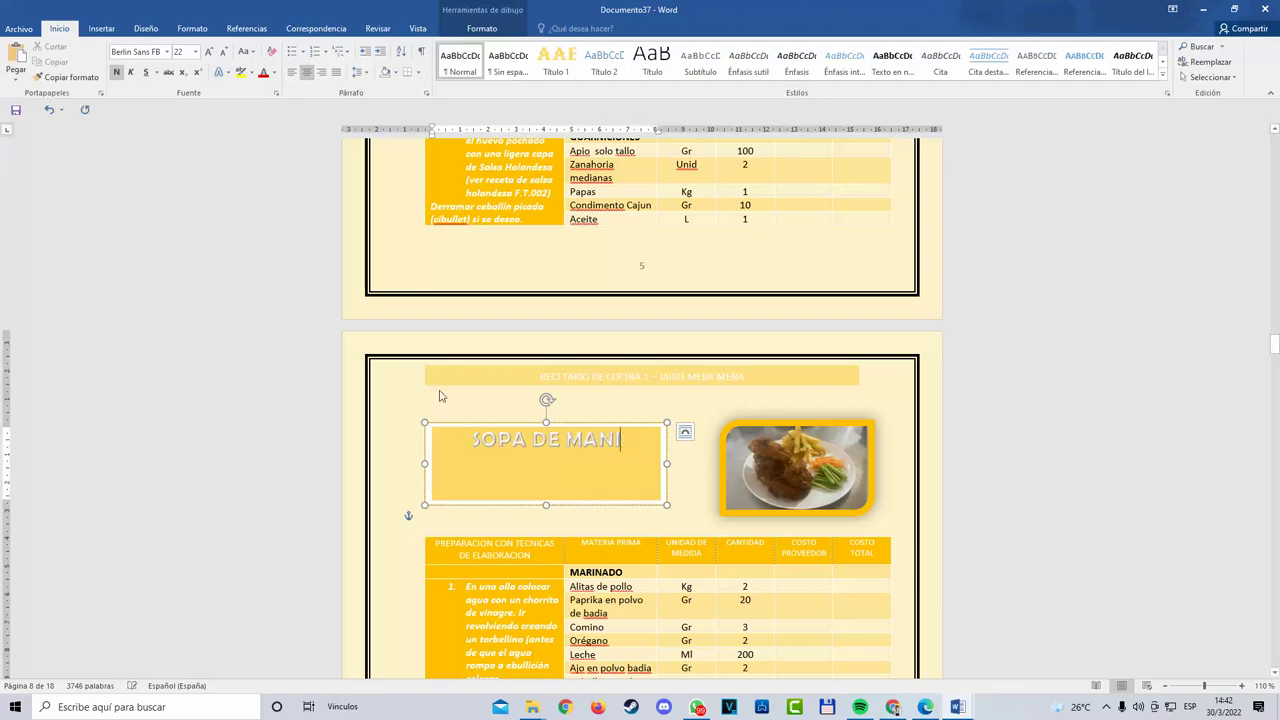
{"action": "triple_click", "coordinate": [636, 469]}
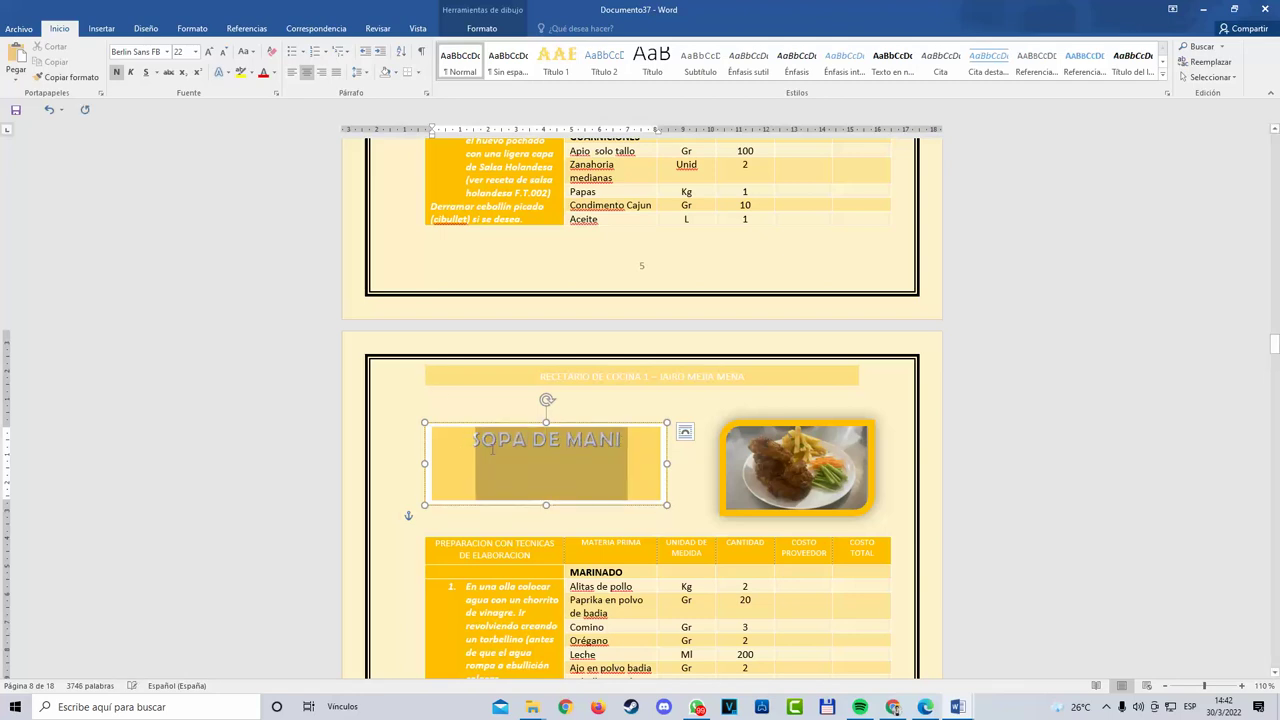
{"action": "left_click", "coordinate": [556, 62]}
Step: Replace the seventh recipe's title with KAWI and apply the Título 1 style to it
{"action": "scroll", "coordinate": [638, 394], "scroll_direction": "down", "scroll_amount": 4}
{"action": "scroll", "coordinate": [638, 394], "scroll_direction": "down", "scroll_amount": 15}
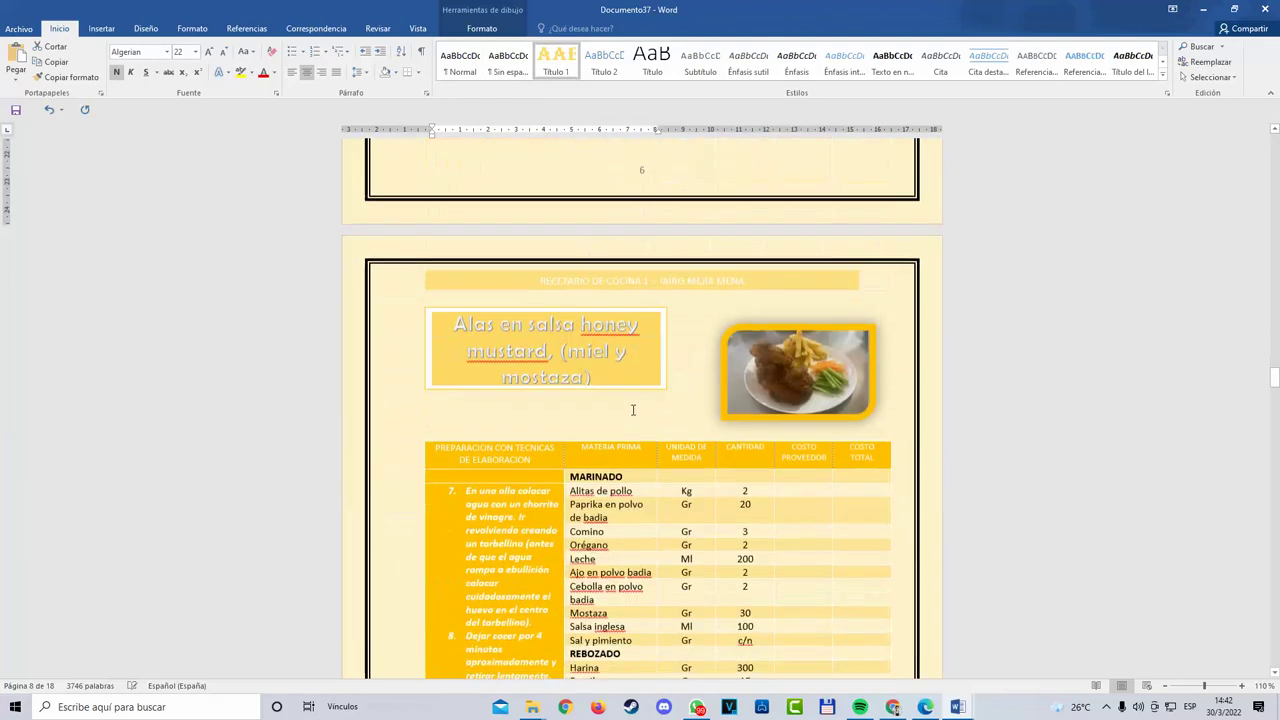
{"action": "left_click_drag", "start_coordinate": [596, 377], "coordinate": [512, 335]}
{"action": "key", "text": "BackSpace"}
{"action": "key", "text": "BackSpace"}
{"action": "key", "text": "BackSpace"}
{"action": "key", "text": "BackSpace"}
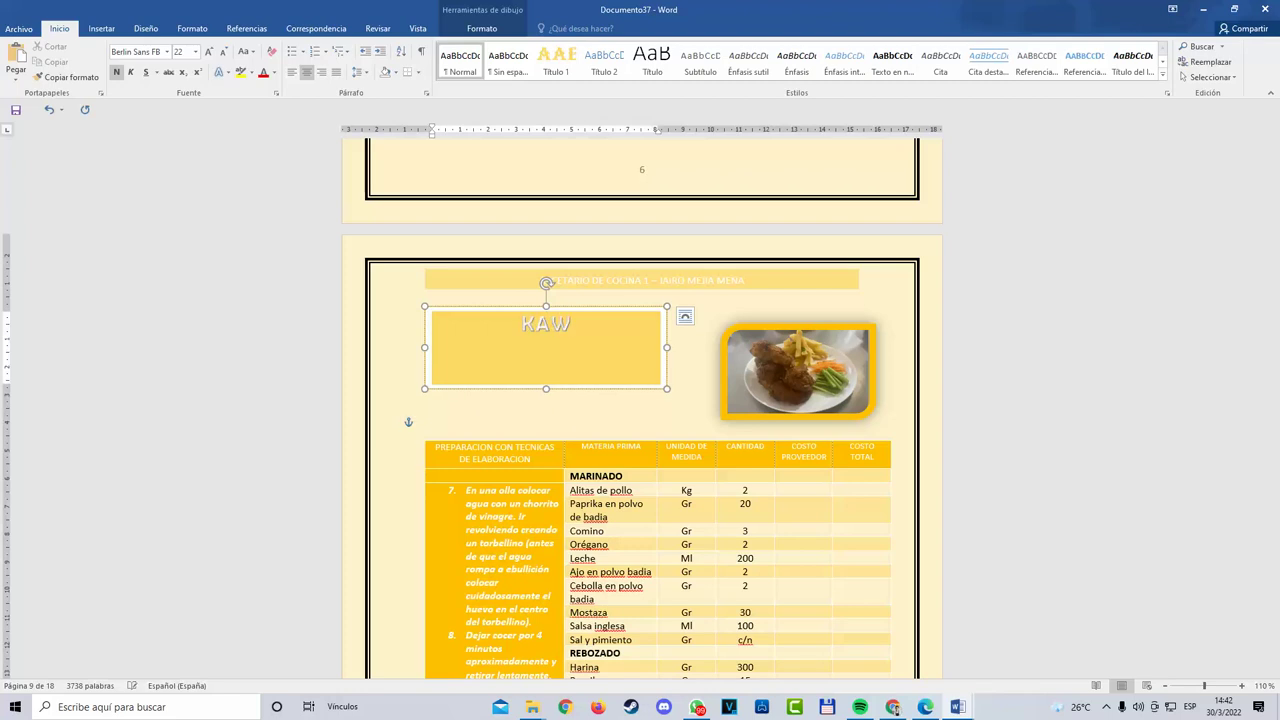
{"action": "type", "text": "I"}
{"action": "double_click", "coordinate": [543, 341]}
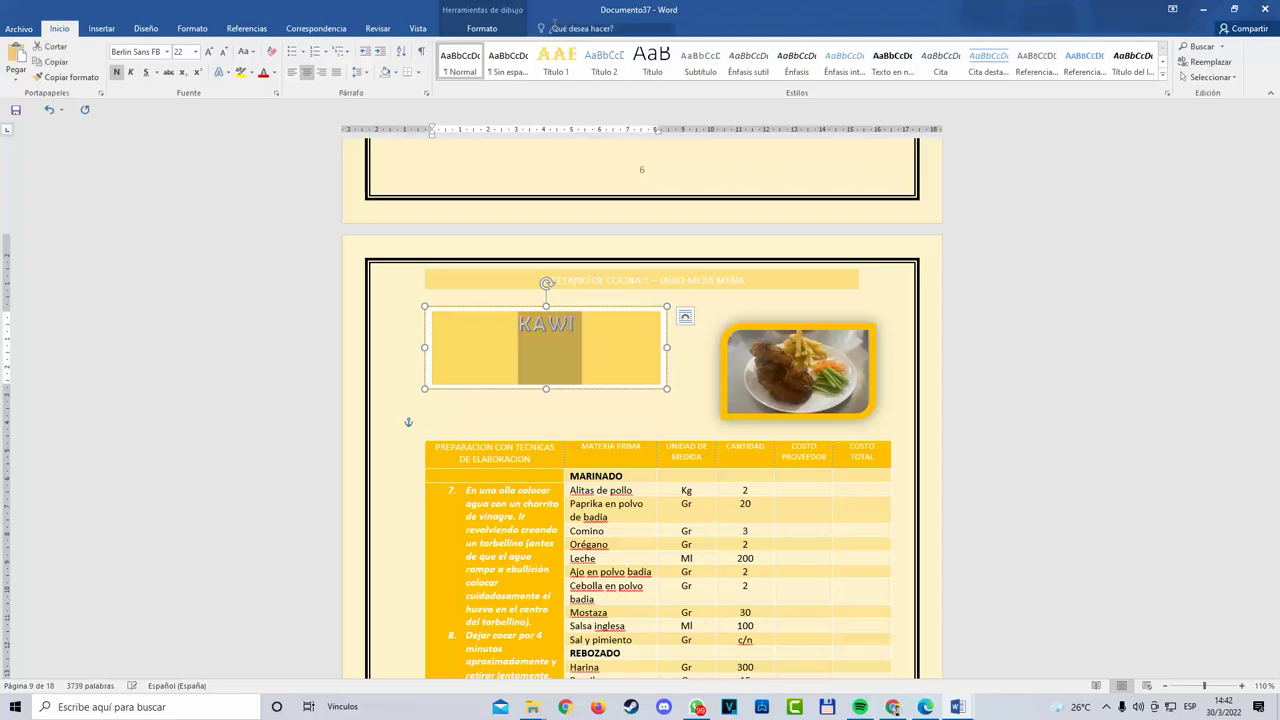
{"action": "left_click", "coordinate": [556, 60]}
Step: Replace the eighth recipe's title with SUSHI and apply the Título 1 style to it
{"action": "scroll", "coordinate": [605, 440], "scroll_direction": "down", "scroll_amount": 15}
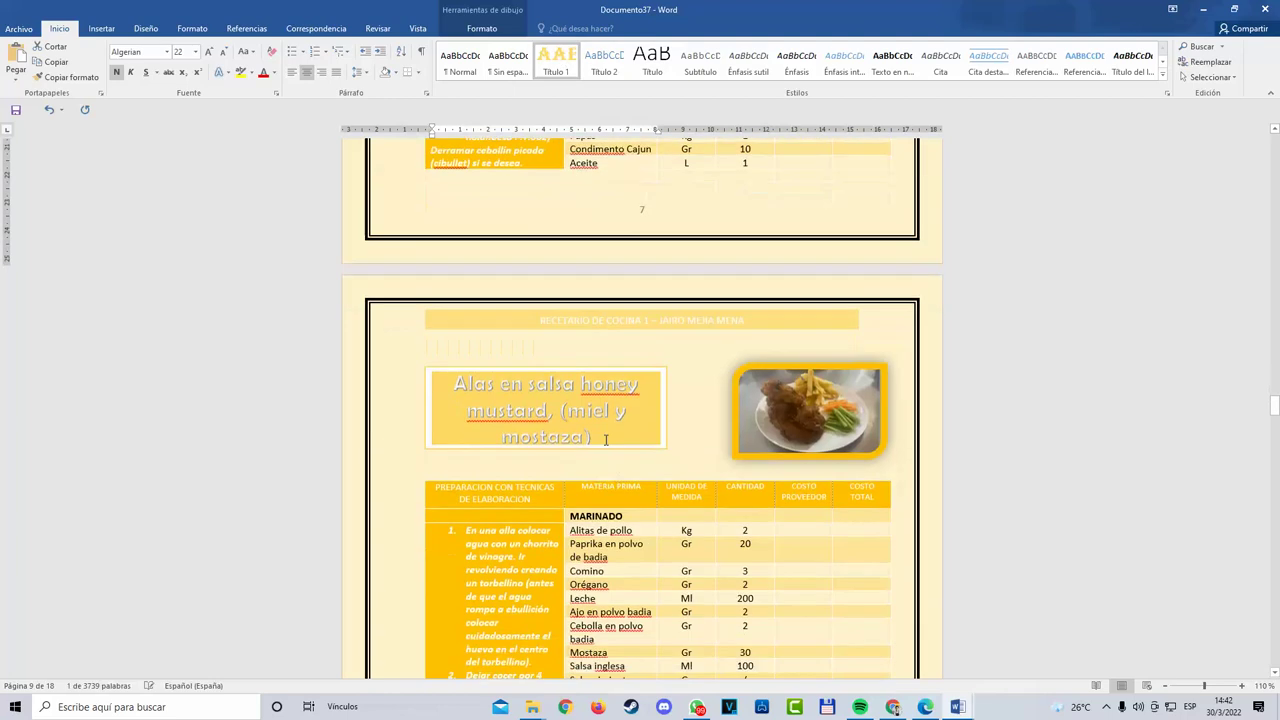
{"action": "left_click_drag", "start_coordinate": [605, 440], "coordinate": [455, 381]}
{"action": "type", "text": "SU"}
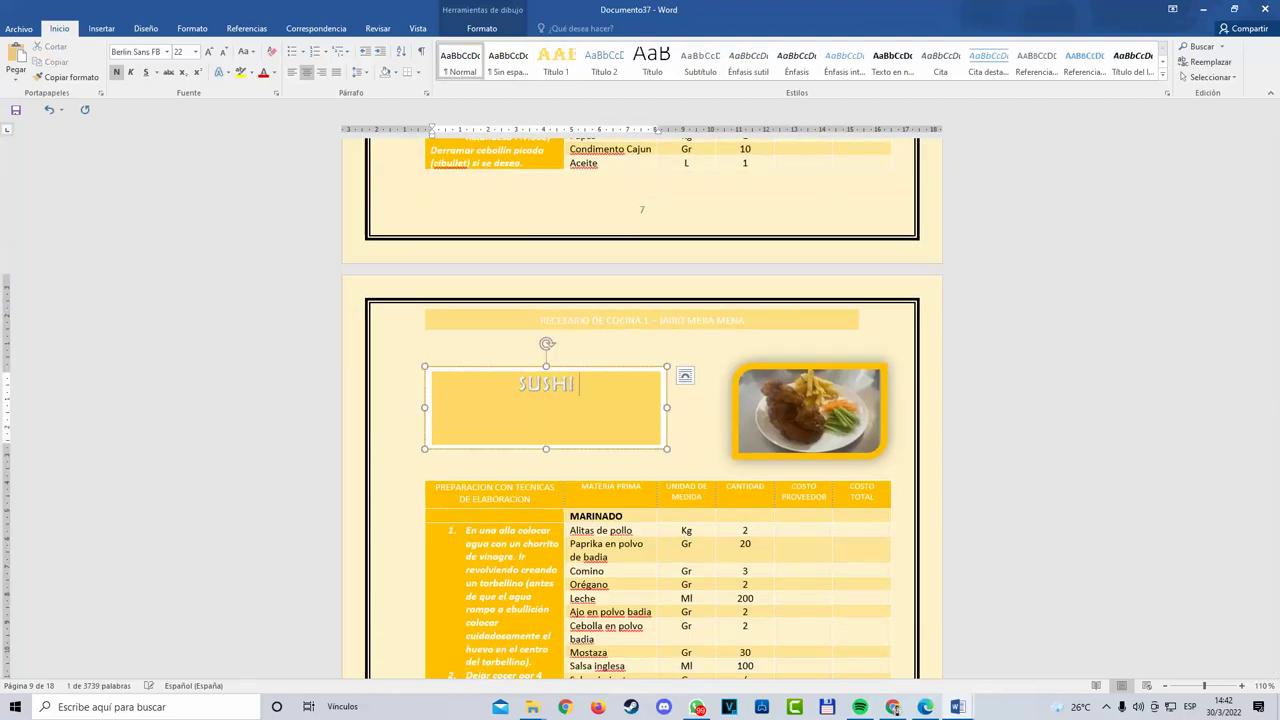
{"action": "type", "text": "SHI"}
{"action": "double_click", "coordinate": [549, 400]}
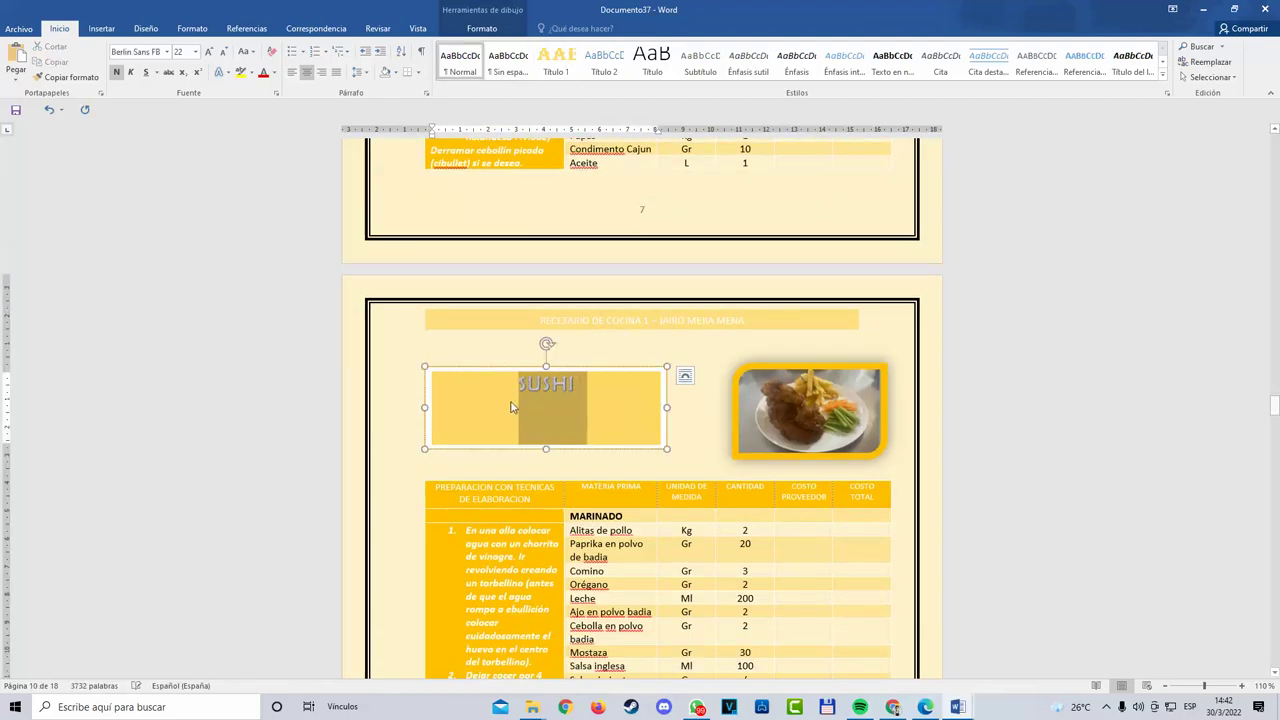
{"action": "left_click", "coordinate": [556, 60]}
Step: Replace the ninth recipe's title with COSTILLAS BBQ and apply the Título 1 style to it
{"action": "scroll", "coordinate": [608, 408], "scroll_direction": "down", "scroll_amount": 15}
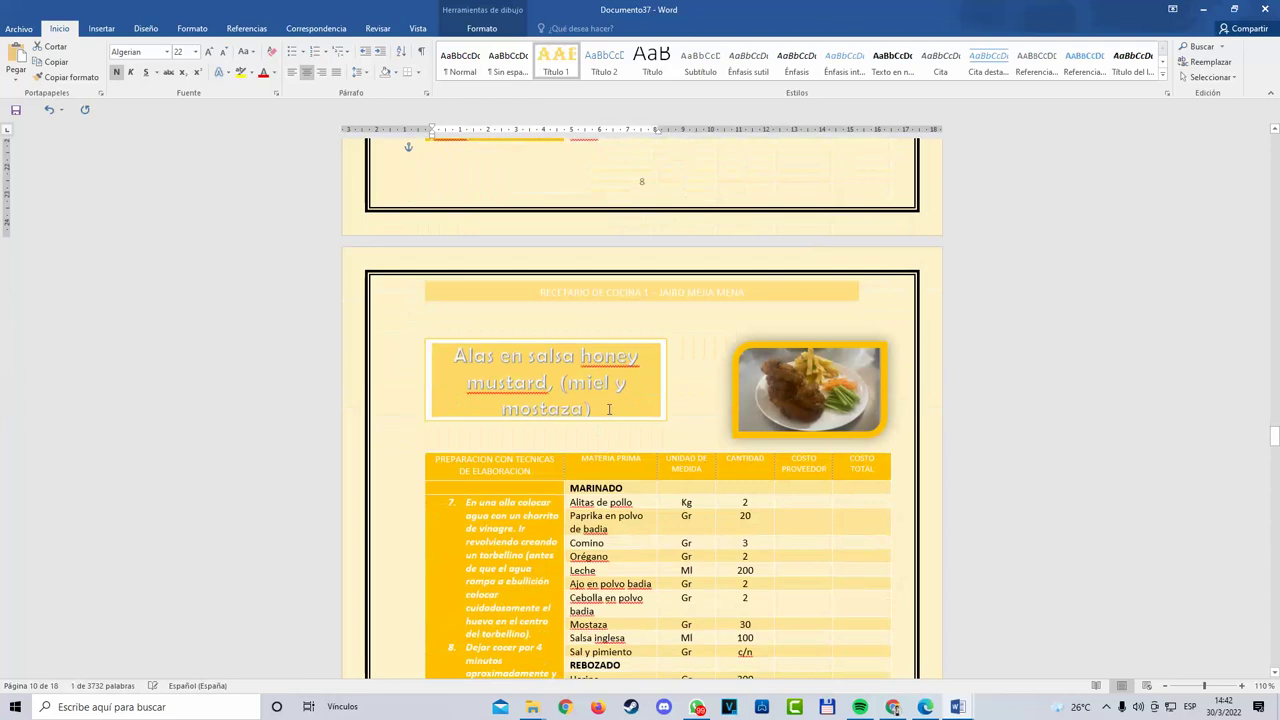
{"action": "left_click_drag", "start_coordinate": [608, 408], "coordinate": [443, 374]}
{"action": "key", "text": "BackSpace"}
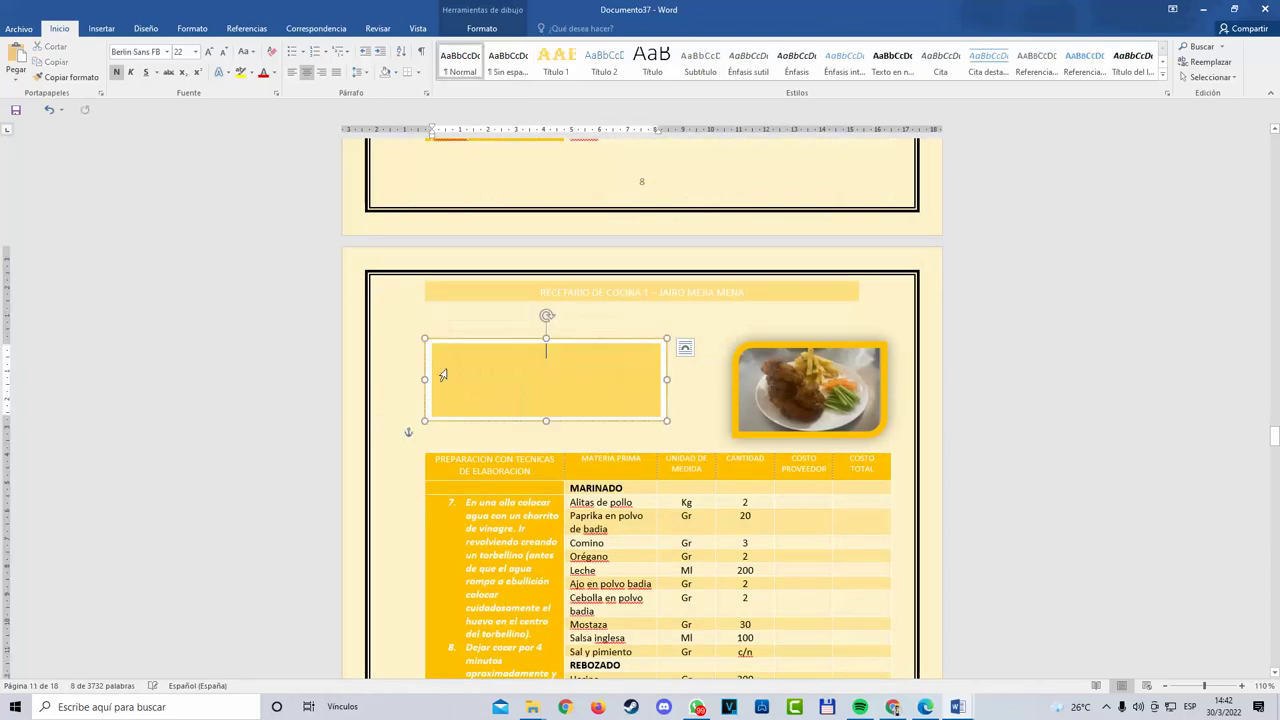
{"action": "type", "text": "COSTI"}
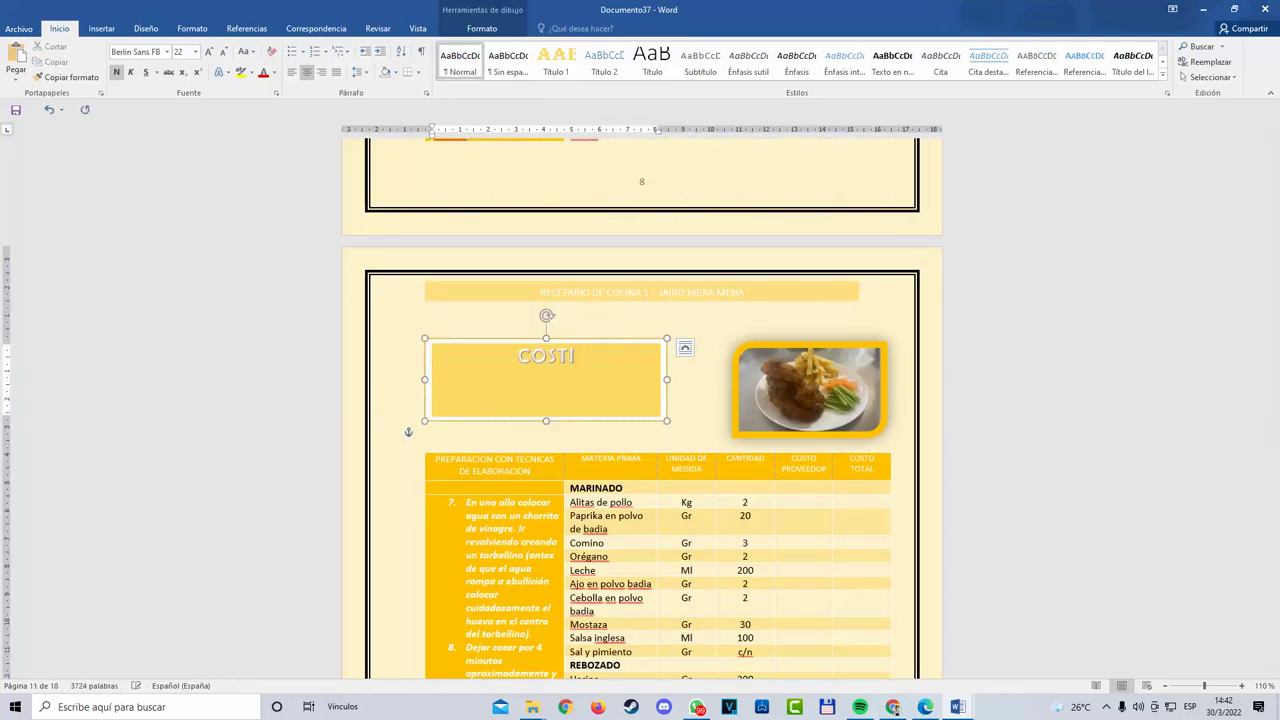
{"action": "type", "text": "LLAS BB1"}
{"action": "key", "text": "BackSpace"}
{"action": "type", "text": "Q"}
{"action": "scroll", "coordinate": [528, 250], "scroll_direction": "down", "scroll_amount": 5}
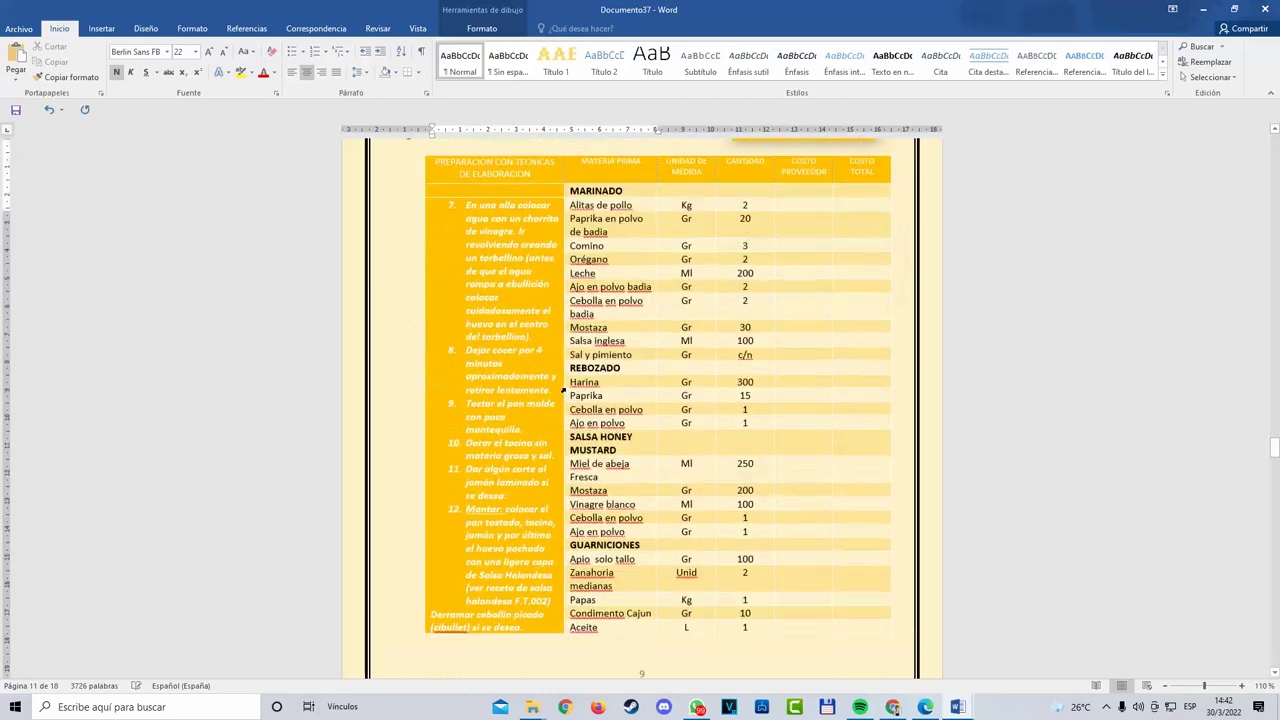
{"action": "scroll", "coordinate": [563, 390], "scroll_direction": "up", "scroll_amount": 4}
{"action": "left_click_drag", "start_coordinate": [630, 298], "coordinate": [464, 302]}
{"action": "left_click", "coordinate": [556, 62]}
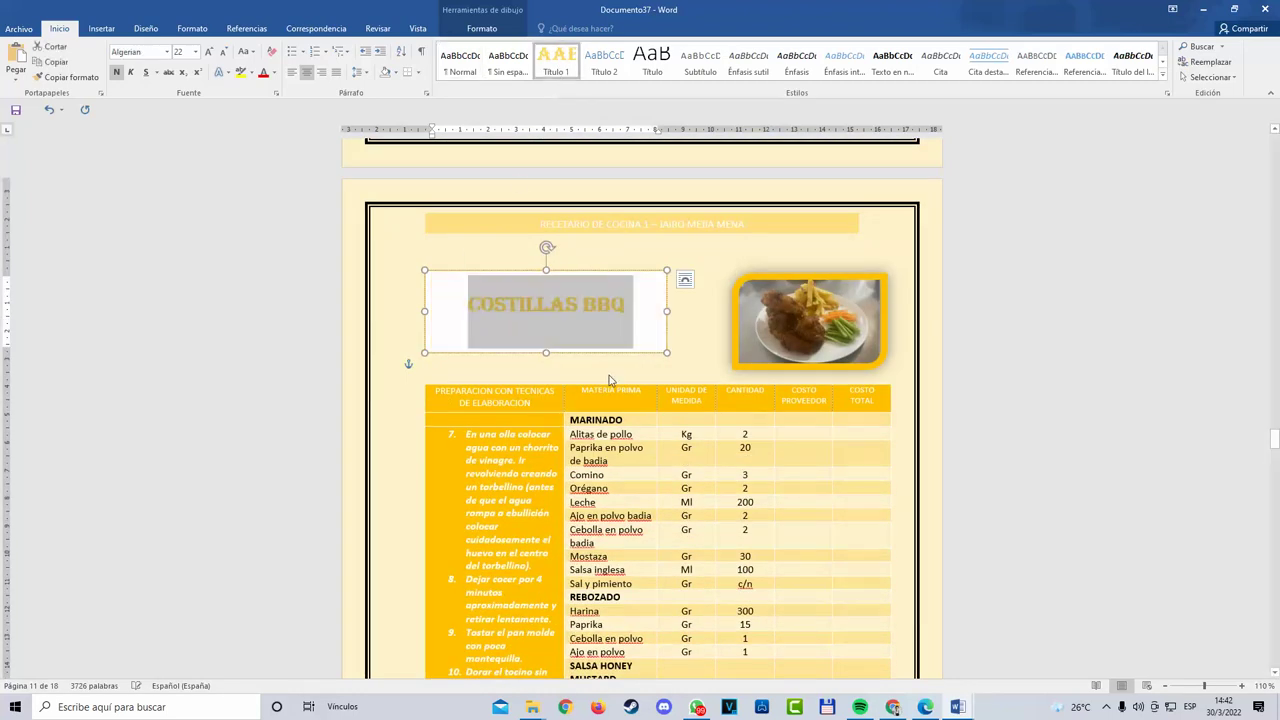
Step: Clear the placeholder title text from the tenth recipe's title box
{"action": "scroll", "coordinate": [609, 380], "scroll_direction": "up", "scroll_amount": 5}
{"action": "scroll", "coordinate": [600, 420], "scroll_direction": "down", "scroll_amount": 7}
{"action": "scroll", "coordinate": [588, 458], "scroll_direction": "up", "scroll_amount": 8}
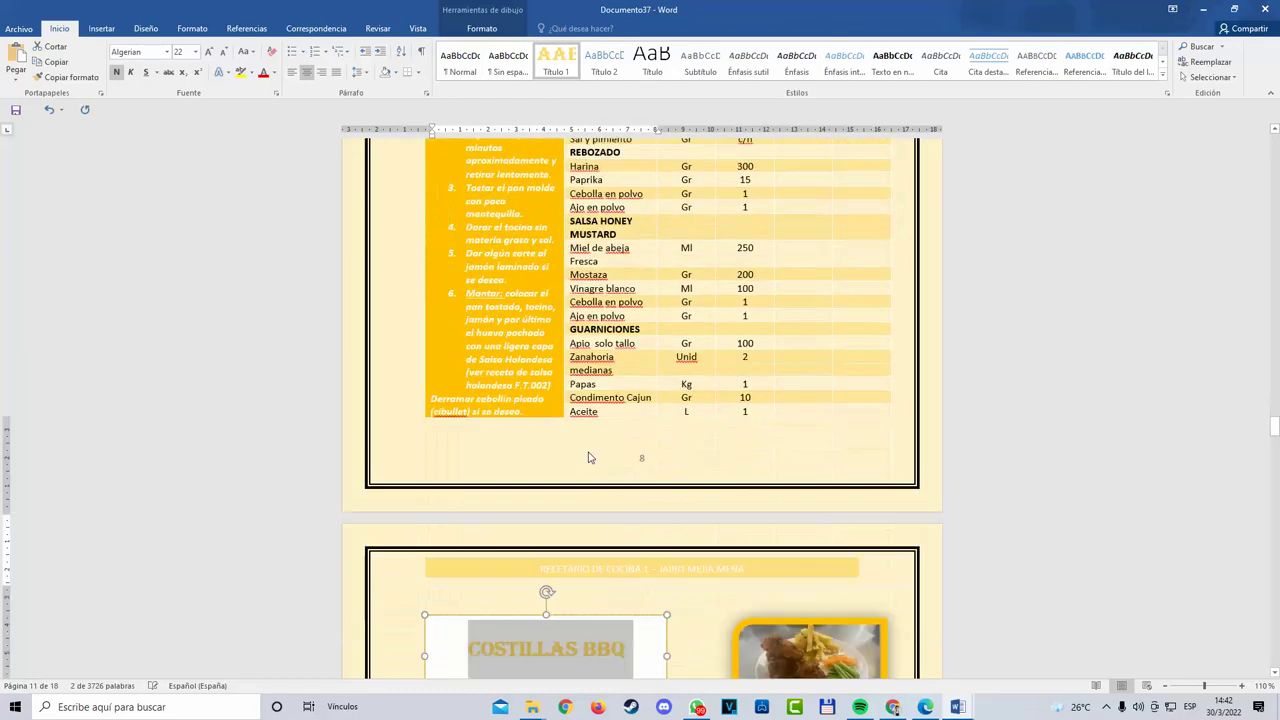
{"action": "scroll", "coordinate": [588, 458], "scroll_direction": "down", "scroll_amount": 20}
{"action": "left_click_drag", "start_coordinate": [615, 480], "coordinate": [501, 432]}
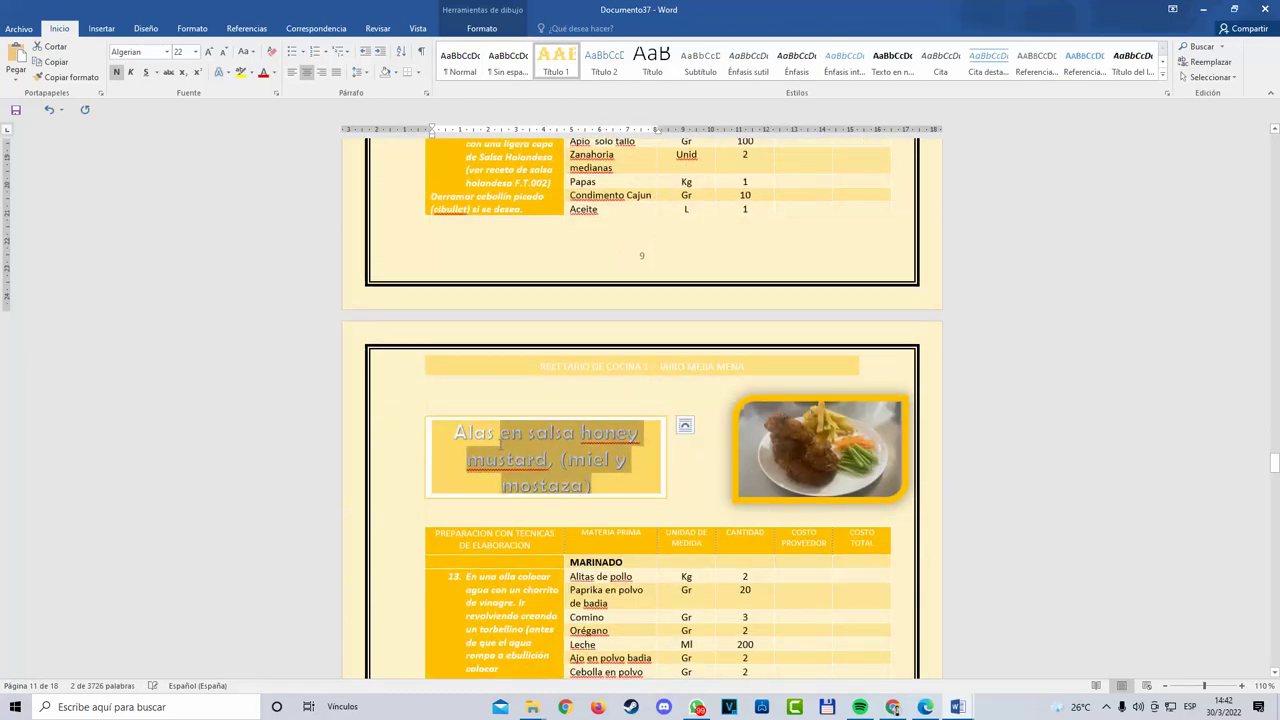
{"action": "key", "text": "ctrl+a"}
{"action": "key", "text": "BackSpace"}
{"action": "type", "text": "PIZA"}
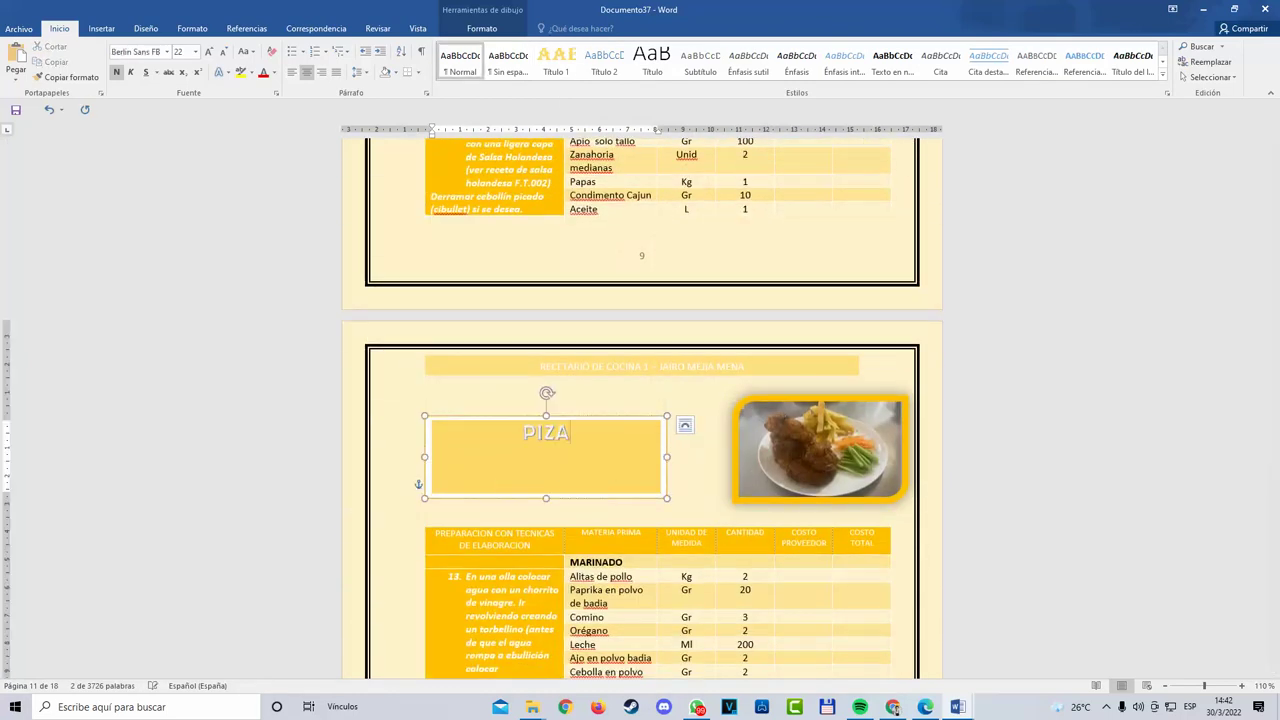
{"action": "key", "text": "BackSpace"}
{"action": "type", "text": "ZA"}
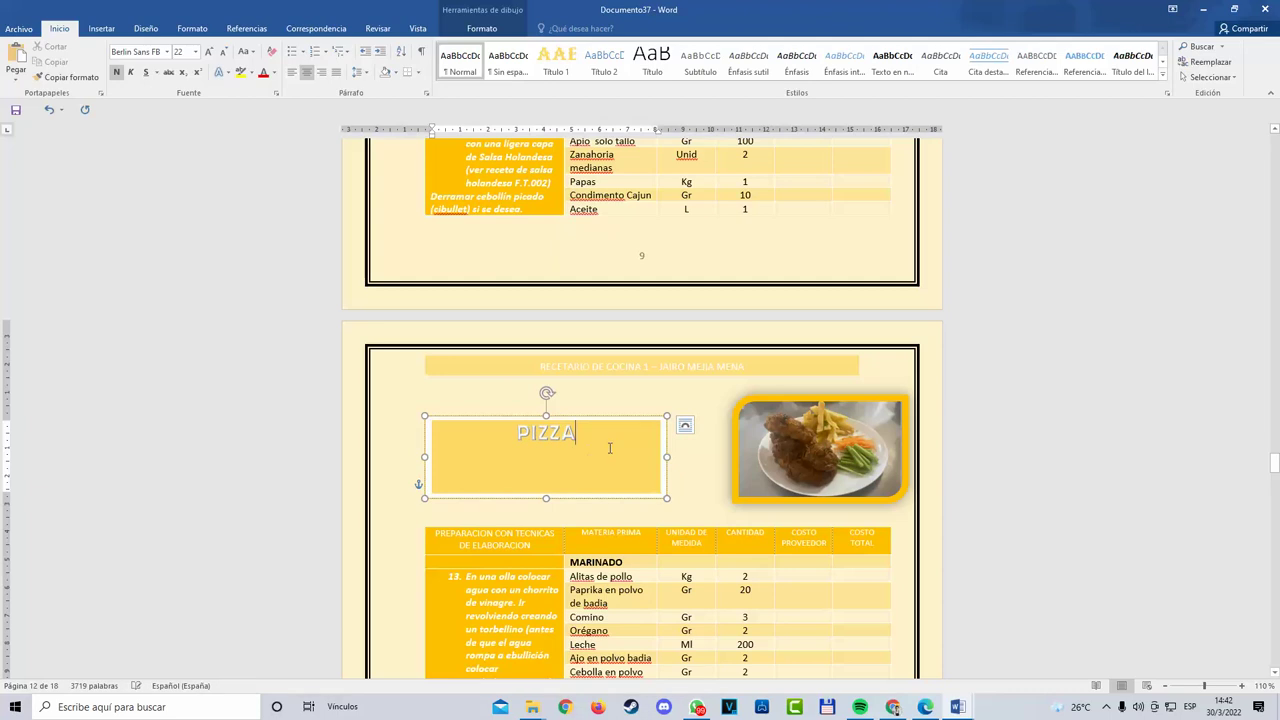
{"action": "key", "text": "BackSpace"}
{"action": "key", "text": "BackSpace"}
{"action": "key", "text": "BackSpace"}
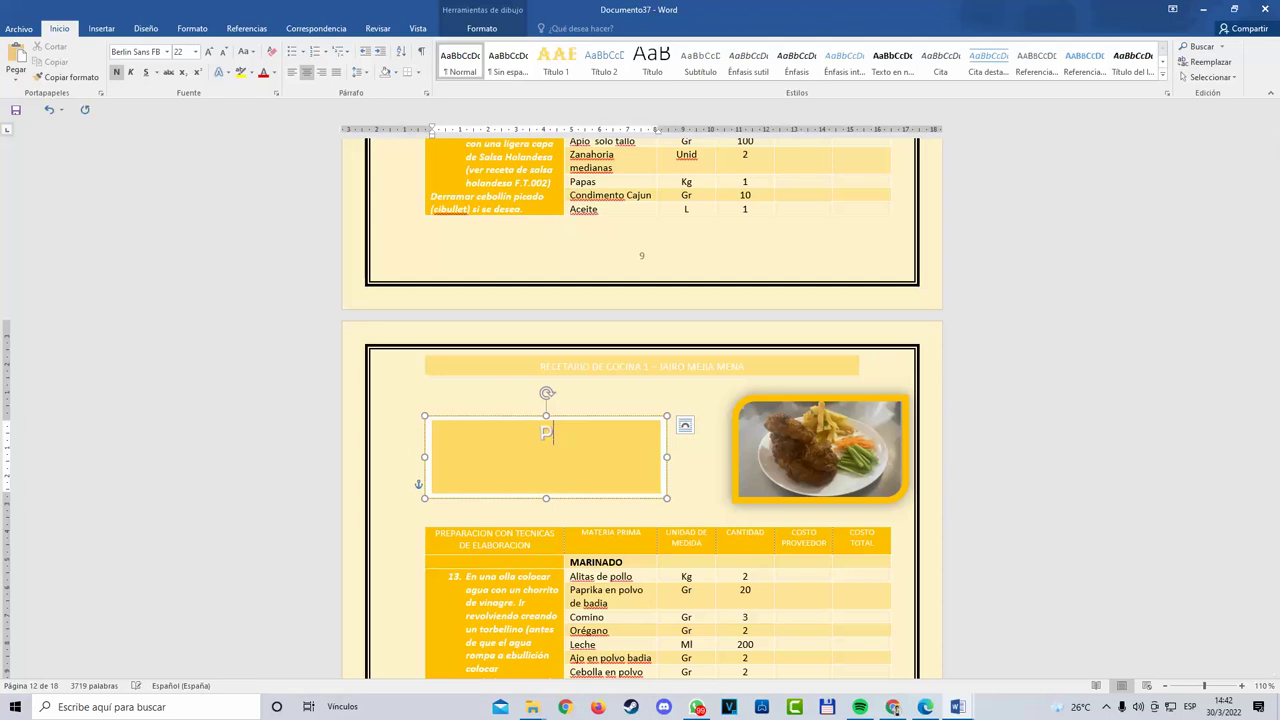
Step: Title the tenth recipe MACARRONES and format that title with the Título 1 style
{"action": "type", "text": "MACARROES"}
{"action": "key", "text": "BackSpace"}
{"action": "key", "text": "BackSpace"}
{"action": "type", "text": "NES"}
{"action": "double_click", "coordinate": [578, 456]}
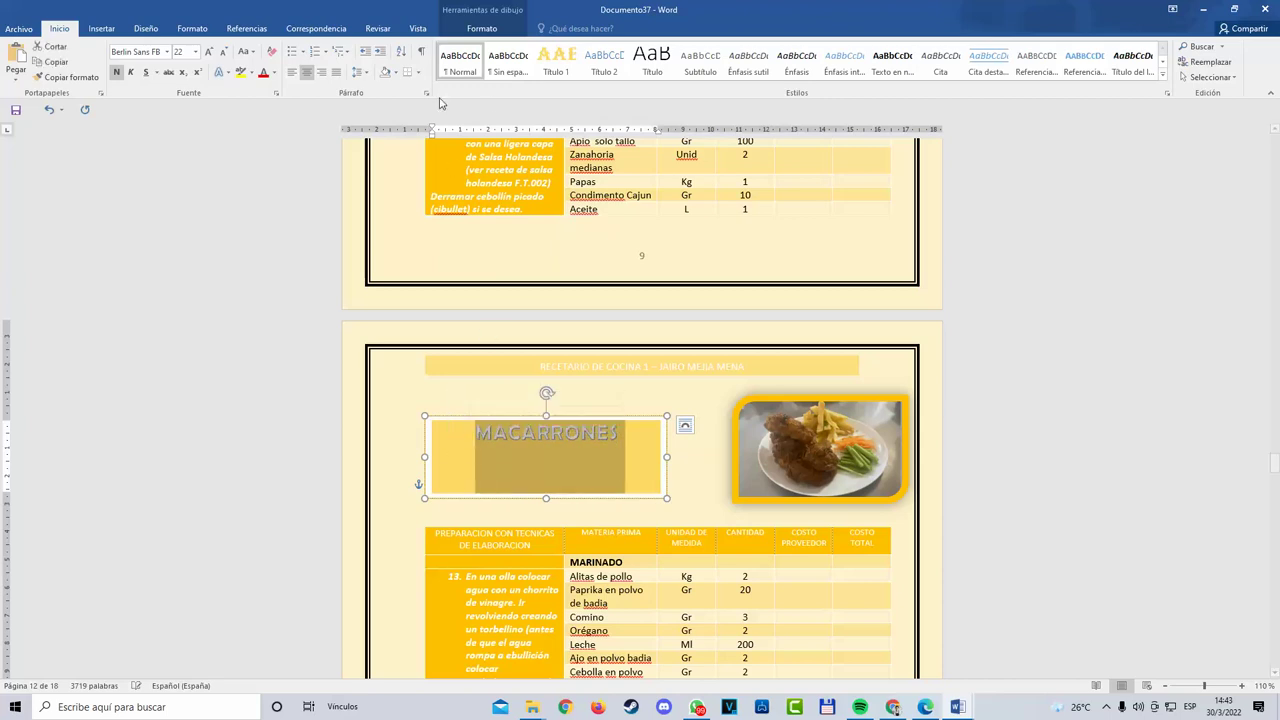
{"action": "left_click", "coordinate": [556, 62]}
Step: Replace the eleventh recipe's title with ENSALADA CESAR and apply the Título 1 style to it
{"action": "scroll", "coordinate": [651, 457], "scroll_direction": "down", "scroll_amount": 15}
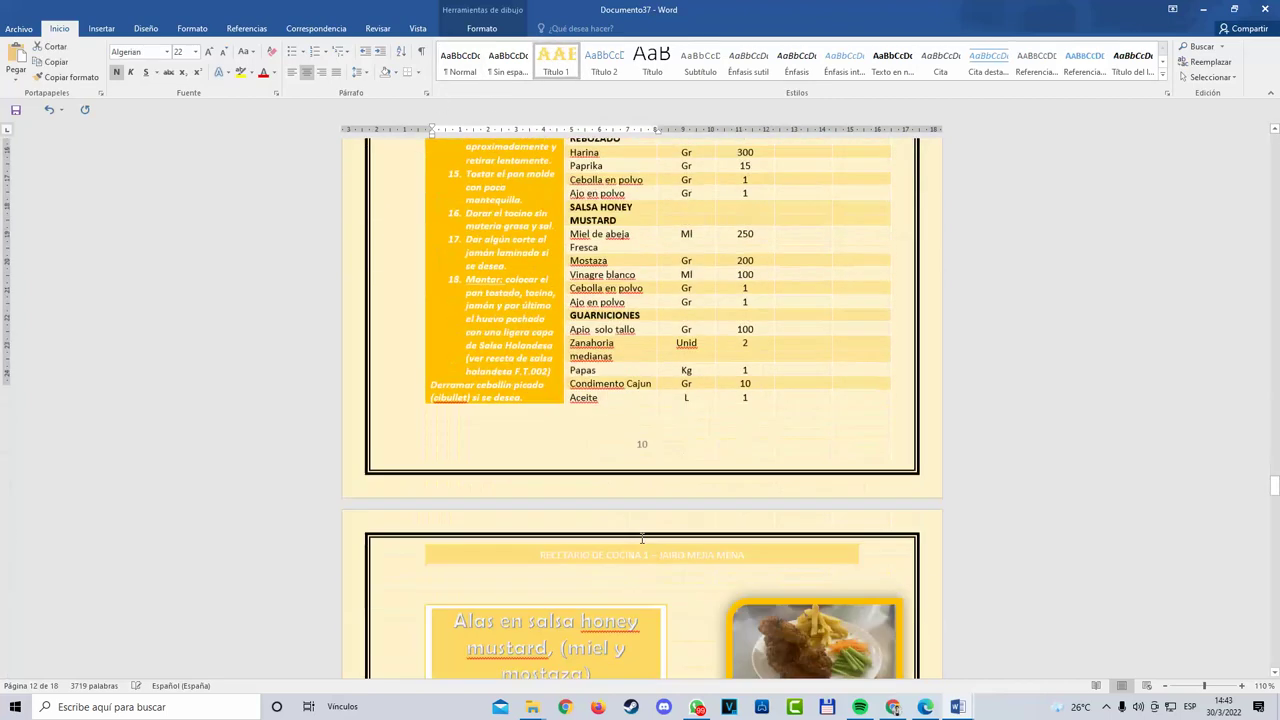
{"action": "triple_click", "coordinate": [541, 533]}
{"action": "type", "text": "E"}
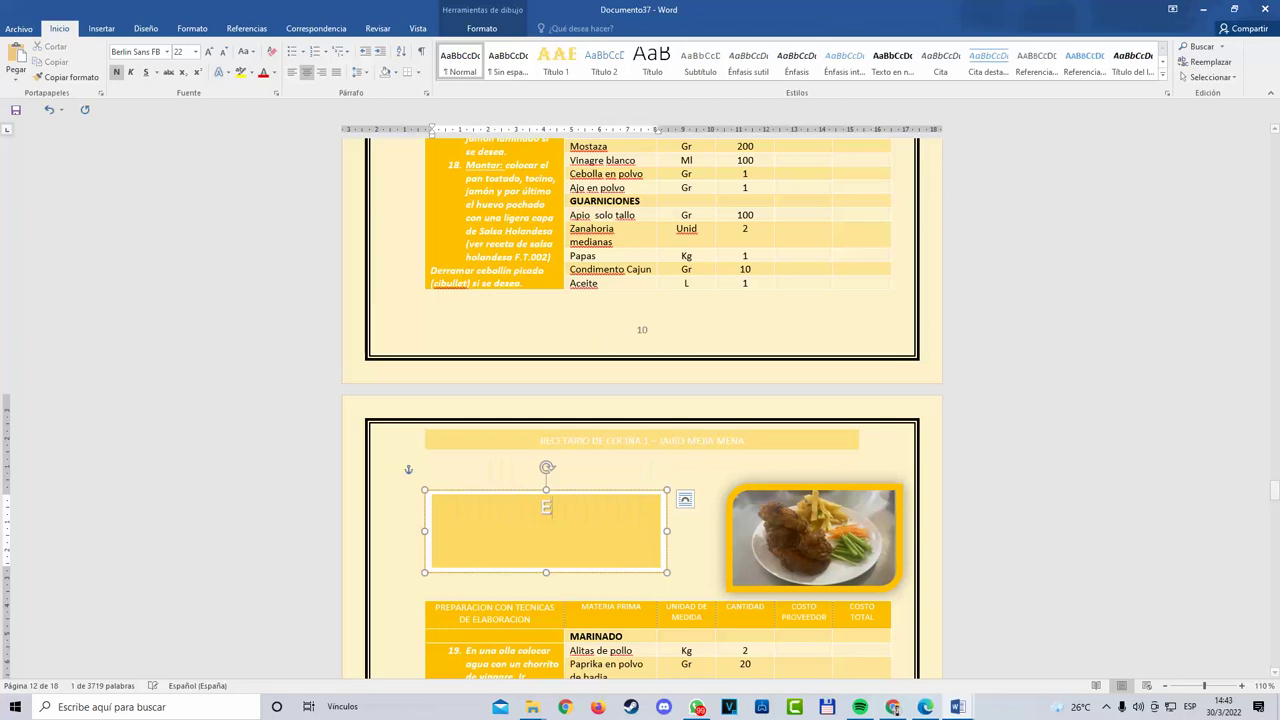
{"action": "type", "text": "NSALADA CESAR"}
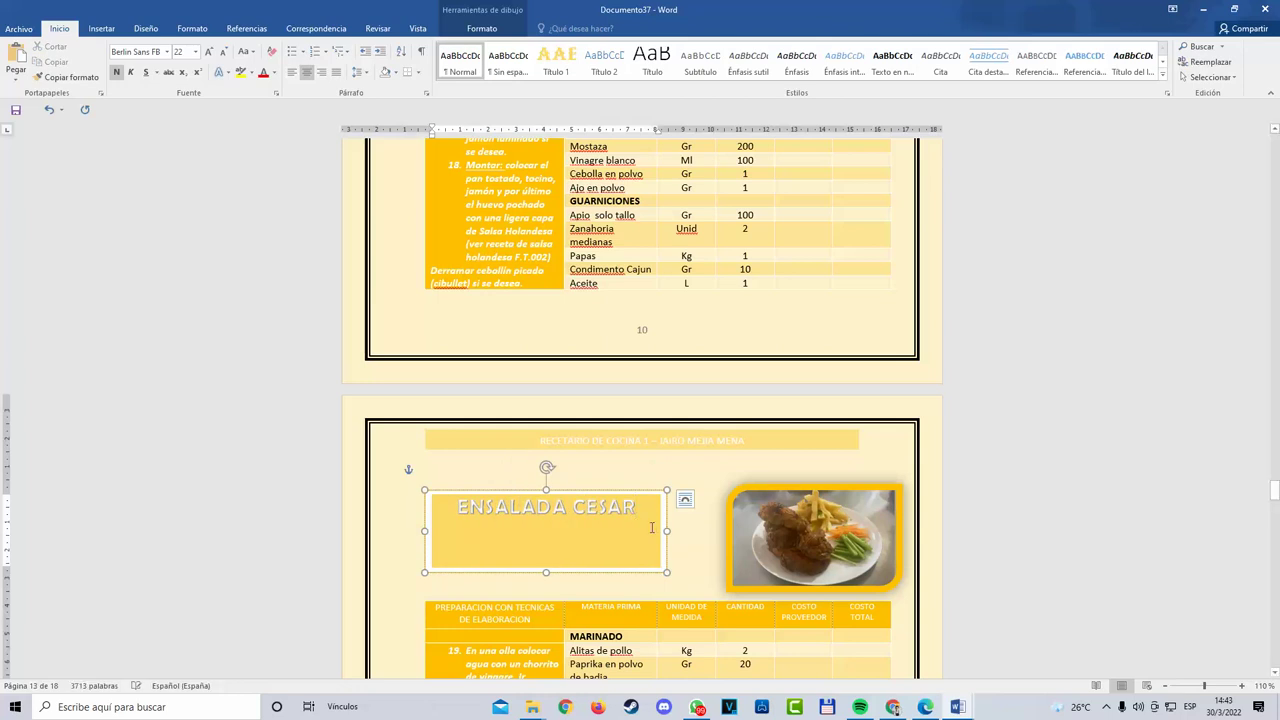
{"action": "key", "text": "ctrl+a"}
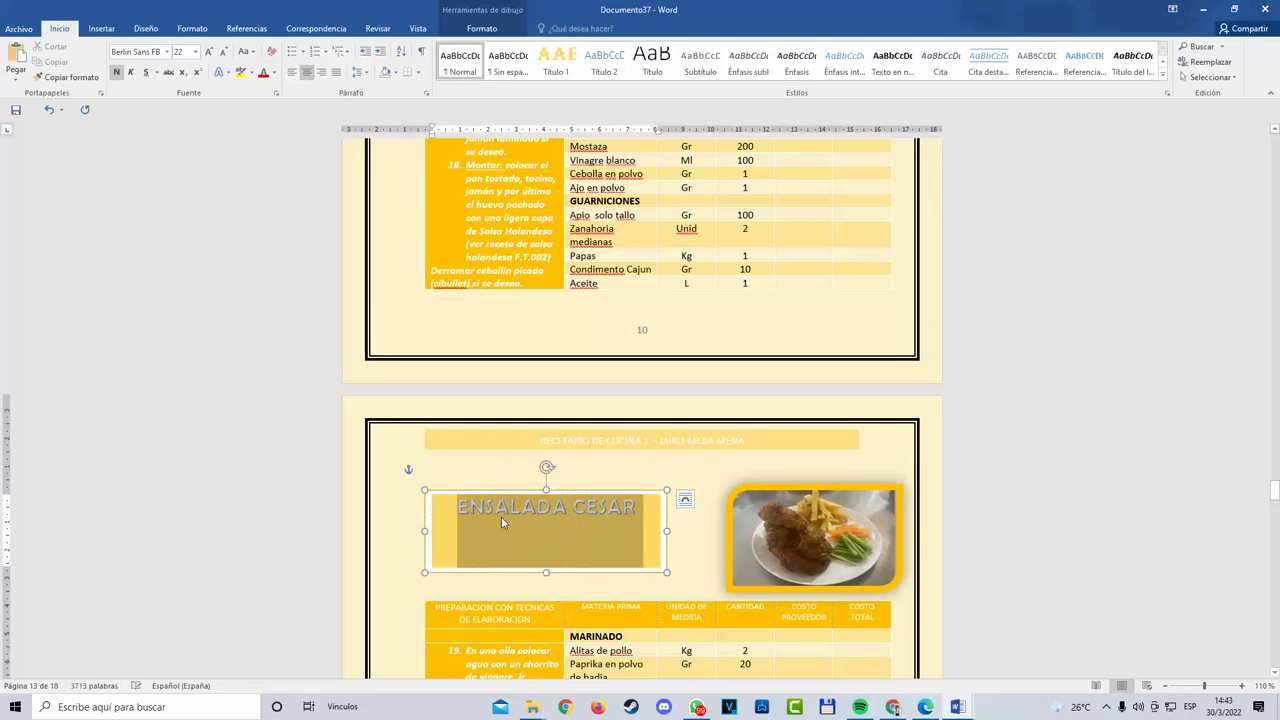
{"action": "left_click", "coordinate": [556, 62]}
Step: Retitle the twelfth recipe as PASTAS and format that title with the Título 1 style
{"action": "scroll", "coordinate": [658, 582], "scroll_direction": "down", "scroll_amount": 15}
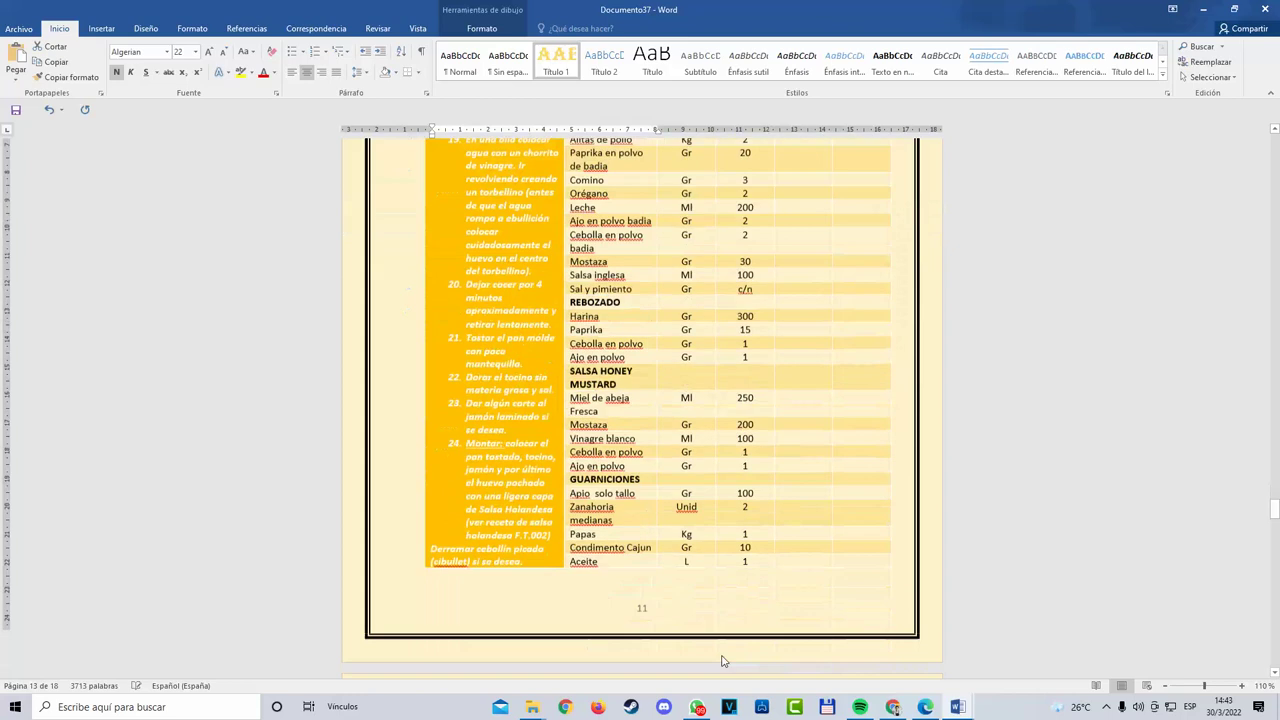
{"action": "scroll", "coordinate": [658, 581], "scroll_direction": "down", "scroll_amount": 1}
{"action": "left_click_drag", "start_coordinate": [605, 419], "coordinate": [470, 384]}
{"action": "key", "text": "BackSpace"}
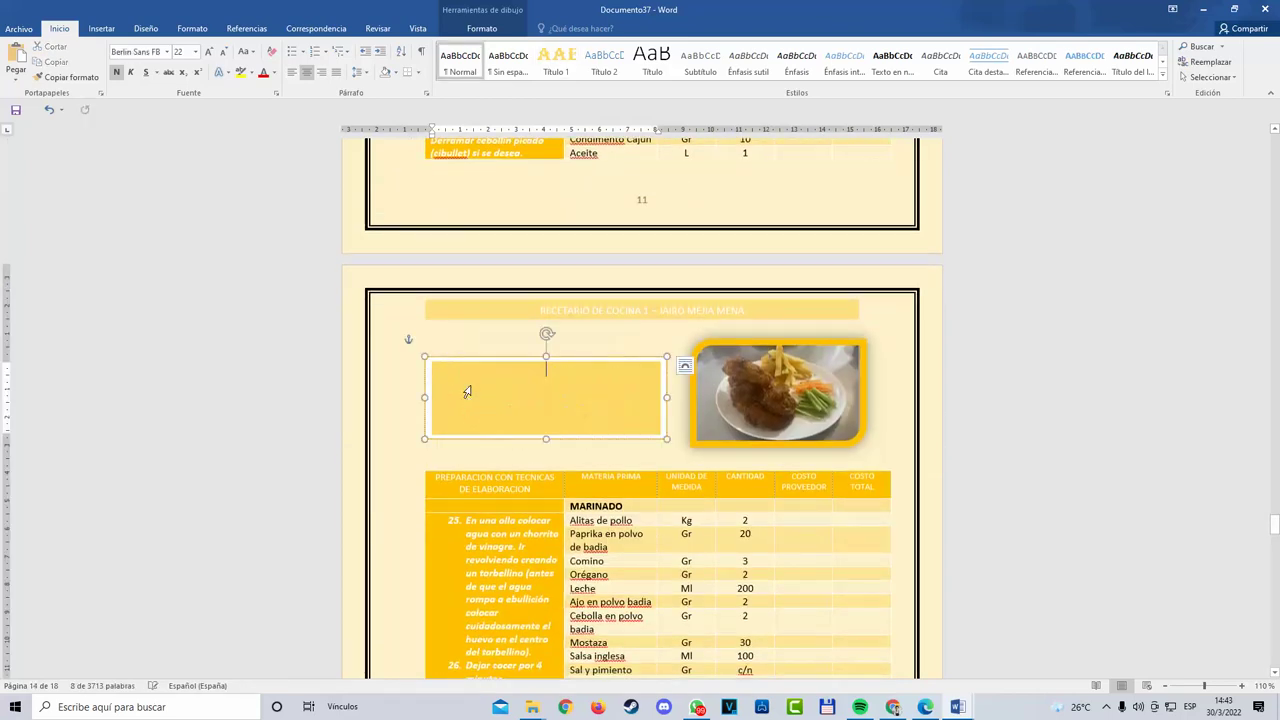
{"action": "type", "text": "PASTA"}
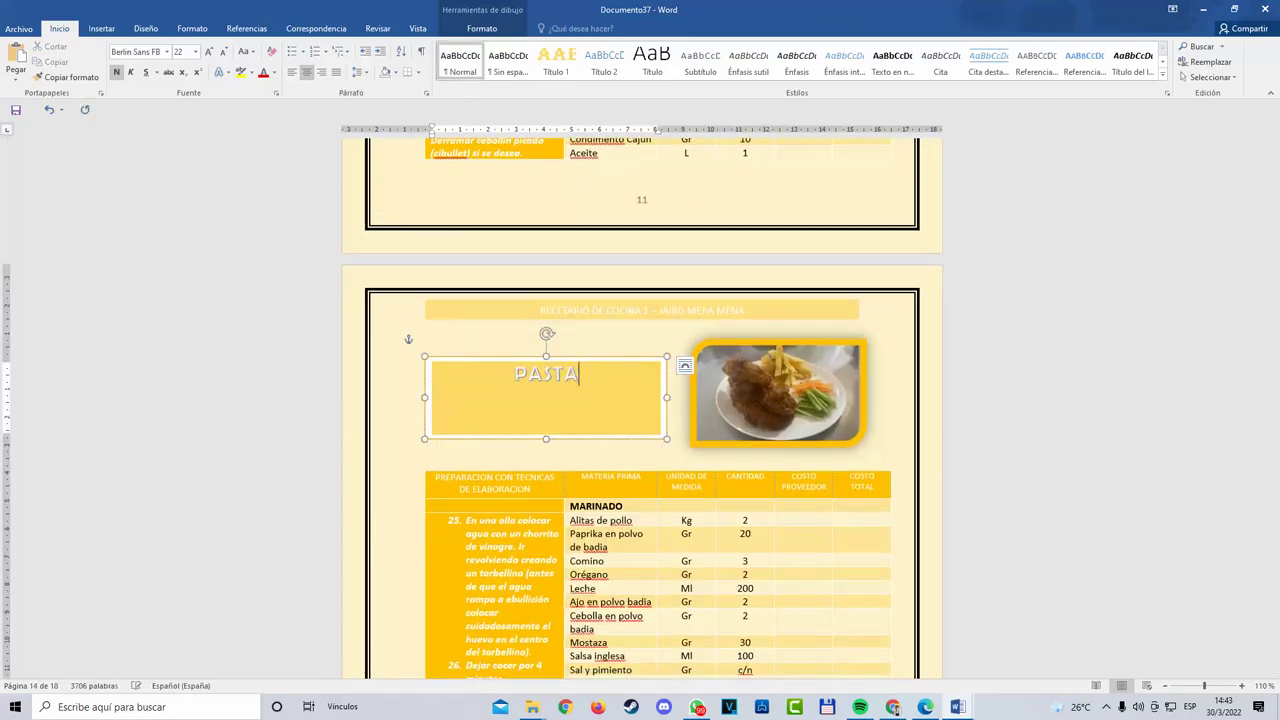
{"action": "type", "text": "S"}
{"action": "left_click_drag", "start_coordinate": [627, 386], "coordinate": [472, 372]}
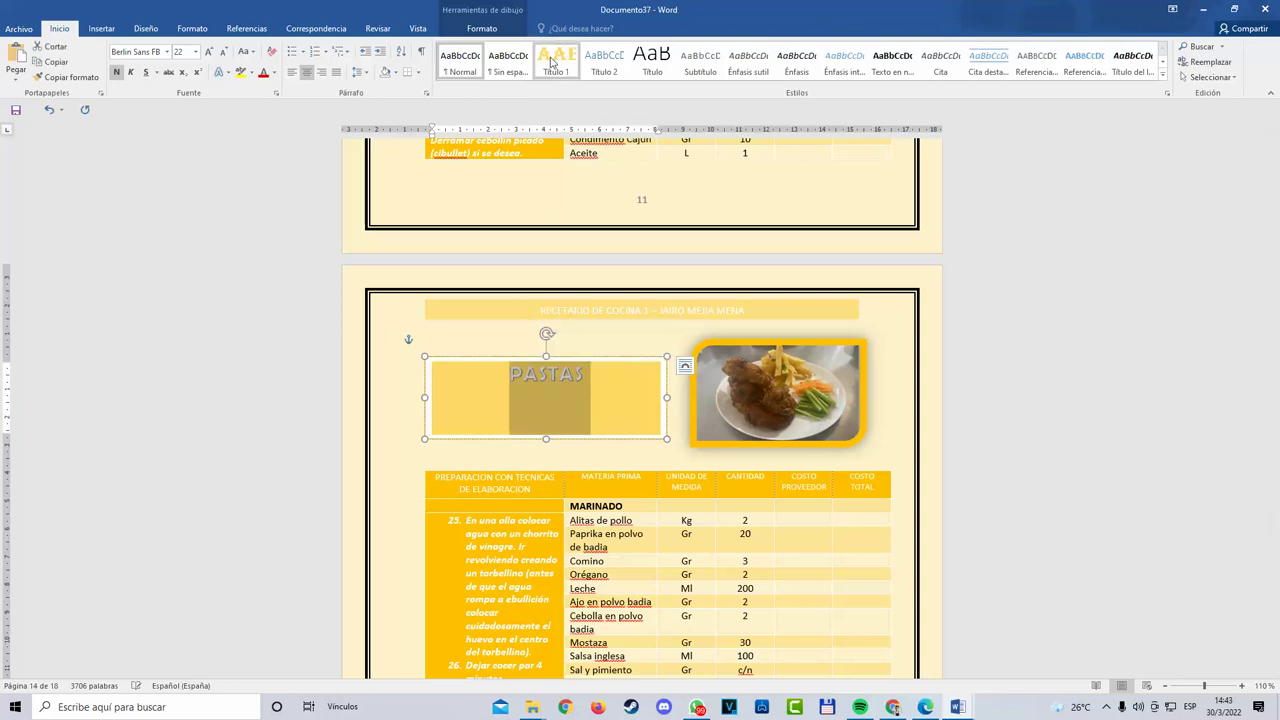
{"action": "left_click", "coordinate": [556, 61]}
Step: Replace the thirteenth recipe's title with MONDONGO and apply the Título 1 style to it
{"action": "scroll", "coordinate": [590, 470], "scroll_direction": "down", "scroll_amount": 6}
{"action": "scroll", "coordinate": [574, 530], "scroll_direction": "down", "scroll_amount": 6}
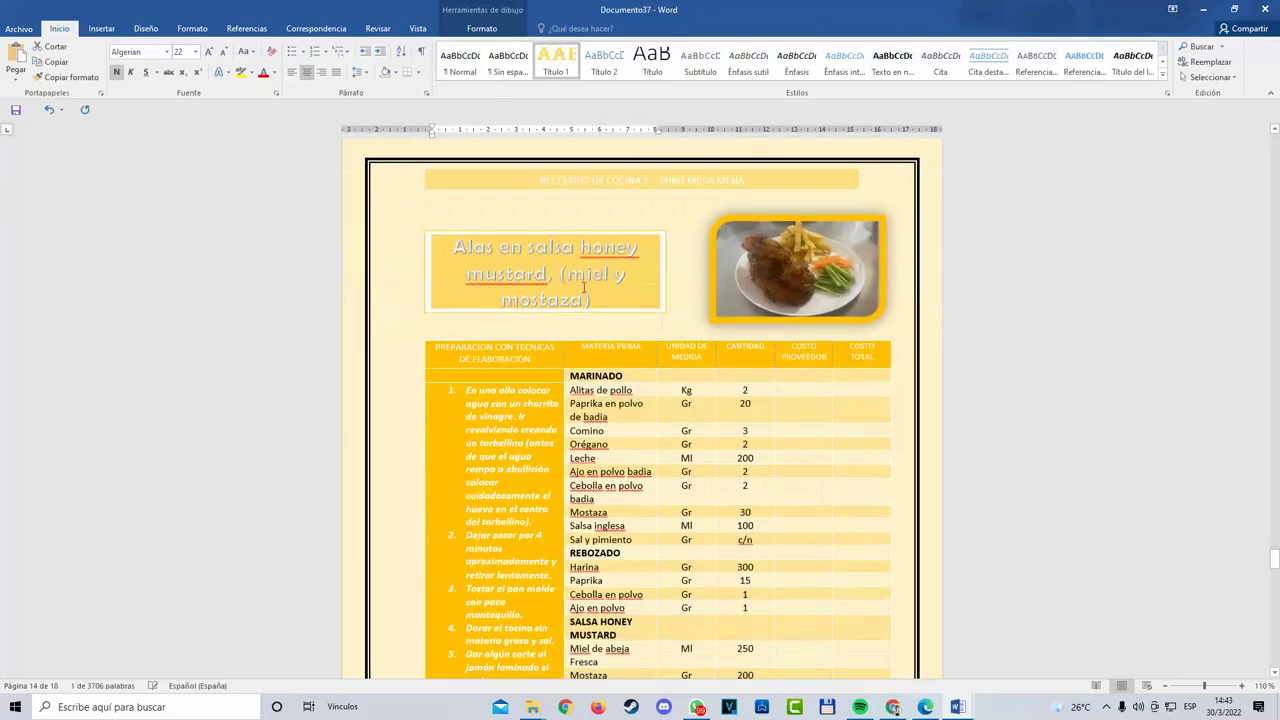
{"action": "triple_click", "coordinate": [474, 253]}
{"action": "key", "text": "Delete"}
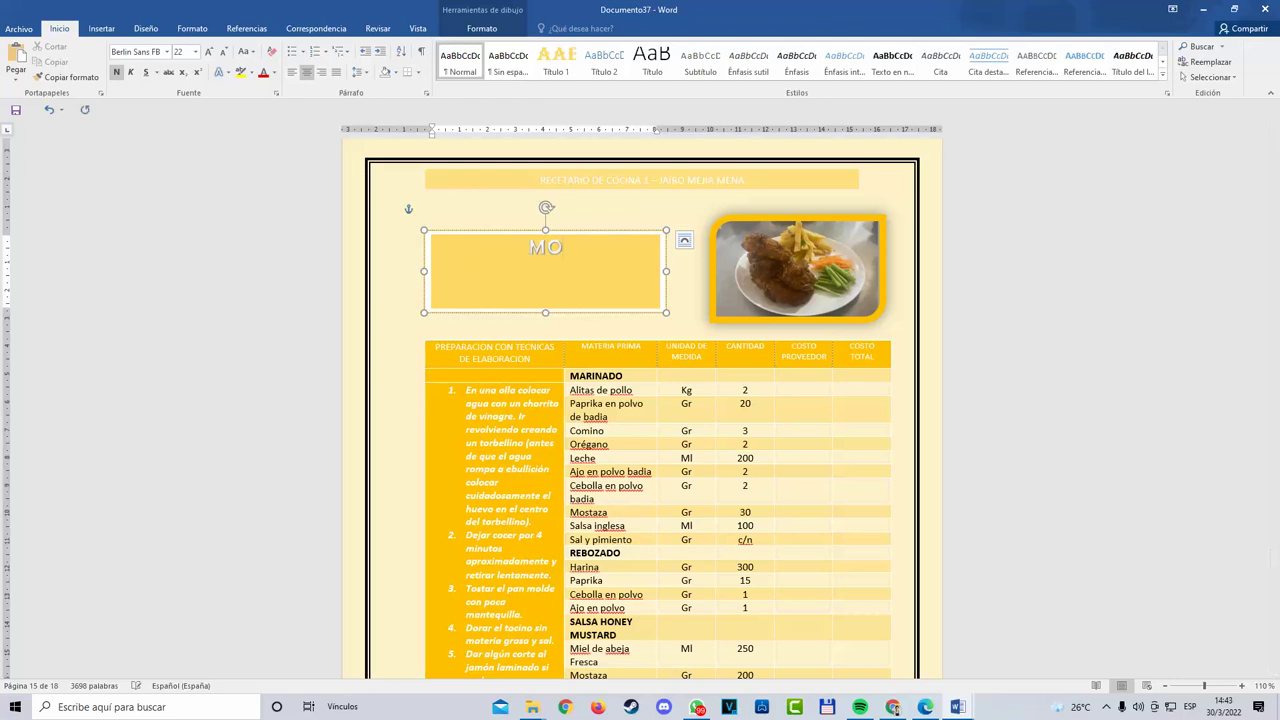
{"action": "type", "text": "MONDONGO"}
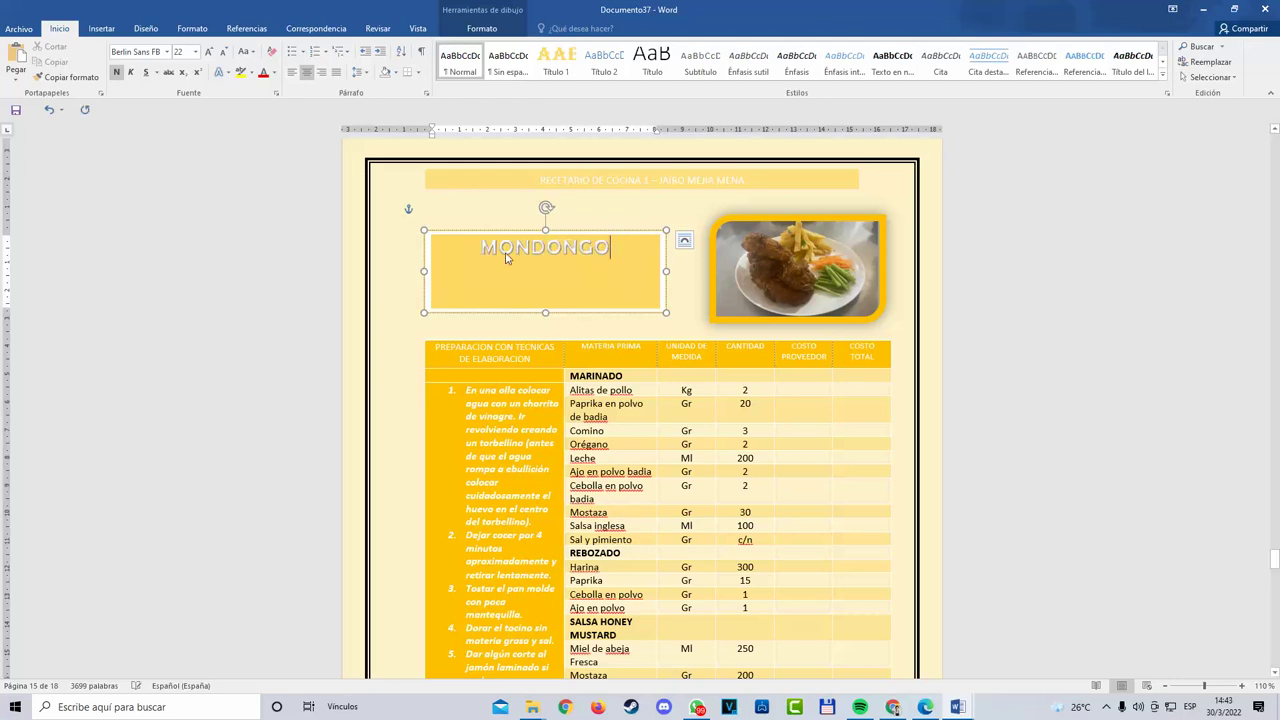
{"action": "key", "text": "ctrl+a"}
{"action": "left_click", "coordinate": [549, 56]}
Step: Replace the fourteenth recipe's title with PESCADO and apply the Título 1 style to it
{"action": "scroll", "coordinate": [640, 380], "scroll_direction": "down", "scroll_amount": 10}
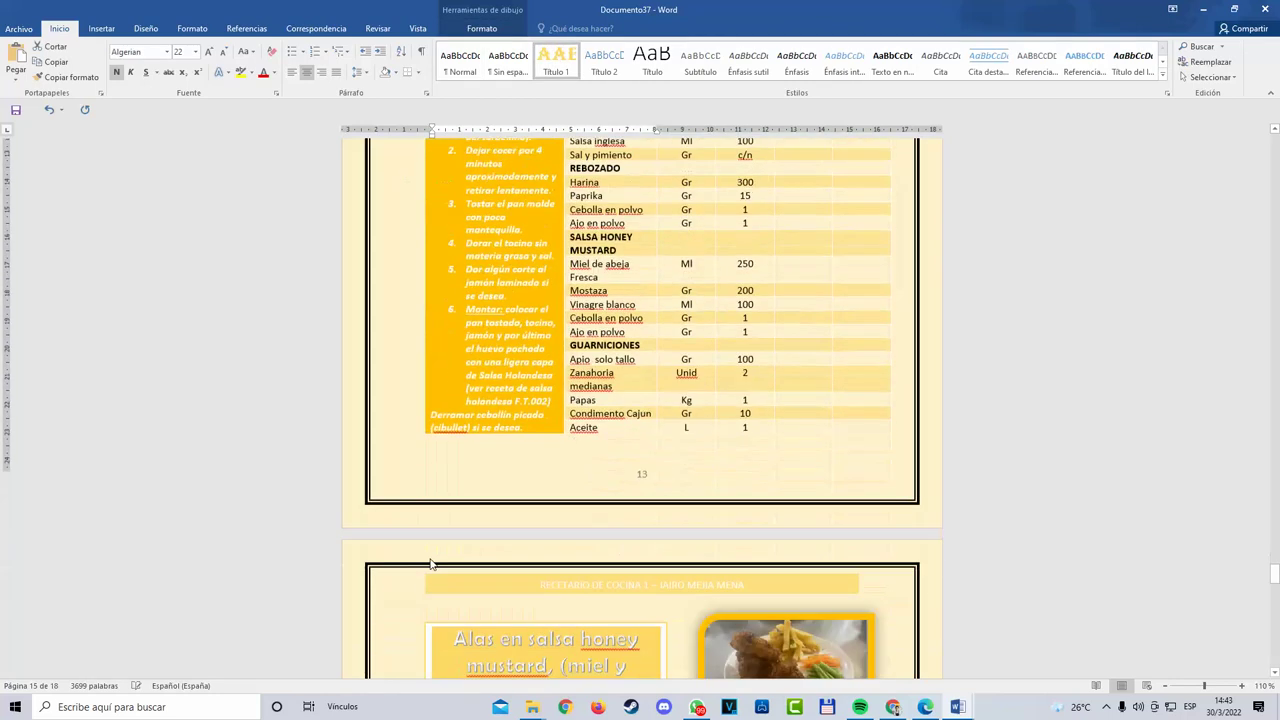
{"action": "left_click", "coordinate": [597, 328]}
{"action": "key", "text": "ctrl+a"}
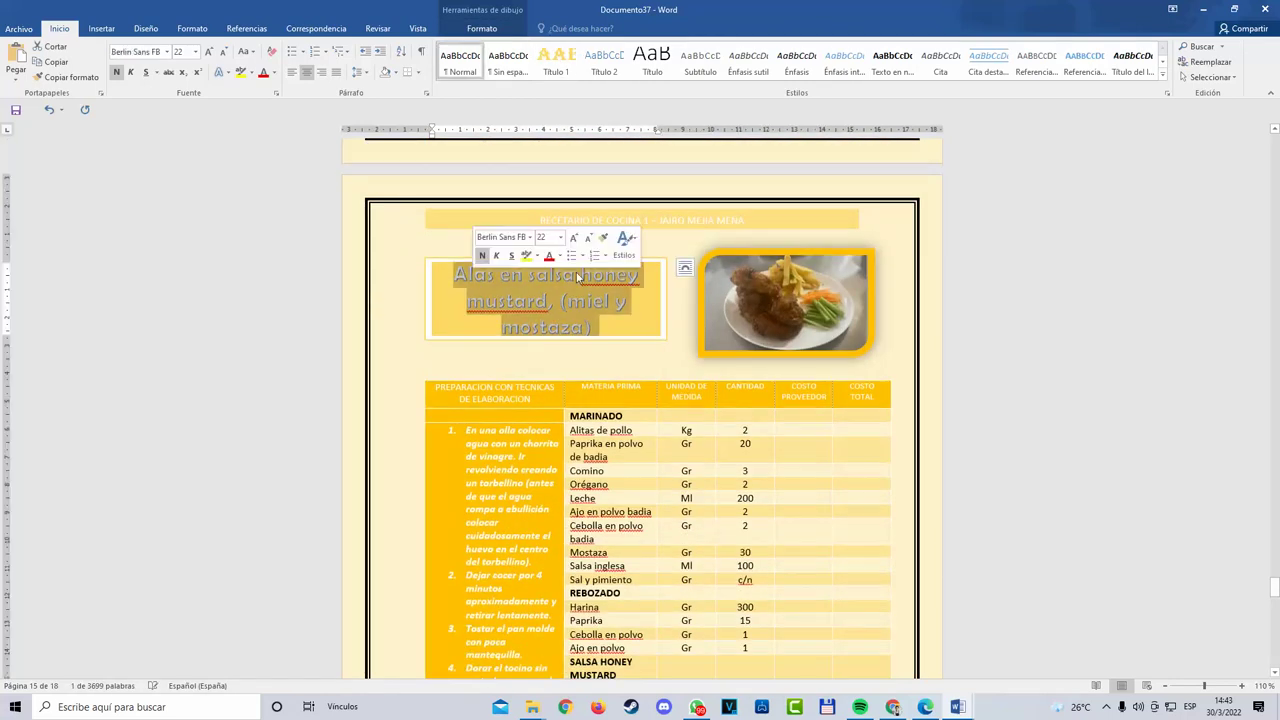
{"action": "type", "text": "PESCADO"}
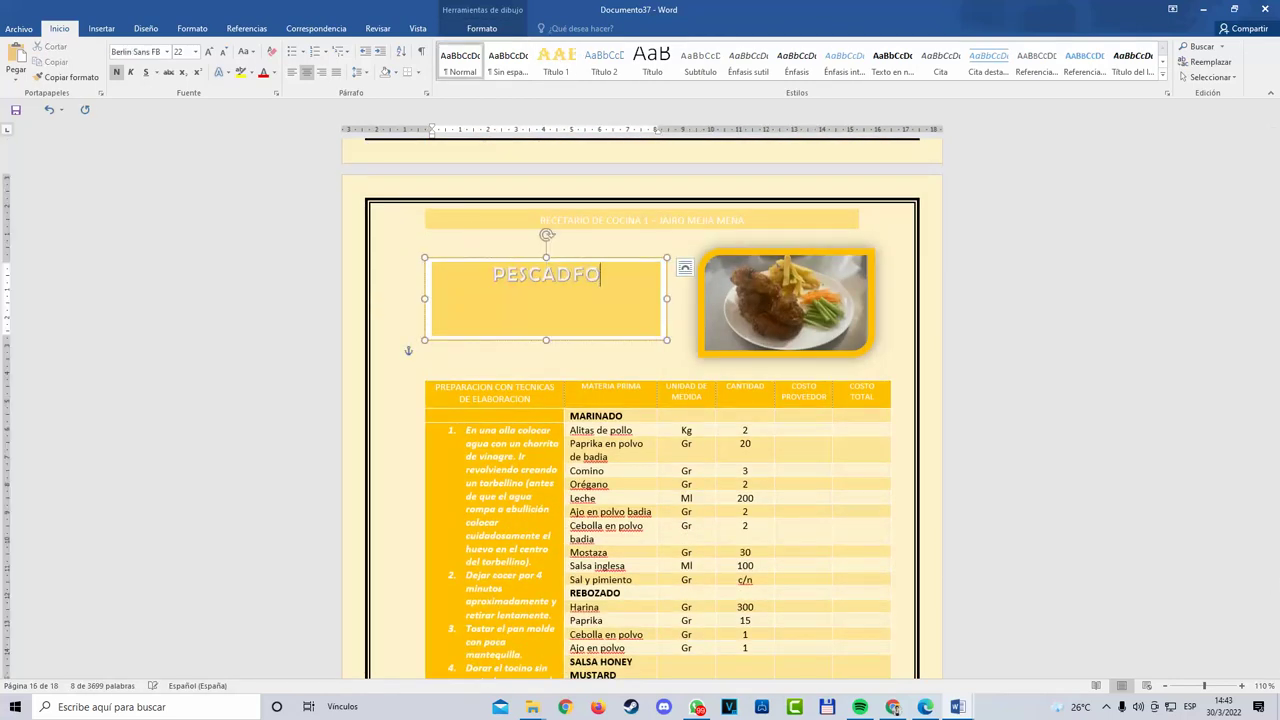
{"action": "left_click", "coordinate": [557, 66]}
{"action": "left_click", "coordinate": [1245, 560]}
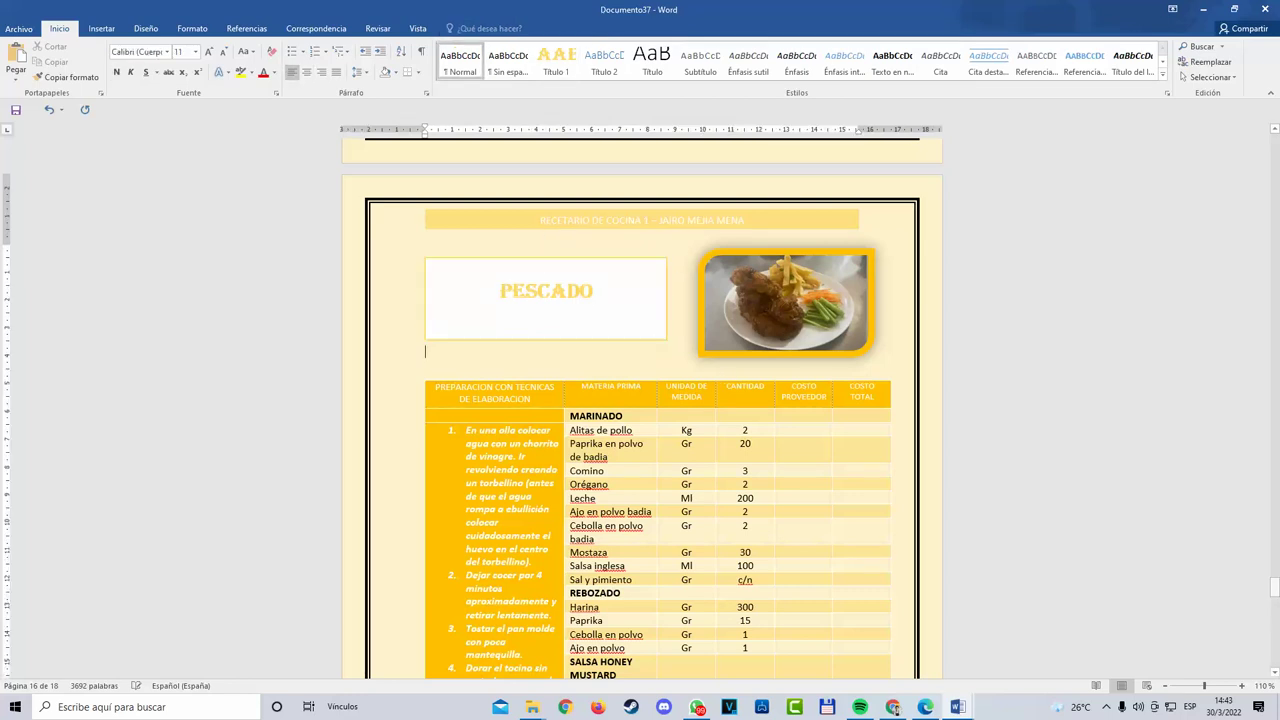
Step: Change the shape fill of the ALAS EN SALSA HONEY MUSTARD title box to the lightest gold theme colour, matching the page background
{"action": "scroll", "coordinate": [1069, 537], "scroll_direction": "down", "scroll_amount": 1}
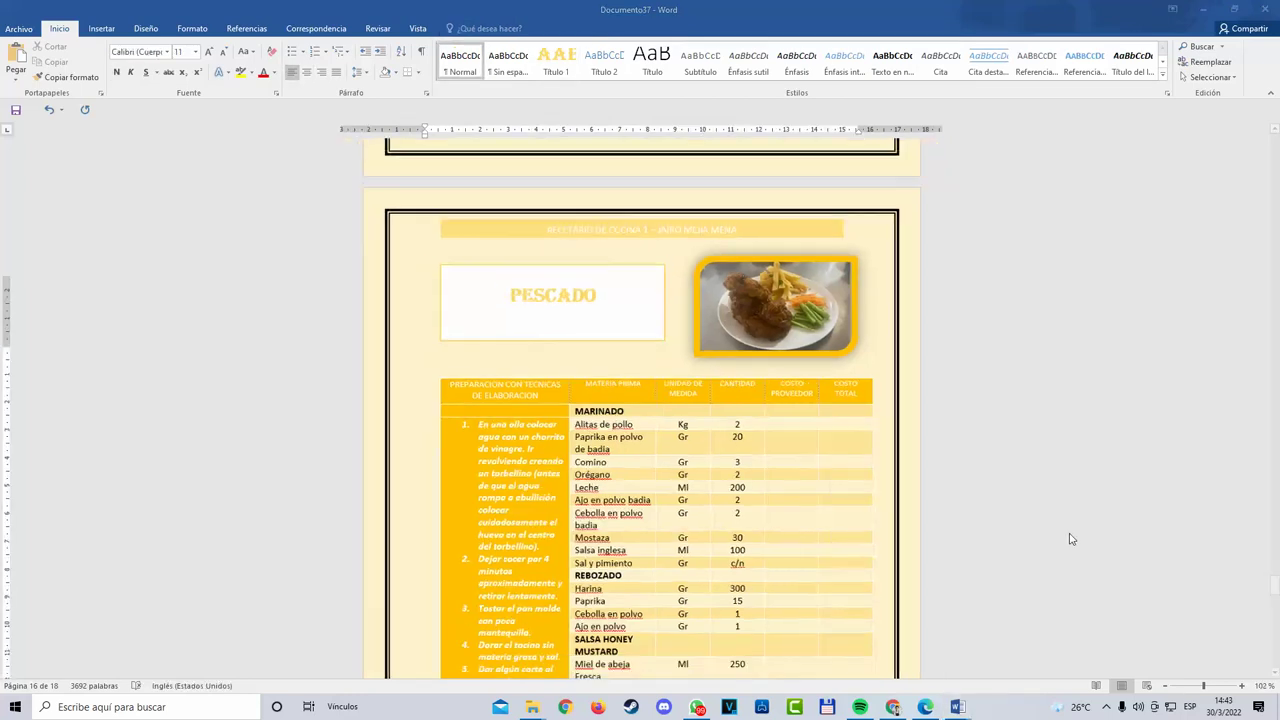
{"action": "left_click_drag", "start_coordinate": [1275, 592], "coordinate": [1274, 205]}
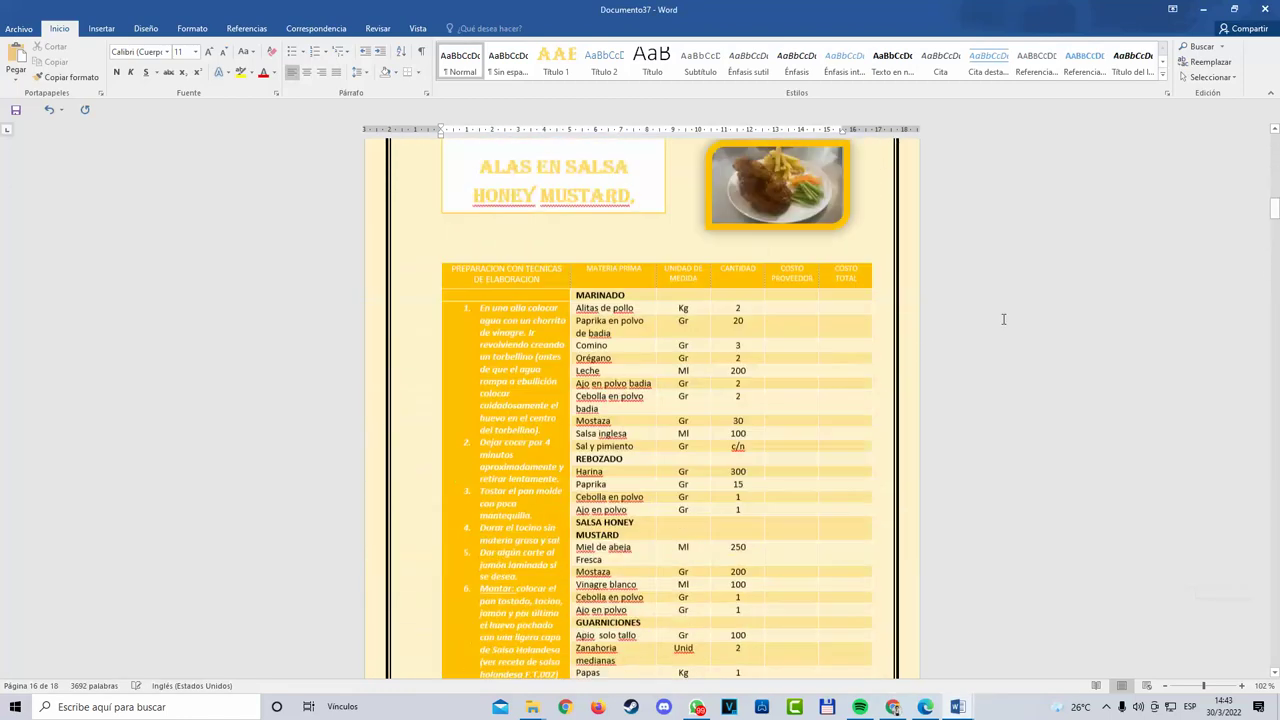
{"action": "scroll", "coordinate": [731, 217], "scroll_direction": "down", "scroll_amount": 1}
{"action": "scroll", "coordinate": [731, 217], "scroll_direction": "up", "scroll_amount": 1}
{"action": "left_click", "coordinate": [639, 186]}
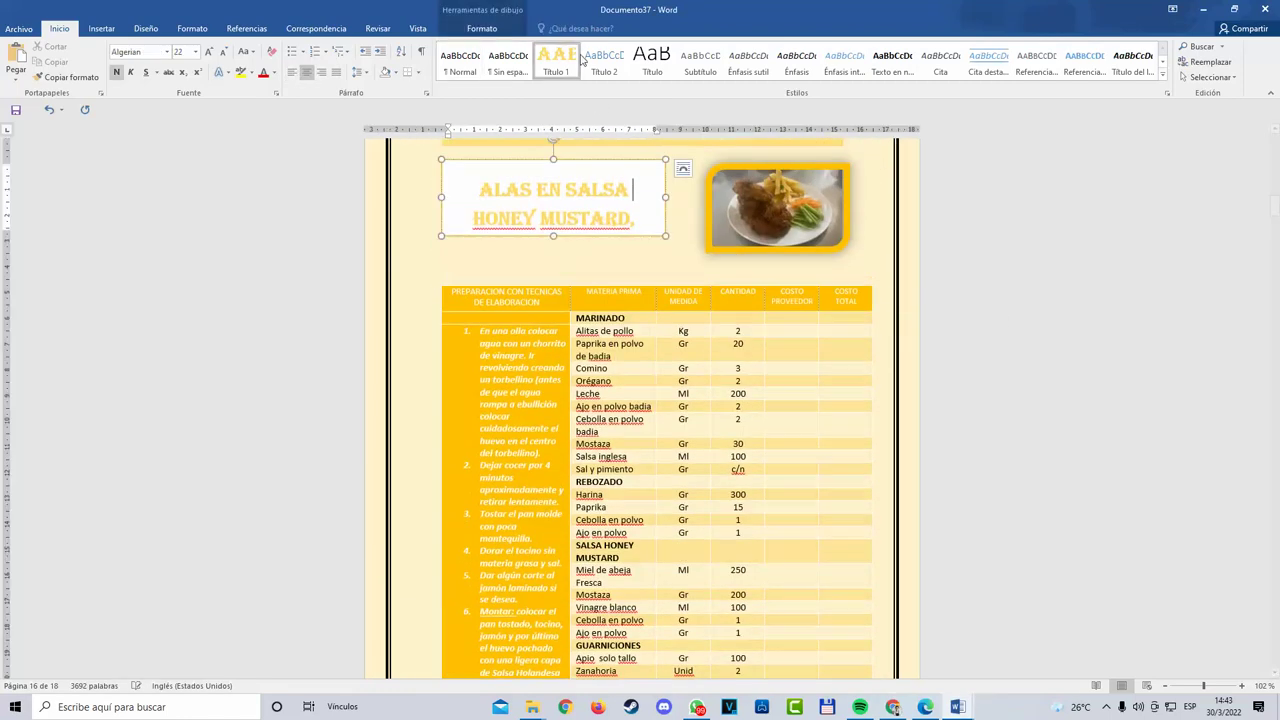
{"action": "left_click", "coordinate": [487, 30]}
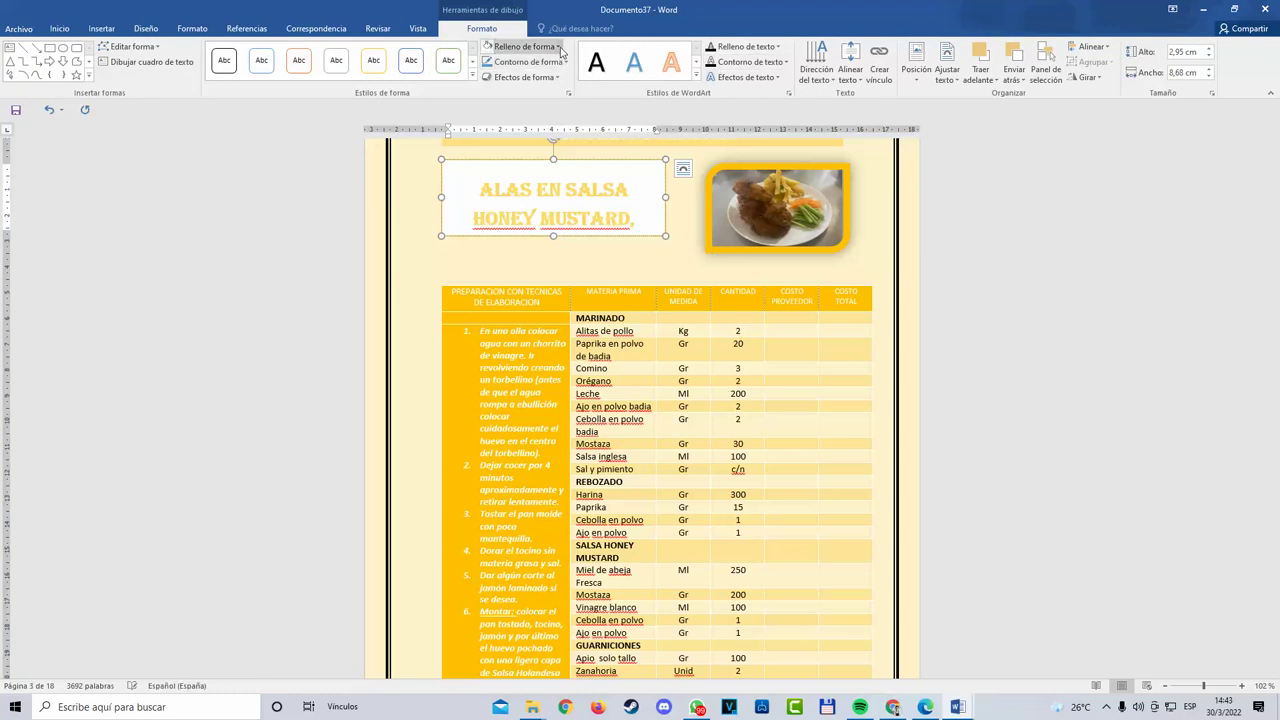
{"action": "left_click", "coordinate": [560, 47]}
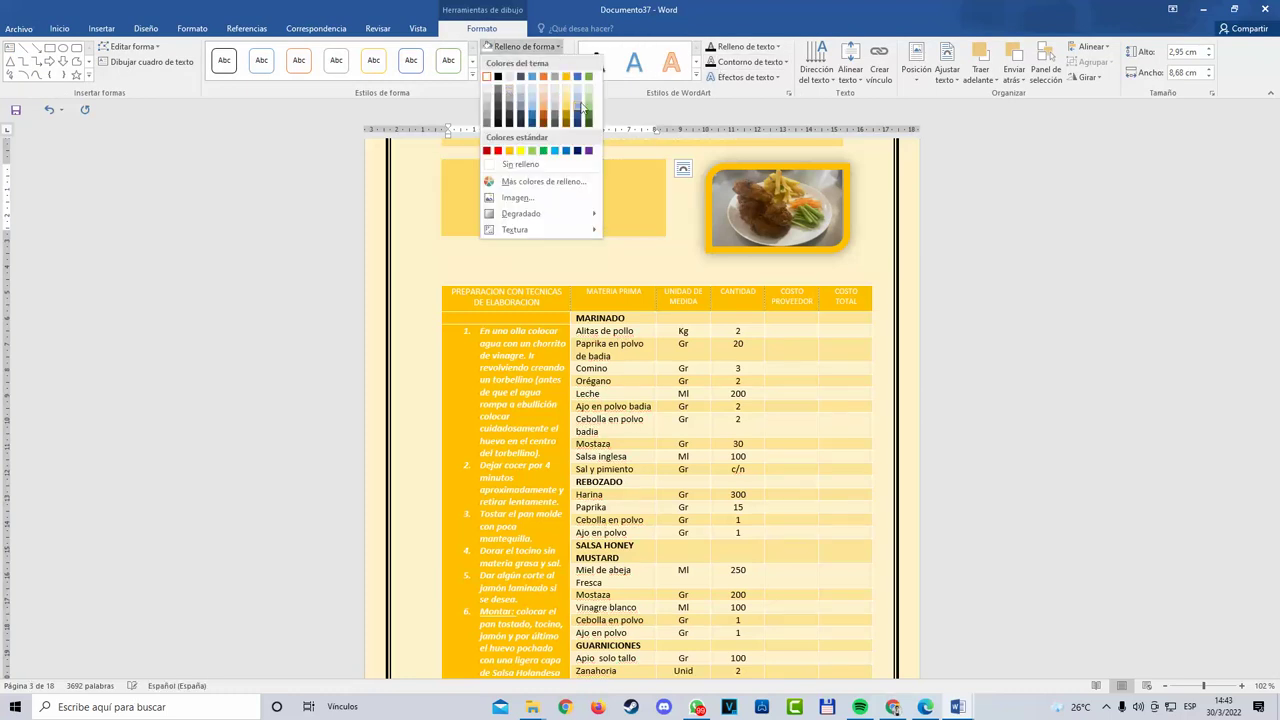
{"action": "left_click", "coordinate": [520, 164]}
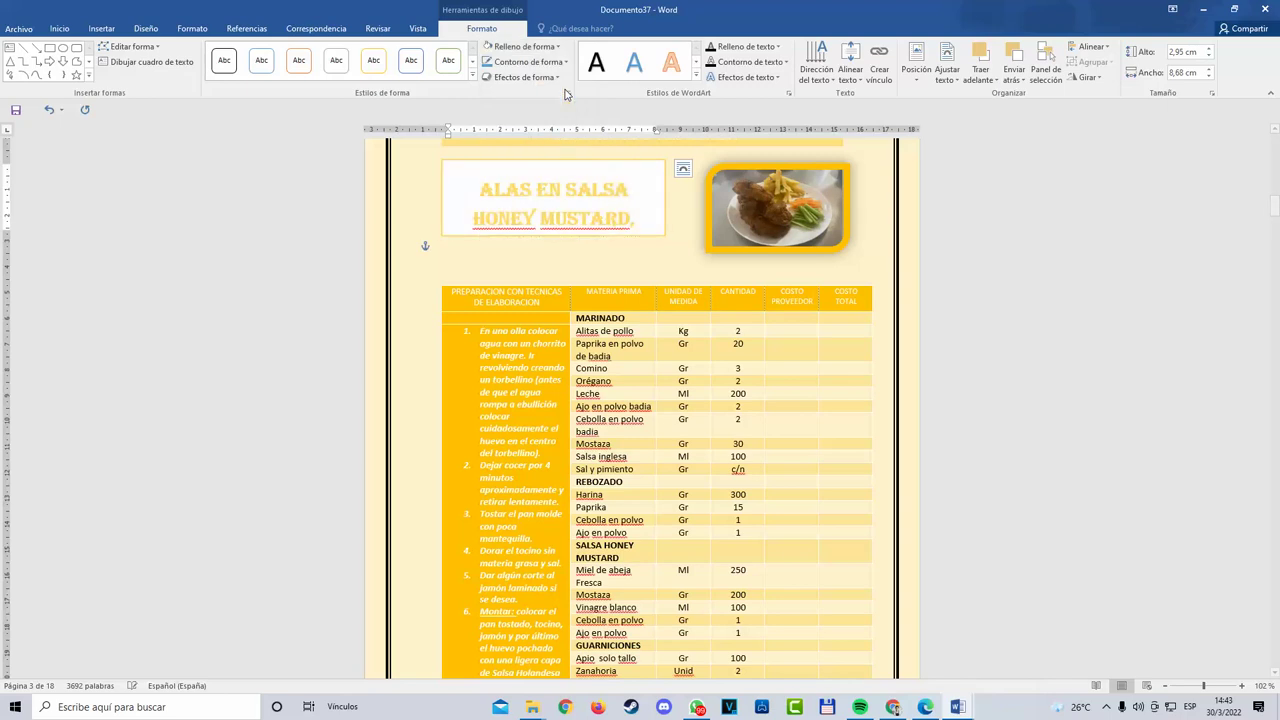
{"action": "left_click", "coordinate": [530, 46]}
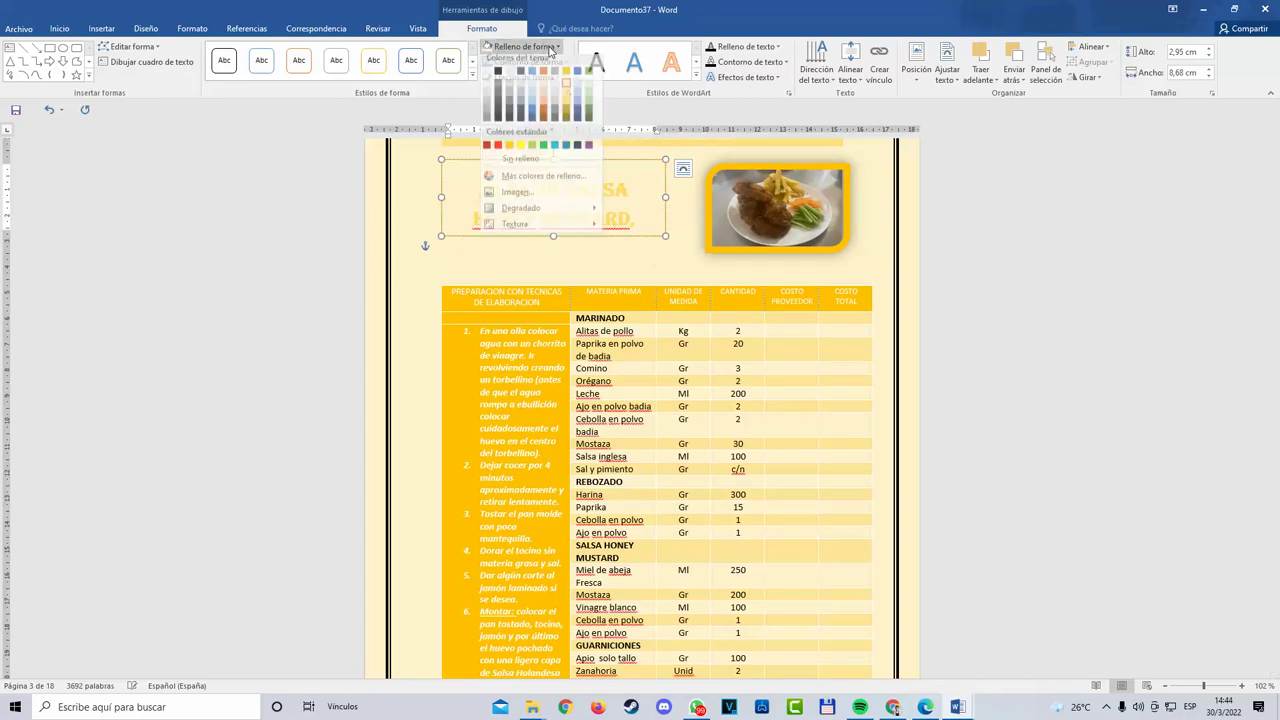
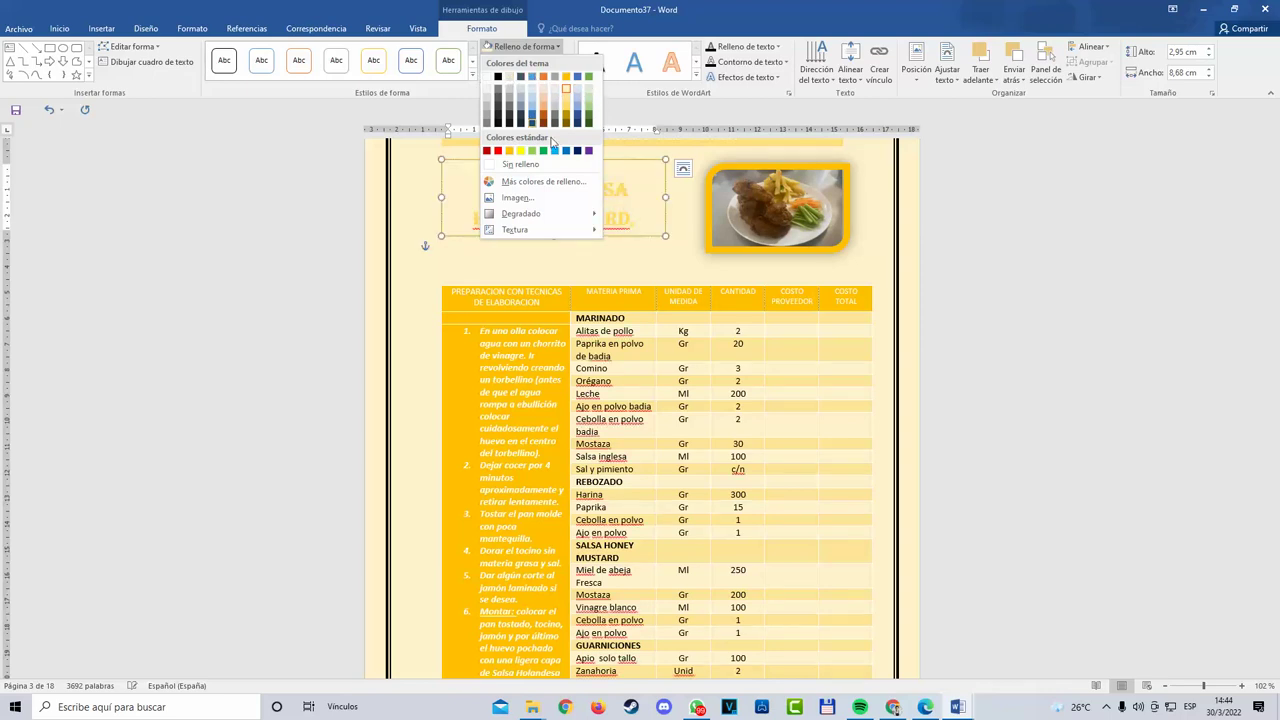
{"action": "left_click", "coordinate": [663, 276]}
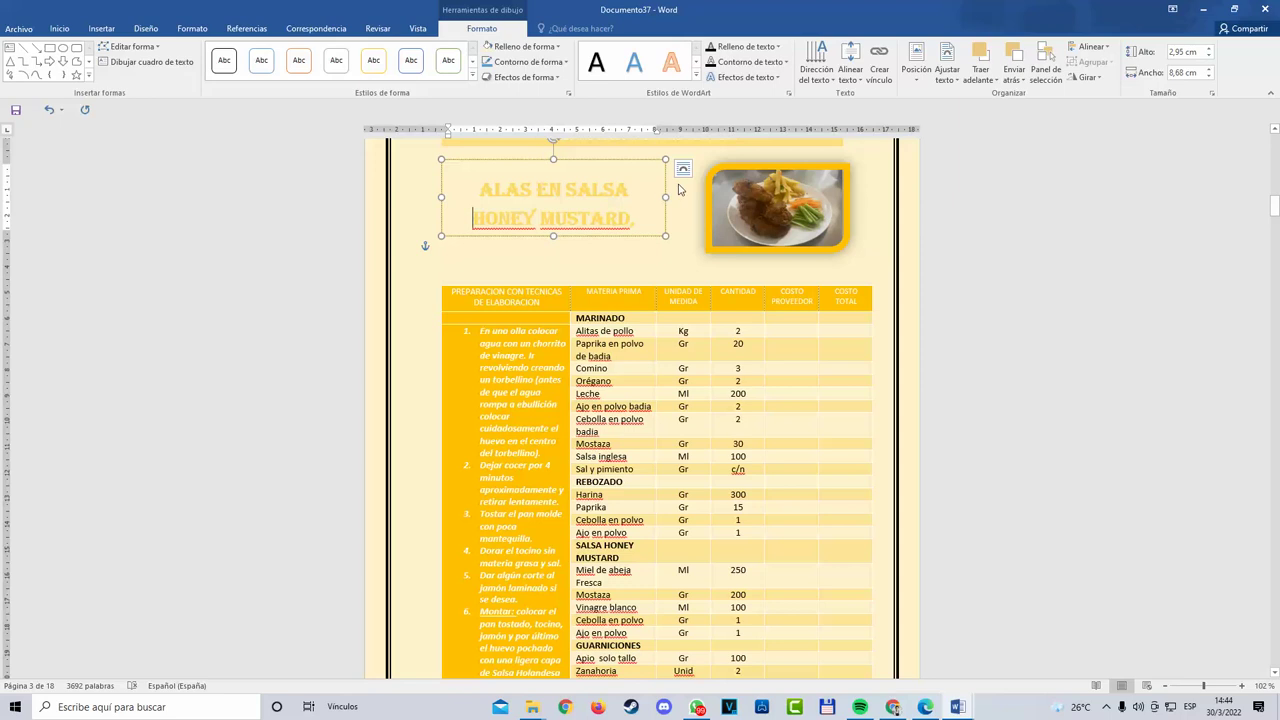
Step: Set the shape fill of the ALAS EN SALSA HONEY MUSTARD title box to white and deselect the box
{"action": "left_click", "coordinate": [531, 49]}
{"action": "left_click", "coordinate": [487, 77]}
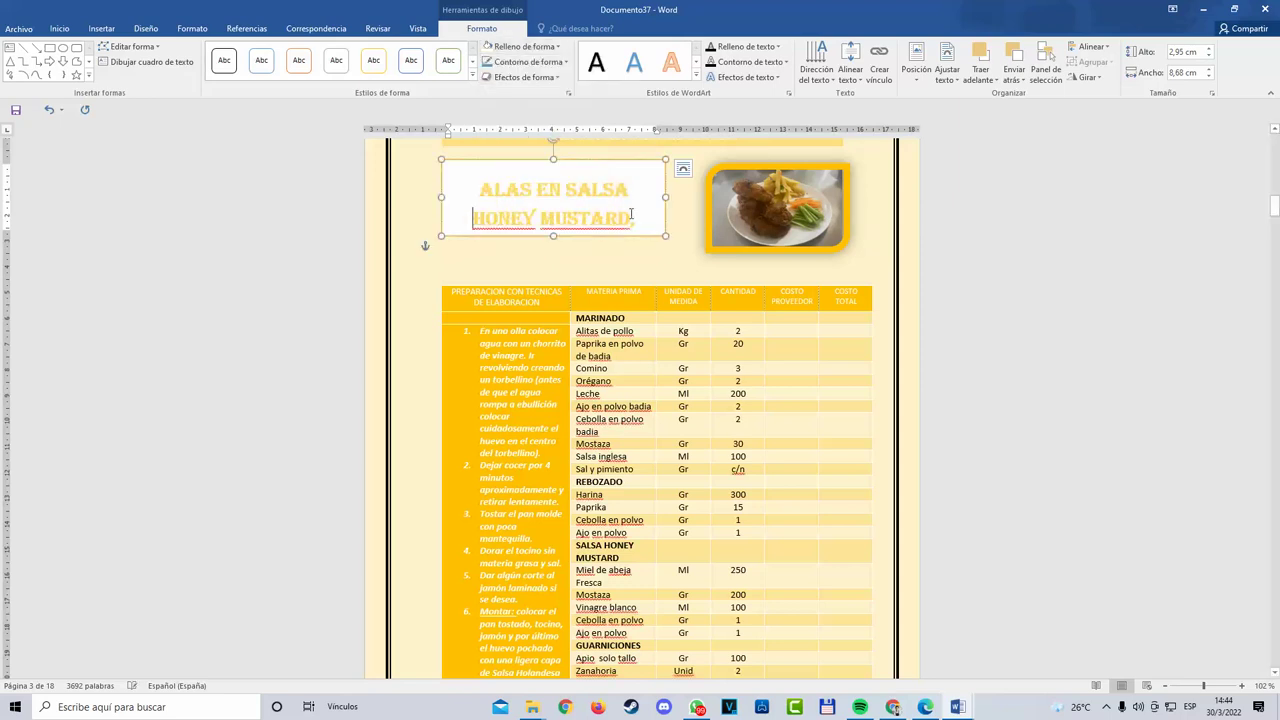
{"action": "left_click", "coordinate": [677, 280]}
Step: Check the SILPANCHO and PIQUE MACHO title boxes for their fill and Título 1 style
{"action": "scroll", "coordinate": [669, 283], "scroll_direction": "up", "scroll_amount": 2}
{"action": "scroll", "coordinate": [670, 283], "scroll_direction": "up", "scroll_amount": 3}
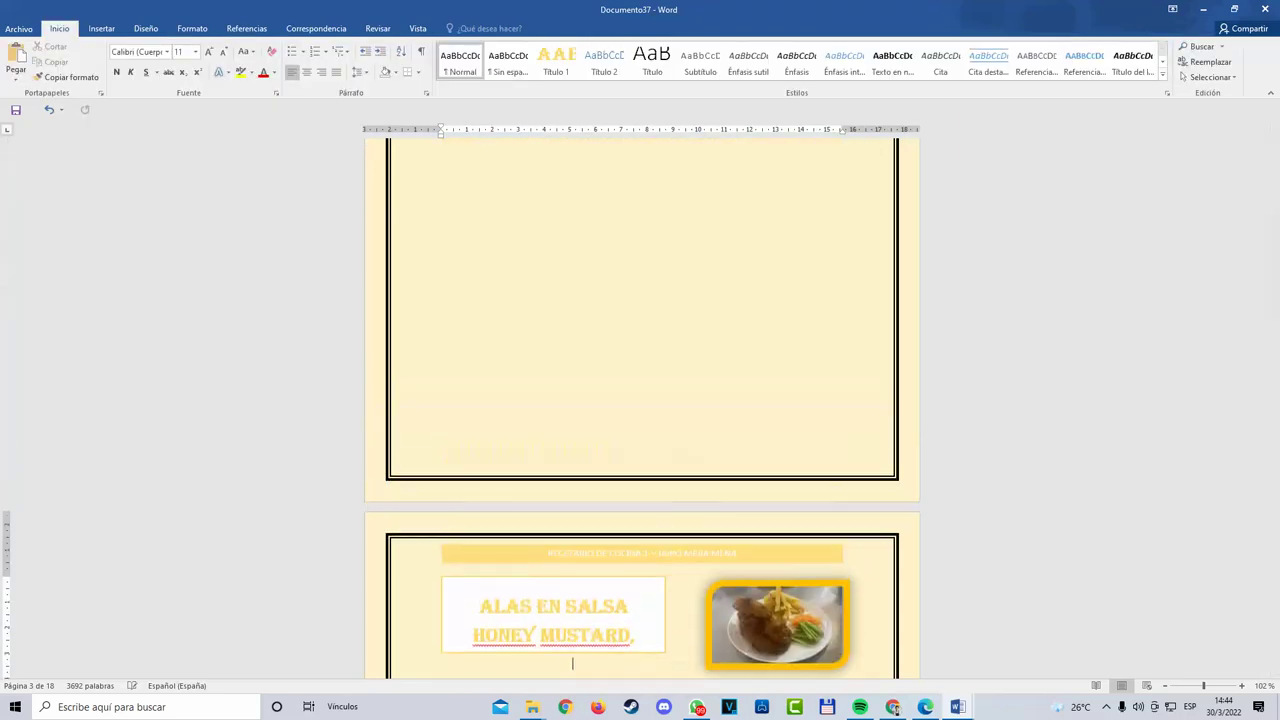
{"action": "left_click_drag", "start_coordinate": [1275, 200], "coordinate": [1274, 247]}
{"action": "scroll", "coordinate": [612, 435], "scroll_direction": "down", "scroll_amount": 3}
{"action": "left_click", "coordinate": [508, 558]}
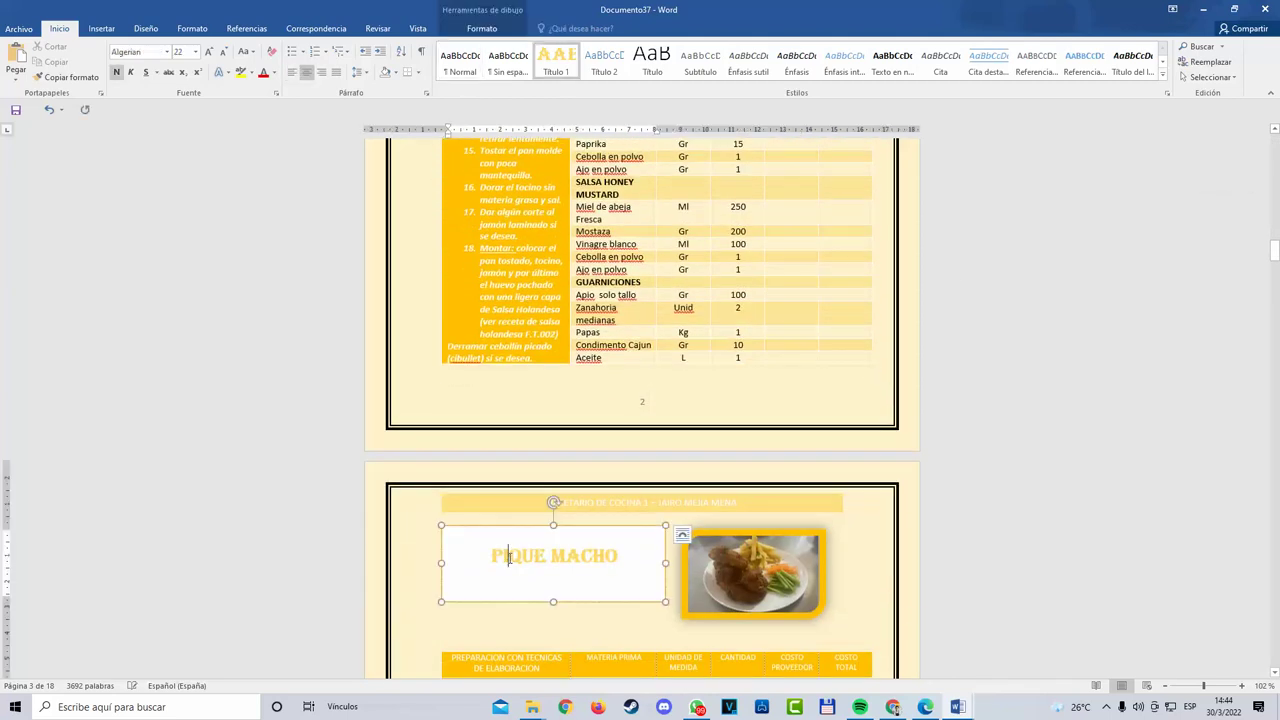
{"action": "scroll", "coordinate": [524, 300], "scroll_direction": "up", "scroll_amount": 14}
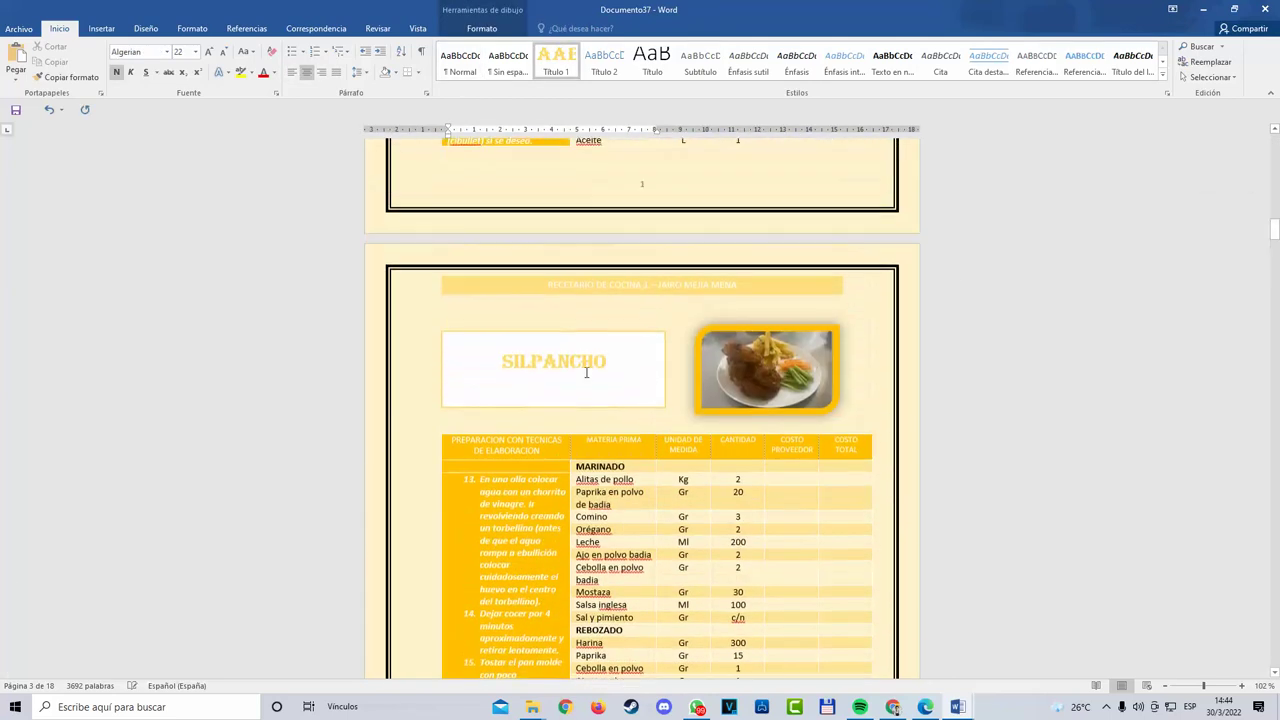
{"action": "left_click", "coordinate": [565, 368]}
{"action": "scroll", "coordinate": [565, 368], "scroll_direction": "down", "scroll_amount": 14}
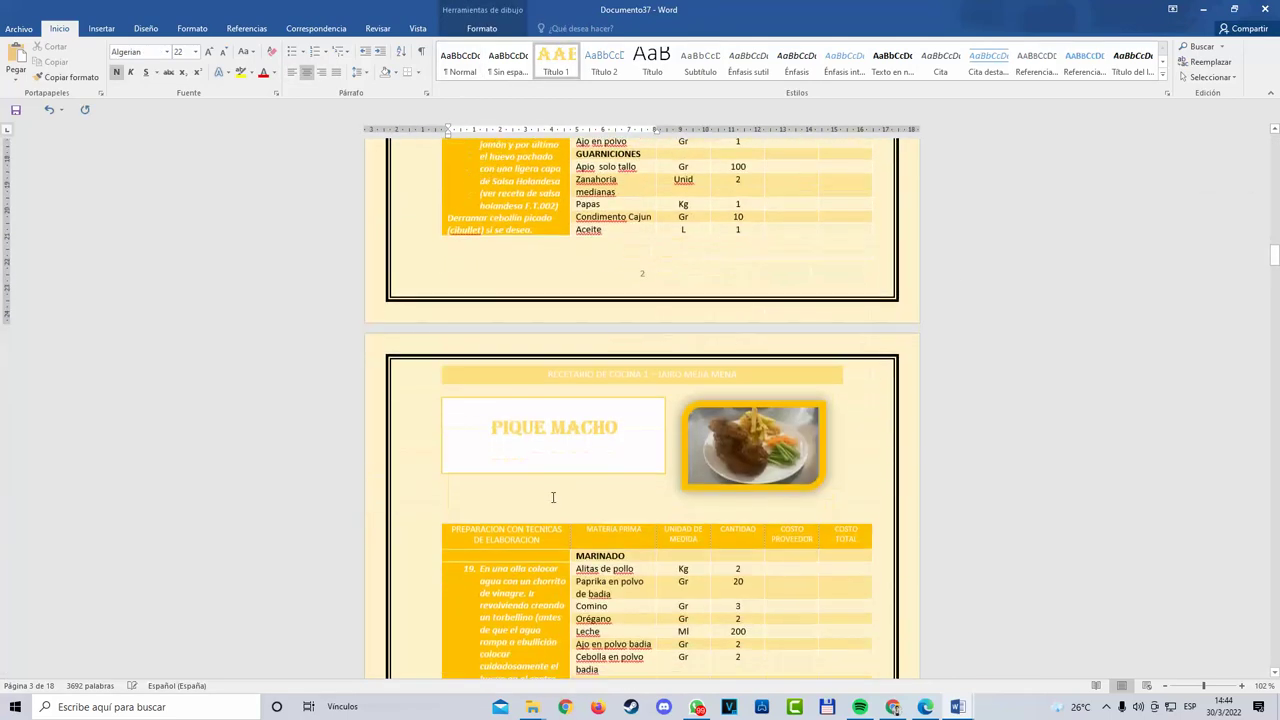
{"action": "left_click", "coordinate": [565, 427]}
{"action": "scroll", "coordinate": [557, 209], "scroll_direction": "down", "scroll_amount": 10}
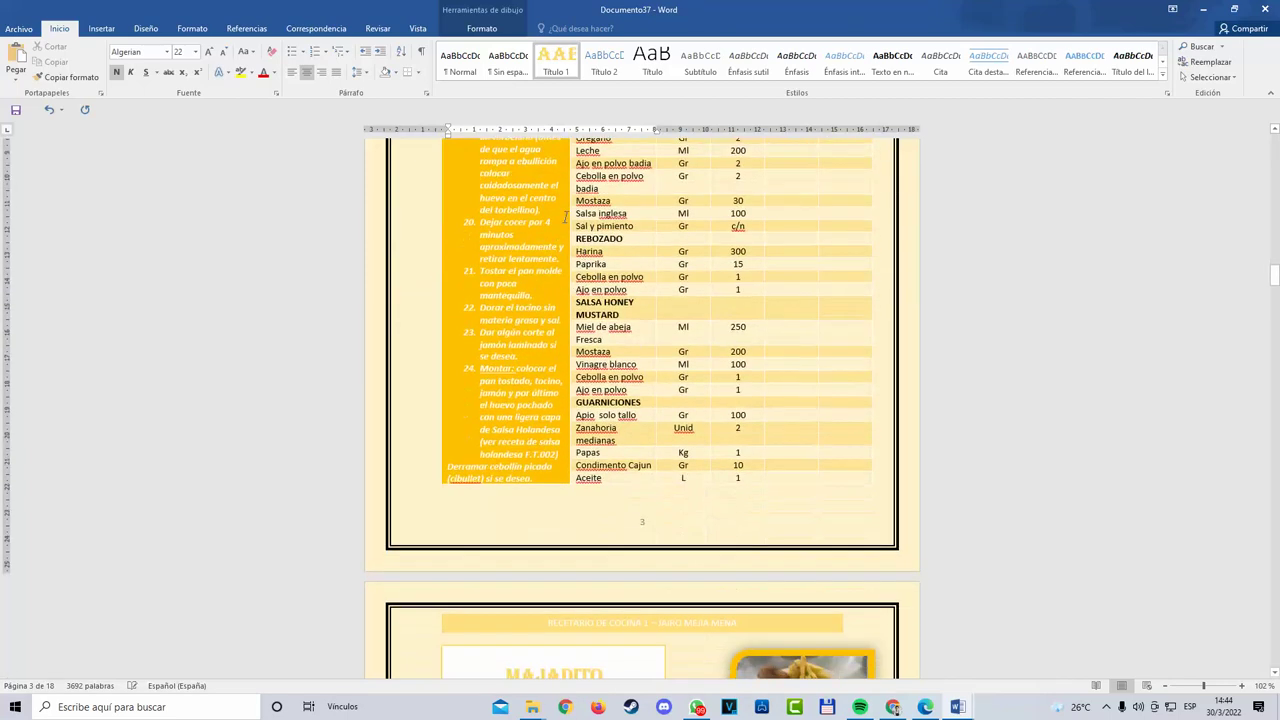
{"action": "left_click", "coordinate": [524, 222]}
{"action": "scroll", "coordinate": [557, 190], "scroll_direction": "up", "scroll_amount": 5}
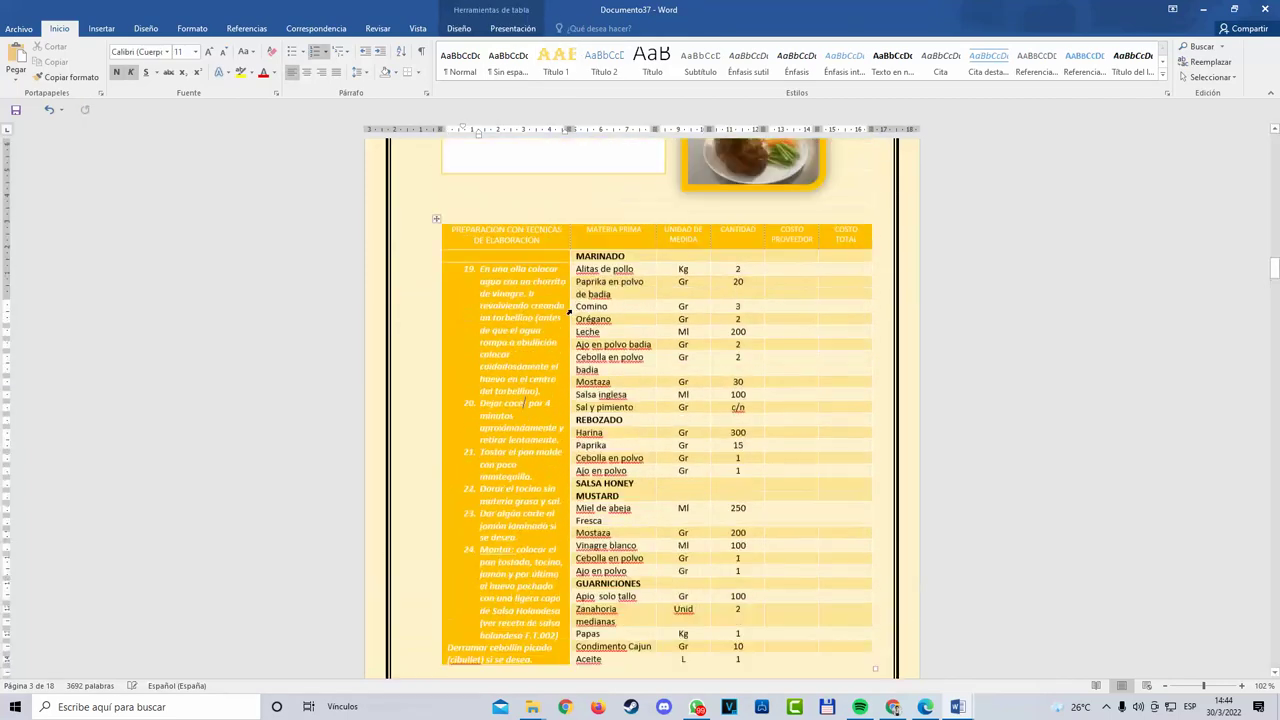
{"action": "left_click", "coordinate": [558, 207]}
{"action": "scroll", "coordinate": [557, 208], "scroll_direction": "up", "scroll_amount": 2}
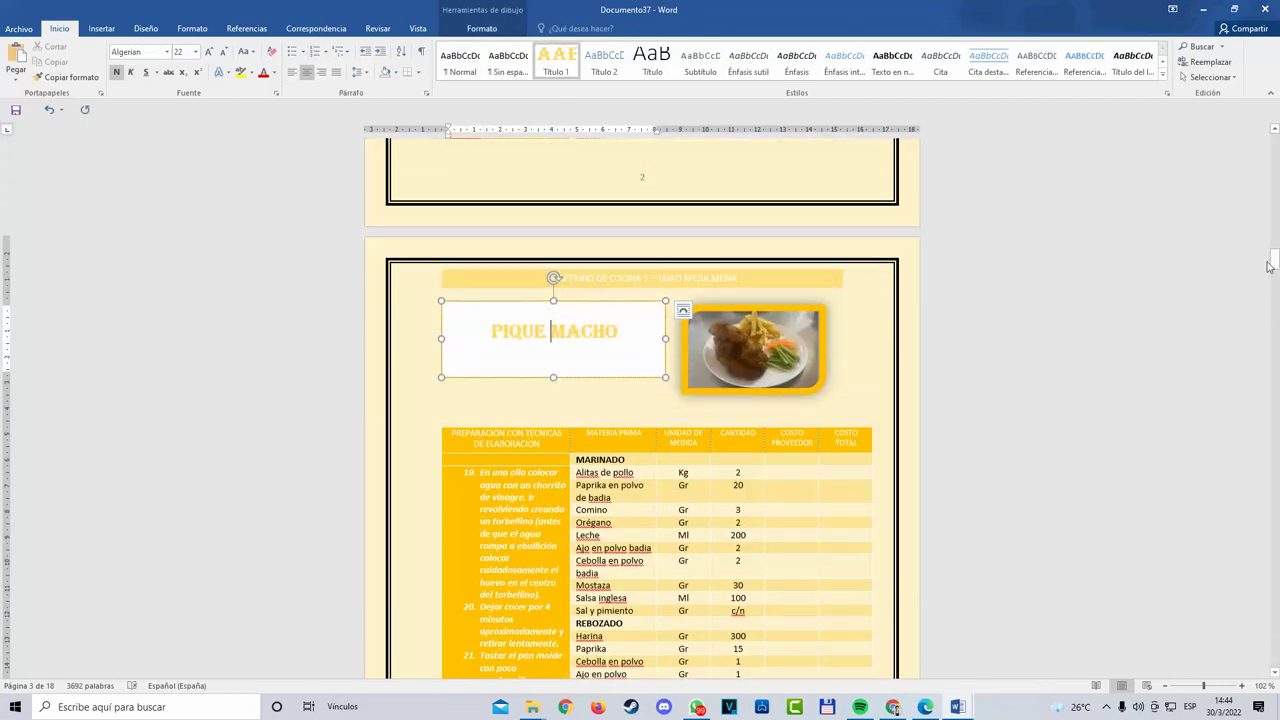
Step: Insert the Tabla automática 2 table of contents on the blank page after the cover
{"action": "left_click_drag", "start_coordinate": [1273, 262], "coordinate": [1274, 145]}
{"action": "scroll", "coordinate": [736, 427], "scroll_direction": "down", "scroll_amount": 4}
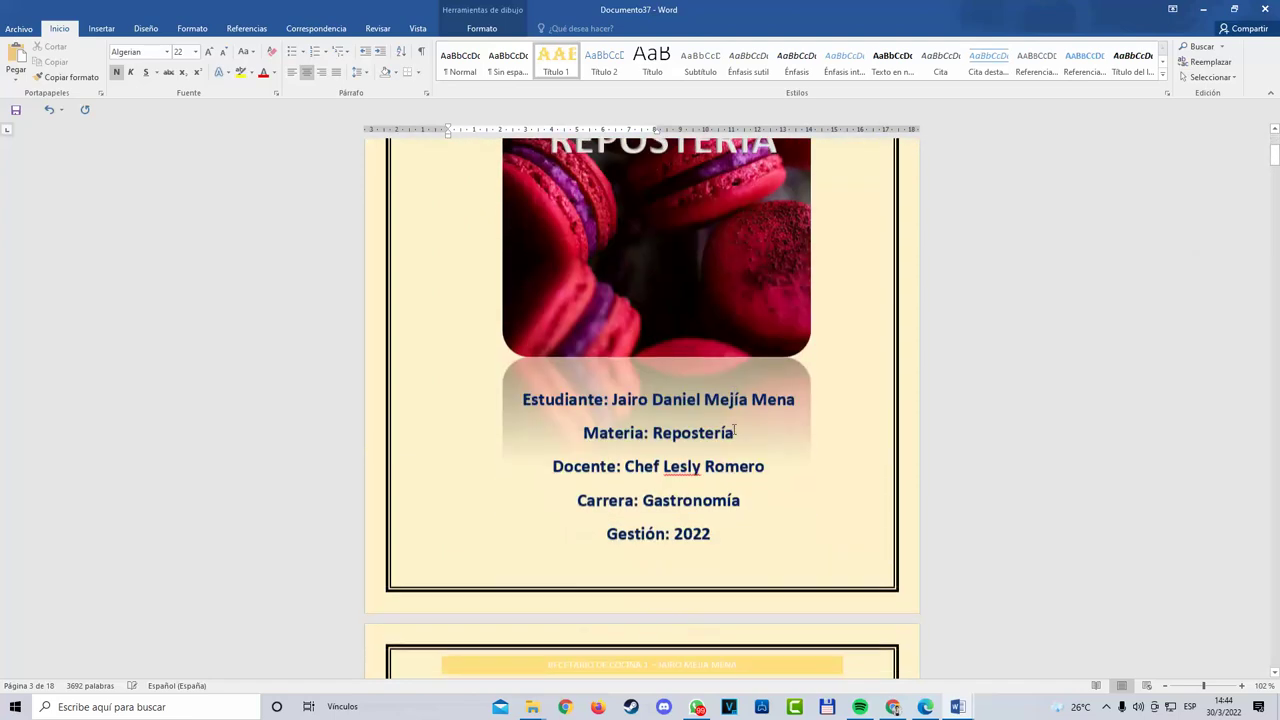
{"action": "left_click", "coordinate": [513, 415]}
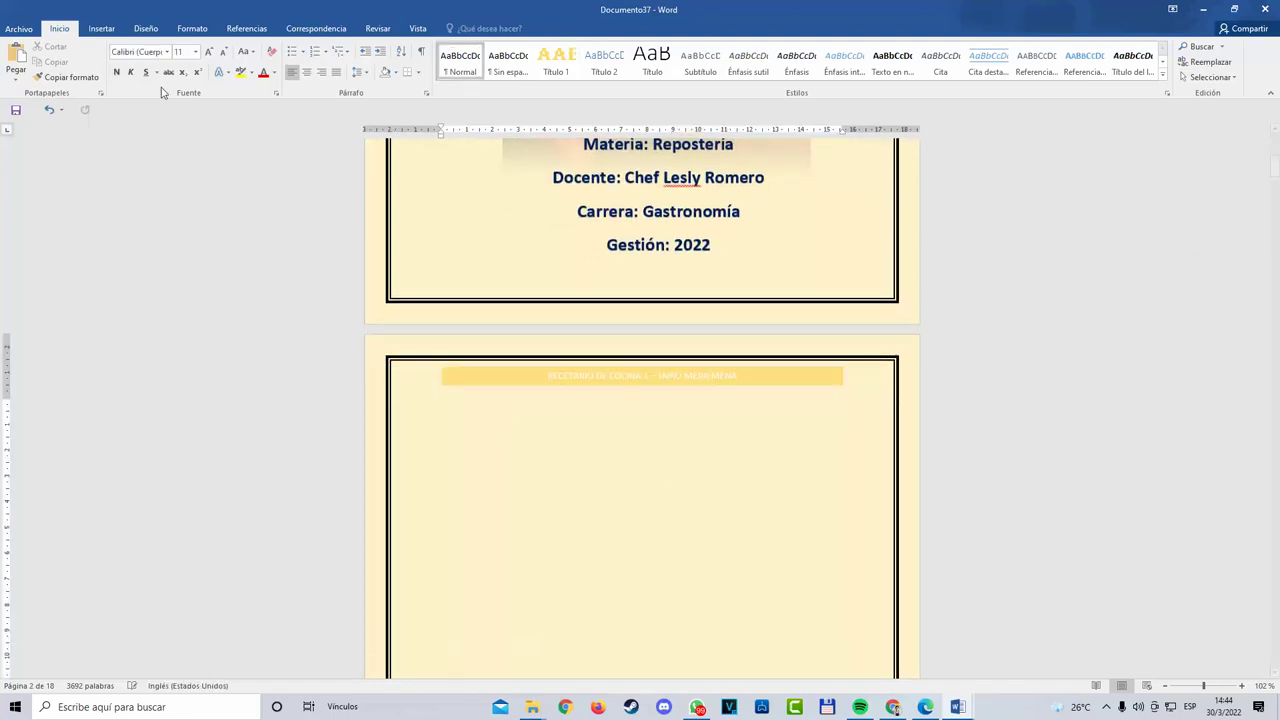
{"action": "left_click", "coordinate": [252, 30]}
{"action": "left_click", "coordinate": [24, 64]}
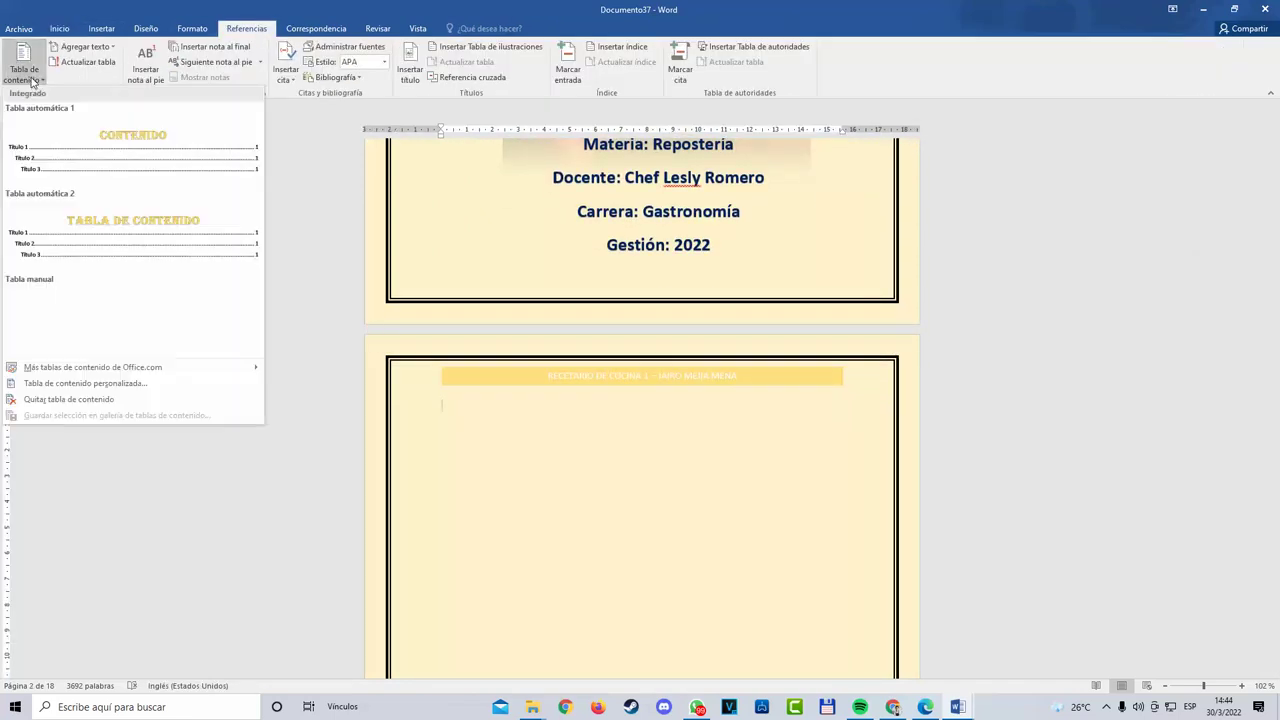
{"action": "left_click", "coordinate": [155, 224]}
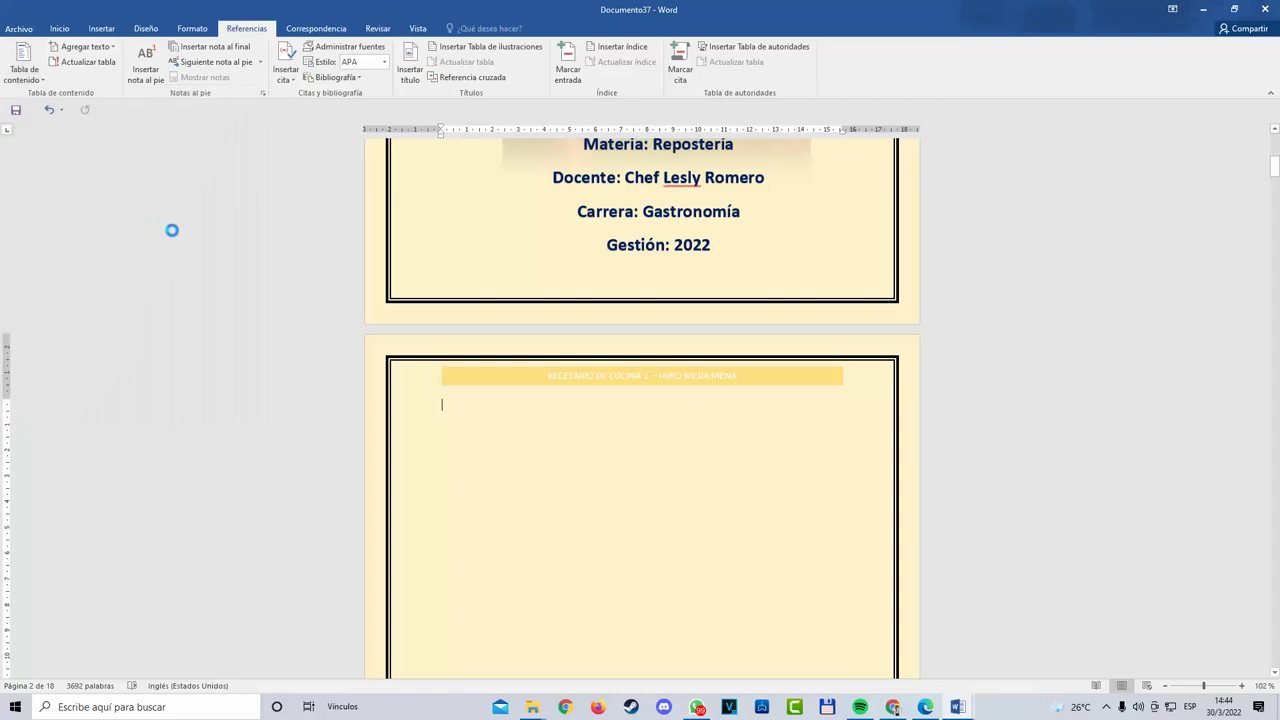
{"action": "scroll", "coordinate": [591, 409], "scroll_direction": "down", "scroll_amount": 3}
{"action": "scroll", "coordinate": [697, 513], "scroll_direction": "up", "scroll_amount": 3}
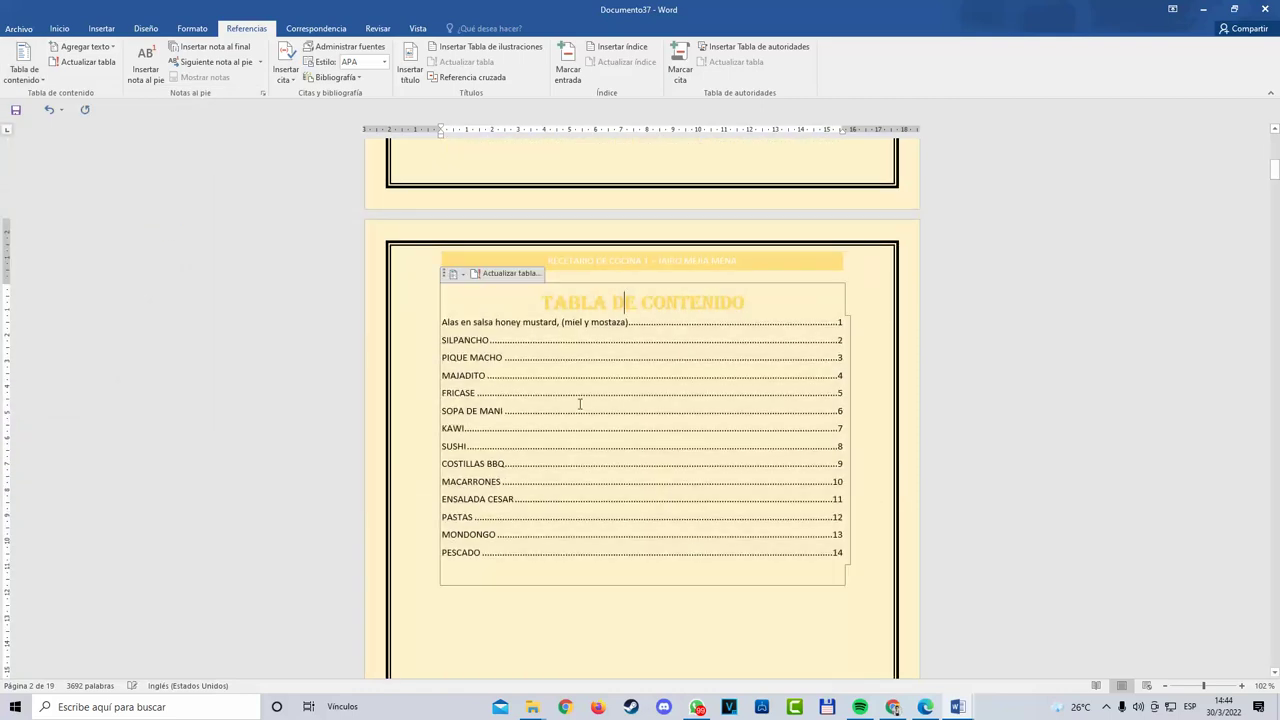
{"action": "left_click", "coordinate": [467, 446]}
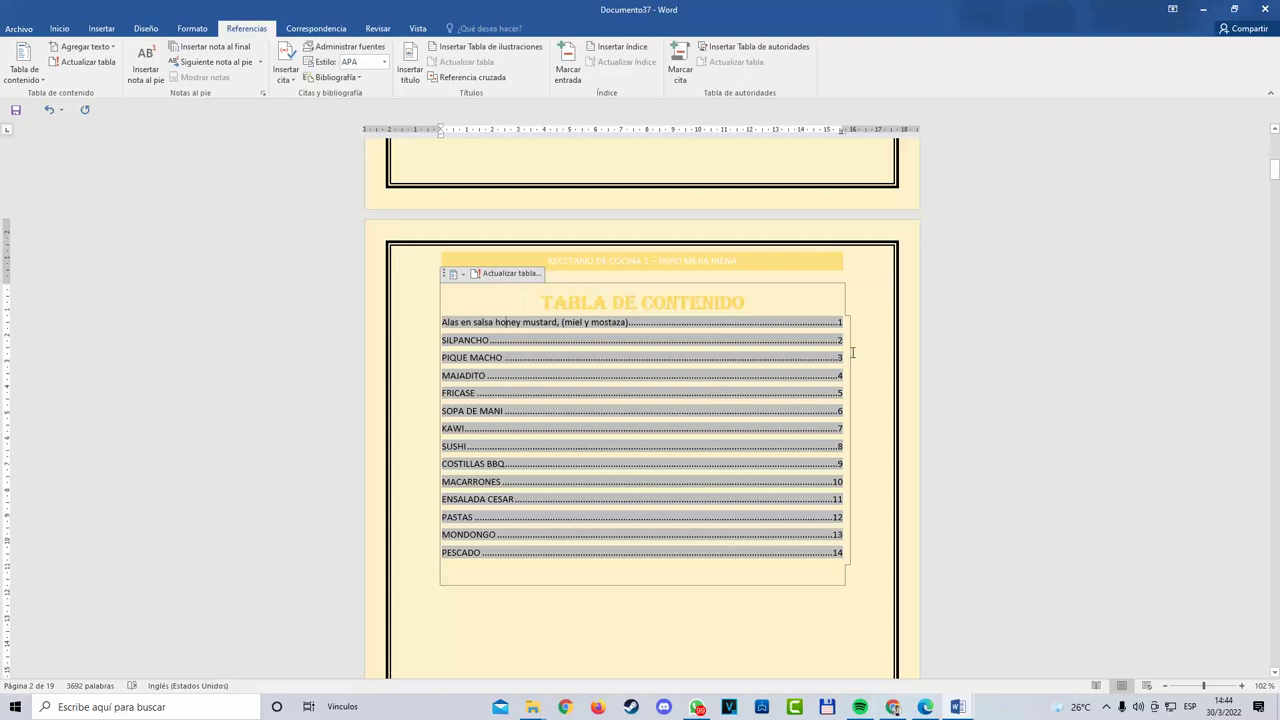
{"action": "left_click", "coordinate": [612, 588]}
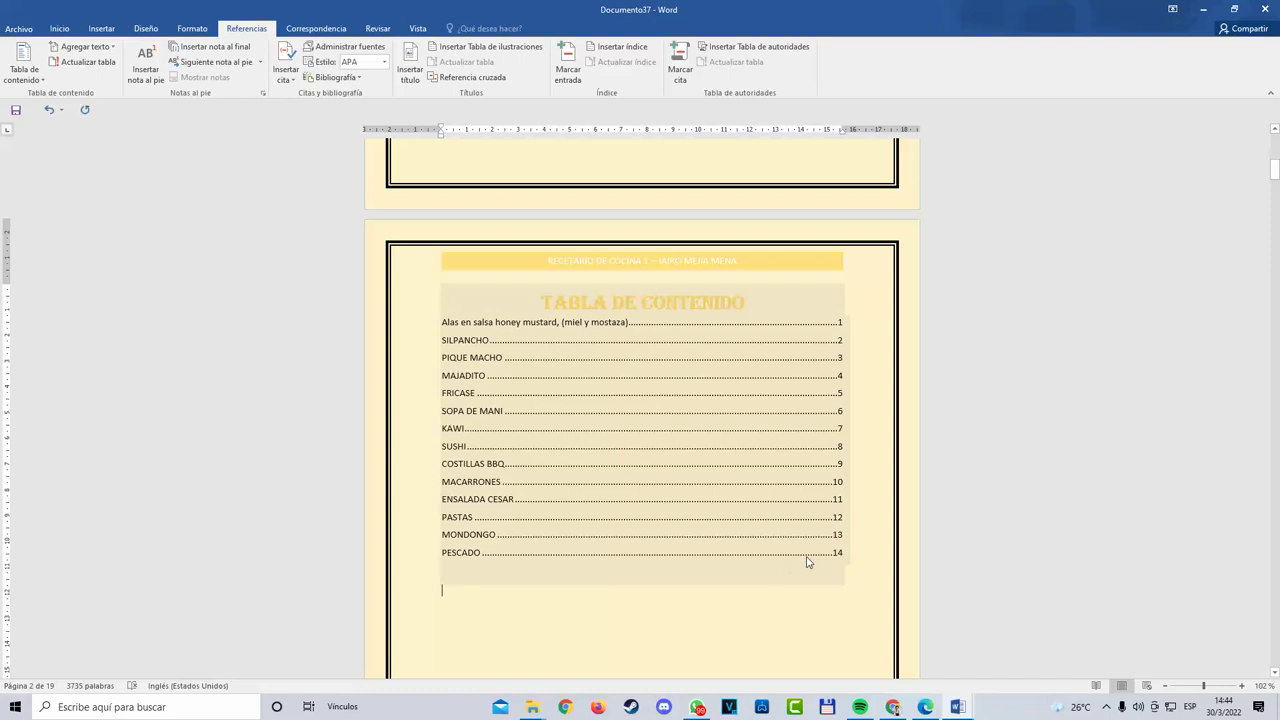
Step: Cut the empty paragraphs from the blank page between the table of contents and the first recipe
{"action": "scroll", "coordinate": [806, 556], "scroll_direction": "down", "scroll_amount": 10}
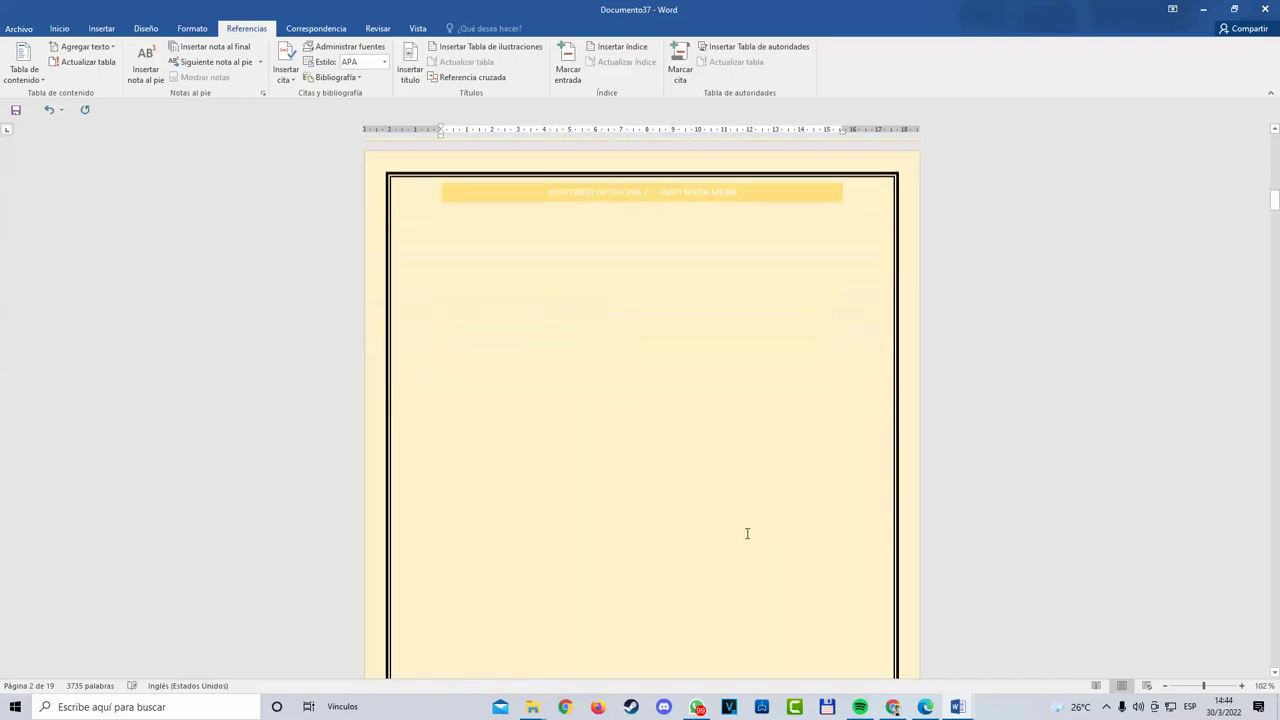
{"action": "left_click_drag", "start_coordinate": [525, 555], "coordinate": [447, 297]}
{"action": "right_click", "coordinate": [451, 304]}
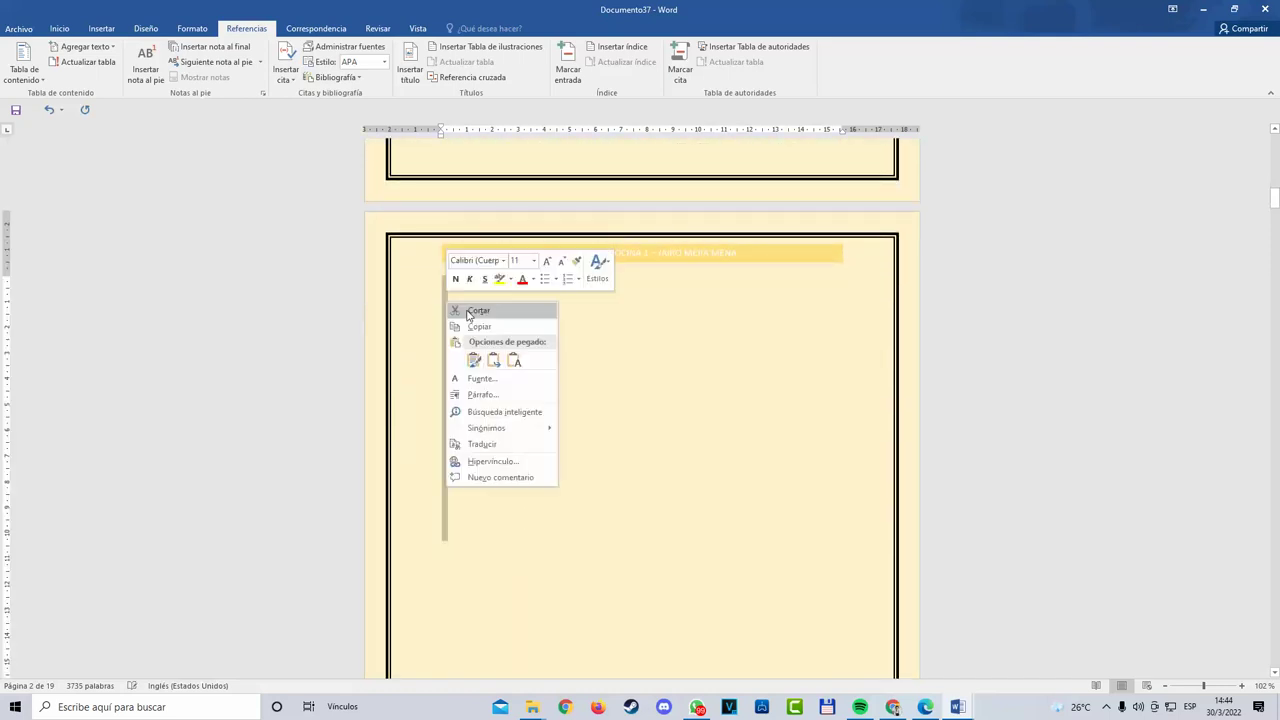
{"action": "left_click", "coordinate": [470, 314]}
{"action": "scroll", "coordinate": [646, 457], "scroll_direction": "down", "scroll_amount": 1}
{"action": "scroll", "coordinate": [660, 455], "scroll_direction": "up", "scroll_amount": 10}
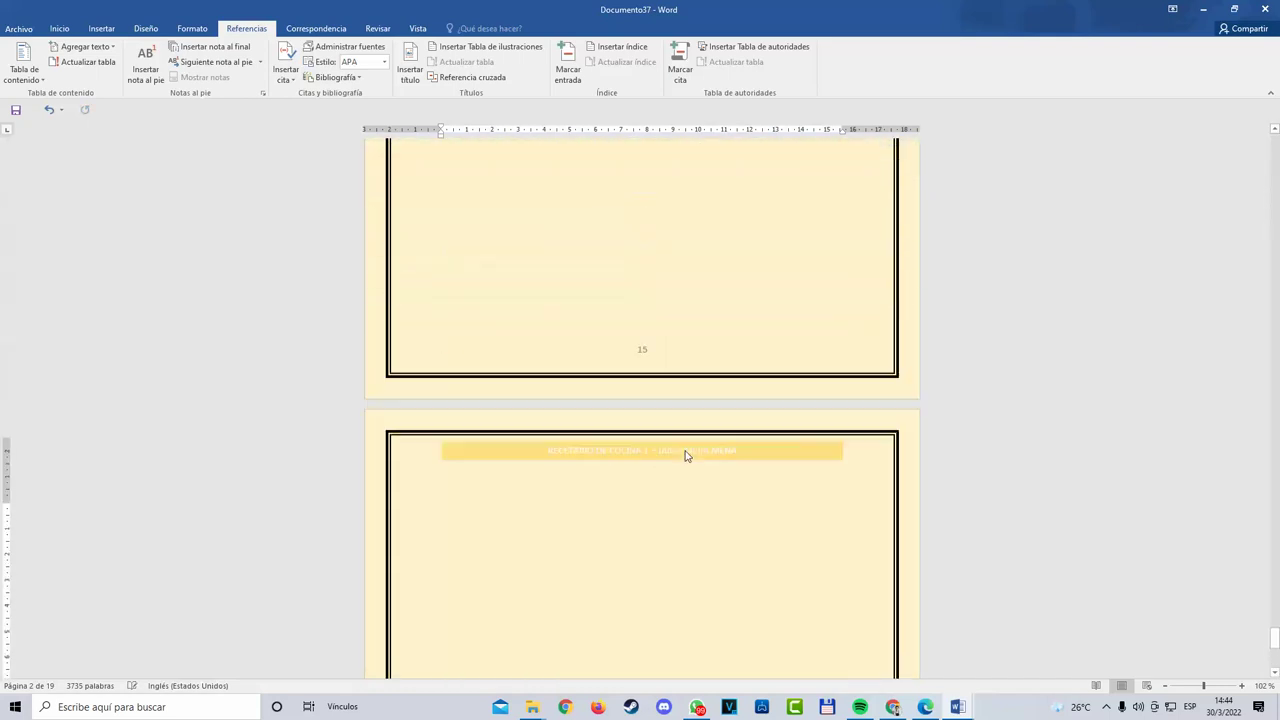
Step: Compare the page numbers in the table of contents with those on the COSTILLAS BBQ and MAJADITO recipe pages
{"action": "left_click_drag", "start_coordinate": [1275, 628], "coordinate": [1262, 150]}
{"action": "scroll", "coordinate": [977, 383], "scroll_direction": "down", "scroll_amount": 5}
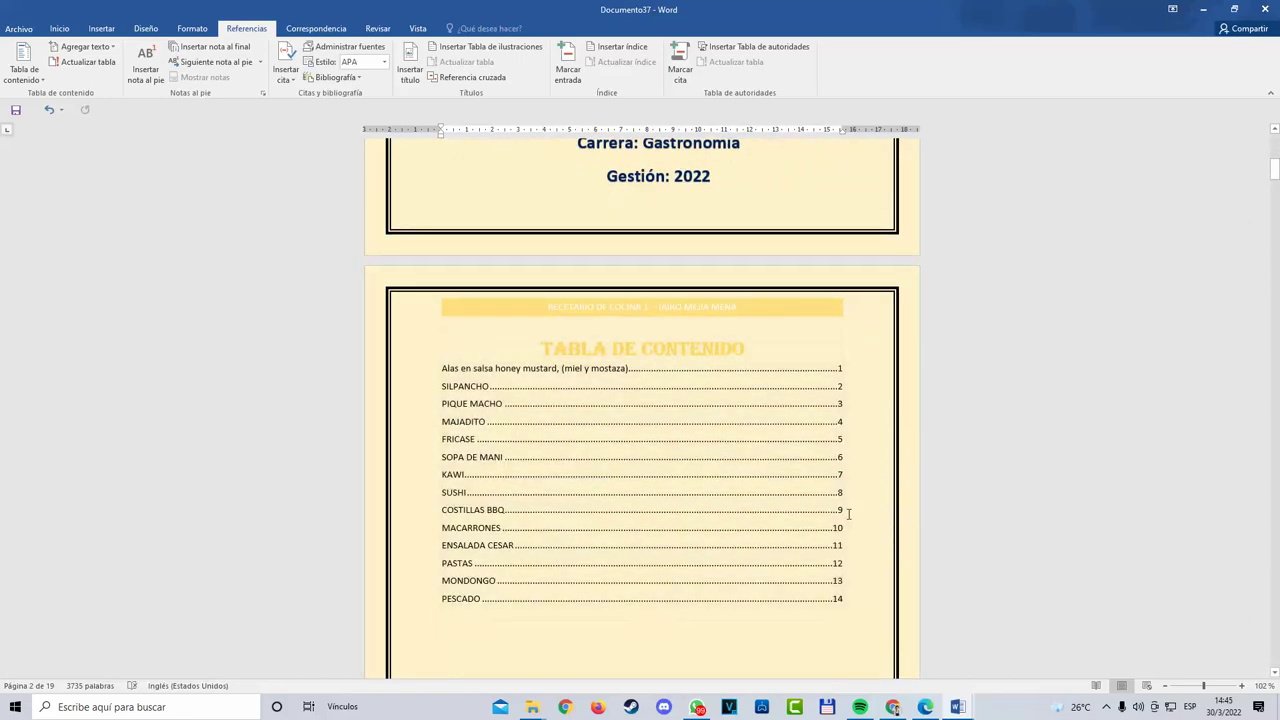
{"action": "left_click_drag", "start_coordinate": [1275, 172], "coordinate": [1269, 452]}
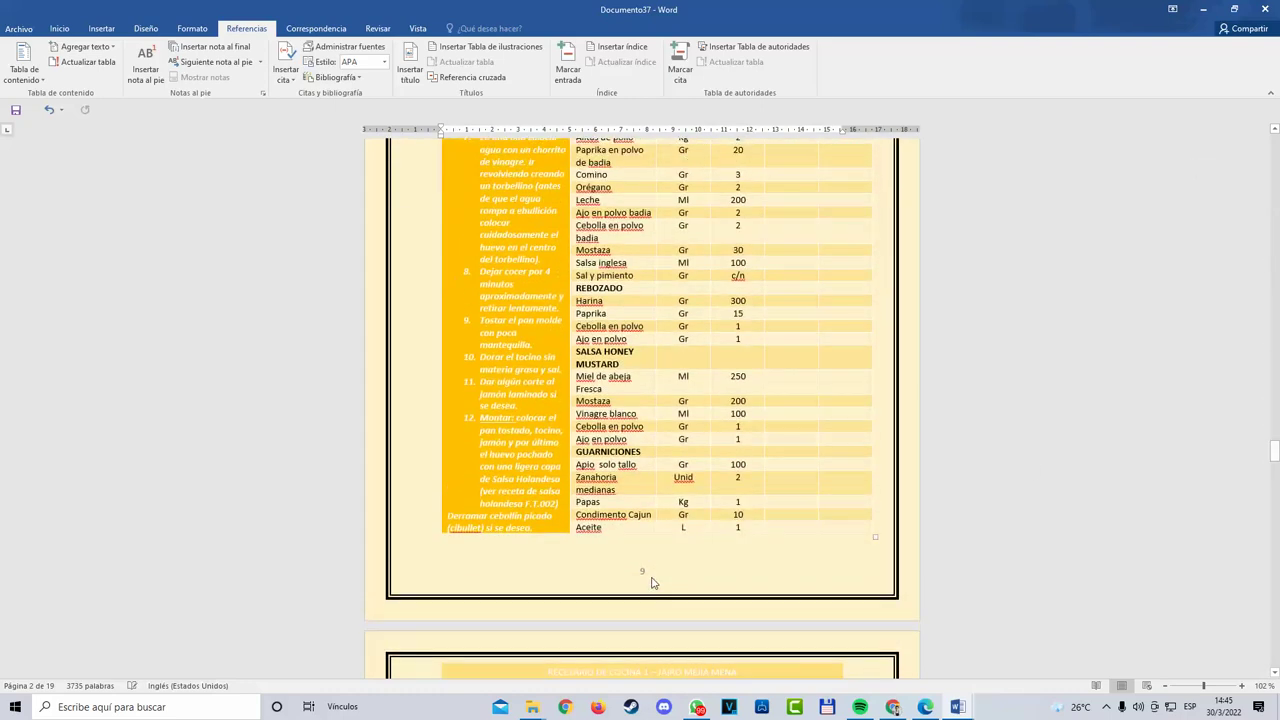
{"action": "scroll", "coordinate": [470, 212], "scroll_direction": "up", "scroll_amount": 3}
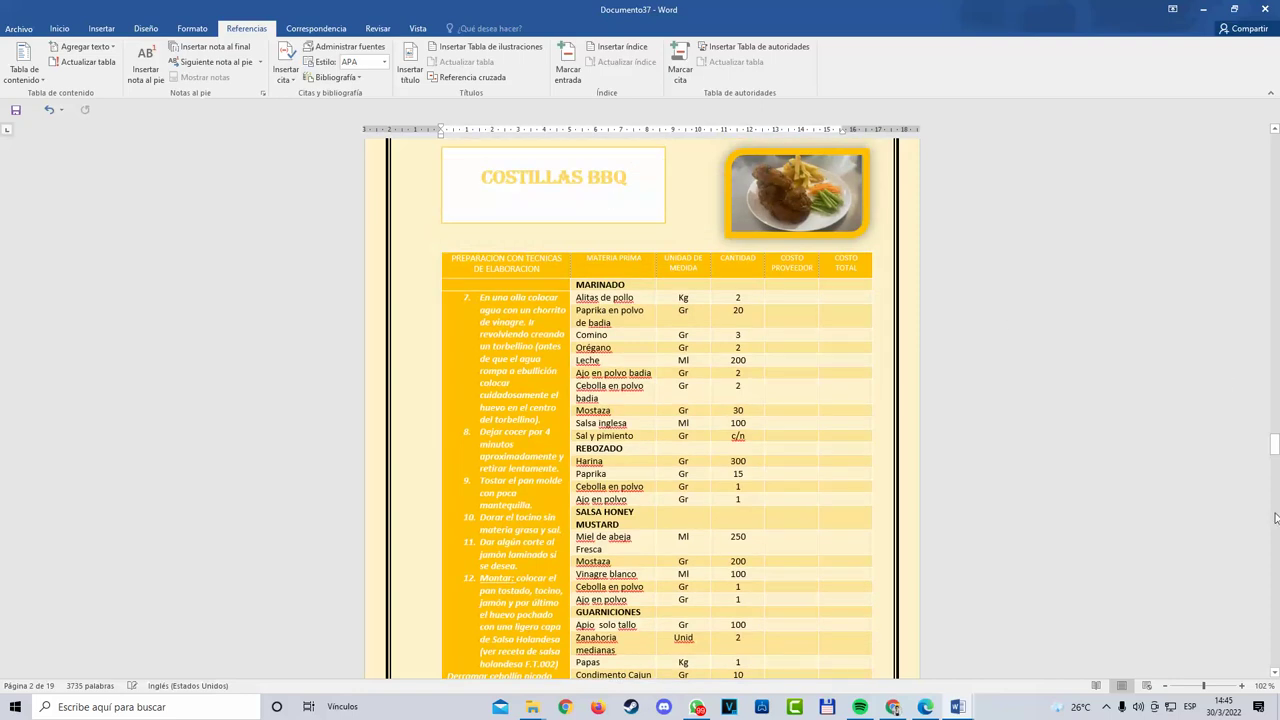
{"action": "left_click_drag", "start_coordinate": [1275, 444], "coordinate": [1180, 215]}
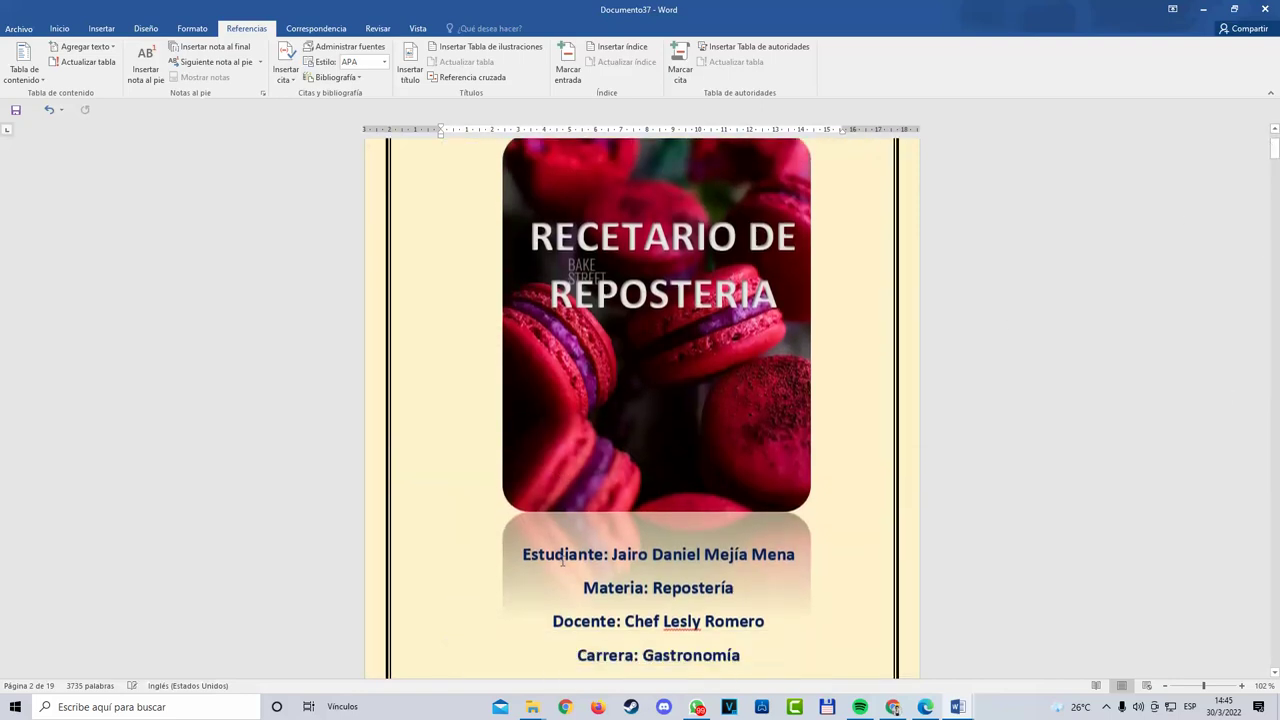
{"action": "scroll", "coordinate": [563, 560], "scroll_direction": "down", "scroll_amount": 6}
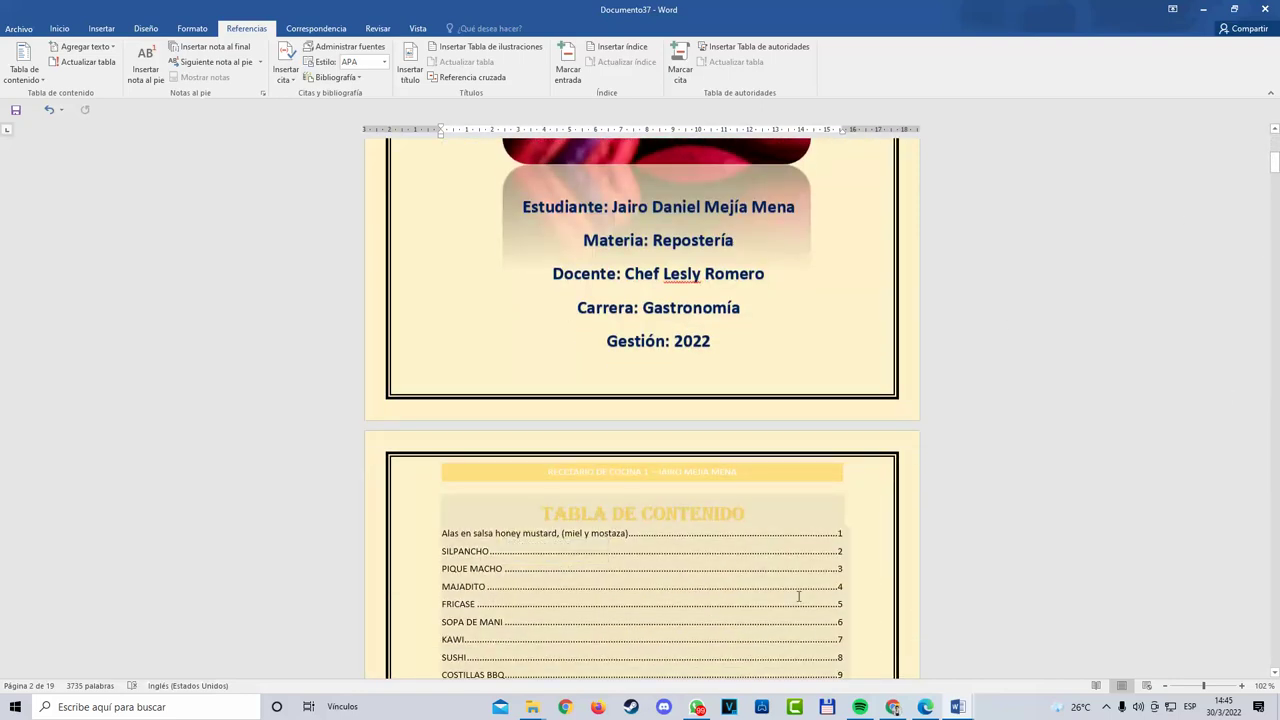
{"action": "left_click_drag", "start_coordinate": [1275, 167], "coordinate": [1266, 299]}
{"action": "scroll", "coordinate": [761, 426], "scroll_direction": "down", "scroll_amount": 3}
{"action": "scroll", "coordinate": [761, 426], "scroll_direction": "up", "scroll_amount": 8}
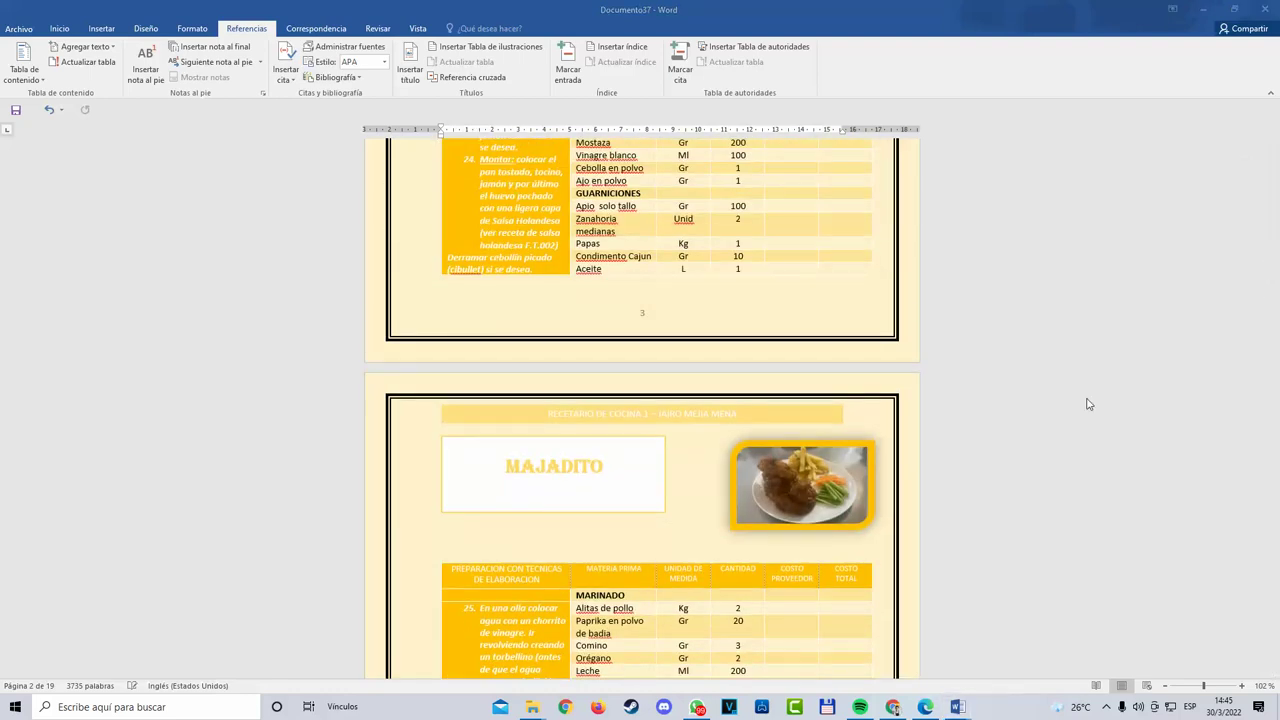
Step: Review the cookbook from the cover through the table of contents to the first recipes, ending back at the cover
{"action": "scroll", "coordinate": [1089, 404], "scroll_direction": "up", "scroll_amount": 4}
{"action": "left_click_drag", "start_coordinate": [1274, 271], "coordinate": [1275, 145]}
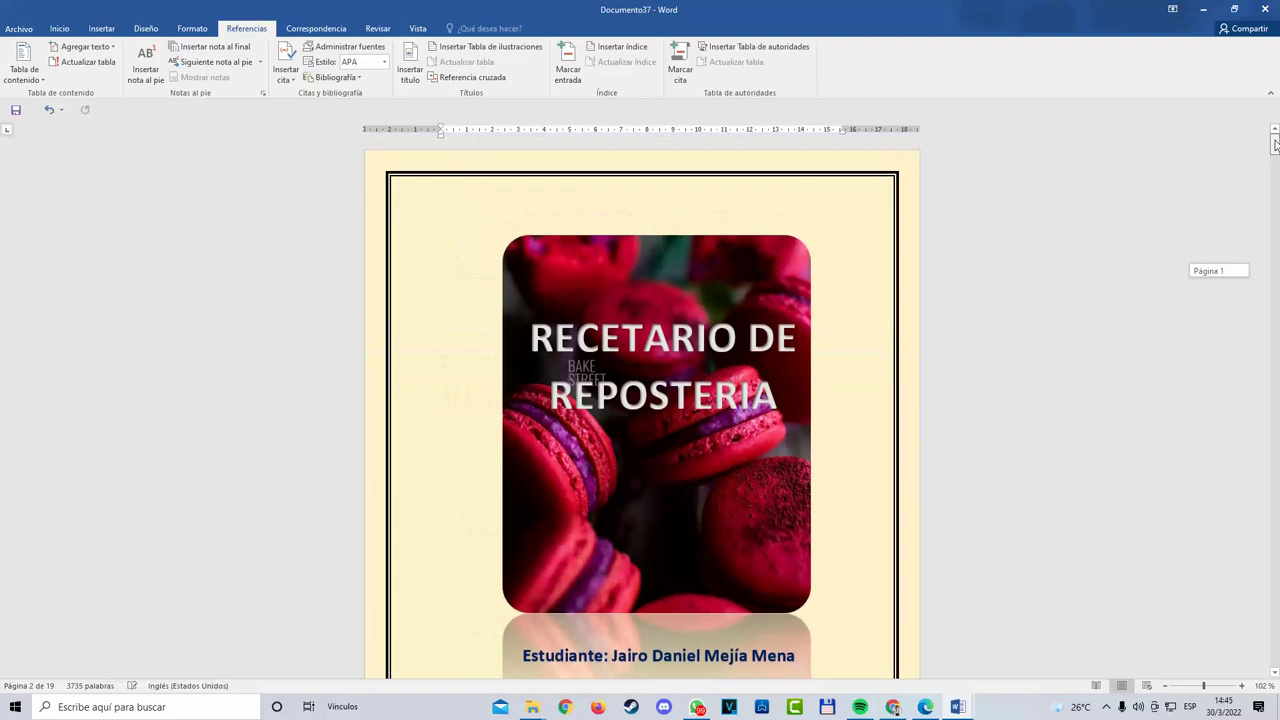
{"action": "scroll", "coordinate": [771, 423], "scroll_direction": "down", "scroll_amount": 2}
{"action": "scroll", "coordinate": [720, 330], "scroll_direction": "up", "scroll_amount": 2}
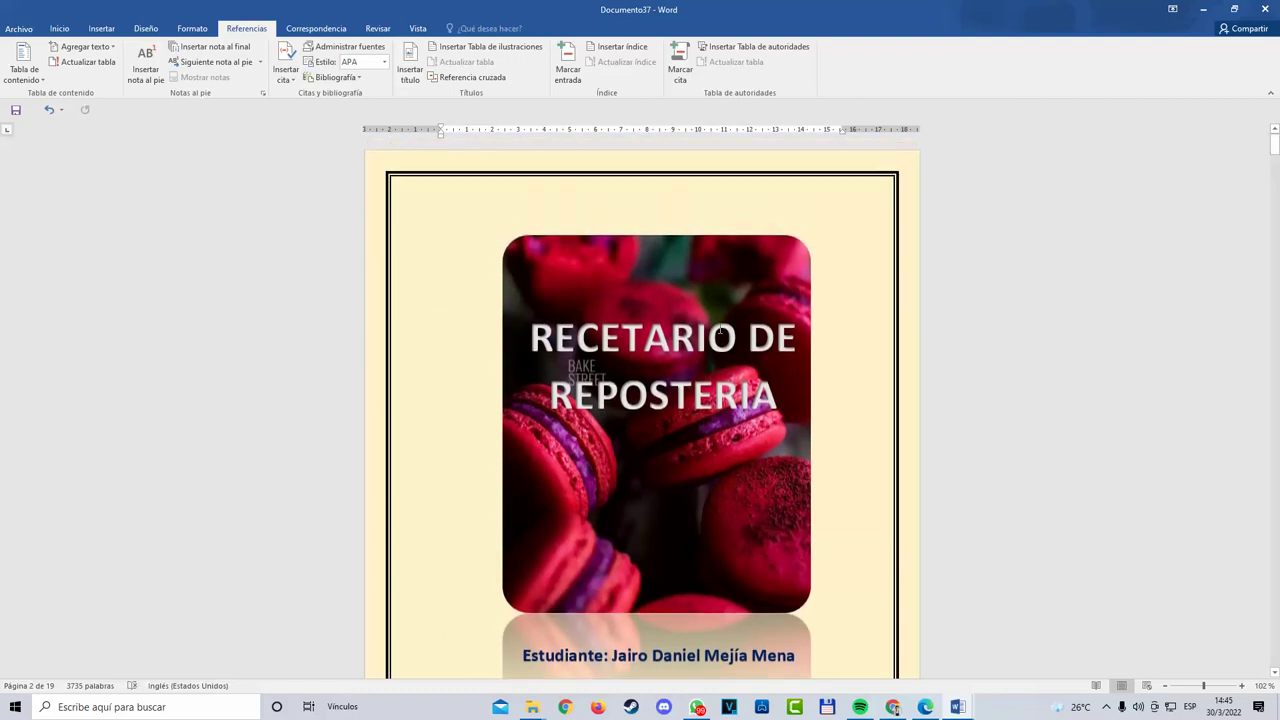
{"action": "scroll", "coordinate": [726, 477], "scroll_direction": "down", "scroll_amount": 4}
{"action": "scroll", "coordinate": [857, 323], "scroll_direction": "up", "scroll_amount": 1}
{"action": "scroll", "coordinate": [694, 366], "scroll_direction": "down", "scroll_amount": 2}
{"action": "scroll", "coordinate": [908, 171], "scroll_direction": "up", "scroll_amount": 3}
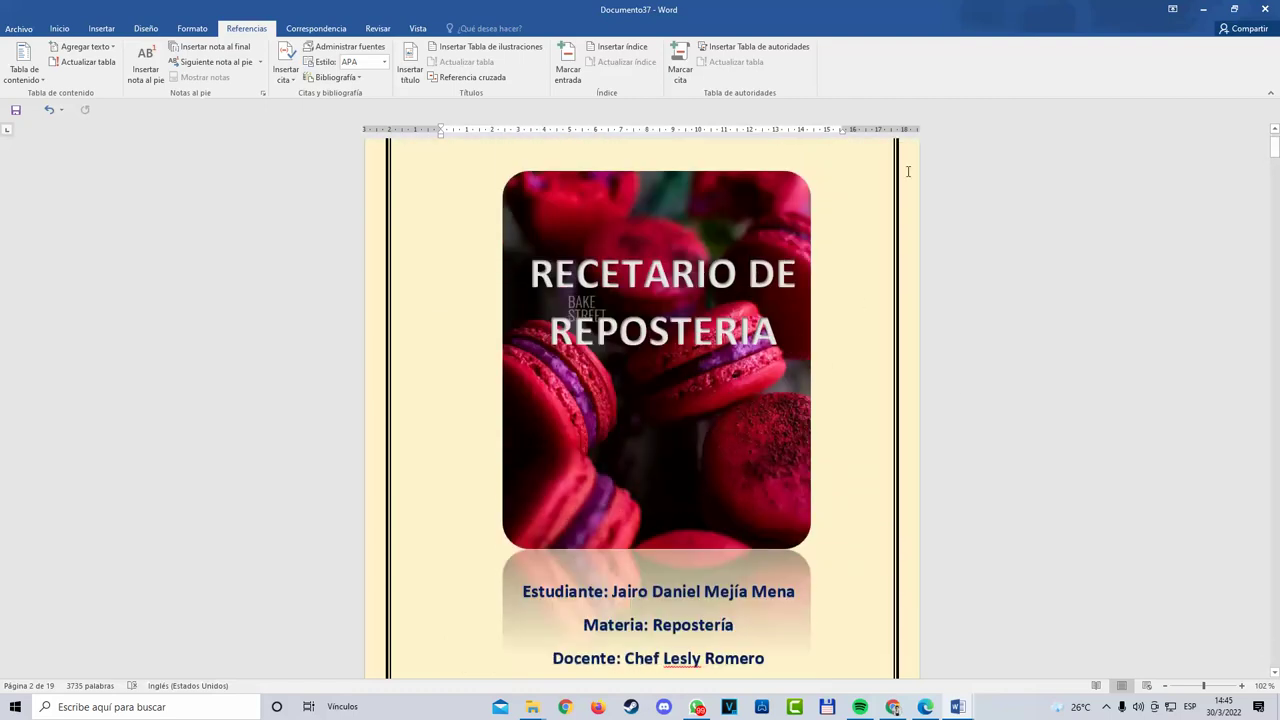
{"action": "scroll", "coordinate": [714, 468], "scroll_direction": "up", "scroll_amount": 1}
{"action": "scroll", "coordinate": [766, 400], "scroll_direction": "down", "scroll_amount": 10}
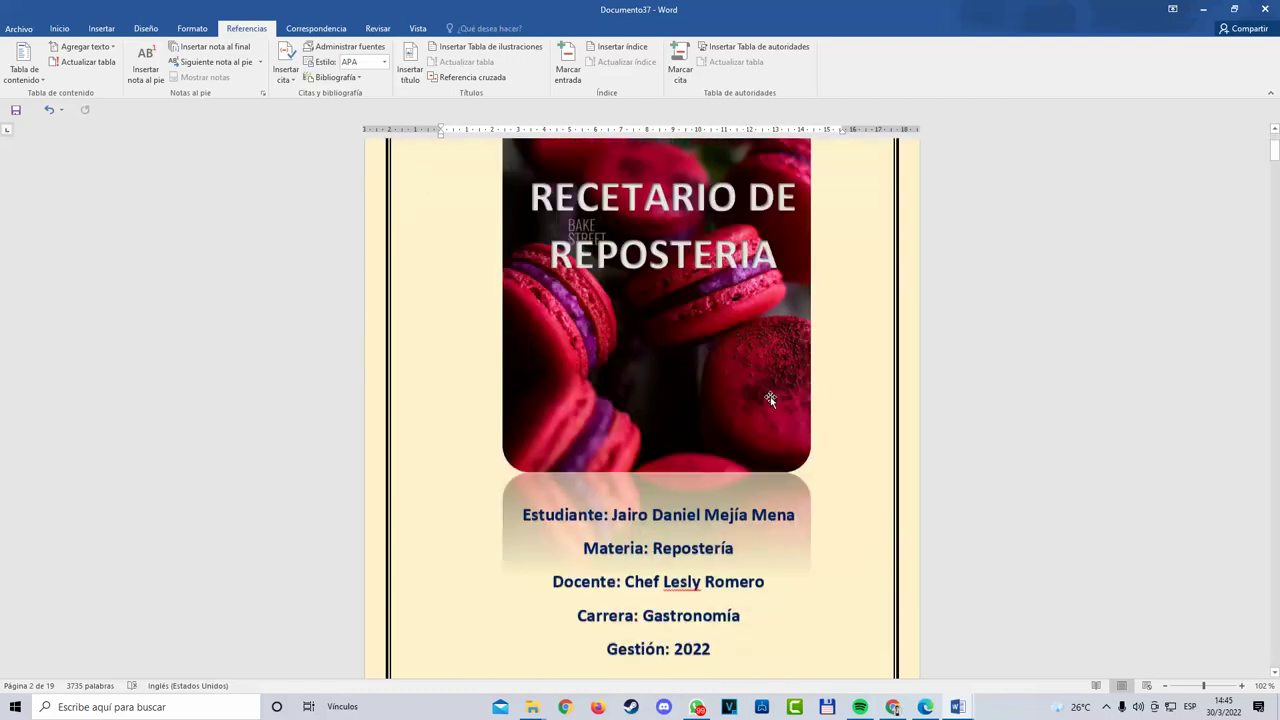
{"action": "scroll", "coordinate": [569, 403], "scroll_direction": "down", "scroll_amount": 3}
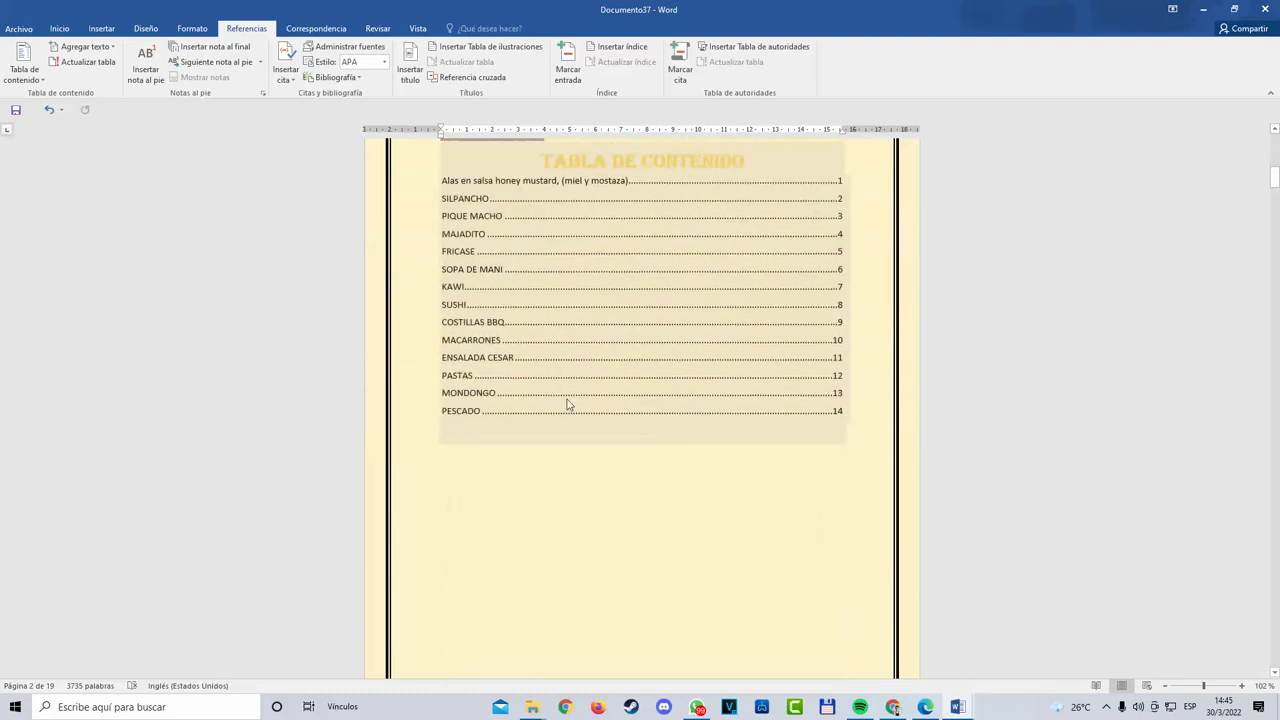
{"action": "scroll", "coordinate": [580, 420], "scroll_direction": "up", "scroll_amount": 2}
{"action": "scroll", "coordinate": [605, 436], "scroll_direction": "down", "scroll_amount": 5}
{"action": "scroll", "coordinate": [605, 436], "scroll_direction": "down", "scroll_amount": 5}
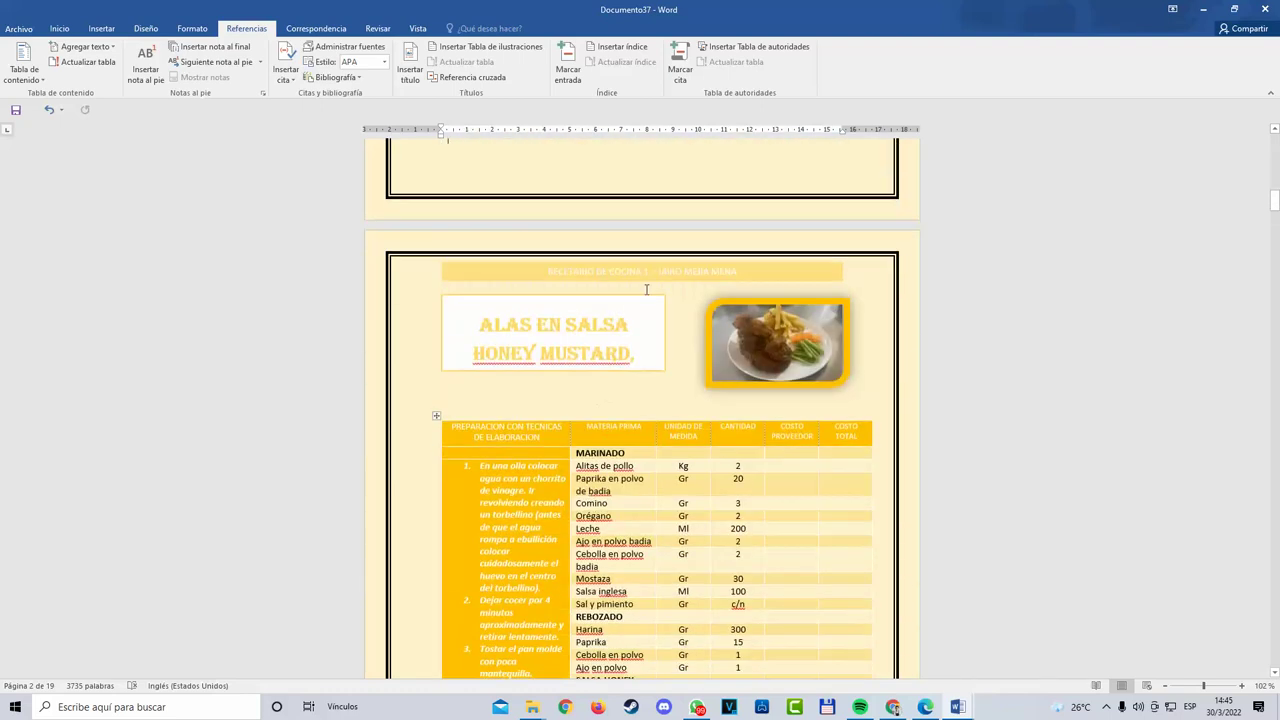
{"action": "scroll", "coordinate": [665, 288], "scroll_direction": "down", "scroll_amount": 15}
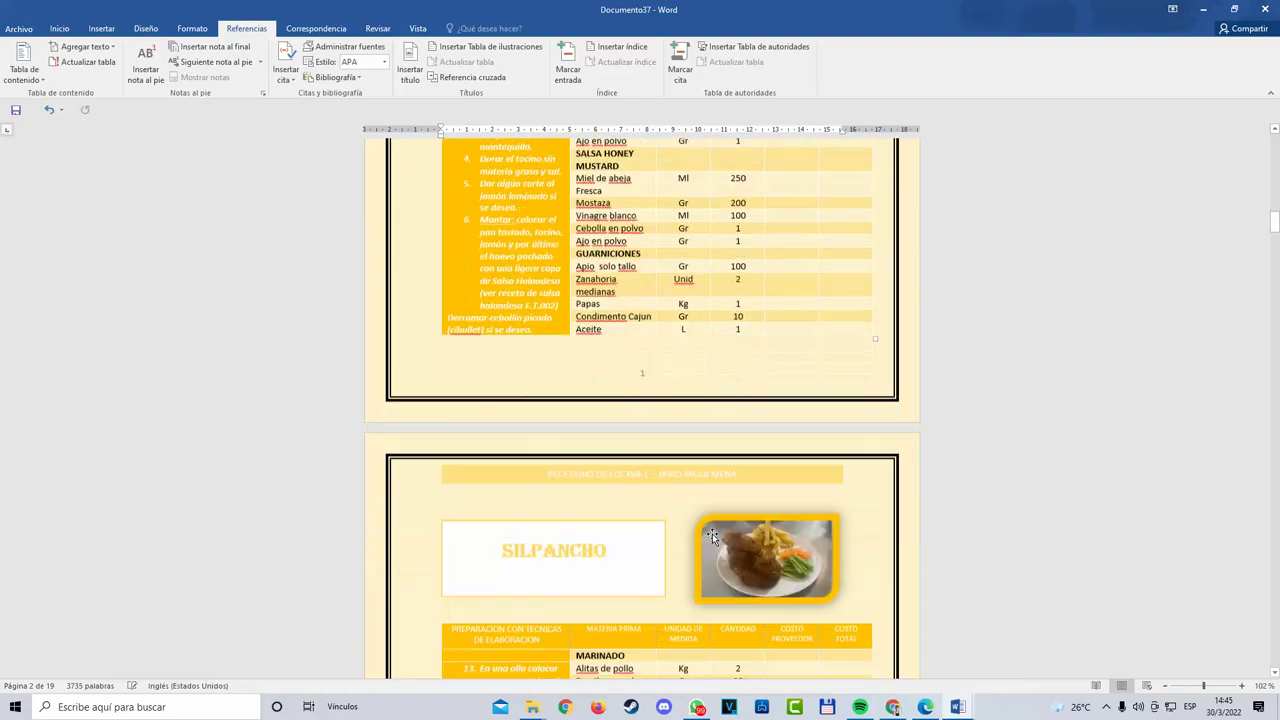
{"action": "scroll", "coordinate": [710, 531], "scroll_direction": "down", "scroll_amount": 10}
{"action": "scroll", "coordinate": [623, 509], "scroll_direction": "up", "scroll_amount": 12}
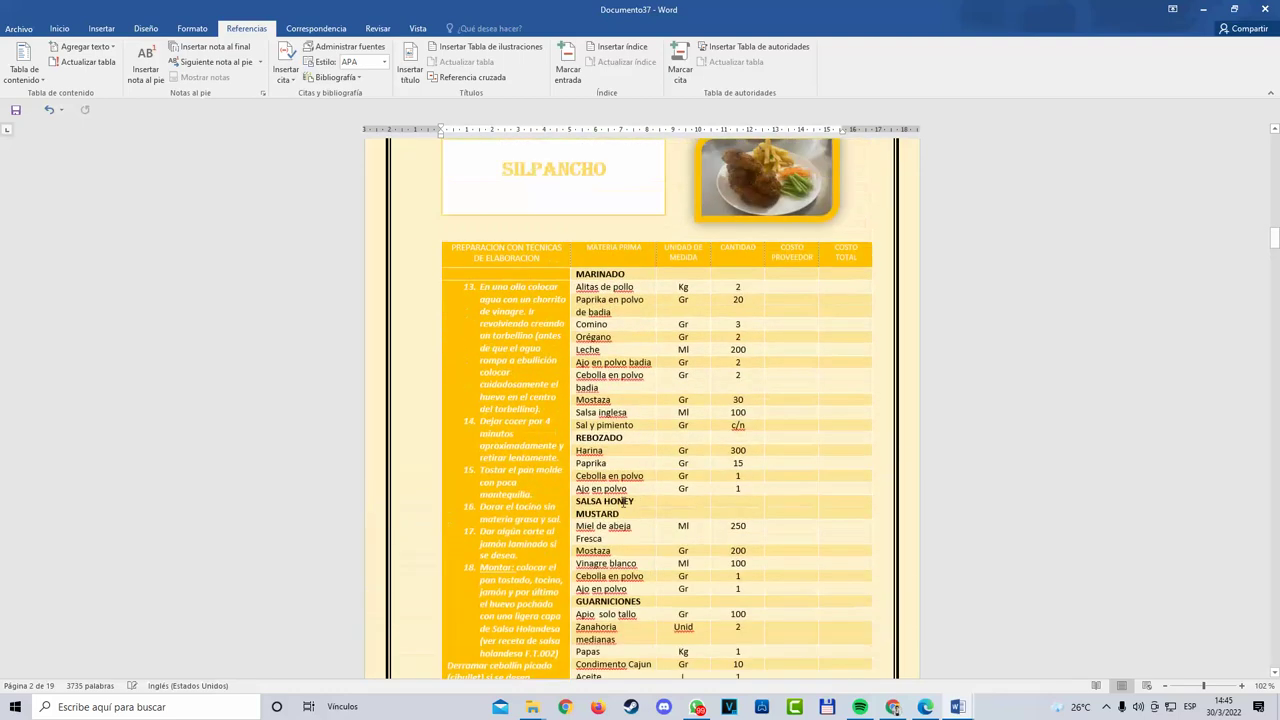
{"action": "scroll", "coordinate": [622, 502], "scroll_direction": "up", "scroll_amount": 12}
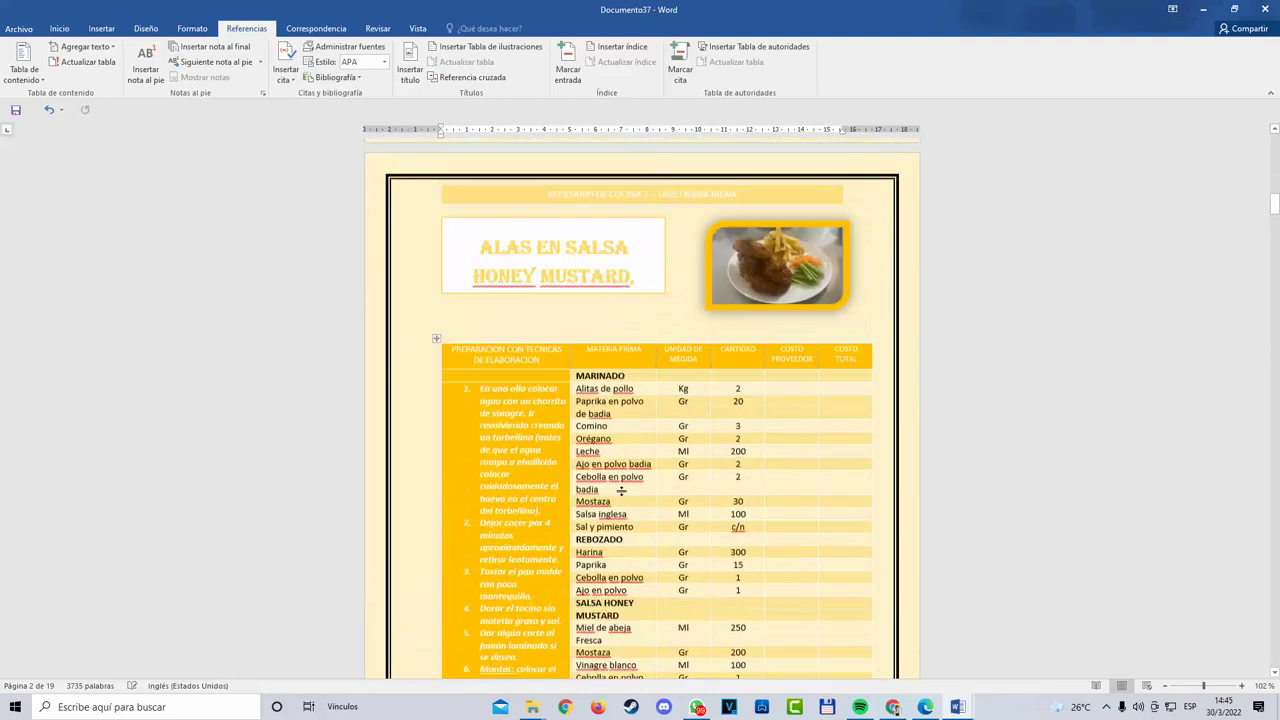
{"action": "scroll", "coordinate": [662, 497], "scroll_direction": "down", "scroll_amount": 6}
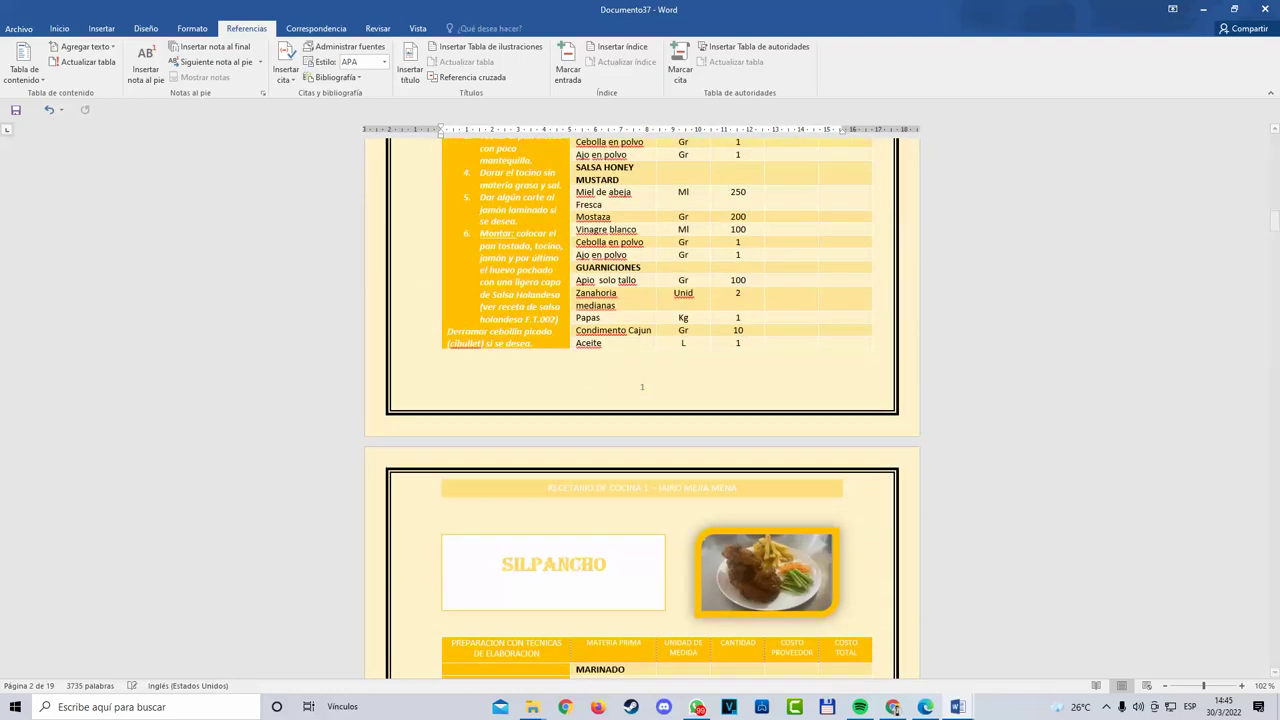
{"action": "left_click_drag", "start_coordinate": [1274, 221], "coordinate": [1231, 234]}
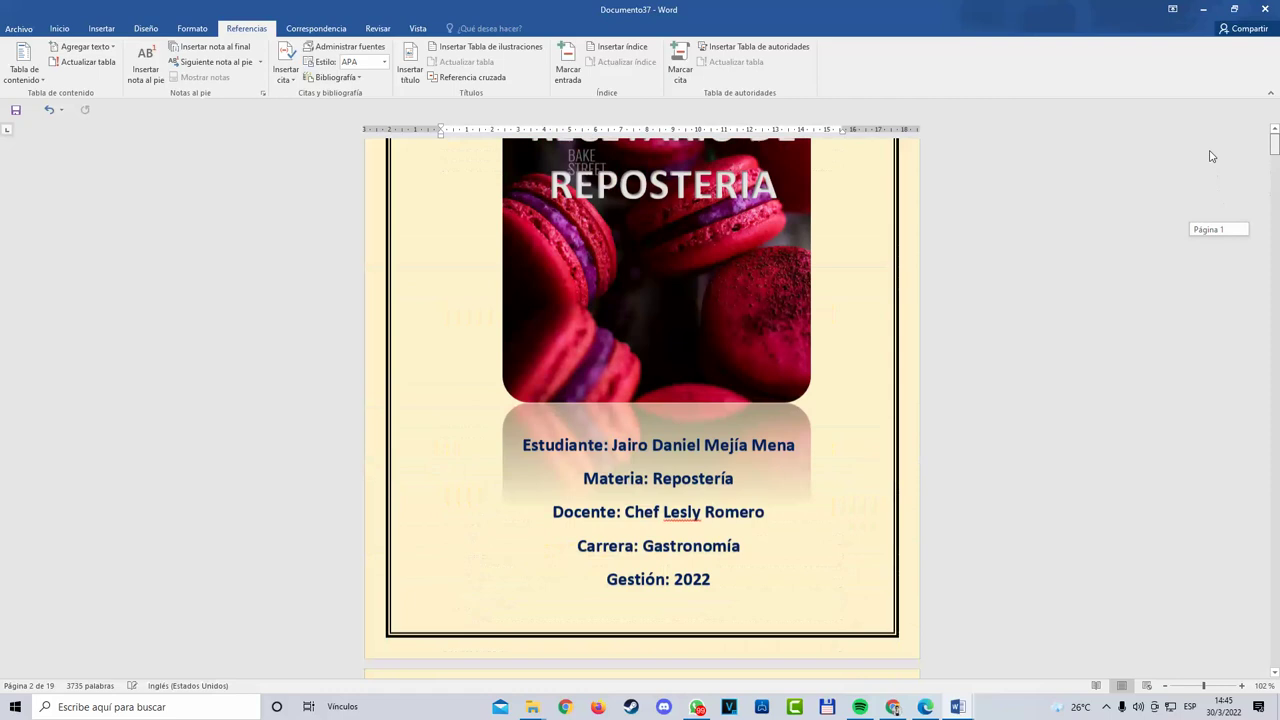
Step: Skim the cookbook's recipe pages as far as PASTAS and return to the cover
{"action": "left_click_drag", "start_coordinate": [1211, 150], "coordinate": [1228, 383]}
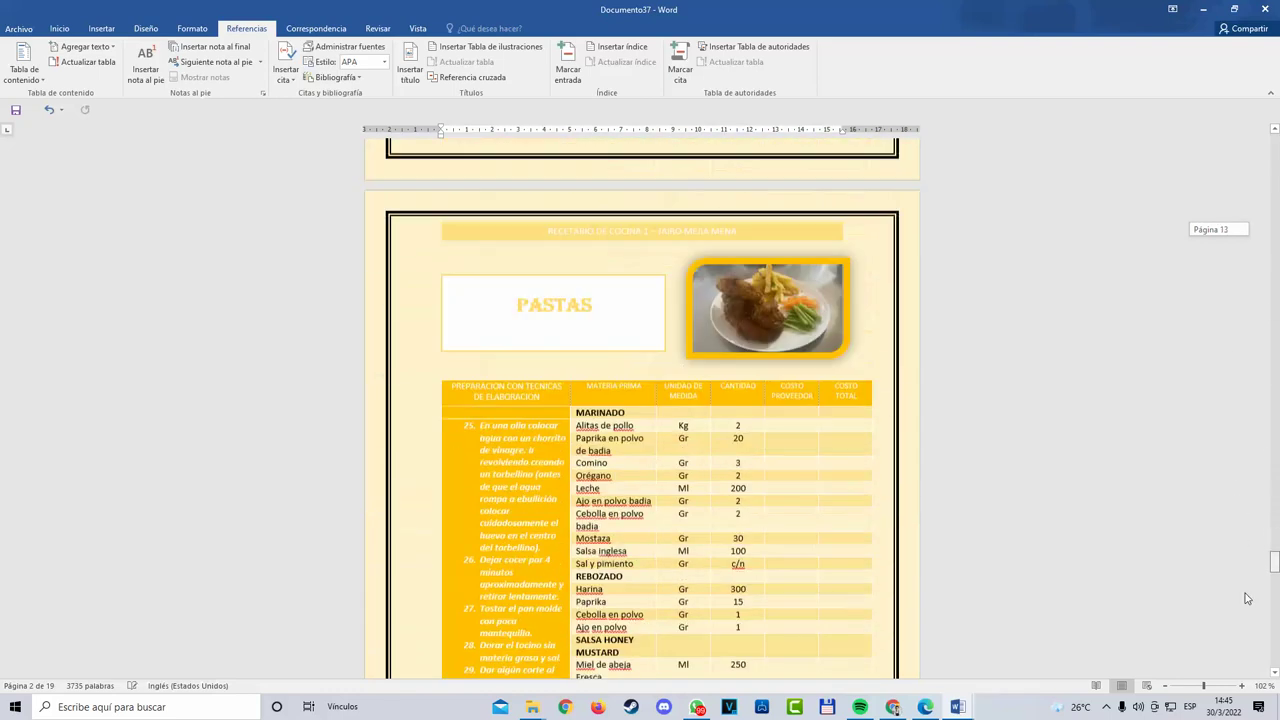
{"action": "left_click_drag", "start_coordinate": [1247, 598], "coordinate": [1229, 433]}
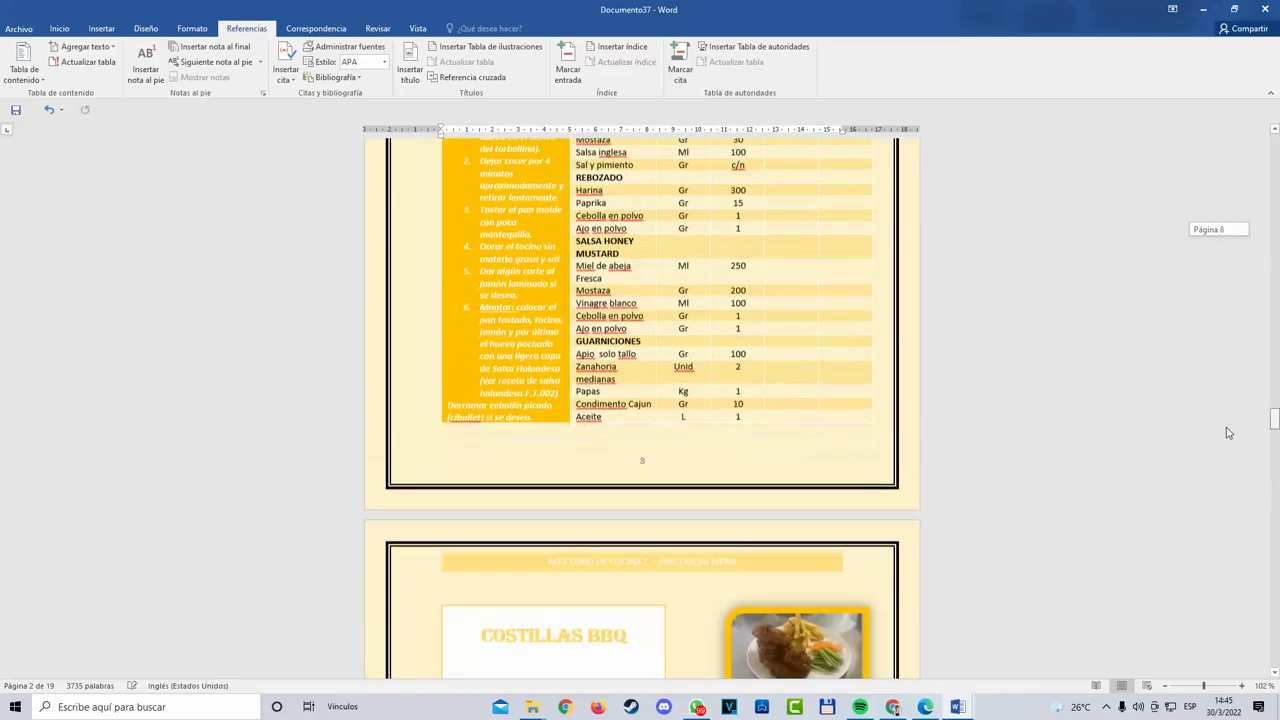
{"action": "left_click_drag", "start_coordinate": [1228, 361], "coordinate": [1268, 145]}
{"action": "scroll", "coordinate": [641, 581], "scroll_direction": "down", "scroll_amount": 3}
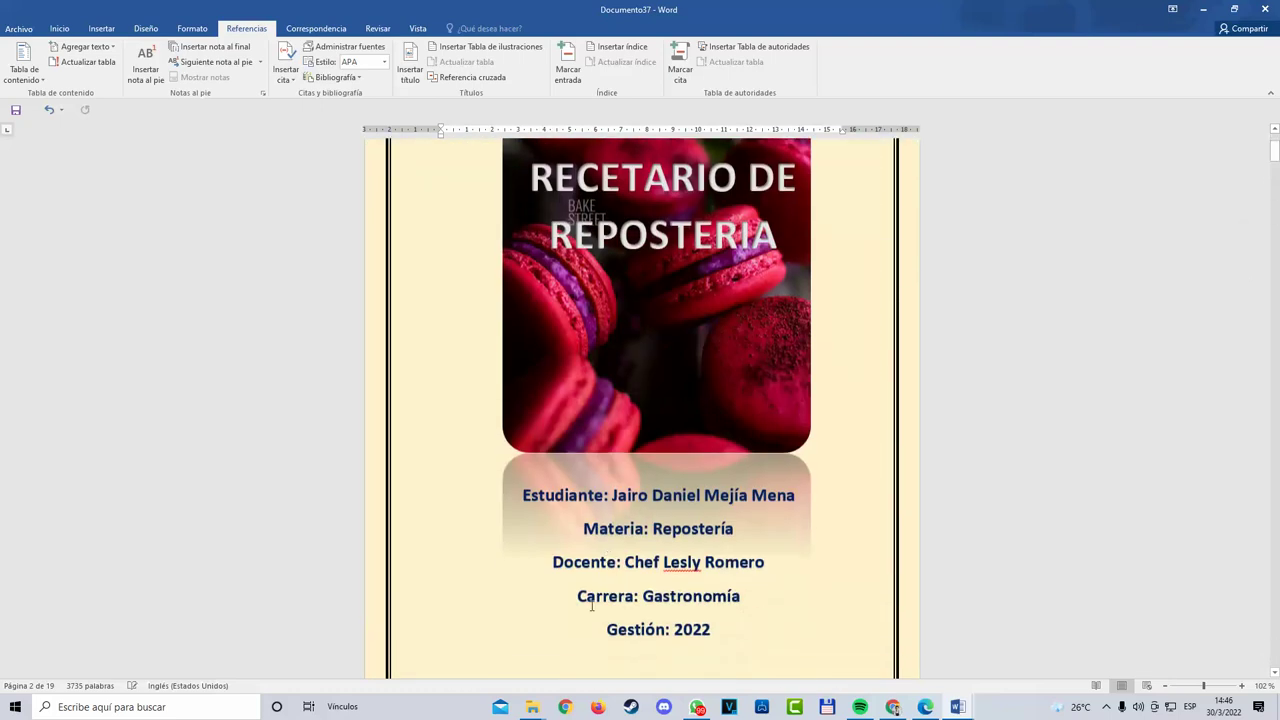
Step: Switch to the activity guide PDF in Edge and check its numbered instructions, delivery dates and required file format
{"action": "left_click", "coordinate": [925, 708]}
{"action": "scroll", "coordinate": [600, 410], "scroll_direction": "up", "scroll_amount": 2}
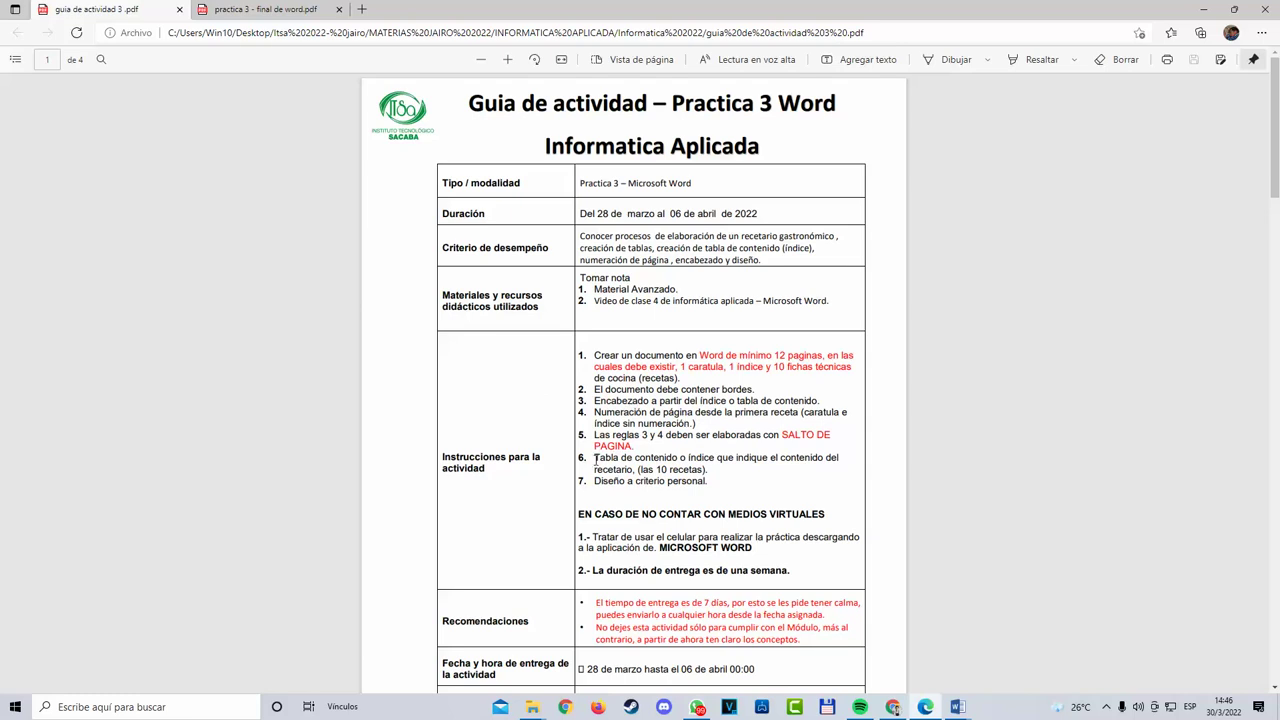
{"action": "left_click", "coordinate": [597, 462]}
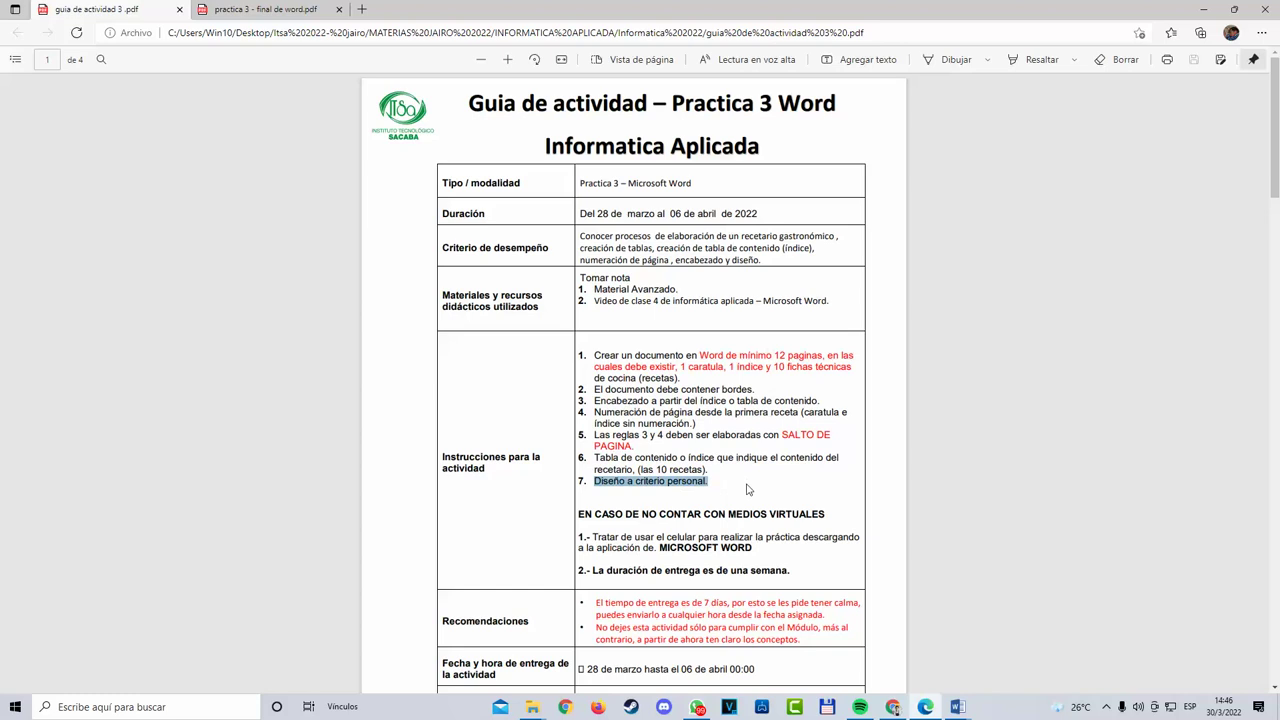
{"action": "scroll", "coordinate": [905, 520], "scroll_direction": "down", "scroll_amount": 3}
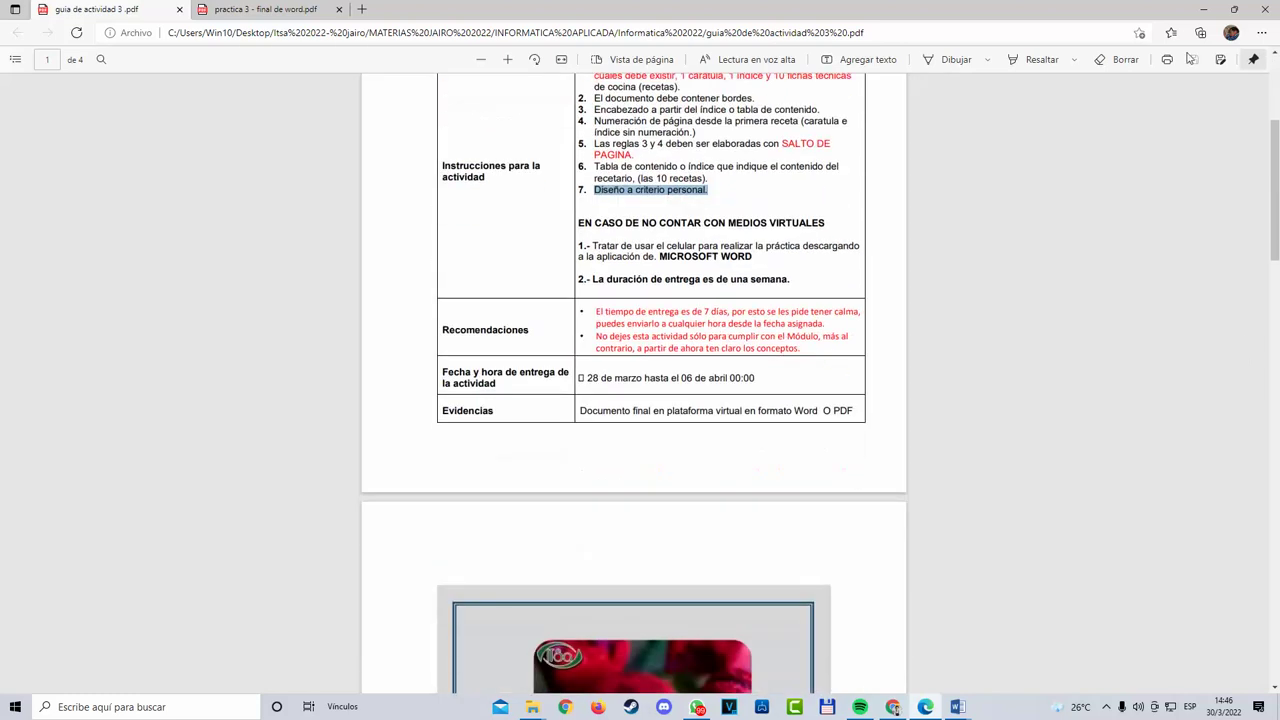
Step: Return to the Word cookbook and review the cover, table of contents and first recipe against the guide
{"action": "left_click", "coordinate": [1216, 12]}
{"action": "scroll", "coordinate": [840, 486], "scroll_direction": "down", "scroll_amount": 2}
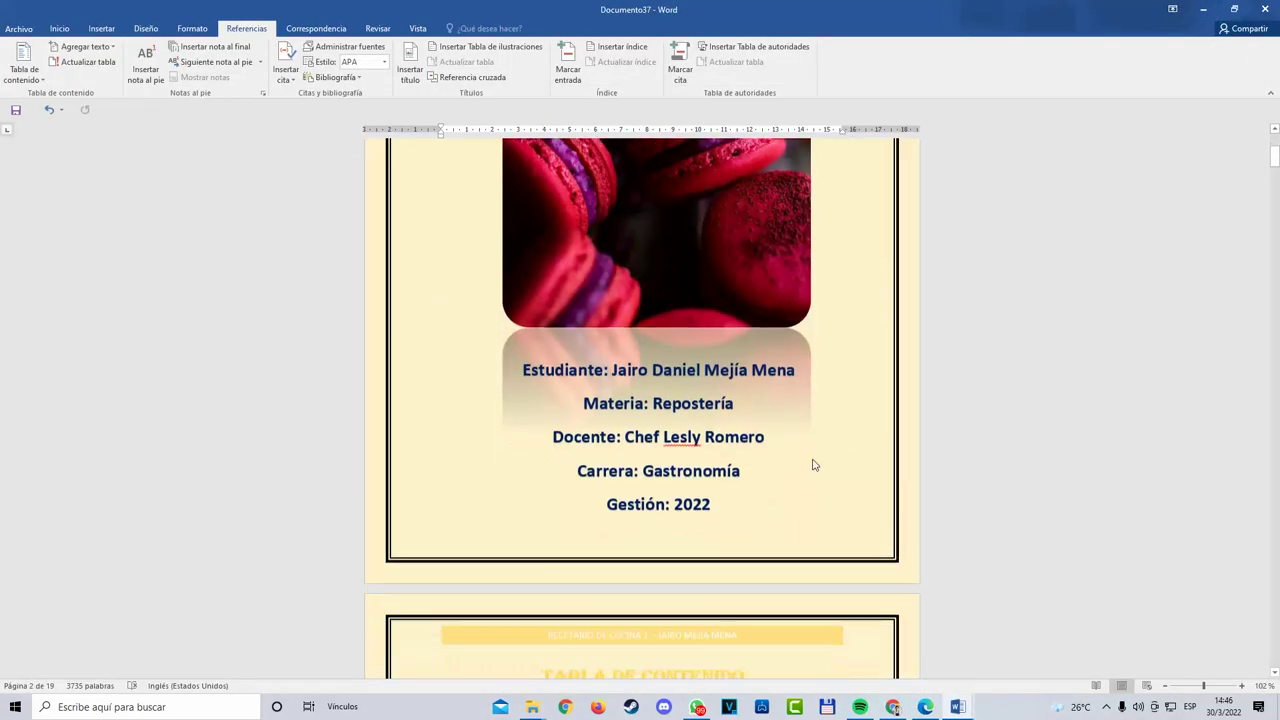
{"action": "scroll", "coordinate": [760, 400], "scroll_direction": "down", "scroll_amount": 7}
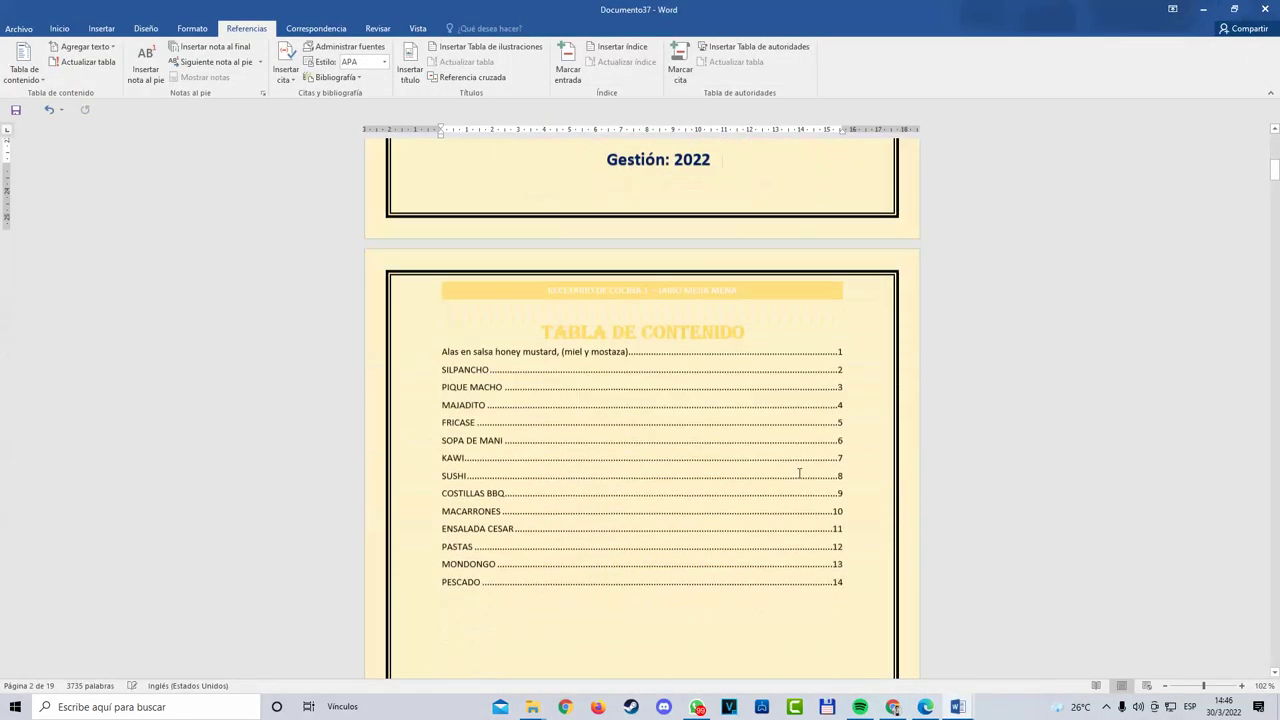
{"action": "scroll", "coordinate": [789, 494], "scroll_direction": "down", "scroll_amount": 5}
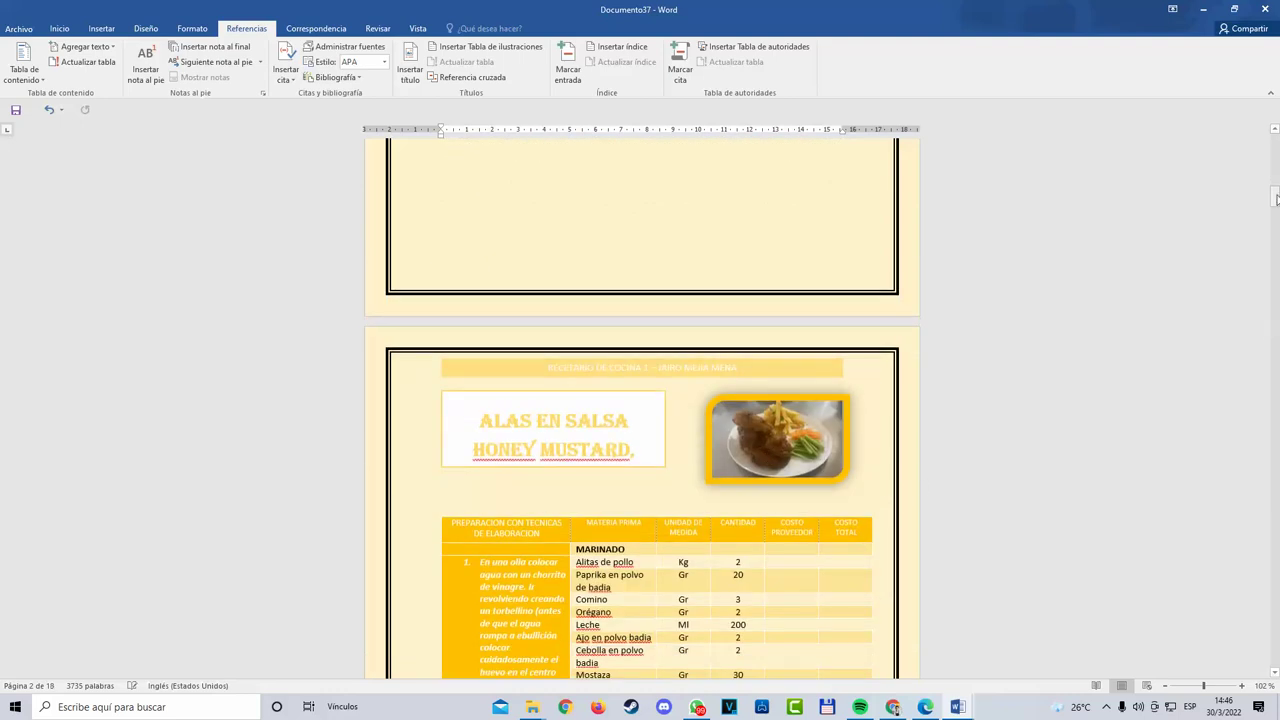
{"action": "left_click_drag", "start_coordinate": [1276, 199], "coordinate": [1275, 140]}
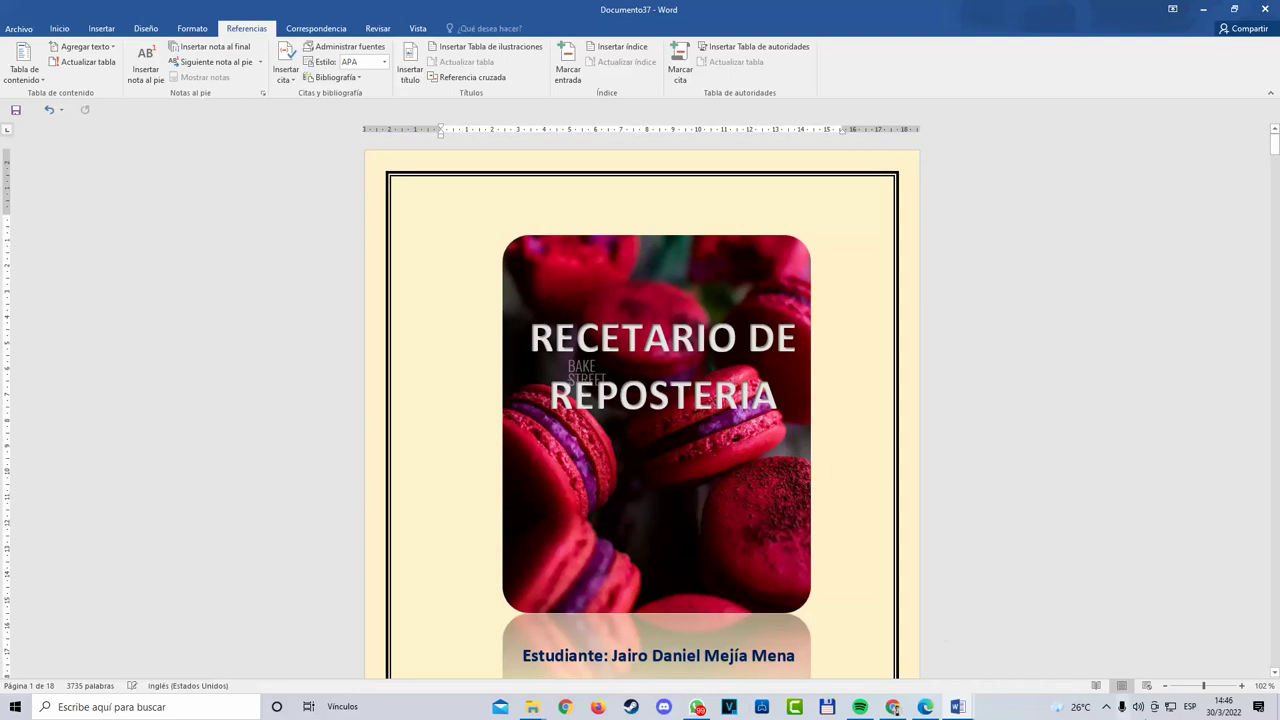
Step: Look up the 6 April delivery date in the system calendar, then close the calendar
{"action": "left_click", "coordinate": [1210, 711]}
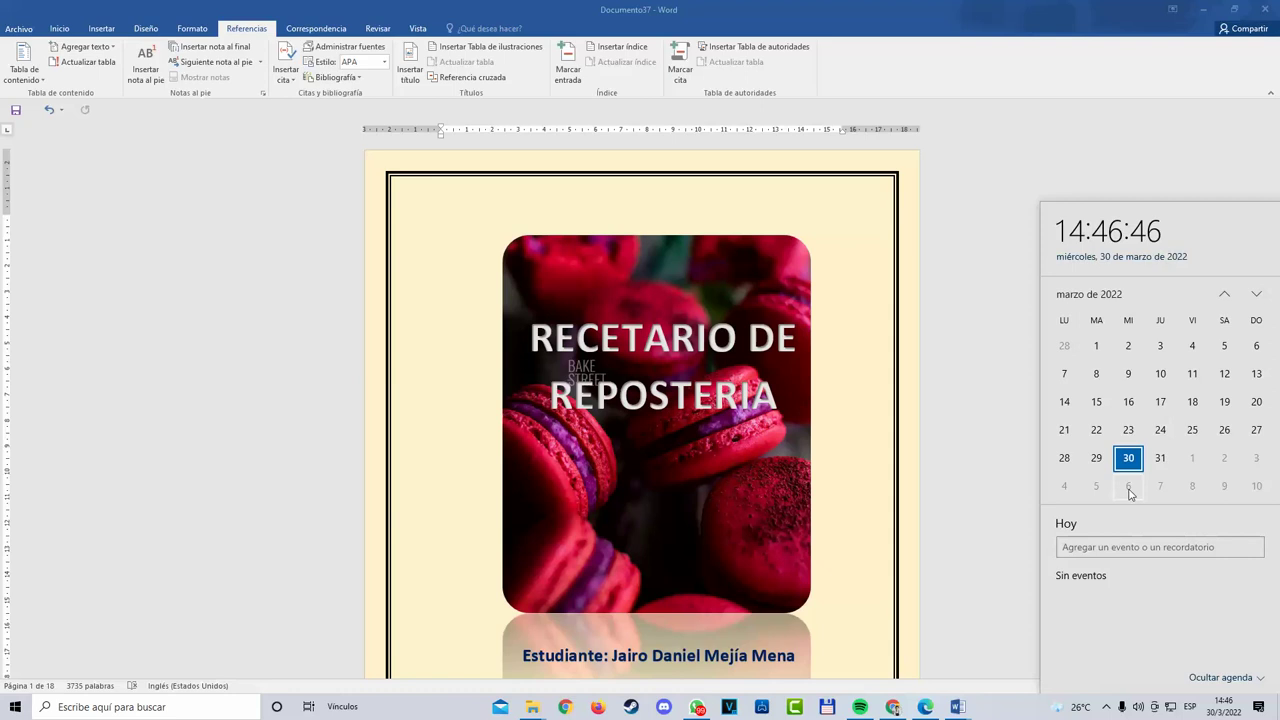
{"action": "left_click", "coordinate": [939, 350]}
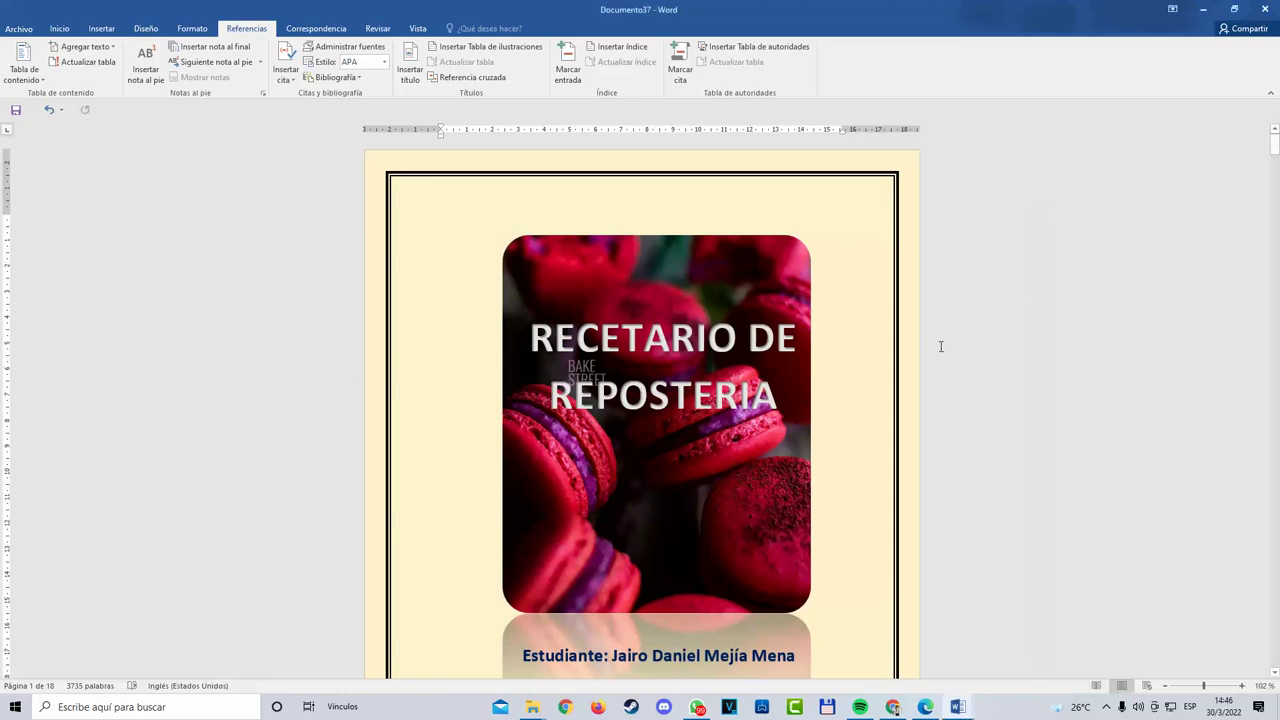
{"action": "mouse_move", "coordinate": [1274, 138]}
{"action": "left_mouse_down"}
{"action": "mouse_move", "coordinate": [1271, 530]}
{"action": "mouse_move", "coordinate": [1271, 118]}
{"action": "mouse_move", "coordinate": [1277, 625]}
{"action": "mouse_move", "coordinate": [1268, 155]}
{"action": "left_mouse_up"}
{"action": "scroll", "coordinate": [768, 474], "scroll_direction": "down", "scroll_amount": 2}
Step: Save the cookbook on this PC in the Escritorio folder as the Word document recetario de cocina 1.docx
{"action": "left_click", "coordinate": [19, 28]}
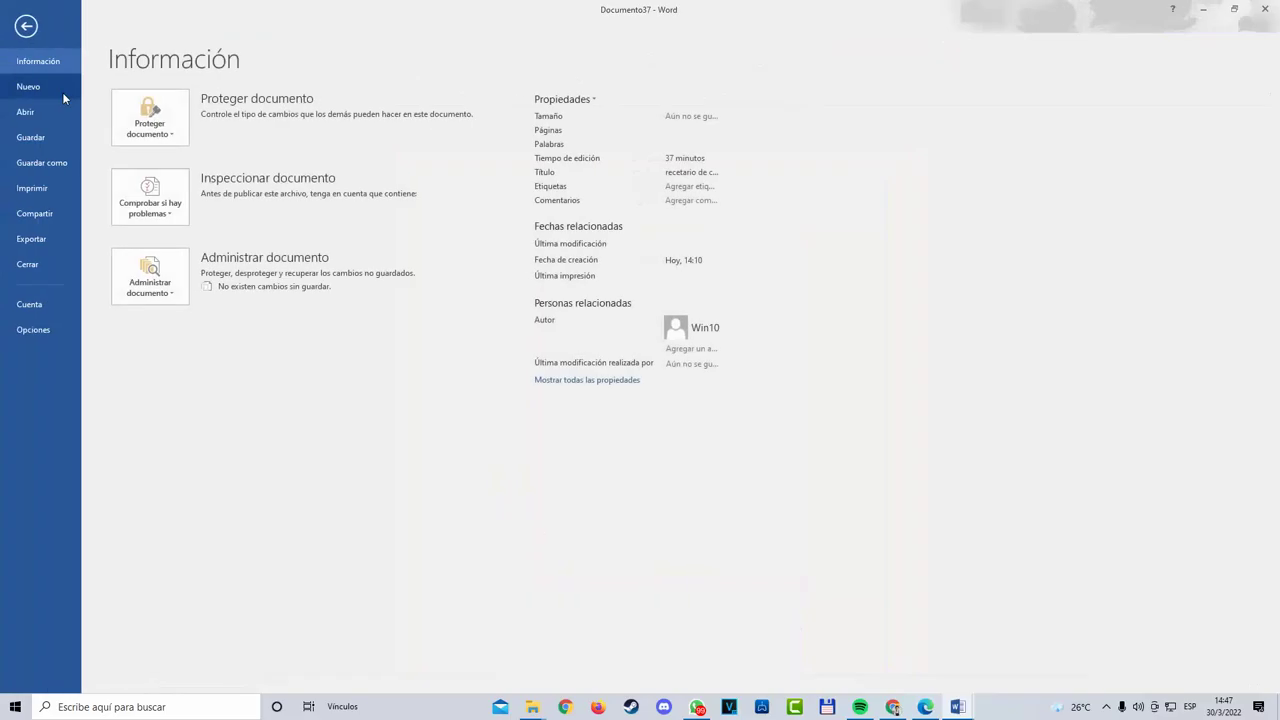
{"action": "left_click", "coordinate": [45, 160]}
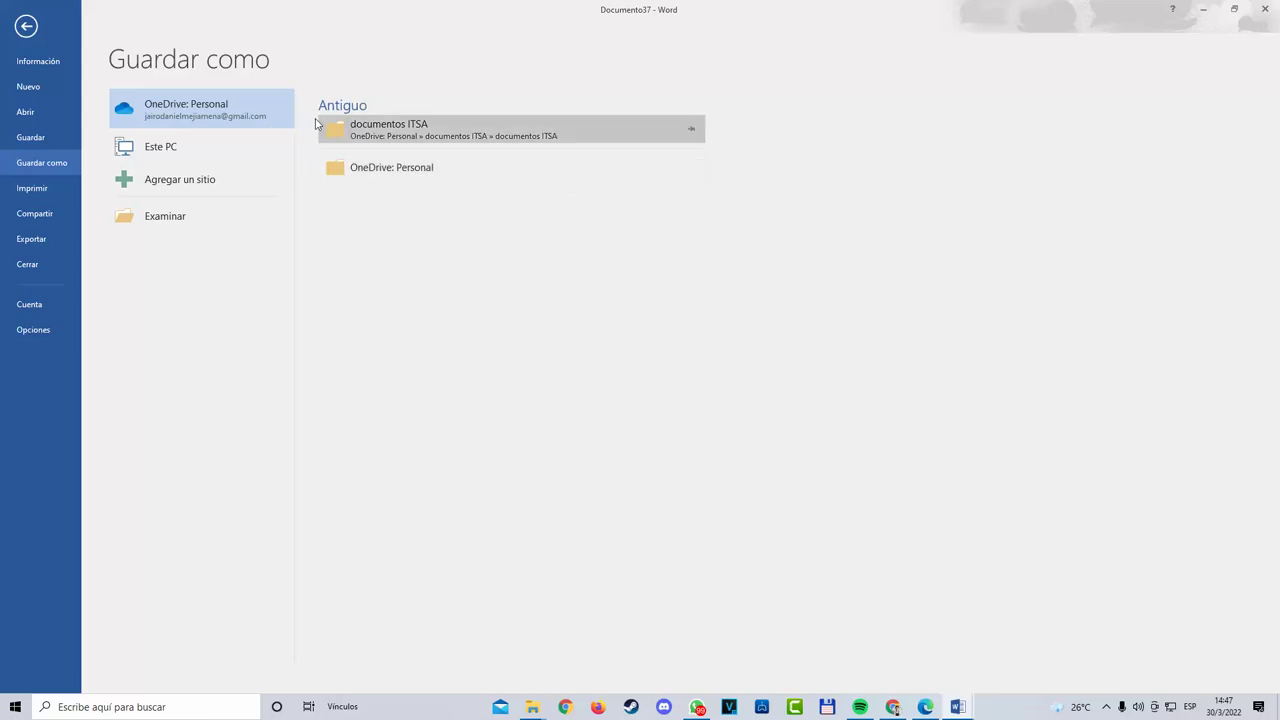
{"action": "left_click", "coordinate": [210, 155]}
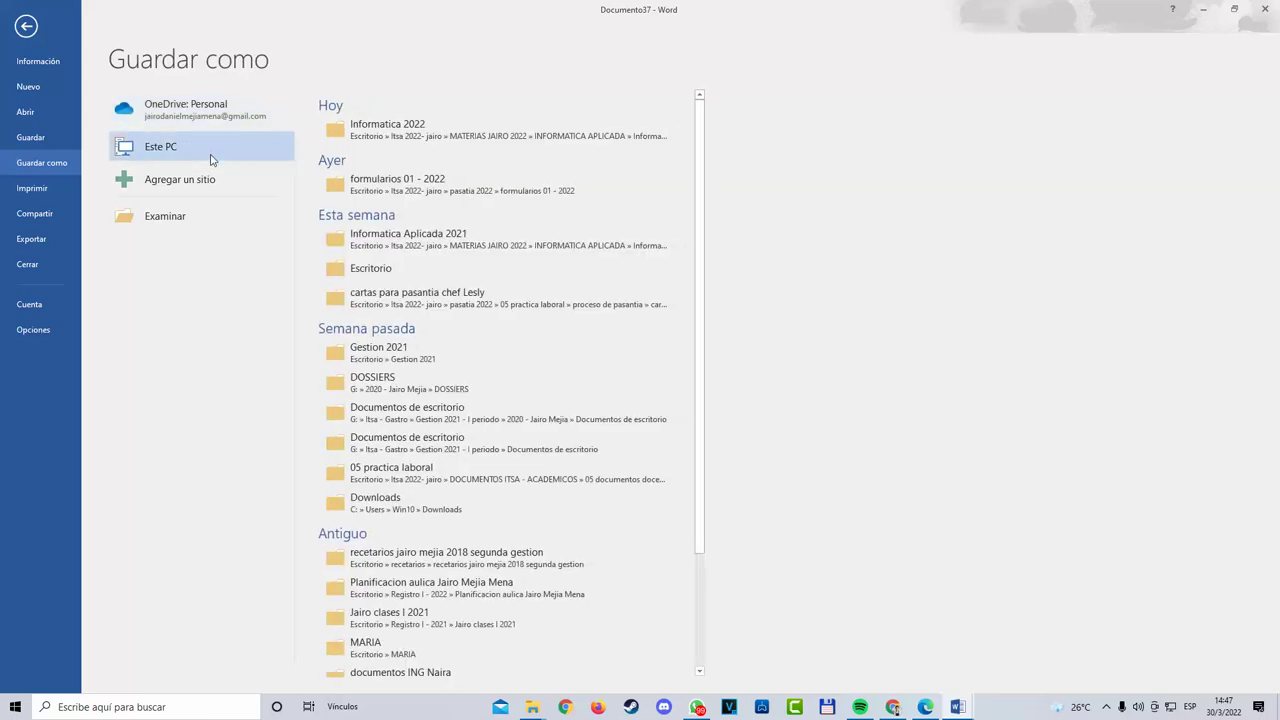
{"action": "left_click", "coordinate": [429, 279]}
{"action": "left_click", "coordinate": [166, 267]}
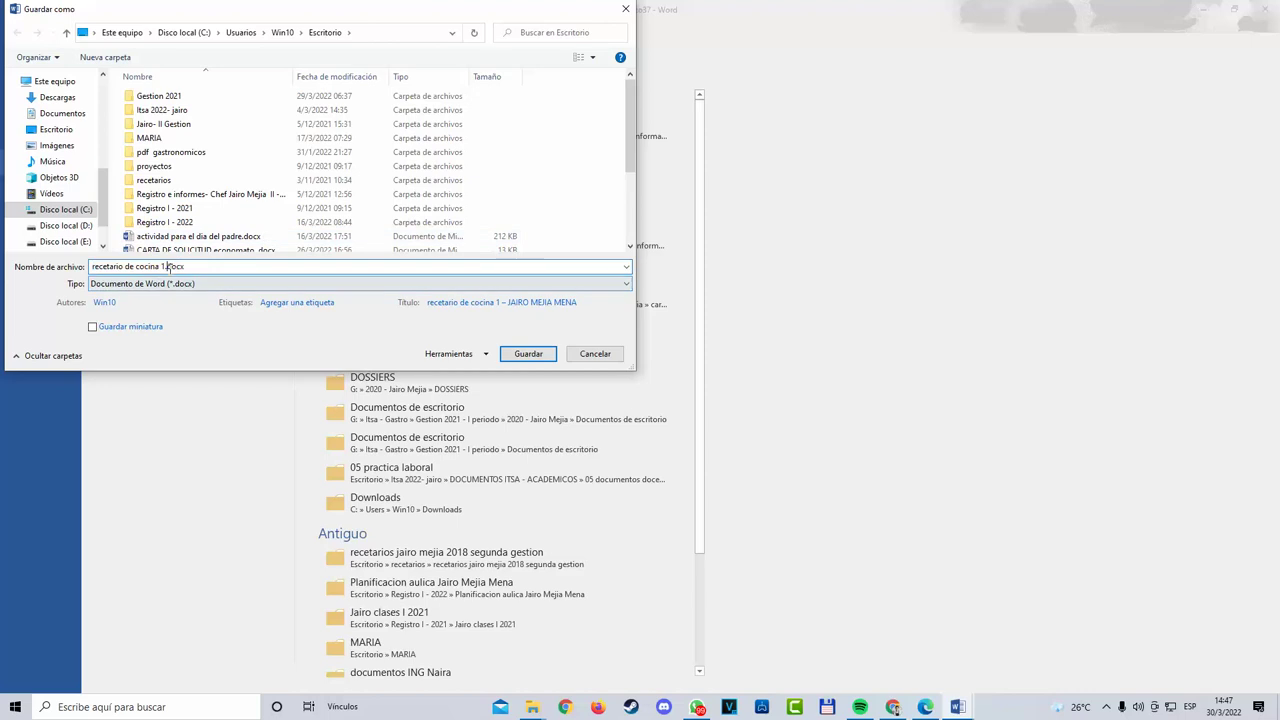
{"action": "left_click", "coordinate": [527, 355]}
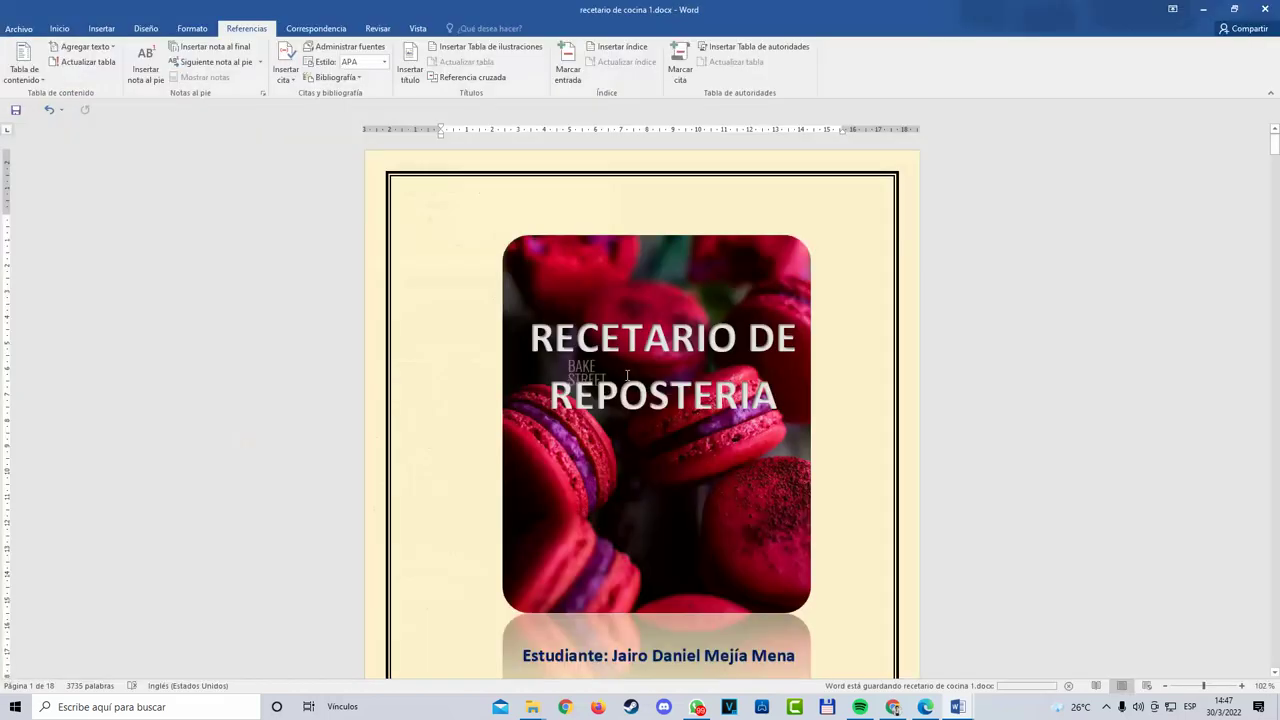